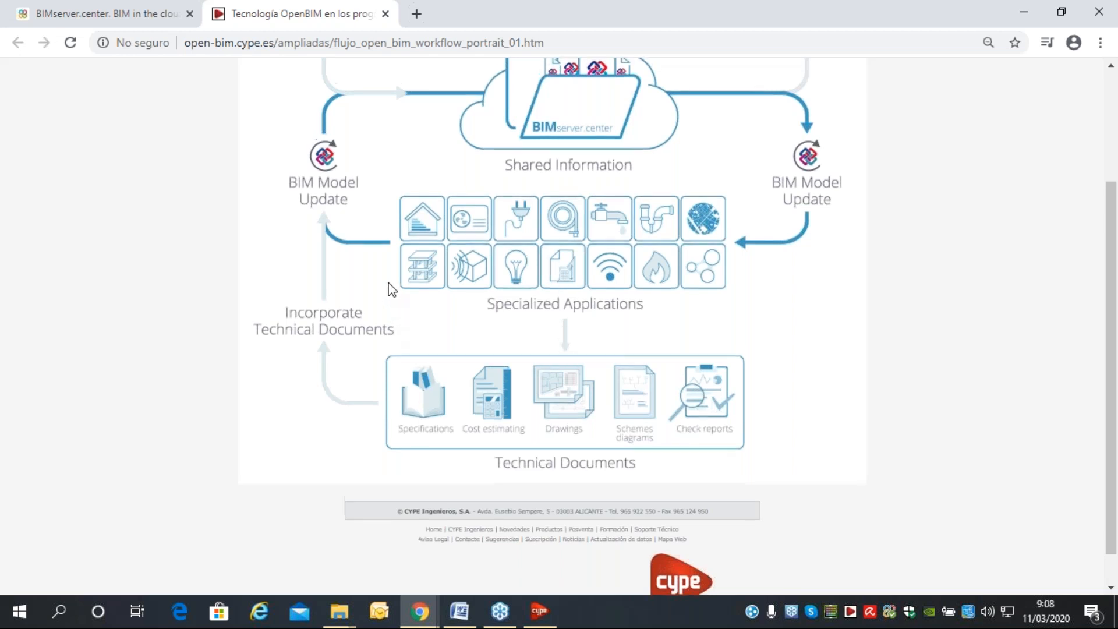
# Review the Open BIM workflow diagram, from the physical 3D model through shared information and specialized applications to technical documents.
pyautogui.scroll(1, 391, 290)
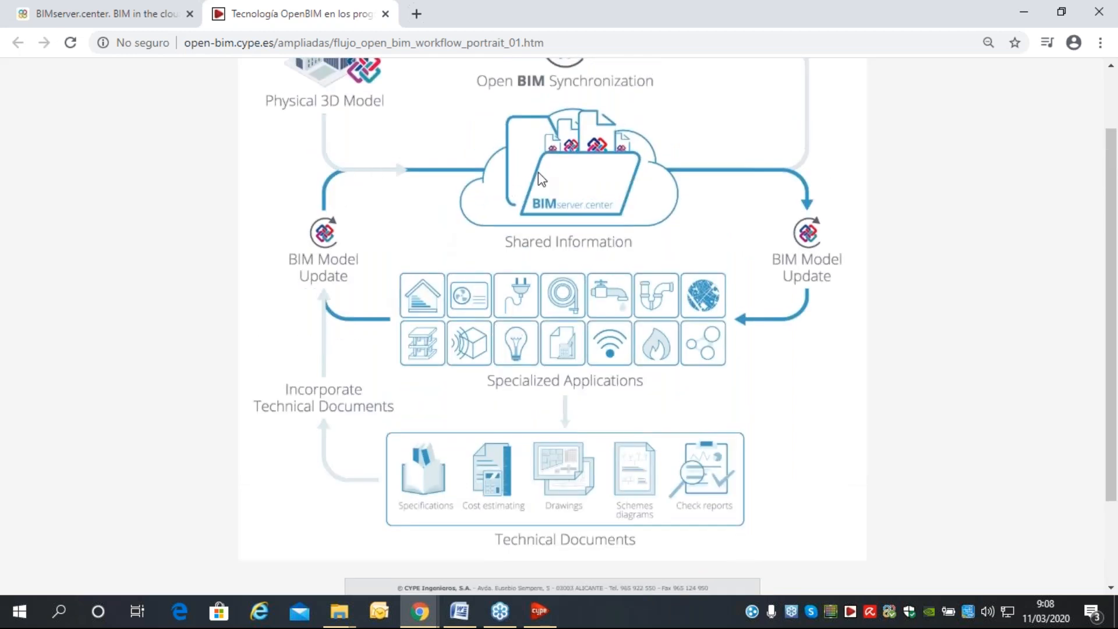
pyautogui.scroll(1, 369, 123)
pyautogui.scroll(1, 368, 124)
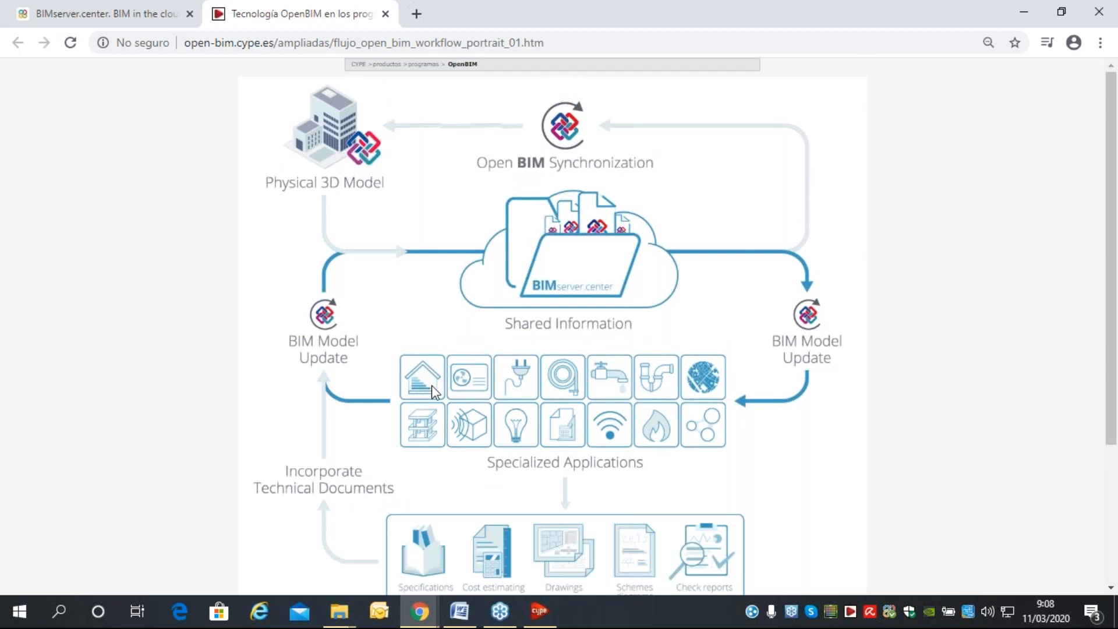
pyautogui.scroll(-1, 431, 392)
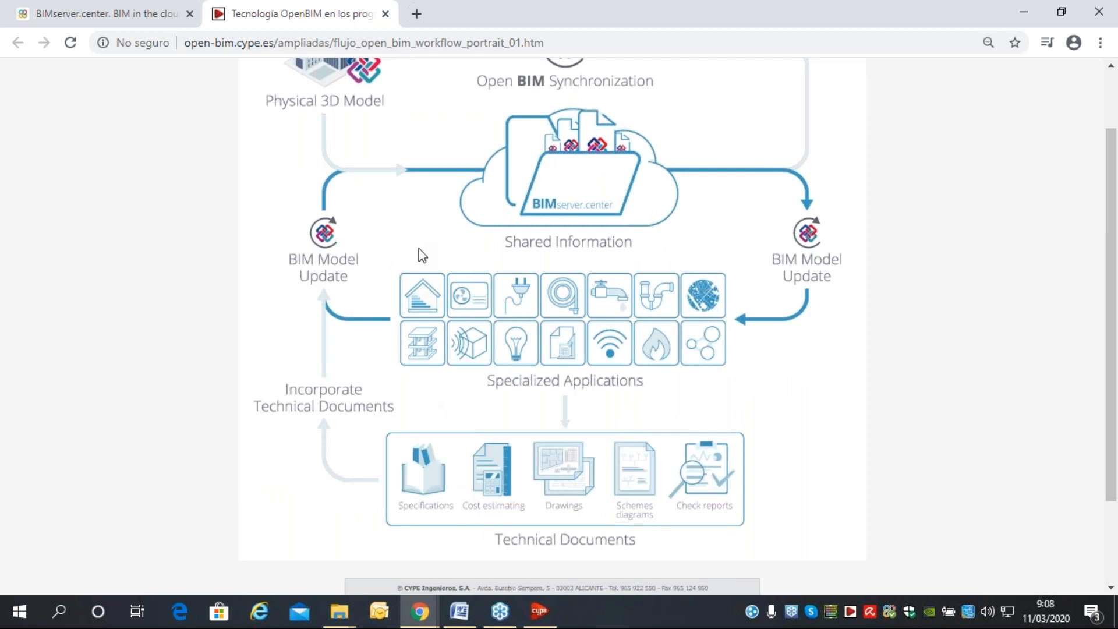
pyautogui.scroll(2, 340, 232)
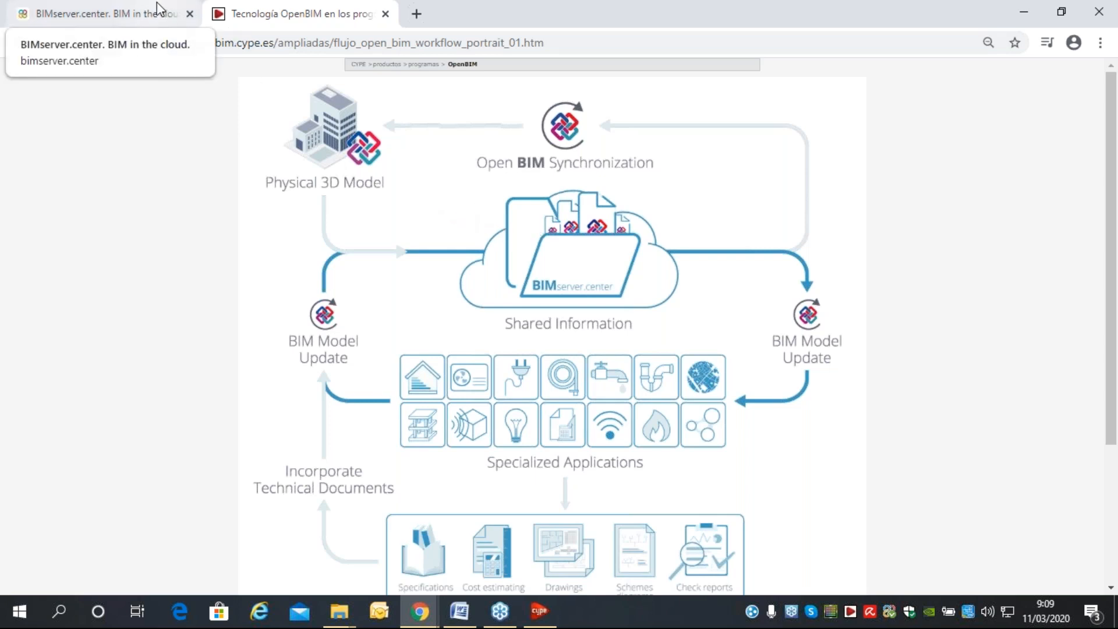
# Switch to the BIMserver.center site and load its English home page at bimserver.center/en.
pyautogui.click(140, 7)
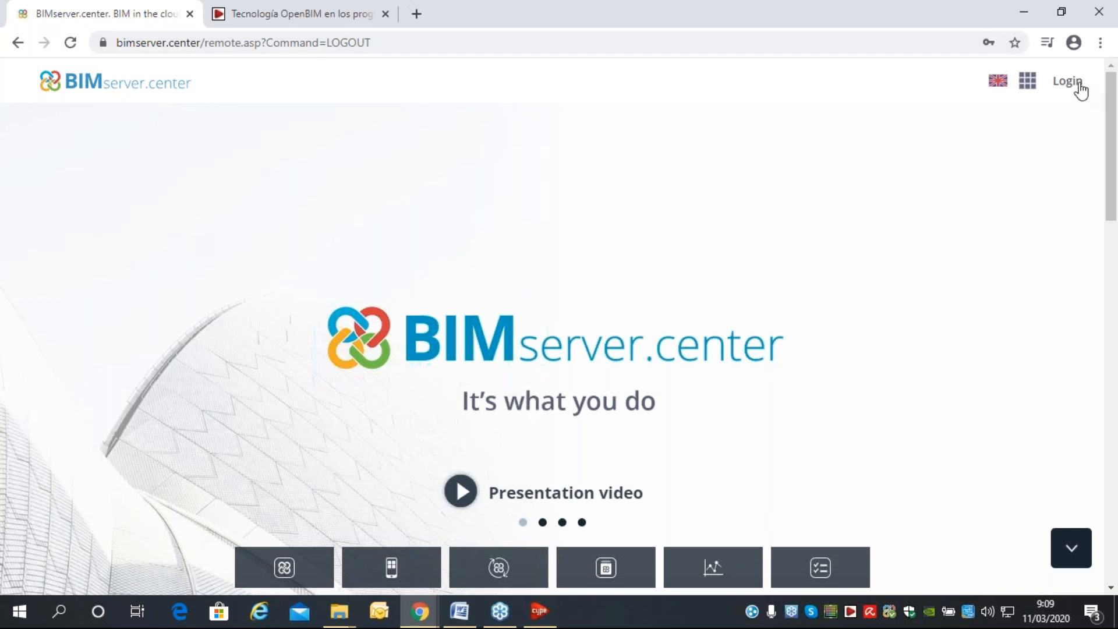
pyautogui.click(1078, 84)
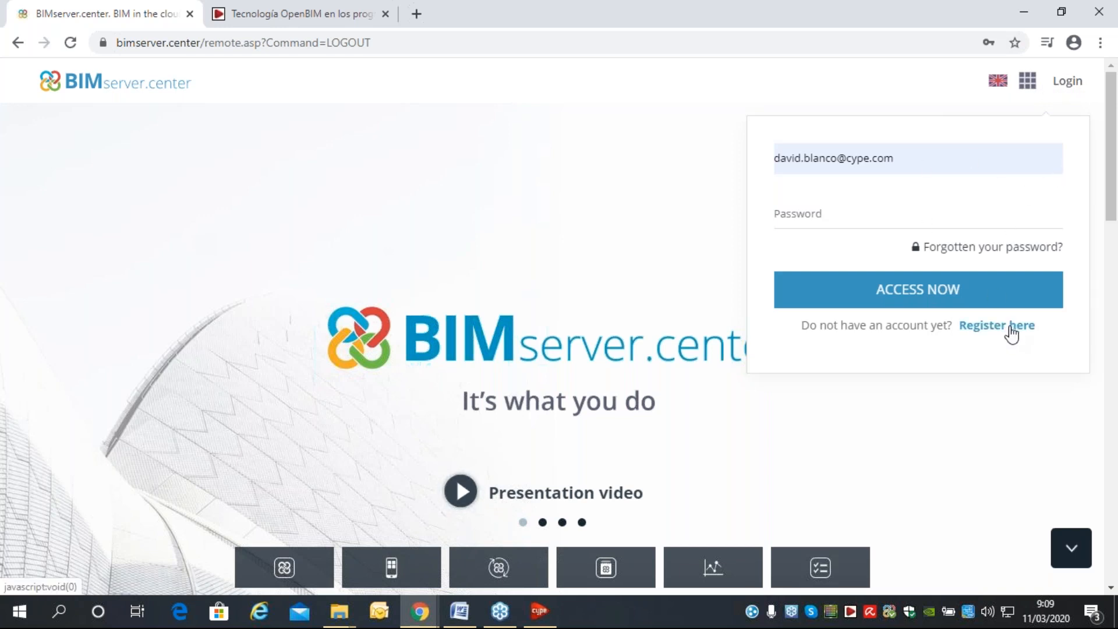
pyautogui.click(226, 44)
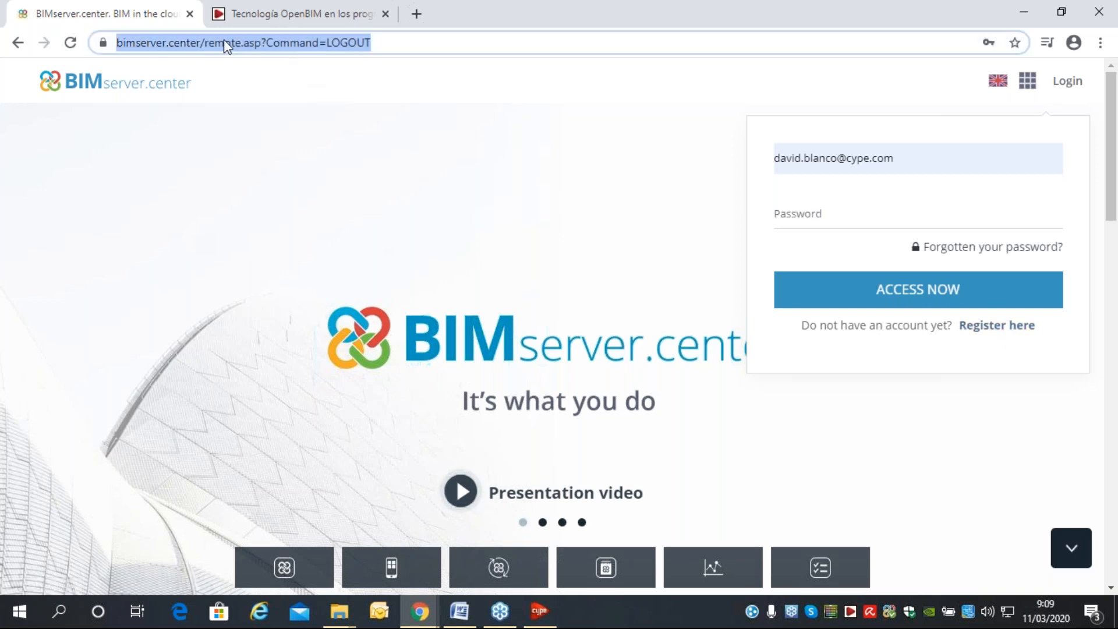
pyautogui.doubleClick(207, 46)
pyautogui.moveTo(243, 47); pyautogui.dragTo(472, 30)
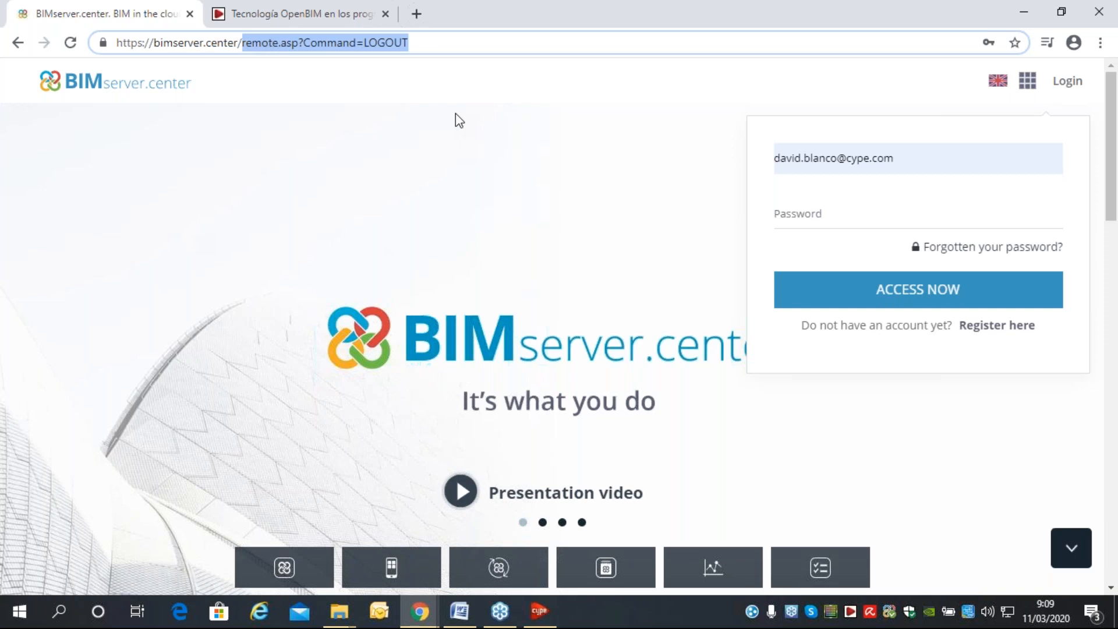
pyautogui.press('BackSpace')
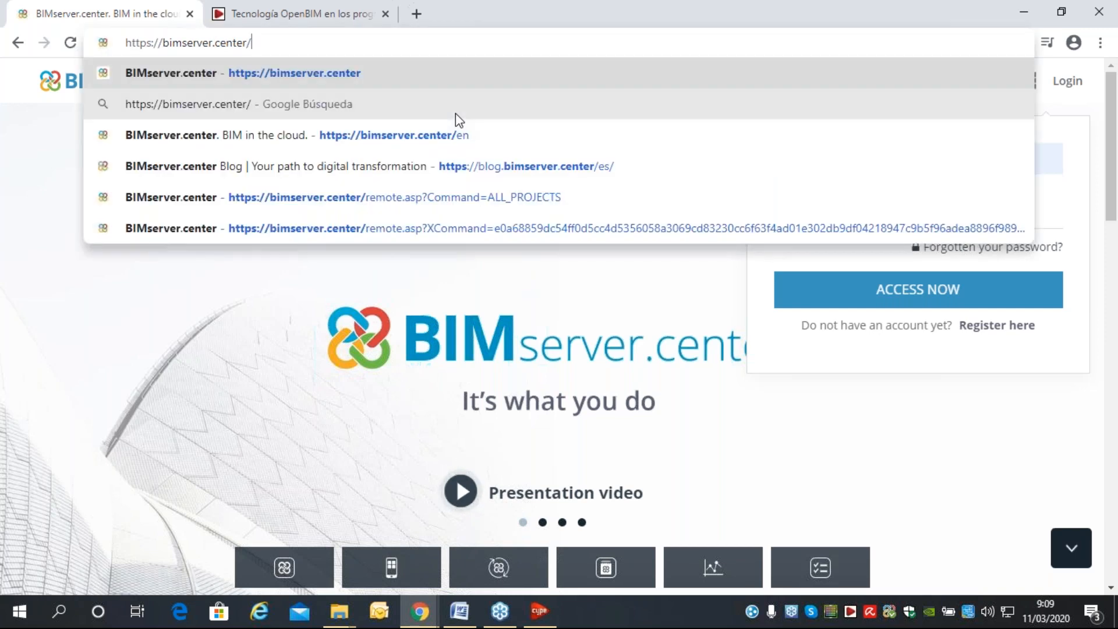
pyautogui.write('en')
pyautogui.press('Return')
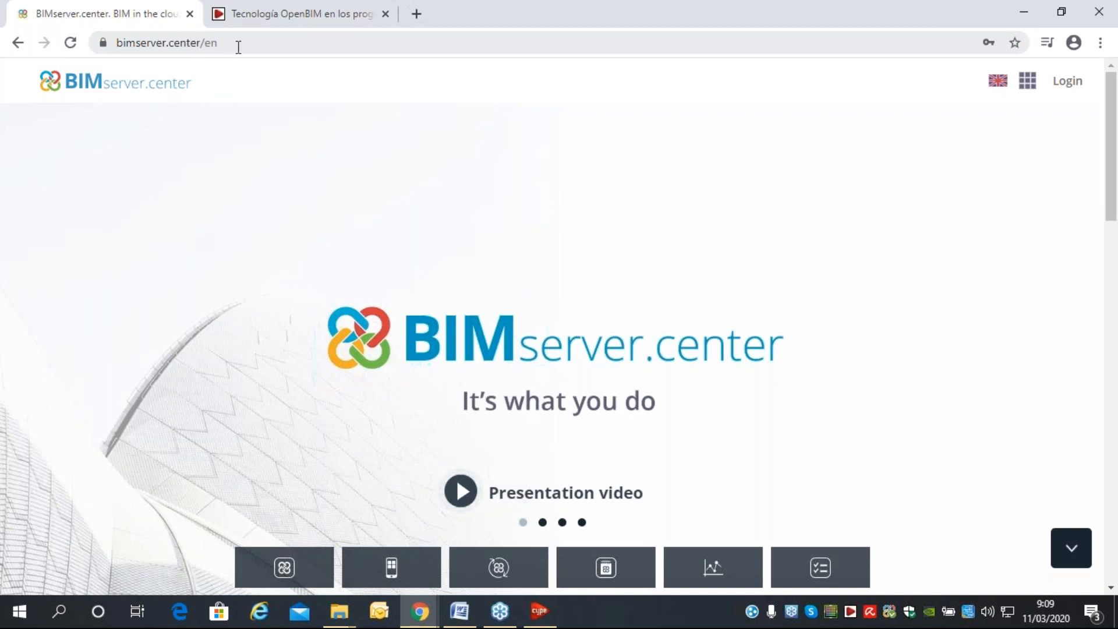
# Log in to BIMserver.center with the saved account e-mail and password.
pyautogui.click(1068, 88)
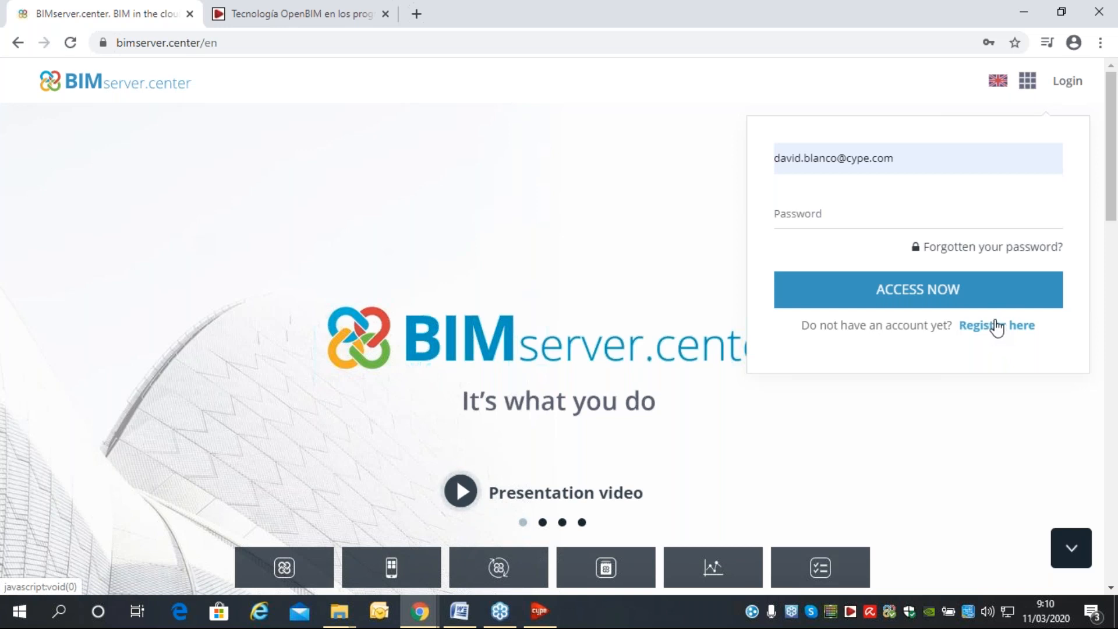
pyautogui.click(863, 217)
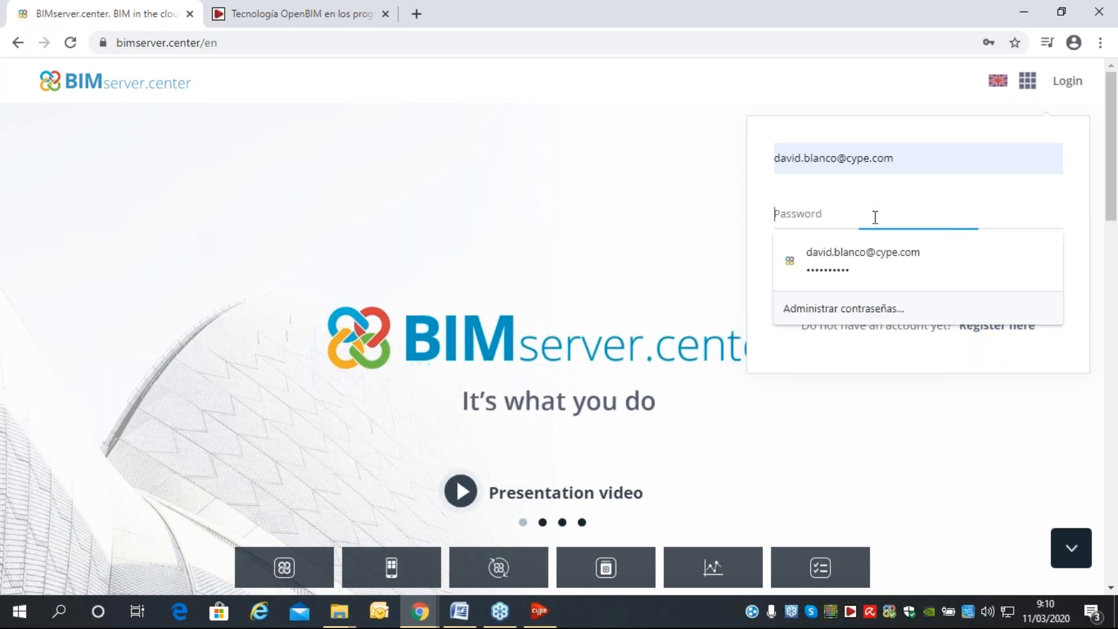
pyautogui.click(855, 245)
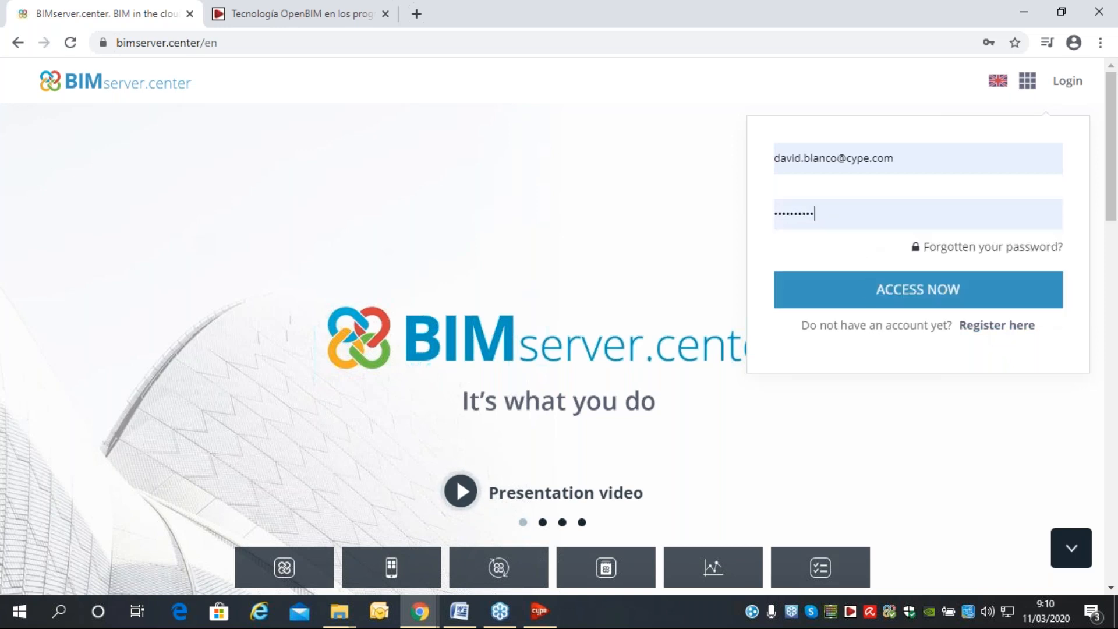
pyautogui.click(891, 289)
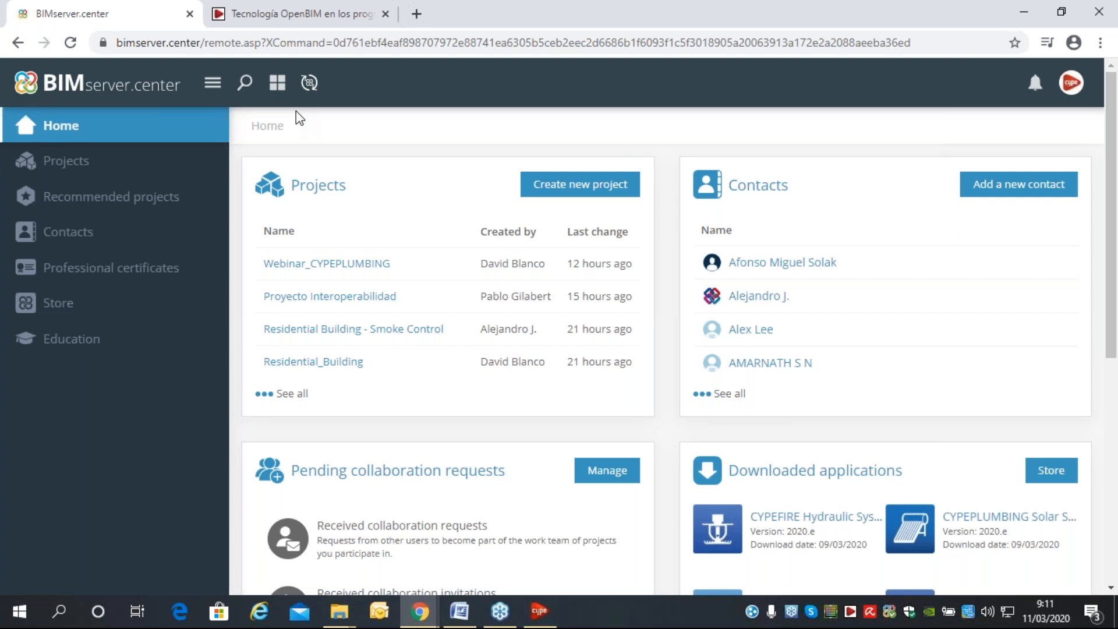
# Open the BIMserver.center Store and filter the applications by the name "cypefire".
pyautogui.click(76, 304)
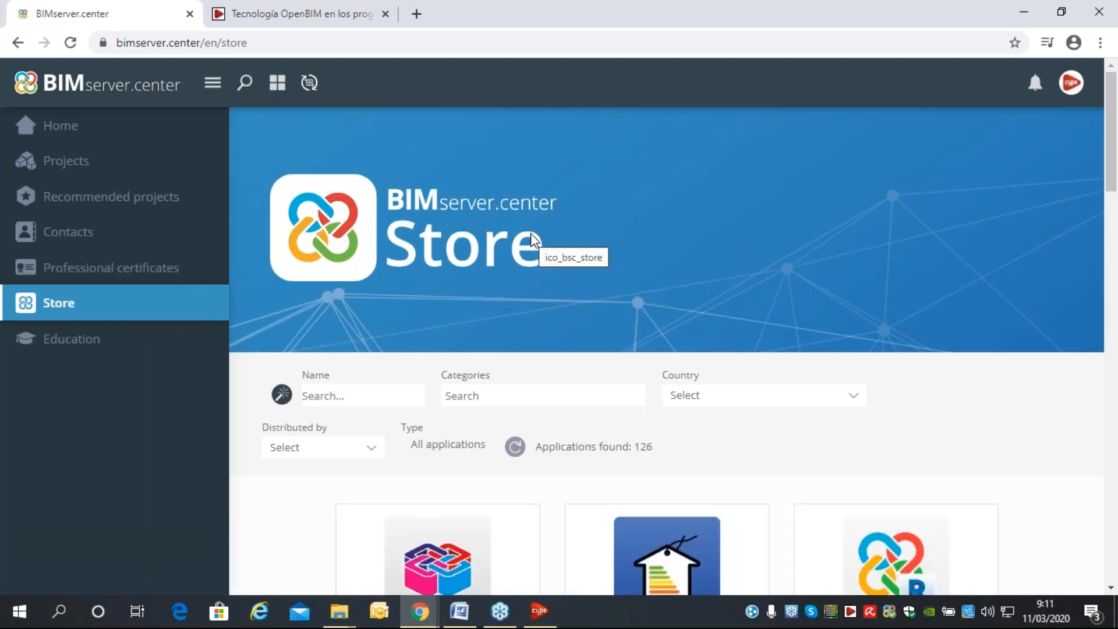
pyautogui.click(370, 394)
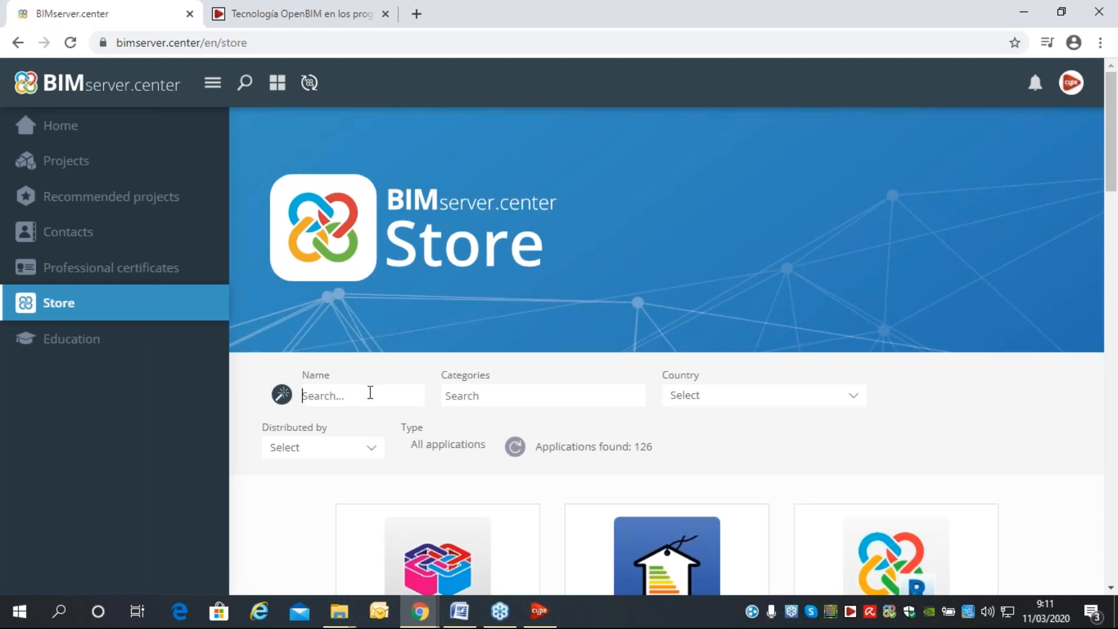
pyautogui.scroll(-4, 467, 382)
pyautogui.scroll(4, 469, 379)
pyautogui.scroll(-1, 439, 355)
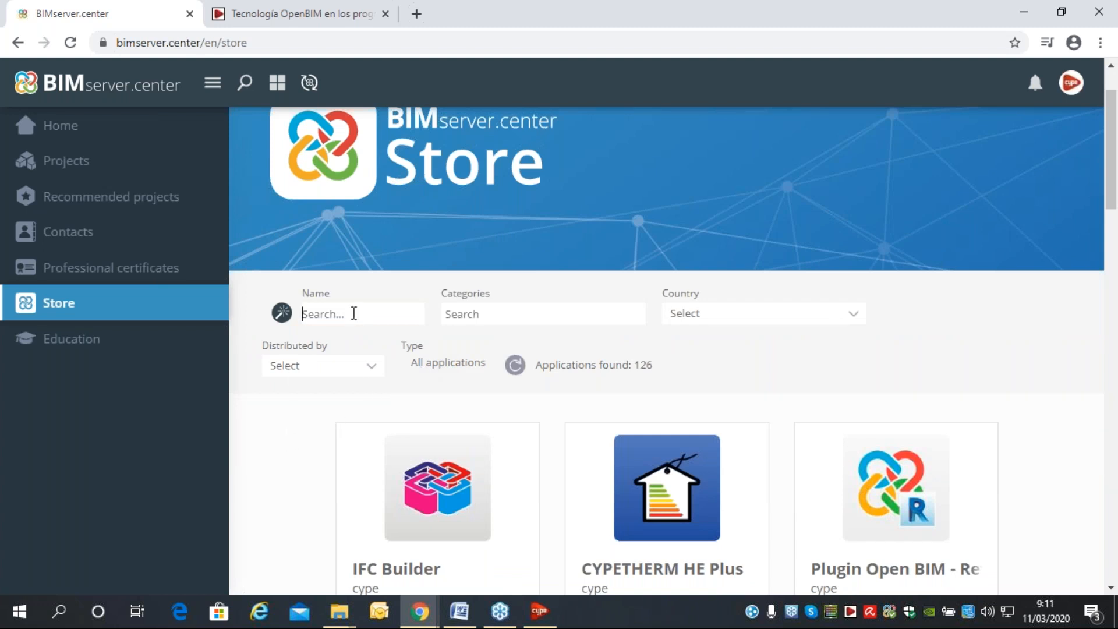
pyautogui.write('cypefire')
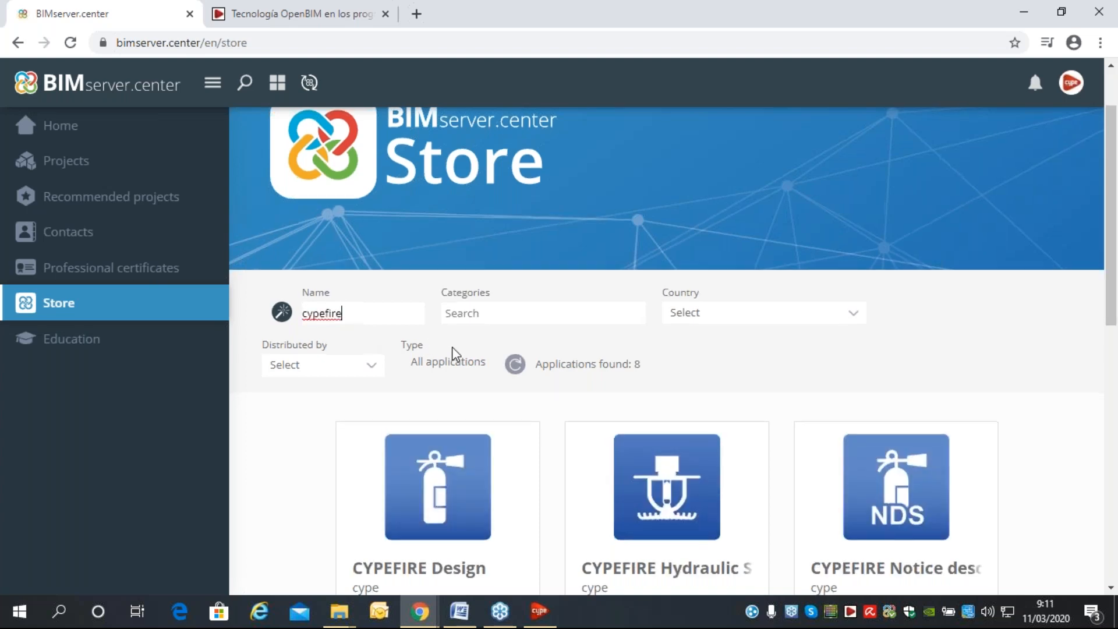
# Look through the CYPEFIRE applications in the store, including Design, Hydraulic Systems, FDS, FDS Viewer and Pressure Systems.
pyautogui.scroll(-8, 560, 375)
pyautogui.scroll(-2, 573, 385)
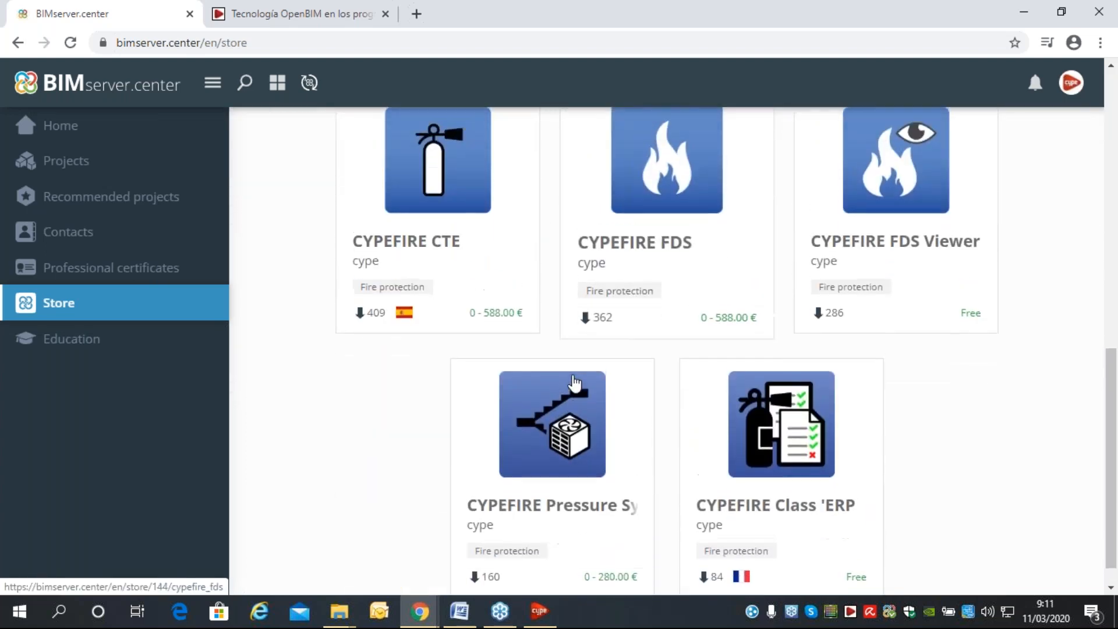
pyautogui.scroll(7, 571, 378)
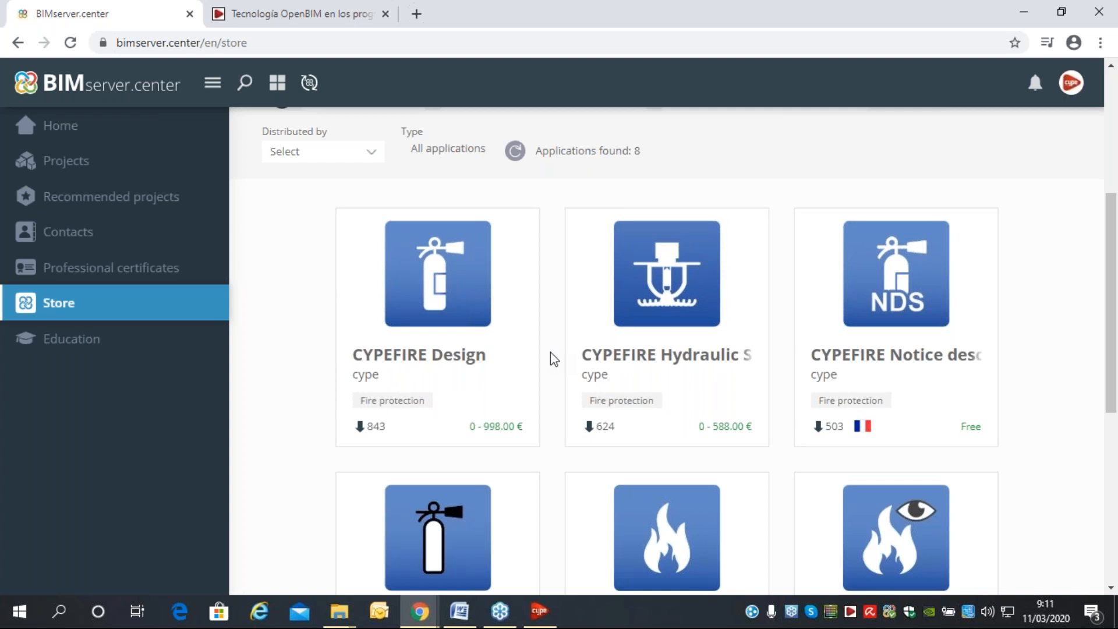
pyautogui.scroll(-4, 555, 354)
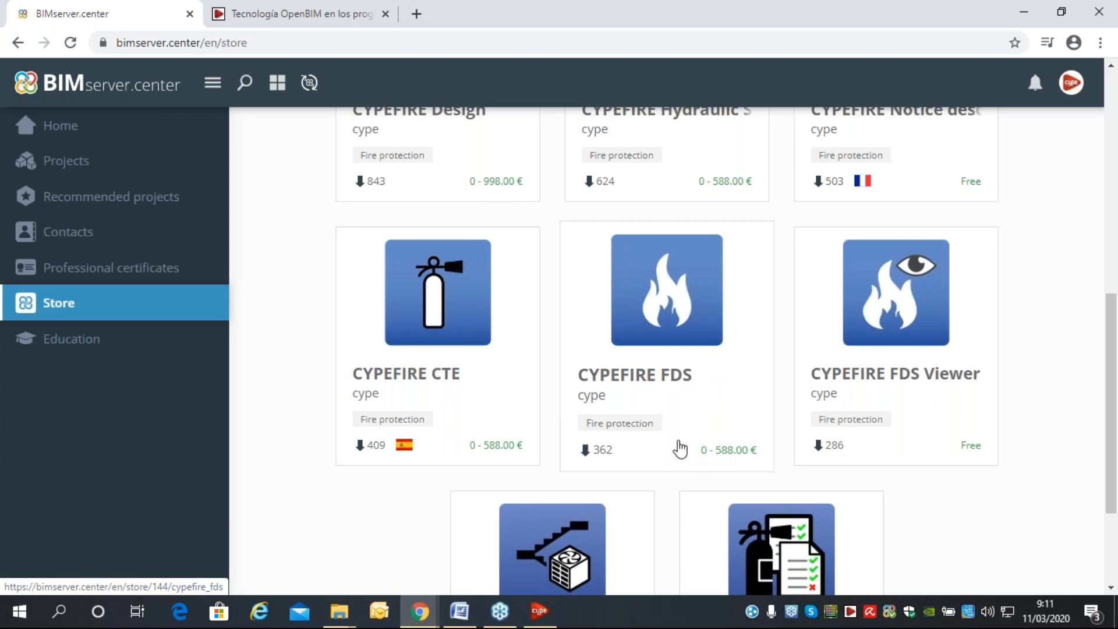
pyautogui.scroll(-3, 689, 393)
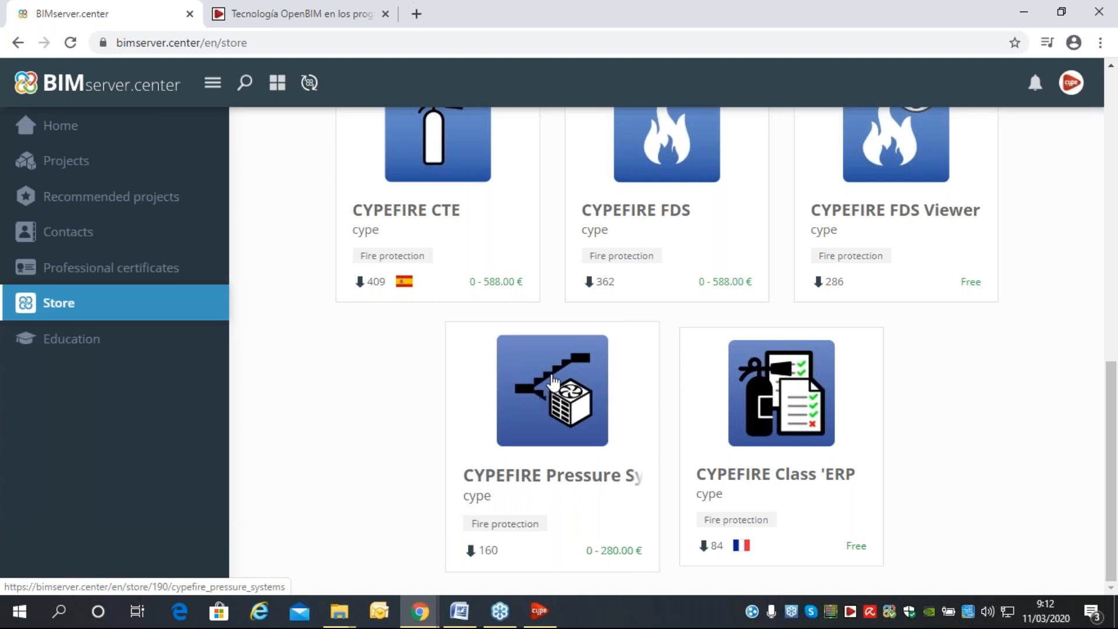
pyautogui.scroll(3, 501, 405)
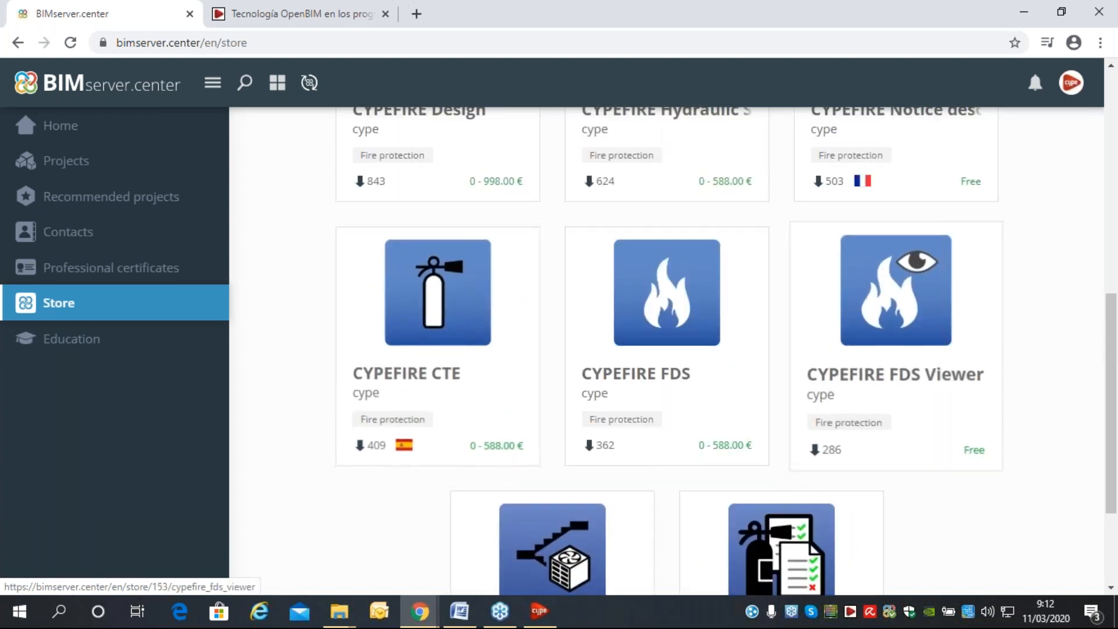
pyautogui.scroll(2, 838, 192)
pyautogui.scroll(1, 825, 236)
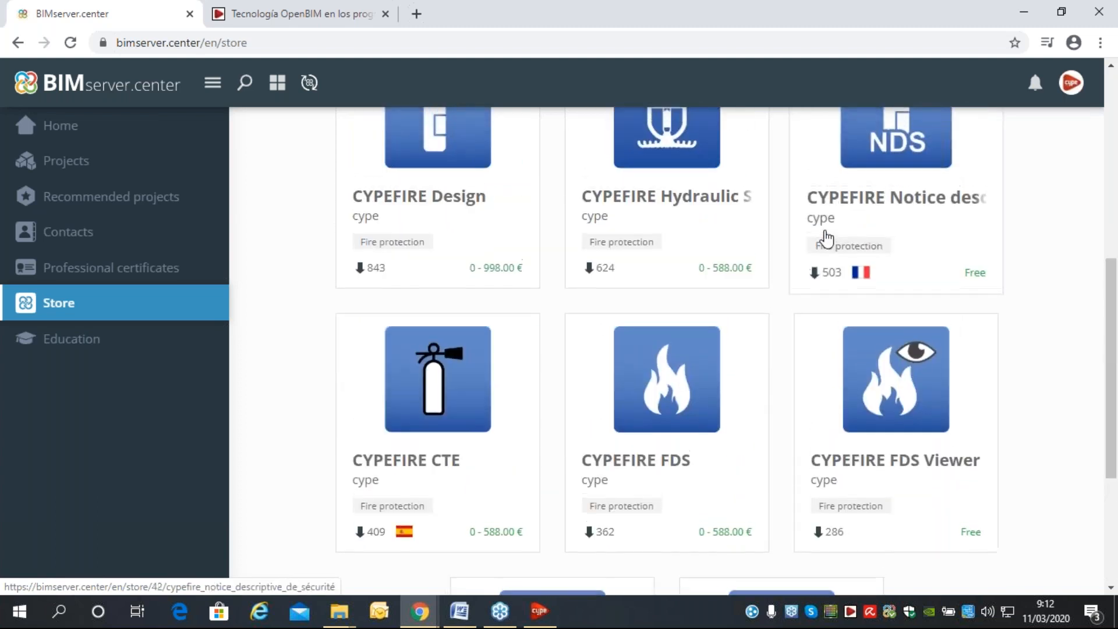
pyautogui.scroll(-1, 777, 267)
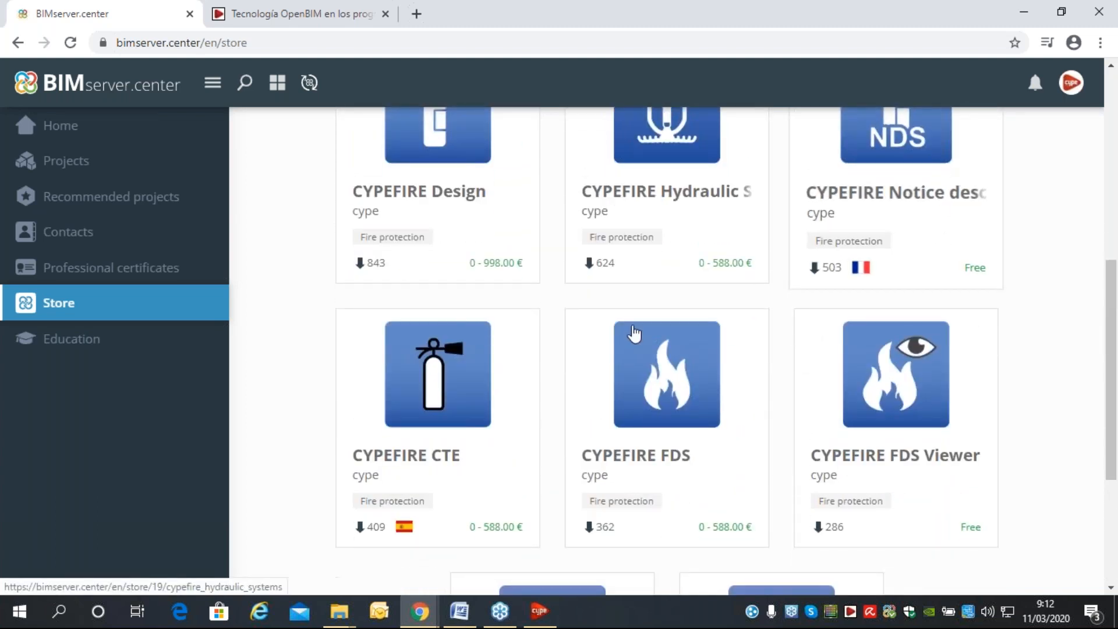
pyautogui.scroll(-4, 501, 347)
pyautogui.scroll(8, 502, 348)
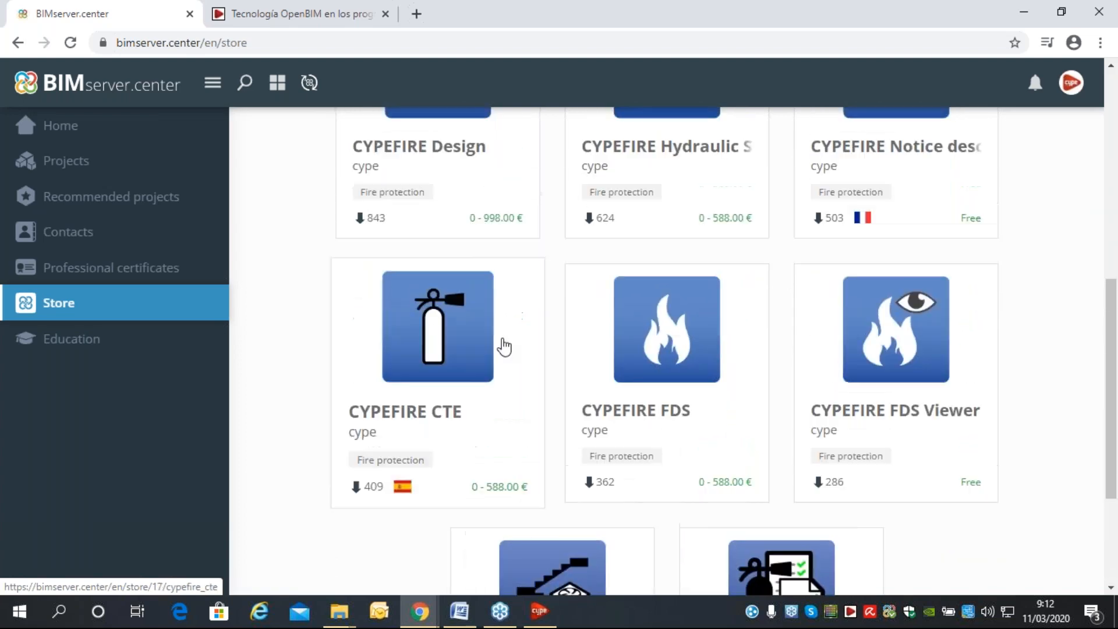
pyautogui.scroll(-2, 419, 323)
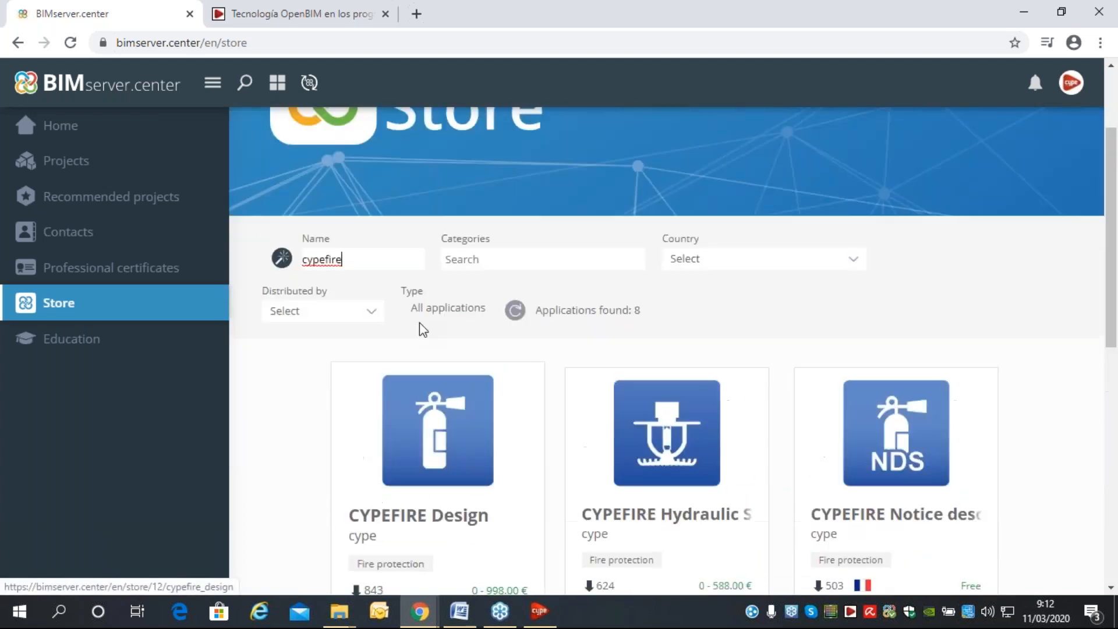
pyautogui.scroll(1, 419, 322)
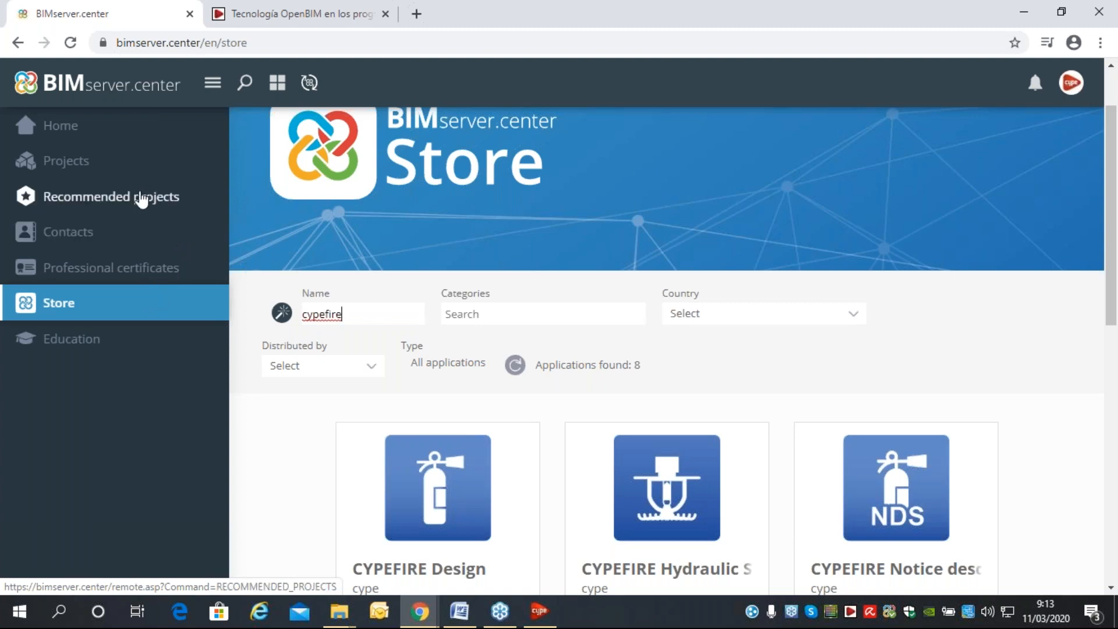
pyautogui.scroll(2, 131, 221)
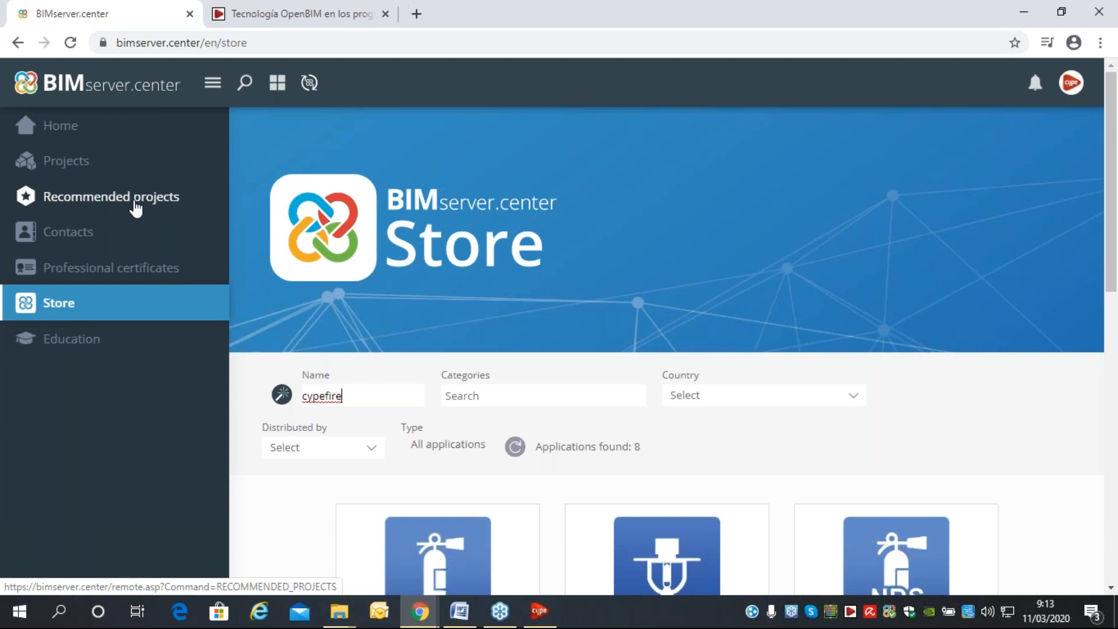
# Open the Bauhaus School - Walter Gropius project from the second page of the active projects.
pyautogui.click(88, 163)
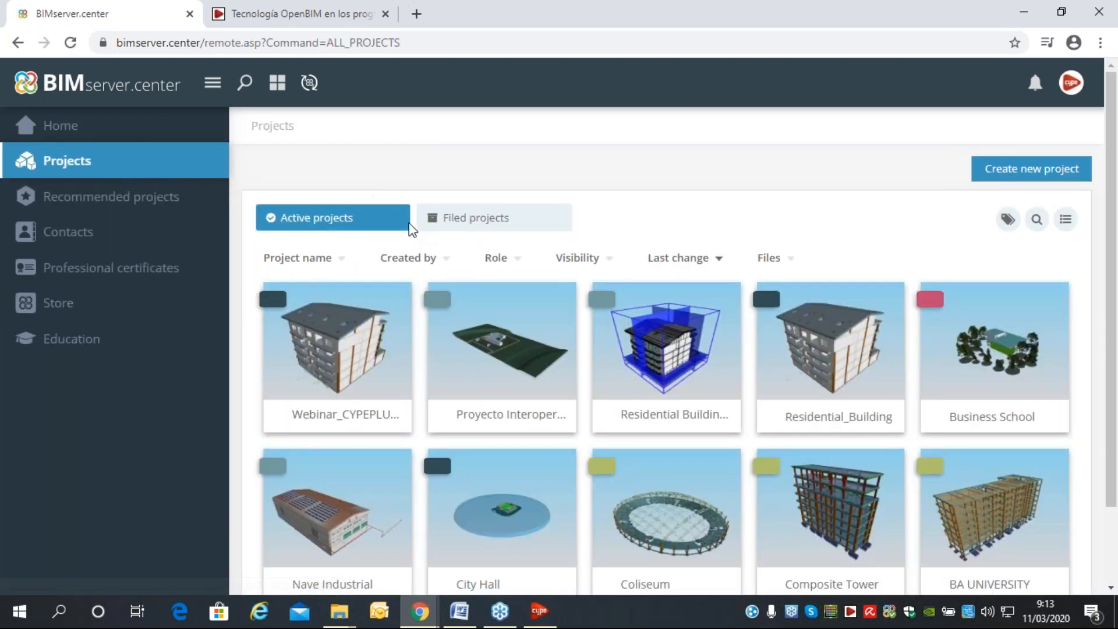
pyautogui.scroll(-2, 466, 175)
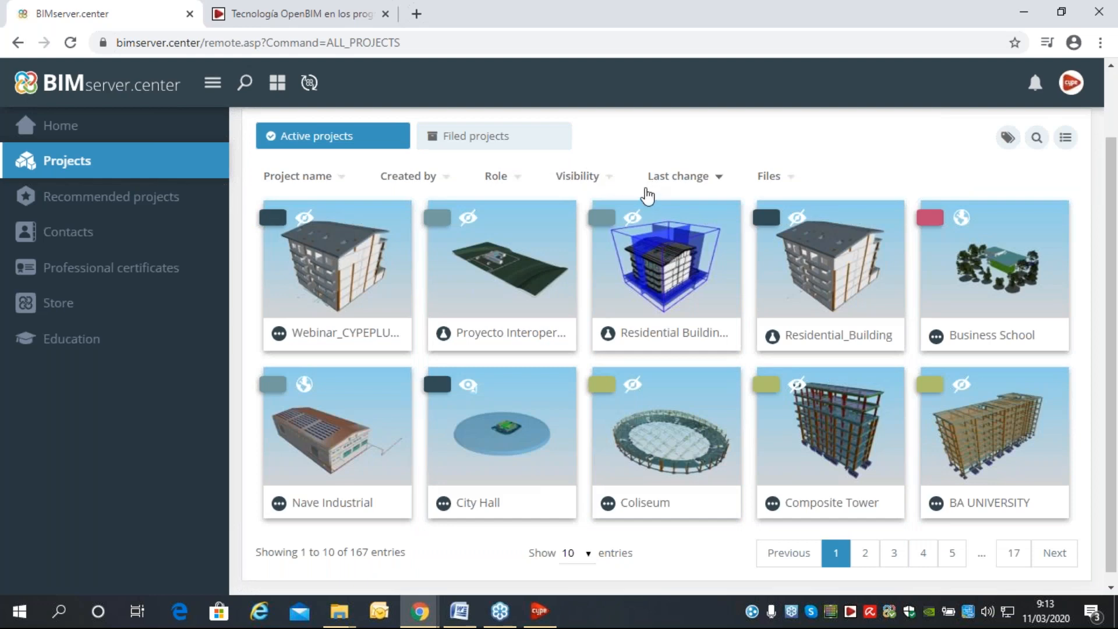
pyautogui.click(863, 558)
pyautogui.scroll(-2, 771, 301)
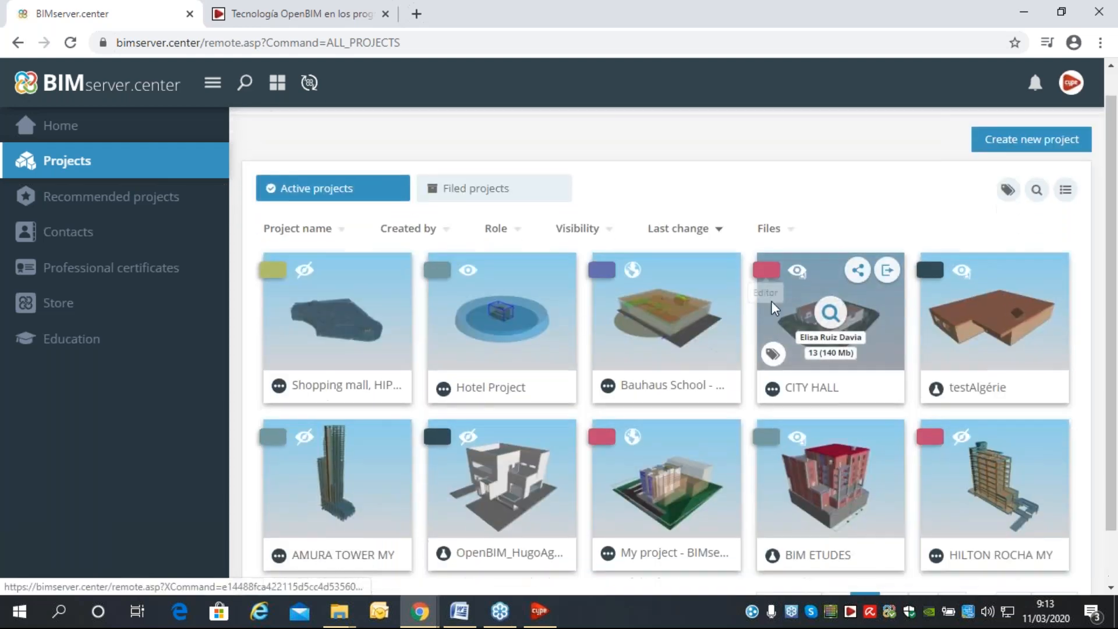
pyautogui.click(666, 262)
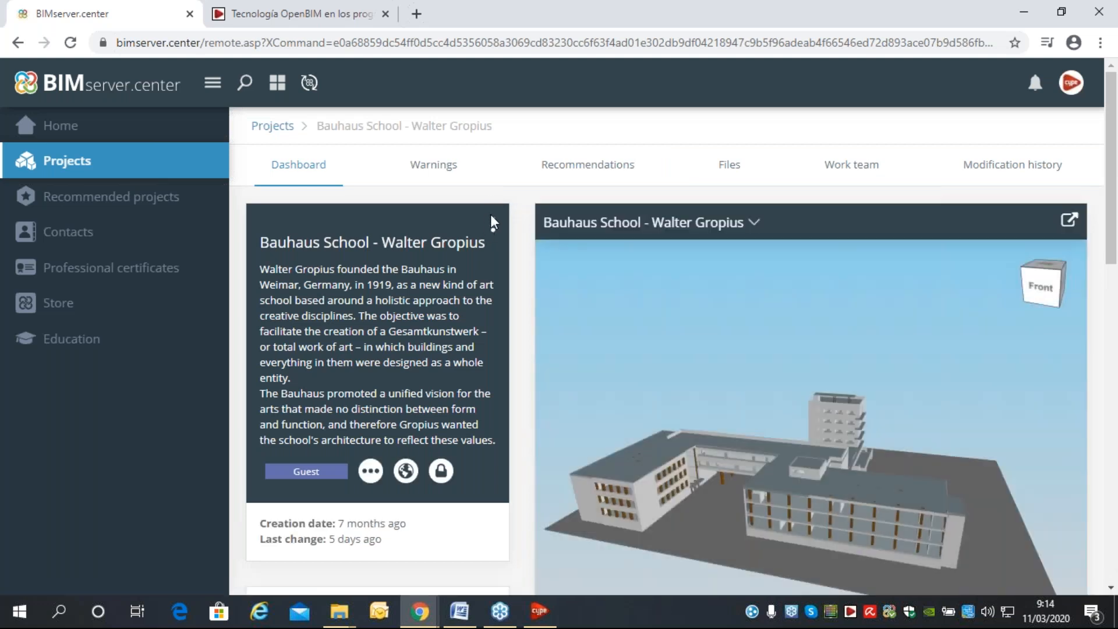
# Examine the Bauhaus School project's dashboard, including its description, 3D model, warnings, work team, files and latest changes.
pyautogui.scroll(-3, 499, 254)
pyautogui.scroll(2, 498, 253)
pyautogui.scroll(-1, 449, 274)
pyautogui.scroll(1, 478, 265)
pyautogui.scroll(1, 309, 240)
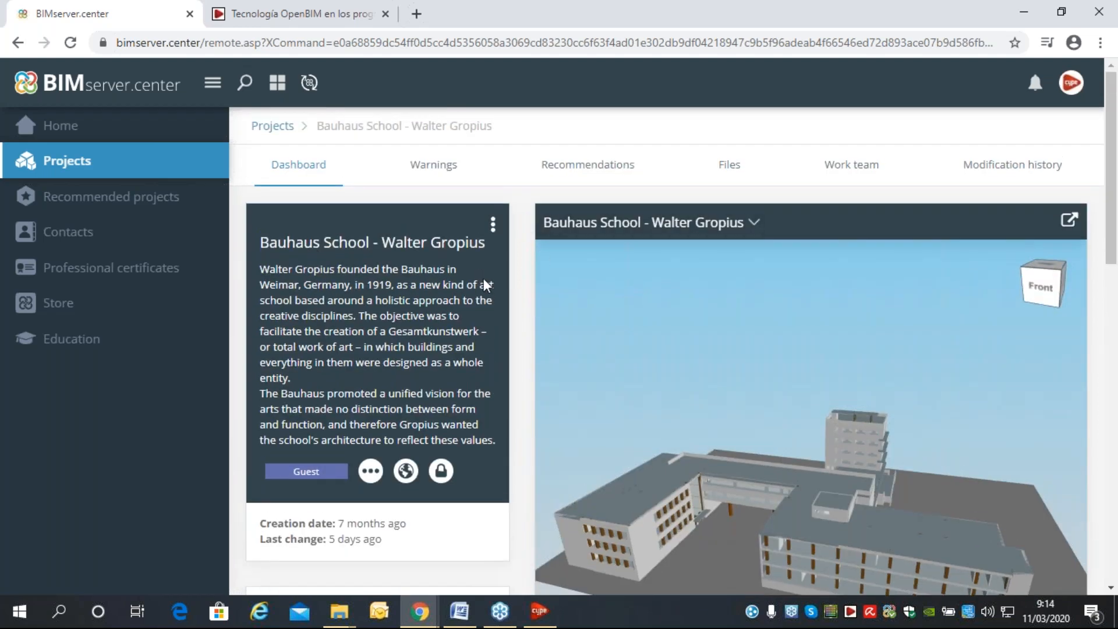
pyautogui.scroll(-5, 482, 285)
pyautogui.scroll(-2, 481, 281)
pyautogui.scroll(2, 472, 287)
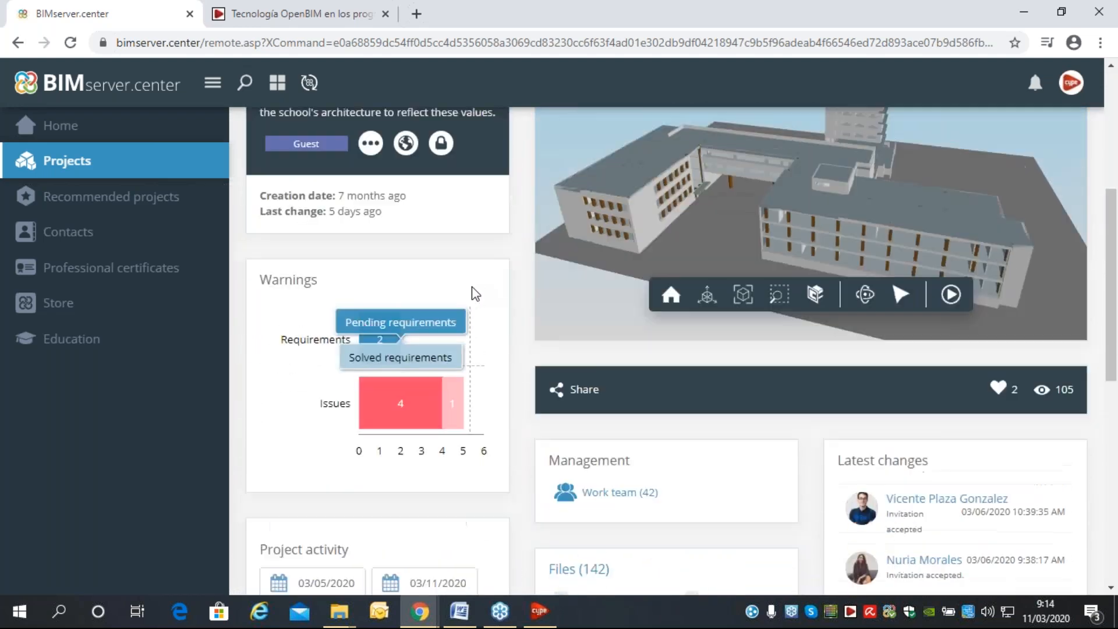
# Review the warnings chart, management, project activity, file types and latest changes sections of the Bauhaus School dashboard.
pyautogui.scroll(-2, 476, 295)
pyautogui.scroll(-2, 475, 296)
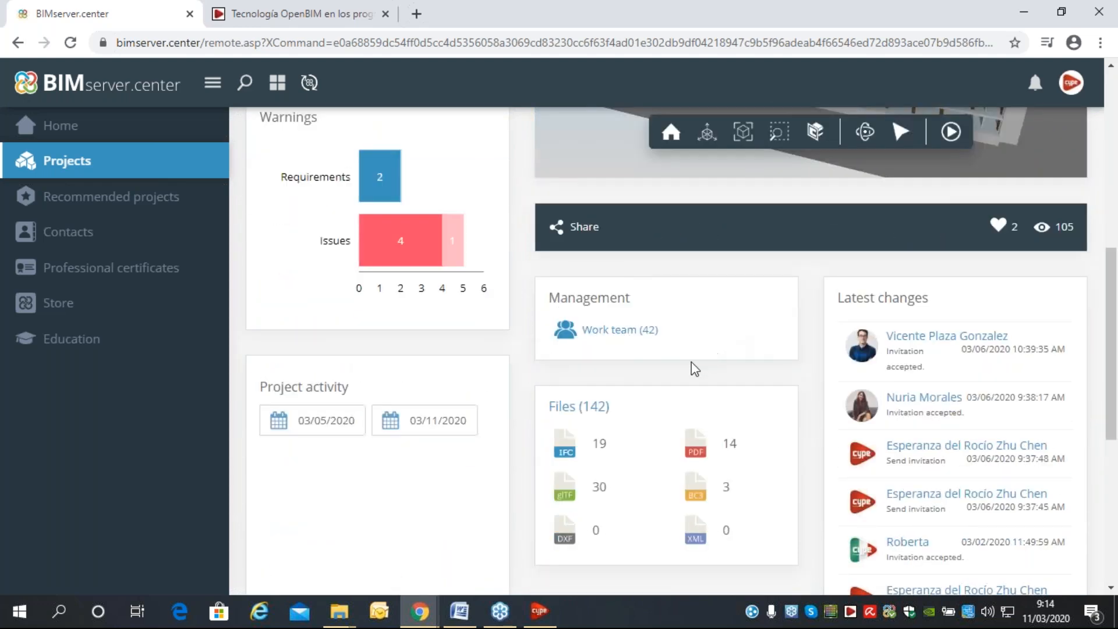
pyautogui.scroll(-1, 624, 335)
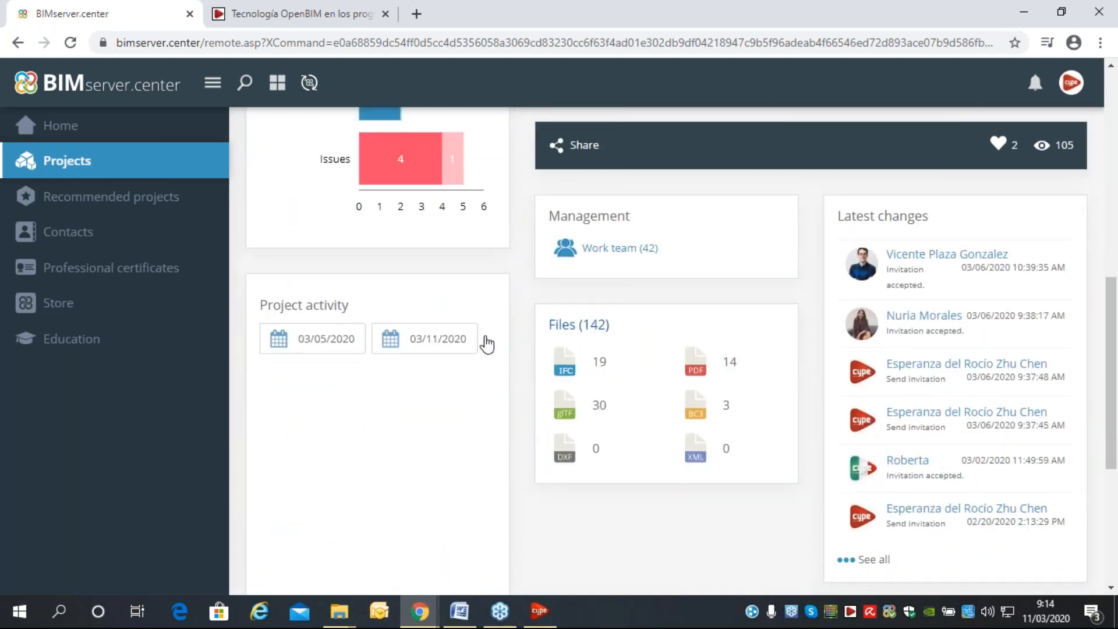
pyautogui.scroll(3, 347, 309)
pyautogui.scroll(-1, 363, 298)
pyautogui.scroll(-2, 362, 302)
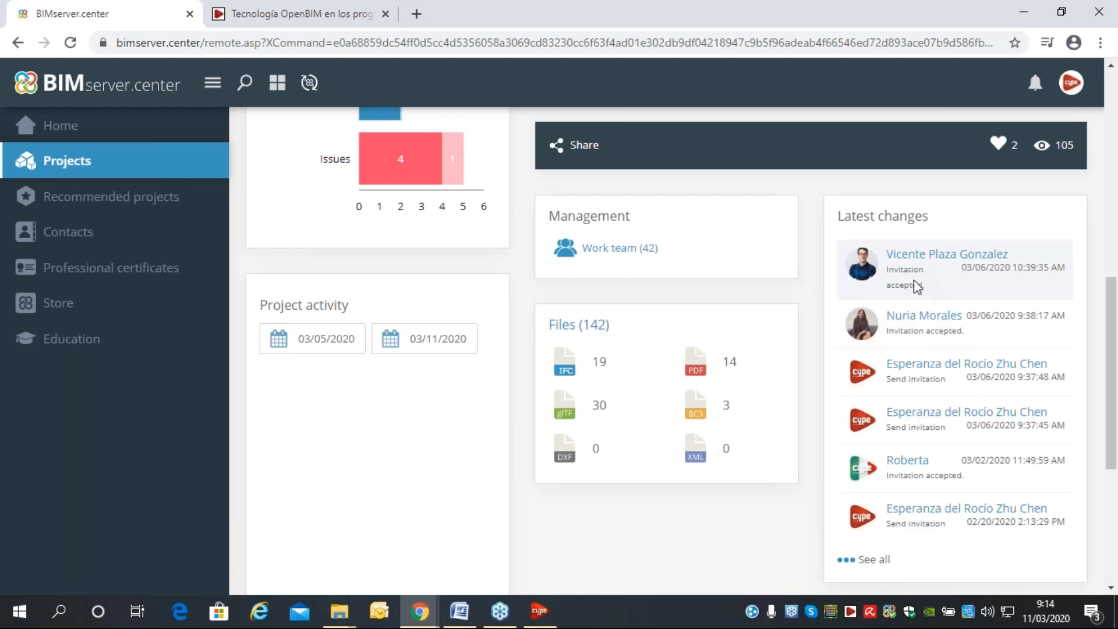
pyautogui.scroll(7, 641, 349)
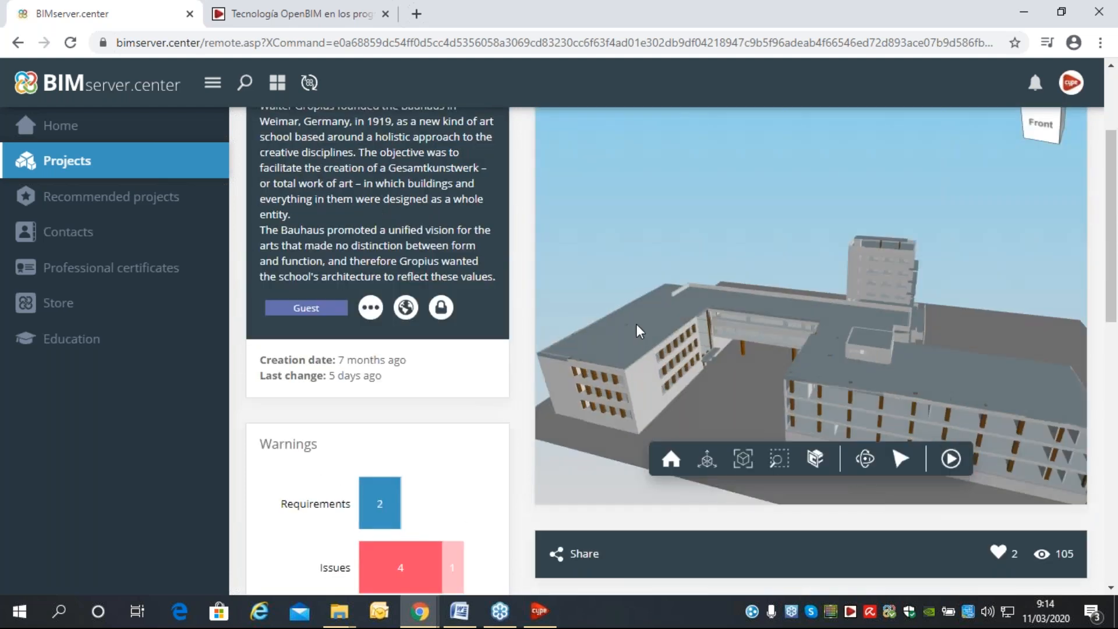
# Open the Bauhaus School project's full 3D design view and look through its list of component models.
pyautogui.scroll(3, 412, 275)
pyautogui.click(1070, 221)
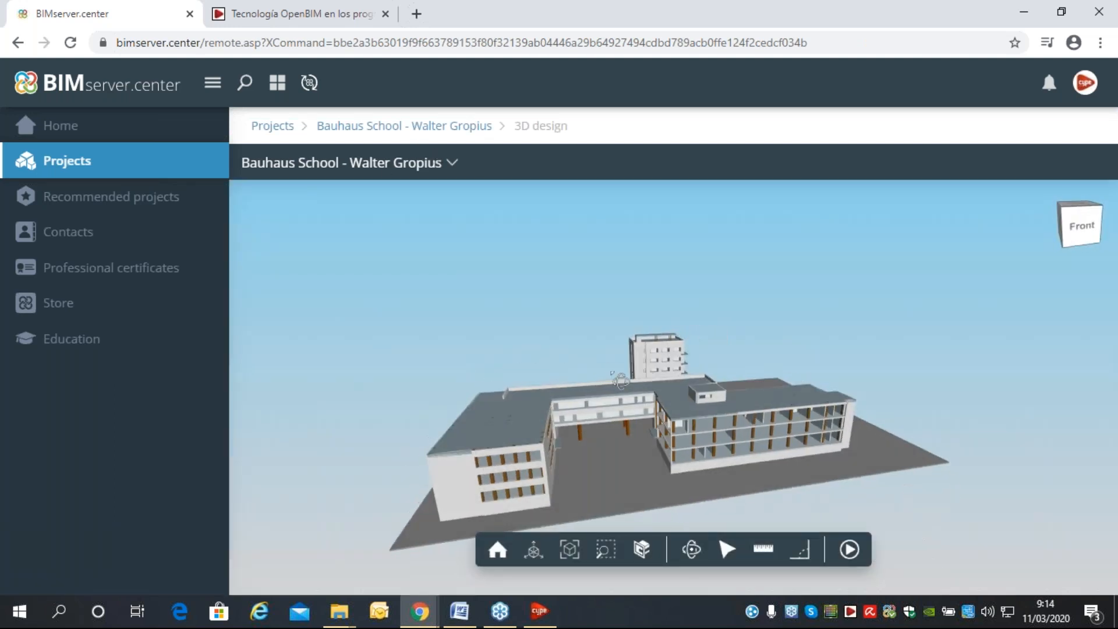
pyautogui.click(452, 165)
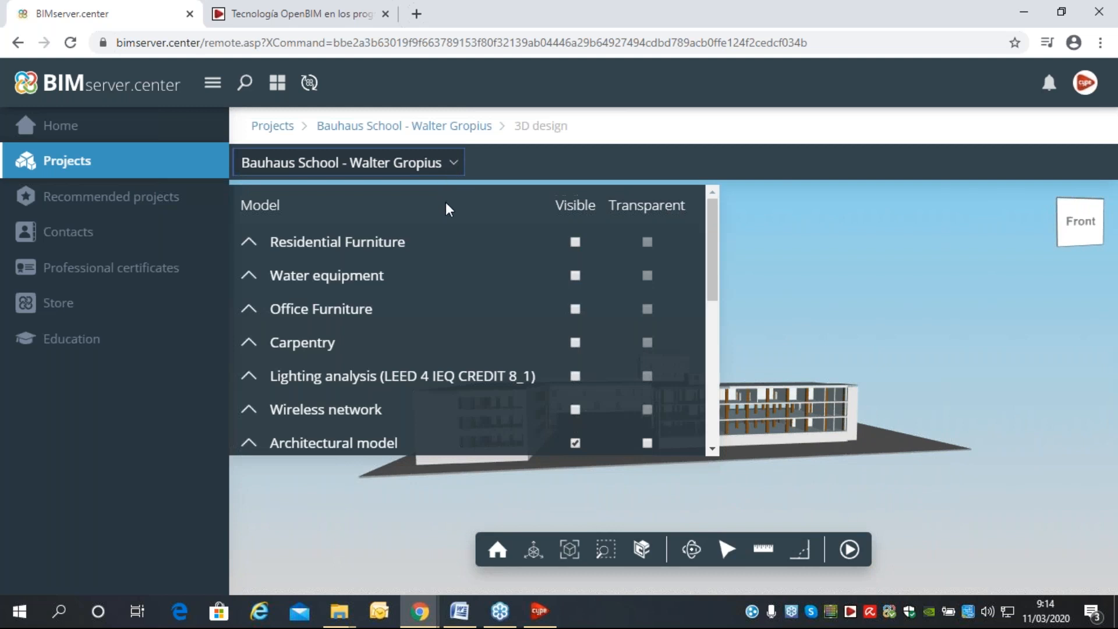
pyautogui.scroll(-2, 524, 255)
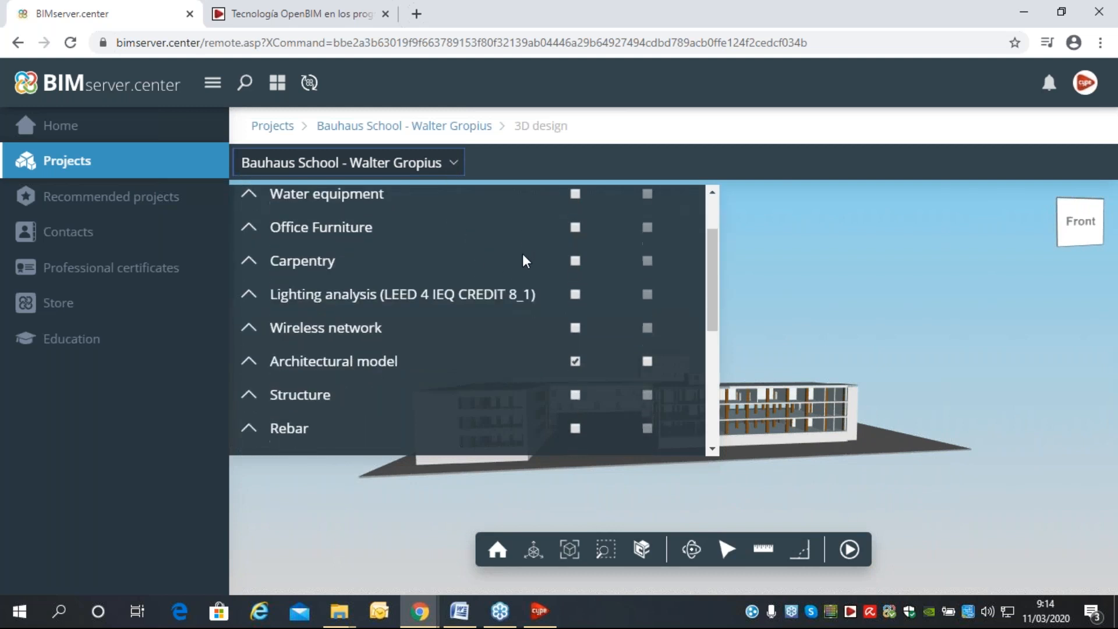
pyautogui.scroll(-3, 529, 278)
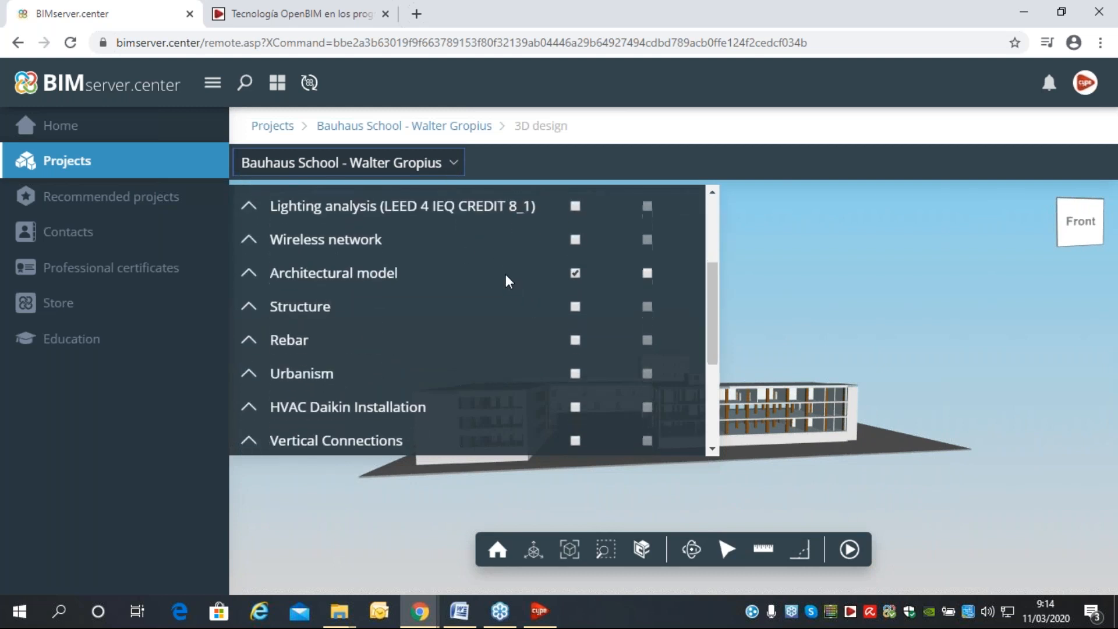
pyautogui.scroll(1, 505, 272)
# Make the Structure and HVAC Daikin Installation models visible together with the architectural model.
pyautogui.click(575, 313)
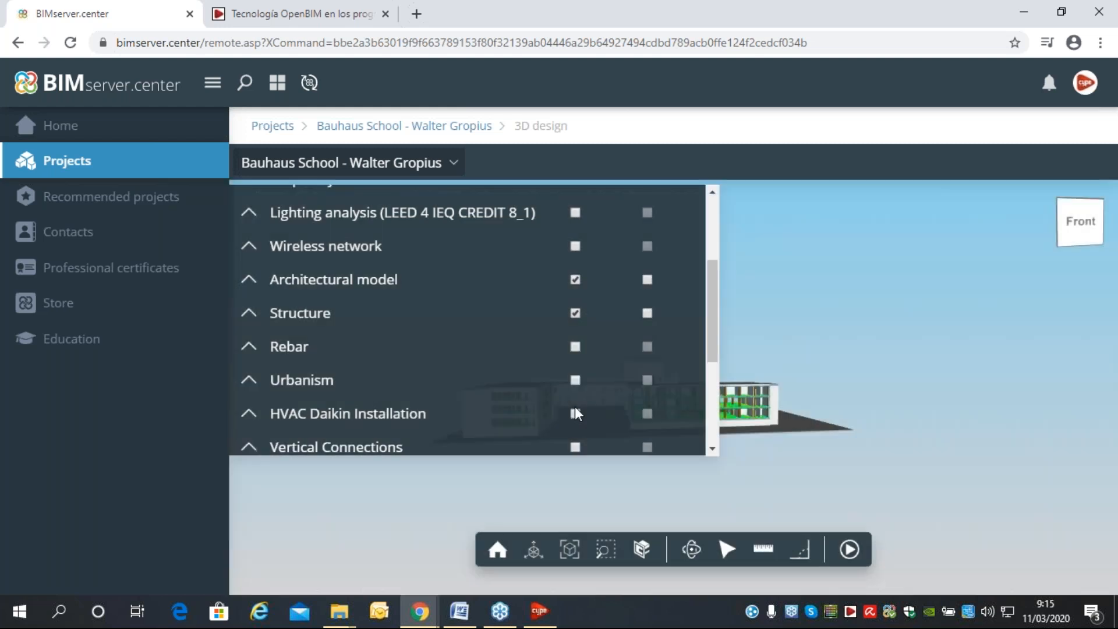
pyautogui.click(575, 414)
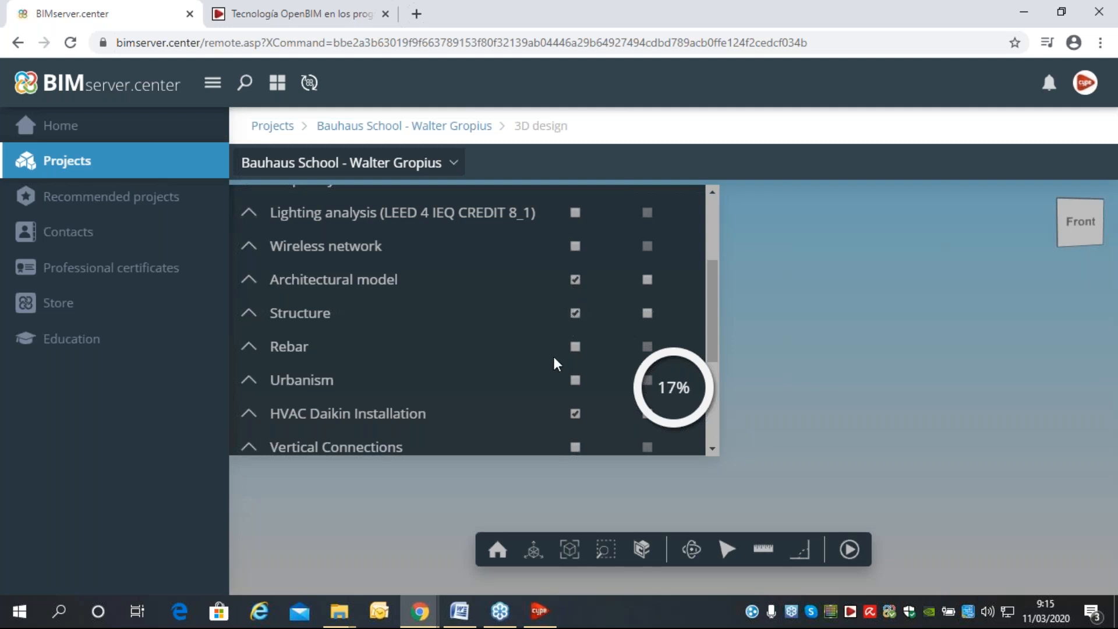
pyautogui.click(452, 164)
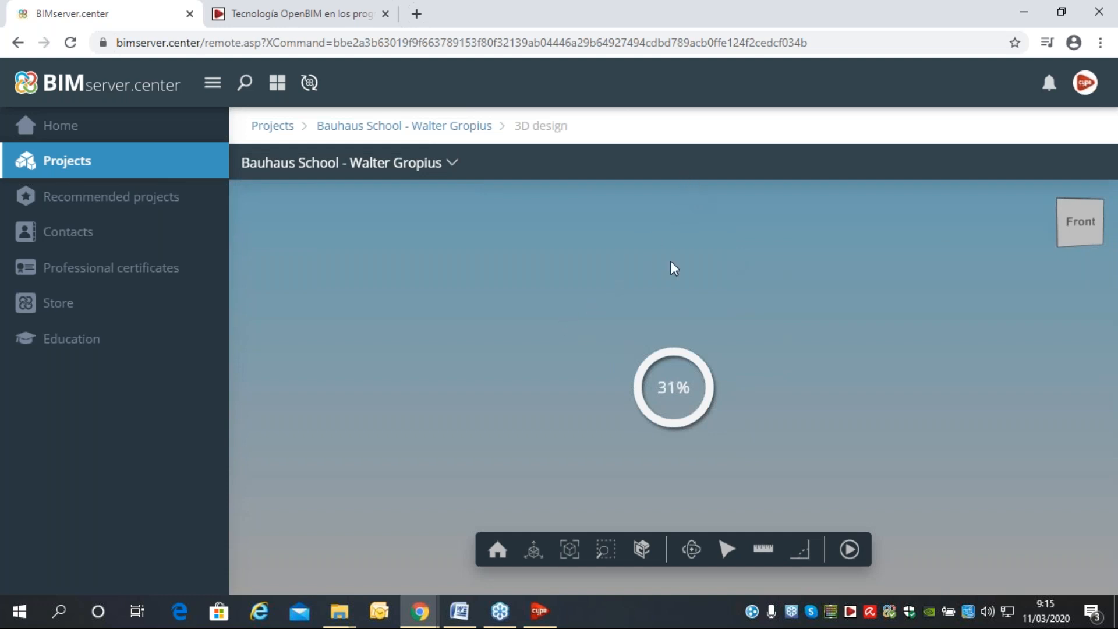
pyautogui.click(434, 163)
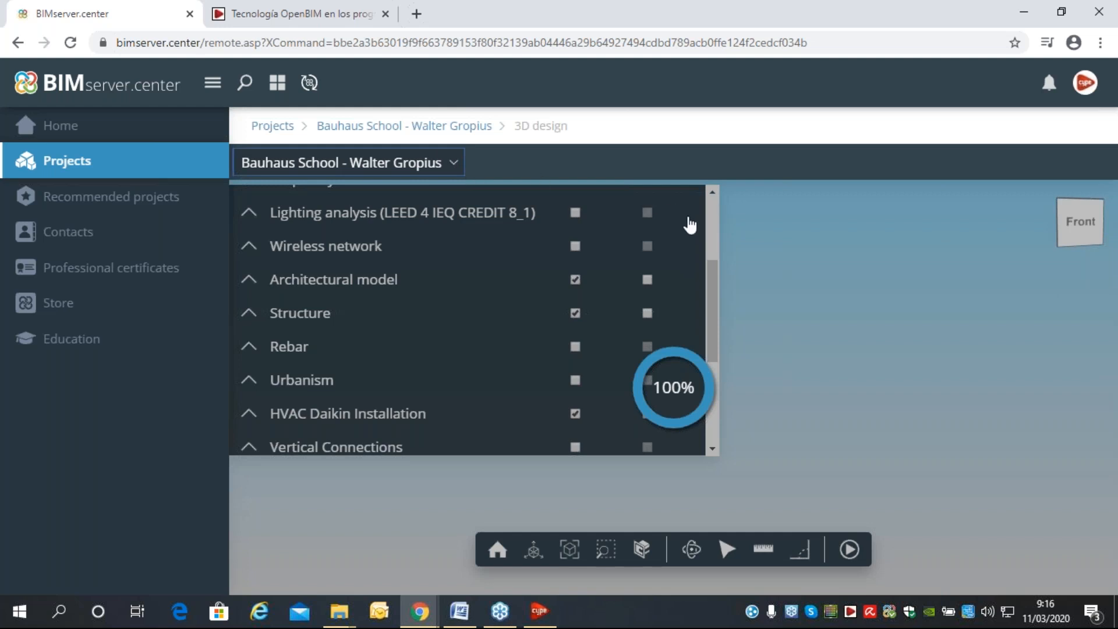
pyautogui.click(697, 146)
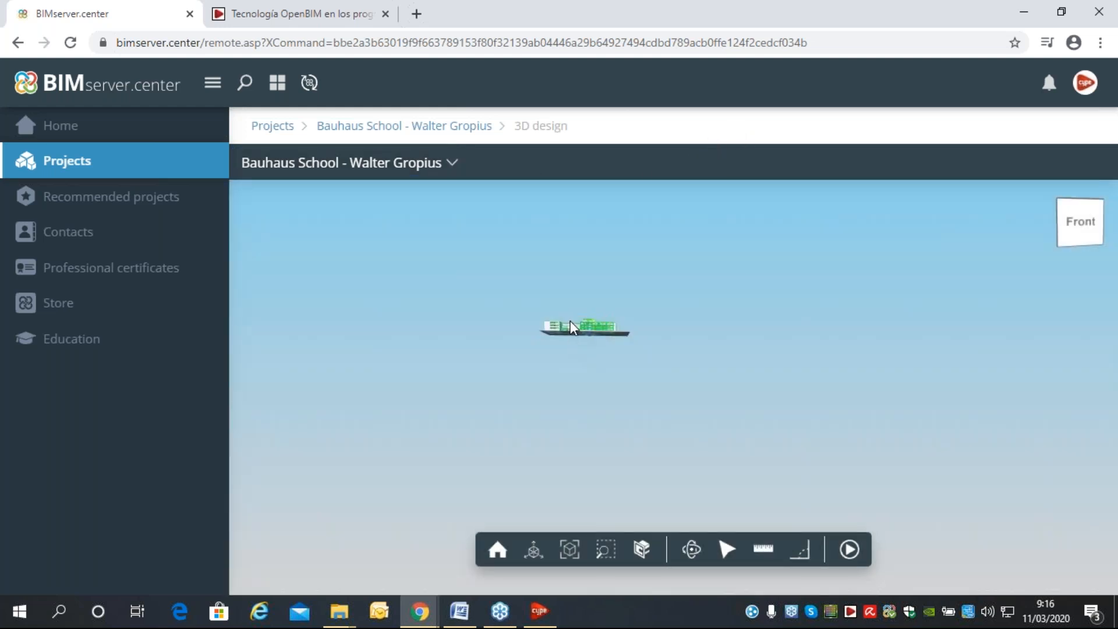
# Make the architectural model transparent in the 3D design view.
pyautogui.moveTo(568, 329); pyautogui.dragTo(592, 355)
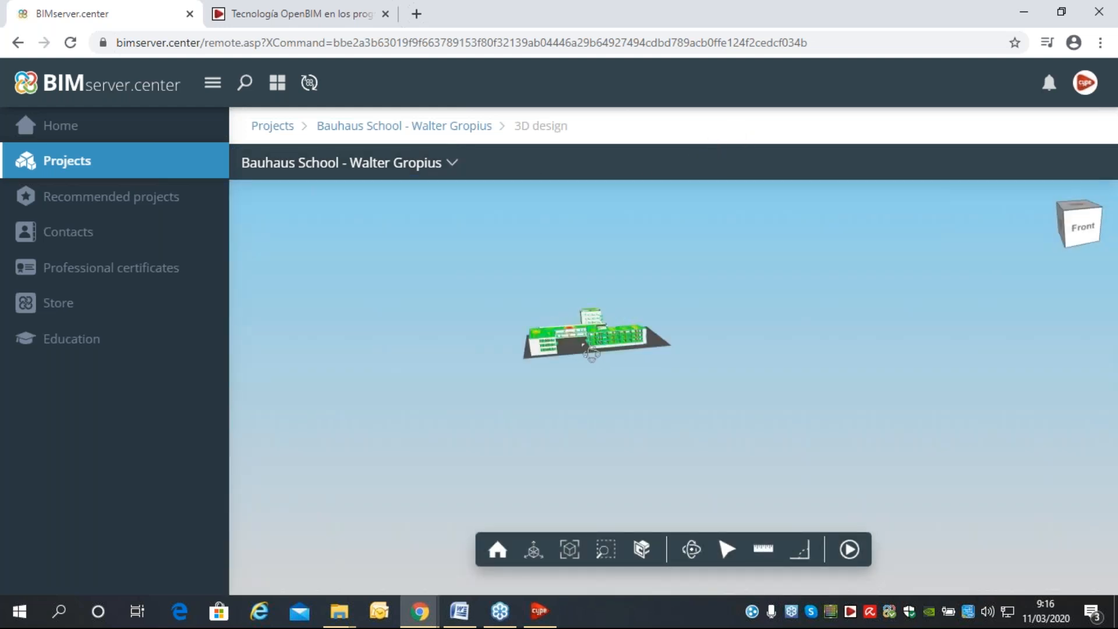
pyautogui.scroll(5, 581, 340)
pyautogui.scroll(3, 511, 294)
pyautogui.scroll(2, 583, 320)
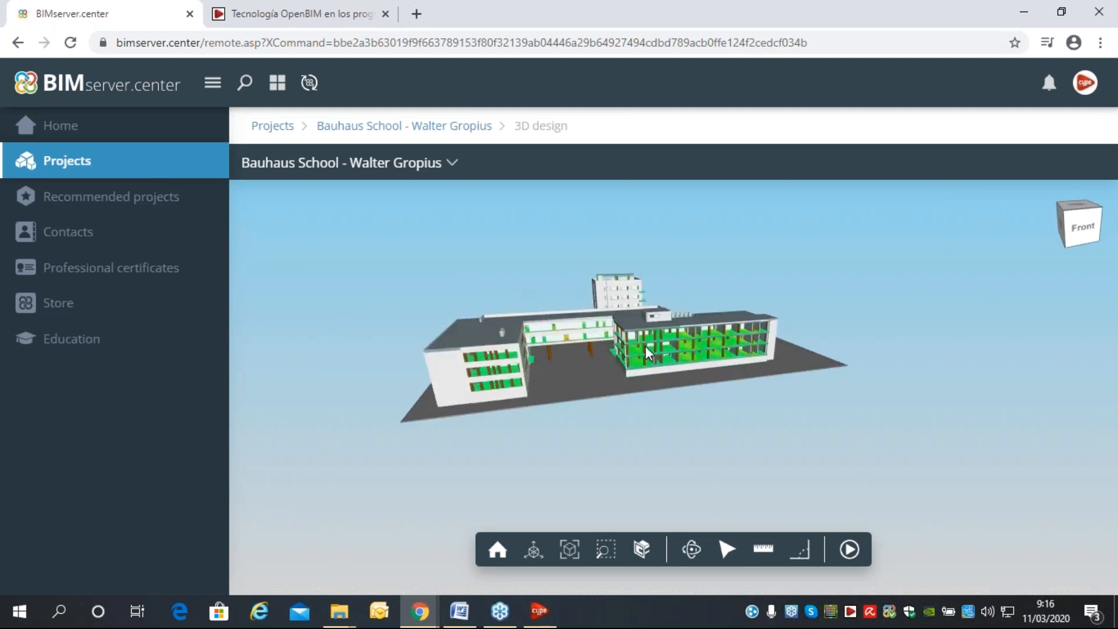
pyautogui.scroll(3, 646, 347)
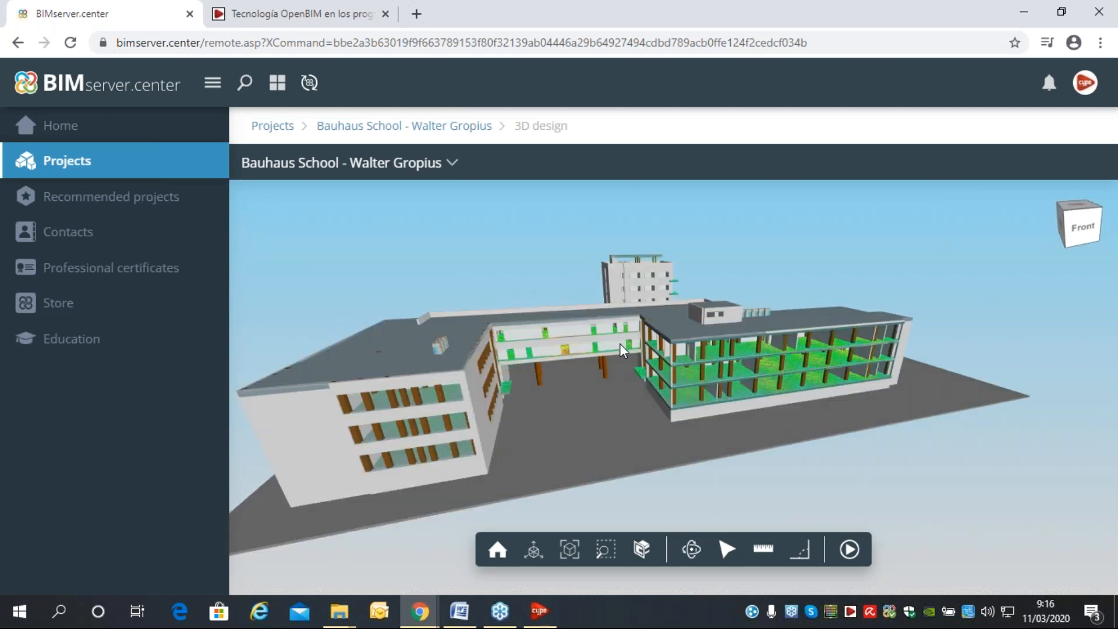
pyautogui.scroll(2, 631, 329)
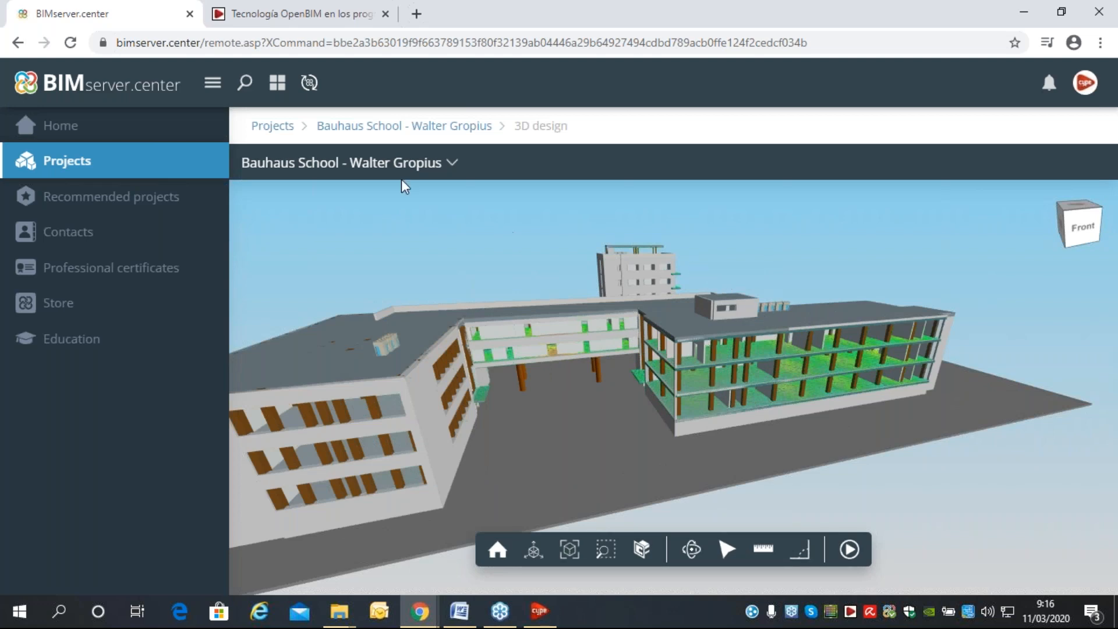
pyautogui.click(453, 164)
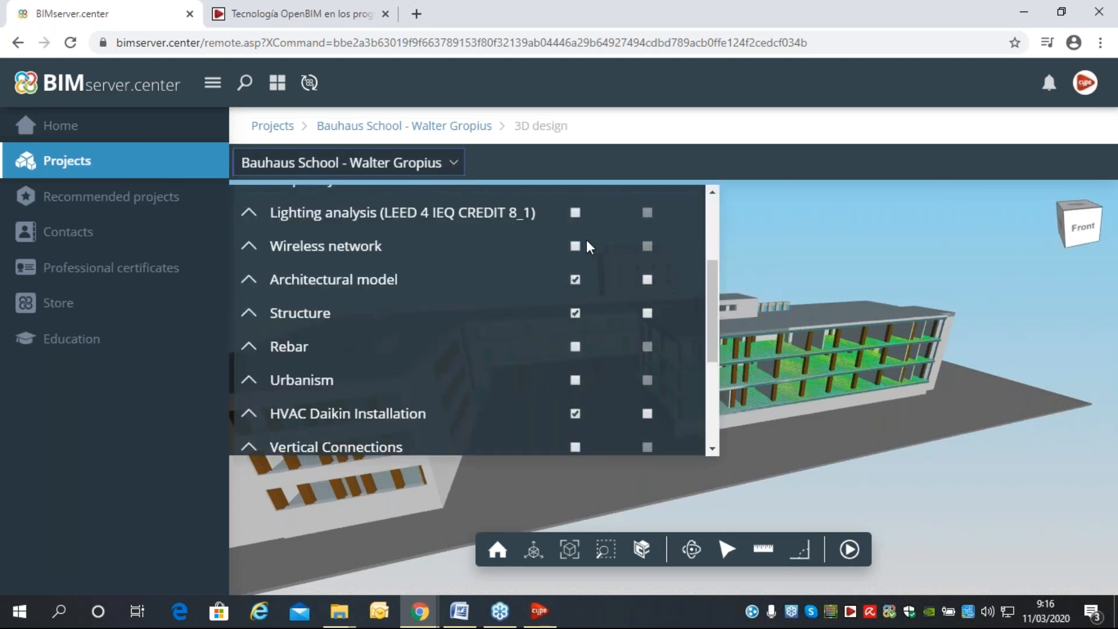
pyautogui.click(645, 282)
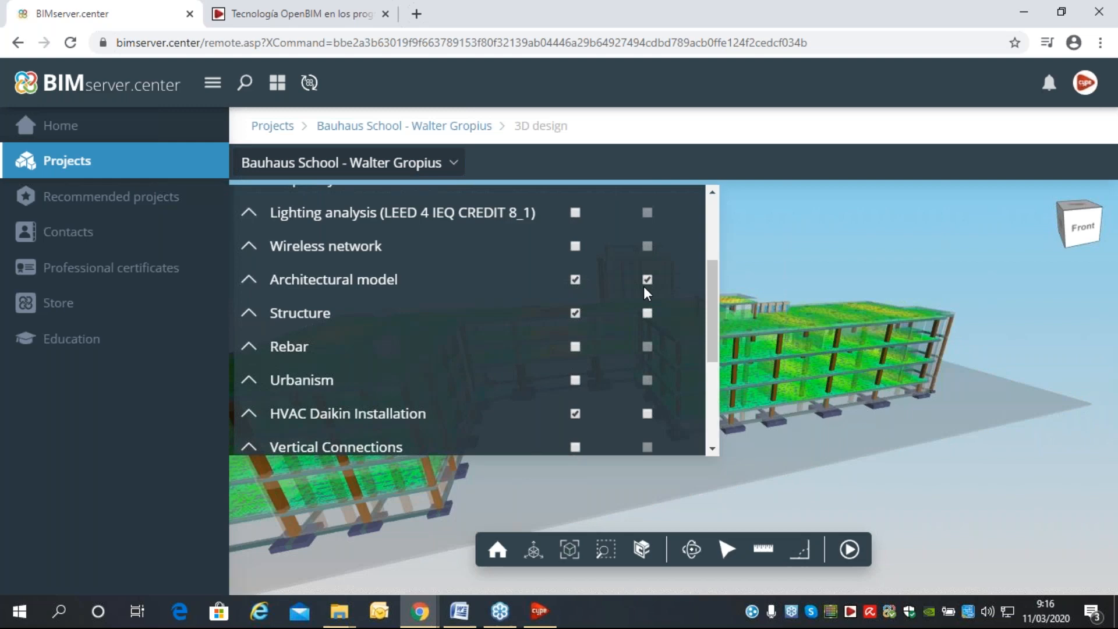
pyautogui.click(447, 169)
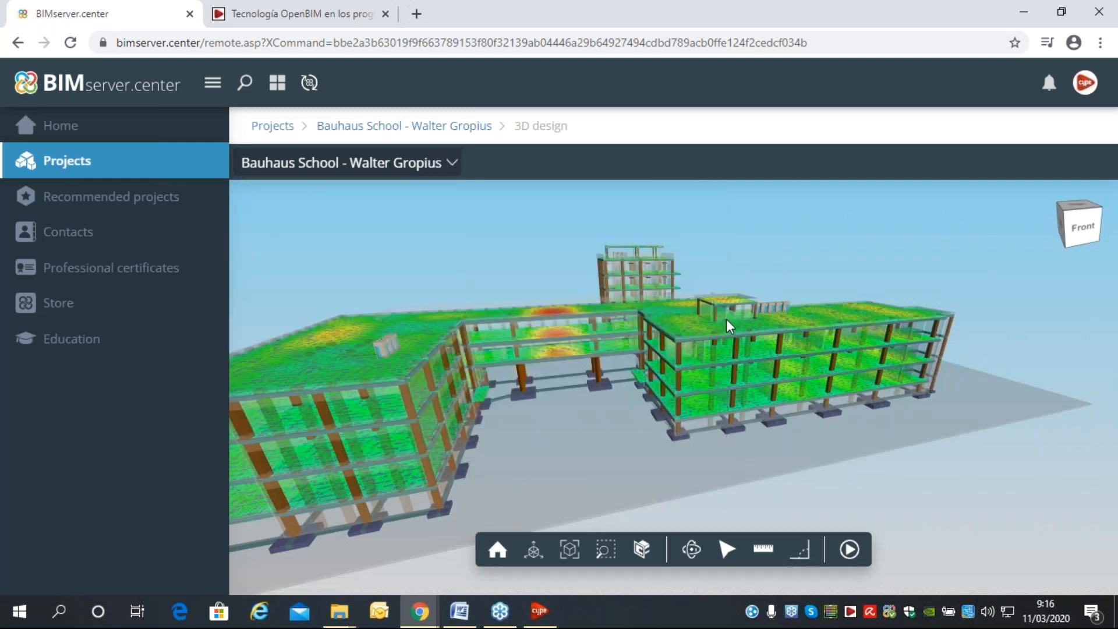
# Examine the structure and HVAC equipment through the transparent building from the right side, including the rooftop units and the floors beneath.
pyautogui.moveTo(675, 344); pyautogui.dragTo(707, 333)
pyautogui.scroll(5, 688, 320)
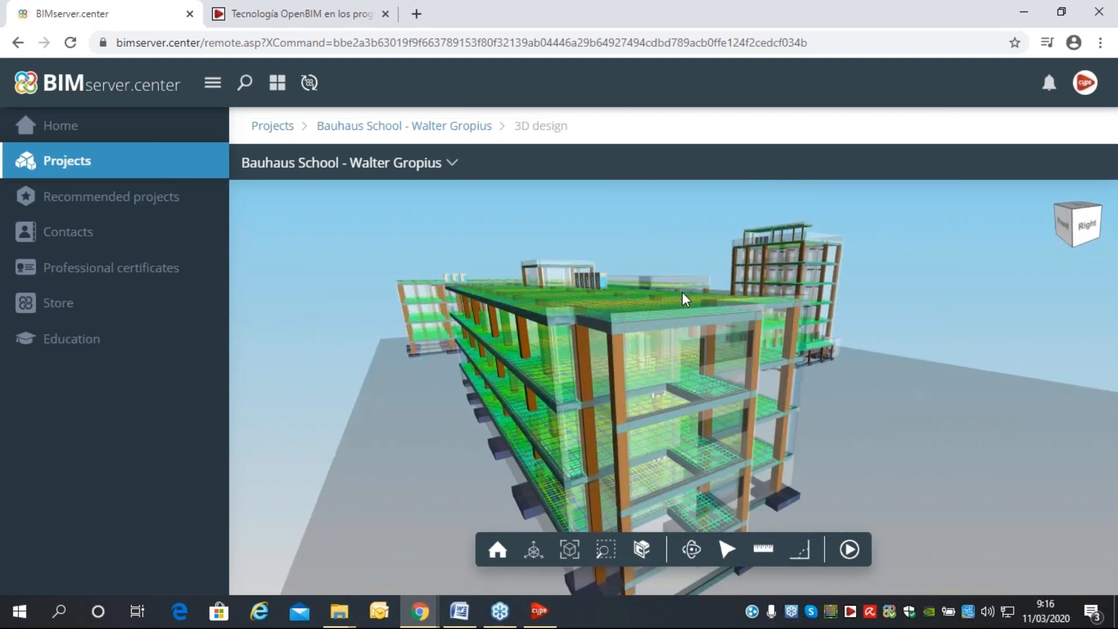
pyautogui.scroll(2, 728, 278)
pyautogui.scroll(2, 740, 292)
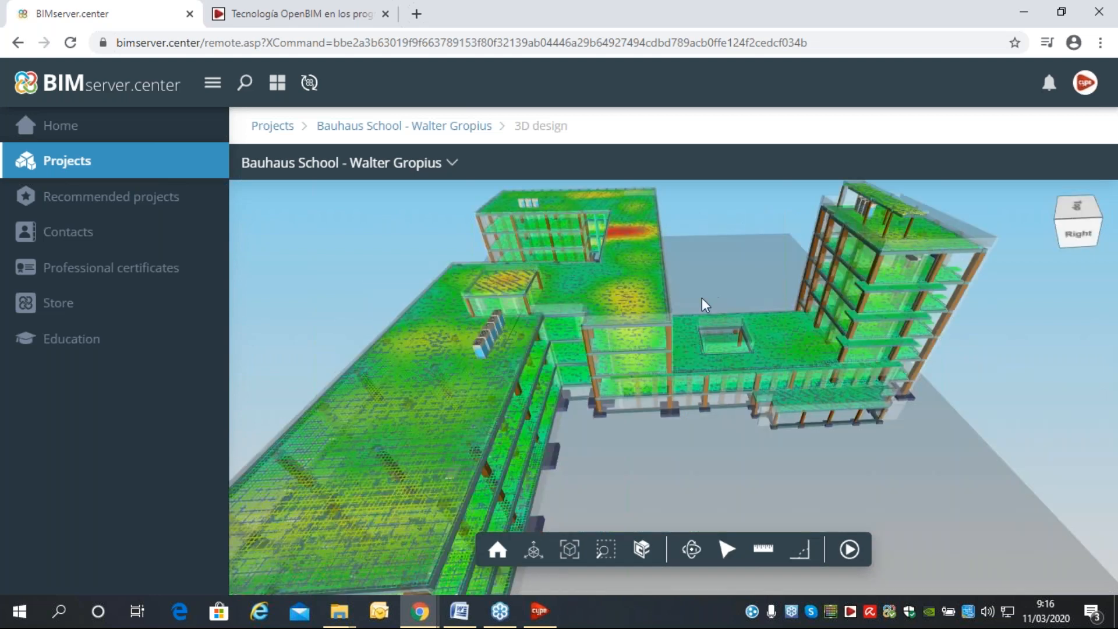
pyautogui.moveTo(704, 305); pyautogui.dragTo(436, 347)
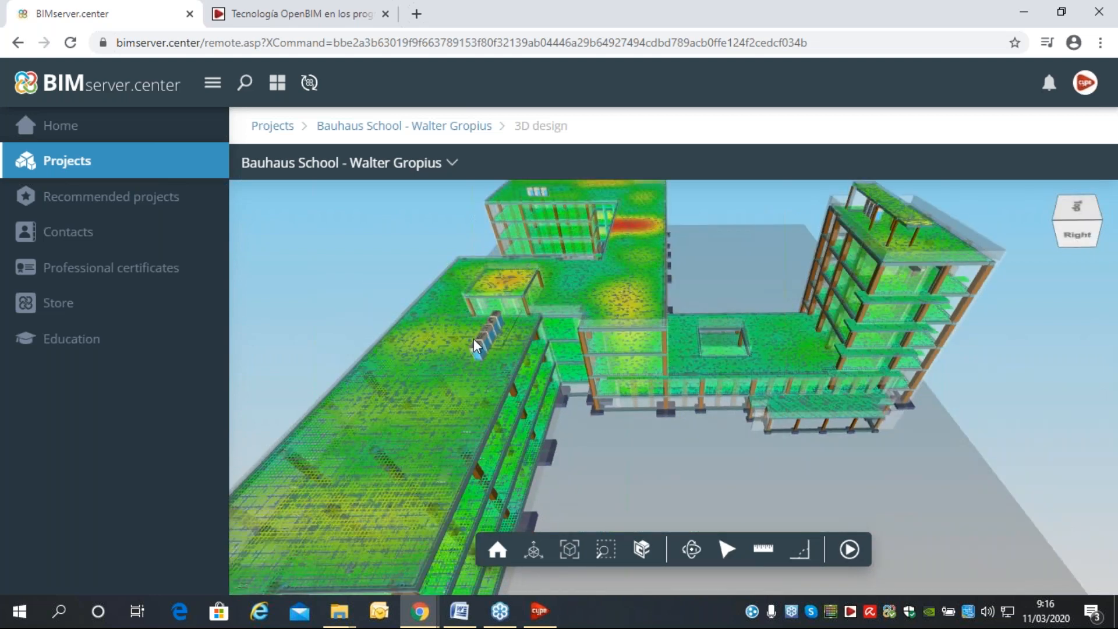
pyautogui.scroll(4, 474, 338)
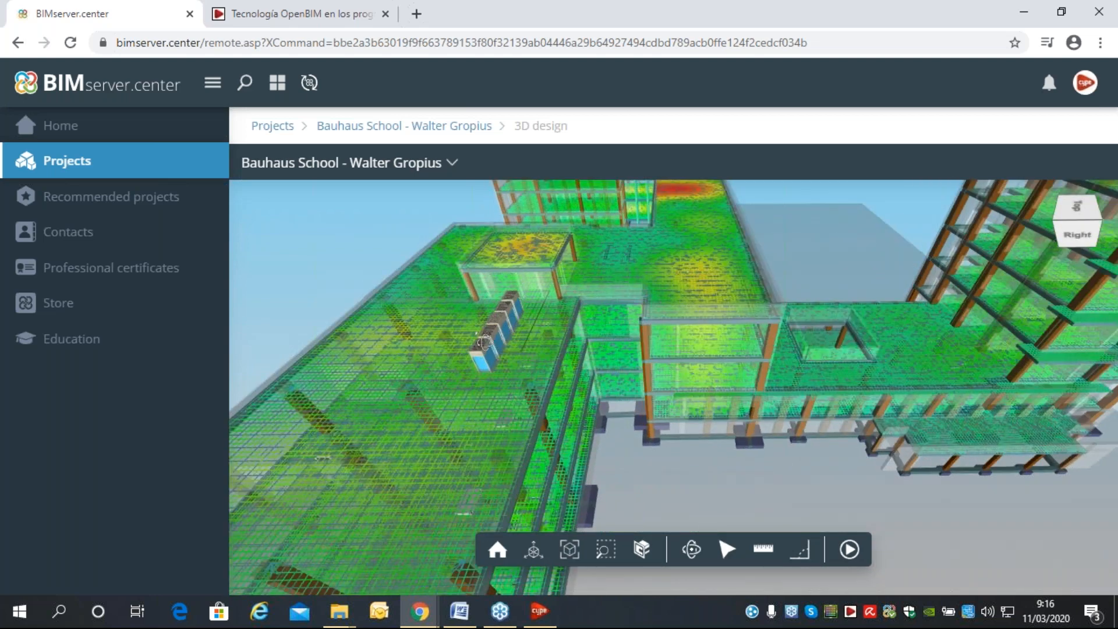
pyautogui.moveTo(482, 342)
pyautogui.mouseDown()
pyautogui.moveTo(466, 330)
pyautogui.moveTo(489, 322)
pyautogui.mouseUp()
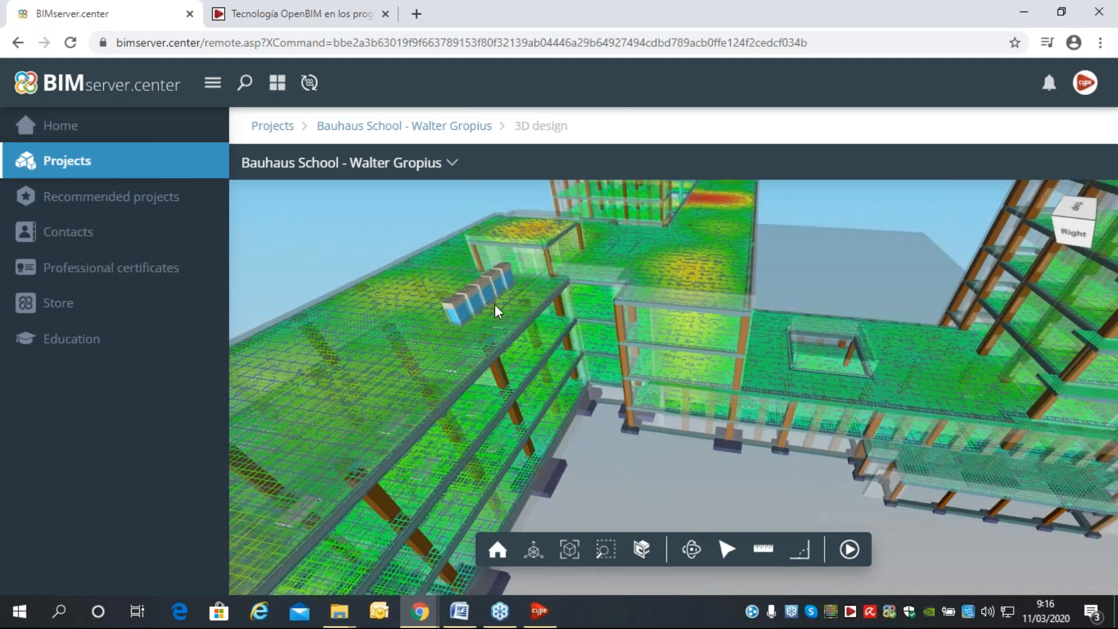
pyautogui.scroll(-2, 514, 318)
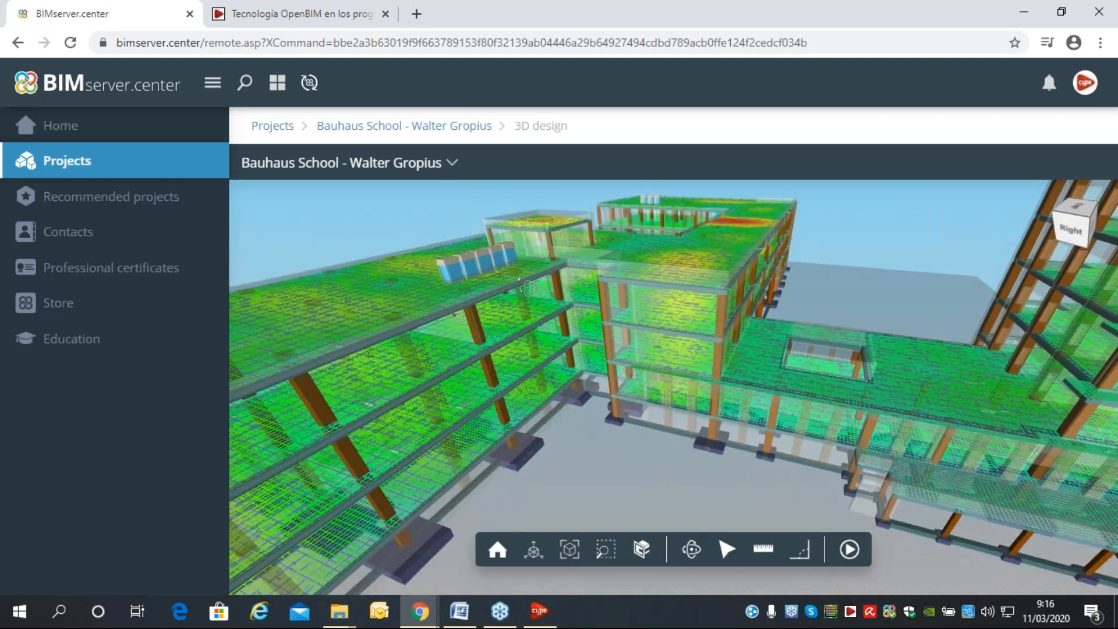
pyautogui.moveTo(641, 284); pyautogui.dragTo(470, 233)
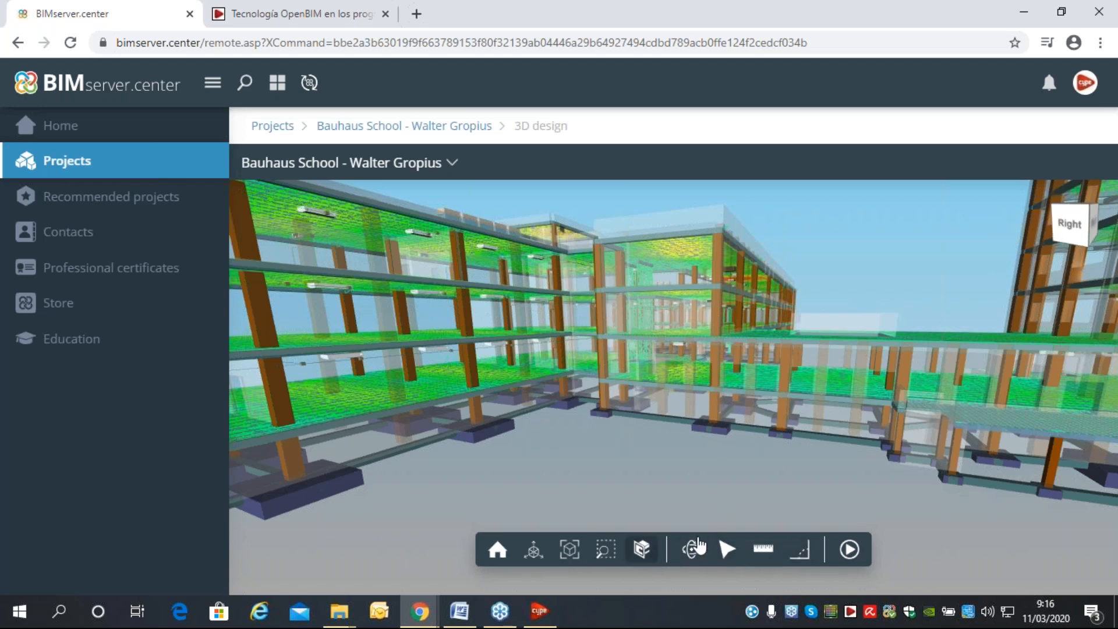
# Inspect the properties of the rooftop HVAC units beside the roof edge and close their information.
pyautogui.click(723, 550)
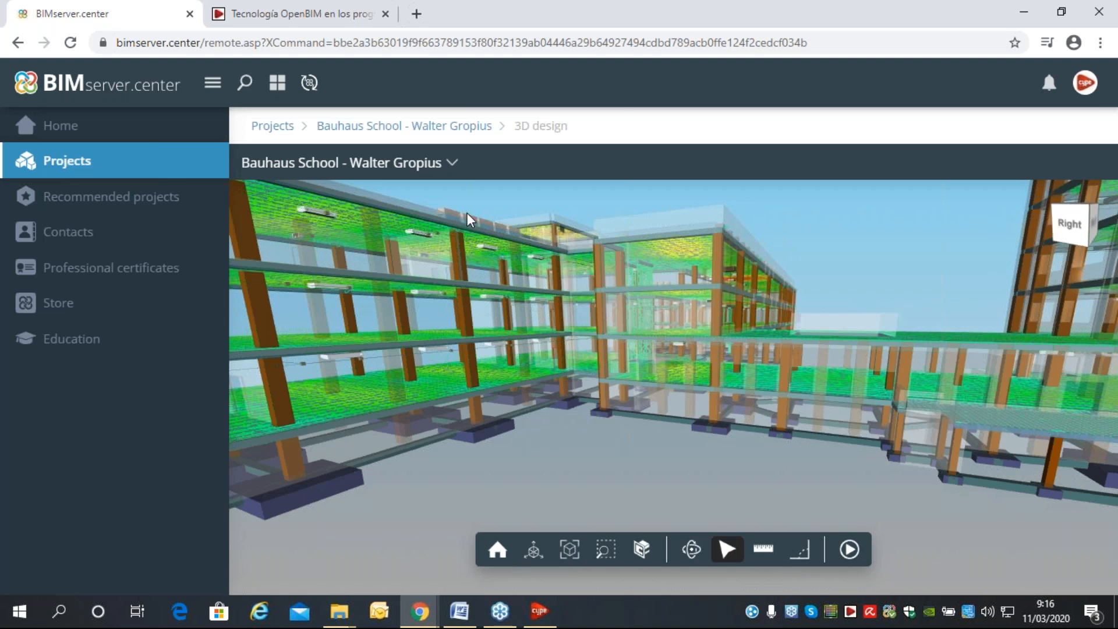
pyautogui.scroll(3, 467, 211)
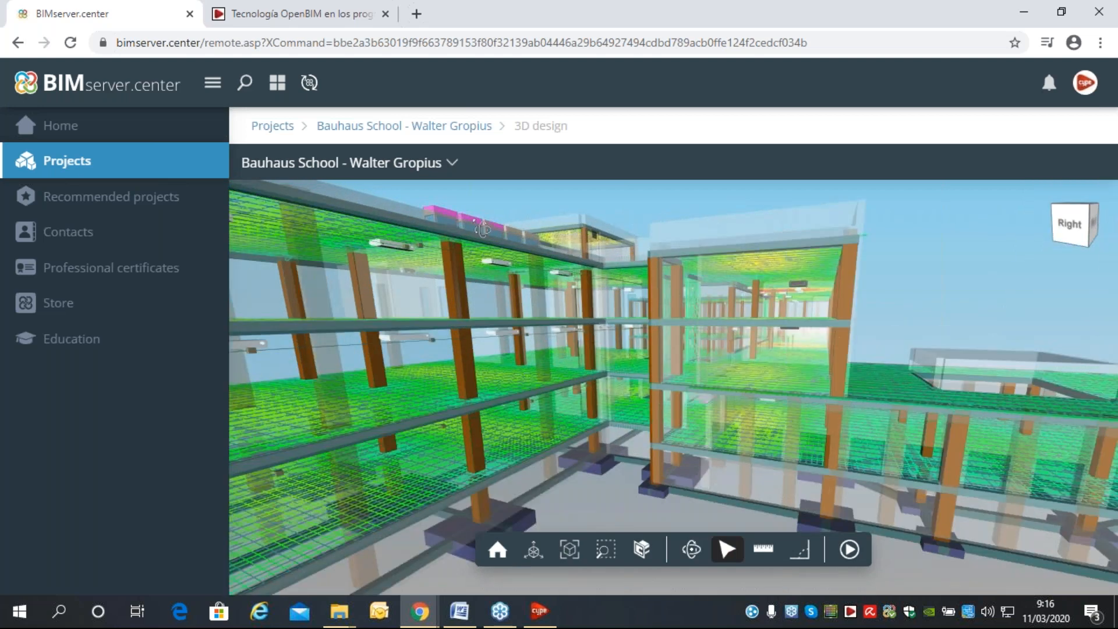
pyautogui.scroll(1, 482, 229)
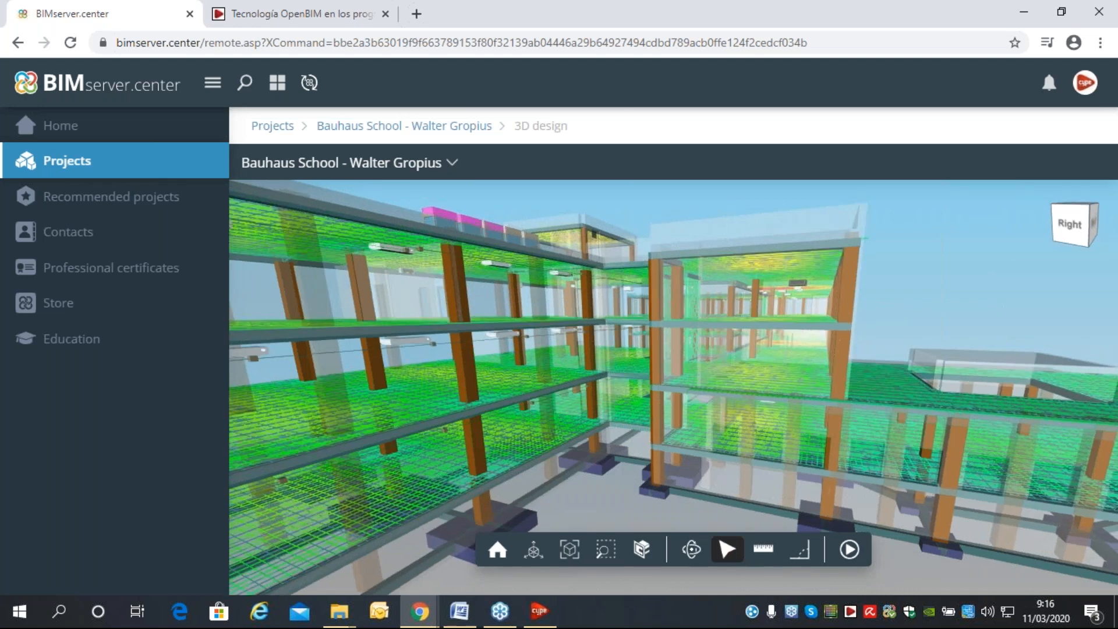
pyautogui.click(470, 223)
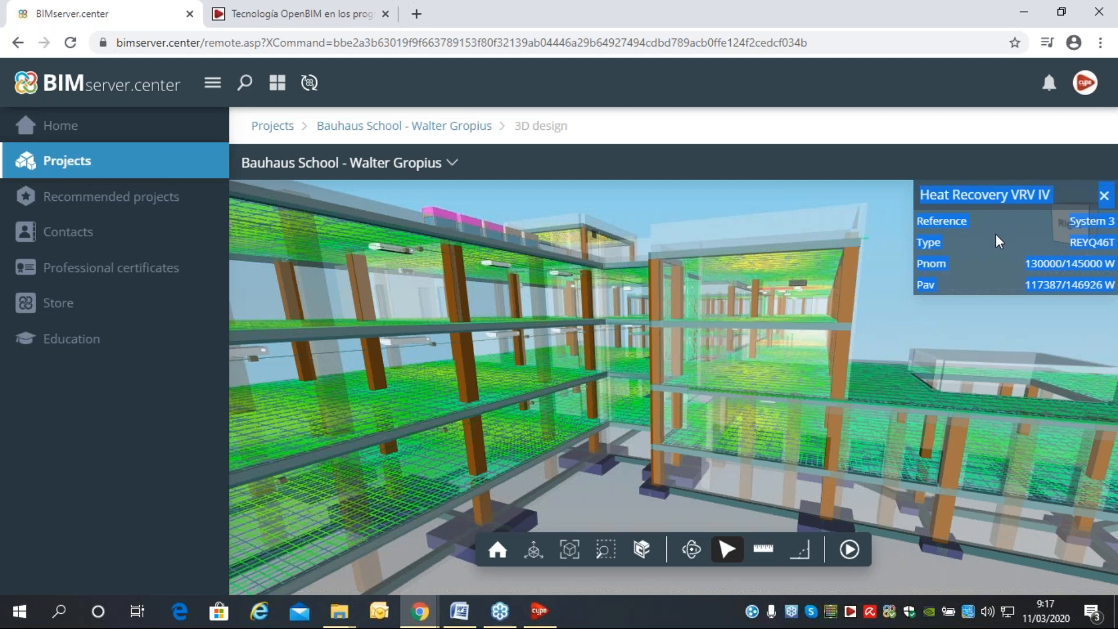
pyautogui.click(1104, 195)
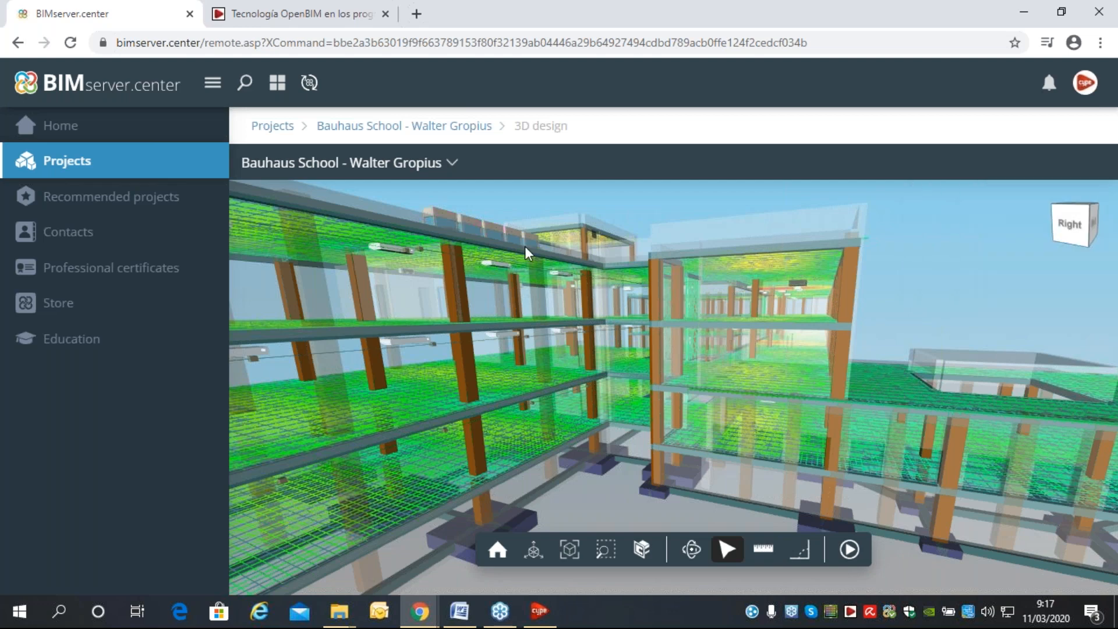
# Return to the project's main page and look through its work team's roles, assigned areas and professional activities.
pyautogui.click(370, 128)
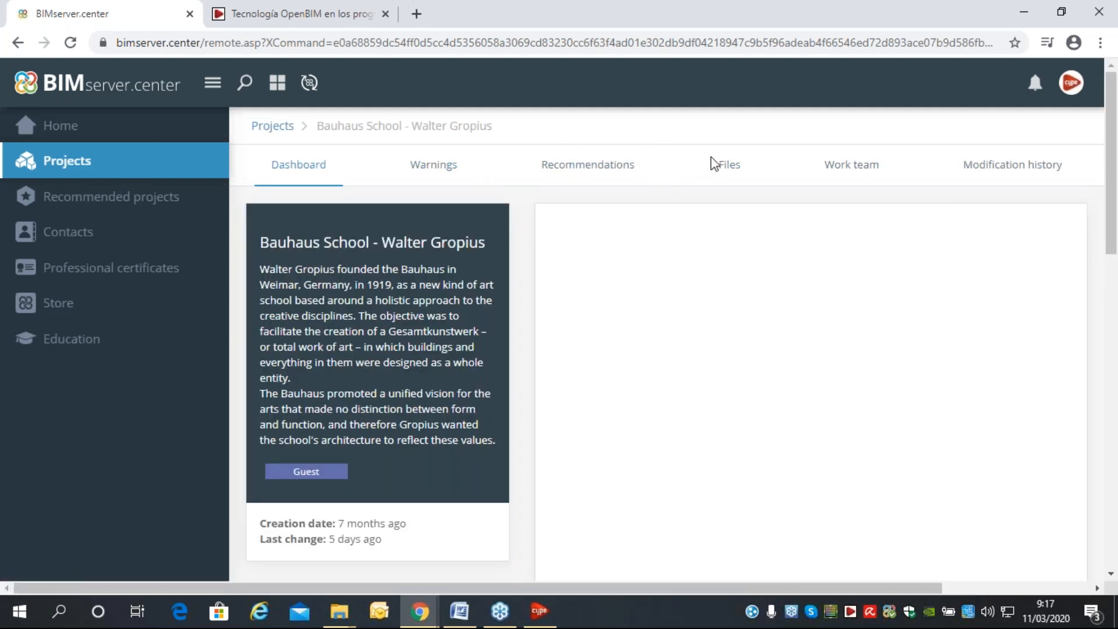
pyautogui.click(851, 170)
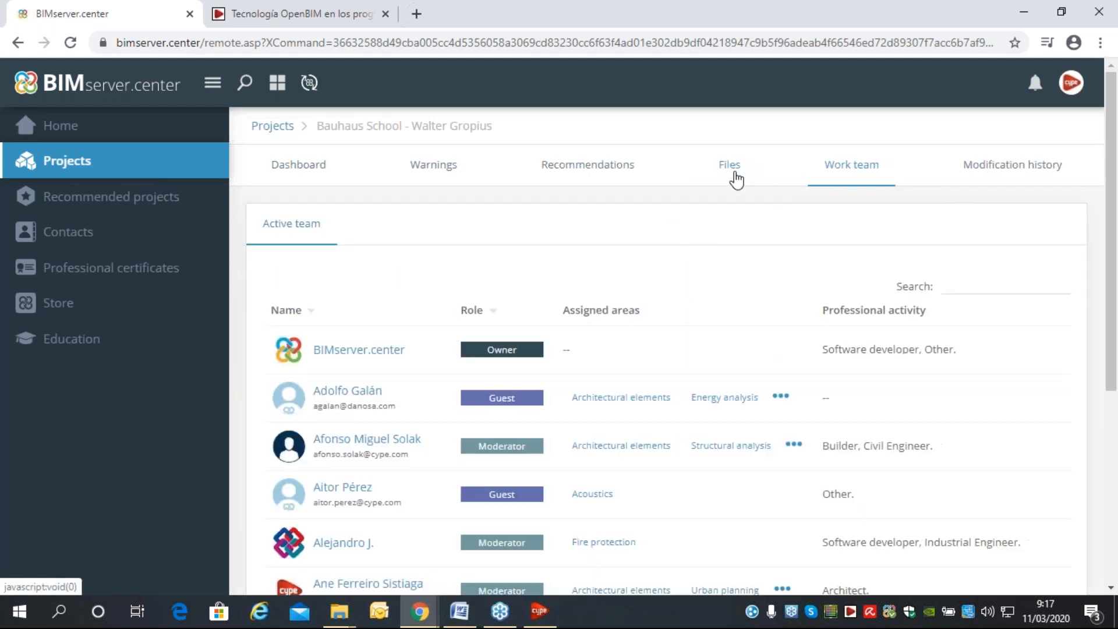
pyautogui.scroll(-5, 629, 431)
pyautogui.scroll(6, 640, 477)
pyautogui.scroll(-1, 629, 451)
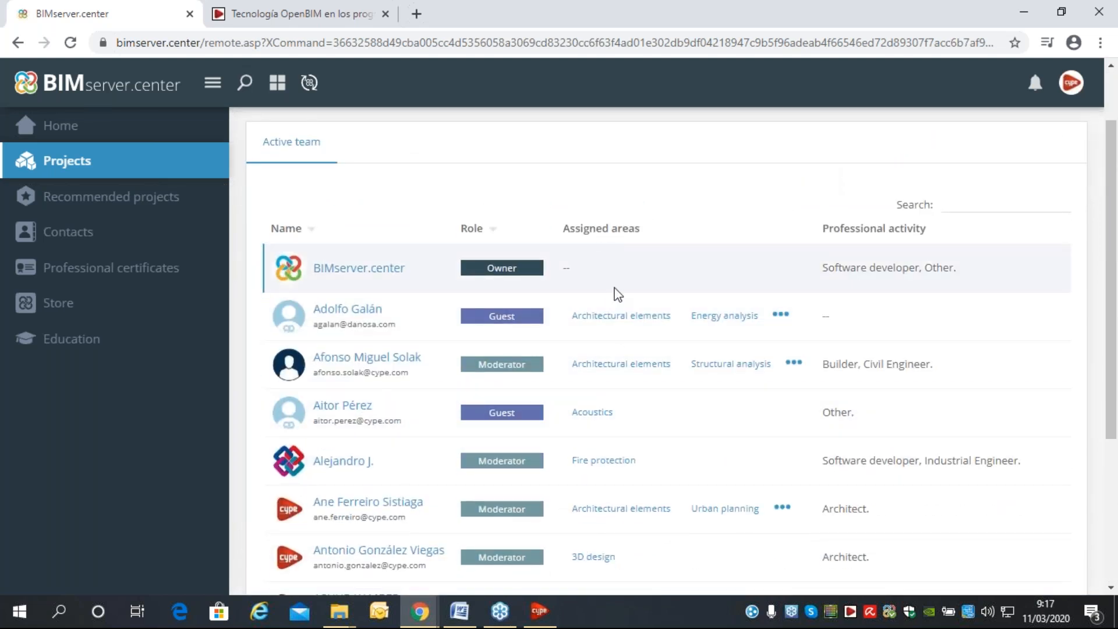
# Open the Bauhaus School project's files and look through the list of contributed models.
pyautogui.scroll(1, 901, 283)
pyautogui.scroll(1, 899, 274)
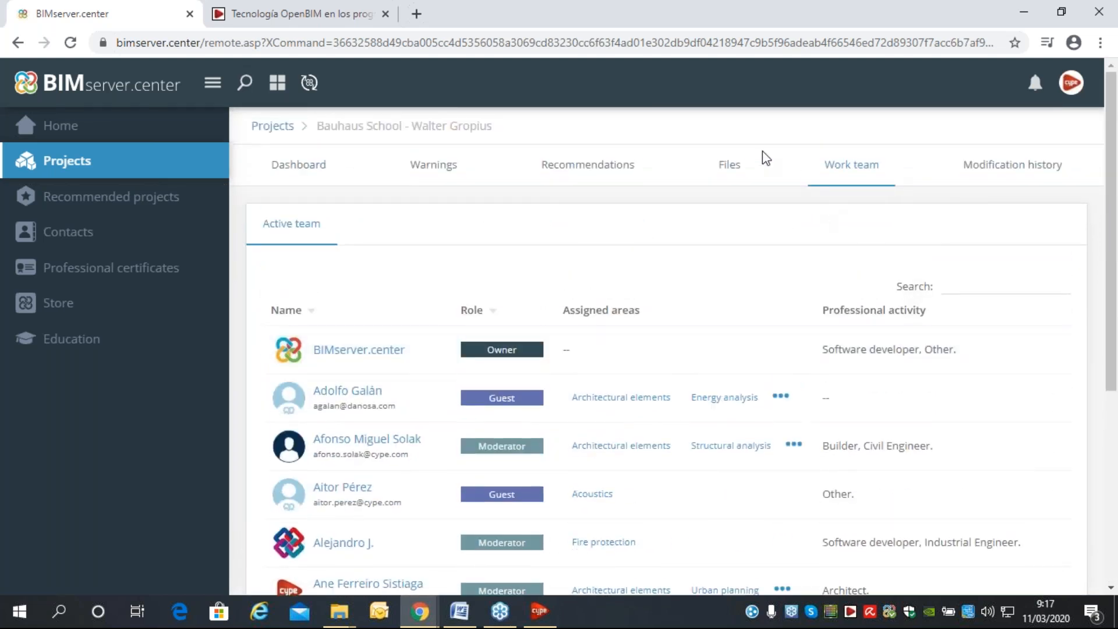
pyautogui.click(733, 165)
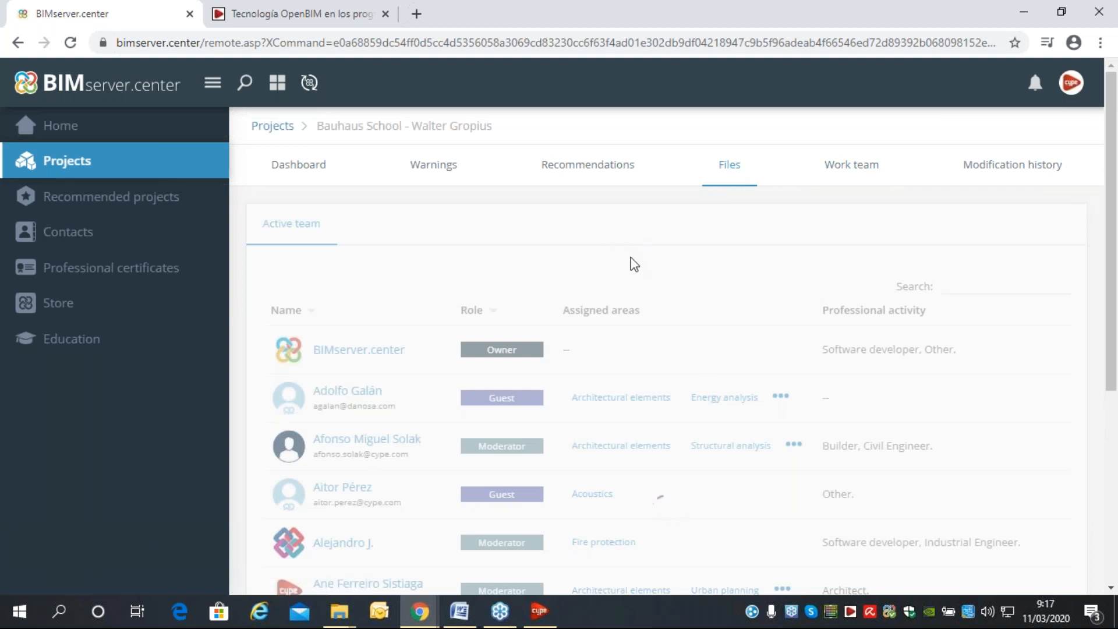
pyautogui.scroll(-3, 584, 298)
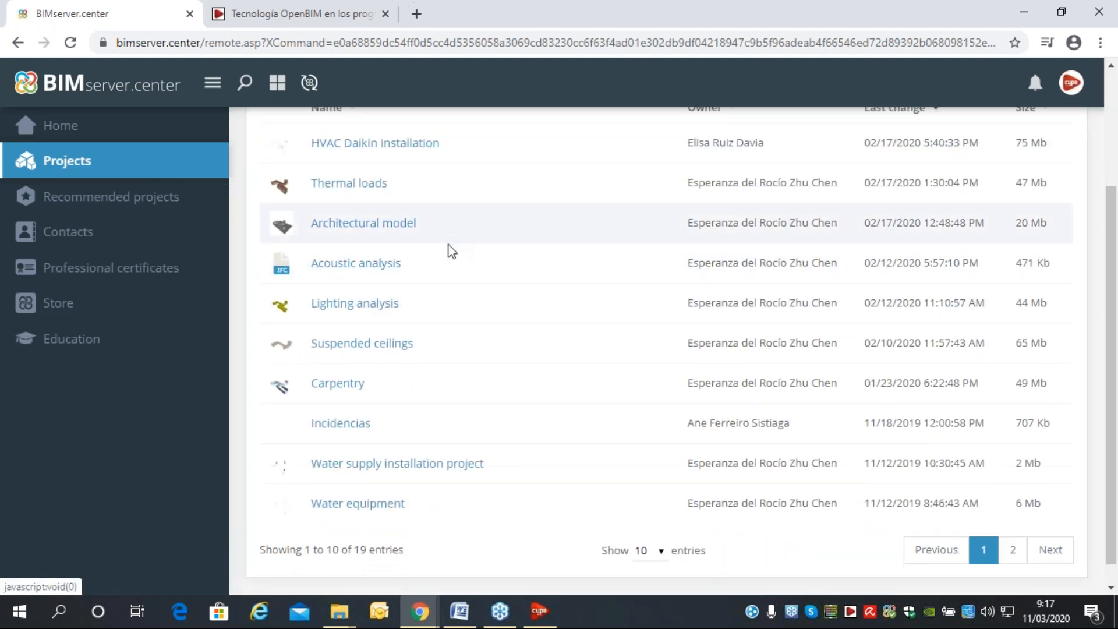
# Examine the glTF 3D model of the Water supply installation project from different angles and close its preview.
pyautogui.click(399, 470)
pyautogui.scroll(-1, 691, 323)
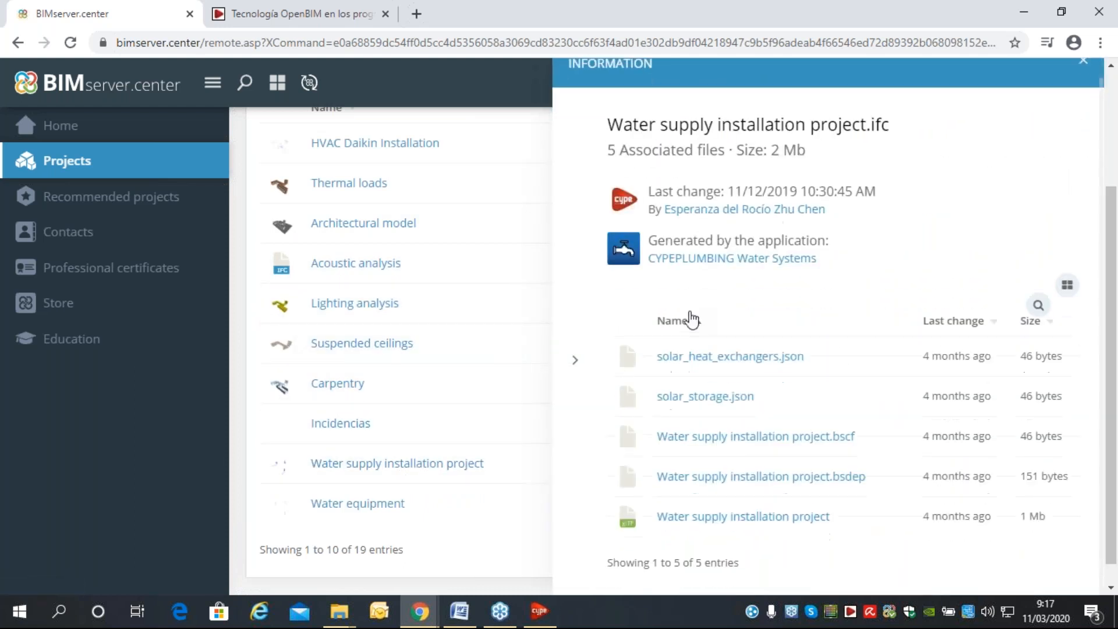
pyautogui.click(667, 522)
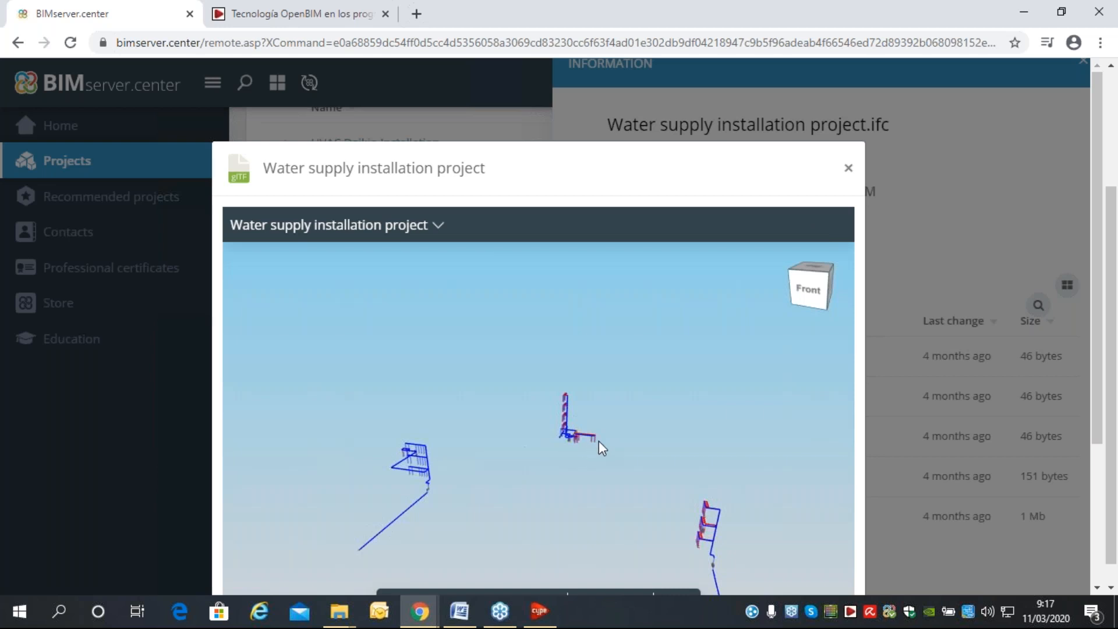
pyautogui.moveTo(599, 443); pyautogui.dragTo(512, 449)
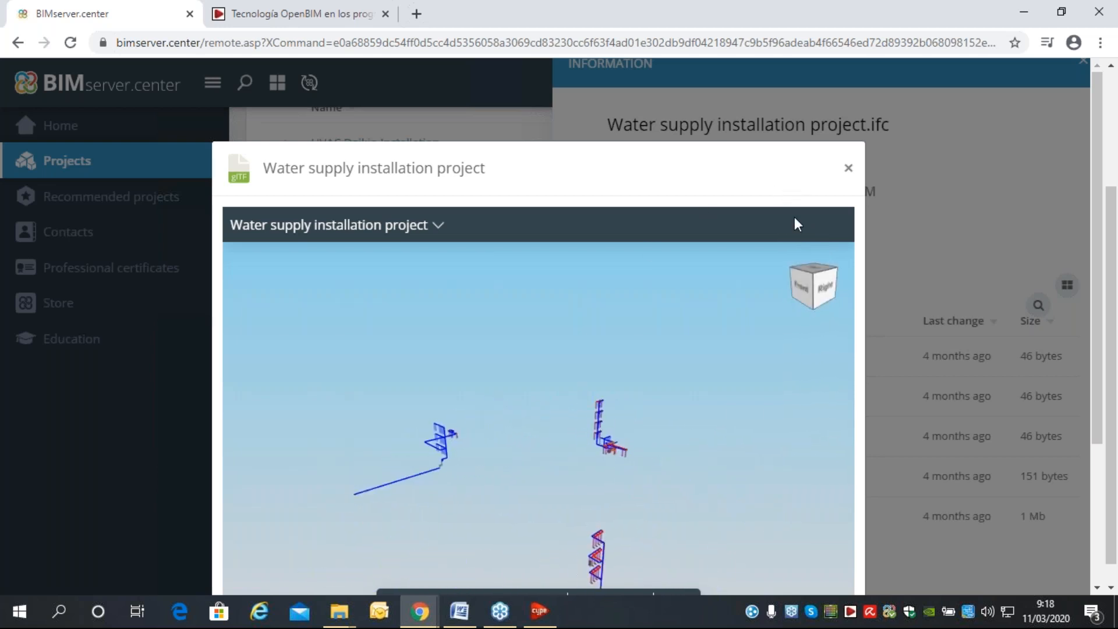
pyautogui.click(848, 168)
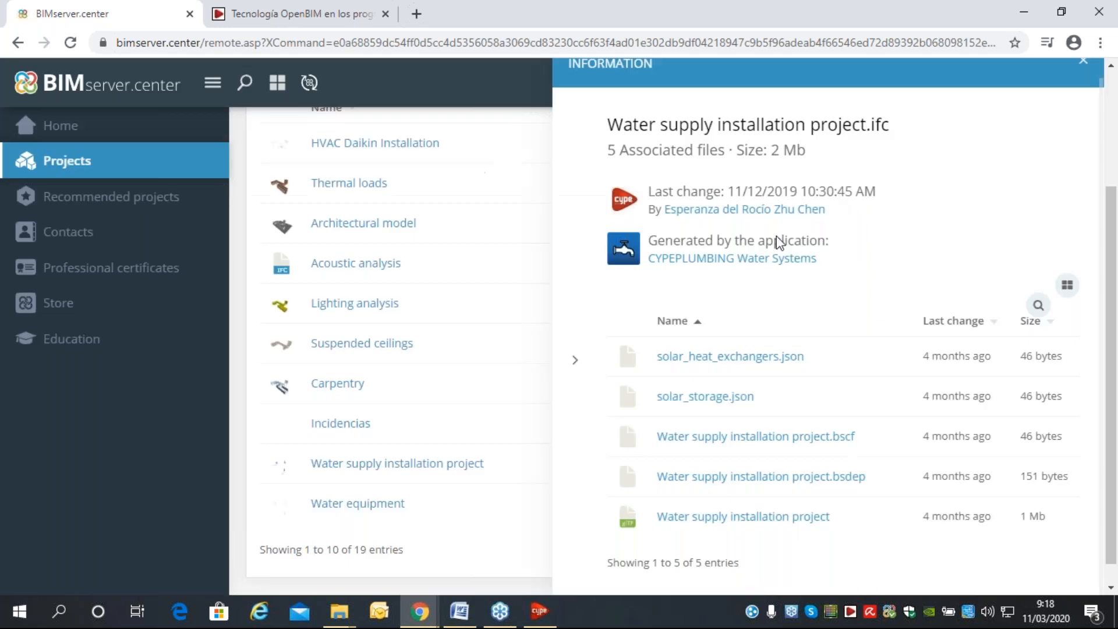
# Read through the Calculation annex PDF of the Lighting analysis, and close it together with the file's information.
pyautogui.click(378, 306)
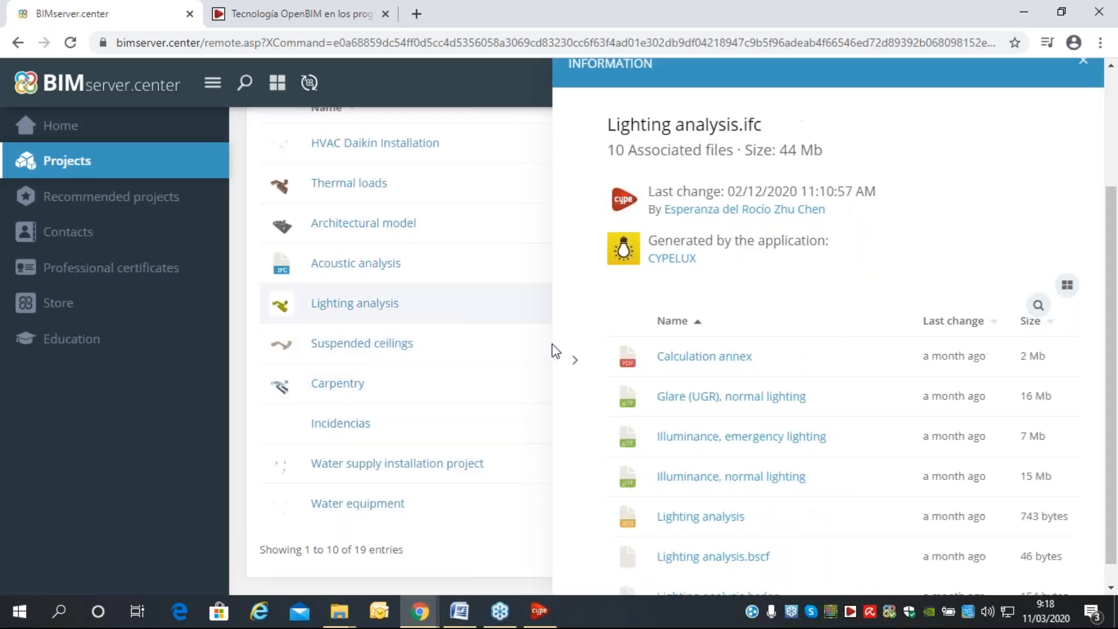
pyautogui.scroll(-2, 643, 344)
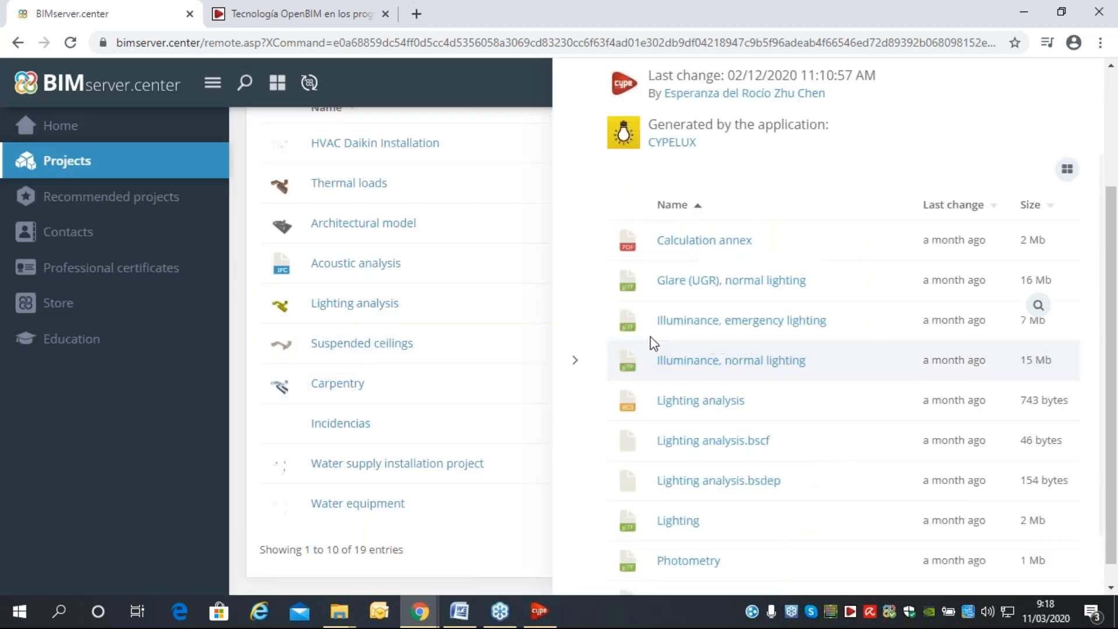
pyautogui.click(722, 244)
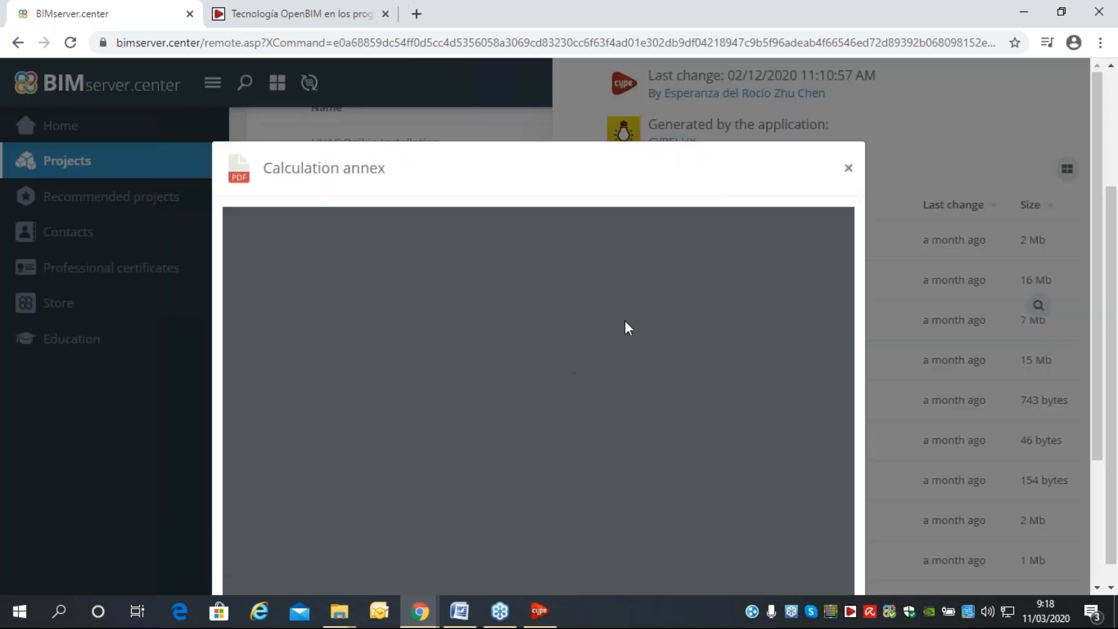
pyautogui.scroll(-15, 658, 291)
pyautogui.scroll(-20, 655, 289)
pyautogui.scroll(-20, 645, 287)
pyautogui.scroll(-12, 640, 271)
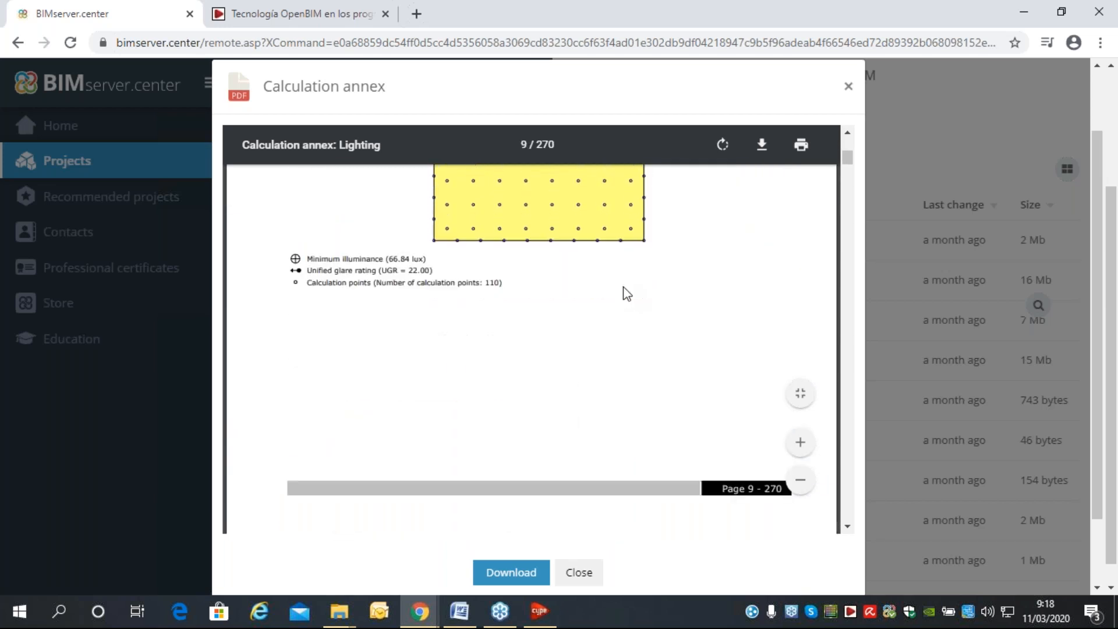
pyautogui.scroll(-1, 627, 293)
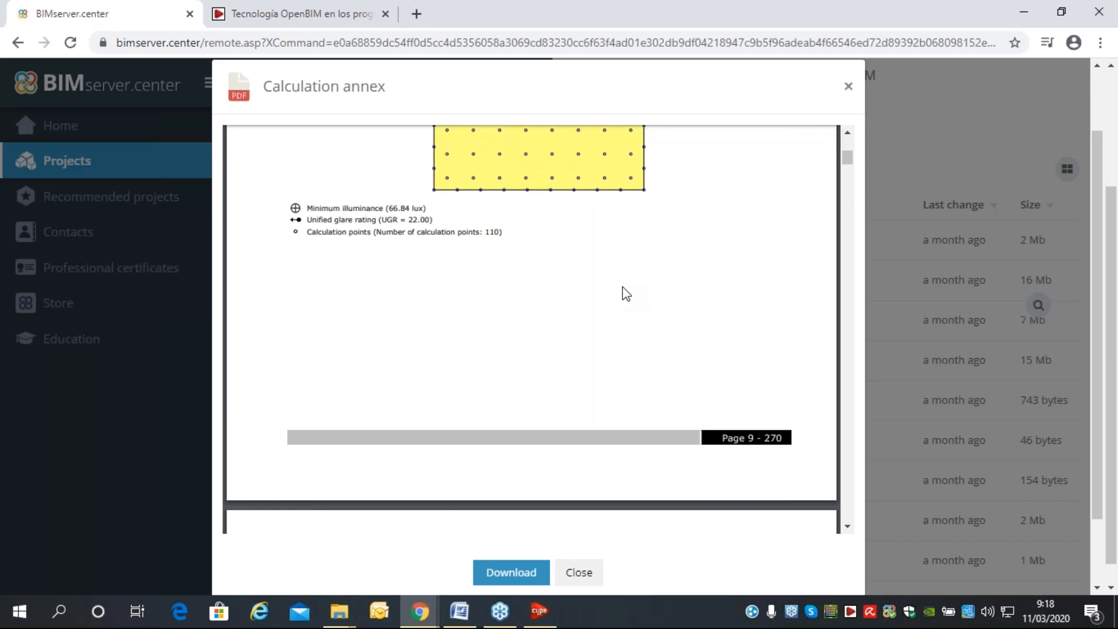
pyautogui.scroll(-15, 626, 293)
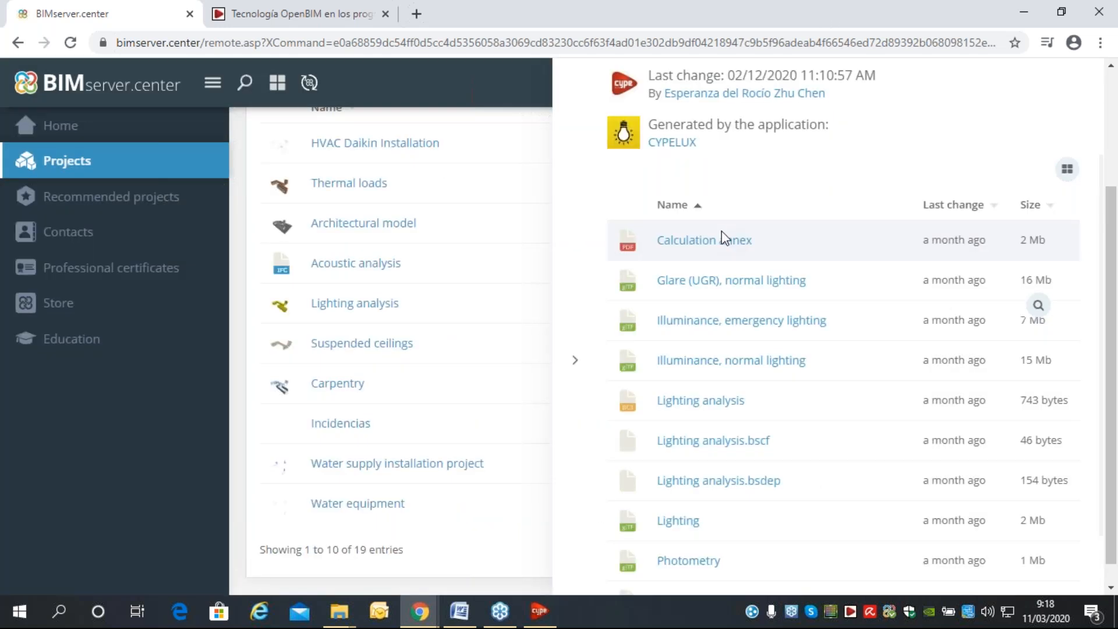
pyautogui.click(847, 86)
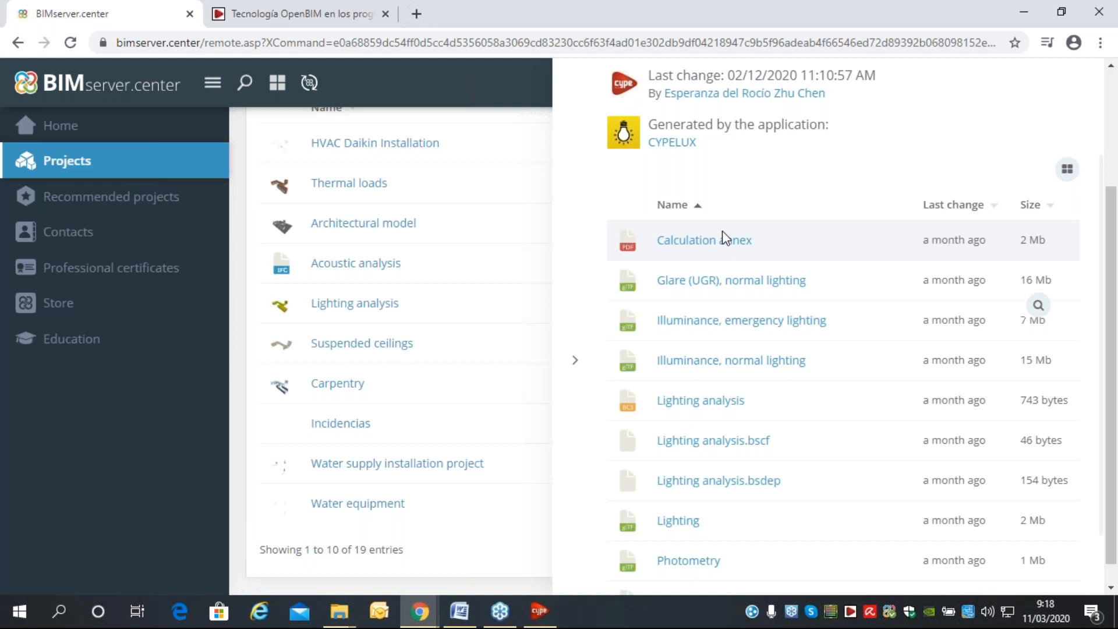
pyautogui.click(571, 365)
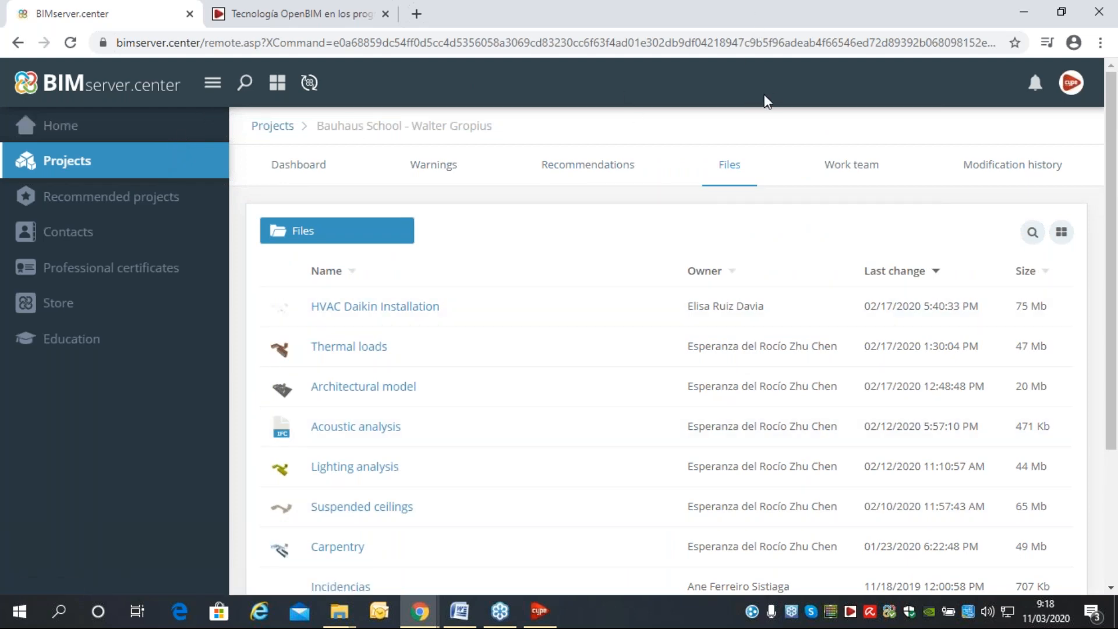
# Minimise the browser and launch IFC Builder from the Open BIM programs in the CYPE 2020 launcher.
pyautogui.click(1023, 13)
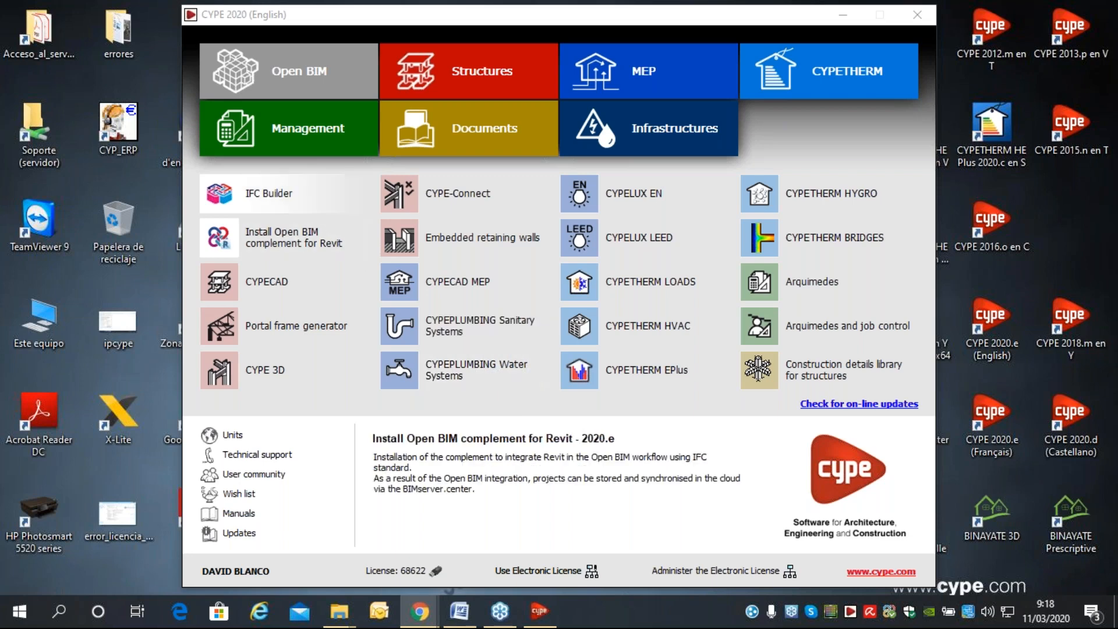
pyautogui.click(315, 67)
pyautogui.click(315, 67)
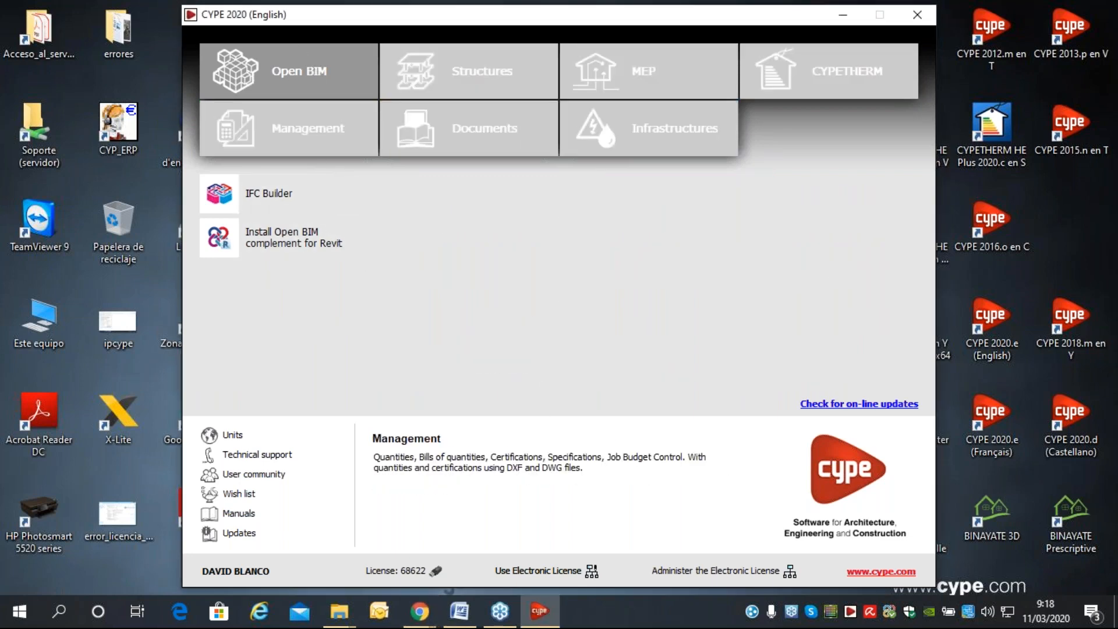
pyautogui.click(268, 194)
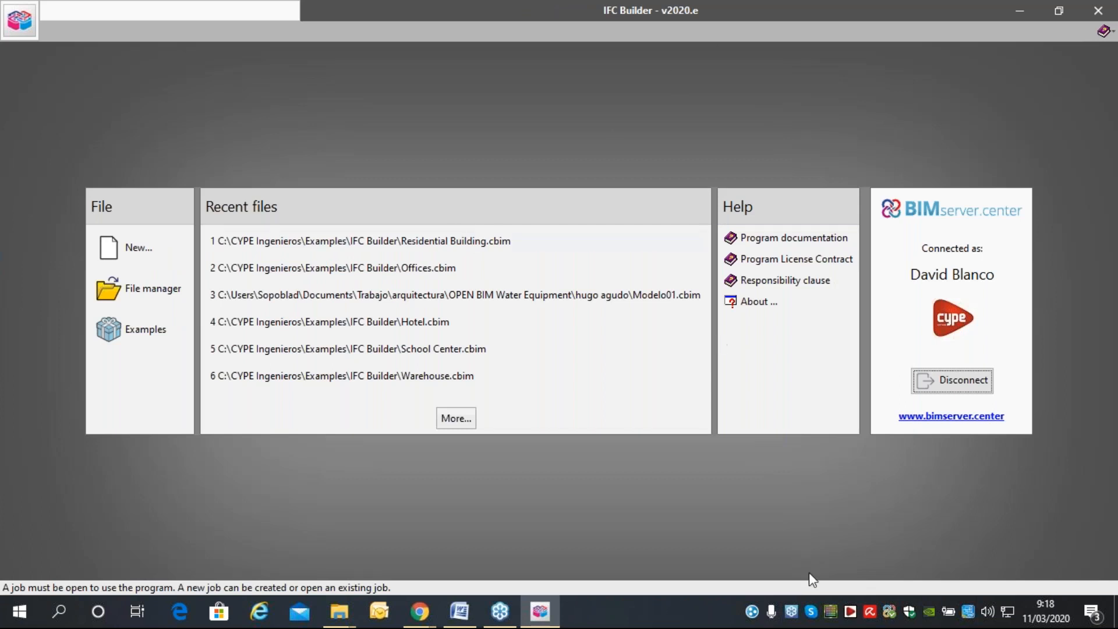
# Review the program groups and Open BIM applications in the CYPE 2020 launcher and return to IFC Builder.
pyautogui.click(847, 609)
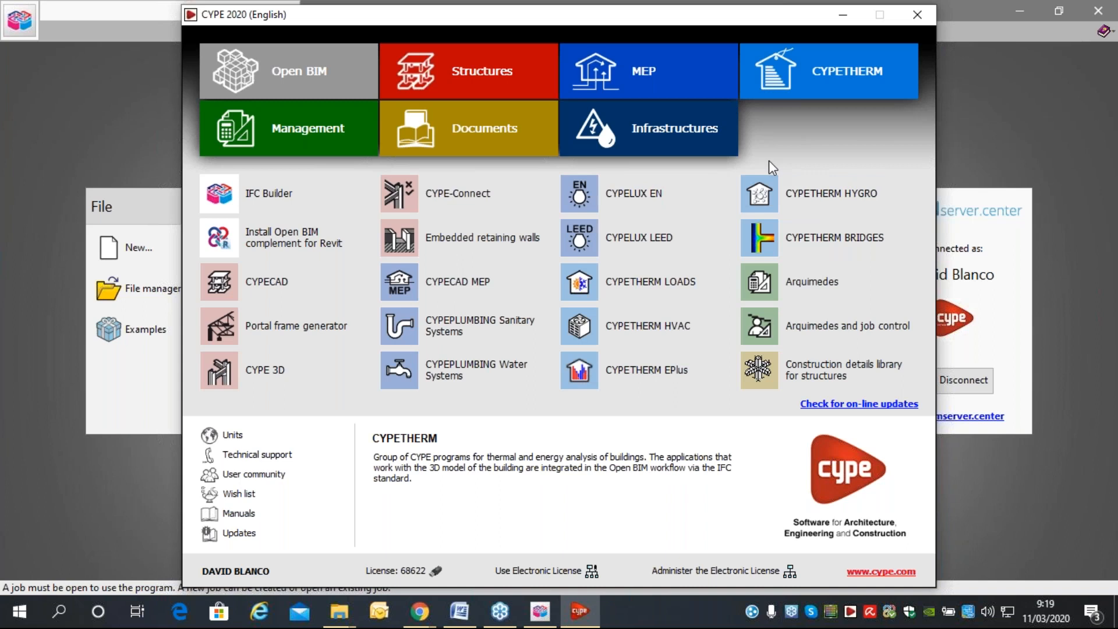
pyautogui.click(330, 73)
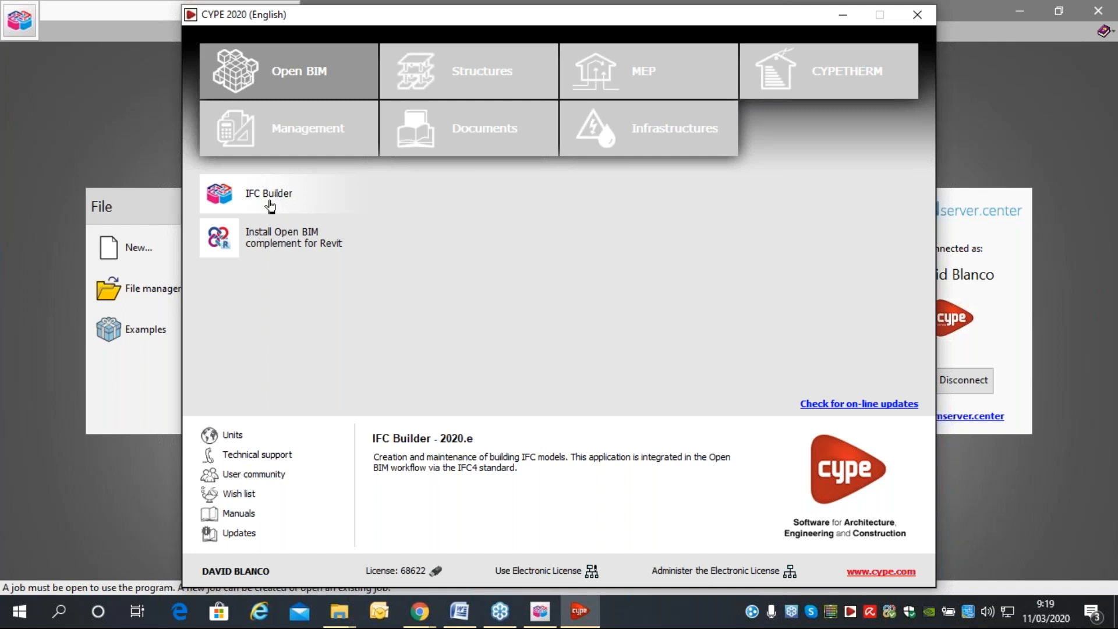
pyautogui.click(343, 200)
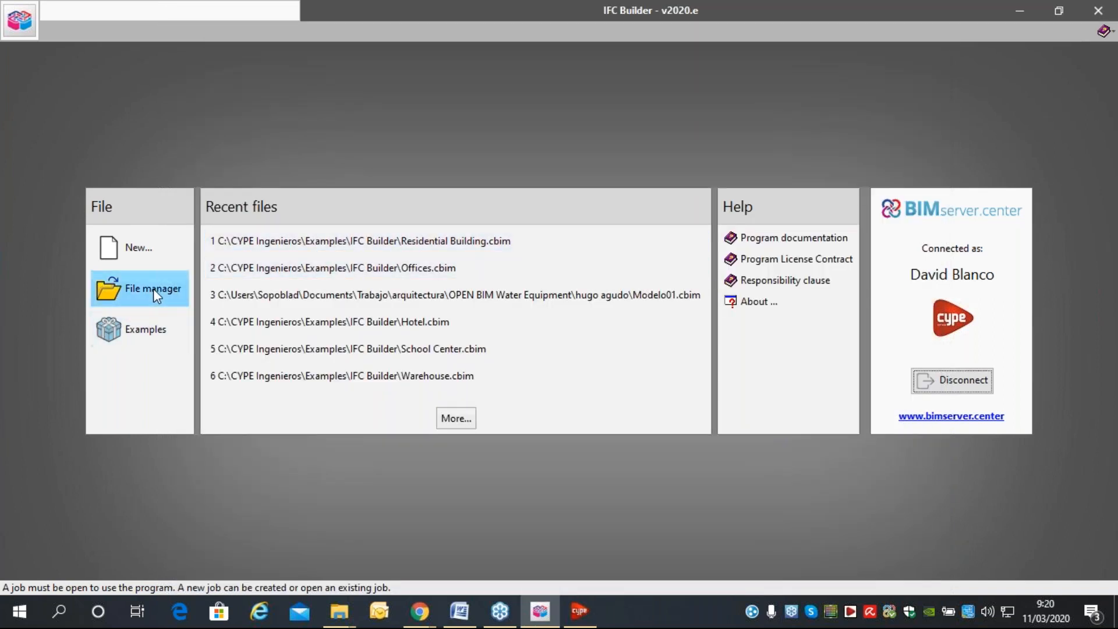
# Open the recent job Residential Building.cbim and display all of its floors in a 3D view.
pyautogui.click(310, 236)
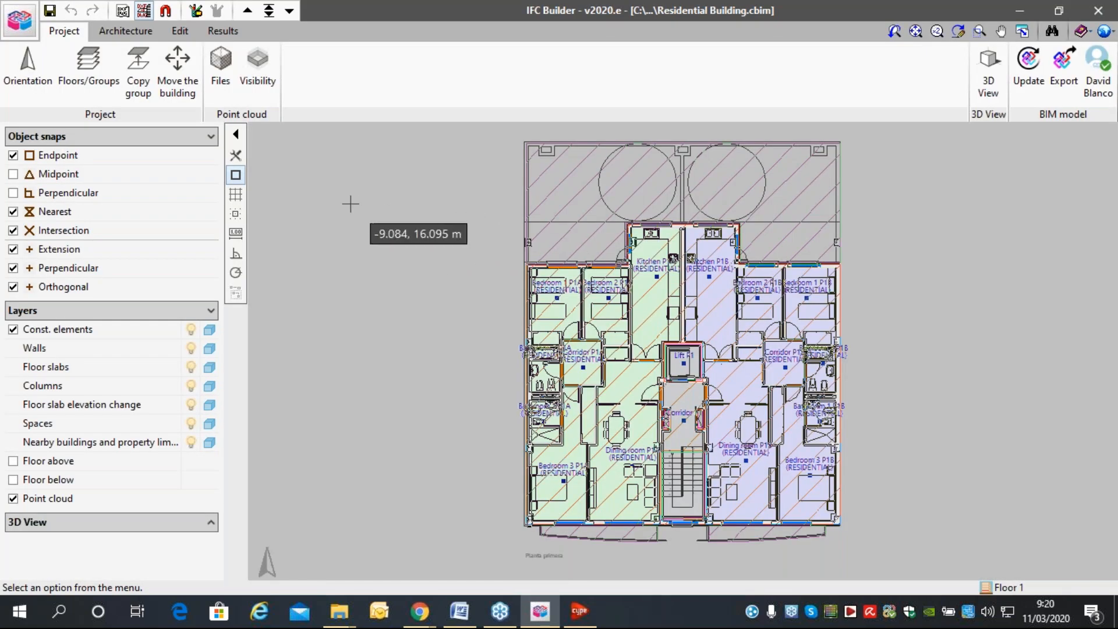
pyautogui.click(988, 74)
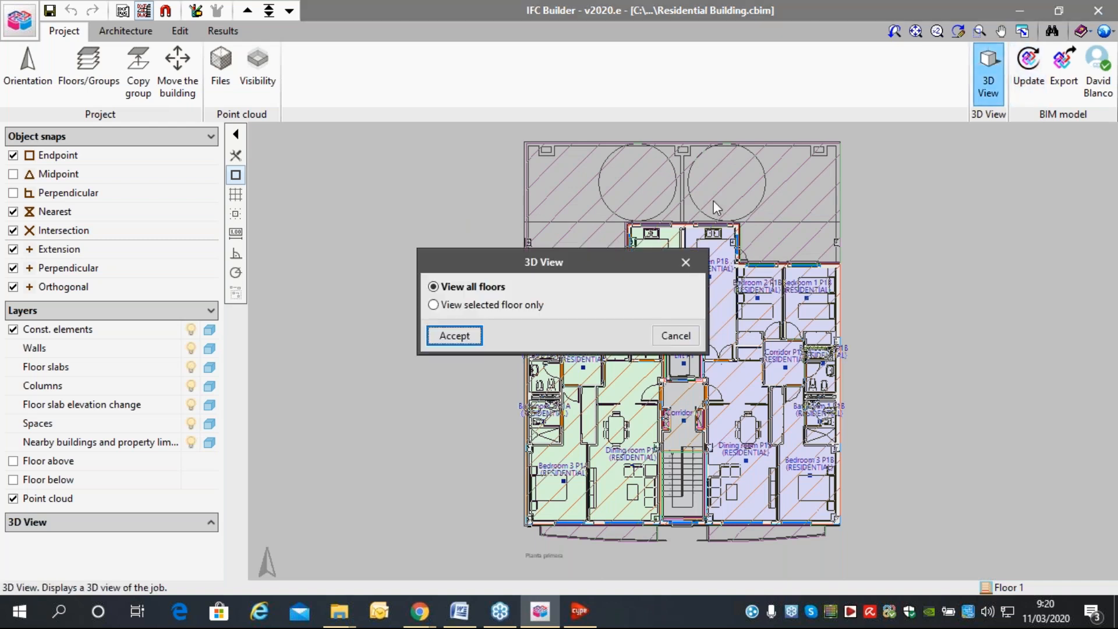
pyautogui.click(456, 335)
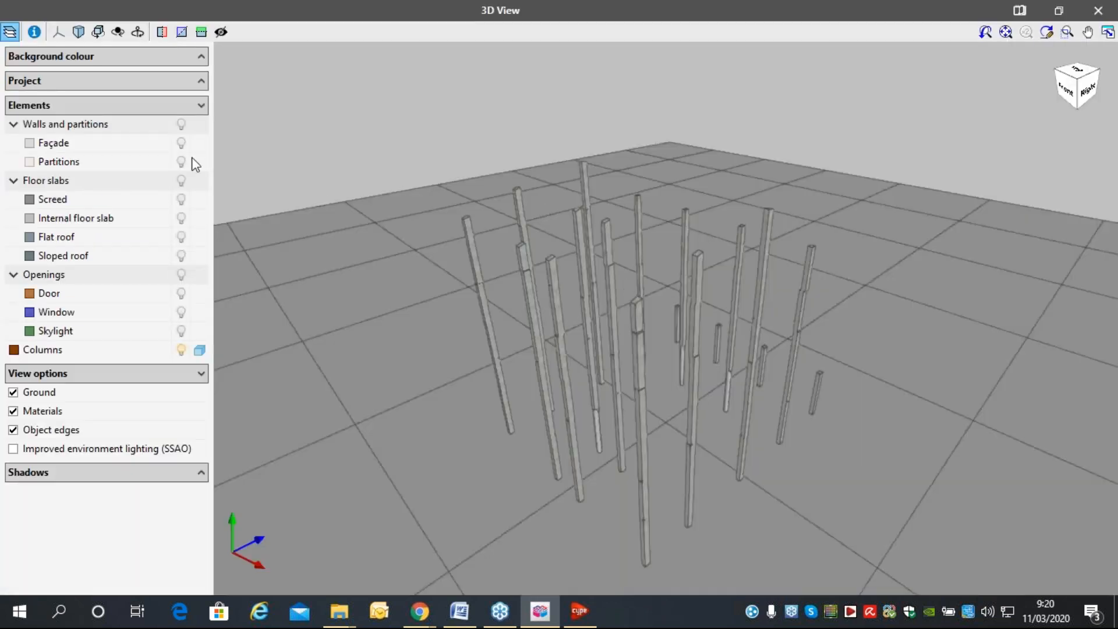
# Make the walls and partitions, floor slabs and openings visible in the 3D view.
pyautogui.click(181, 124)
pyautogui.click(181, 180)
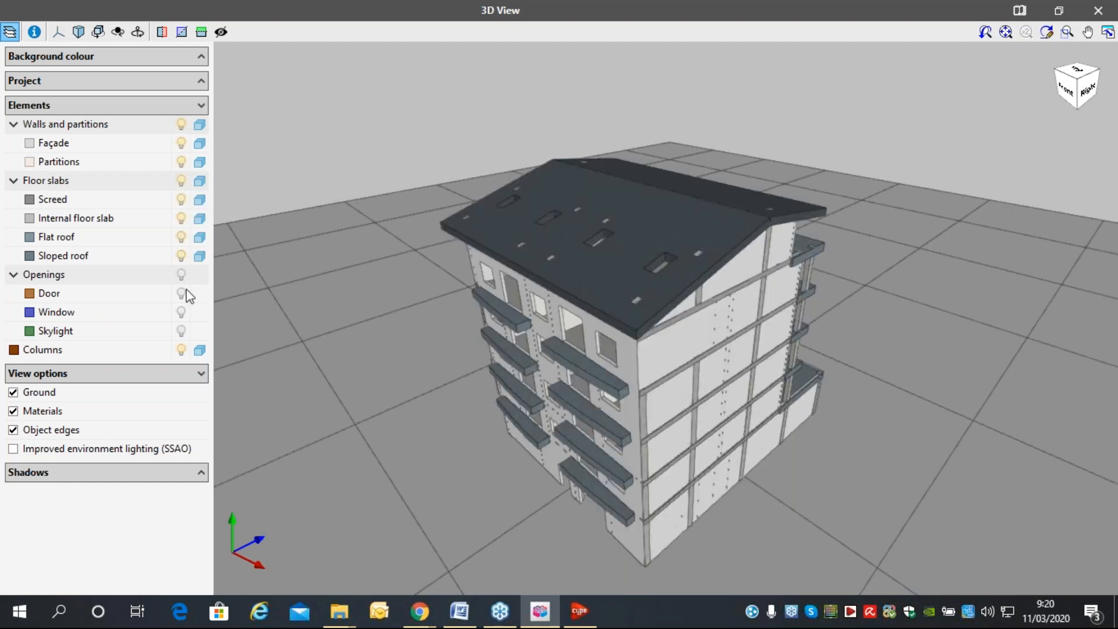
pyautogui.click(181, 275)
# Examine the residential building in 3D from the back and left side, including its terraces and roof.
pyautogui.moveTo(551, 252); pyautogui.dragTo(943, 207)
pyautogui.scroll(-3, 892, 273)
pyautogui.scroll(5, 791, 300)
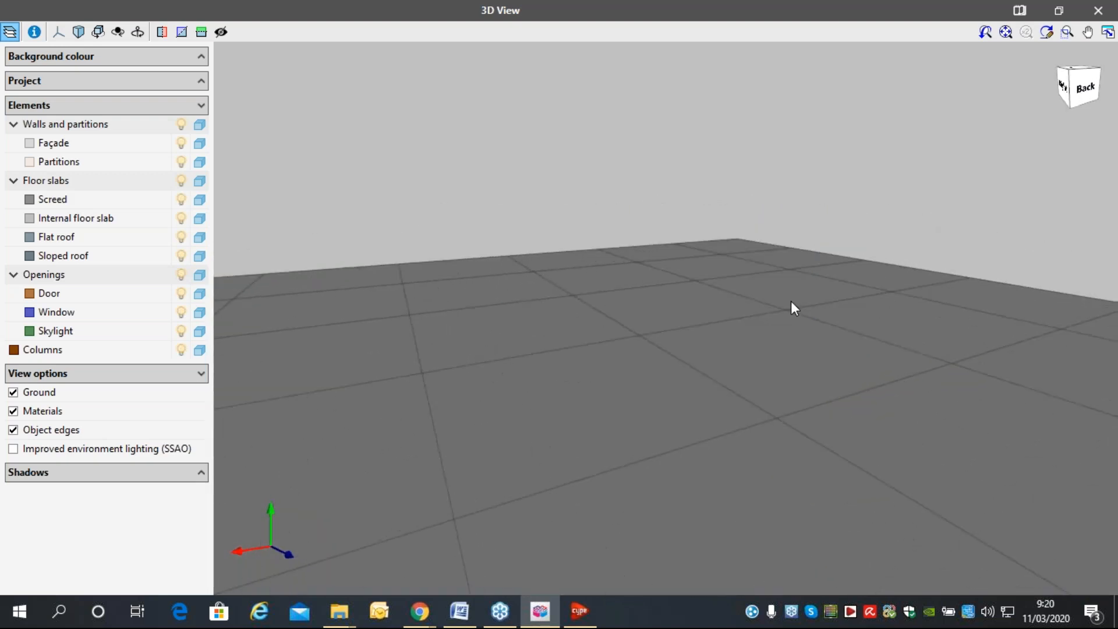
pyautogui.scroll(-3, 793, 299)
pyautogui.scroll(-3, 793, 299)
pyautogui.moveTo(635, 357); pyautogui.dragTo(467, 373)
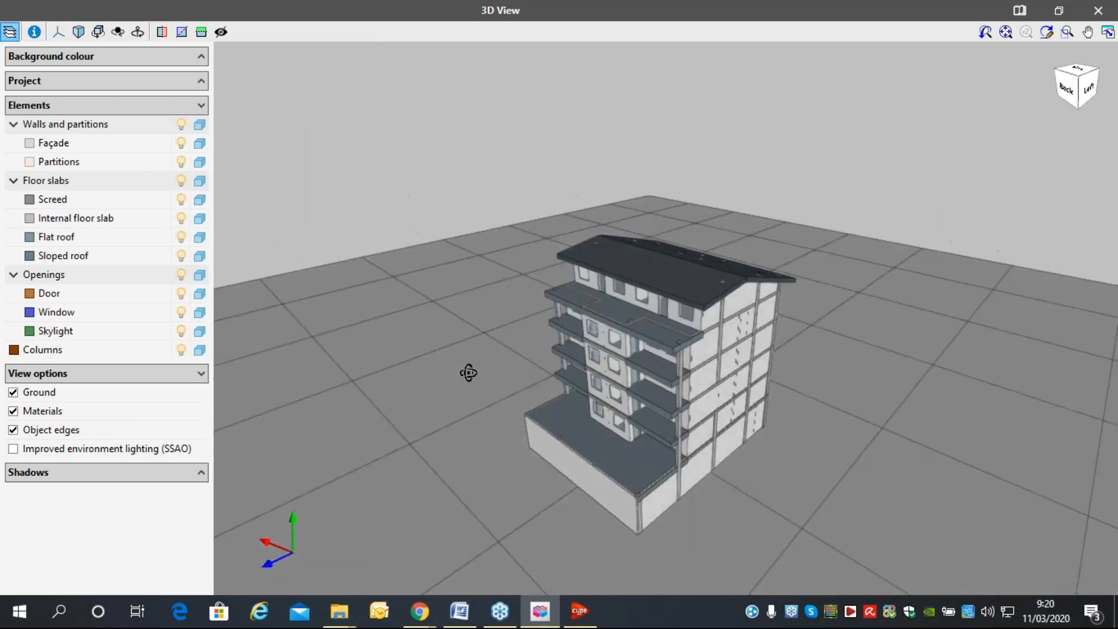
pyautogui.scroll(3, 669, 379)
pyautogui.scroll(-2, 670, 378)
pyautogui.moveTo(630, 310); pyautogui.dragTo(605, 280)
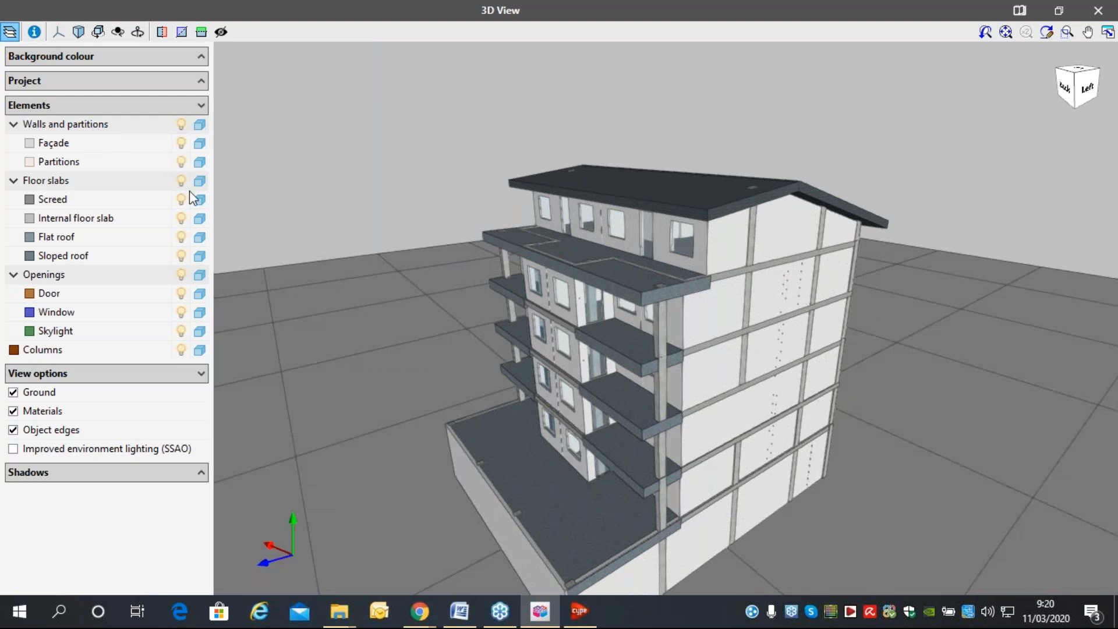
# Hide the façade to examine the partitions and columns, restore it, and close the 3D view.
pyautogui.click(181, 143)
pyautogui.moveTo(942, 319)
pyautogui.mouseDown()
pyautogui.moveTo(872, 279)
pyautogui.moveTo(1050, 260)
pyautogui.moveTo(1018, 268)
pyautogui.moveTo(937, 338)
pyautogui.mouseUp()
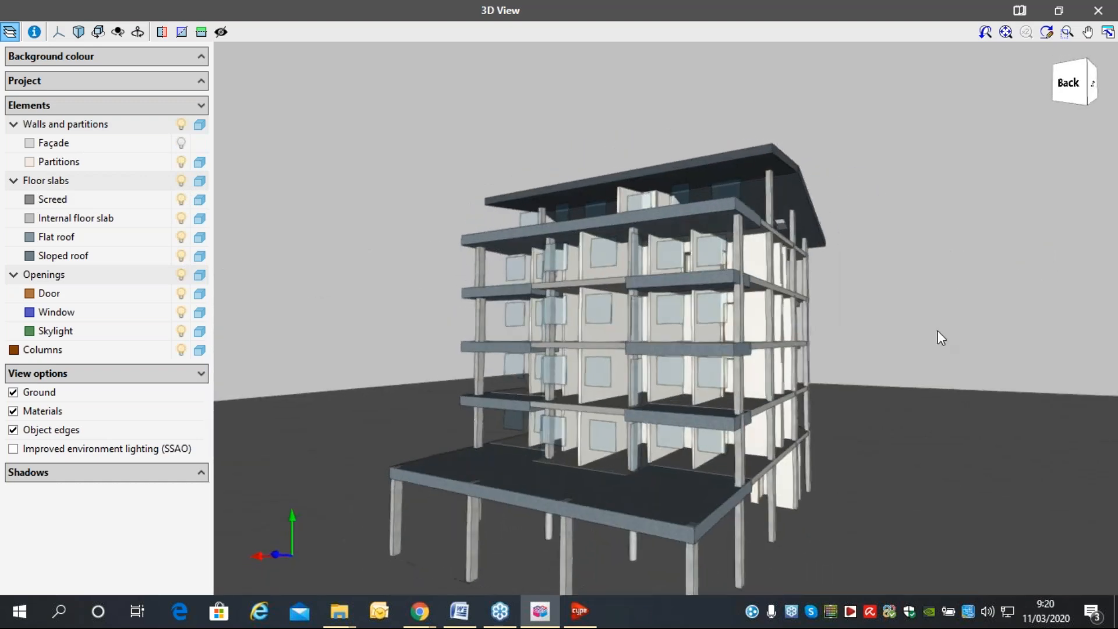
pyautogui.moveTo(673, 292); pyautogui.dragTo(512, 315)
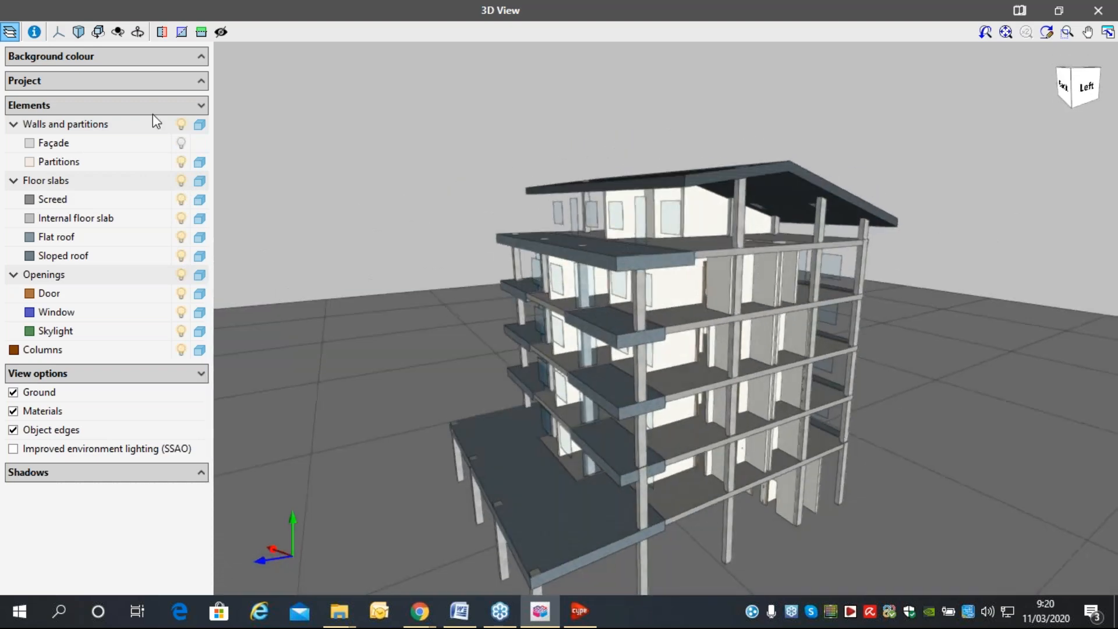
pyautogui.click(181, 144)
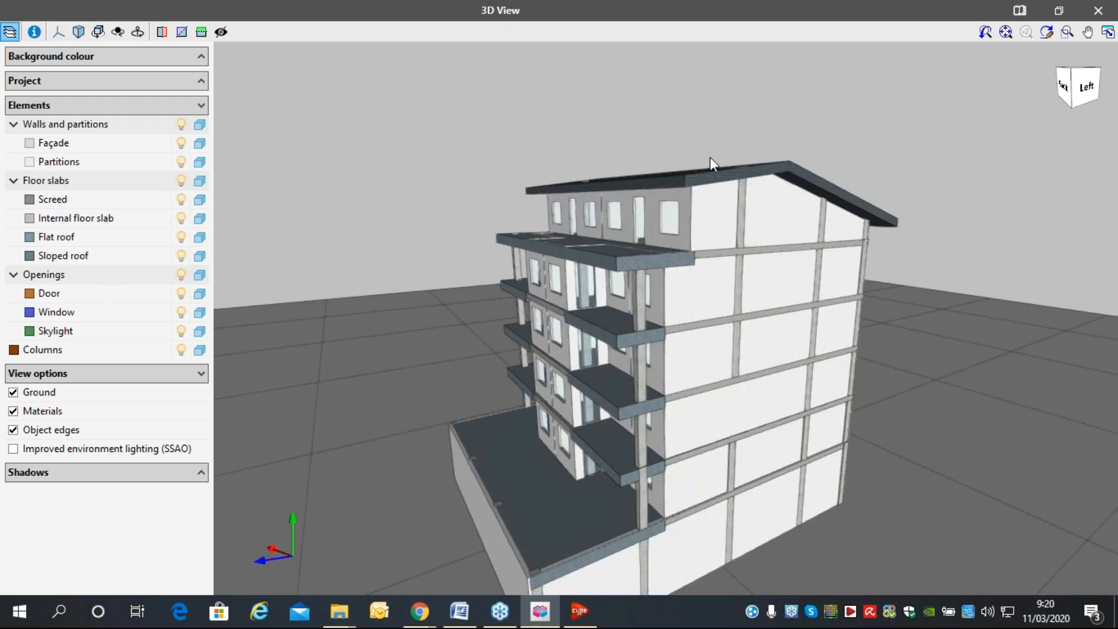
pyautogui.moveTo(560, 236); pyautogui.dragTo(354, 254)
pyautogui.click(1098, 10)
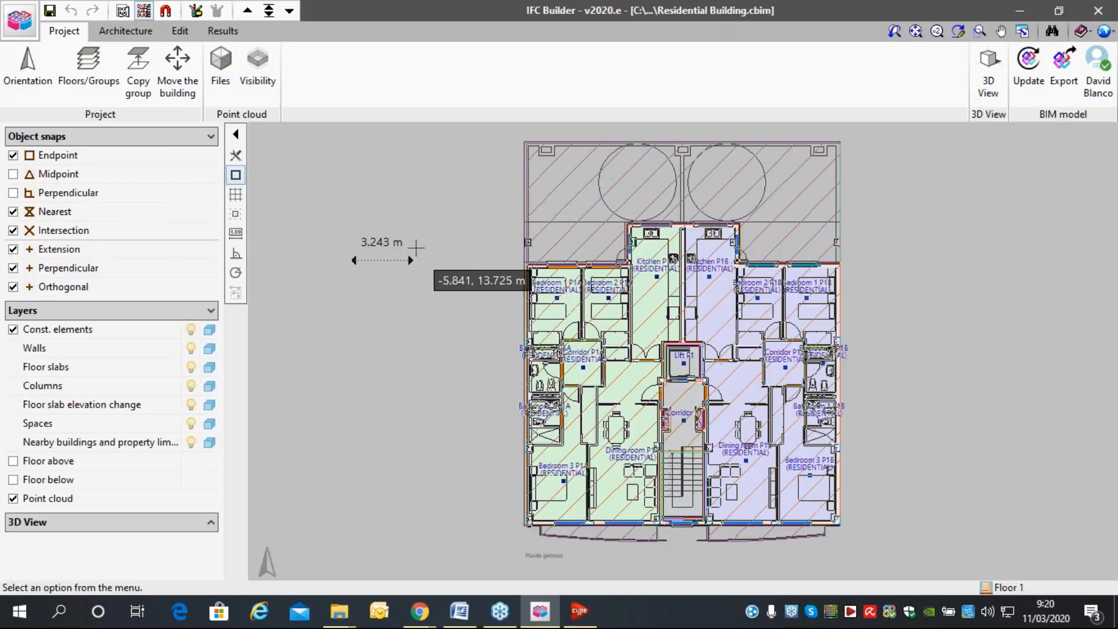
# Move up through the residential building's floor plans from Floor 1 to Floor 3.
pyautogui.click(290, 10)
pyautogui.click(290, 10)
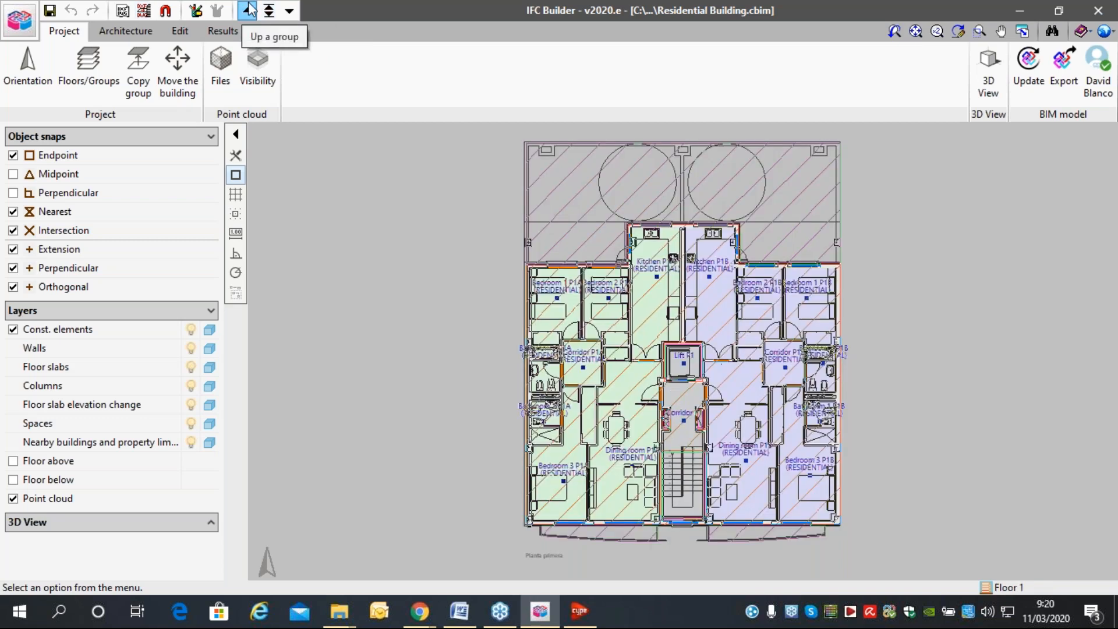
pyautogui.click(247, 10)
pyautogui.click(247, 10)
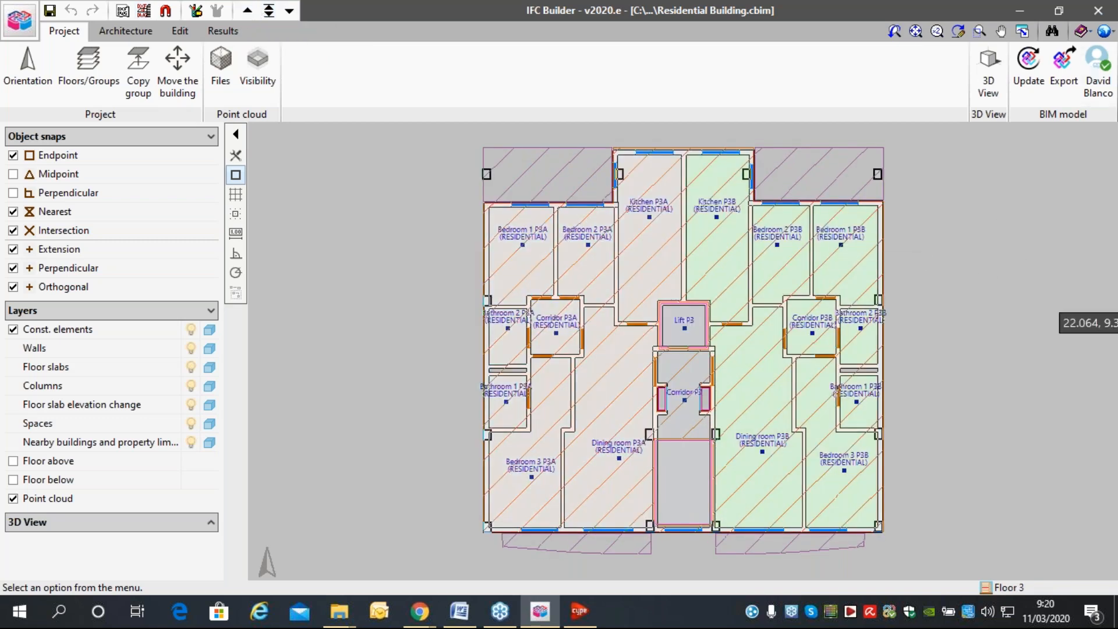
# Start exporting the residential building model in IFC format and open the selection of the linked BIM project.
pyautogui.click(1062, 82)
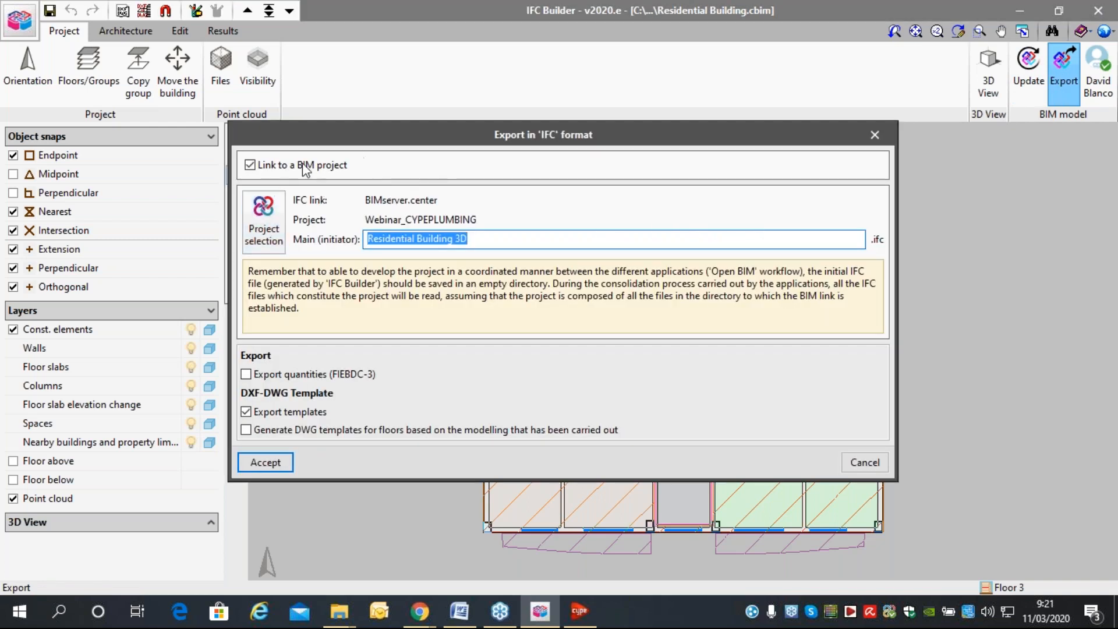
pyautogui.click(269, 205)
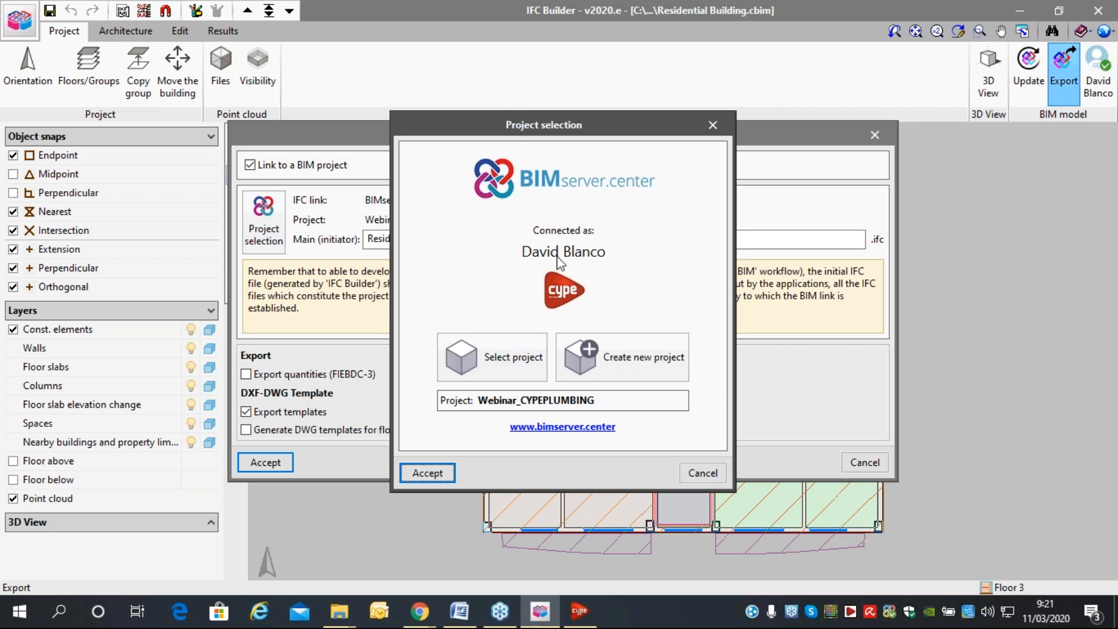
# Look through the account's synchronised projects in BIMserver.center Sync, then return to the project selection in IFC Builder.
pyautogui.doubleClick(890, 616)
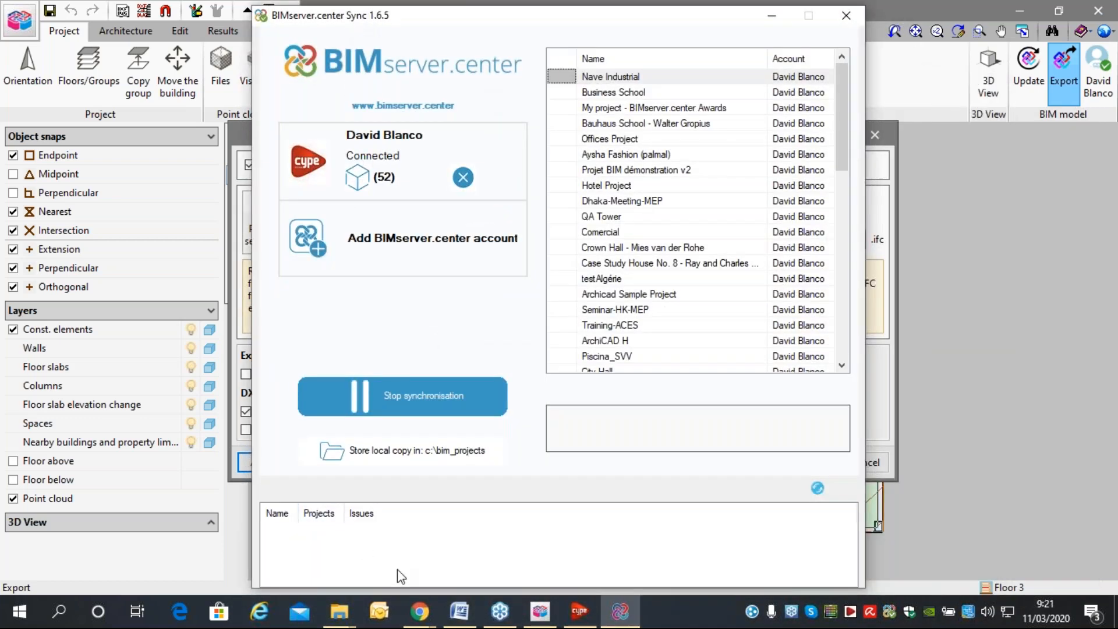
pyautogui.click(420, 613)
pyautogui.scroll(-11, 722, 156)
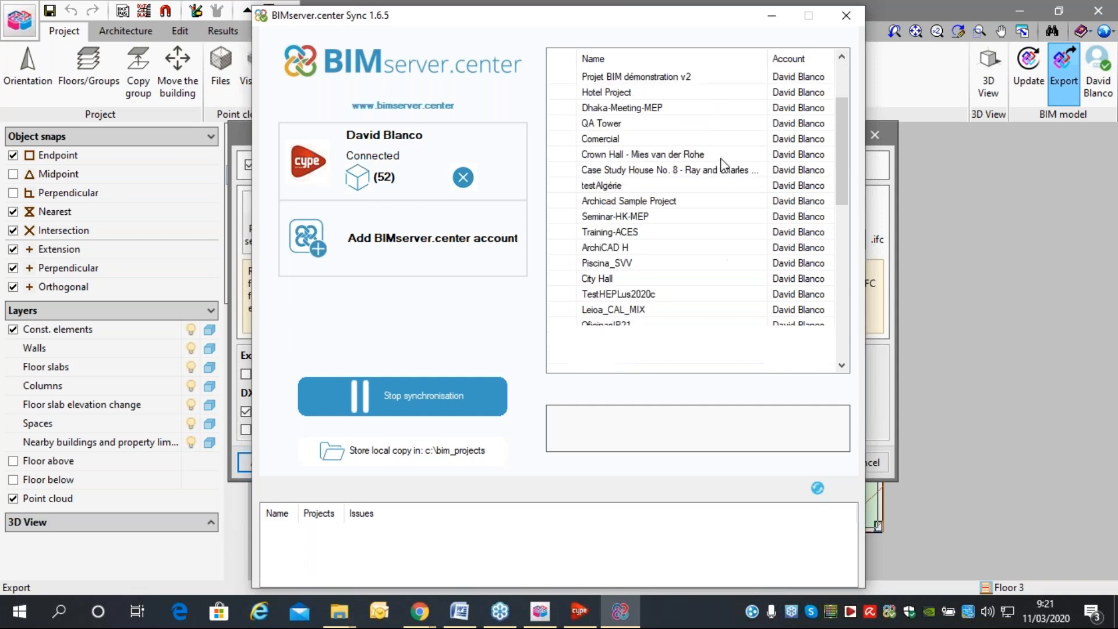
pyautogui.scroll(7, 705, 186)
pyautogui.scroll(-3, 680, 236)
pyautogui.scroll(-4, 670, 263)
pyautogui.scroll(7, 641, 180)
pyautogui.scroll(3, 638, 180)
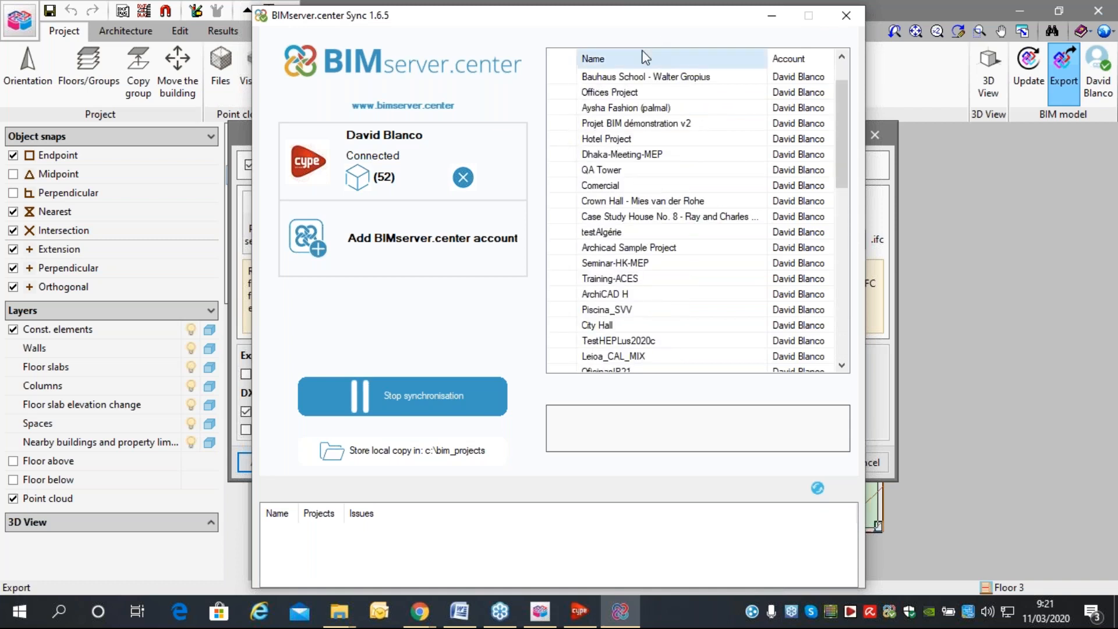
pyautogui.click(776, 18)
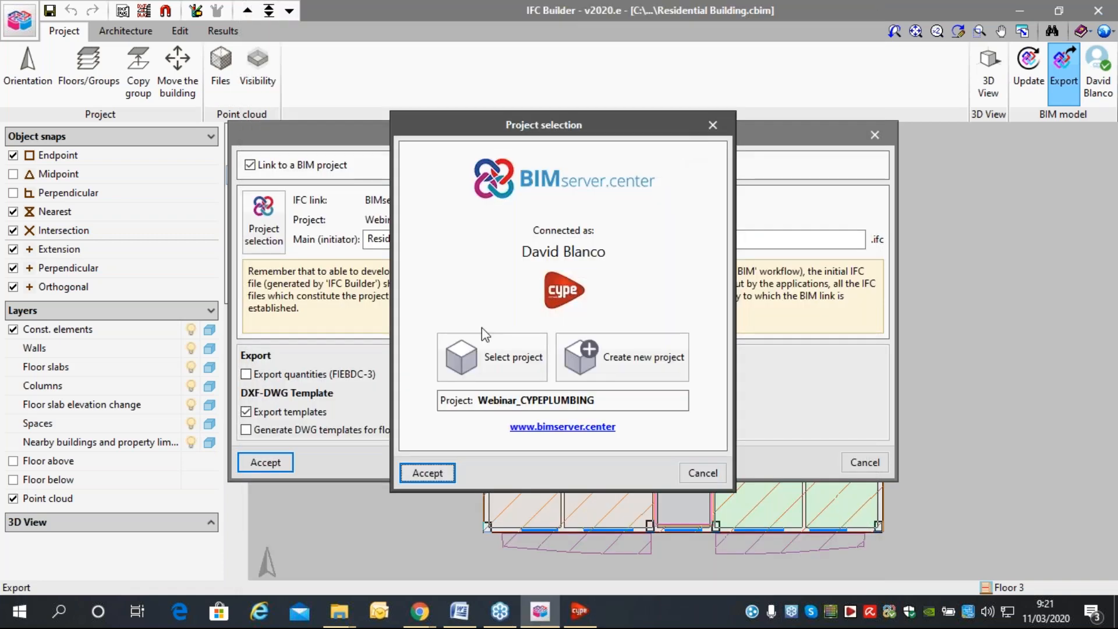
# Set up a new project named Webinar-CYPEFIRE with type Other, visible to my contacts and collaboration requests open to my contacts.
pyautogui.click(598, 336)
pyautogui.write('Webinar-CYPEFIRE')
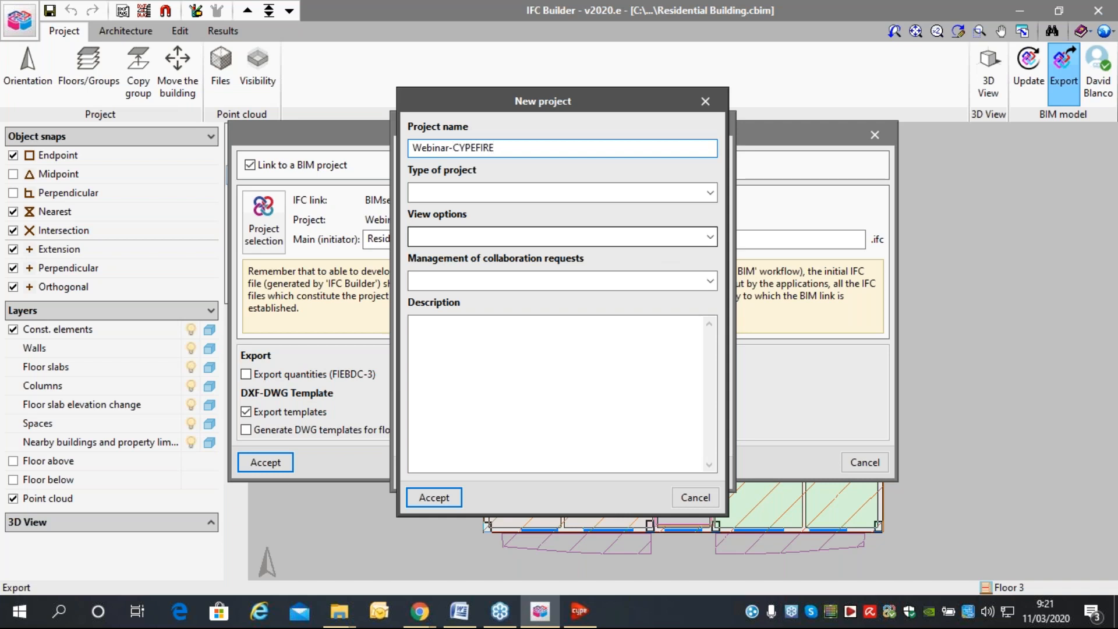
pyautogui.click(645, 194)
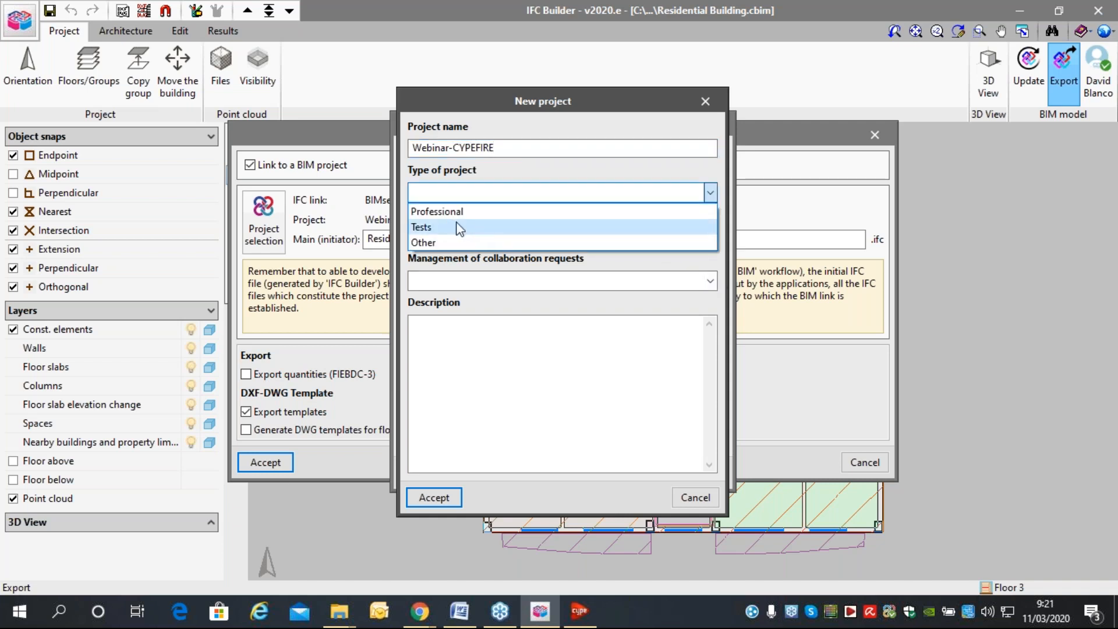
pyautogui.click(446, 242)
pyautogui.click(542, 237)
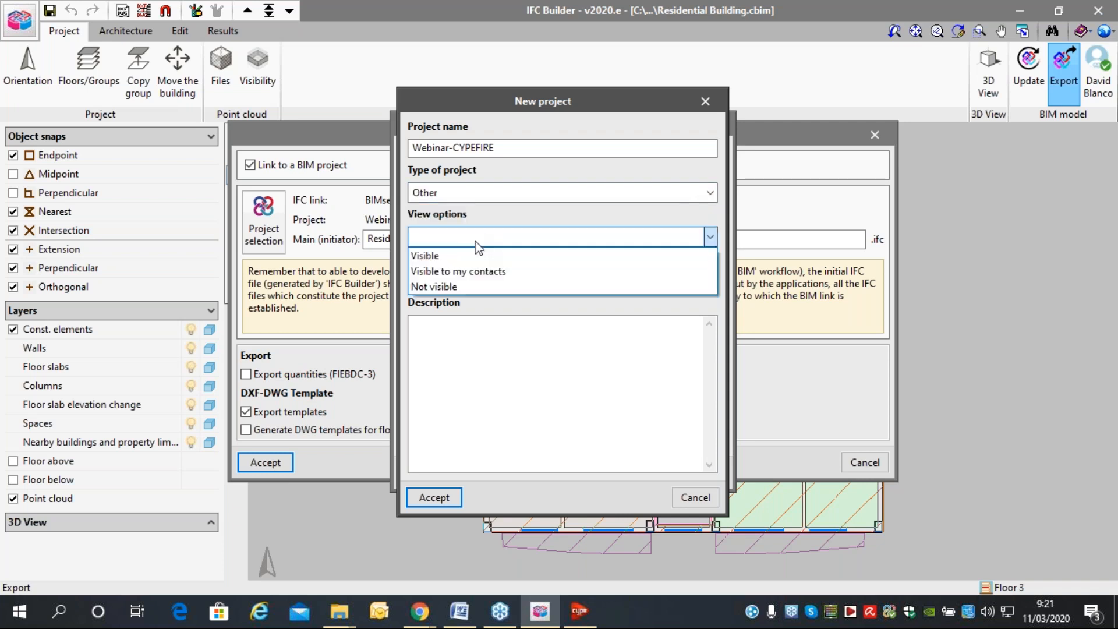
pyautogui.click(461, 271)
pyautogui.click(491, 282)
pyautogui.click(471, 318)
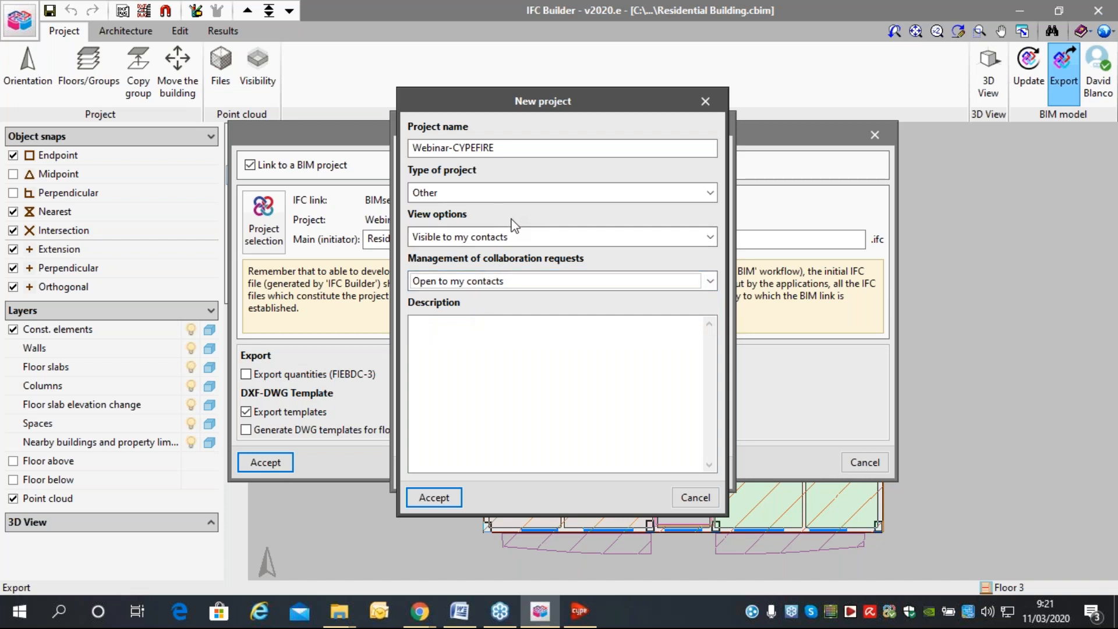
# Enter Residential as the project description, create the project and link the IFC export to it.
pyautogui.click(453, 342)
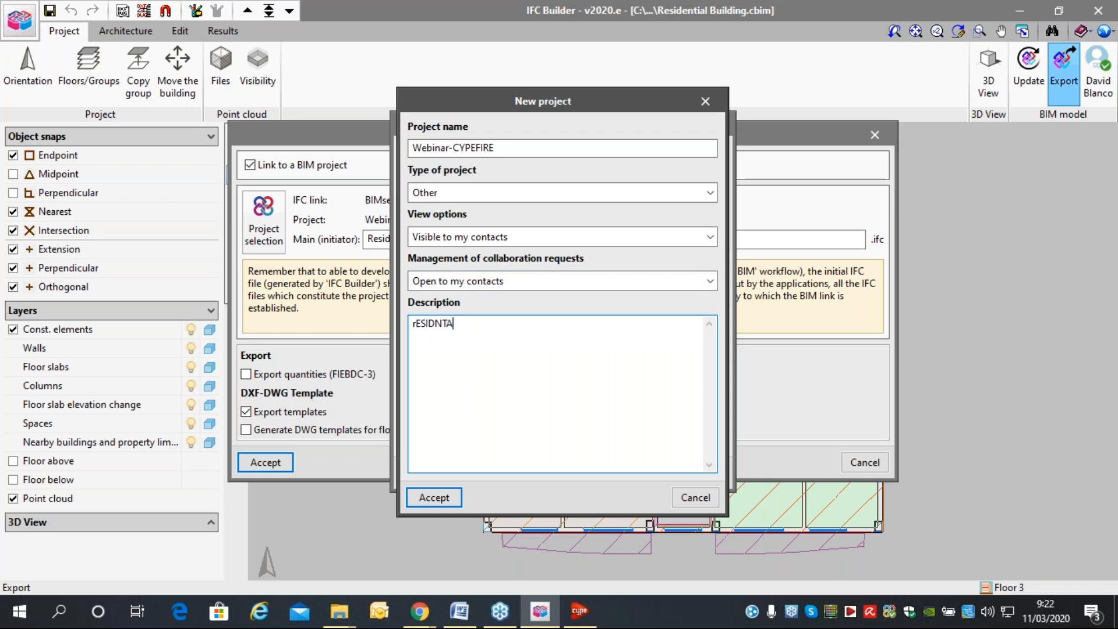
pyautogui.press('BackSpace')
pyautogui.press('BackSpace')
pyautogui.press('BackSpace')
pyautogui.press('BackSpace')
pyautogui.press('BackSpace')
pyautogui.press('BackSpace')
pyautogui.press('BackSpace')
pyautogui.click(434, 498)
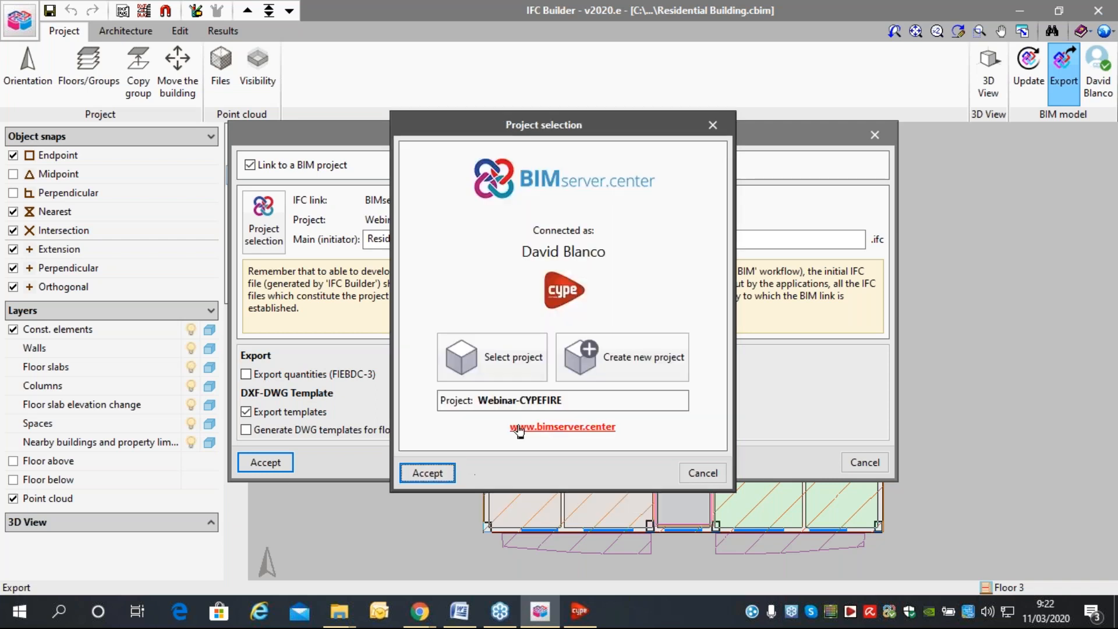
pyautogui.click(432, 470)
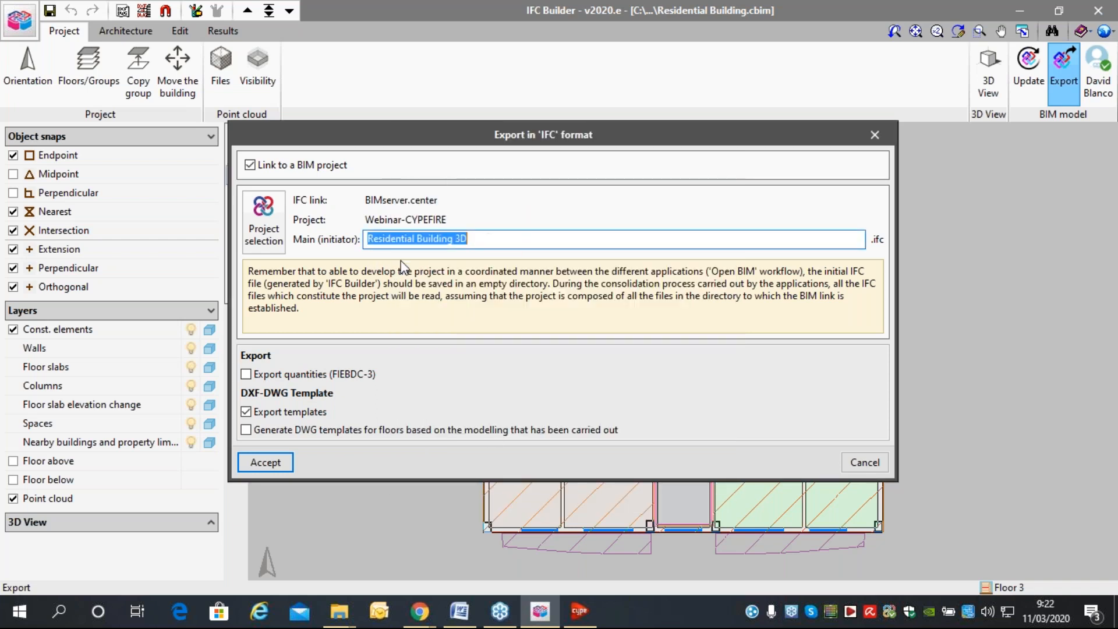
# Export the model as Residential Building 3D to the linked project, with the DXF-DWG templates included.
pyautogui.click(460, 238)
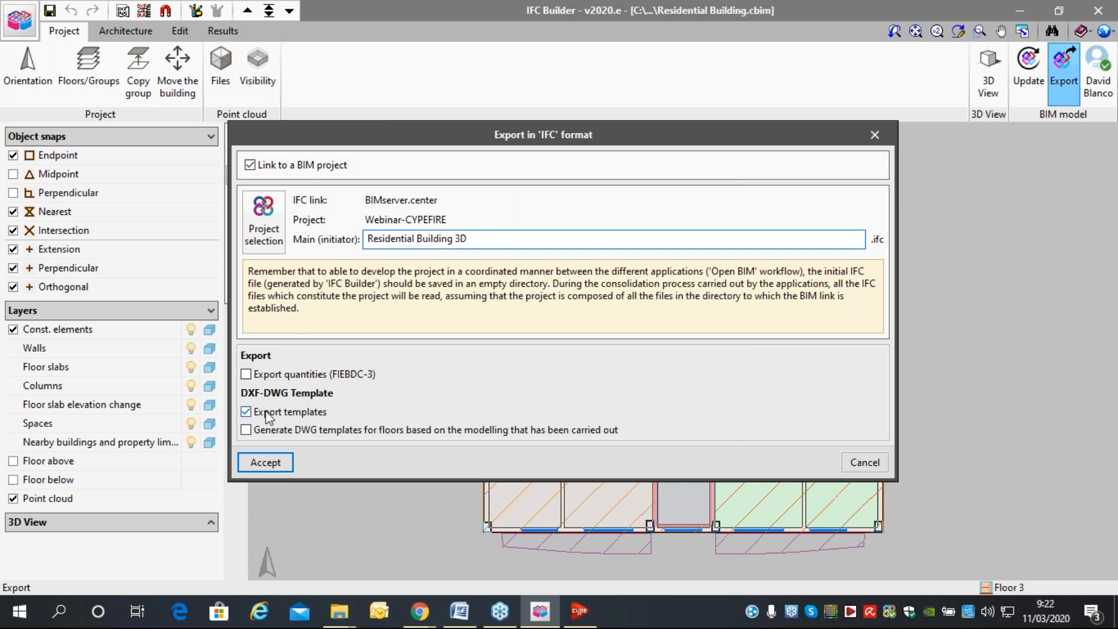
pyautogui.click(270, 461)
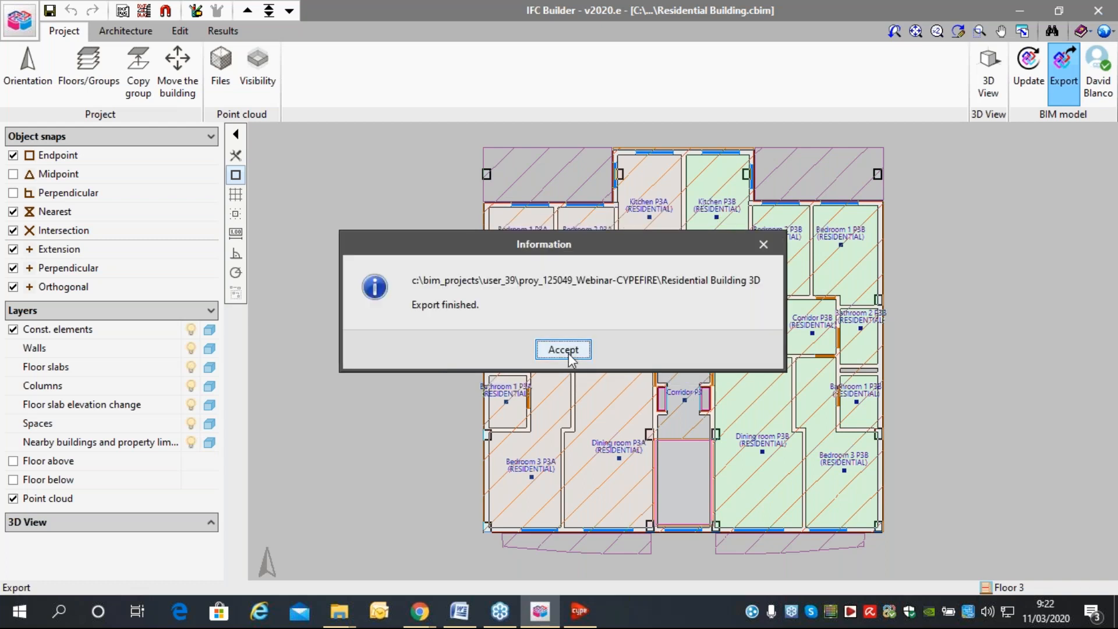
pyautogui.click(562, 350)
# Find the Webinar-CYPEFIRE project in the BIMserver.center Sync project list and select it.
pyautogui.scroll(-1, 697, 459)
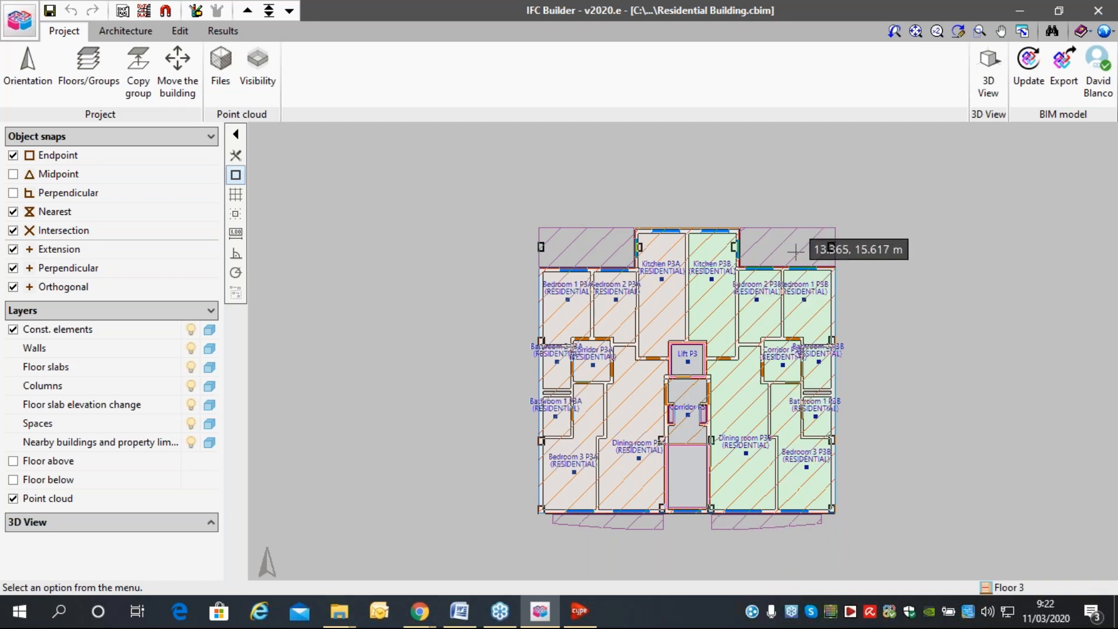
pyautogui.click(889, 611)
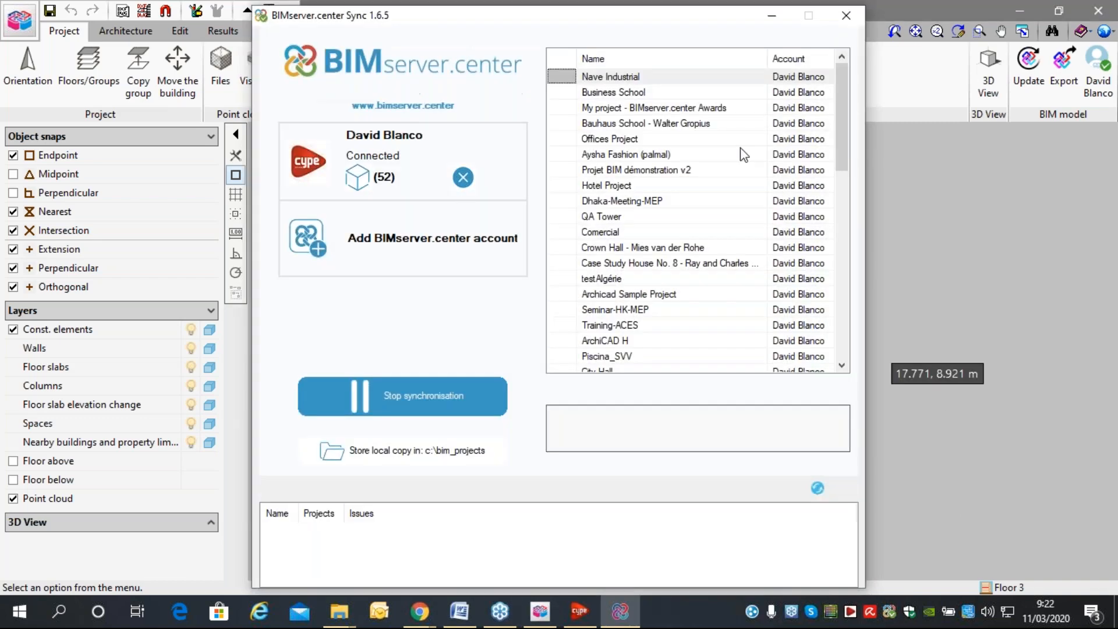
pyautogui.scroll(-10, 742, 171)
pyautogui.scroll(2, 749, 221)
pyautogui.scroll(-2, 748, 221)
pyautogui.scroll(6, 748, 220)
pyautogui.scroll(-10, 746, 217)
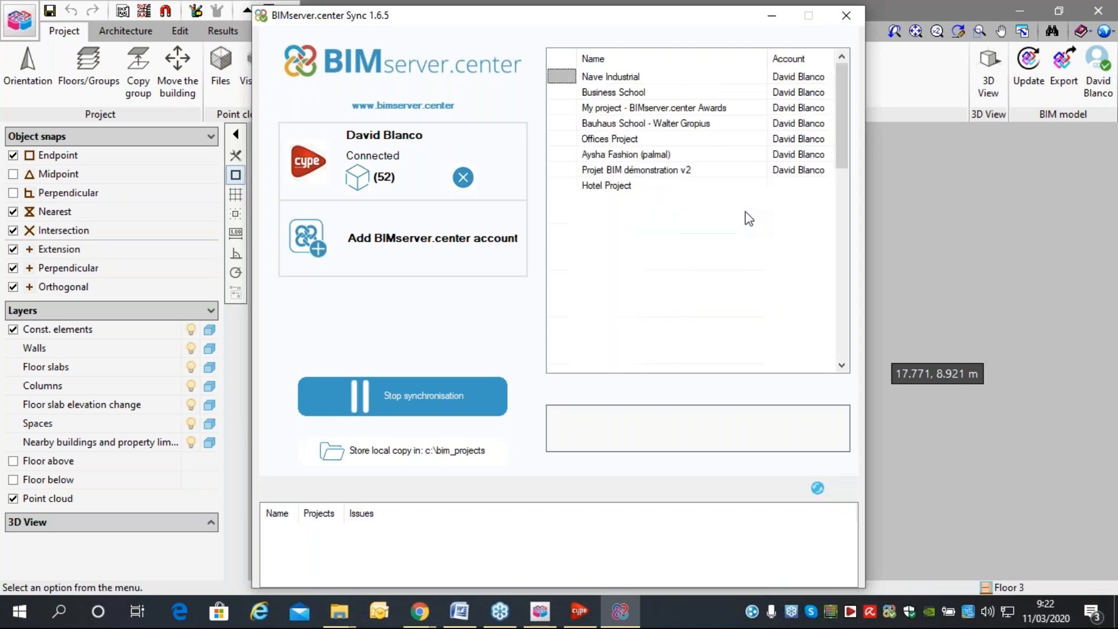
pyautogui.scroll(7, 746, 217)
pyautogui.scroll(-3, 746, 213)
pyautogui.click(644, 356)
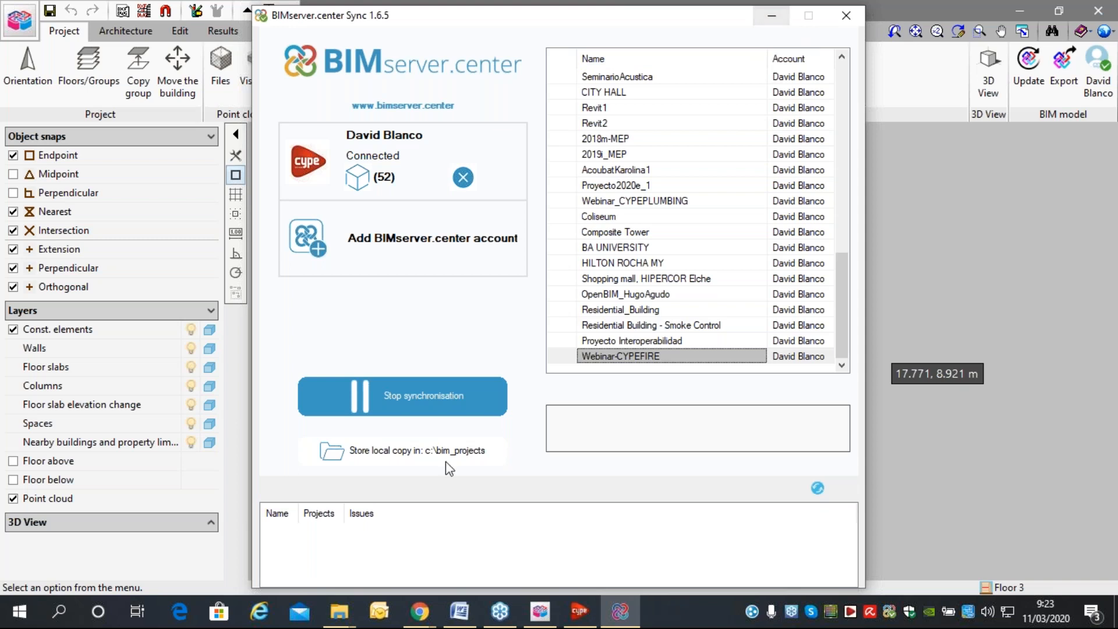
# Switch to BIMserver.center in Chrome and open the Webinar-CYPEFIRE project from the active projects.
pyautogui.click(428, 622)
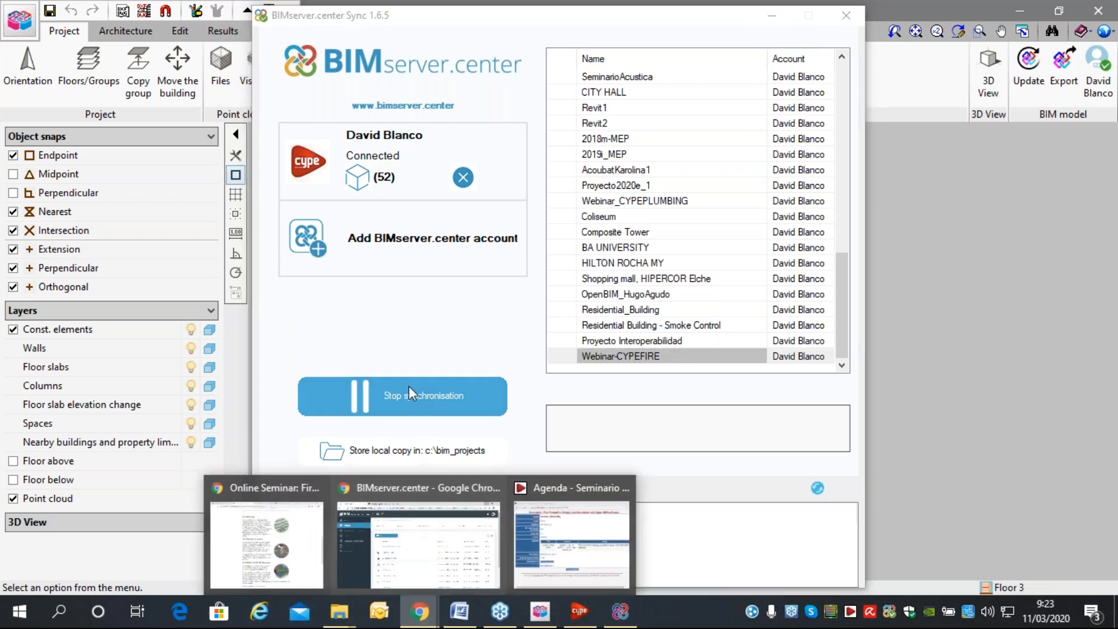
pyautogui.click(407, 533)
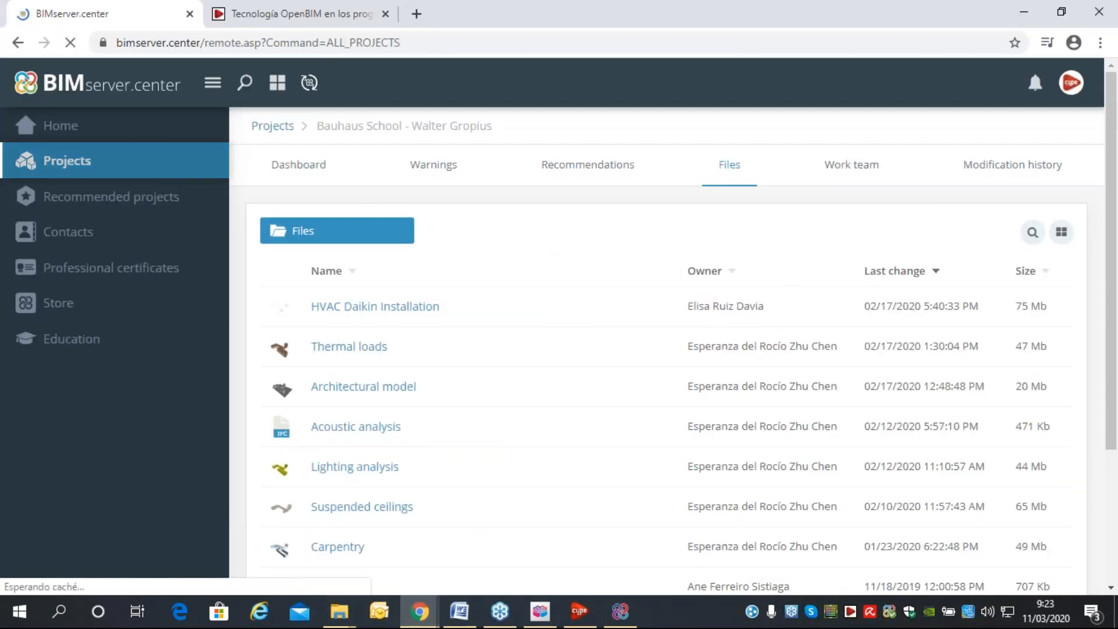
pyautogui.click(635, 616)
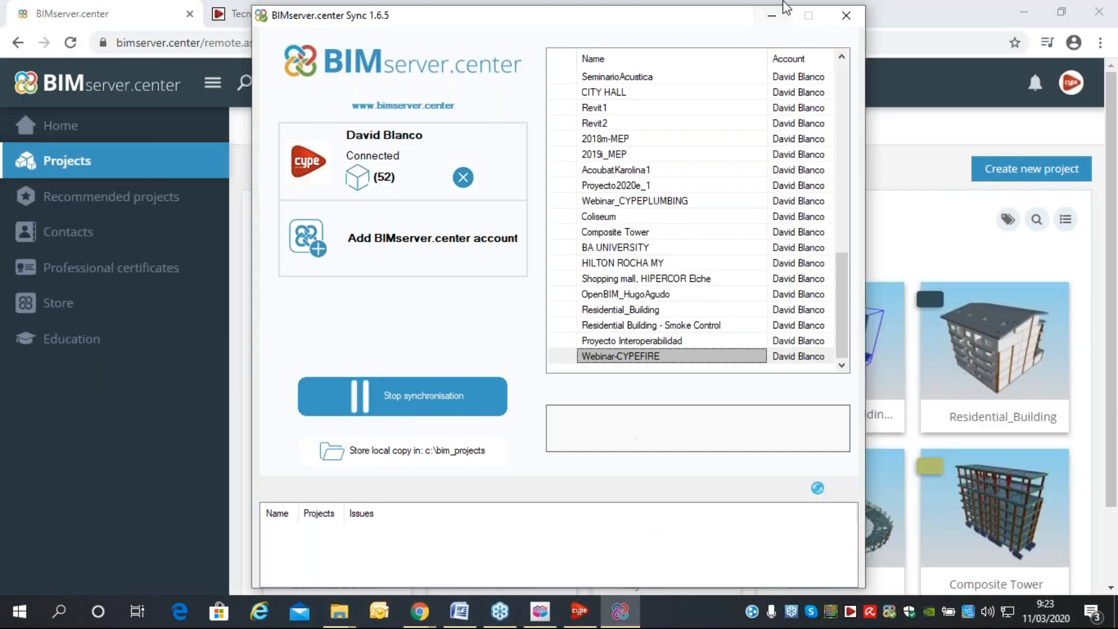
pyautogui.click(770, 16)
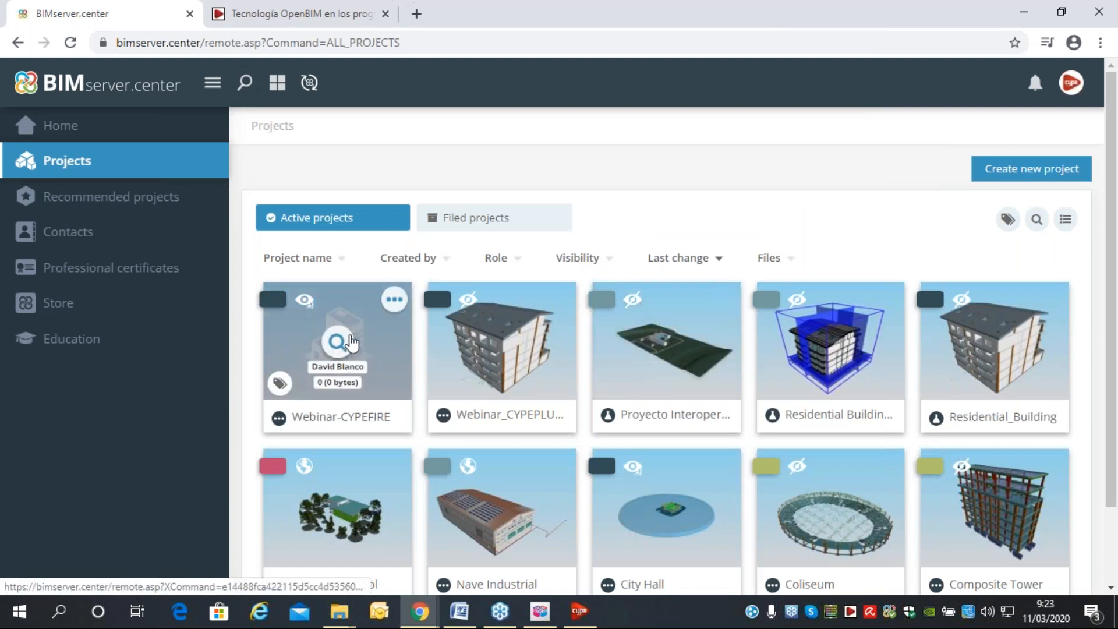
pyautogui.click(351, 343)
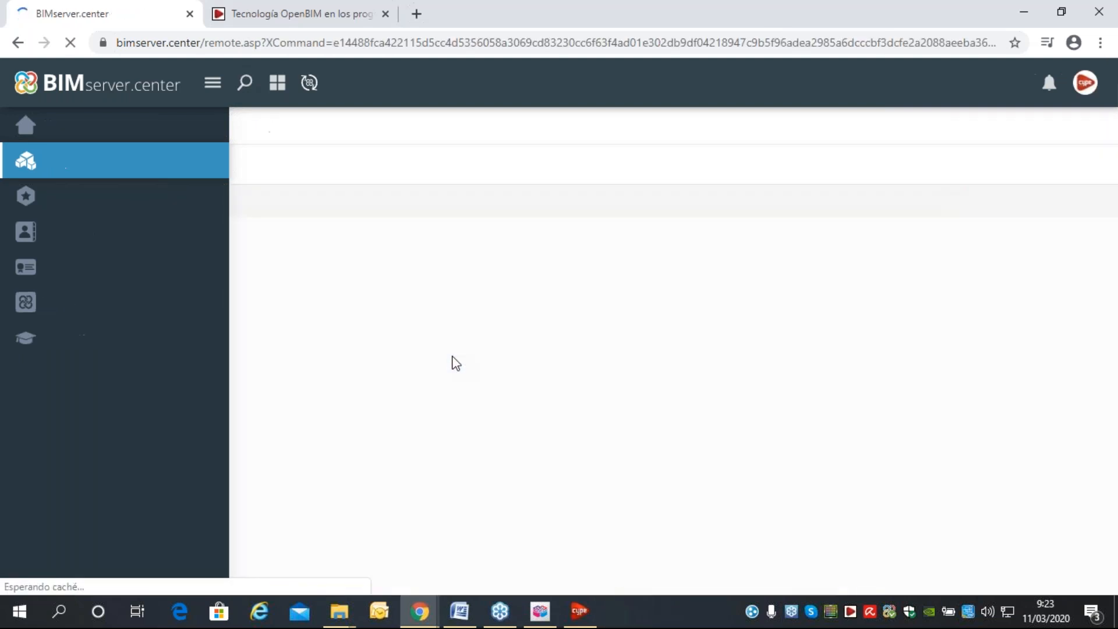
# Check the upload of Residential Building 3D.ifc in BIMserver.center Sync and reload the project dashboard in Chrome.
pyautogui.doubleClick(888, 616)
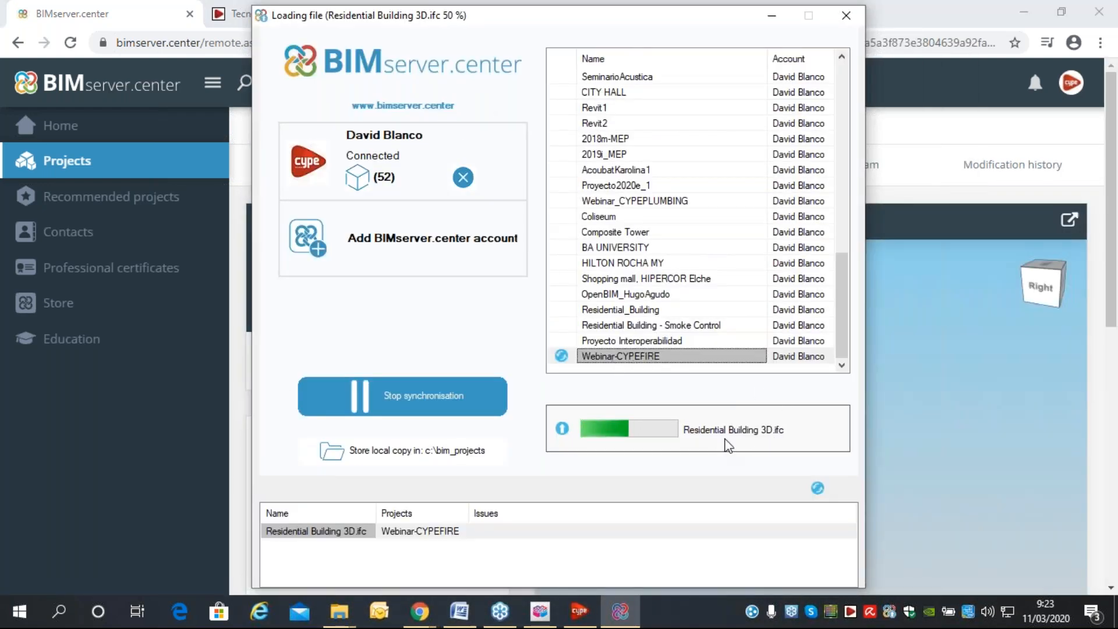
pyautogui.click(788, 22)
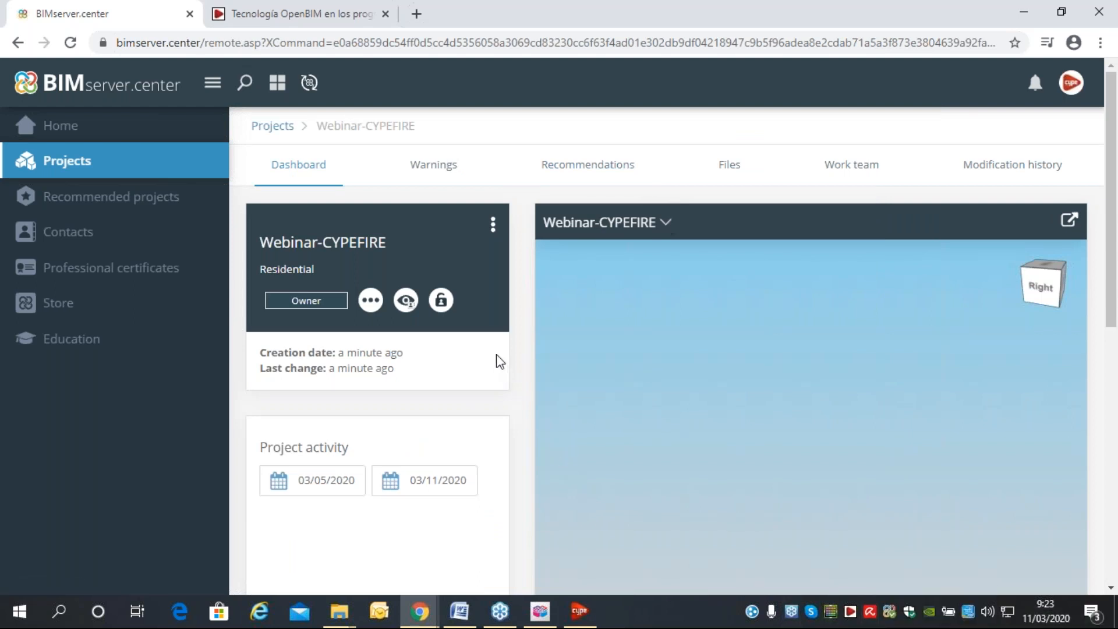
pyautogui.press('F5')
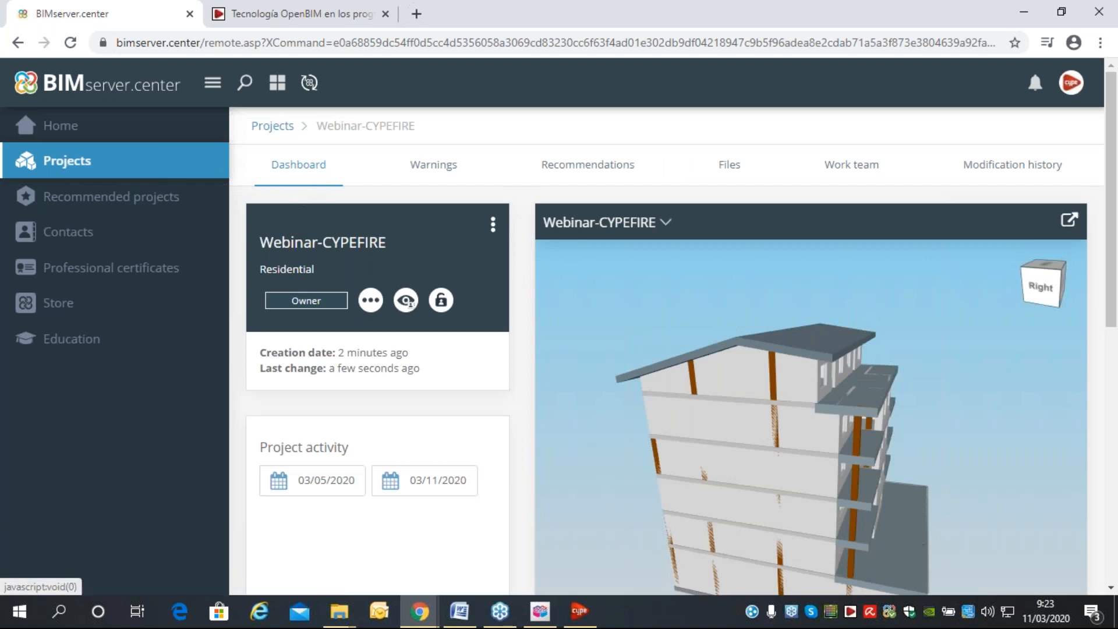
# Examine the building from the back in the 3D viewer and review the dashboard's management, files, latest changes and recommended applications.
pyautogui.moveTo(714, 400); pyautogui.dragTo(427, 381)
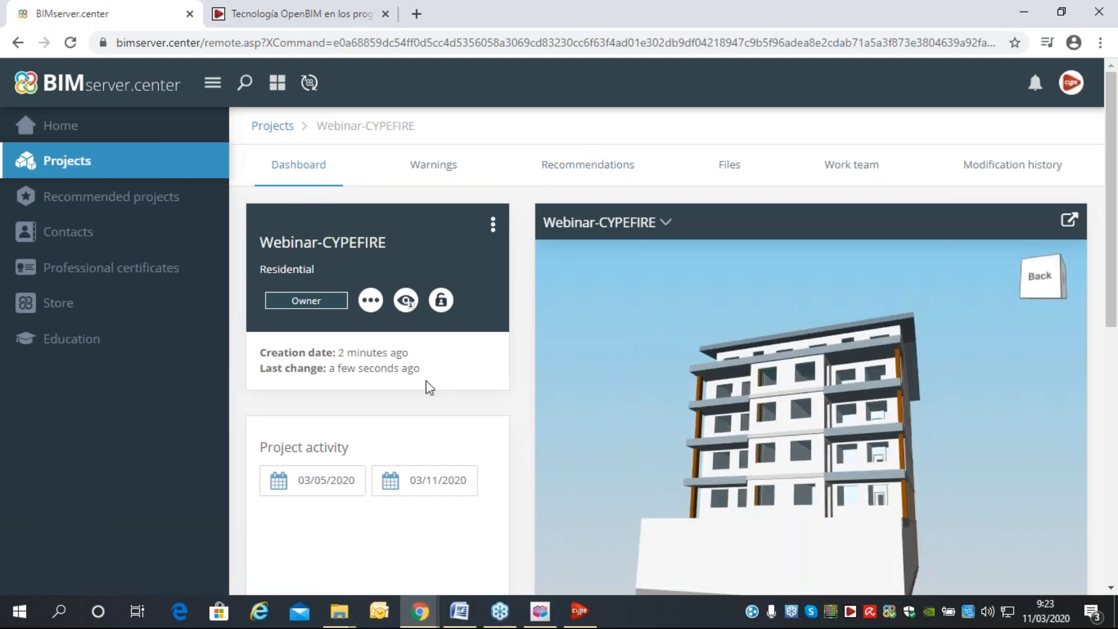
pyautogui.scroll(-9, 413, 399)
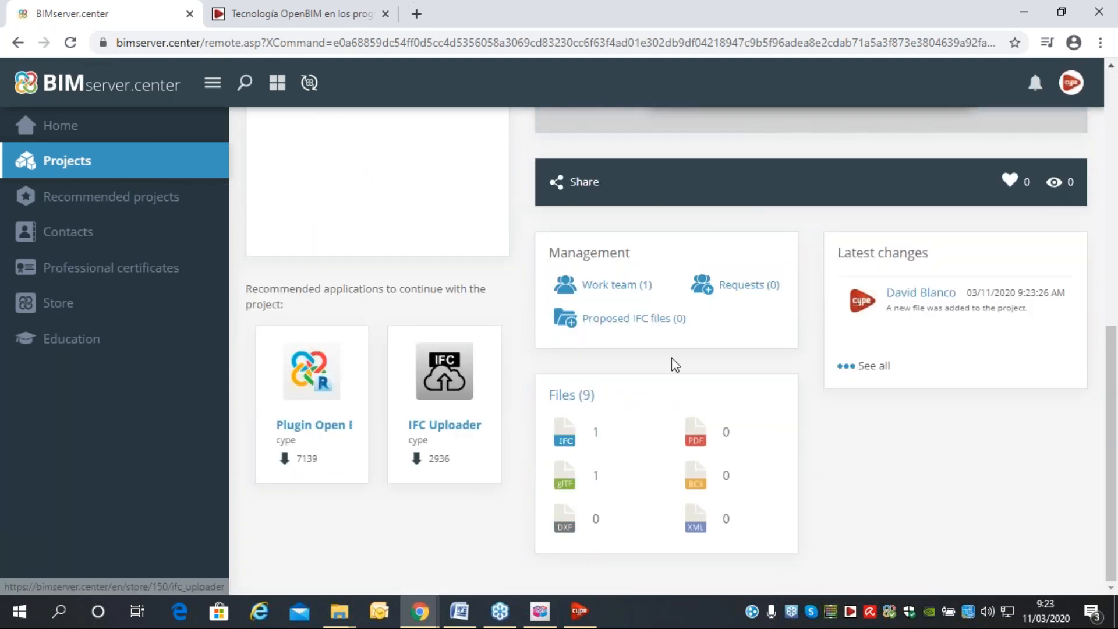
pyautogui.scroll(7, 449, 312)
pyautogui.scroll(-5, 444, 242)
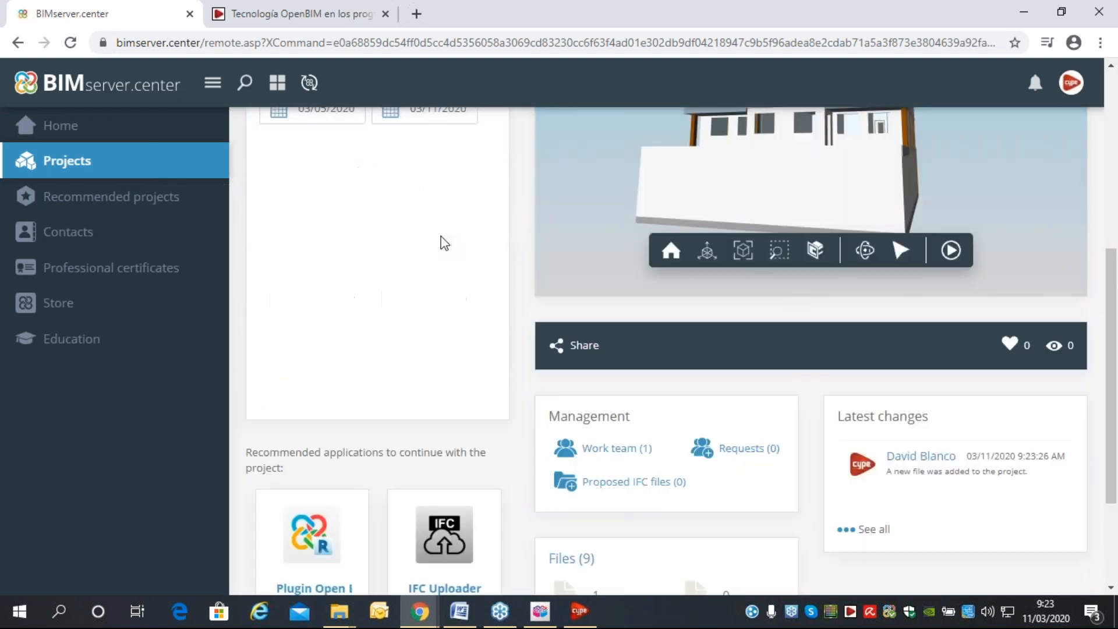
pyautogui.scroll(5, 444, 243)
pyautogui.scroll(-5, 434, 215)
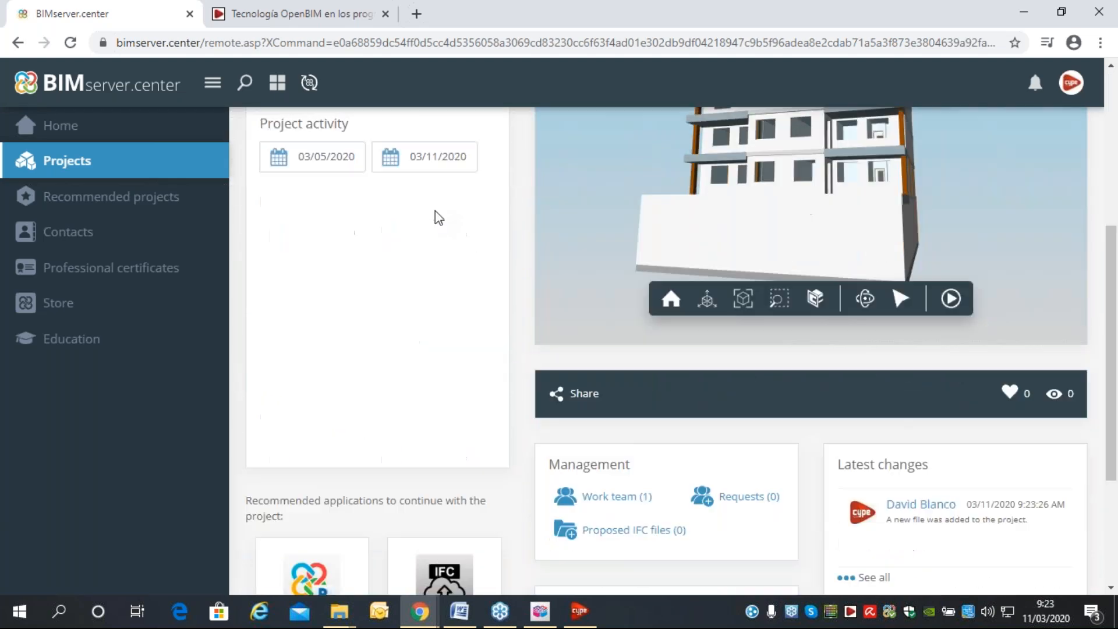
pyautogui.scroll(-3, 721, 482)
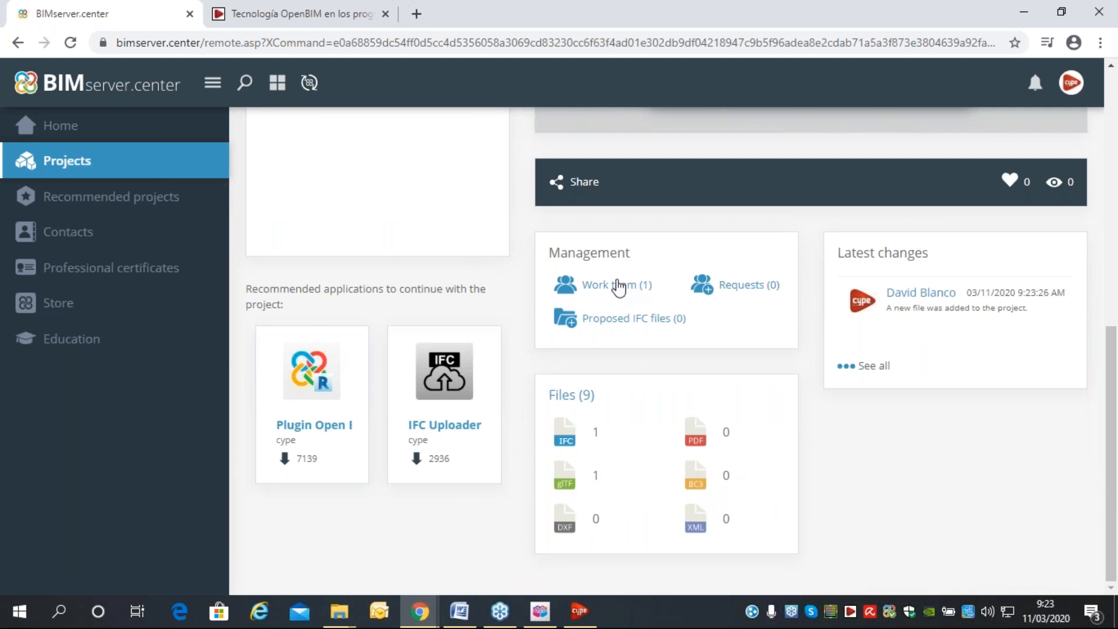
pyautogui.scroll(8, 728, 396)
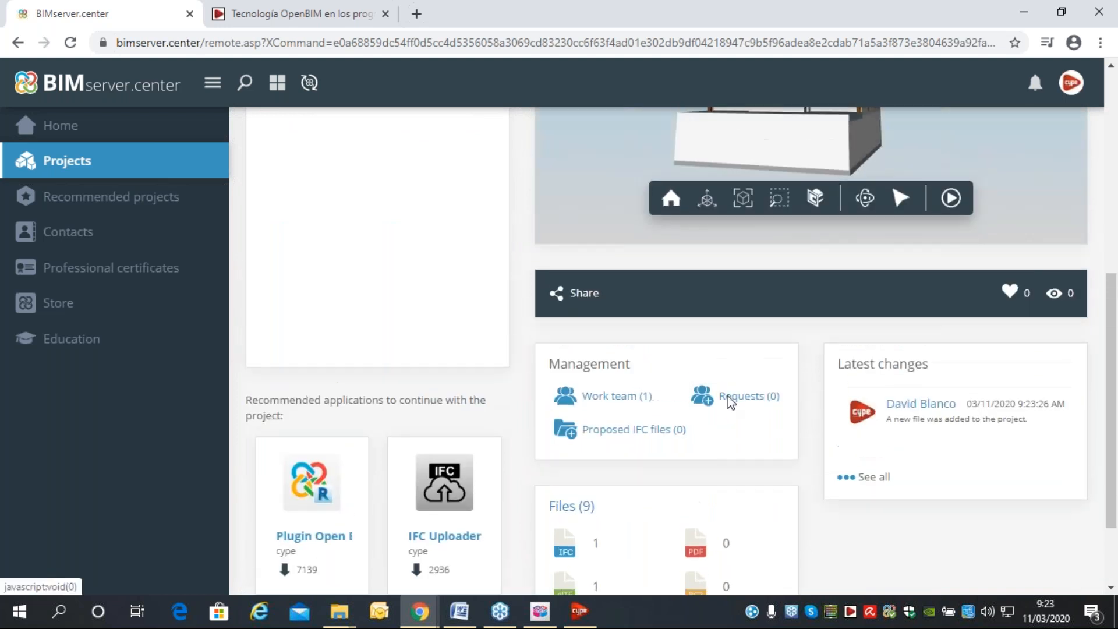
pyautogui.scroll(-8, 672, 356)
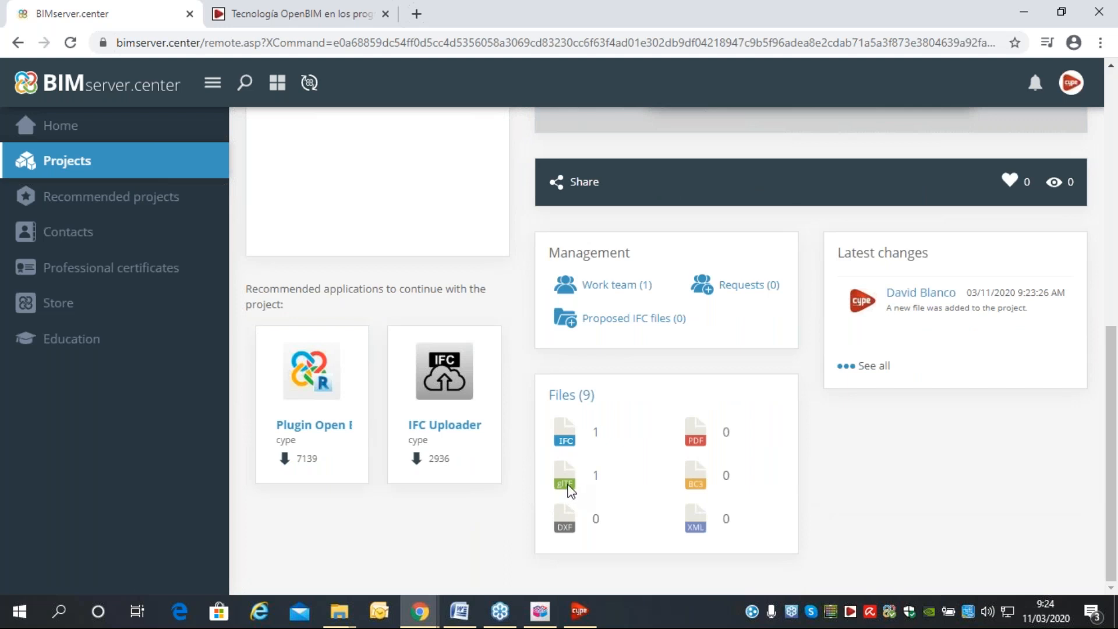
pyautogui.scroll(8, 507, 337)
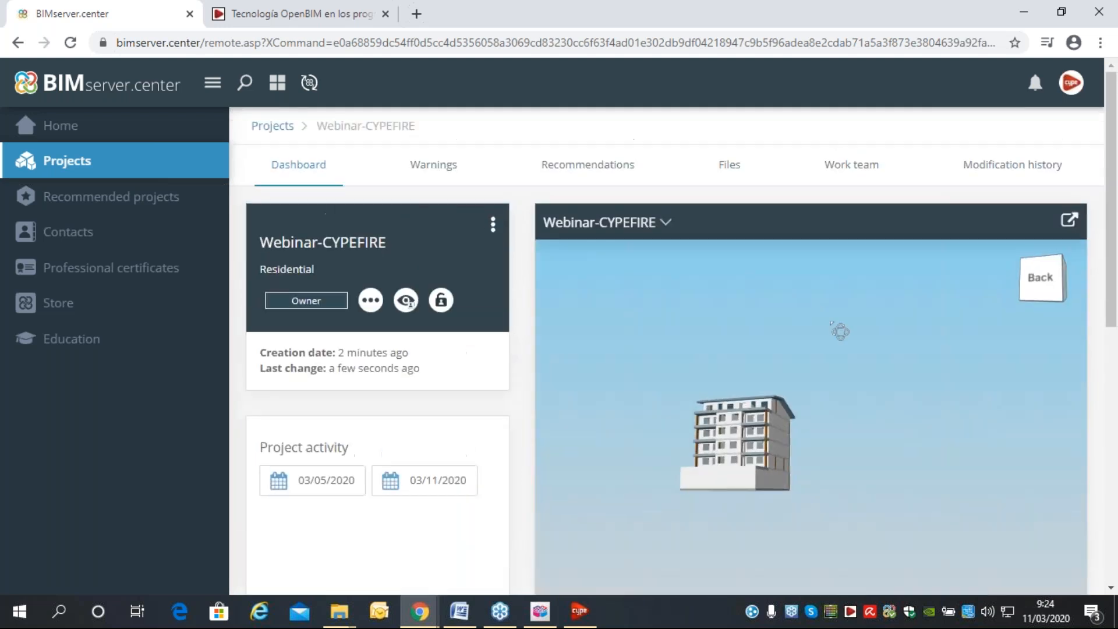
# Orbit the building in the project dashboard's 3D viewer and zoom in and out to examine its facade.
pyautogui.moveTo(863, 332); pyautogui.dragTo(771, 355)
pyautogui.scroll(4, 770, 354)
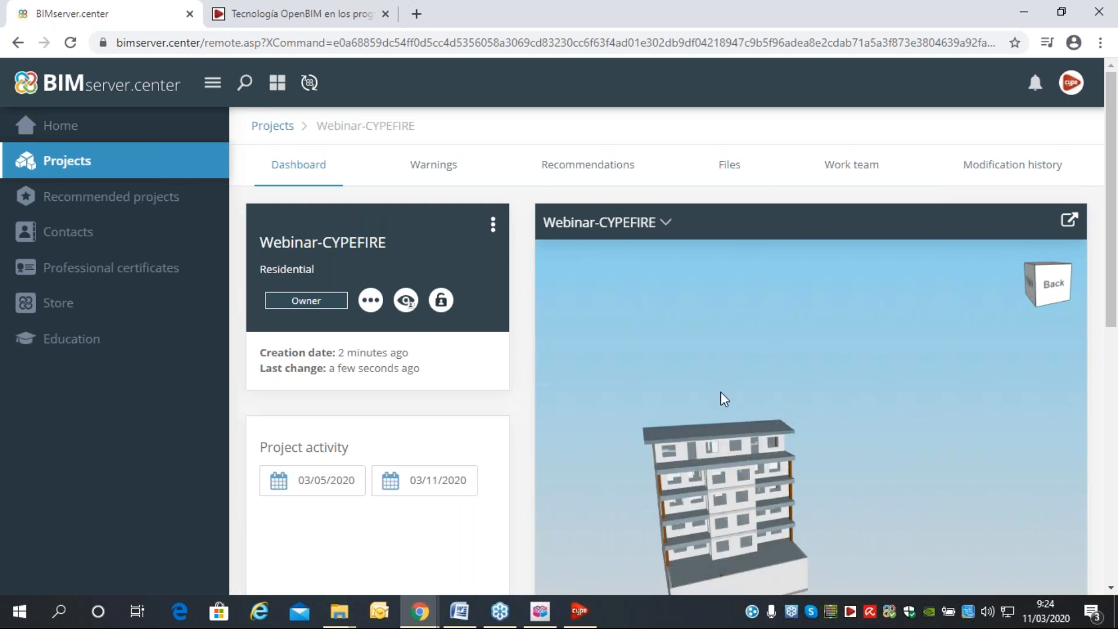
pyautogui.scroll(-3, 721, 391)
pyautogui.scroll(4, 674, 411)
pyautogui.scroll(-2, 651, 429)
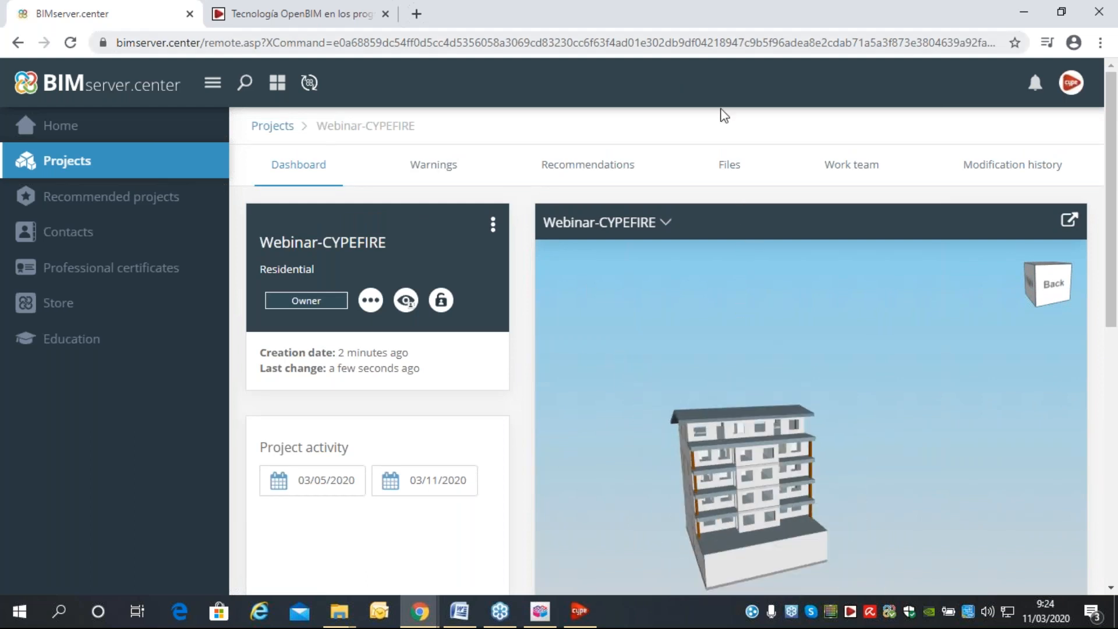
# Open the project's files, review the files associated with Residential Building 3D.ifc and close its information.
pyautogui.click(725, 171)
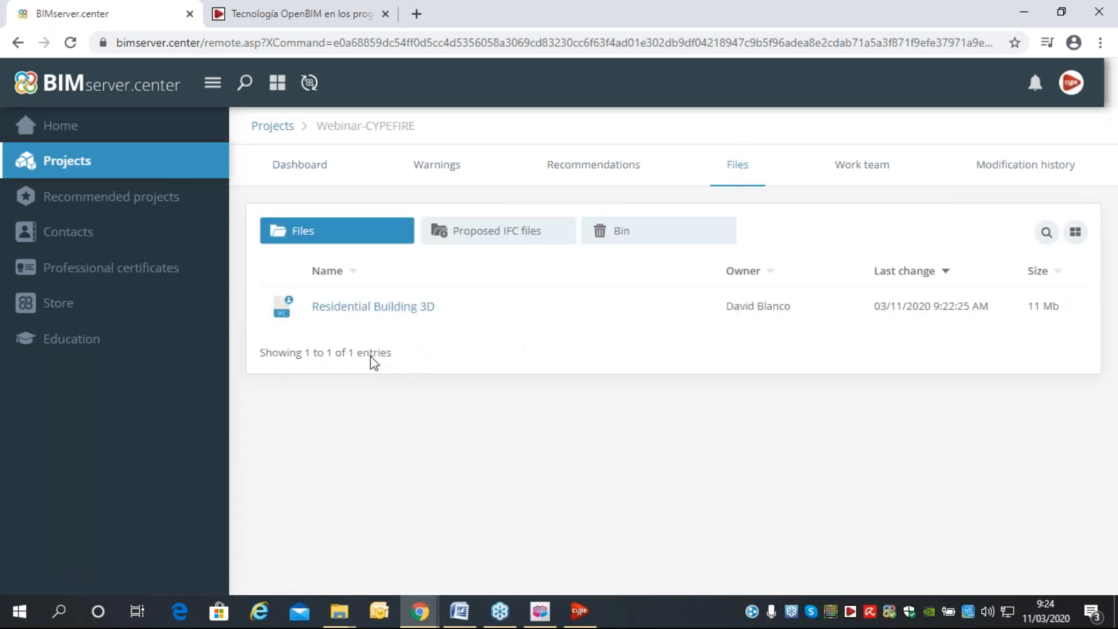
pyautogui.click(388, 314)
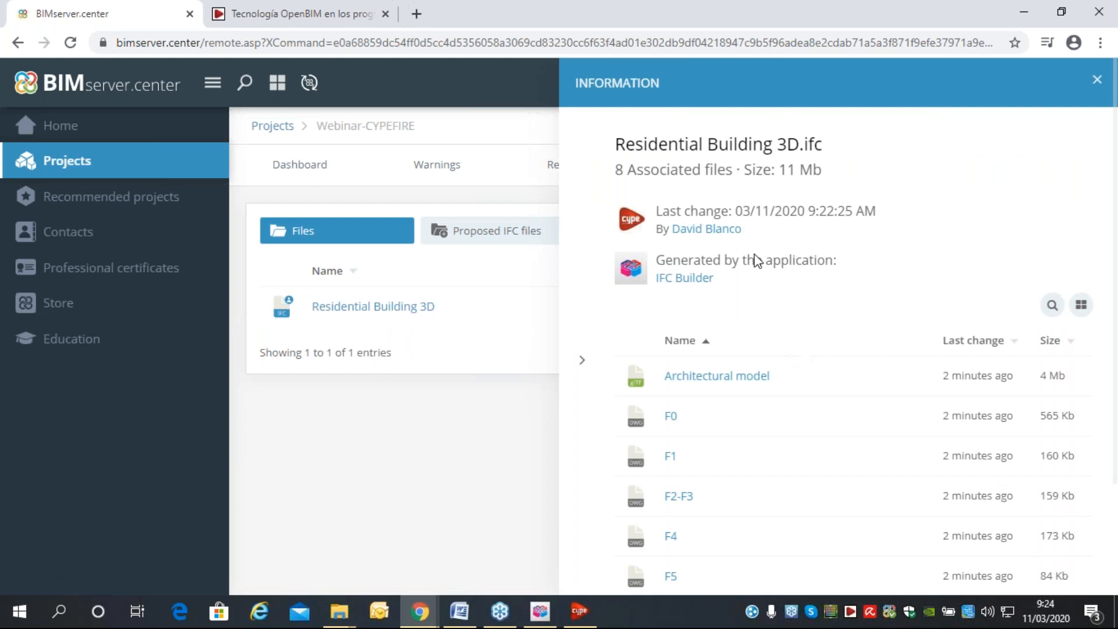
pyautogui.scroll(2, 741, 114)
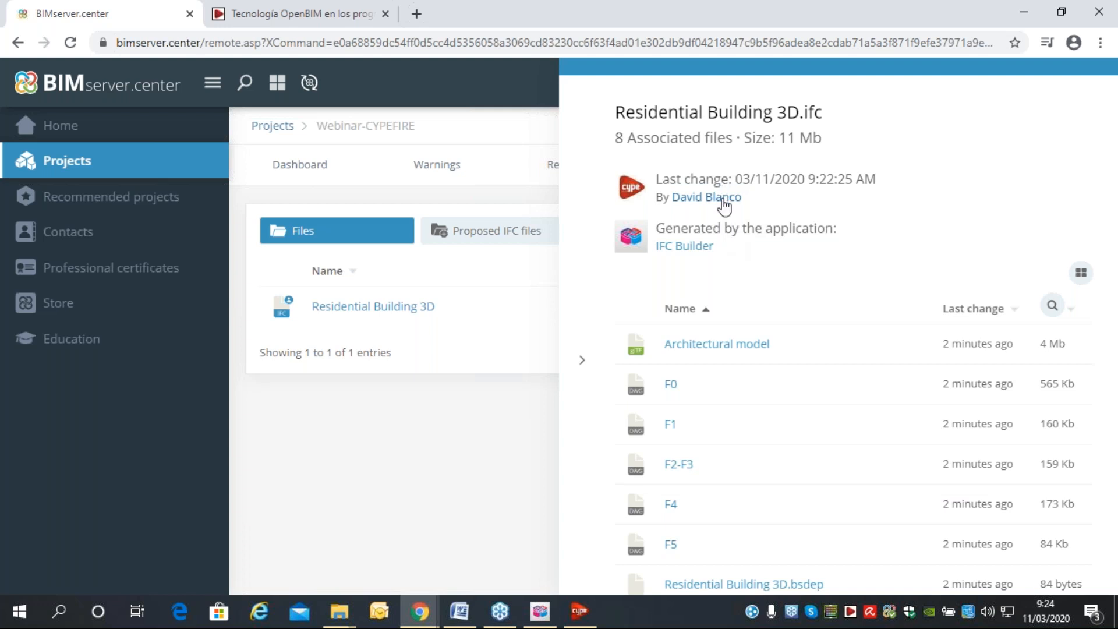
pyautogui.scroll(-2, 724, 205)
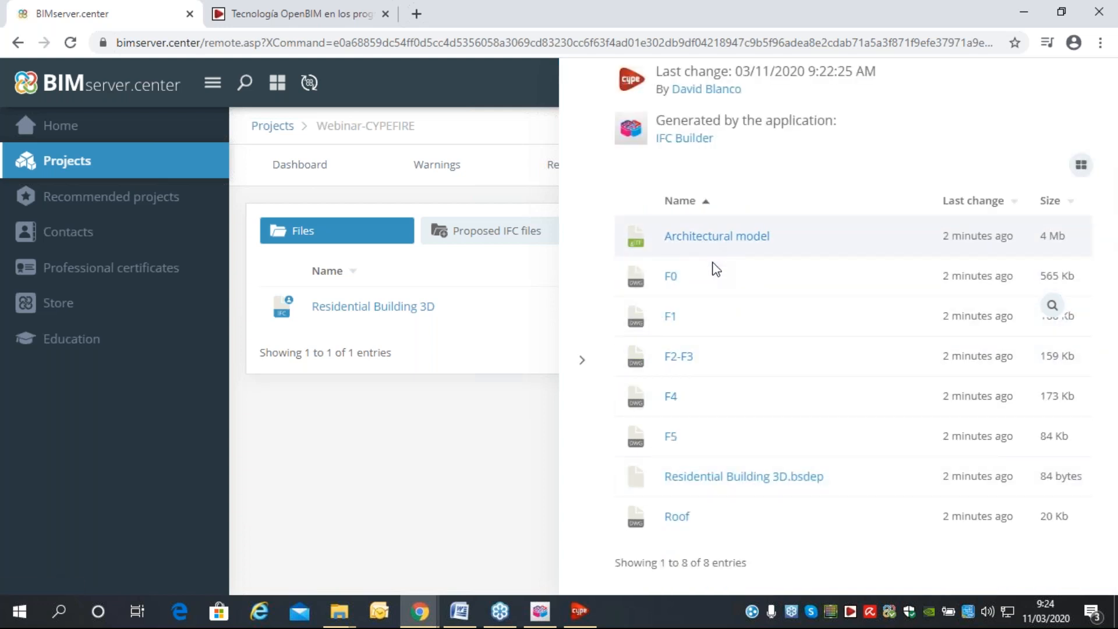
pyautogui.click(582, 362)
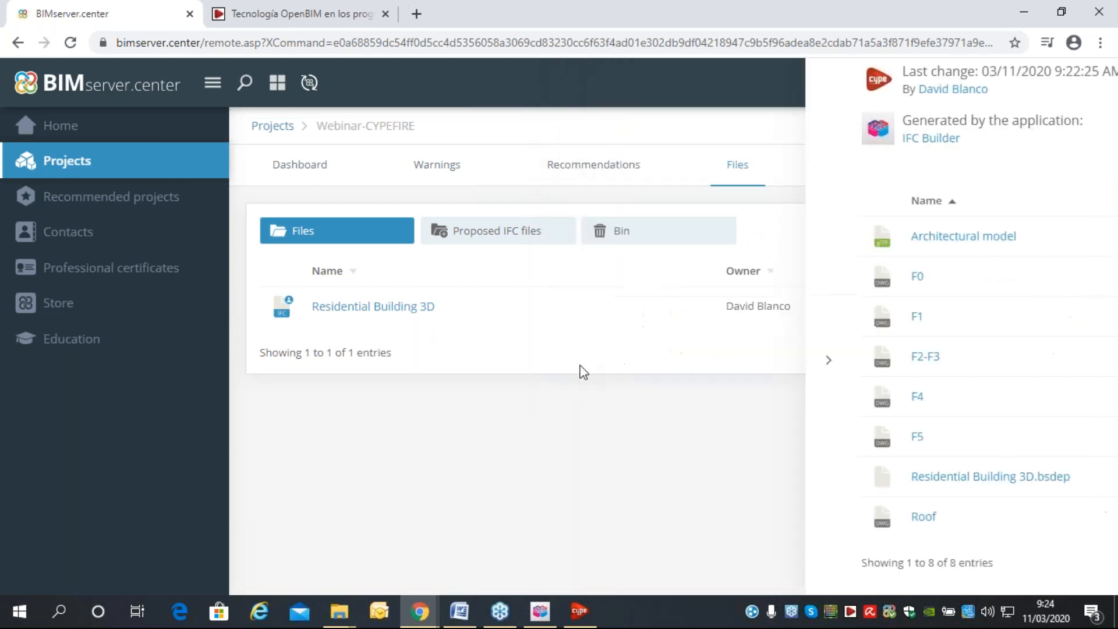
# Start inviting a user to the project's work team, find the collaborator by first name and select the contact.
pyautogui.click(862, 174)
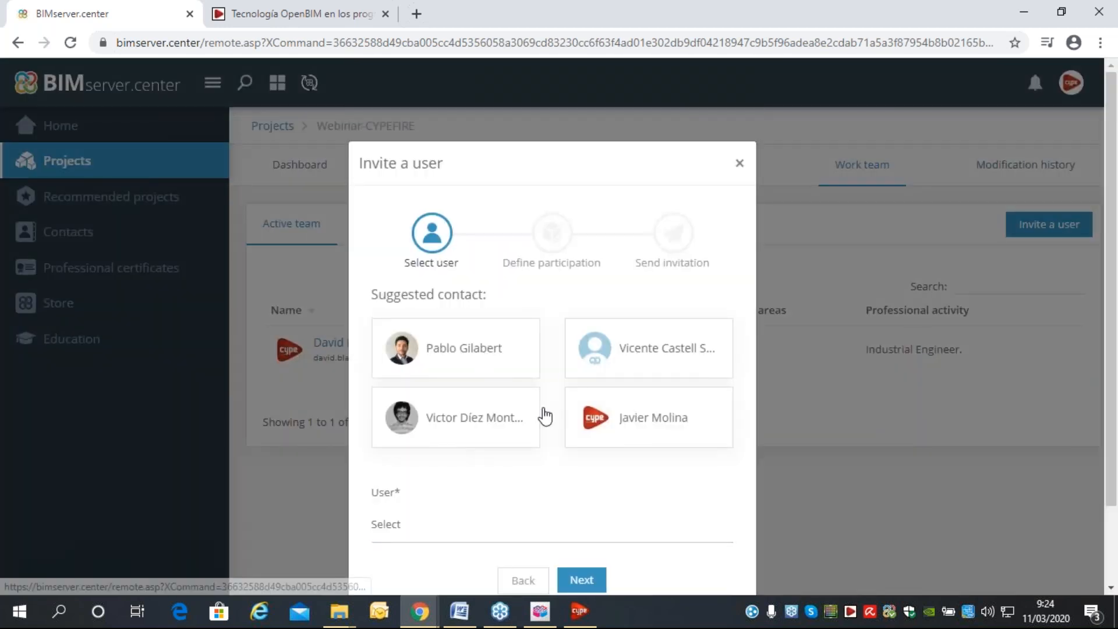
pyautogui.click(427, 523)
pyautogui.write('joh')
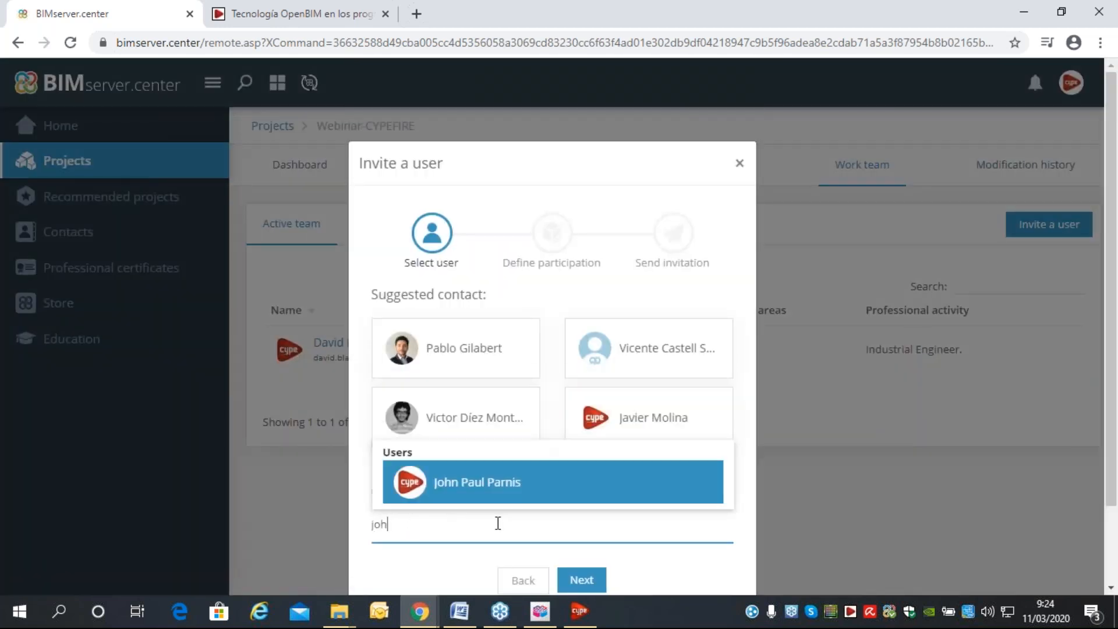
pyautogui.click(483, 489)
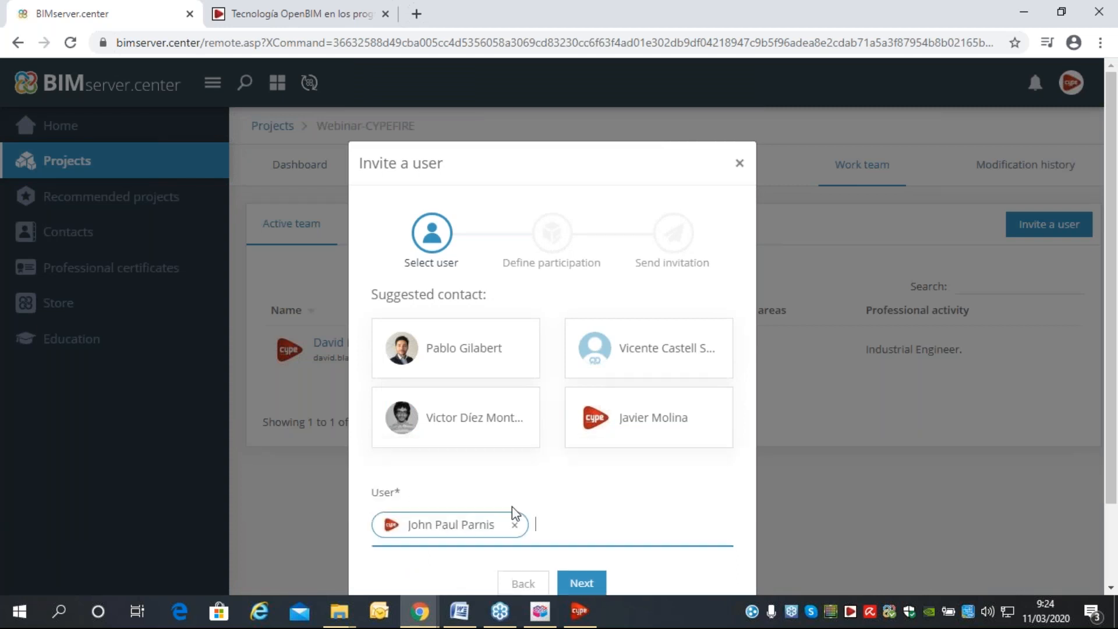
pyautogui.click(584, 507)
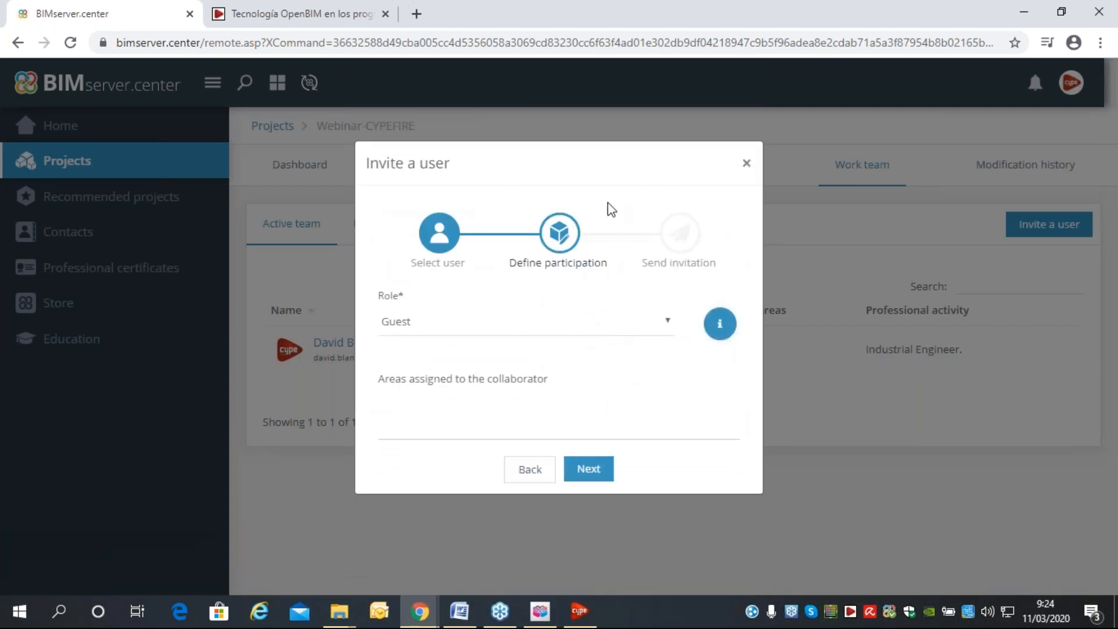
# Review the descriptions of the available roles and set the invited user's role to Moderator.
pyautogui.click(563, 325)
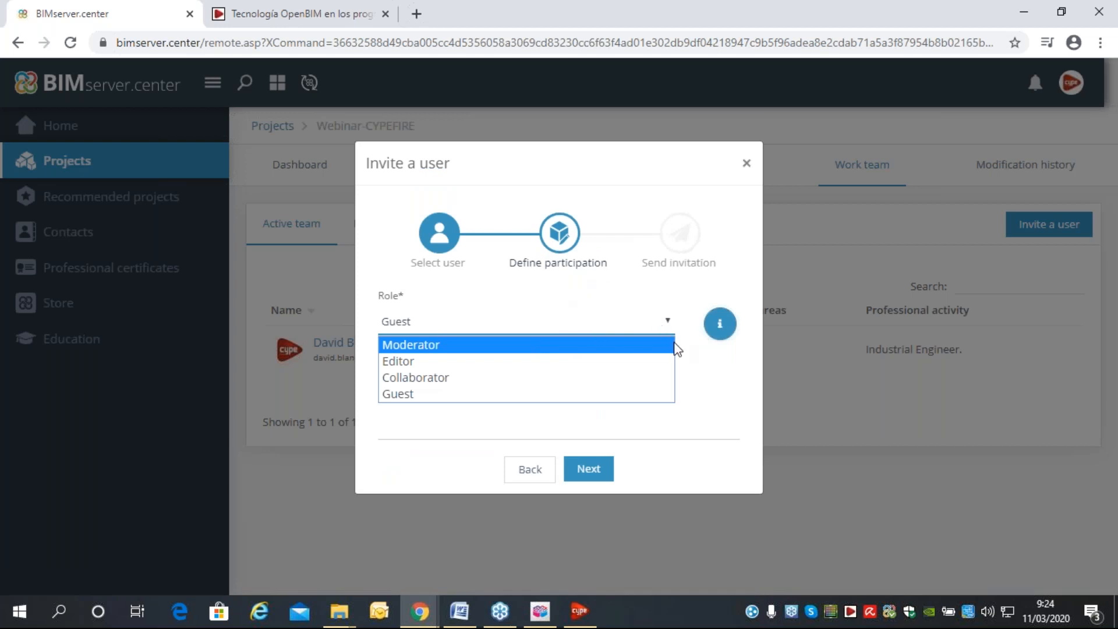
pyautogui.click(722, 333)
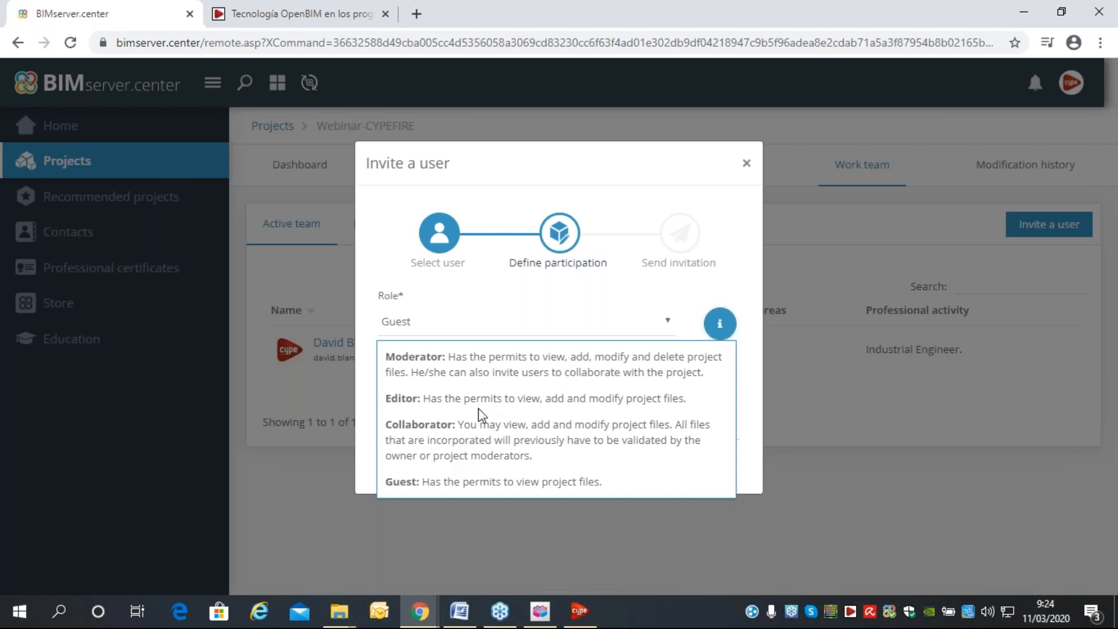
pyautogui.click(753, 414)
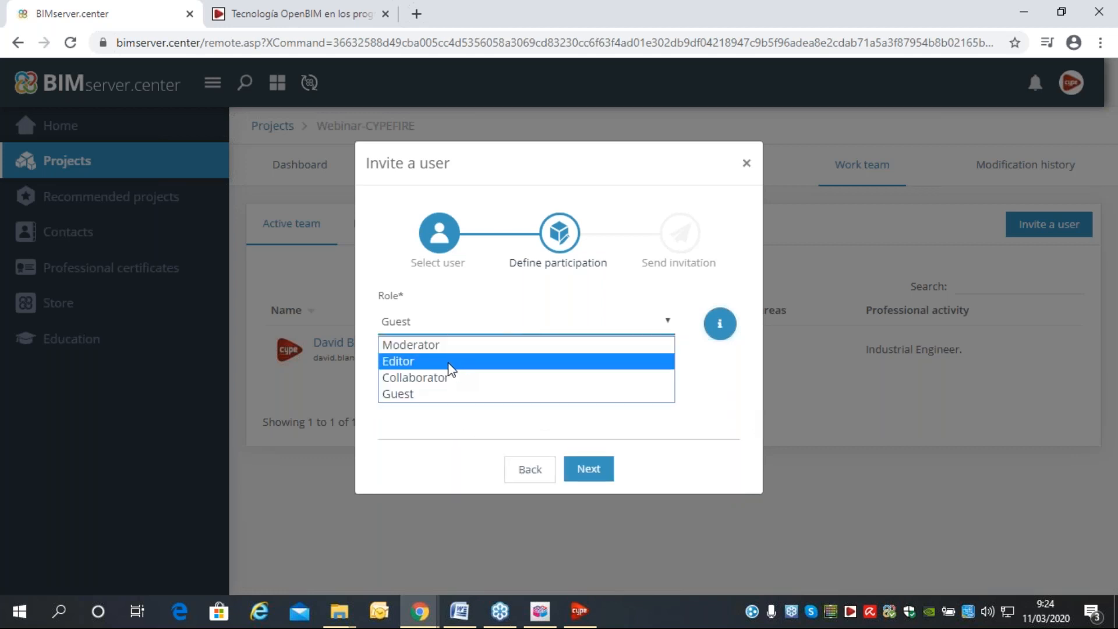
pyautogui.click(451, 361)
pyautogui.click(463, 330)
pyautogui.click(438, 348)
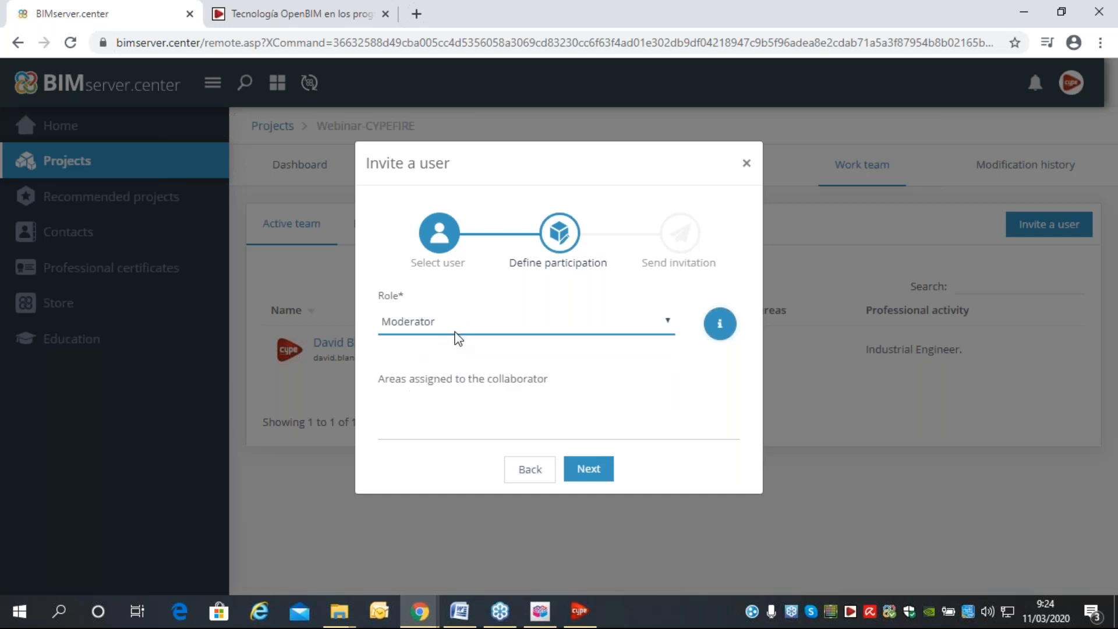
# Assign Structural analysis and Lighting design as the collaborator's areas and proceed to sending the invitation.
pyautogui.click(404, 430)
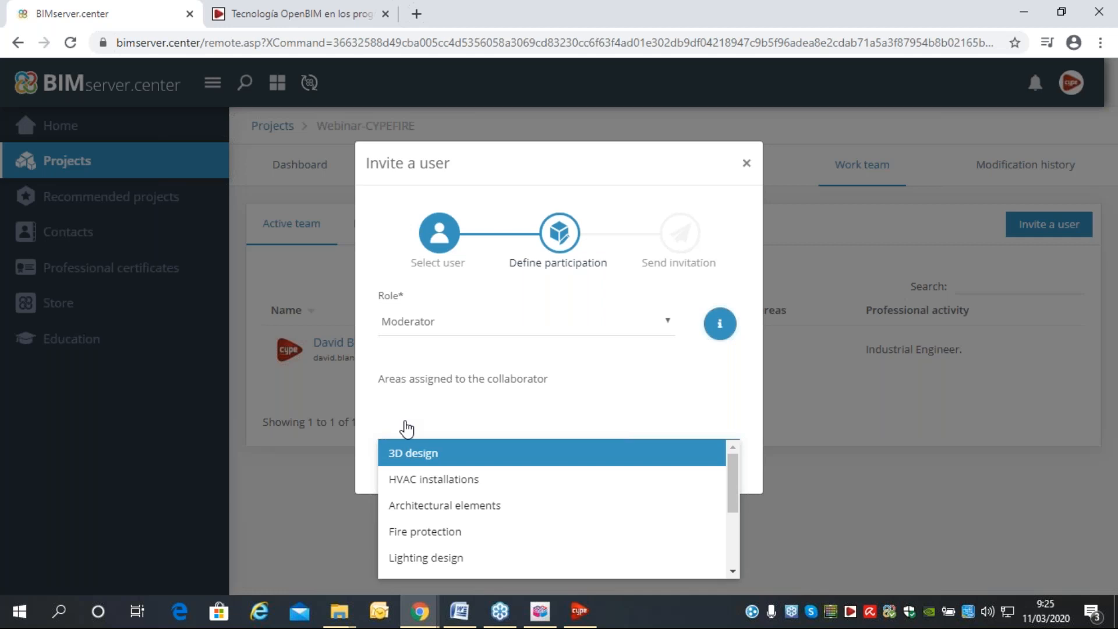
pyautogui.scroll(-1, 495, 500)
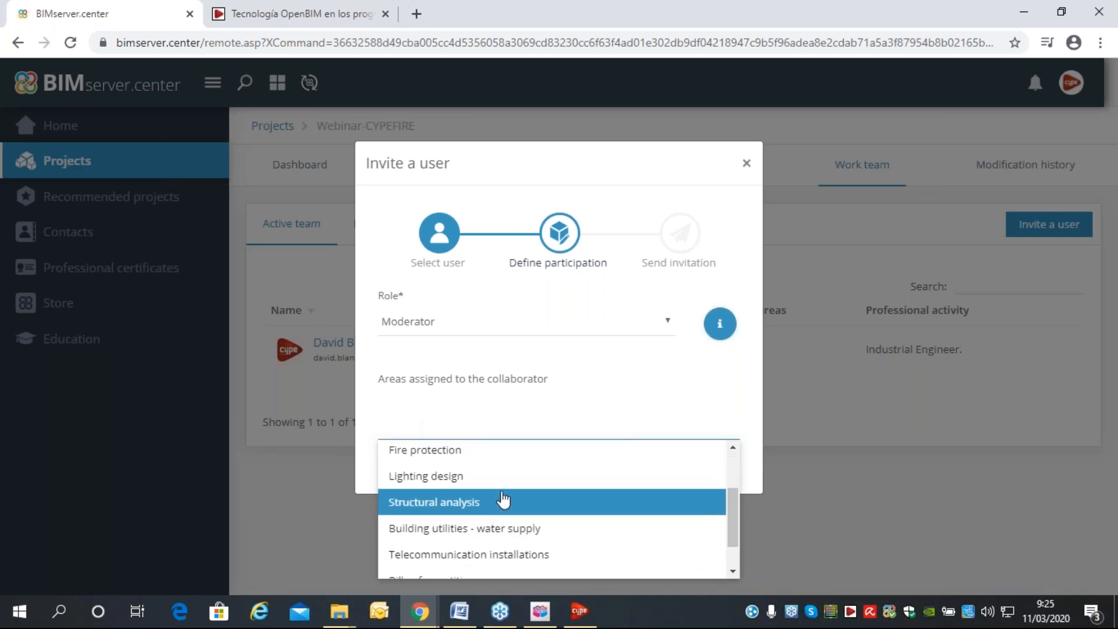
pyautogui.click(477, 504)
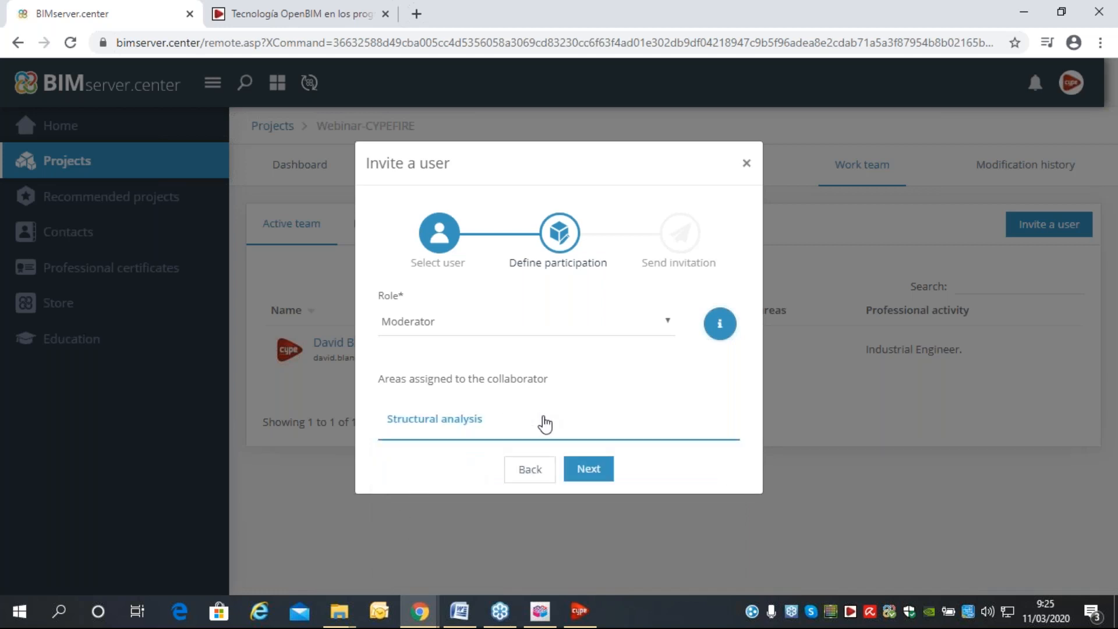
pyautogui.click(544, 424)
pyautogui.scroll(-2, 500, 524)
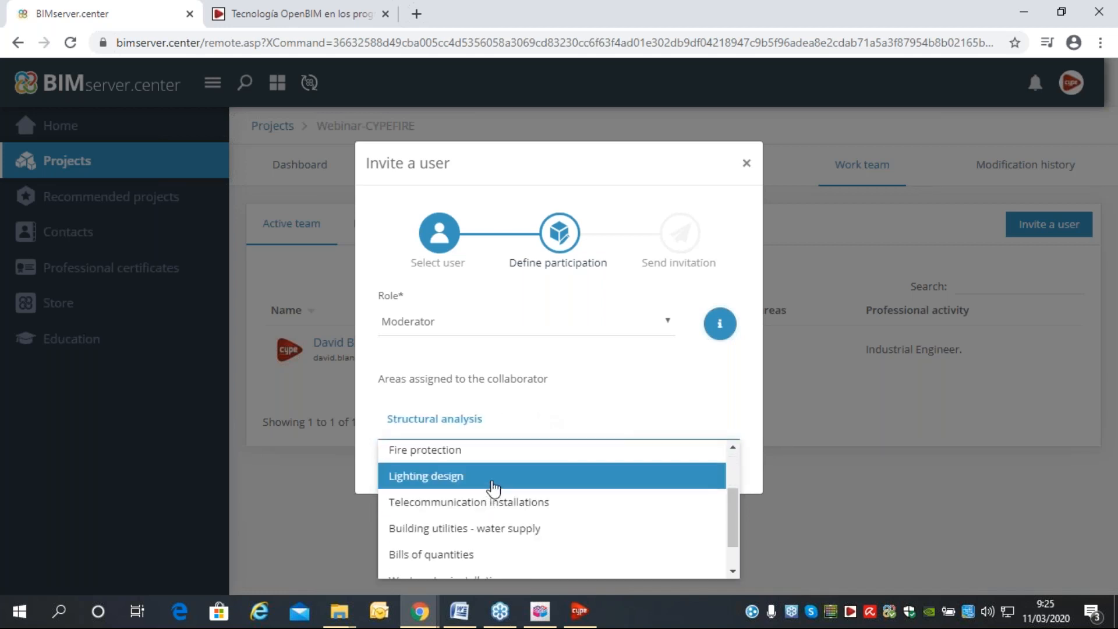
pyautogui.click(492, 483)
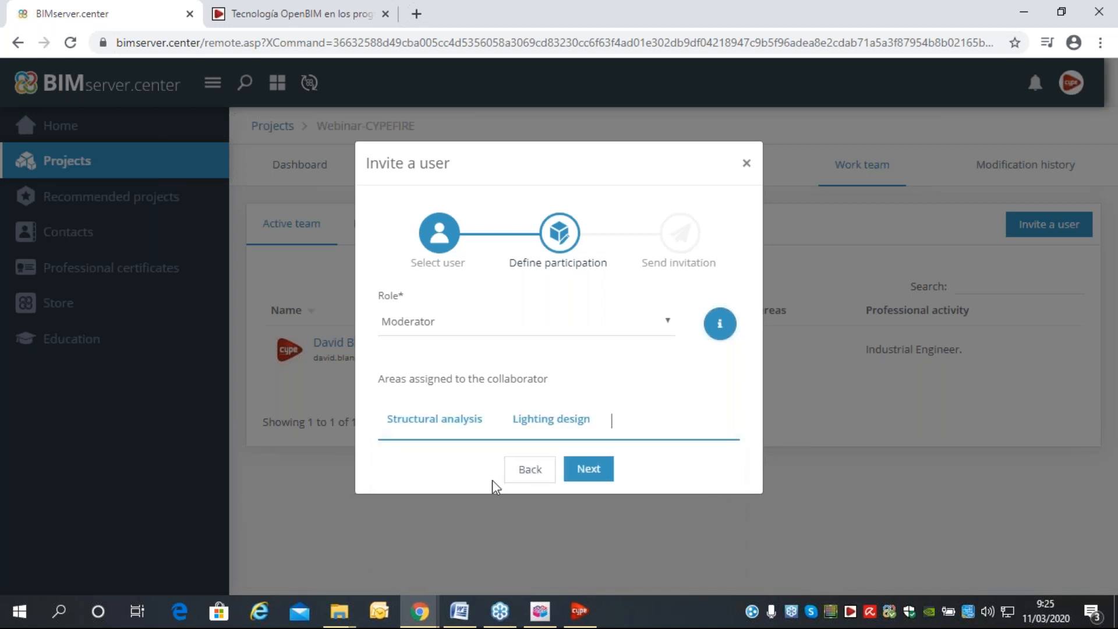
pyautogui.click(589, 470)
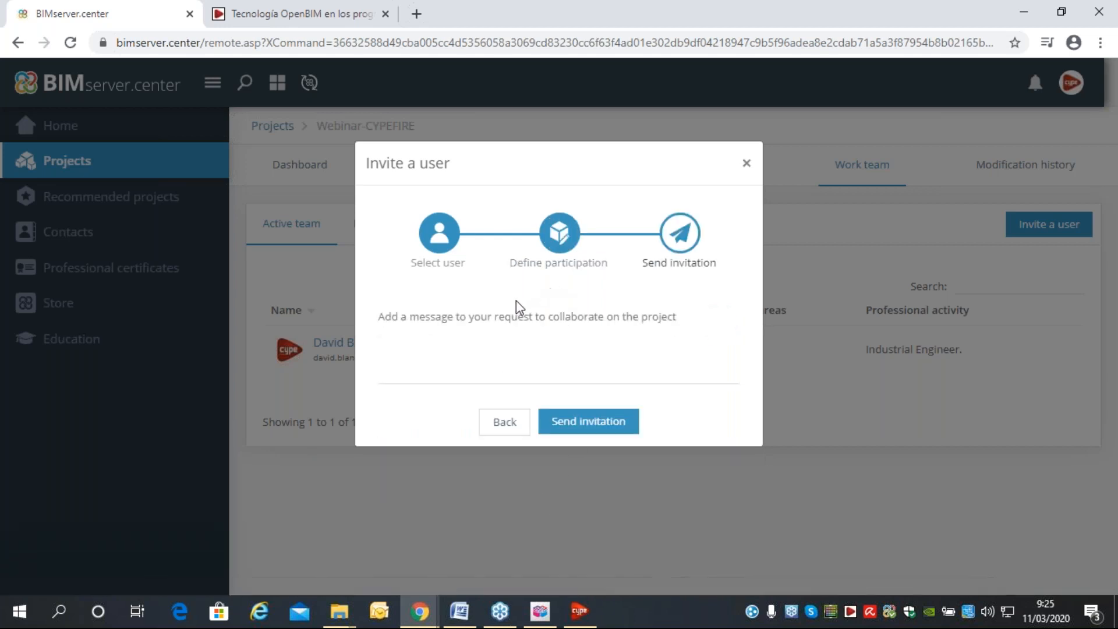
# Add a message greeting the collaborator by first name with "let's start working!" and send the invitation.
pyautogui.click(532, 345)
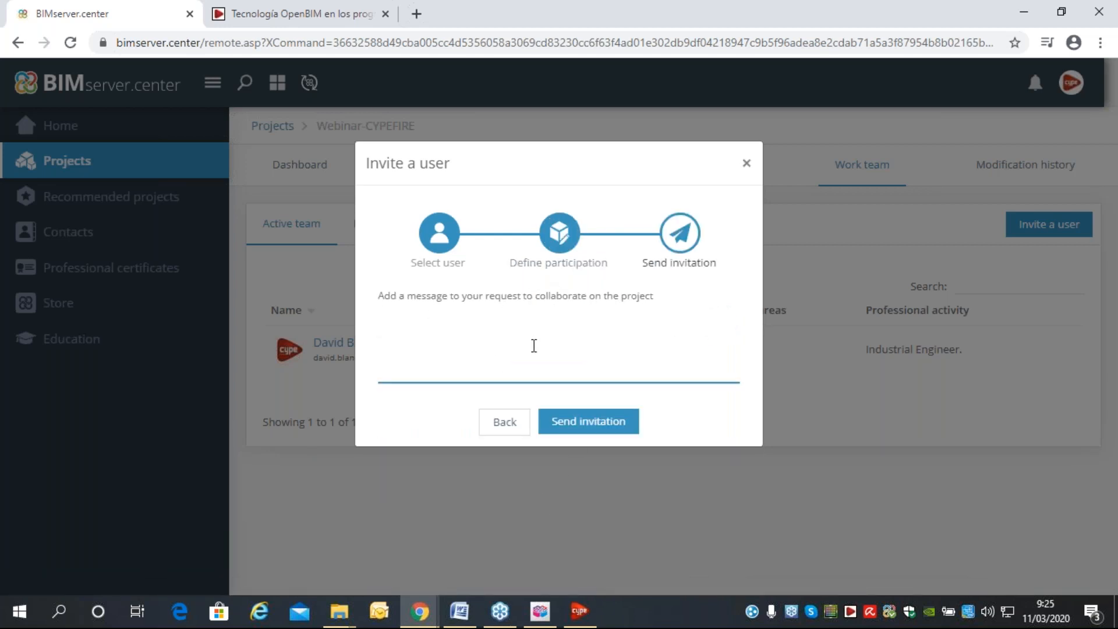
pyautogui.write("John, let's start working!")
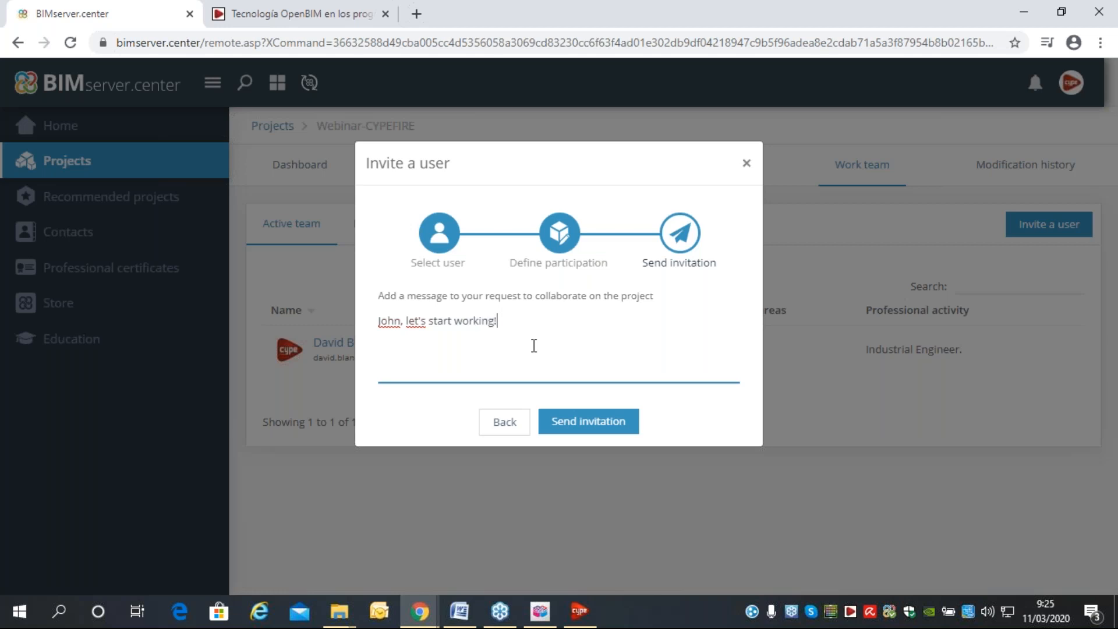
pyautogui.click(590, 422)
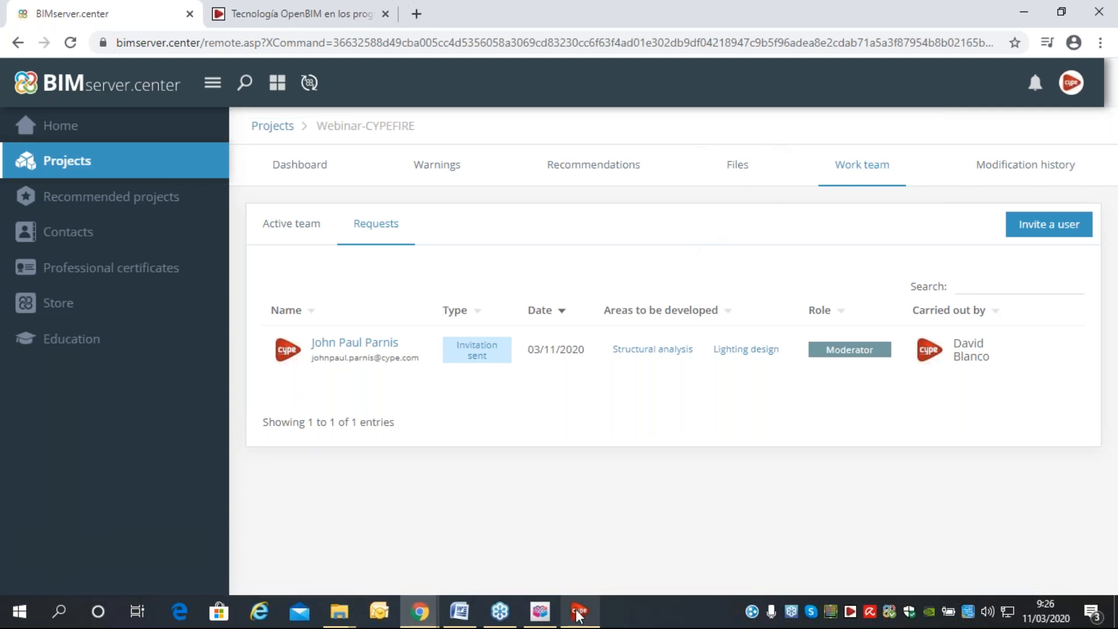
# Switch to the CYPE 2020 (English) launcher and close it.
pyautogui.moveTo(580, 610)
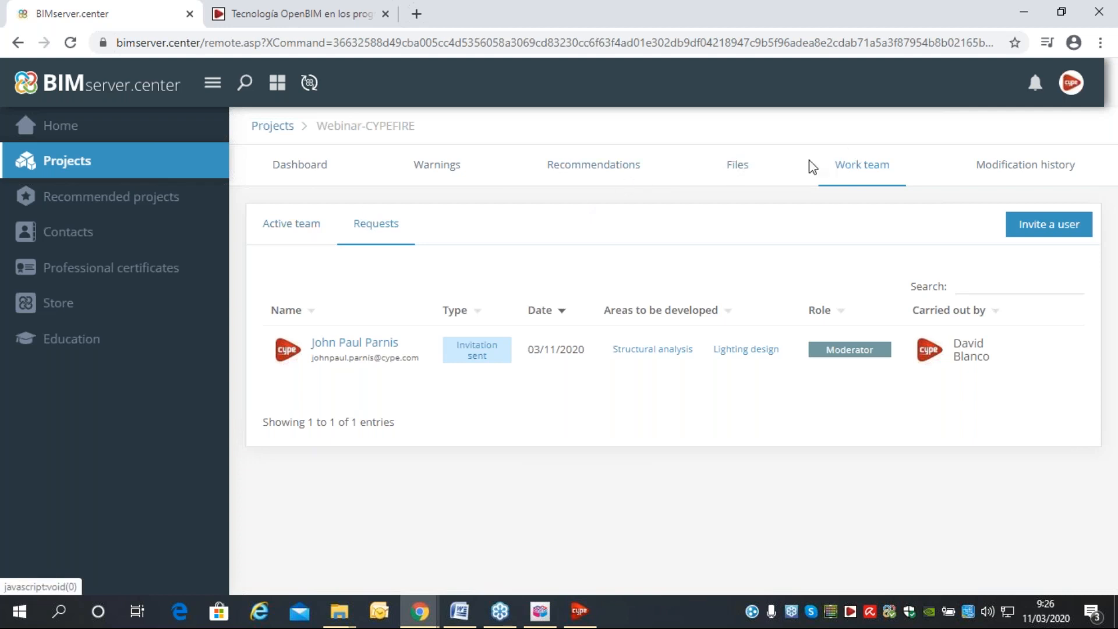
pyautogui.click(580, 611)
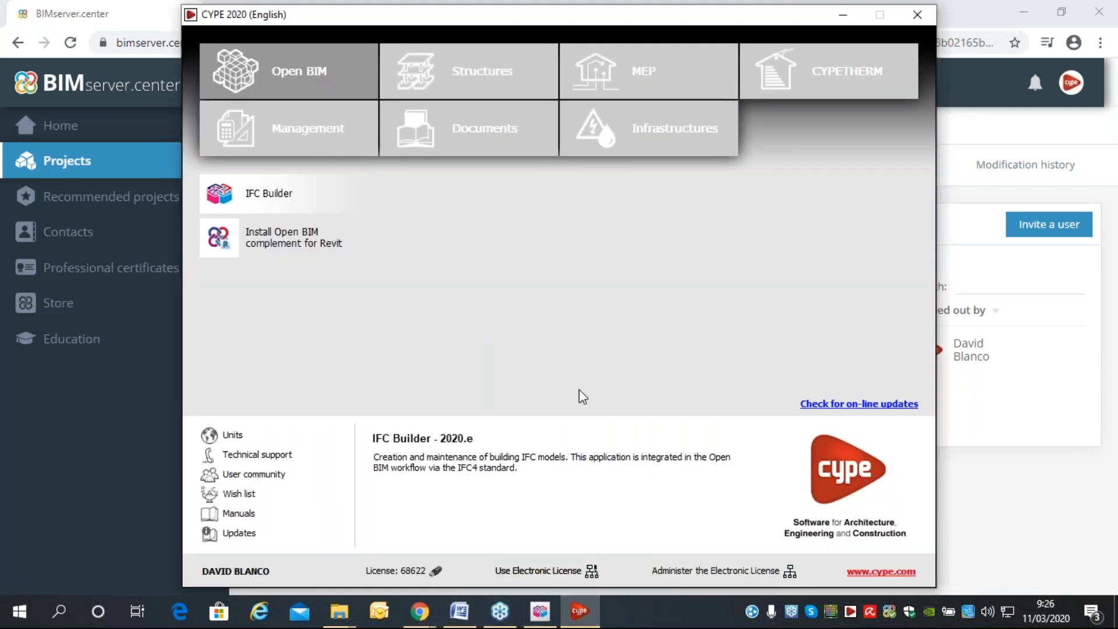
pyautogui.click(918, 14)
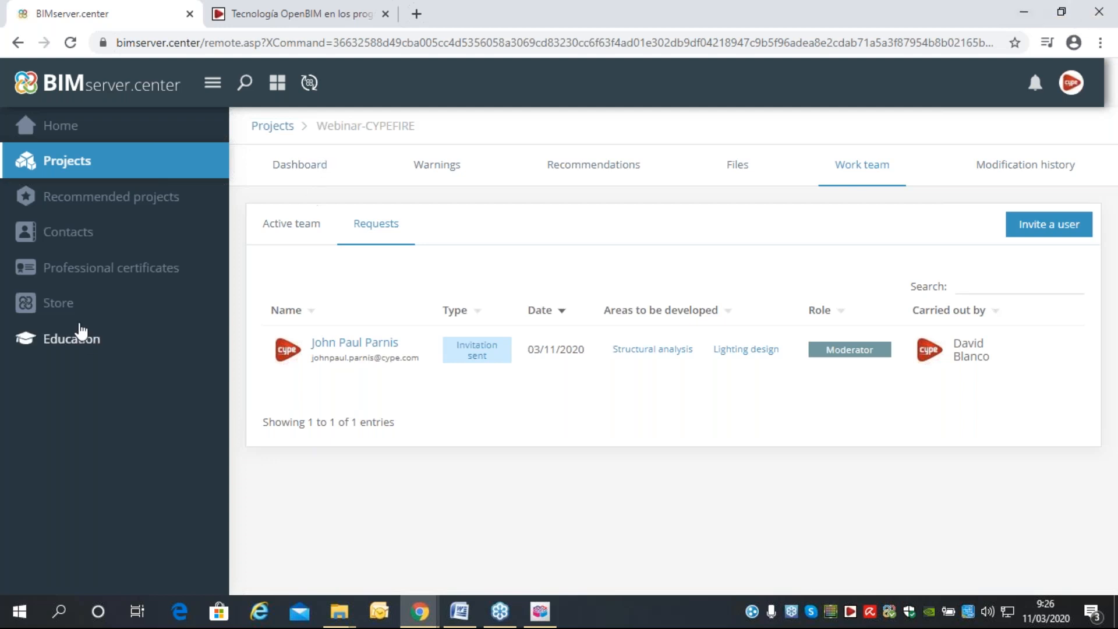
# Search the BIMserver.center Store for cypefire, open CYPEFIRE Design and examine its description, languages, version and contact information.
pyautogui.click(69, 305)
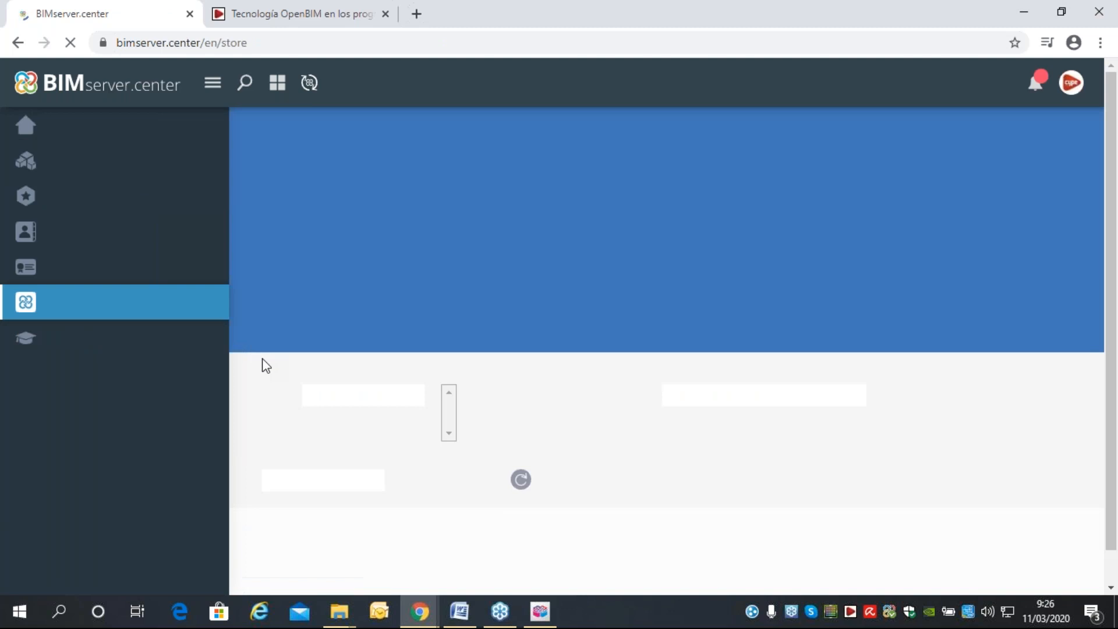
pyautogui.write('cypefire')
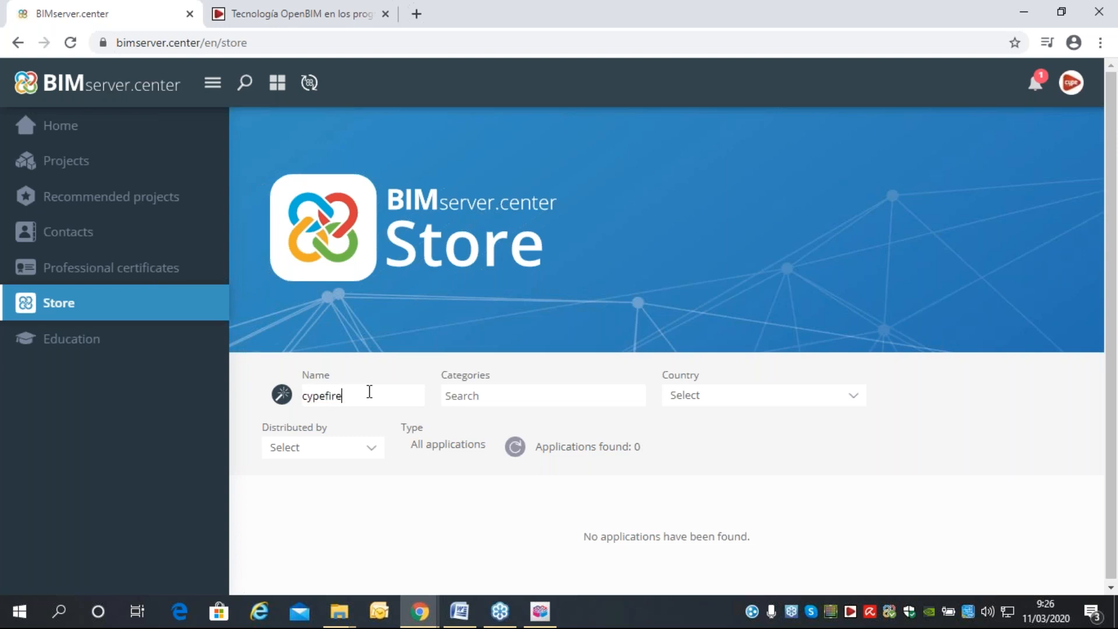
pyautogui.scroll(-6, 342, 382)
pyautogui.click(492, 175)
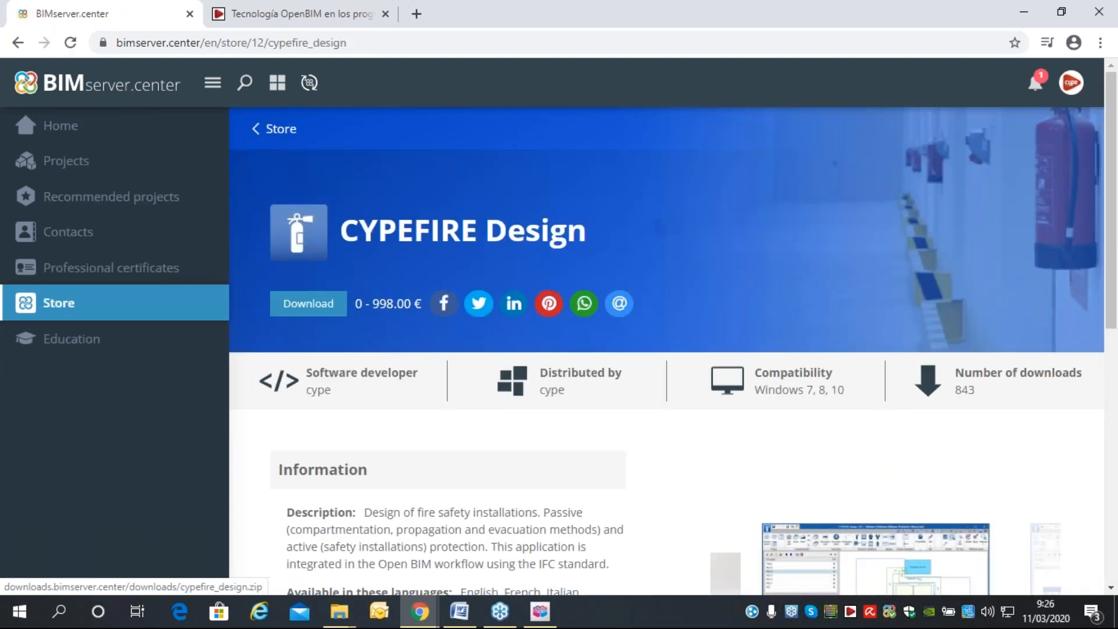
pyautogui.scroll(-4, 468, 379)
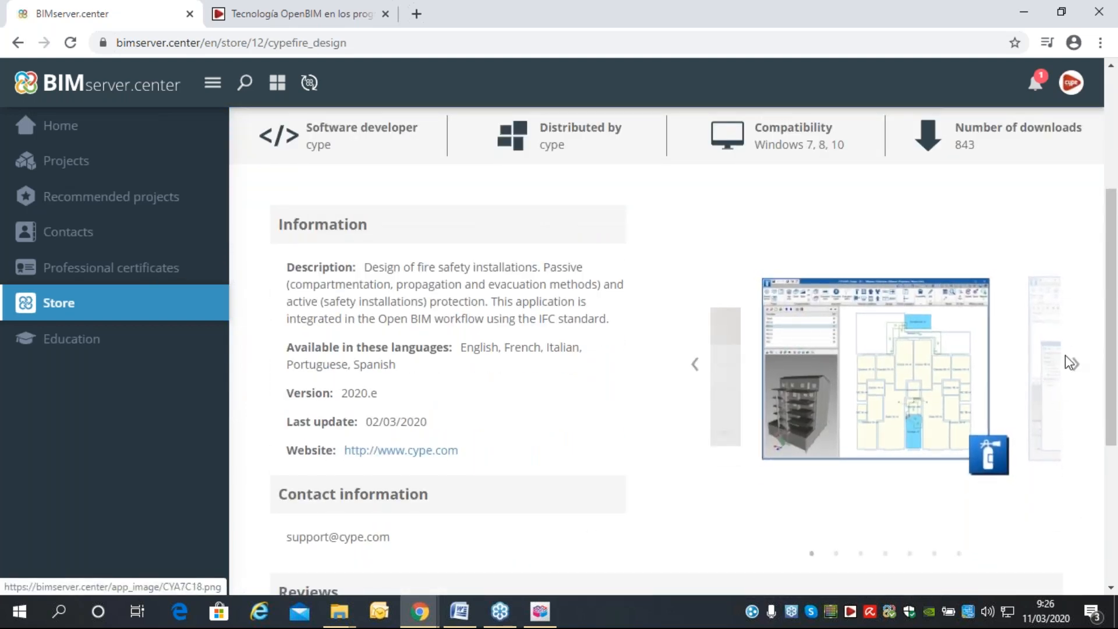
pyautogui.scroll(-1, 664, 319)
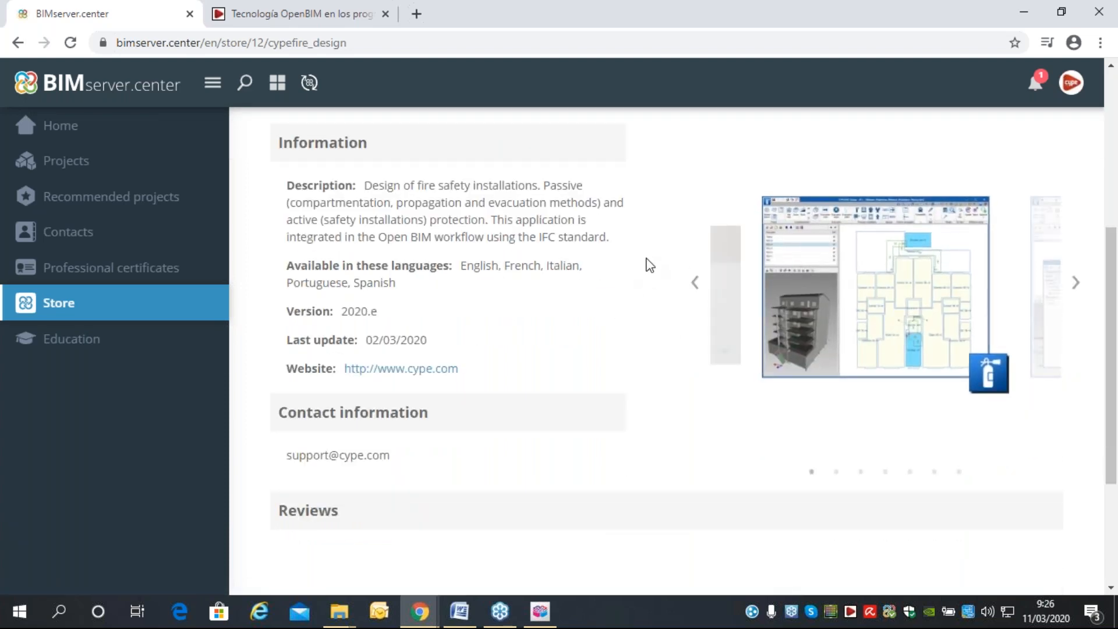
pyautogui.scroll(1, 634, 310)
pyautogui.scroll(1, 633, 310)
pyautogui.scroll(2, 781, 259)
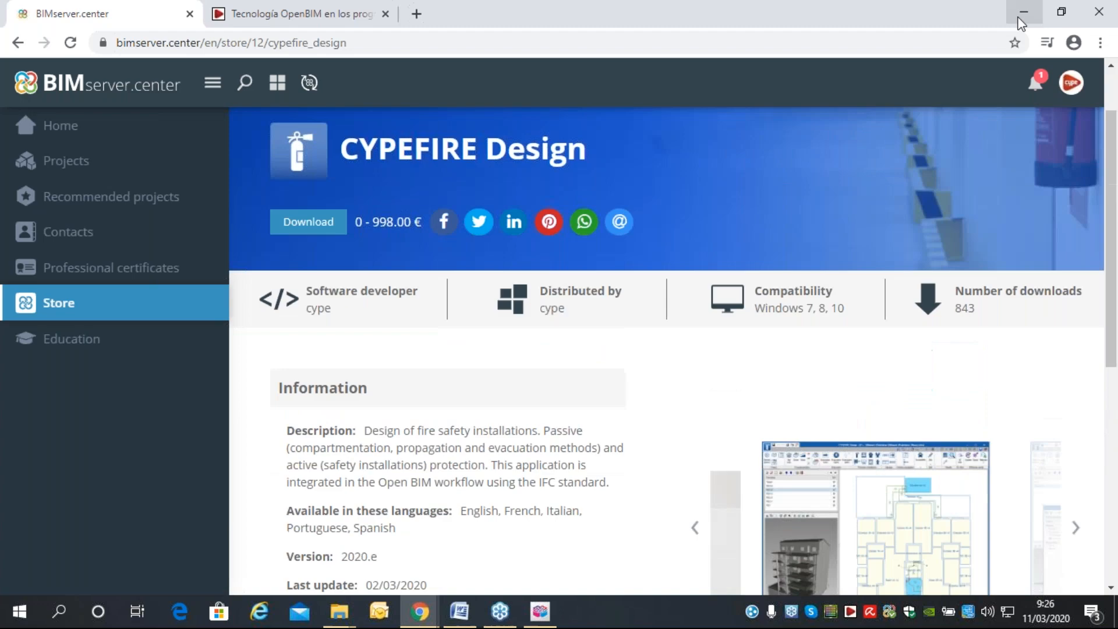
# Switch from the browser and IFC Builder to the CYPEFIRE folder and launch CYPEFIRE Design from it.
pyautogui.click(1026, 8)
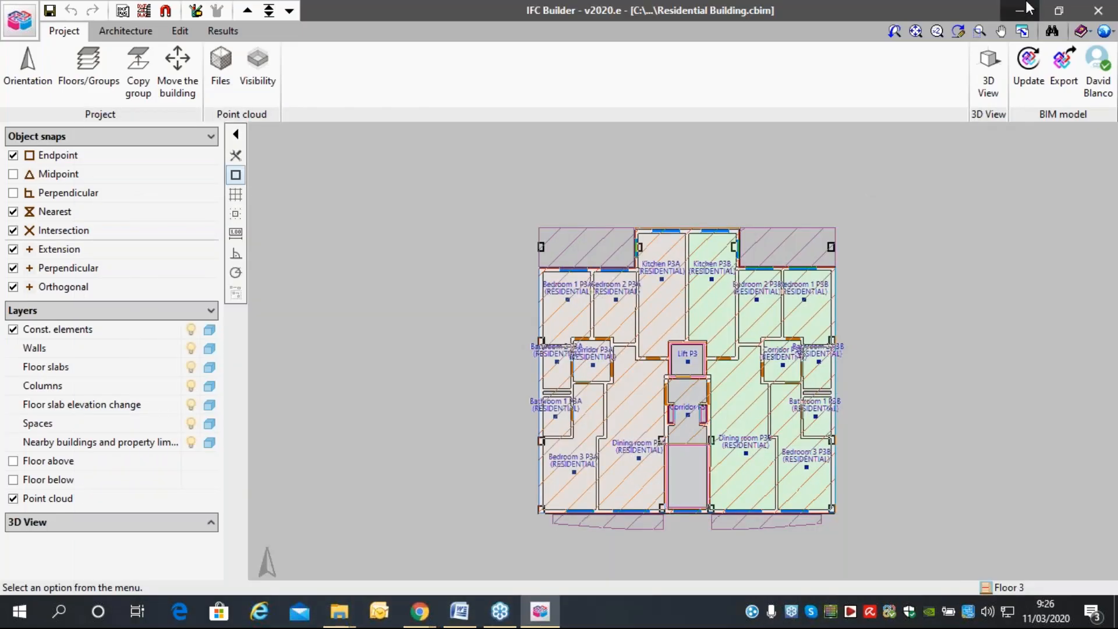
pyautogui.click(1026, 10)
pyautogui.moveTo(338, 608)
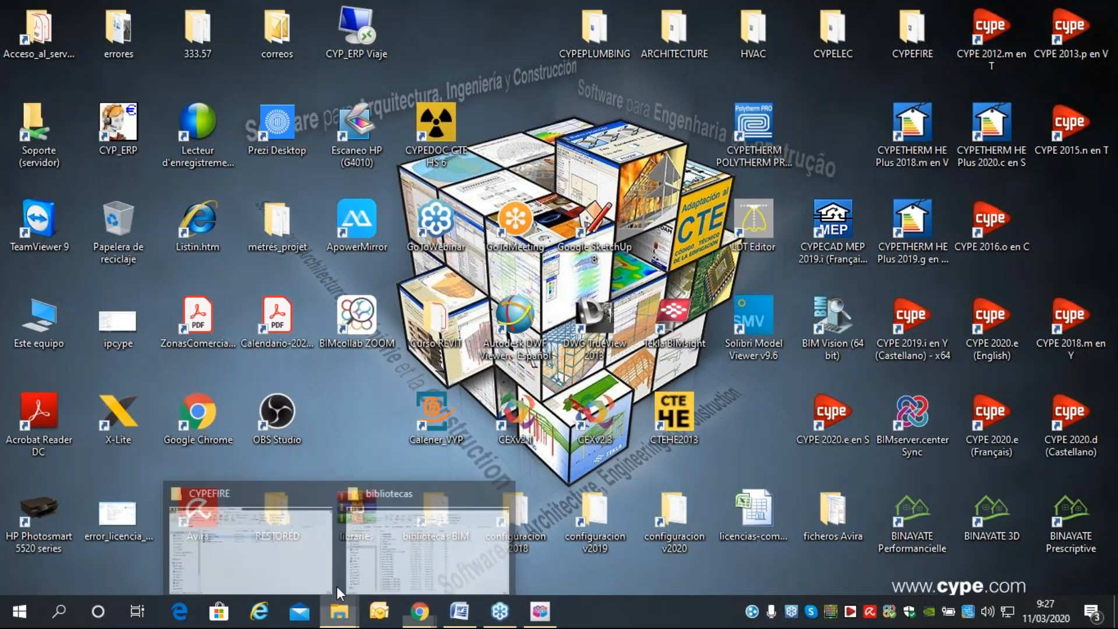
pyautogui.click(267, 519)
pyautogui.click(310, 184)
pyautogui.doubleClick(310, 184)
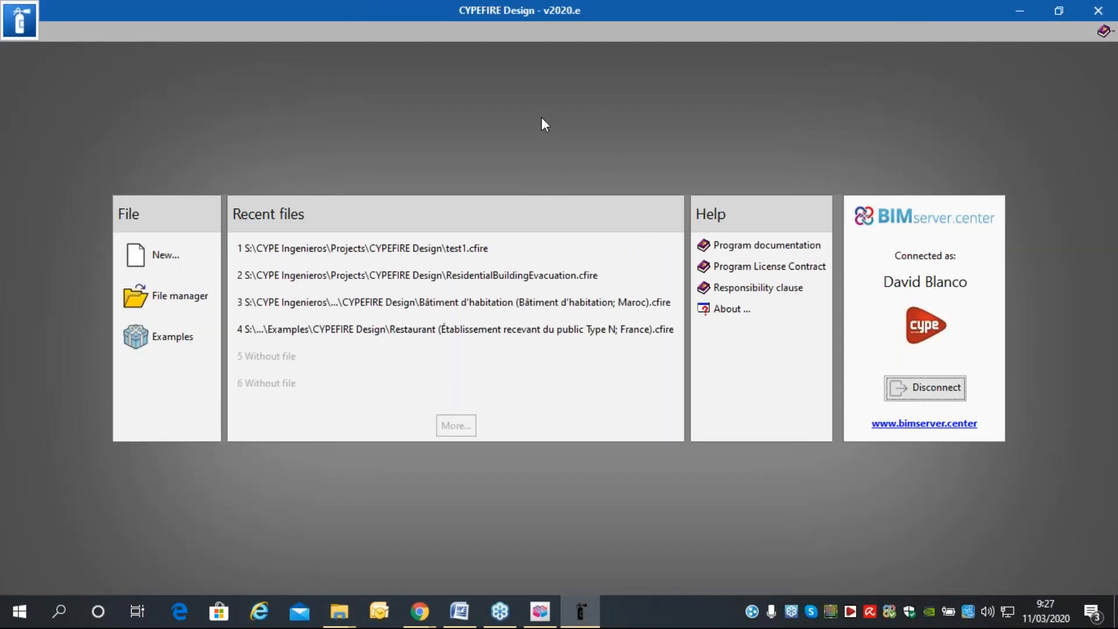
# Create a new project with the file name CYPEFIRE-Residential-Design.
pyautogui.click(163, 251)
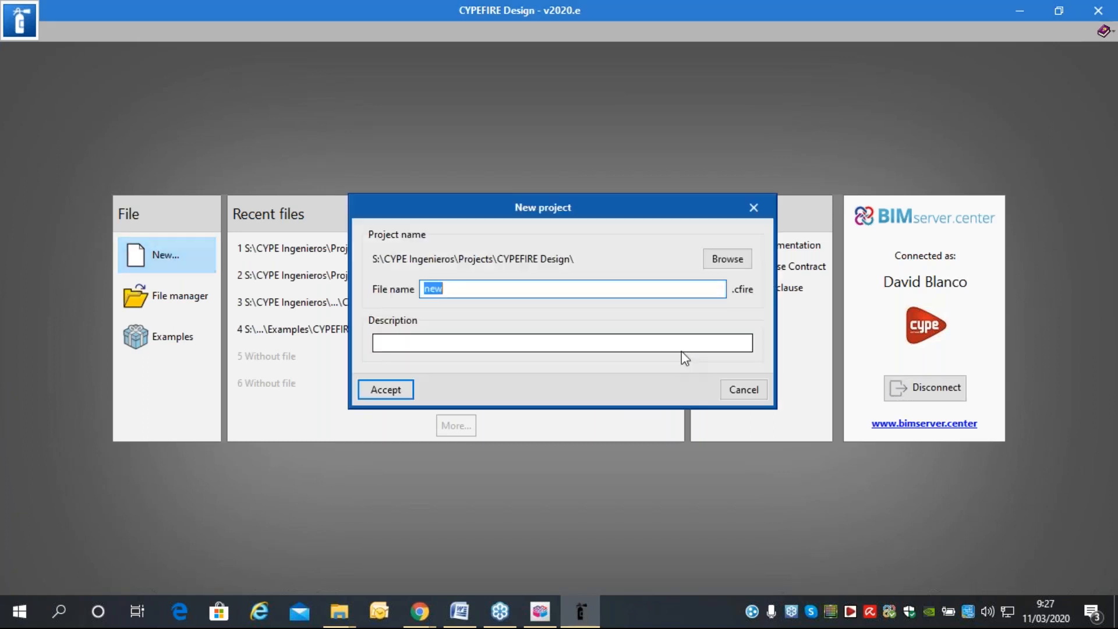
pyautogui.write('Cyp')
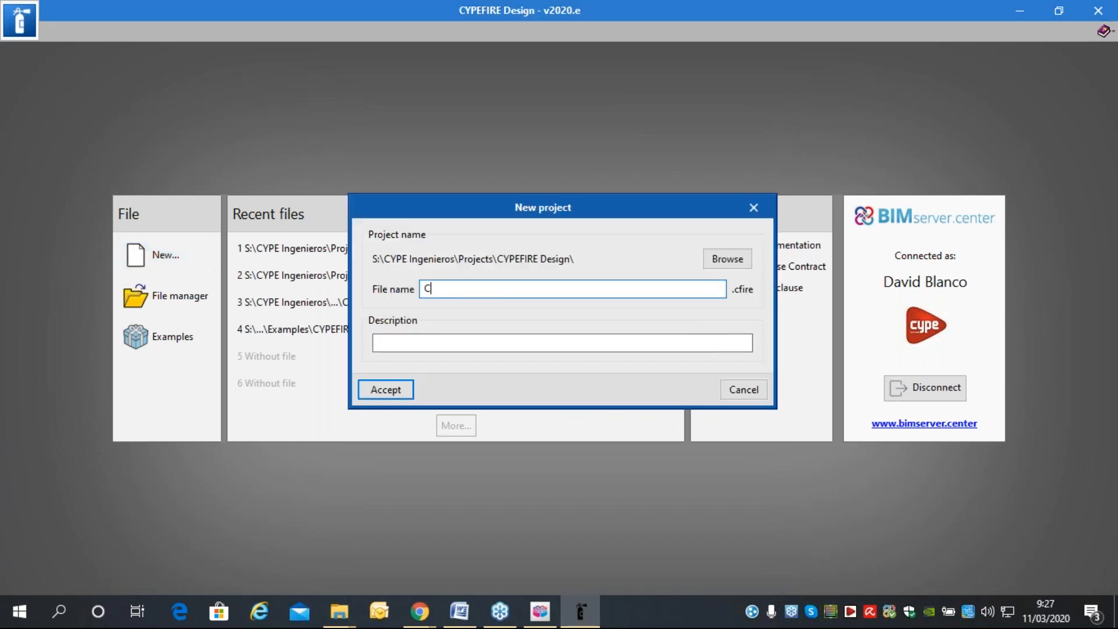
pyautogui.press('BackSpace')
pyautogui.press('BackSpace')
pyautogui.write('YPEFIRE-')
pyautogui.write('40')
pyautogui.press('BackSpace')
pyautogui.press('BackSpace')
pyautogui.write('R')
pyautogui.write('esidence')
pyautogui.press('BackSpace')
pyautogui.press('BackSpace')
pyautogui.write('tial-Design')
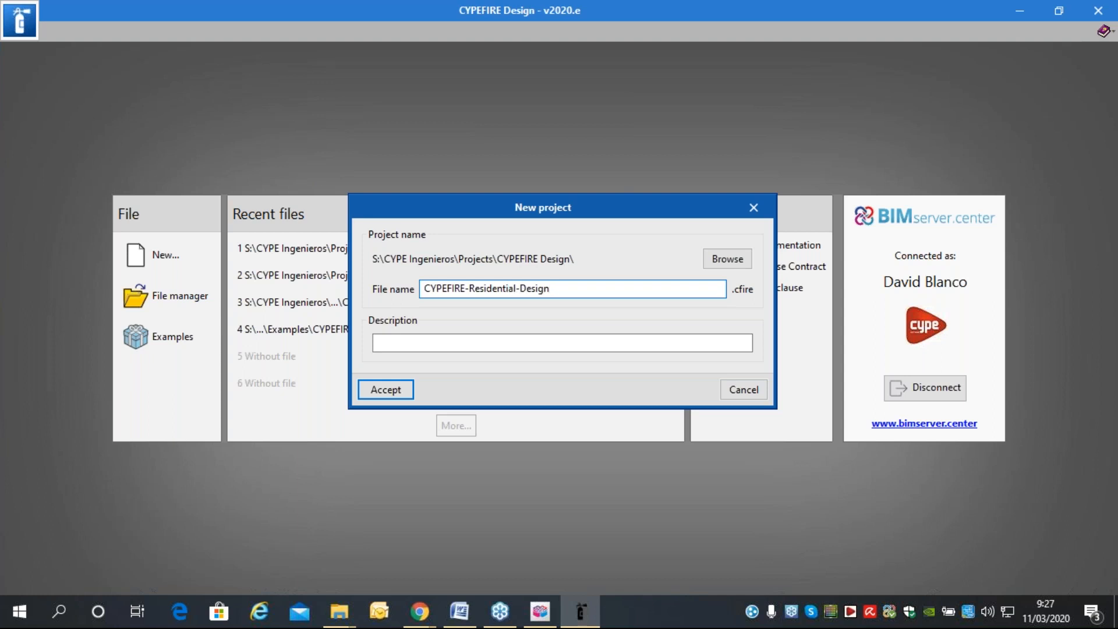
pyautogui.click(408, 388)
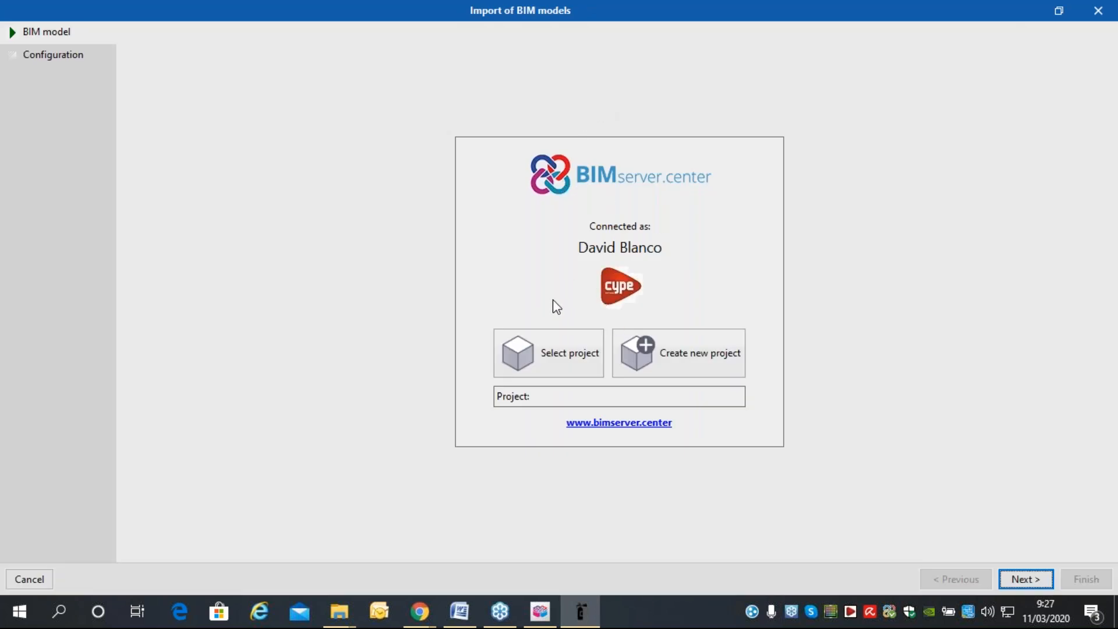
# Select the Webinar-CYPEFIRE project from BIMserver.center as the BIM model source and proceed to the import configuration.
pyautogui.click(564, 354)
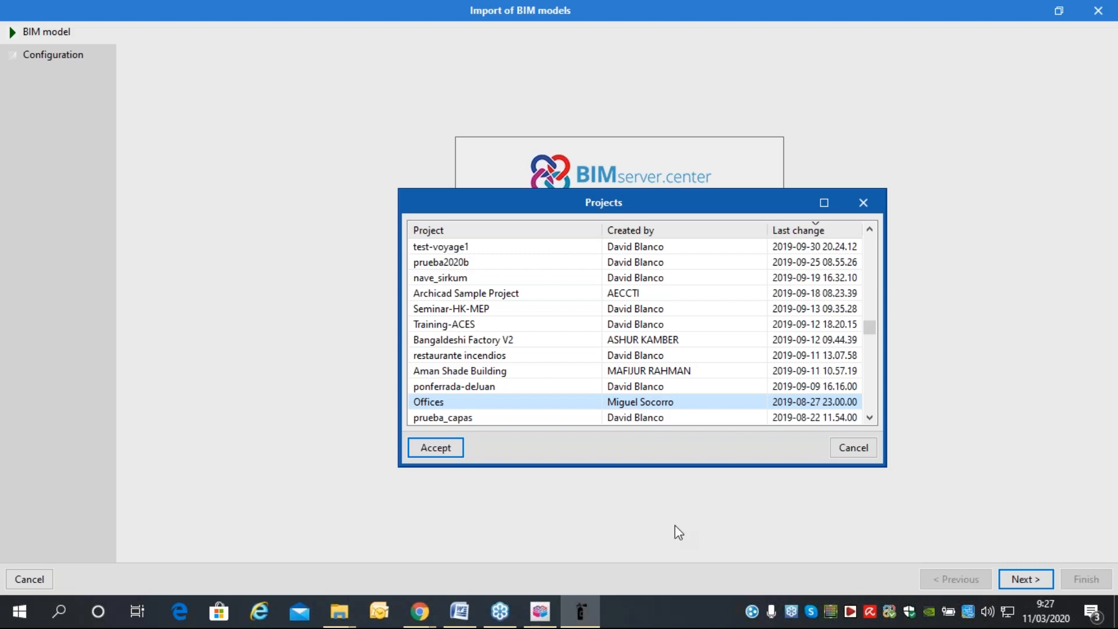
pyautogui.scroll(10, 606, 344)
pyautogui.scroll(5, 612, 328)
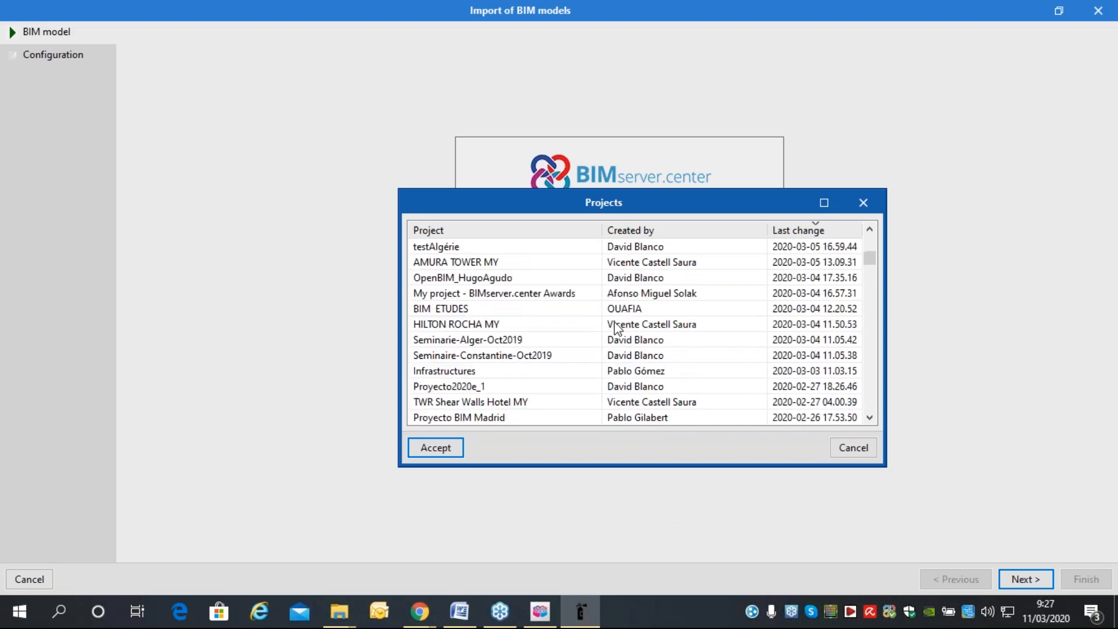
pyautogui.scroll(3, 550, 294)
pyautogui.scroll(2, 552, 294)
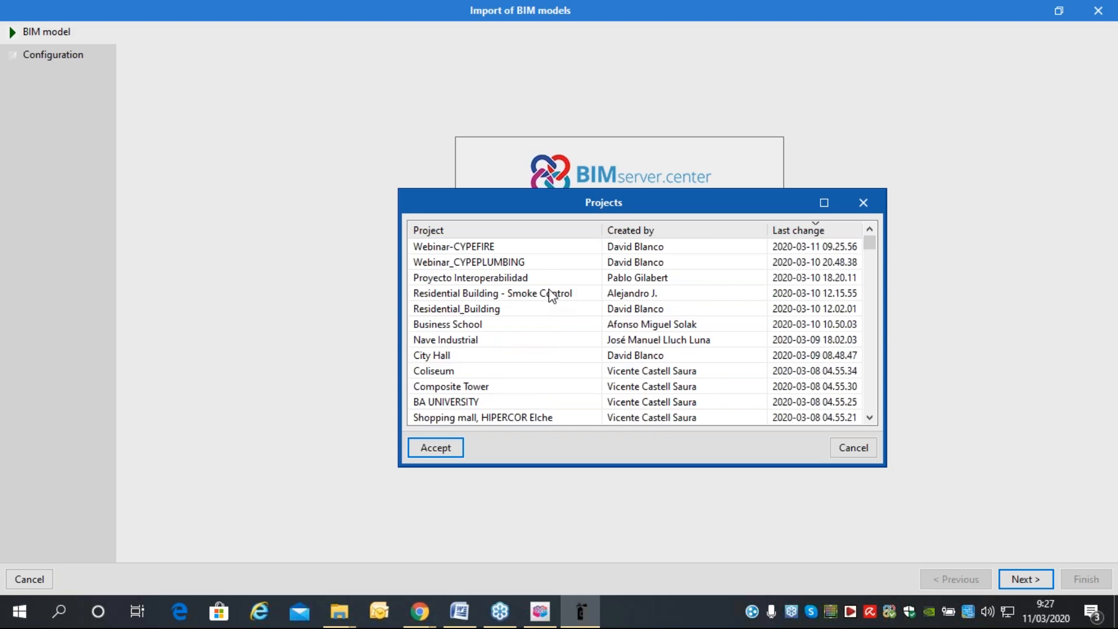
pyautogui.click(494, 247)
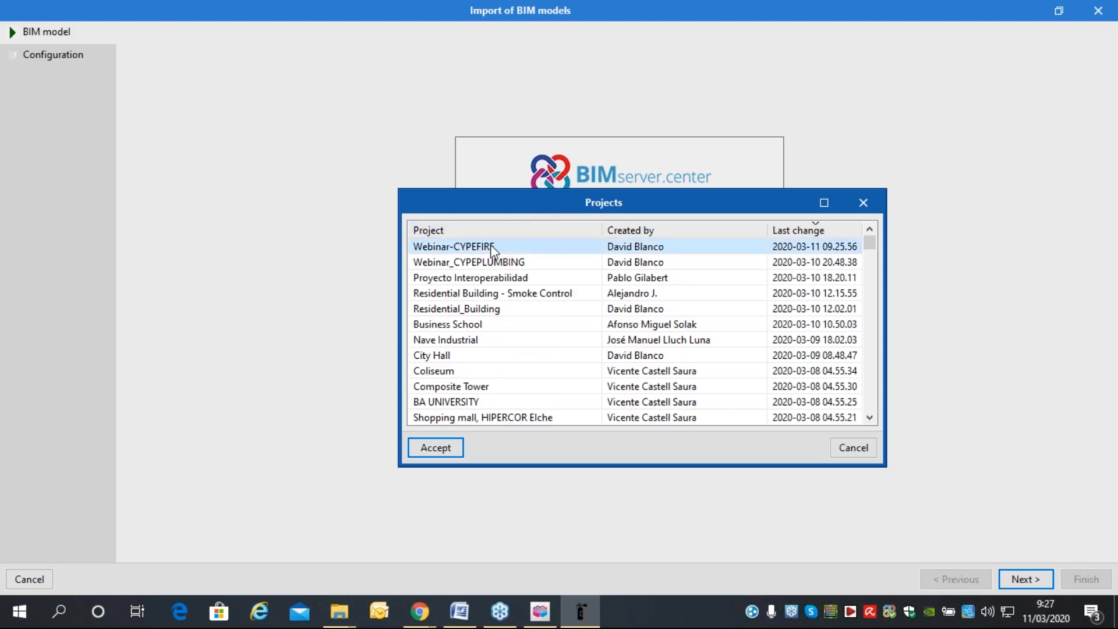
pyautogui.click(443, 453)
pyautogui.click(1042, 579)
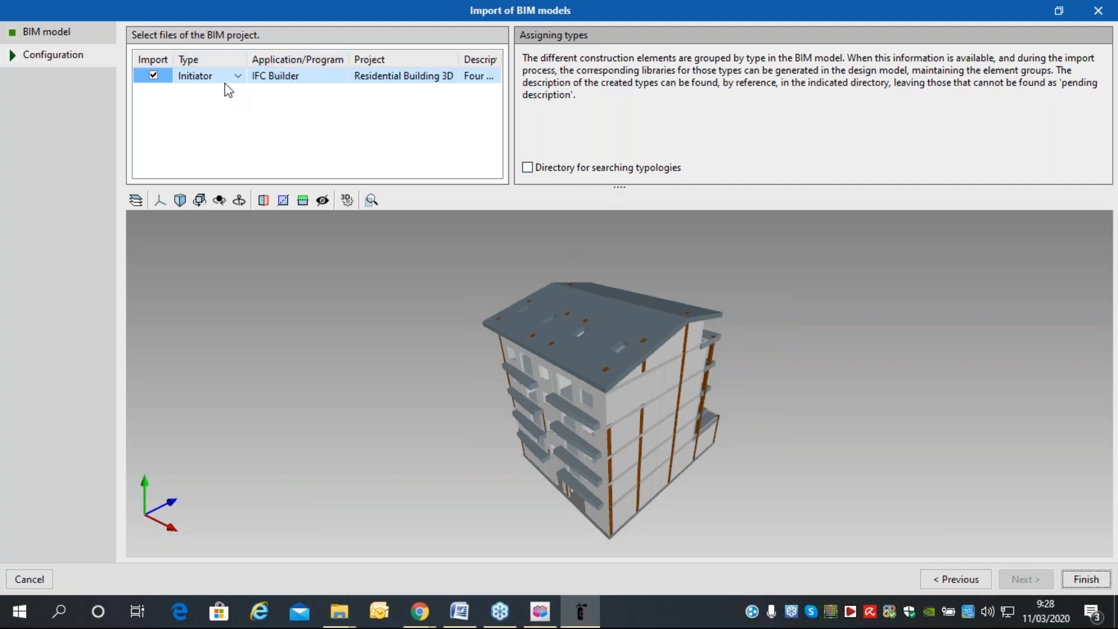
# Enable the directory for searching typologies and set it to the path of the bibliotecas folder copied from File Explorer.
pyautogui.click(598, 168)
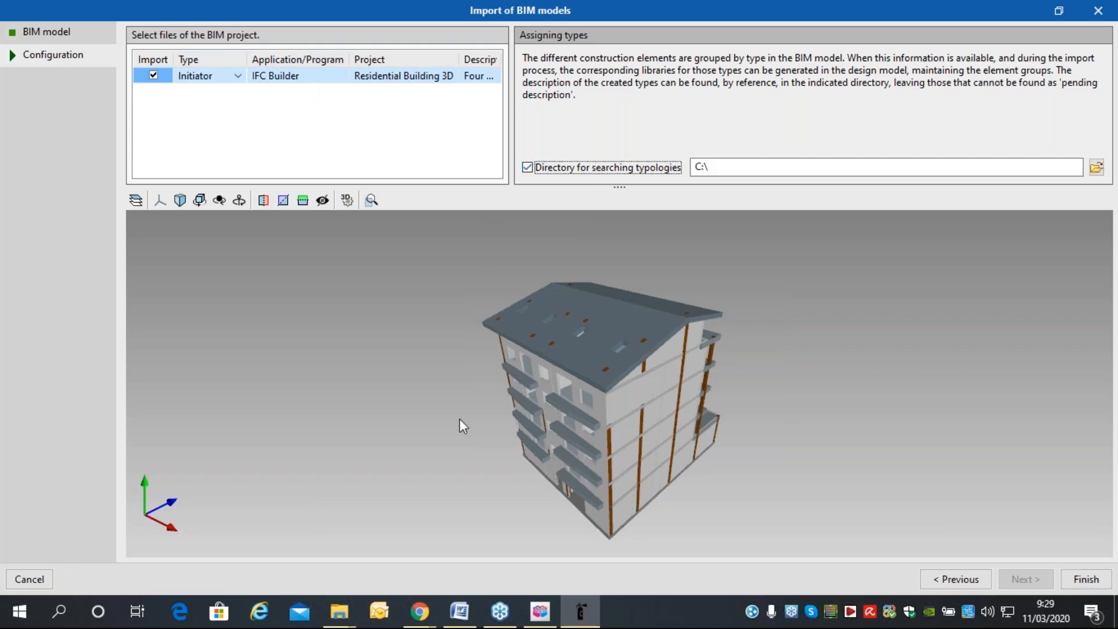
pyautogui.click(339, 612)
pyautogui.click(438, 539)
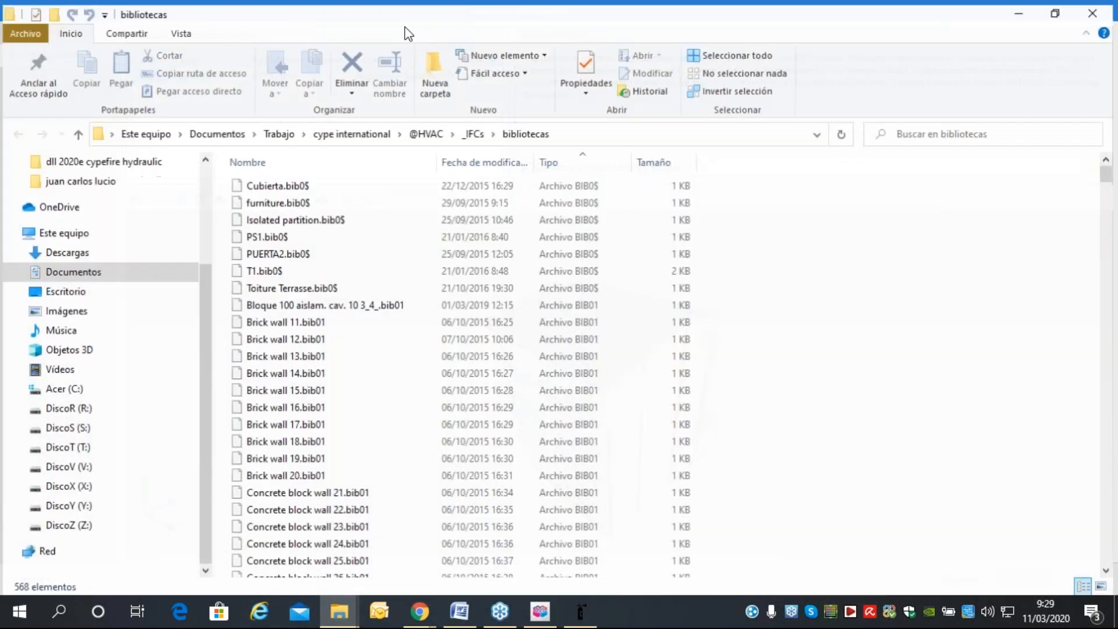
pyautogui.click(584, 130)
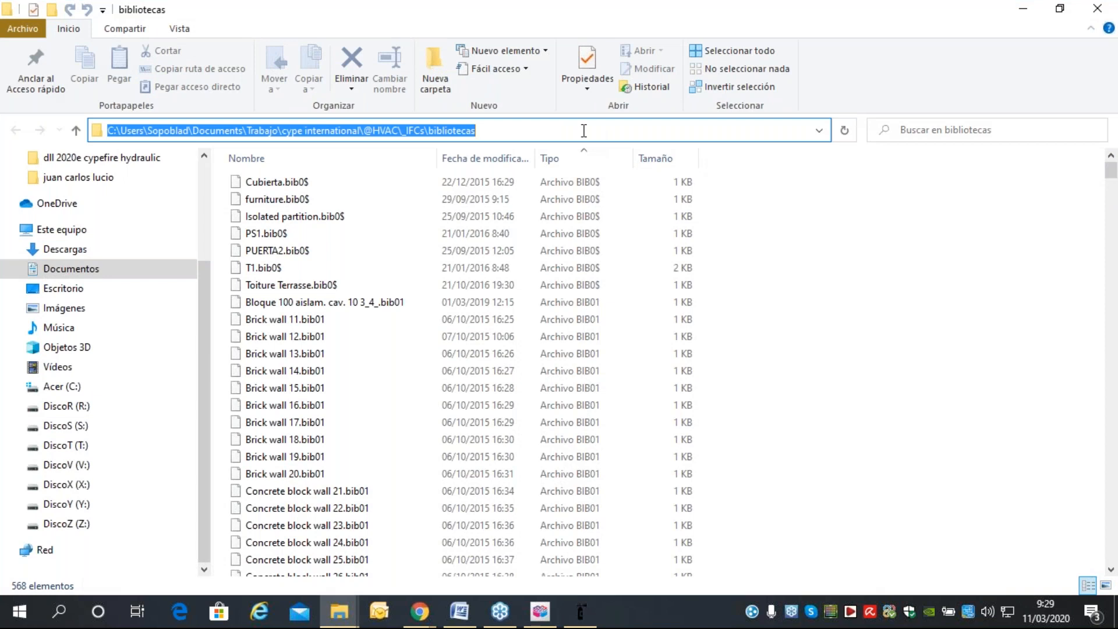
pyautogui.hotkey('ctrl', 'c')
pyautogui.hotkey('alt', 'Tab')
pyautogui.hotkey('ctrl', 'v')
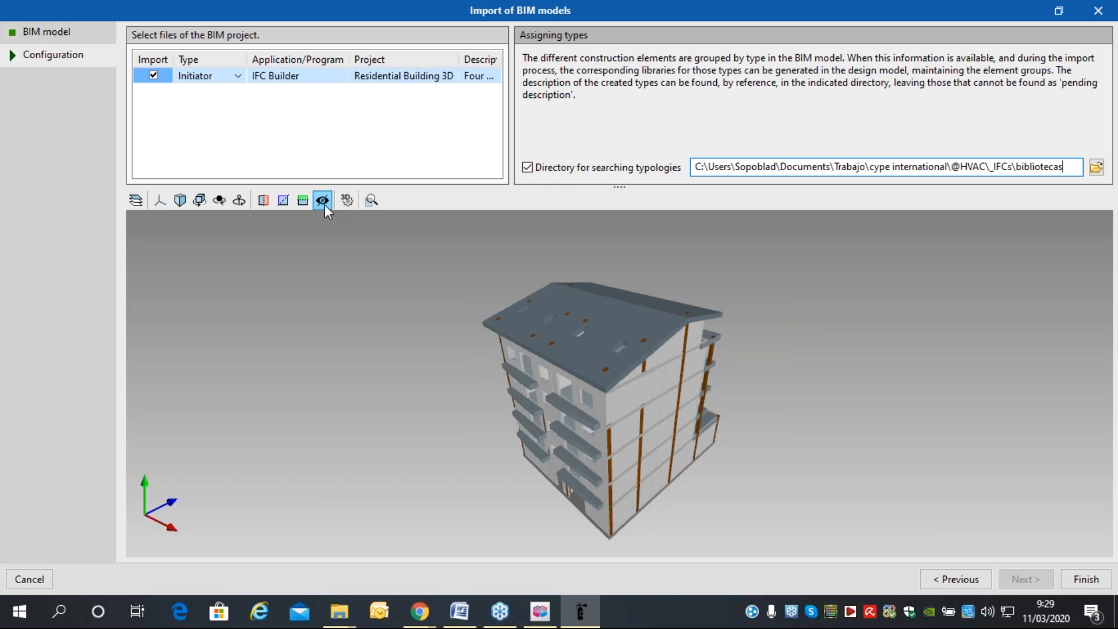
# Finish the BIM model import with all floors and all precinct types included, and accept the import results.
pyautogui.click(1087, 580)
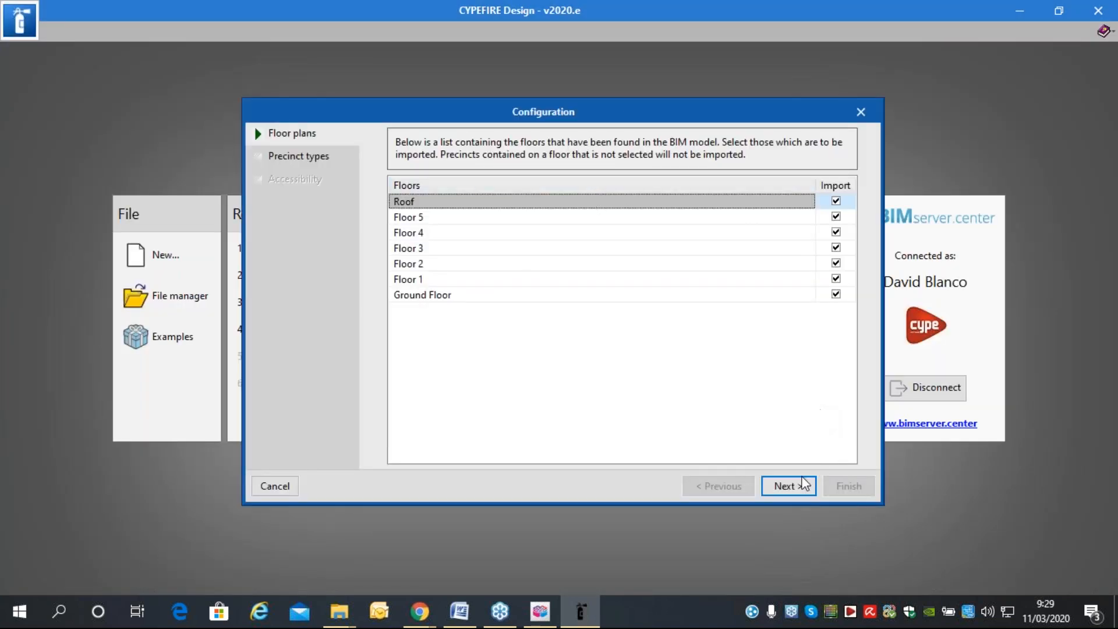
pyautogui.click(789, 486)
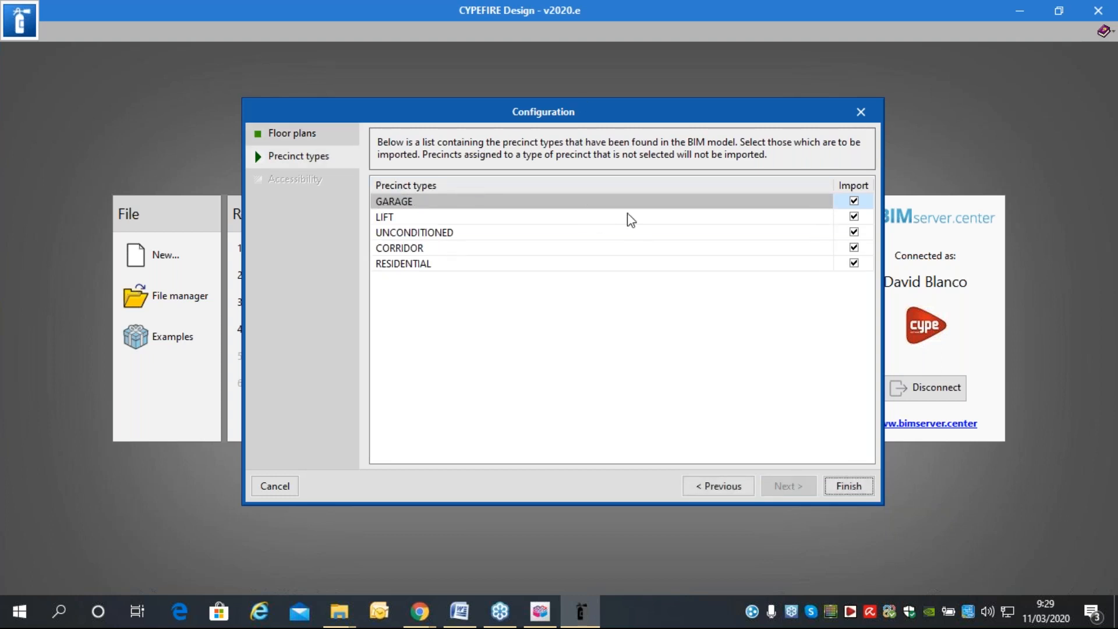
pyautogui.click(865, 486)
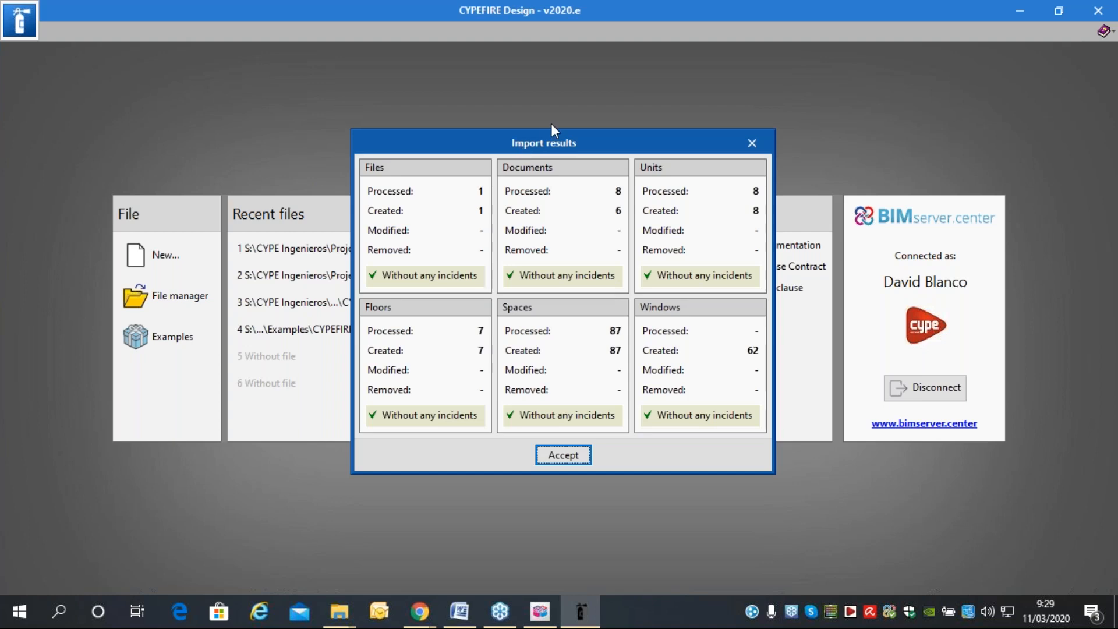
pyautogui.click(563, 456)
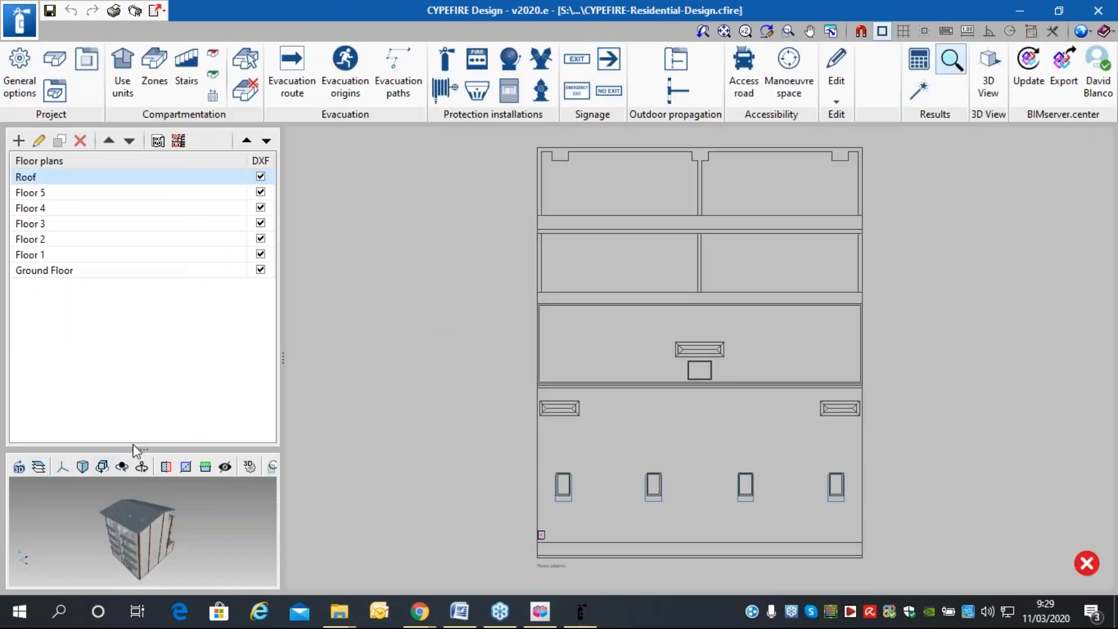
# Enlarge the 3D preview of the imported building and rotate the model to view another side.
pyautogui.moveTo(140, 449); pyautogui.dragTo(143, 299)
pyautogui.moveTo(139, 407); pyautogui.dragTo(170, 357)
pyautogui.moveTo(141, 307); pyautogui.dragTo(143, 374)
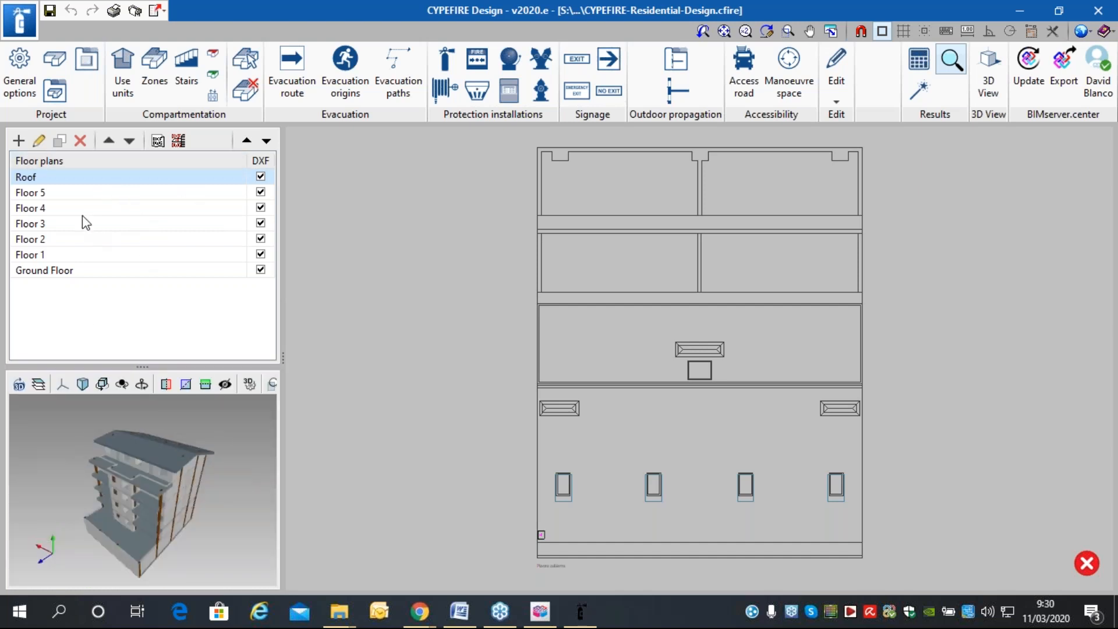
# Examine the imported plans of the upper floors and return to the Ground Floor plan.
pyautogui.click(80, 195)
pyautogui.click(79, 224)
pyautogui.click(79, 238)
pyautogui.click(83, 269)
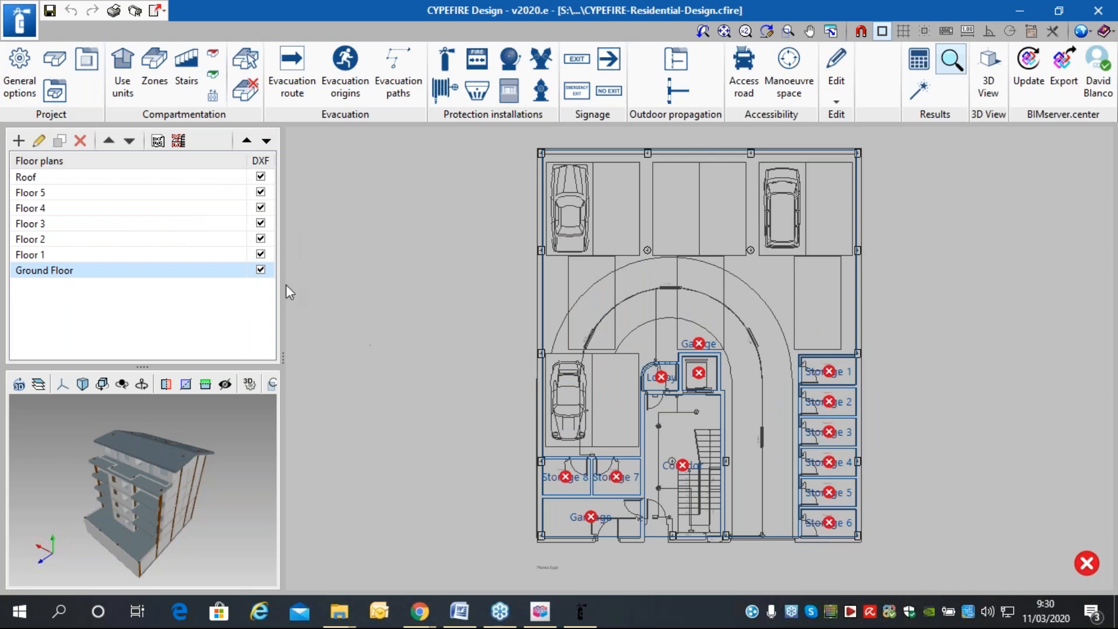
pyautogui.click(103, 255)
pyautogui.click(100, 239)
pyautogui.click(103, 272)
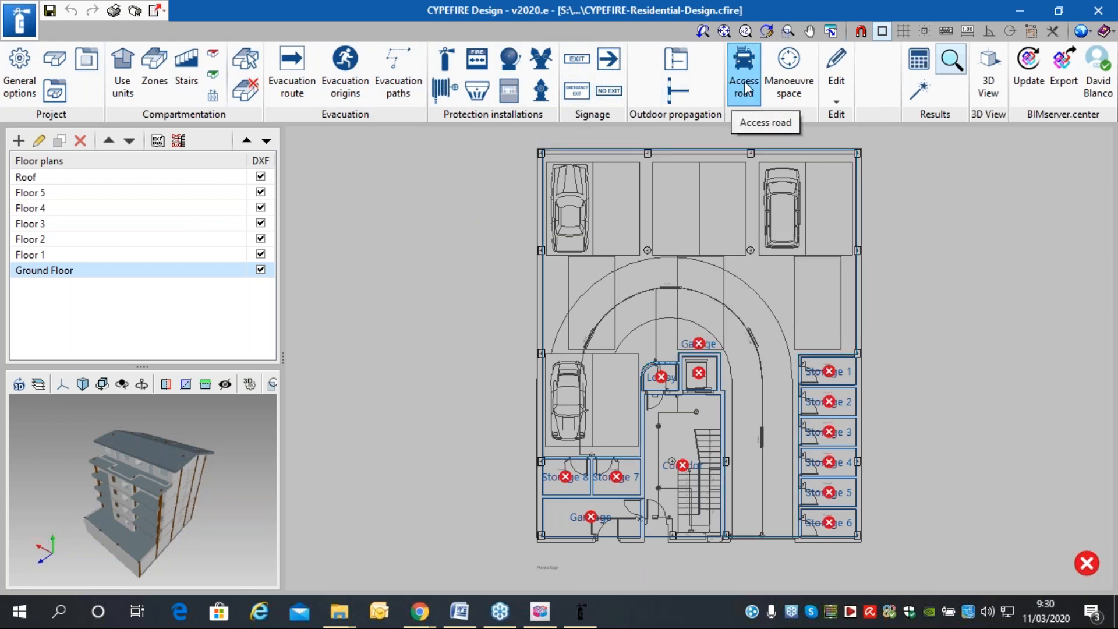
# Open the general options and examine the building configuration settings without changing them.
pyautogui.click(21, 69)
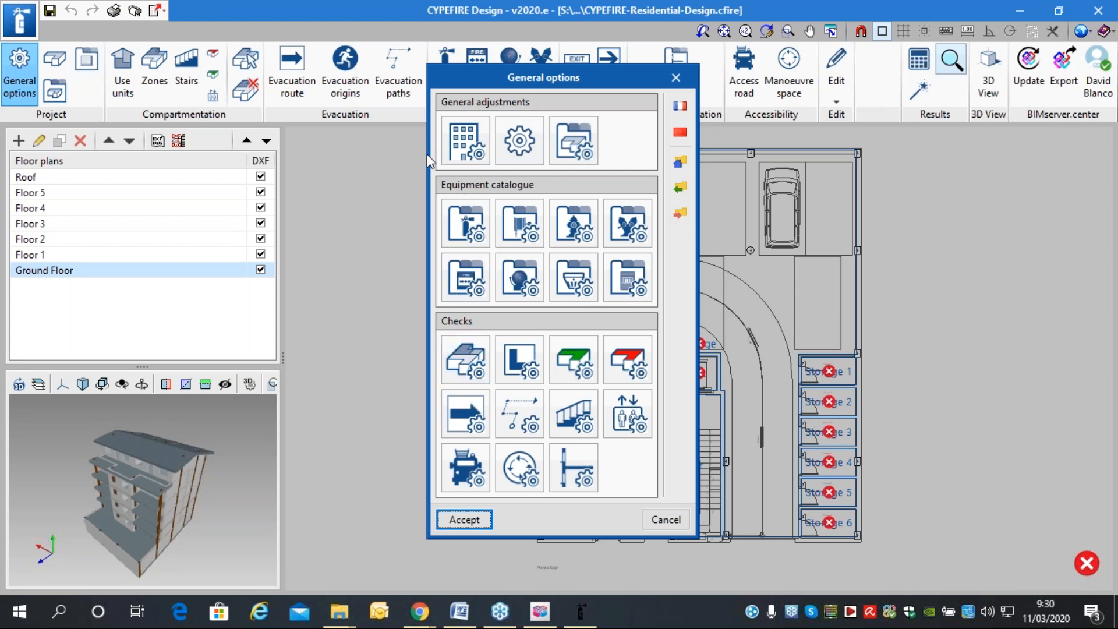
pyautogui.click(476, 144)
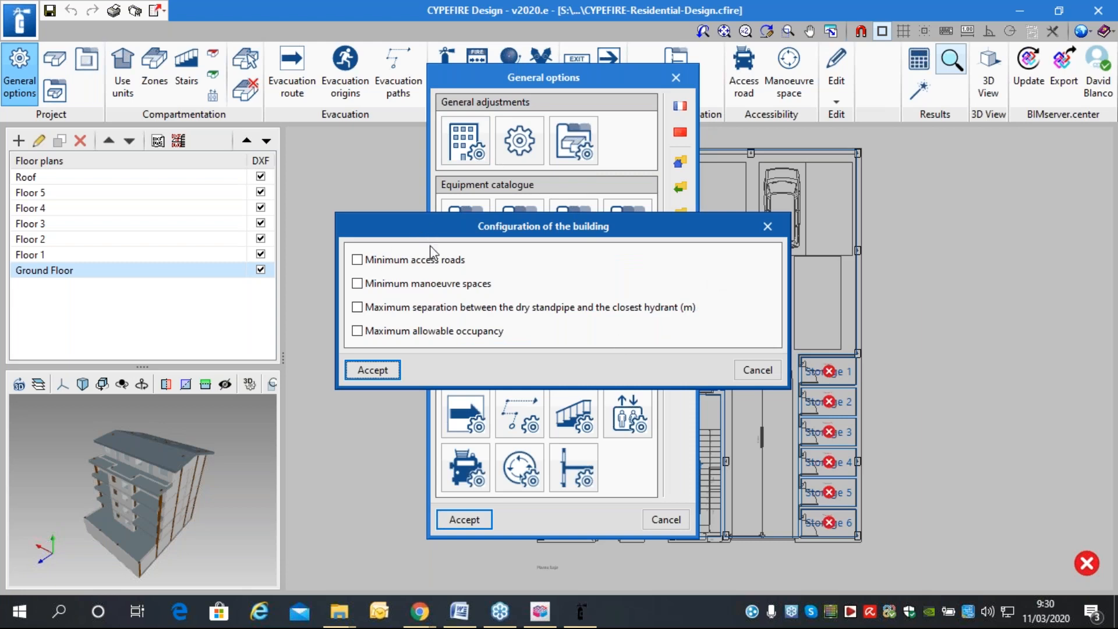
pyautogui.click(765, 373)
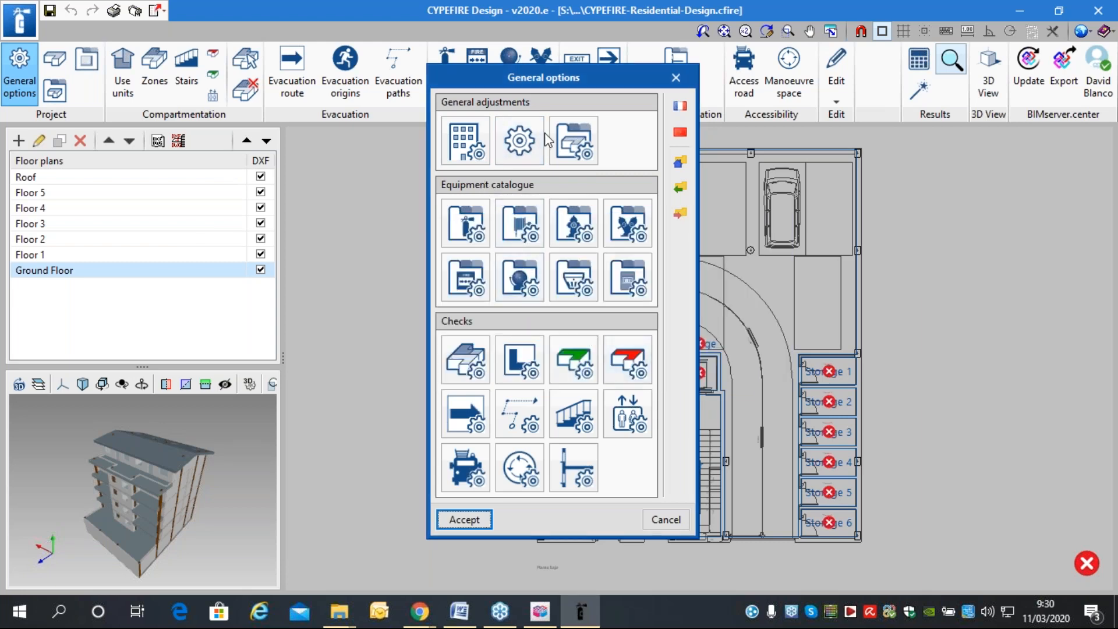
# Try excluding Firefighter intervention from the design options in the general adjustments, and discard the change.
pyautogui.click(536, 138)
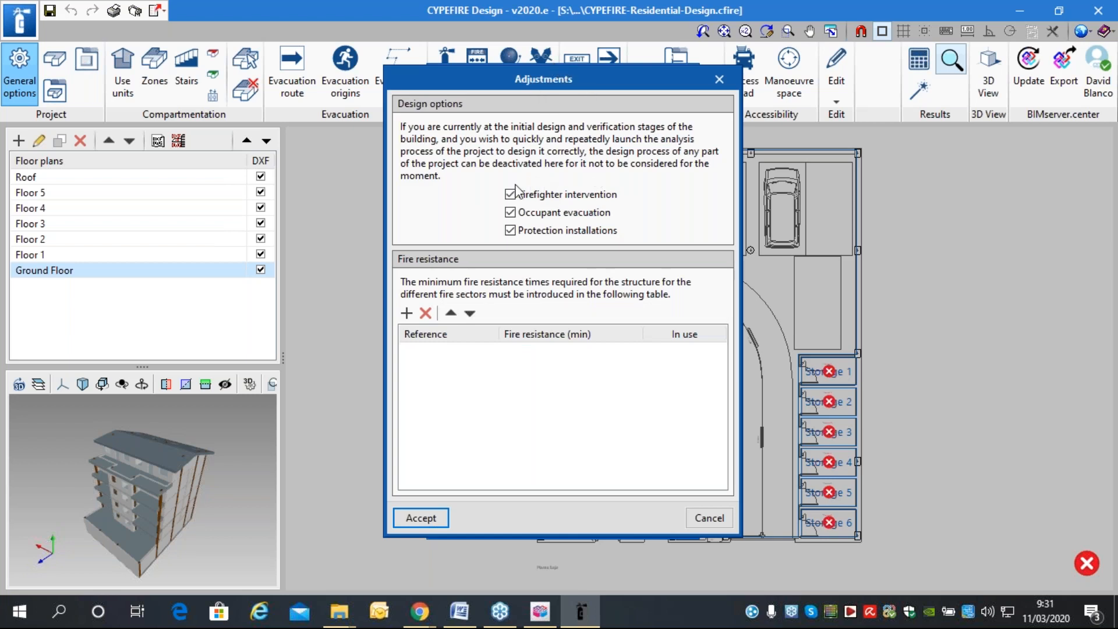
pyautogui.click(548, 198)
pyautogui.click(542, 198)
pyautogui.click(541, 198)
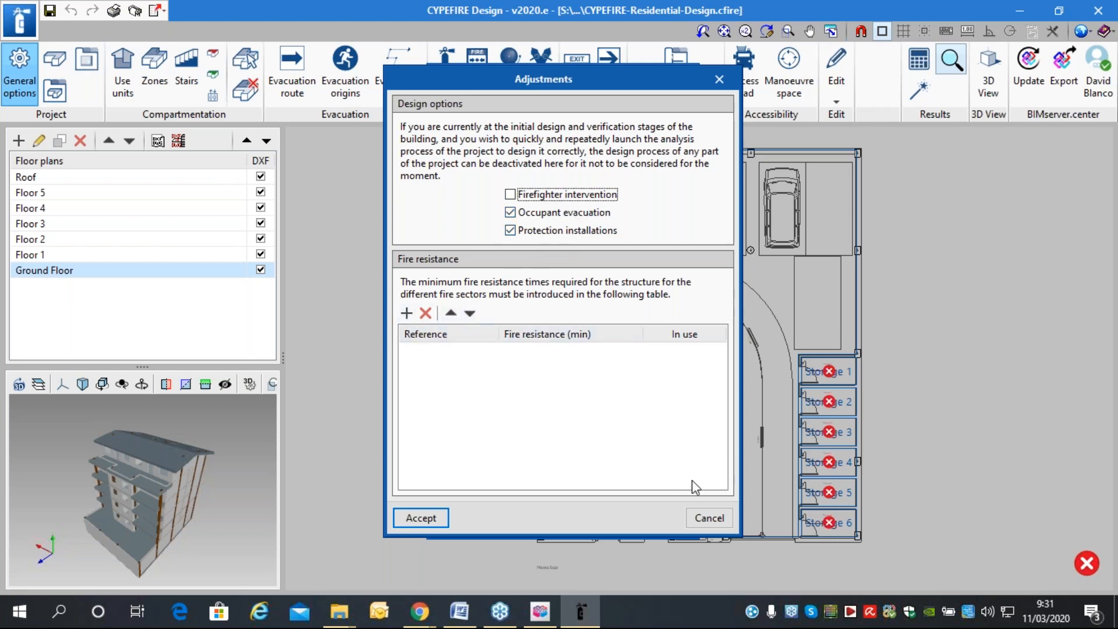
pyautogui.click(703, 523)
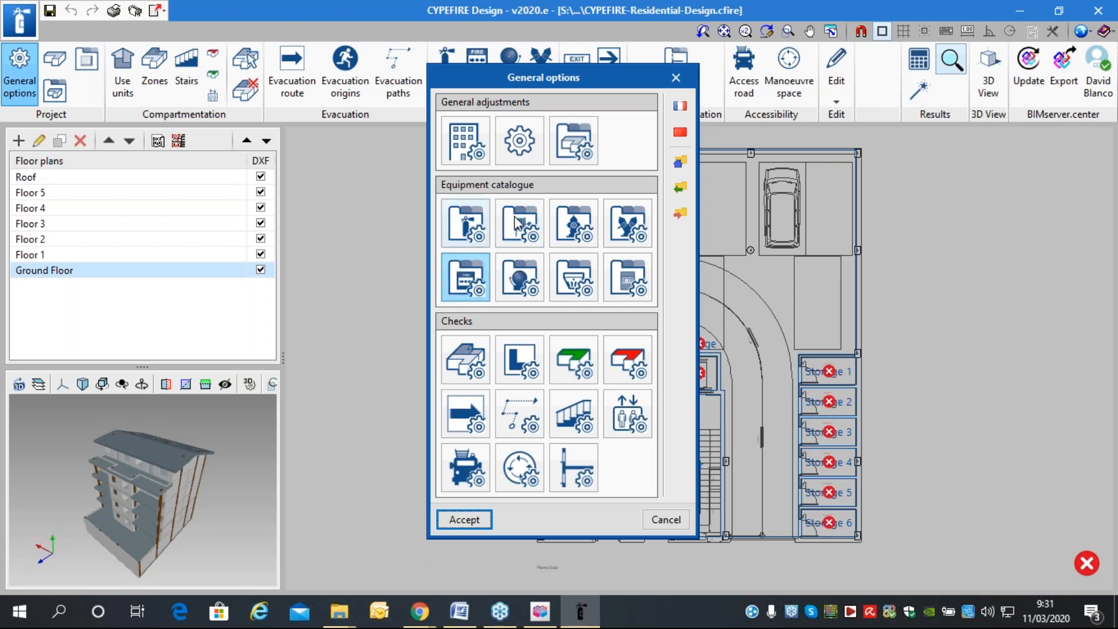
# Try adding a zone check with the Indoor compartmentation requirement, view its limit conditions, and discard the zone.
pyautogui.click(463, 354)
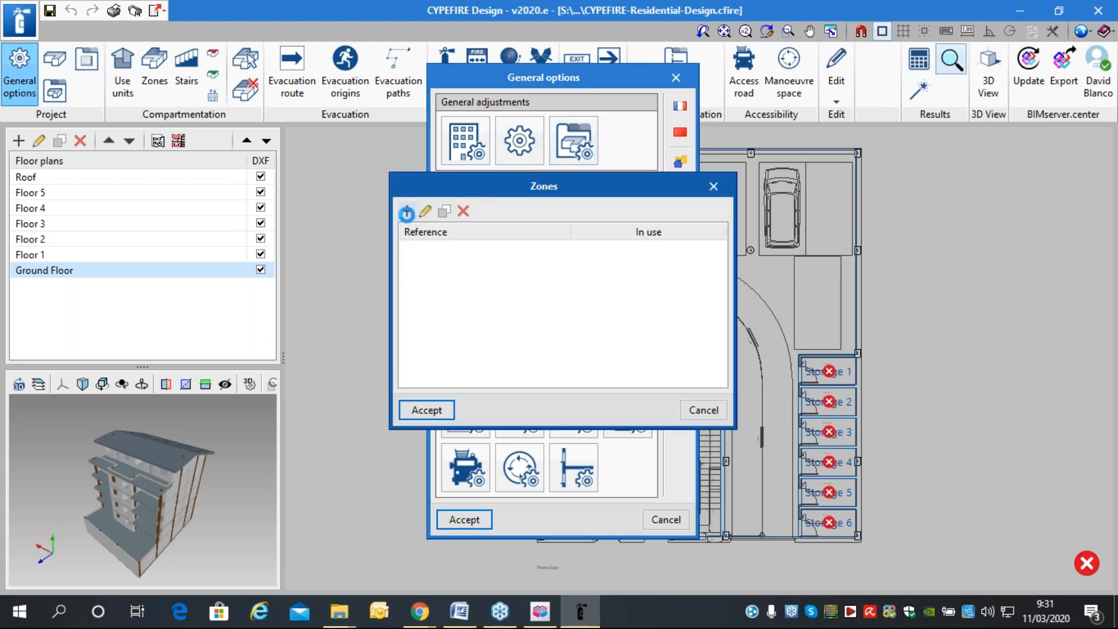
pyautogui.click(407, 211)
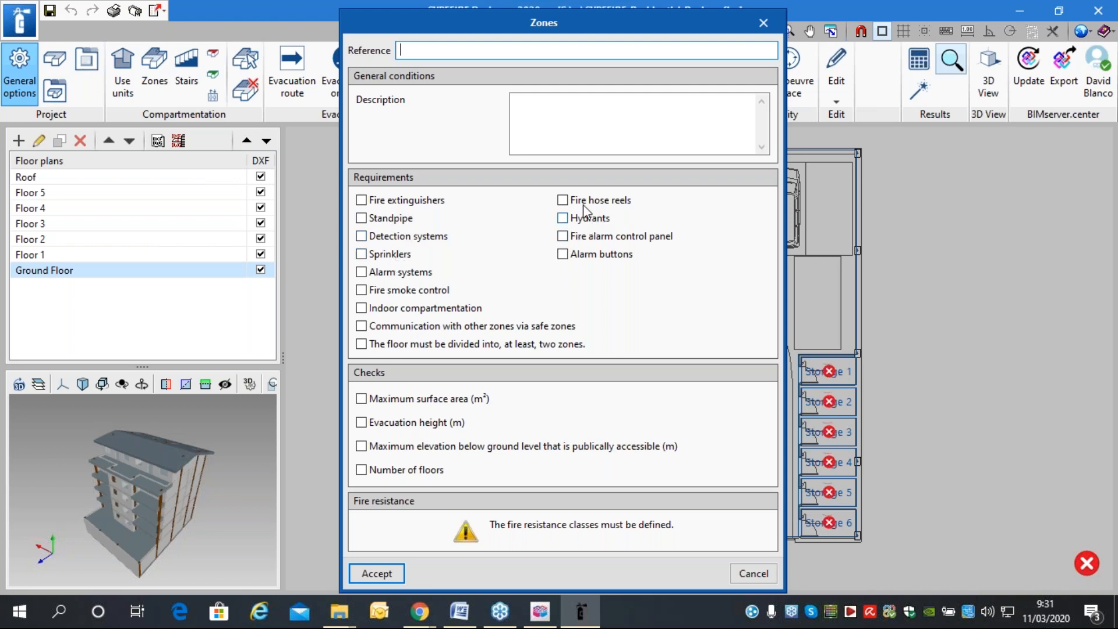
pyautogui.click(431, 312)
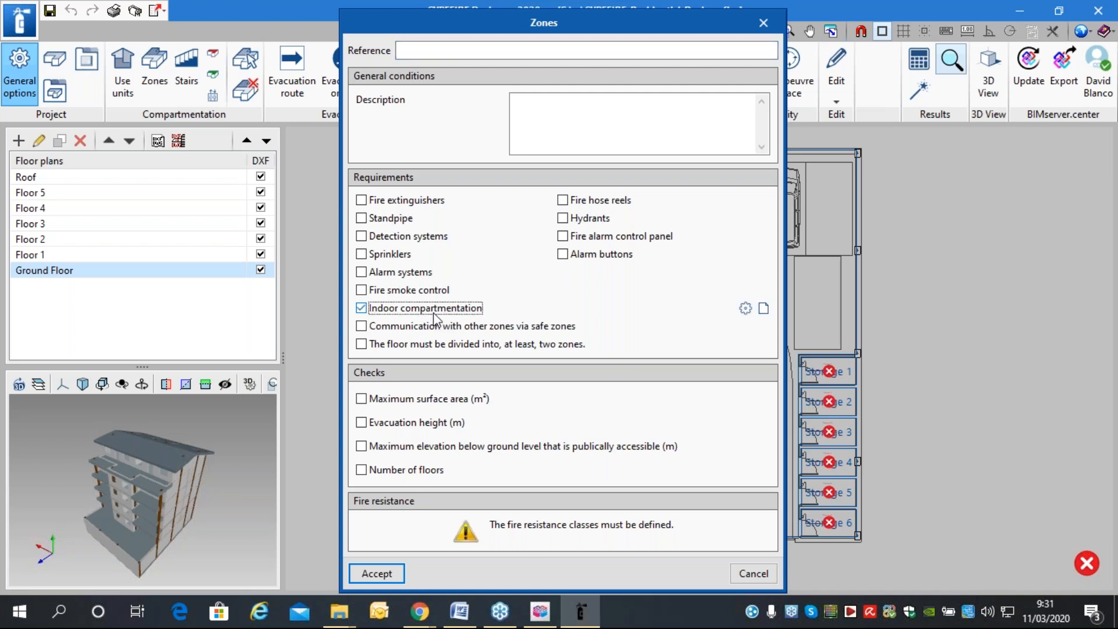
pyautogui.click(746, 308)
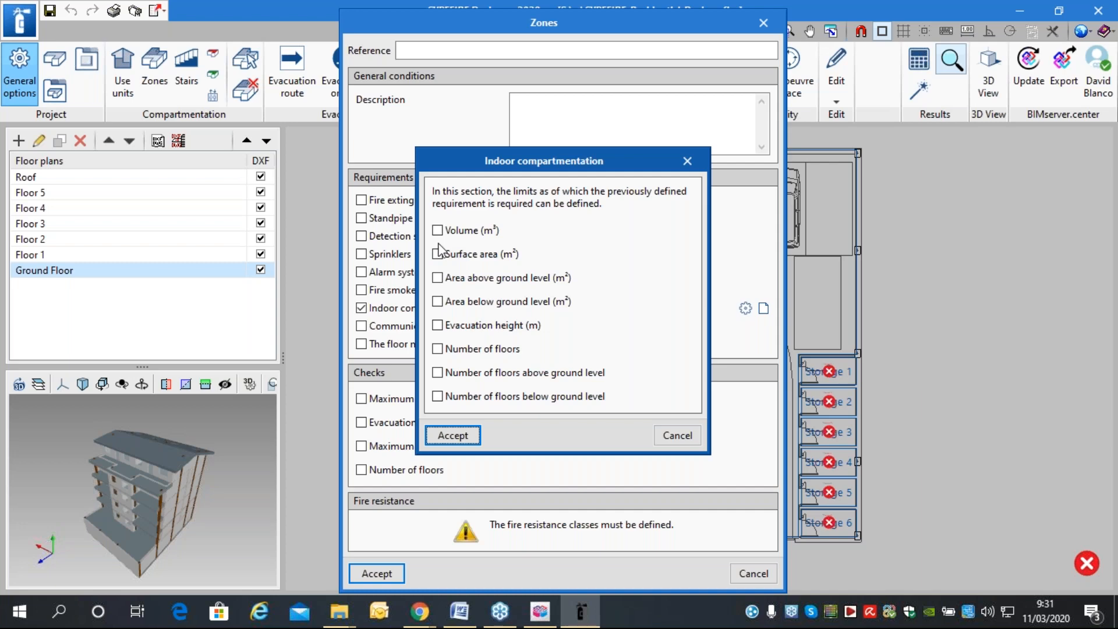
pyautogui.click(670, 438)
pyautogui.click(446, 309)
pyautogui.click(755, 575)
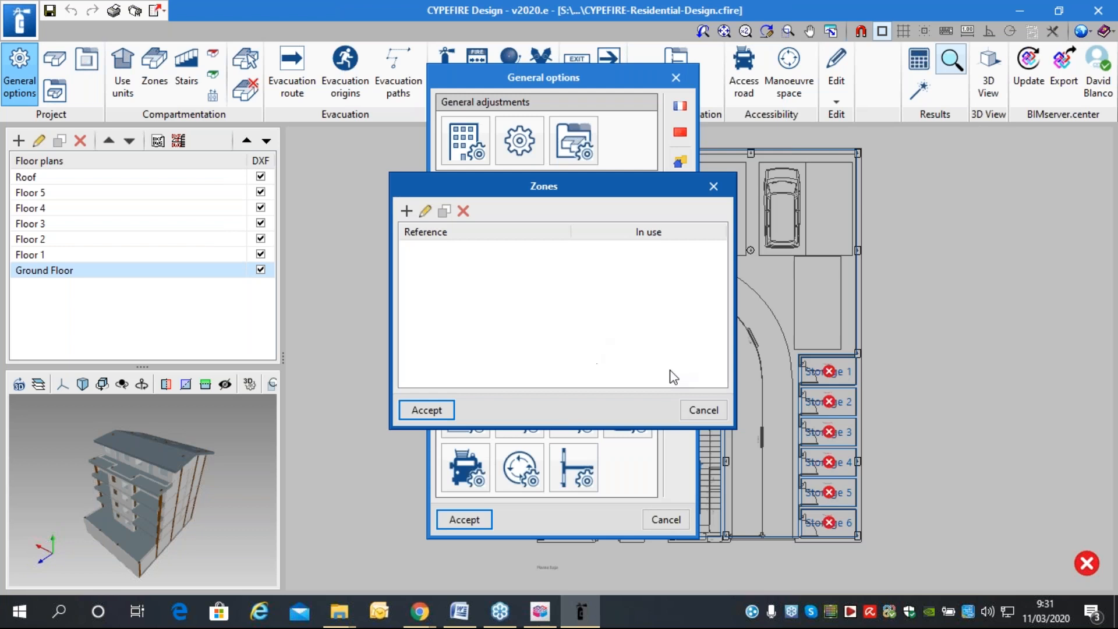
pyautogui.click(704, 410)
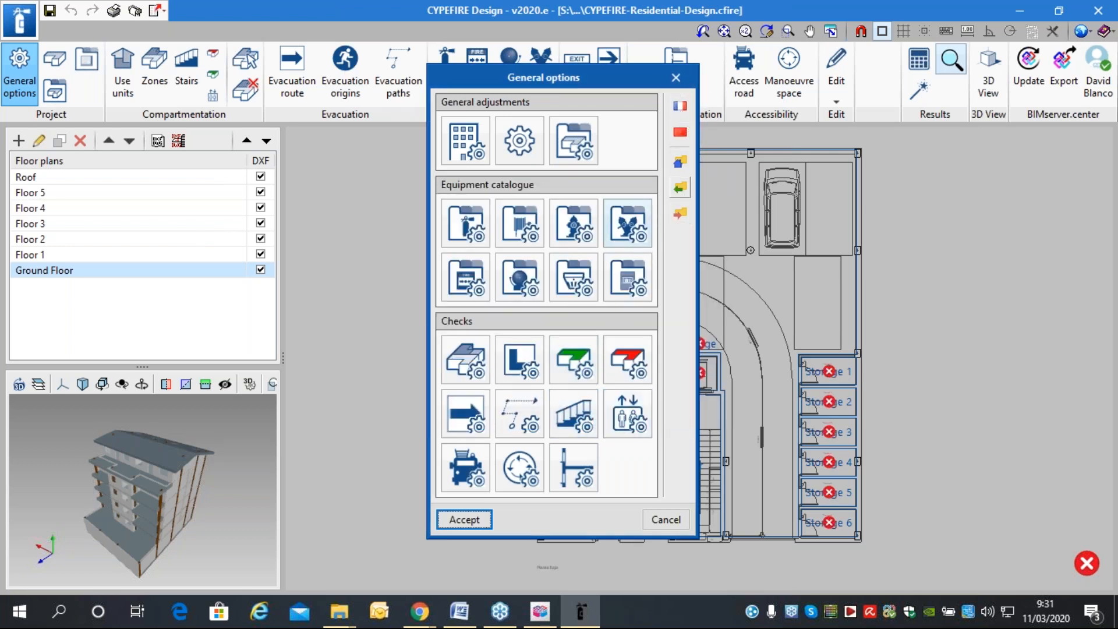
# Import the ResidentialBuilding options library into the general options, without marking its data as initial values for new jobs.
pyautogui.click(680, 189)
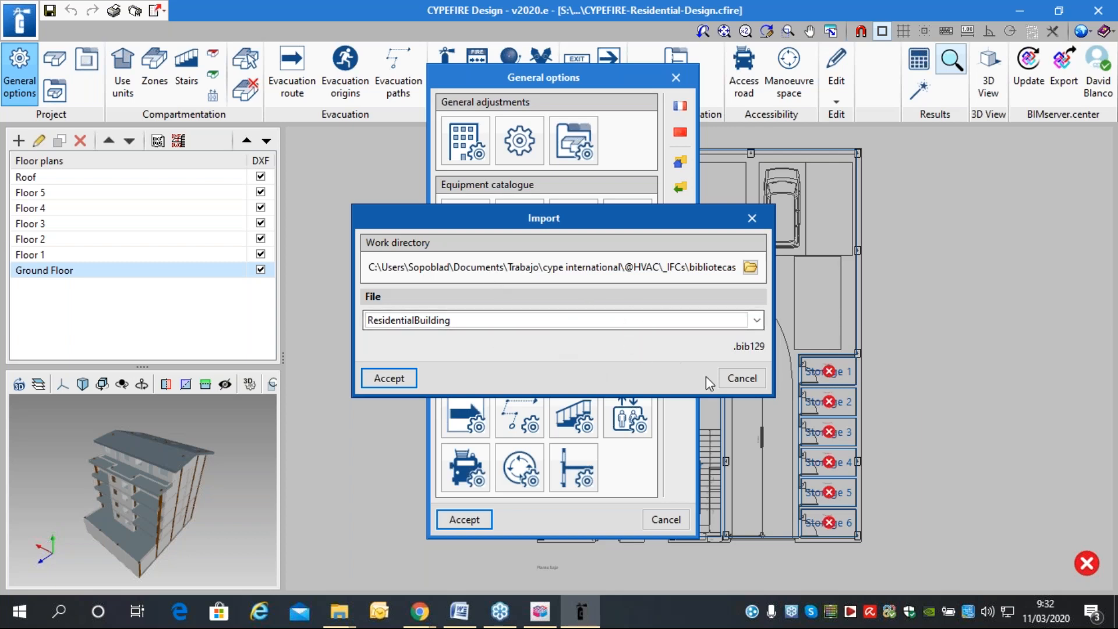
pyautogui.click(740, 378)
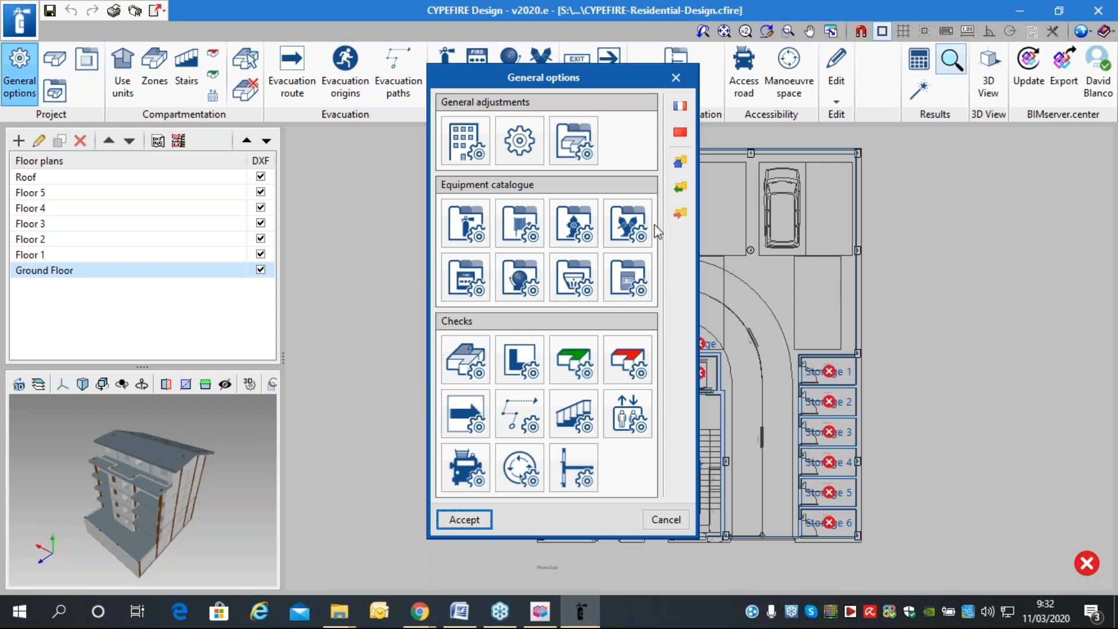
pyautogui.click(681, 187)
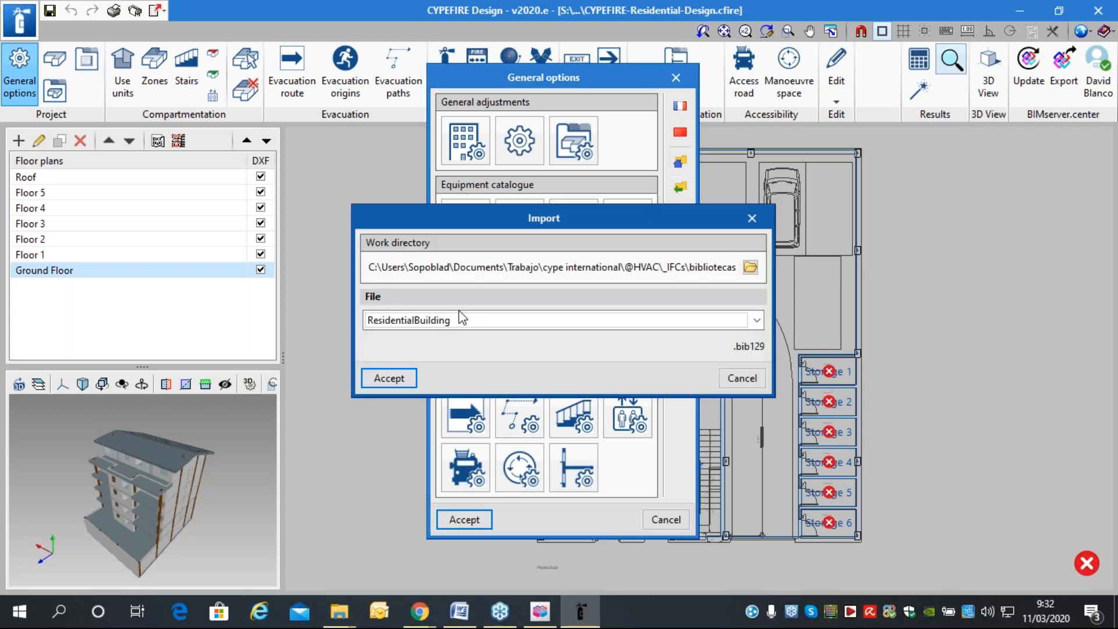
pyautogui.click(387, 376)
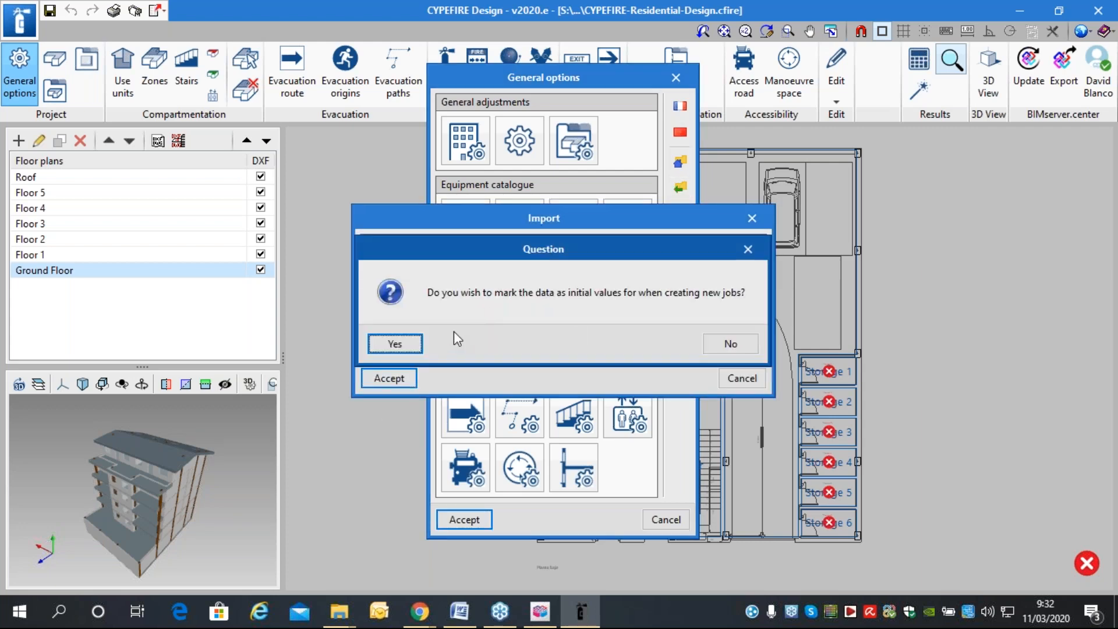
pyautogui.click(722, 343)
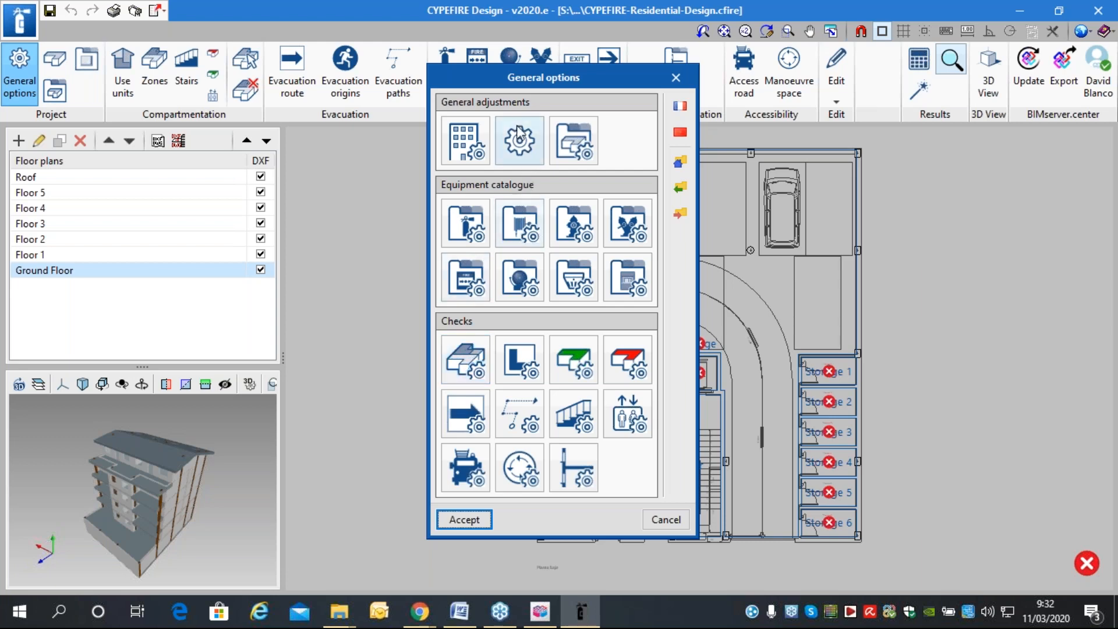
# Review the imported fire resistance, zone, stair, safe zone and space occupancy settings, and accept the general options.
pyautogui.click(519, 141)
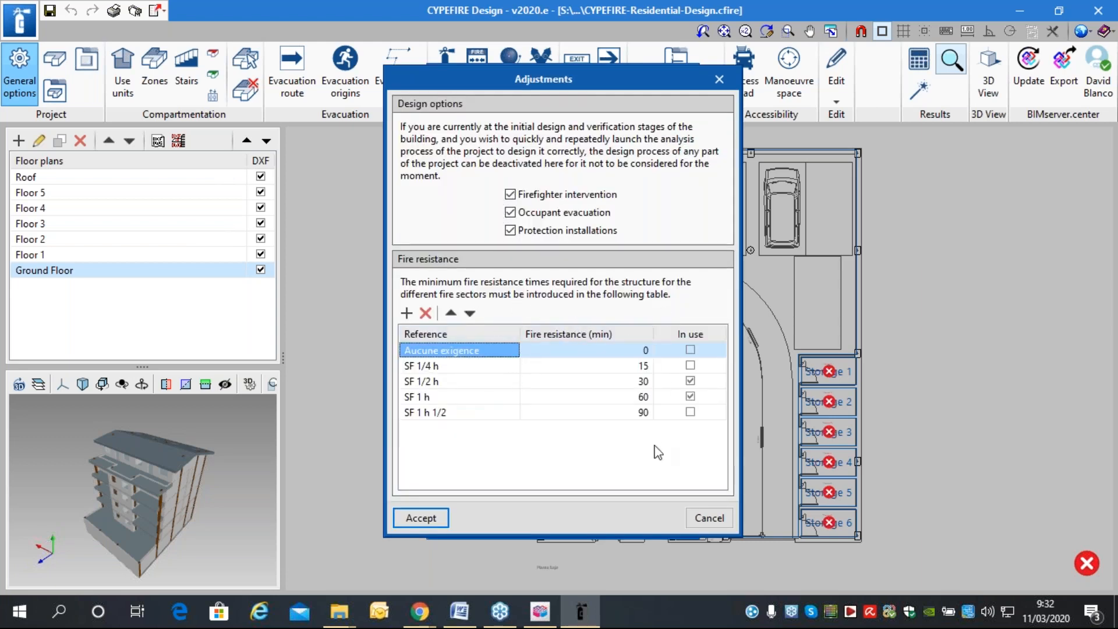
pyautogui.click(709, 518)
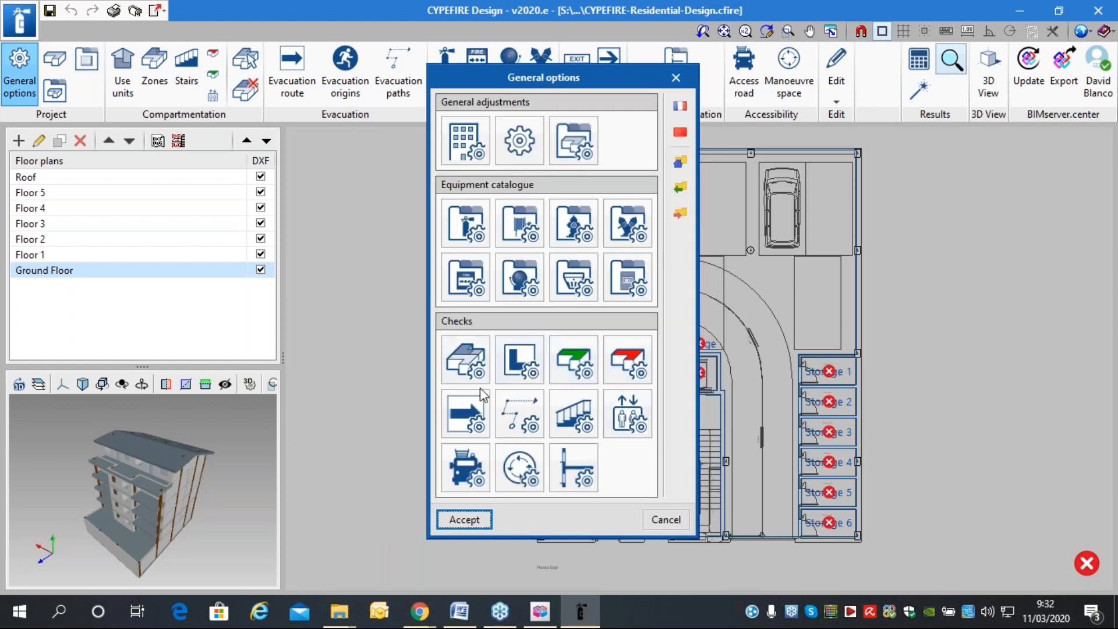
pyautogui.click(464, 366)
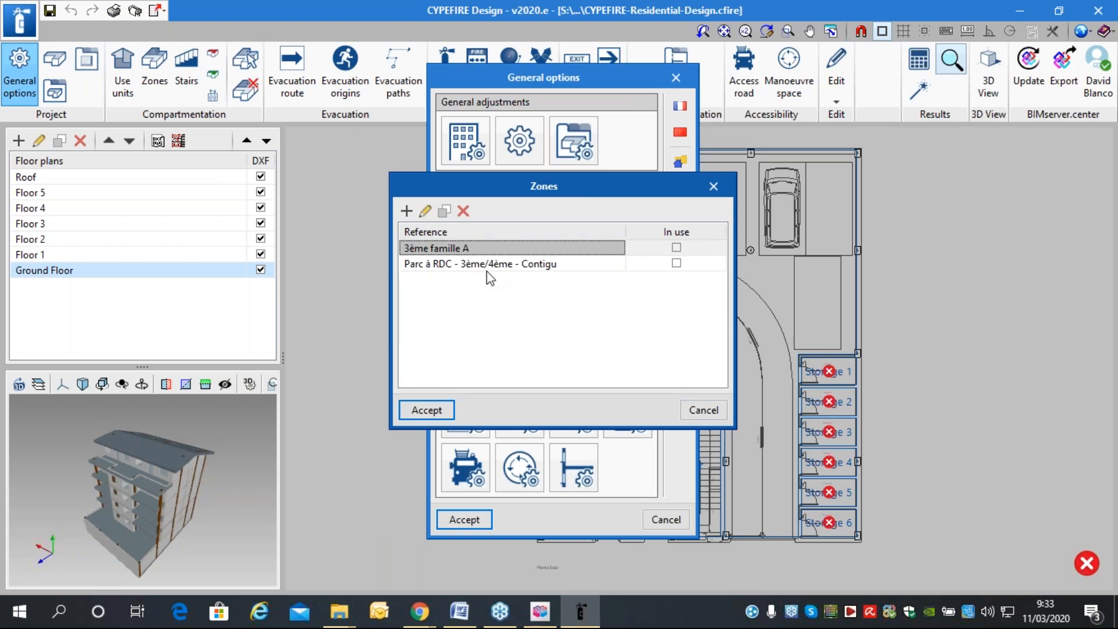
pyautogui.click(685, 409)
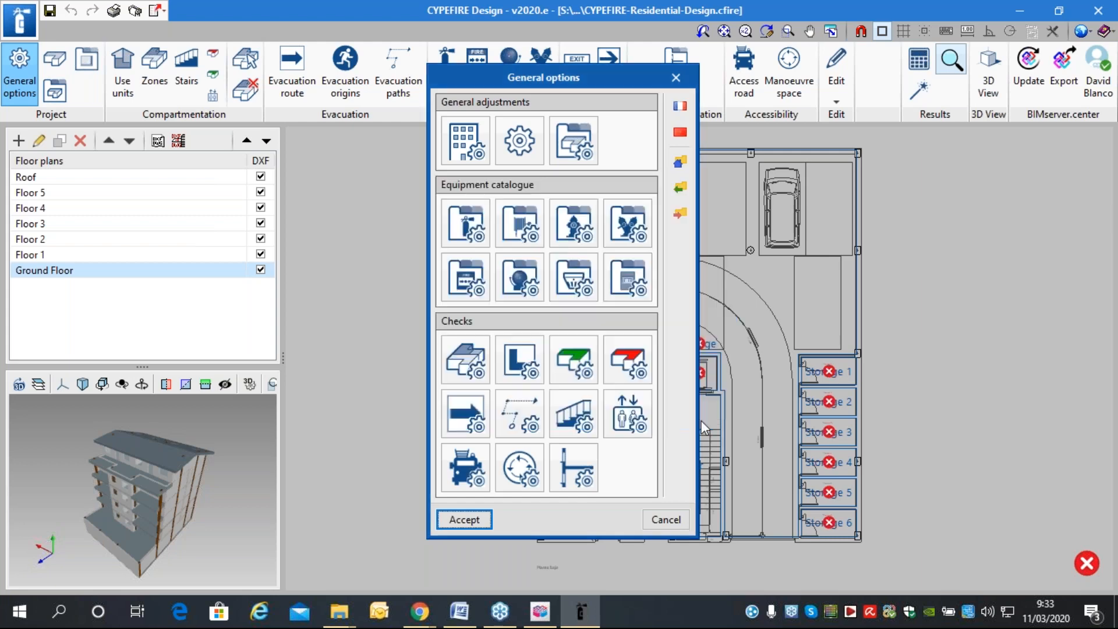
pyautogui.click(553, 410)
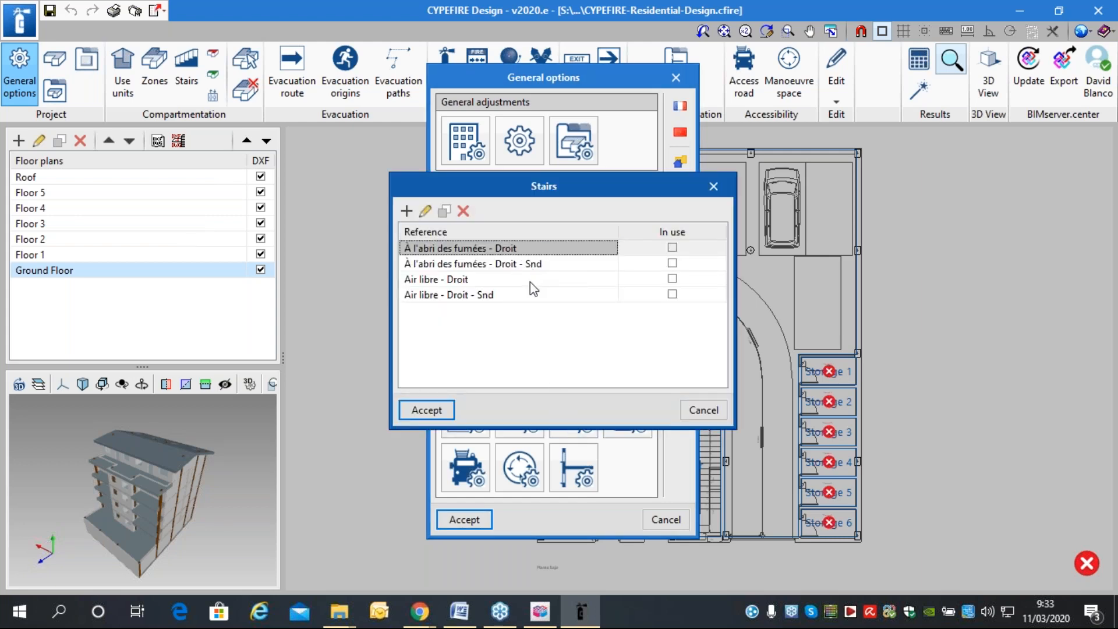
pyautogui.click(703, 410)
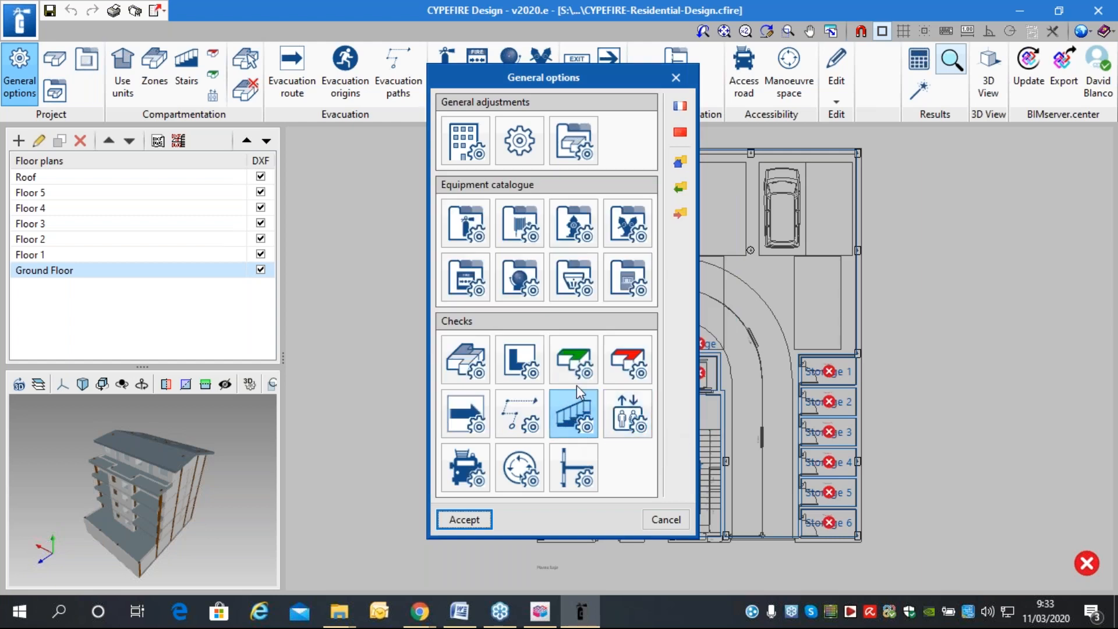
pyautogui.click(574, 364)
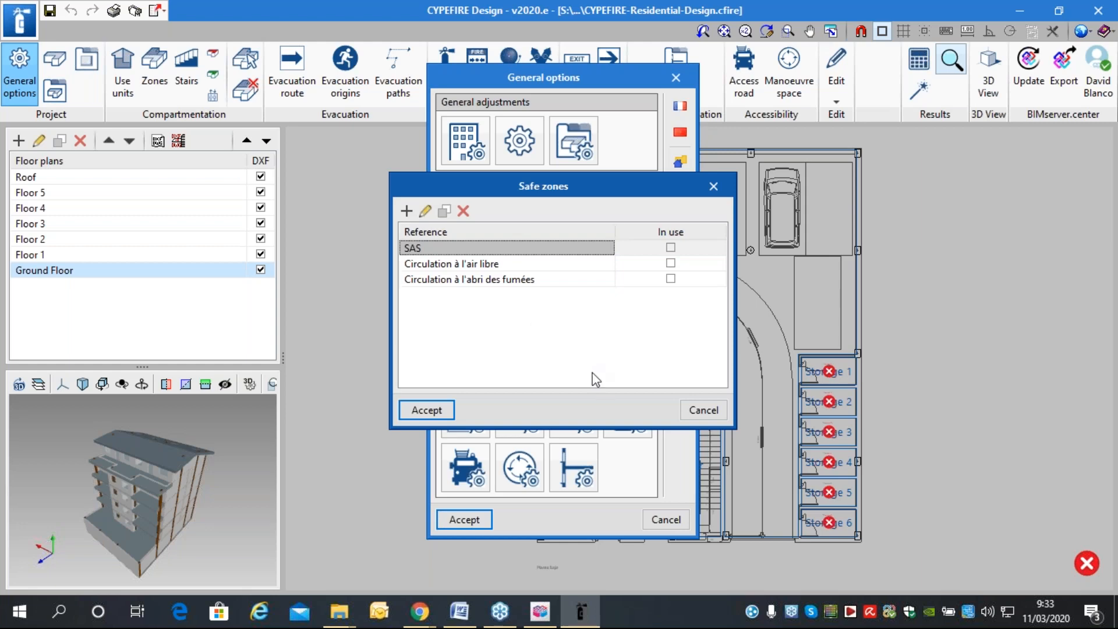
pyautogui.click(702, 409)
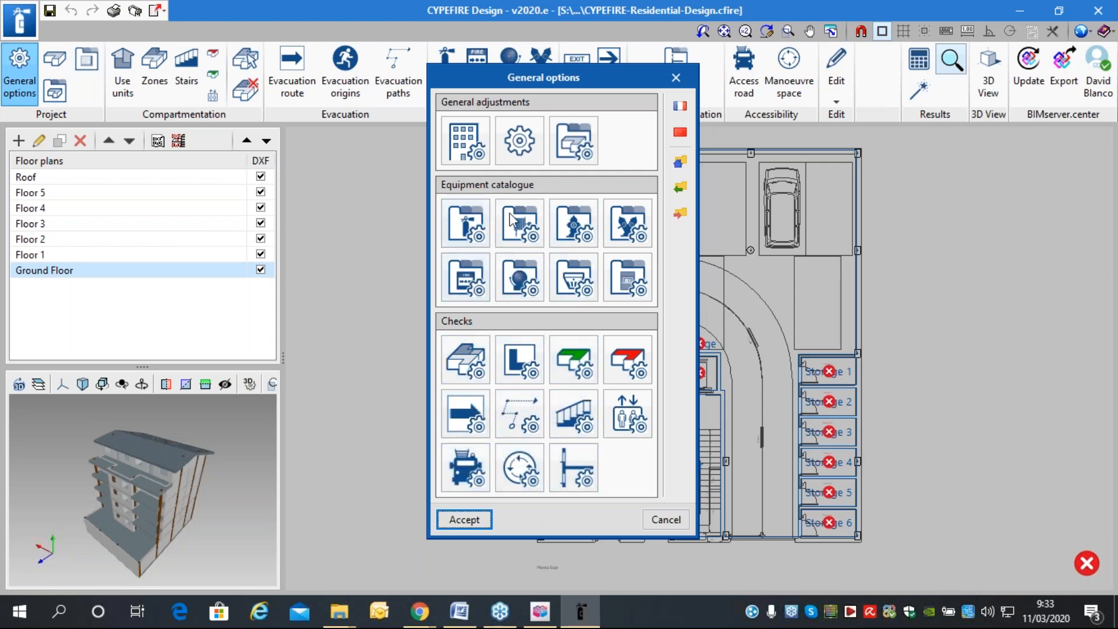
pyautogui.click(573, 144)
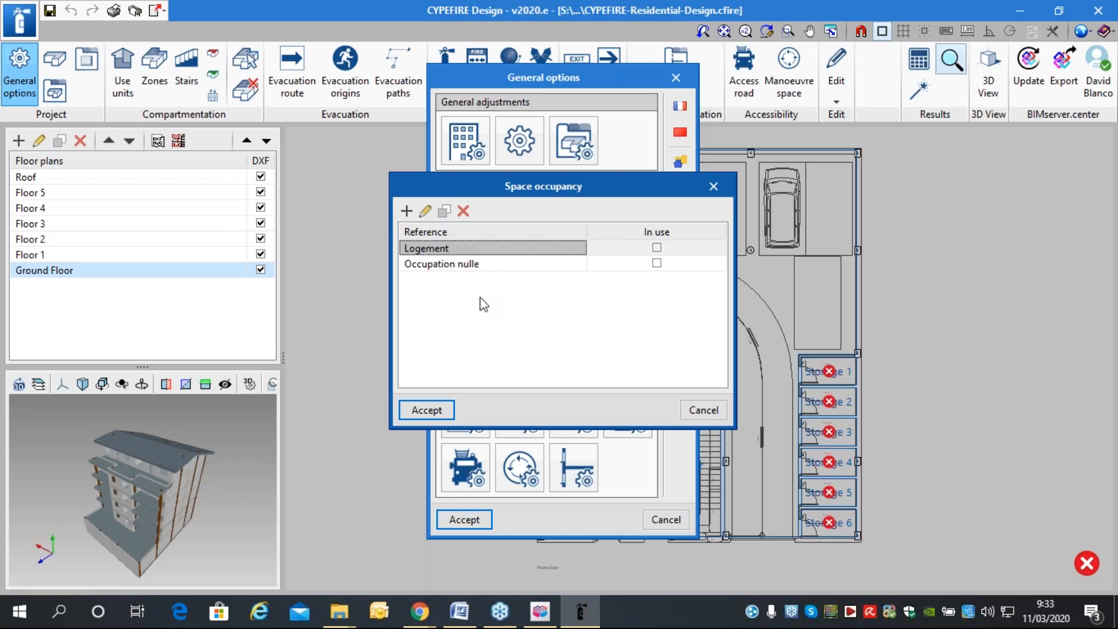
pyautogui.click(701, 410)
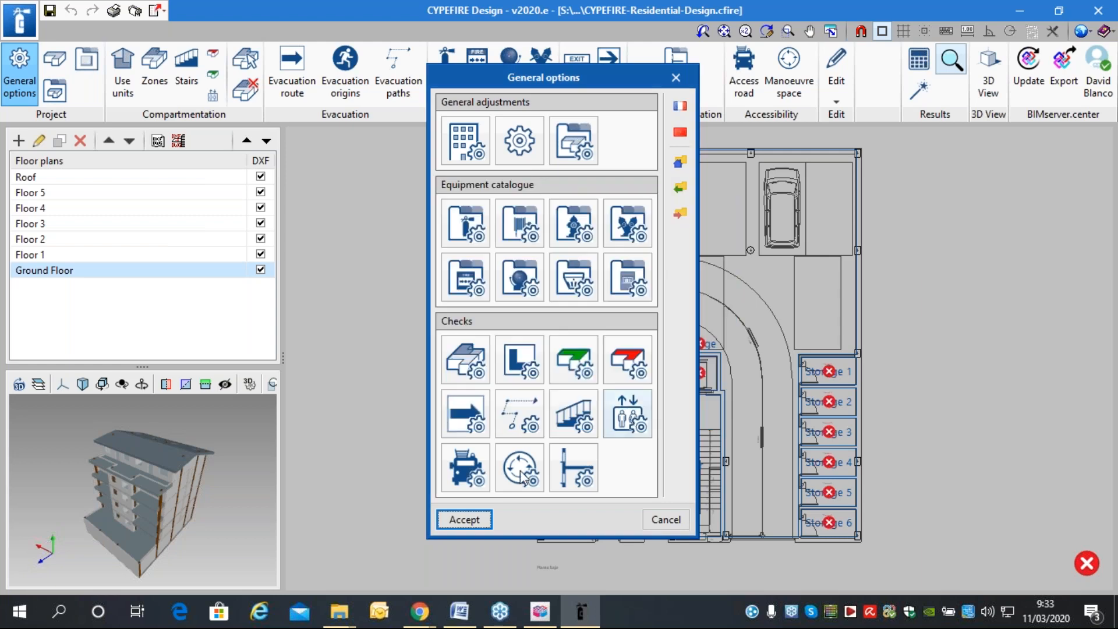
pyautogui.click(464, 520)
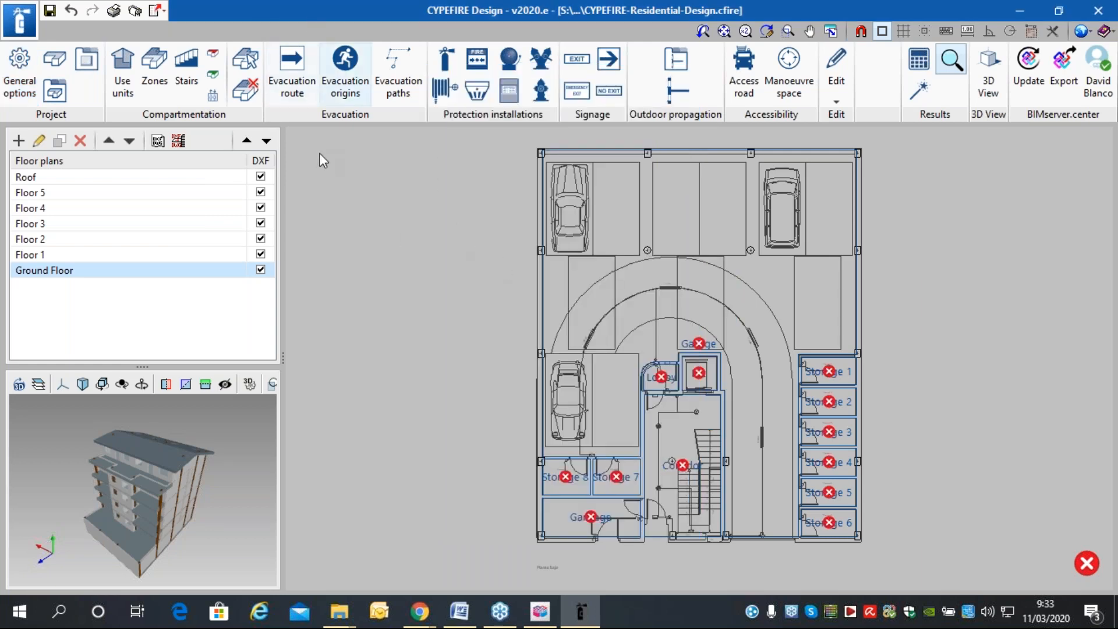
# Hide the DXF backgrounds of the Ground Floor and Floors 1 to 5.
pyautogui.click(260, 254)
pyautogui.click(260, 271)
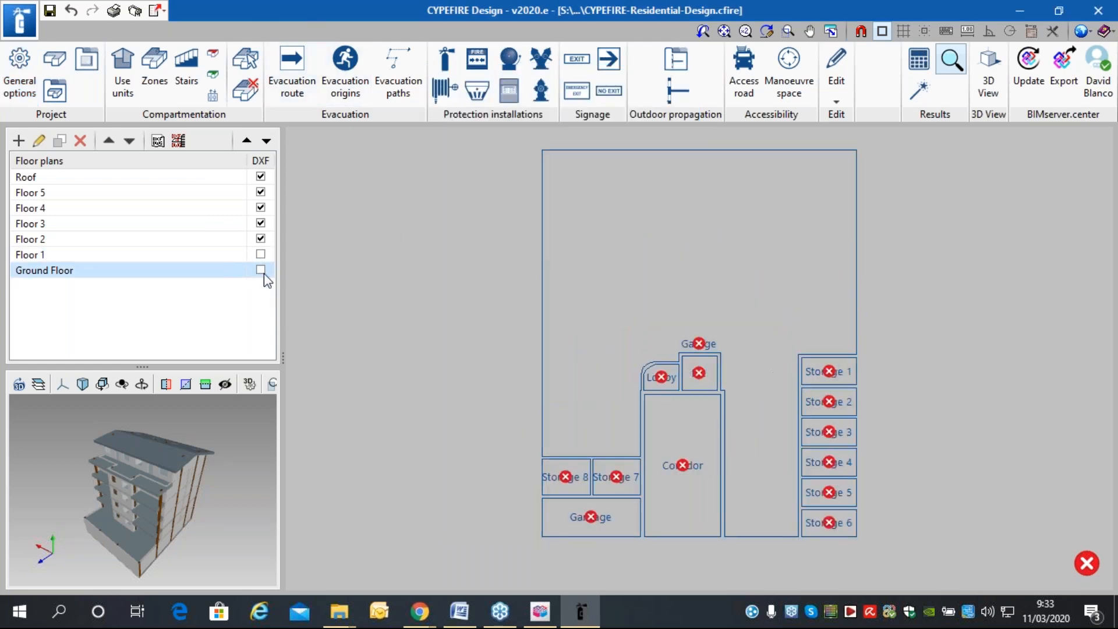
pyautogui.click(262, 239)
pyautogui.click(264, 223)
pyautogui.click(263, 208)
pyautogui.click(263, 192)
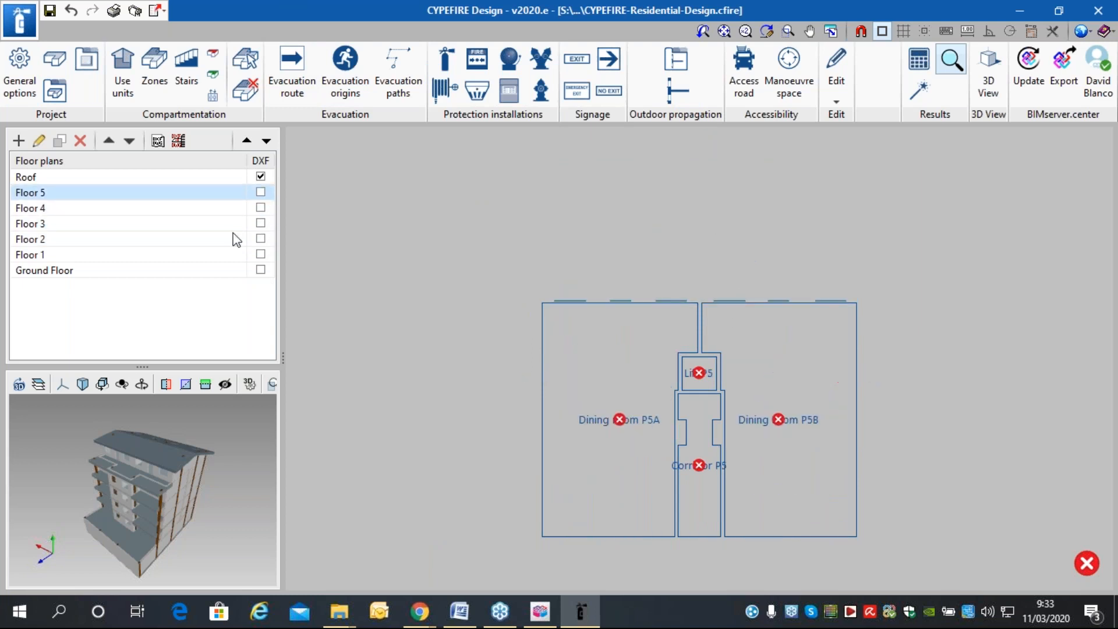
# Return to the Ground Floor plan and inspect the space data of the Lift, Garage and Storage 1.
pyautogui.click(157, 271)
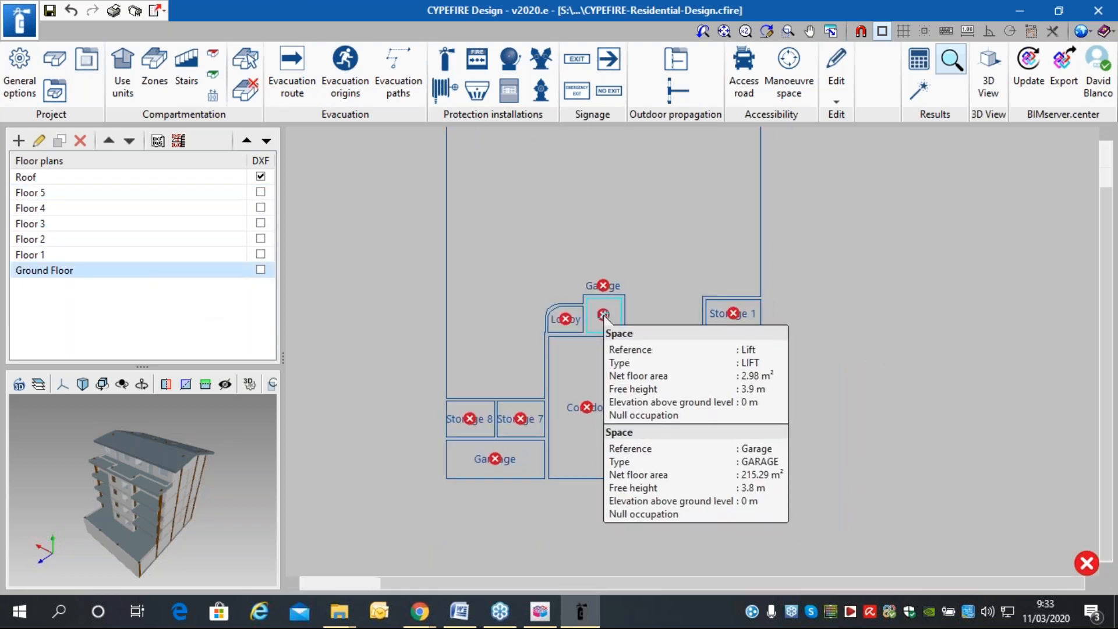
pyautogui.moveTo(605, 285)
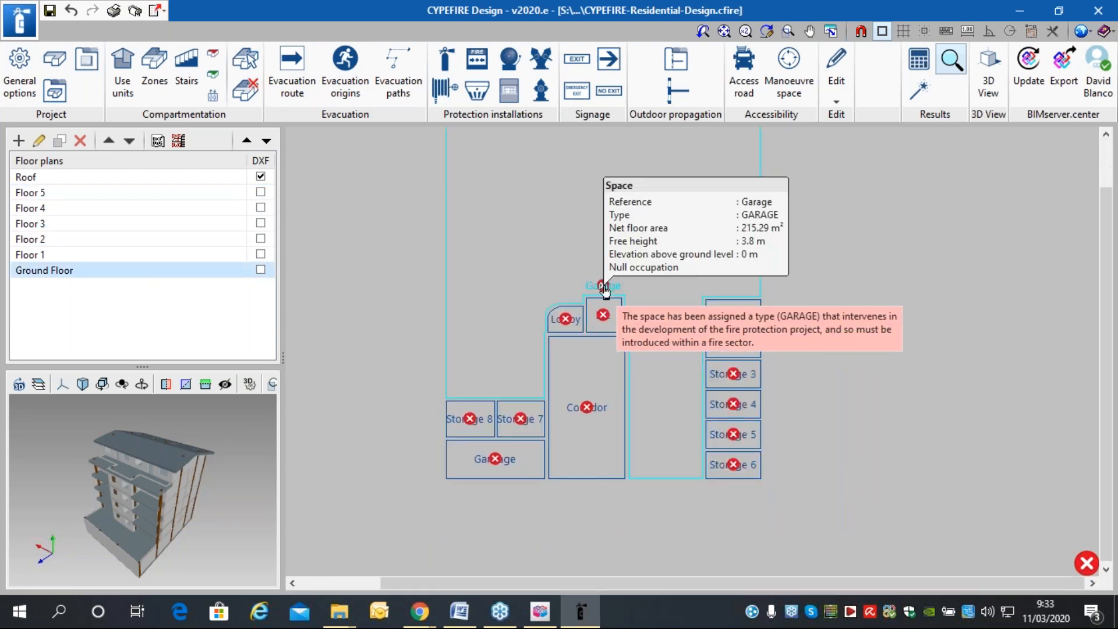
pyautogui.moveTo(726, 324)
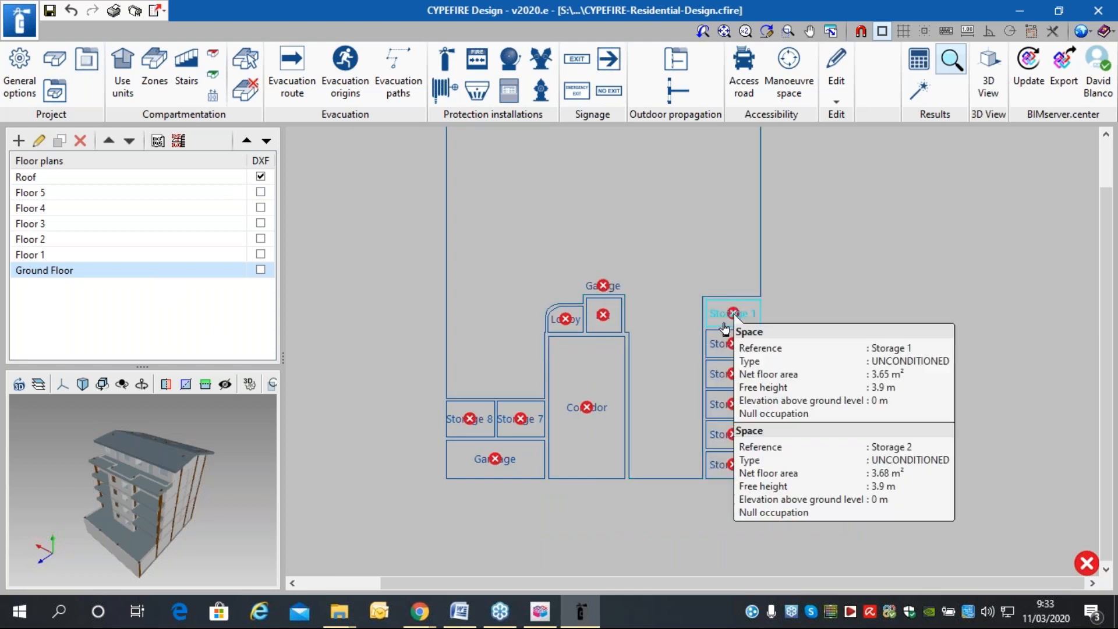
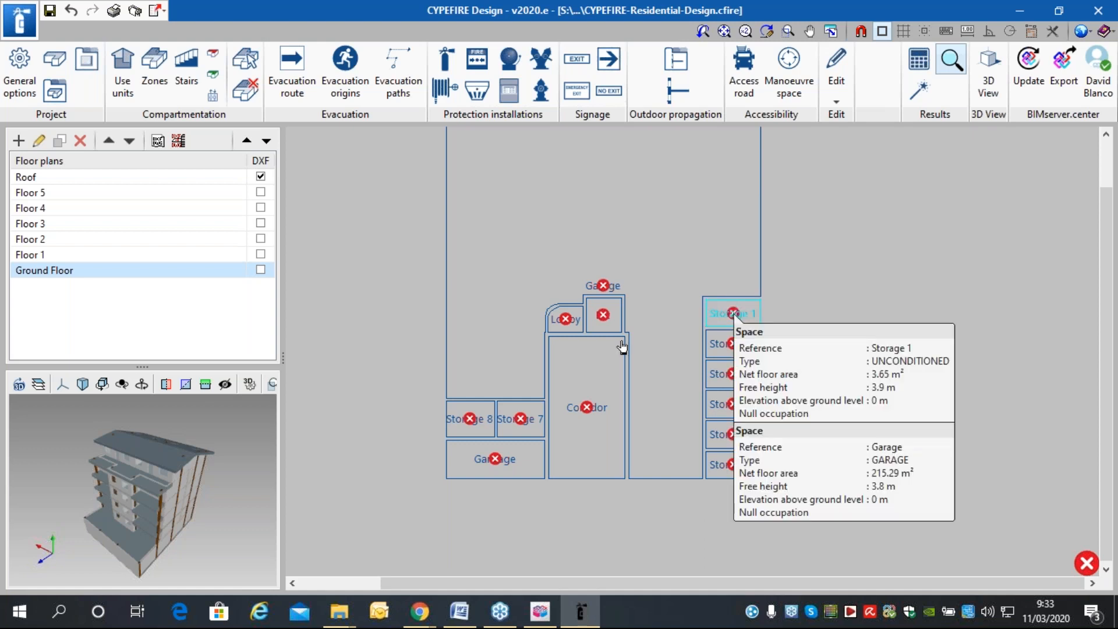
# Review the list of apartment use units without changing it.
pyautogui.click(122, 81)
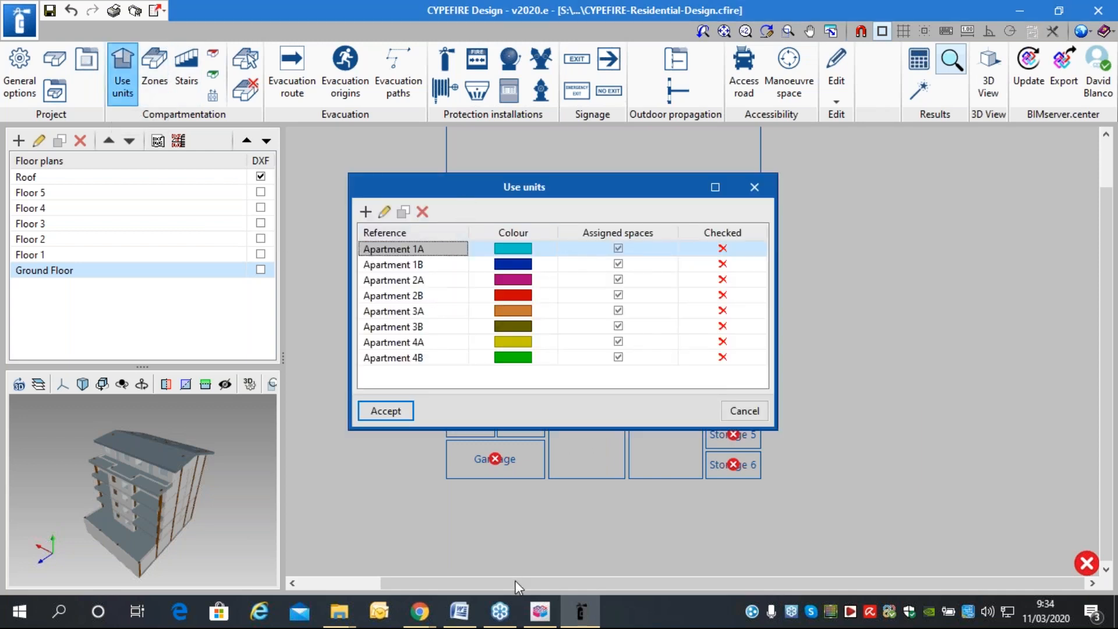
pyautogui.moveTo(542, 618)
pyautogui.click(744, 410)
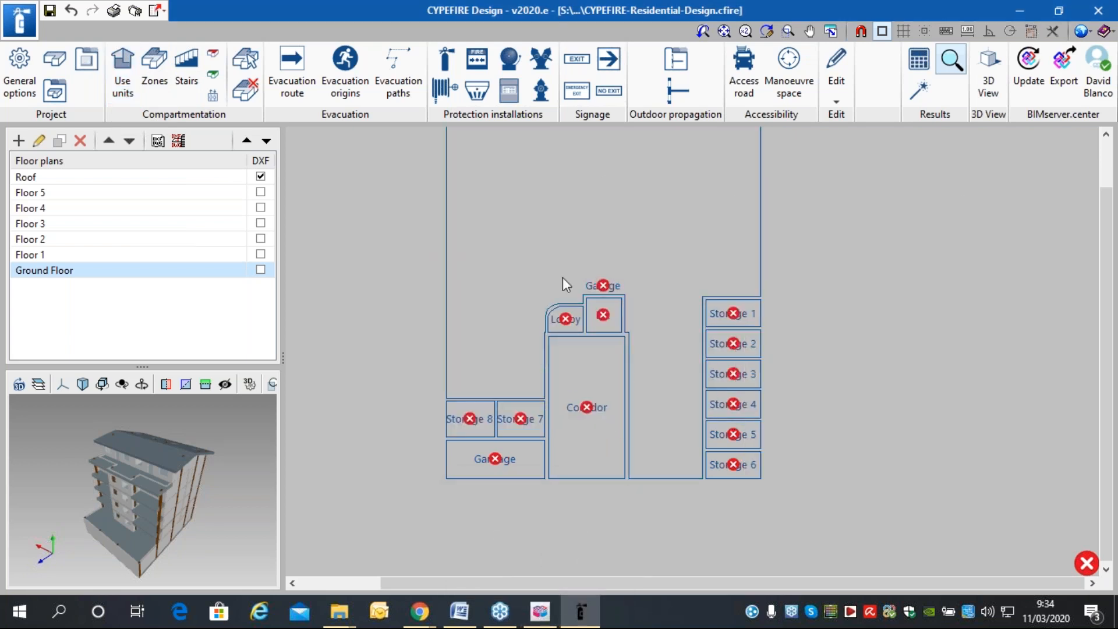
# Add a compartmentation zone with the reference Z1 and the zone type 3ème famille A.
pyautogui.click(155, 82)
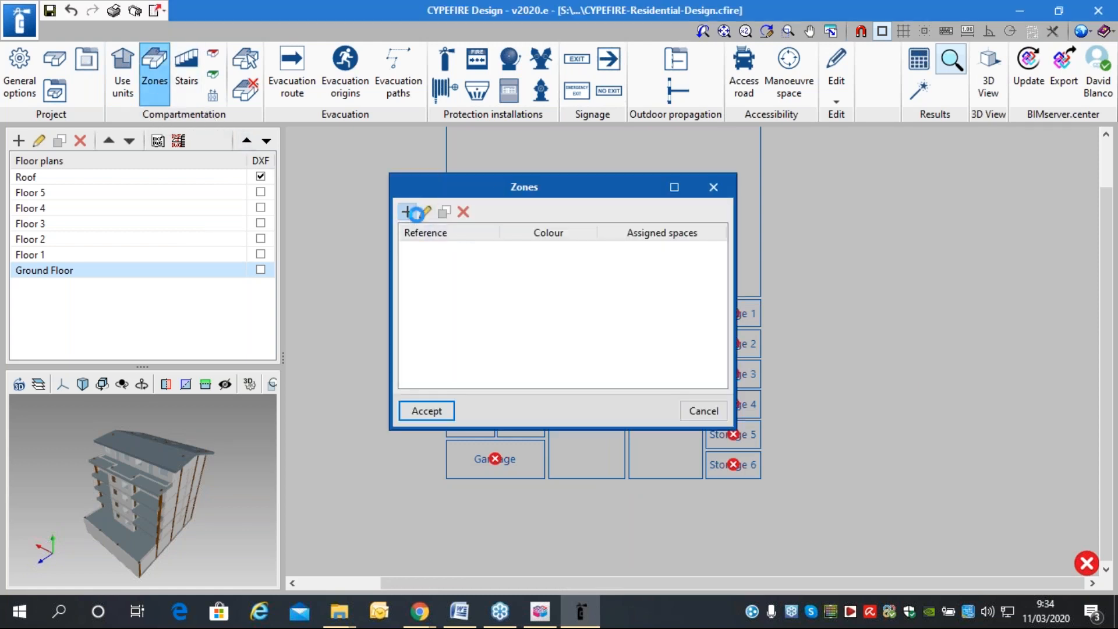
pyautogui.click(407, 212)
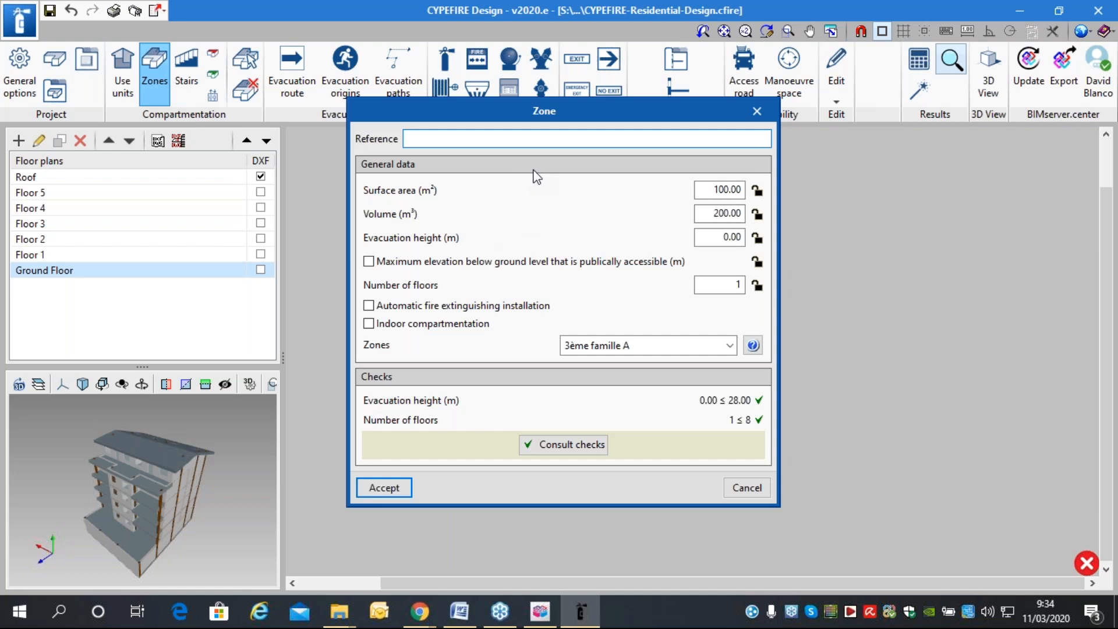
pyautogui.write('S1')
pyautogui.moveTo(413, 139); pyautogui.dragTo(333, 173)
pyautogui.write('Z1')
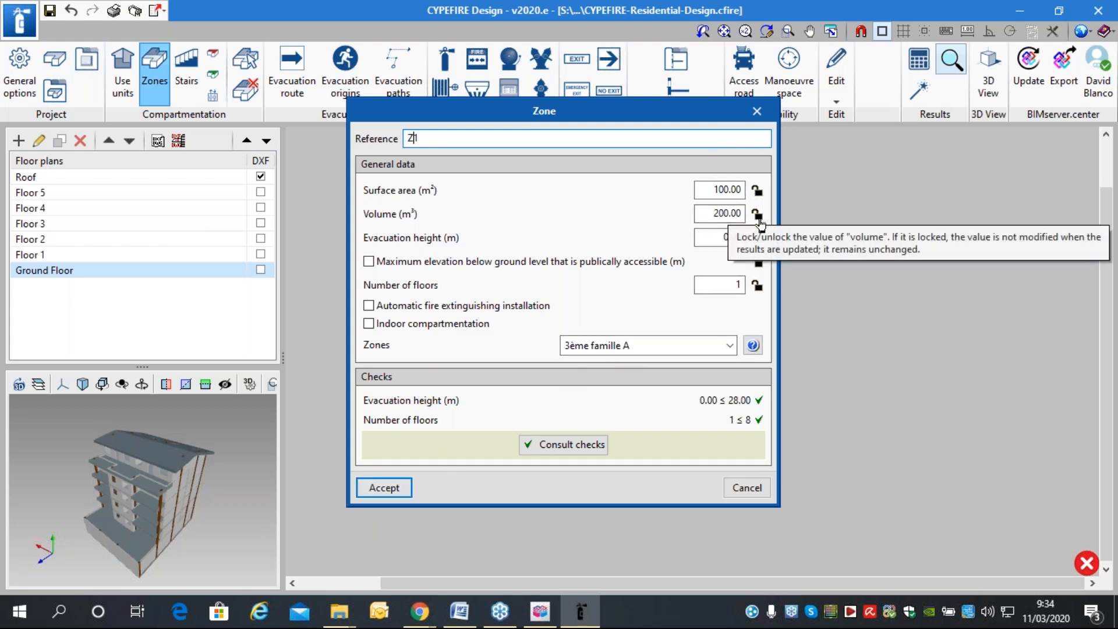
pyautogui.click(378, 487)
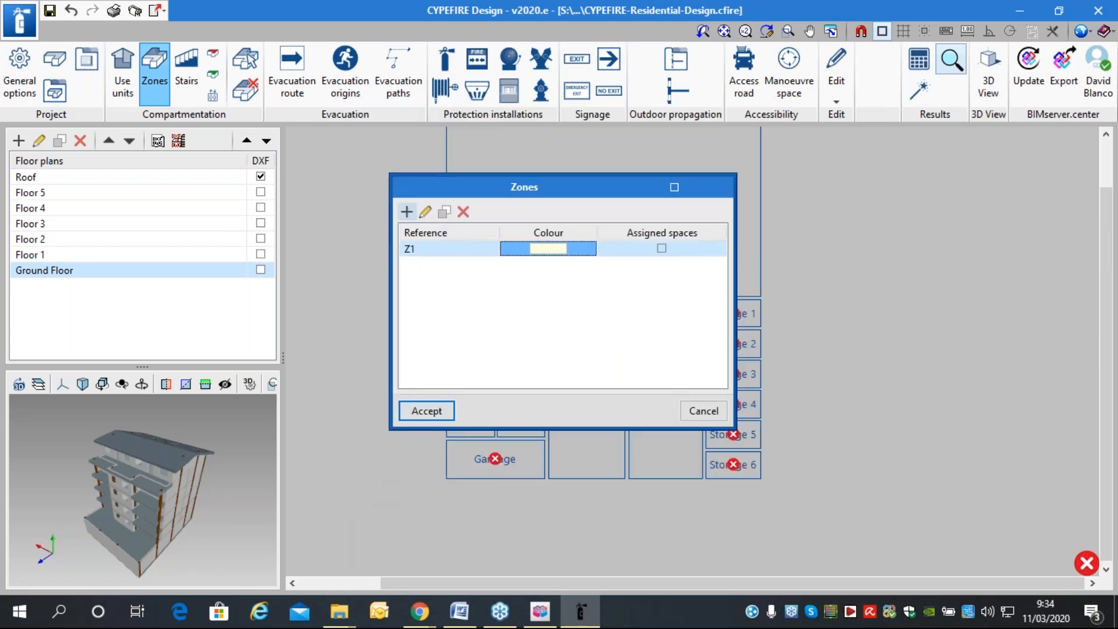
# Add a second zone with the reference Parking lot and the zone type Parc à RDC - 3ème/4ème - Contigu.
pyautogui.click(406, 212)
pyautogui.write('Garg')
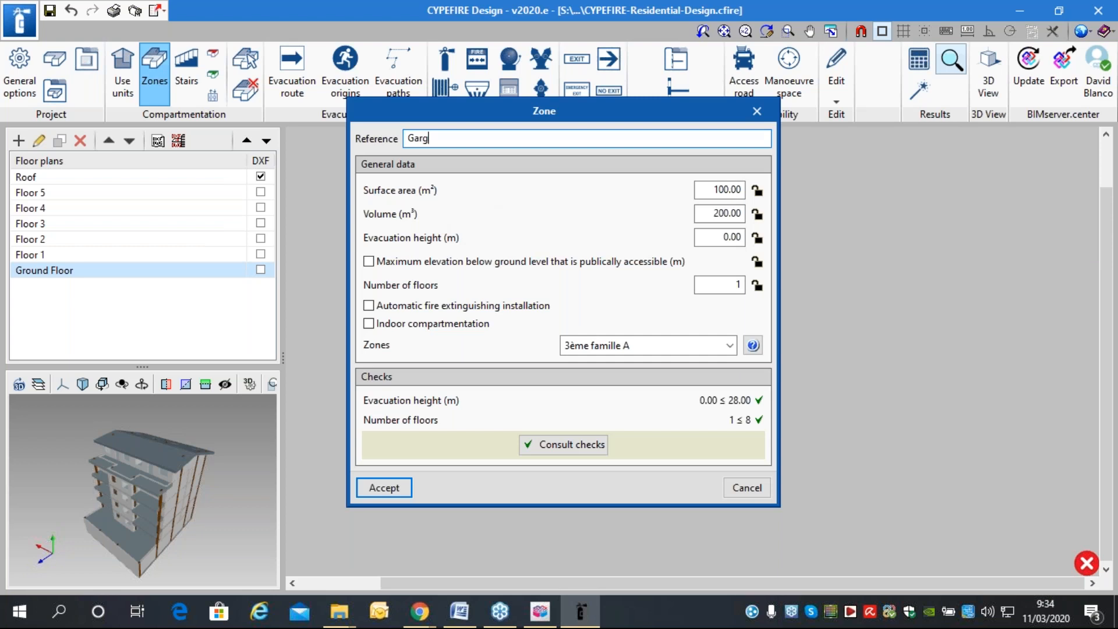
pyautogui.press('BackSpace')
pyautogui.press('BackSpace')
pyautogui.press('BackSpace')
pyautogui.press('BackSpace')
pyautogui.write('Parking lot')
pyautogui.click(631, 345)
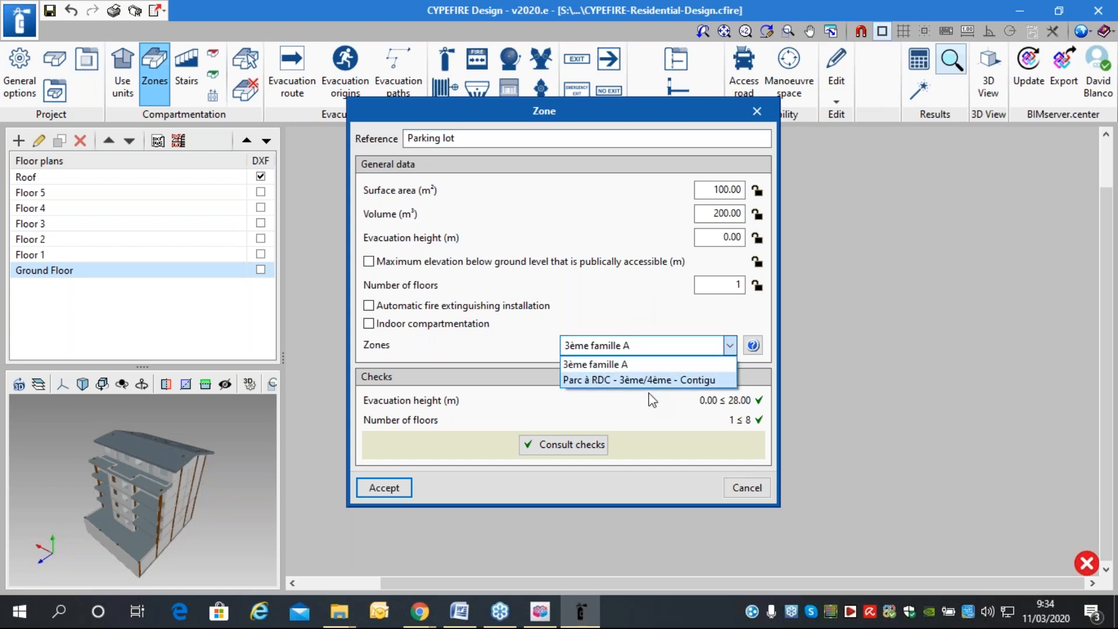
pyautogui.click(657, 379)
pyautogui.click(410, 488)
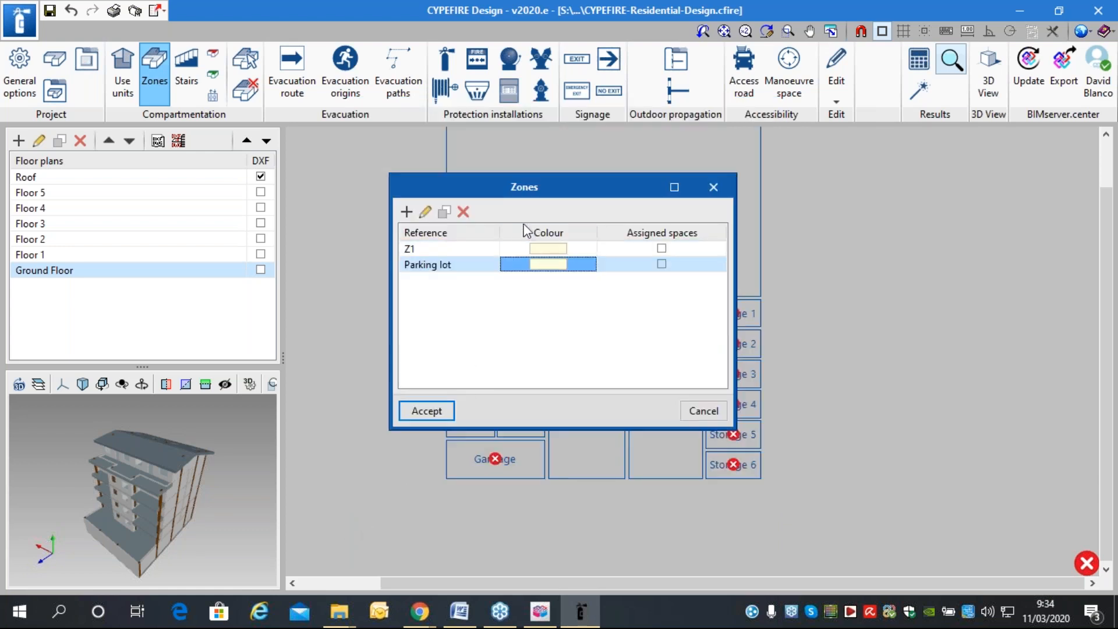
# Change the display colour of the Parking lot zone and accept the zone list.
pyautogui.click(550, 259)
pyautogui.click(469, 298)
pyautogui.click(429, 340)
pyautogui.click(427, 410)
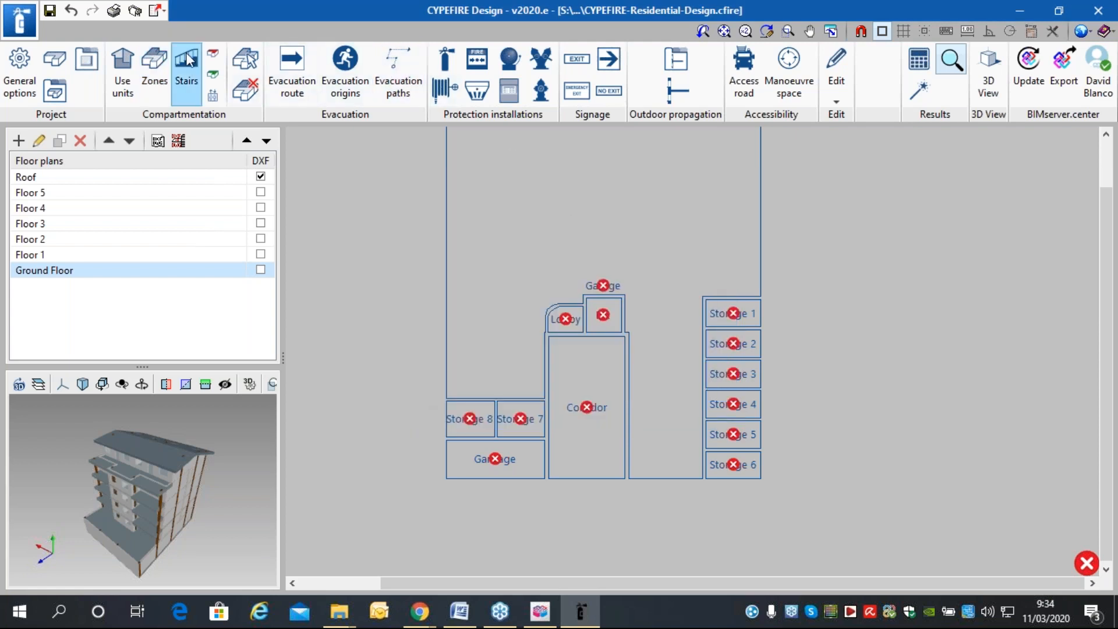
# Add a stair with the reference Stair1 and the type À l'abri des fumées - Droit - Snd.
pyautogui.click(187, 64)
pyautogui.click(407, 212)
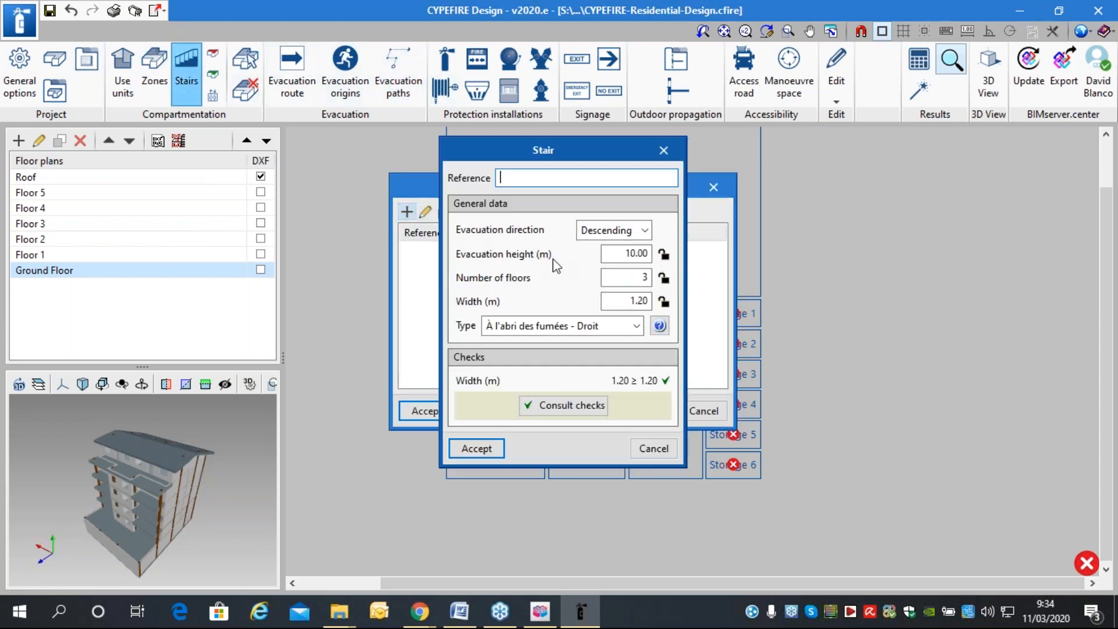
pyautogui.write('Stair1')
pyautogui.click(589, 327)
pyautogui.click(571, 361)
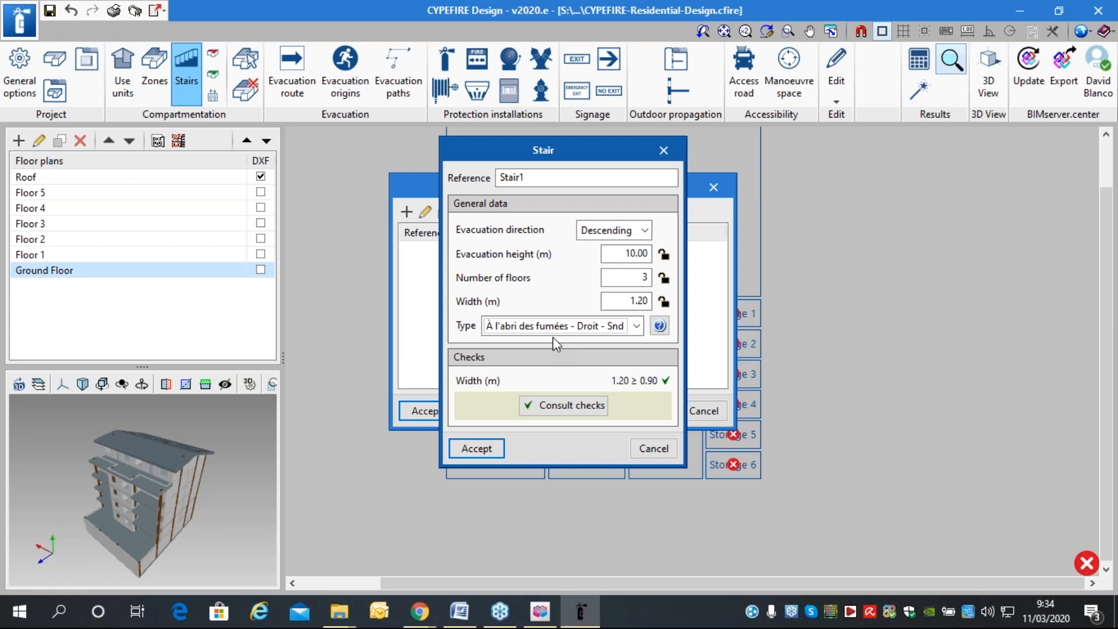
pyautogui.click(488, 448)
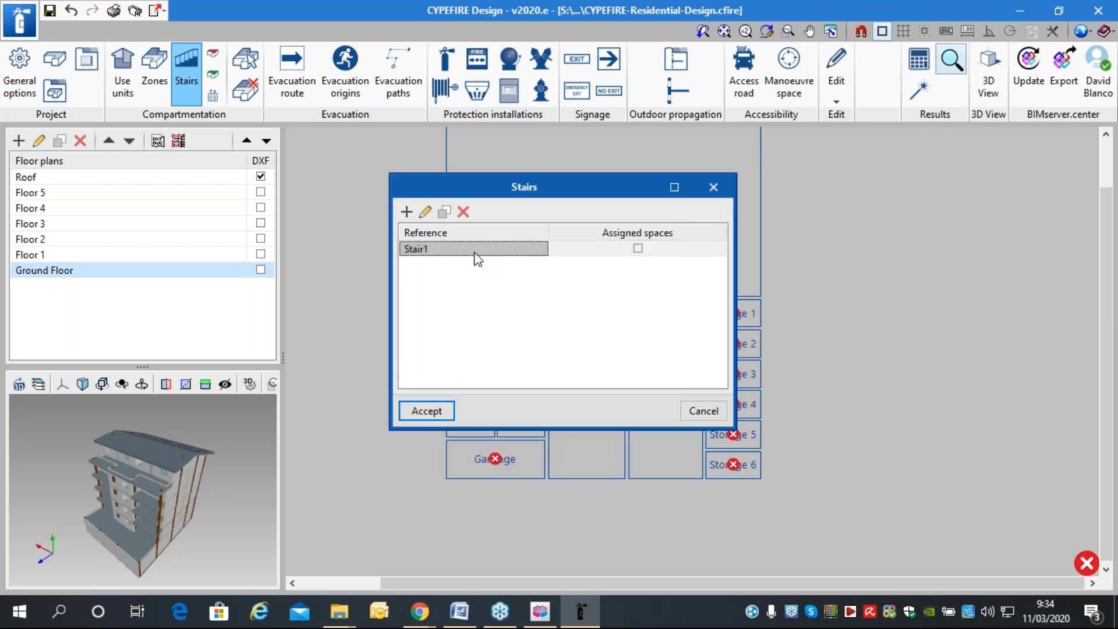
# Accept the stair list and add a safe zone with the reference SAS and the safe zone type SAS.
pyautogui.click(441, 411)
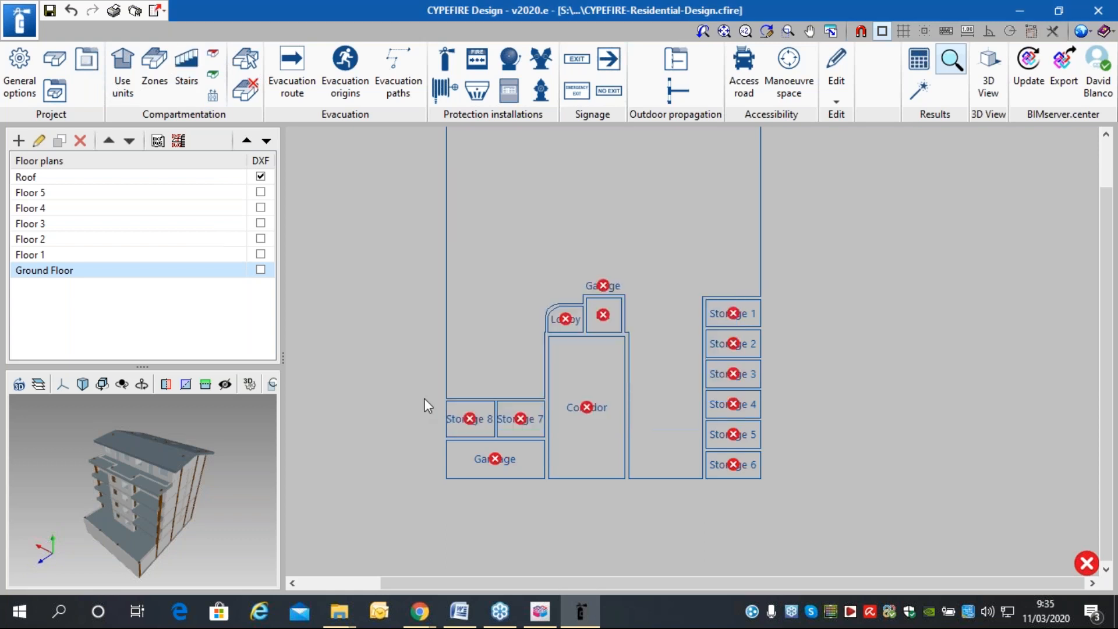
pyautogui.click(213, 76)
pyautogui.click(406, 212)
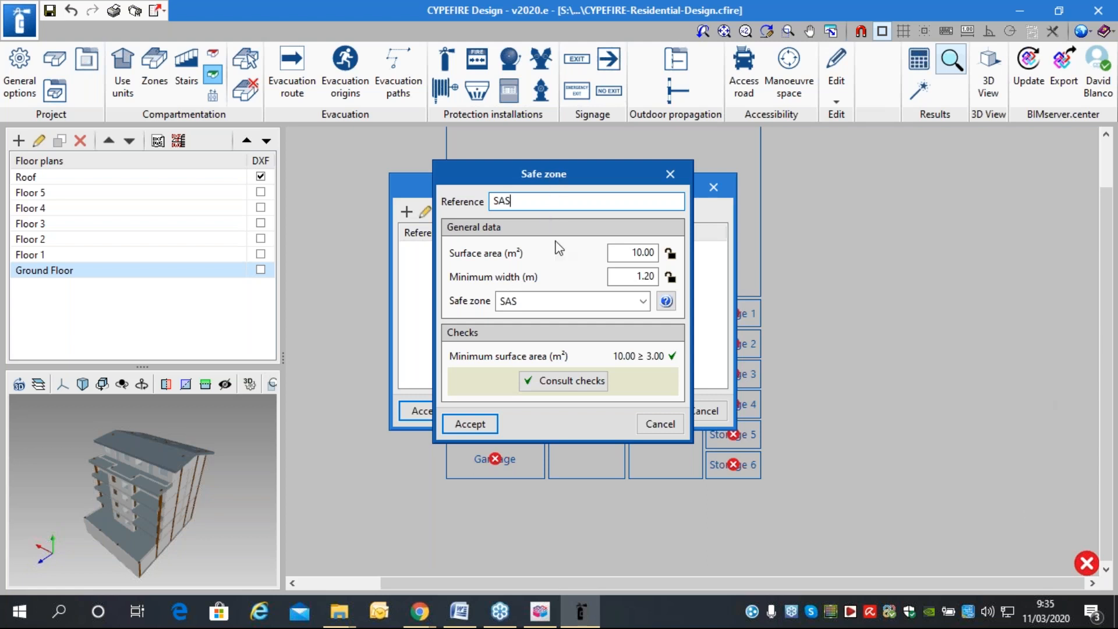
pyautogui.click(460, 426)
pyautogui.click(427, 411)
# Define an elevator type with the reference Elevator in the project's general options.
pyautogui.click(212, 95)
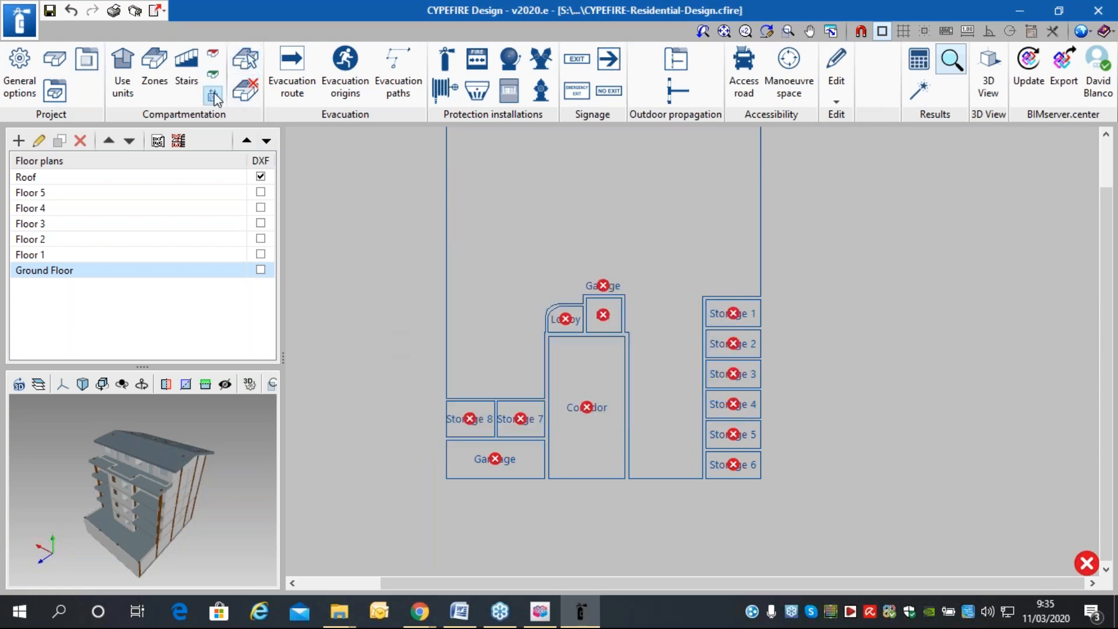
pyautogui.click(561, 345)
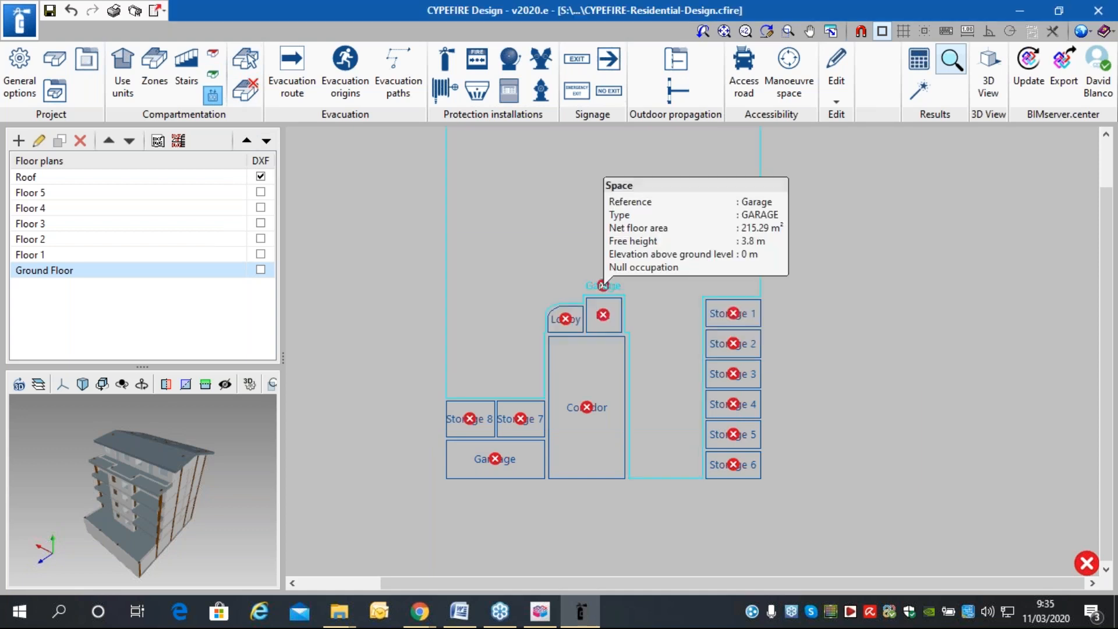
pyautogui.click(20, 76)
pyautogui.click(621, 426)
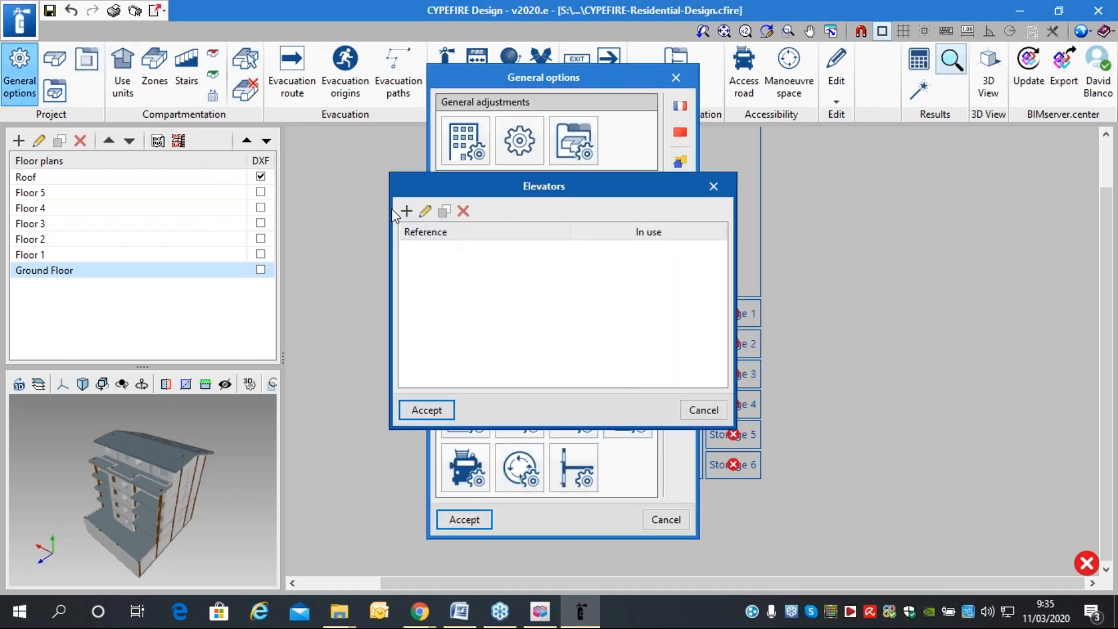
pyautogui.click(406, 212)
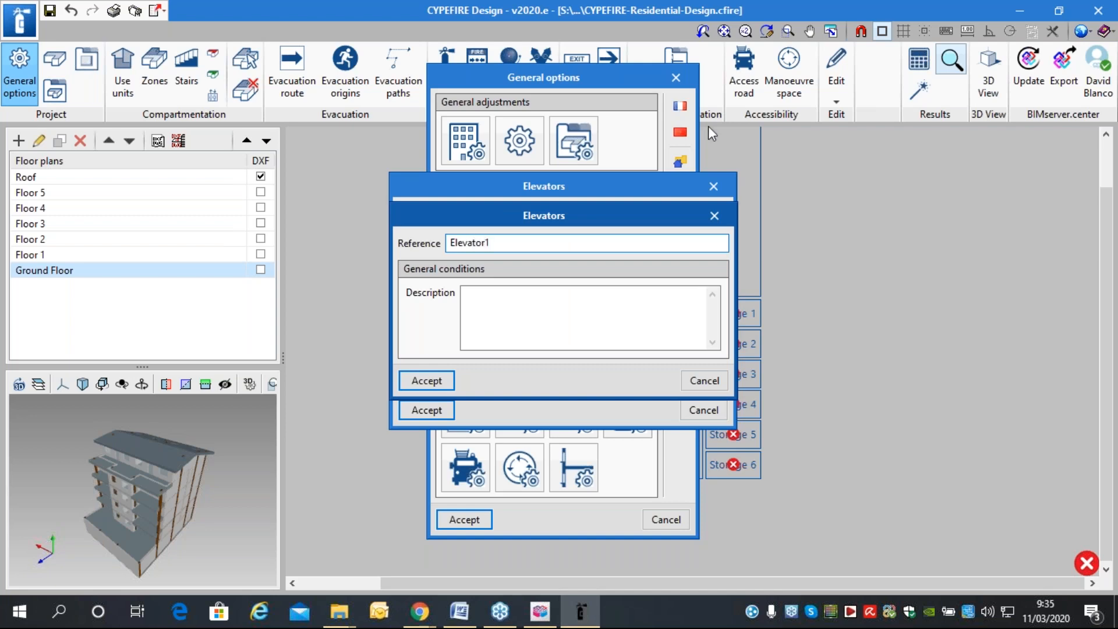
pyautogui.click(409, 381)
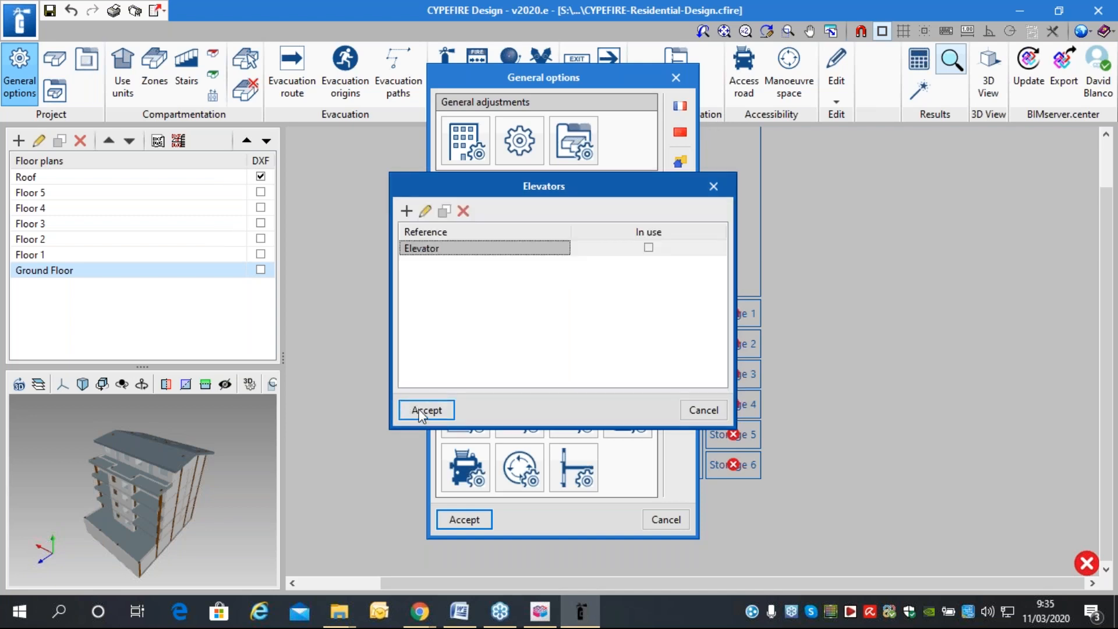
pyautogui.click(425, 410)
pyautogui.click(463, 518)
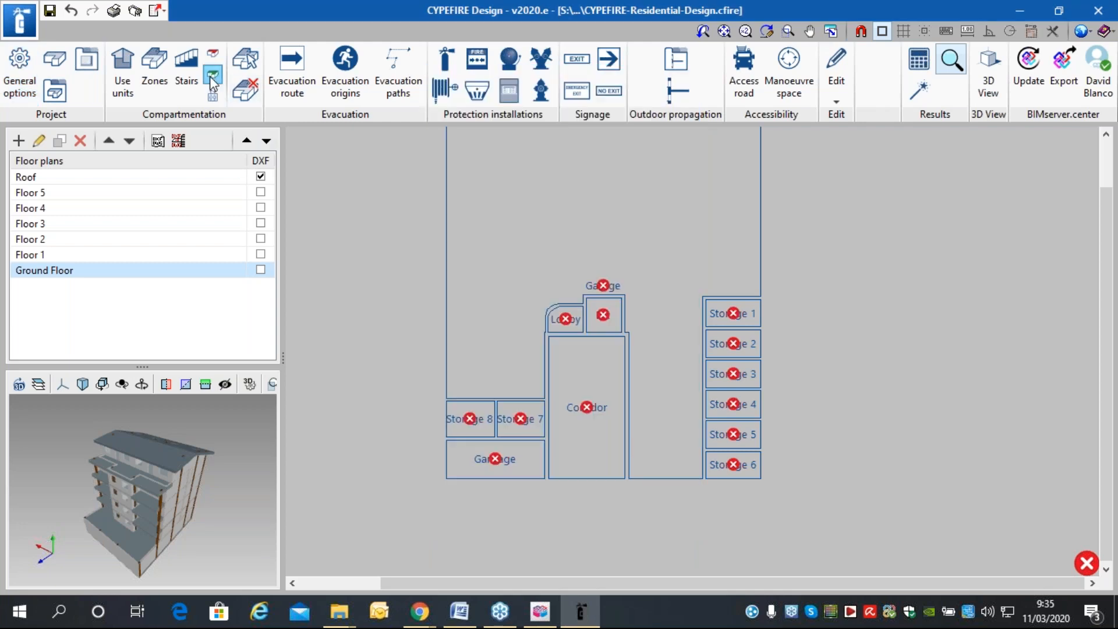
# Add an elevator with the reference Elevator1 and the type Elevator to the compartmentation elements.
pyautogui.click(213, 94)
pyautogui.click(406, 212)
pyautogui.write('Elevator1')
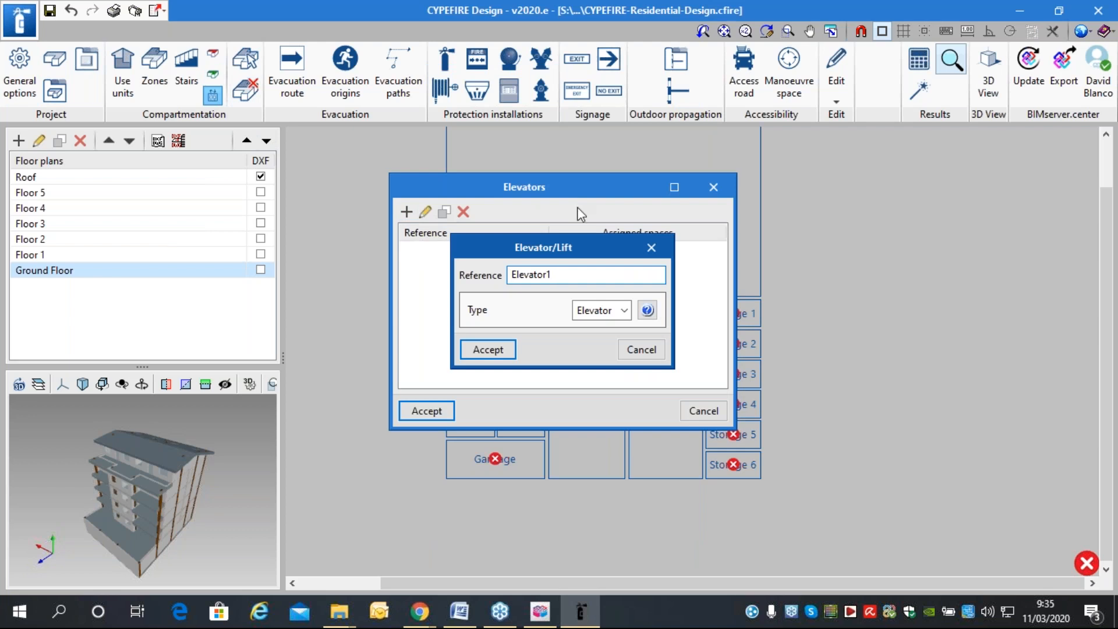
pyautogui.click(488, 349)
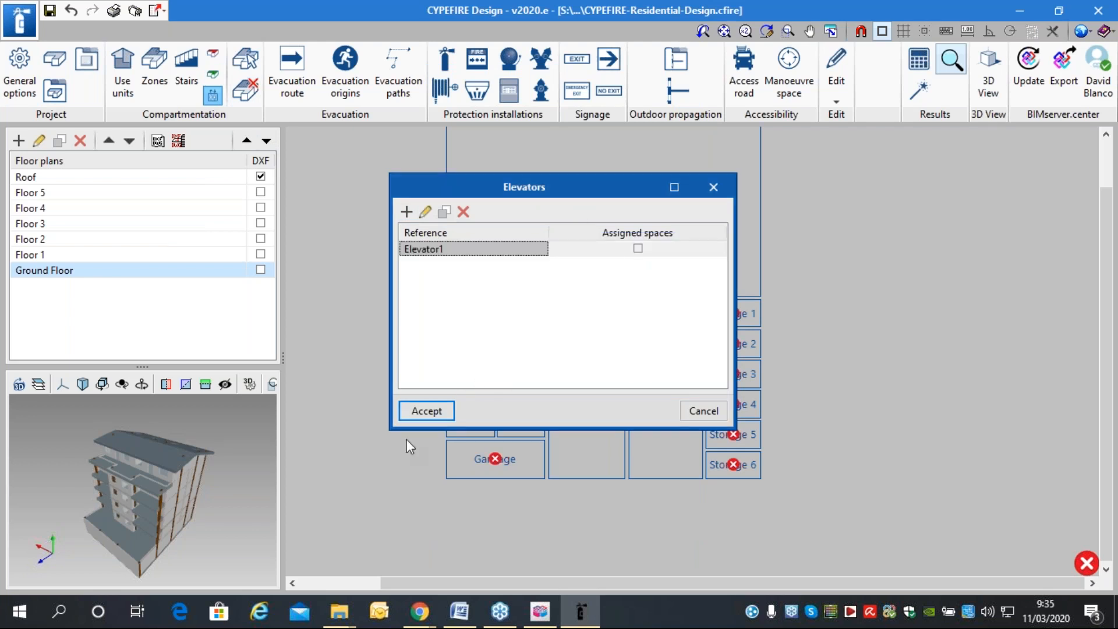
pyautogui.click(427, 410)
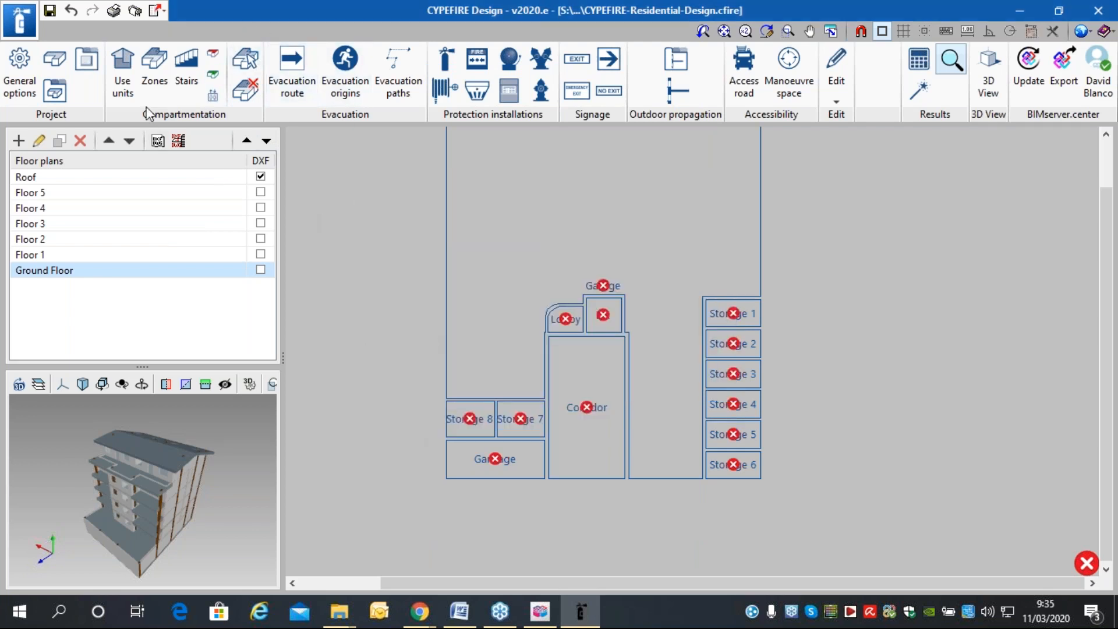
# Assign the Parking lot zone to the ground floor's Garage, Garbage and Storage 1 to 8 spaces.
pyautogui.click(248, 61)
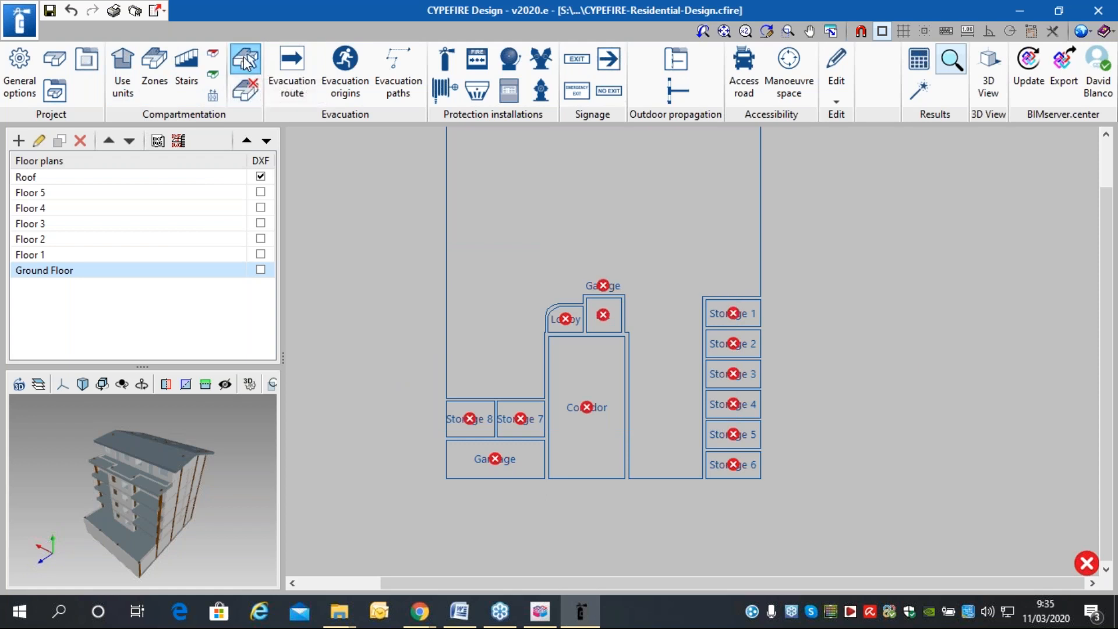
pyautogui.click(244, 58)
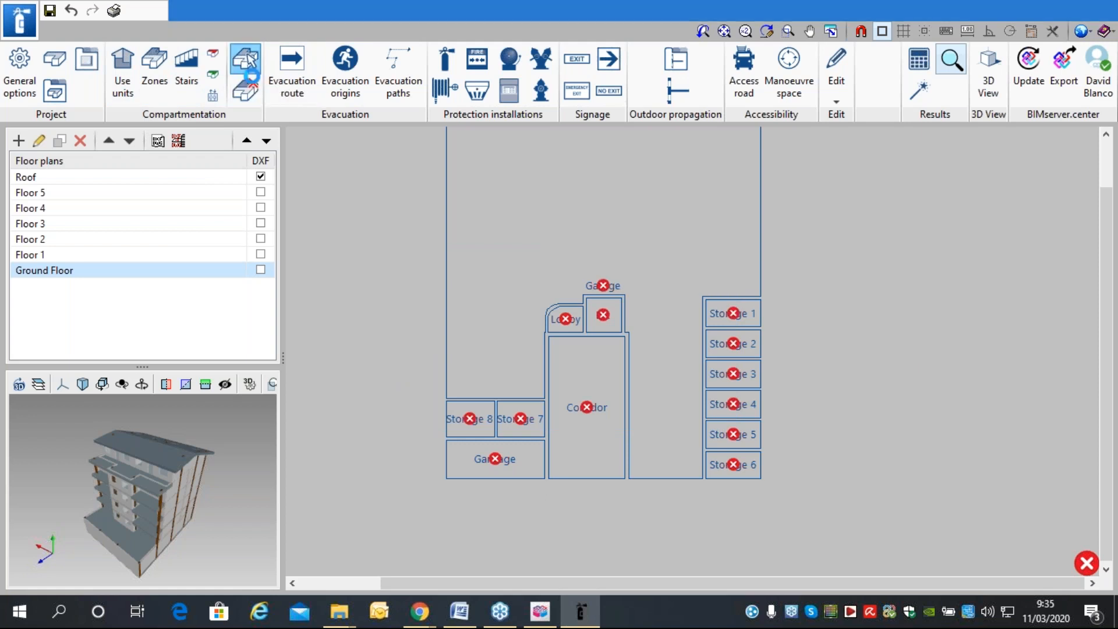
pyautogui.click(613, 221)
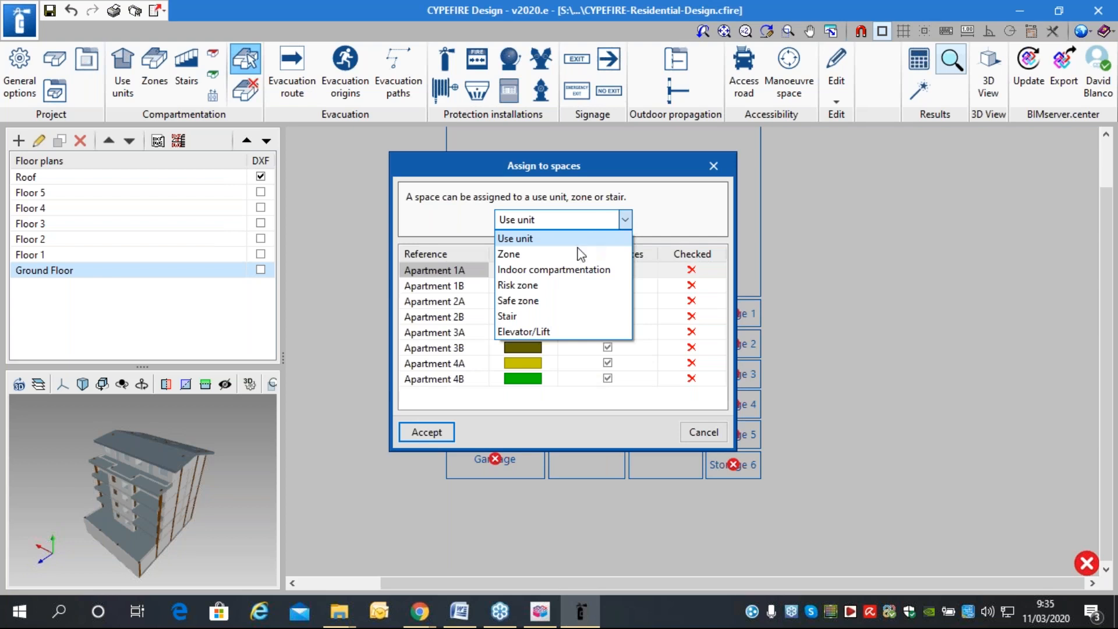
pyautogui.click(551, 255)
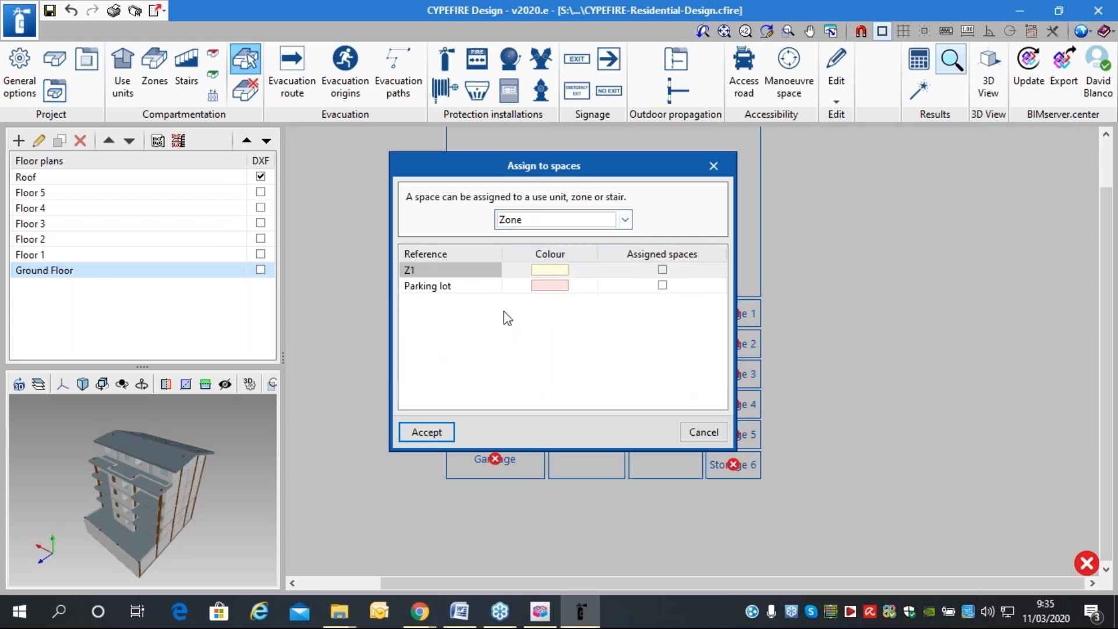
pyautogui.click(485, 285)
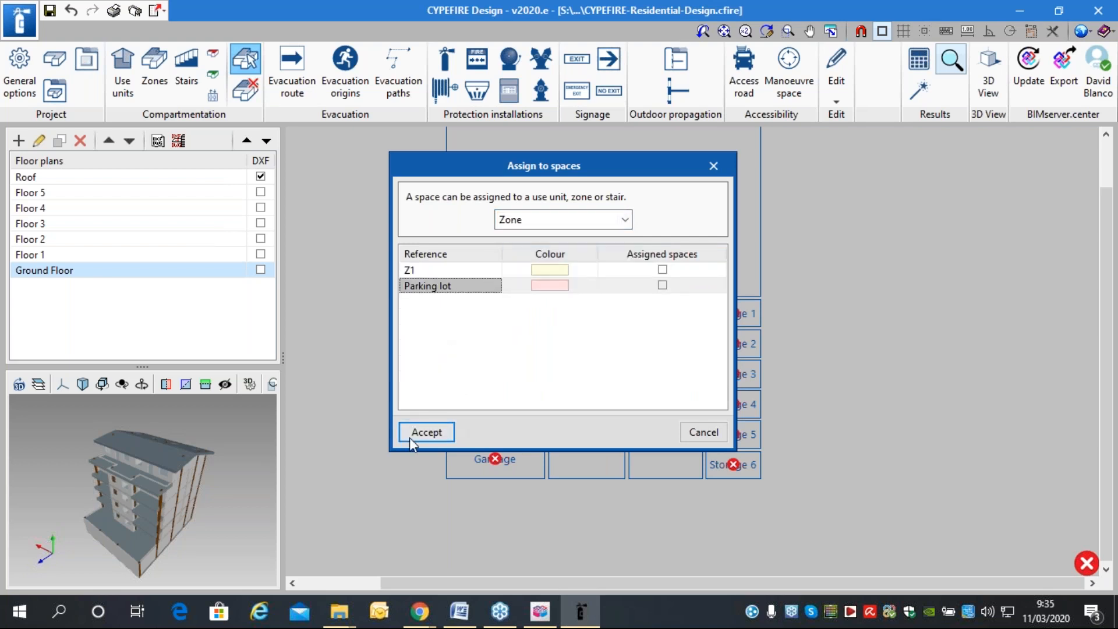
pyautogui.click(427, 431)
pyautogui.scroll(-2, 449, 494)
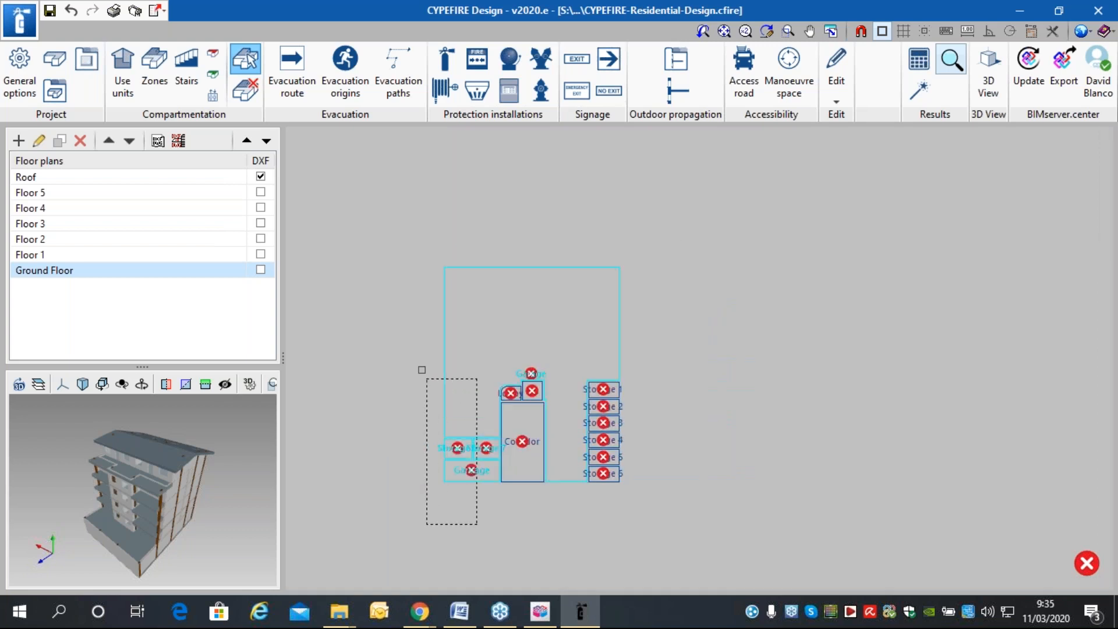
pyautogui.scroll(2, 575, 320)
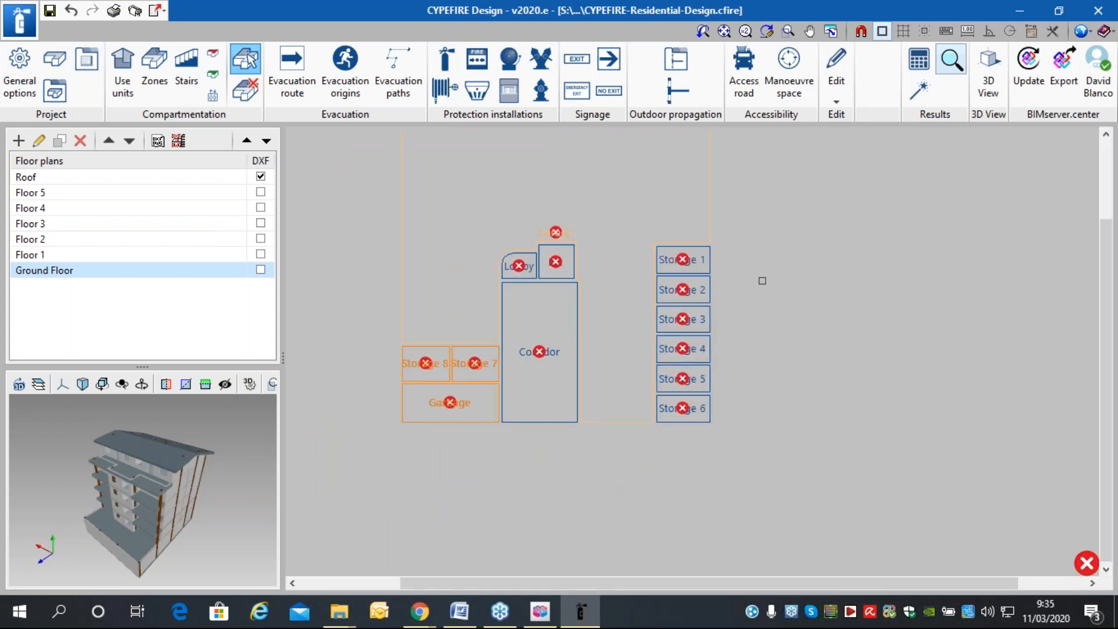
pyautogui.moveTo(766, 455); pyautogui.dragTo(656, 241)
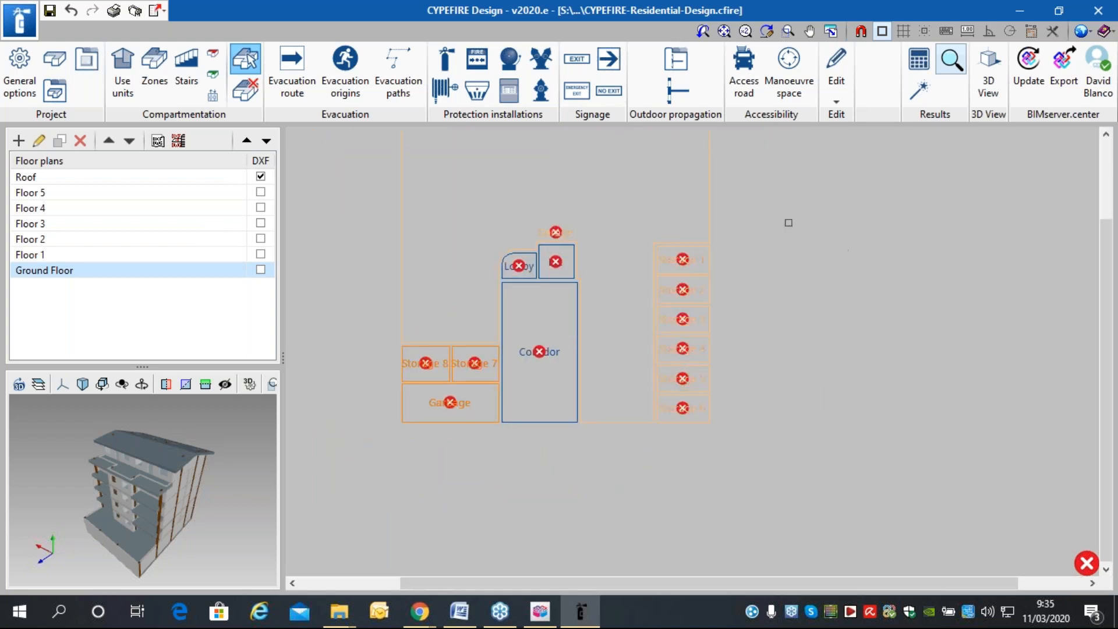
pyautogui.rightClick(764, 267)
pyautogui.scroll(1, 751, 240)
pyautogui.moveTo(730, 246); pyautogui.dragTo(766, 283, button='middle')
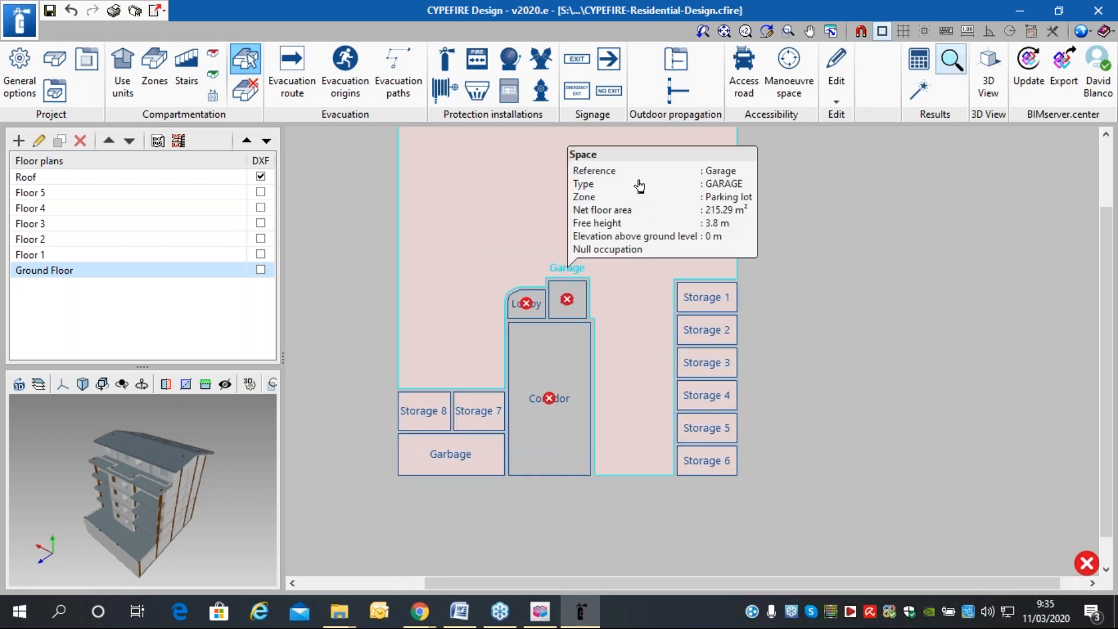
pyautogui.scroll(2, 777, 276)
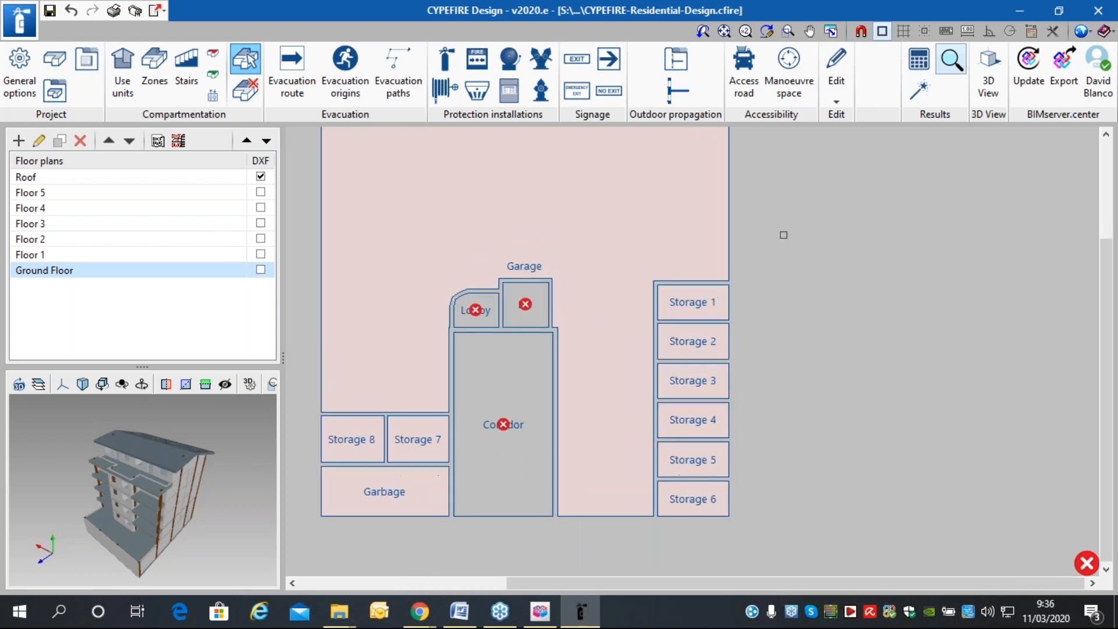
# Assign zone Z1 to the Lobby, Lift and Corridor spaces on the ground floor.
pyautogui.rightClick(784, 233)
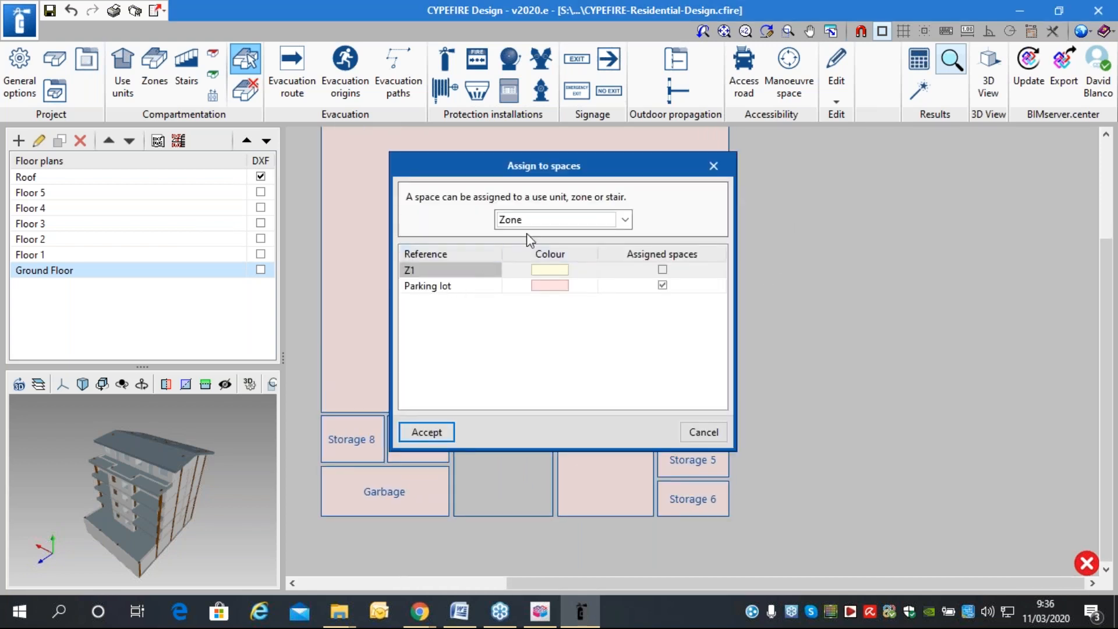
pyautogui.click(428, 433)
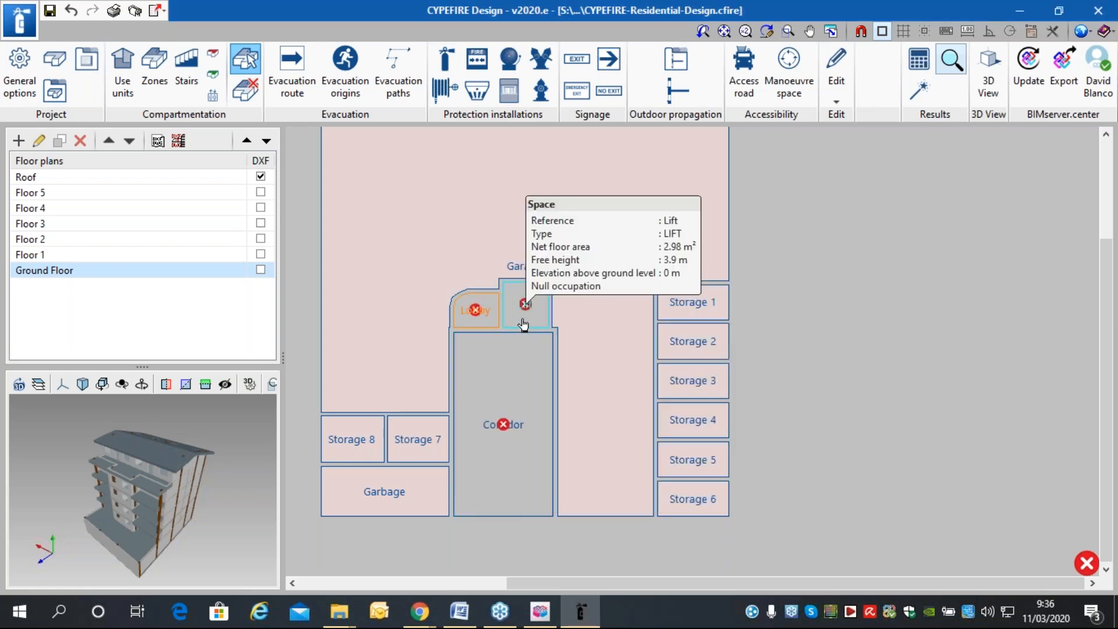
pyautogui.click(523, 321)
pyautogui.click(524, 351)
pyautogui.rightClick(1054, 341)
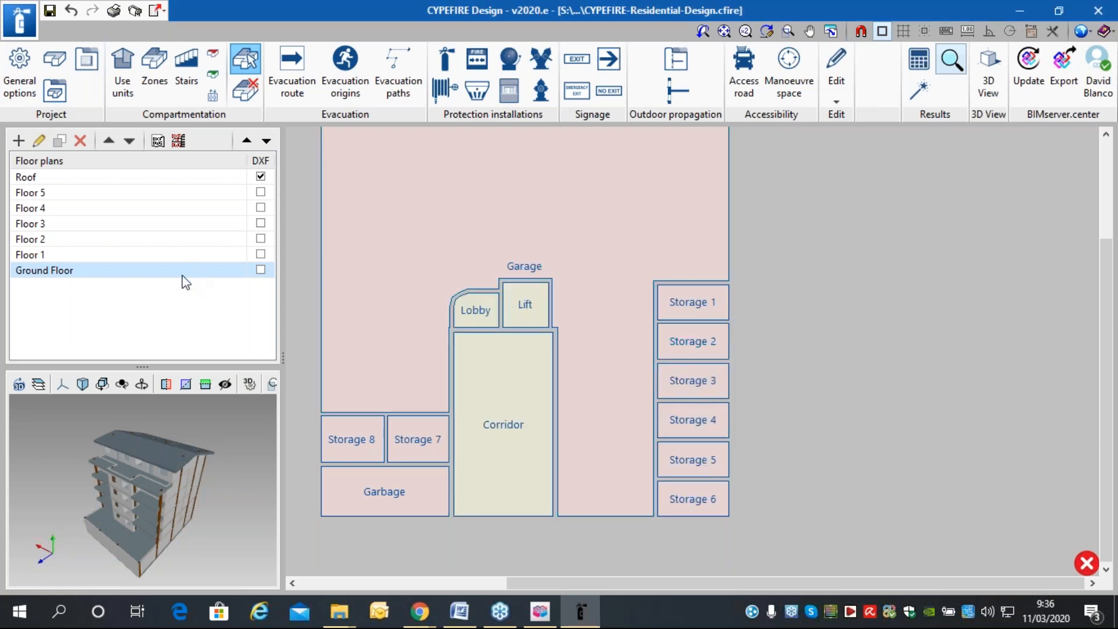
# Assign zone Z1 to all spaces on Floor 1 and Floor 2.
pyautogui.click(150, 254)
pyautogui.click(428, 432)
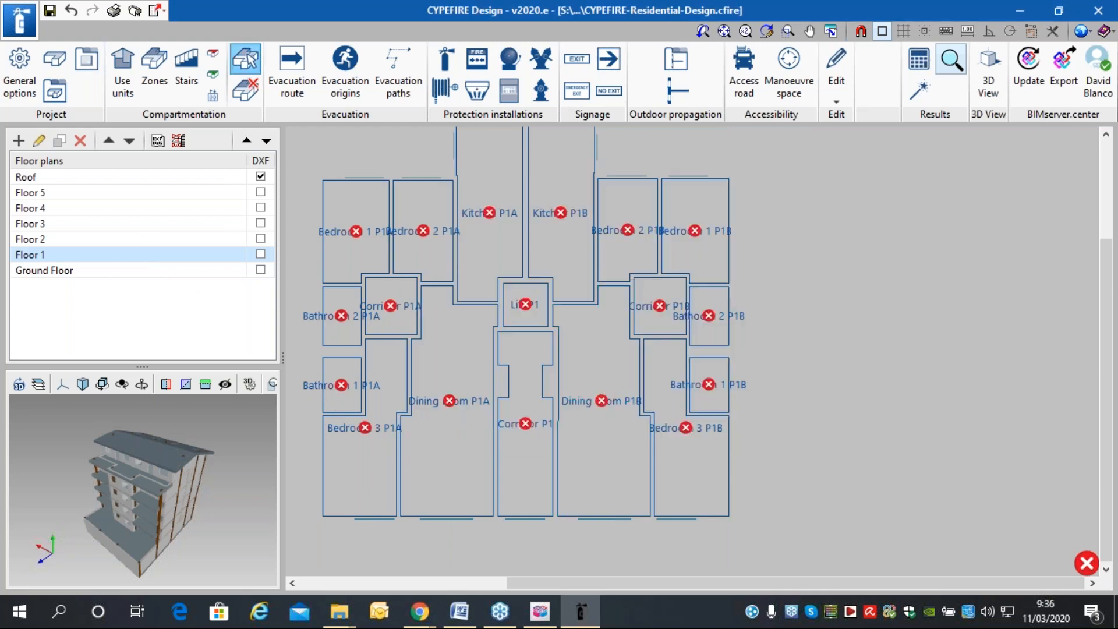
pyautogui.scroll(-2, 641, 361)
pyautogui.moveTo(915, 507); pyautogui.dragTo(425, 179)
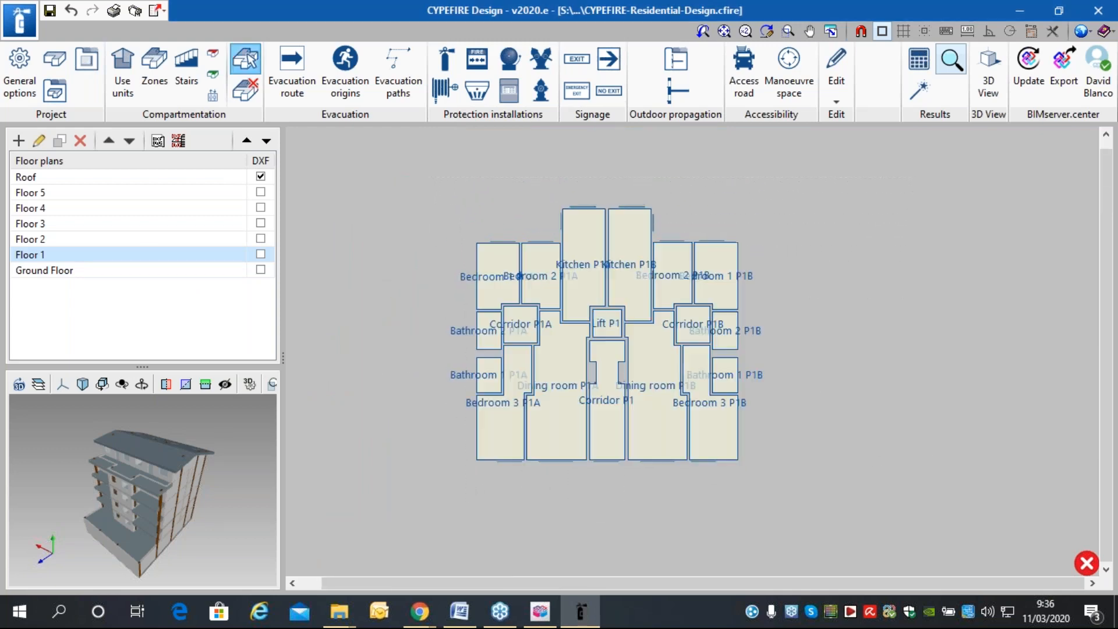
pyautogui.click(175, 239)
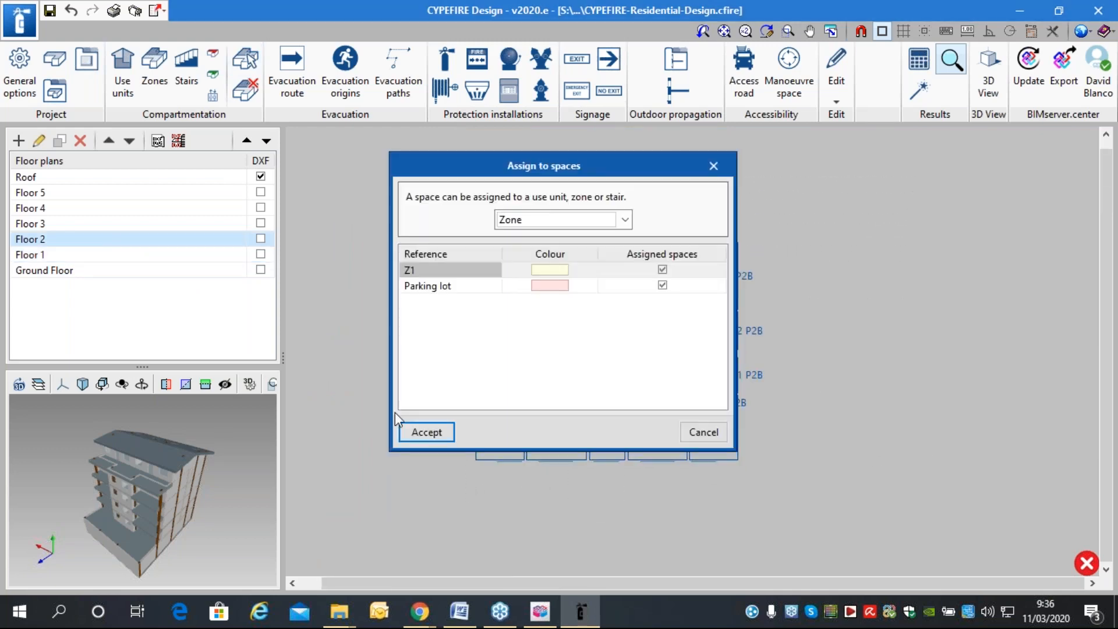
pyautogui.click(427, 431)
pyautogui.moveTo(886, 495); pyautogui.dragTo(445, 181)
# Assign zone Z1 to all spaces on Floor 3 and Floor 4.
pyautogui.keyDown('shift'); pyautogui.click(59, 192); pyautogui.keyUp('shift')
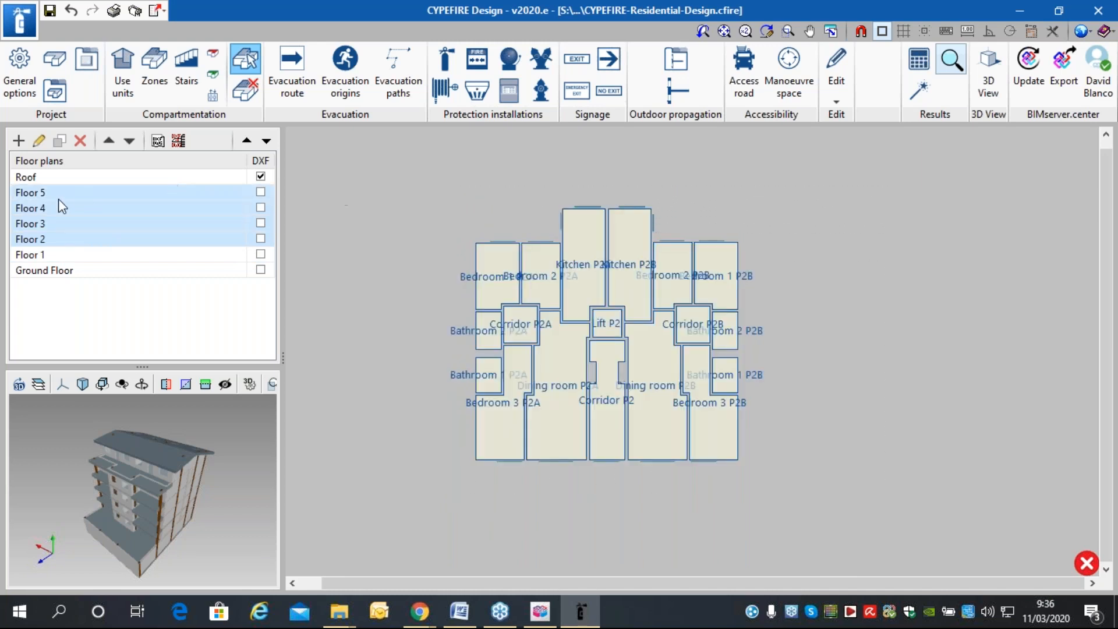
pyautogui.click(80, 226)
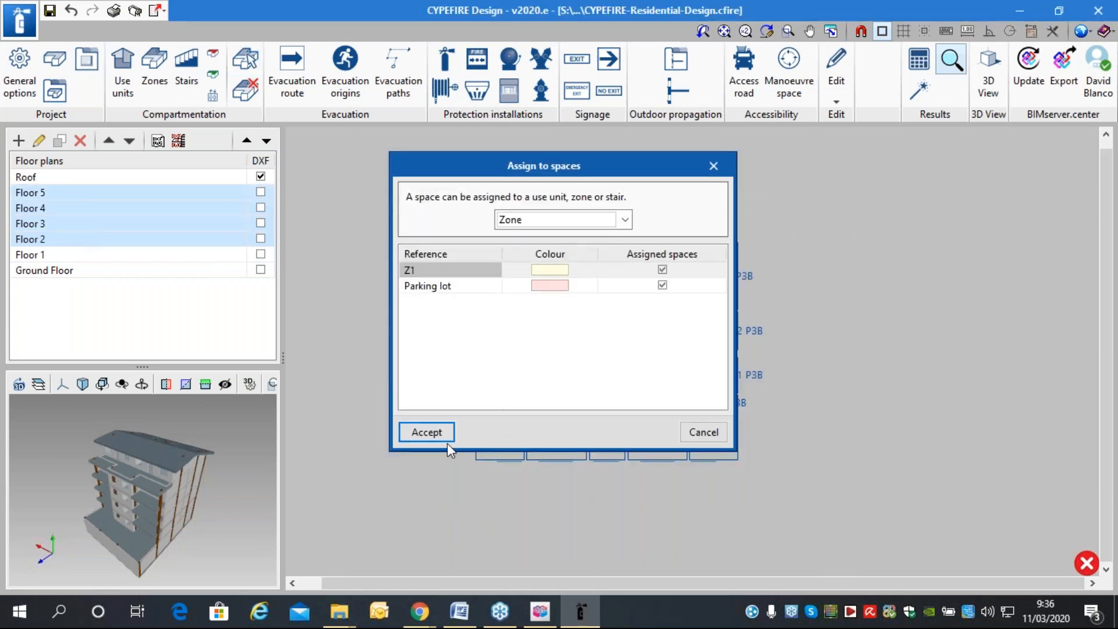
pyautogui.click(426, 431)
pyautogui.moveTo(904, 465); pyautogui.dragTo(444, 180)
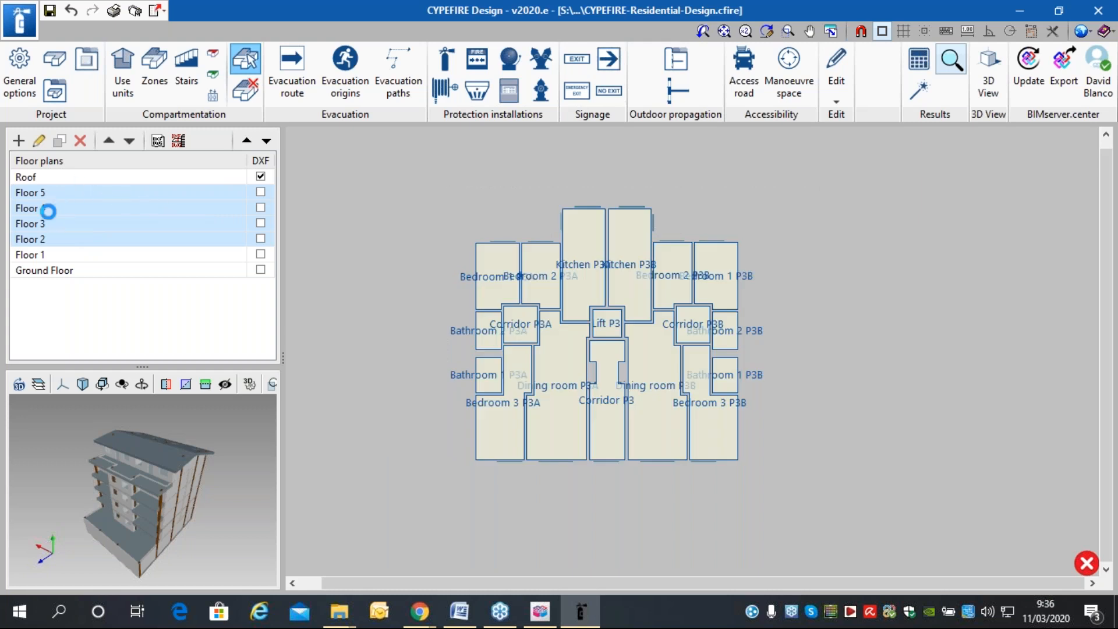
pyautogui.click(429, 432)
pyautogui.moveTo(903, 506); pyautogui.dragTo(443, 179)
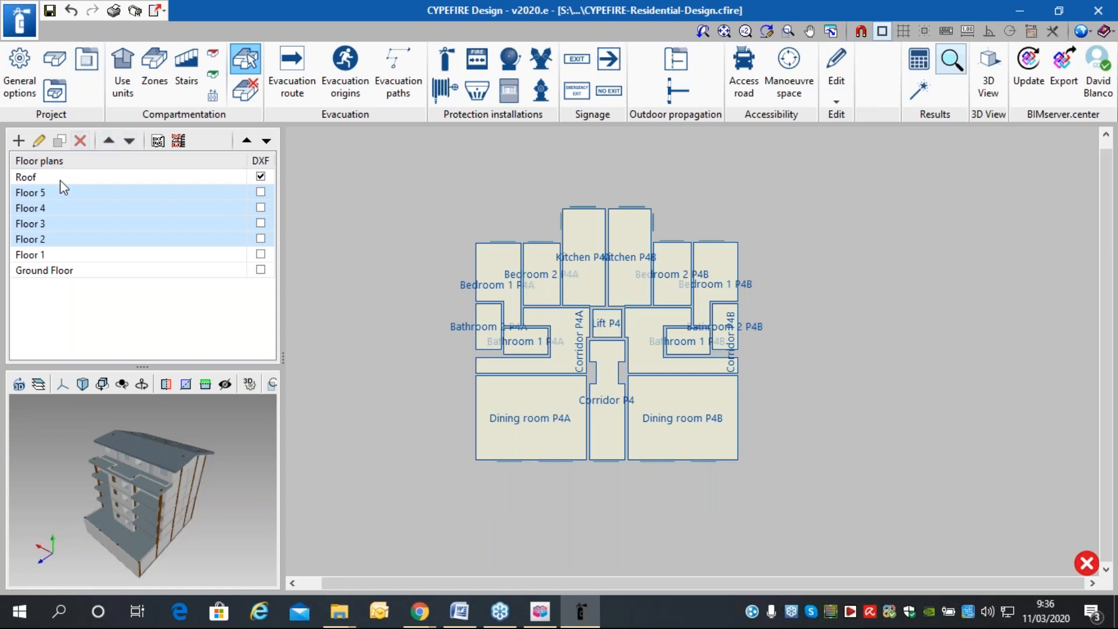
# Assign zone Z1 to all spaces on Floor 5 and finish the zone assignment.
pyautogui.click(60, 191)
pyautogui.click(415, 433)
pyautogui.moveTo(798, 506); pyautogui.dragTo(442, 211)
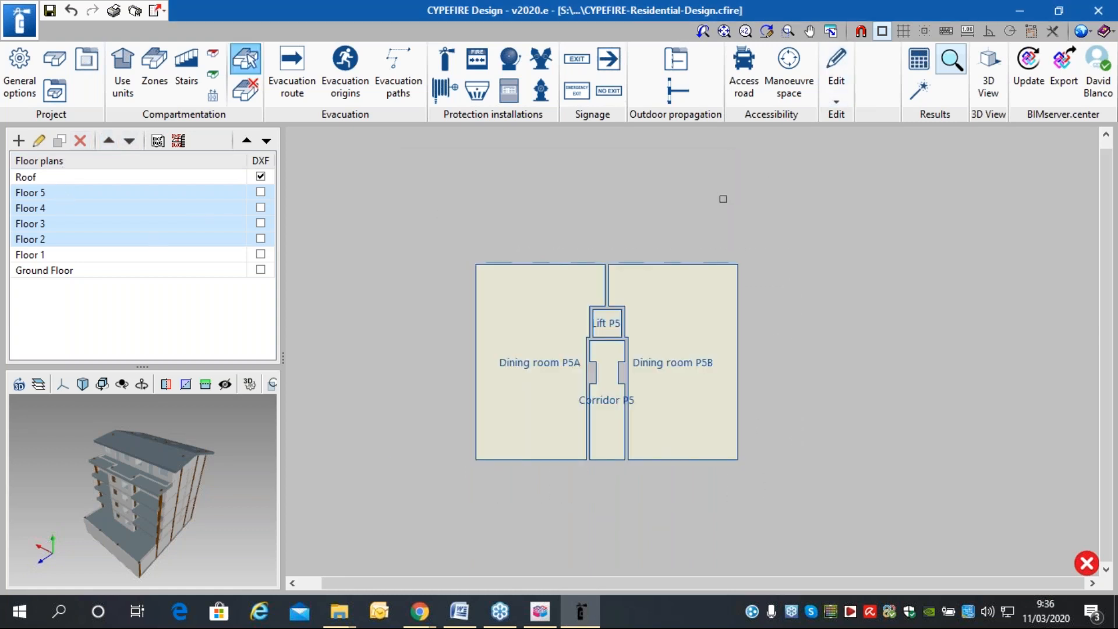
pyautogui.rightClick(722, 198)
pyautogui.click(710, 434)
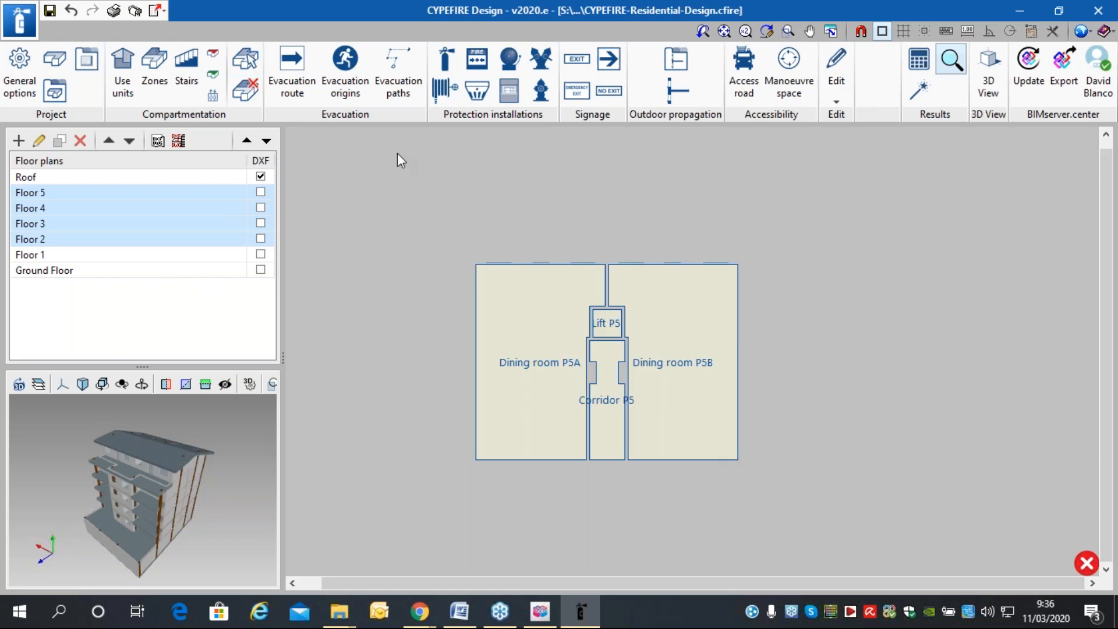
# Assign the safe zone SAS to the Lobby space on the ground floor.
pyautogui.click(58, 270)
pyautogui.moveTo(568, 314)
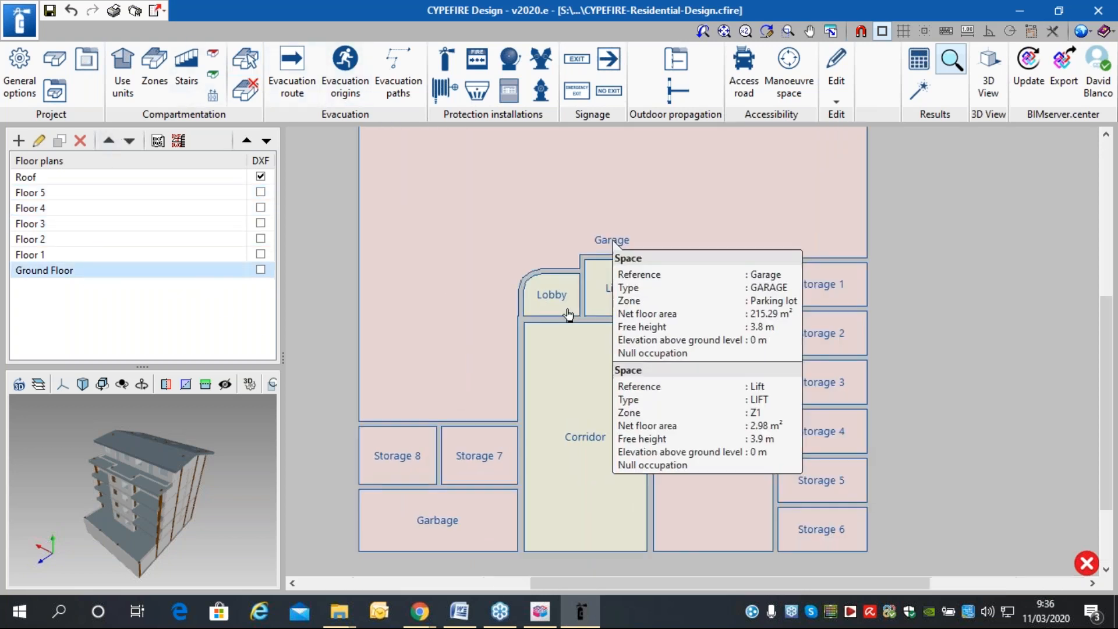
pyautogui.scroll(2, 537, 294)
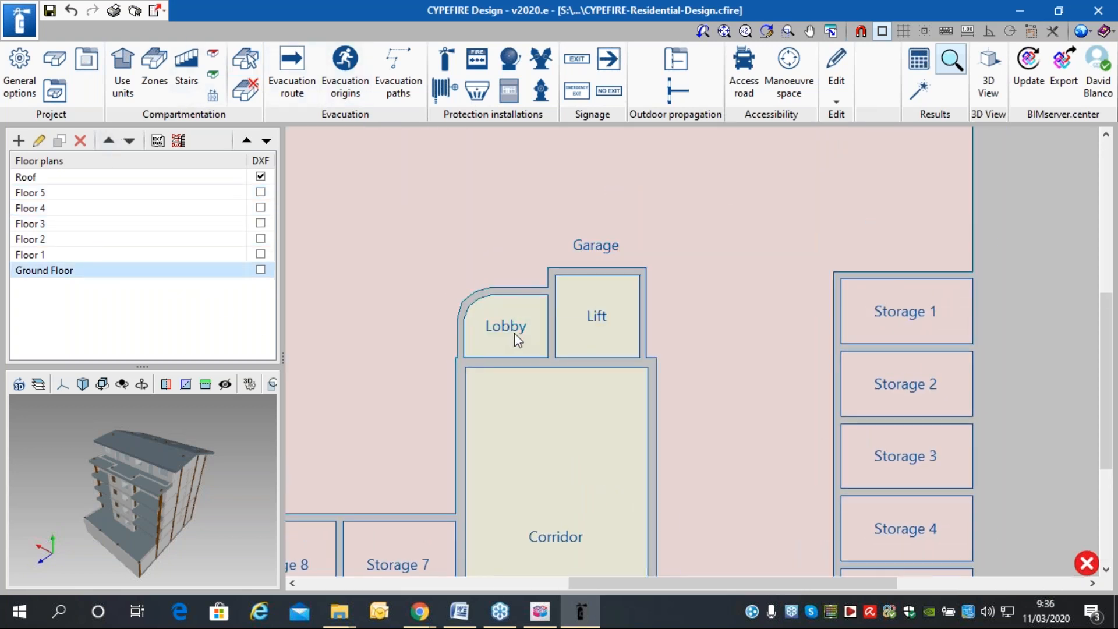
pyautogui.scroll(-1, 498, 198)
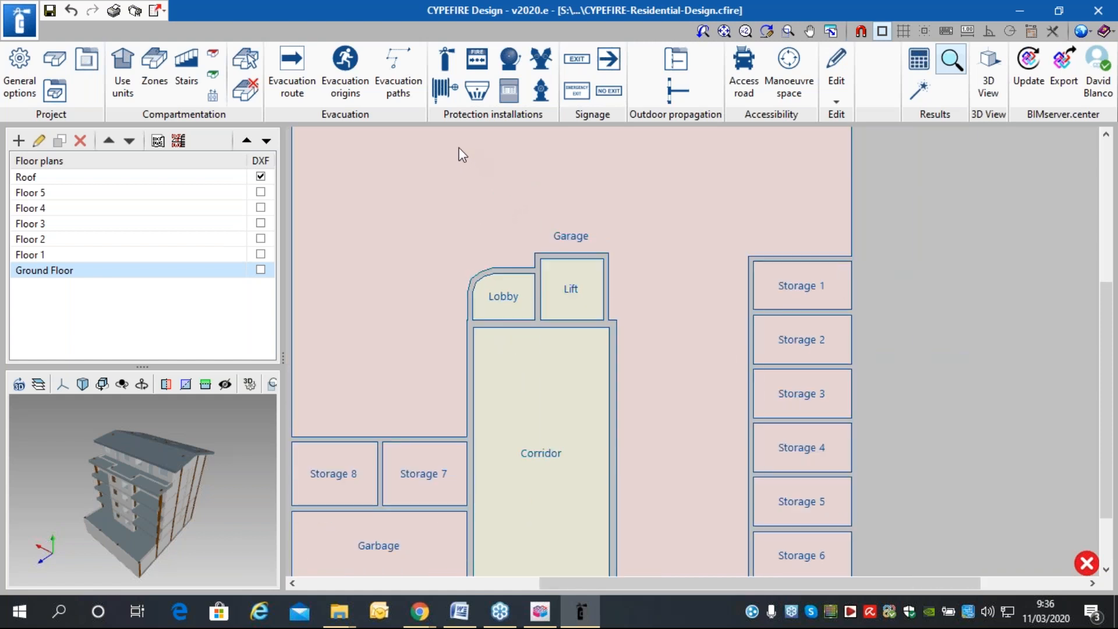
pyautogui.click(245, 59)
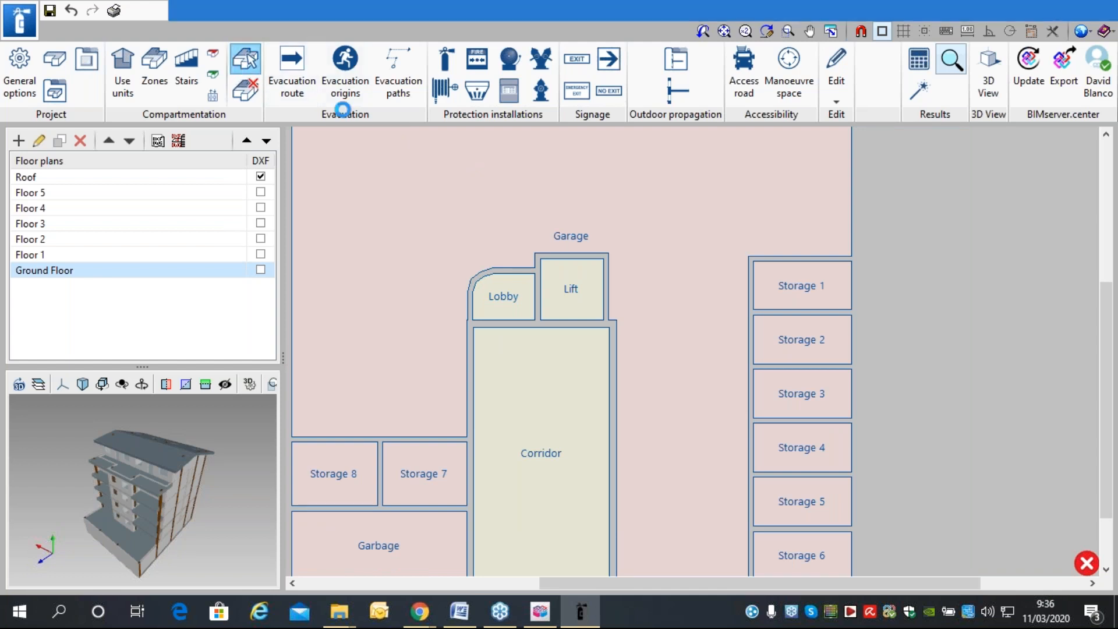
pyautogui.click(599, 219)
pyautogui.click(532, 302)
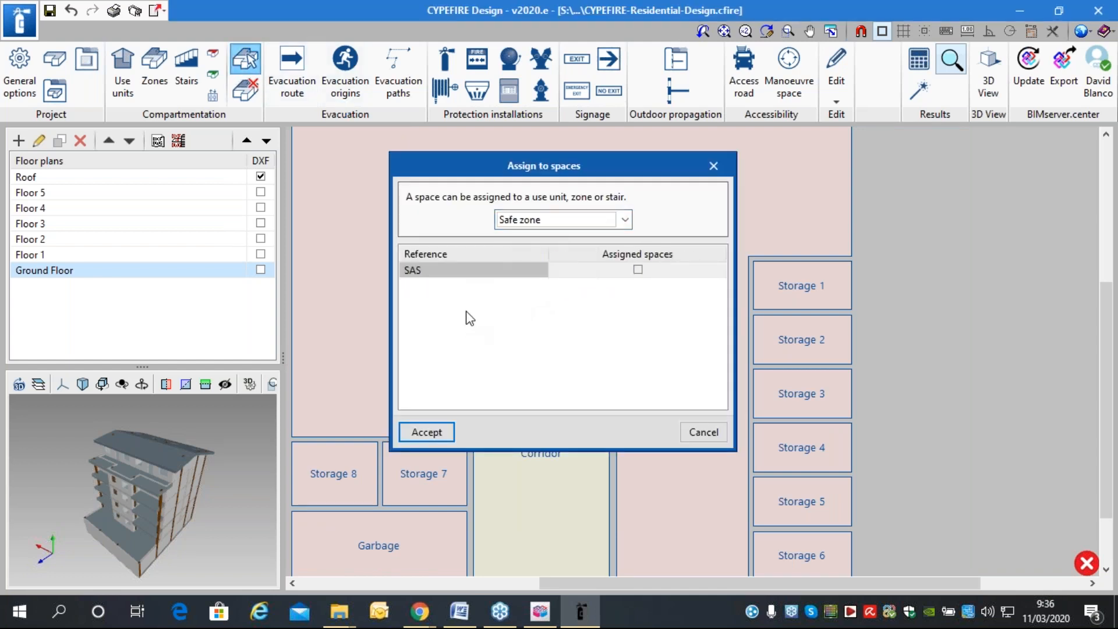
pyautogui.click(413, 432)
pyautogui.click(501, 315)
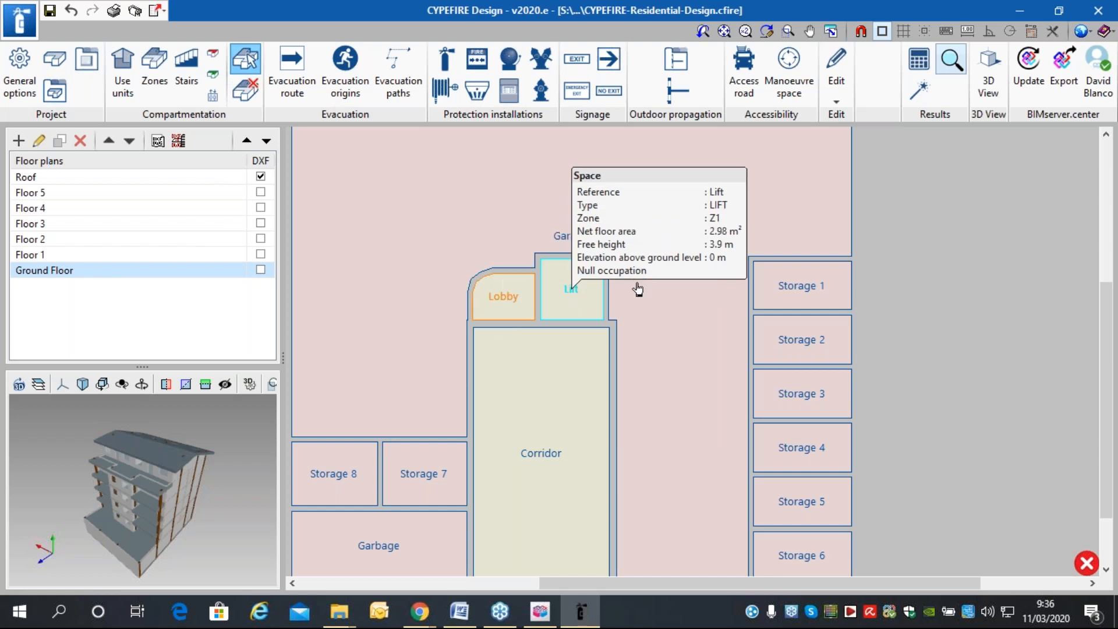
# Assign Elevator1 to the Lift space on the ground floor and to Lift P1 on Floor 1.
pyautogui.moveTo(574, 146)
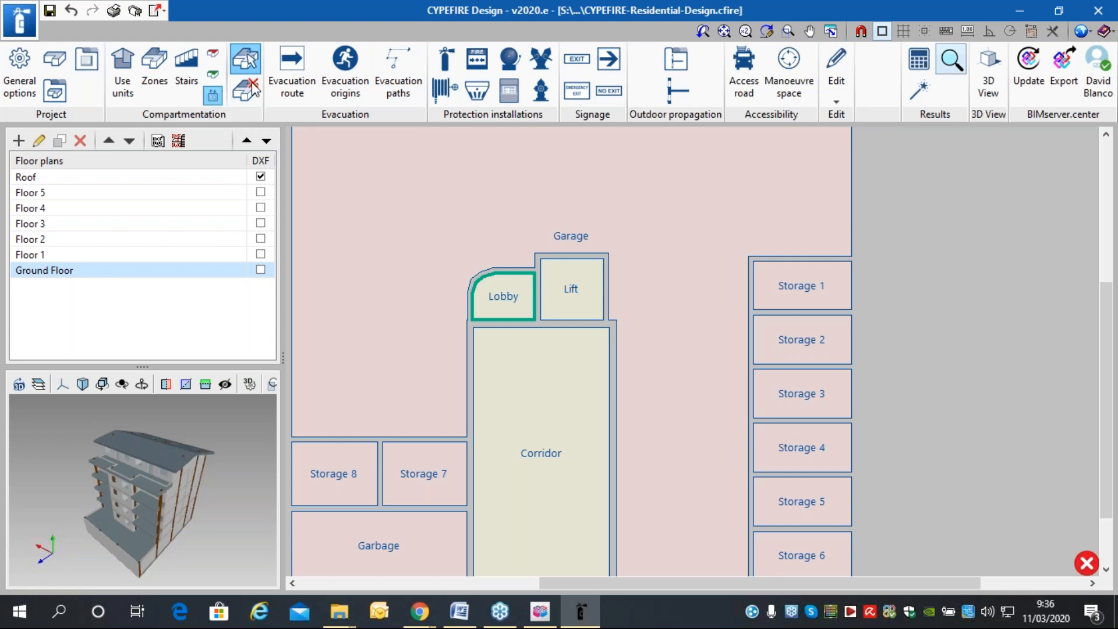
pyautogui.click(655, 229)
pyautogui.click(627, 219)
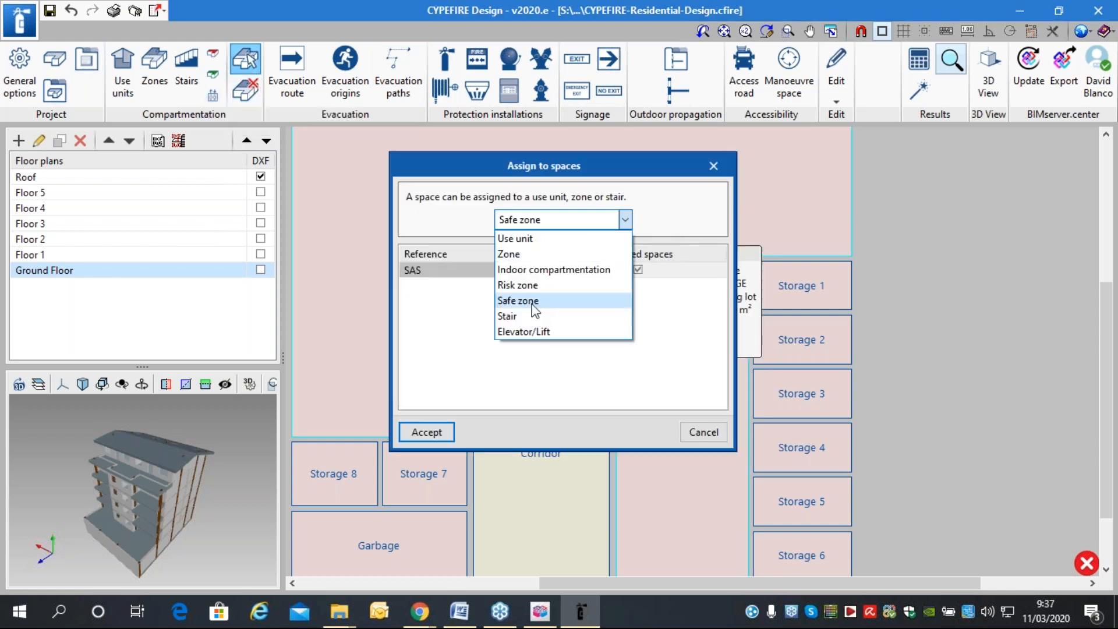
pyautogui.click(535, 329)
pyautogui.click(433, 432)
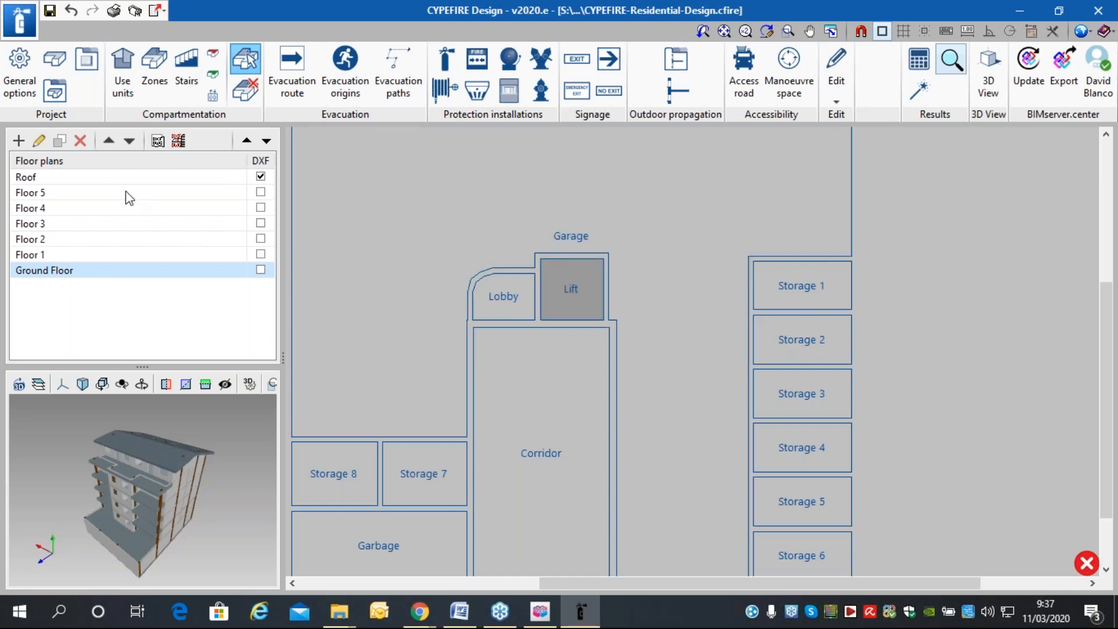
pyautogui.click(93, 261)
pyautogui.click(445, 438)
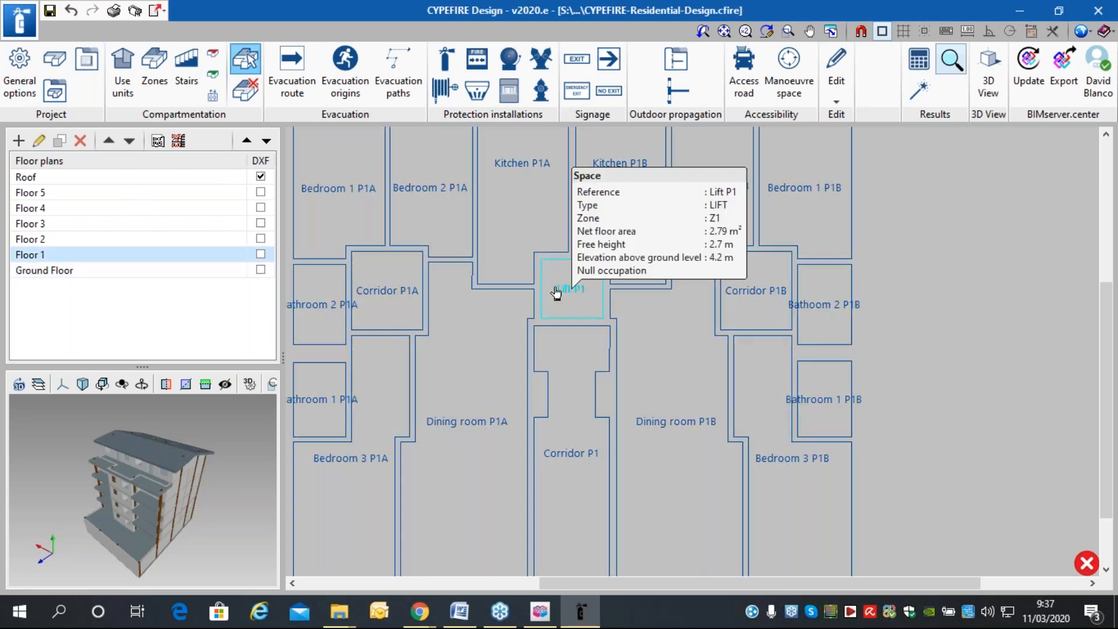
pyautogui.click(553, 287)
# Assign Elevator1 to Lift P2 on Floor 2 and Lift P3 on Floor 3.
pyautogui.click(125, 239)
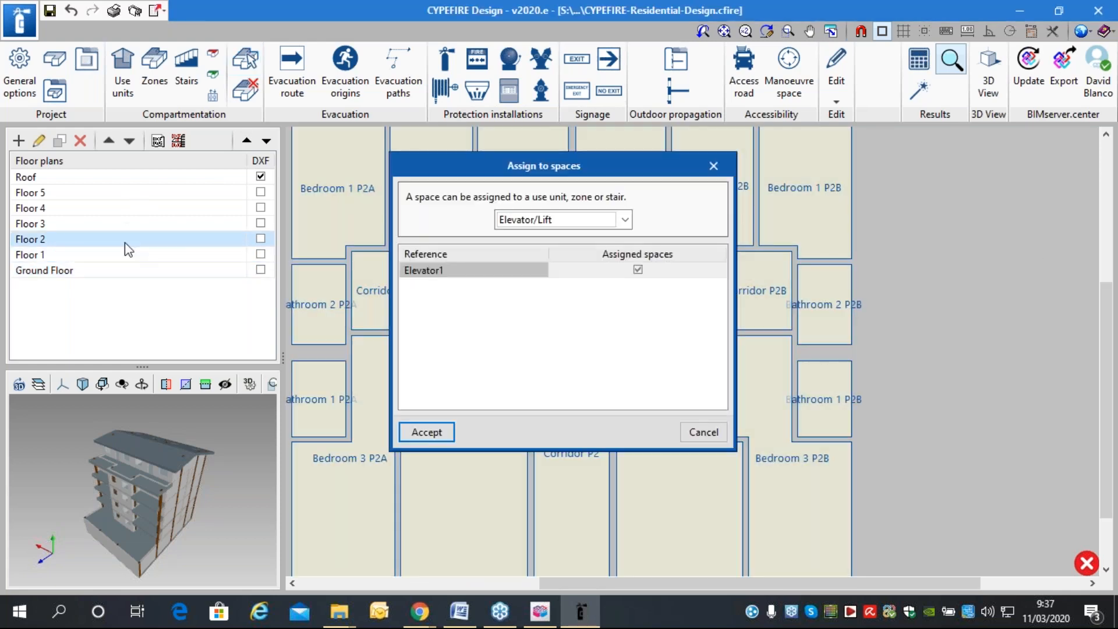
pyautogui.click(426, 431)
pyautogui.click(581, 310)
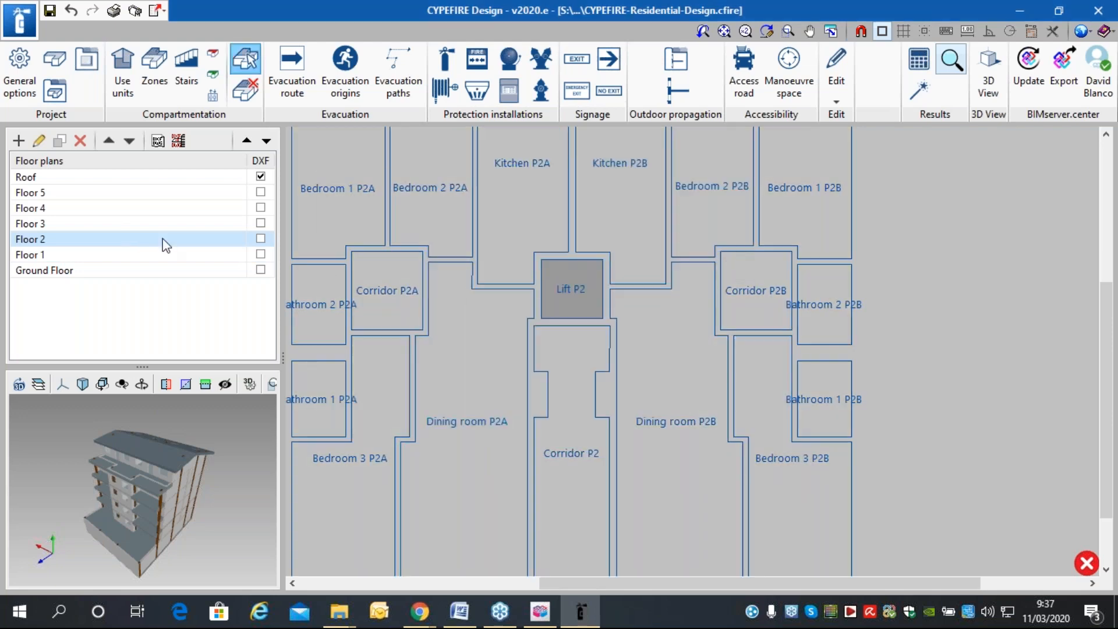
pyautogui.click(133, 226)
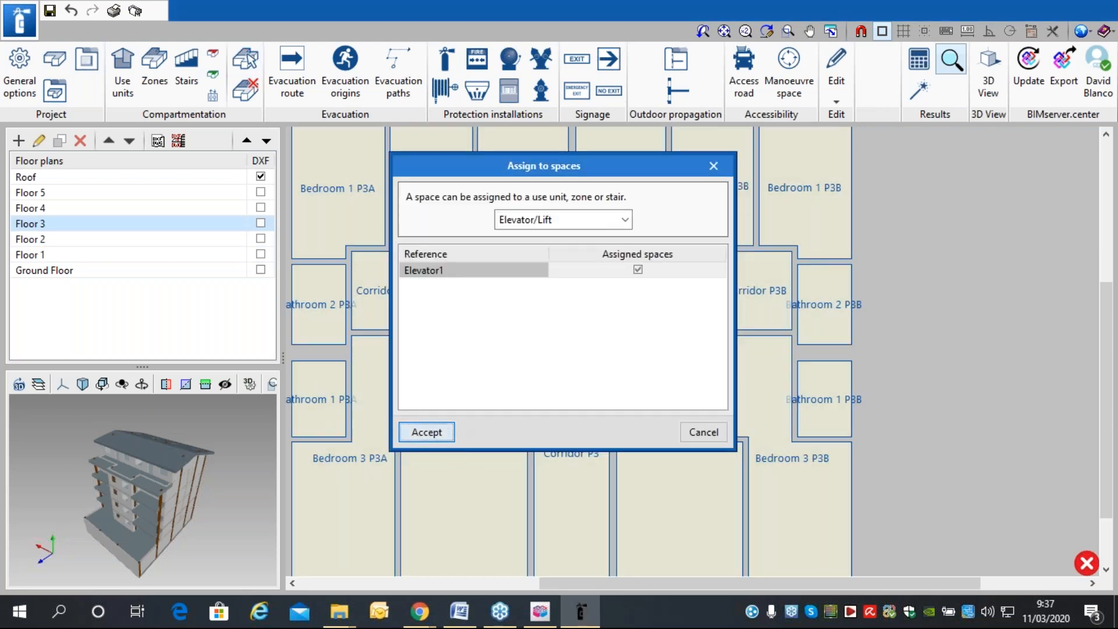
pyautogui.click(451, 432)
pyautogui.click(580, 298)
# Assign Elevator1 to Lift P4 on Floor 4 and Lift P5 on Floor 5, and finish the elevator assignment.
pyautogui.click(52, 209)
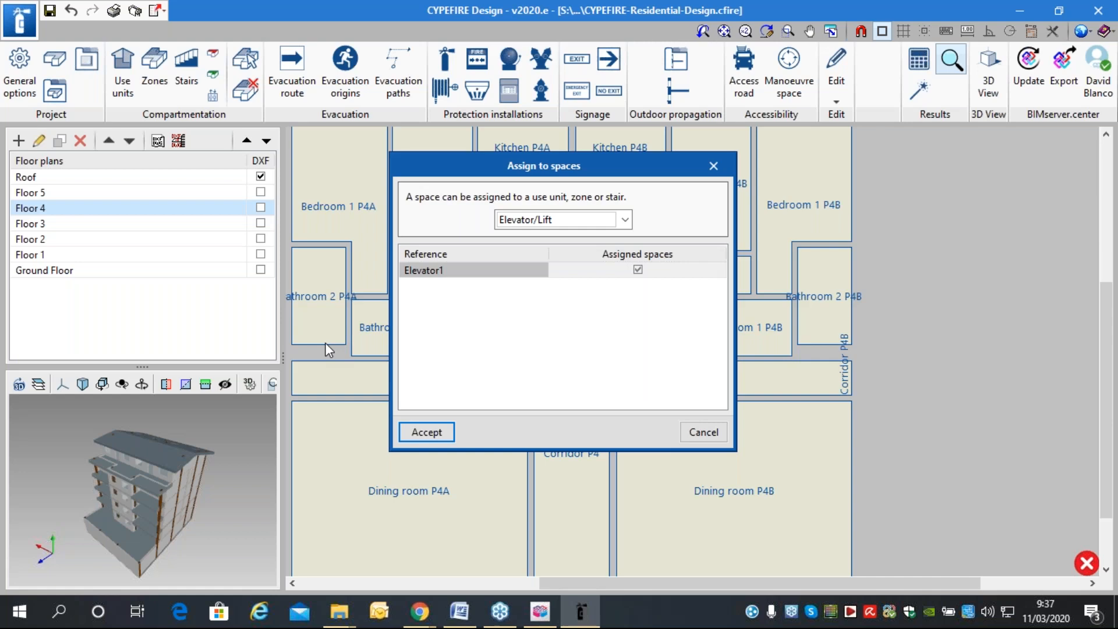
pyautogui.click(427, 431)
pyautogui.click(538, 315)
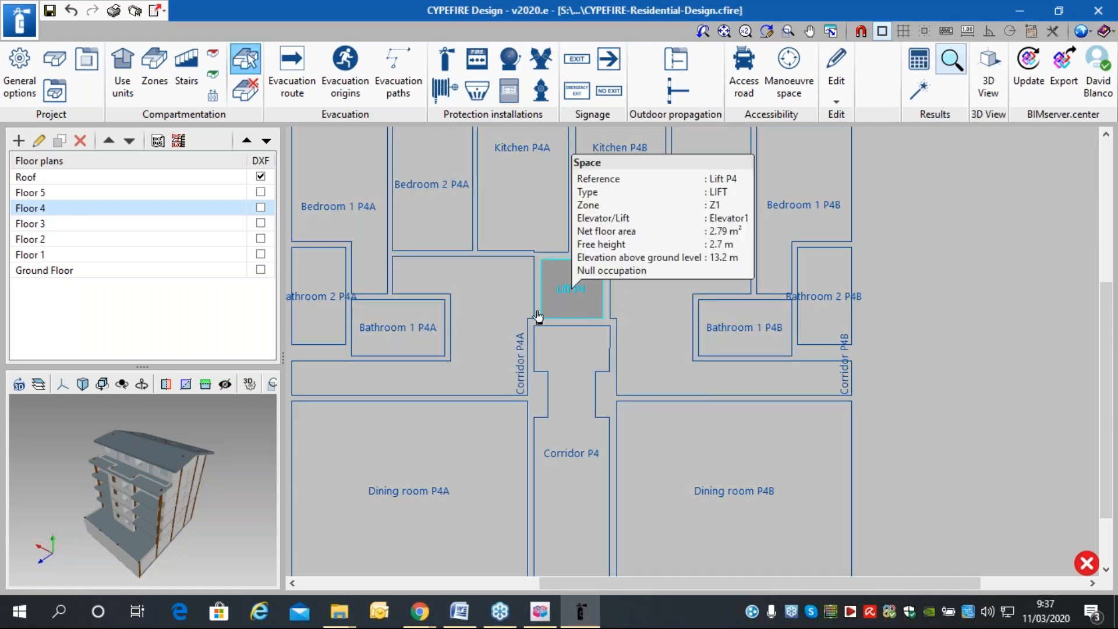
pyautogui.click(42, 196)
pyautogui.click(424, 431)
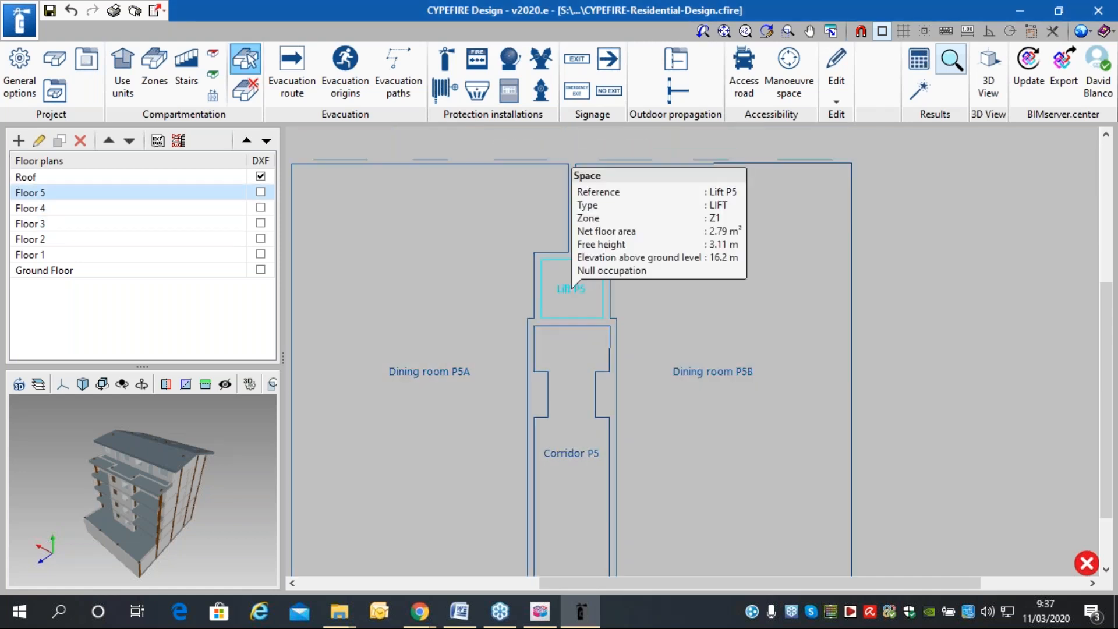
pyautogui.click(574, 293)
pyautogui.scroll(-6, 873, 252)
pyautogui.scroll(1, 950, 253)
pyautogui.moveTo(949, 254); pyautogui.dragTo(823, 258, button='middle')
pyautogui.rightClick(788, 286)
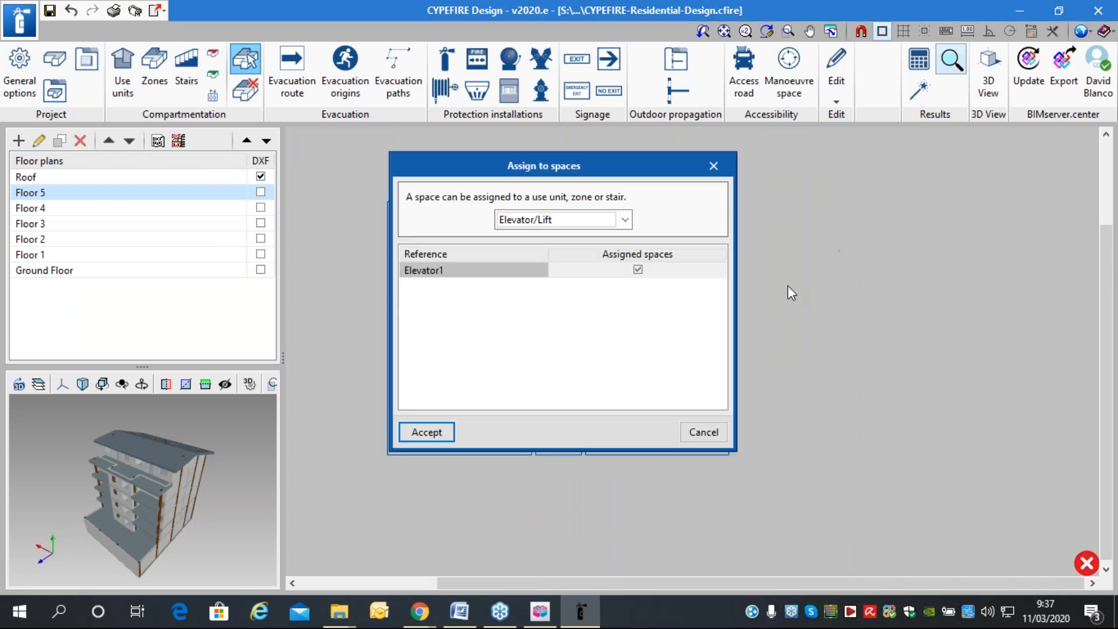
pyautogui.click(712, 435)
# Assign Stair1 to Corridor P5 on Floor 5 and Corridor P4 on Floor 4.
pyautogui.click(248, 62)
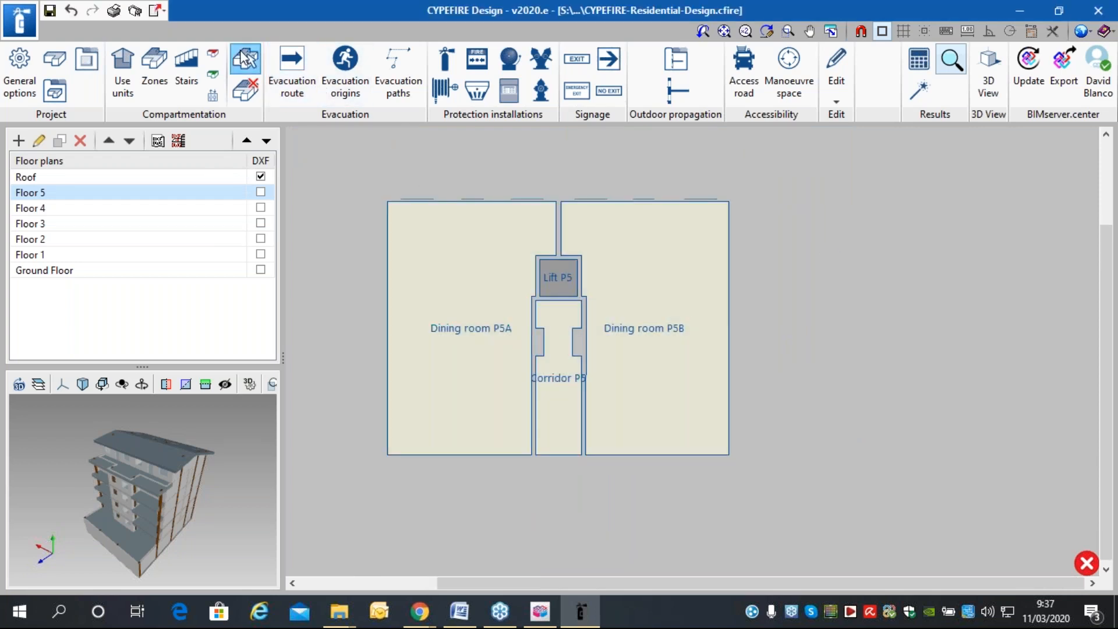
pyautogui.click(569, 218)
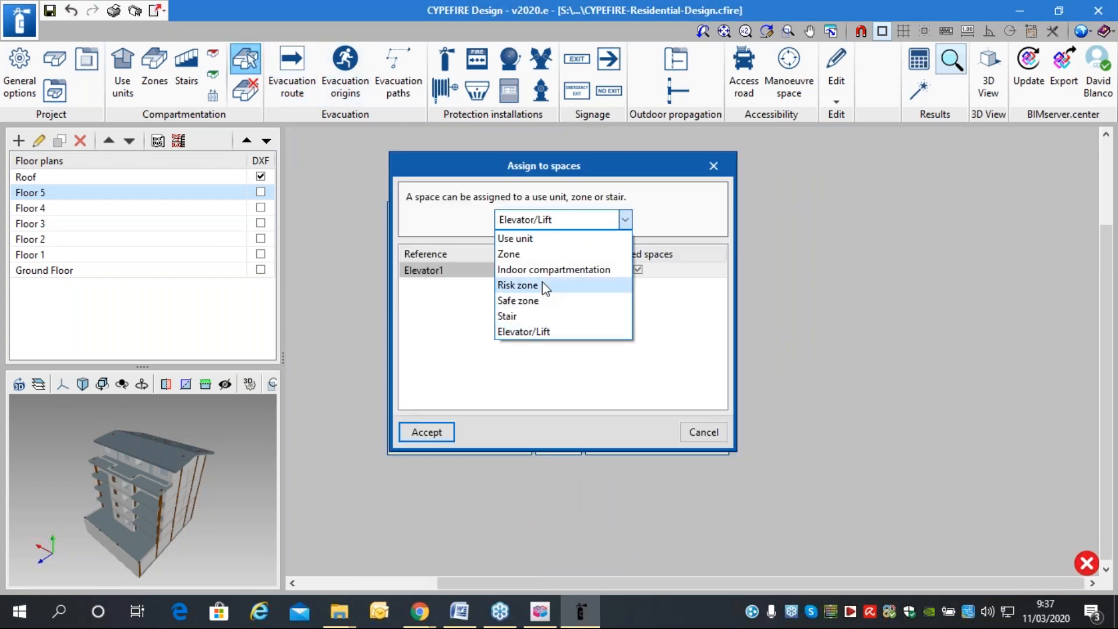
pyautogui.click(525, 318)
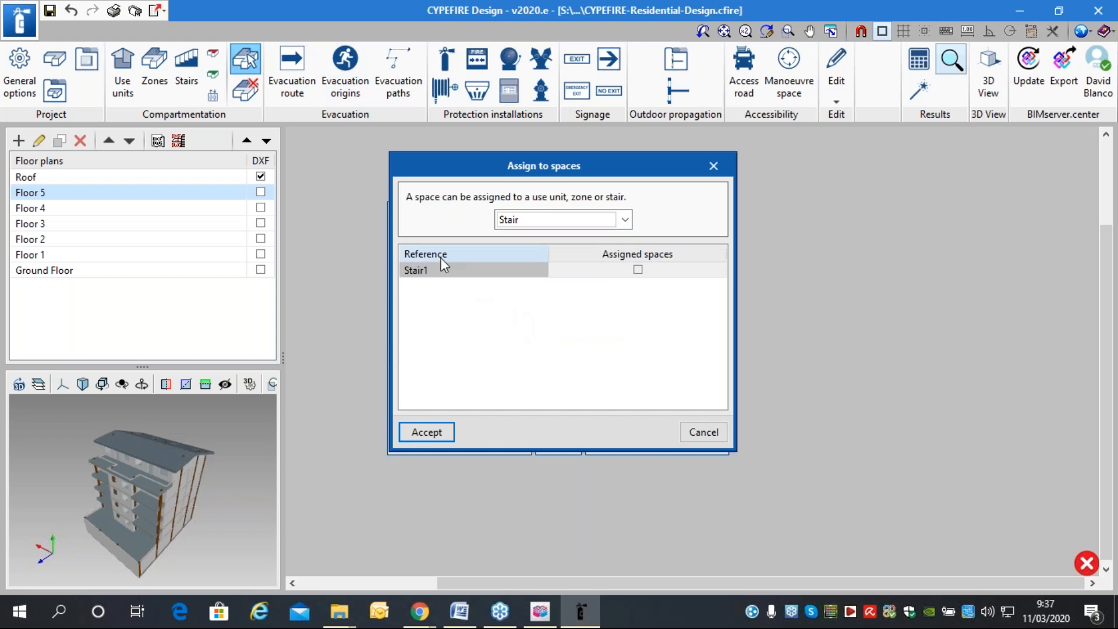
pyautogui.click(444, 434)
pyautogui.click(559, 373)
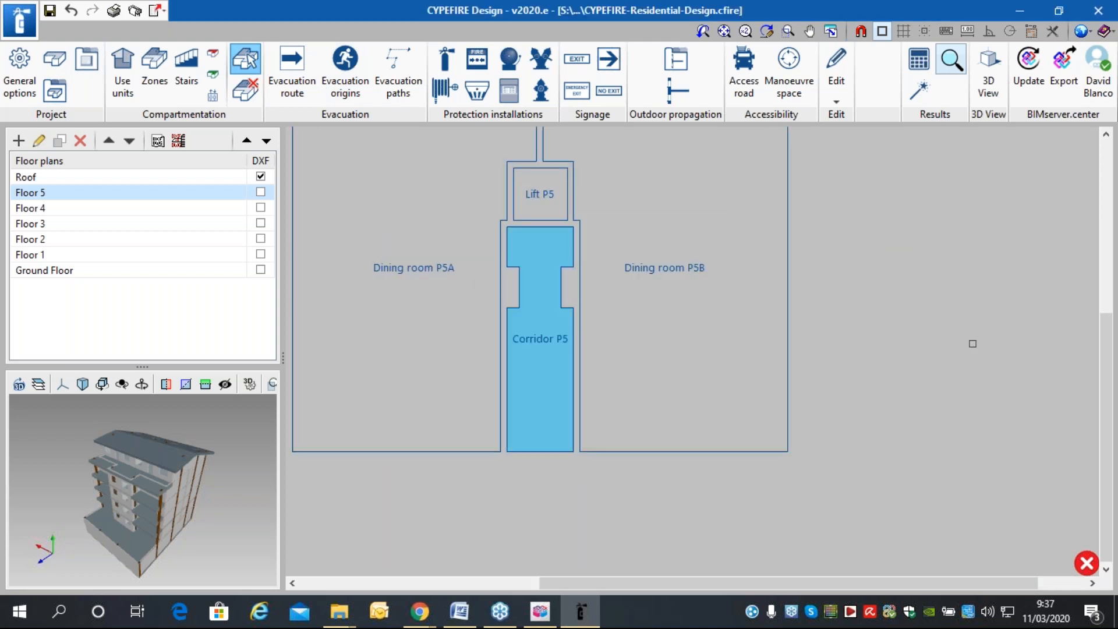
pyautogui.click(80, 207)
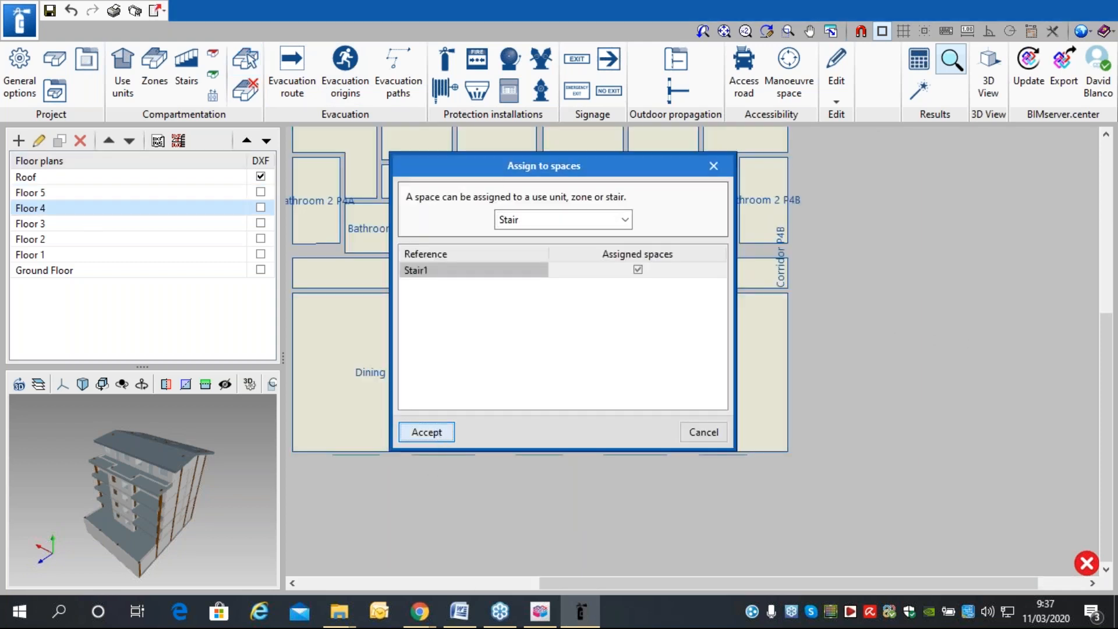
pyautogui.click(427, 432)
pyautogui.click(539, 245)
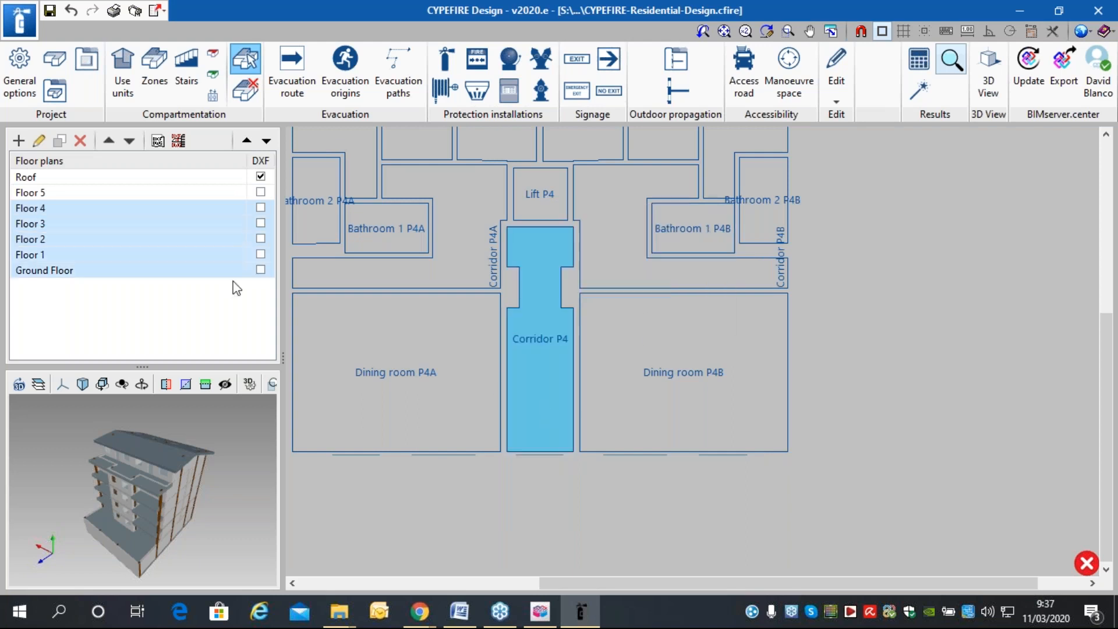
# Assign Stair1 to Corridor P3 on Floor 3 and Corridor P2 on Floor 2.
pyautogui.click(80, 224)
pyautogui.click(431, 433)
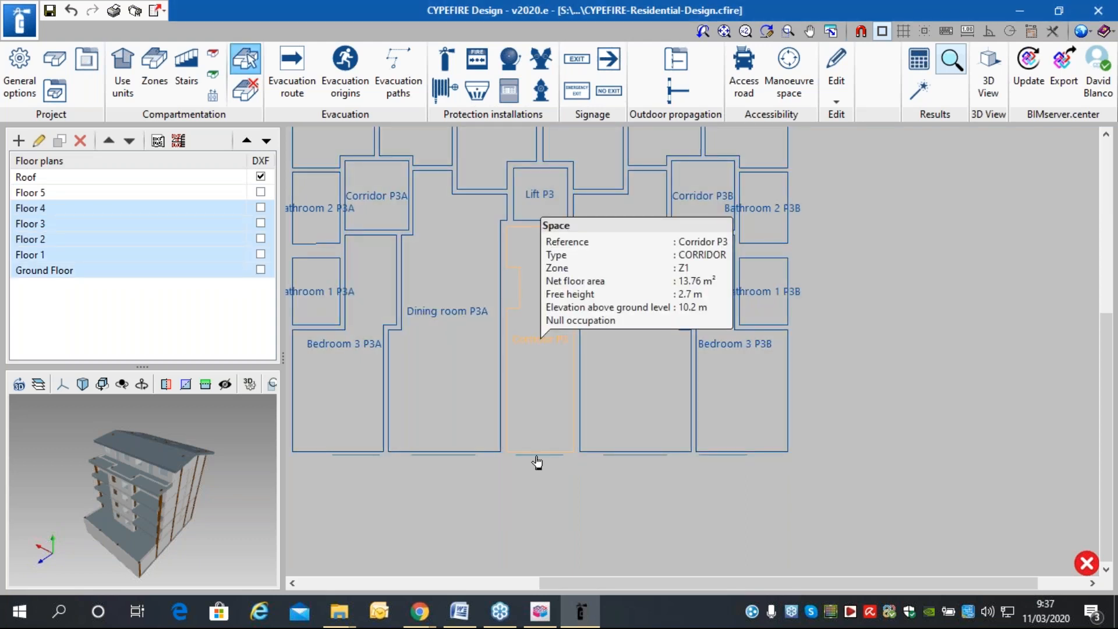
pyautogui.click(537, 463)
pyautogui.click(105, 239)
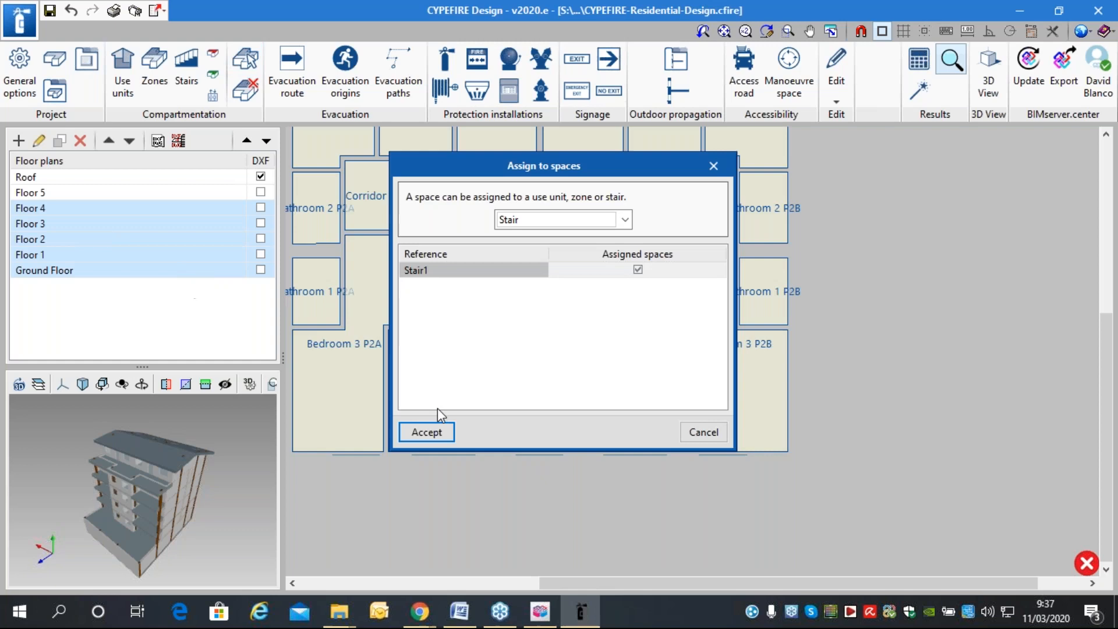
pyautogui.click(429, 432)
pyautogui.click(537, 447)
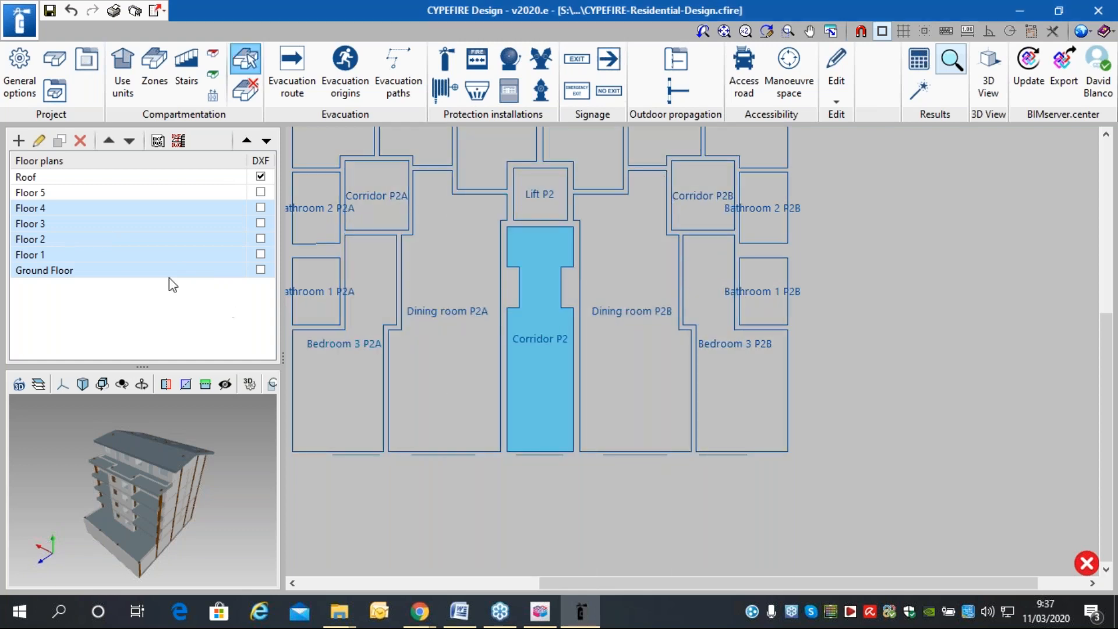
# Assign Stair1 to Corridor P1 on Floor 1 and the Corridor space on the ground floor, and finish the stair assignment.
pyautogui.click(140, 256)
pyautogui.click(429, 432)
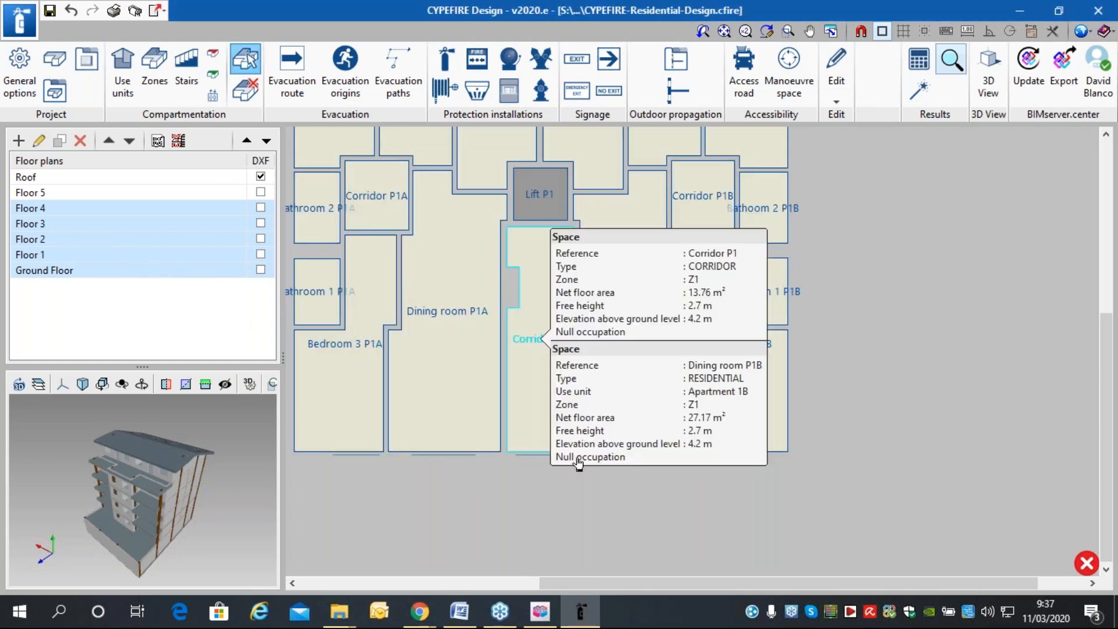
pyautogui.click(549, 452)
pyautogui.click(137, 237)
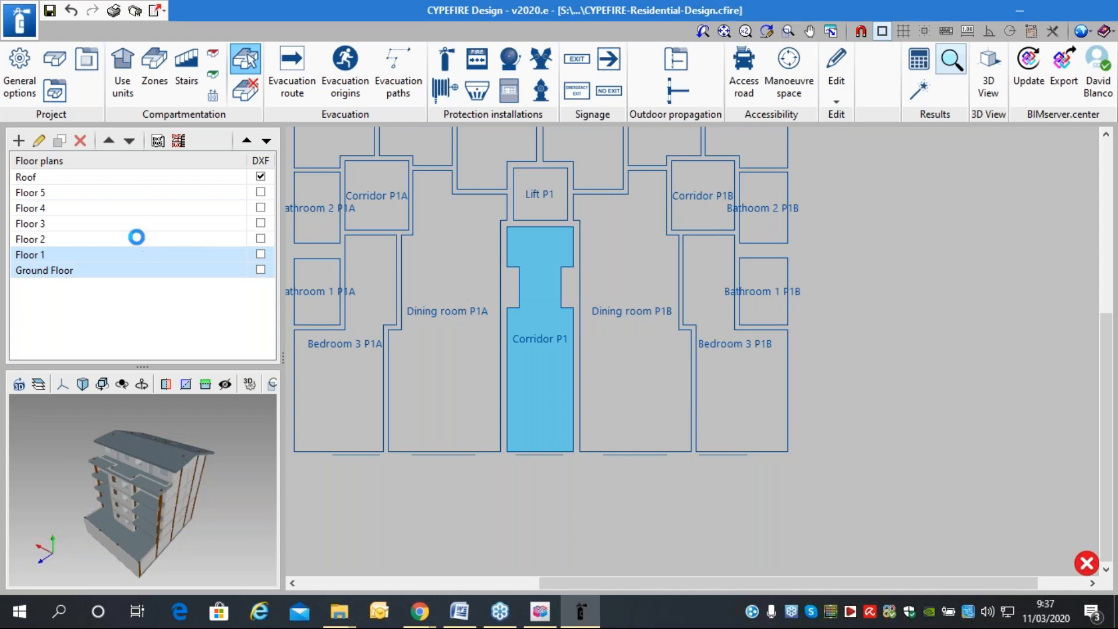
pyautogui.click(426, 432)
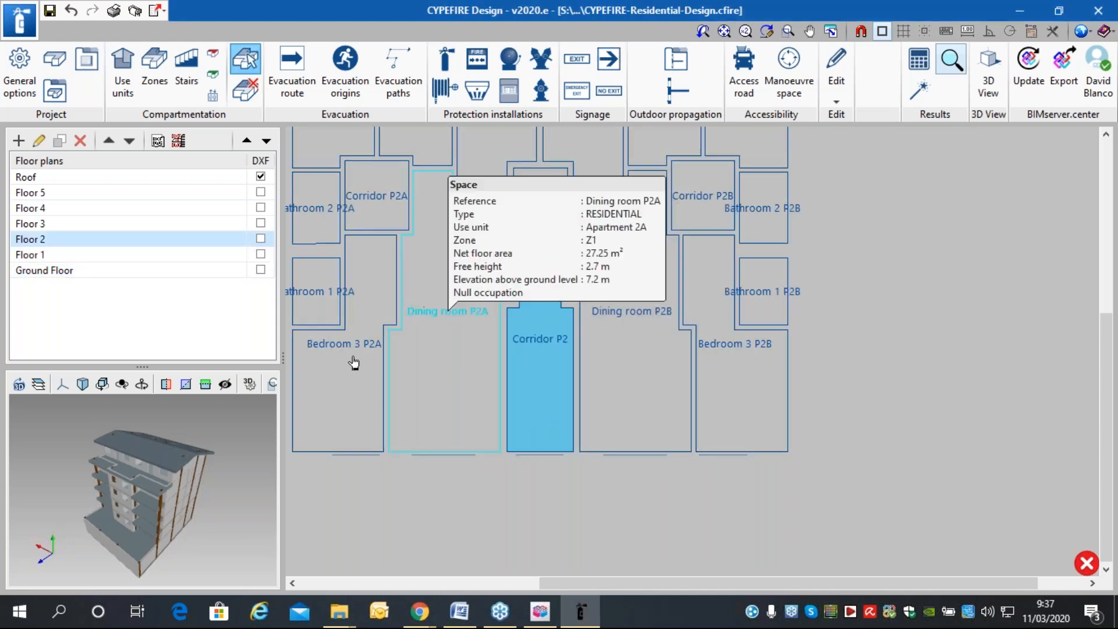
pyautogui.click(138, 271)
pyautogui.click(428, 433)
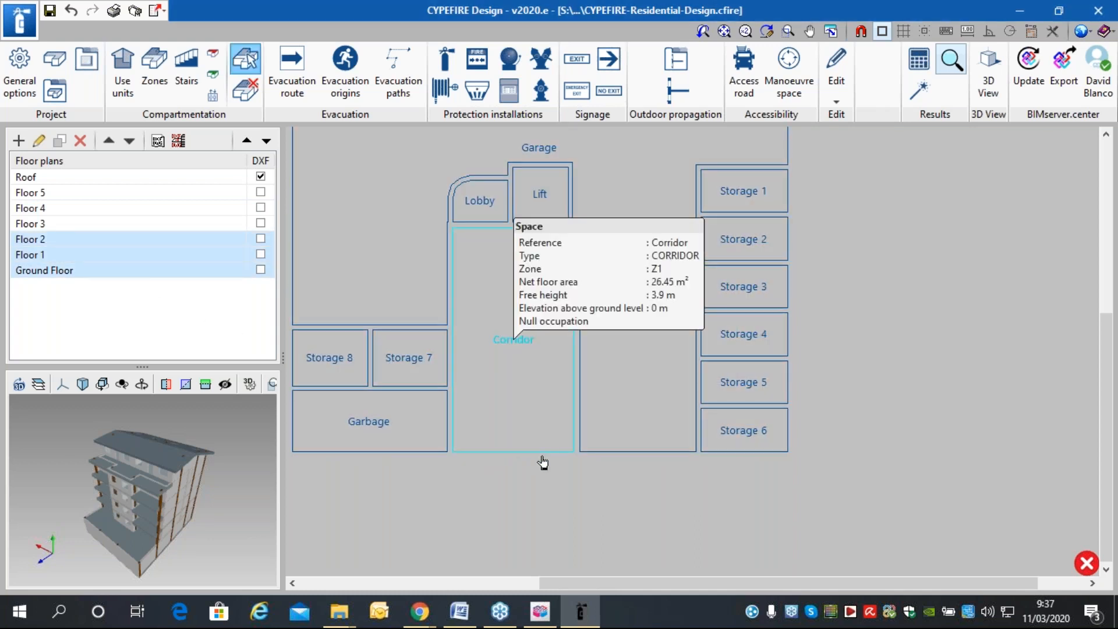
pyautogui.click(541, 452)
pyautogui.scroll(-4, 593, 482)
pyautogui.scroll(3, 971, 239)
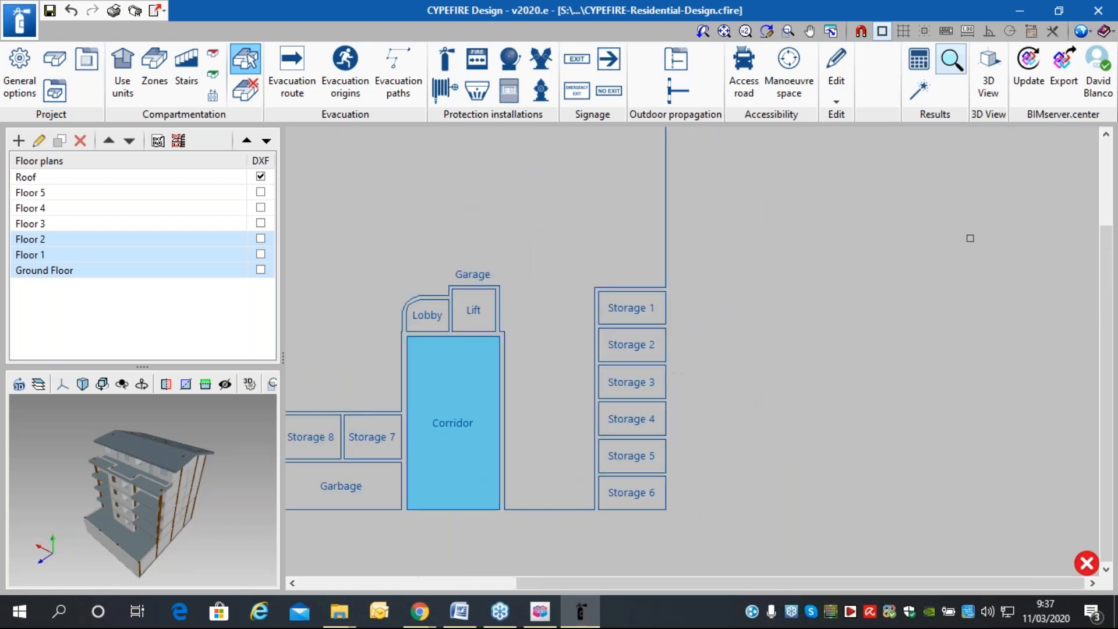
pyautogui.rightClick(852, 322)
pyautogui.click(703, 432)
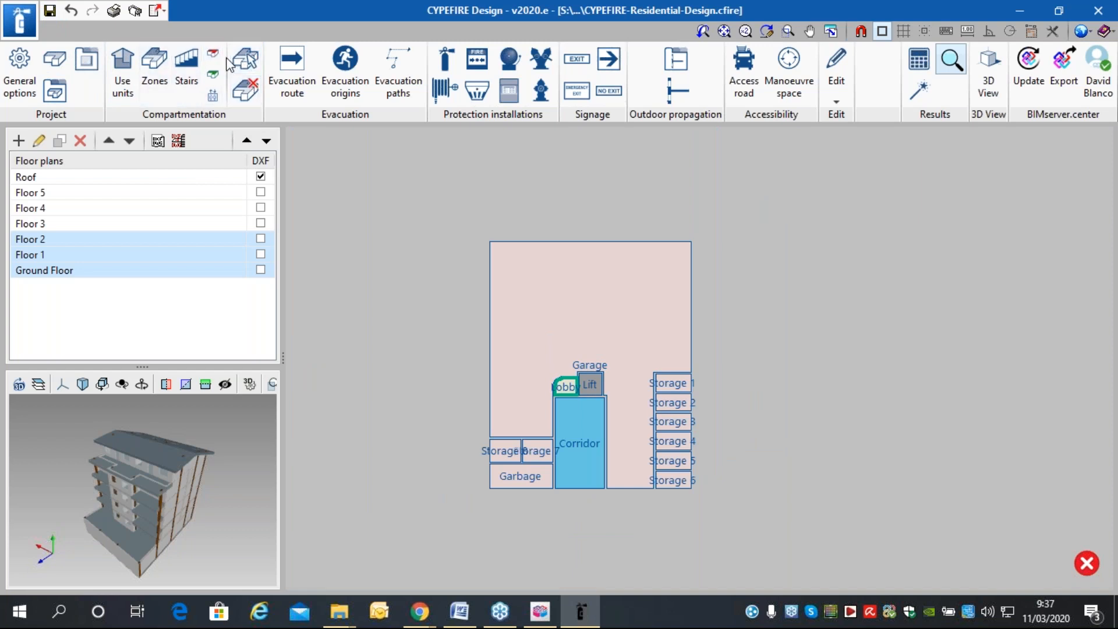
pyautogui.scroll(3, 644, 369)
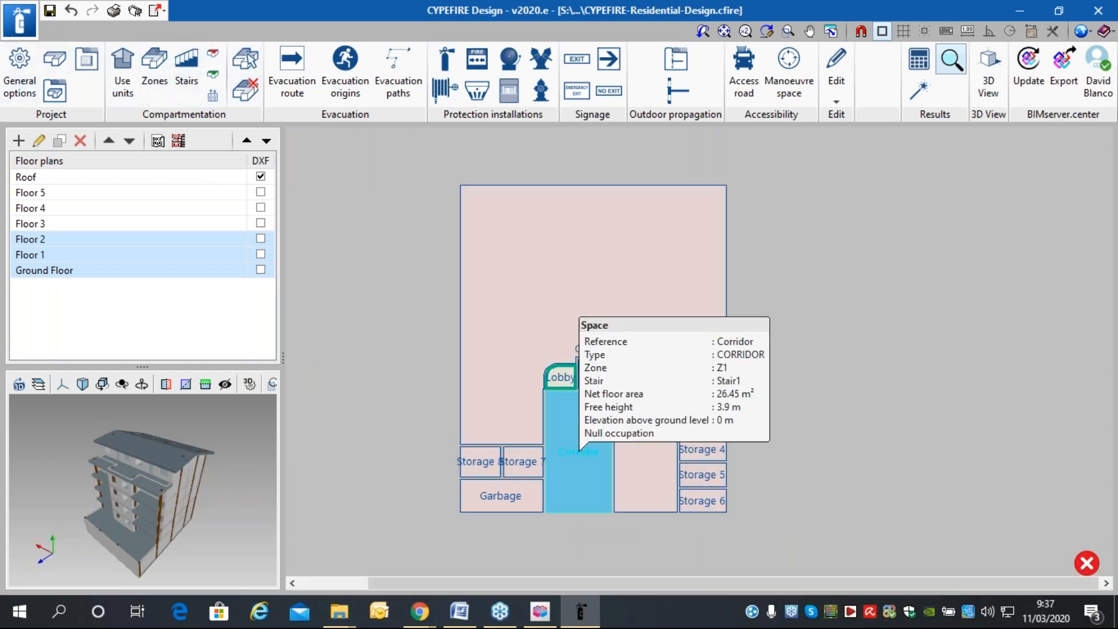
pyautogui.scroll(-5, 771, 295)
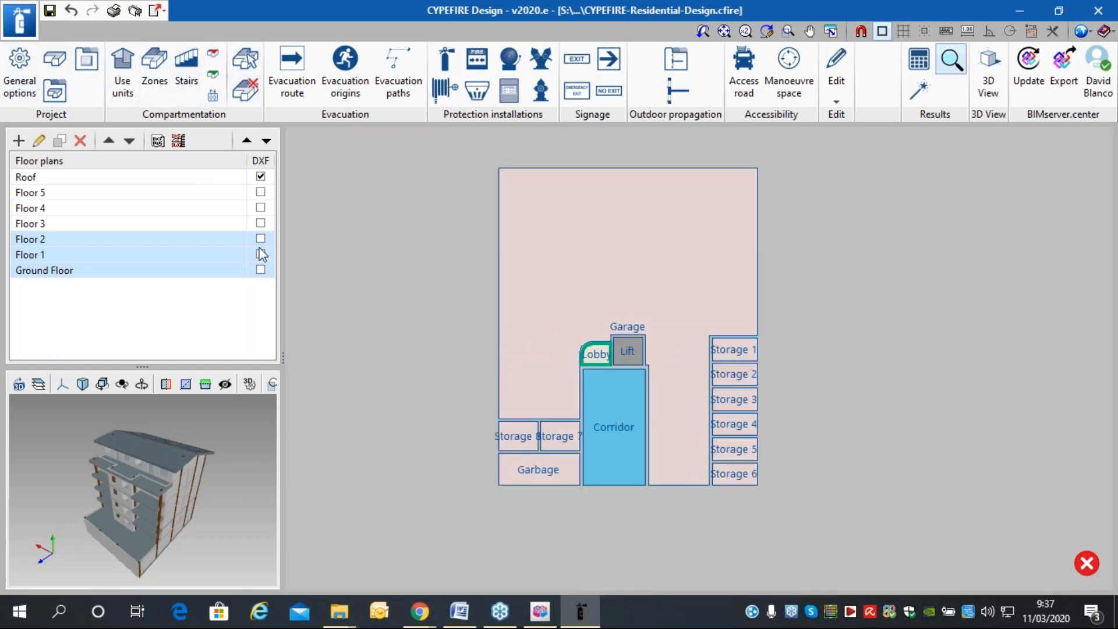
# Show the DXF background on Floor 2, Floor 1 and the Ground Floor, and open the Ground Floor plan.
pyautogui.click(261, 269)
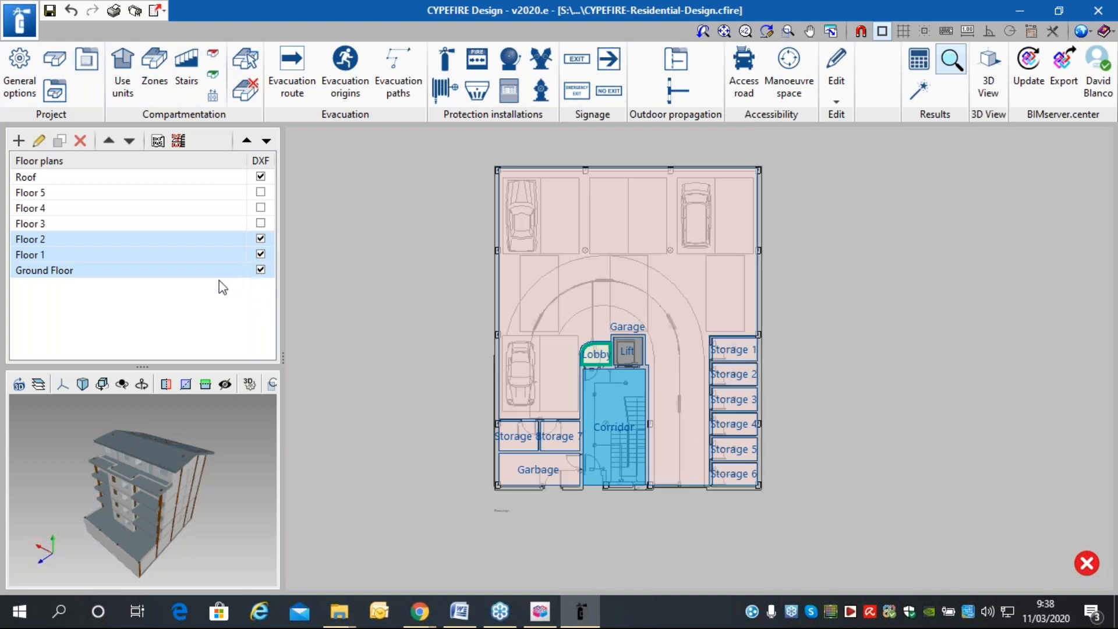
pyautogui.click(141, 237)
pyautogui.click(142, 270)
pyautogui.scroll(1, 757, 284)
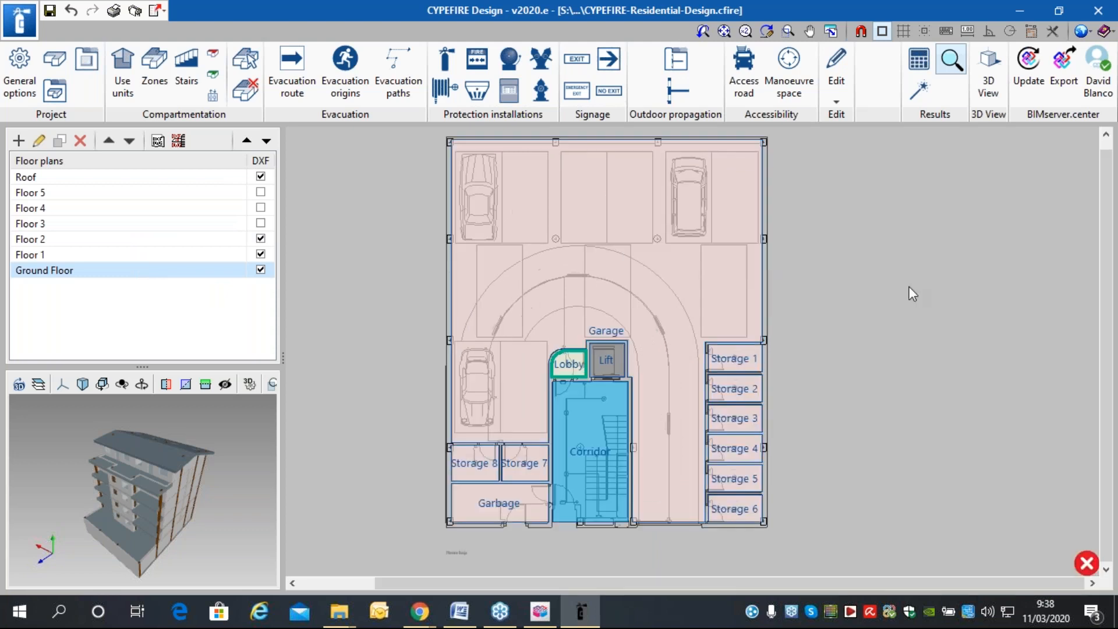
# Draw a 1.00 m wide Dégagement evacuation route from the garage area above Storage 7, around the corner to a point above the lobby.
pyautogui.click(296, 75)
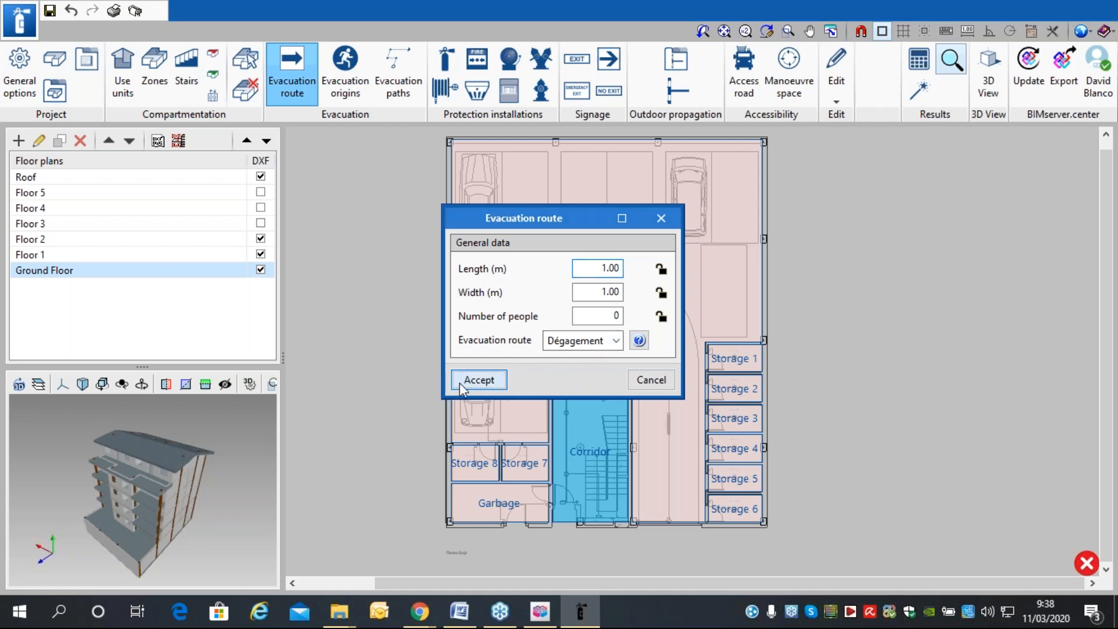
pyautogui.click(487, 384)
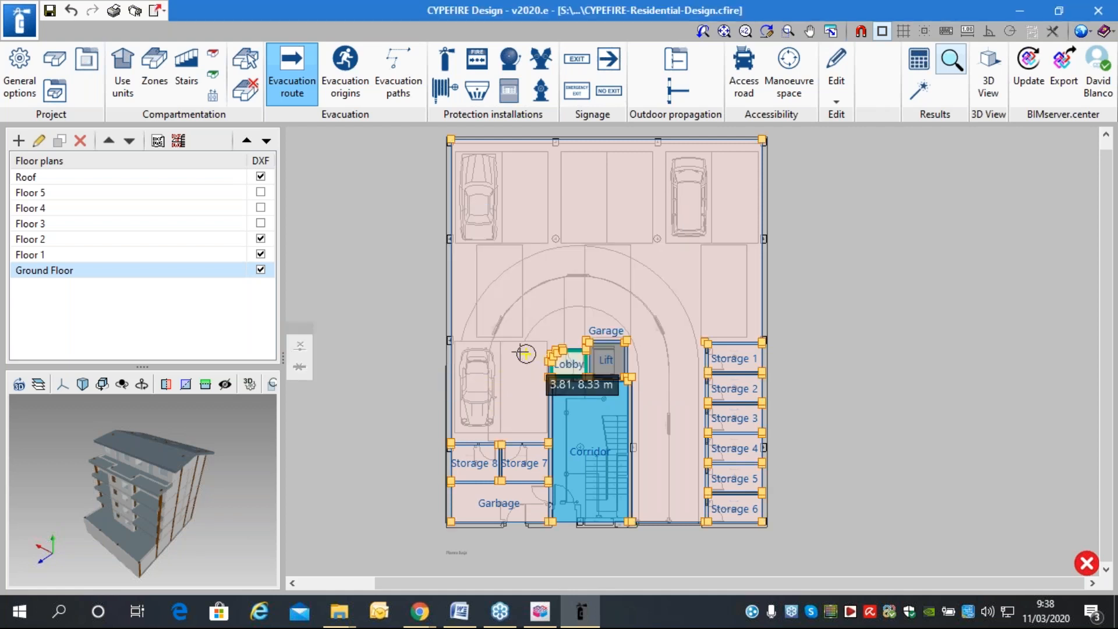
pyautogui.click(499, 415)
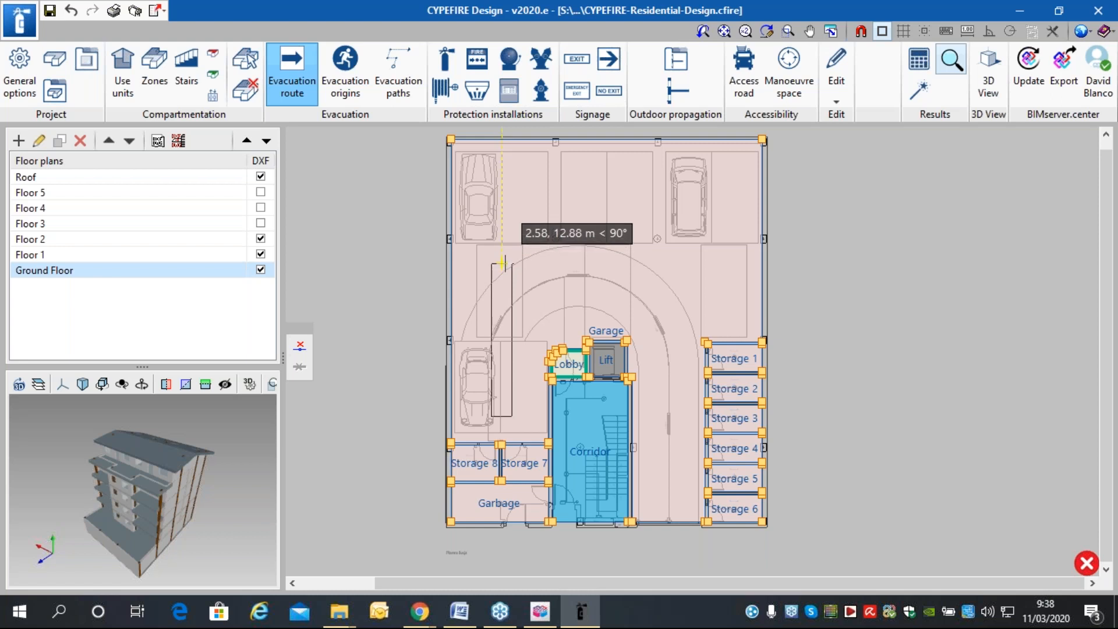
pyautogui.click(986, 32)
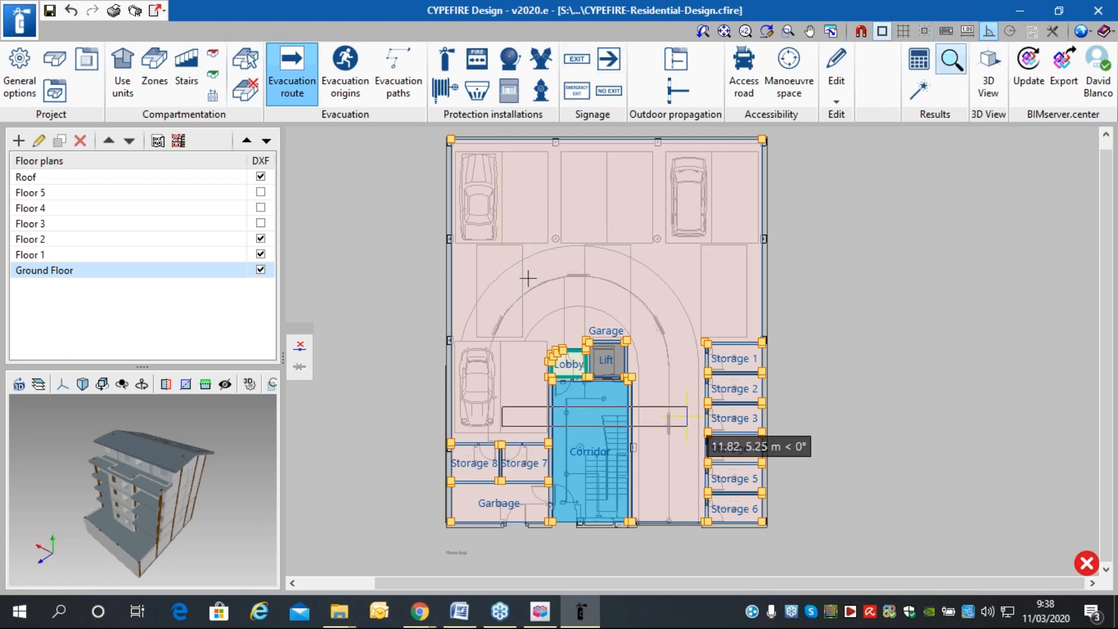
pyautogui.doubleClick(563, 260)
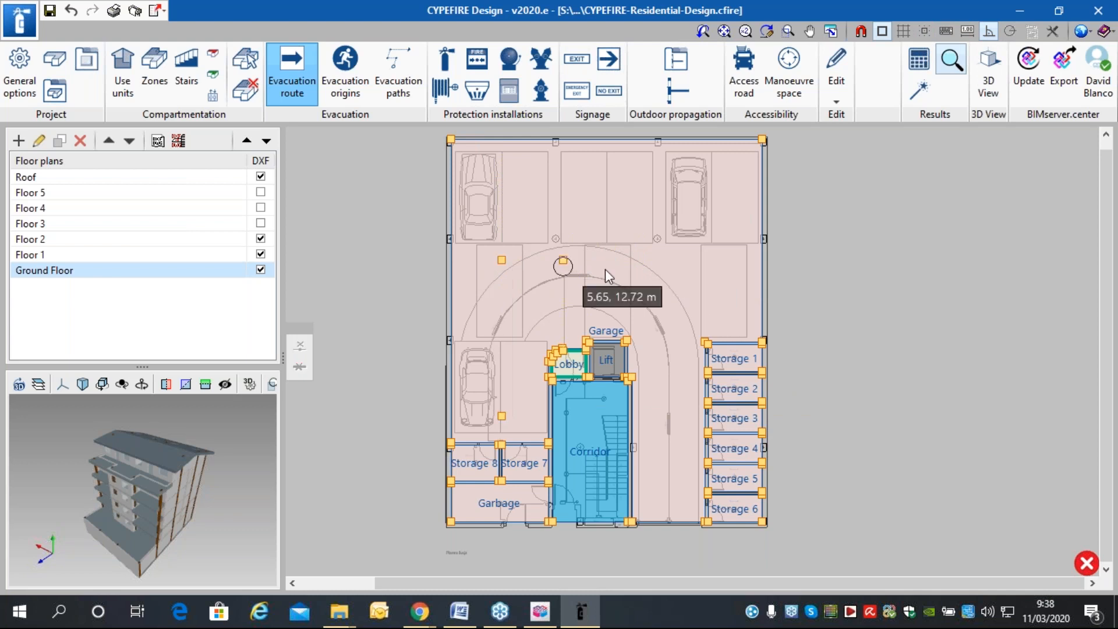
# Draw a second garage evacuation route from beside Storage 6, up and across to meet the first route's end above the lobby.
pyautogui.click(684, 502)
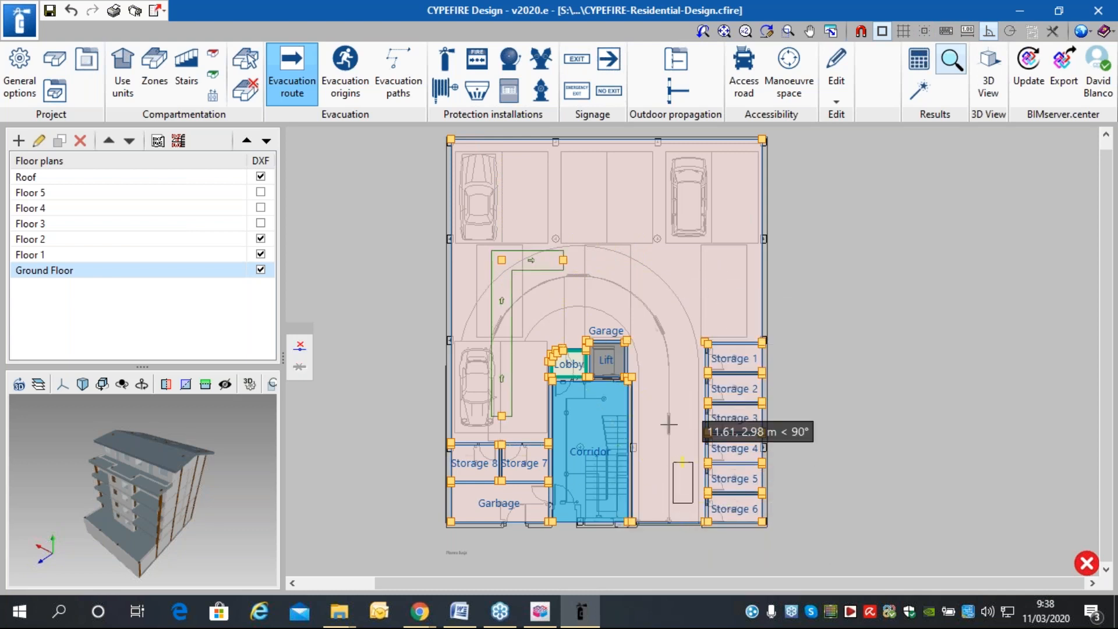
pyautogui.click(679, 259)
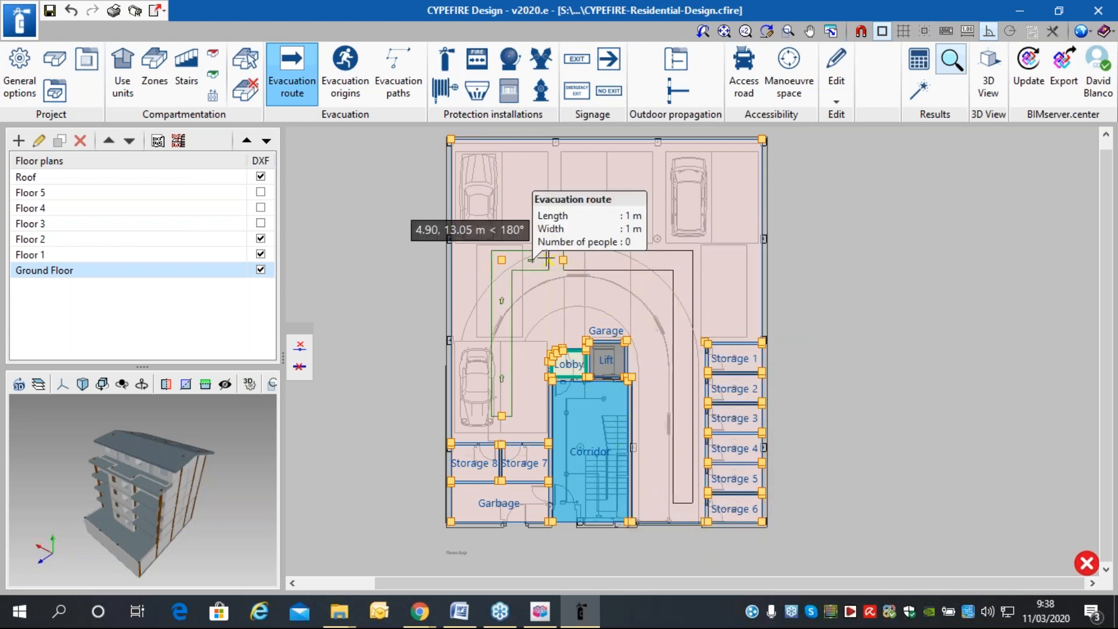
pyautogui.doubleClick(563, 260)
# Draw an evacuation route from the garage routes' meeting point through the lobby and corridor to just outside the building entrance, with orthogonal drawing off for angled segments.
pyautogui.scroll(3, 563, 267)
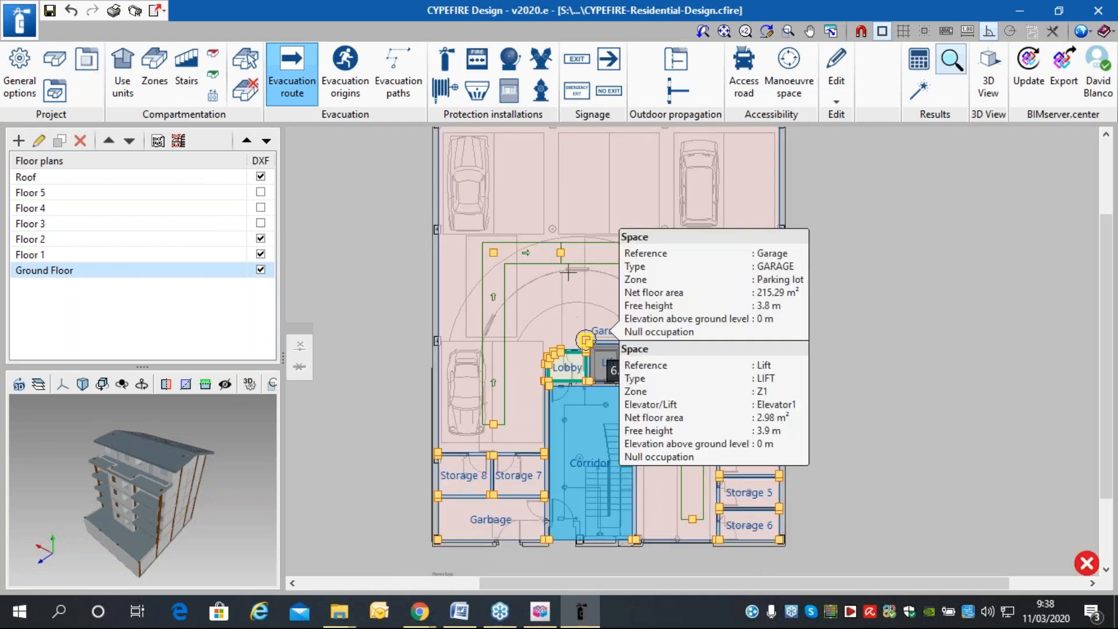
pyautogui.scroll(2, 563, 270)
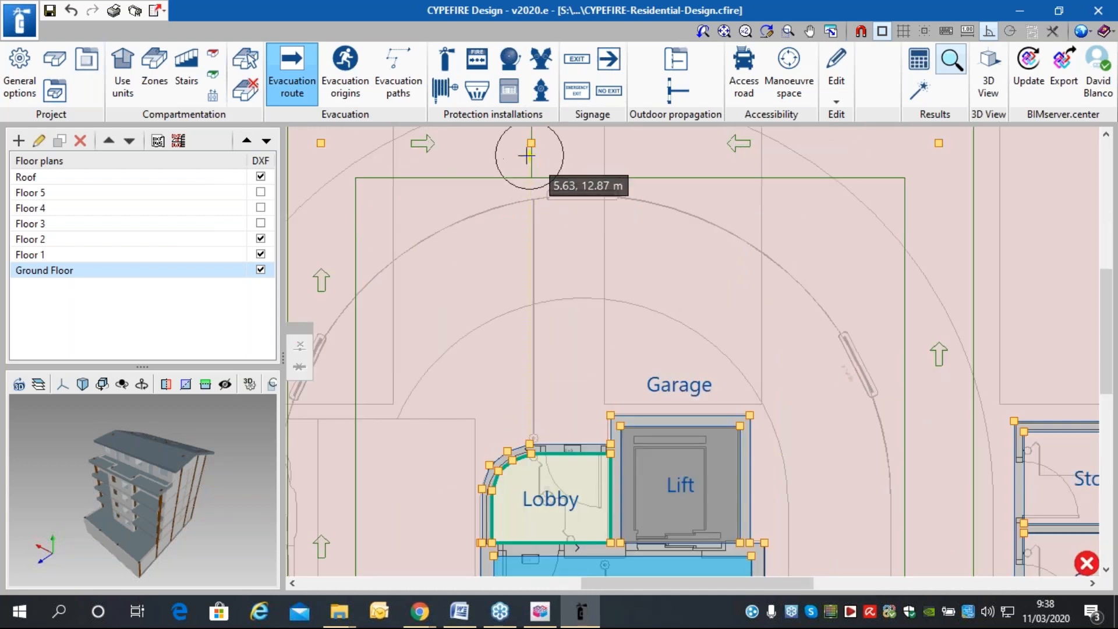
pyautogui.click(530, 144)
pyautogui.click(555, 365)
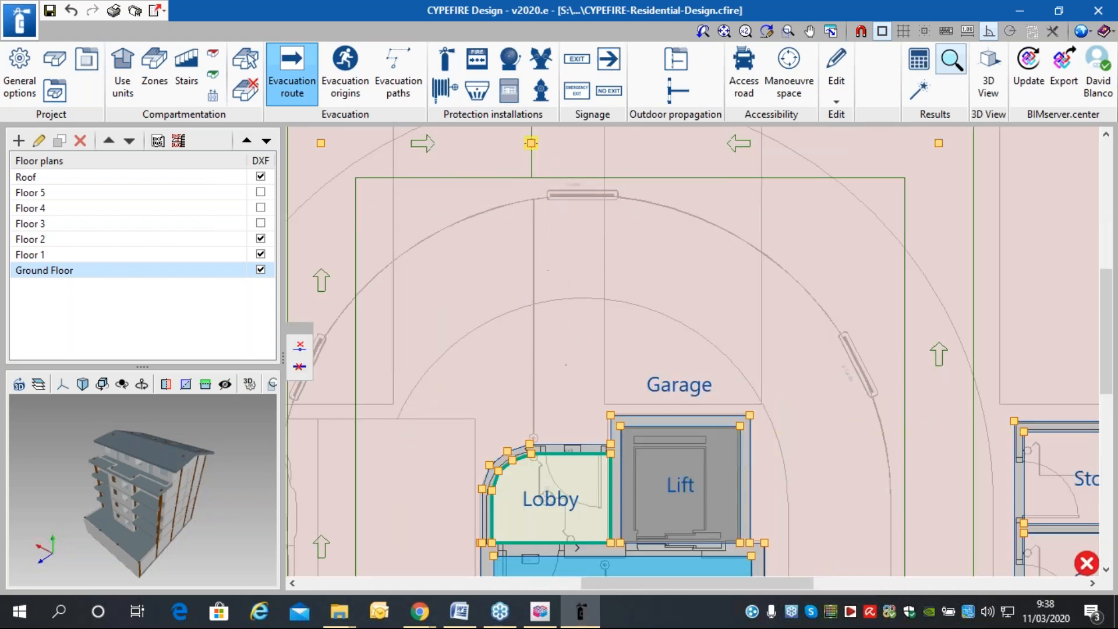
pyautogui.click(992, 32)
pyautogui.scroll(-1, 575, 482)
pyautogui.moveTo(575, 482); pyautogui.dragTo(586, 250, button='middle')
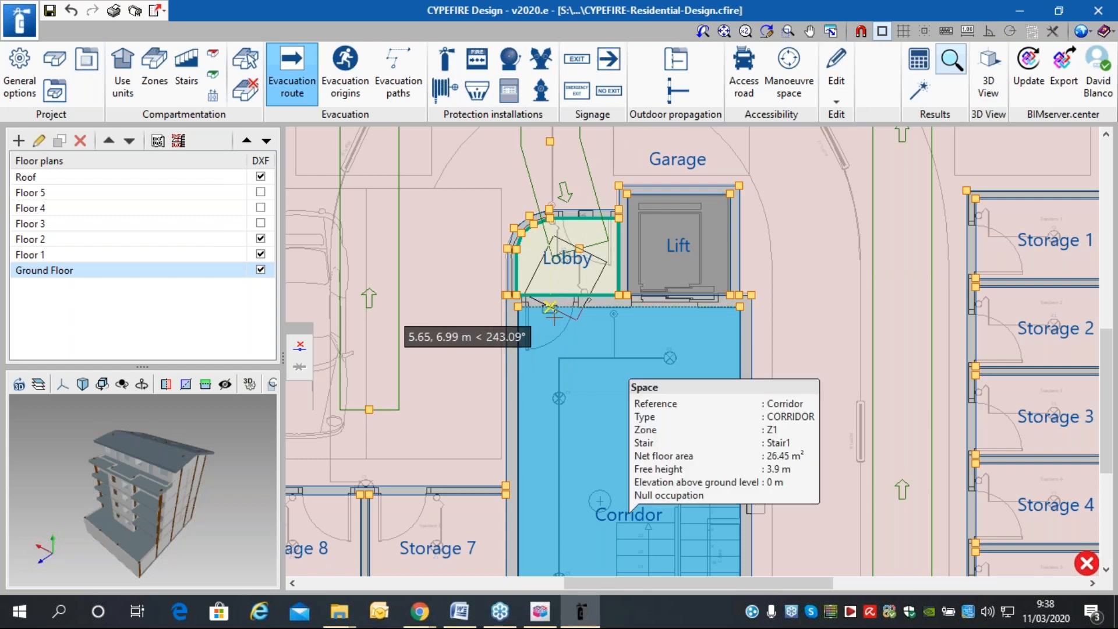
pyautogui.scroll(-1, 530, 483)
pyautogui.moveTo(529, 483); pyautogui.dragTo(520, 223, button='middle')
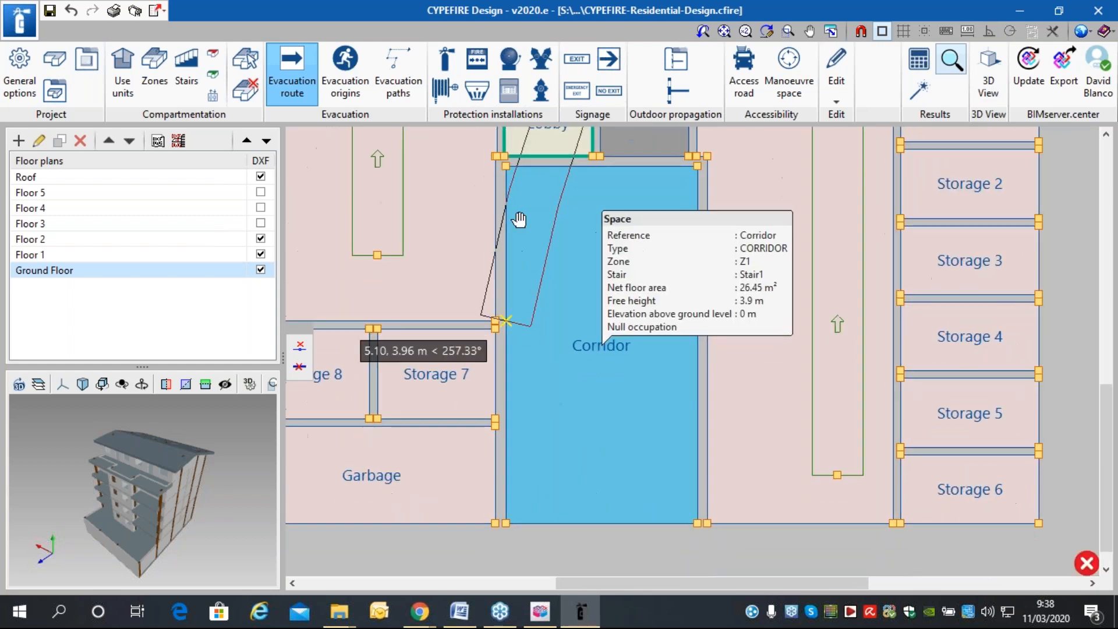
pyautogui.click(541, 469)
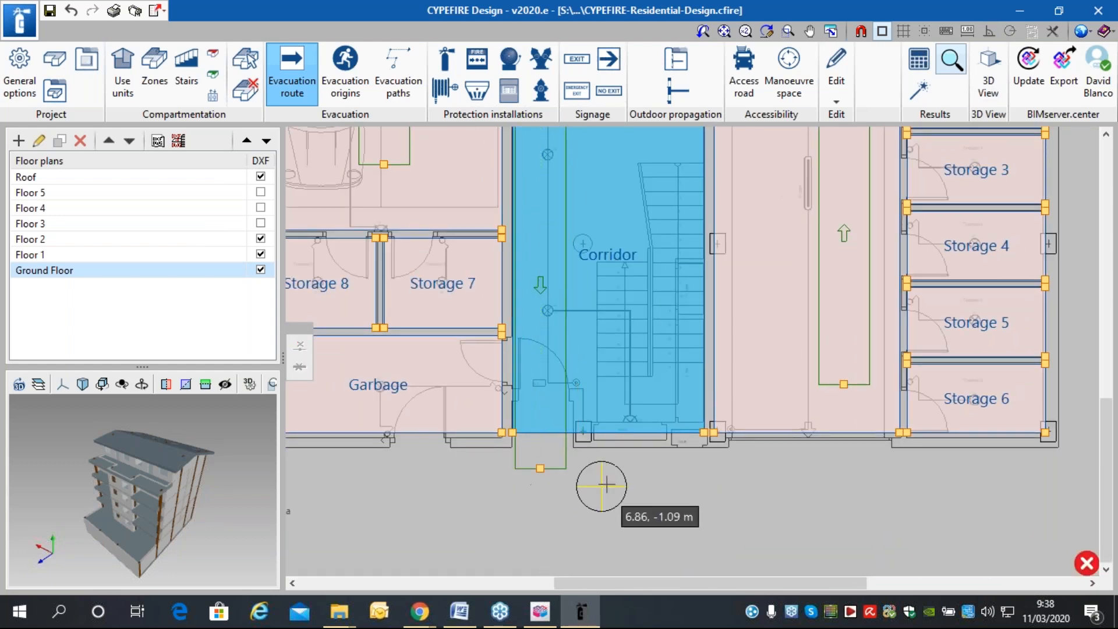
# Examine the Ground Floor evacuation routes through the garage, lobby and corridor with the DXF background hidden.
pyautogui.scroll(-2, 546, 510)
pyautogui.scroll(1, 635, 230)
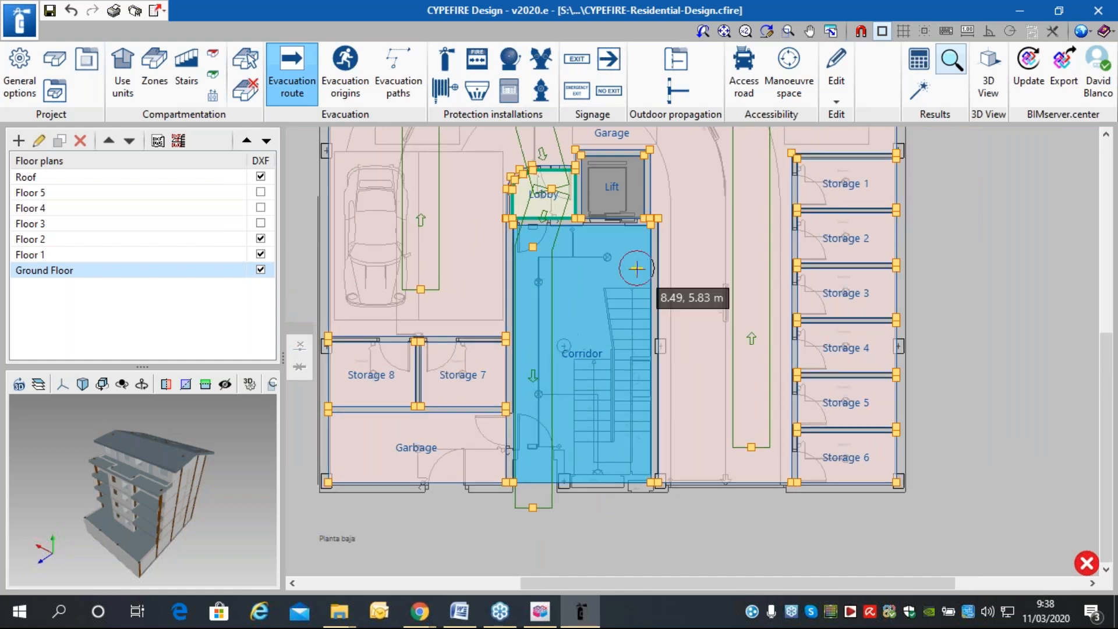
pyautogui.click(260, 270)
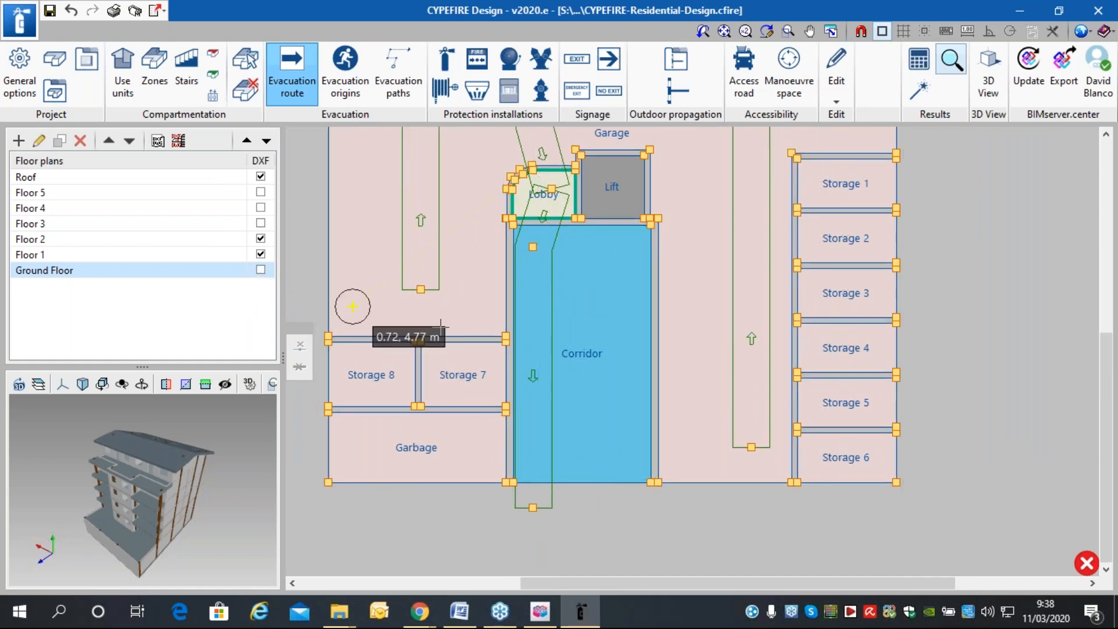
pyautogui.scroll(2, 612, 256)
pyautogui.scroll(-2, 564, 381)
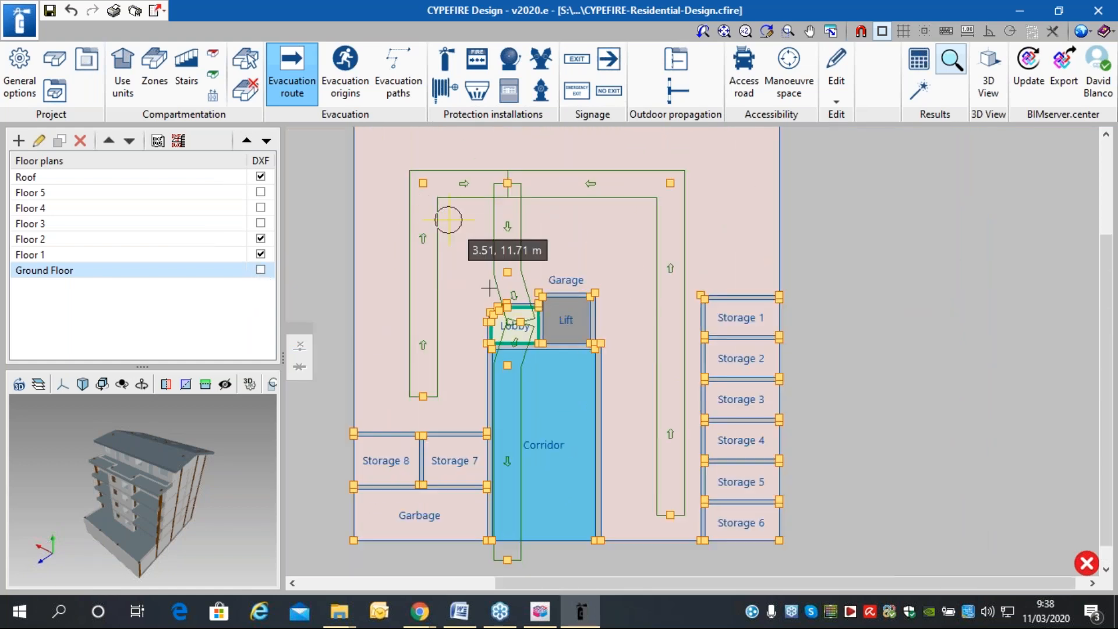
pyautogui.scroll(1, 554, 384)
pyautogui.scroll(-2, 511, 208)
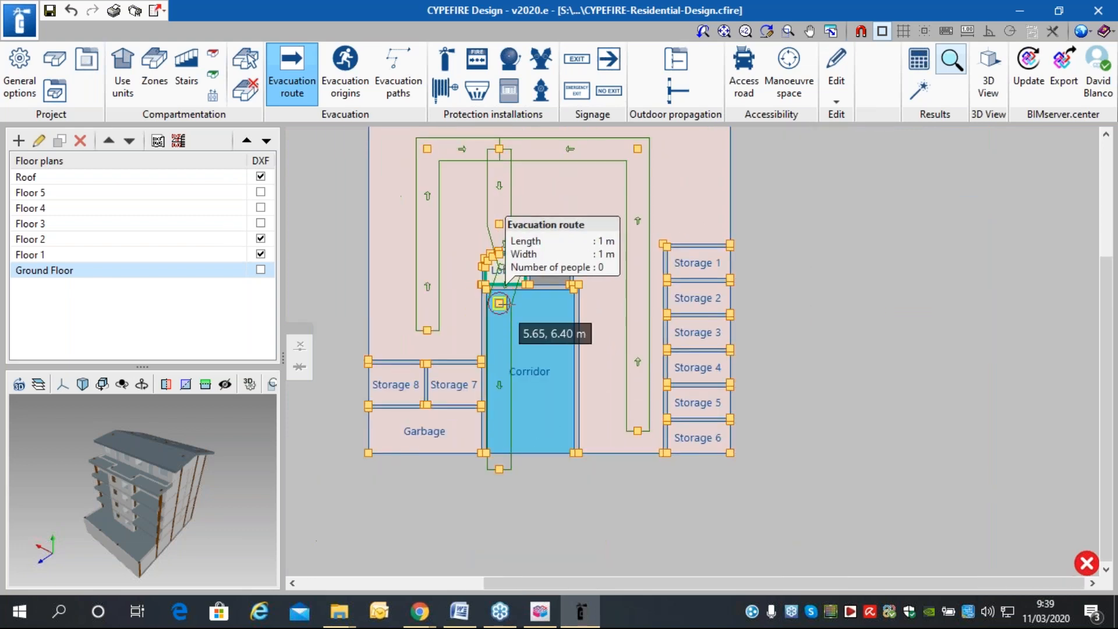
pyautogui.scroll(2, 510, 301)
pyautogui.moveTo(557, 448); pyautogui.dragTo(550, 384, button='middle')
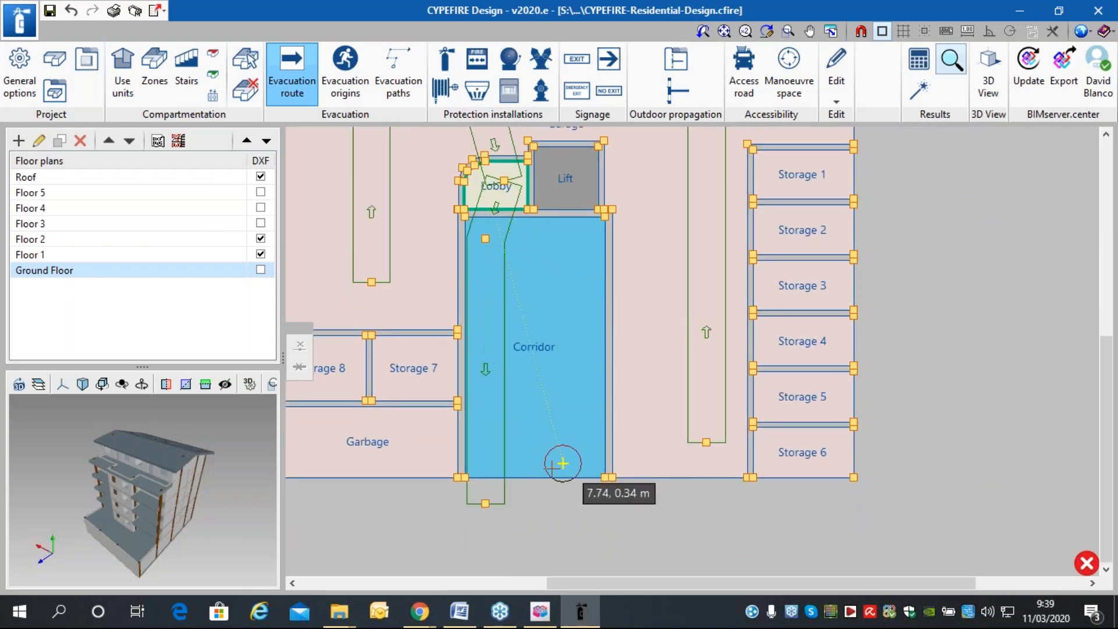
pyautogui.scroll(1, 529, 436)
pyautogui.scroll(1, 474, 374)
pyautogui.scroll(-2, 474, 382)
pyautogui.scroll(4, 474, 386)
pyautogui.scroll(-5, 521, 384)
pyautogui.scroll(4, 514, 439)
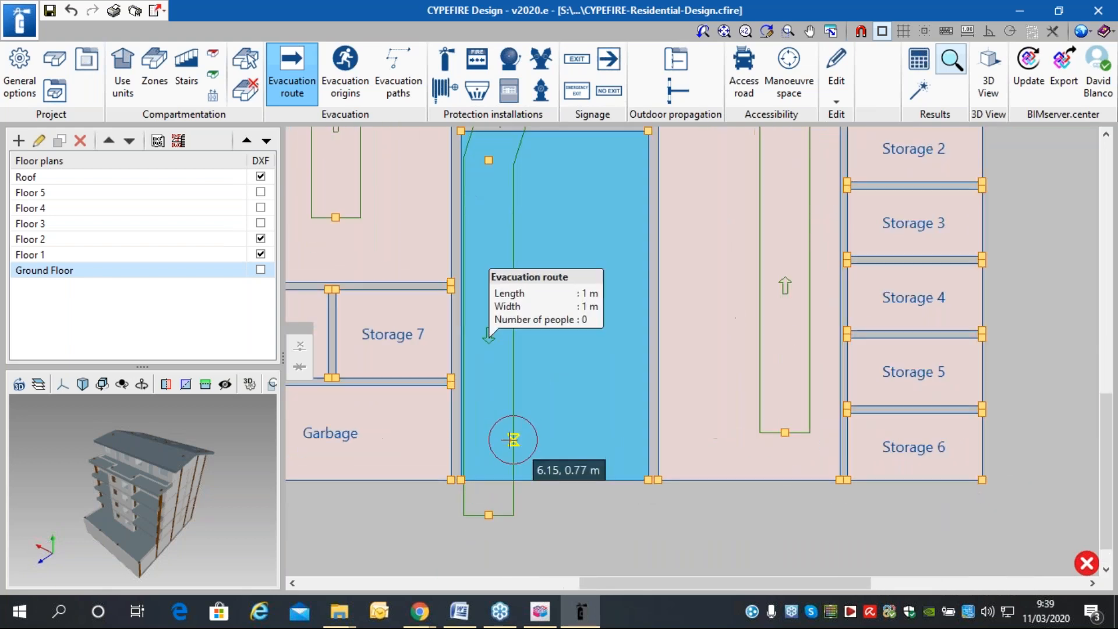
pyautogui.scroll(-4, 551, 396)
pyautogui.scroll(2, 581, 340)
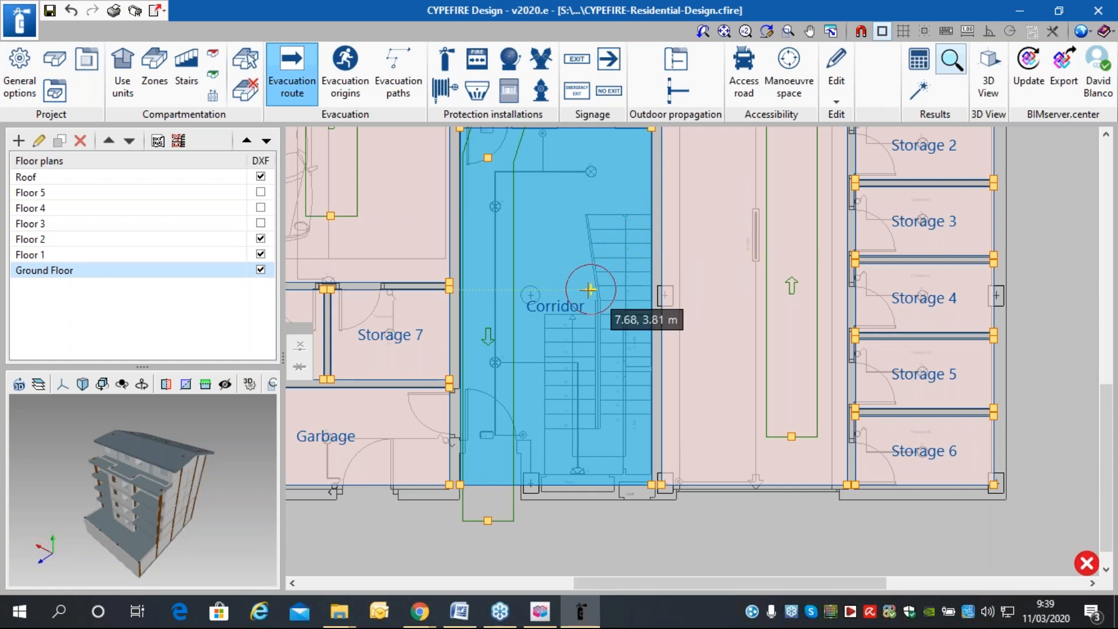
# Draw an evacuation route from the stairs in the Ground Floor corridor, up and across to join the existing corridor route.
pyautogui.click(581, 316)
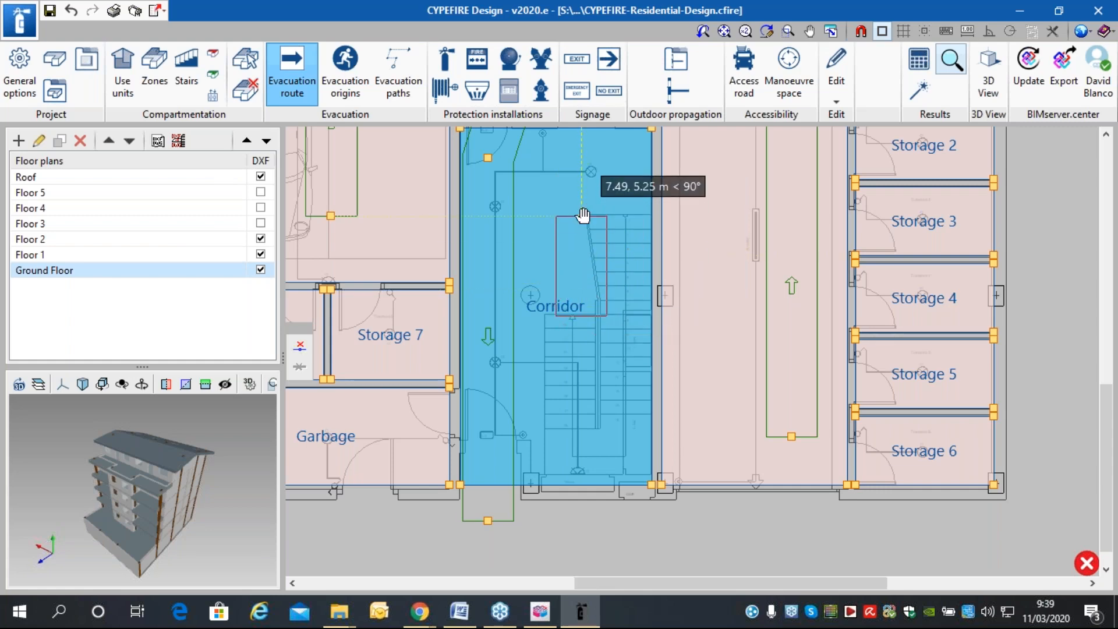
pyautogui.moveTo(584, 215); pyautogui.dragTo(574, 289, button='middle')
pyautogui.scroll(1, 588, 296)
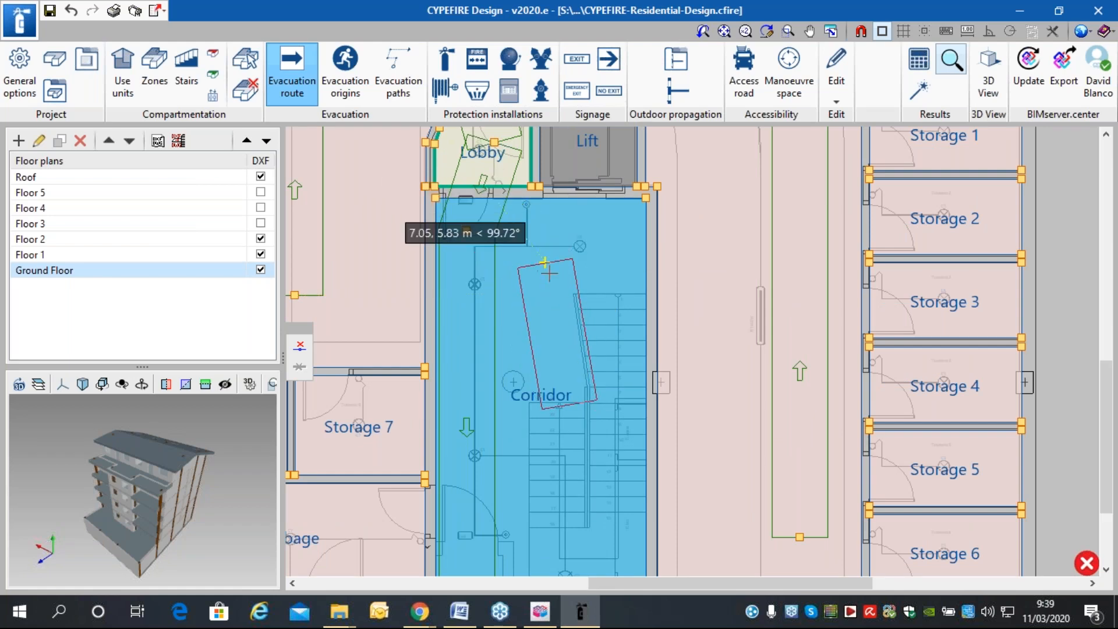
pyautogui.click(569, 263)
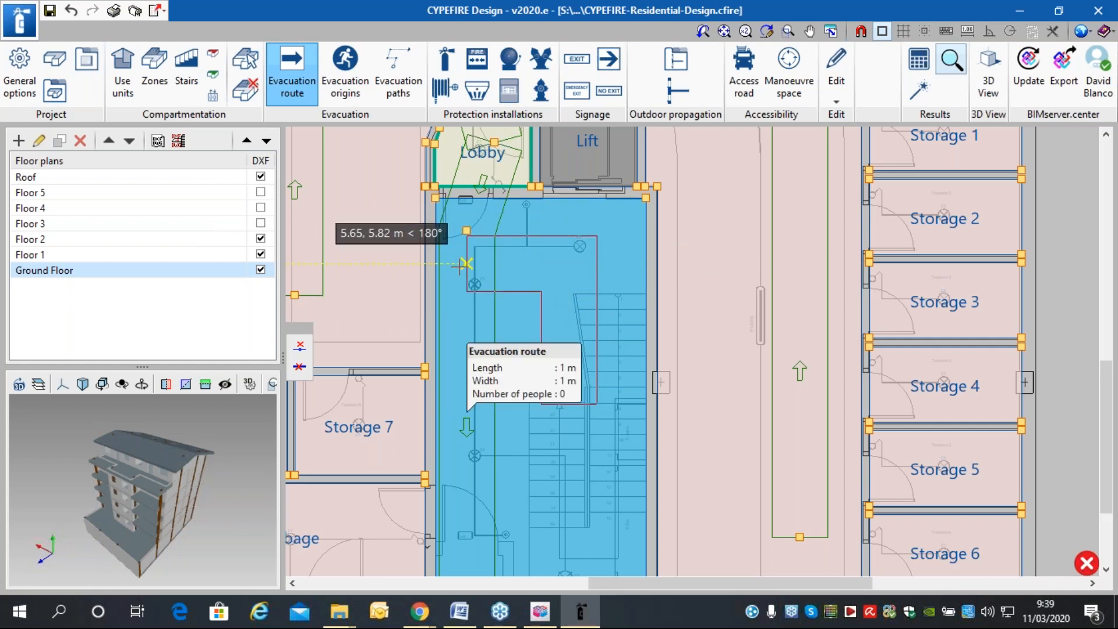
pyautogui.click(465, 265)
pyautogui.scroll(1, 499, 267)
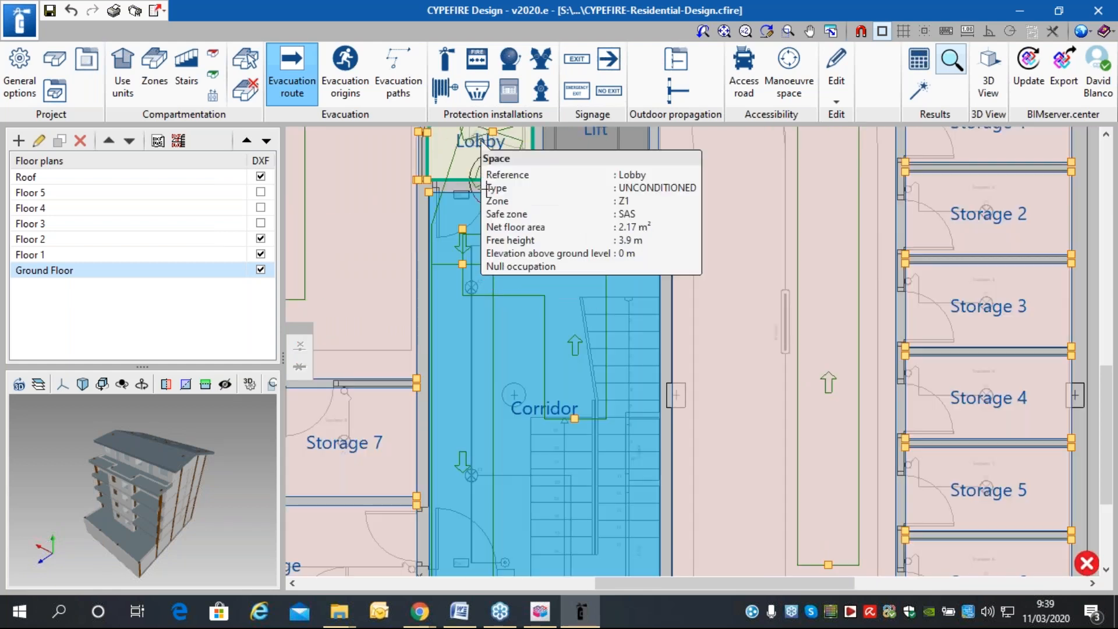
pyautogui.moveTo(494, 239); pyautogui.dragTo(572, 292, button='middle')
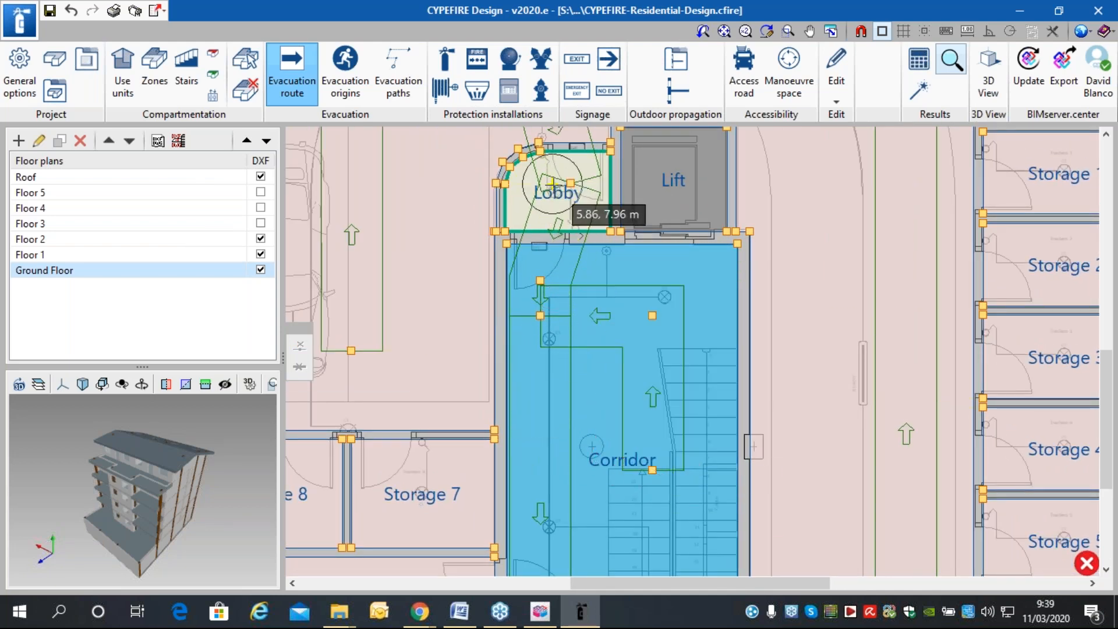
pyautogui.scroll(-2, 532, 305)
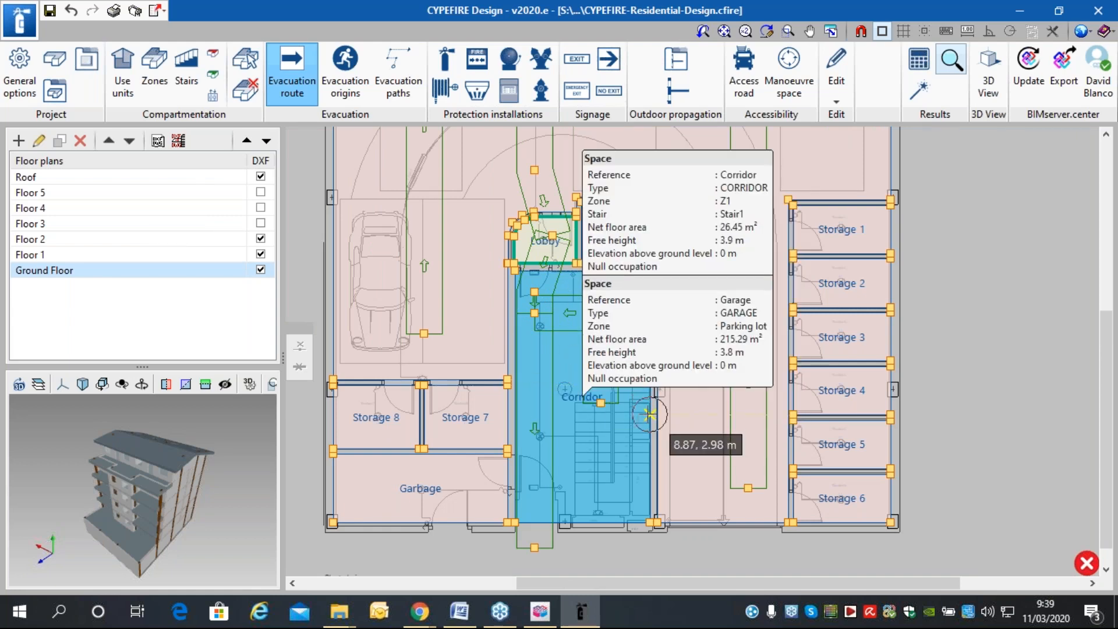
# On Floor 1, draw a 1.00 m wide Dégagement evacuation route from the lift landing in Corridor P1 down to the stairs' first steps.
pyautogui.click(99, 255)
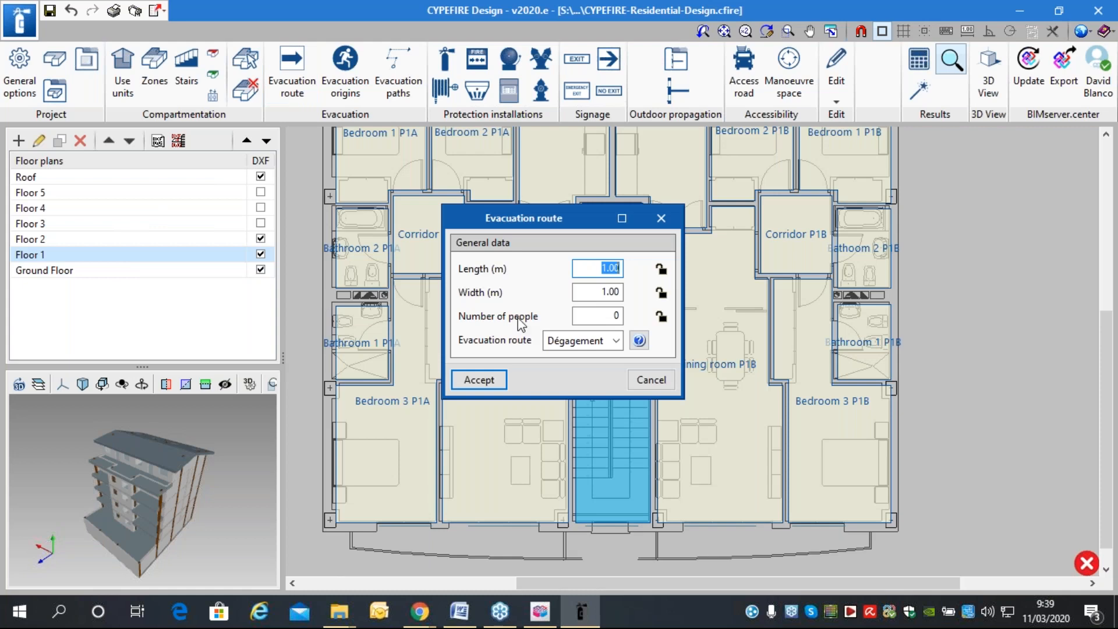
pyautogui.click(497, 380)
pyautogui.scroll(5, 604, 220)
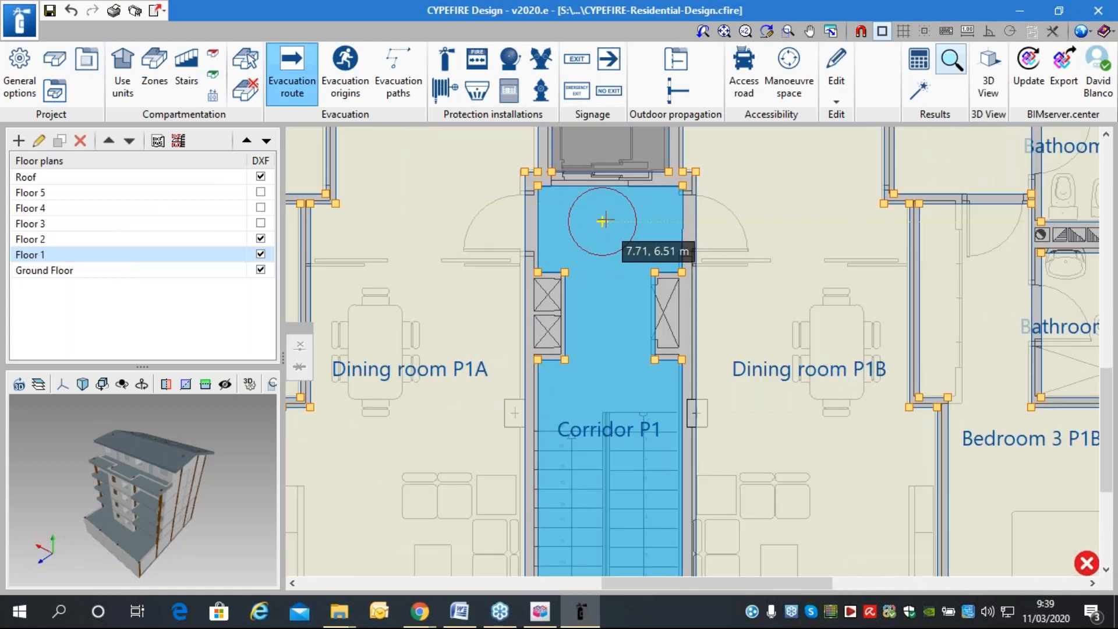
pyautogui.click(608, 220)
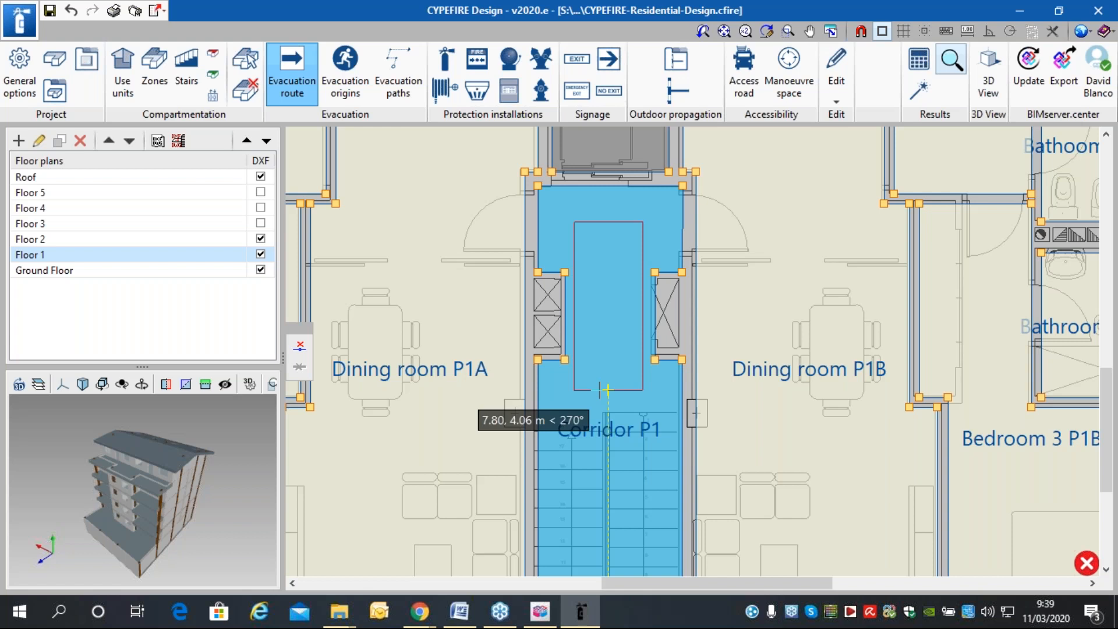
pyautogui.click(607, 406)
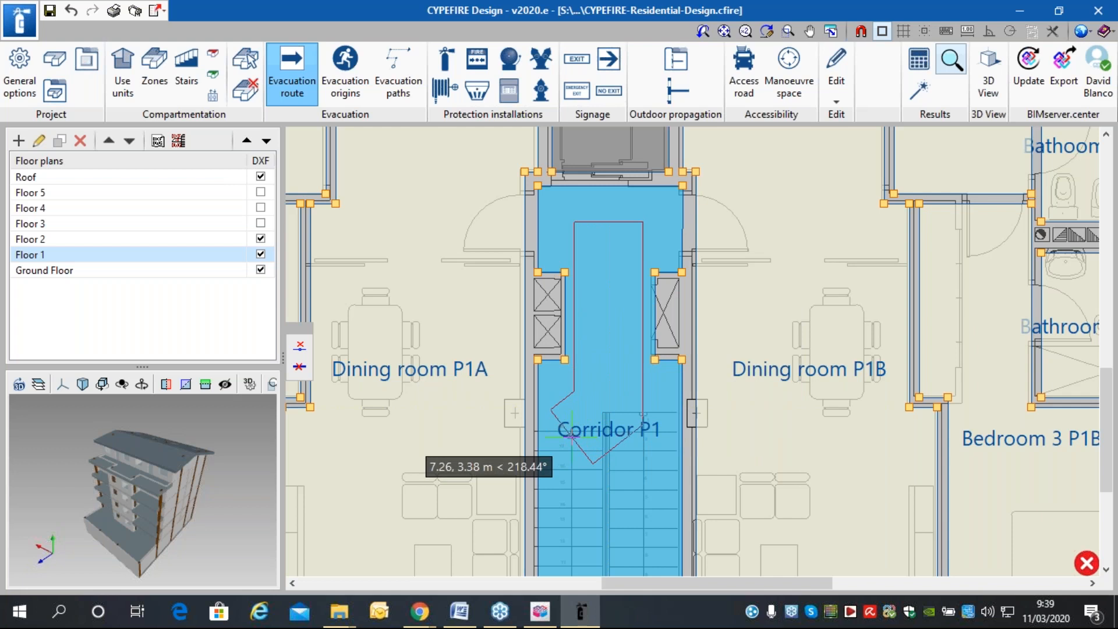
pyautogui.click(571, 436)
pyautogui.rightClick(572, 436)
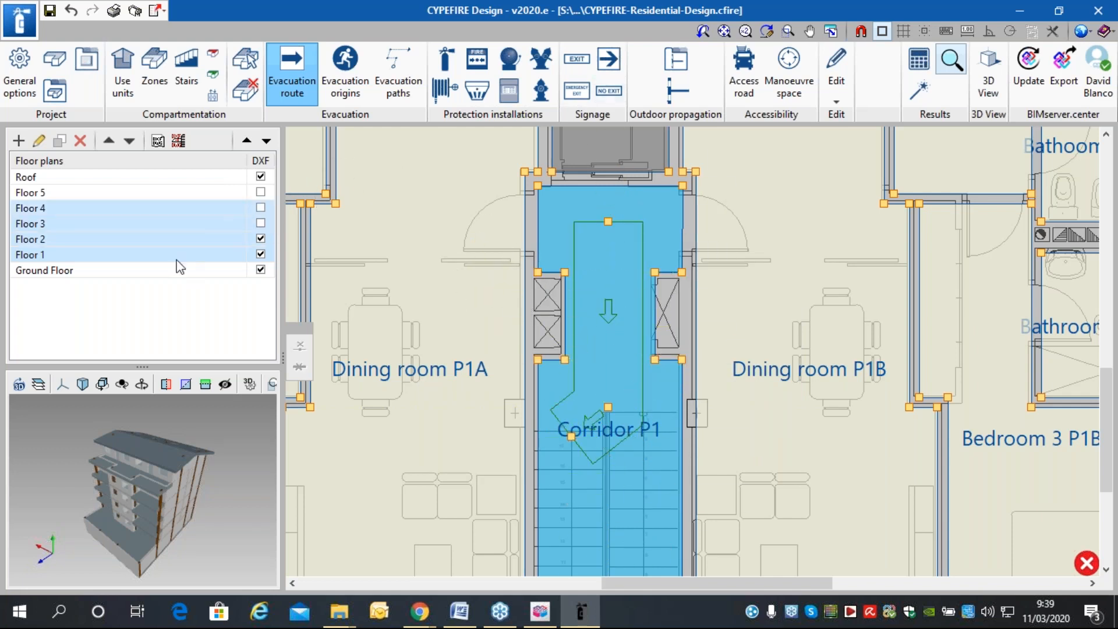
# On Floor 2, draw a 1.00 m wide Dégagement evacuation route from the lift landing in Corridor P2 down to the stairs' first steps.
pyautogui.click(478, 380)
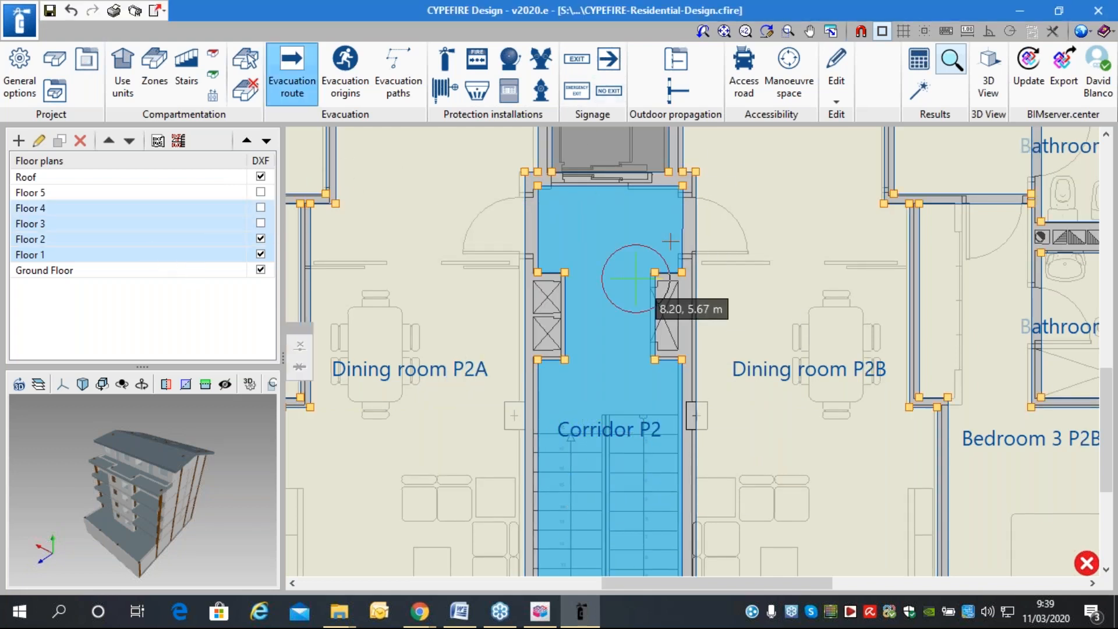
pyautogui.click(604, 220)
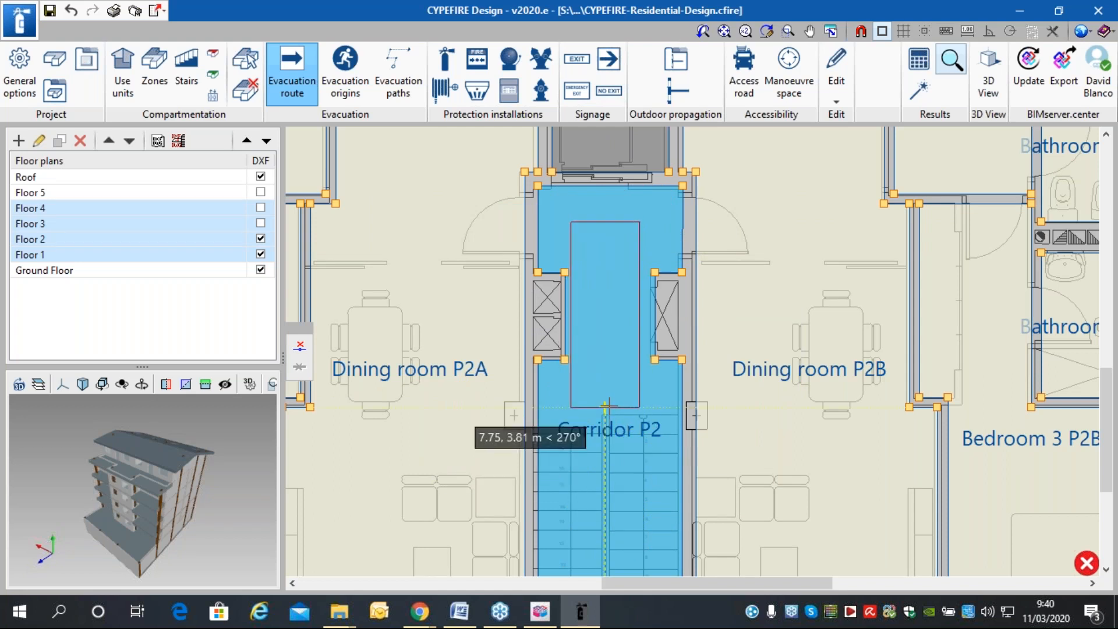
pyautogui.click(604, 371)
pyautogui.click(578, 428)
# On Floor 3, draw a 1.00 m wide Dégagement evacuation route down Corridor P3 from the lift landing, ending in an angled segment toward the stairs.
pyautogui.click(26, 225)
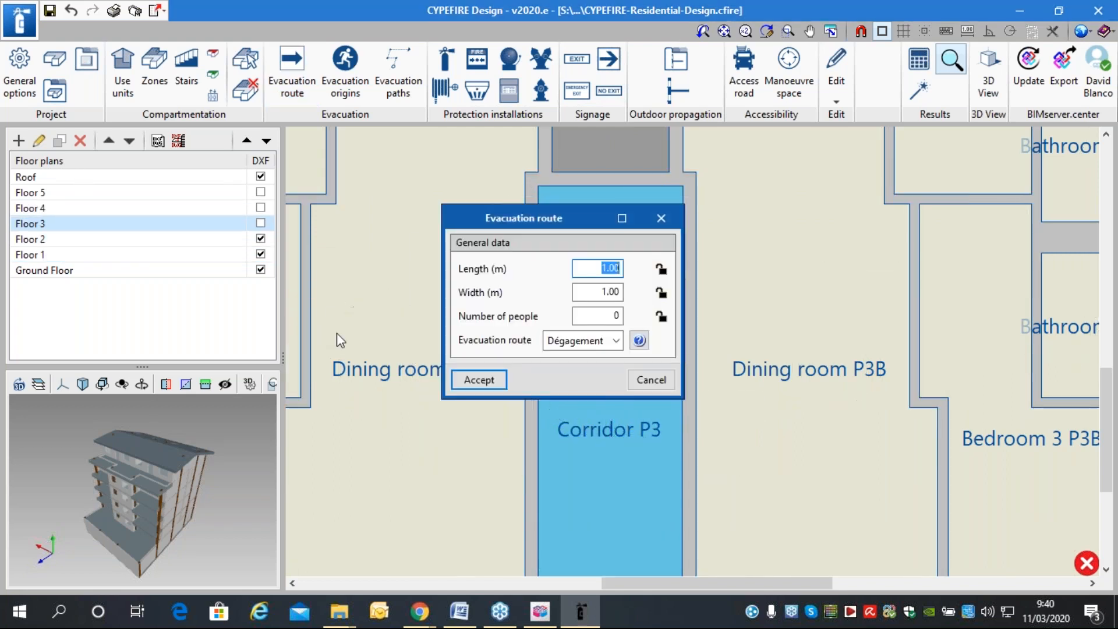
pyautogui.click(499, 387)
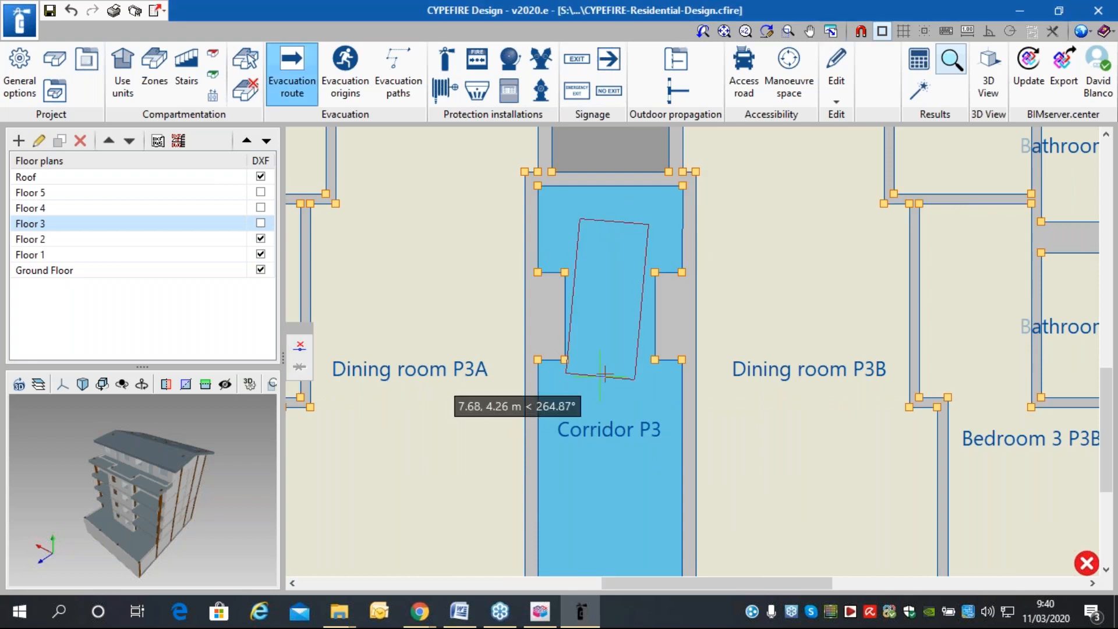
pyautogui.click(613, 375)
pyautogui.click(572, 419)
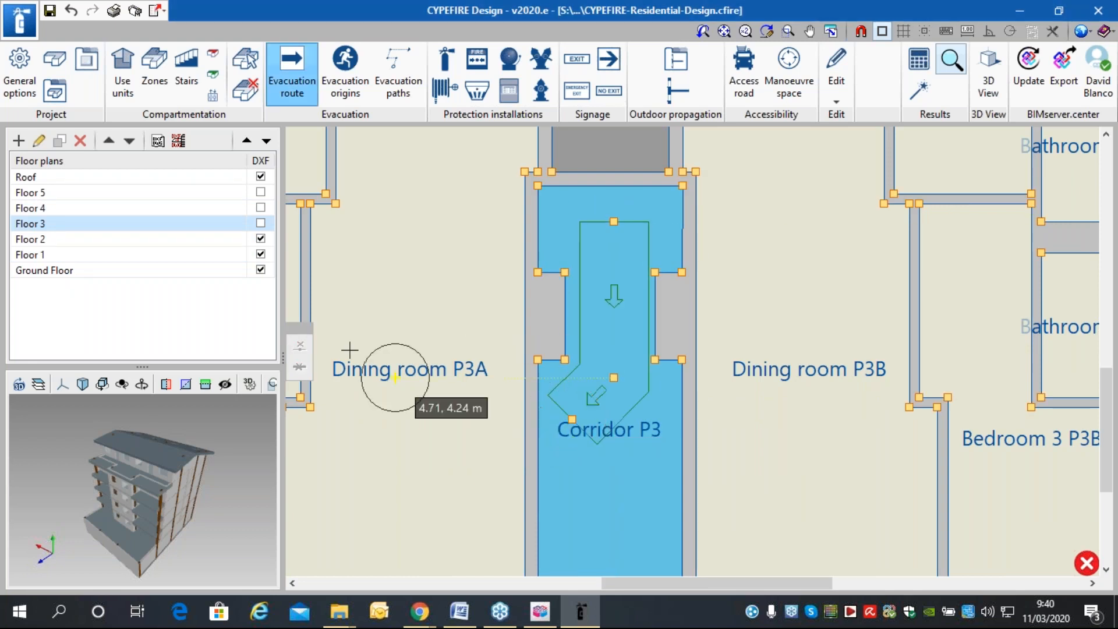
# On Floor 4, draw a 1.00 m wide Dégagement evacuation route down Corridor P4 from the lift landing, with an angled final segment toward the stairs.
pyautogui.click(62, 210)
pyautogui.click(508, 382)
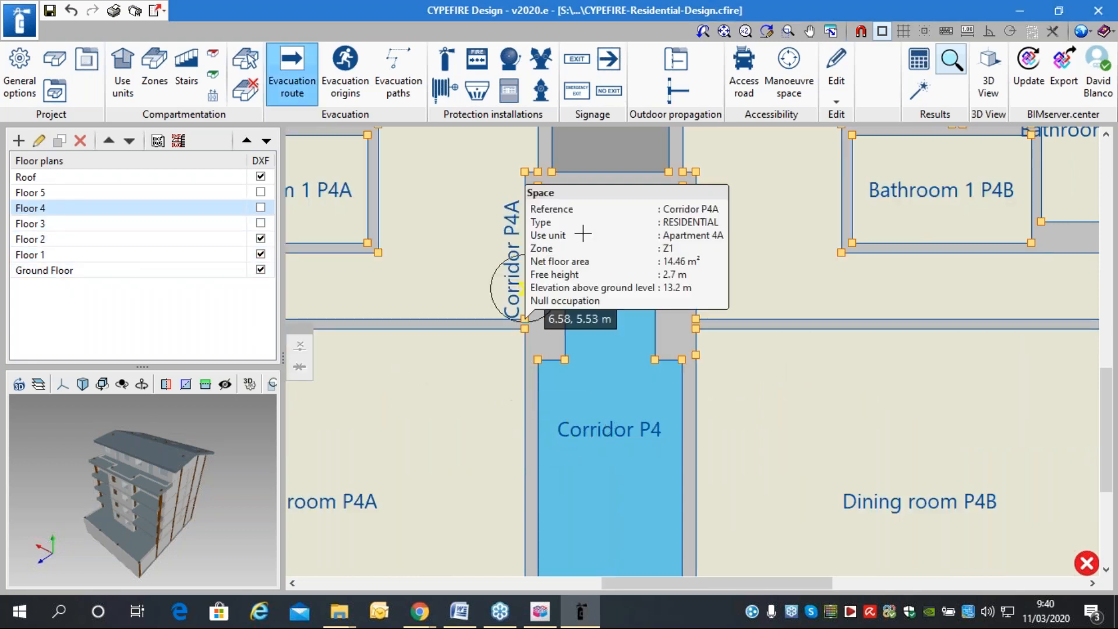
pyautogui.click(610, 223)
pyautogui.click(610, 379)
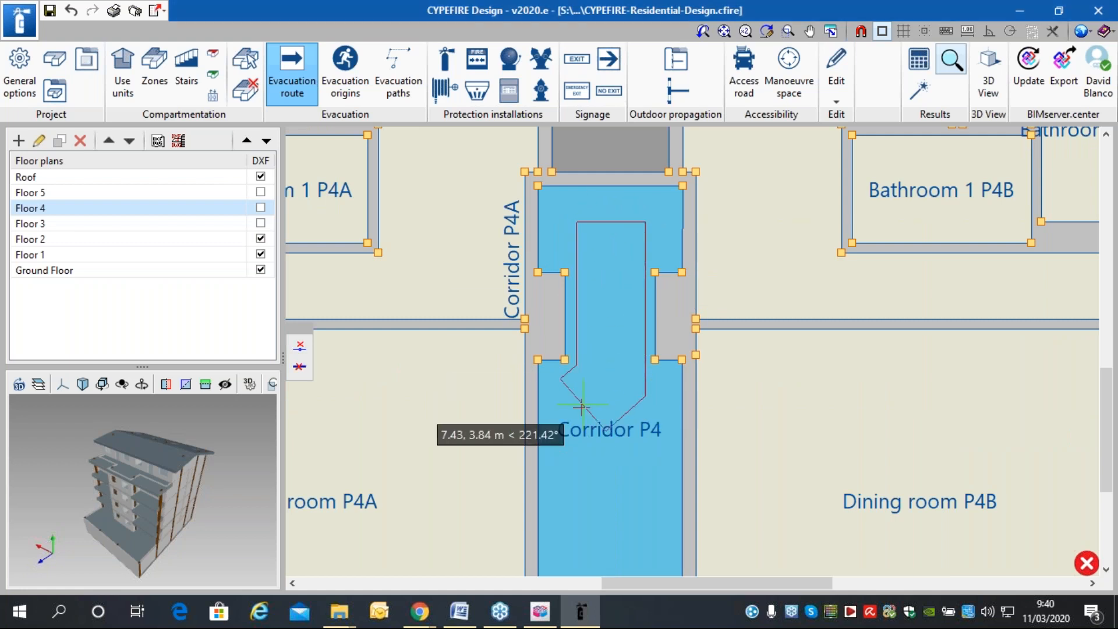
pyautogui.click(580, 409)
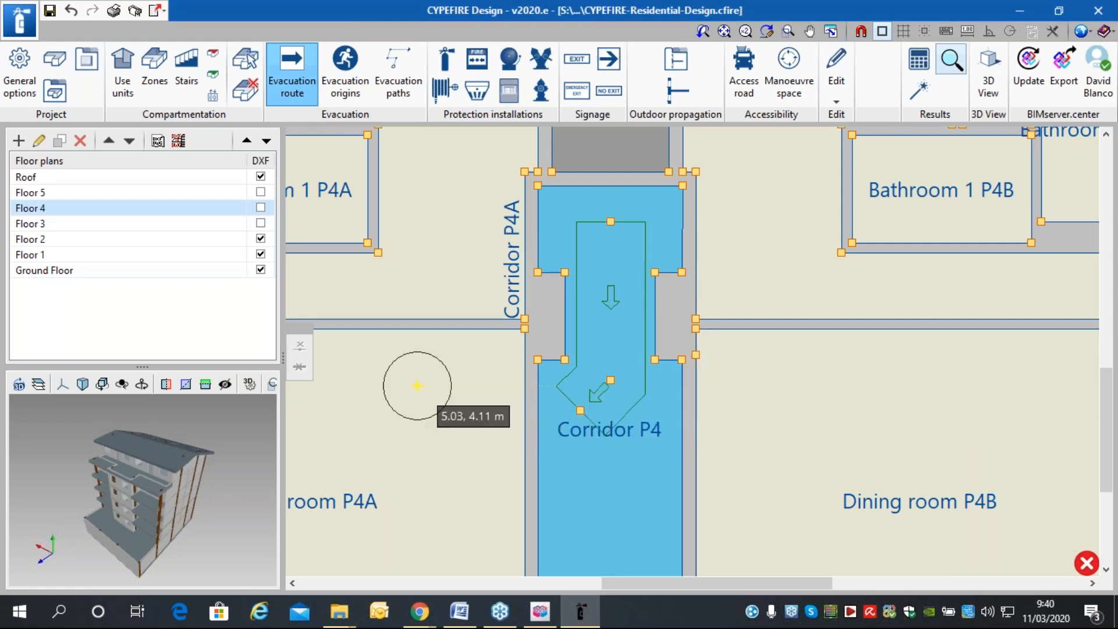
# Leave Floor 5 without an evacuation route and select all floor plans from Floor 5 down to Ground Floor.
pyautogui.click(98, 194)
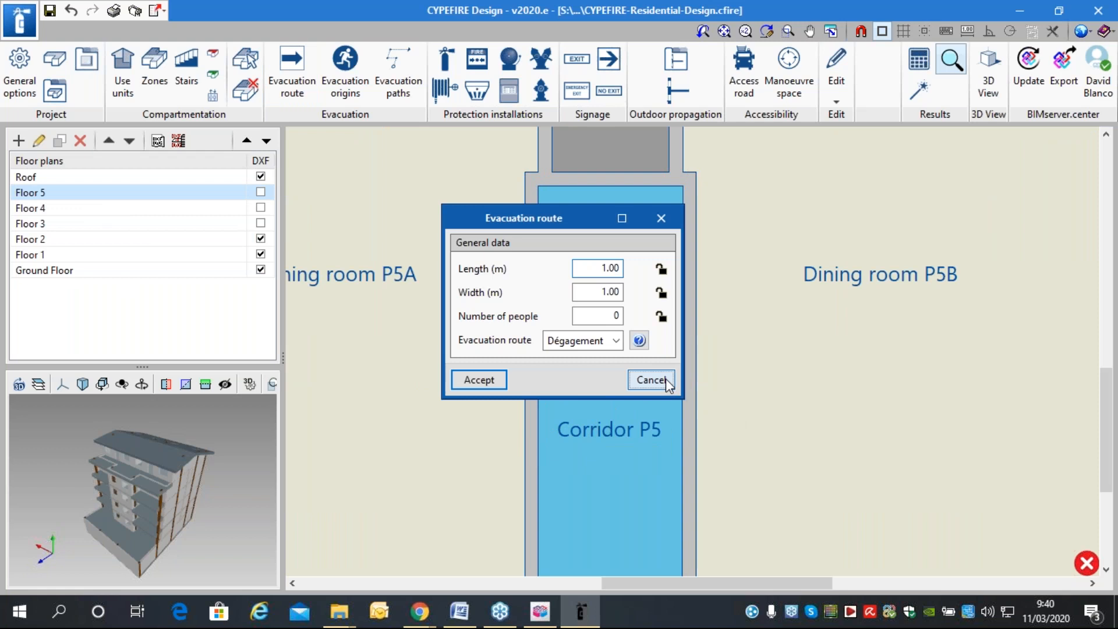
pyautogui.click(650, 380)
pyautogui.scroll(-3, 696, 351)
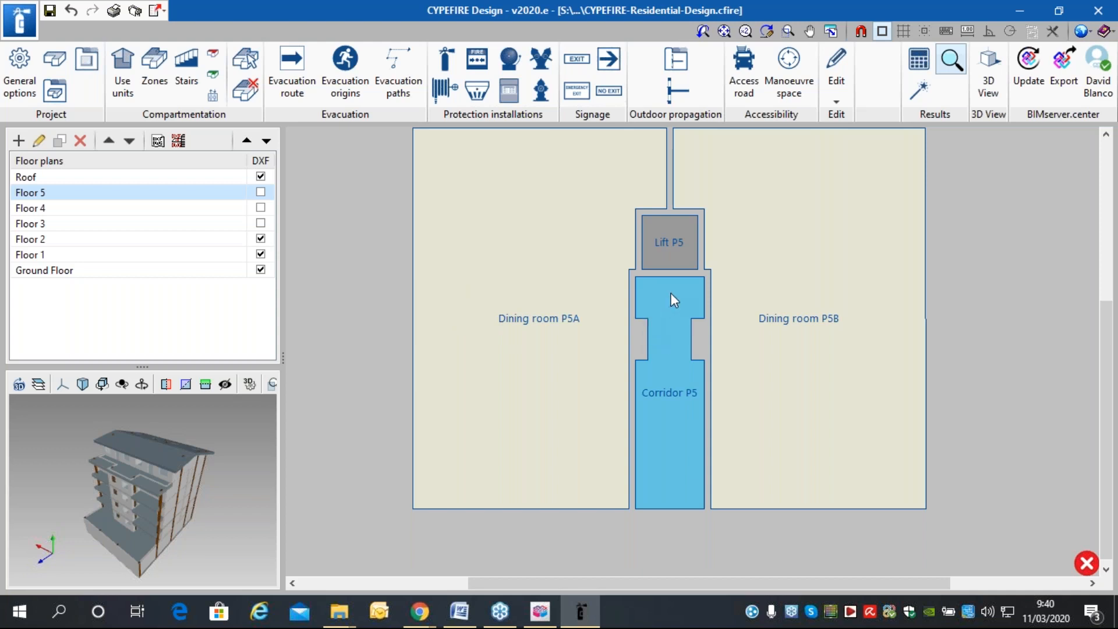
pyautogui.keyDown('shift'); pyautogui.click(20, 271); pyautogui.keyUp('shift')
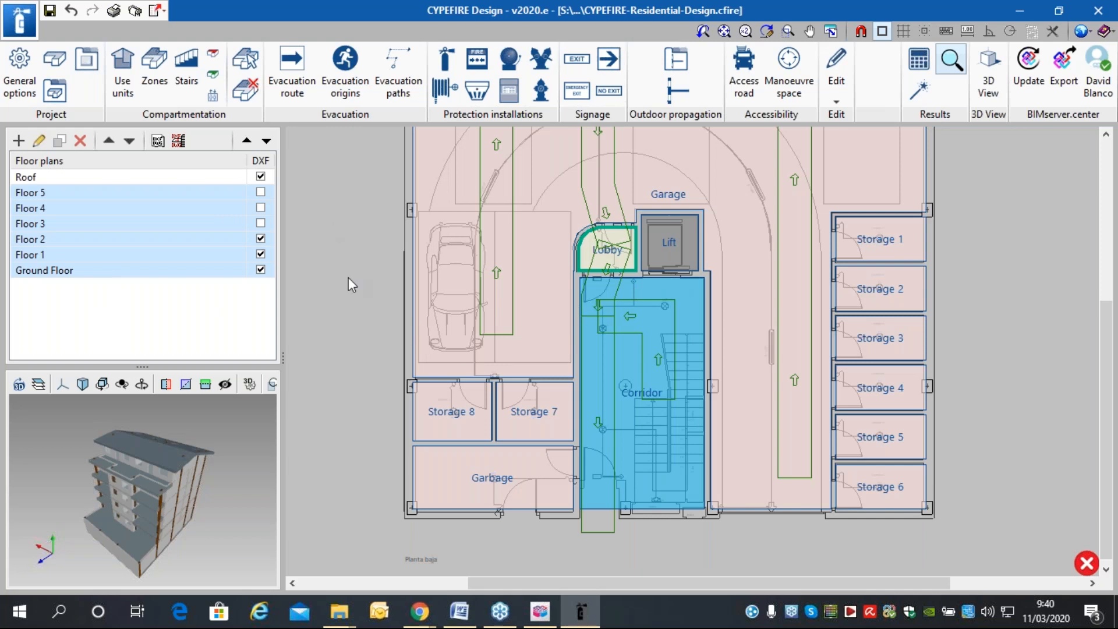
pyautogui.scroll(2, 794, 334)
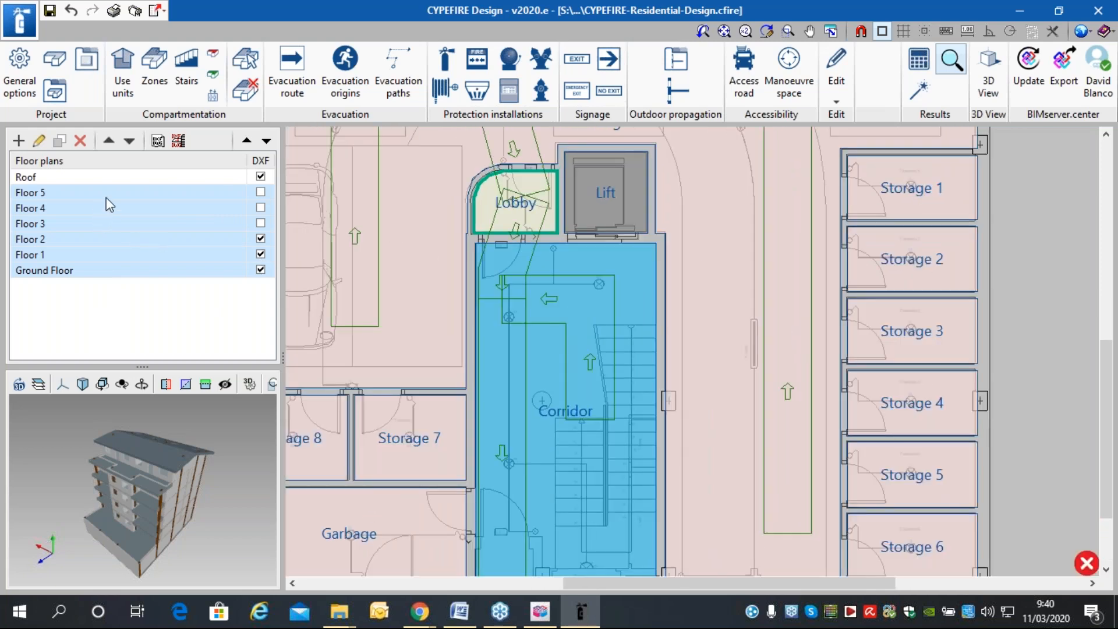
# On Floor 4, place an evacuation origin inside each apartment beside Corridor P4 and link both to the start of the corridor's evacuation route.
pyautogui.click(106, 206)
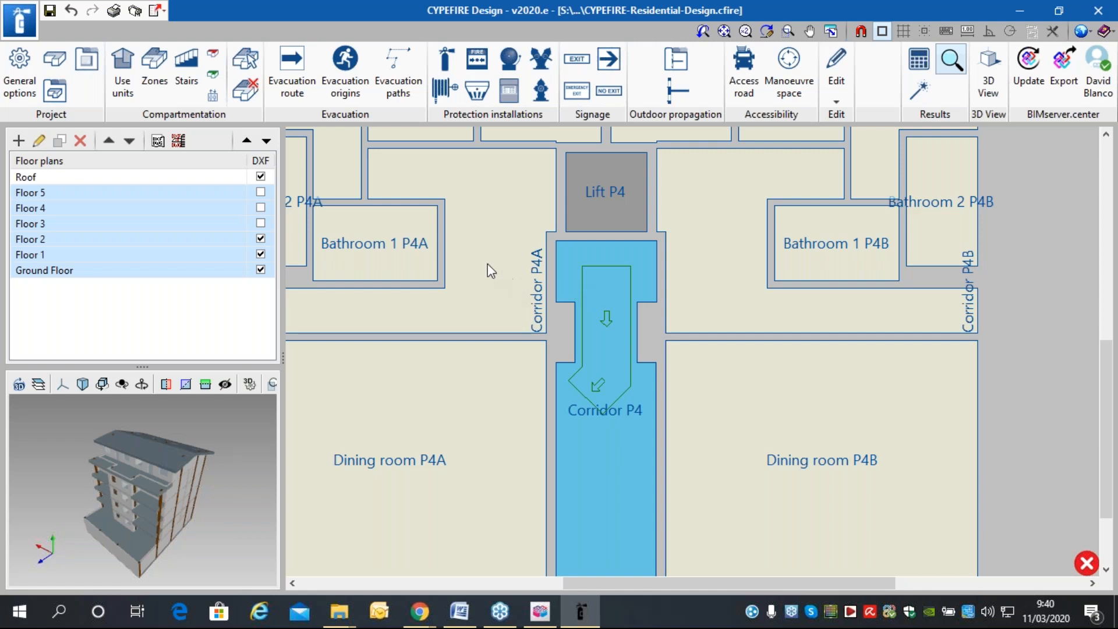
pyautogui.click(343, 75)
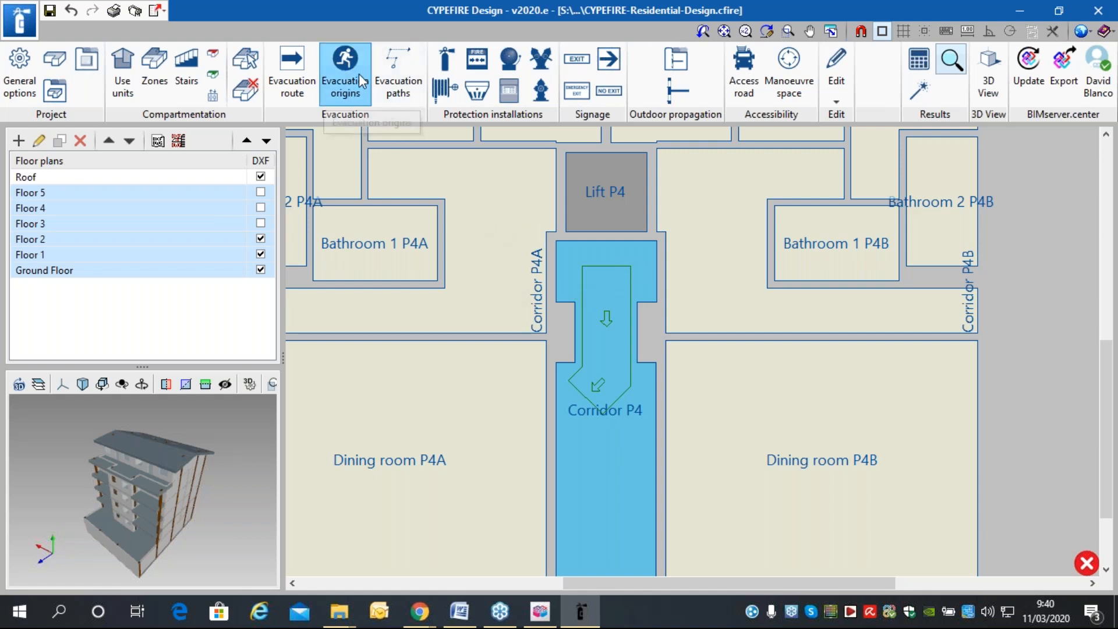
pyautogui.scroll(2, 552, 221)
pyautogui.click(480, 266)
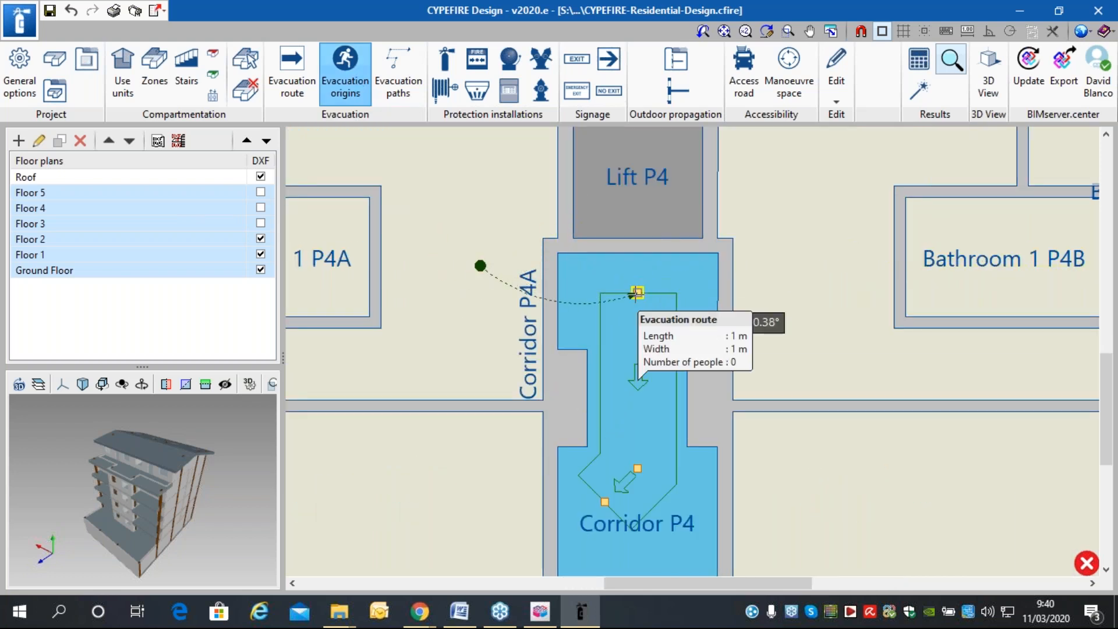
pyautogui.click(786, 264)
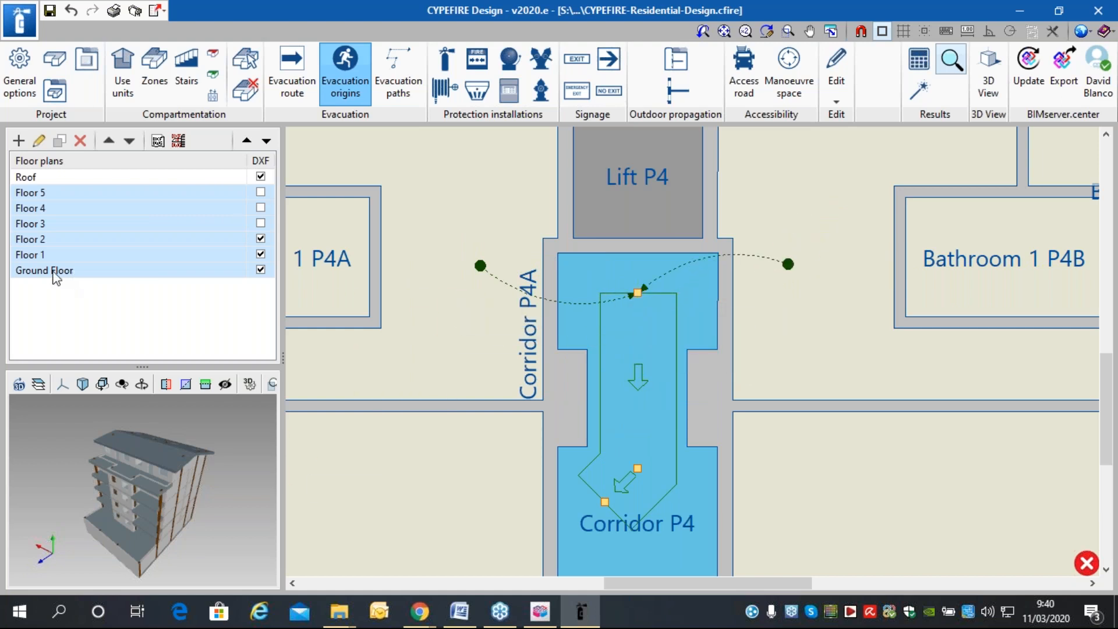
# On Floor 3, place an evacuation origin in each apartment beside Corridor P3 and link both to the start of the evacuation route.
pyautogui.click(81, 229)
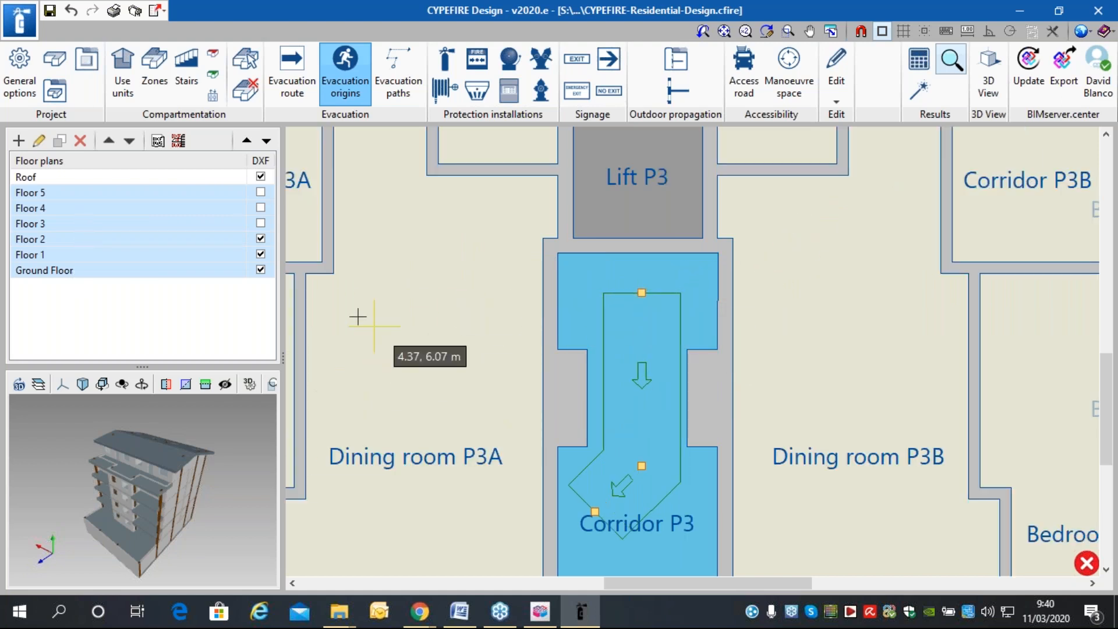
pyautogui.click(492, 283)
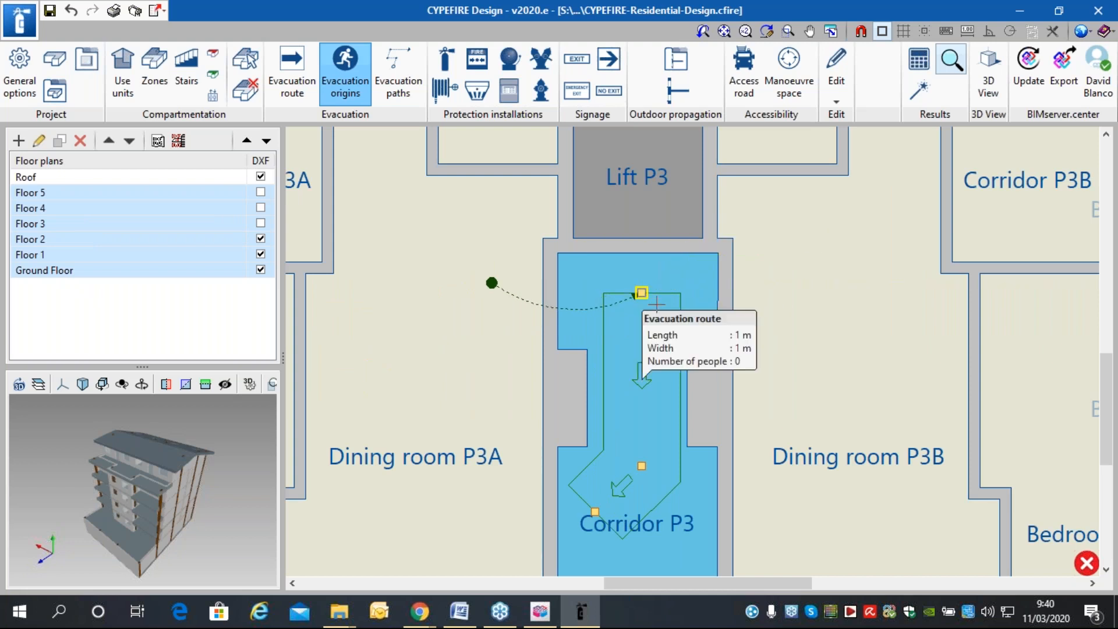
pyautogui.click(816, 278)
pyautogui.click(607, 306)
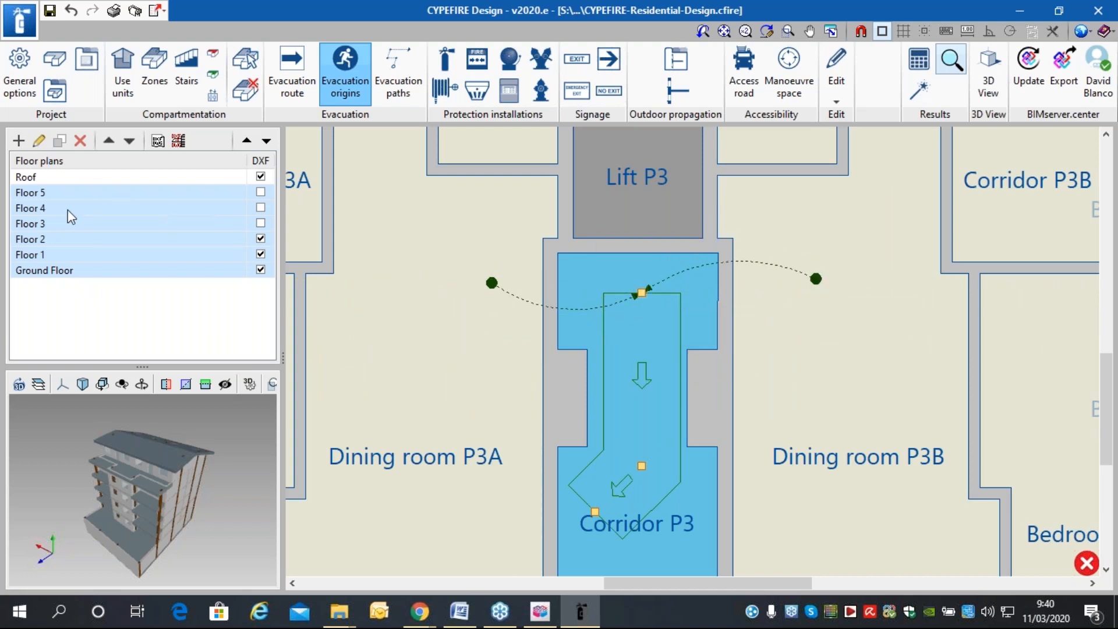
# On Floors 2 and 1, place an evacuation origin at each apartment's entrance door and link them to the start of that floor's corridor route.
pyautogui.click(56, 239)
pyautogui.click(489, 292)
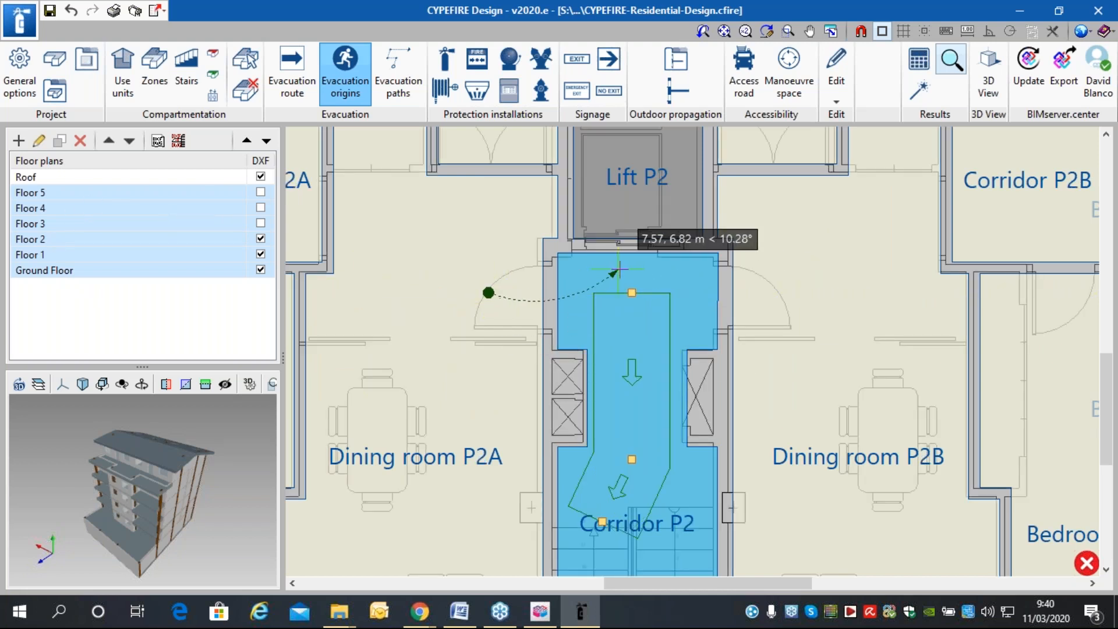
pyautogui.click(633, 290)
pyautogui.click(797, 282)
pyautogui.click(611, 305)
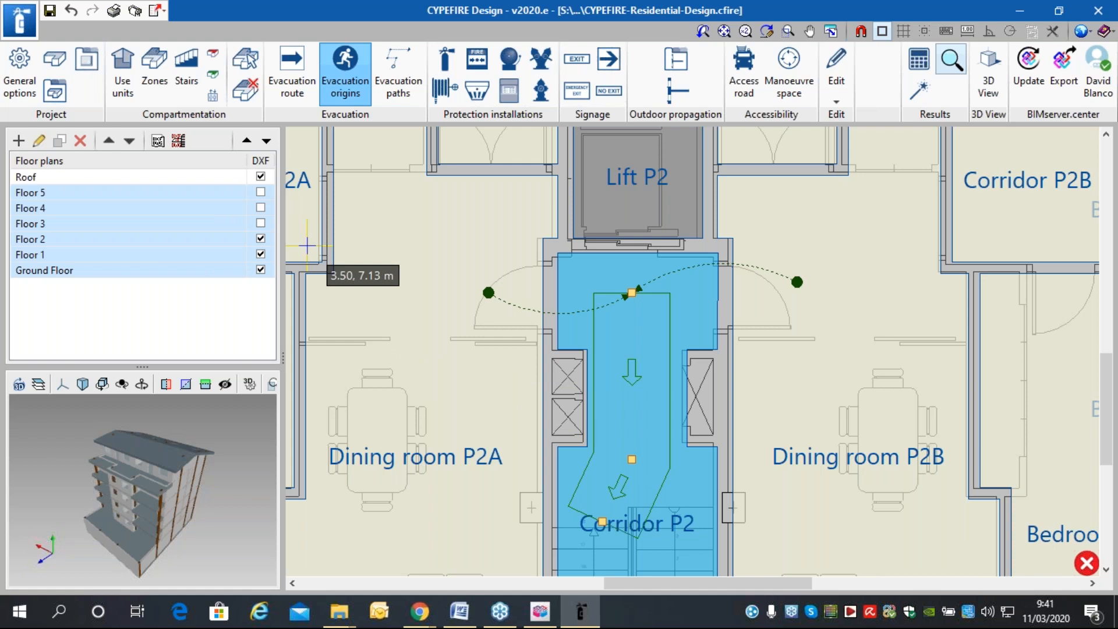
pyautogui.click(103, 254)
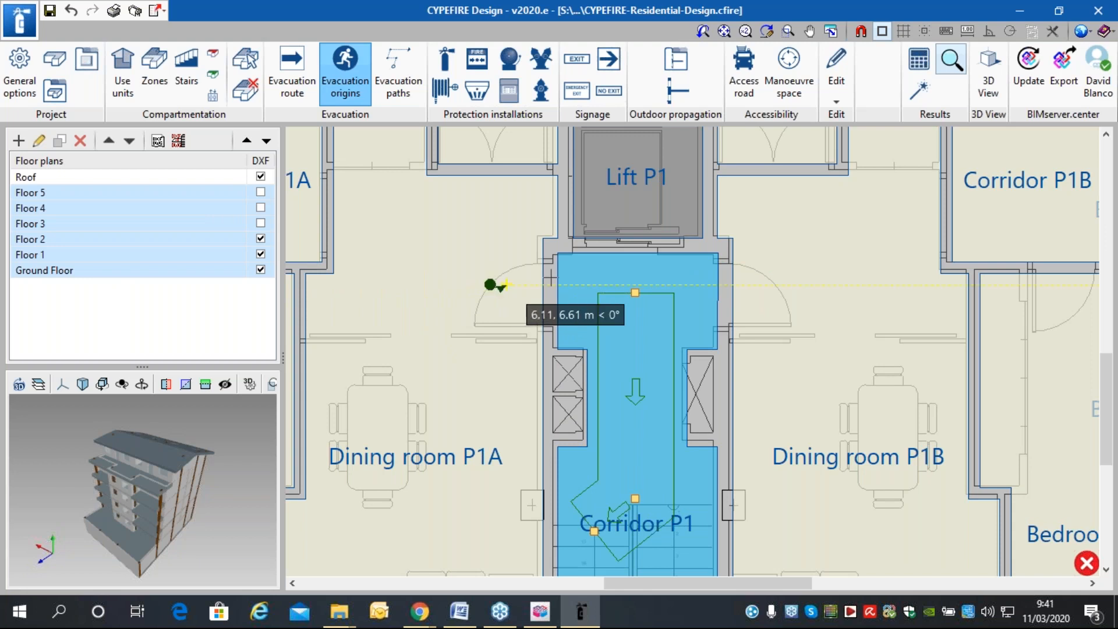
pyautogui.click(794, 292)
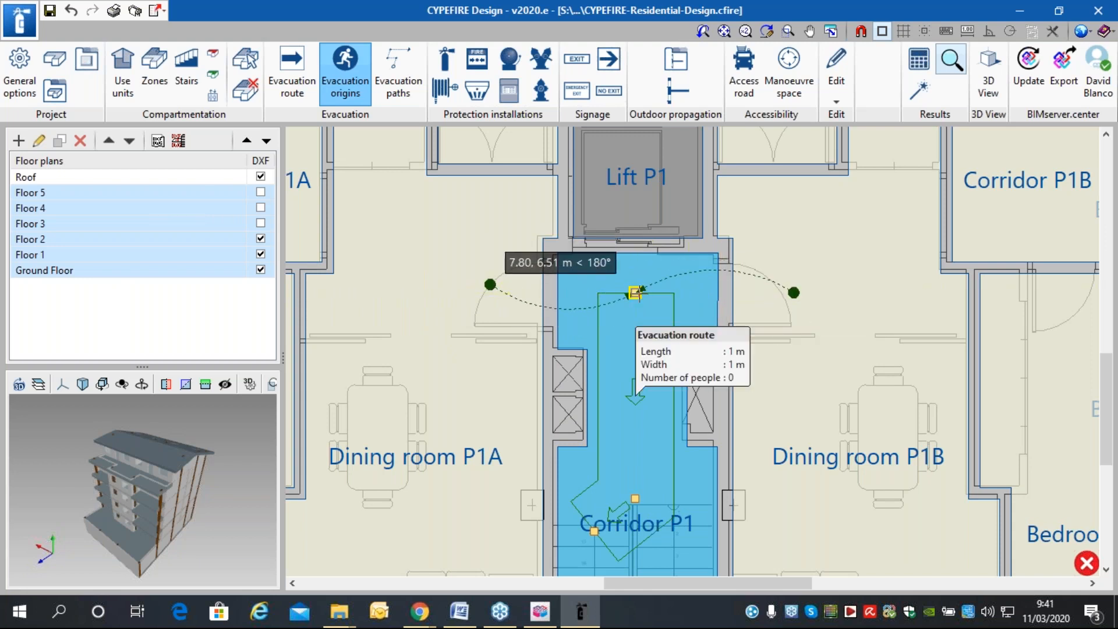
# On the Ground Floor, place an evacuation origin on the stairs and link it to the start of the stair evacuation route.
pyautogui.click(63, 275)
pyautogui.scroll(-3, 595, 327)
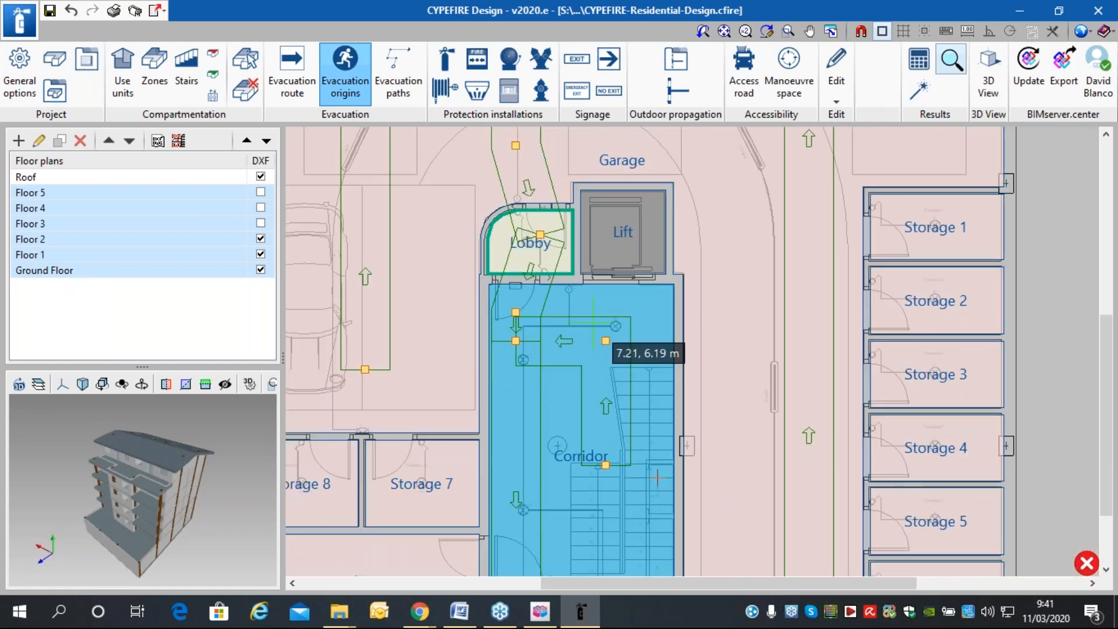
pyautogui.scroll(-2, 593, 323)
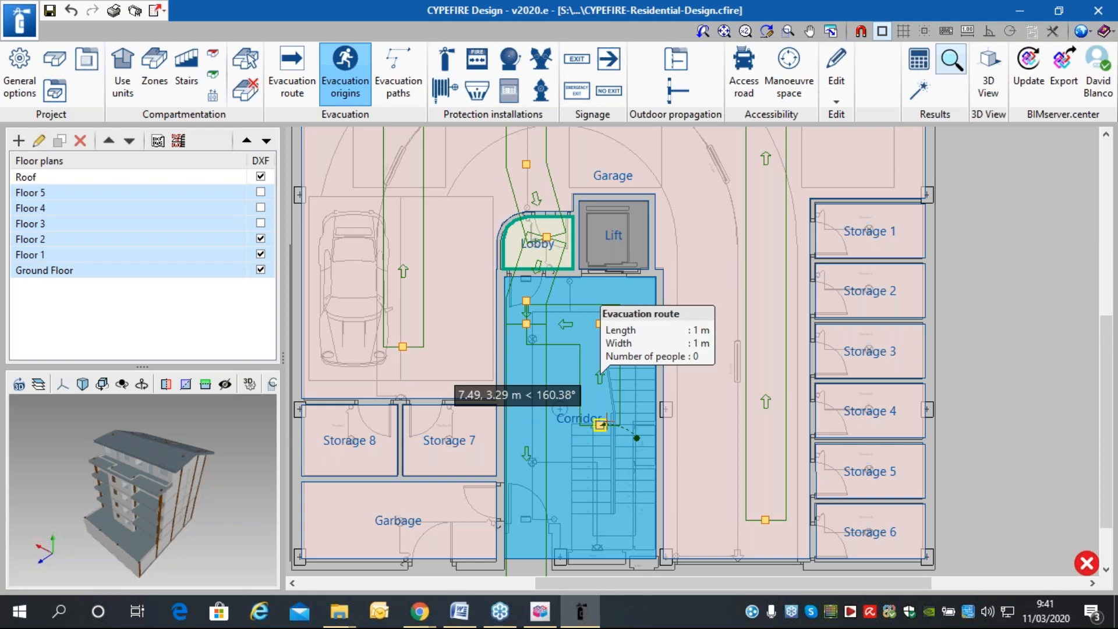
pyautogui.rightClick(736, 293)
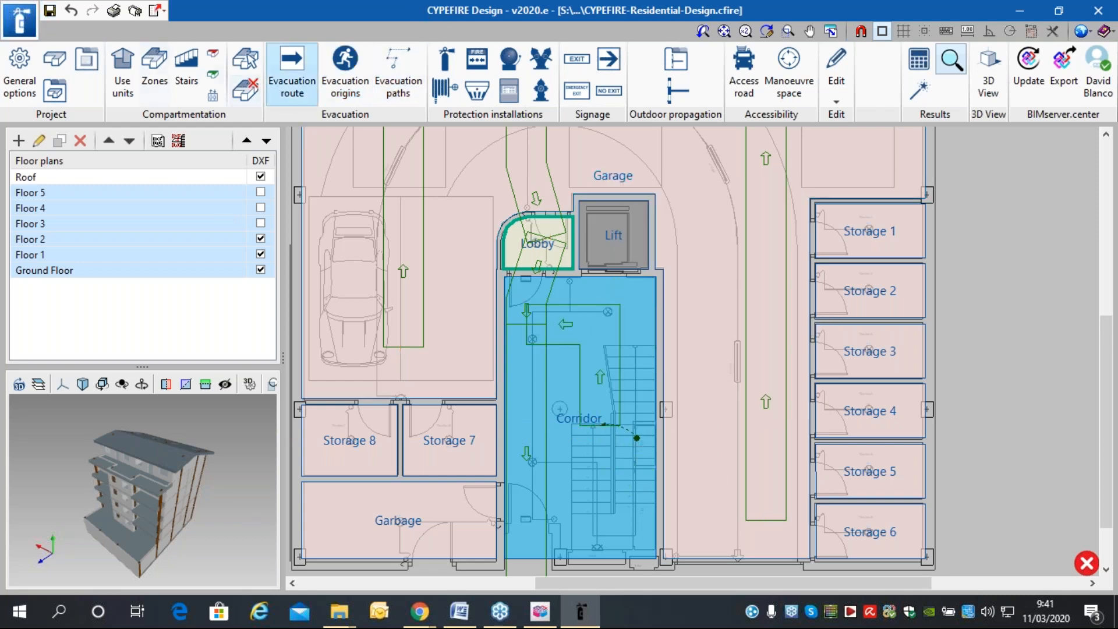
# Hide the DXF backgrounds on all floor plans, including the Roof, leaving Ground Floor as the only selected plan.
pyautogui.scroll(-1, 475, 295)
pyautogui.scroll(1, 480, 257)
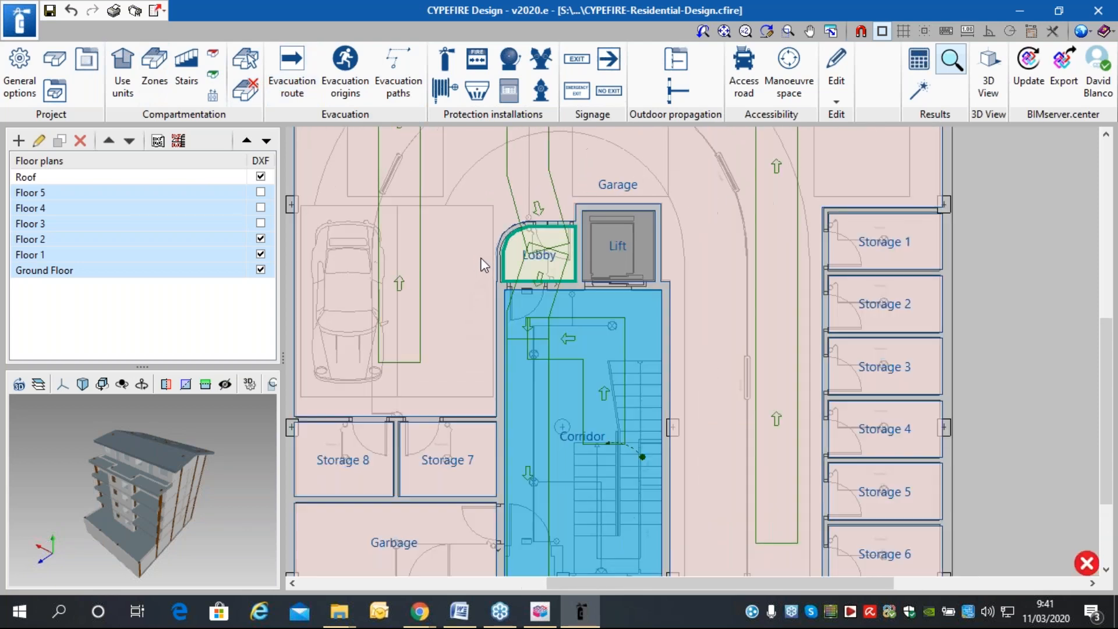
pyautogui.click(261, 270)
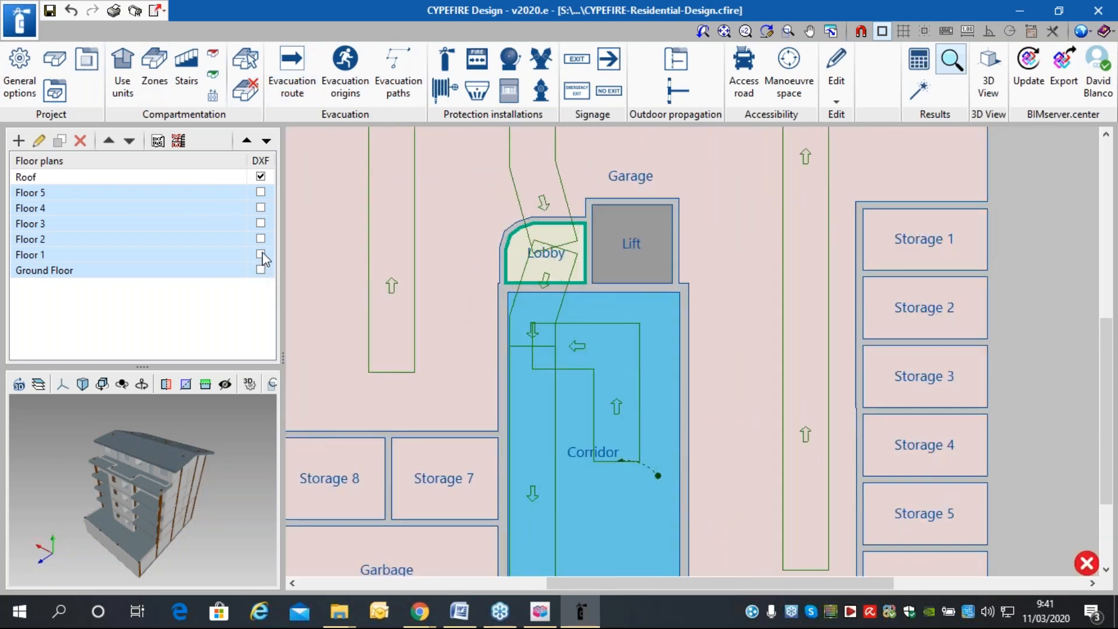
pyautogui.click(261, 176)
pyautogui.click(220, 269)
pyautogui.scroll(-1, 591, 366)
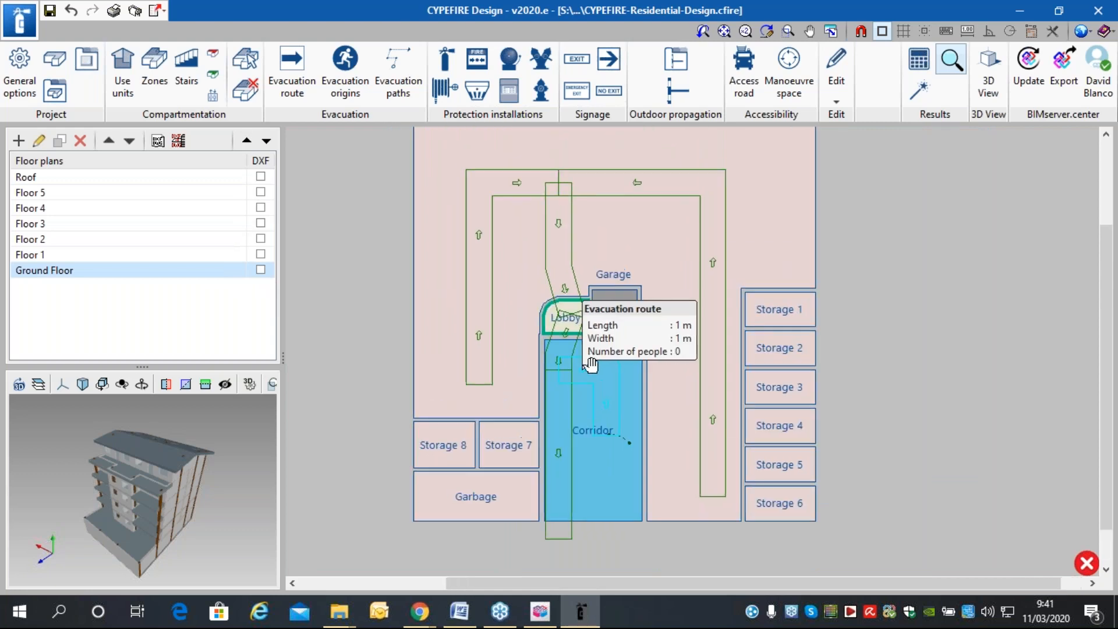
pyautogui.moveTo(588, 366); pyautogui.dragTo(597, 377, button='middle')
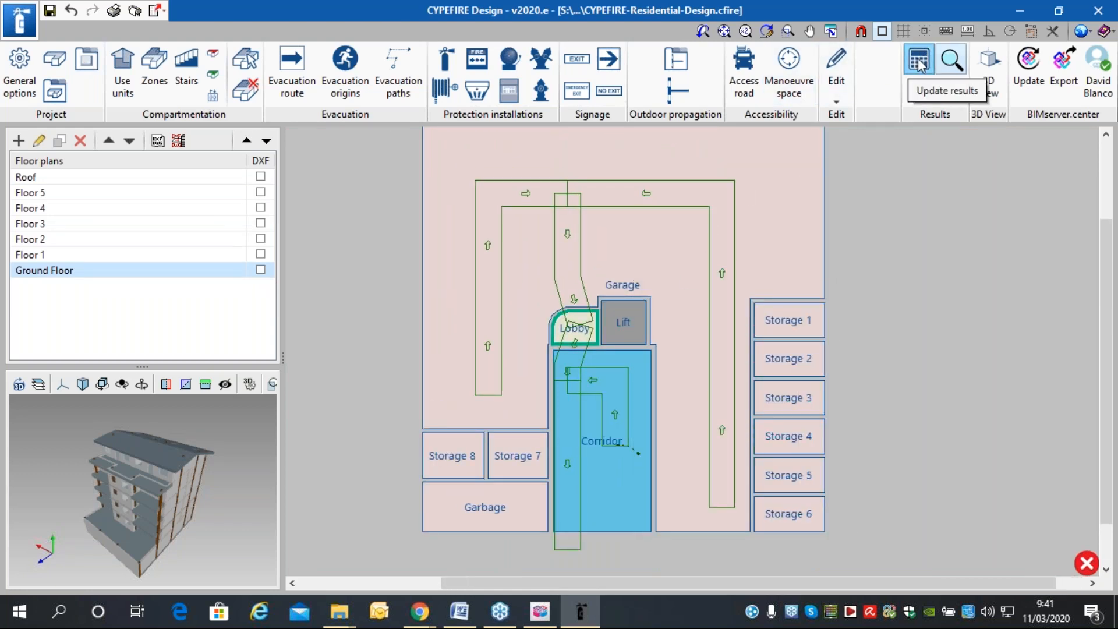
# Try to run the analysis of the project's fire safety results.
pyautogui.click(917, 88)
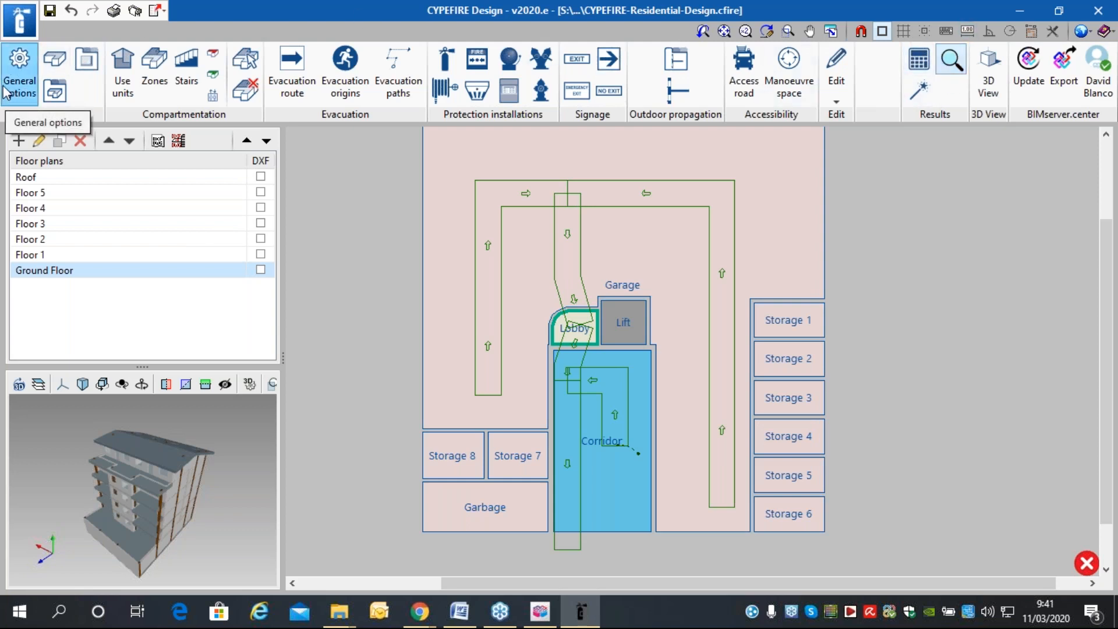
pyautogui.click(920, 93)
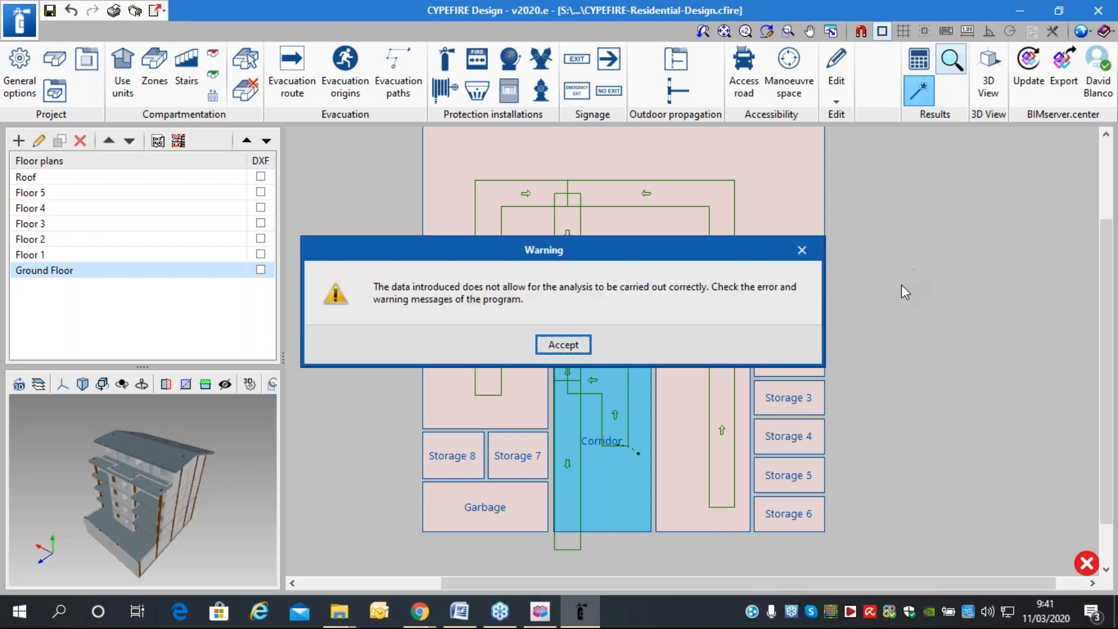
pyautogui.click(565, 351)
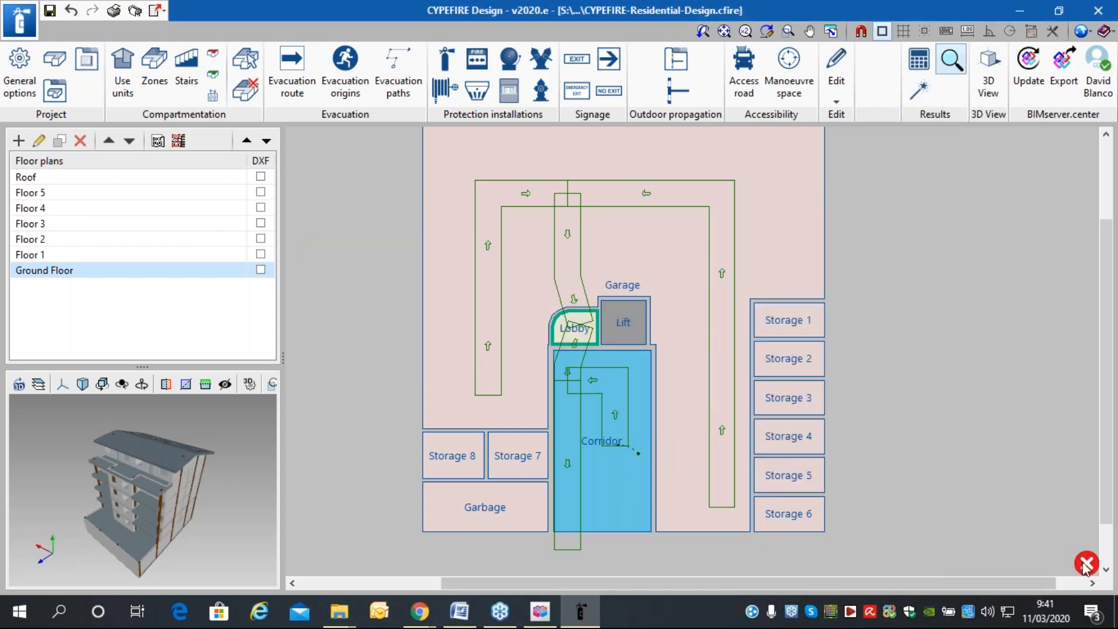
# Review and accept the data of the use units Apartment 1A, 1B, 2A and 2B.
pyautogui.moveTo(1089, 563)
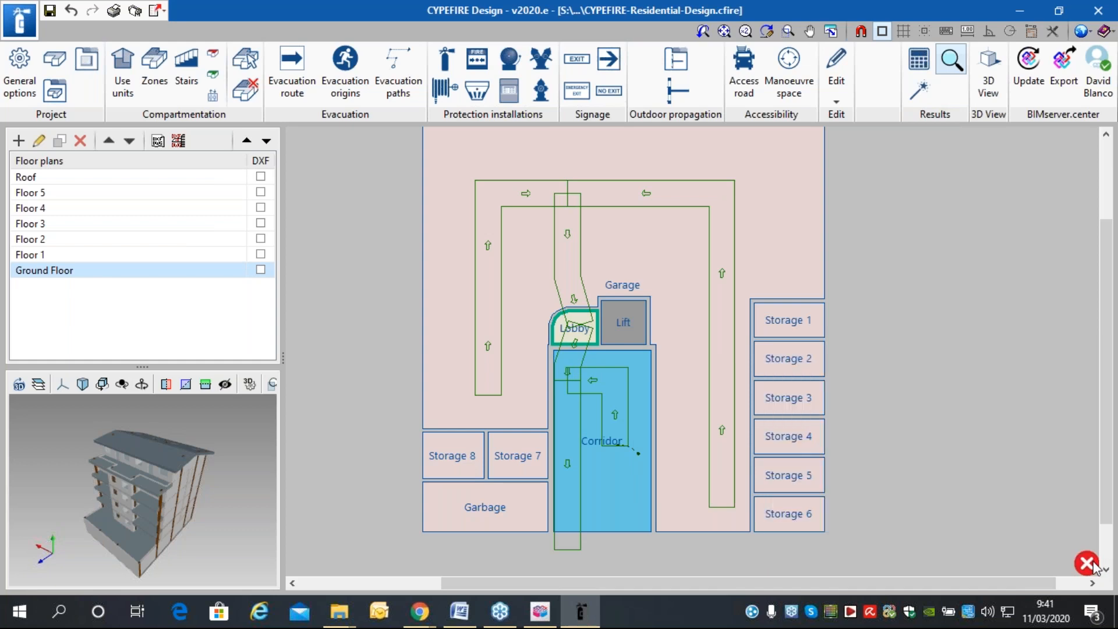
pyautogui.click(123, 75)
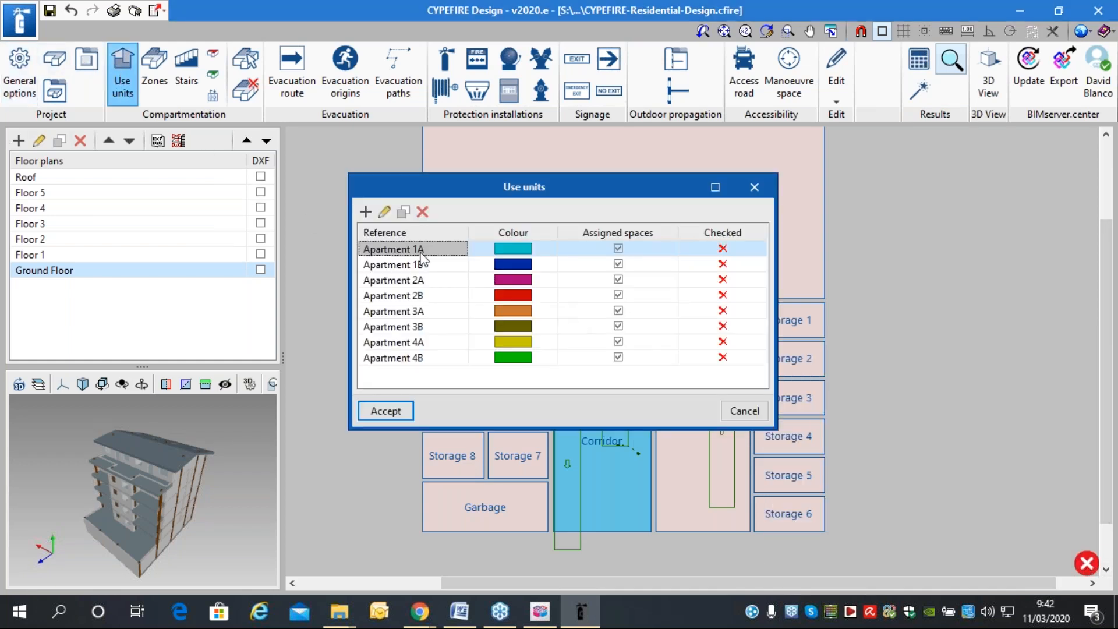
pyautogui.click(385, 212)
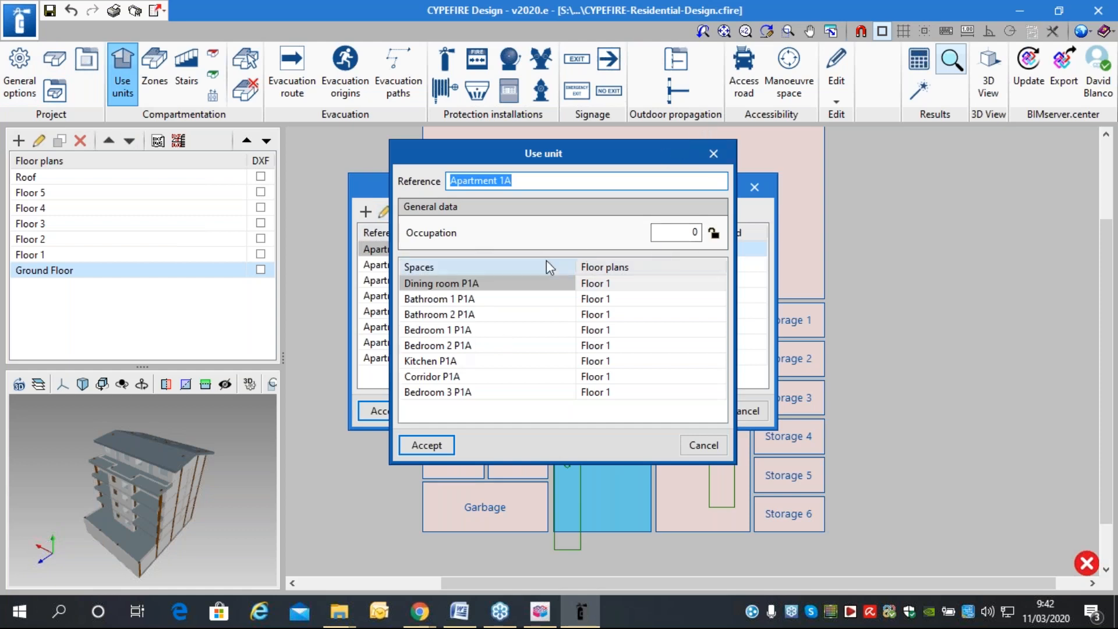
pyautogui.click(432, 453)
pyautogui.doubleClick(414, 267)
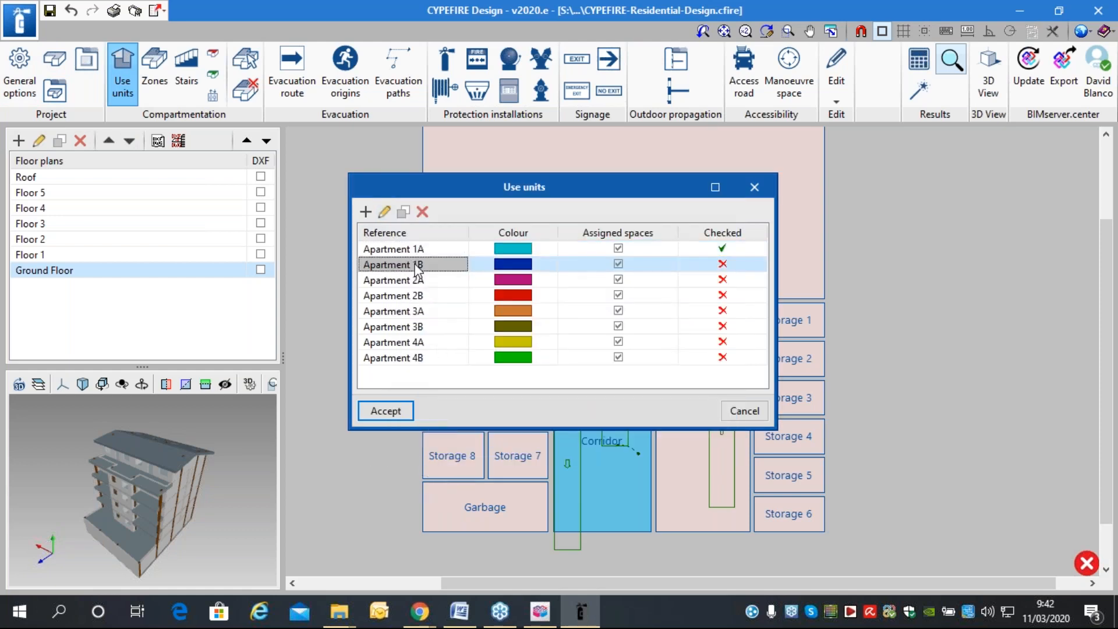
pyautogui.click(435, 449)
pyautogui.doubleClick(420, 281)
pyautogui.click(426, 446)
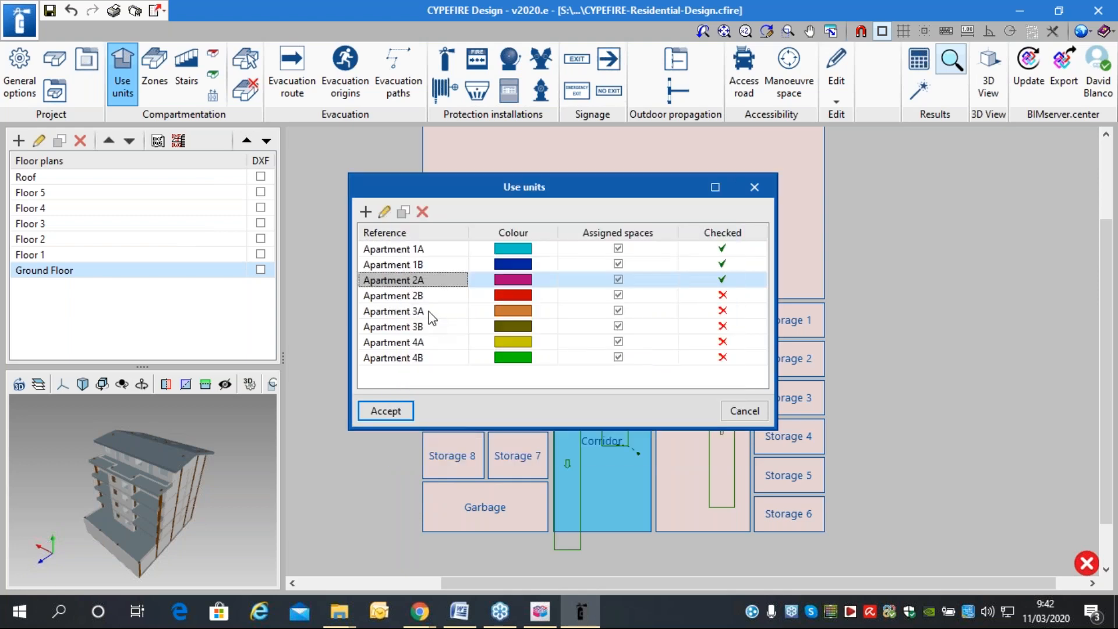
pyautogui.doubleClick(416, 297)
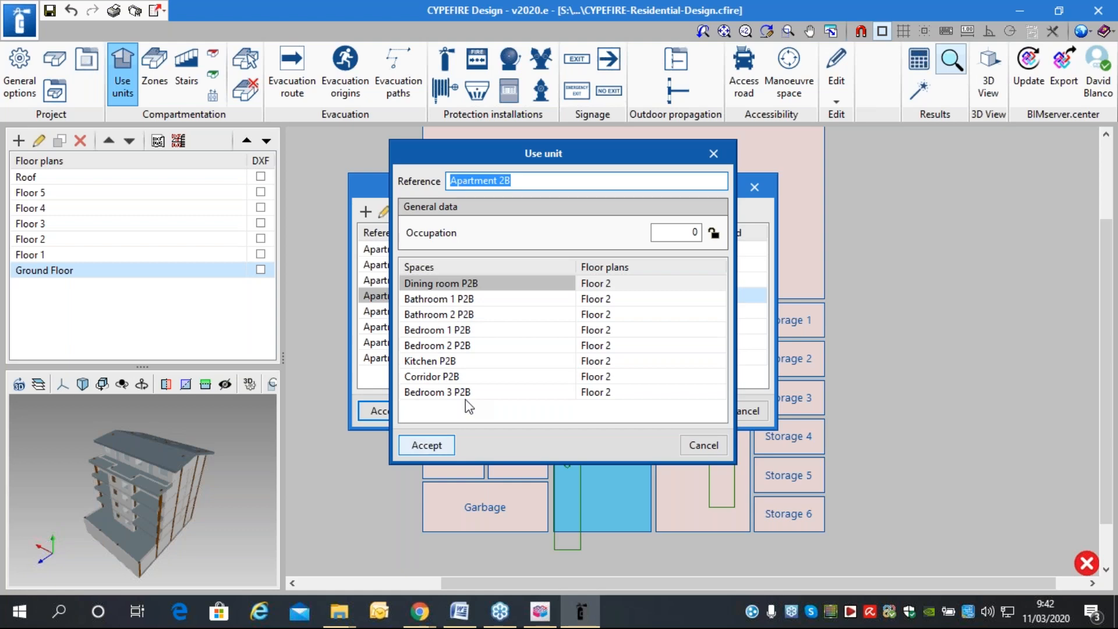
pyautogui.click(427, 445)
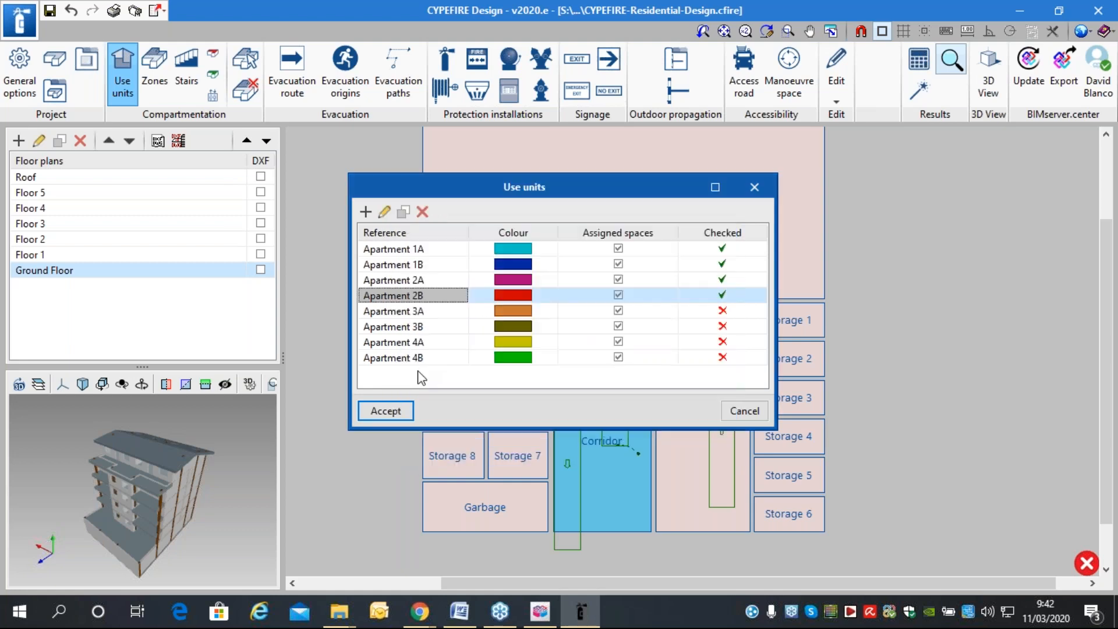
# Review and accept the data of the use units Apartment 3A, 3B, 4A and 4B, and confirm the use unit list.
pyautogui.doubleClick(411, 313)
pyautogui.click(425, 446)
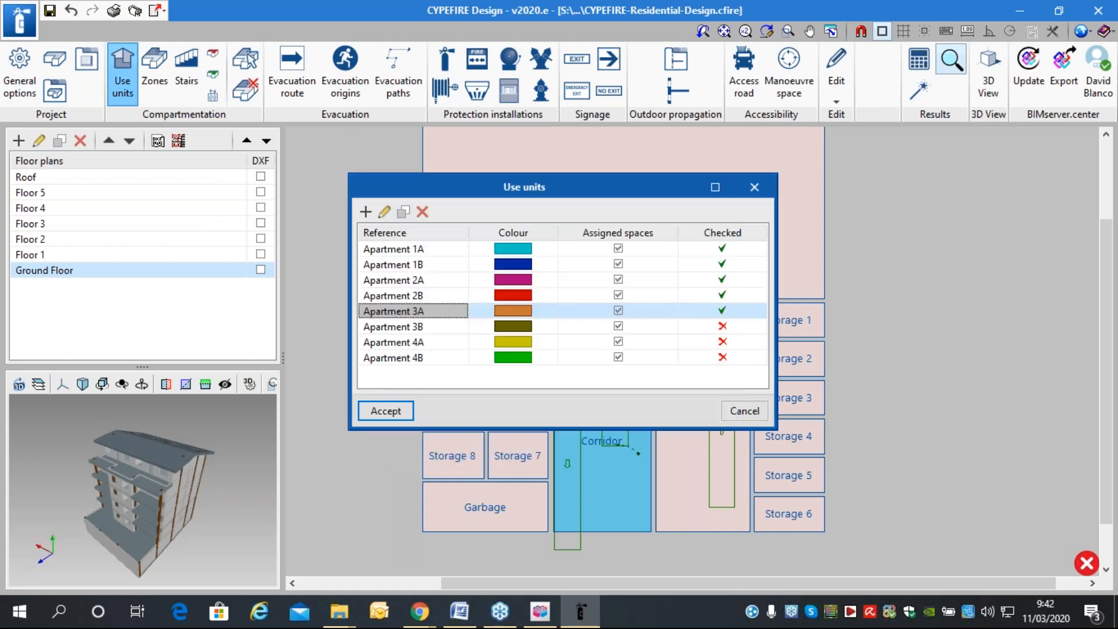
pyautogui.doubleClick(415, 328)
pyautogui.click(430, 445)
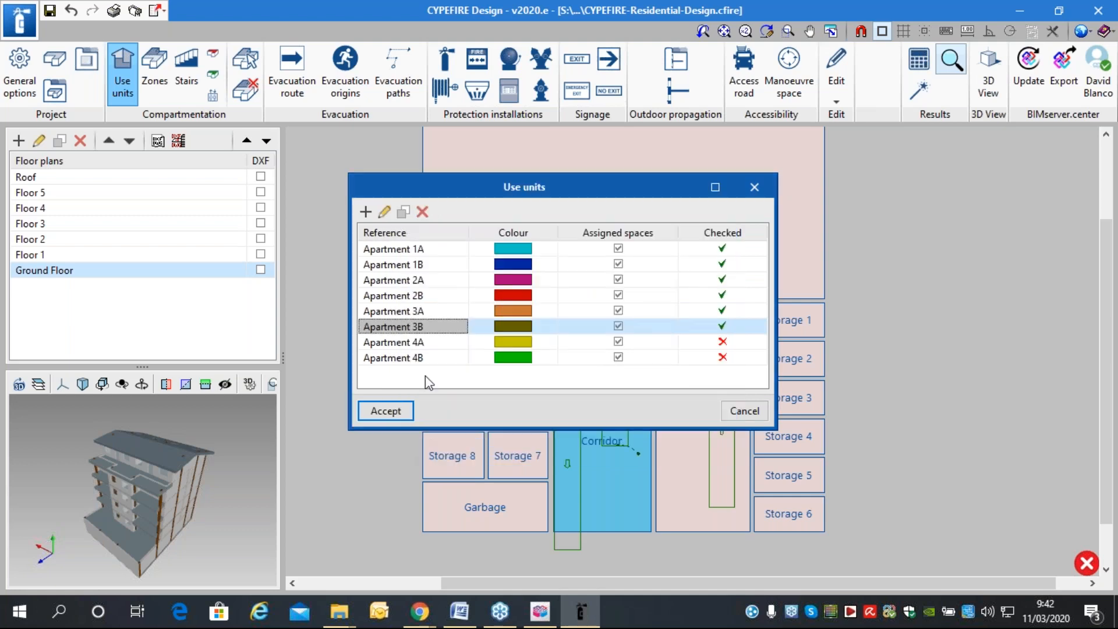
pyautogui.doubleClick(421, 344)
pyautogui.click(413, 452)
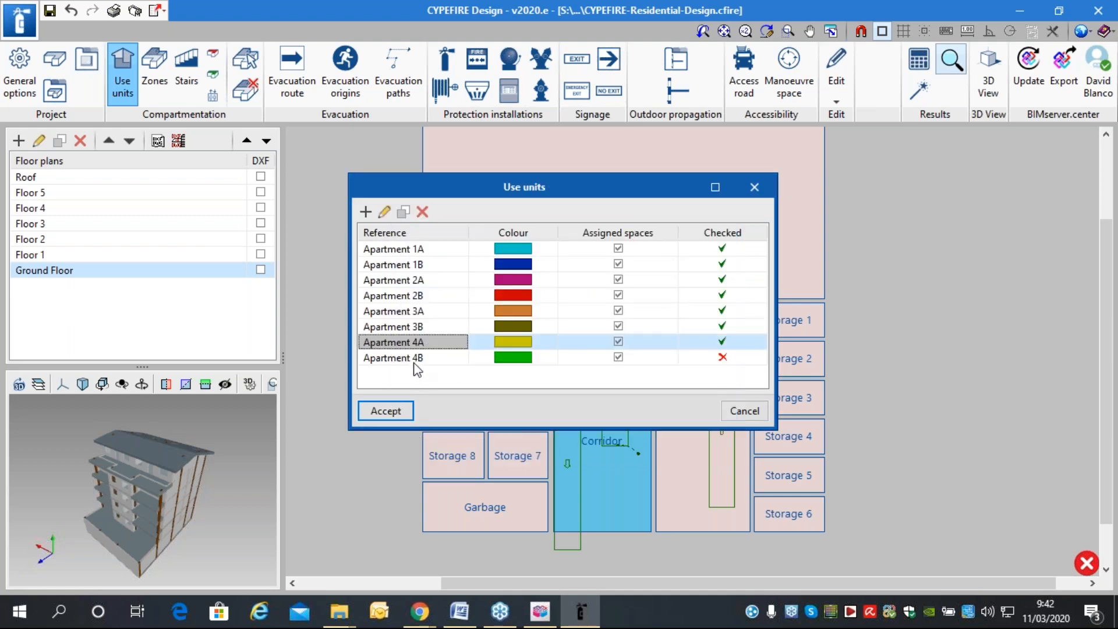
pyautogui.click(417, 358)
pyautogui.doubleClick(417, 357)
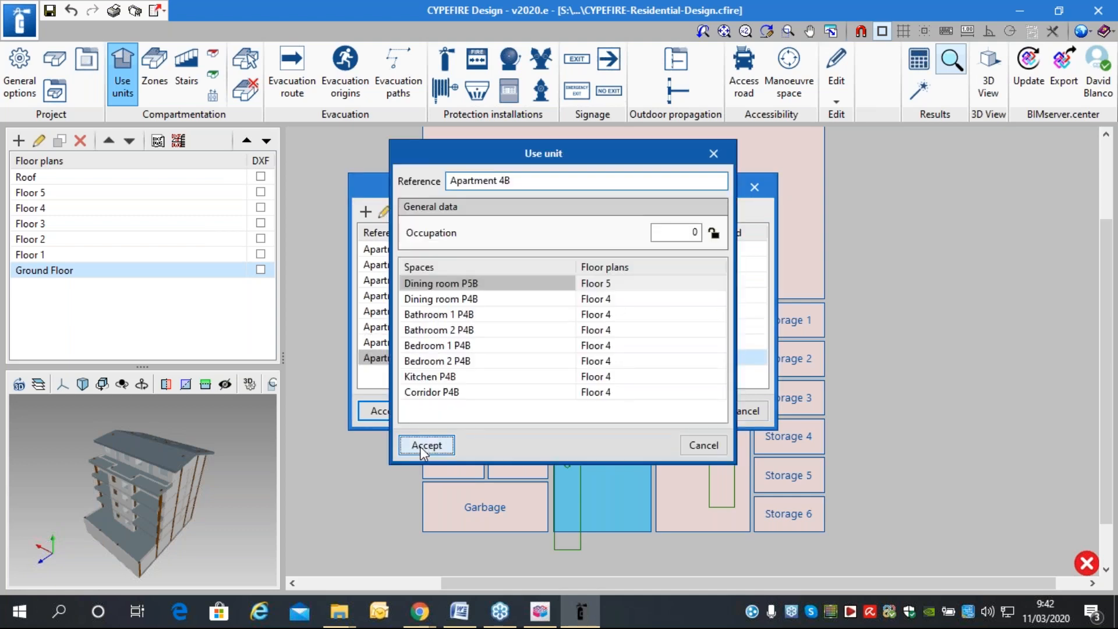
pyautogui.click(425, 445)
pyautogui.click(378, 411)
# Check the project data for errors again with the Ground Floor plan in view.
pyautogui.scroll(-1, 722, 256)
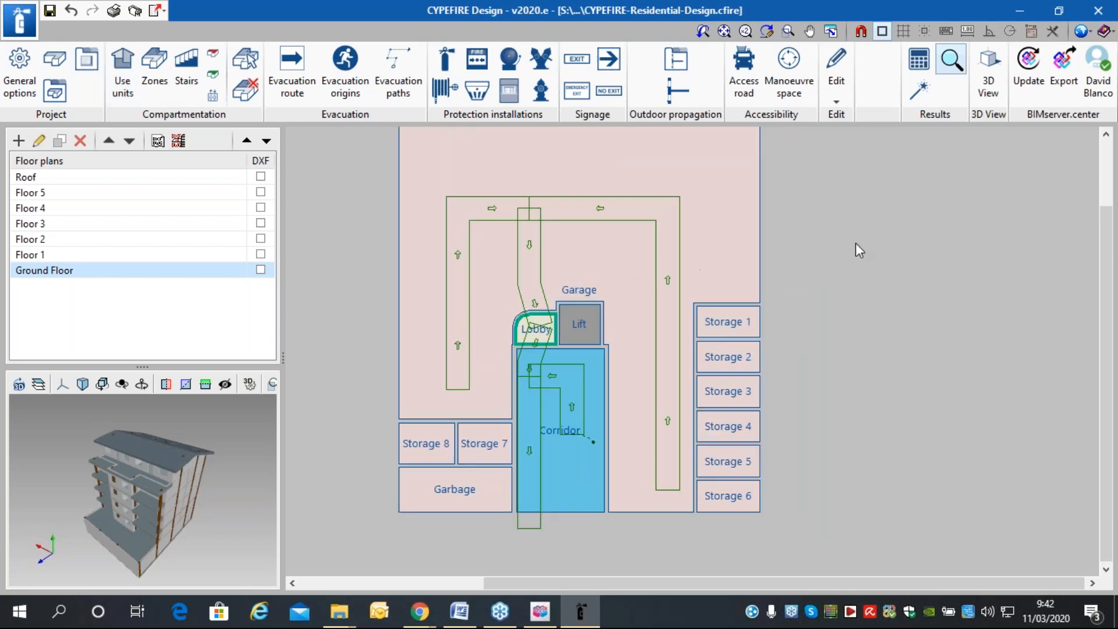
pyautogui.scroll(-3, 855, 244)
pyautogui.moveTo(845, 258); pyautogui.dragTo(804, 318, button='middle')
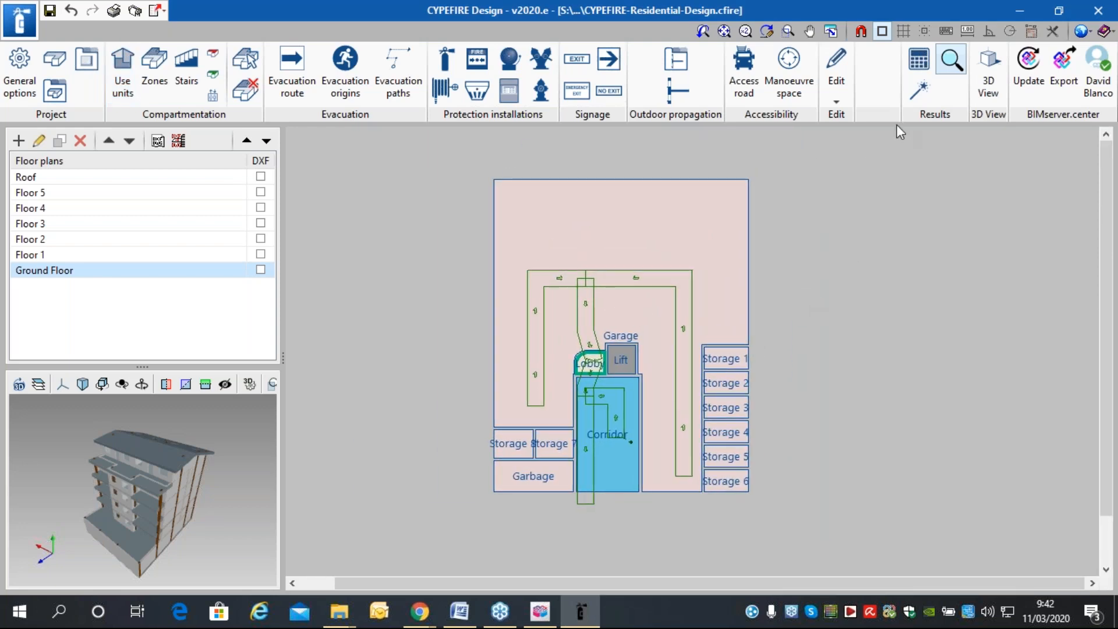
pyautogui.click(922, 93)
pyautogui.scroll(1, 816, 358)
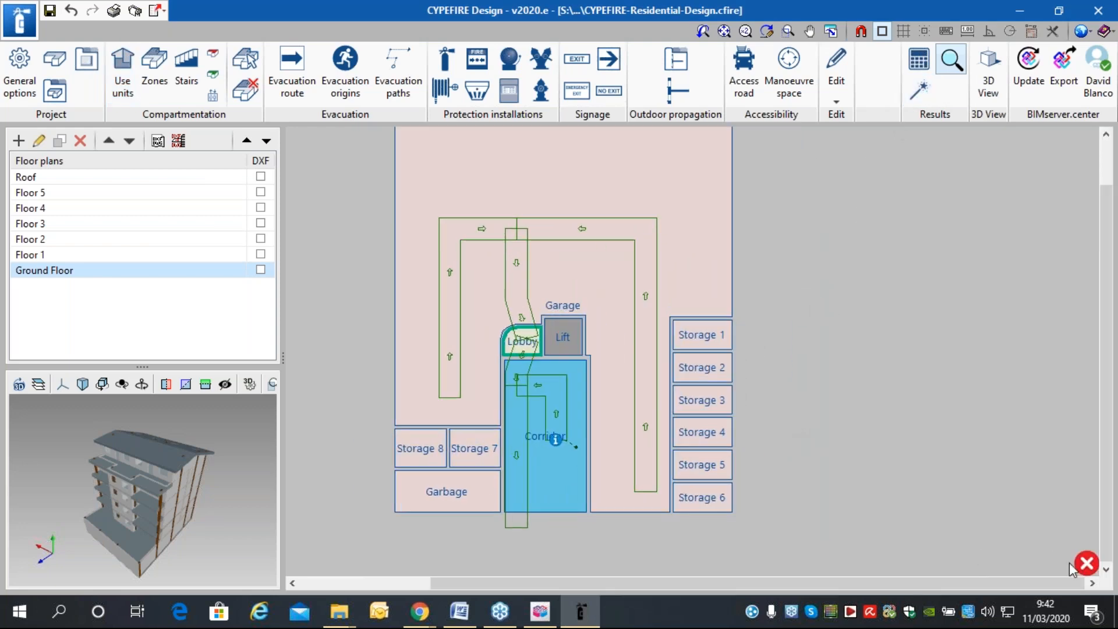
pyautogui.moveTo(1090, 567)
# Open Floor 1 and read the error marked at the end of the evacuation route in Corridor P1.
pyautogui.click(105, 255)
pyautogui.moveTo(547, 460)
pyautogui.scroll(4, 576, 431)
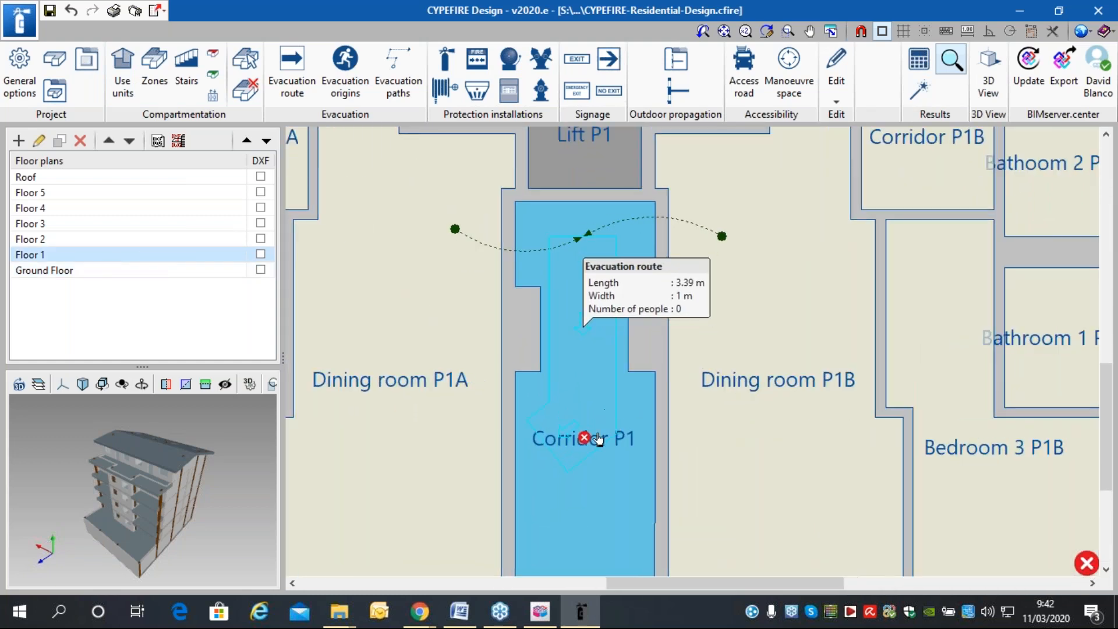
pyautogui.moveTo(584, 437)
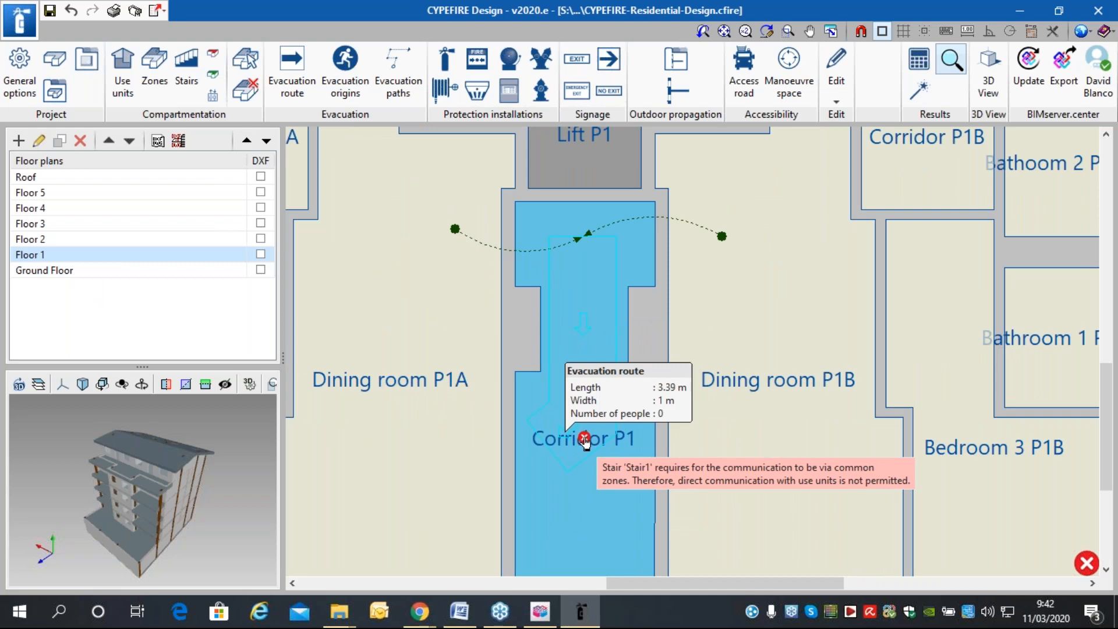
pyautogui.scroll(-1, 564, 344)
pyautogui.moveTo(960, 472)
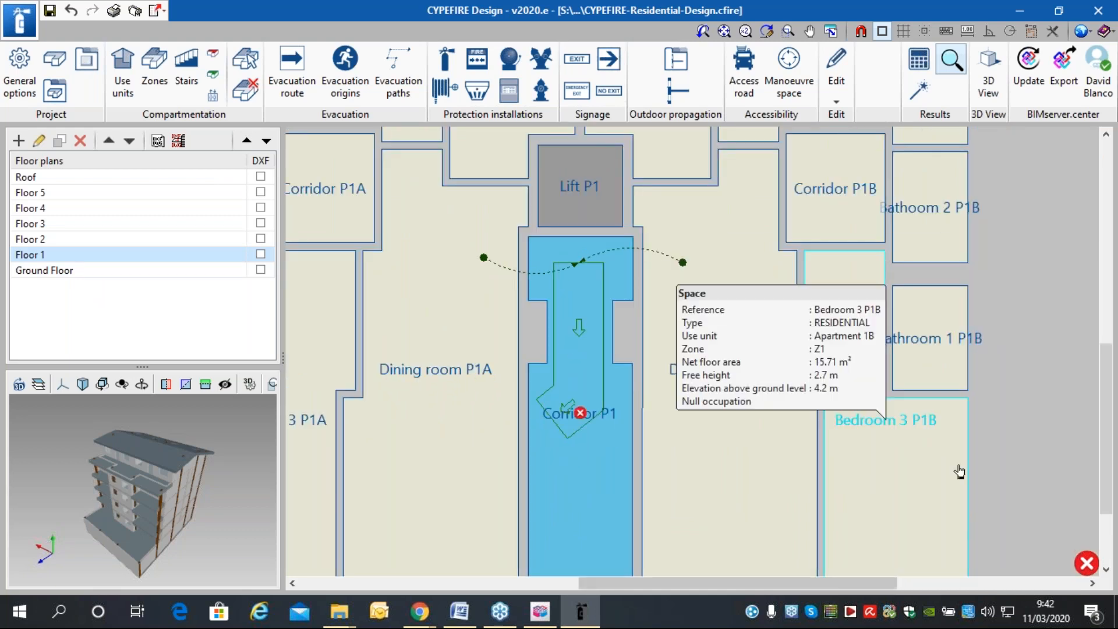
pyautogui.scroll(-1, 960, 471)
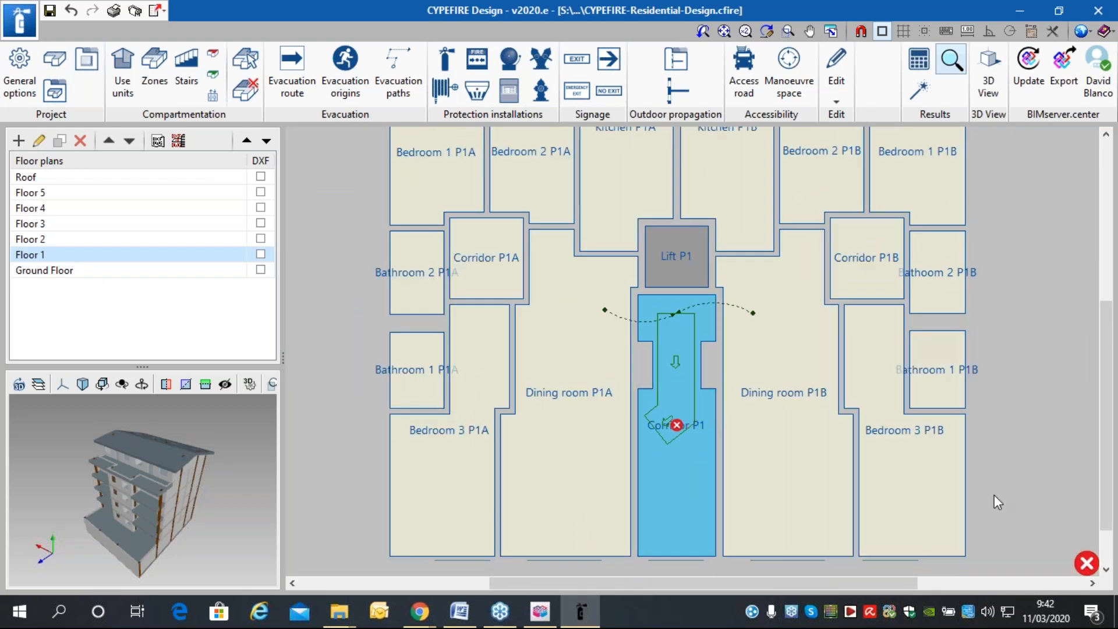
# Go through Floors 2, 3 and 4, and read the error marked in Corridor P4.
pyautogui.click(119, 243)
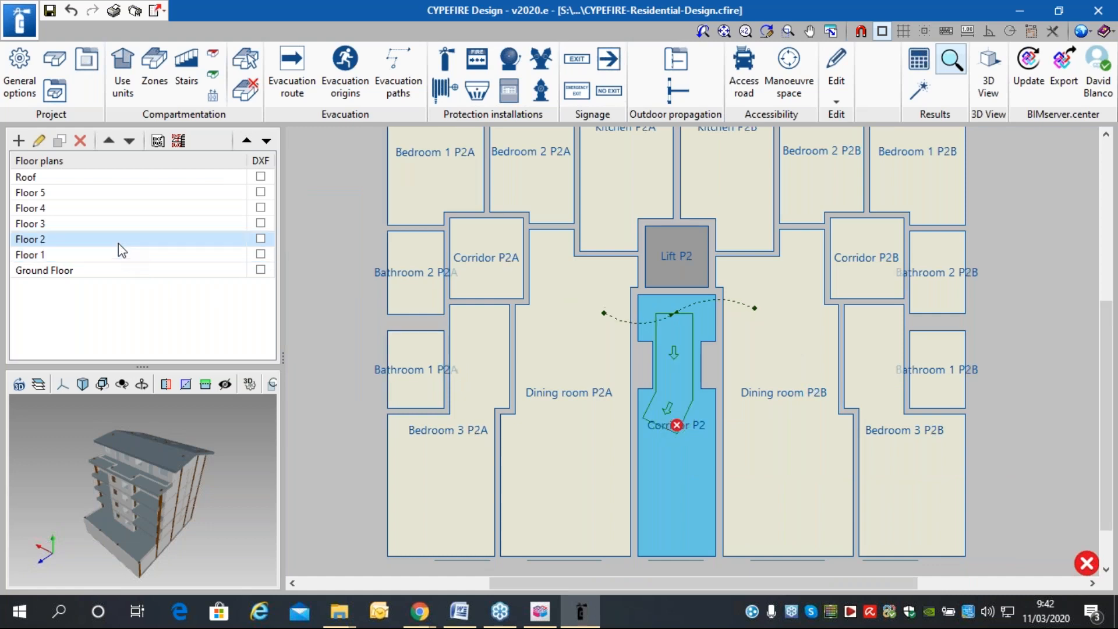
pyautogui.click(111, 225)
pyautogui.click(93, 207)
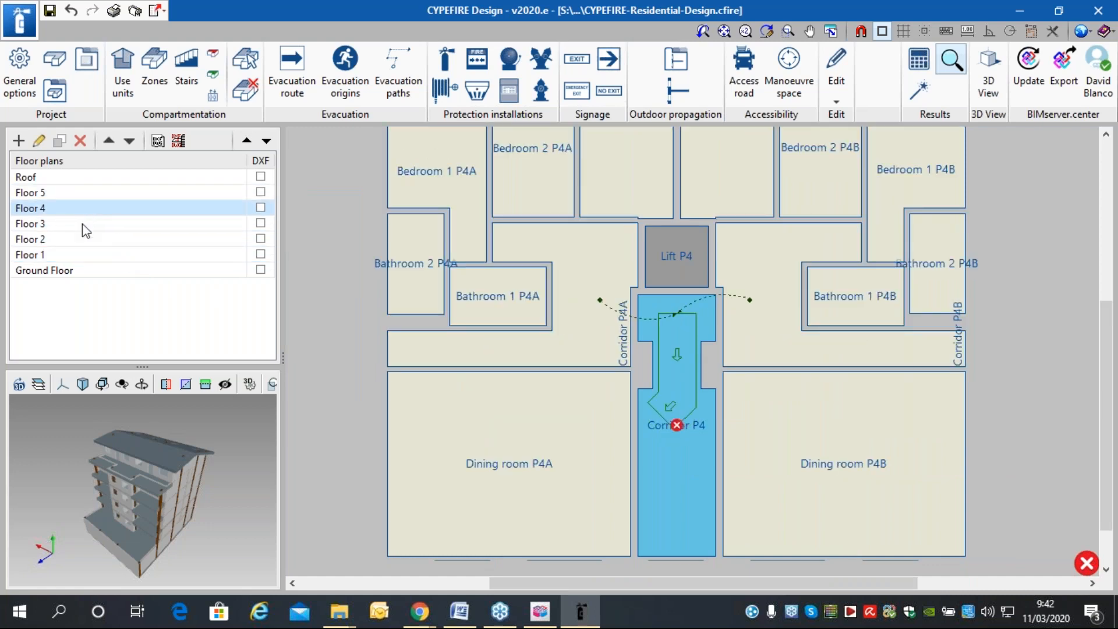
pyautogui.scroll(3, 664, 443)
pyautogui.moveTo(695, 398)
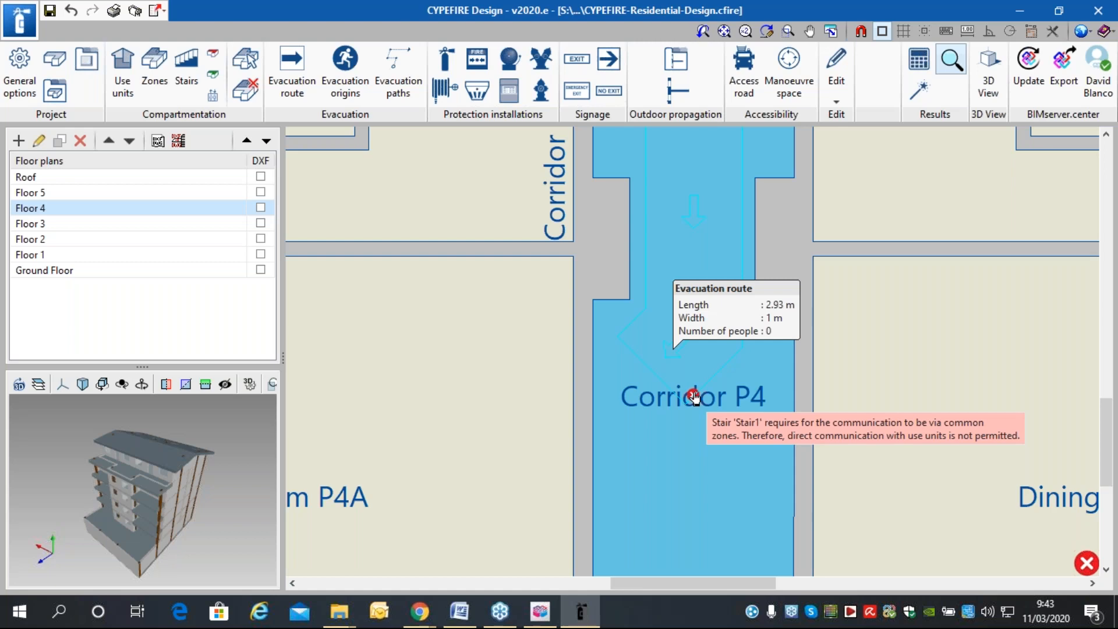
# Examine the Floor 4 corridor, its evacuation route and linked origins in relation to the marked stair error.
pyautogui.scroll(-4, 686, 185)
pyautogui.moveTo(710, 257); pyautogui.dragTo(652, 423, button='middle')
pyautogui.scroll(3, 656, 342)
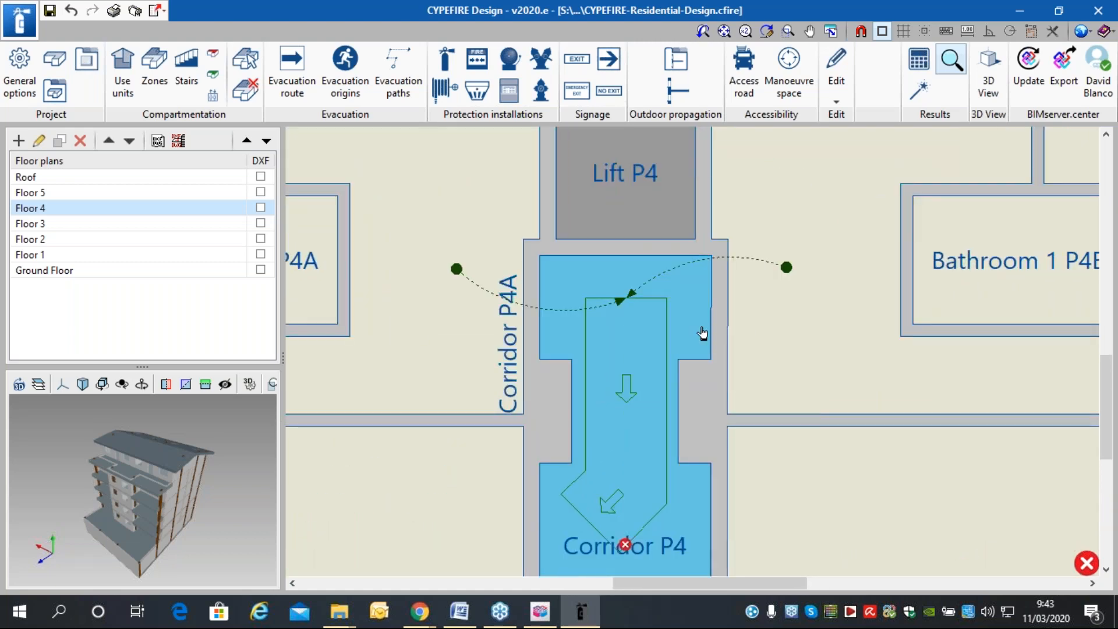
pyautogui.moveTo(628, 393)
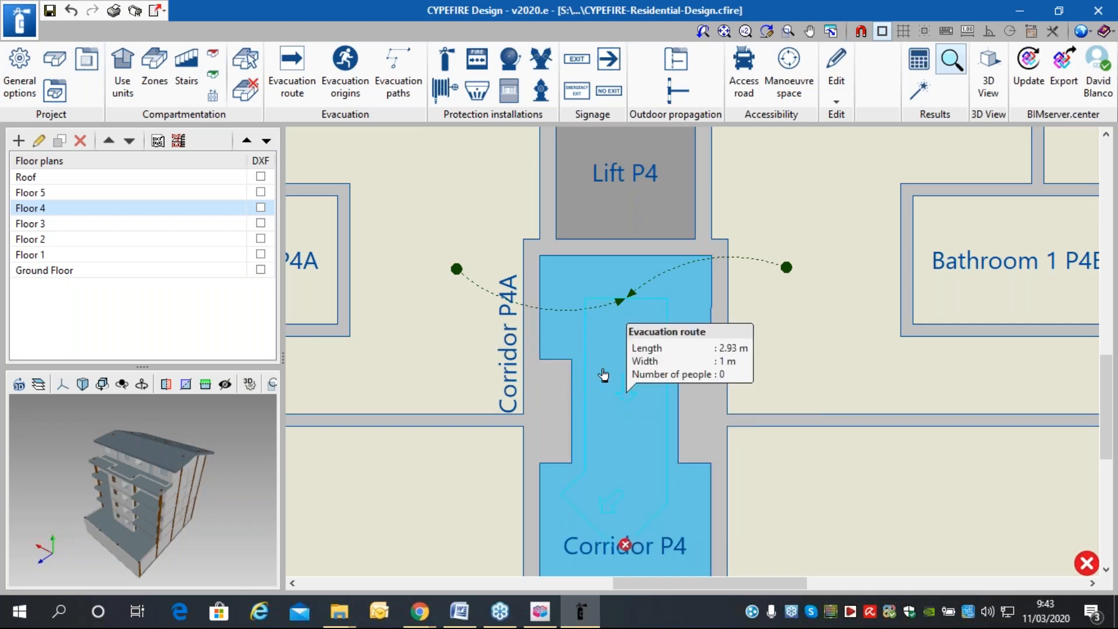
pyautogui.moveTo(583, 551); pyautogui.dragTo(599, 431, button='middle')
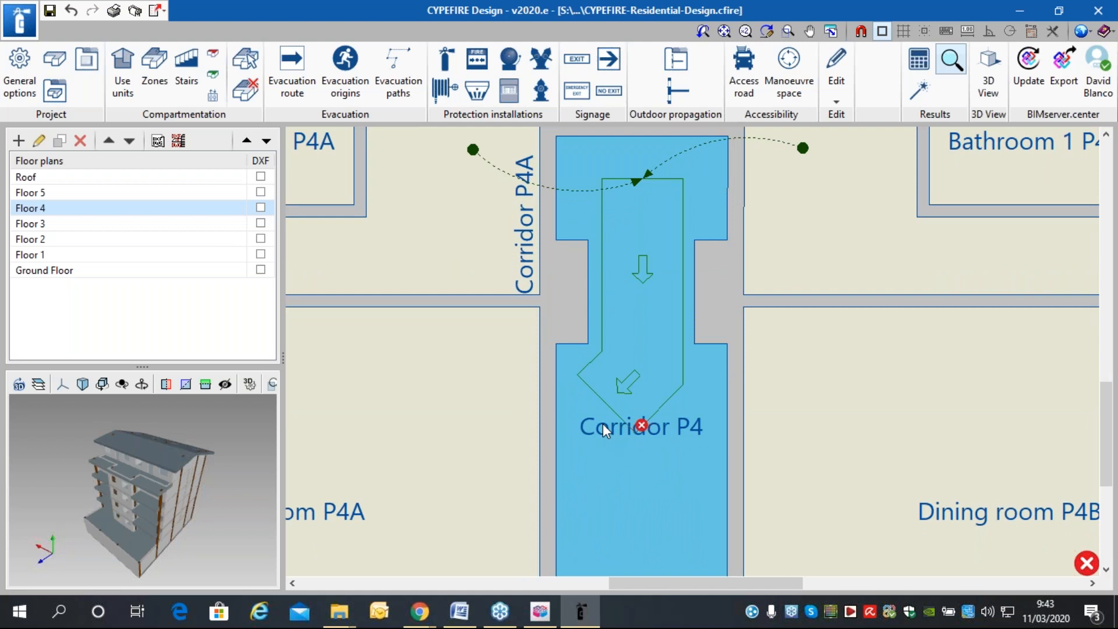
pyautogui.moveTo(643, 427)
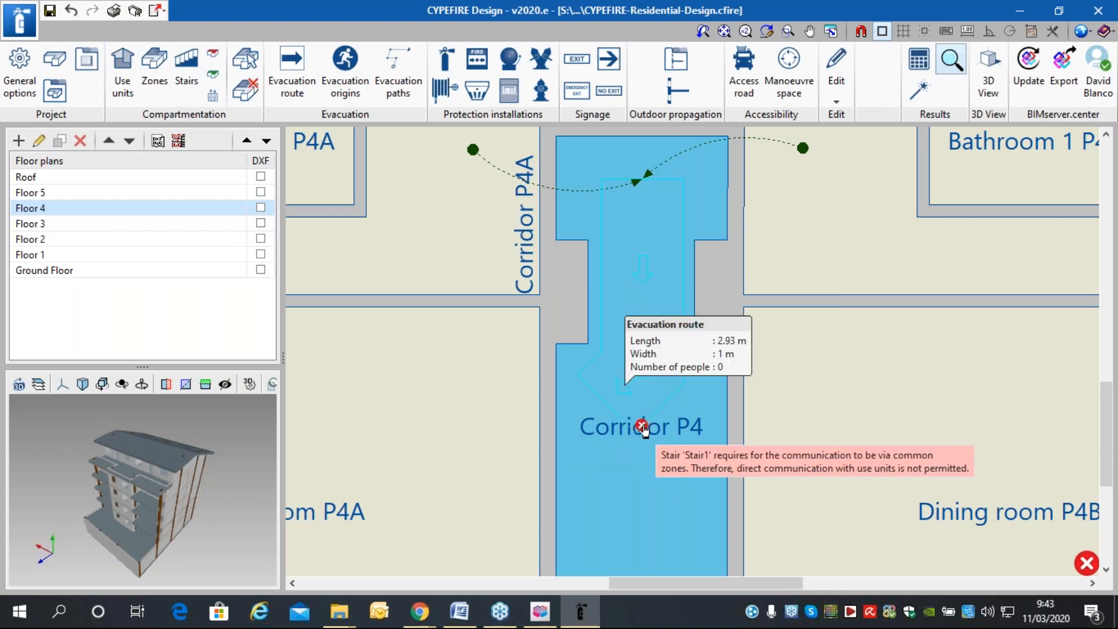
pyautogui.scroll(-3, 485, 242)
pyautogui.moveTo(479, 278); pyautogui.dragTo(486, 364, button='middle')
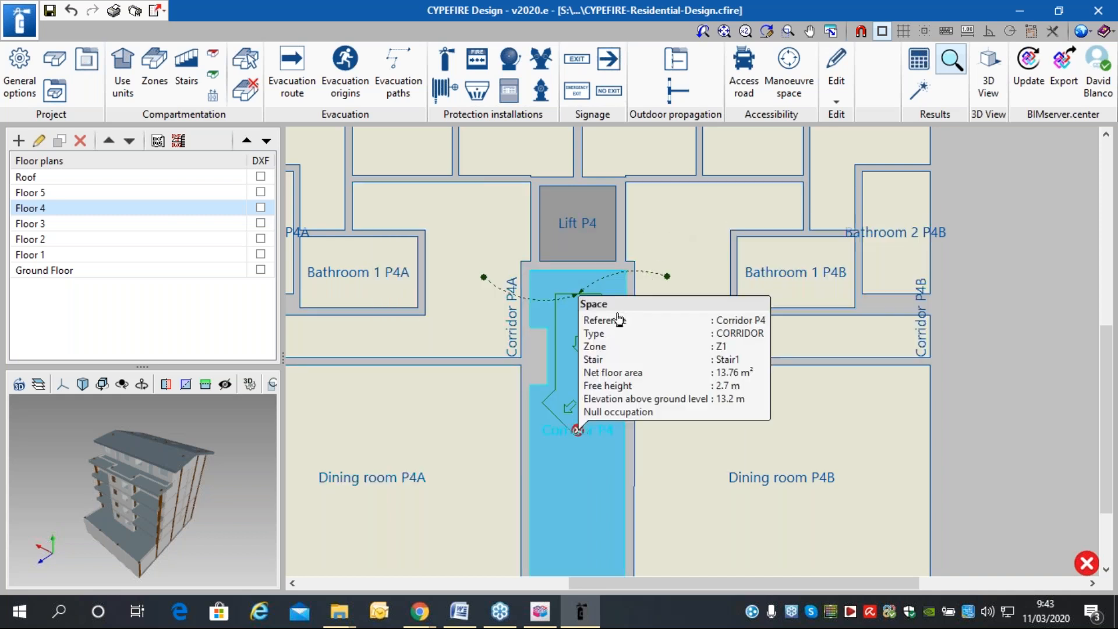
pyautogui.moveTo(562, 423)
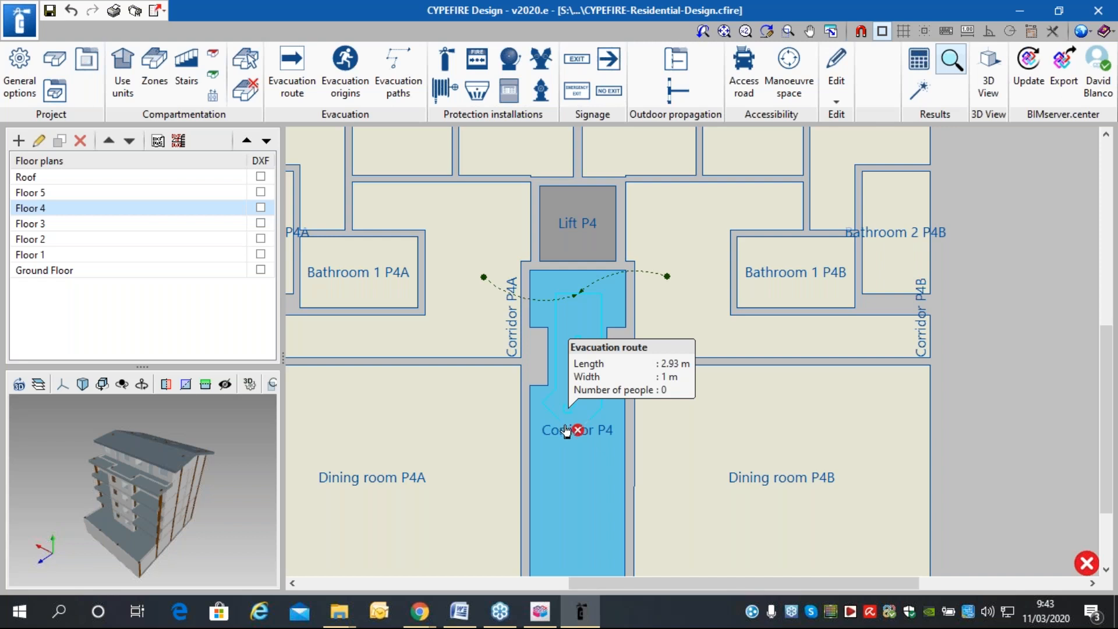
# In the general options, review the requirements and checks of the 3ème famille A zone type and close them without changes.
pyautogui.click(32, 81)
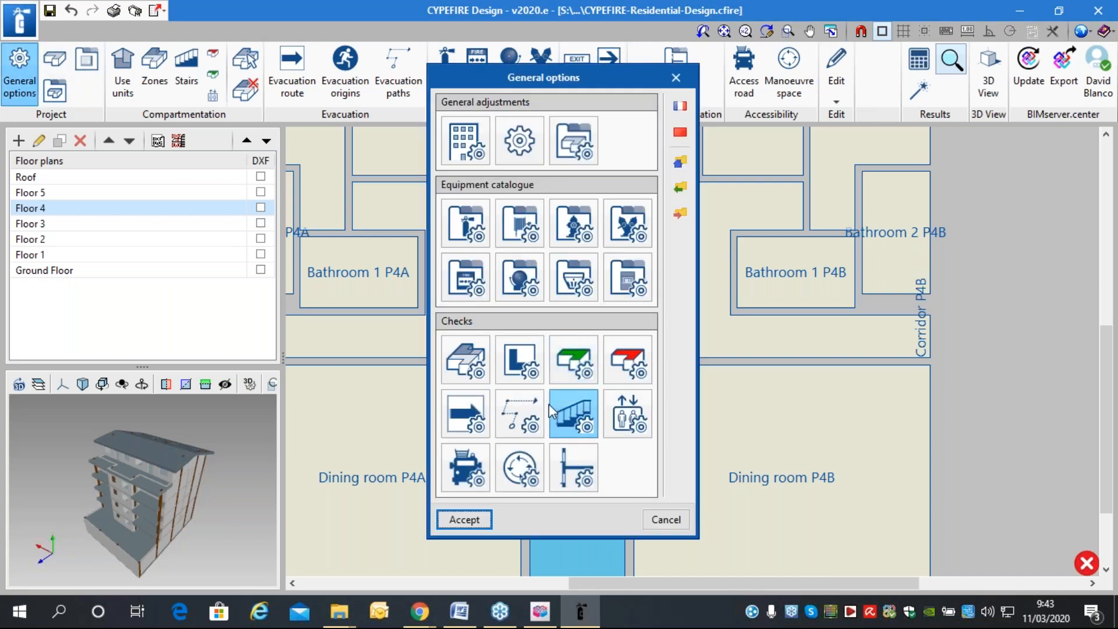
pyautogui.click(482, 371)
pyautogui.click(427, 214)
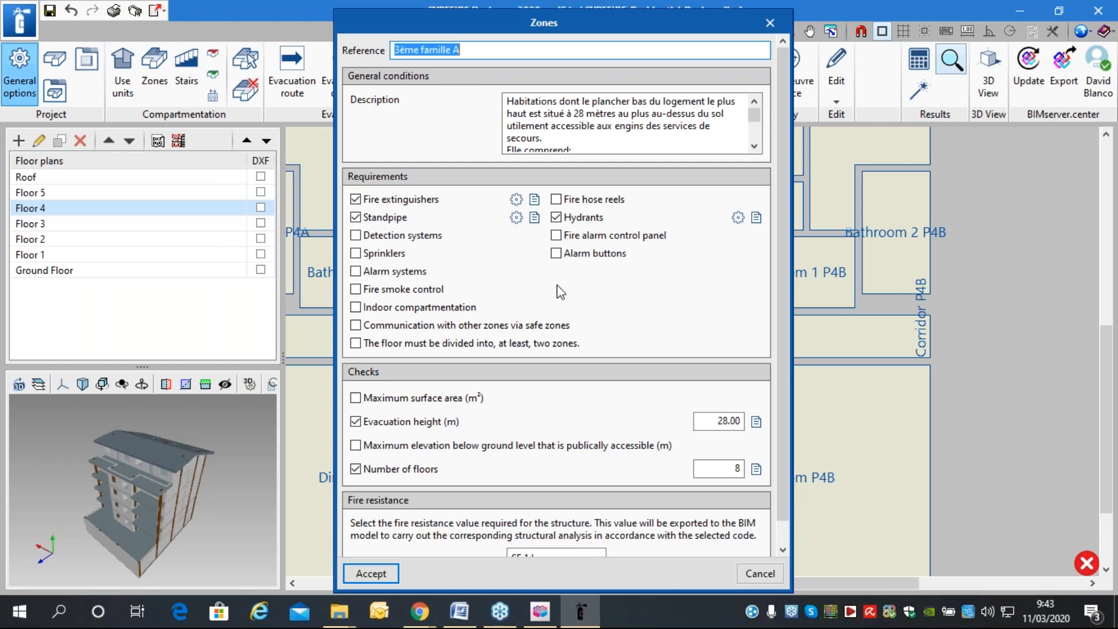
pyautogui.scroll(-1, 568, 291)
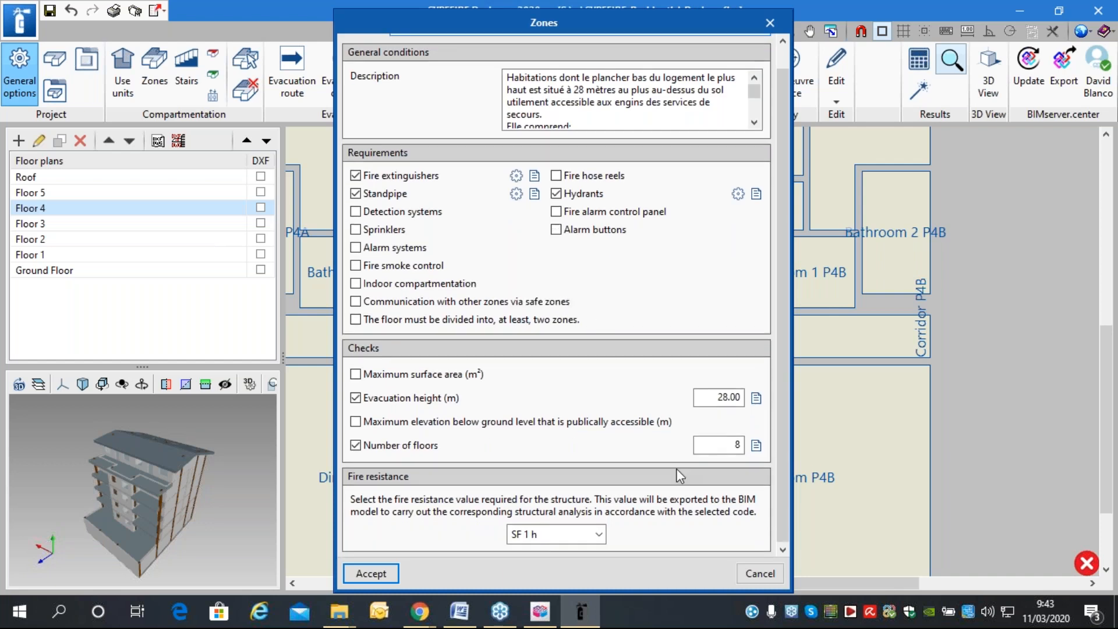
pyautogui.click(760, 573)
pyautogui.click(696, 411)
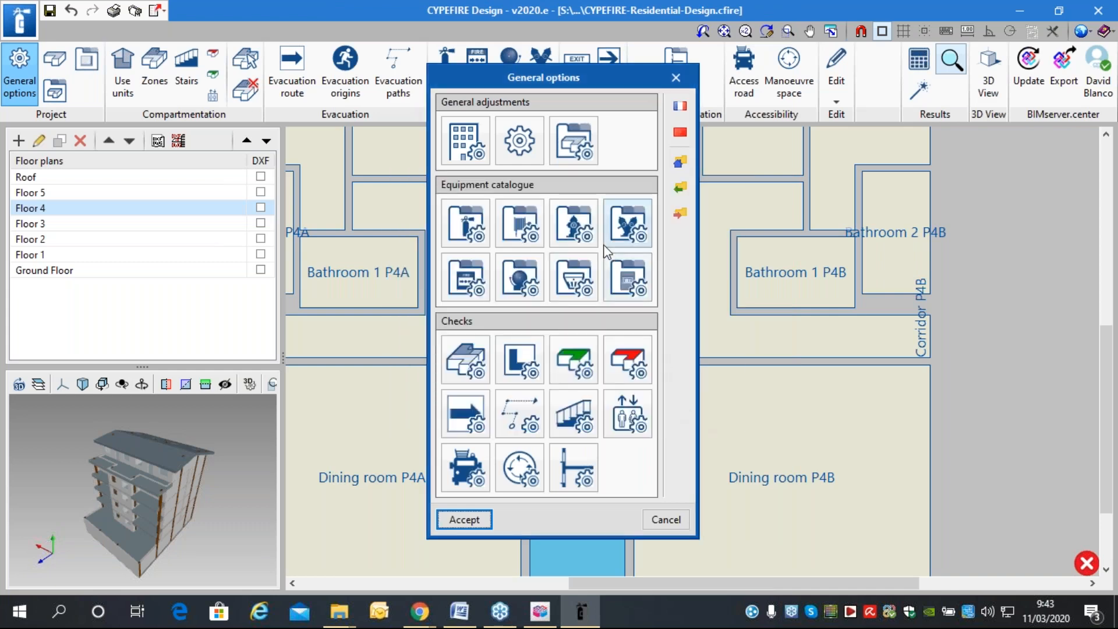
# In the stair checks, enable direct communication with use units for the "À l'abri des fumées - Droit - Snd" stair type.
pyautogui.click(573, 414)
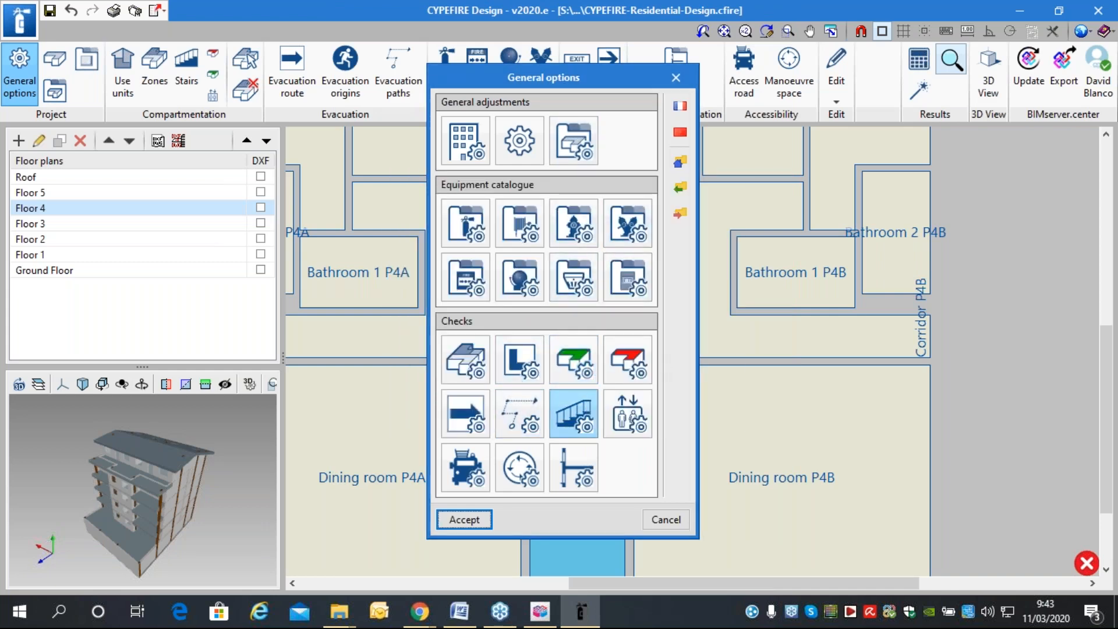
pyautogui.doubleClick(498, 264)
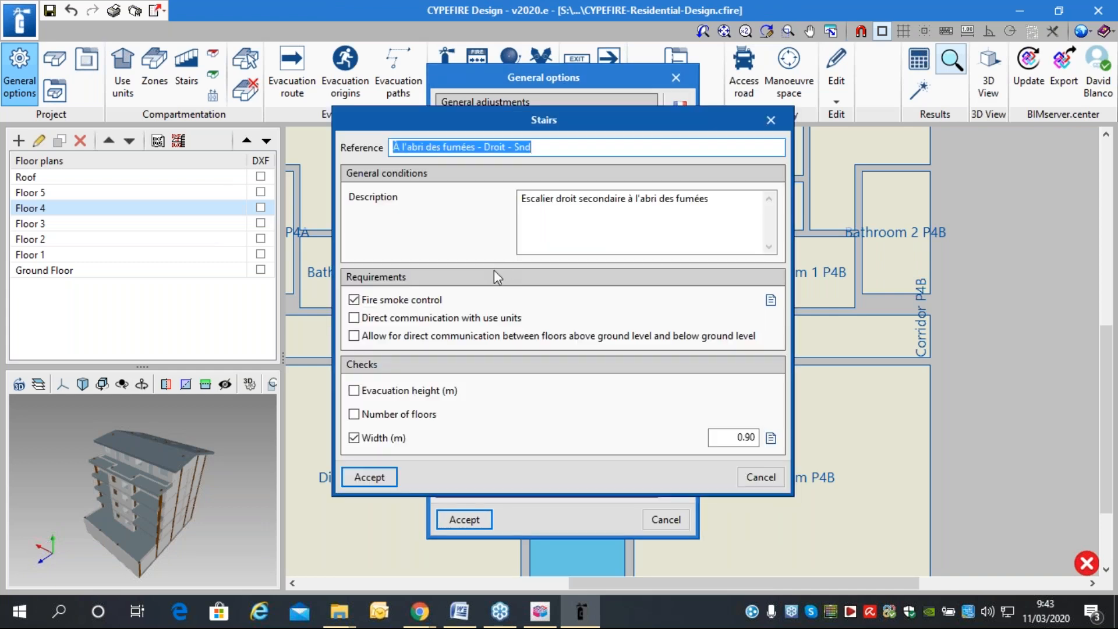
pyautogui.click(393, 319)
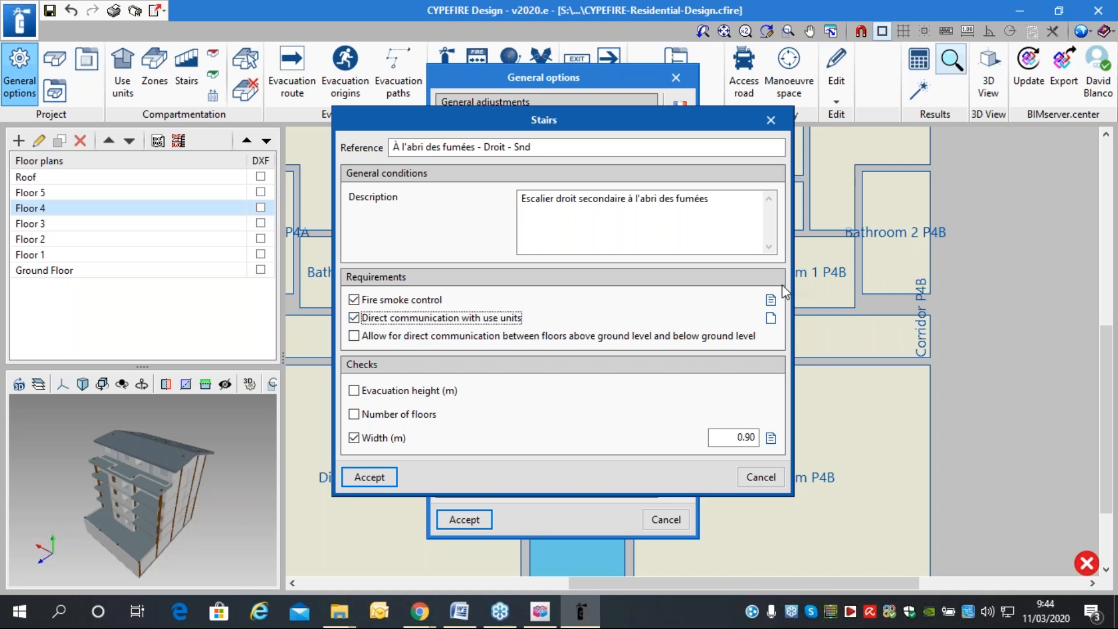
# Look at the note of the direct communication with use units requirement and close it without changes.
pyautogui.click(770, 318)
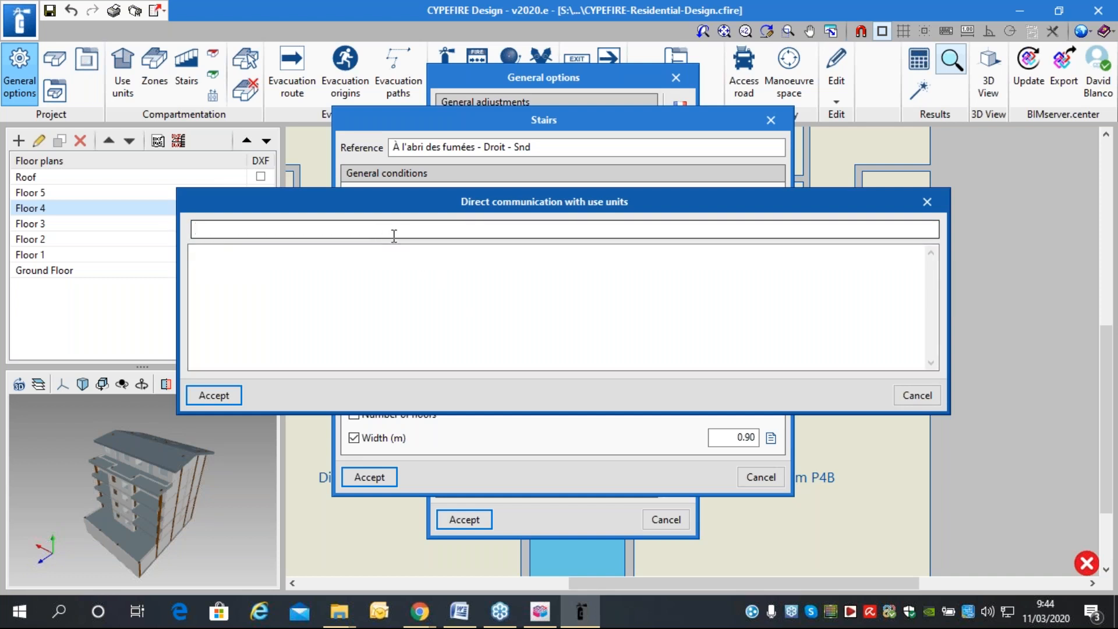
pyautogui.click(444, 301)
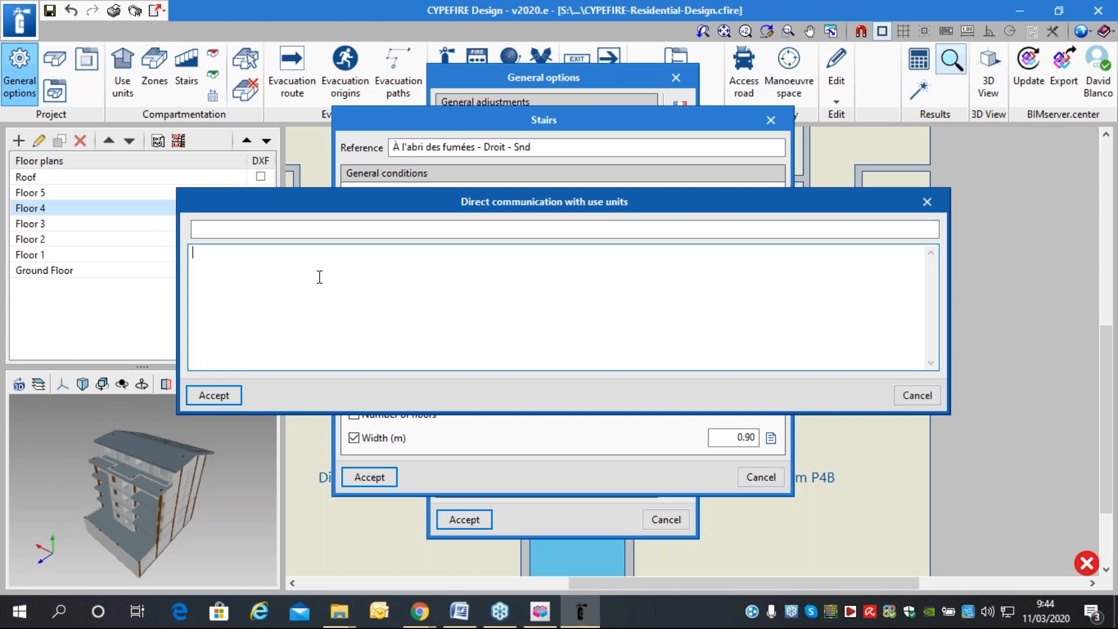
pyautogui.click(292, 229)
pyautogui.click(277, 280)
pyautogui.click(251, 229)
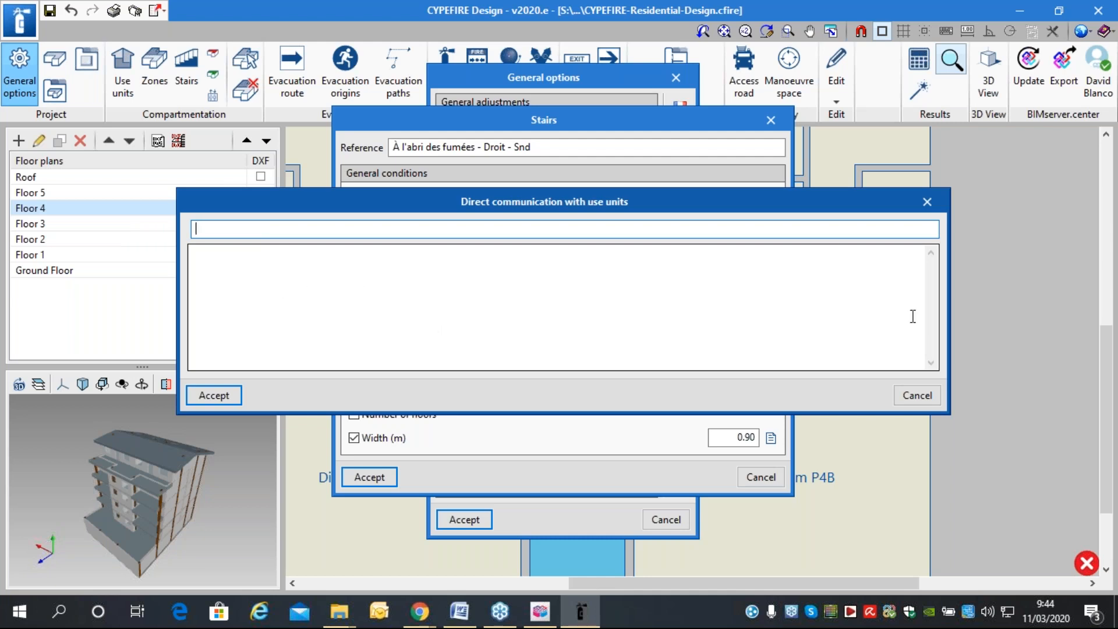
pyautogui.click(916, 396)
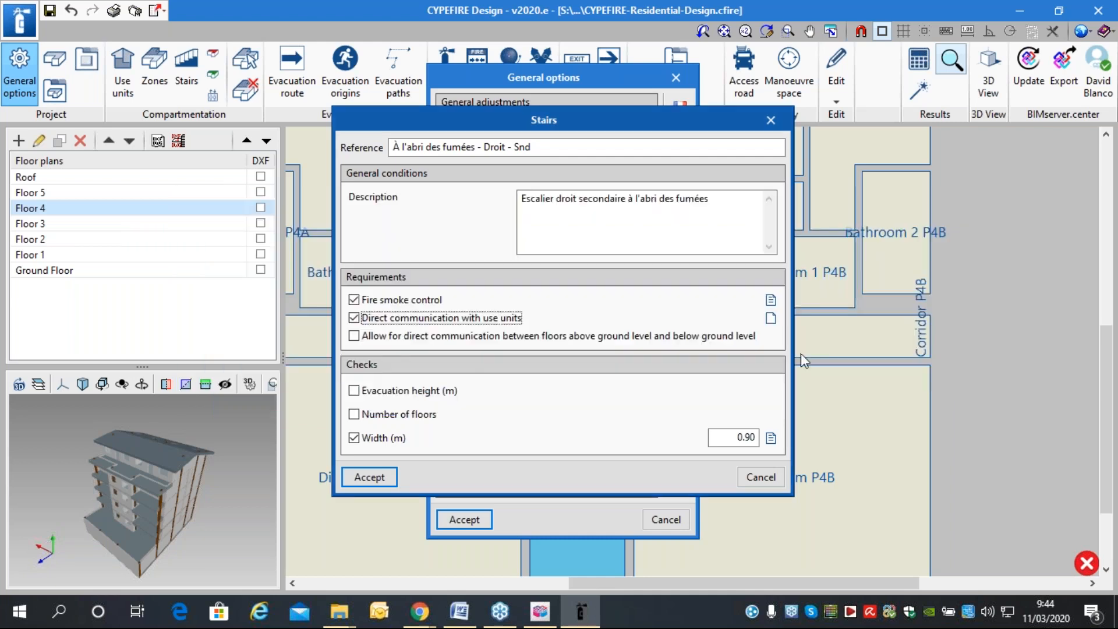
# Read the regulation reference and text in the fire smoke control requirement's note, and close it without changes.
pyautogui.click(770, 299)
pyautogui.click(300, 231)
pyautogui.moveTo(327, 236); pyautogui.dragTo(117, 280)
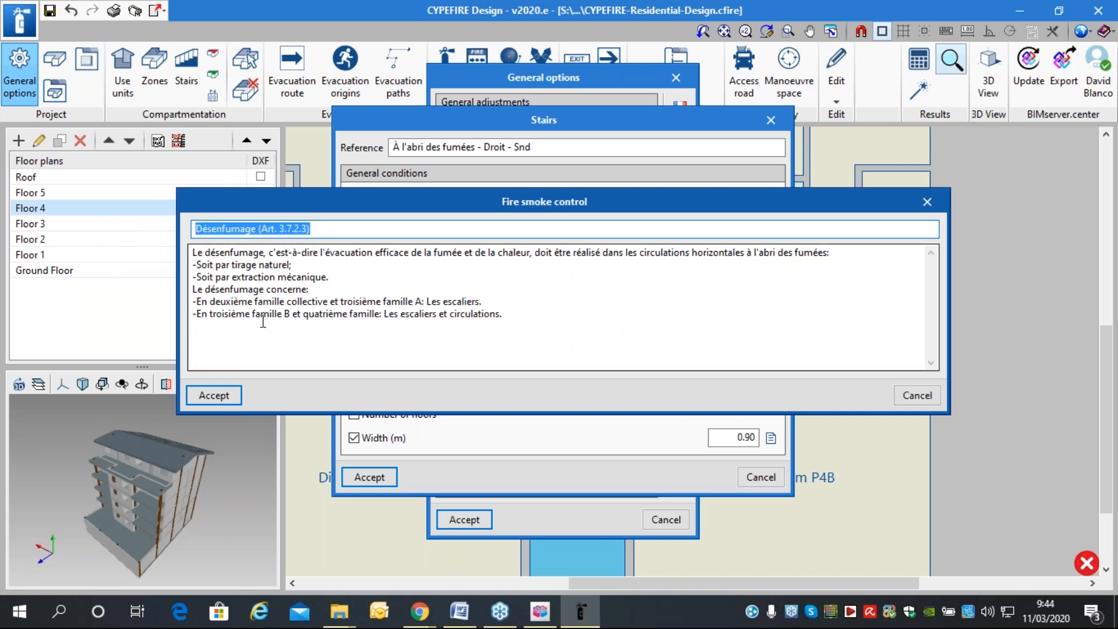
pyautogui.moveTo(495, 309); pyautogui.dragTo(194, 250)
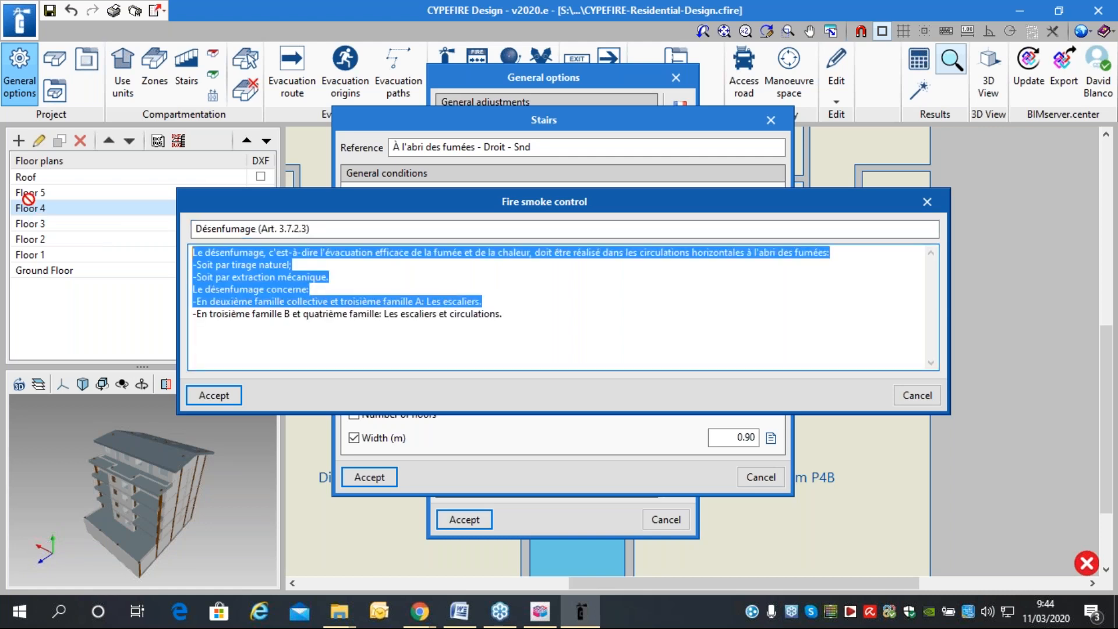
pyautogui.click(589, 337)
pyautogui.click(918, 395)
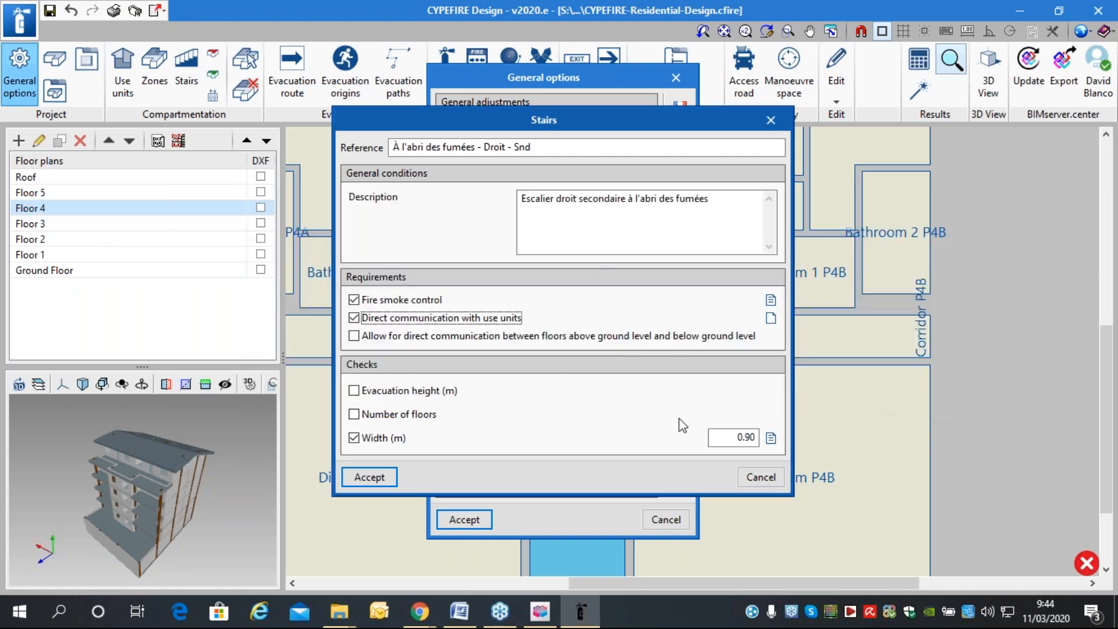
# Apply the edited stair type and the general options, and update the project's results.
pyautogui.click(352, 479)
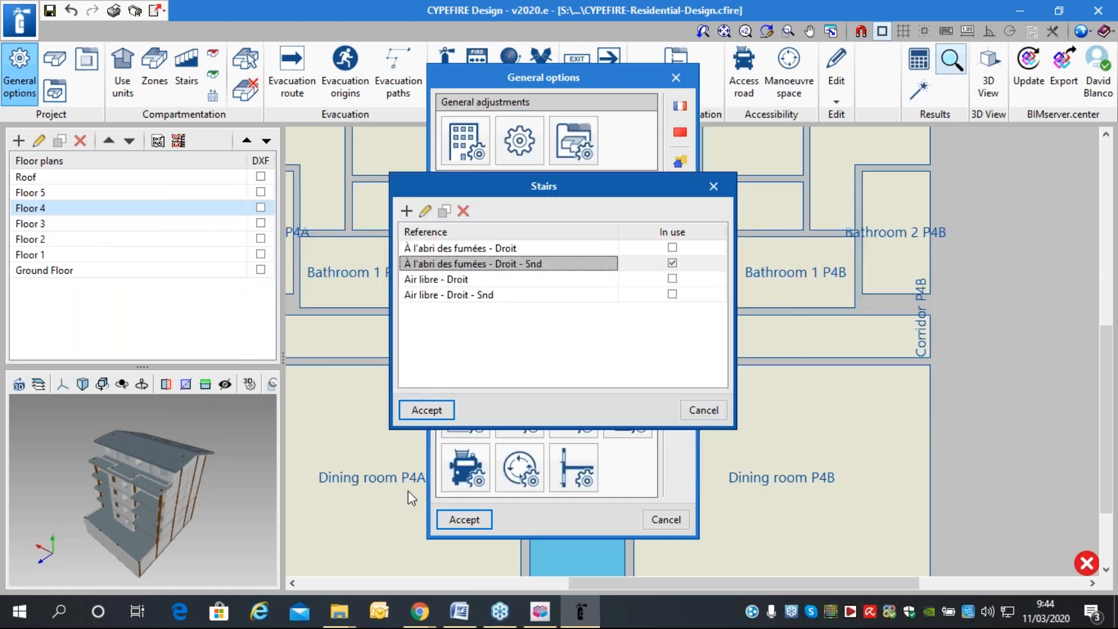
pyautogui.click(418, 410)
pyautogui.click(455, 519)
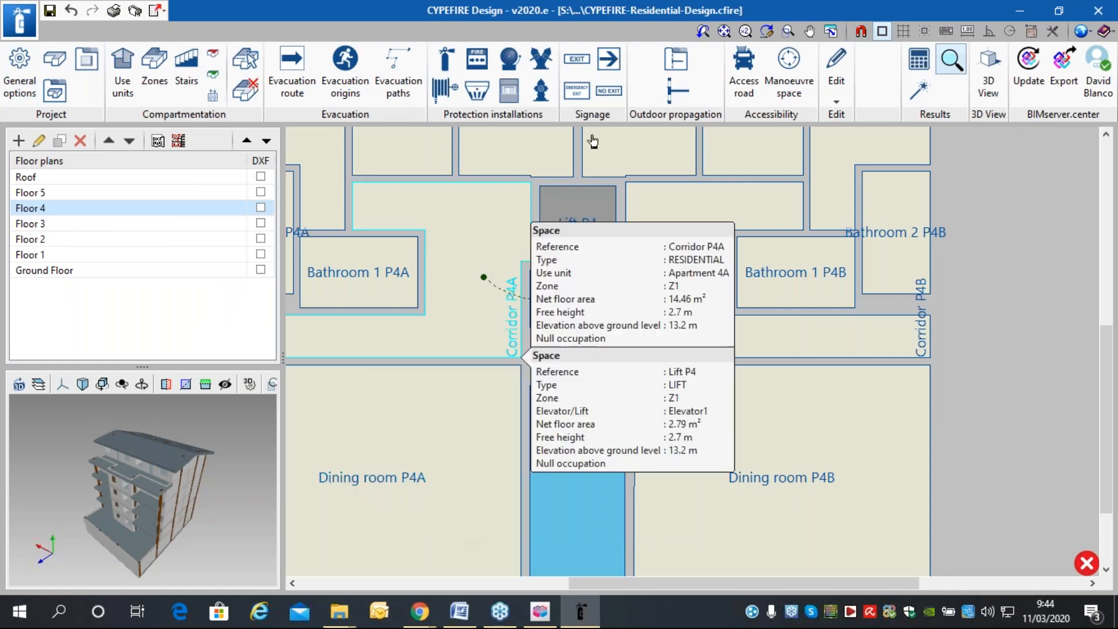
pyautogui.click(920, 90)
# Go through Floors 3, 2, 1 and the Ground Floor to check the plans for remaining error marks.
pyautogui.click(55, 223)
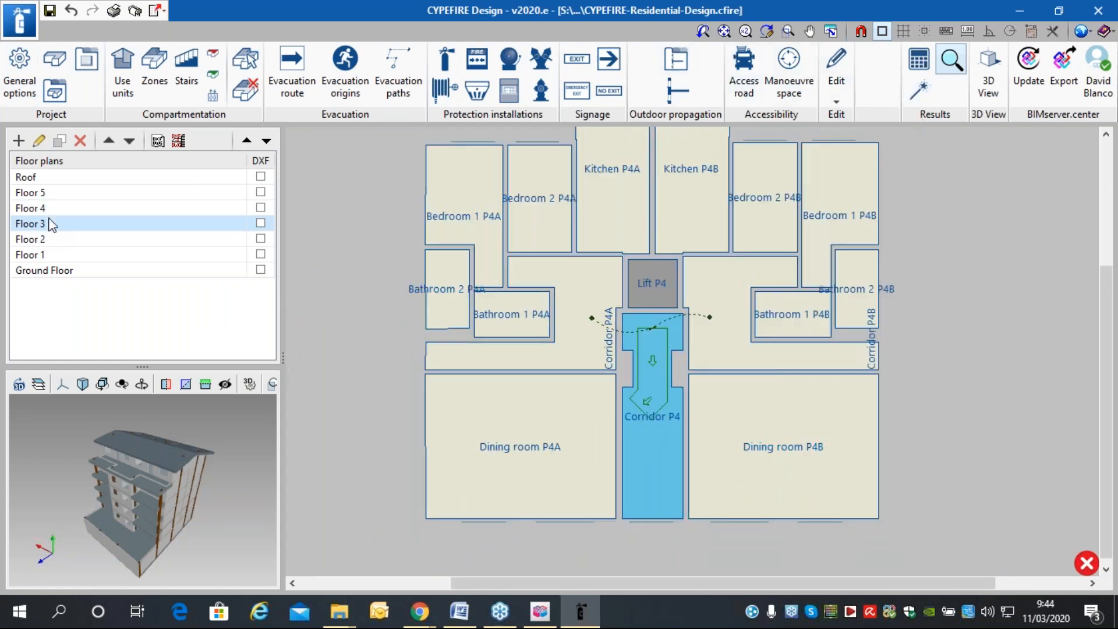
pyautogui.click(58, 239)
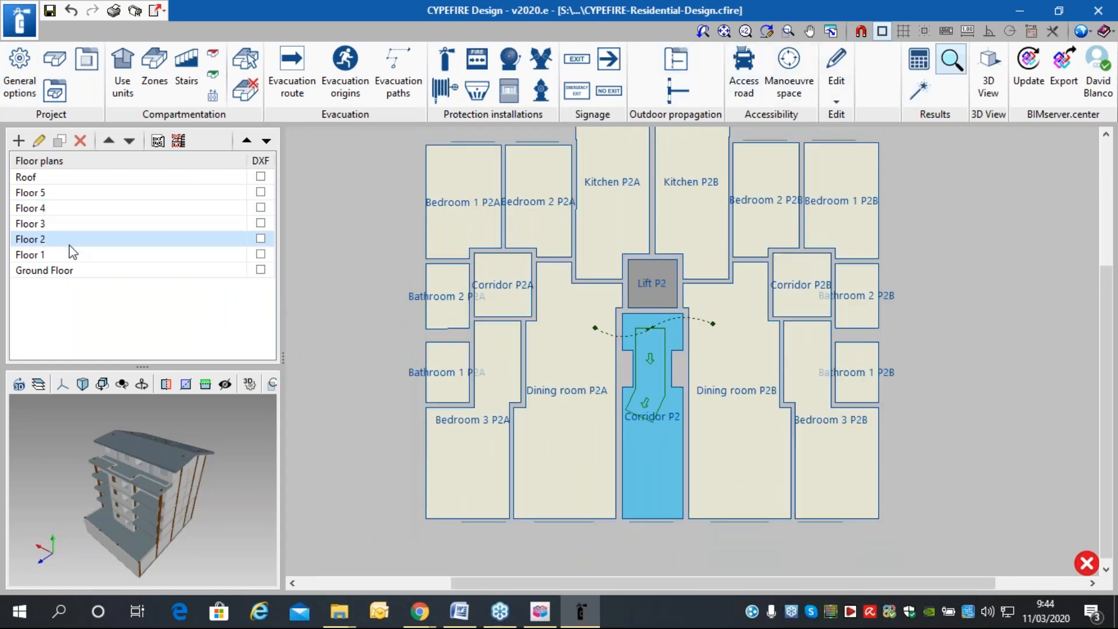
pyautogui.click(135, 259)
pyautogui.click(134, 271)
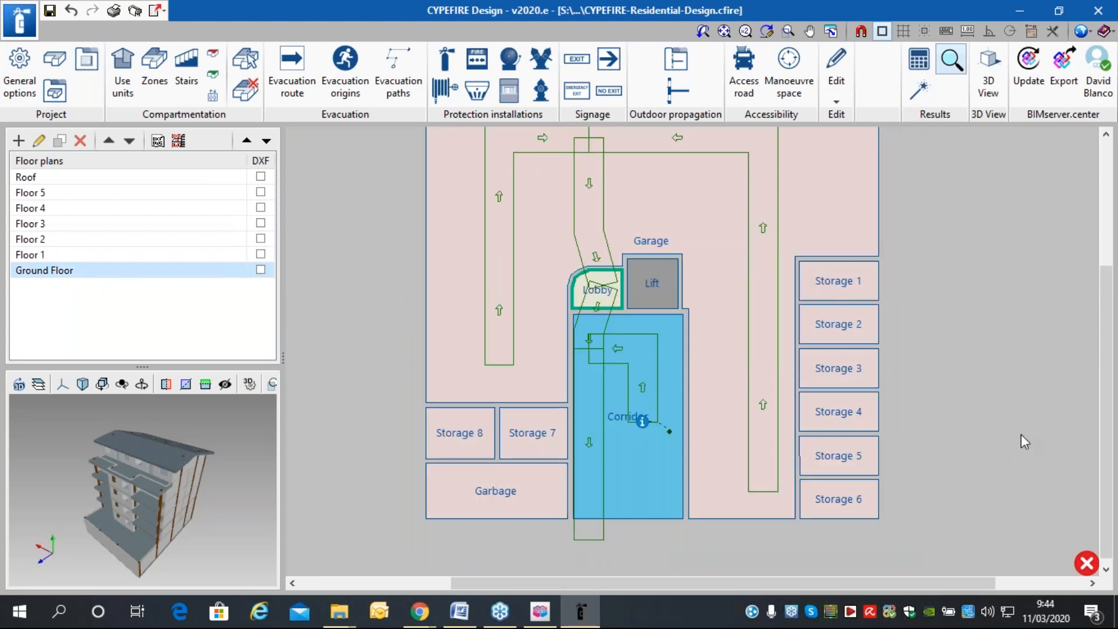
pyautogui.moveTo(1087, 572)
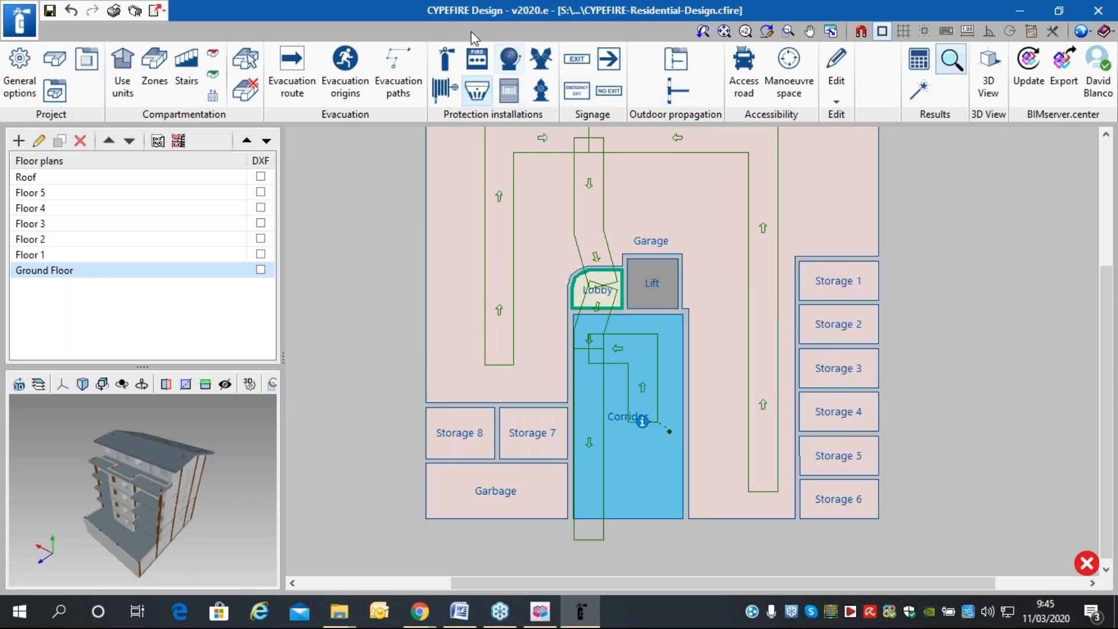
# Look at the fire extinguisher types available for placement and close the extinguisher settings without changes.
pyautogui.click(446, 59)
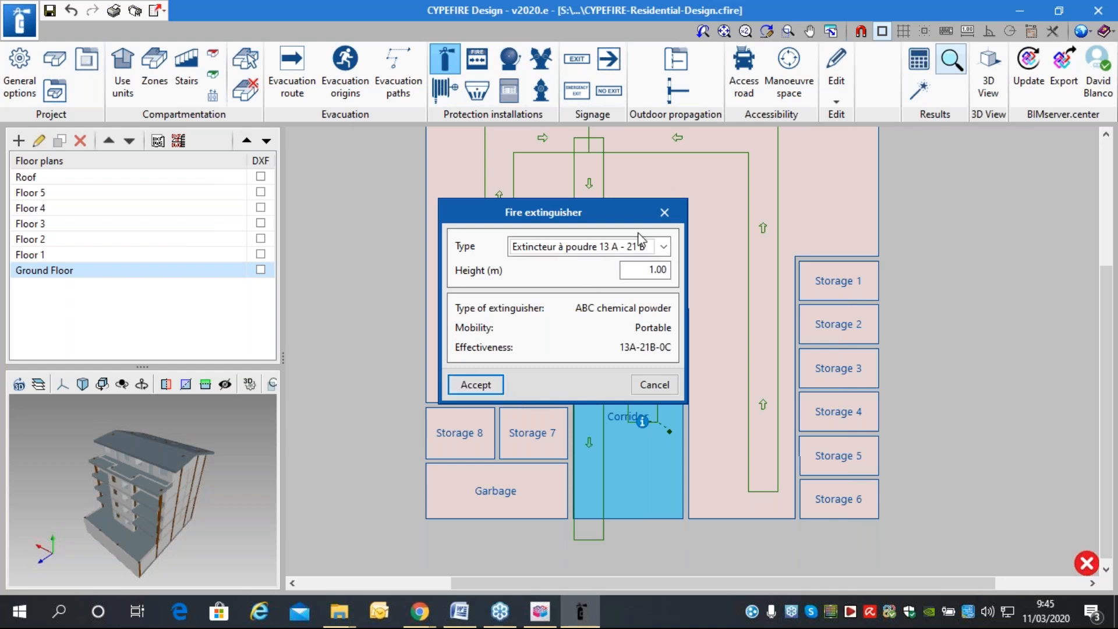
pyautogui.click(641, 244)
pyautogui.click(582, 328)
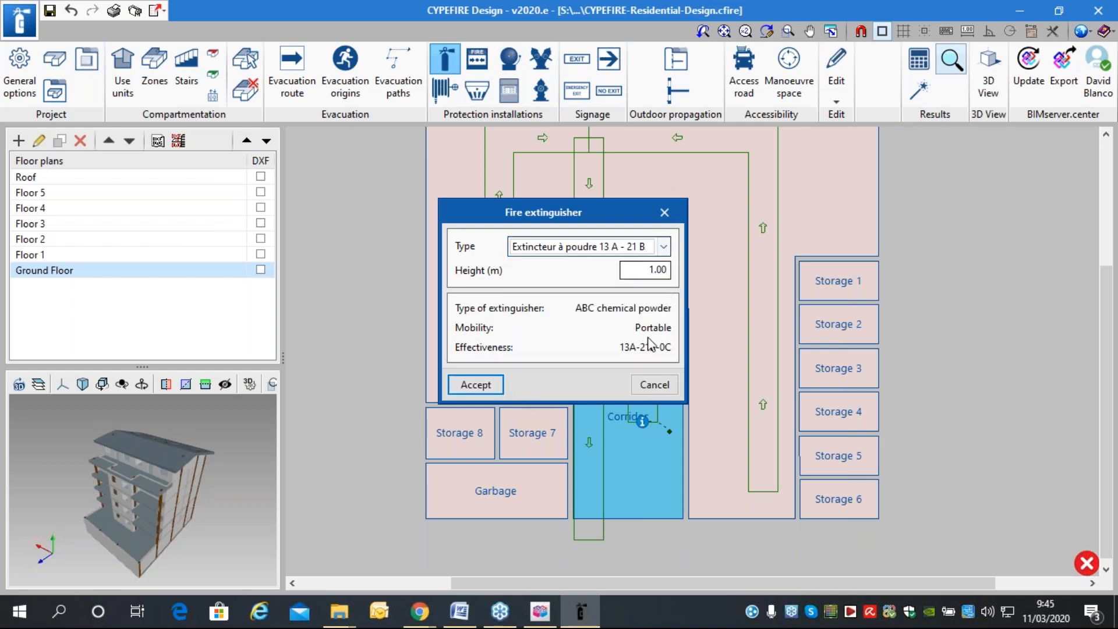
pyautogui.click(654, 384)
# In the fire extinguisher catalogue, review the data and symbol options of "Seau pompe" and close them without changes.
pyautogui.click(19, 73)
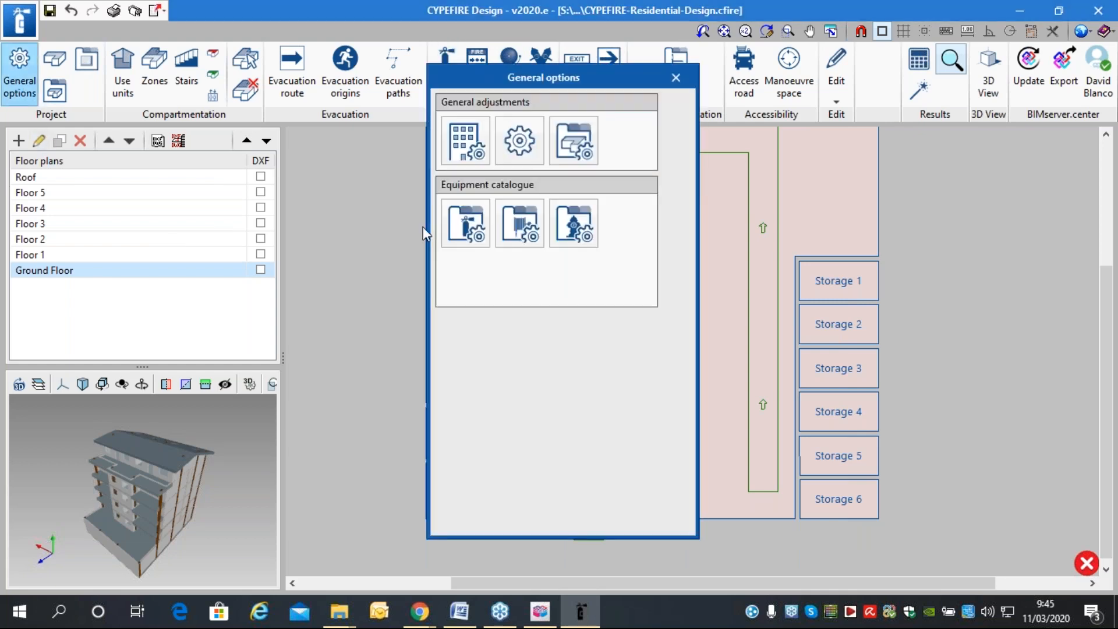
pyautogui.click(465, 223)
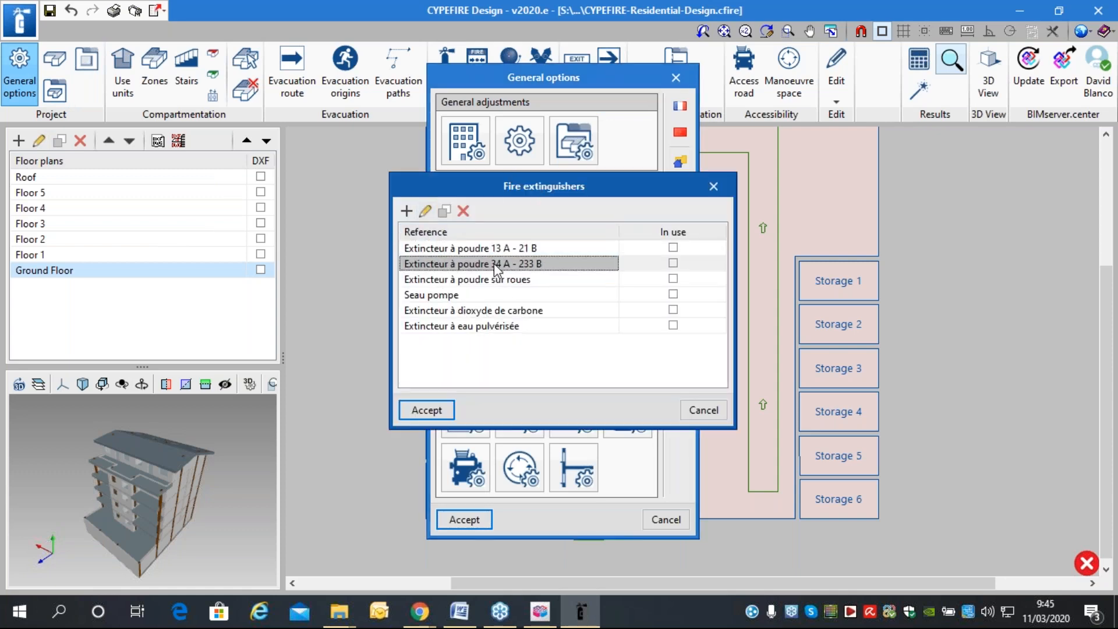
pyautogui.click(426, 211)
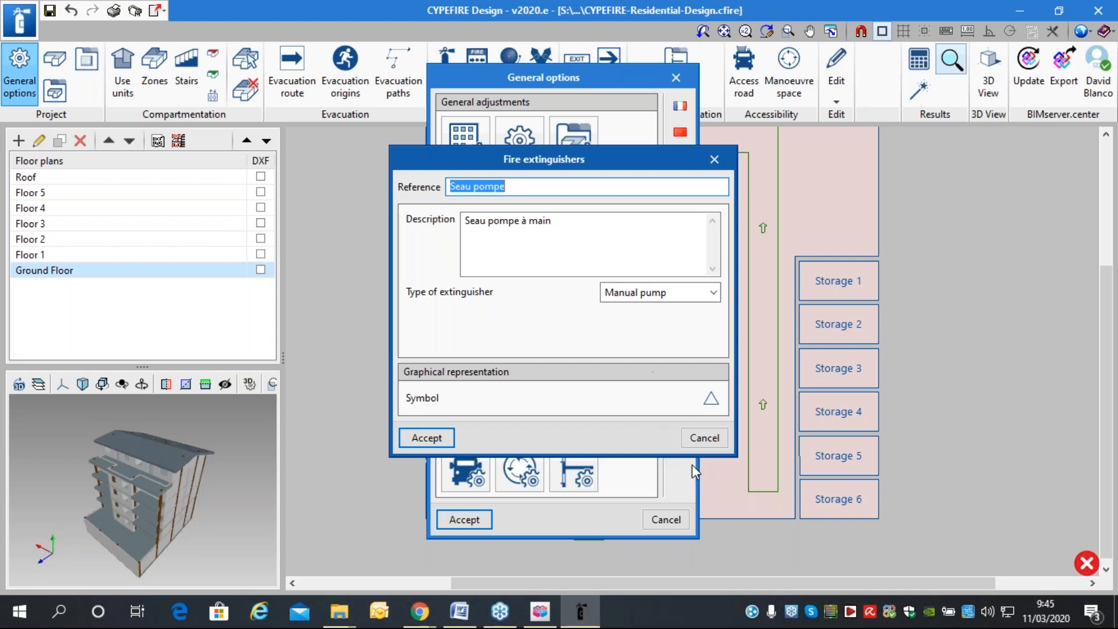
pyautogui.click(712, 401)
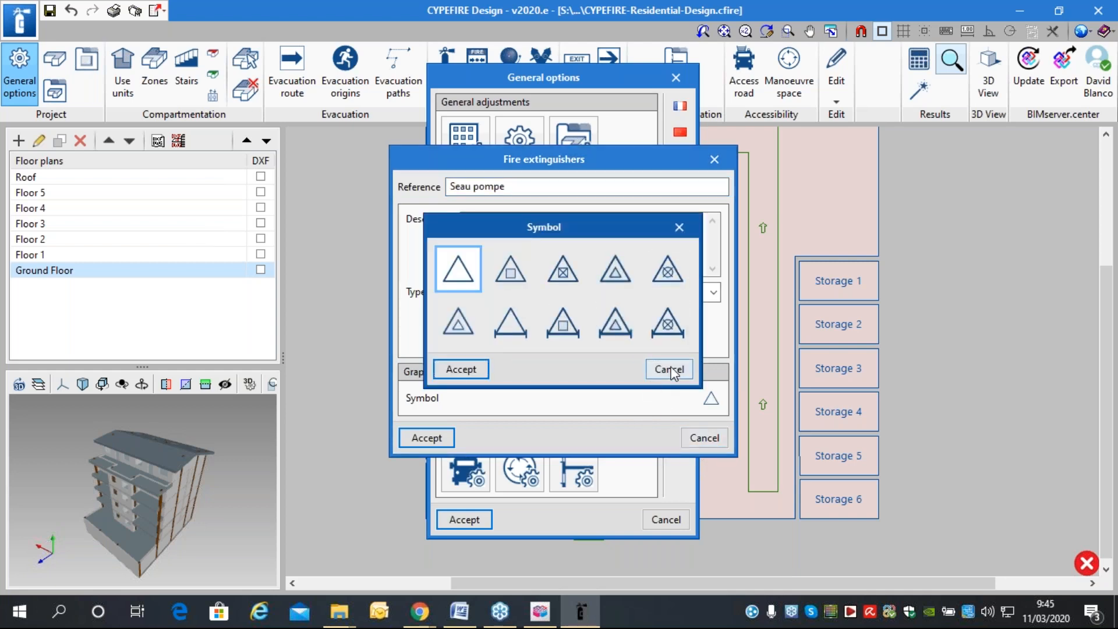
pyautogui.click(669, 369)
pyautogui.click(705, 439)
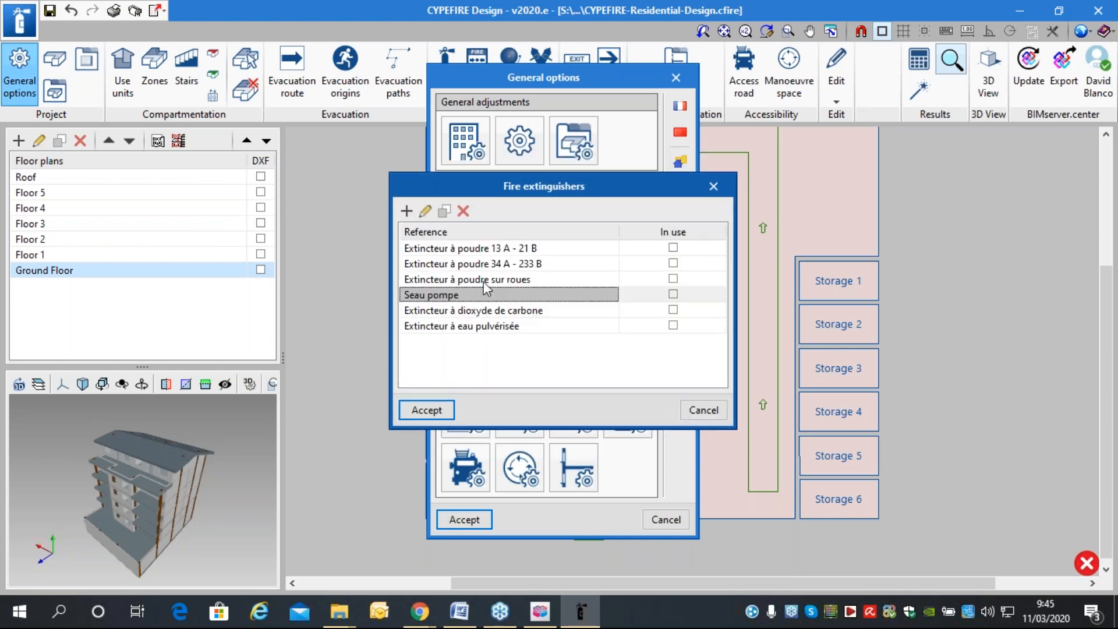
# Review the catalogue data of "Extincteur à poudre 34 A - 233 B" and close the catalogue and general options without changes.
pyautogui.doubleClick(460, 264)
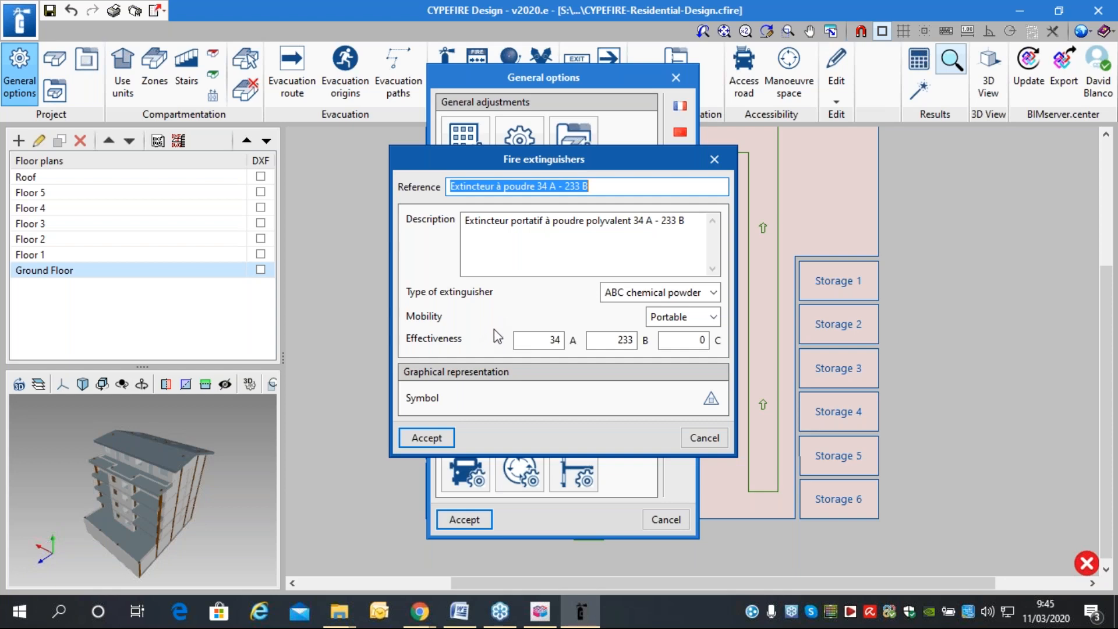
pyautogui.click(711, 437)
pyautogui.click(702, 413)
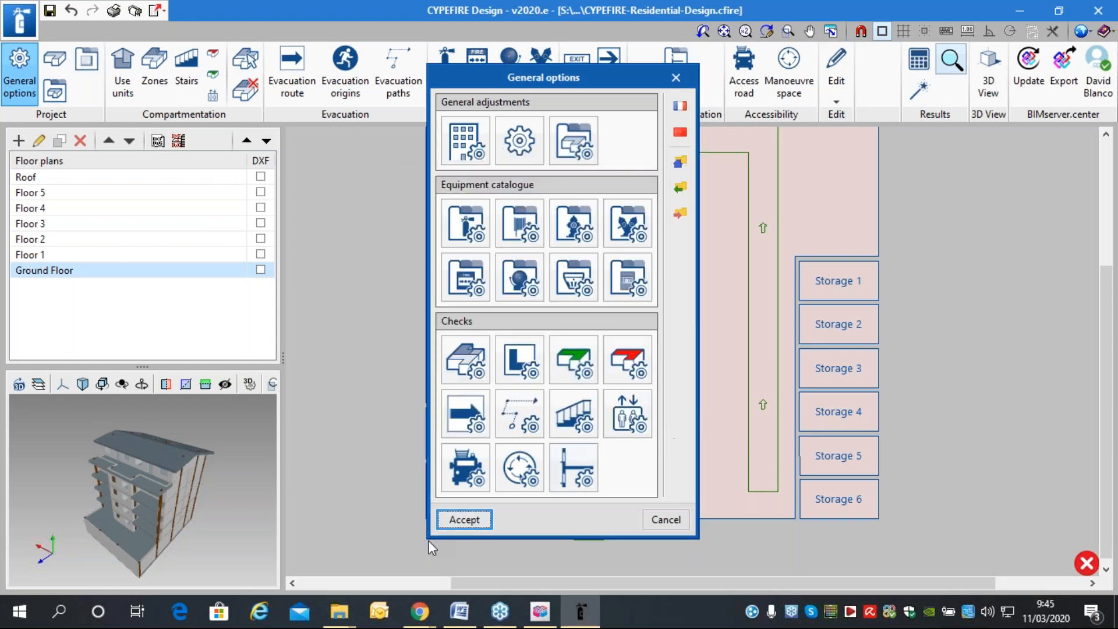
pyautogui.click(487, 520)
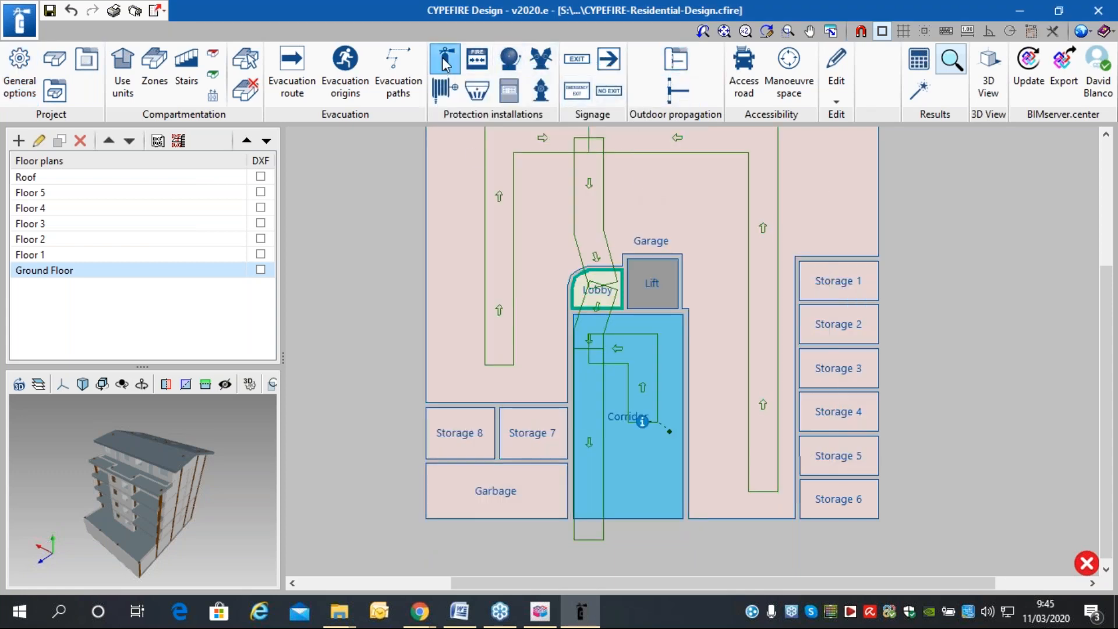
# Place an "Extincteur à poudre 13 A - 21 B" at 1.00 m height on the Ground Floor corridor's wall beside the garage, facing into the corridor.
pyautogui.click(445, 63)
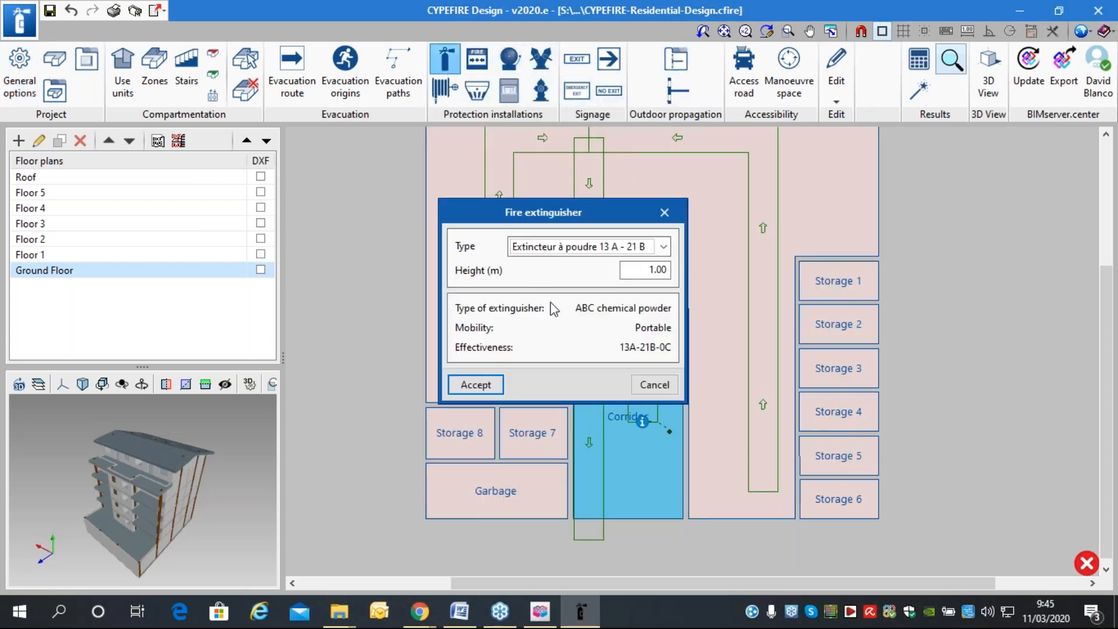
pyautogui.click(495, 384)
pyautogui.scroll(5, 658, 277)
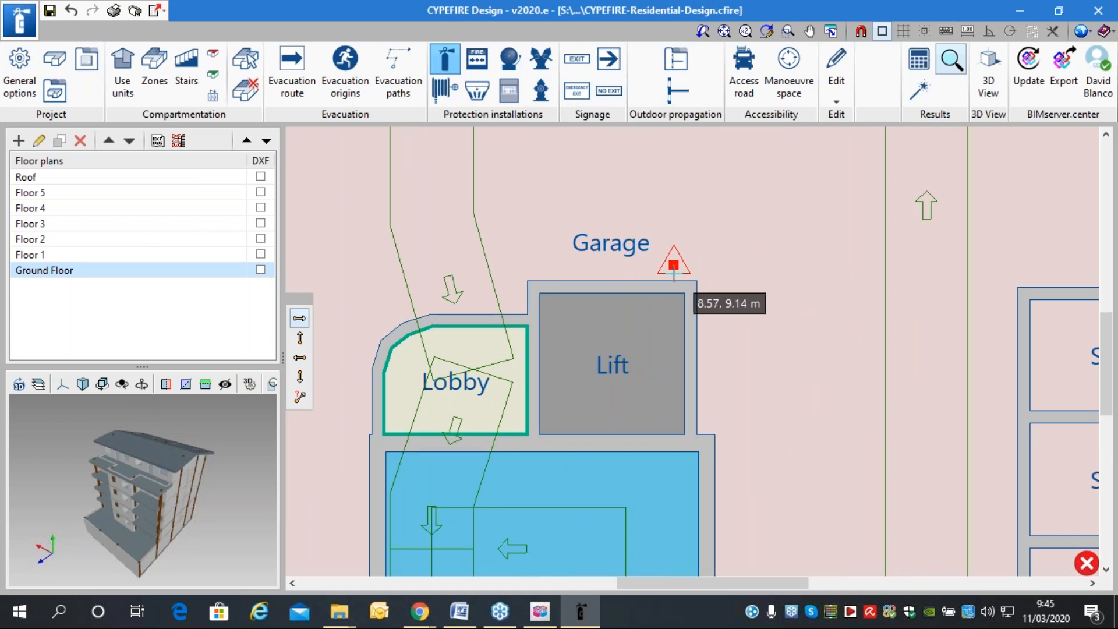
pyautogui.scroll(-3, 673, 266)
pyautogui.scroll(3, 604, 290)
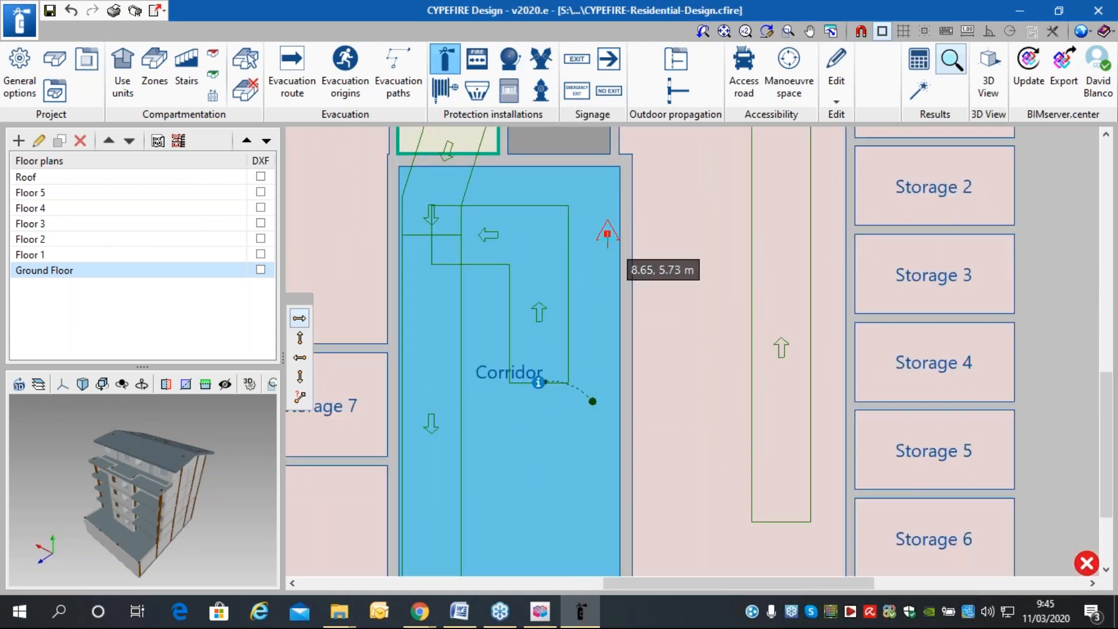
pyautogui.click(299, 357)
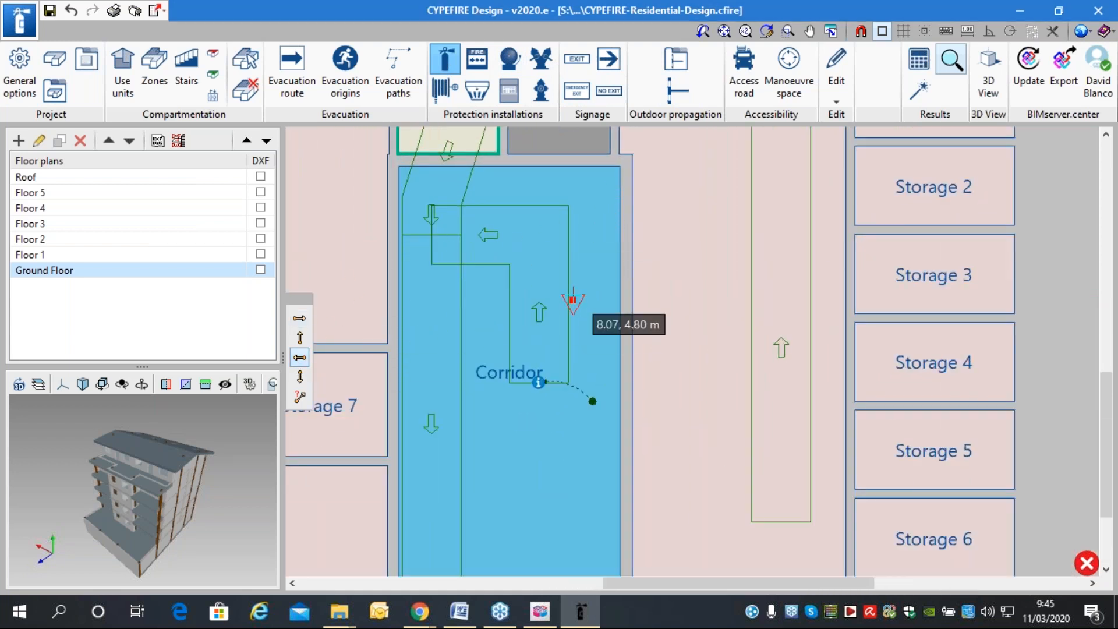
pyautogui.click(299, 338)
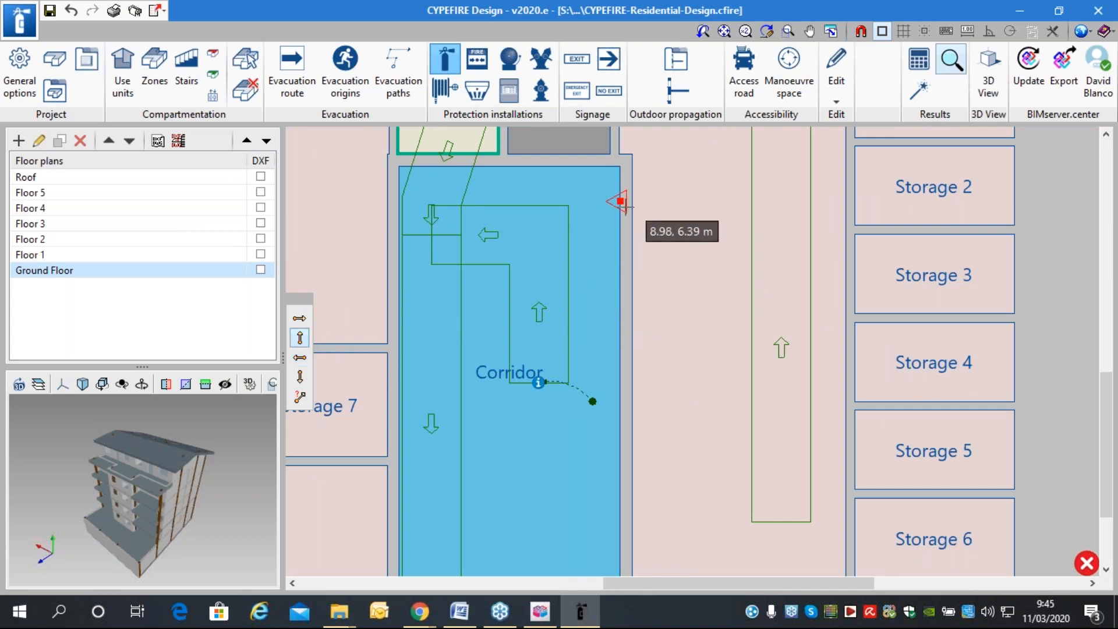
pyautogui.click(612, 224)
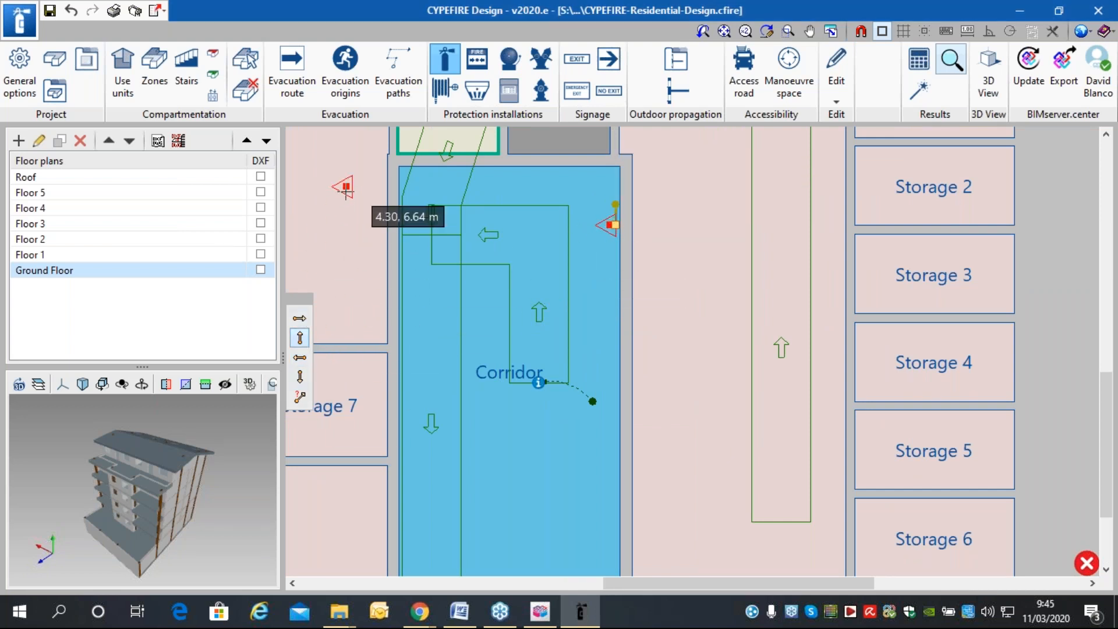
# On Floor 1, place a powder extinguisher against Corridor P1's wall next to Dining room P1B.
pyautogui.click(116, 258)
pyautogui.click(495, 376)
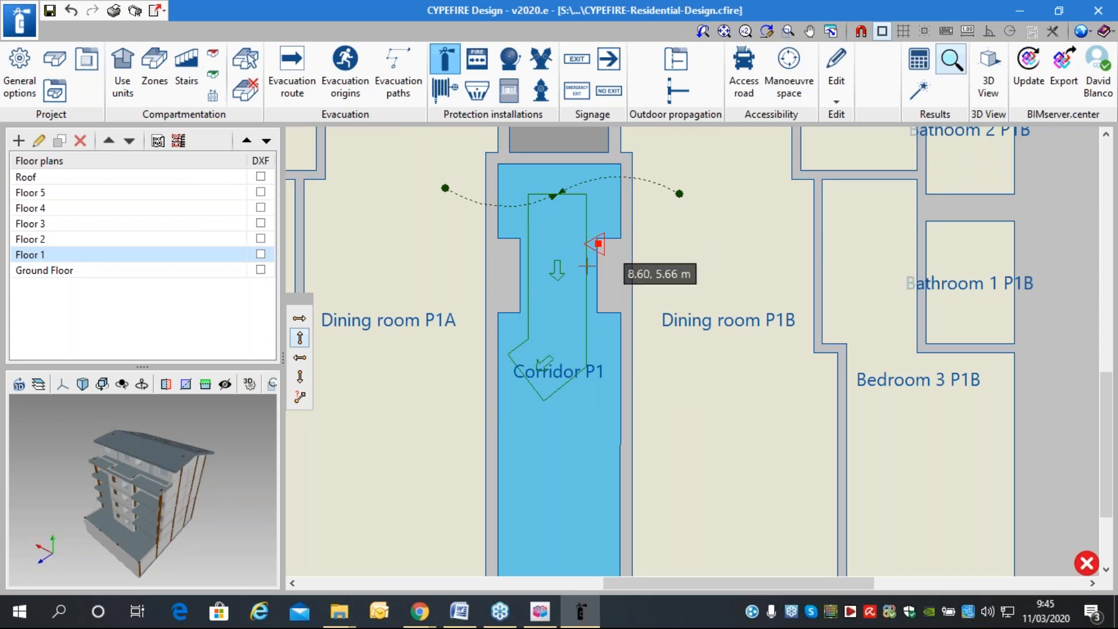
pyautogui.click(585, 351)
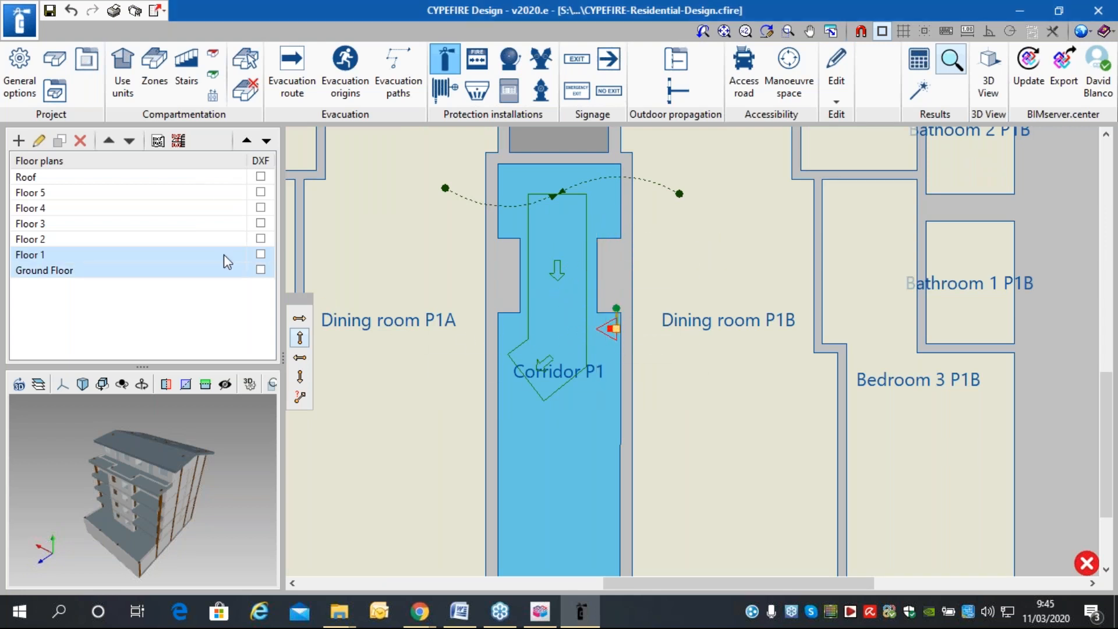
# Place an "Extincteur à poudre 13 A - 21 B" at 1.00 m height against the common corridor's wall beside Dining rooms P2B and P3B on Floors 2 and 3.
pyautogui.click(86, 239)
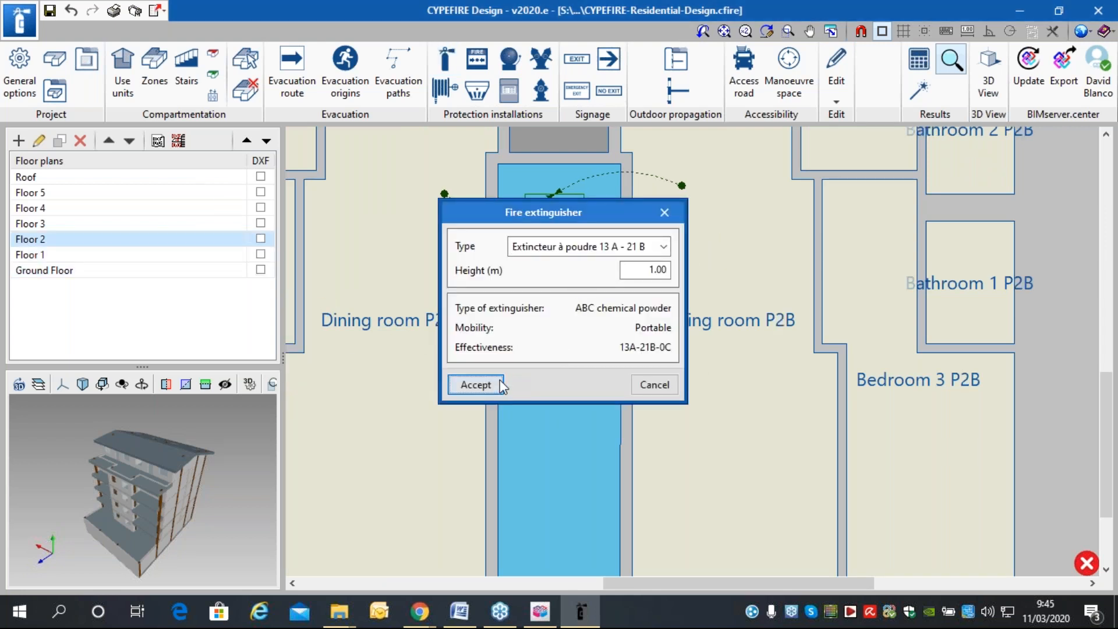
pyautogui.click(499, 379)
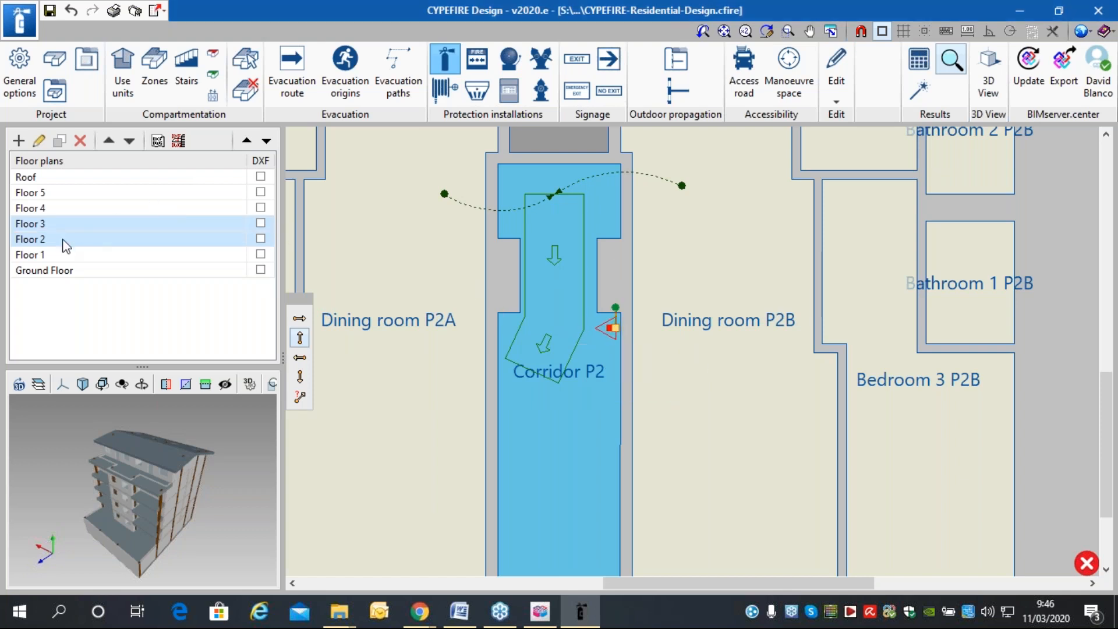
pyautogui.click(54, 223)
pyautogui.click(475, 385)
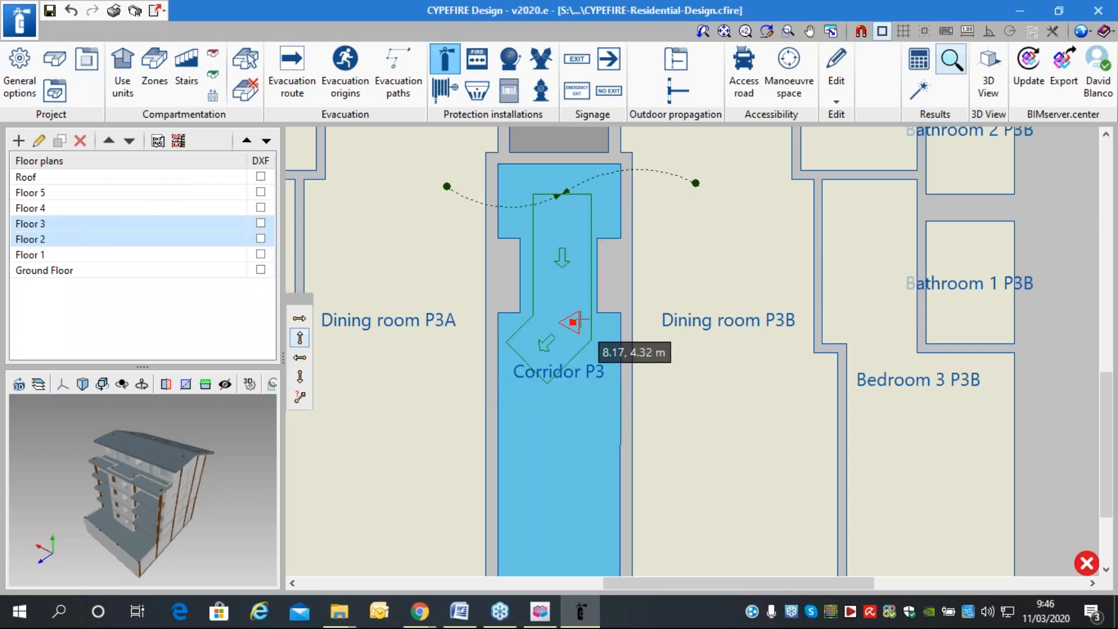
pyautogui.click(609, 329)
# On Floor 4, place a powder extinguisher against Corridor P4's wall on the Dining room P4B side, near the wall recess.
pyautogui.click(70, 209)
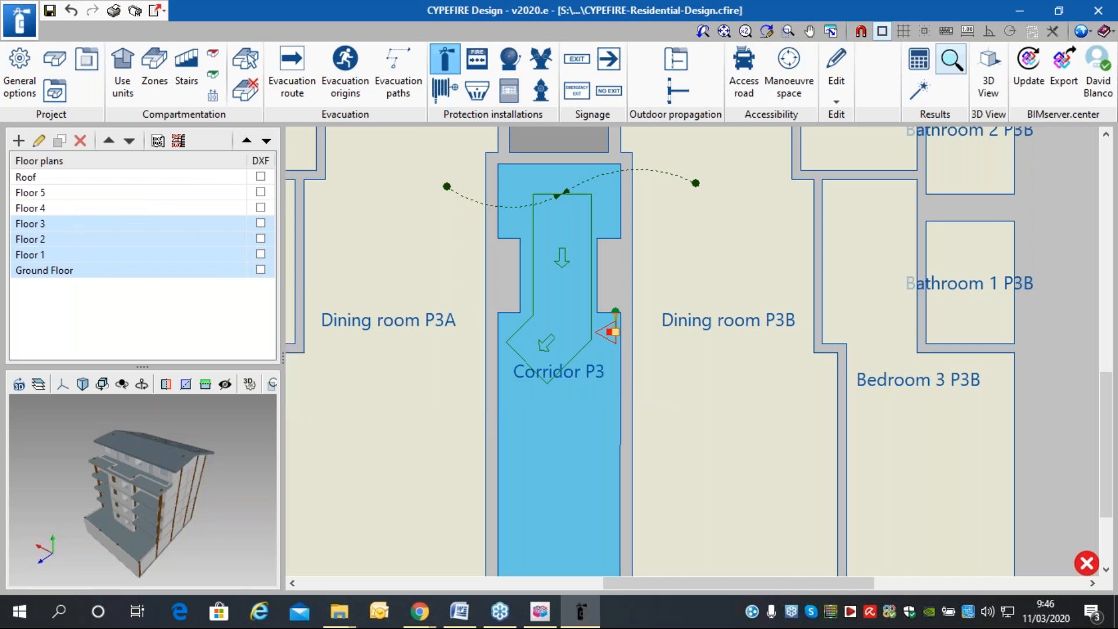
pyautogui.click(477, 385)
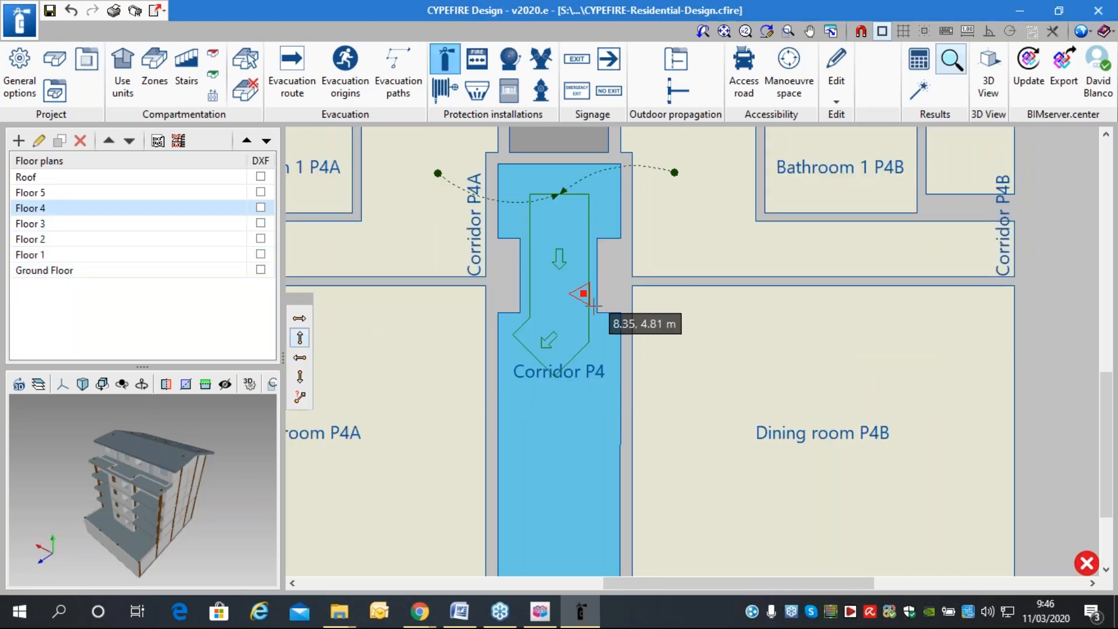
pyautogui.click(611, 326)
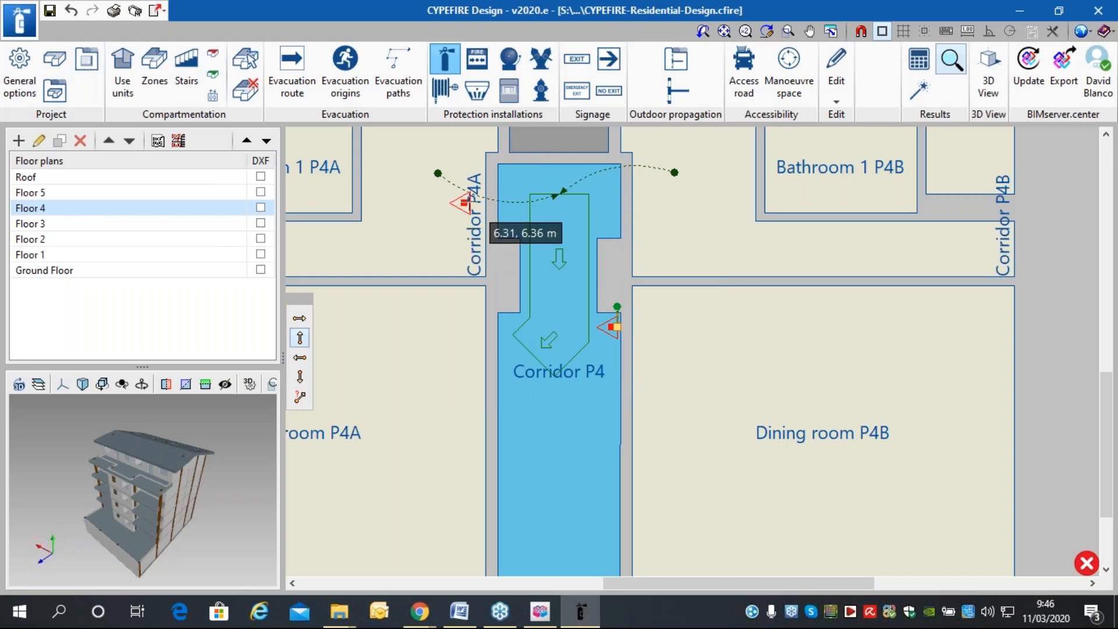
pyautogui.scroll(-1, 534, 260)
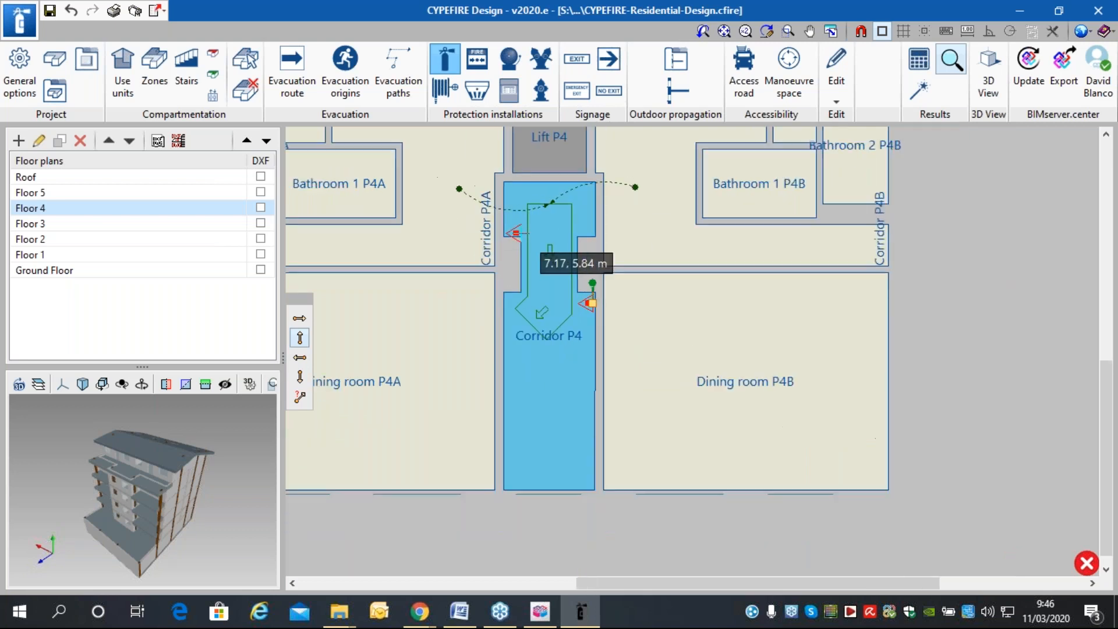
pyautogui.scroll(1, 1006, 431)
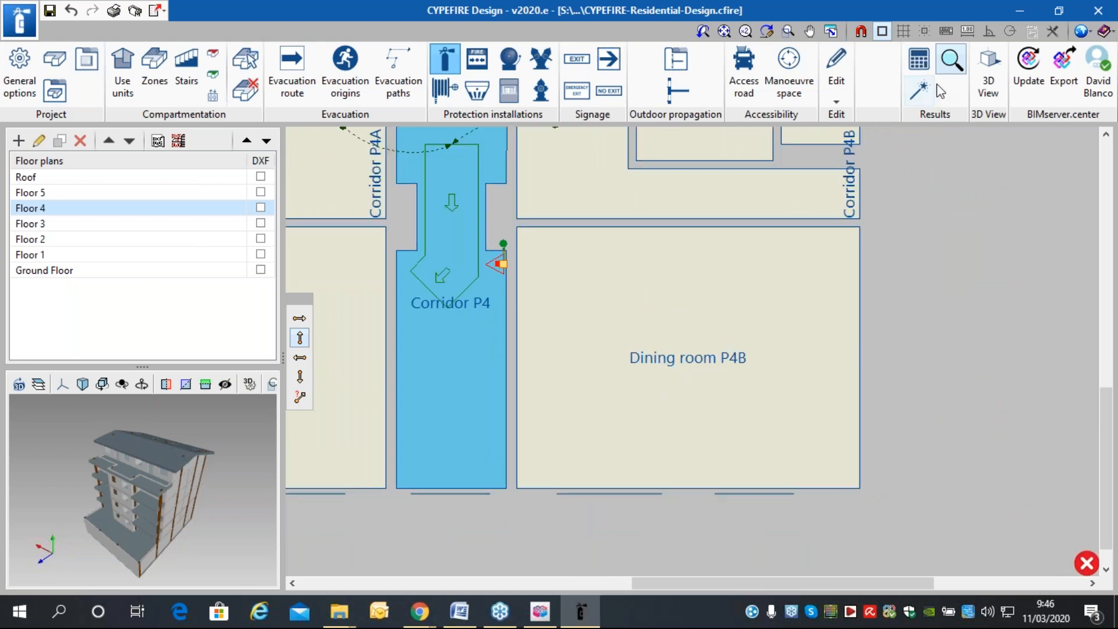
# Rerun the analysis, read the project's list of outstanding requirements, and bring up the garage on the Ground Floor plan.
pyautogui.click(920, 91)
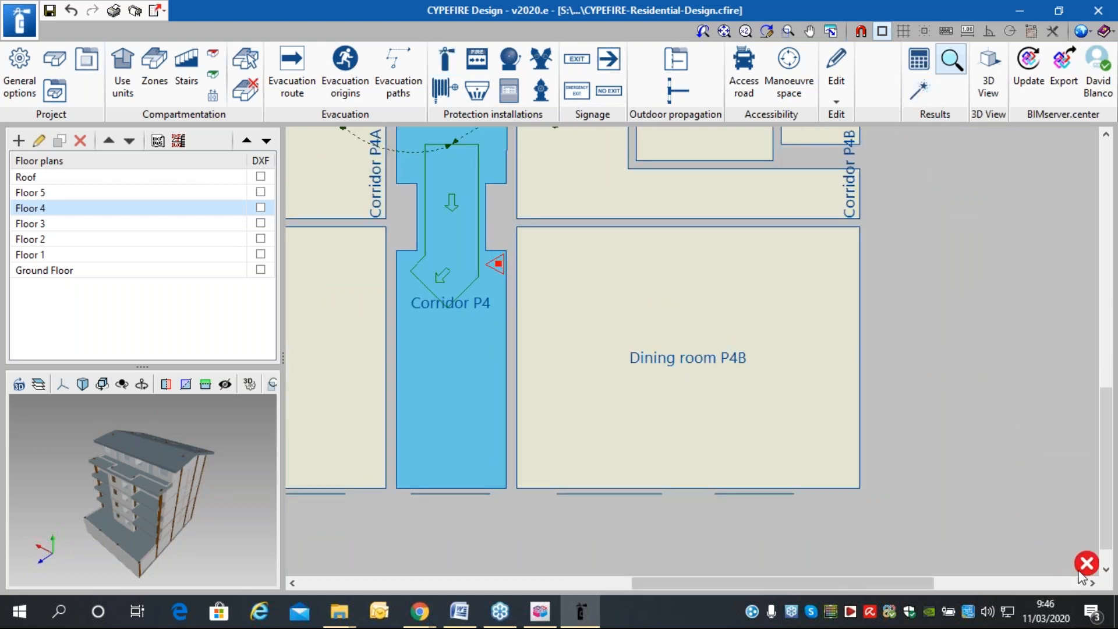
pyautogui.moveTo(1093, 572)
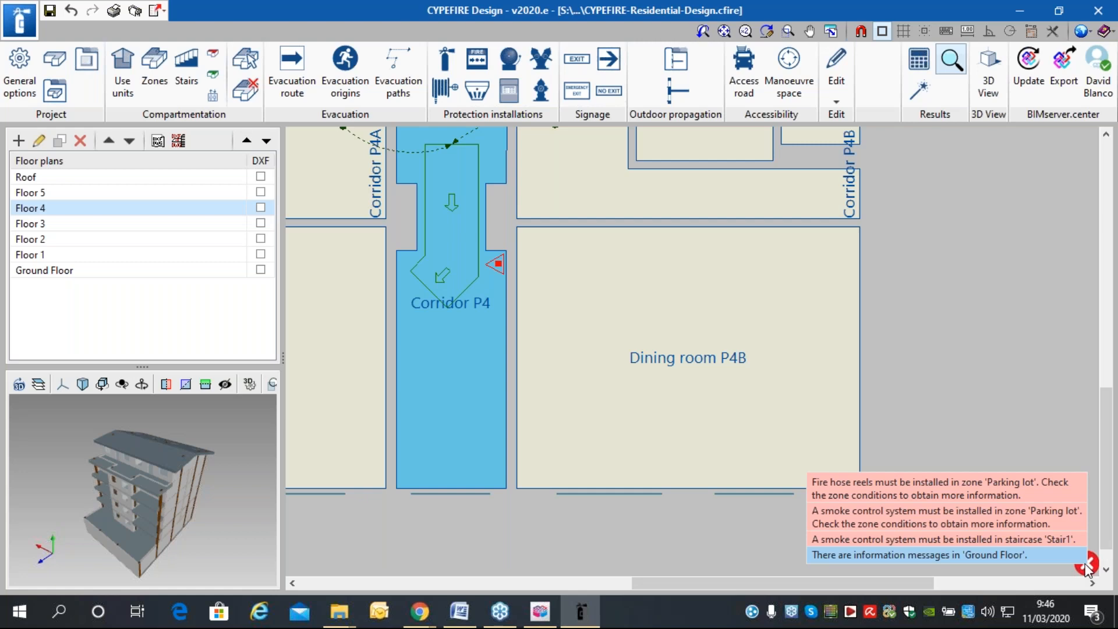
pyautogui.keyDown('shift'); pyautogui.click(99, 271); pyautogui.keyUp('shift')
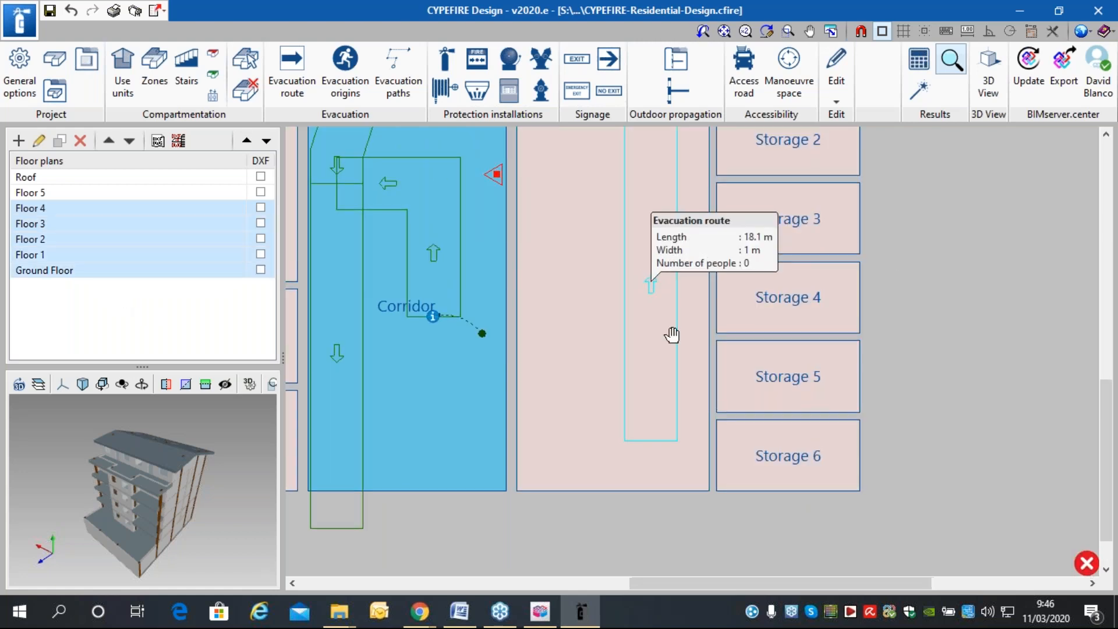
pyautogui.moveTo(672, 334); pyautogui.dragTo(828, 572, button='middle')
pyautogui.scroll(1, 634, 140)
pyautogui.moveTo(634, 141); pyautogui.dragTo(640, 163, button='middle')
# Review the fire hose reel requirement limits of zone "Parc à RDC - 3ème/4ème - Contigu" and close the zone settings and general options without changes.
pyautogui.click(7, 86)
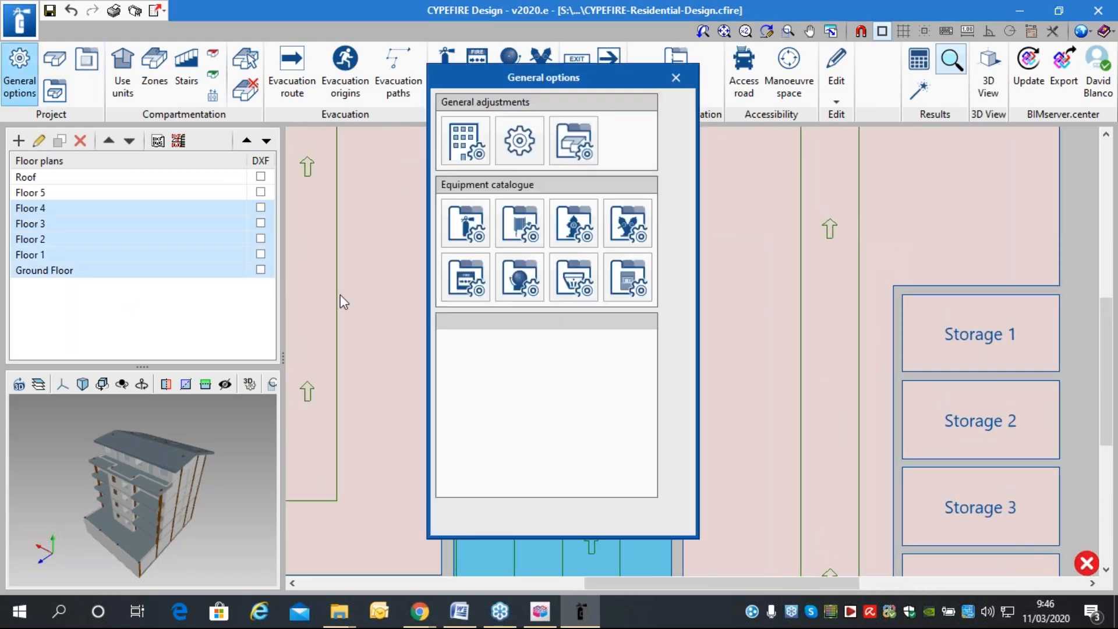
pyautogui.click(465, 360)
pyautogui.click(471, 265)
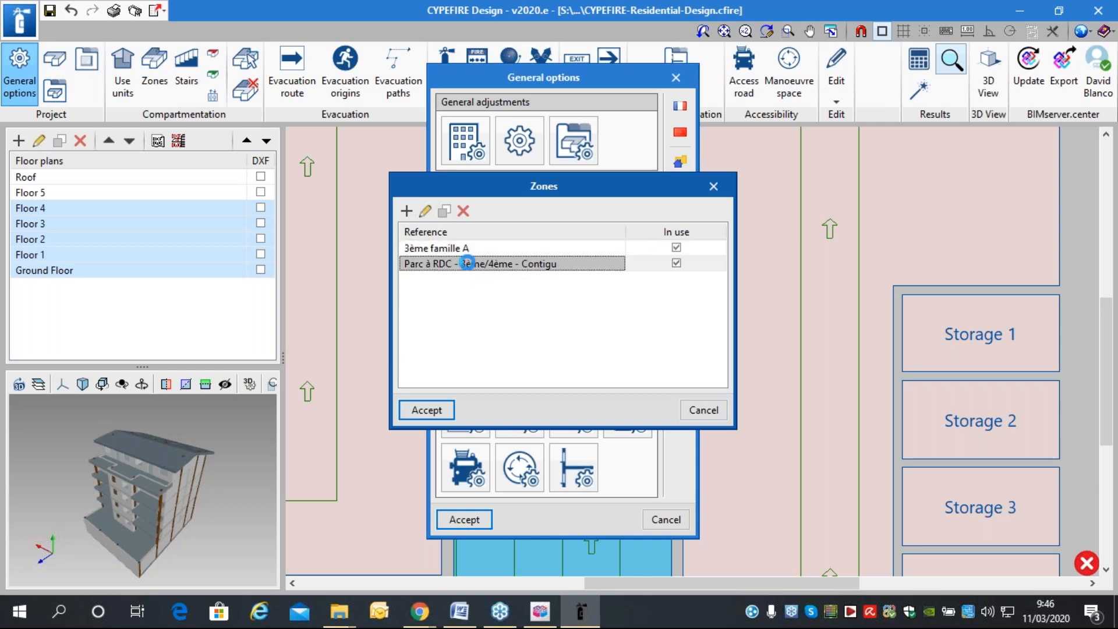
pyautogui.doubleClick(471, 265)
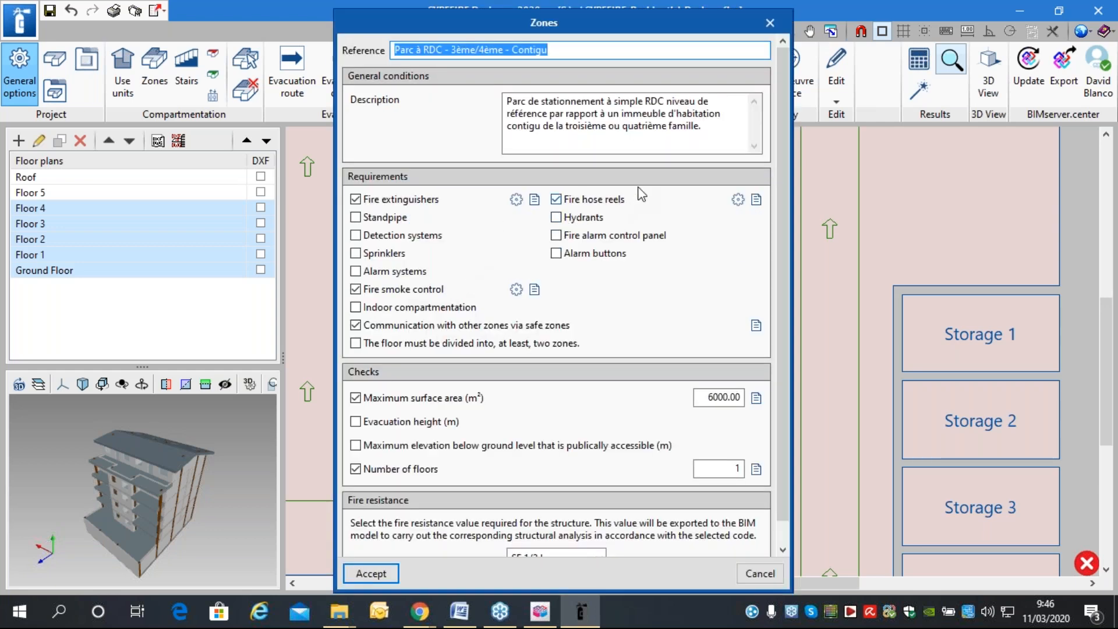
pyautogui.click(738, 199)
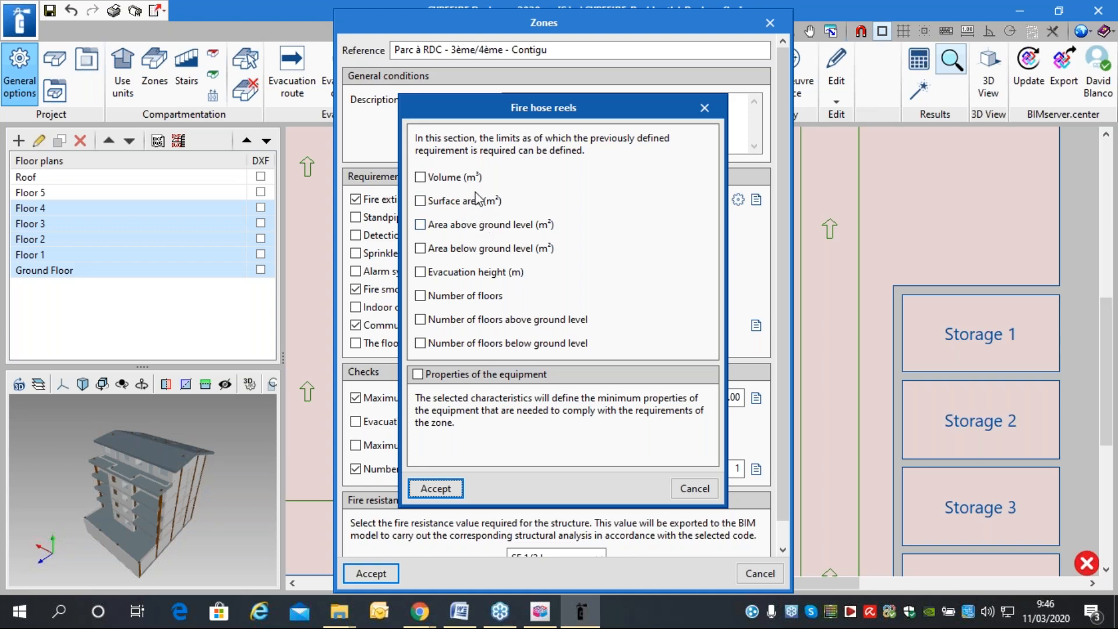
pyautogui.click(478, 204)
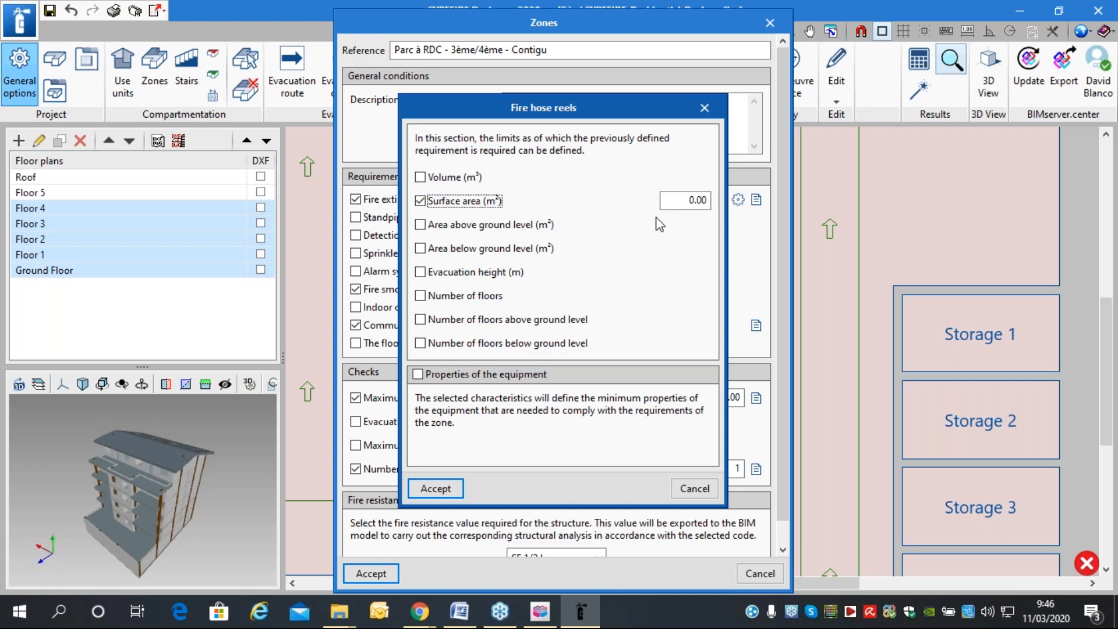
pyautogui.click(478, 202)
pyautogui.click(676, 489)
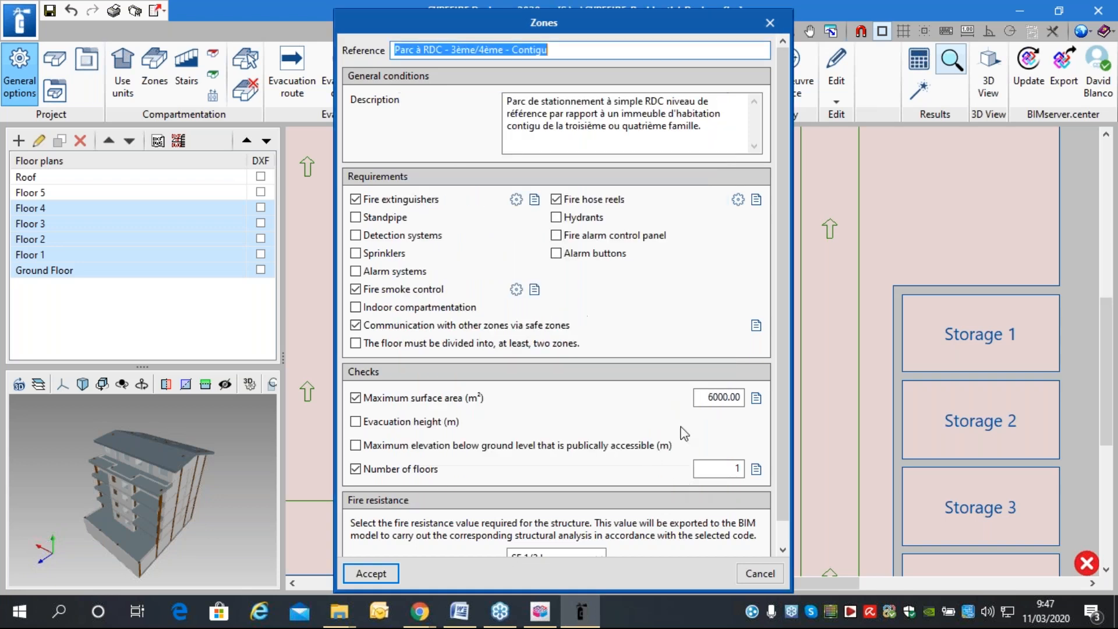
pyautogui.click(757, 573)
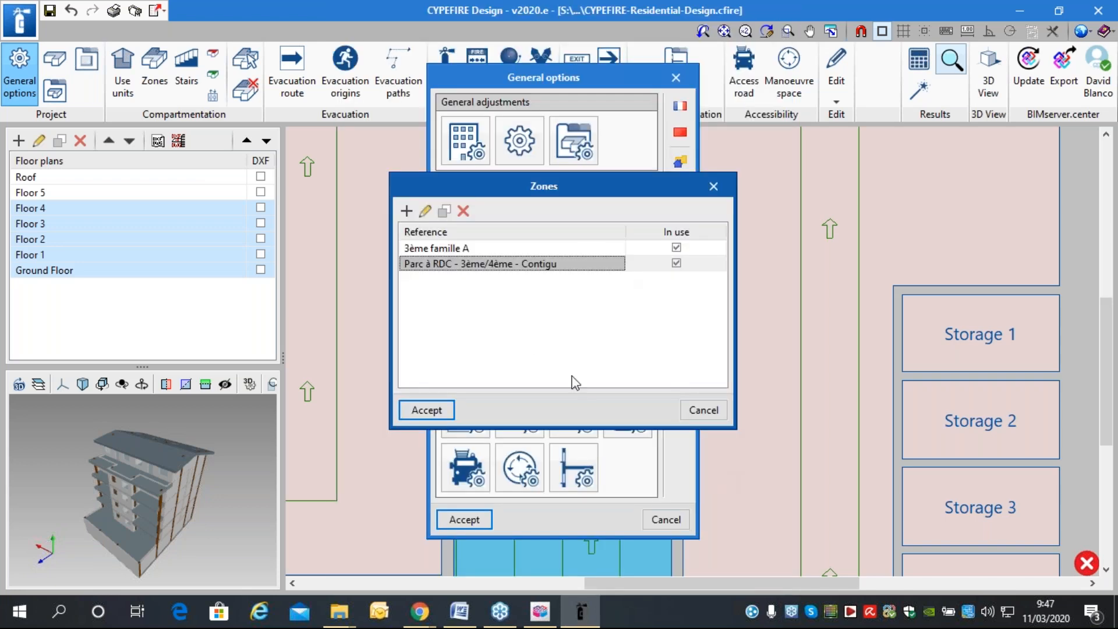
pyautogui.click(703, 410)
pyautogui.click(666, 519)
# Place a "Ria DN 19/6" fire hose reel at 1.40 m height in the Garage against the lift wall, beside the extinguisher and facing the garage.
pyautogui.scroll(2, 613, 236)
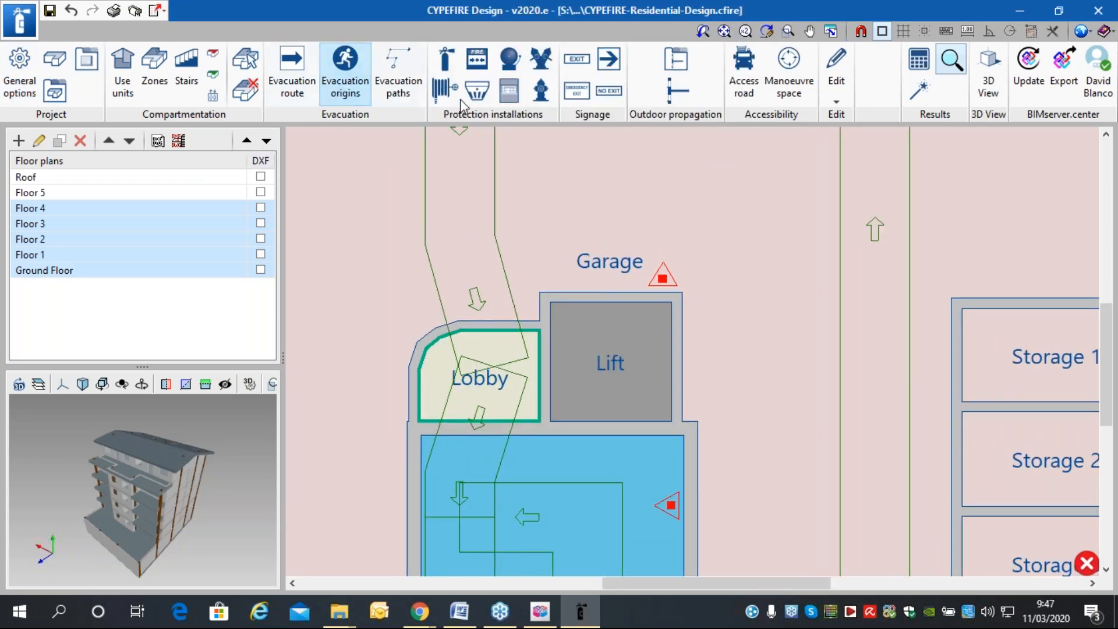
pyautogui.click(443, 88)
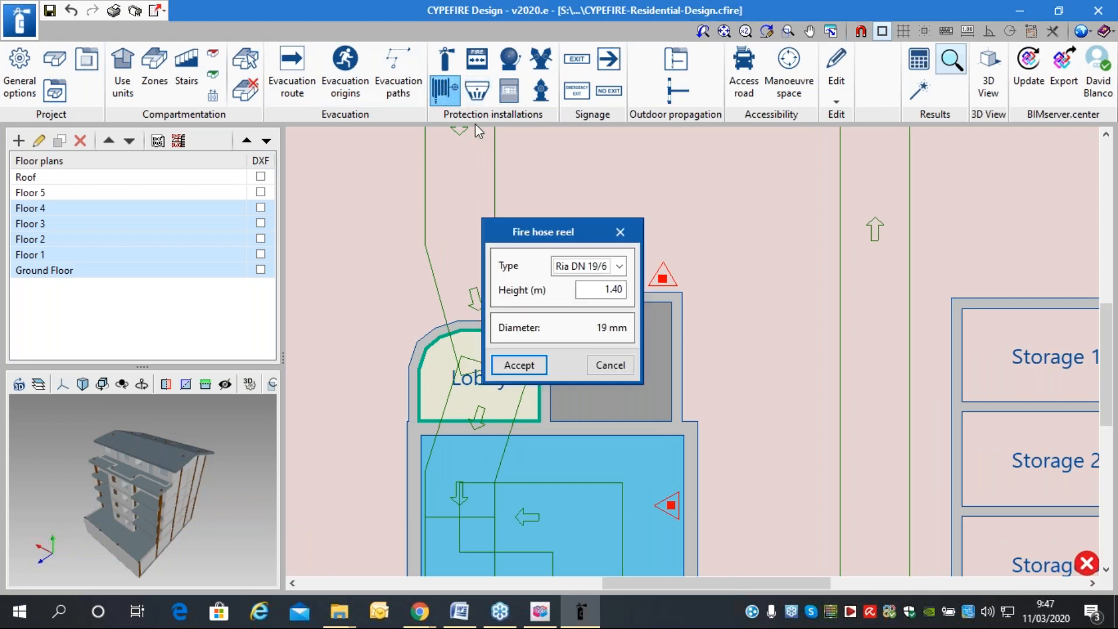
pyautogui.click(602, 271)
pyautogui.click(589, 285)
pyautogui.click(518, 365)
pyautogui.click(299, 318)
pyautogui.click(615, 287)
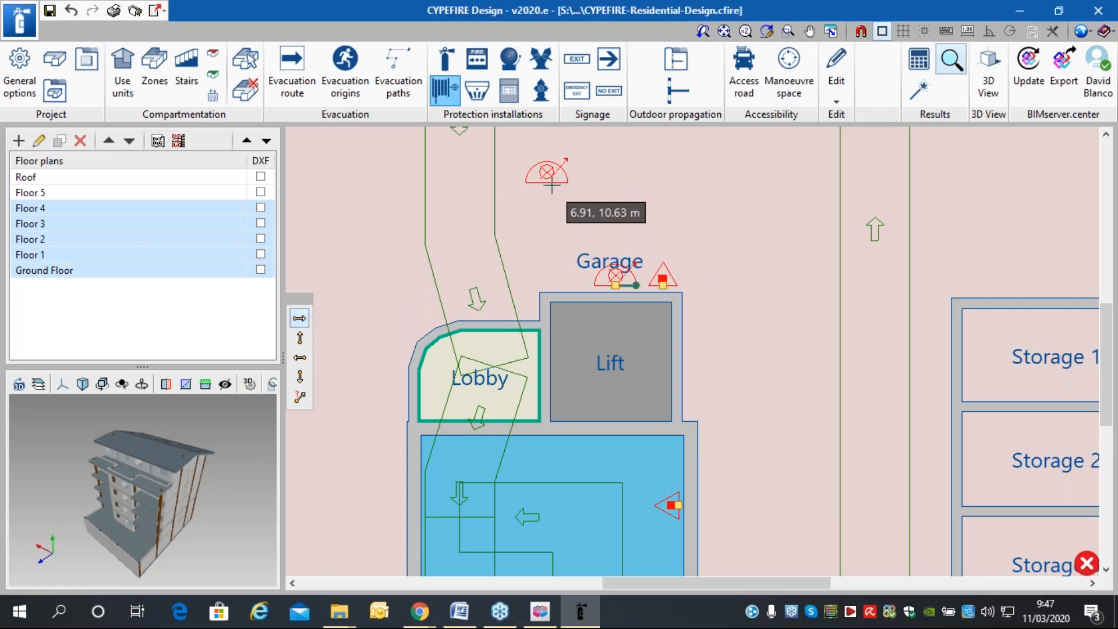
# Place a second fire hose reel on the Garage's outer wall on the Storage 8 side, beyond the evacuation route's corner and facing inward.
pyautogui.scroll(-9, 551, 199)
pyautogui.scroll(4, 554, 300)
pyautogui.moveTo(553, 257); pyautogui.dragTo(541, 379, button='middle')
pyautogui.scroll(3, 636, 244)
pyautogui.moveTo(637, 246); pyautogui.dragTo(621, 423, button='middle')
pyautogui.moveTo(470, 270); pyautogui.dragTo(582, 273, button='middle')
pyautogui.scroll(-2, 575, 278)
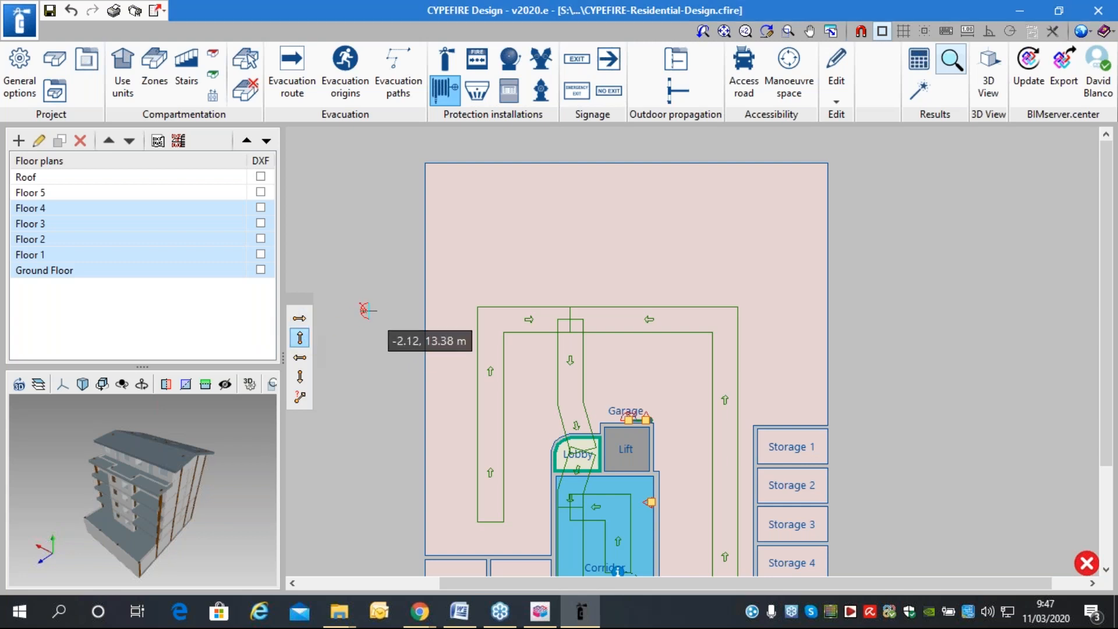
pyautogui.click(300, 377)
pyautogui.scroll(3, 396, 248)
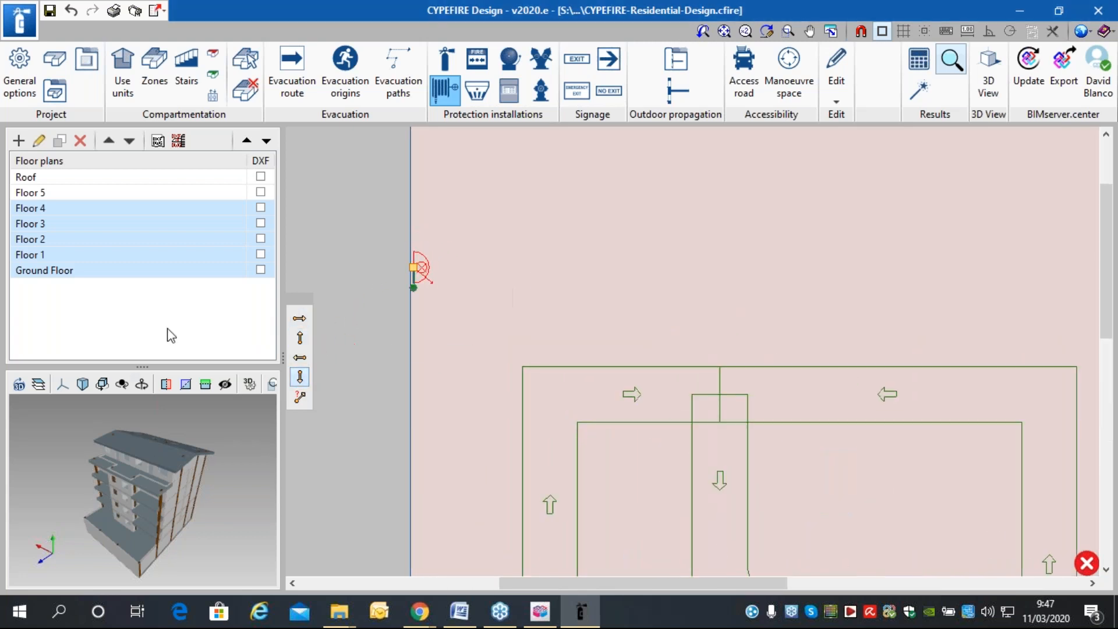
pyautogui.scroll(-3, 375, 239)
pyautogui.click(373, 248)
pyautogui.click(621, 366)
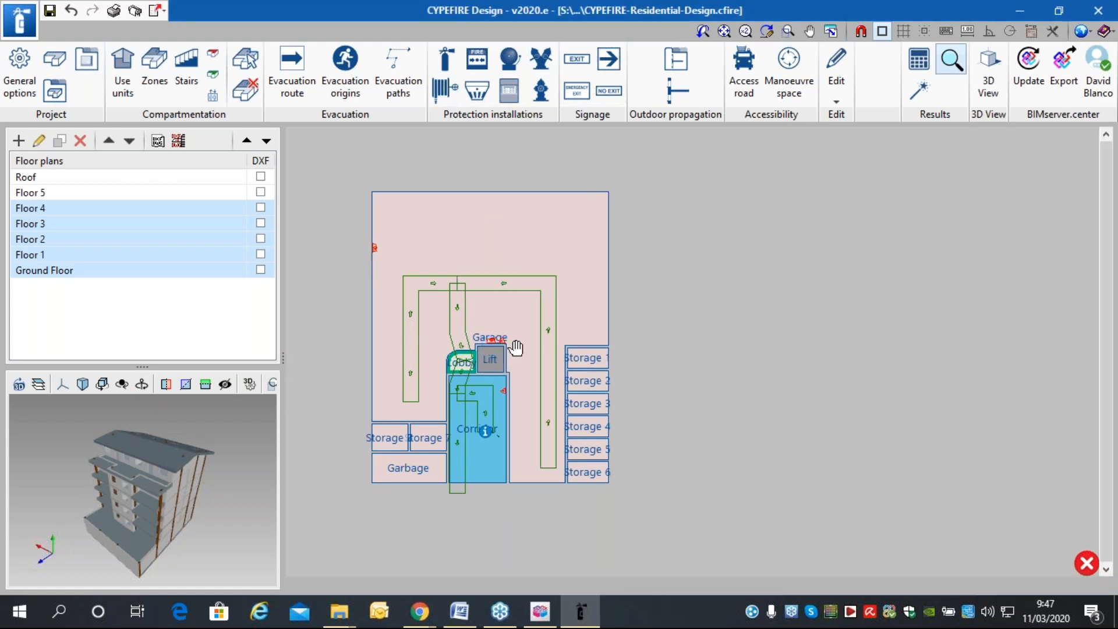
# Read the updated list of analysis messages and install a smoke control system in the Ground Floor's Garage space.
pyautogui.scroll(2, 611, 274)
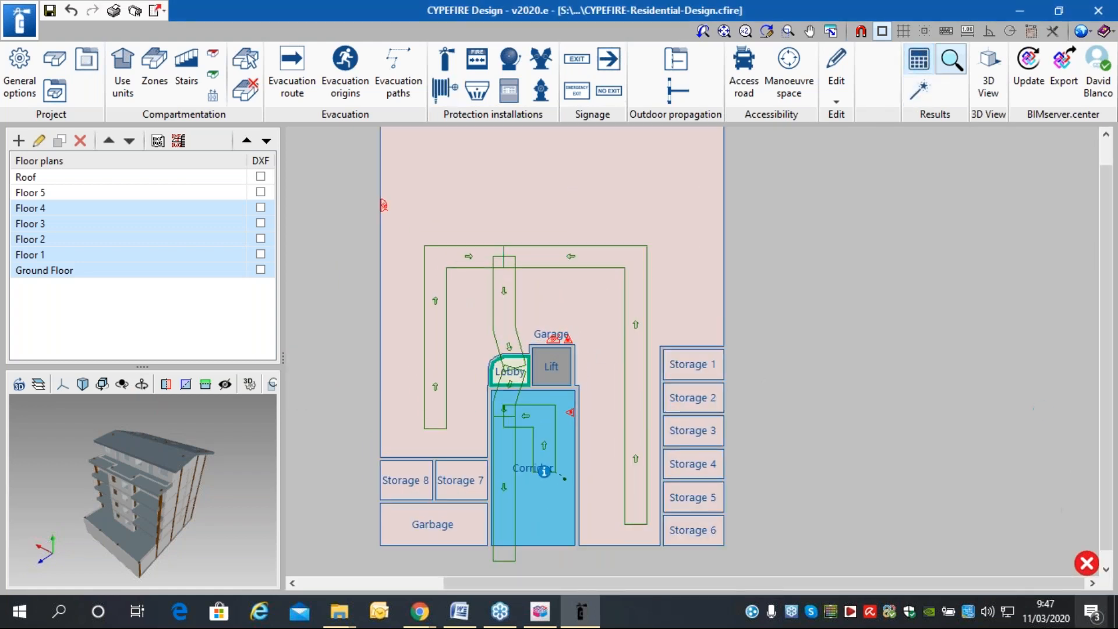
pyautogui.moveTo(1088, 564)
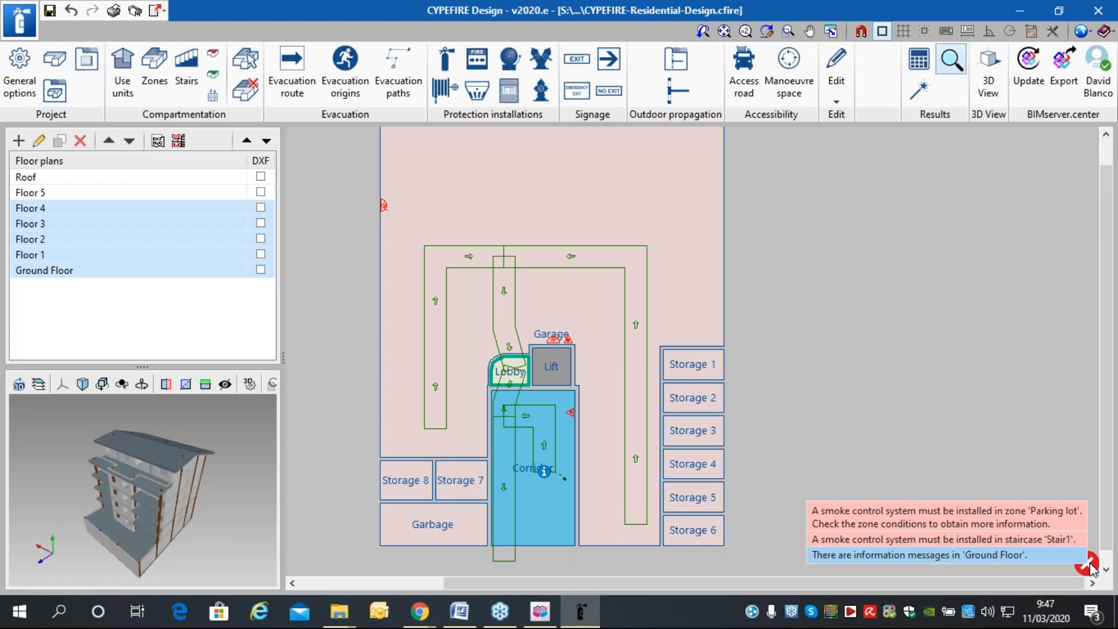
pyautogui.click(723, 174)
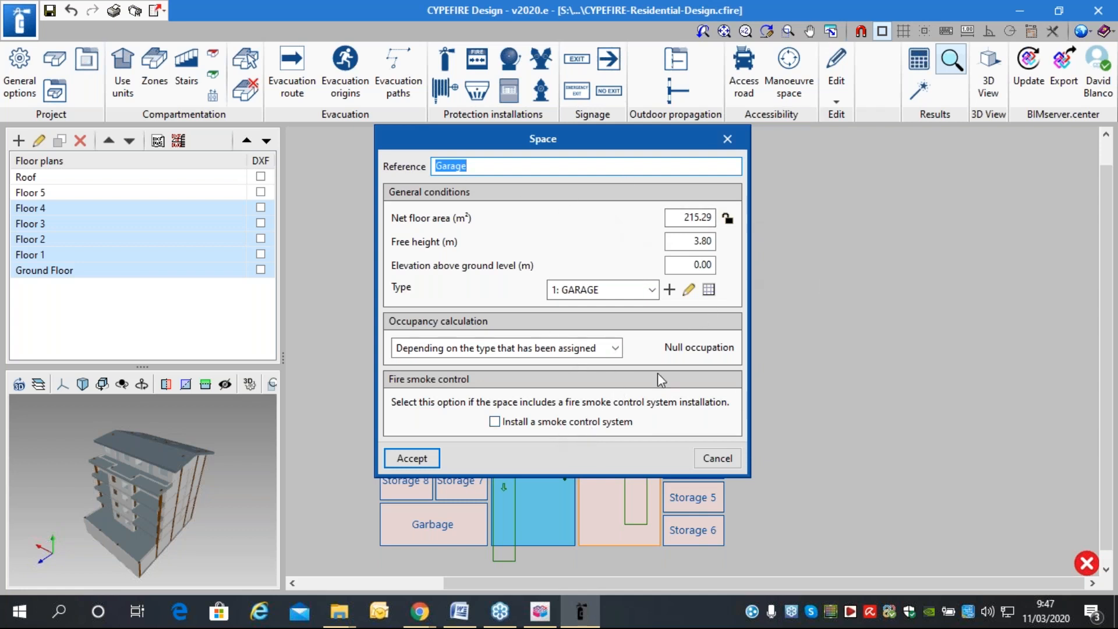
pyautogui.click(515, 422)
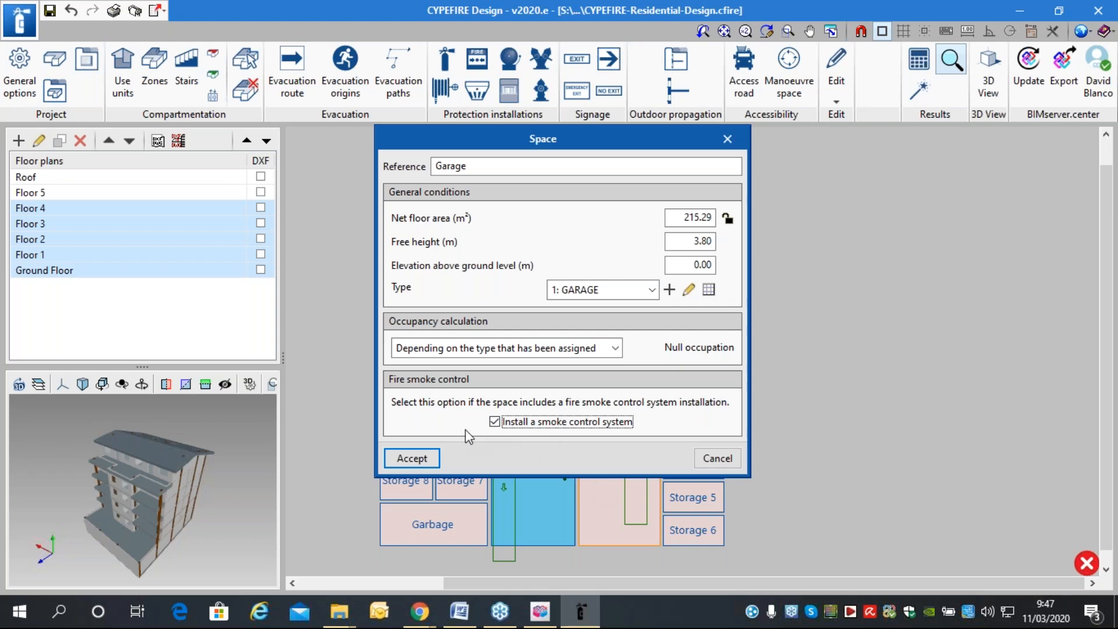
pyautogui.click(408, 458)
# Install a smoke control system in the Ground Floor's Corridor space.
pyautogui.scroll(2, 682, 195)
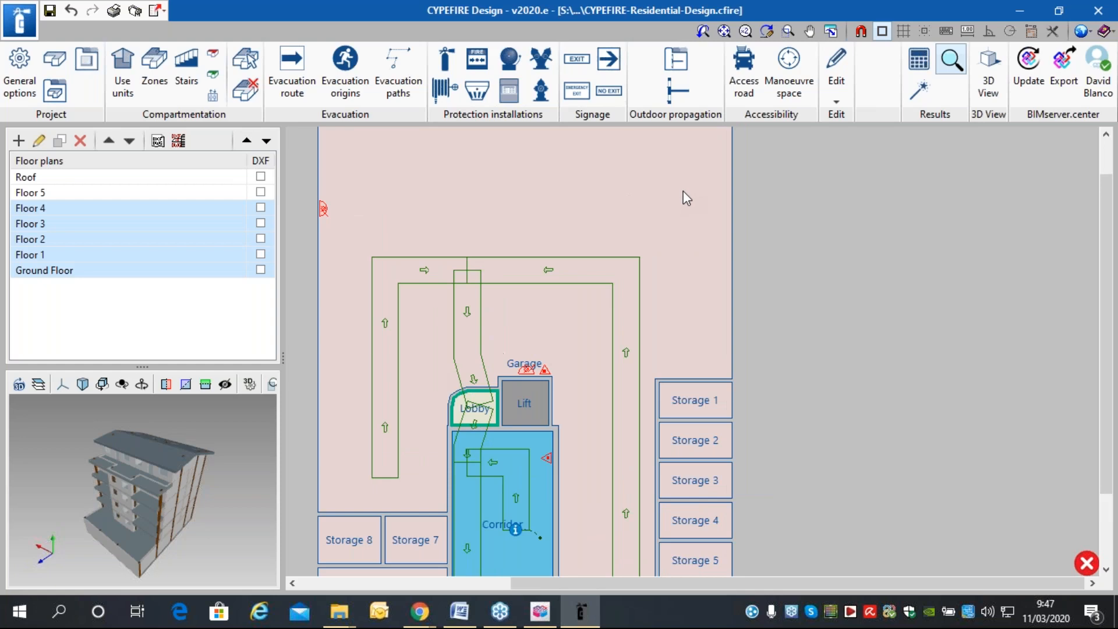
pyautogui.scroll(-3, 687, 201)
pyautogui.click(574, 428)
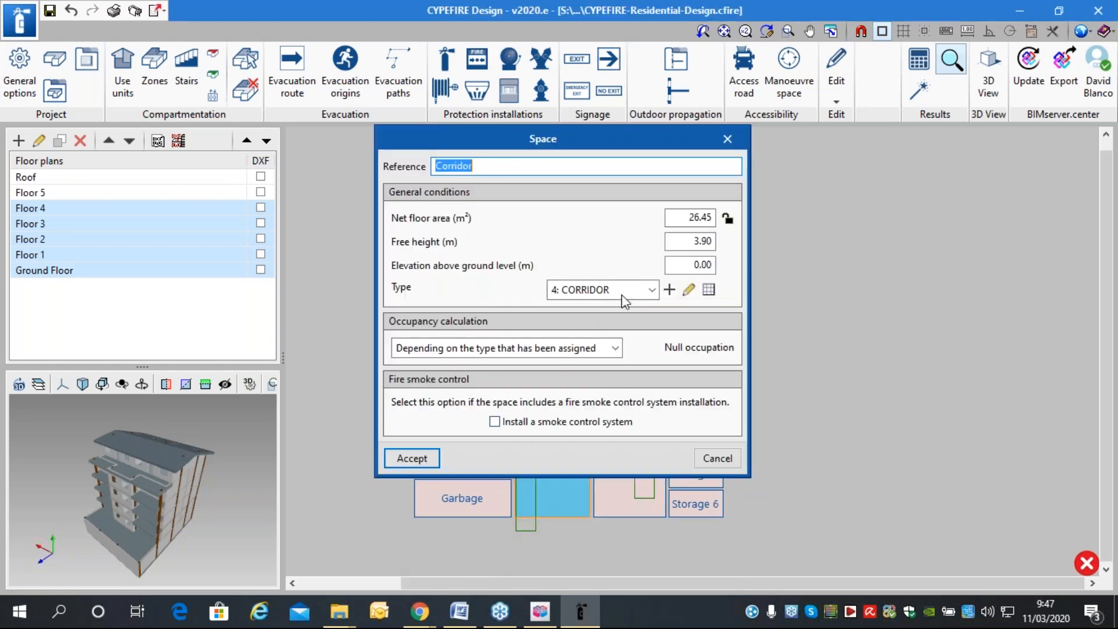
pyautogui.click(526, 422)
pyautogui.click(435, 457)
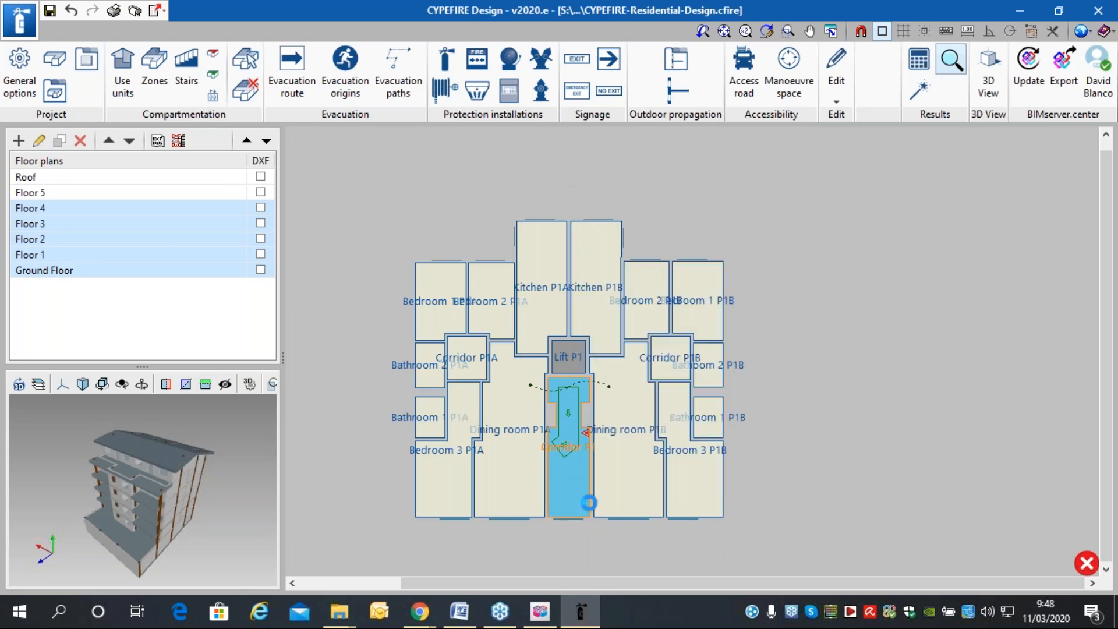
# Install a smoke control system in Corridor P1 on Floor 1 and in Corridor P2 on Floor 2.
pyautogui.click(585, 499)
pyautogui.click(411, 457)
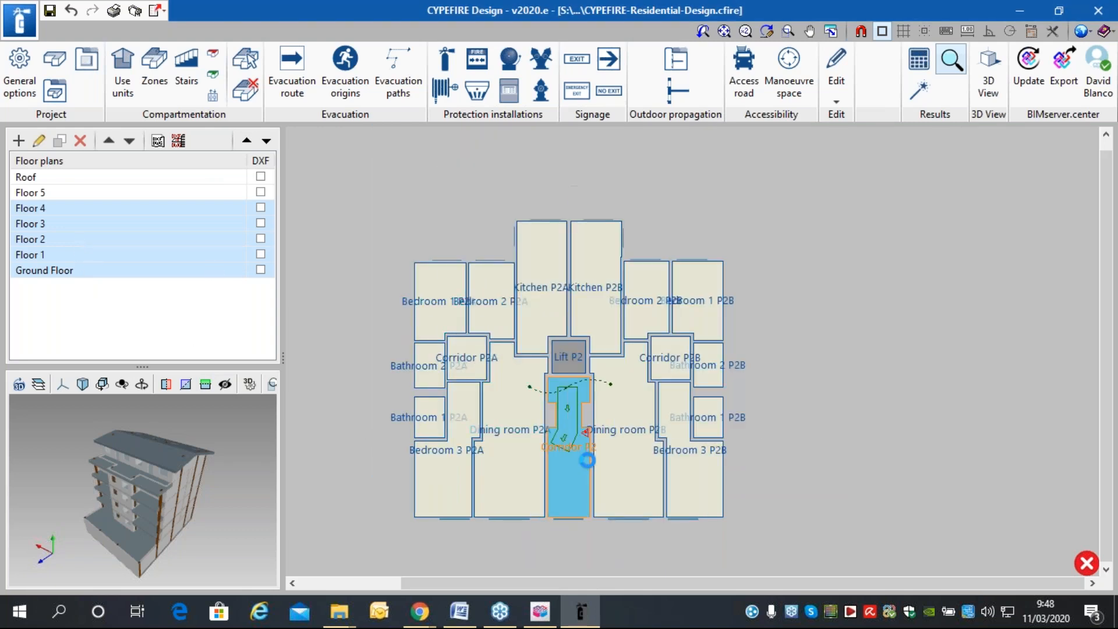
pyautogui.click(578, 450)
pyautogui.click(495, 421)
pyautogui.click(412, 457)
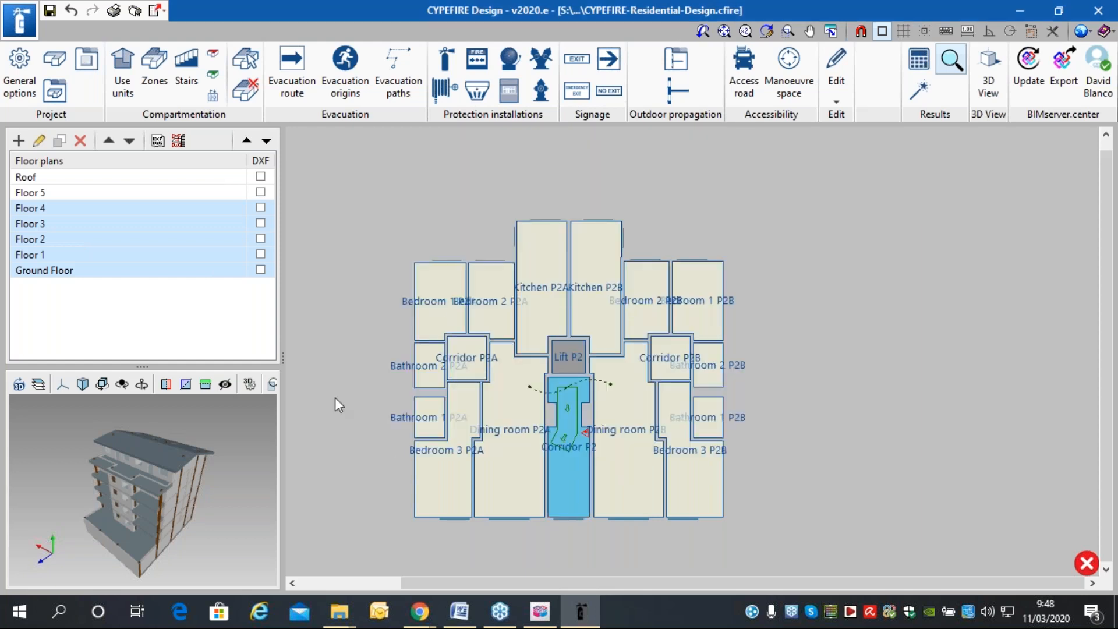
# Install a smoke control system in Corridor P3 on Floor 3.
pyautogui.click(62, 228)
pyautogui.click(576, 474)
pyautogui.click(495, 421)
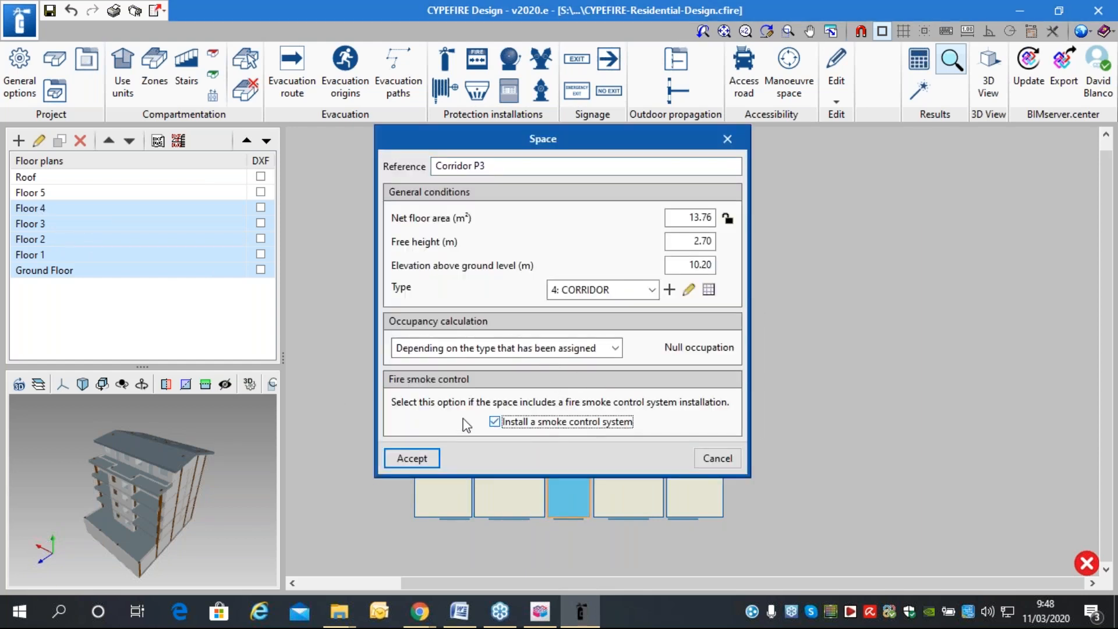
pyautogui.click(411, 458)
# Install a smoke control system in Corridor P4 on Floor 4.
pyautogui.click(119, 209)
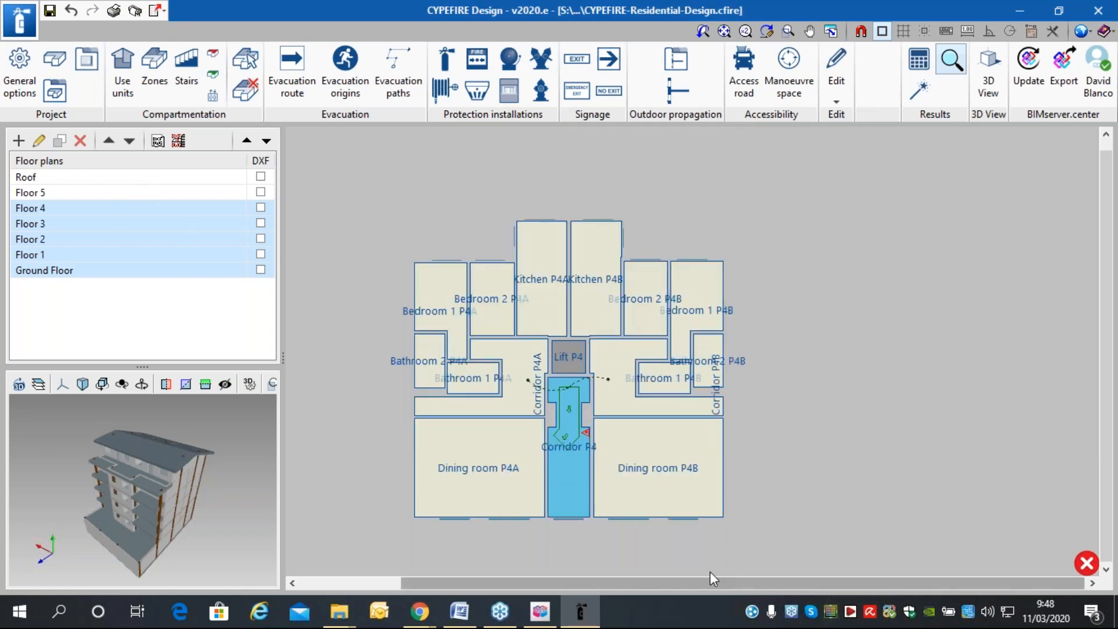
pyautogui.click(575, 477)
pyautogui.click(495, 421)
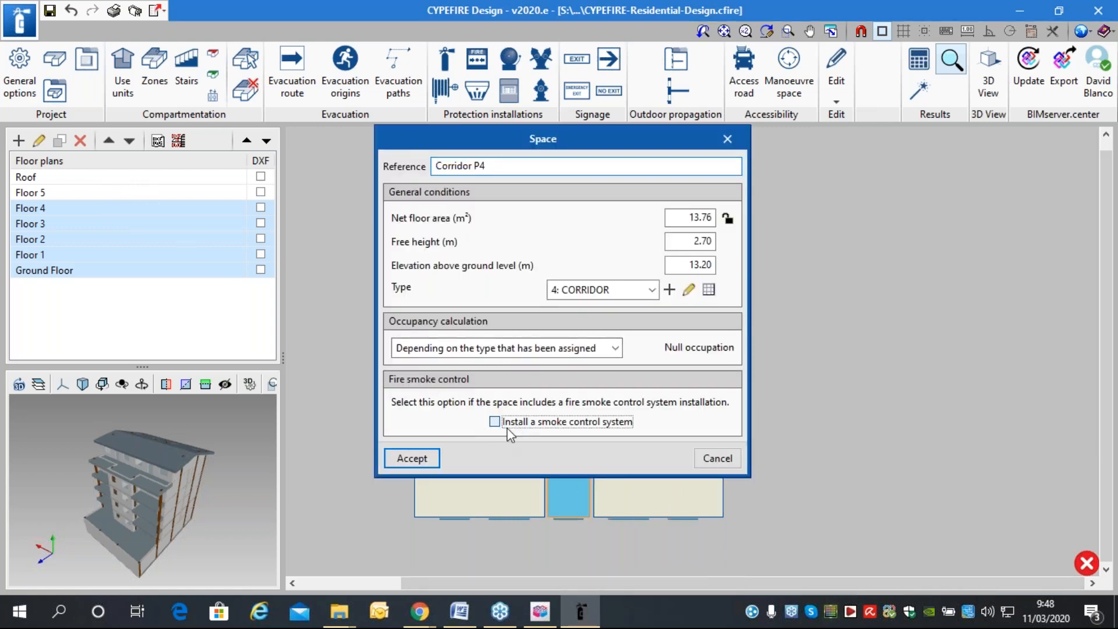
pyautogui.click(412, 458)
# Install a smoke control system in Corridor P5 on Floor 5.
pyautogui.click(110, 194)
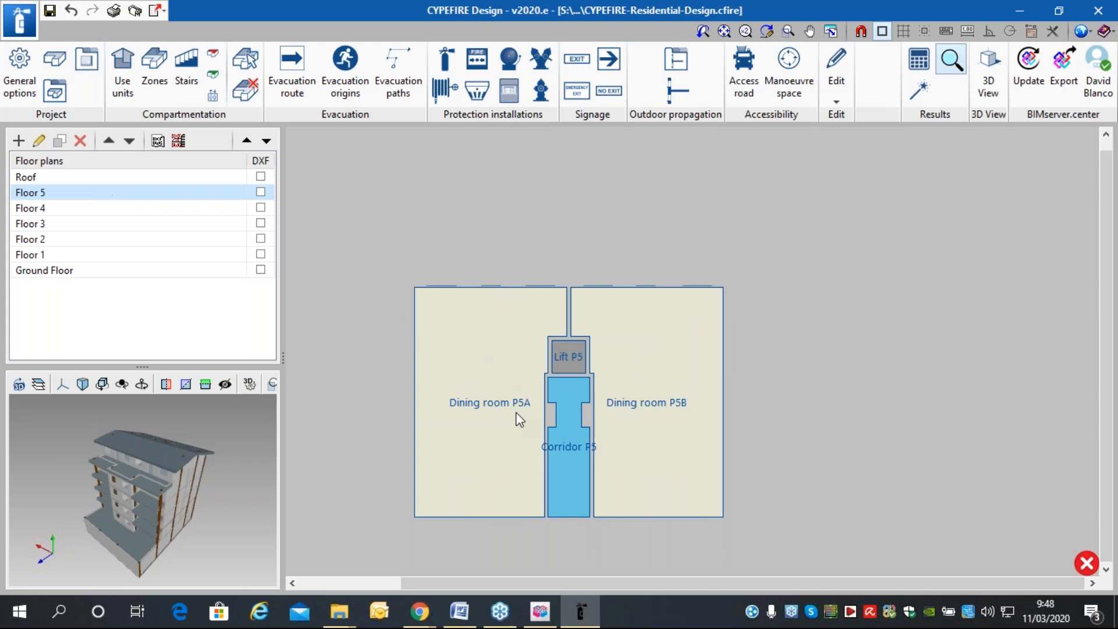
pyautogui.click(585, 451)
pyautogui.click(495, 421)
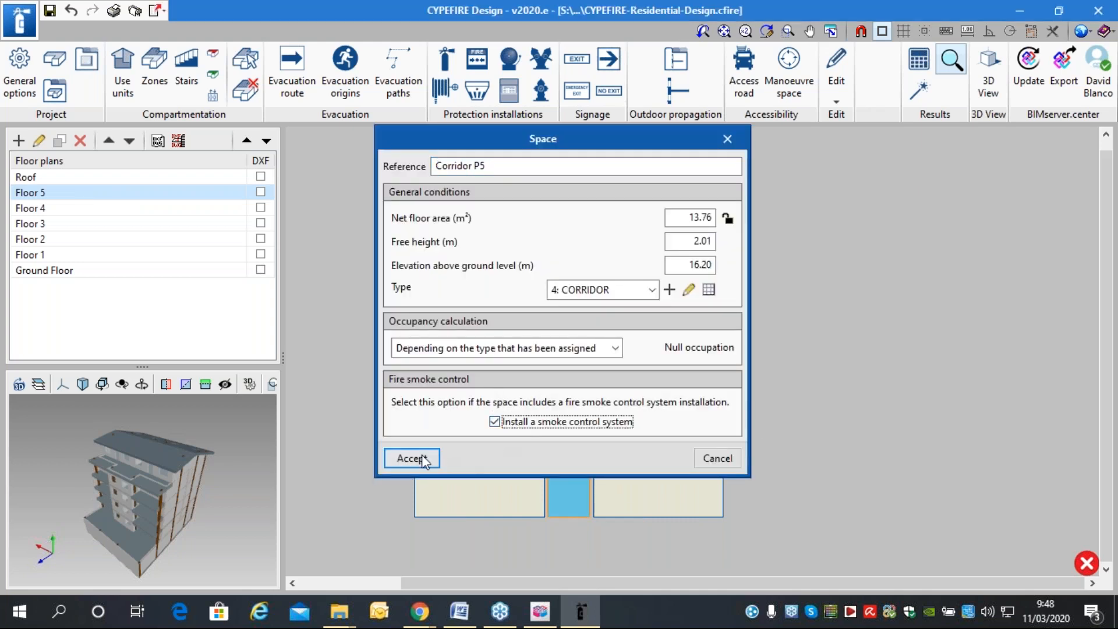
pyautogui.click(412, 458)
# Analyse the project and bring up the Ground Floor plan around the Garage and Corridor spaces.
pyautogui.click(917, 59)
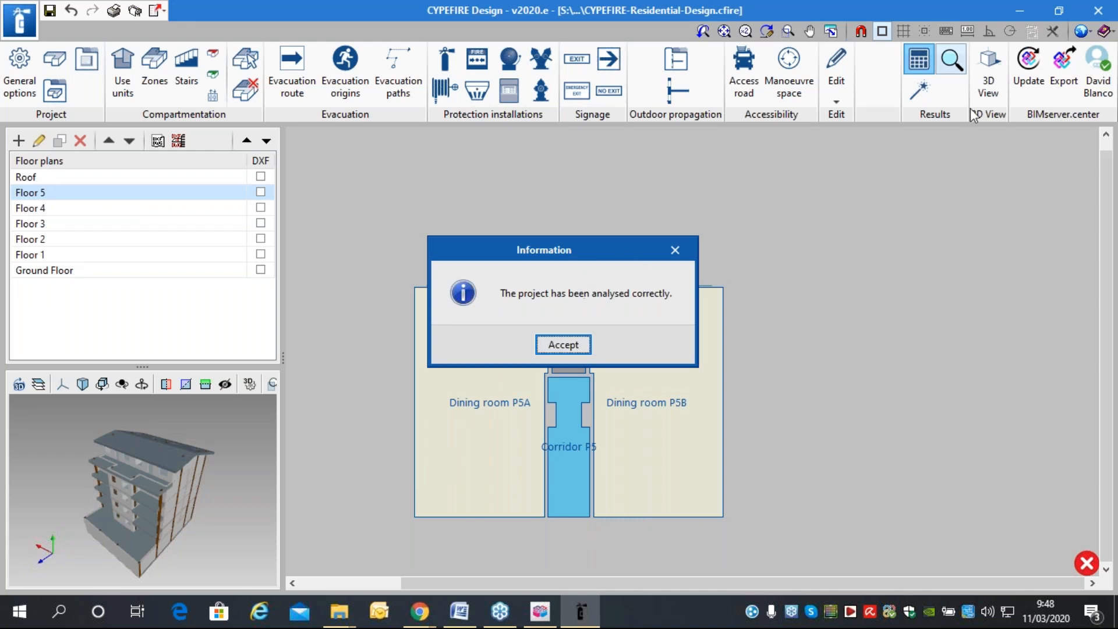
pyautogui.click(565, 344)
pyautogui.click(117, 270)
pyautogui.scroll(4, 597, 314)
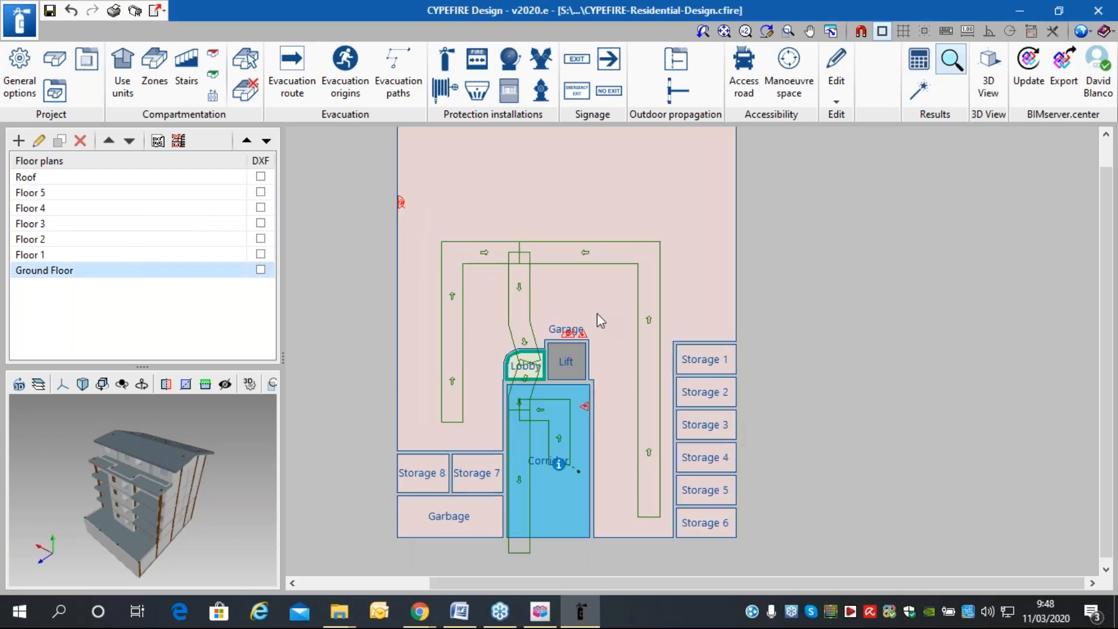
pyautogui.scroll(-3, 729, 261)
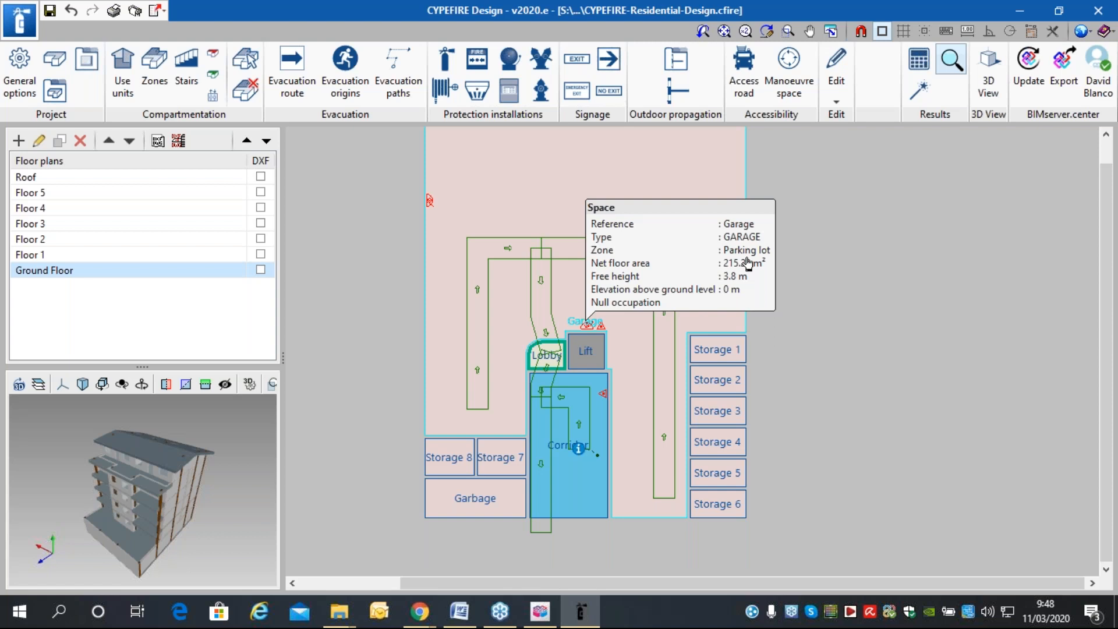
pyautogui.scroll(1, 728, 250)
pyautogui.scroll(-1, 665, 197)
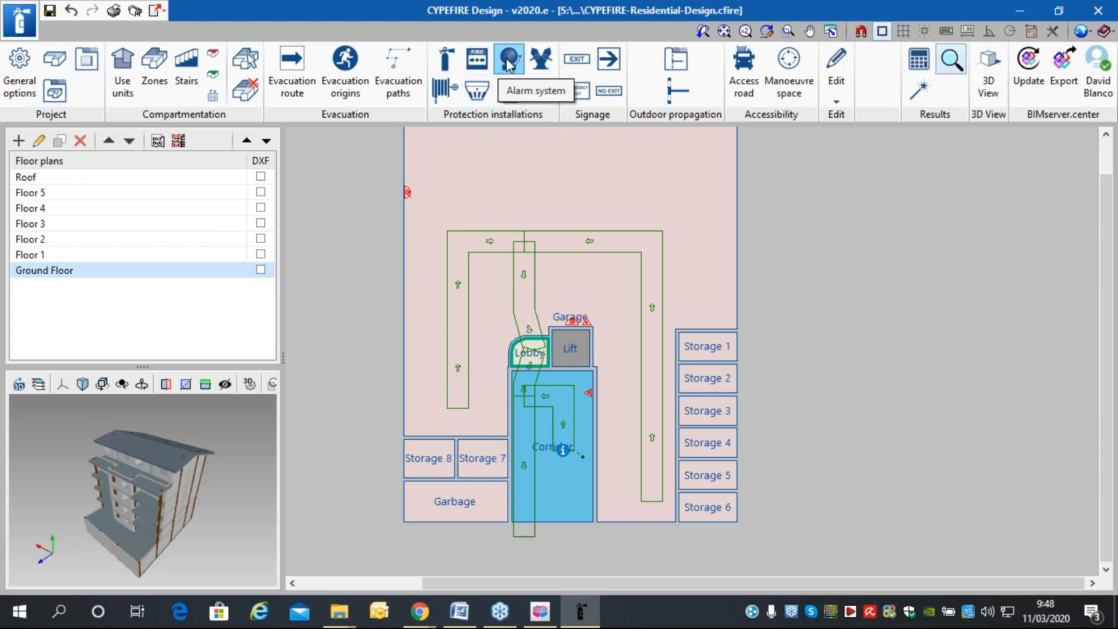
# Place five fire detectors across the Ground Floor Garage, spread around the evacuation routes and above the Lift and Lobby.
pyautogui.click(490, 103)
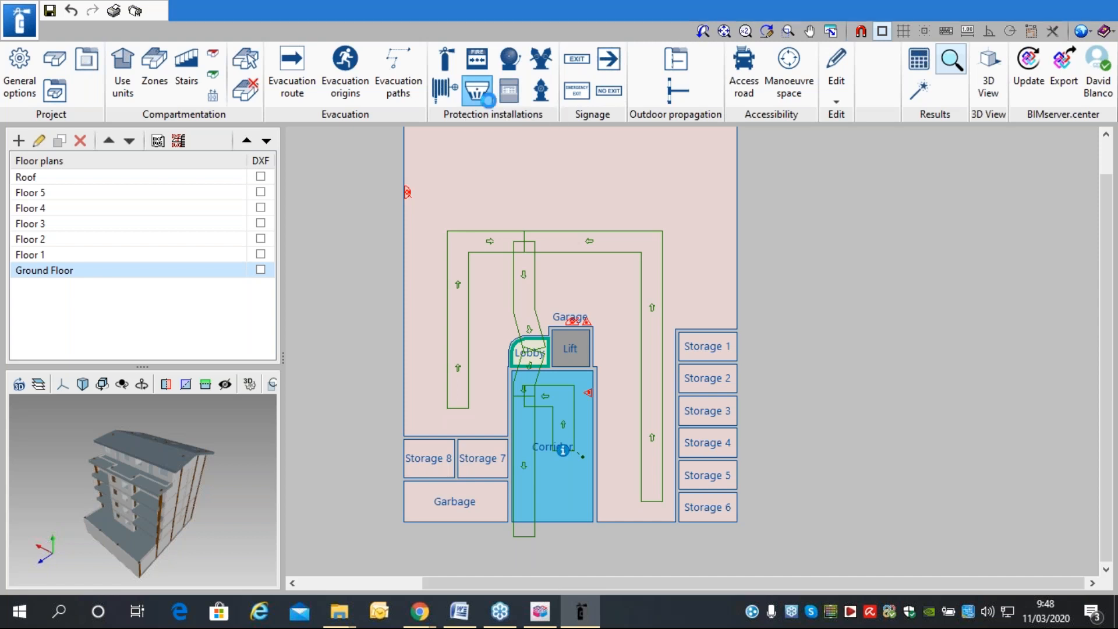
pyautogui.click(532, 335)
pyautogui.click(491, 175)
pyautogui.click(600, 192)
pyautogui.click(691, 240)
pyautogui.click(586, 286)
pyautogui.click(473, 312)
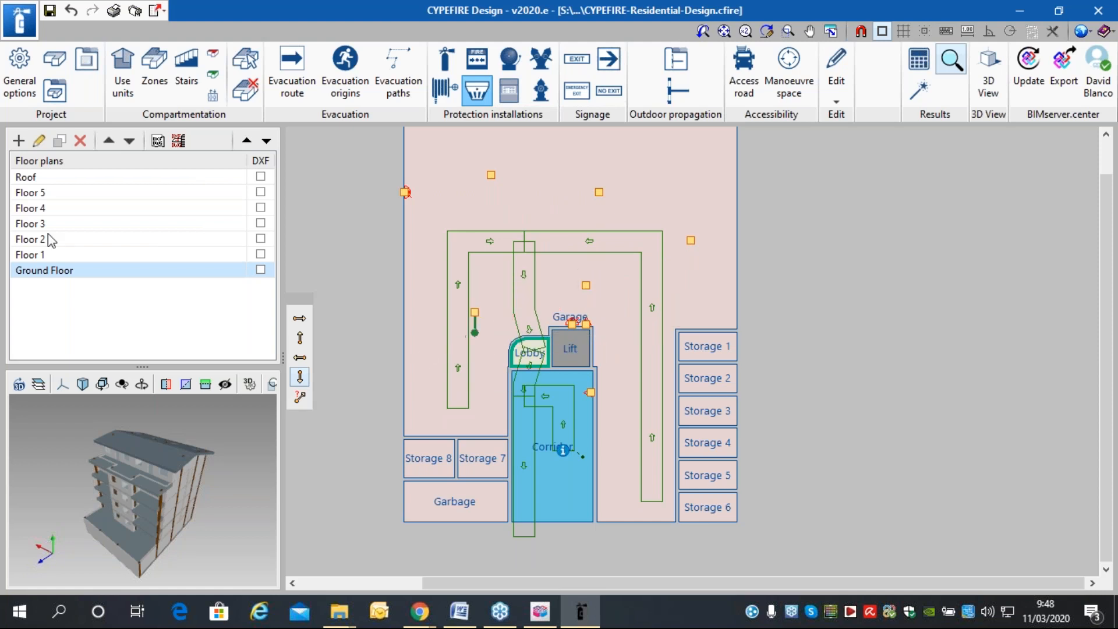
# Place two more detectors in the Garage strip between the Lift and Corridor and Storages 1 to 6.
pyautogui.scroll(3, 537, 277)
pyautogui.scroll(-2, 547, 226)
pyautogui.moveTo(563, 318); pyautogui.dragTo(562, 112, button='middle')
pyautogui.click(577, 276)
pyautogui.click(592, 405)
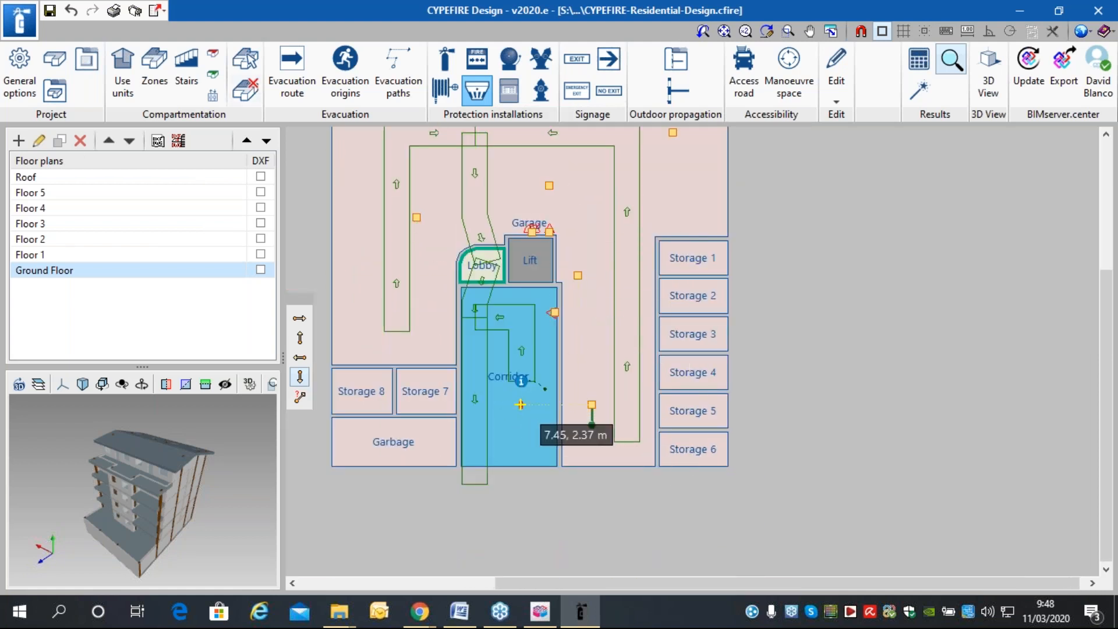
# Place two detectors in the Ground Floor Corridor and finish inserting detectors.
pyautogui.click(521, 404)
pyautogui.click(499, 351)
pyautogui.moveTo(593, 181); pyautogui.dragTo(573, 314, button='middle')
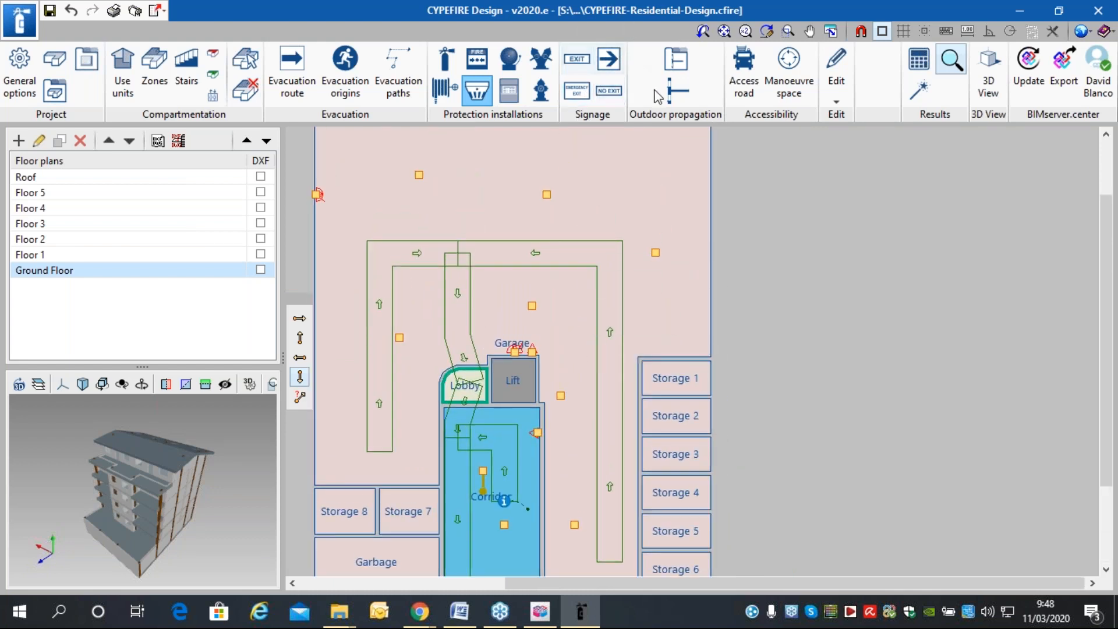
pyautogui.scroll(-2, 729, 186)
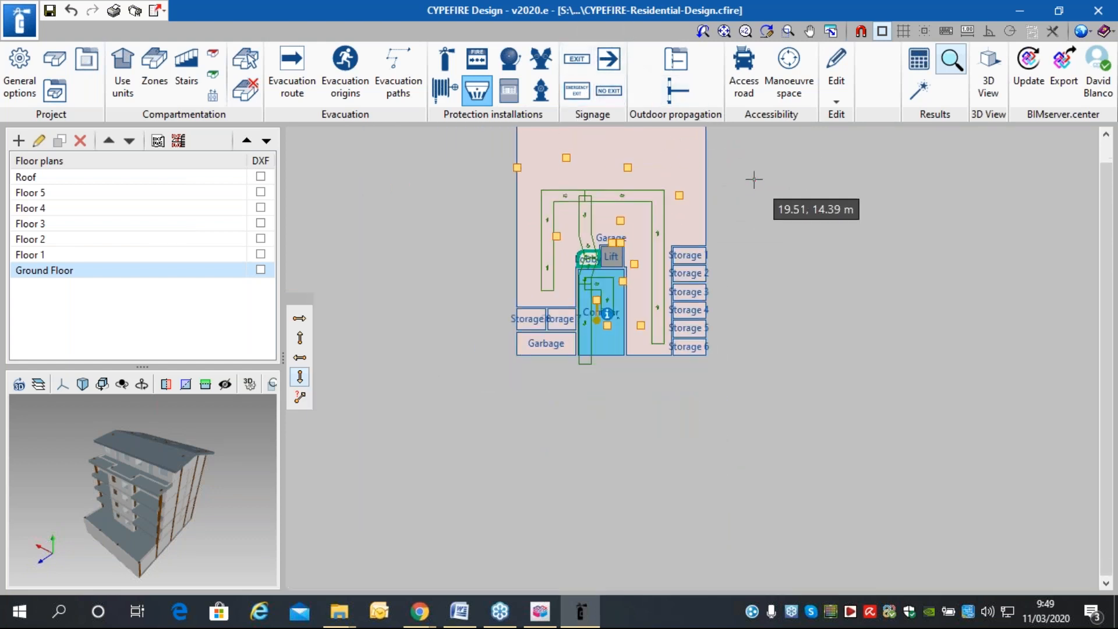
pyautogui.scroll(1, 755, 178)
pyautogui.click(757, 180)
pyautogui.click(594, 336)
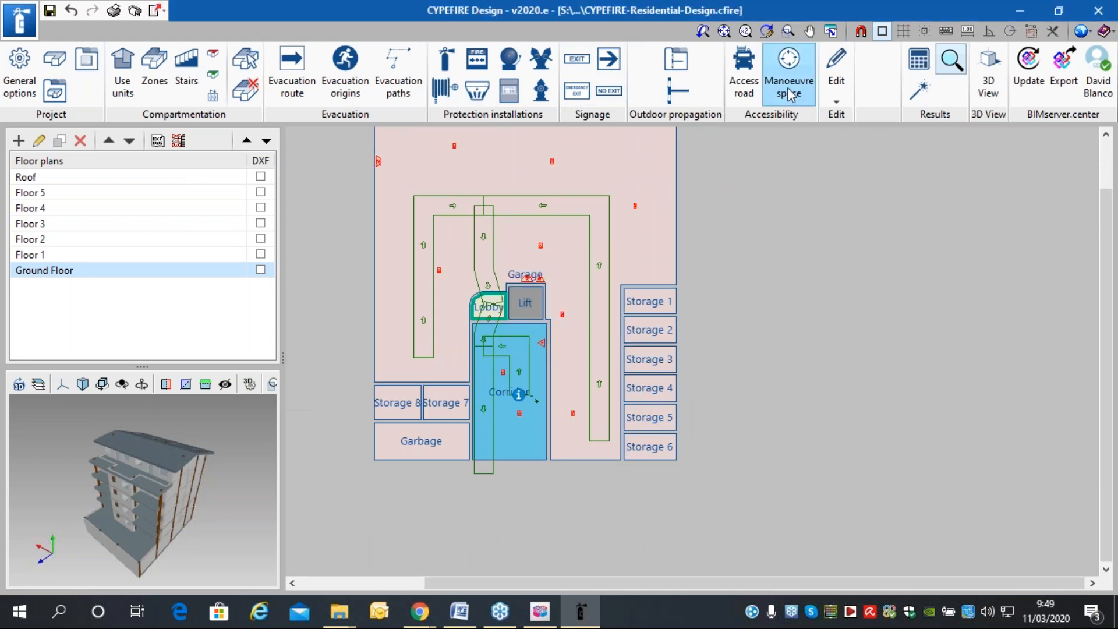
# Analyse the project again with the Ground Floor detectors included.
pyautogui.scroll(-1, 774, 159)
pyautogui.scroll(1, 775, 158)
pyautogui.moveTo(704, 266); pyautogui.dragTo(736, 323, button='middle')
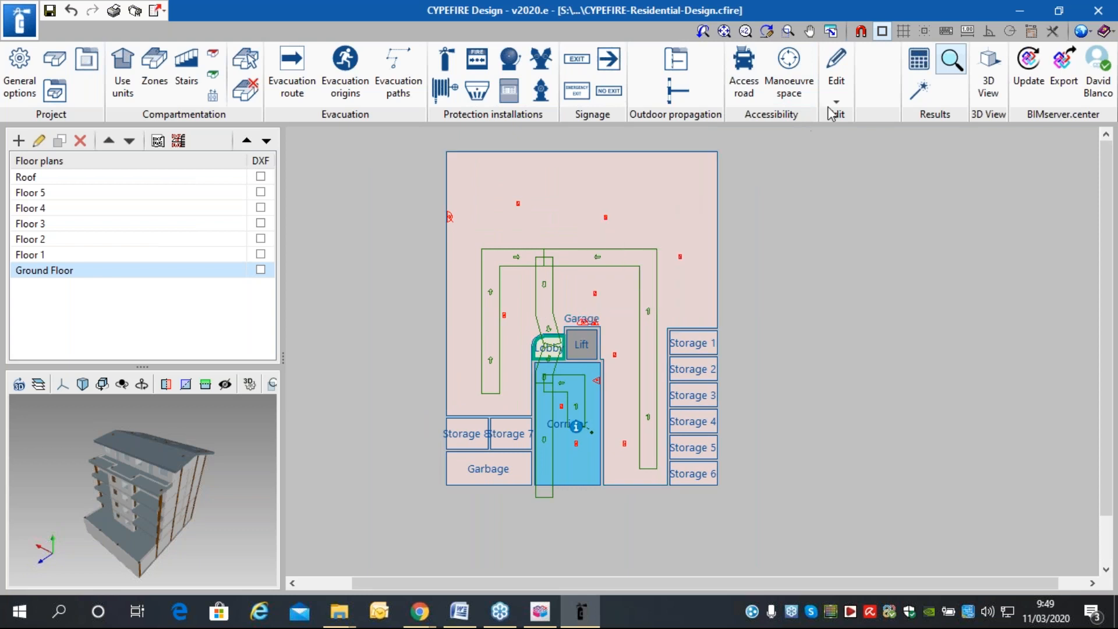
pyautogui.click(919, 59)
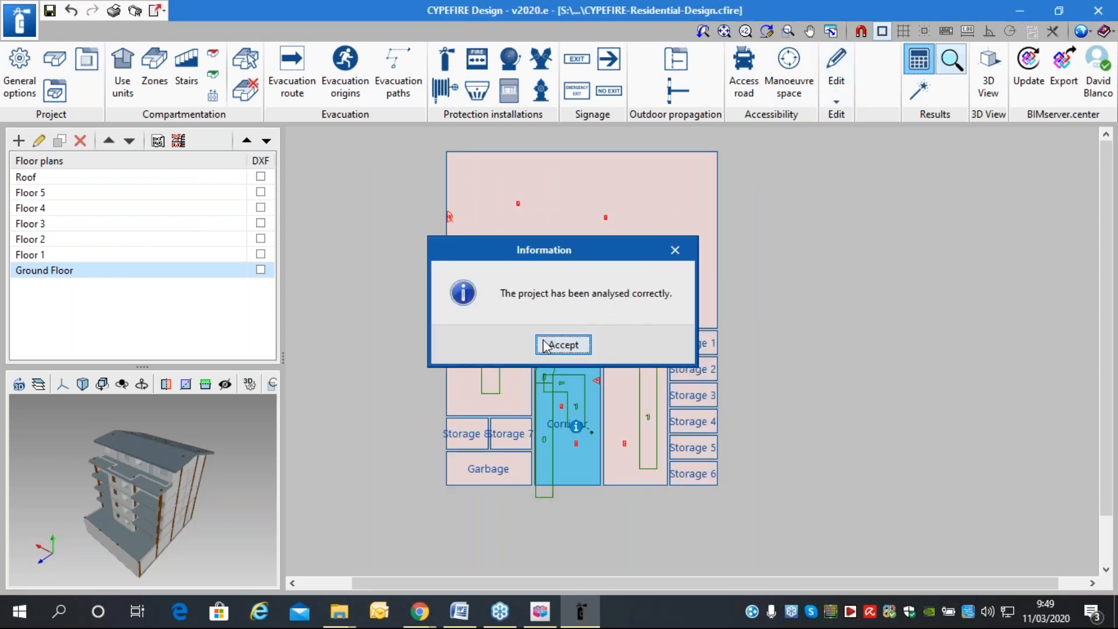
pyautogui.click(544, 345)
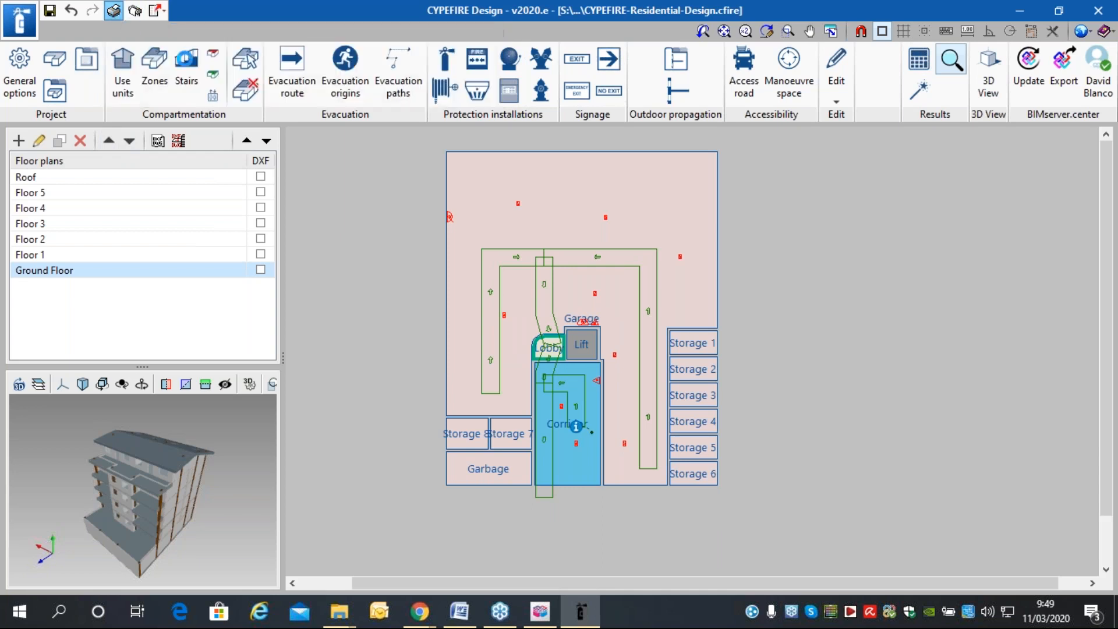
# Generate the Checks report, review its zone, safe zone, stair and requirement tables at page width, and close it.
pyautogui.click(113, 10)
pyautogui.click(470, 361)
pyautogui.click(775, 186)
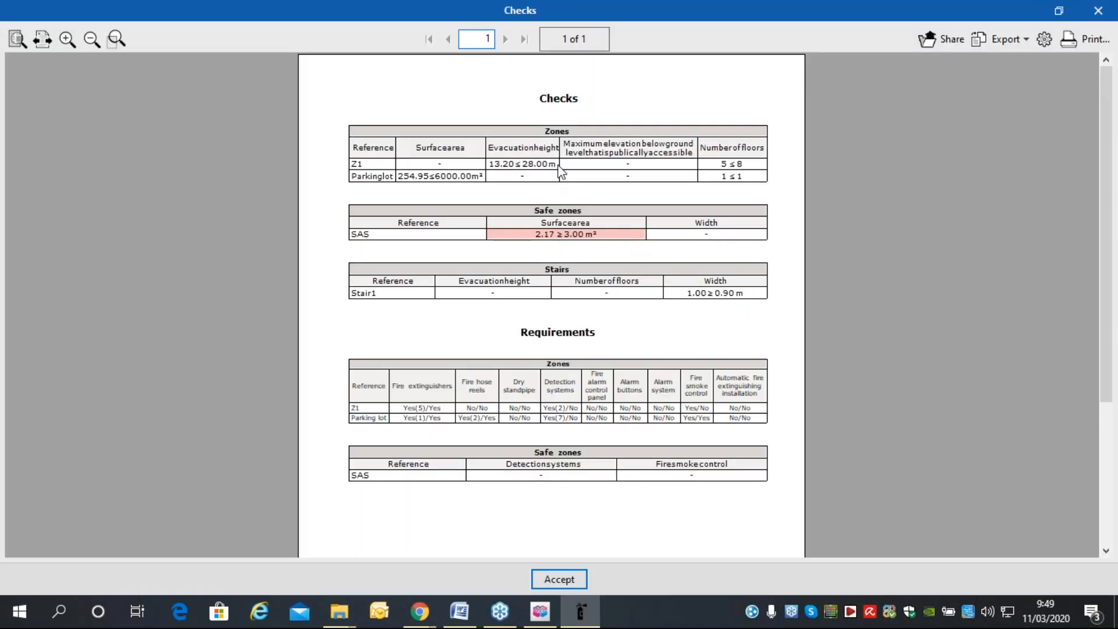
pyautogui.click(41, 39)
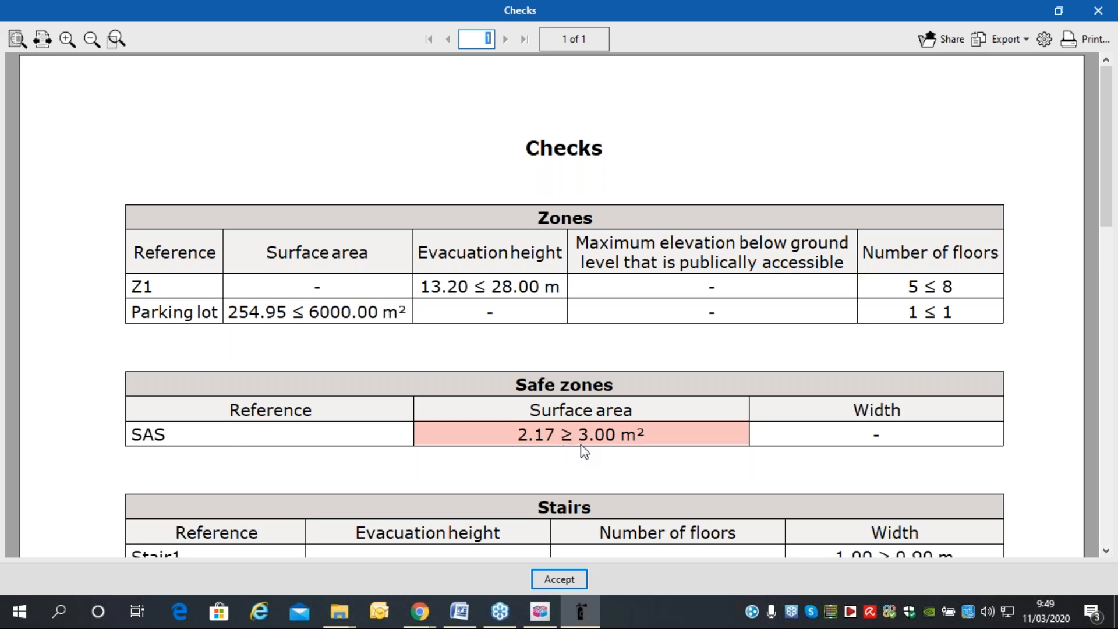
pyautogui.scroll(-7, 583, 448)
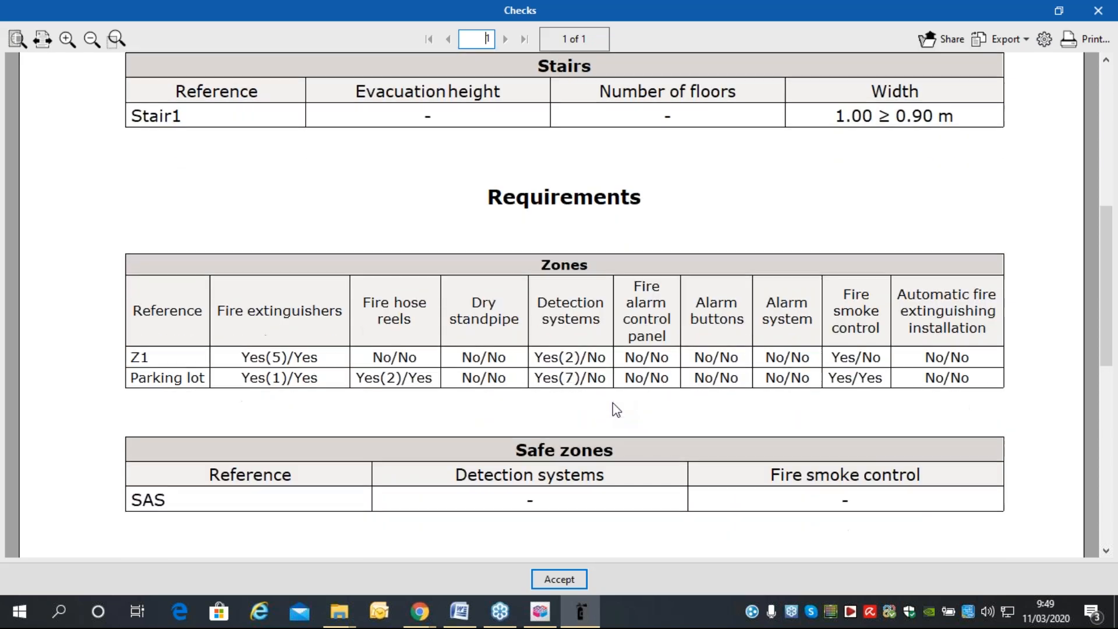
pyautogui.scroll(8, 670, 349)
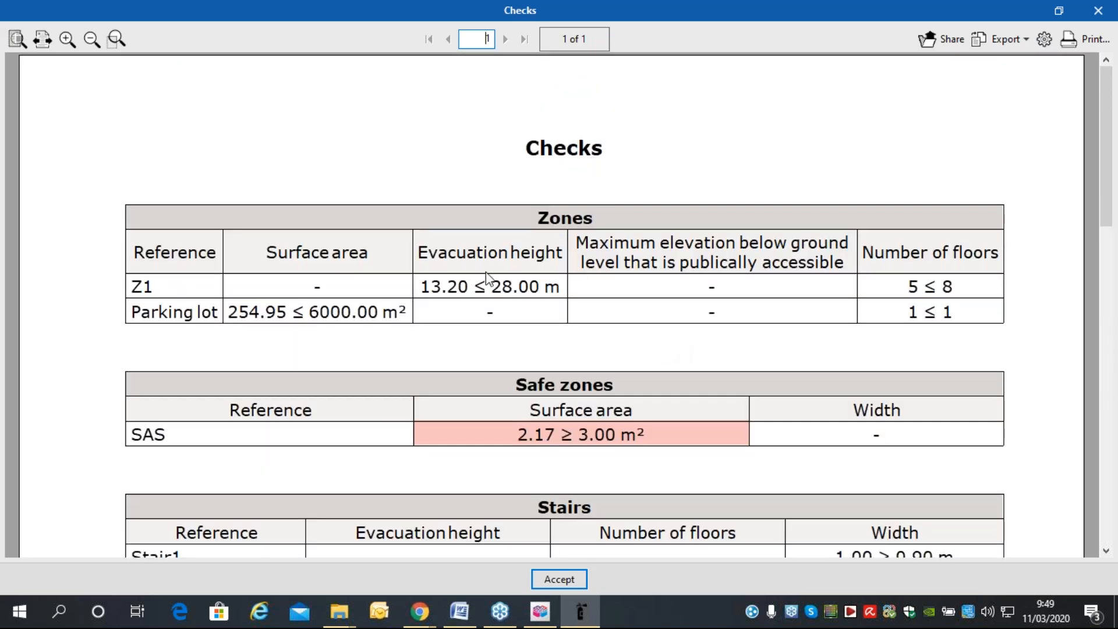
pyautogui.click(1100, 8)
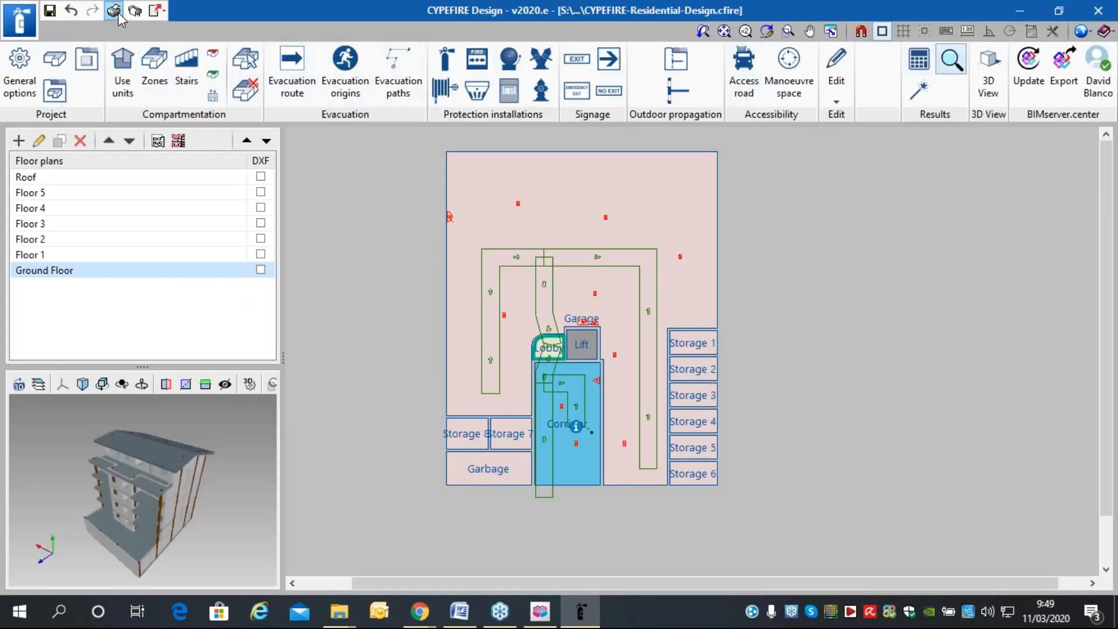
# Generate the Project report and display it maximised at page width, going past the index to the Zones chapter.
pyautogui.click(116, 12)
pyautogui.click(527, 302)
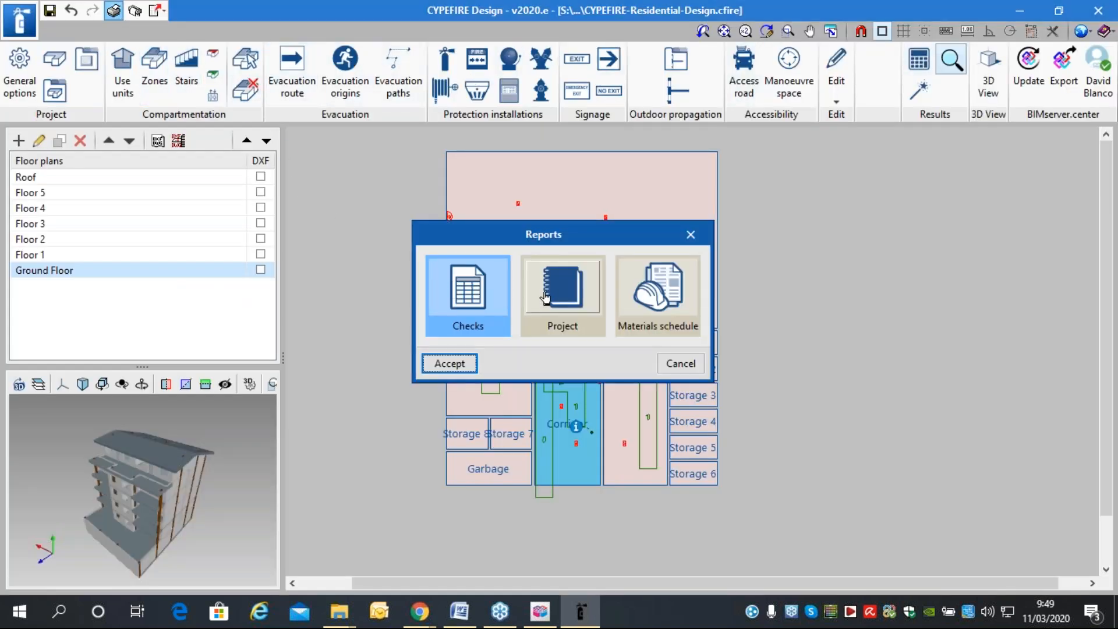
pyautogui.click(451, 364)
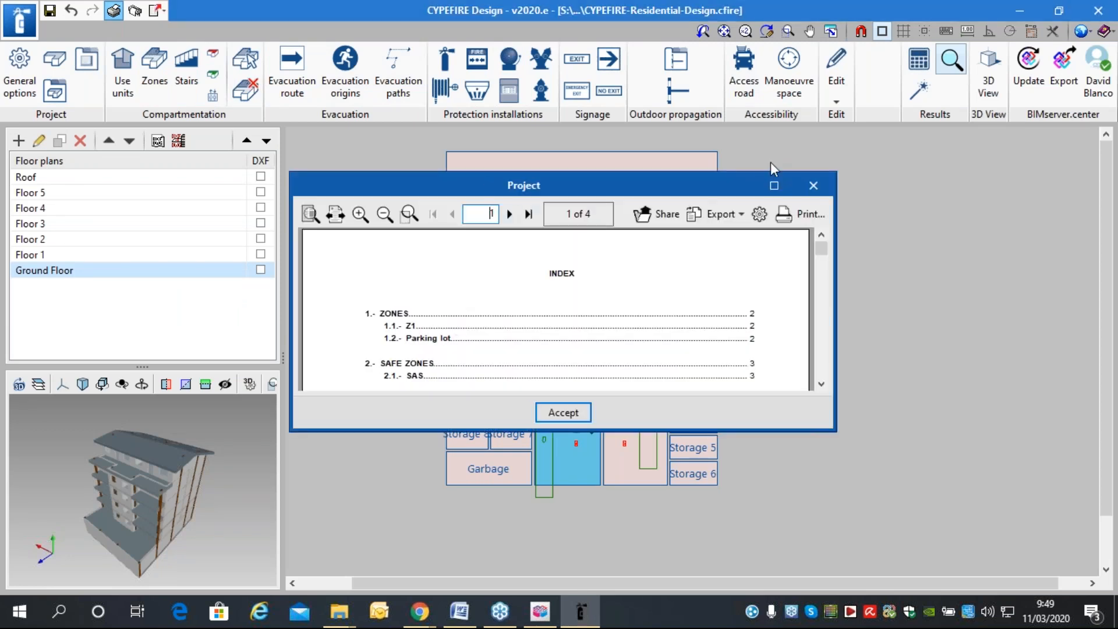
pyautogui.click(774, 185)
pyautogui.click(41, 39)
pyautogui.scroll(-3, 466, 171)
pyautogui.scroll(-10, 317, 285)
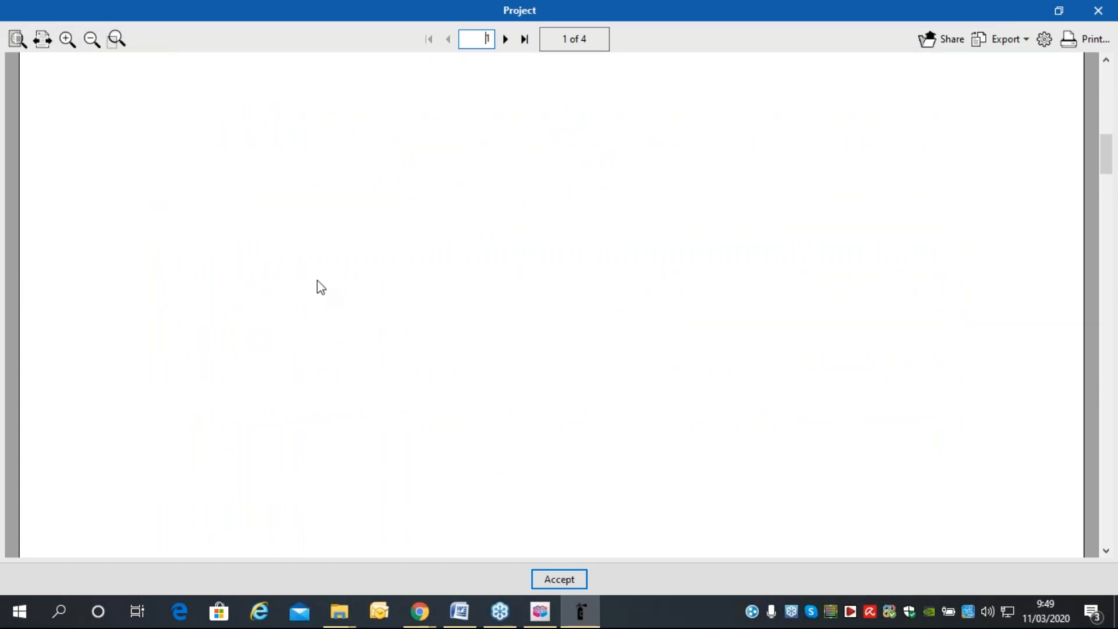
# Examine zone Z1's description and its checks on extinguishers, lowest floor level and number of levels.
pyautogui.scroll(-3, 314, 278)
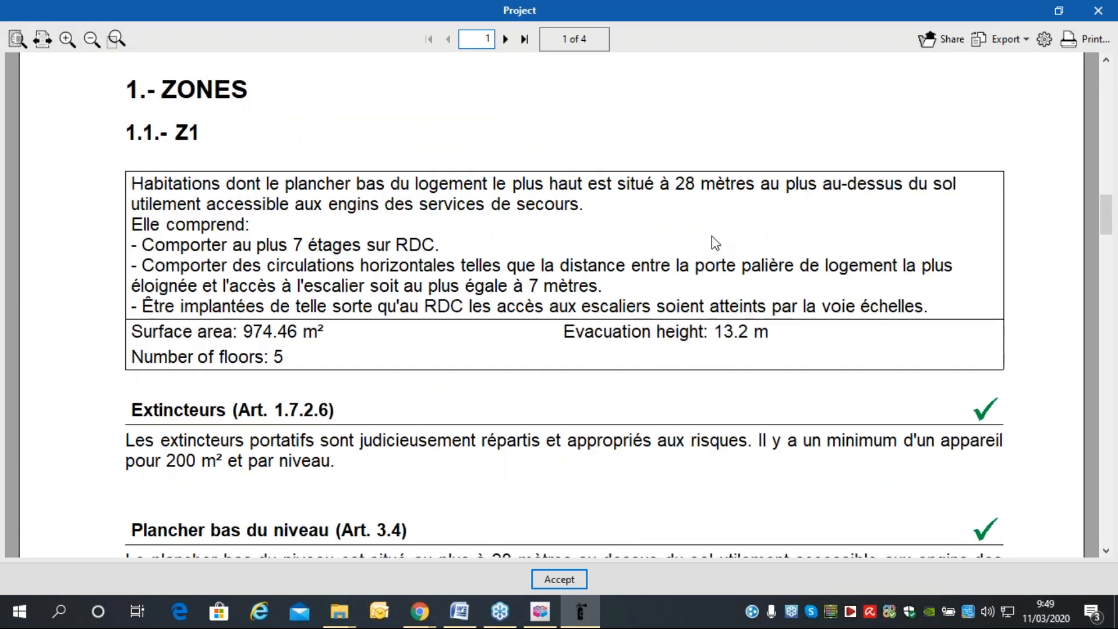
pyautogui.scroll(-3, 256, 178)
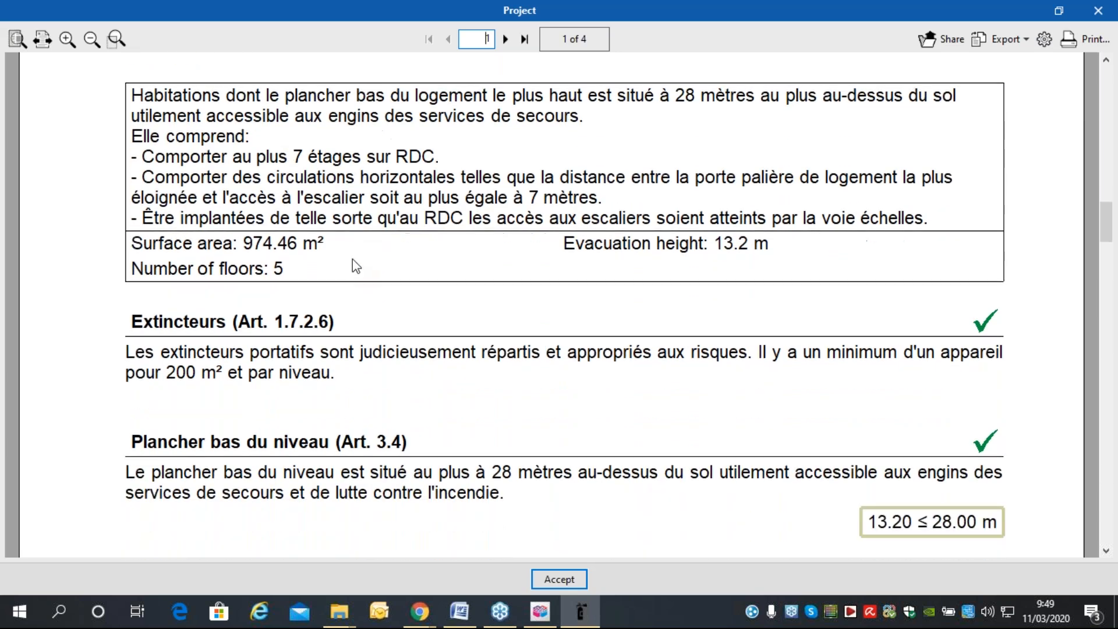
pyautogui.scroll(-1, 213, 209)
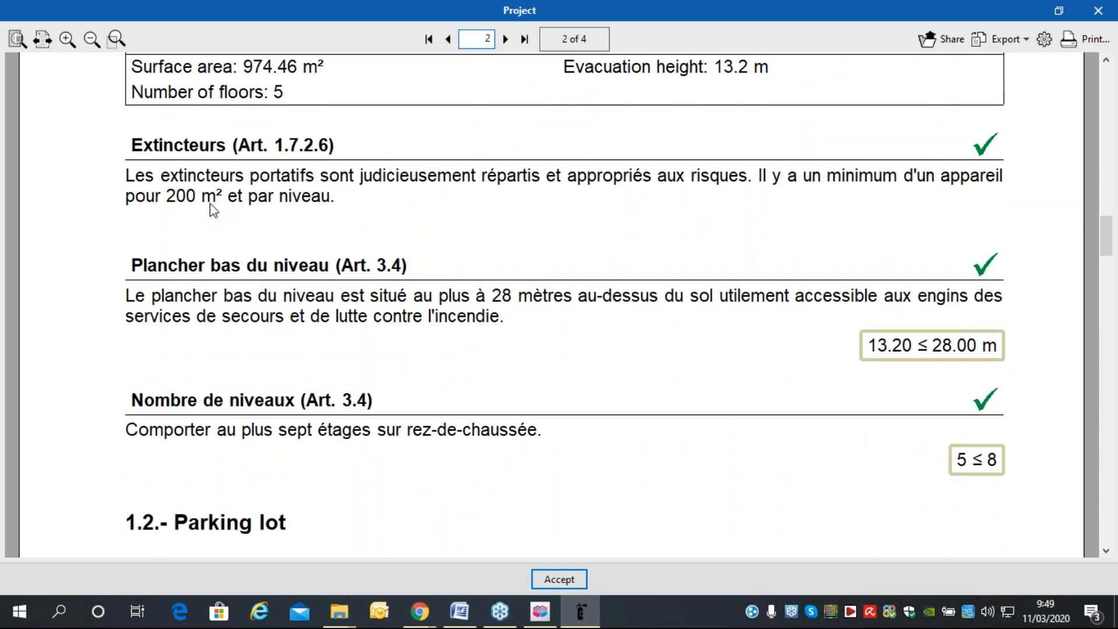
pyautogui.scroll(1, 215, 213)
pyautogui.scroll(-1, 227, 314)
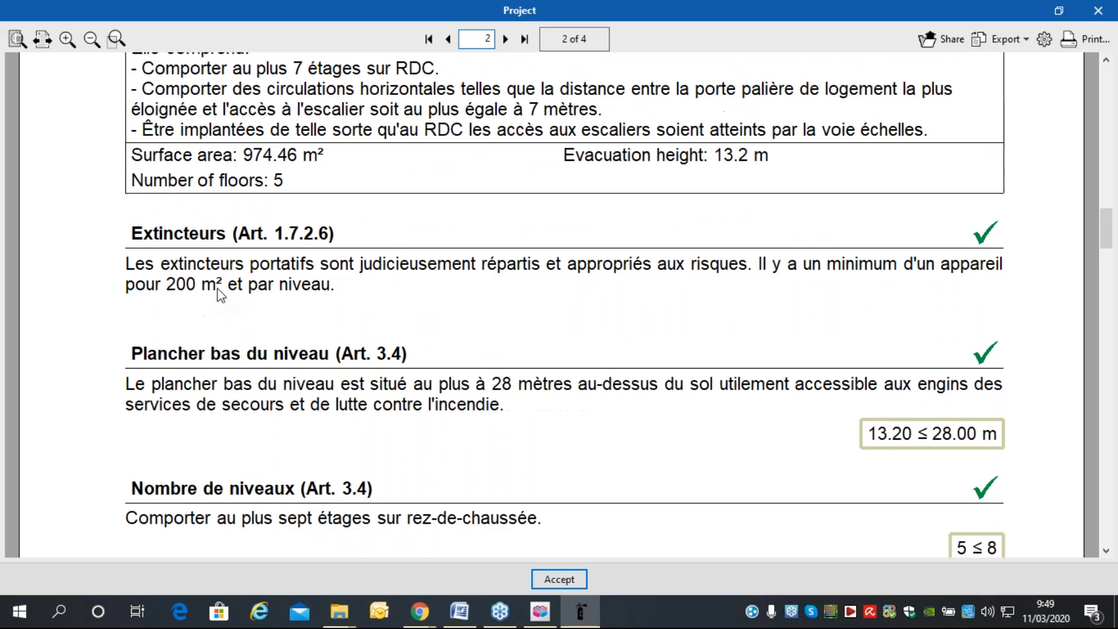
pyautogui.scroll(-1, 236, 312)
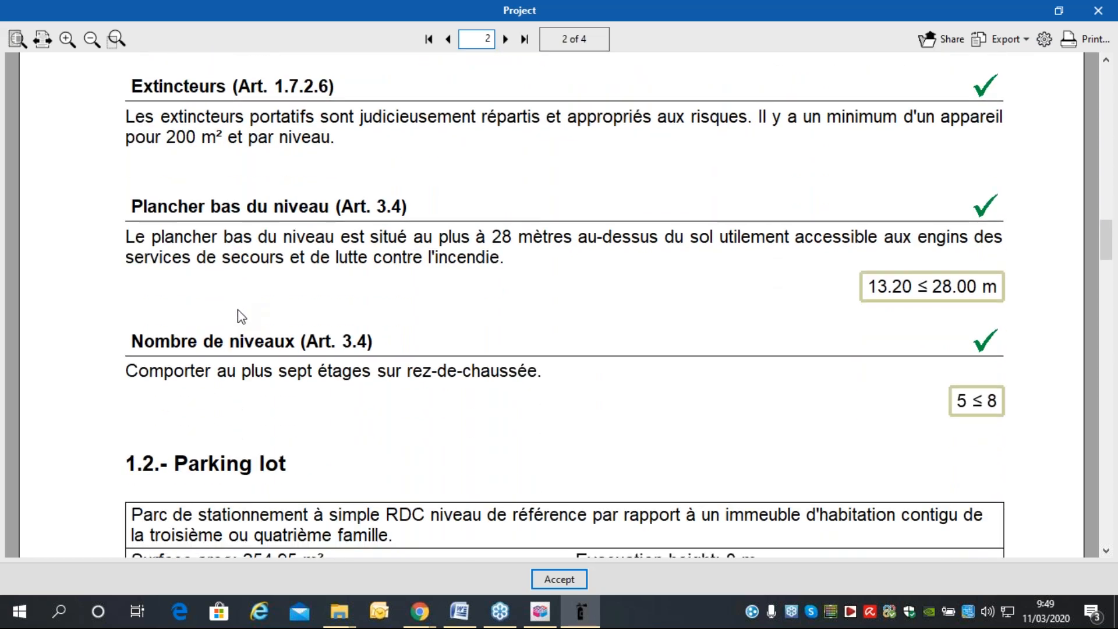
pyautogui.scroll(-1, 242, 337)
# Examine the Parking lot, SAS safe zone and stair checks in the Project report, and close the report.
pyautogui.scroll(-2, 240, 331)
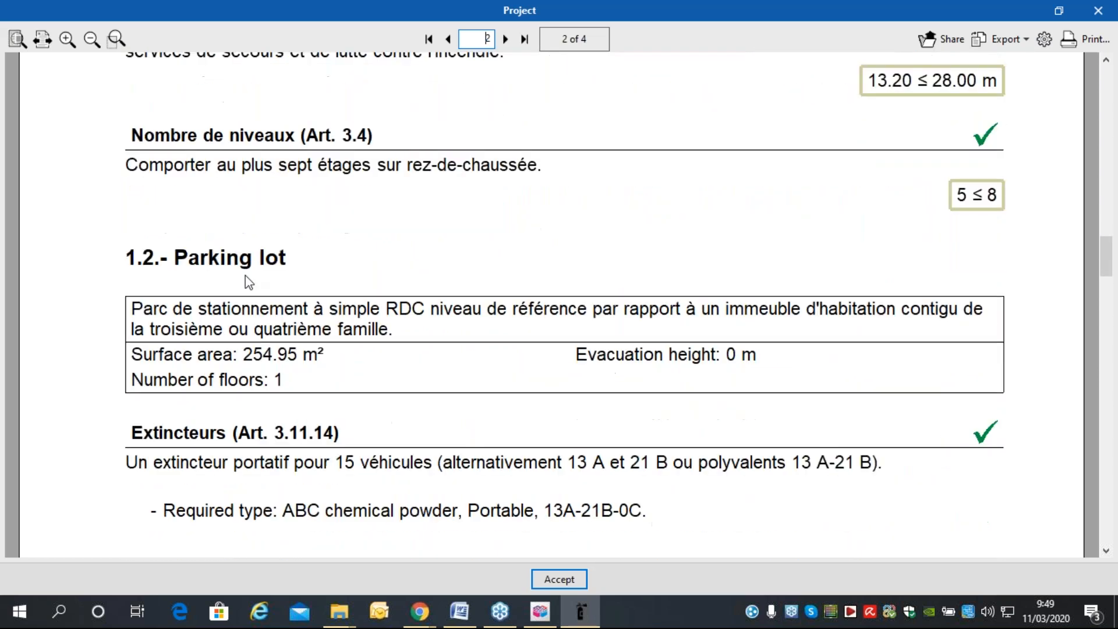
pyautogui.scroll(-10, 264, 323)
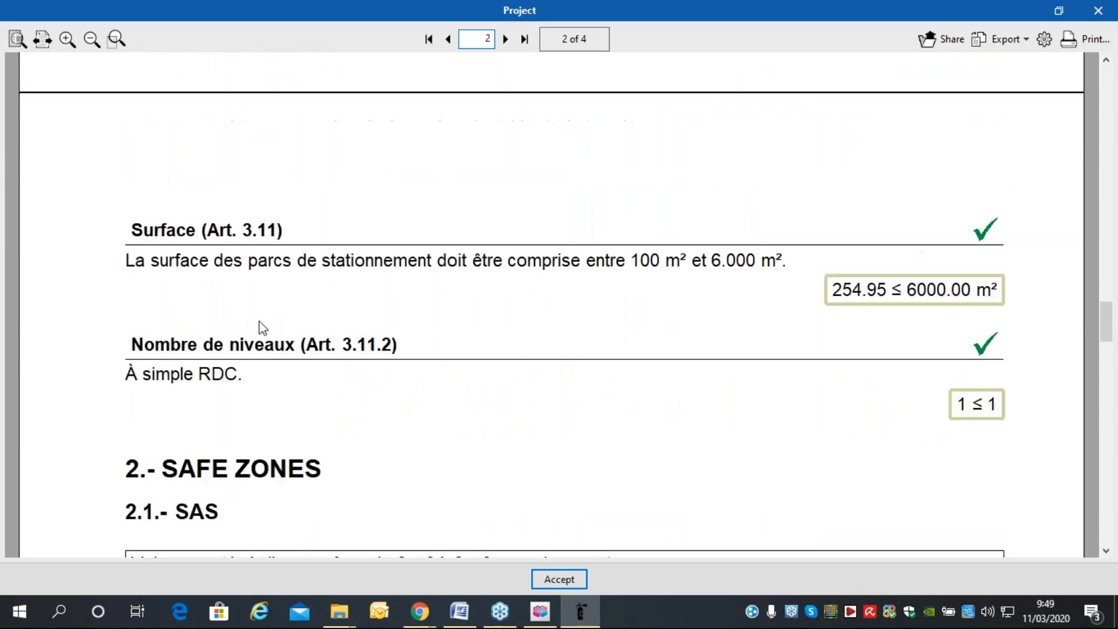
pyautogui.scroll(2, 285, 322)
pyautogui.scroll(-3, 295, 313)
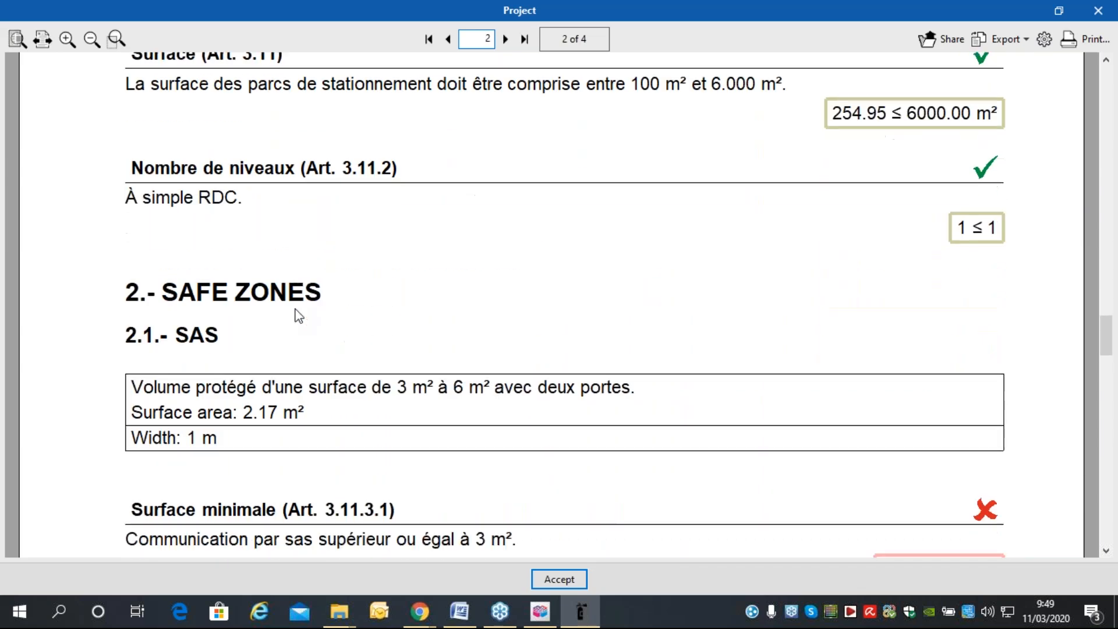
pyautogui.scroll(-15, 298, 315)
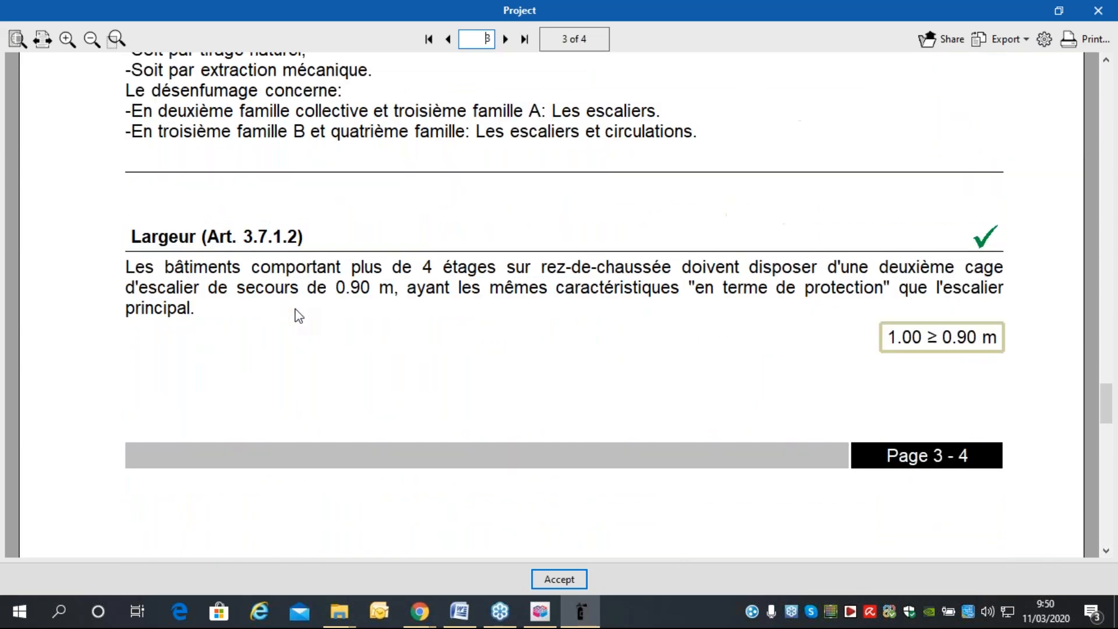
pyautogui.scroll(-5, 294, 313)
pyautogui.click(1098, 10)
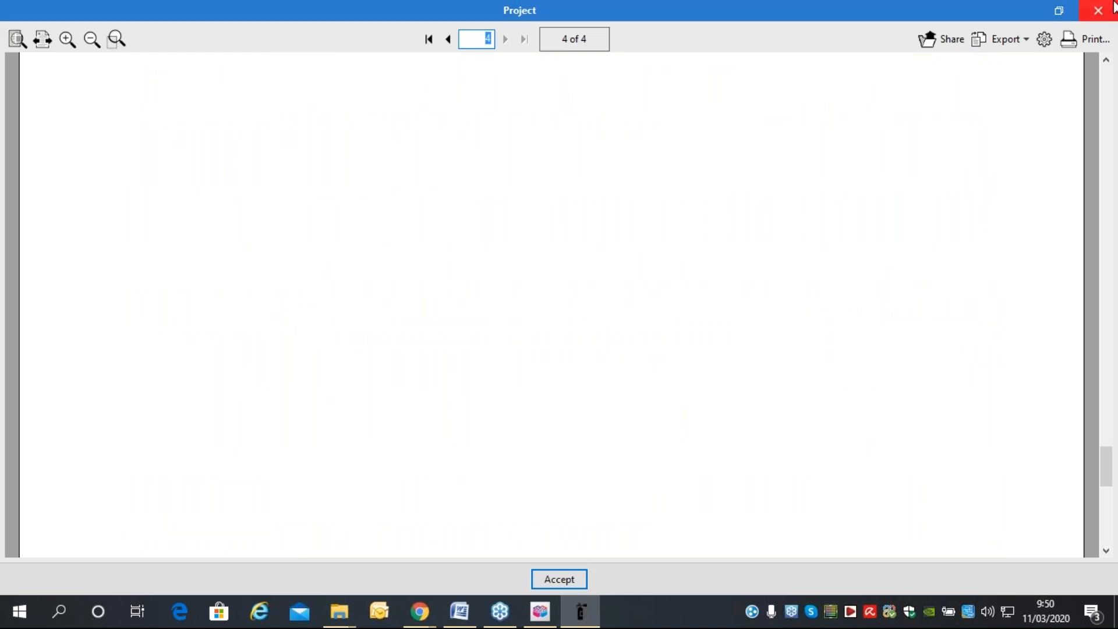
# Regenerate the Project report, go to page 3, view the available export formats without exporting, and close the report.
pyautogui.click(113, 10)
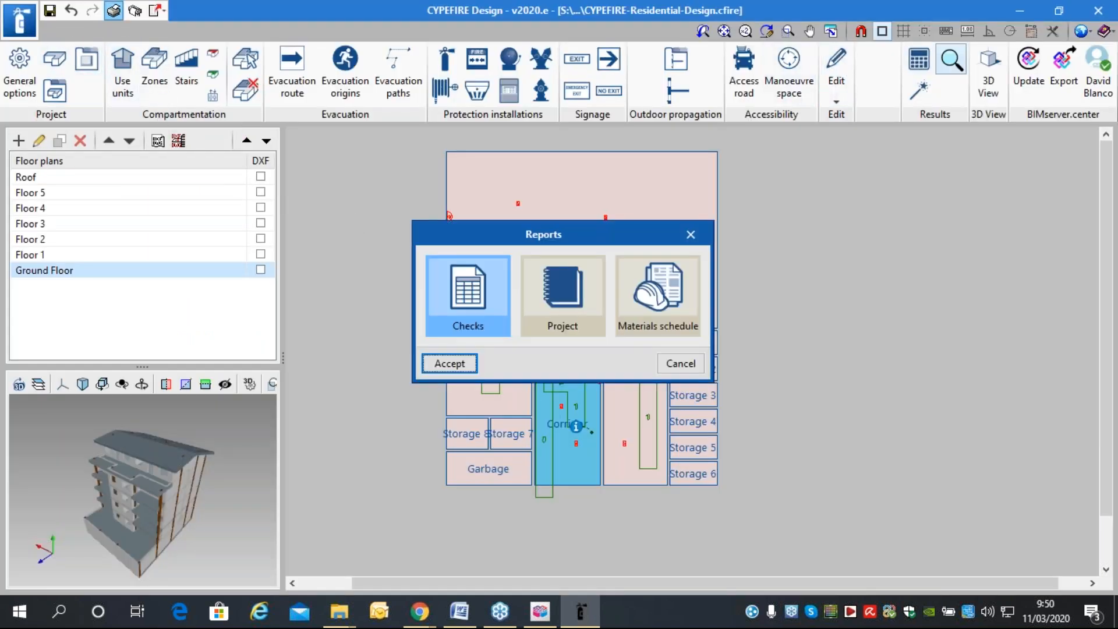
pyautogui.click(533, 313)
pyautogui.click(460, 363)
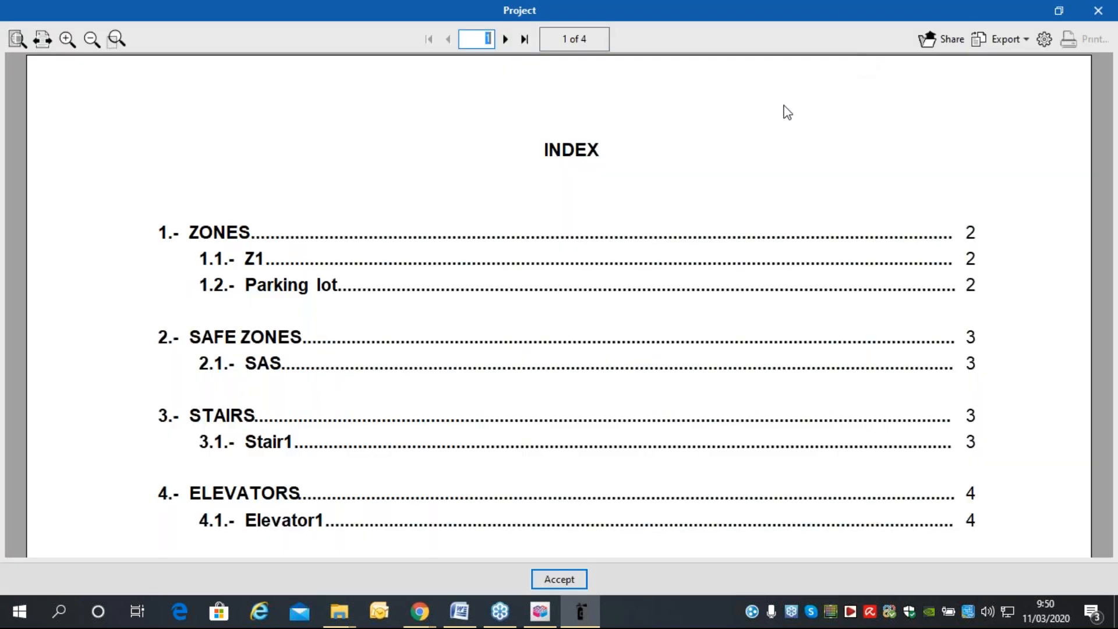
pyautogui.click(504, 39)
pyautogui.click(505, 39)
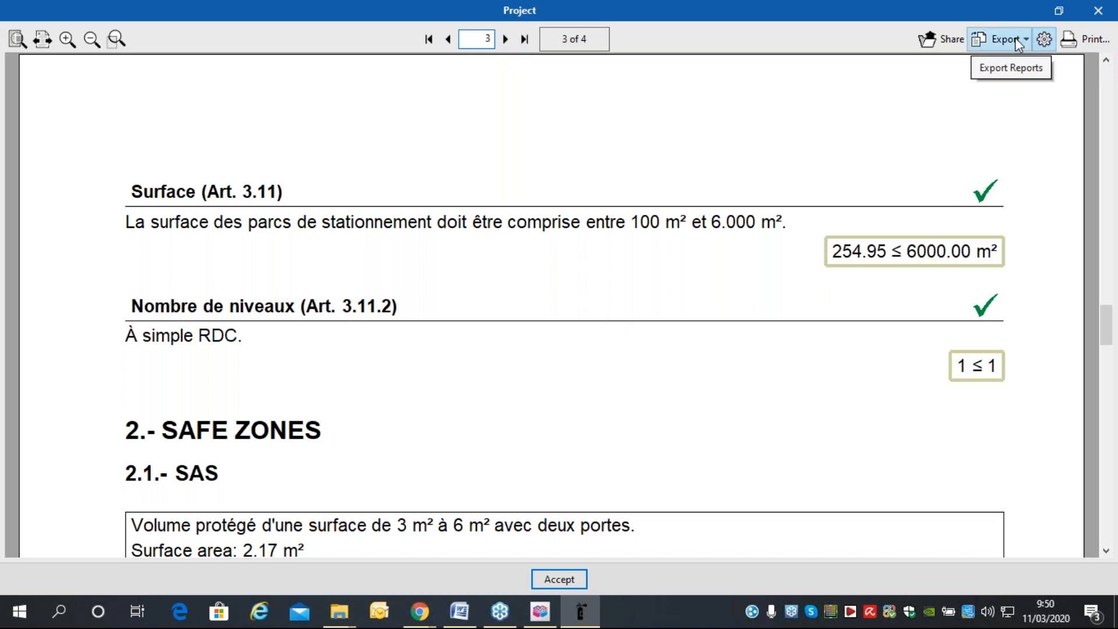
pyautogui.click(997, 38)
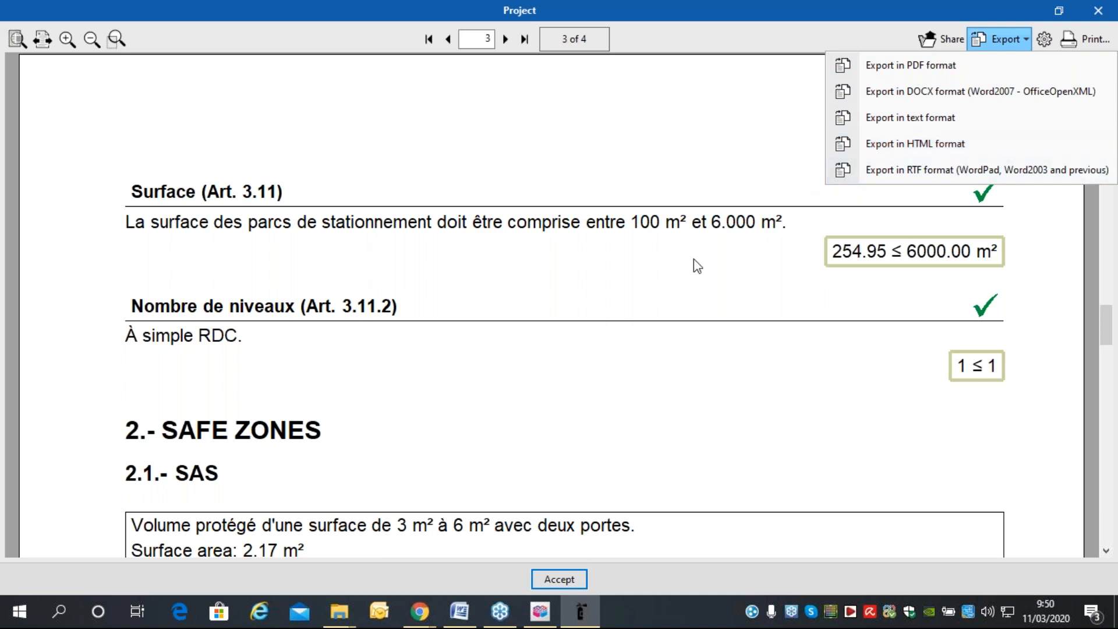
pyautogui.click(666, 242)
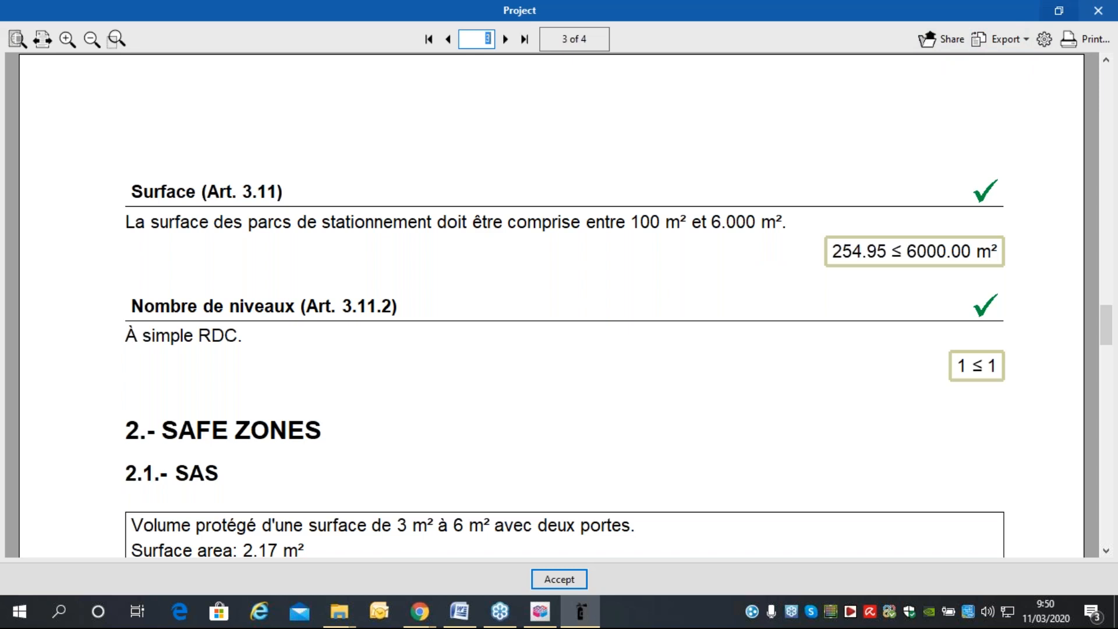
pyautogui.click(1061, 1)
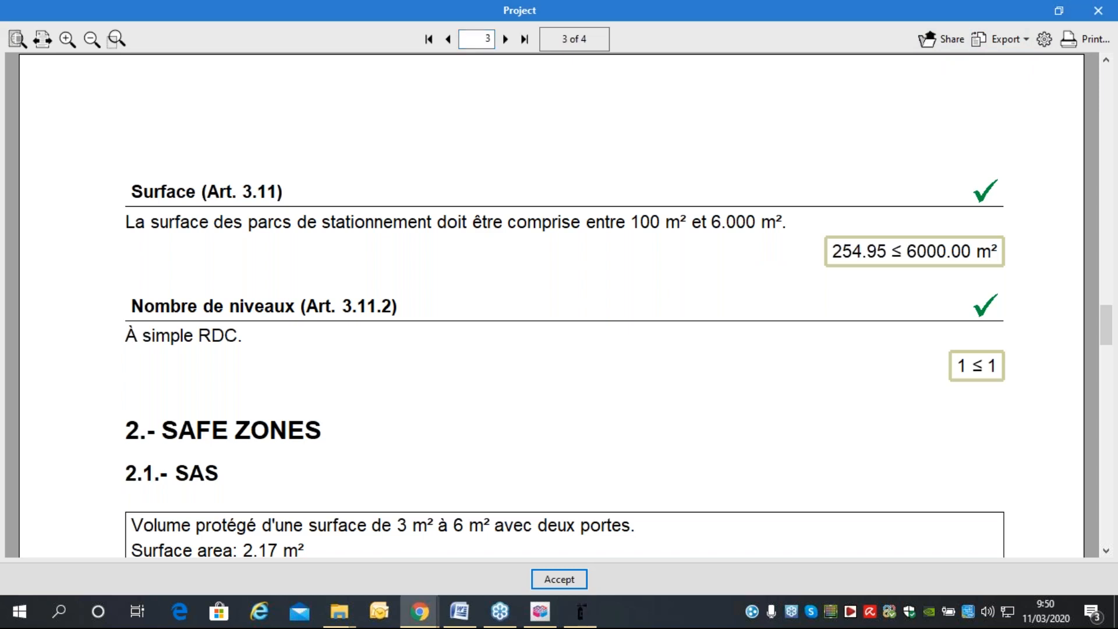
pyautogui.click(1098, 10)
# Generate the Materials schedule report, examine its fire extinguisher, fire hose reel and detection system tables, and close it.
pyautogui.click(113, 10)
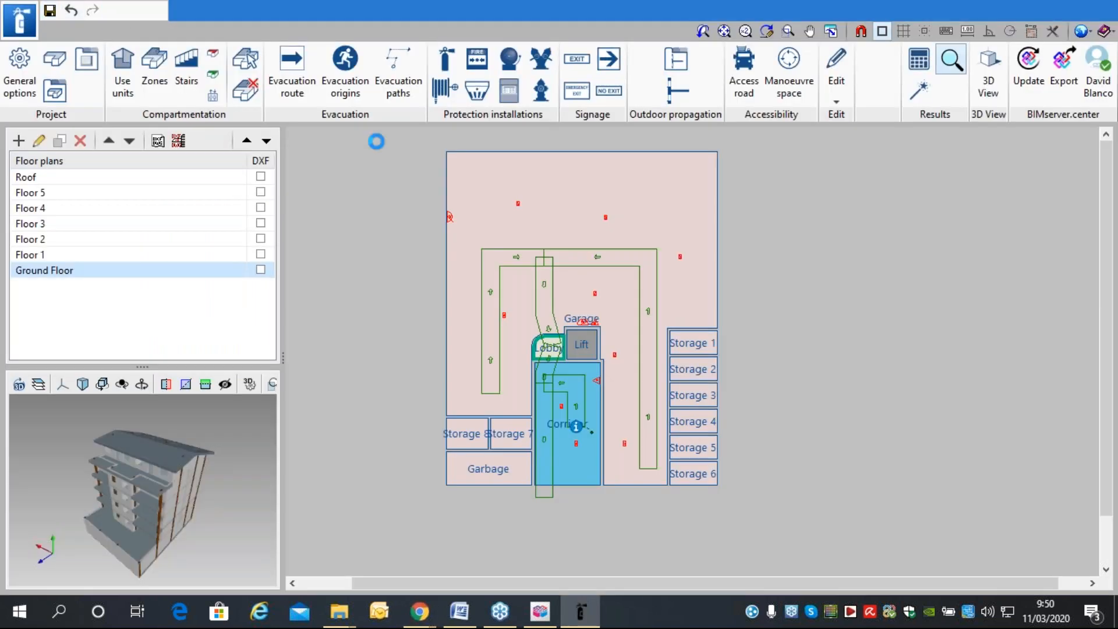
pyautogui.click(450, 362)
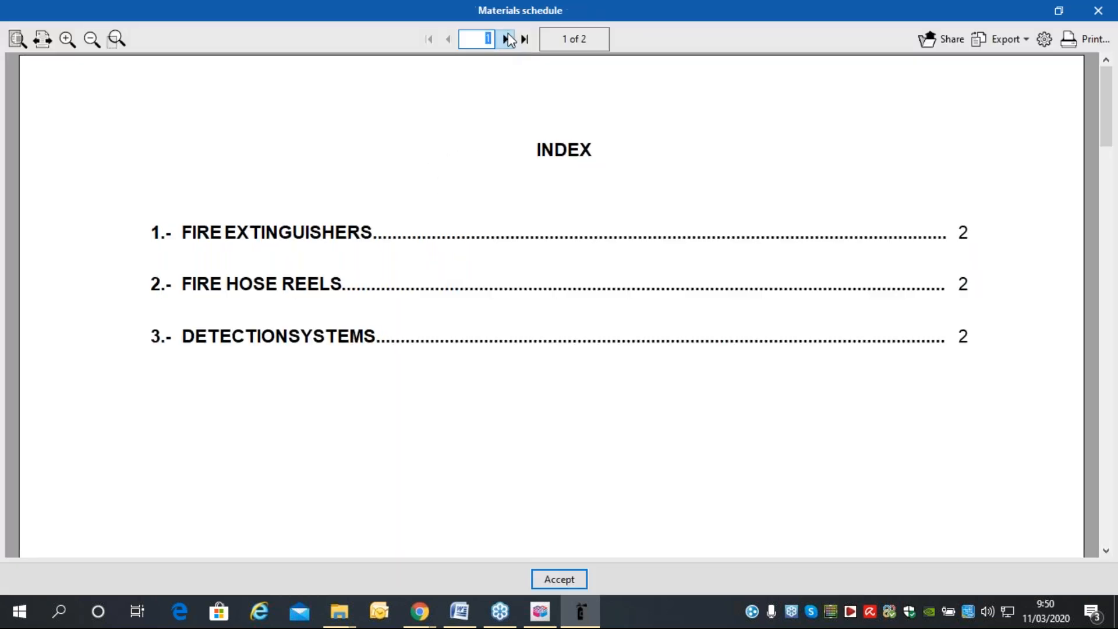
pyautogui.click(509, 40)
pyautogui.scroll(-2, 486, 188)
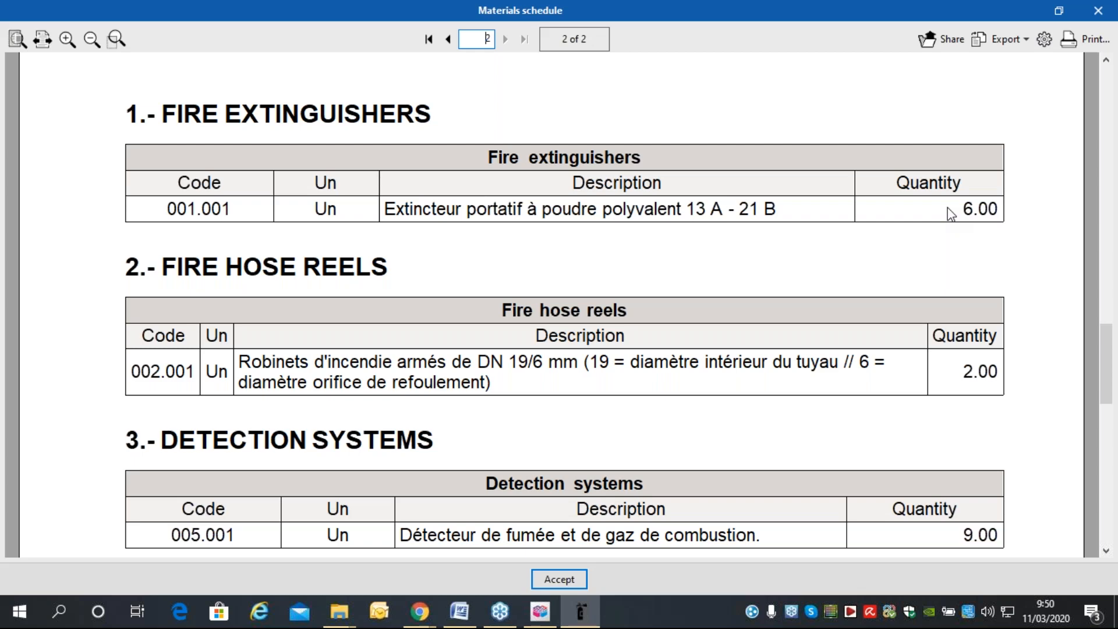
pyautogui.scroll(-1, 1017, 231)
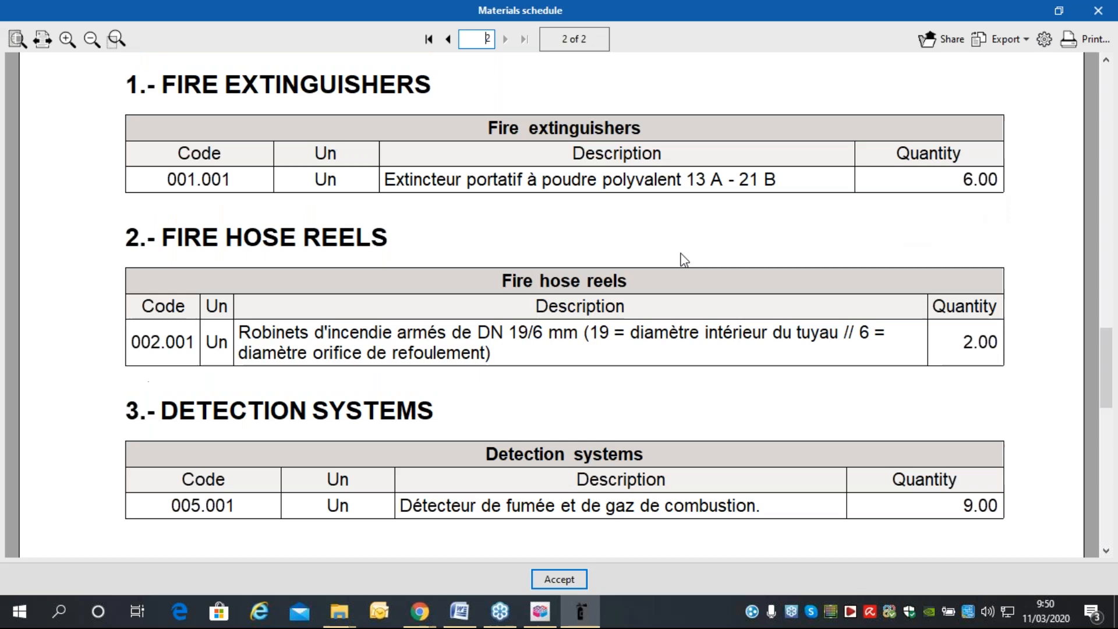
pyautogui.scroll(-3, 572, 344)
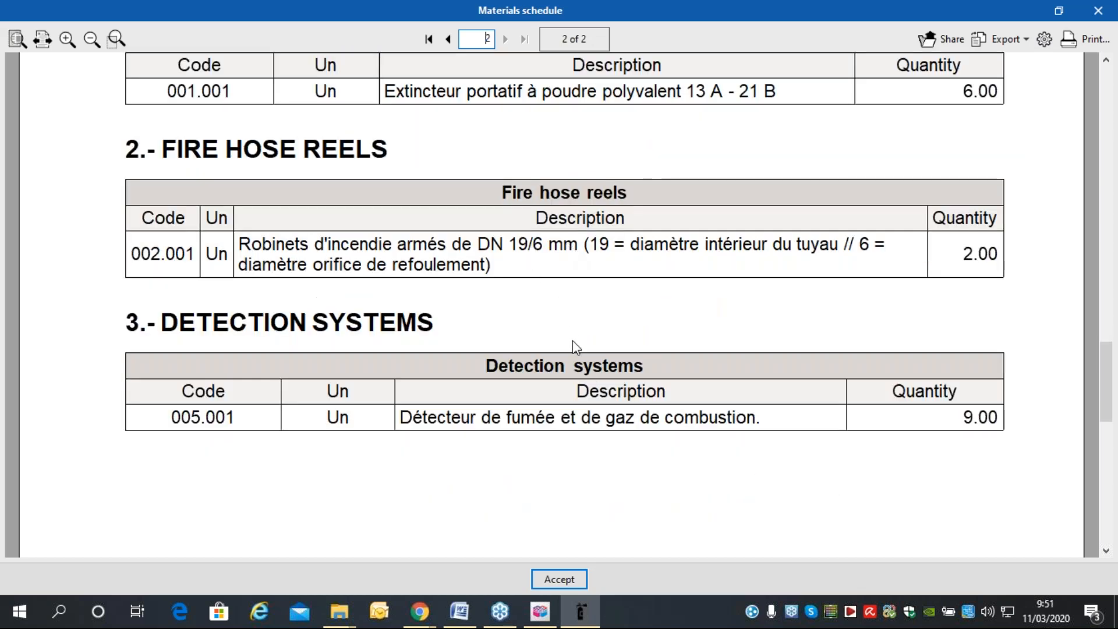
pyautogui.scroll(4, 759, 391)
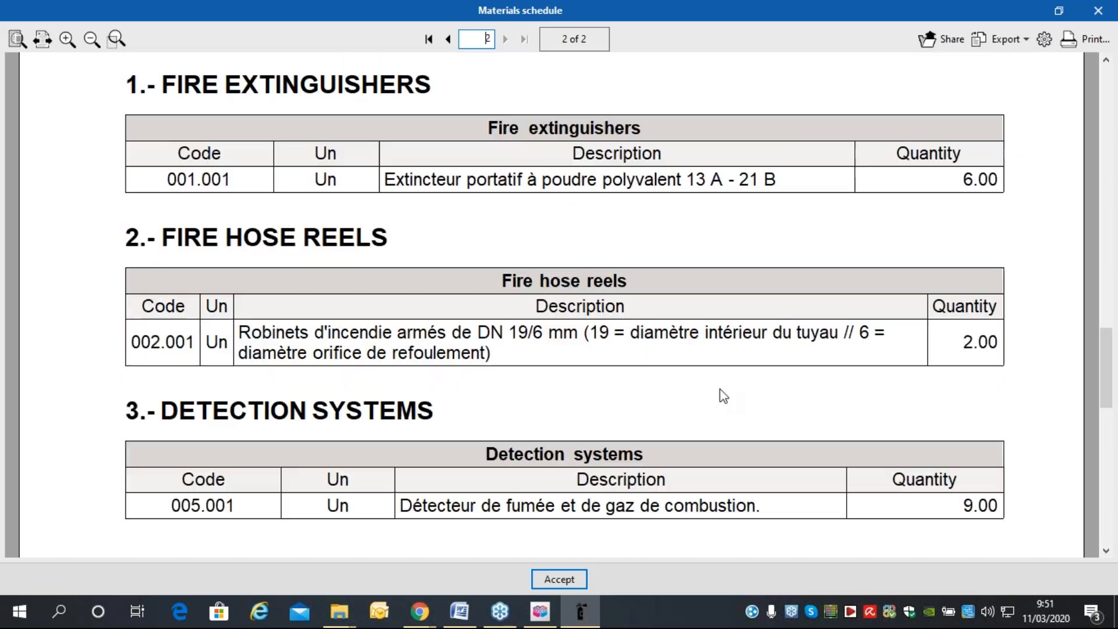
pyautogui.scroll(-7, 933, 282)
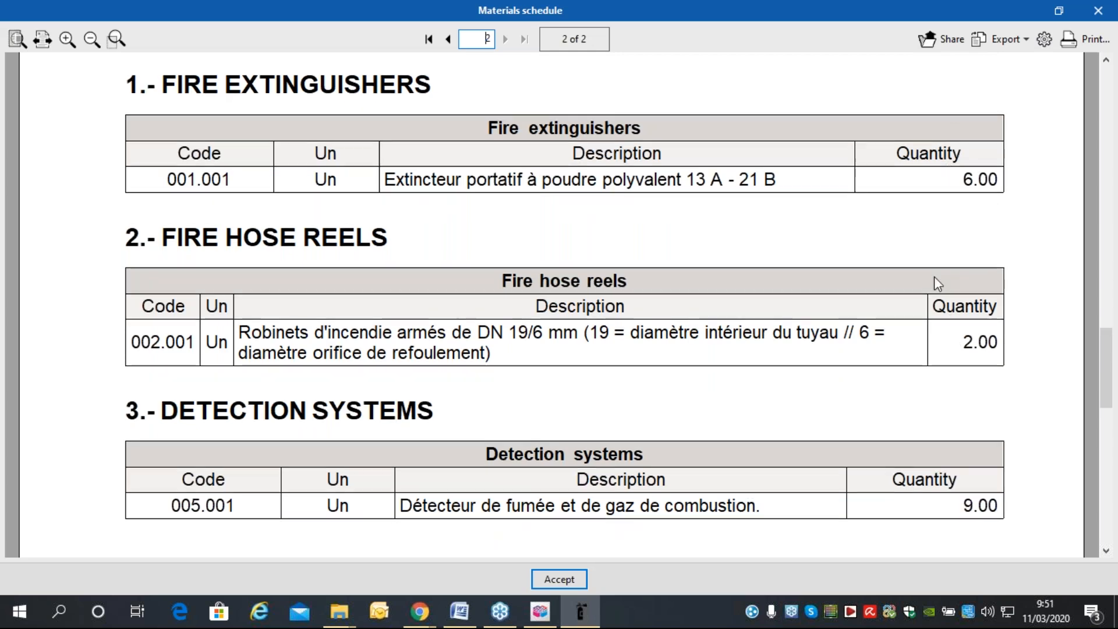
pyautogui.scroll(10, 961, 414)
pyautogui.scroll(5, 961, 414)
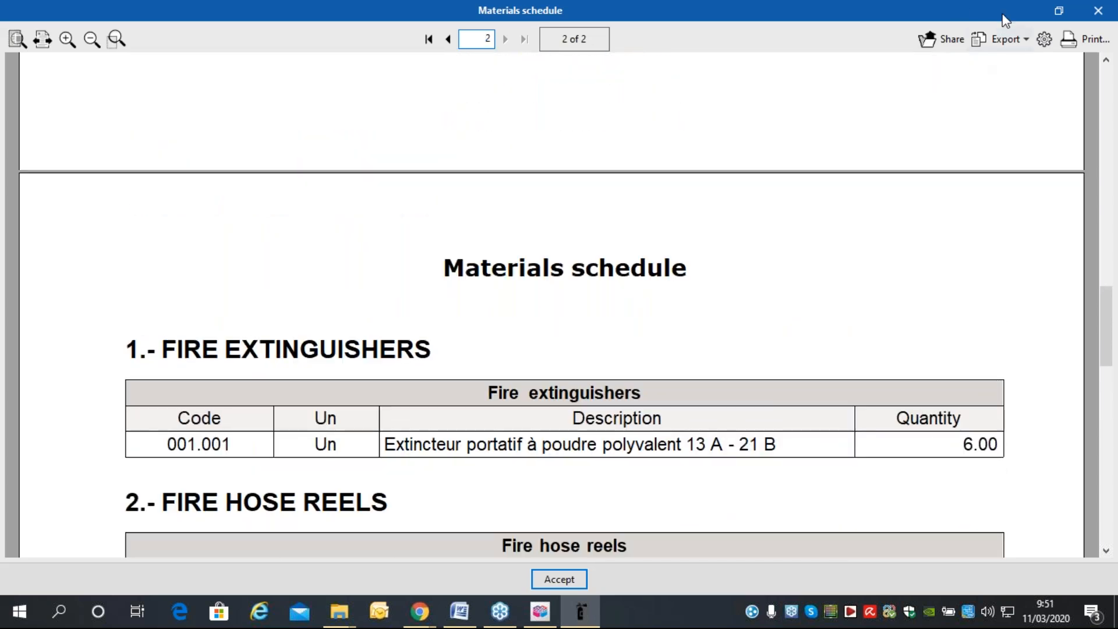
pyautogui.click(1098, 10)
# Export the design to BIMserver.center as the IFC file "Design of the fire safety system" with Quantities and Reports, and minimise the synchronisation window.
pyautogui.click(158, 10)
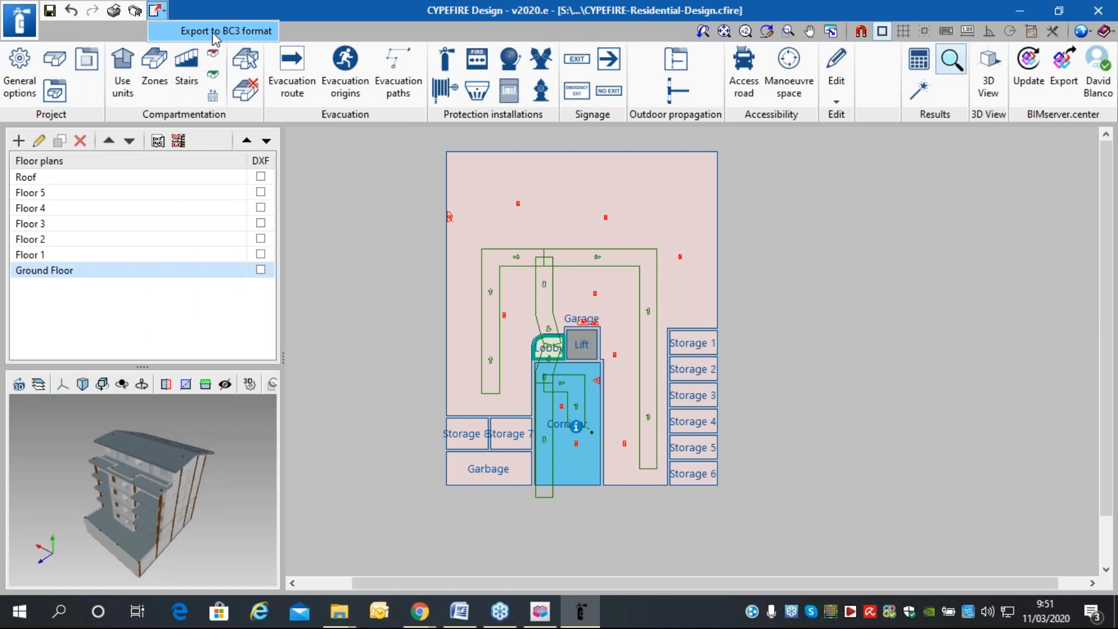
pyautogui.click(884, 299)
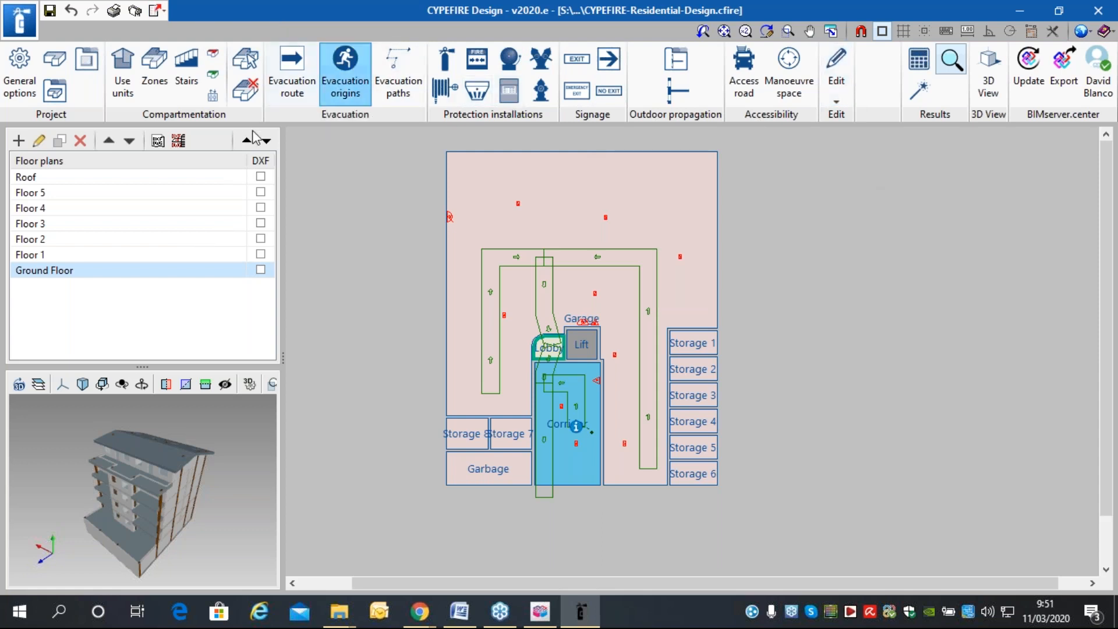
pyautogui.click(1062, 78)
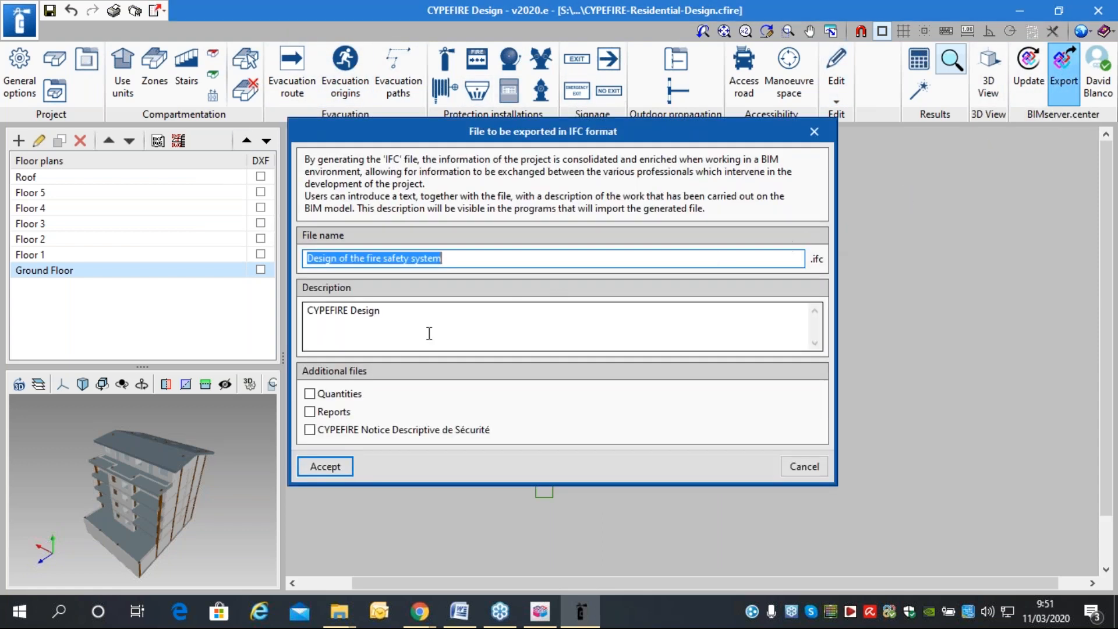
pyautogui.click(315, 396)
pyautogui.click(313, 413)
pyautogui.click(325, 467)
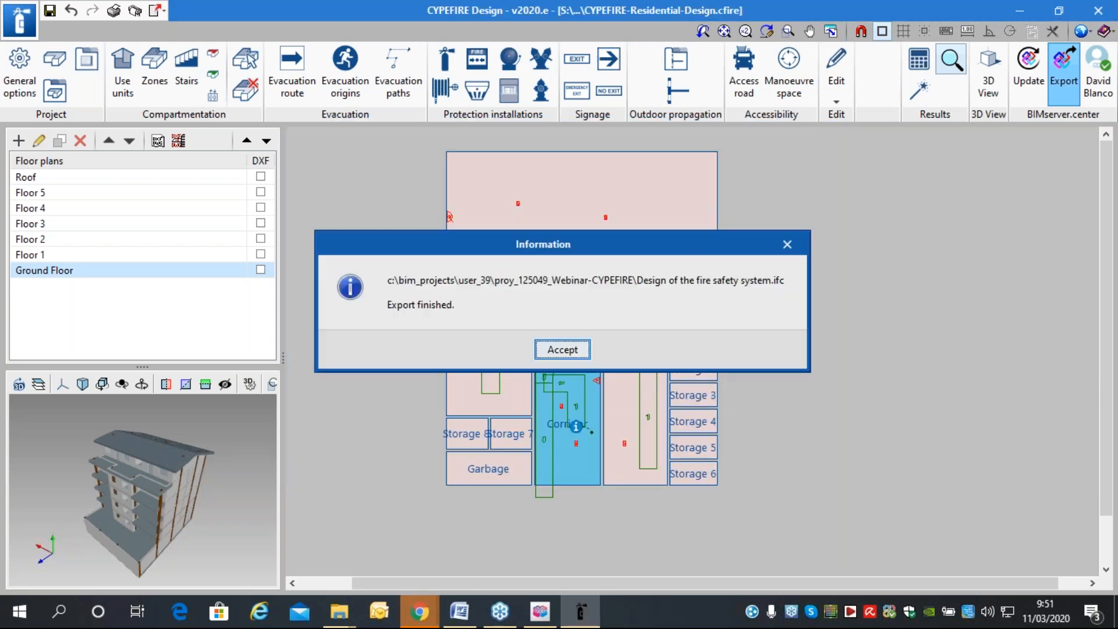
pyautogui.click(561, 417)
pyautogui.scroll(-1, 701, 390)
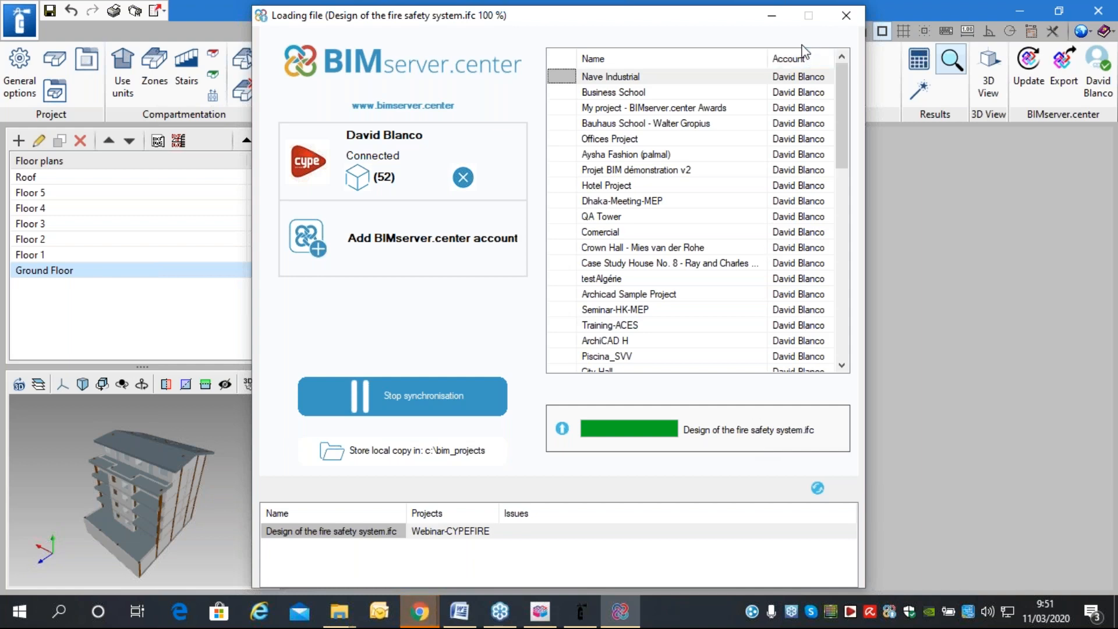
pyautogui.click(771, 17)
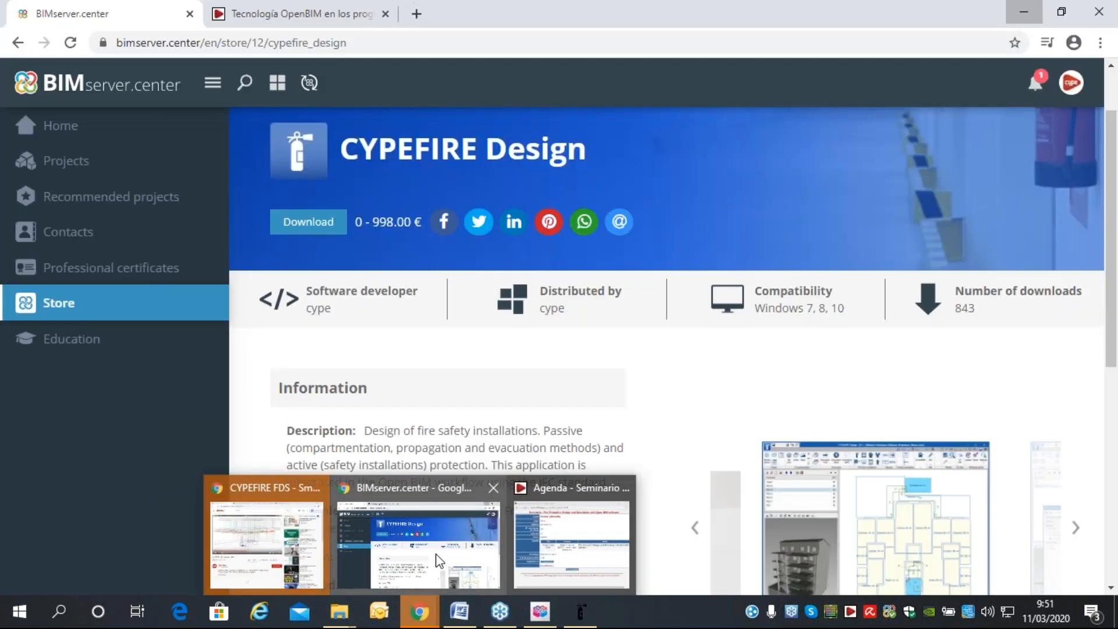
# Switch to the BIMserver.center website in Chrome and show the files of the Webinar-CYPEFIRE project.
pyautogui.click(440, 559)
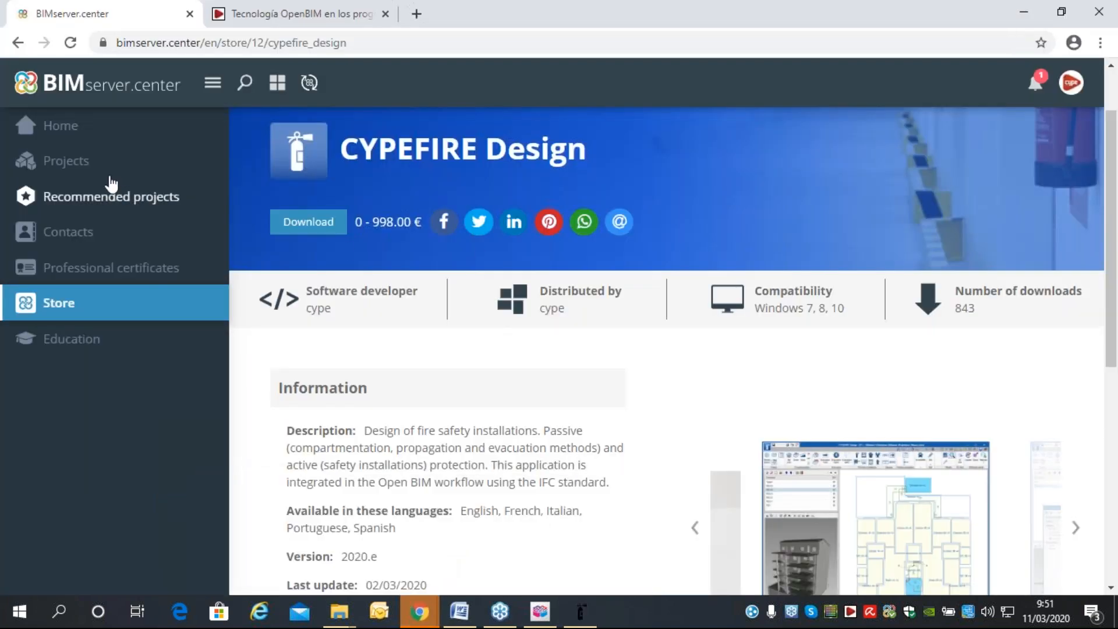
pyautogui.click(66, 161)
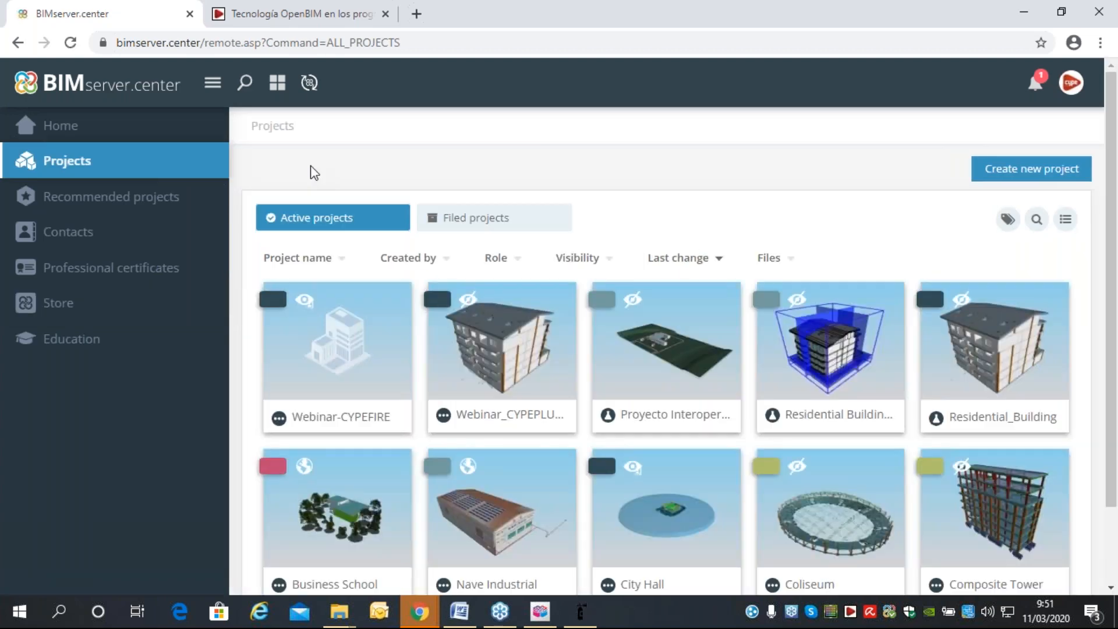
pyautogui.click(362, 377)
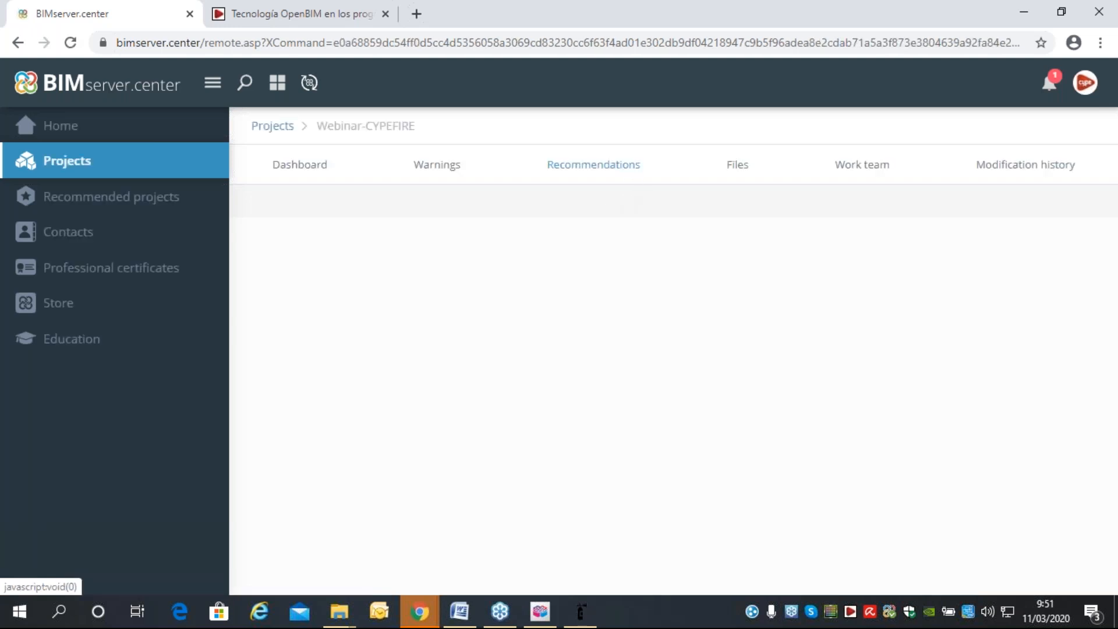
pyautogui.click(742, 172)
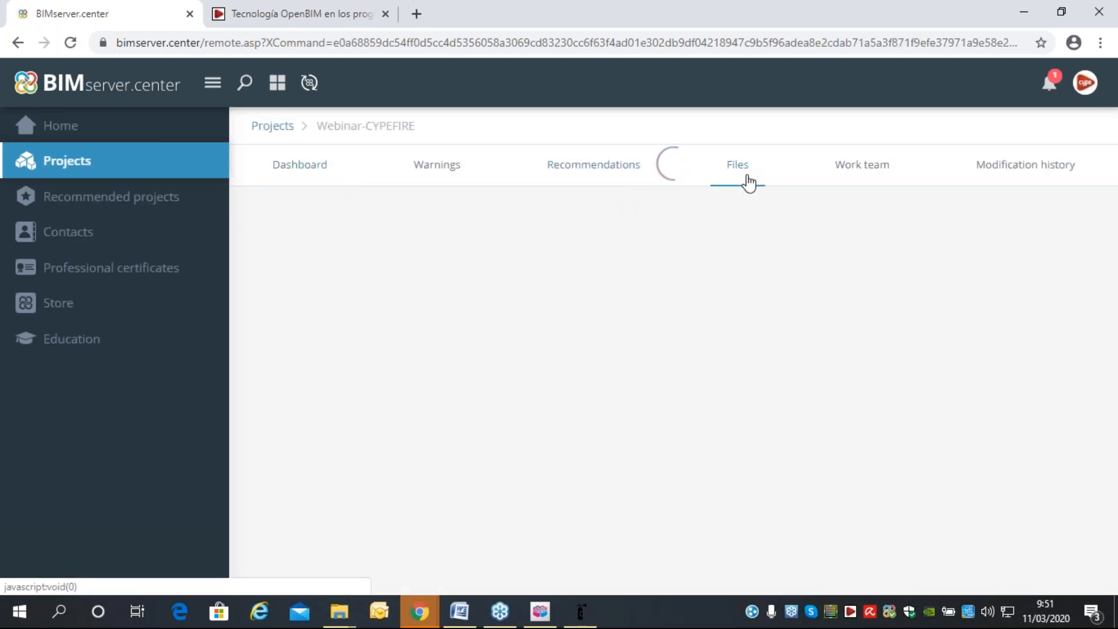
# Check the account notifications and view the active work team of the Webinar-CYPEFIRE project.
pyautogui.click(1051, 85)
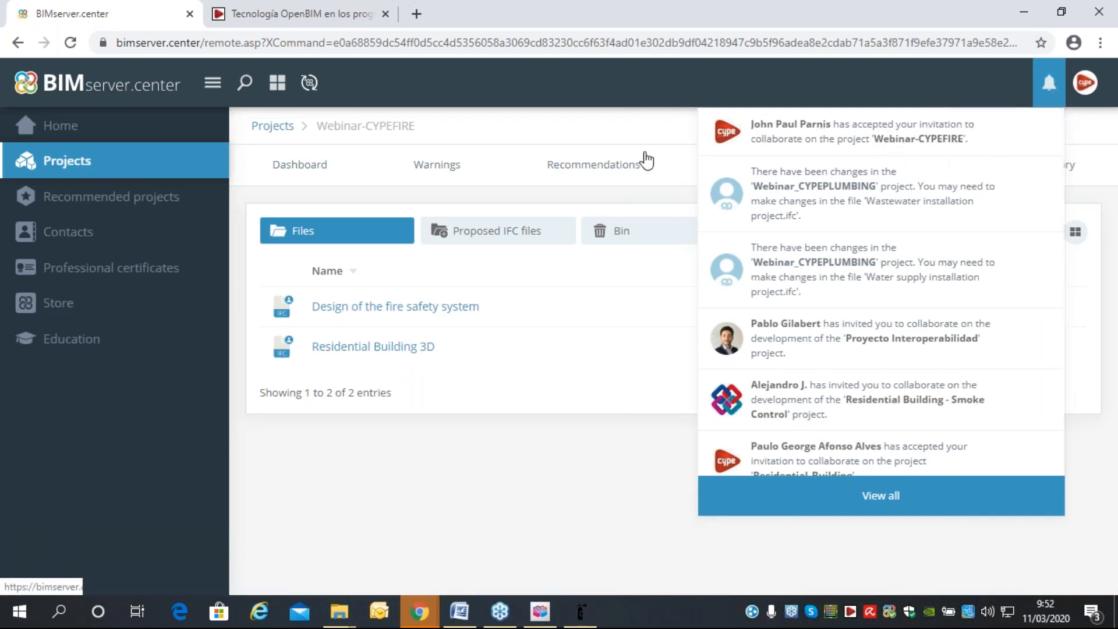
pyautogui.click(594, 165)
pyautogui.click(838, 169)
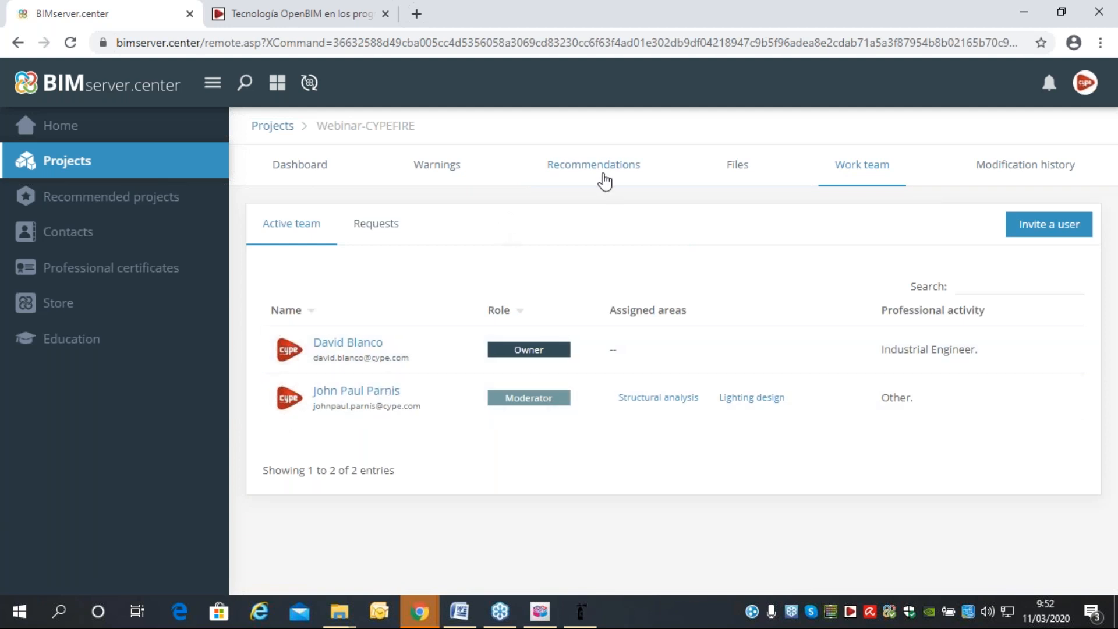
# Preview the Project PDF associated with the "Design of the fire safety system" file through its last page, and close the preview and file details.
pyautogui.click(738, 172)
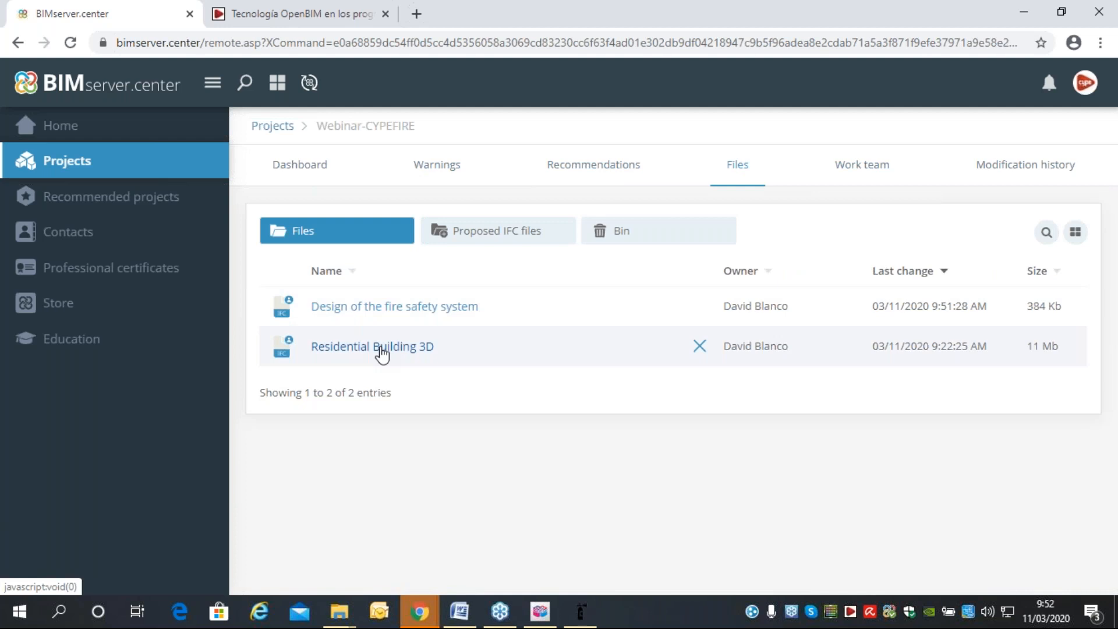
pyautogui.click(423, 309)
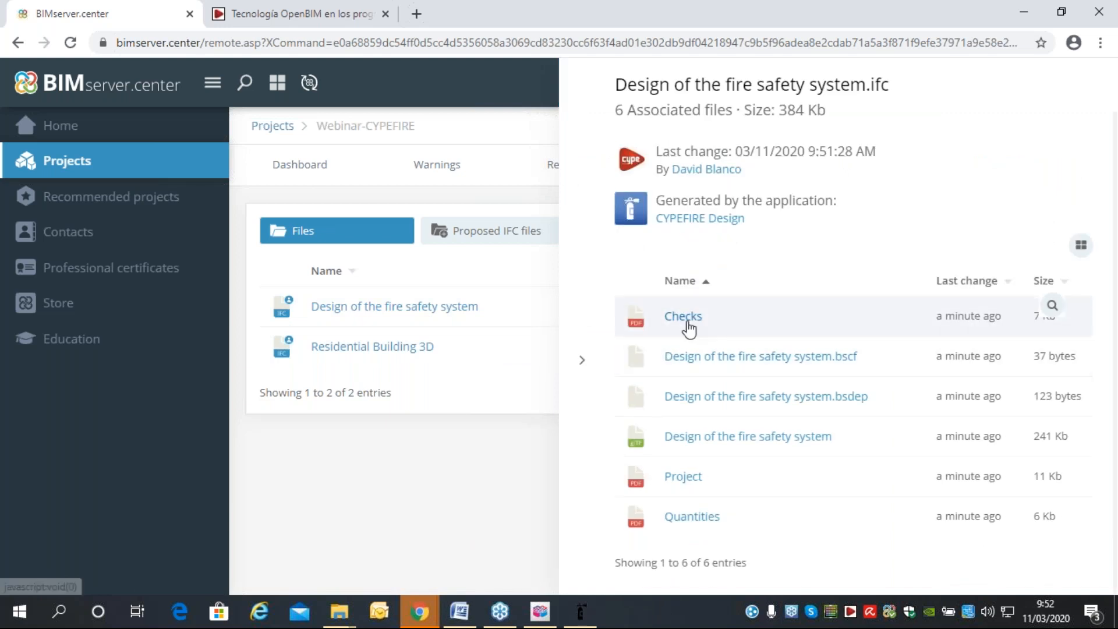
pyautogui.click(680, 480)
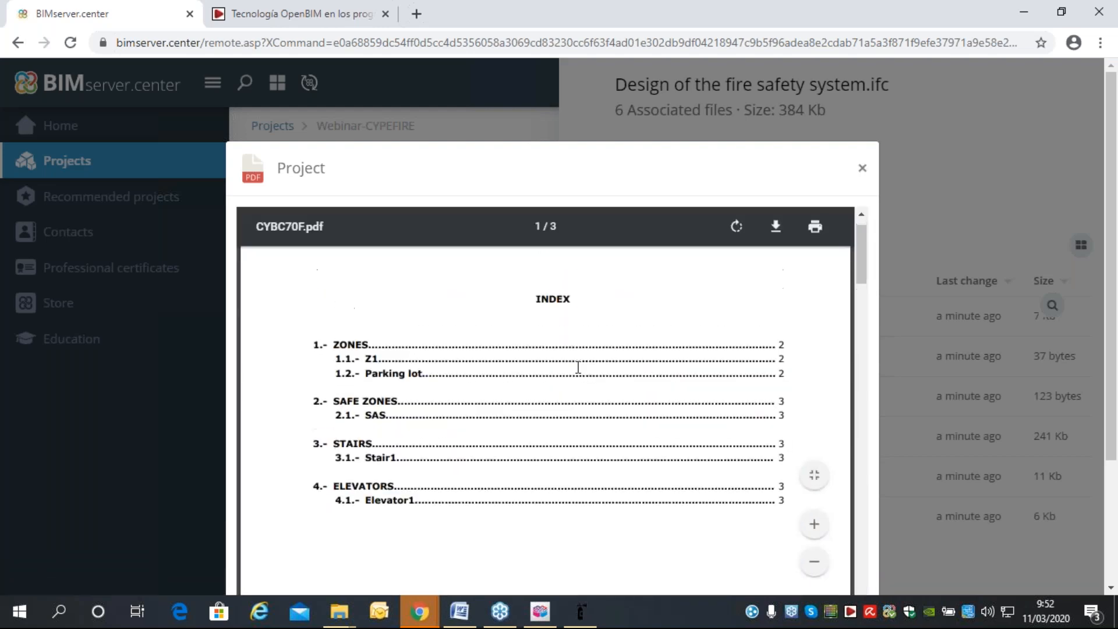
pyautogui.scroll(-15, 578, 367)
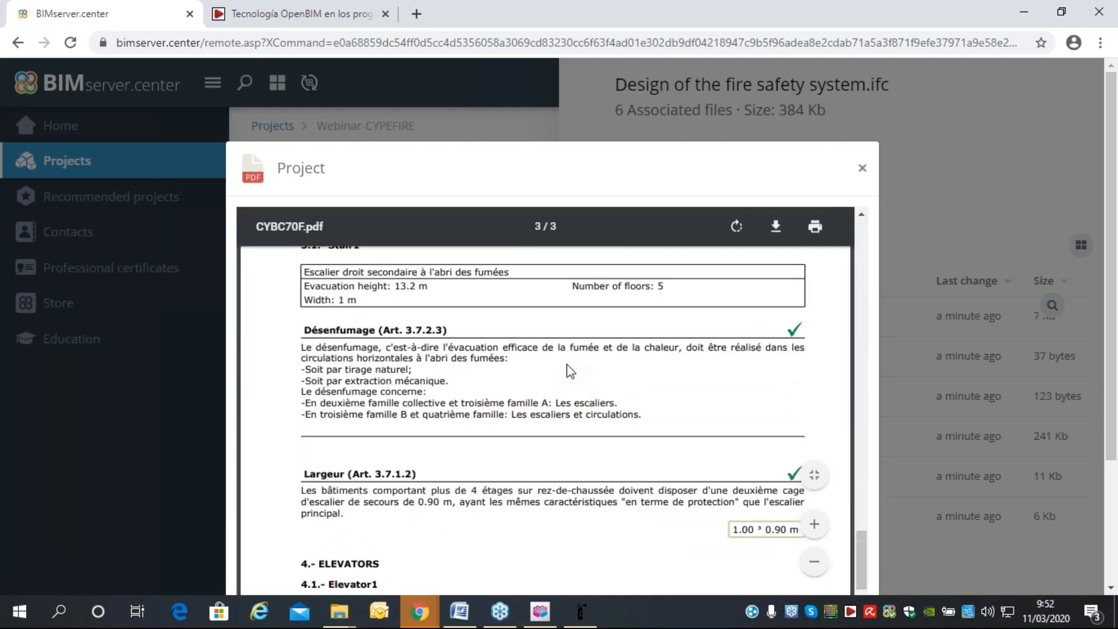
pyautogui.scroll(-2, 567, 364)
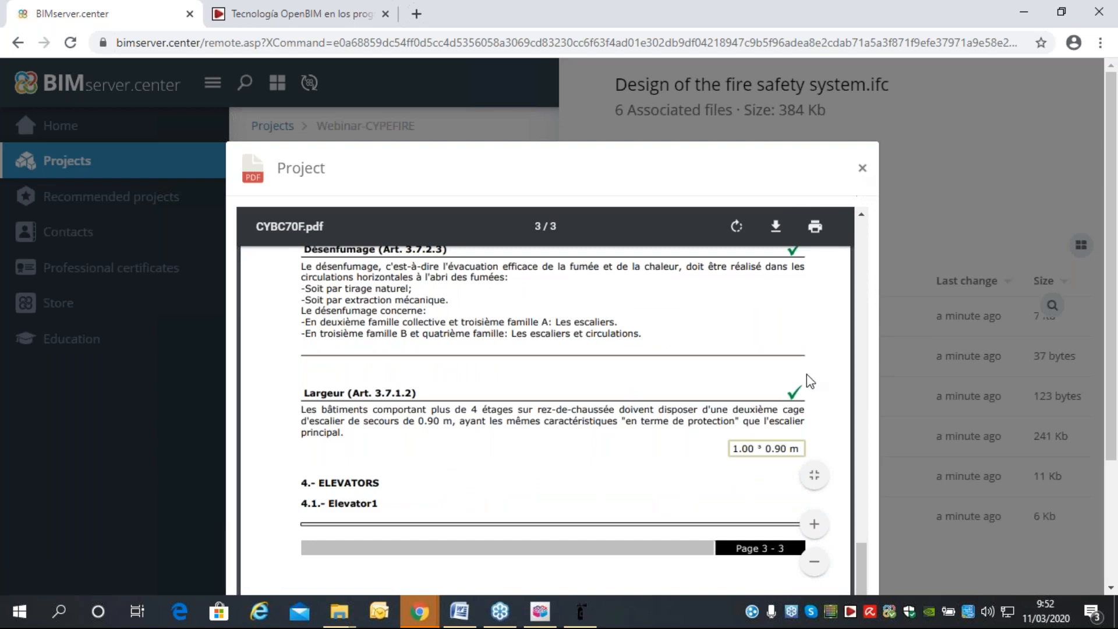
pyautogui.scroll(-3, 810, 382)
pyautogui.scroll(3, 762, 249)
pyautogui.click(863, 169)
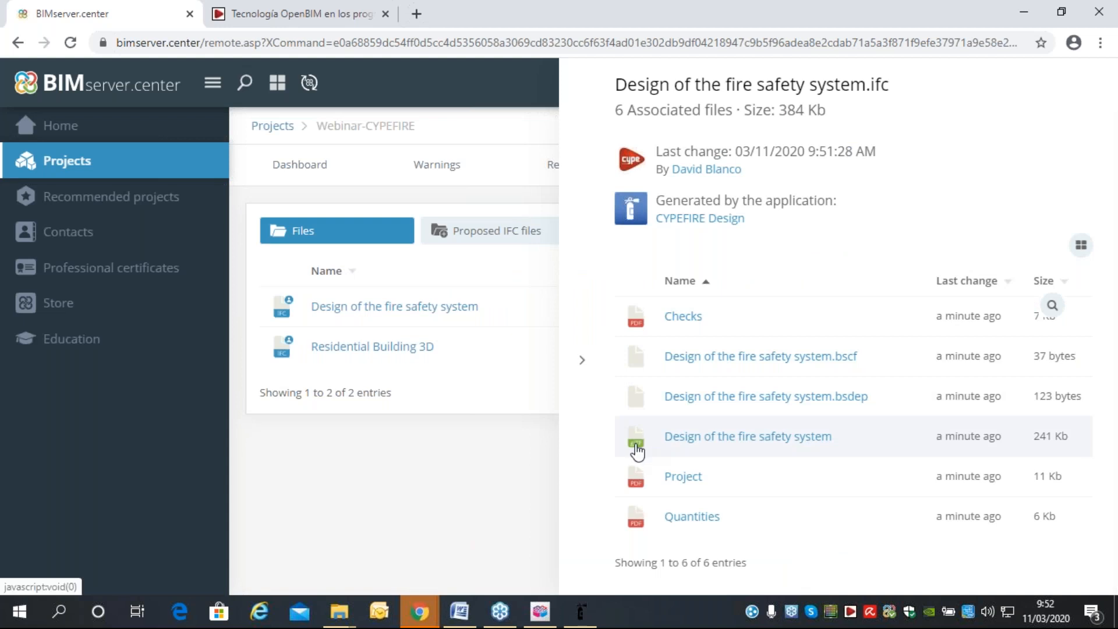
pyautogui.click(579, 361)
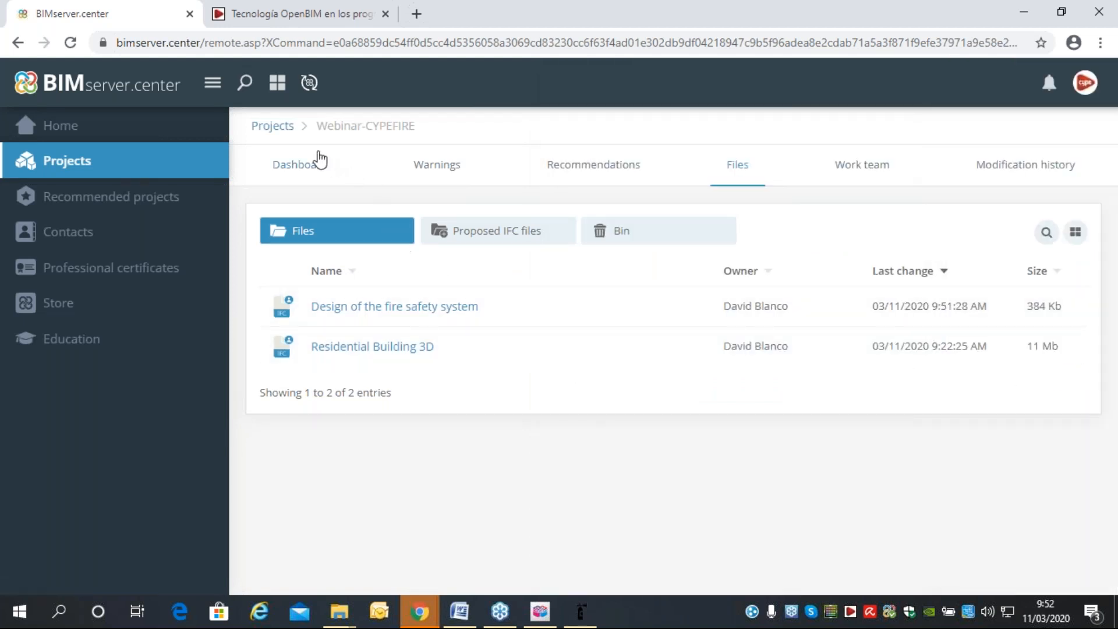
# Open the Webinar-CYPEFIRE project's 3D design with the fire safety system model visible and Residential Building 3D transparent.
pyautogui.click(308, 167)
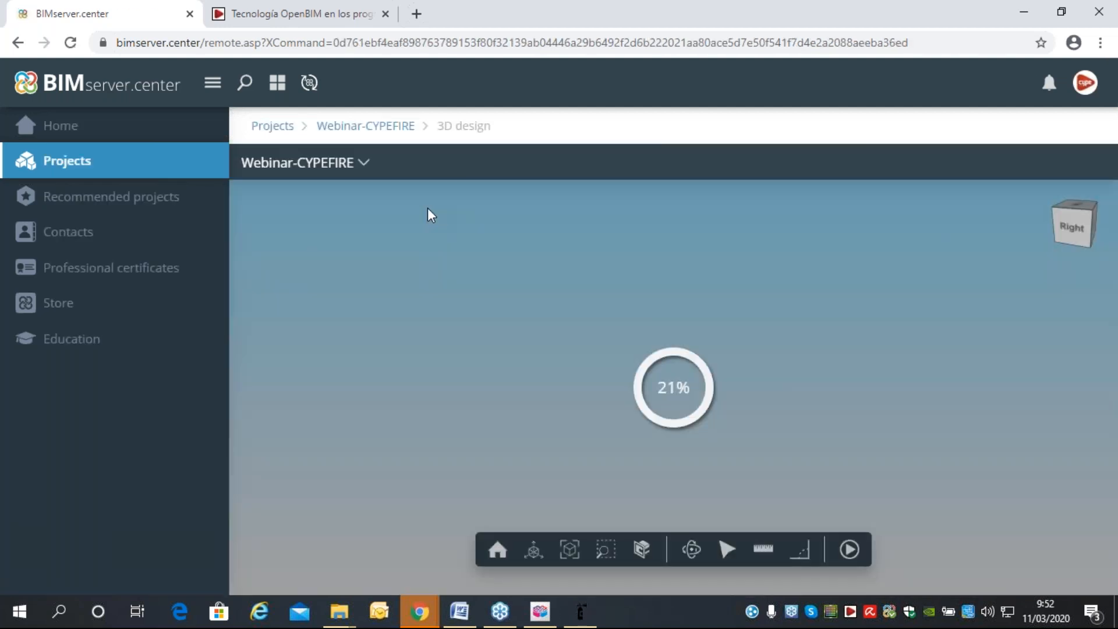
pyautogui.click(365, 165)
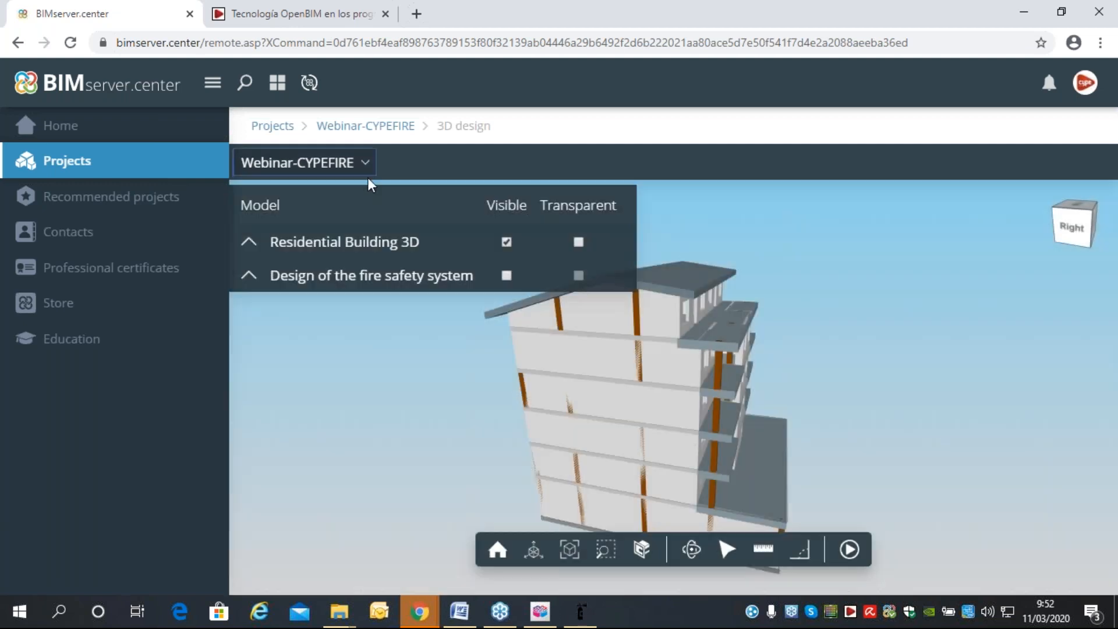
pyautogui.click(506, 275)
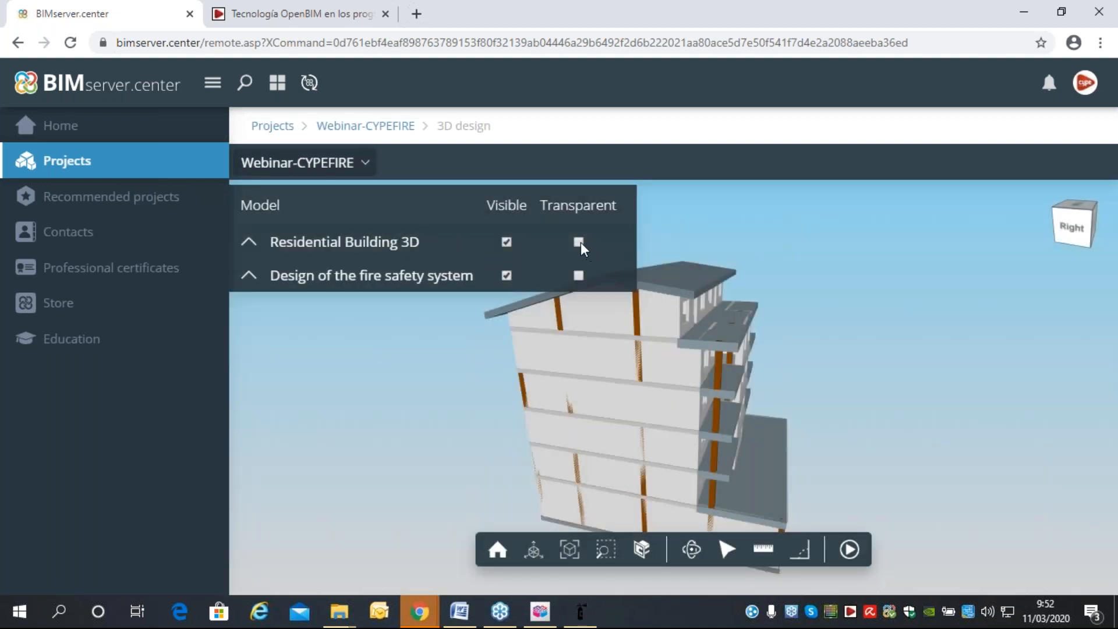
pyautogui.click(578, 243)
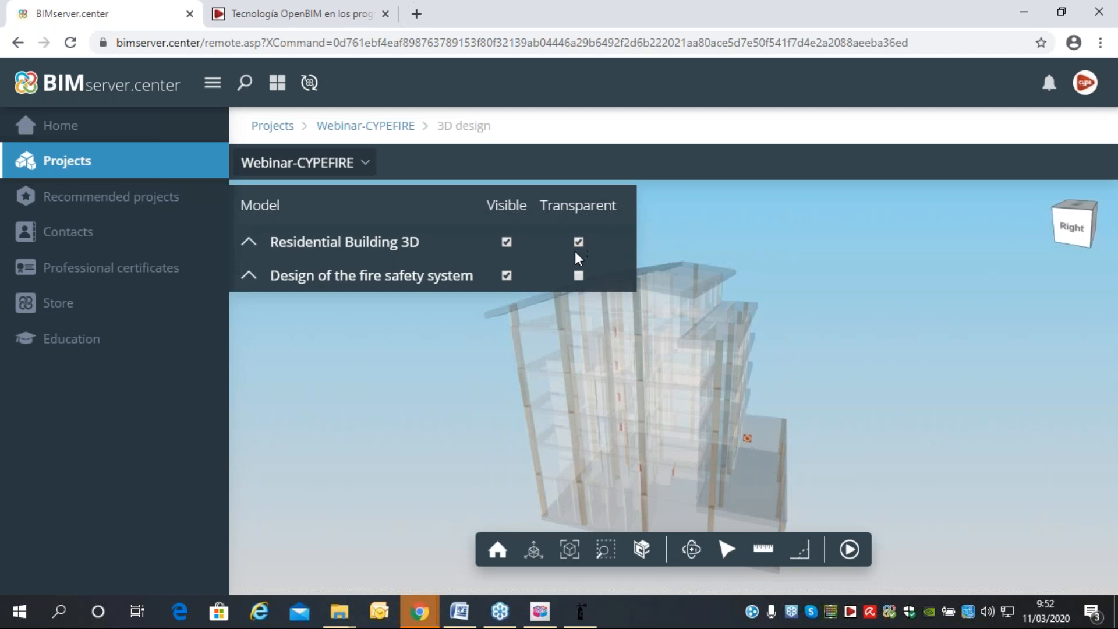
pyautogui.click(356, 166)
# Inspect the properties of the fire hose reel and the adjacent fire extinguisher in the building's garage.
pyautogui.moveTo(558, 402); pyautogui.dragTo(755, 425)
pyautogui.scroll(5, 666, 418)
pyautogui.scroll(-3, 659, 401)
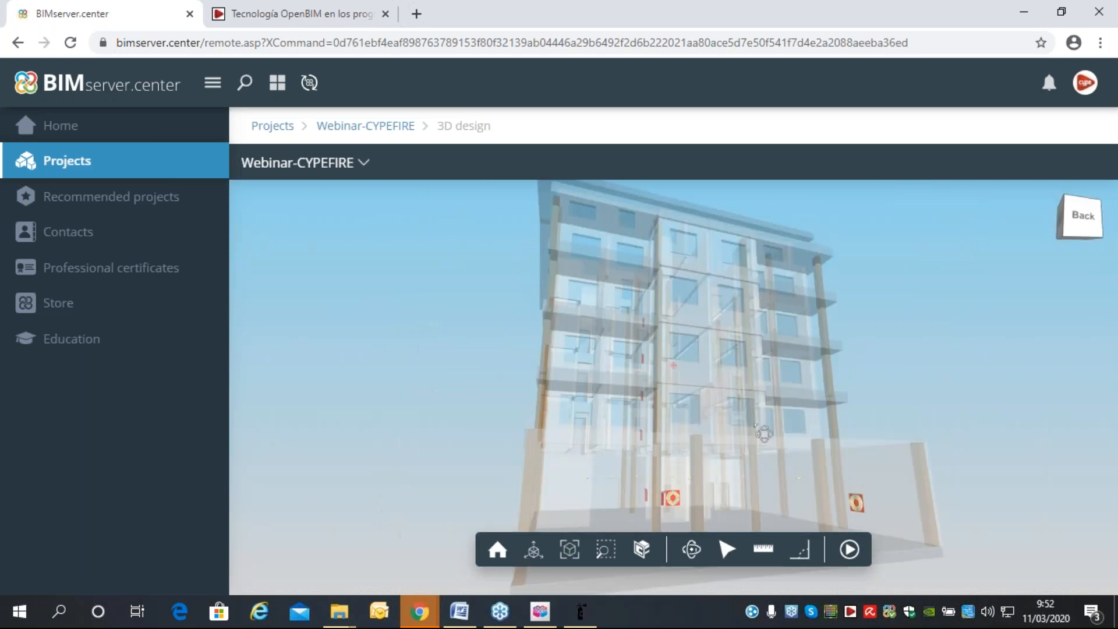
pyautogui.scroll(6, 739, 365)
pyautogui.moveTo(686, 375); pyautogui.dragTo(691, 351)
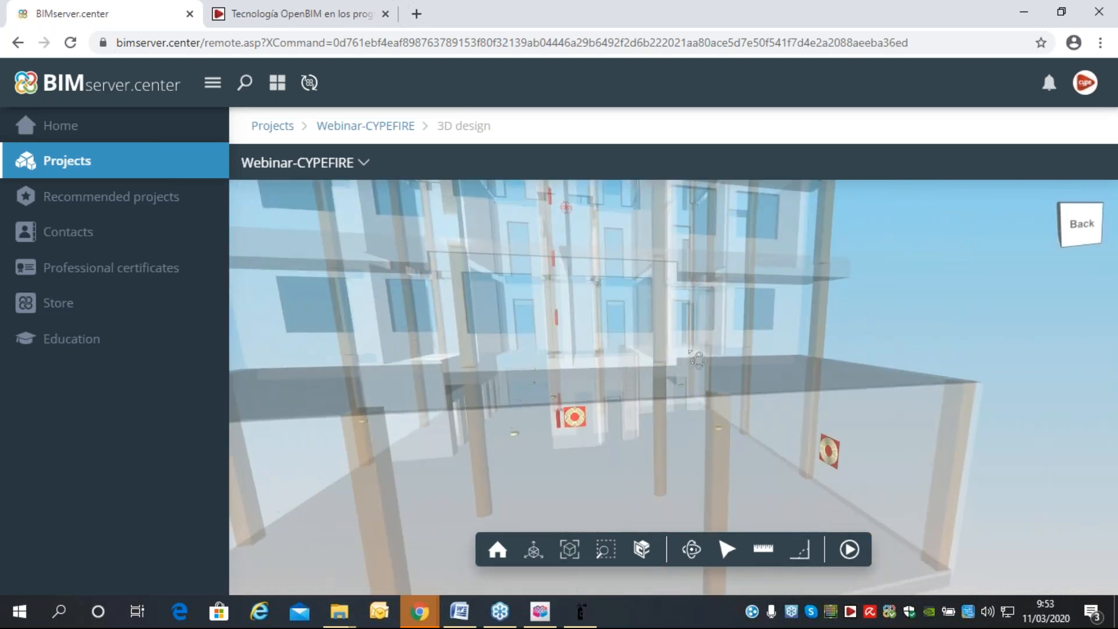
pyautogui.scroll(5, 698, 359)
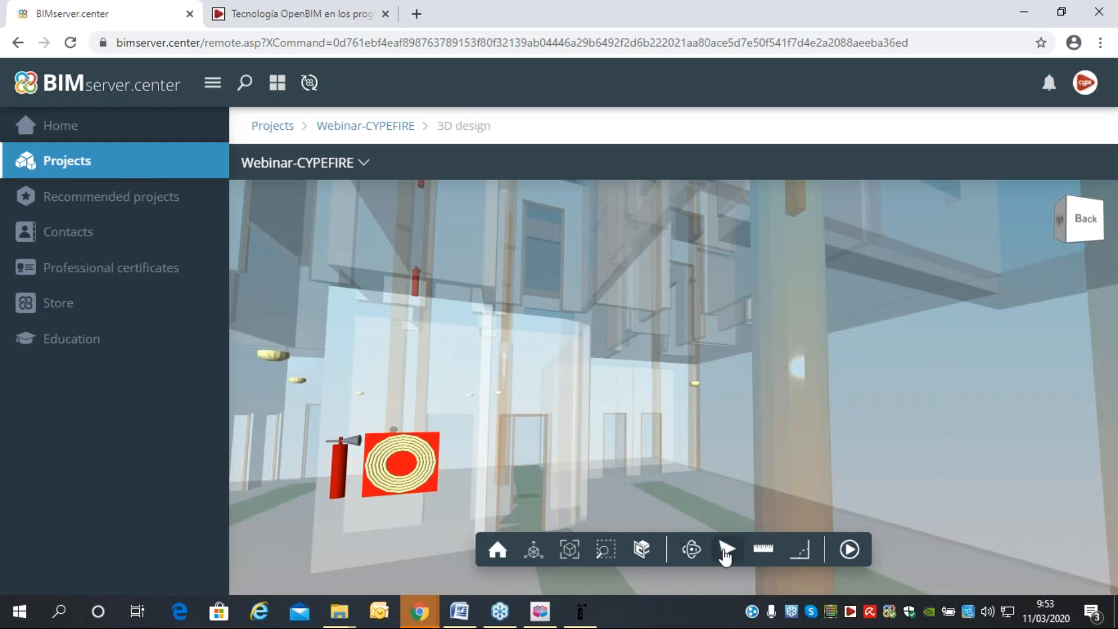
pyautogui.click(725, 551)
pyautogui.click(385, 454)
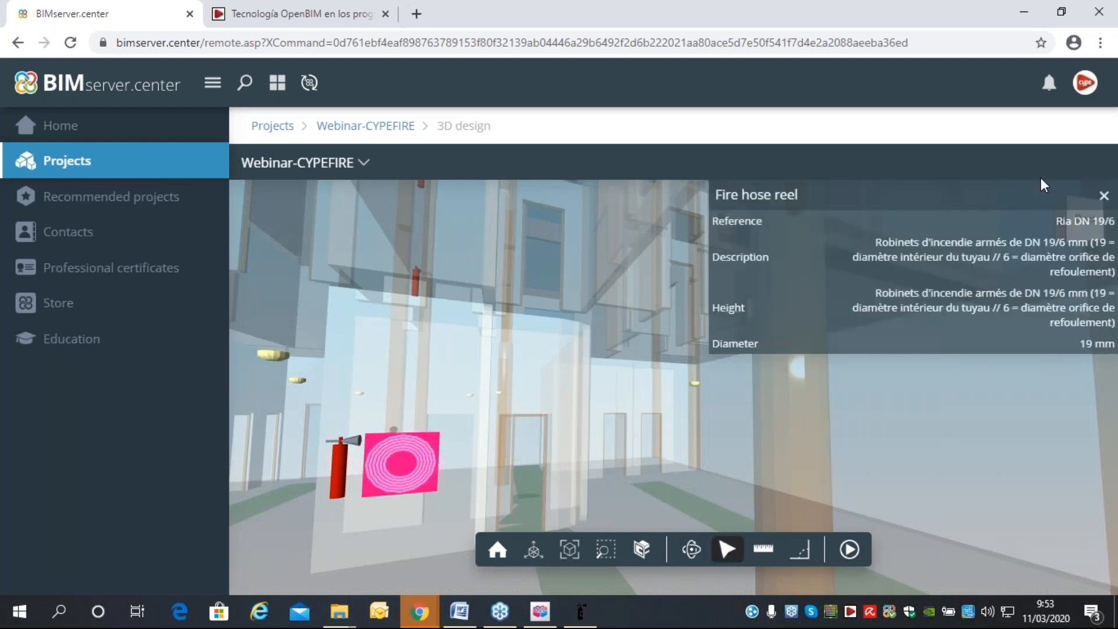
pyautogui.click(1104, 196)
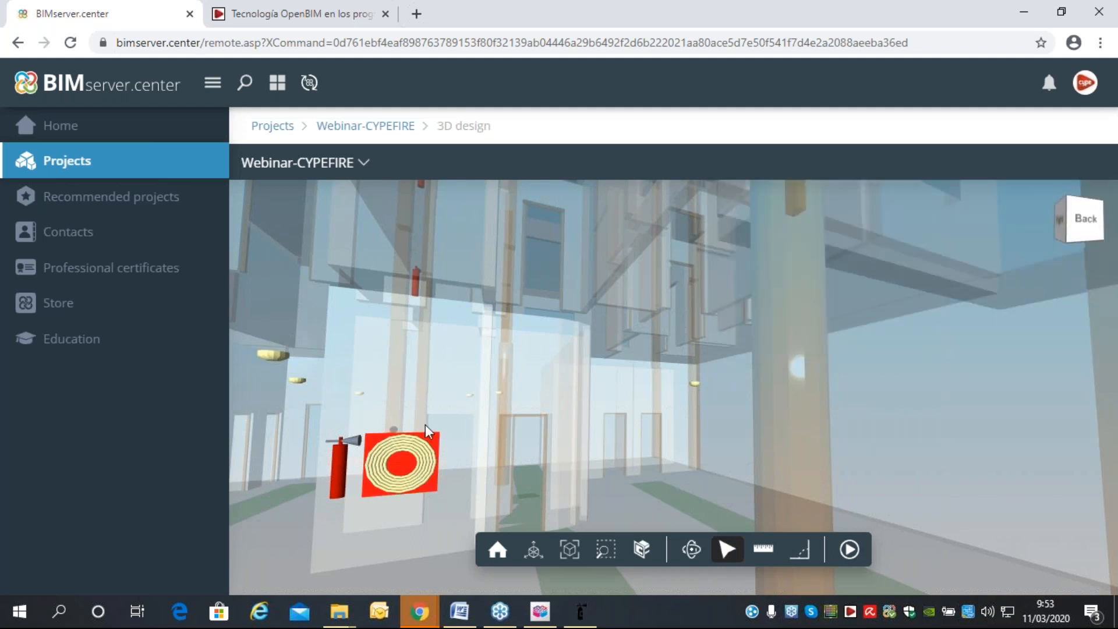
pyautogui.click(342, 463)
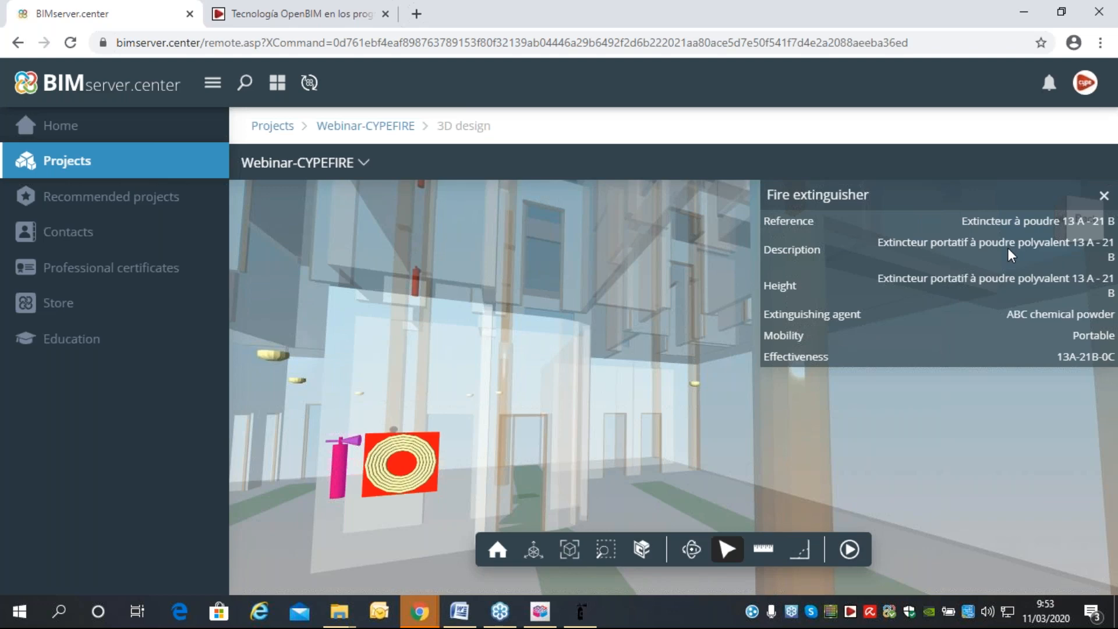
pyautogui.click(1103, 198)
# Examine the fire protection equipment in the garage and on the upper floors of the transparent building from several angles.
pyautogui.scroll(-2, 737, 389)
pyautogui.scroll(2, 600, 358)
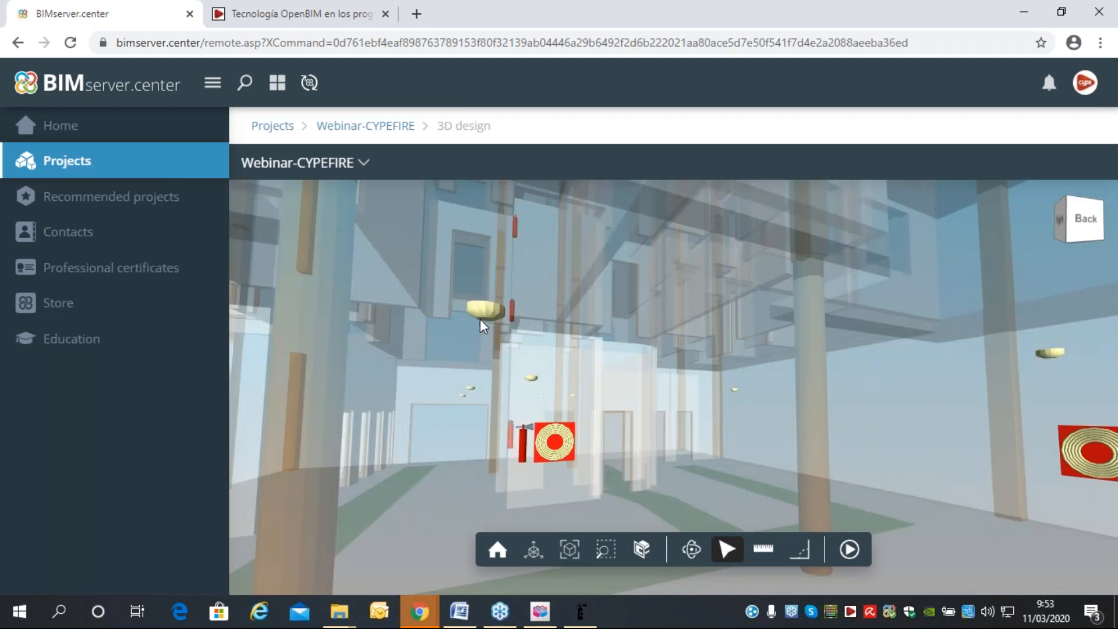
pyautogui.moveTo(980, 351); pyautogui.dragTo(826, 390)
pyautogui.scroll(-10, 825, 390)
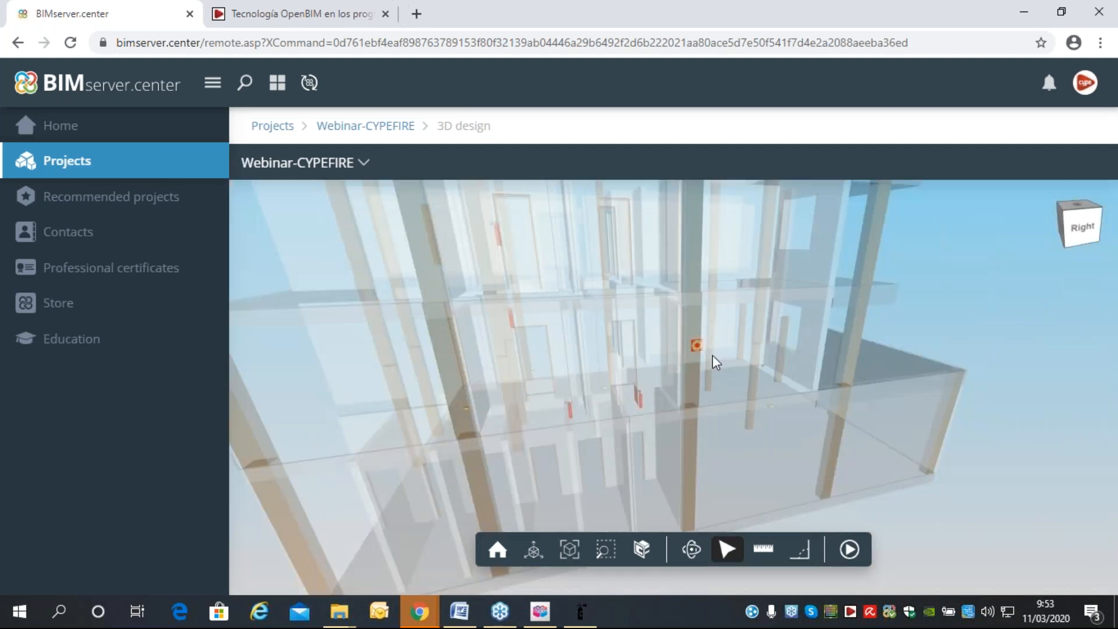
pyautogui.scroll(8, 688, 394)
pyautogui.moveTo(748, 387); pyautogui.dragTo(507, 452)
pyautogui.scroll(-10, 801, 366)
pyautogui.scroll(10, 774, 338)
pyautogui.scroll(-5, 448, 390)
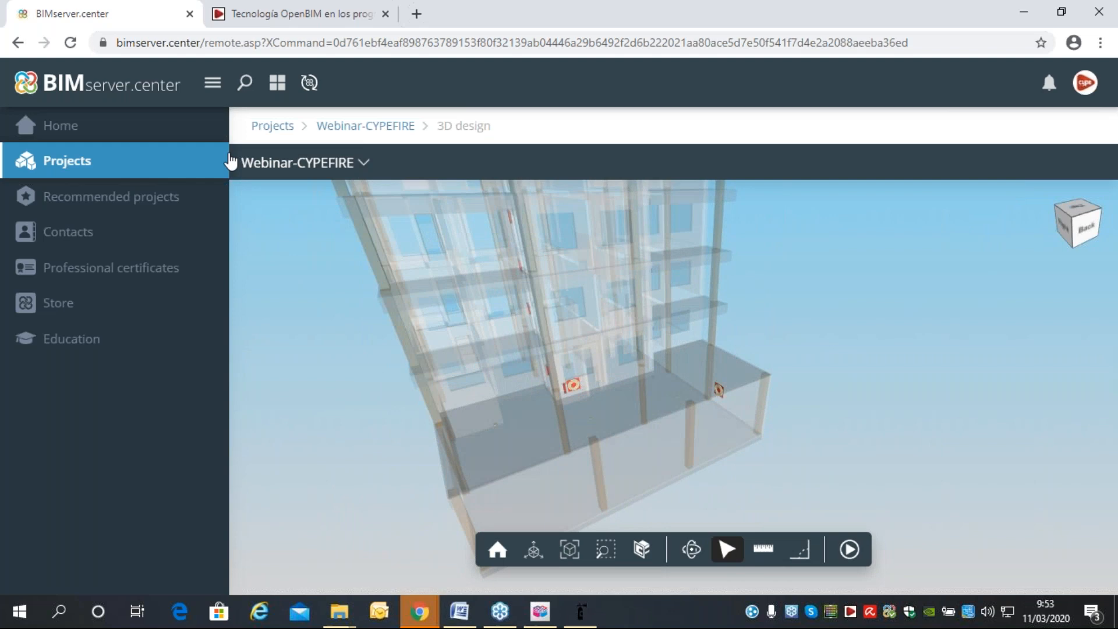
# Return to the Webinar-CYPEFIRE project page, bring up IFC Builder, and switch to the ground floor plan in CYPEFIRE Design.
pyautogui.click(345, 127)
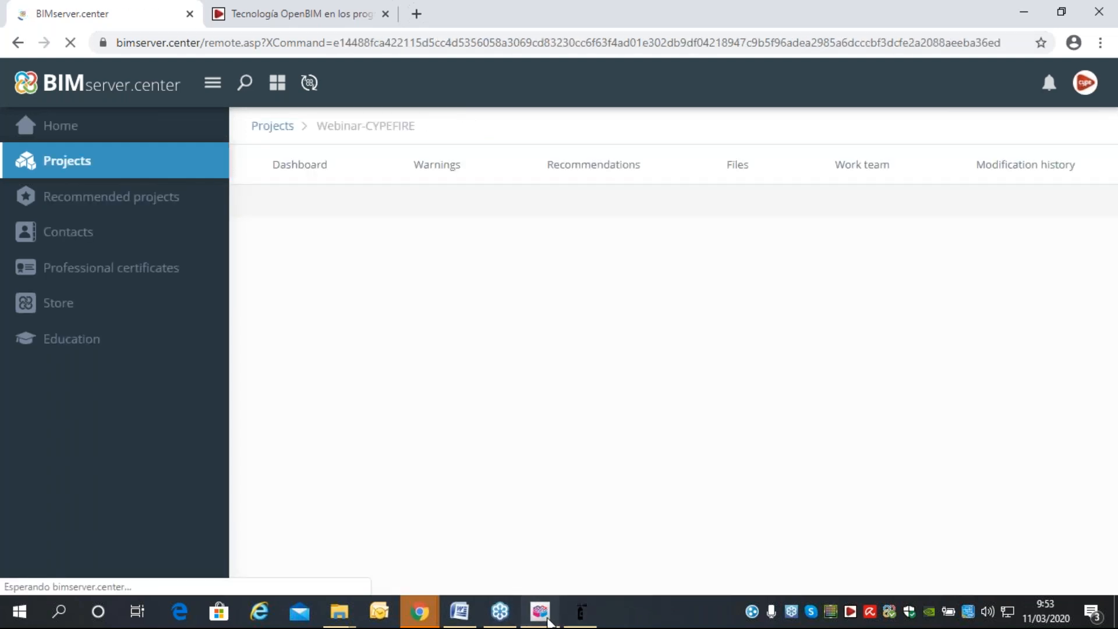
pyautogui.click(550, 622)
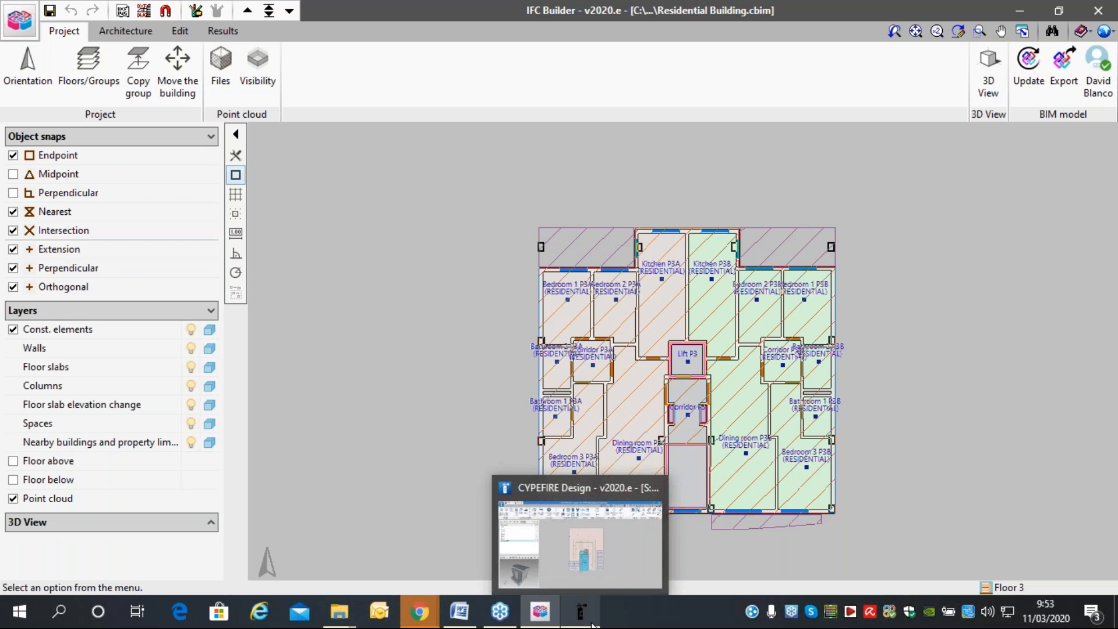
pyautogui.click(583, 618)
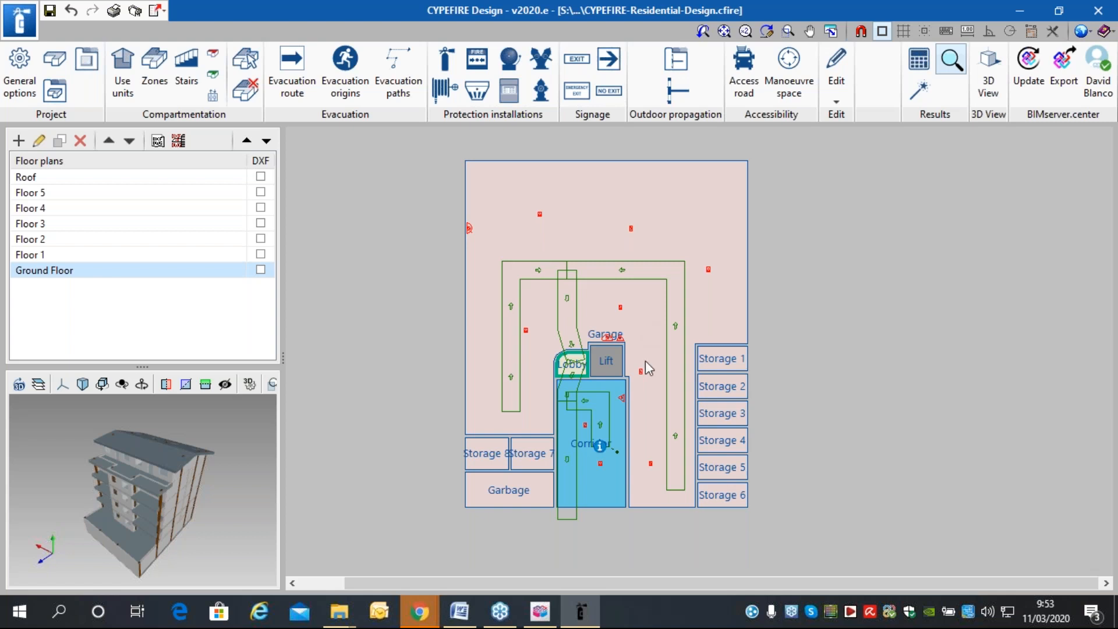
pyautogui.scroll(1, 647, 360)
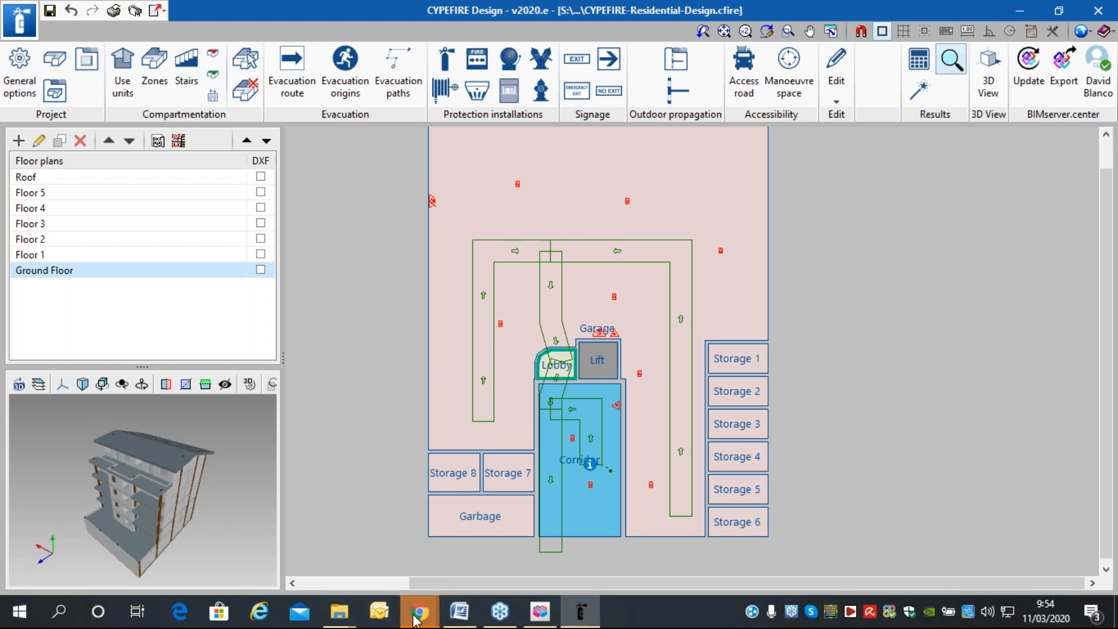
# Switch back to BIMserver.center in Chrome and search the Store for applications named "cypefire".
pyautogui.moveTo(420, 610)
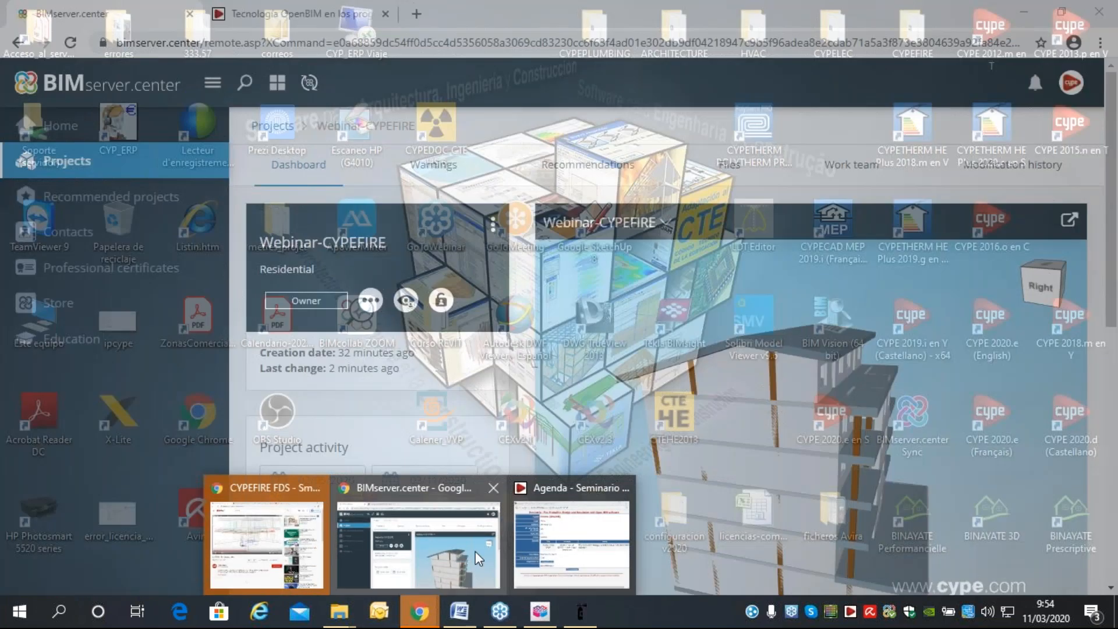
pyautogui.click(475, 551)
pyautogui.click(88, 318)
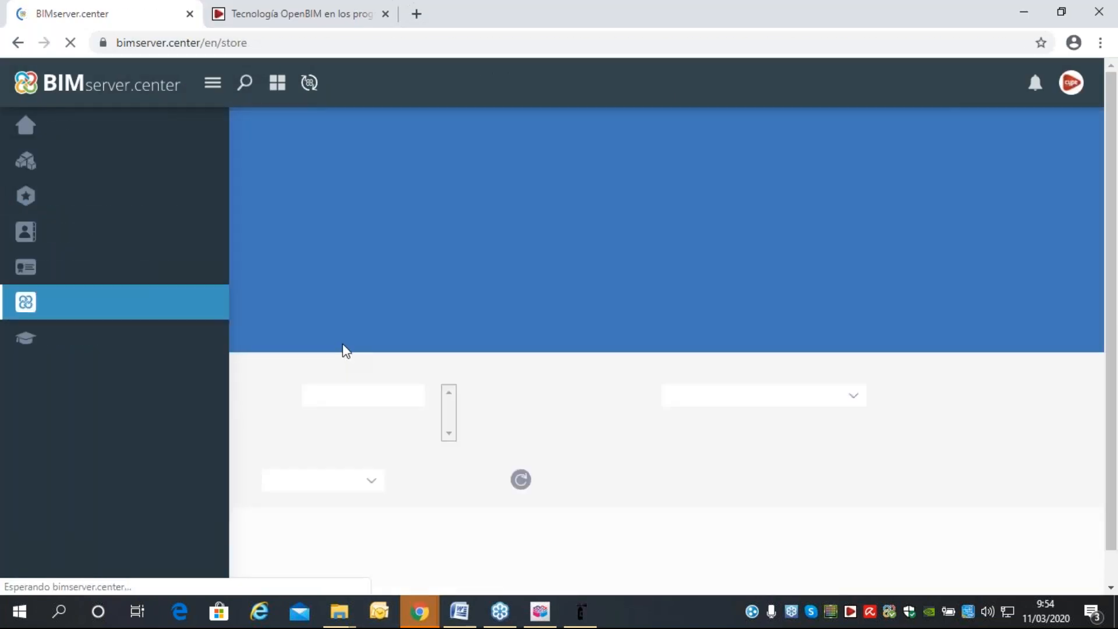
pyautogui.click(329, 395)
pyautogui.write('c')
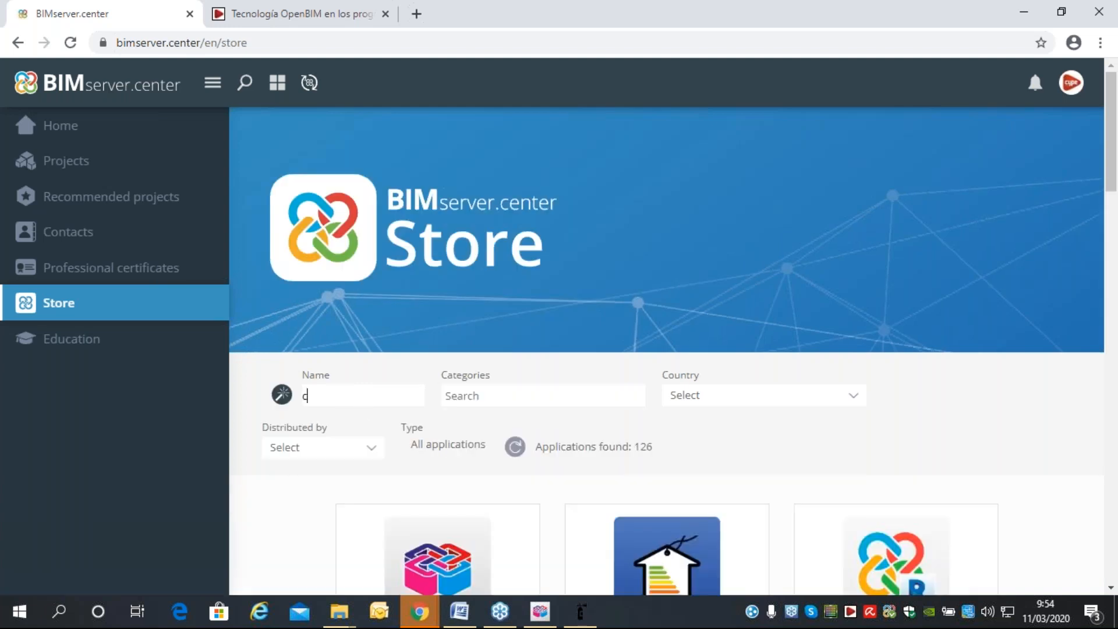
pyautogui.write('ypeire')
pyautogui.press('BackSpace')
pyautogui.press('BackSpace')
pyautogui.press('BackSpace')
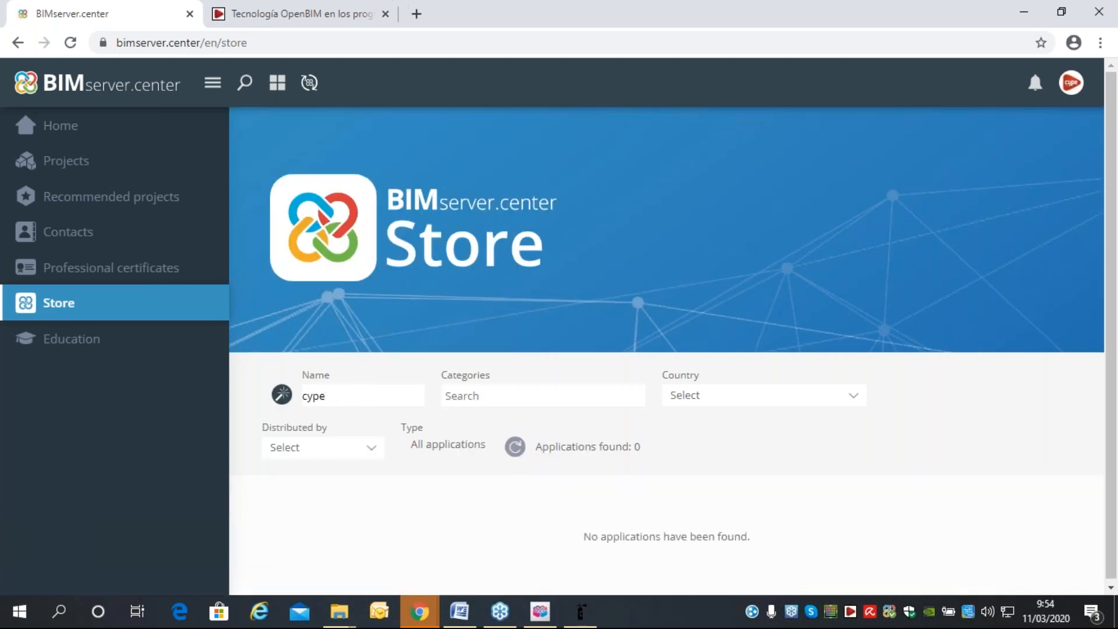
pyautogui.write('fire')
# Open the CYPEFIRE Hydraulic Systems store page and review its description and sample images.
pyautogui.scroll(-9, 612, 280)
pyautogui.scroll(4, 629, 262)
pyautogui.click(662, 360)
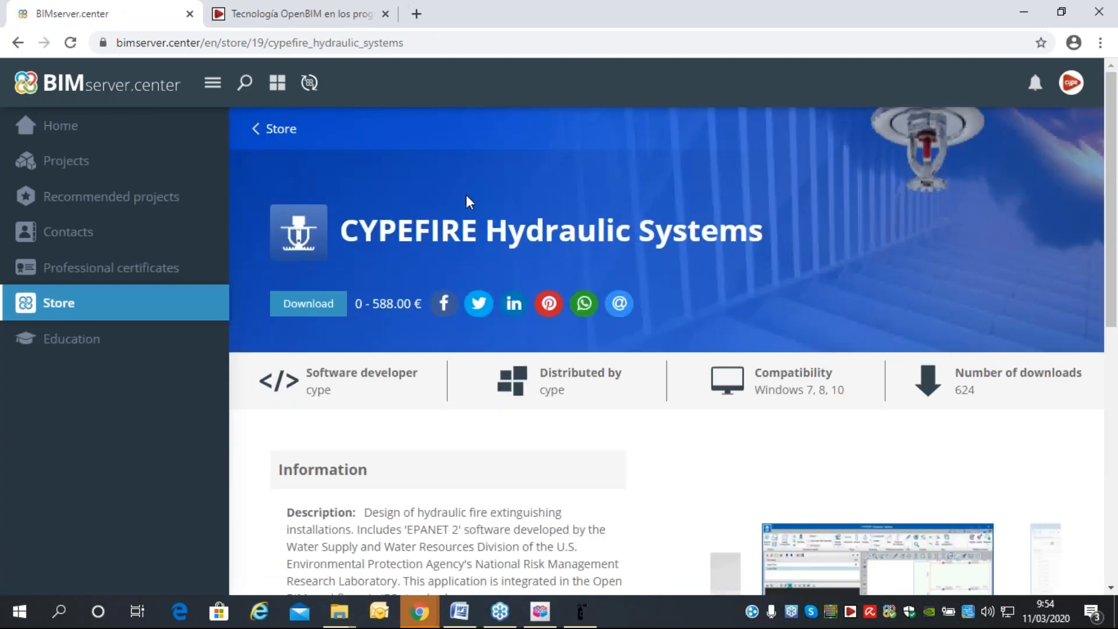
pyautogui.scroll(-4, 469, 201)
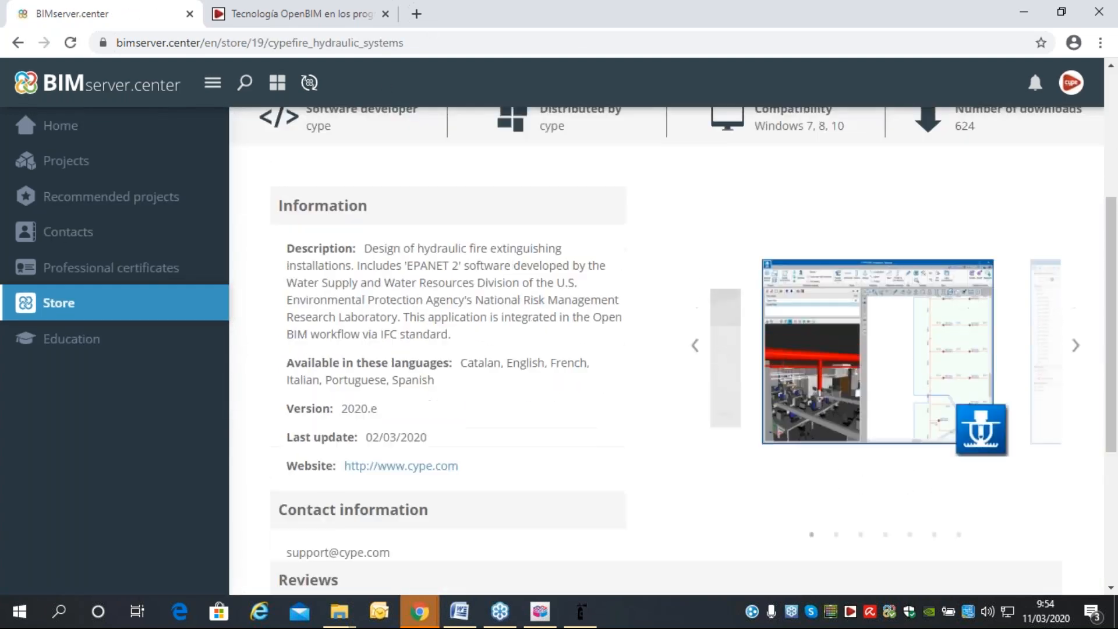
pyautogui.scroll(-1, 475, 209)
pyautogui.scroll(1, 474, 208)
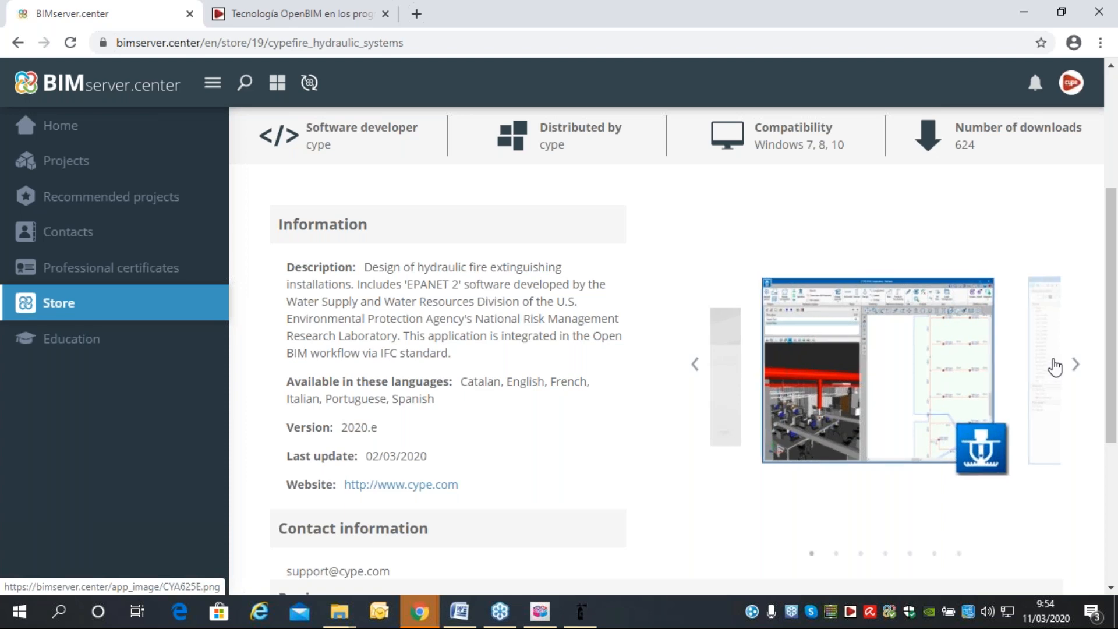
pyautogui.click(1077, 367)
pyautogui.click(1075, 367)
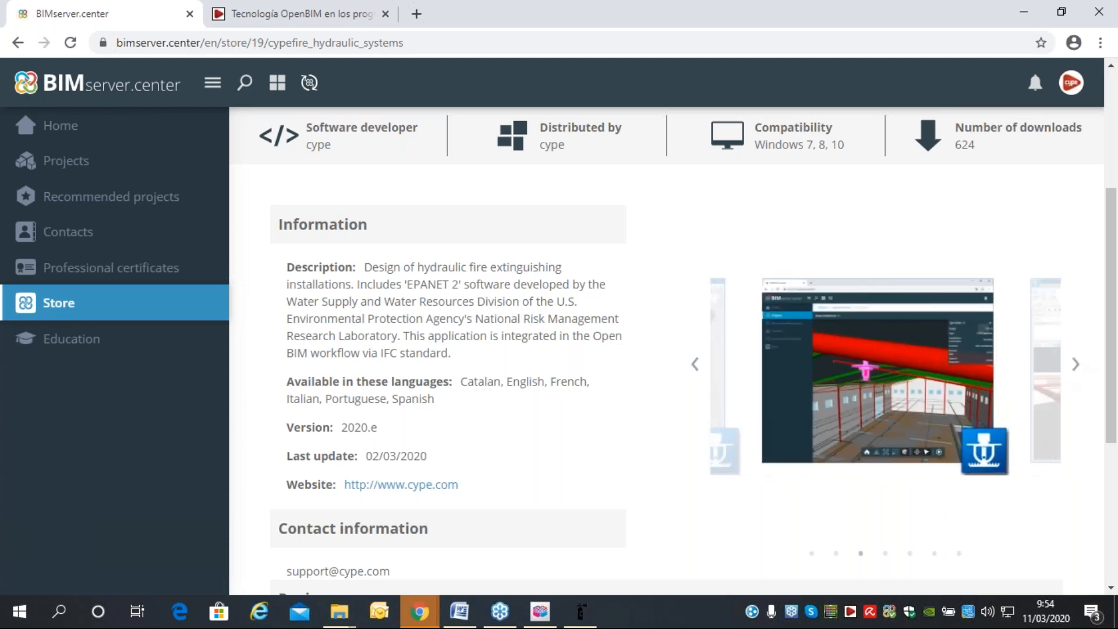
pyautogui.scroll(-4, 512, 425)
pyautogui.scroll(3, 510, 407)
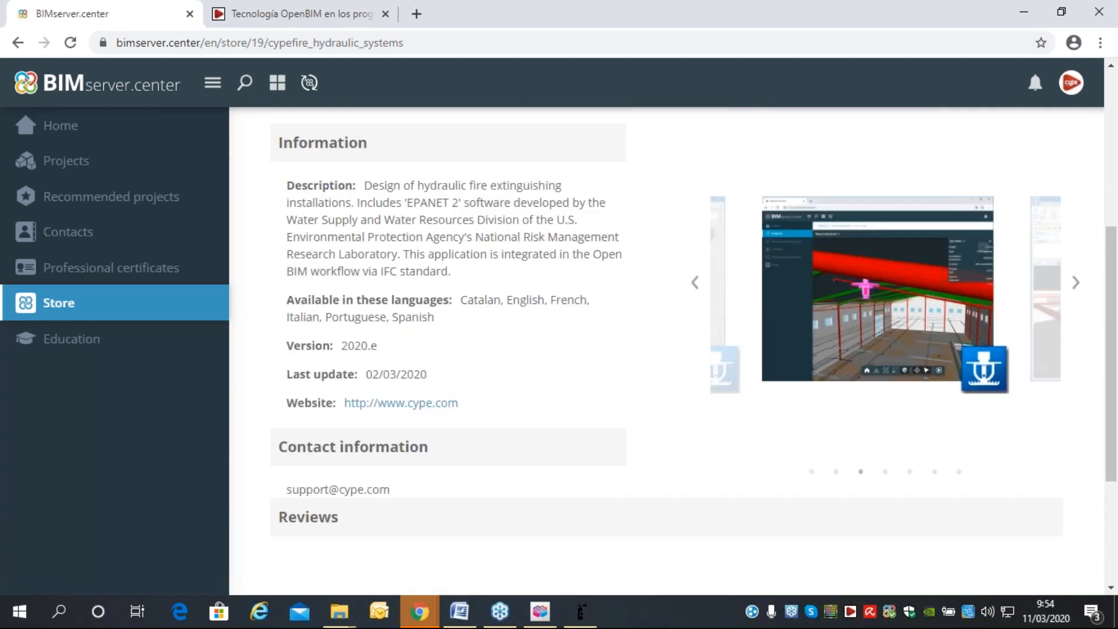
# Launch CYPEFIRE Hydraulic Systems from the MEP programs of CYPE 2020.
pyautogui.click(851, 614)
pyautogui.click(641, 70)
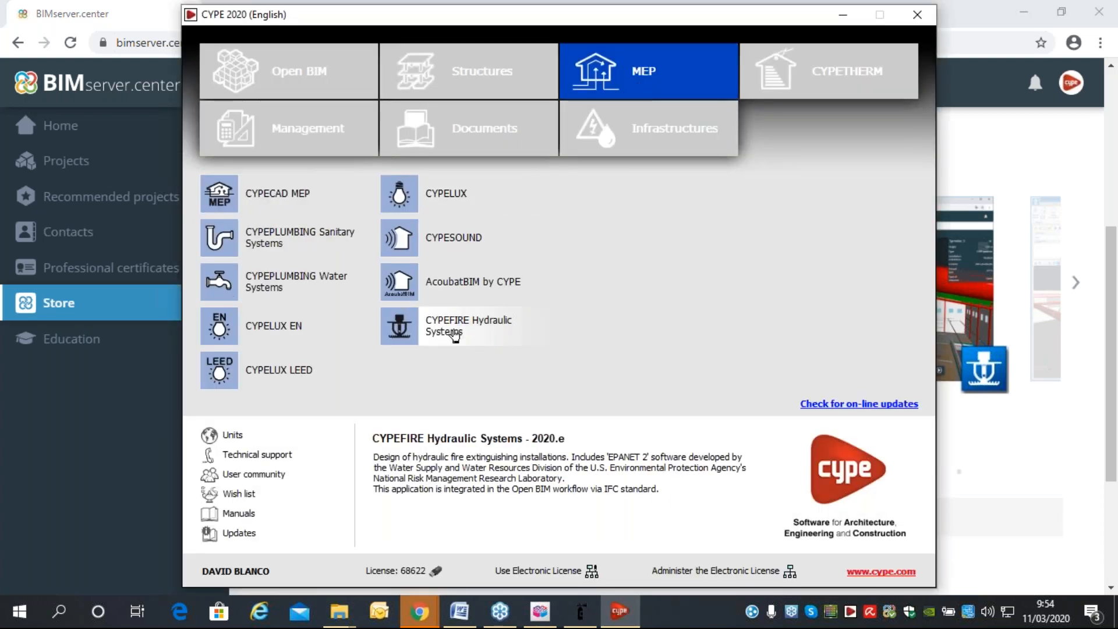
pyautogui.click(455, 336)
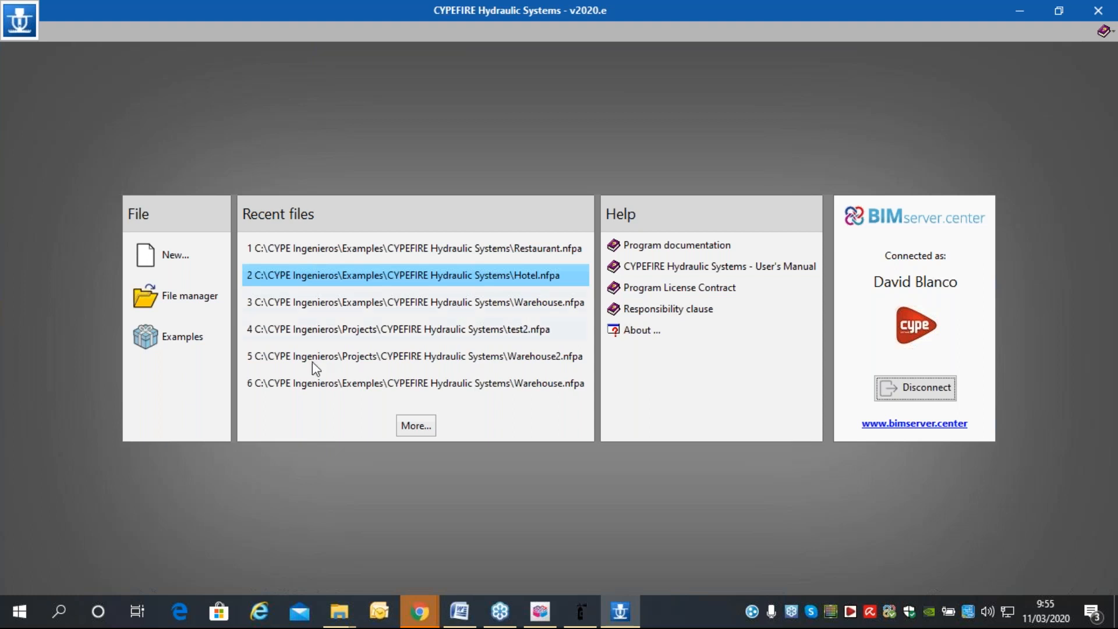
# Create a new project with the file name "CYPEFIRE-Hydraulic-Residential".
pyautogui.click(179, 247)
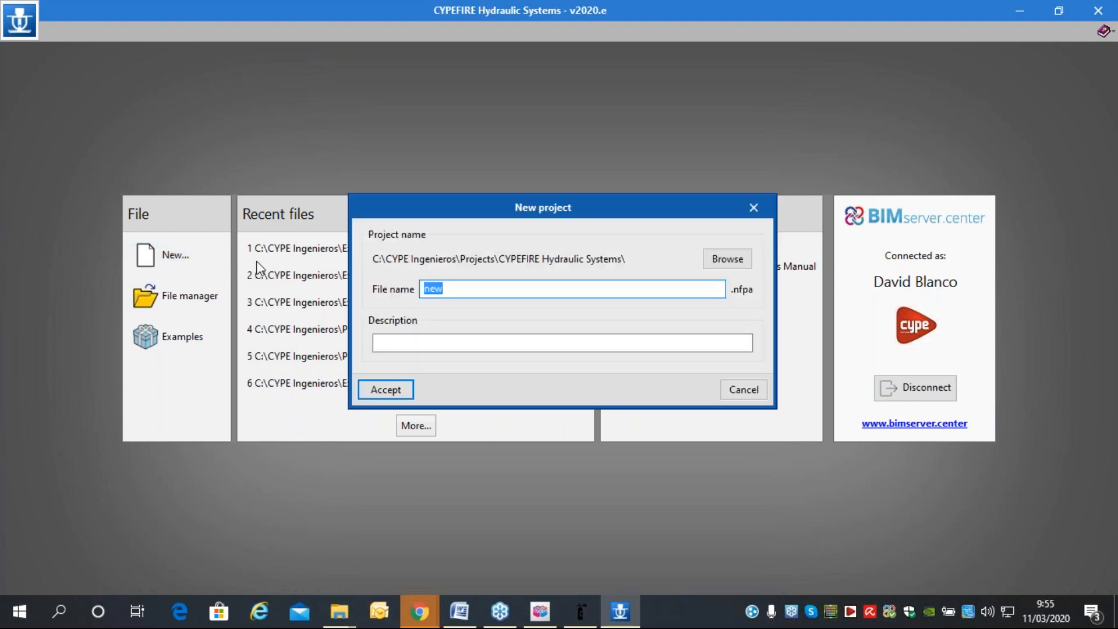
pyautogui.write('CYPEFIRE-hy')
pyautogui.press('BackSpace')
pyautogui.press('BackSpace')
pyautogui.write('Hydraulic-')
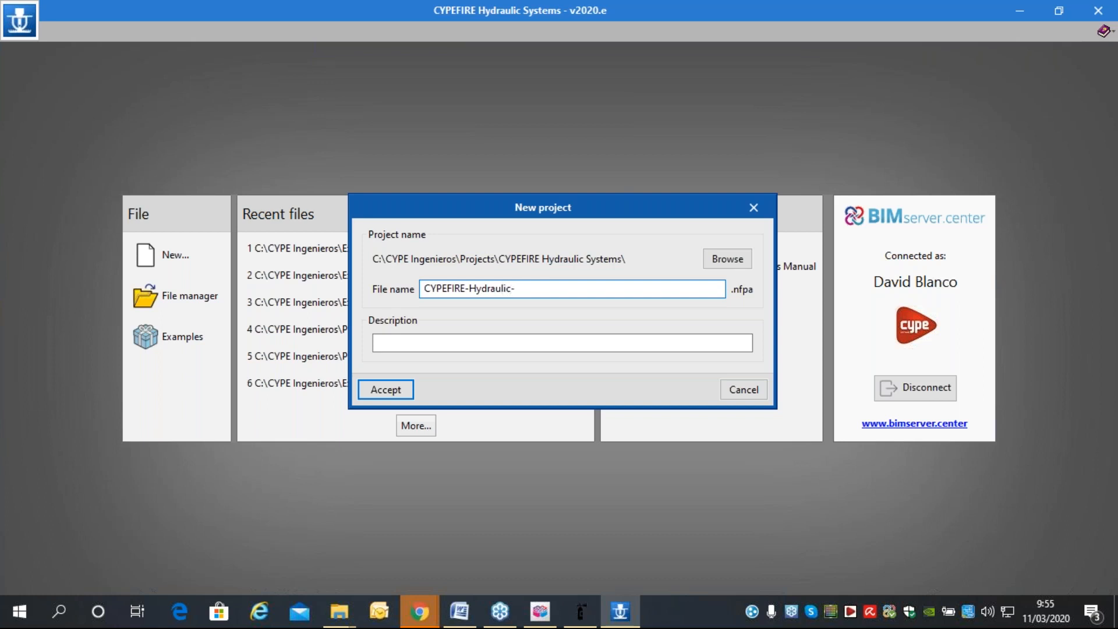
pyautogui.write('Design')
pyautogui.press('BackSpace')
pyautogui.press('BackSpace')
pyautogui.press('BackSpace')
pyautogui.press('BackSpace')
pyautogui.press('BackSpace')
pyautogui.press('BackSpace')
pyautogui.write('Residential')
pyautogui.press('BackSpace')
pyautogui.press('BackSpace')
pyautogui.press('BackSpace')
pyautogui.write('ial')
pyautogui.click(367, 389)
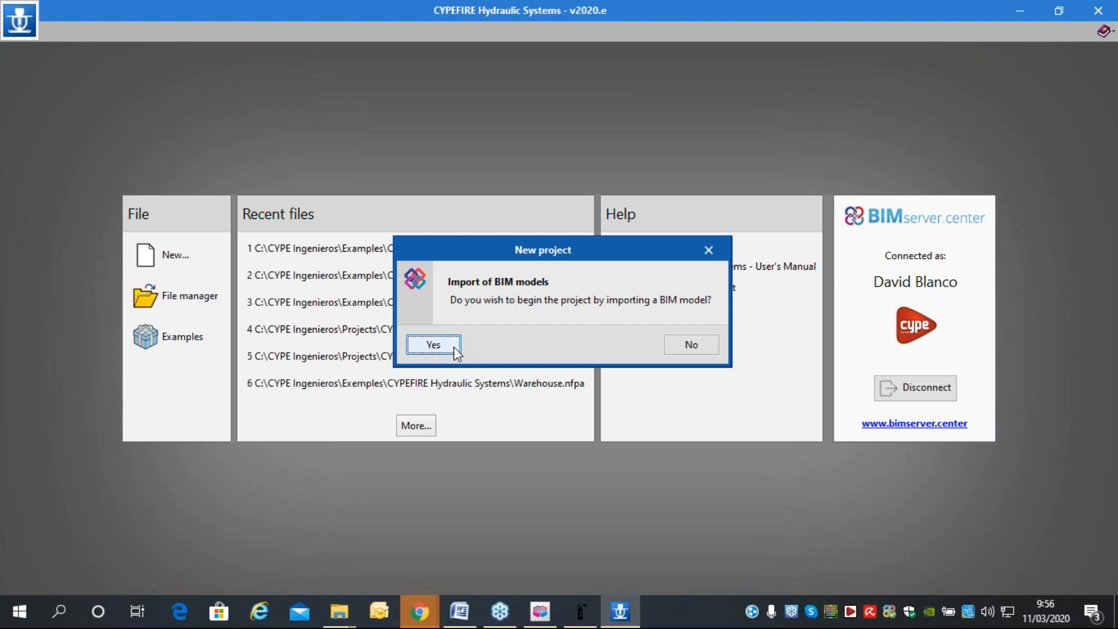
# Begin the project from the BIM model of the Webinar-CYPEFIRE project, including the additional CYPEFIRE Design file in the import.
pyautogui.click(429, 344)
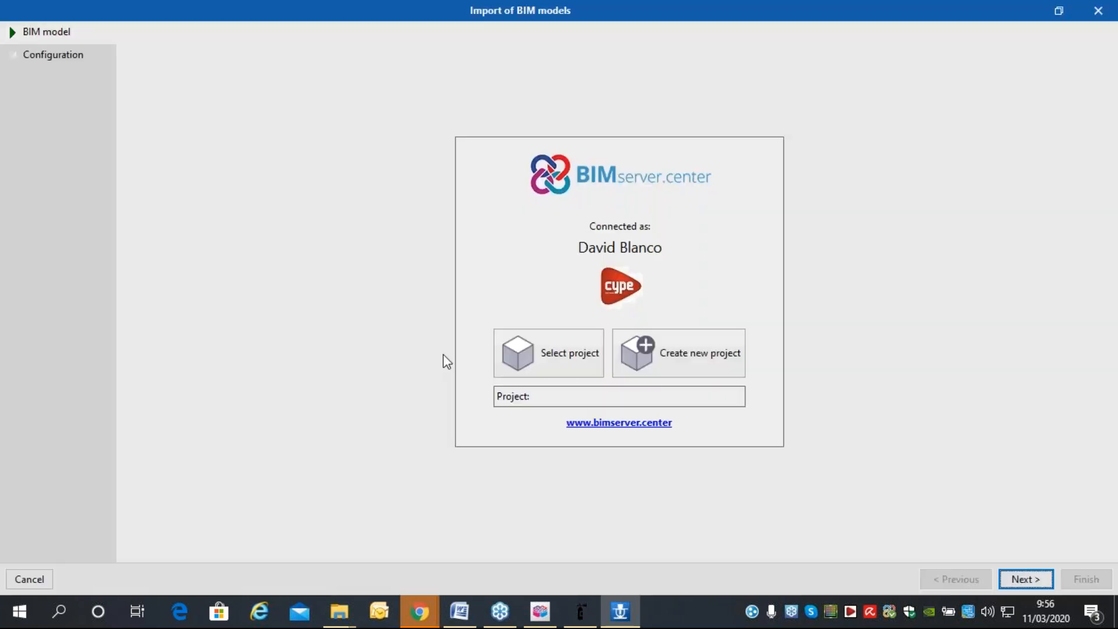
pyautogui.click(551, 348)
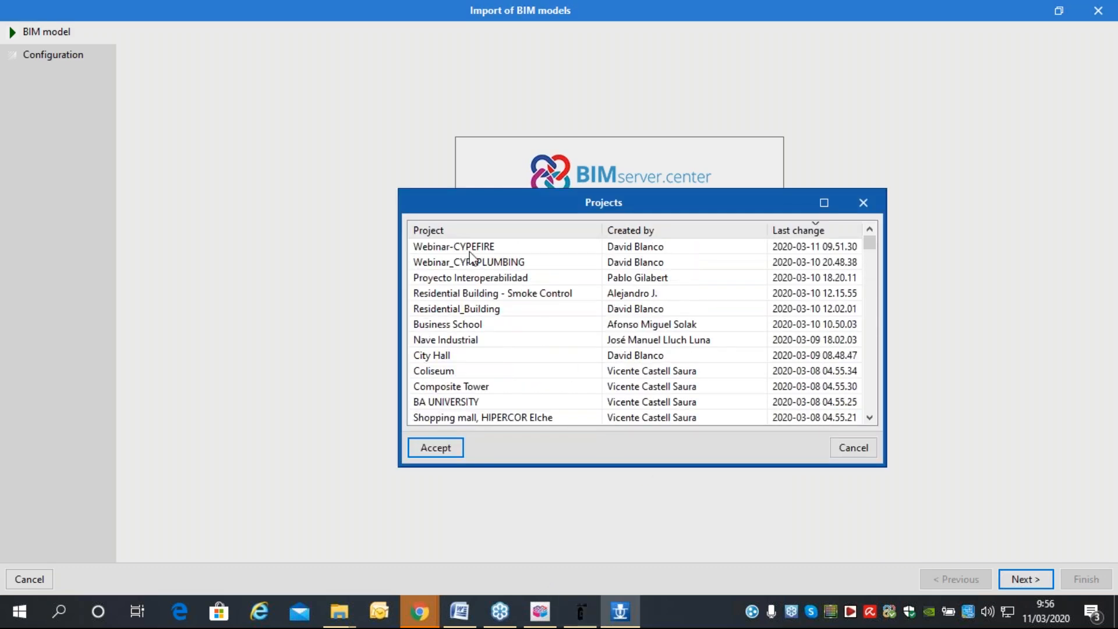
pyautogui.click(444, 456)
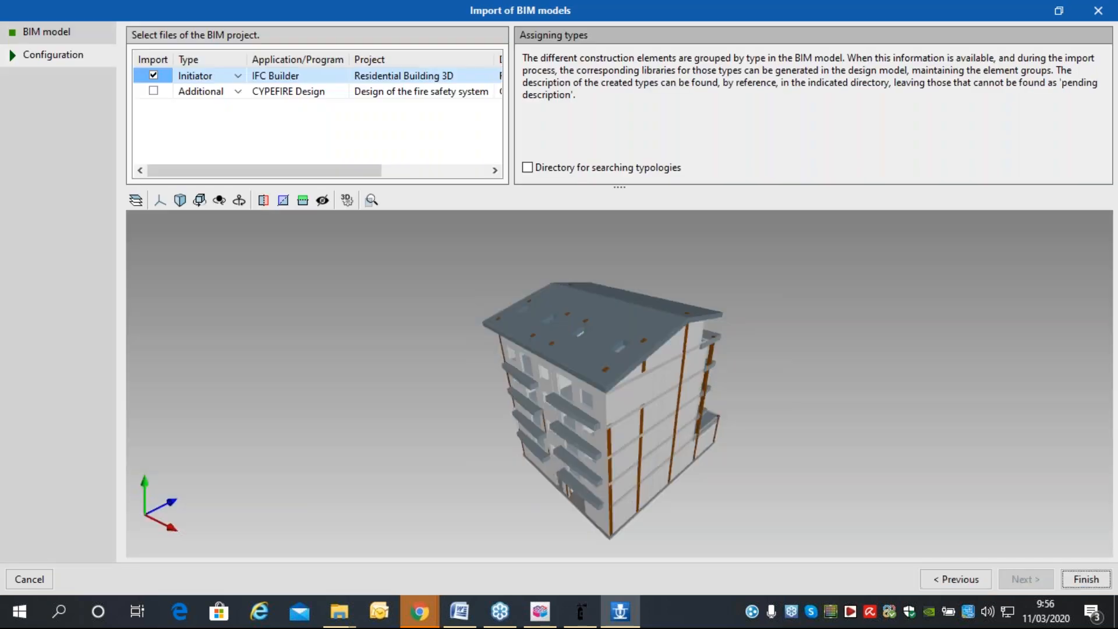
pyautogui.moveTo(559, 381); pyautogui.dragTo(630, 359, button='middle')
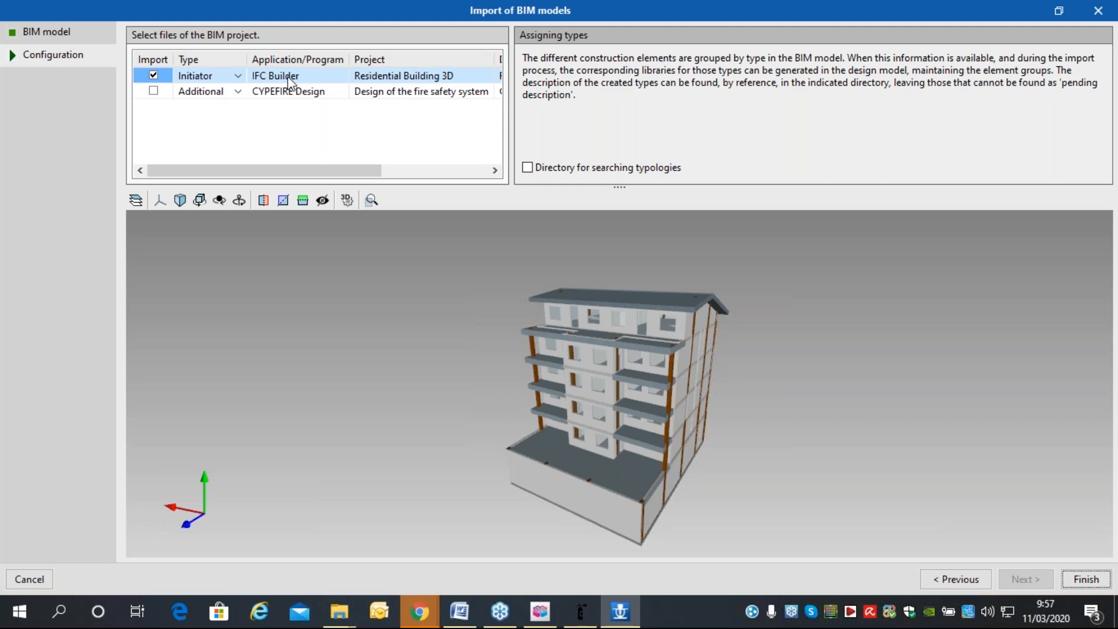
pyautogui.click(154, 90)
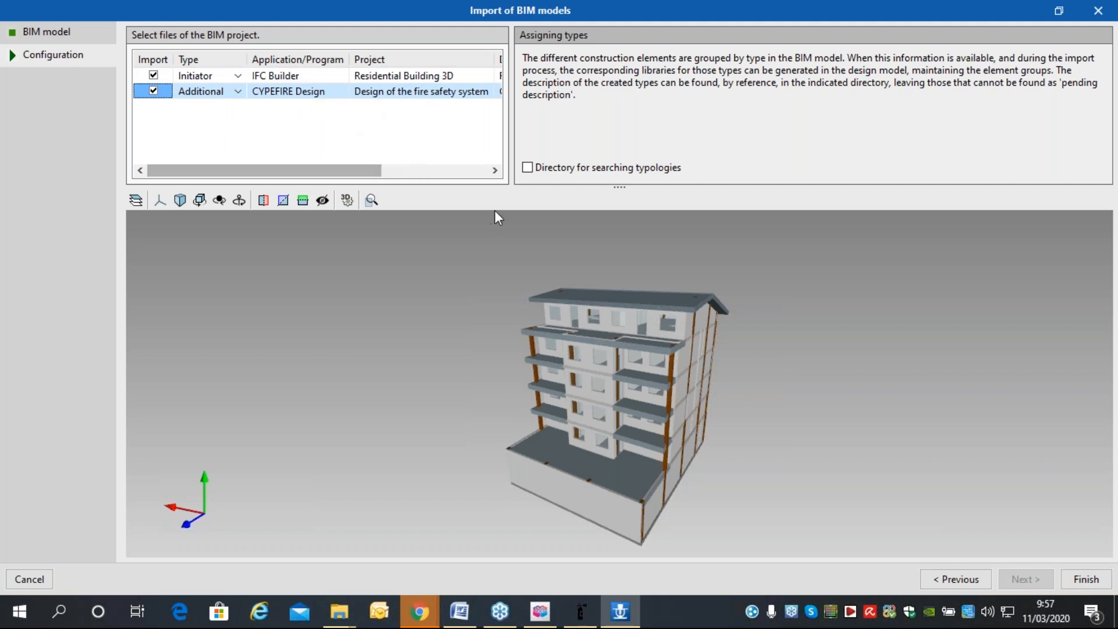
# Enable the directory for searching typologies and set it to the path of the bibliotecas folder copied from File Explorer.
pyautogui.click(547, 168)
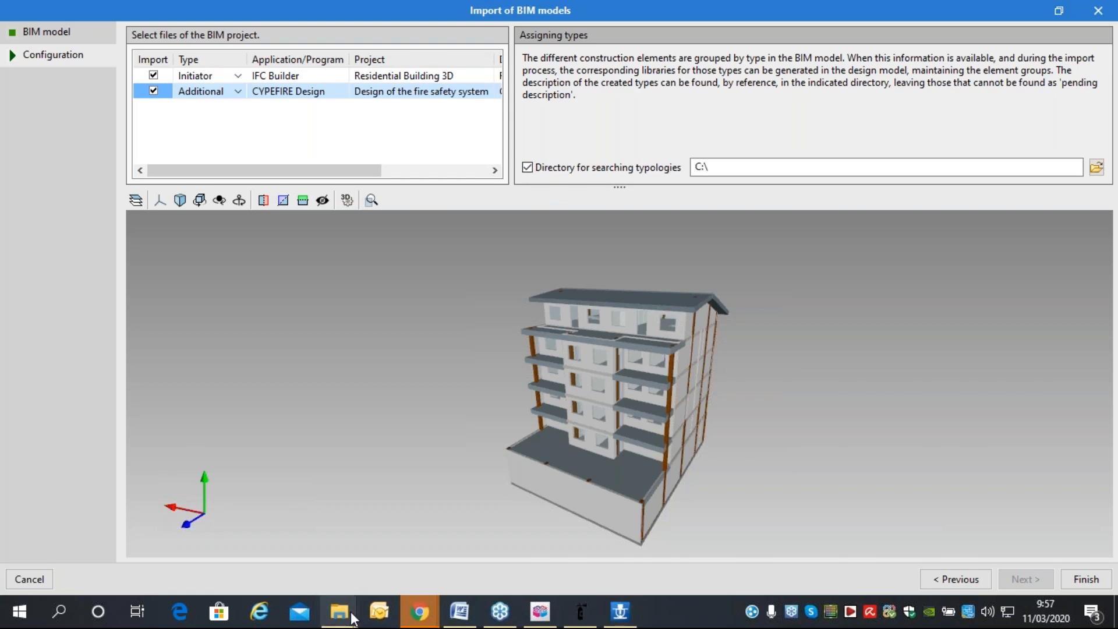
pyautogui.moveTo(339, 612)
pyautogui.click(414, 513)
pyautogui.click(568, 137)
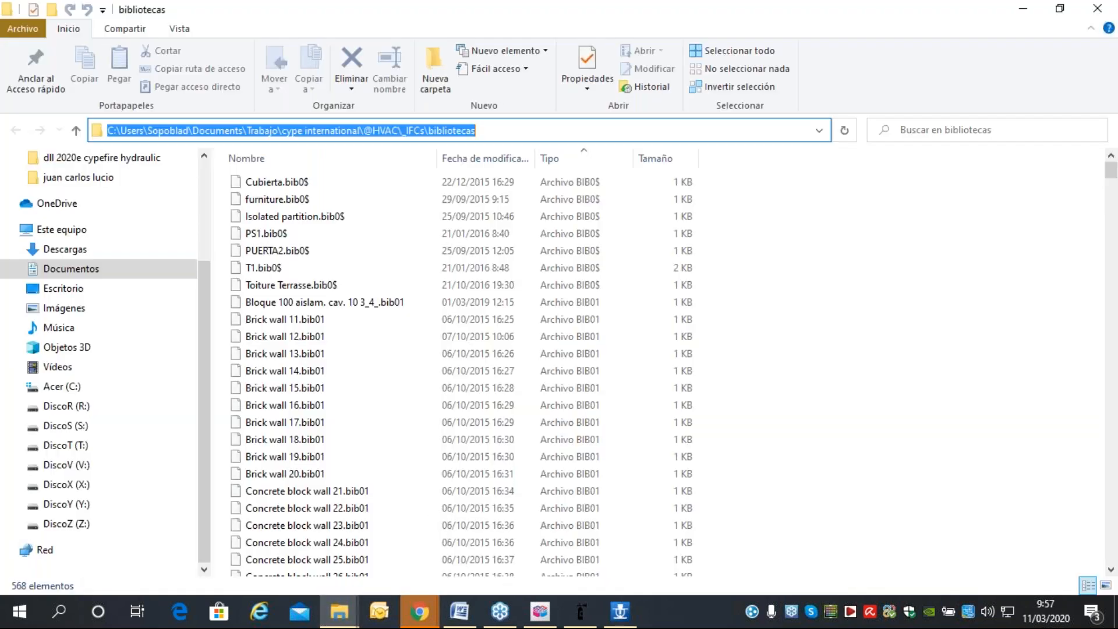
pyautogui.hotkey('ctrl', 'c')
pyautogui.hotkey('alt', 'Tab')
pyautogui.click(744, 167)
pyautogui.hotkey('ctrl', 'a')
pyautogui.hotkey('ctrl', 'v')
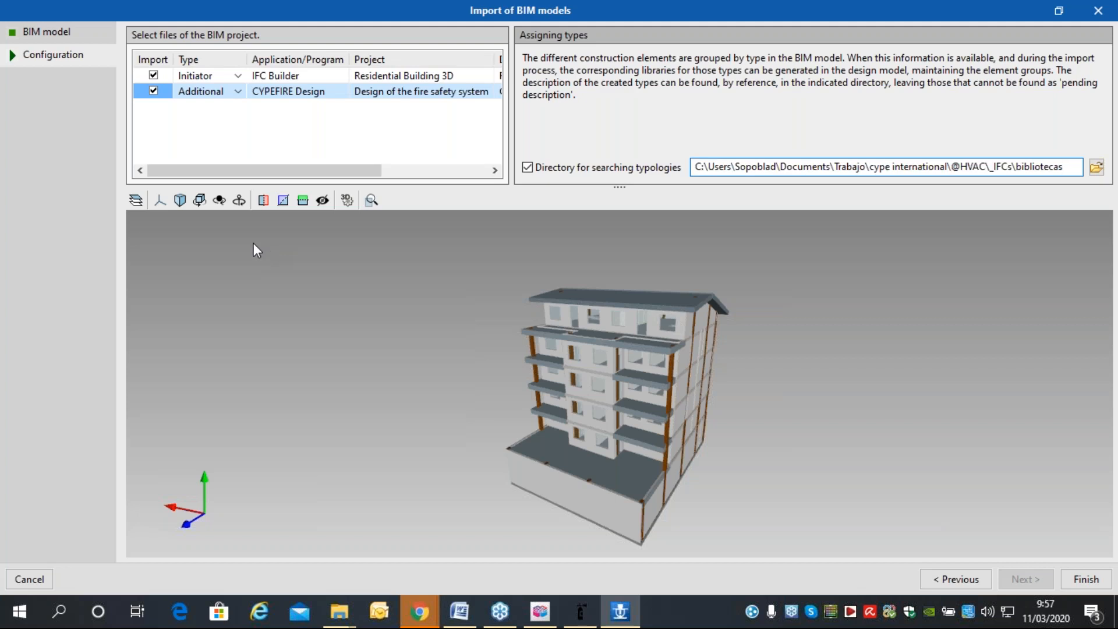
# Finish the BIM import with all floors from Ground Floor to Roof and all precinct types included.
pyautogui.click(1084, 579)
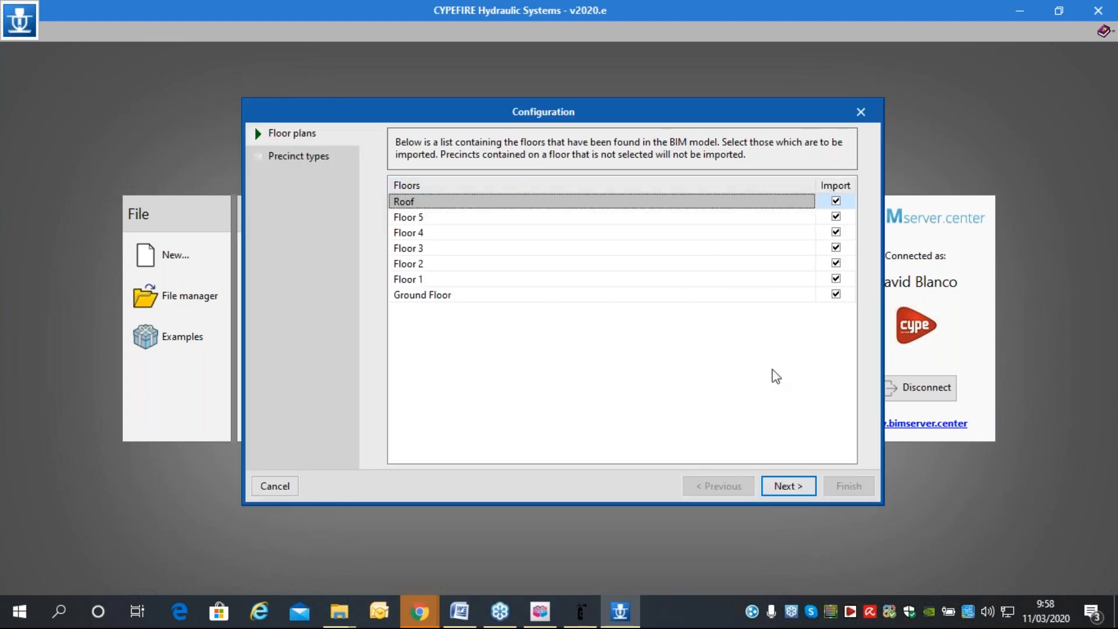
pyautogui.click(792, 488)
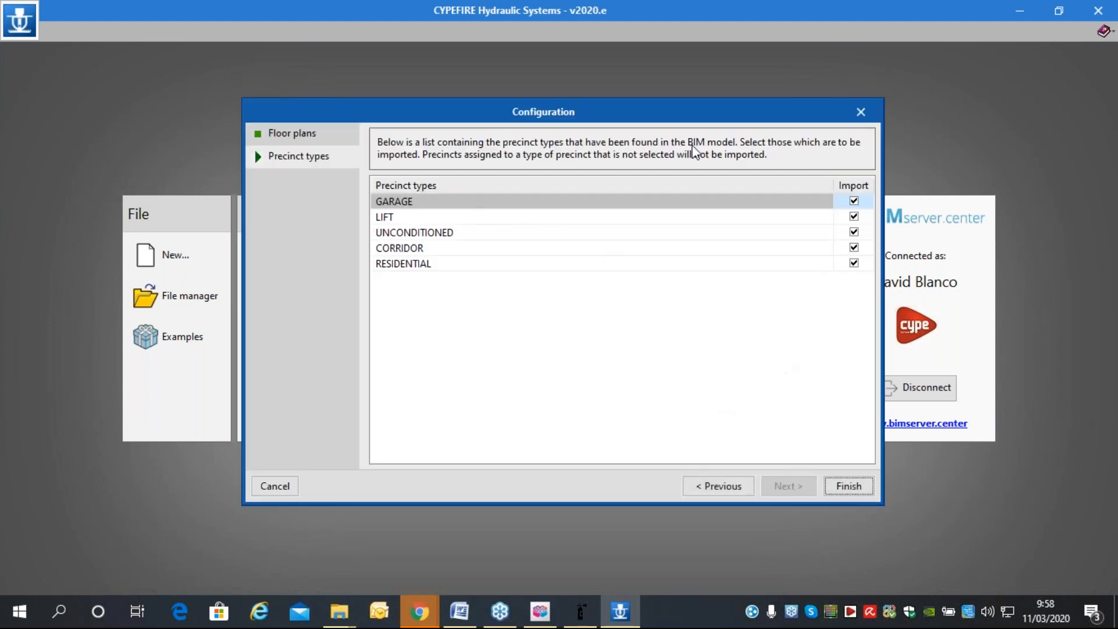
pyautogui.click(848, 487)
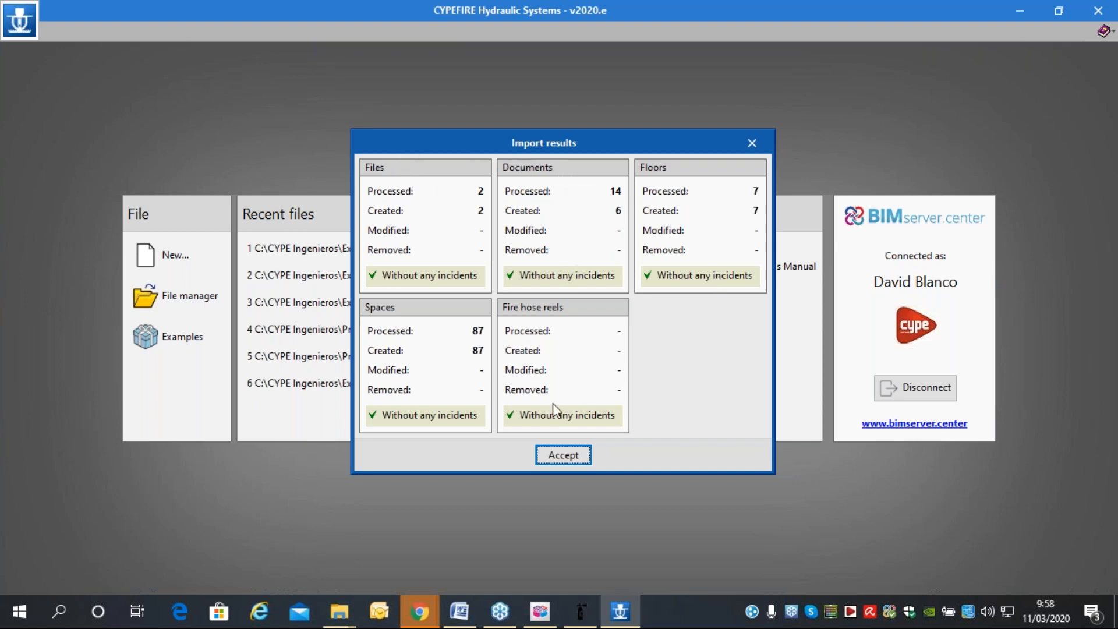
pyautogui.click(561, 453)
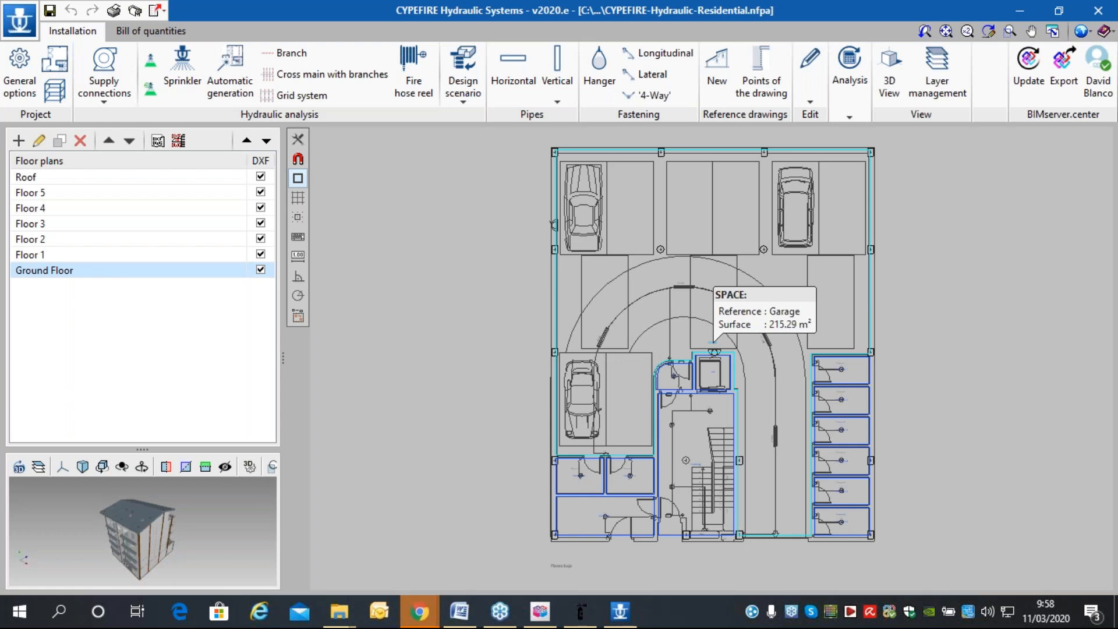
# Enlarge the 3D preview, examine the building from several sides, and look through the imported floor plans, ending on Ground Floor.
pyautogui.moveTo(145, 453); pyautogui.dragTo(139, 345)
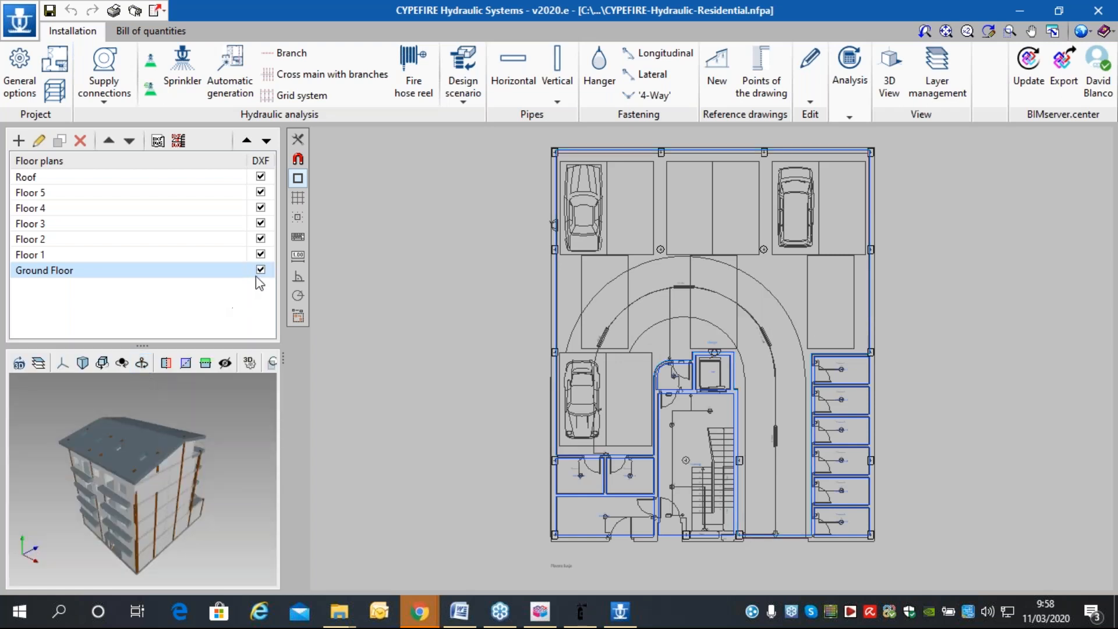
pyautogui.moveTo(144, 442); pyautogui.dragTo(64, 451)
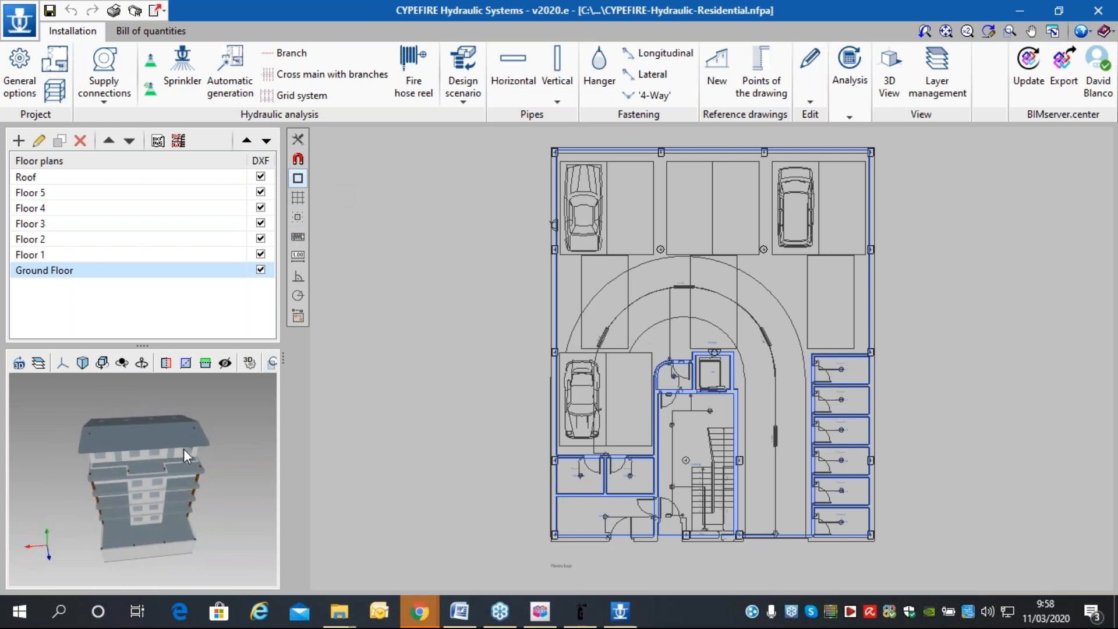
pyautogui.moveTo(171, 431); pyautogui.dragTo(130, 437)
pyautogui.click(114, 253)
pyautogui.click(109, 239)
pyautogui.click(103, 225)
pyautogui.click(95, 194)
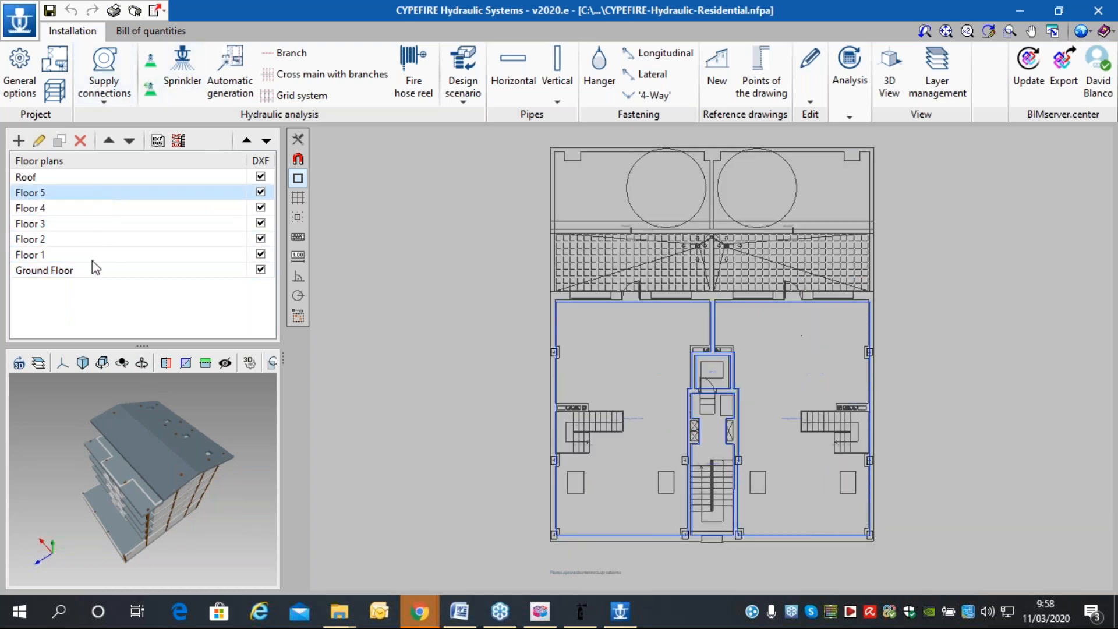
pyautogui.click(92, 256)
pyautogui.click(104, 240)
pyautogui.click(109, 271)
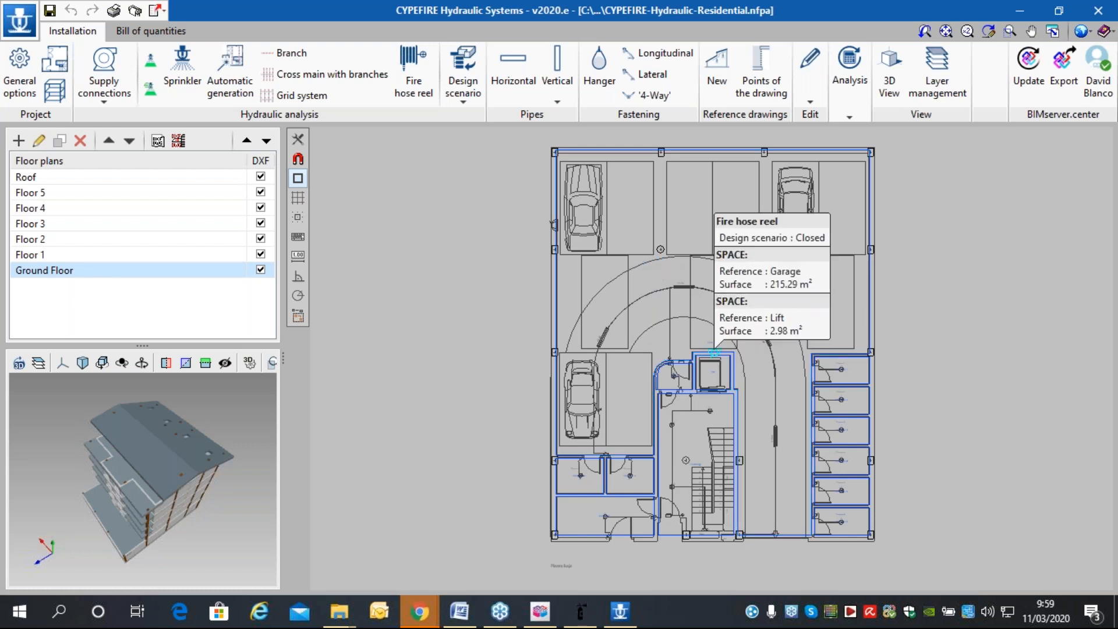
# Hide the DXF drawings of all floor plans, from Ground Floor up to Roof.
pyautogui.click(260, 270)
pyautogui.click(260, 254)
pyautogui.click(261, 239)
pyautogui.click(260, 224)
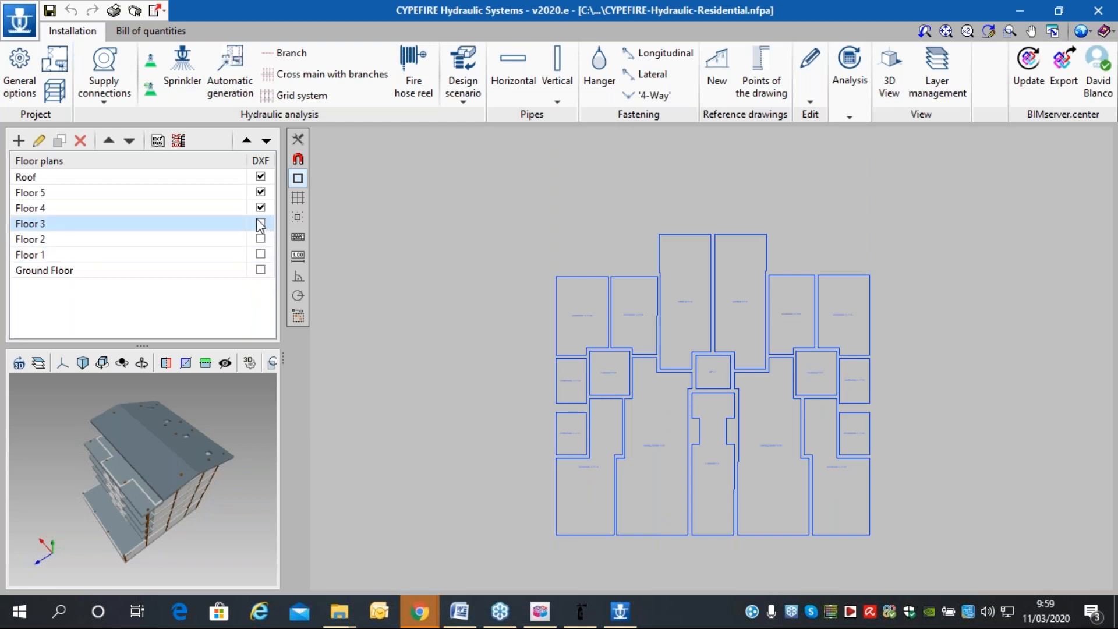
pyautogui.click(260, 208)
pyautogui.click(260, 176)
pyautogui.click(260, 192)
# Examine the fire hose reels imported on the Ground Floor plan.
pyautogui.click(165, 270)
pyautogui.scroll(3, 466, 268)
pyautogui.scroll(-4, 449, 258)
pyautogui.scroll(5, 548, 299)
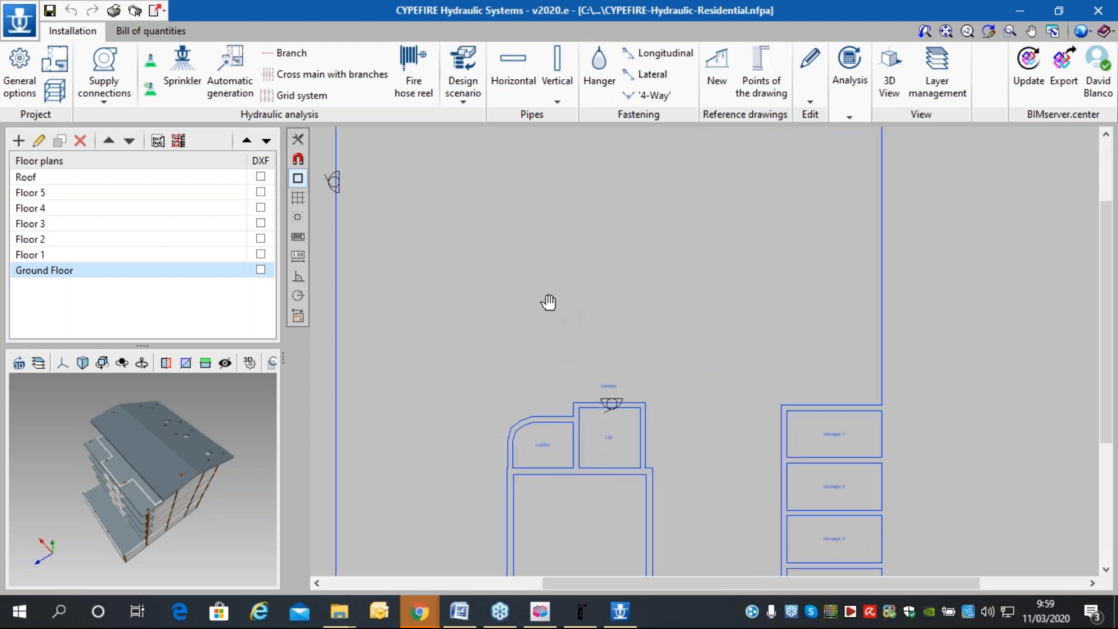
pyautogui.moveTo(548, 303); pyautogui.dragTo(610, 365, button='middle')
pyautogui.moveTo(413, 245)
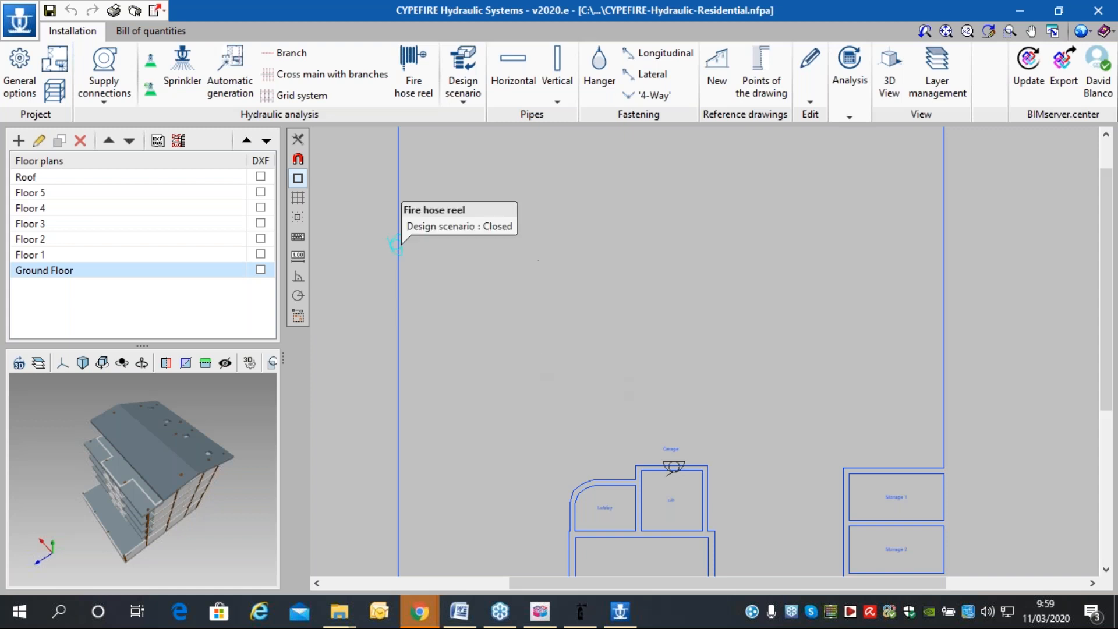
pyautogui.scroll(-4, 649, 291)
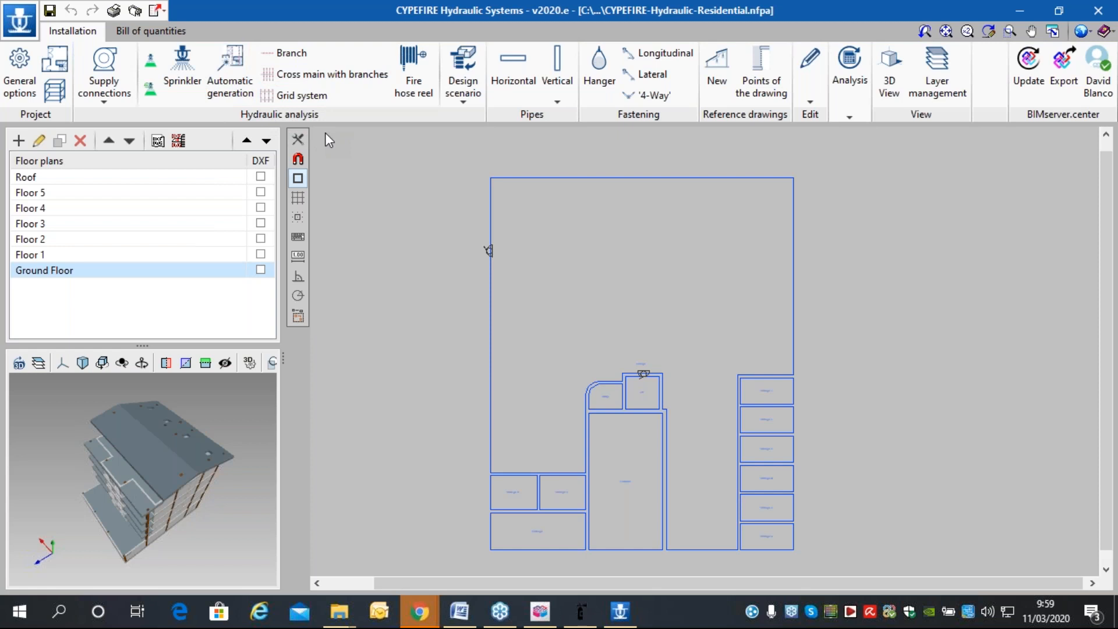
pyautogui.click(126, 68)
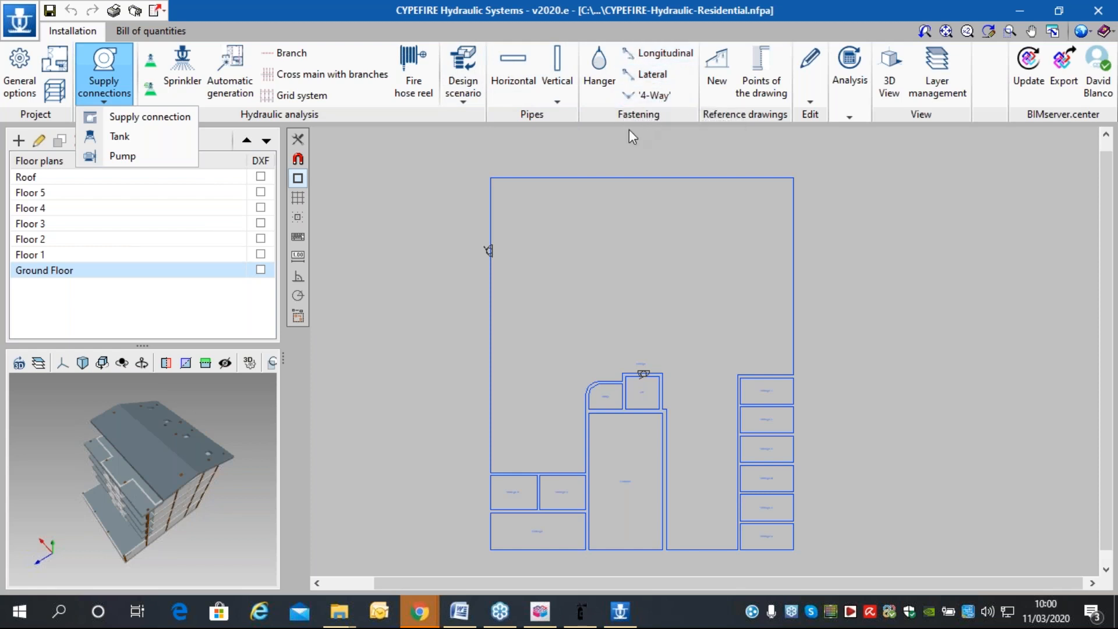
pyautogui.click(714, 140)
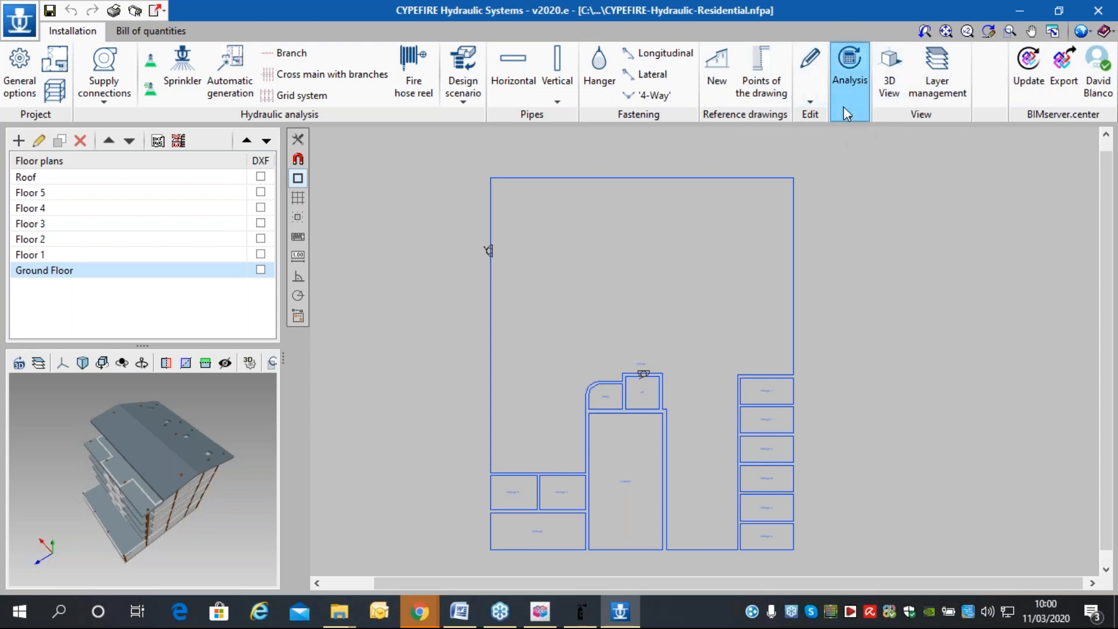
pyautogui.click(811, 102)
pyautogui.click(810, 102)
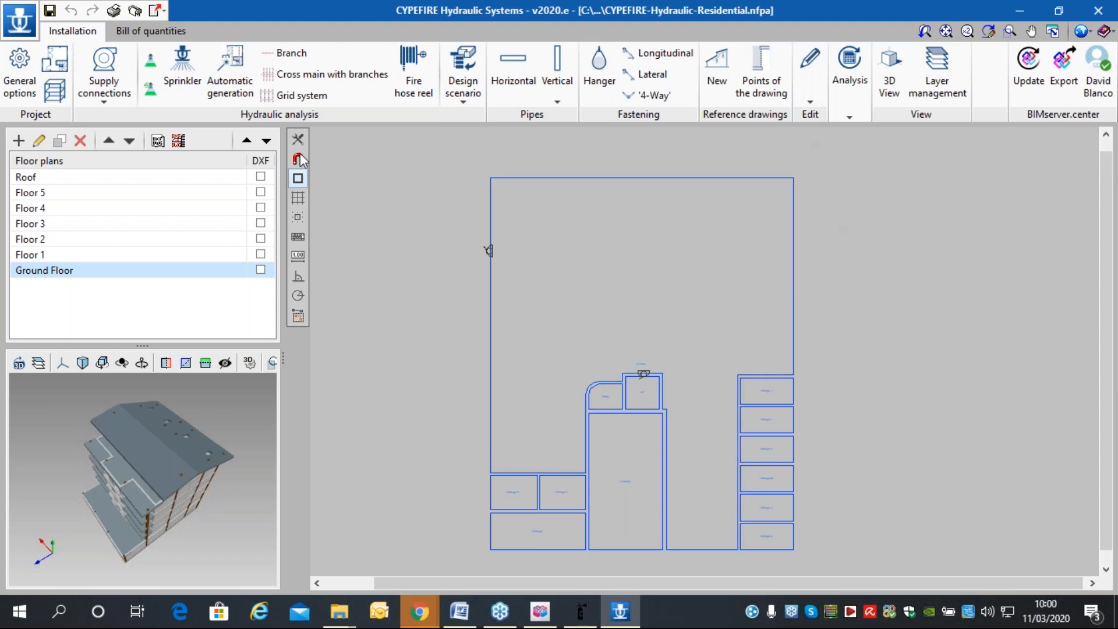
# Open the general options and review the specific requirements for each space and the general data, including the available calculation equations.
pyautogui.click(19, 71)
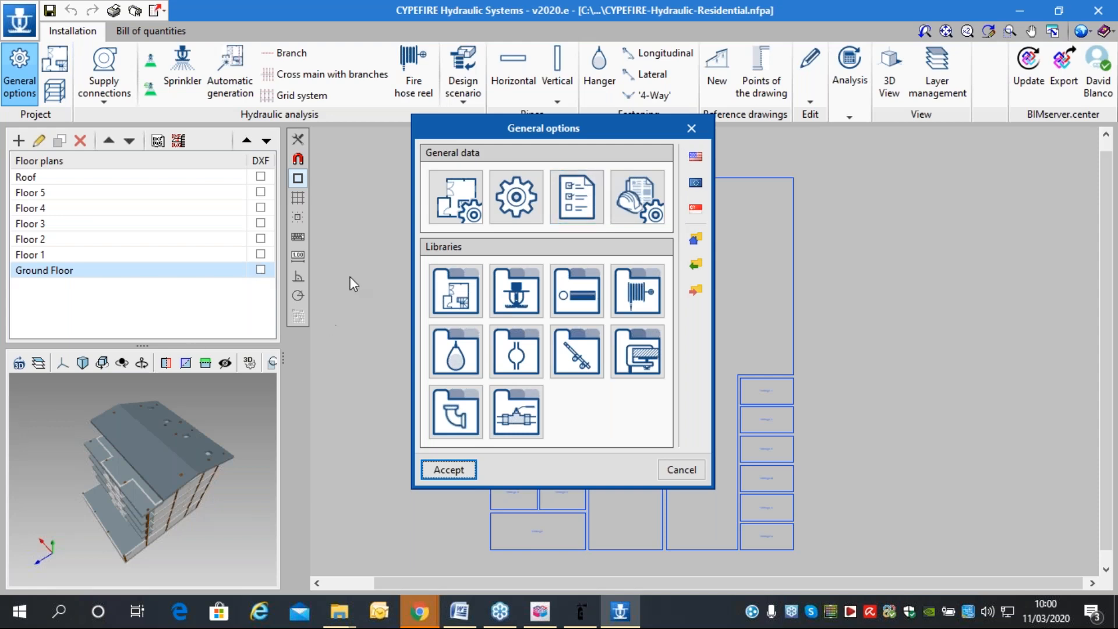
pyautogui.click(456, 211)
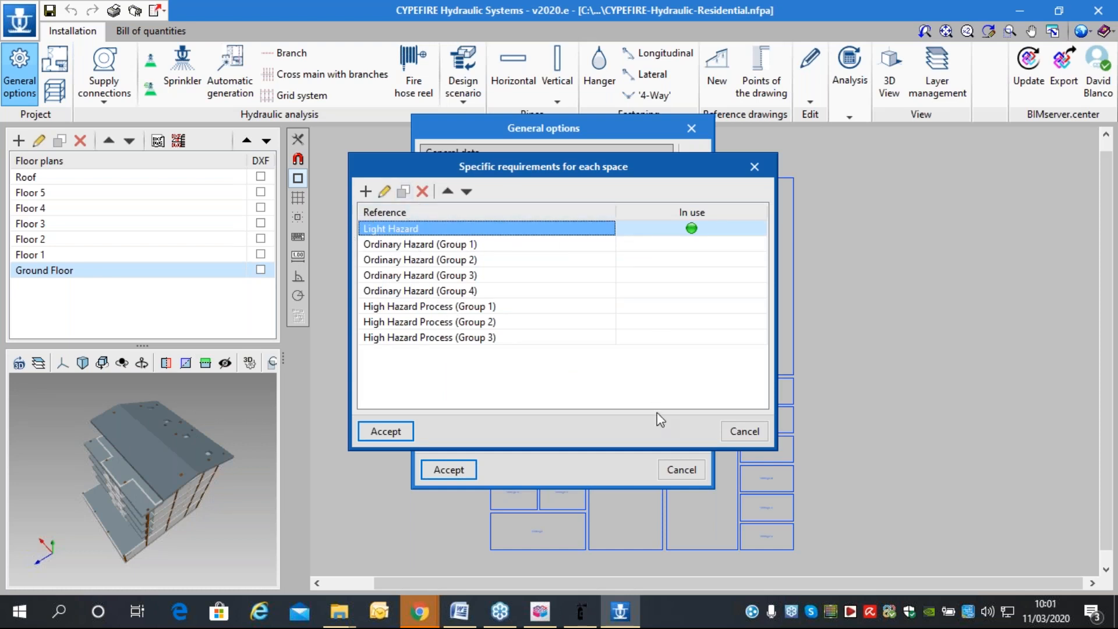
pyautogui.click(745, 431)
pyautogui.click(520, 200)
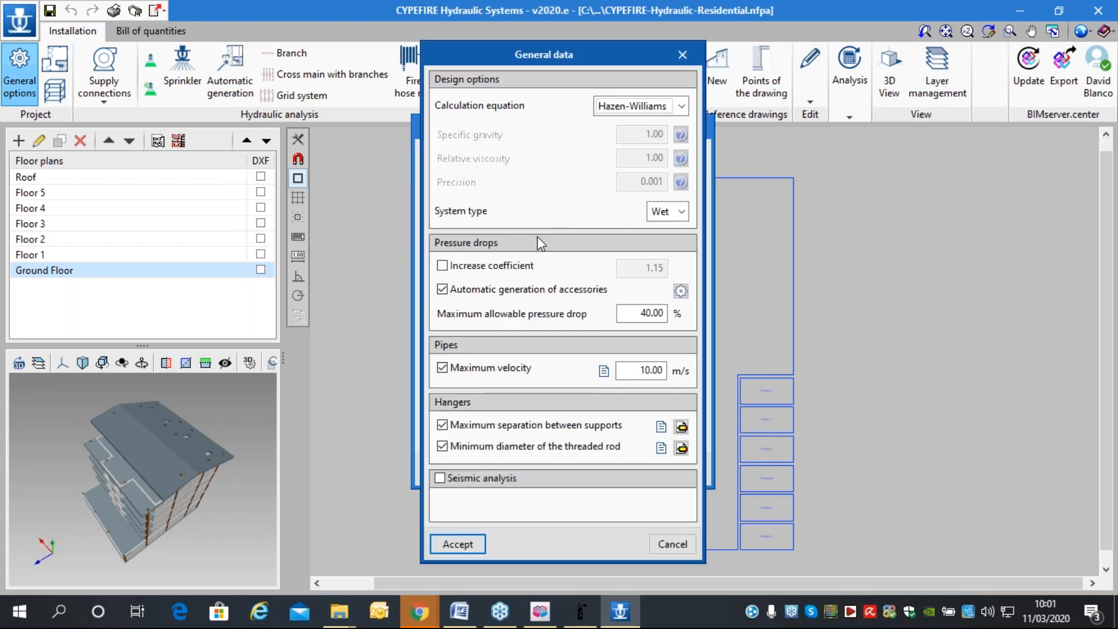
pyautogui.click(666, 109)
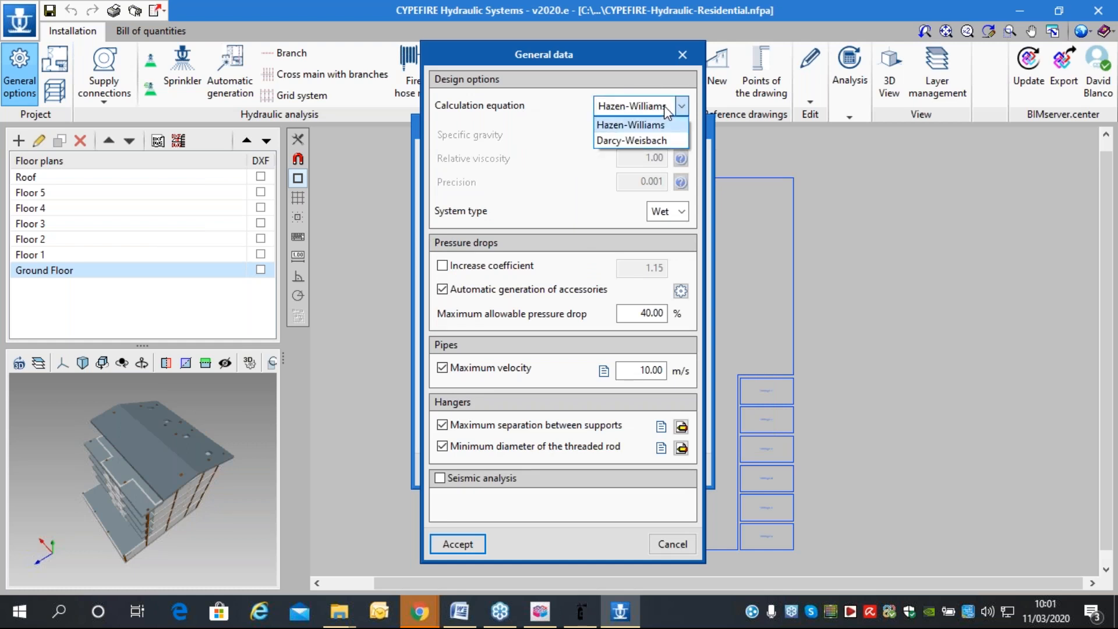
pyautogui.click(666, 123)
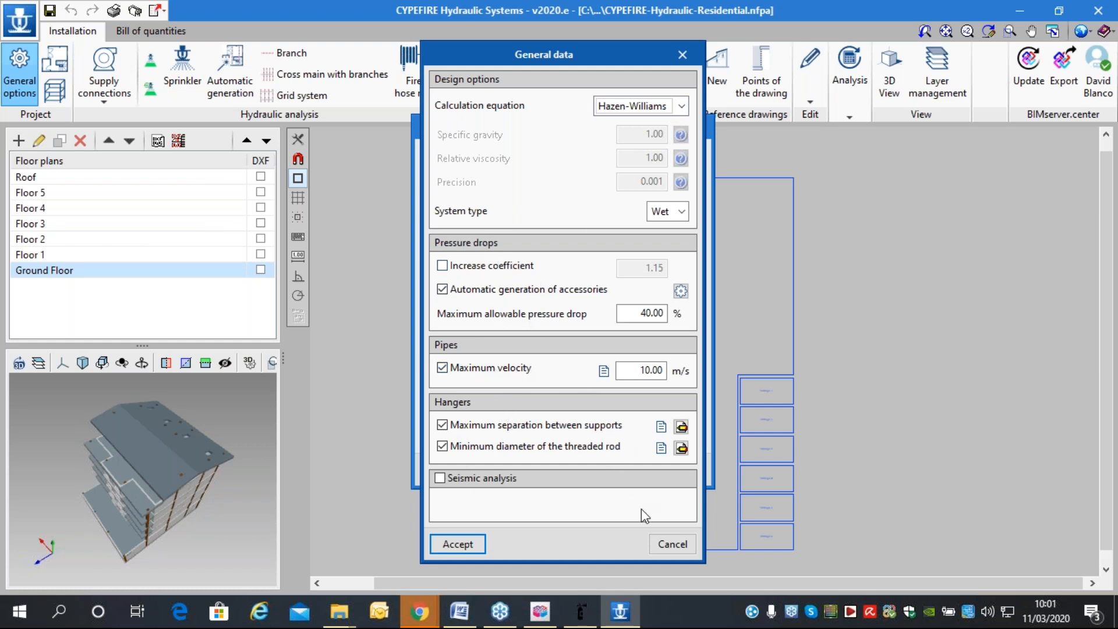
pyautogui.click(673, 545)
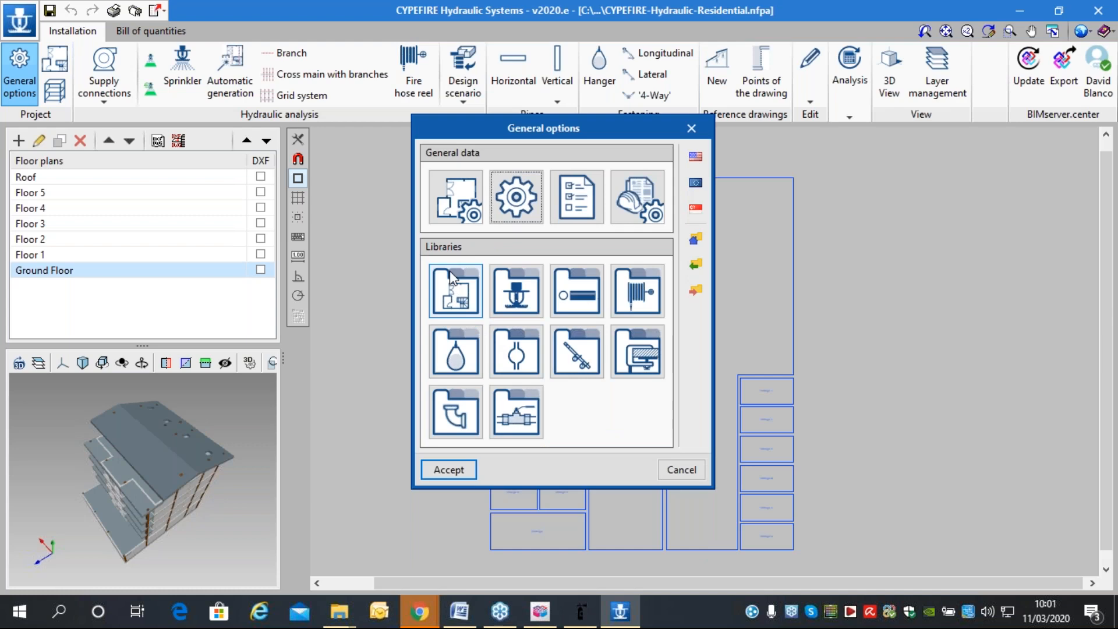
# Review the project libraries in the general options, including the space types and the types of sprinklers.
pyautogui.click(476, 299)
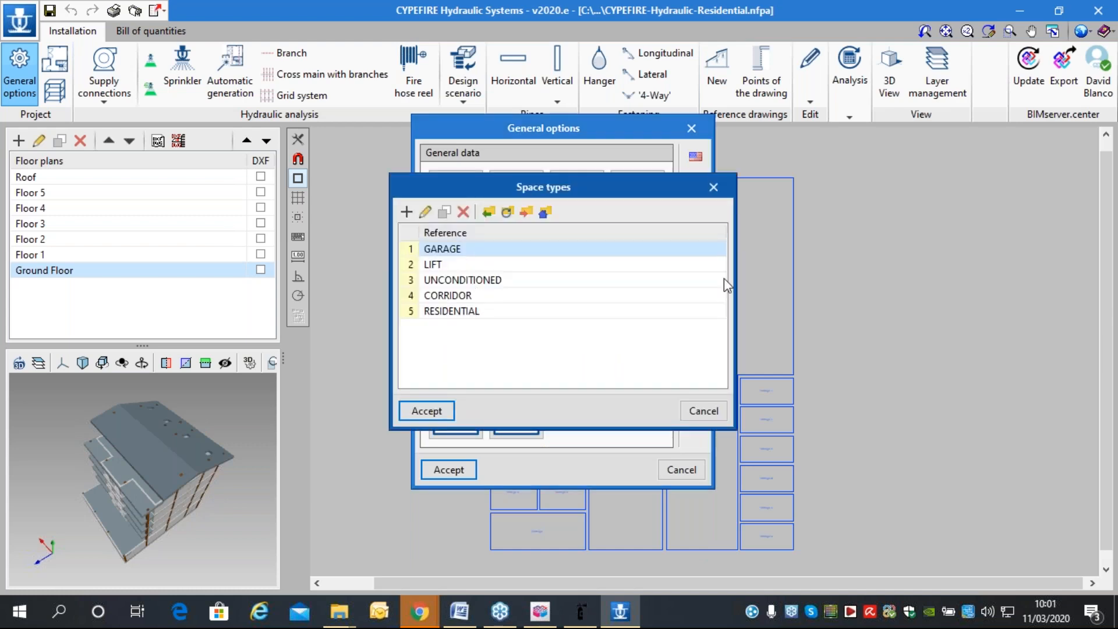
pyautogui.click(701, 411)
pyautogui.click(522, 304)
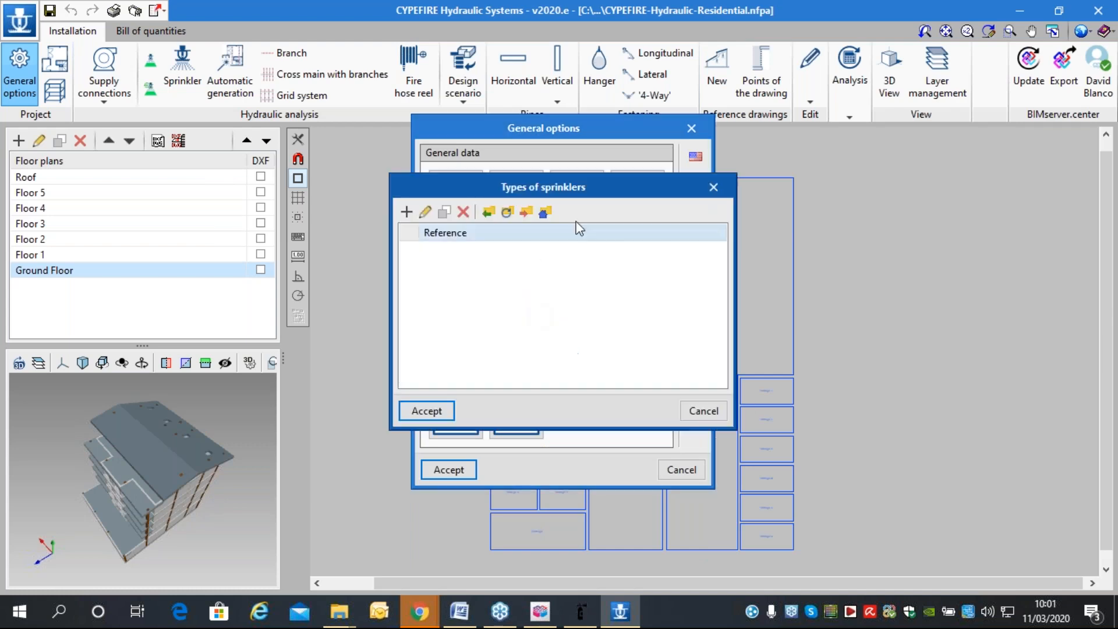
pyautogui.click(696, 409)
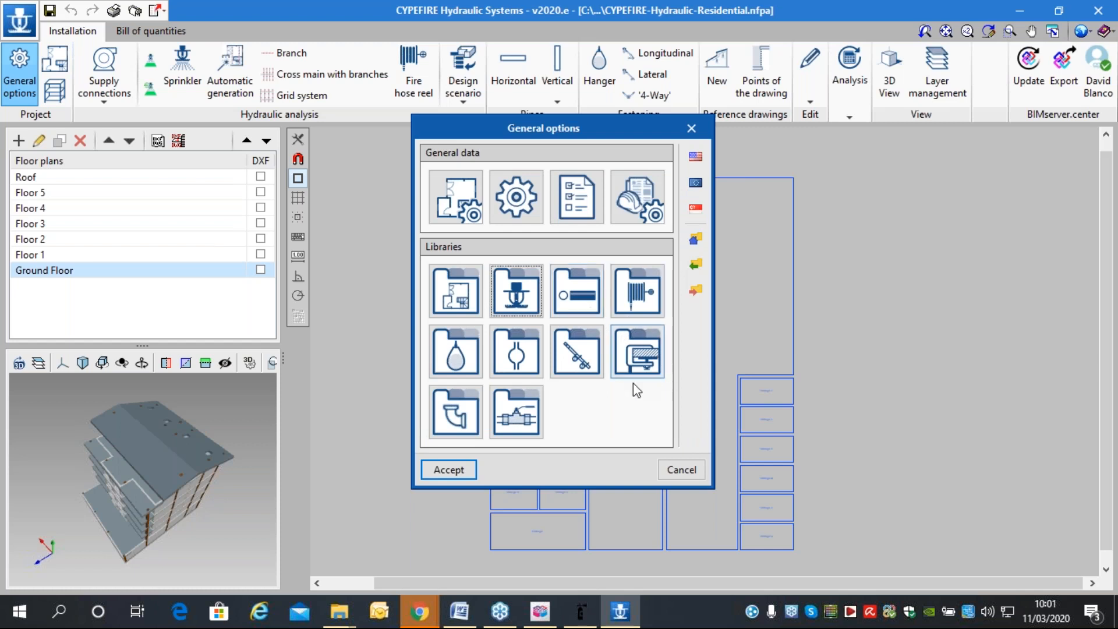
pyautogui.click(470, 364)
pyautogui.click(702, 409)
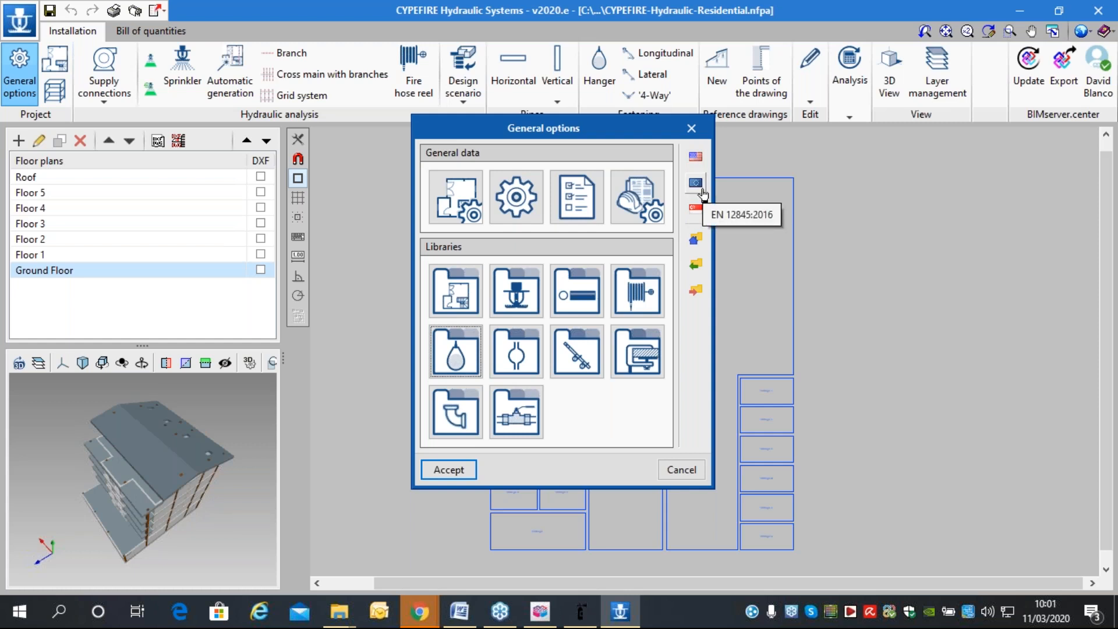
# Import the NFPA 13 code into the project's general options.
pyautogui.click(703, 158)
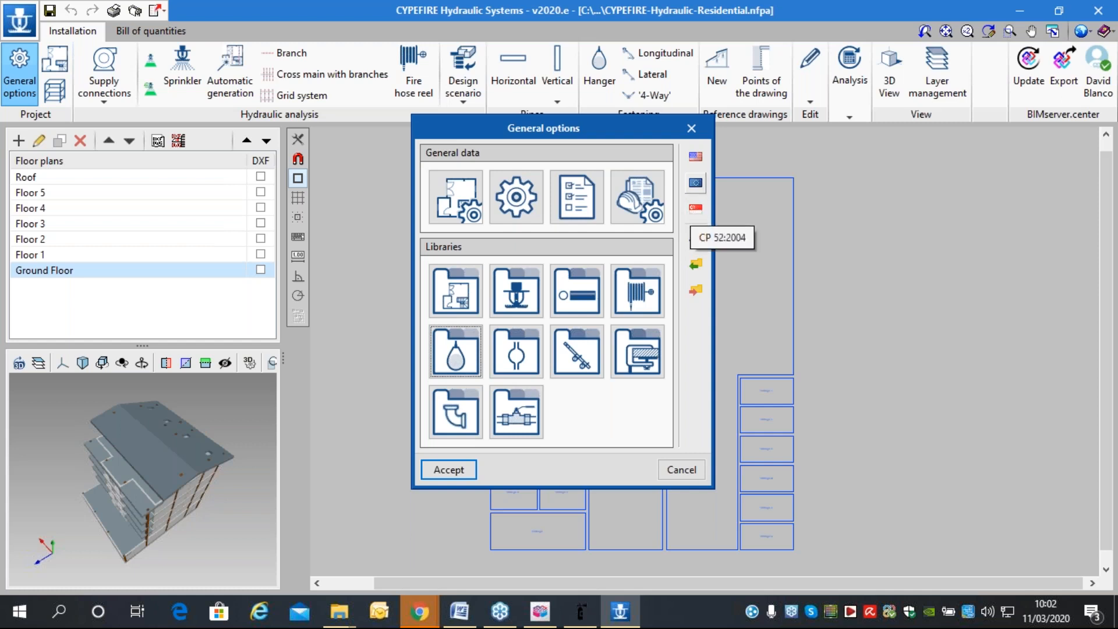
pyautogui.click(697, 159)
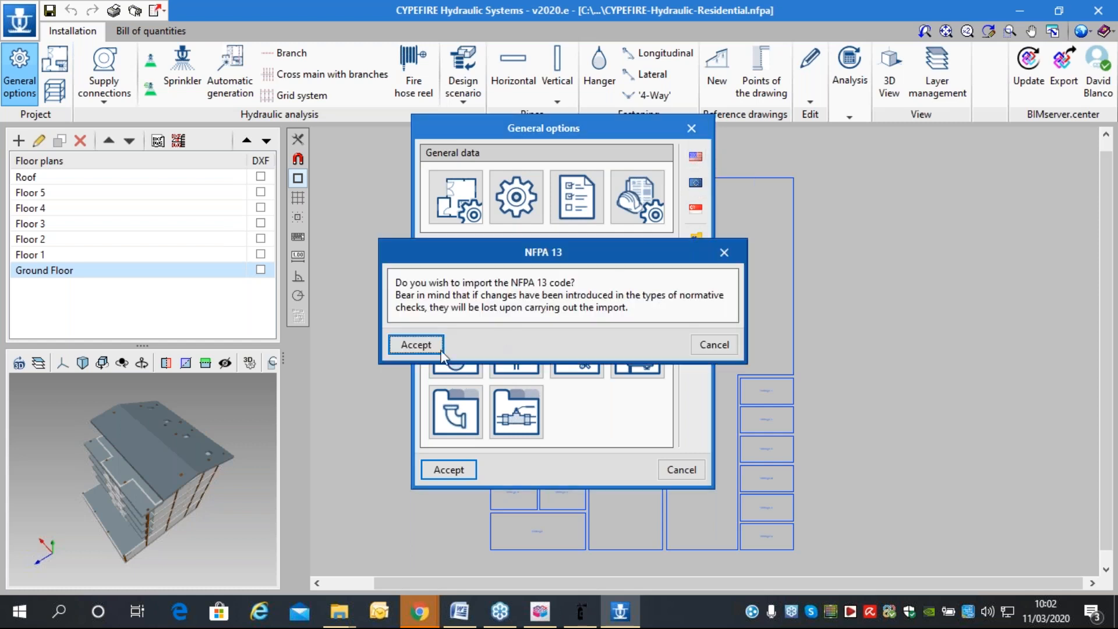
pyautogui.click(416, 346)
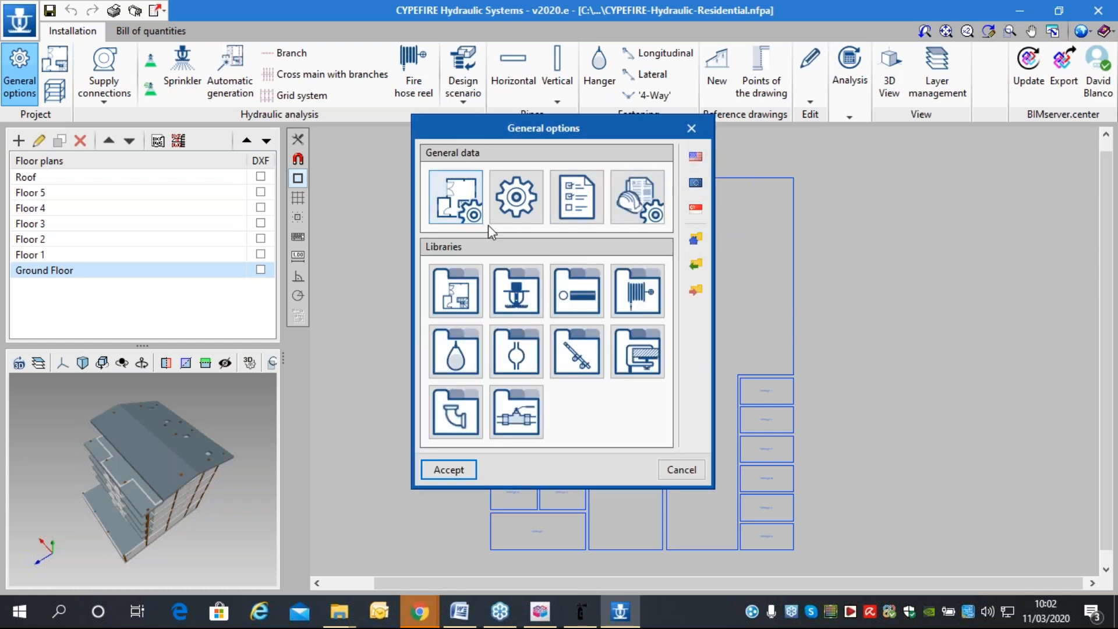
# Open the checks of the space requirement 'Ordinary Hazard (Group 1) - Noncombustible unobstructed' from the specific requirements for each space.
pyautogui.click(472, 194)
pyautogui.scroll(-5, 575, 314)
pyautogui.scroll(5, 574, 320)
pyautogui.scroll(-4, 575, 320)
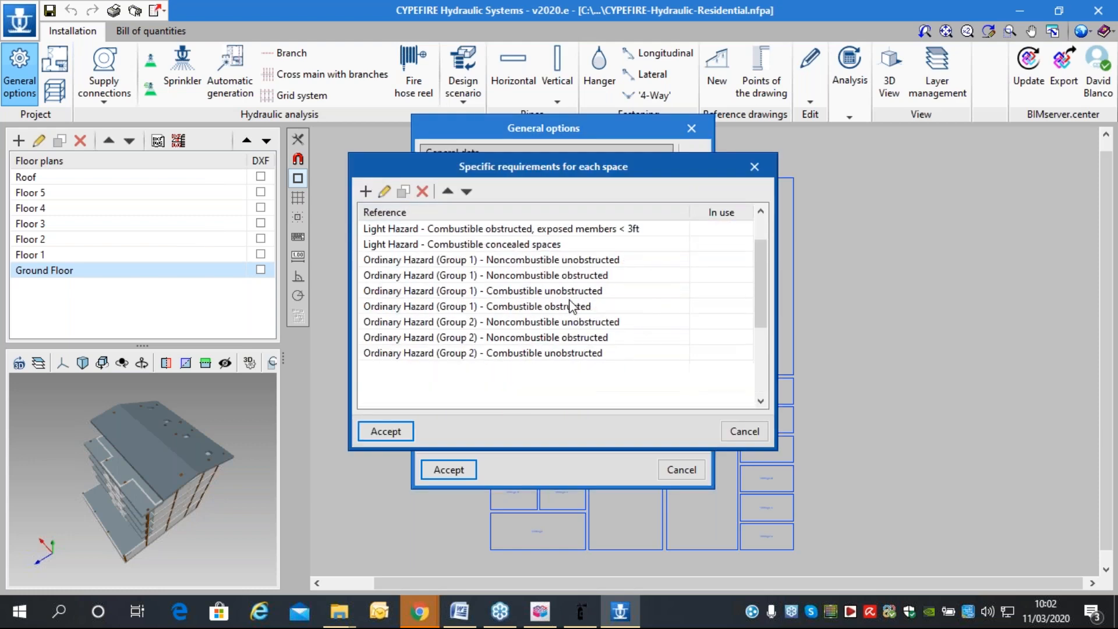
pyautogui.scroll(2, 531, 294)
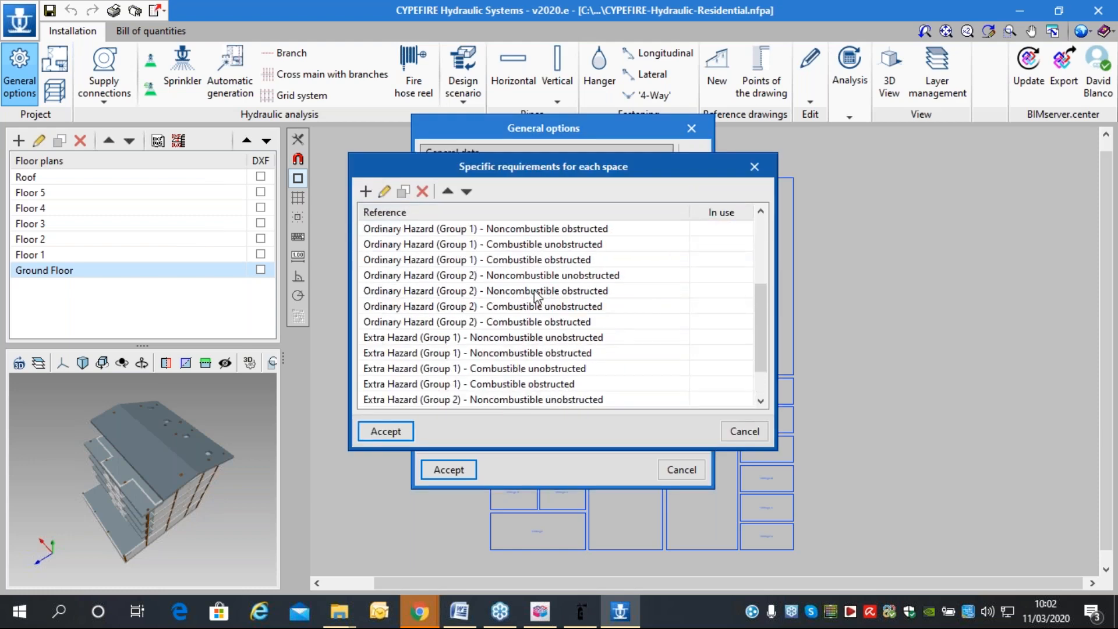
pyautogui.click(513, 261)
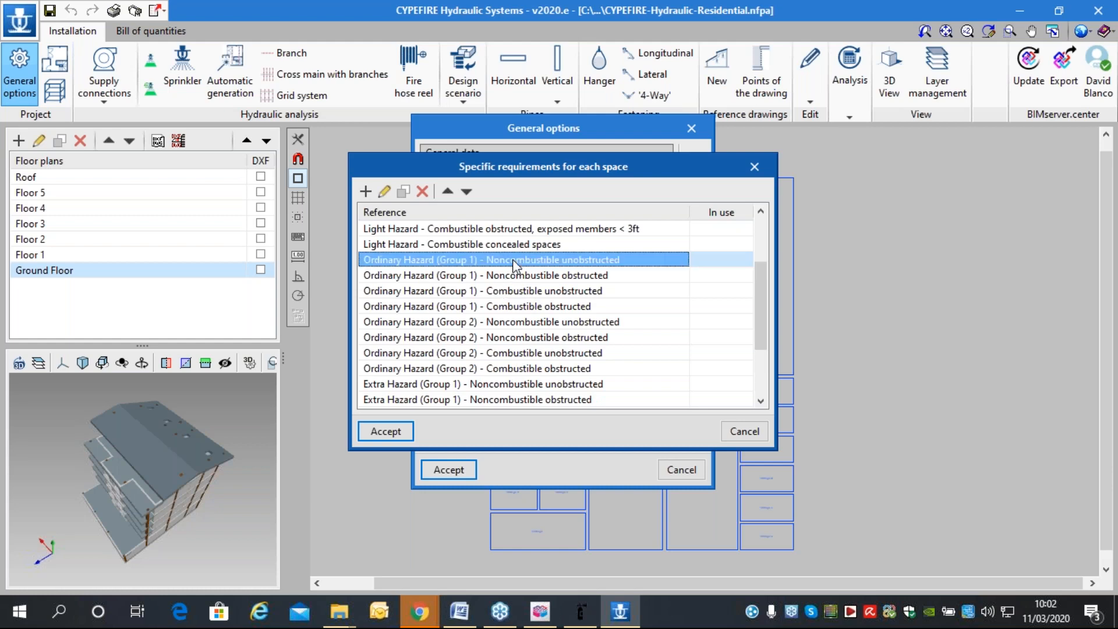
pyautogui.click(385, 191)
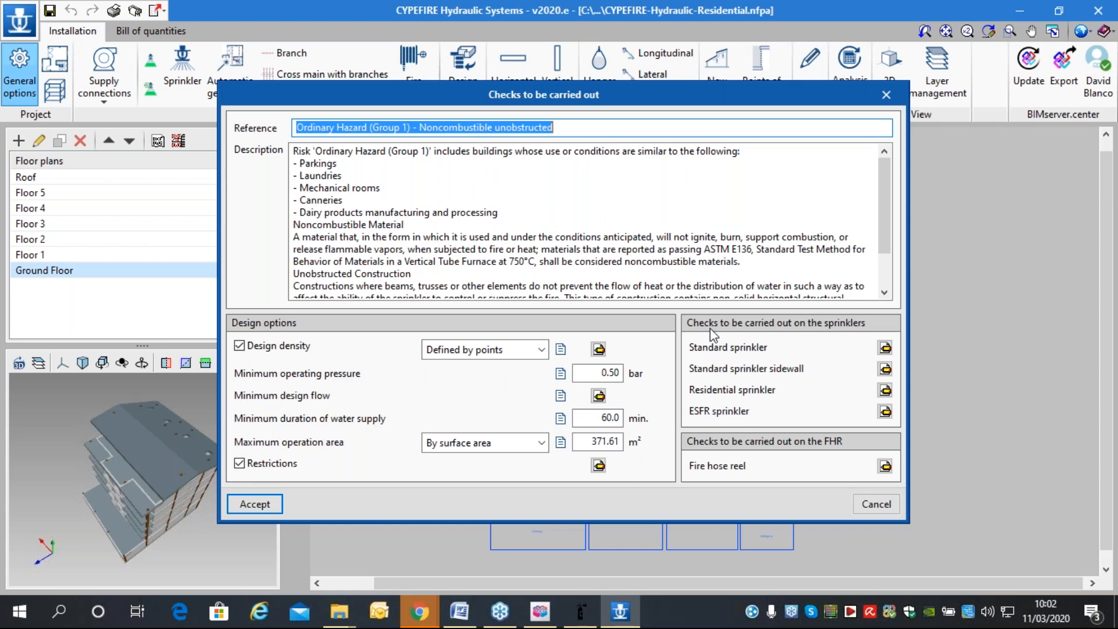
# Examine the requirement's design density points and minimum design flow, and return to the general options without saving changes.
pyautogui.click(598, 349)
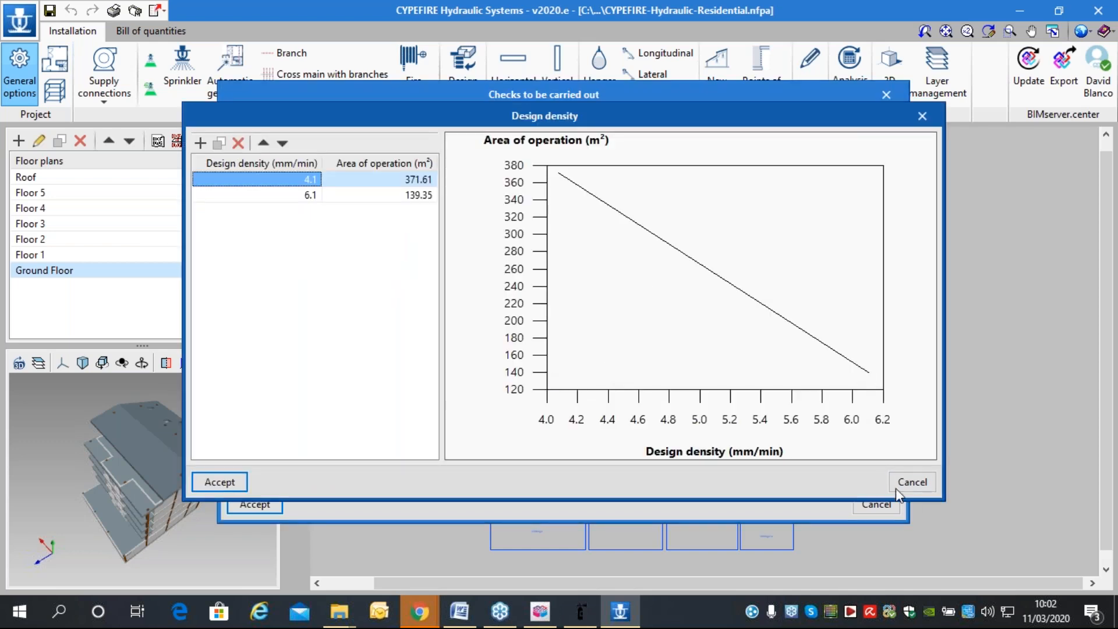
pyautogui.click(919, 488)
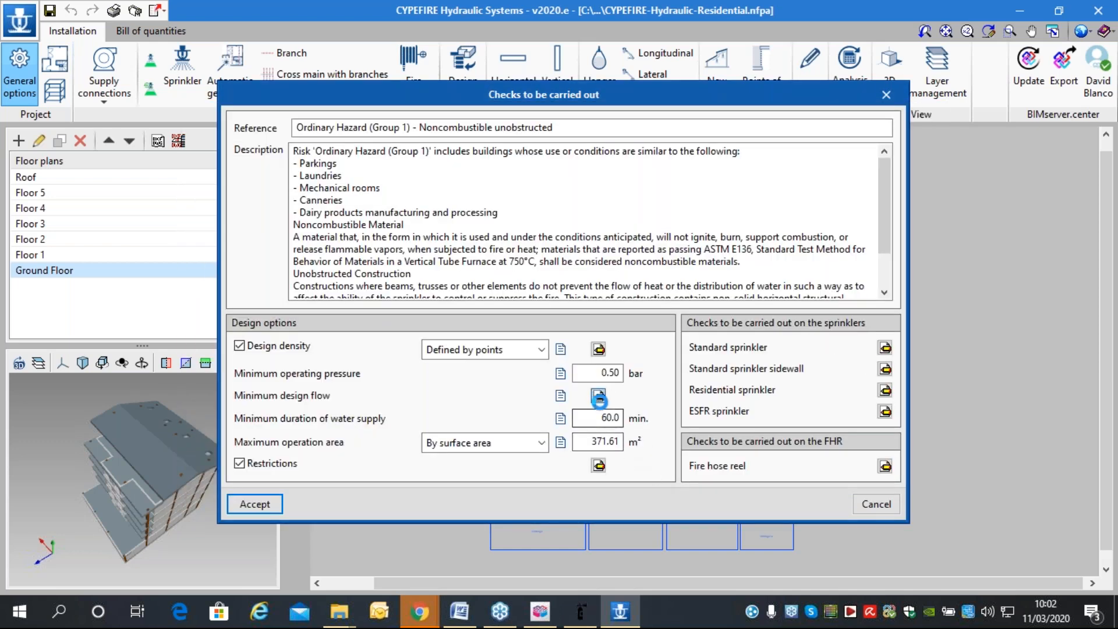
pyautogui.click(598, 396)
pyautogui.click(791, 353)
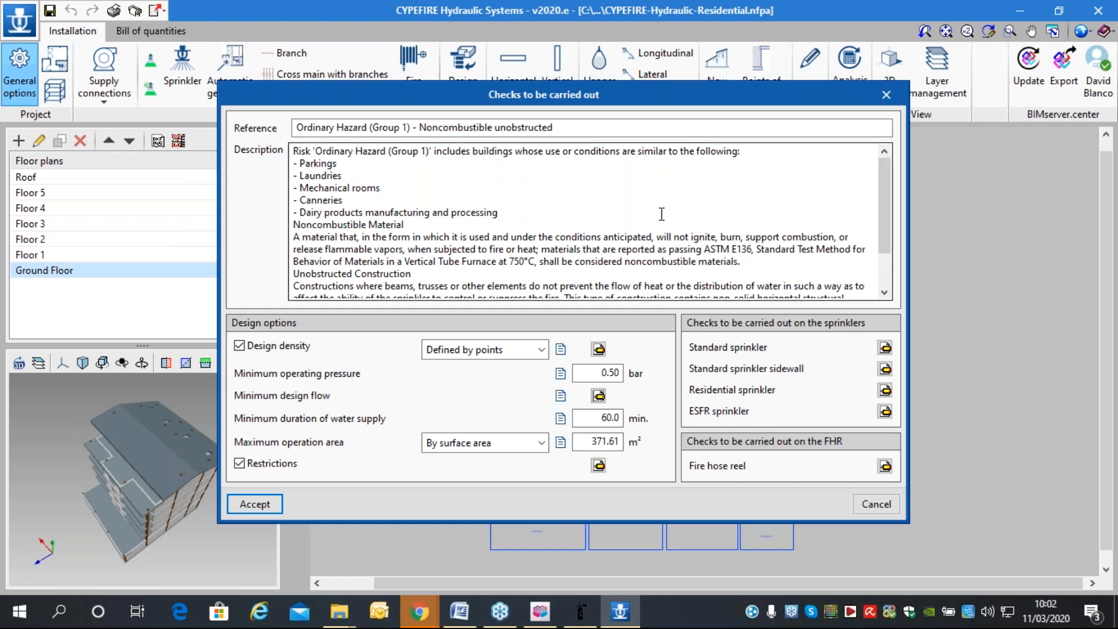
pyautogui.click(873, 505)
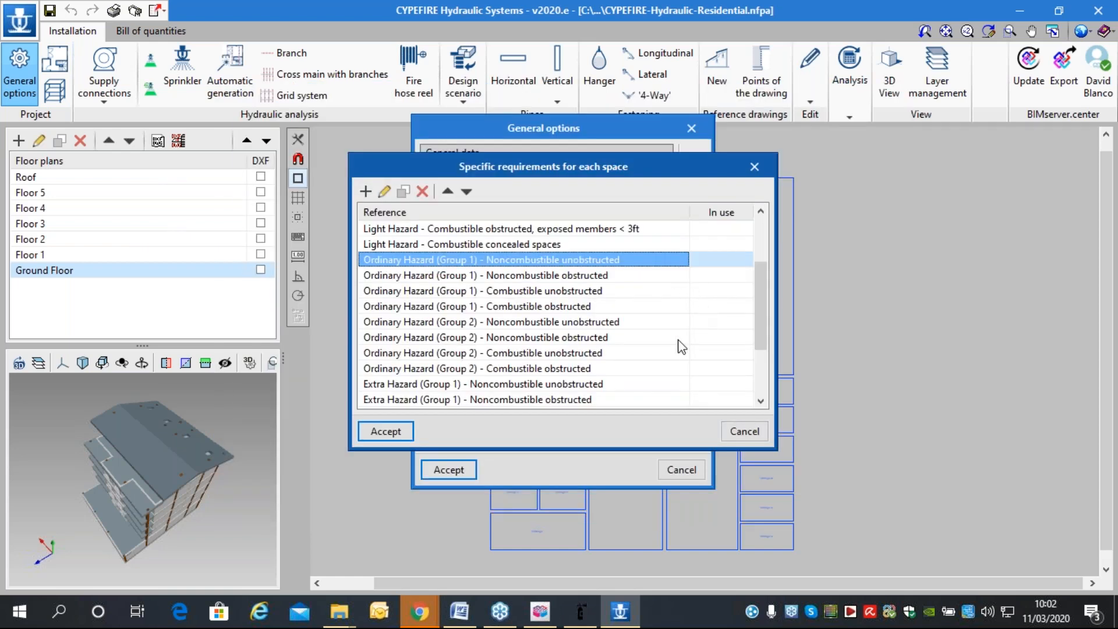
pyautogui.click(744, 431)
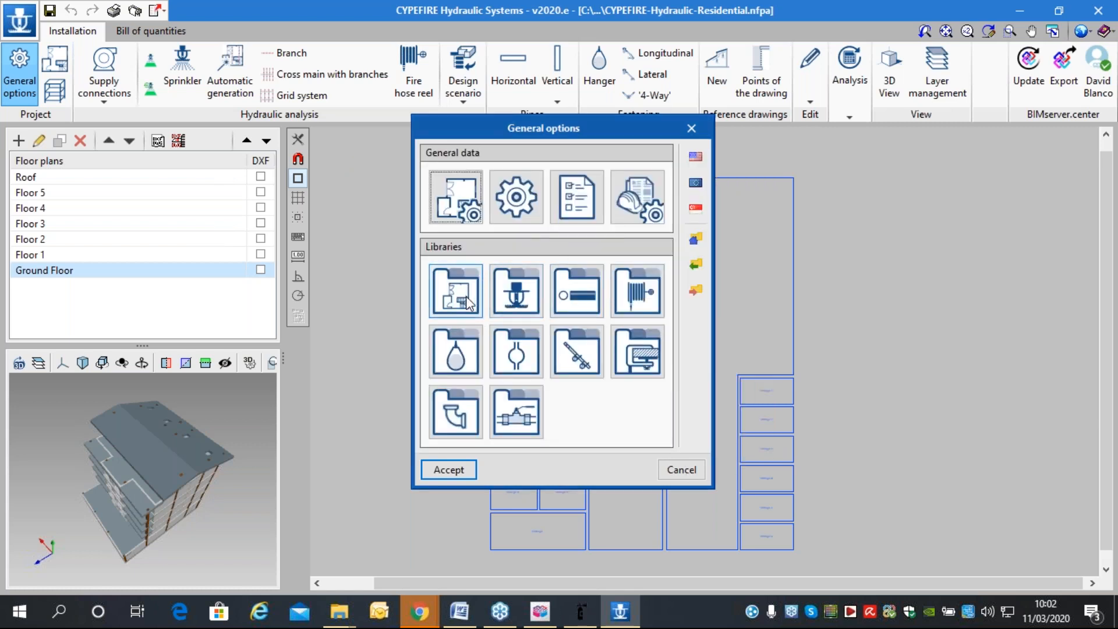
# Import the predefined Loop Hanger catalogue into the hangers library and check its hanger types and dimension diagram.
pyautogui.click(457, 360)
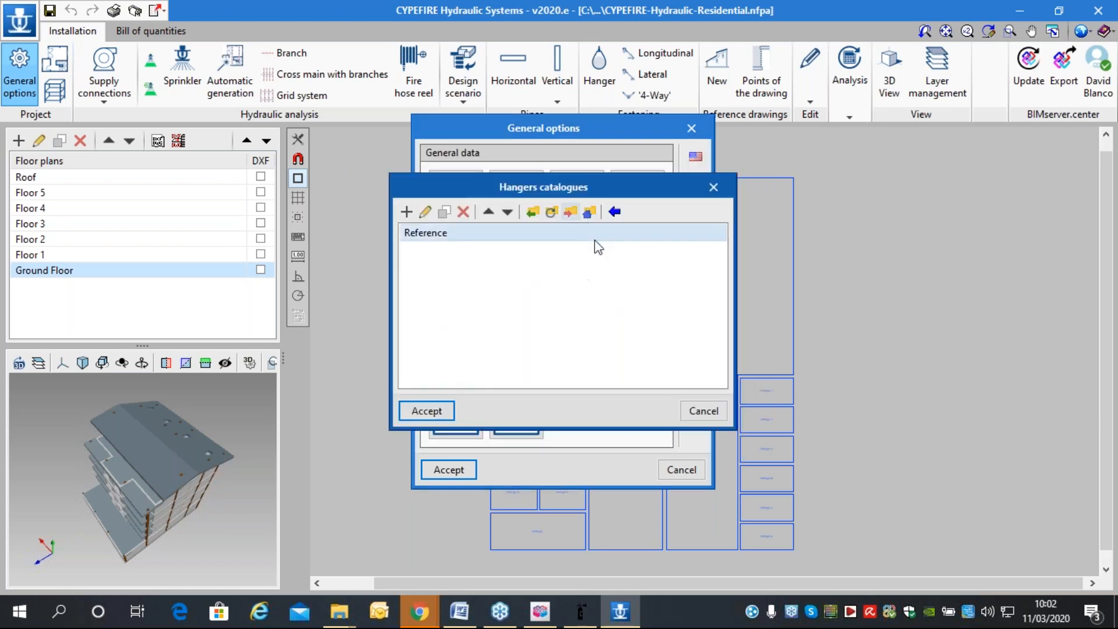
pyautogui.click(614, 212)
pyautogui.click(539, 373)
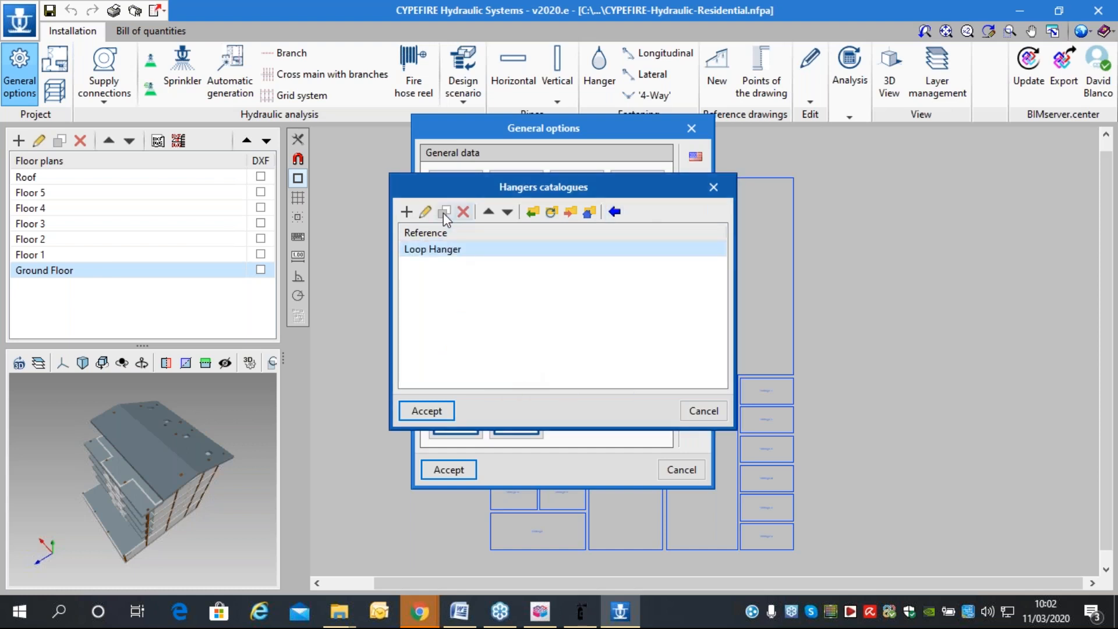
pyautogui.click(426, 211)
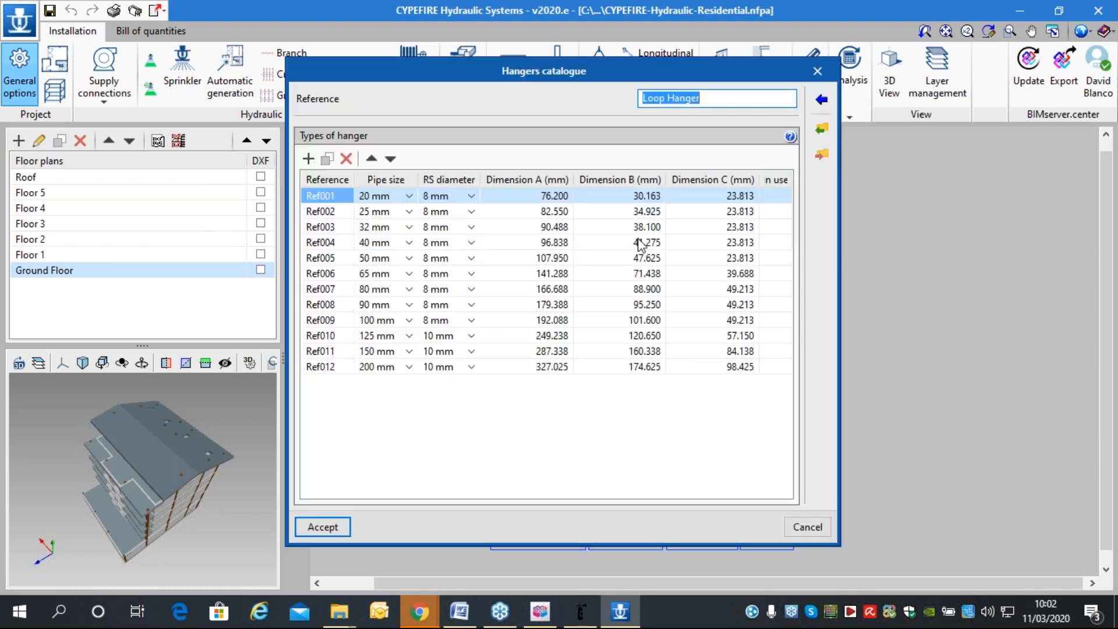
pyautogui.click(790, 137)
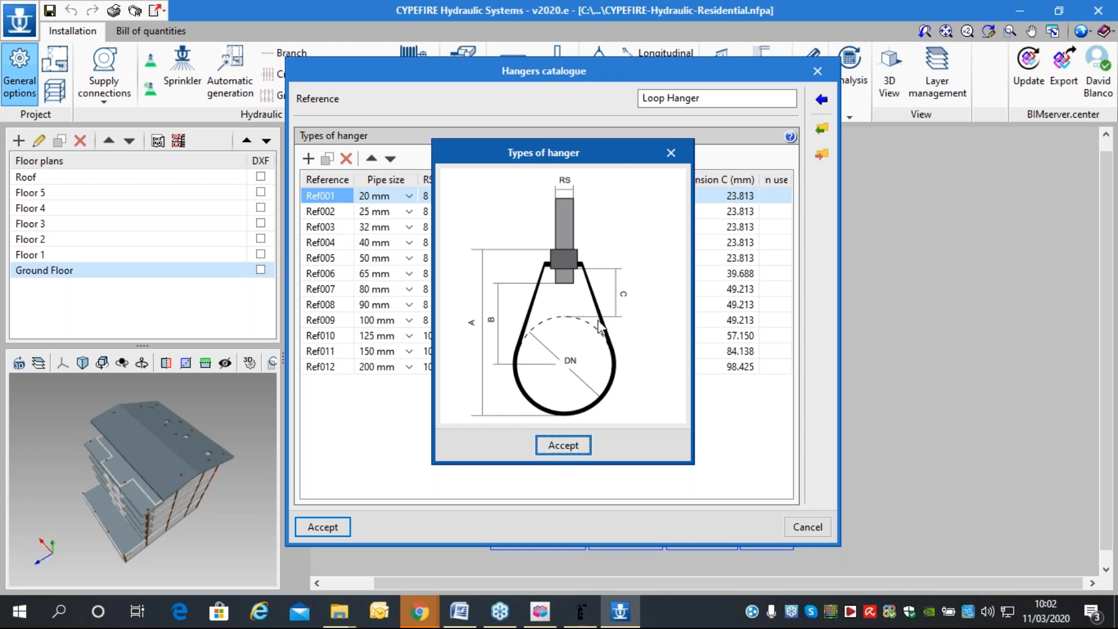
pyautogui.click(564, 444)
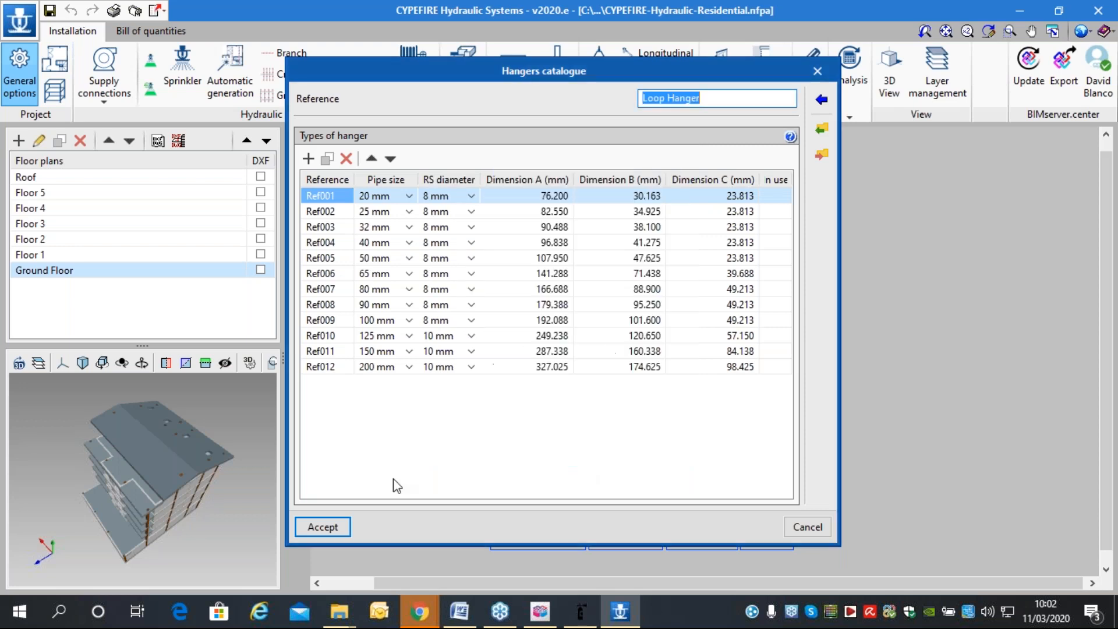
pyautogui.click(322, 527)
pyautogui.click(425, 409)
# Add the predefined "Pendent sprinkler, K-80. Standard coverage" to the sprinkler types library and check which sprinkler type options are available.
pyautogui.click(527, 297)
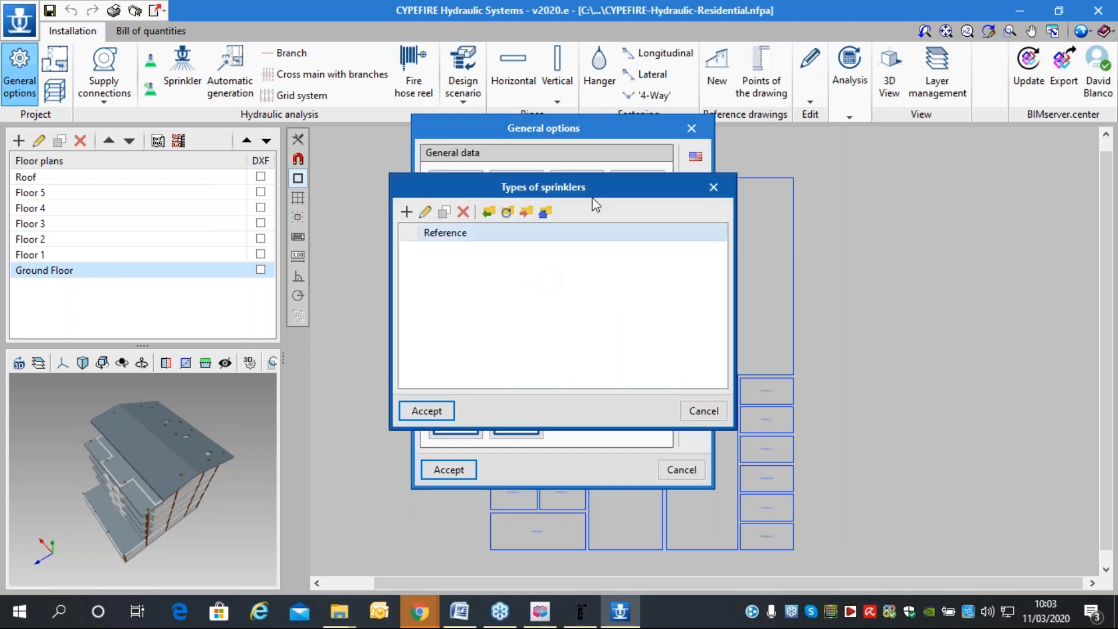
pyautogui.click(406, 211)
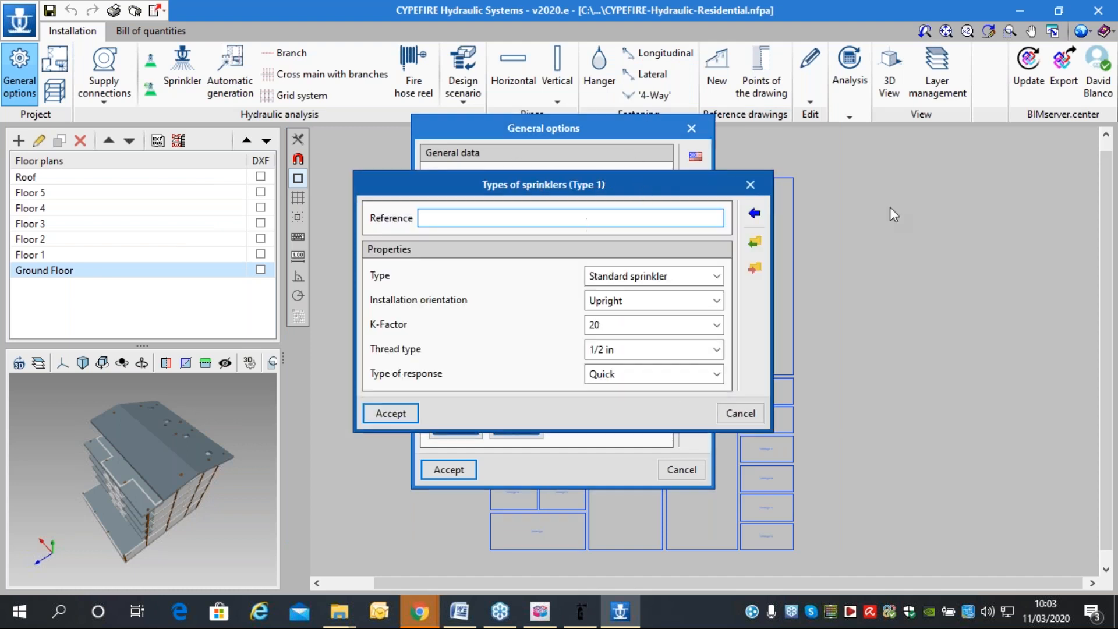
pyautogui.click(754, 213)
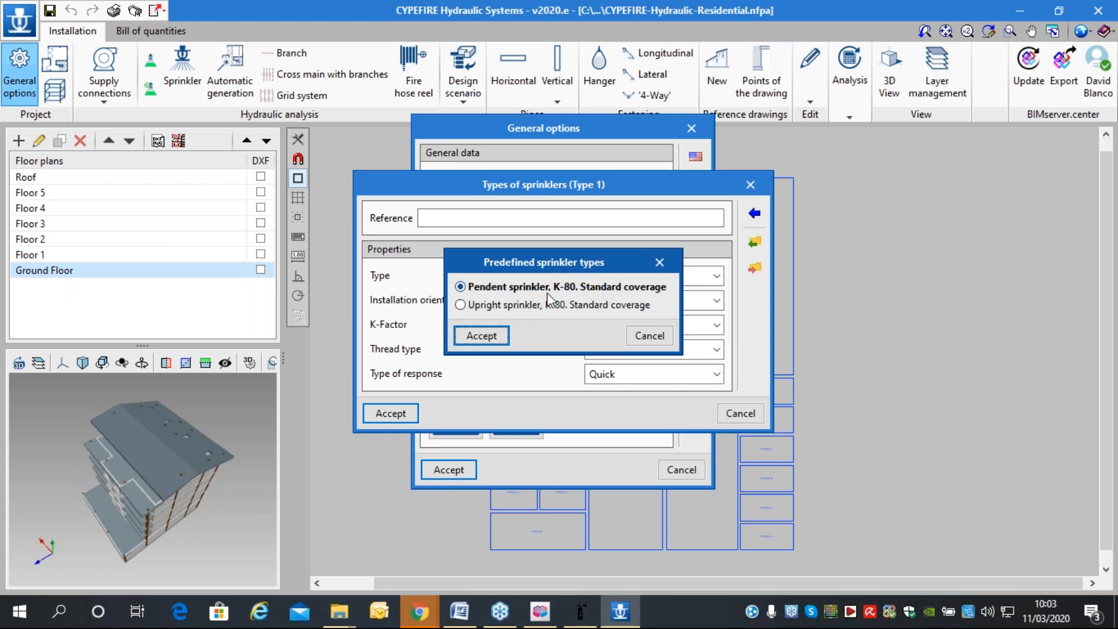
pyautogui.click(480, 334)
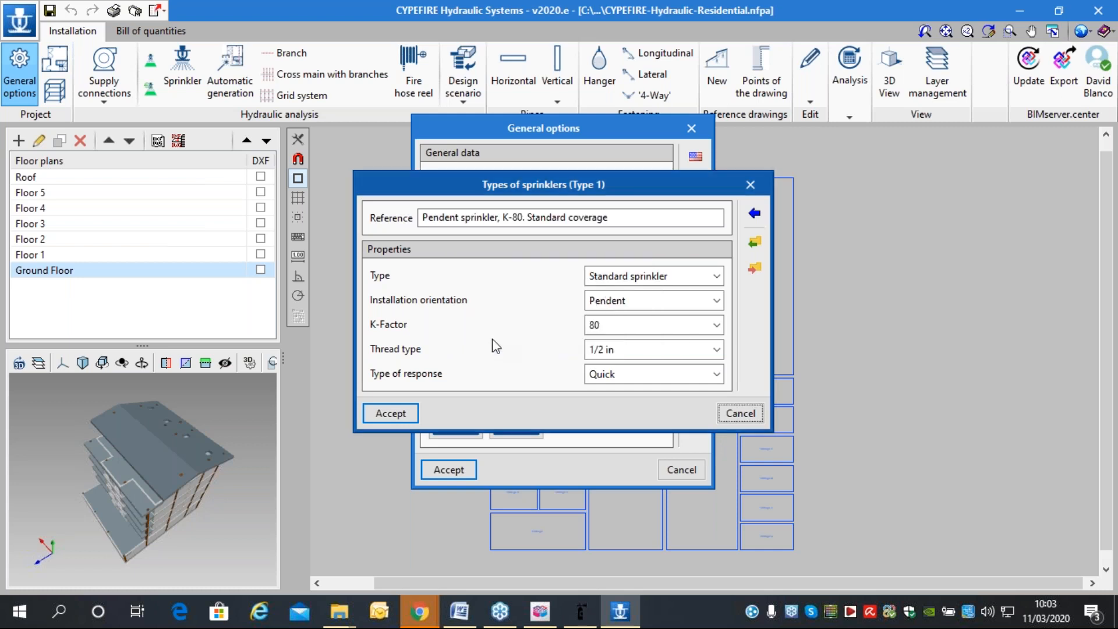
pyautogui.click(403, 417)
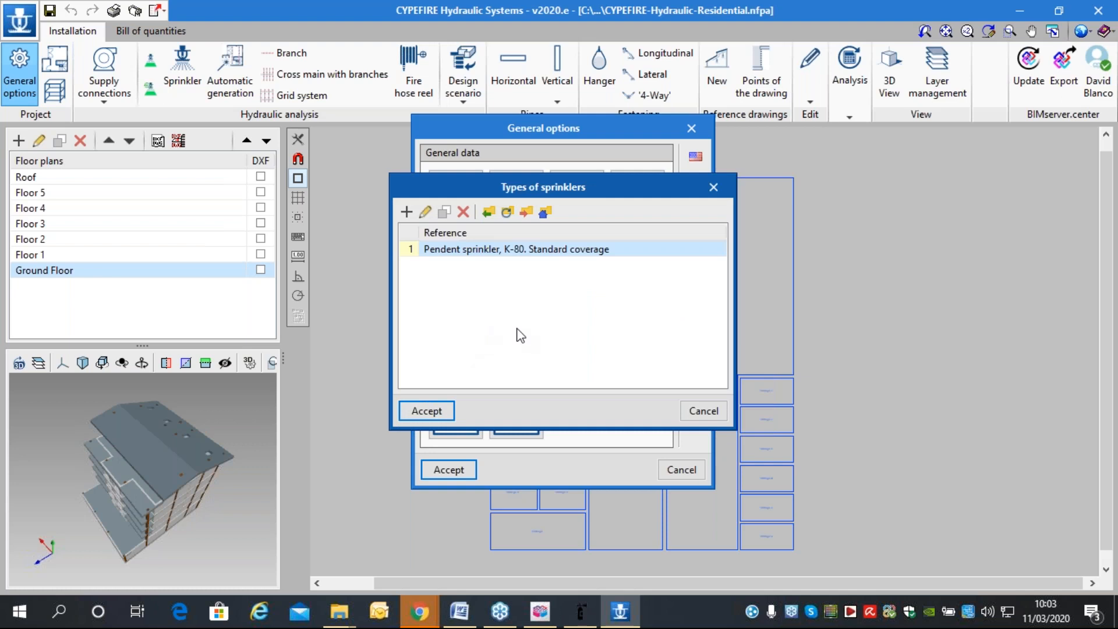
pyautogui.click(444, 213)
pyautogui.click(674, 278)
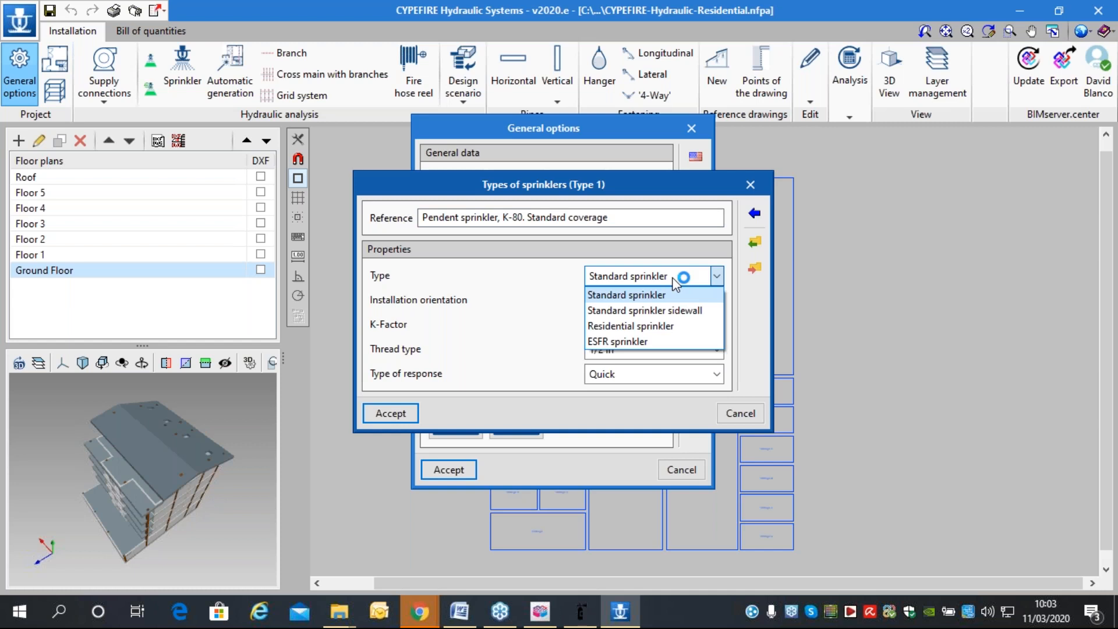
pyautogui.click(469, 335)
pyautogui.click(736, 414)
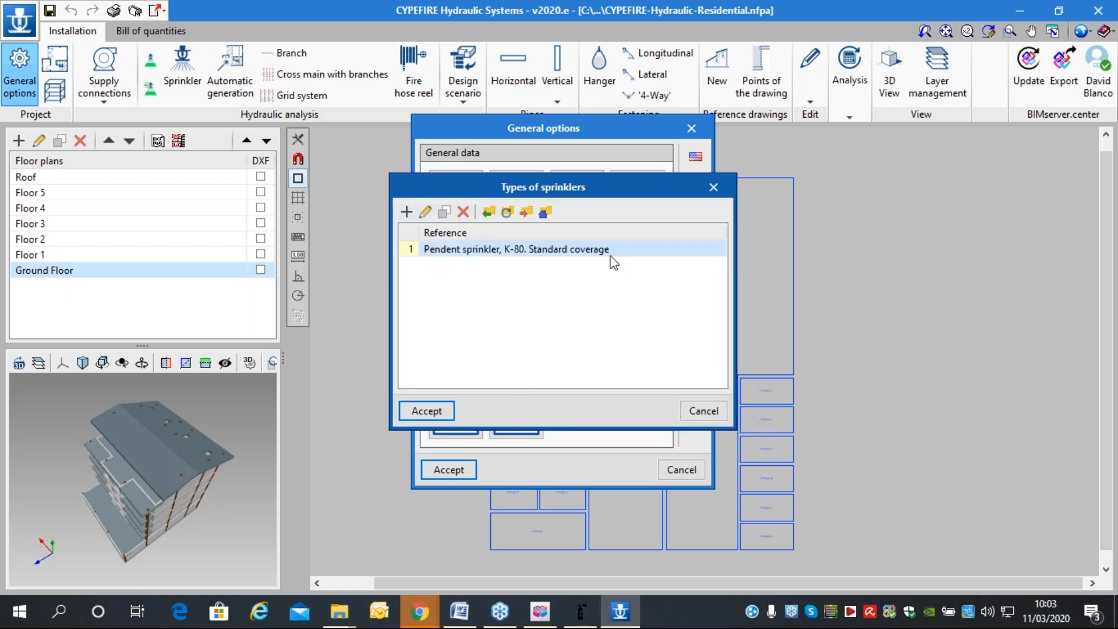
pyautogui.click(447, 415)
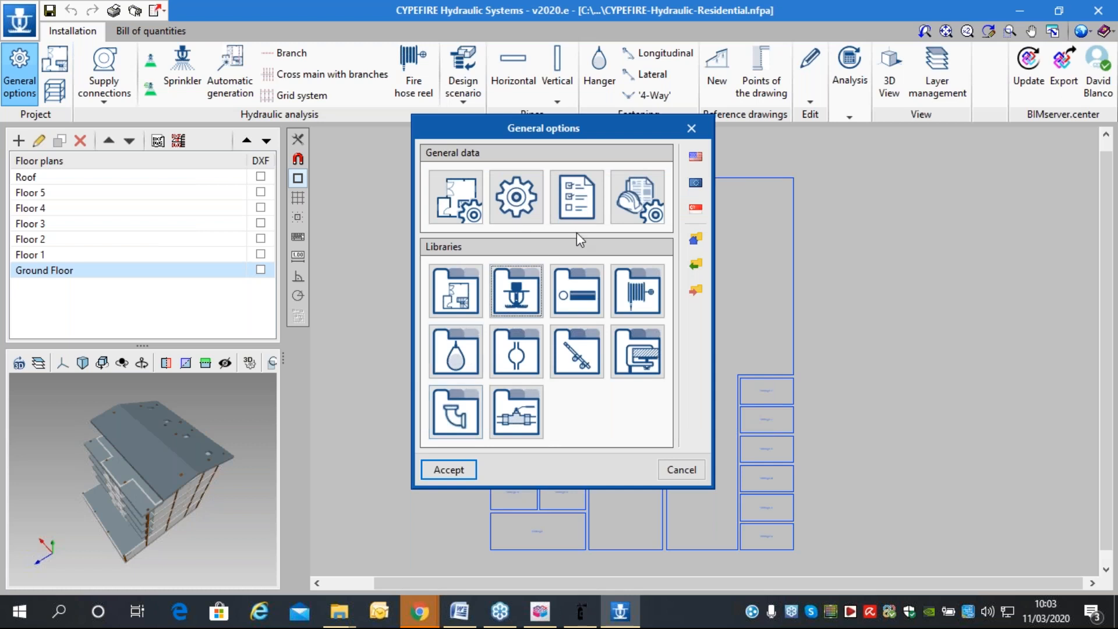
# Examine the aquatherm red pipe MF catalogue in the pipes library, including its material properties and pipe sizes.
pyautogui.click(587, 296)
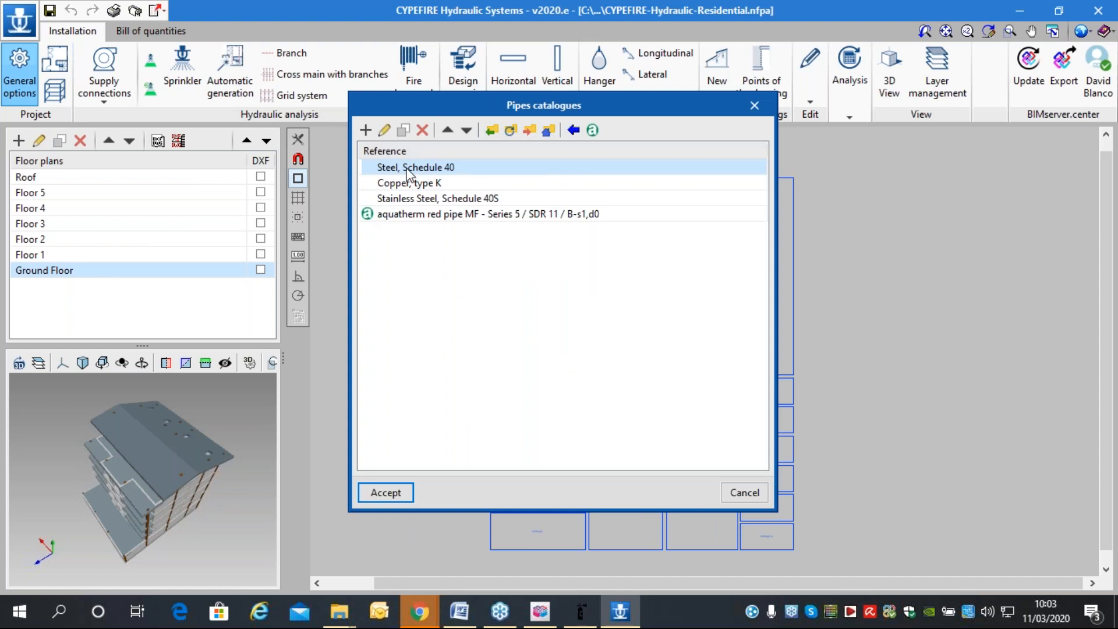
pyautogui.click(424, 218)
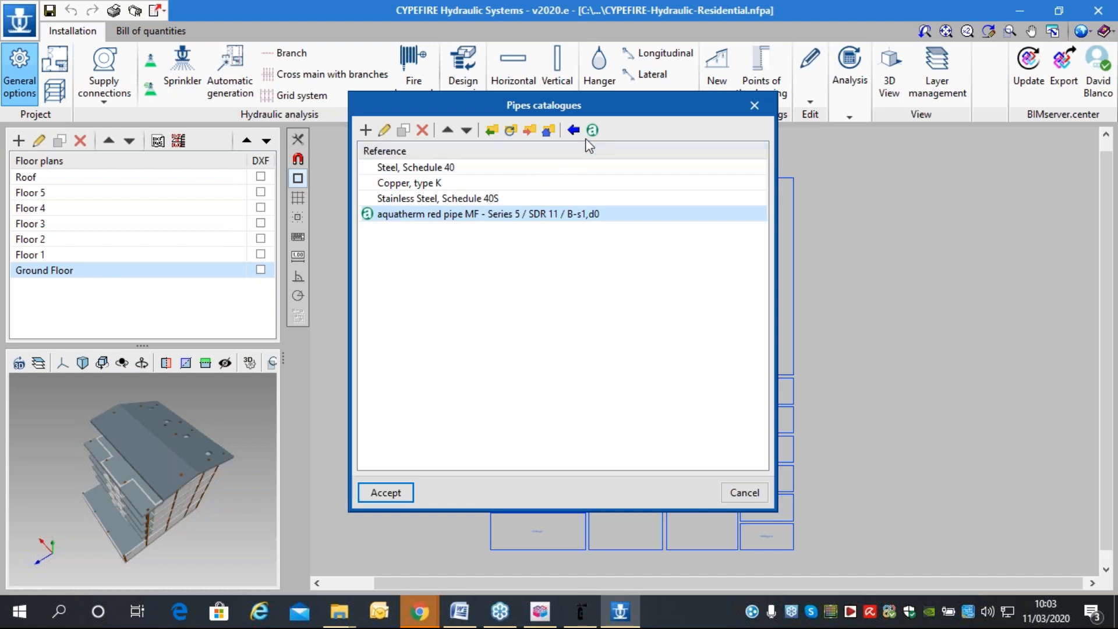
pyautogui.click(384, 129)
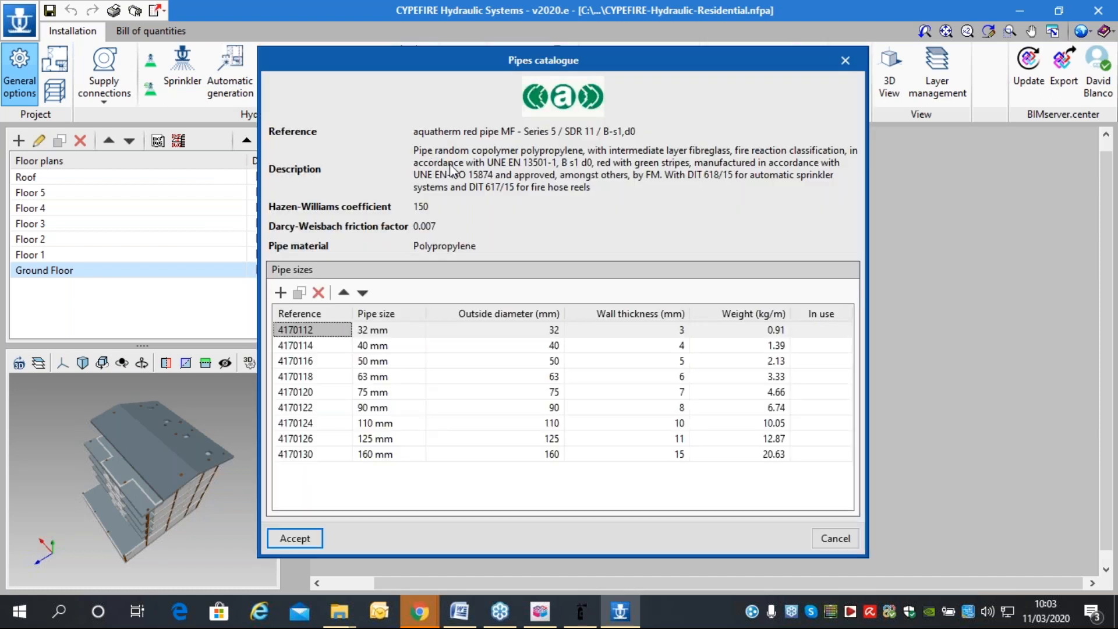
pyautogui.click(830, 539)
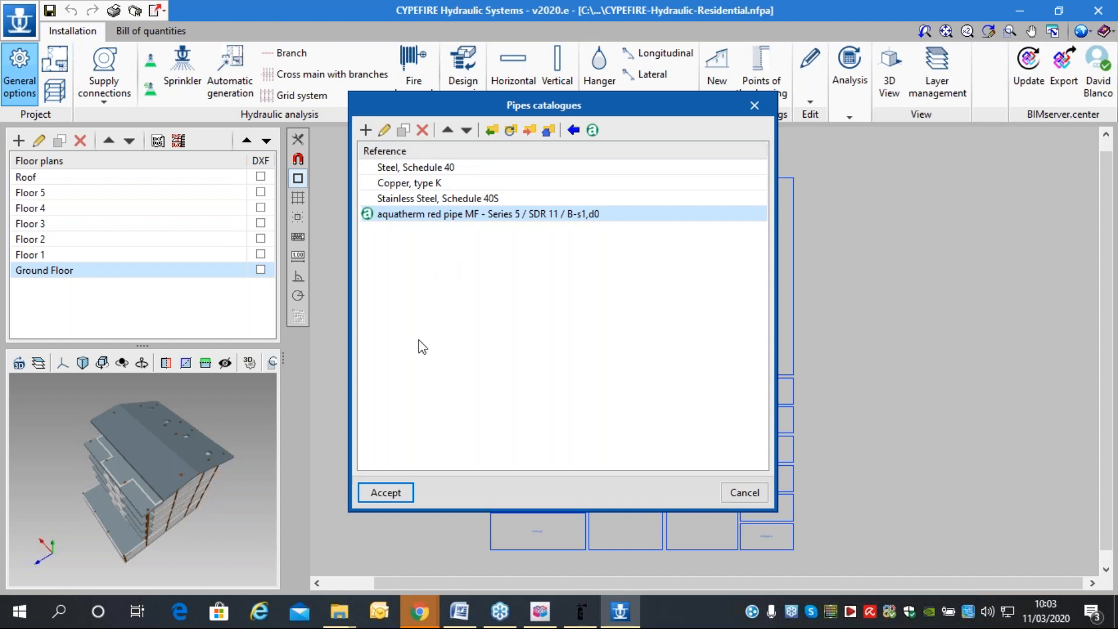
pyautogui.click(390, 494)
# Review the hose size and analysis method of the fire hose reel type and accept its properties in the library.
pyautogui.click(637, 291)
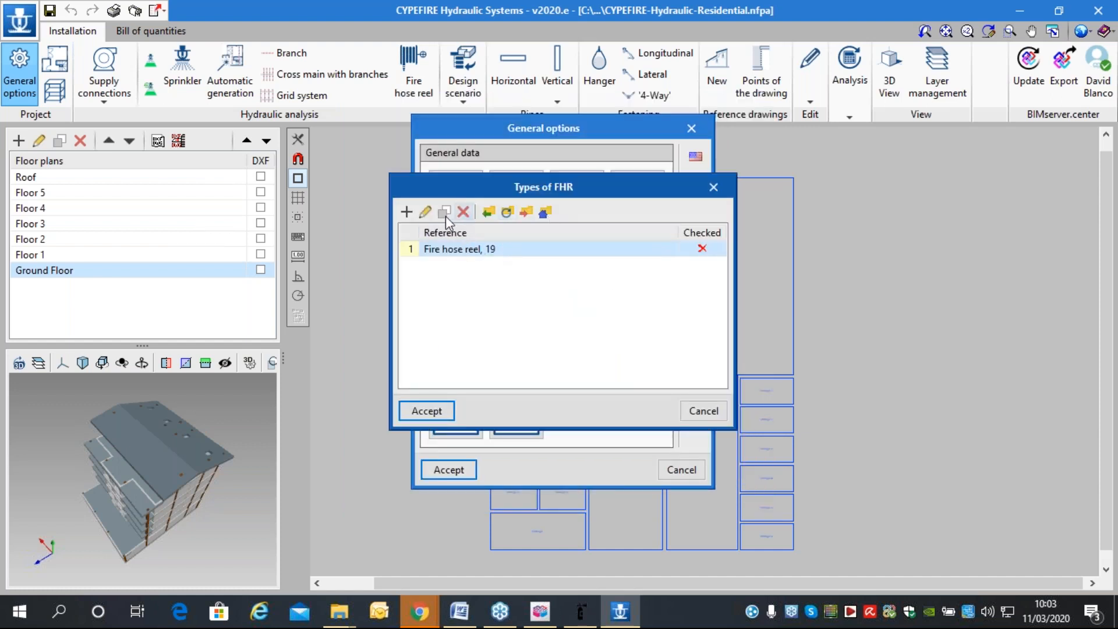
pyautogui.click(425, 213)
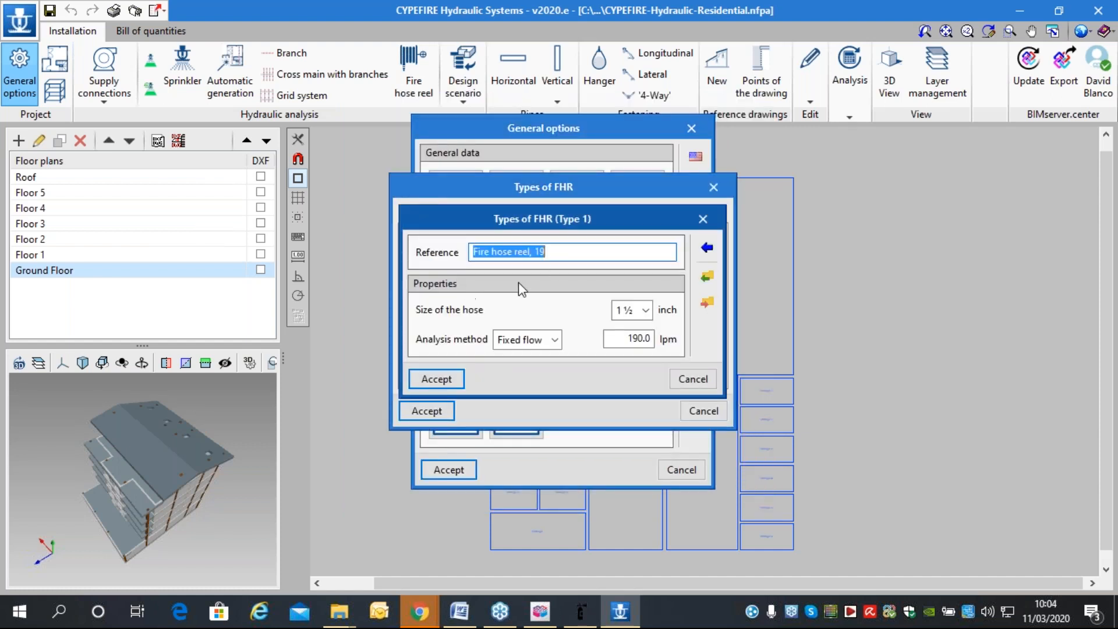
pyautogui.click(632, 309)
pyautogui.click(636, 310)
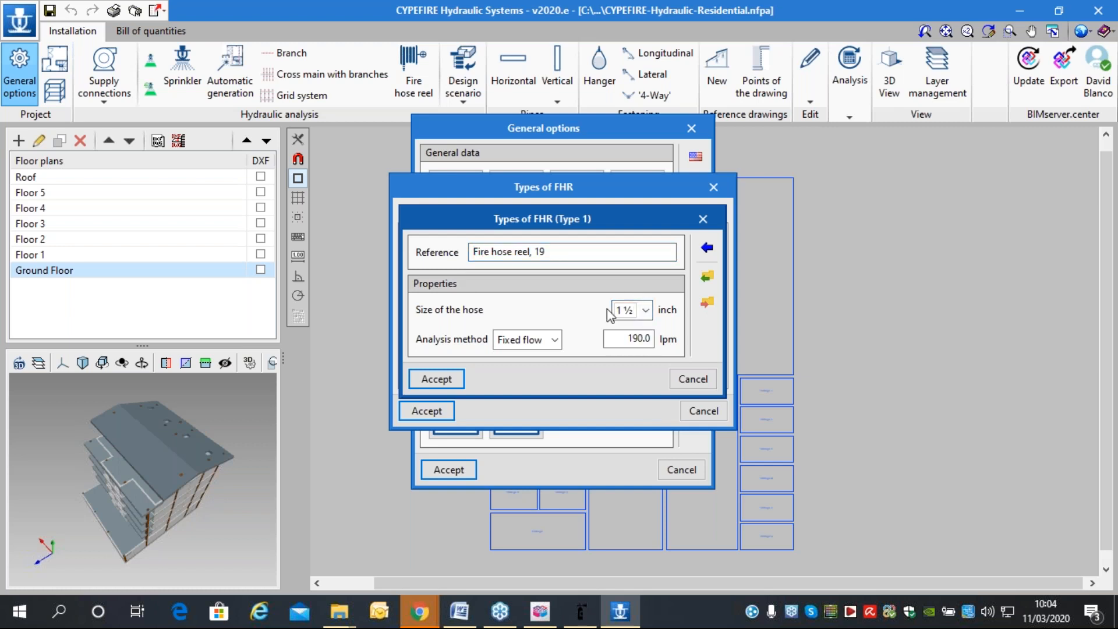
pyautogui.click(449, 379)
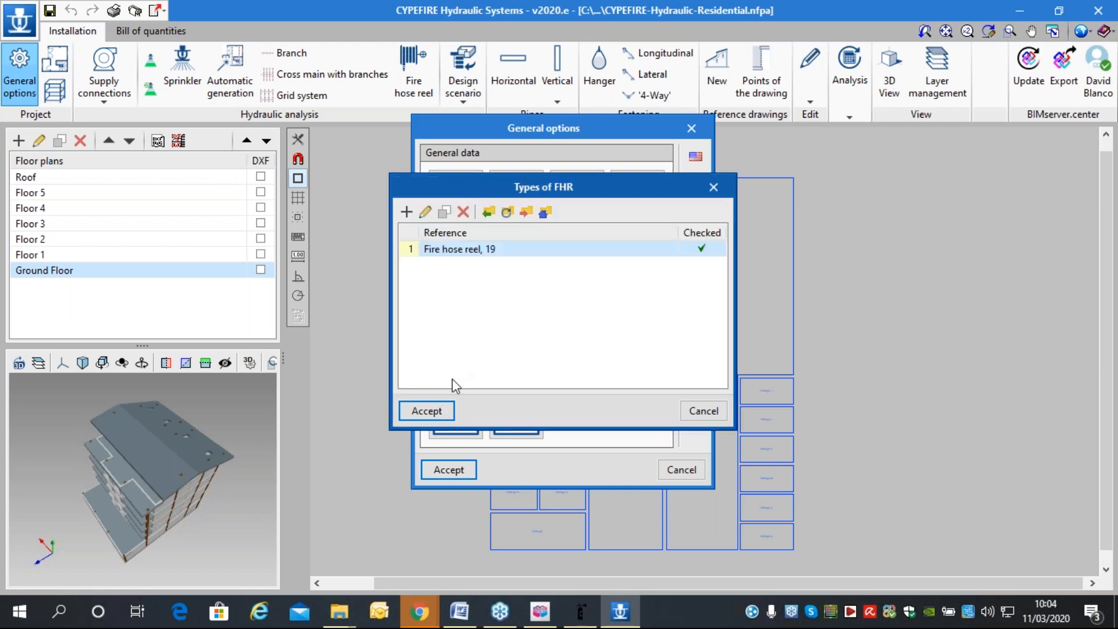
pyautogui.click(443, 411)
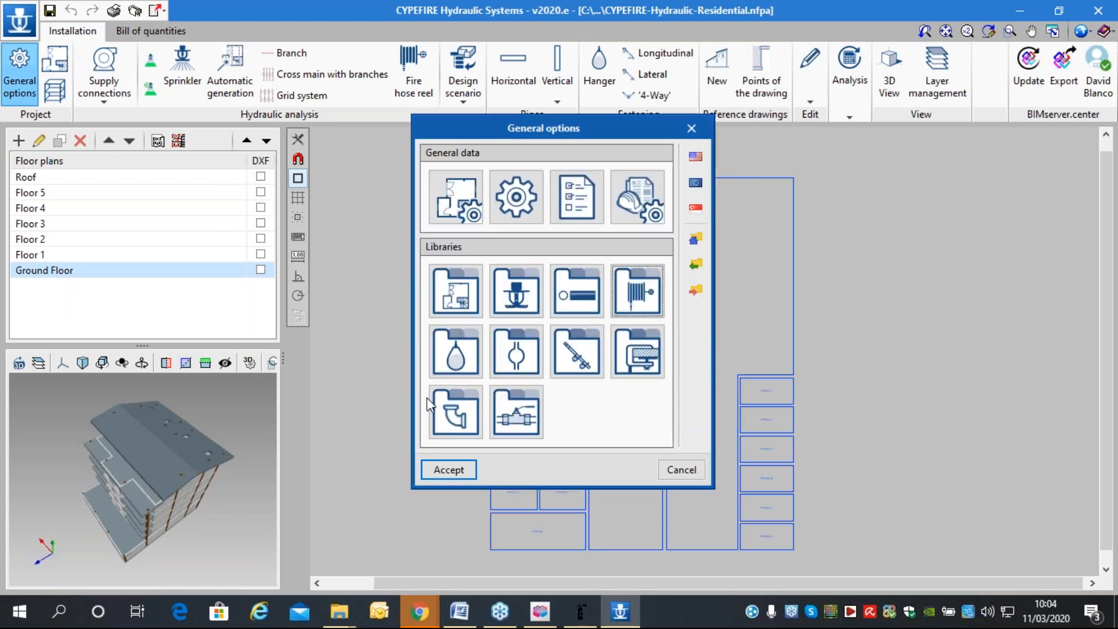
# Examine the accessories library and the loss coefficient of the Elbow 45° accessory.
pyautogui.click(448, 428)
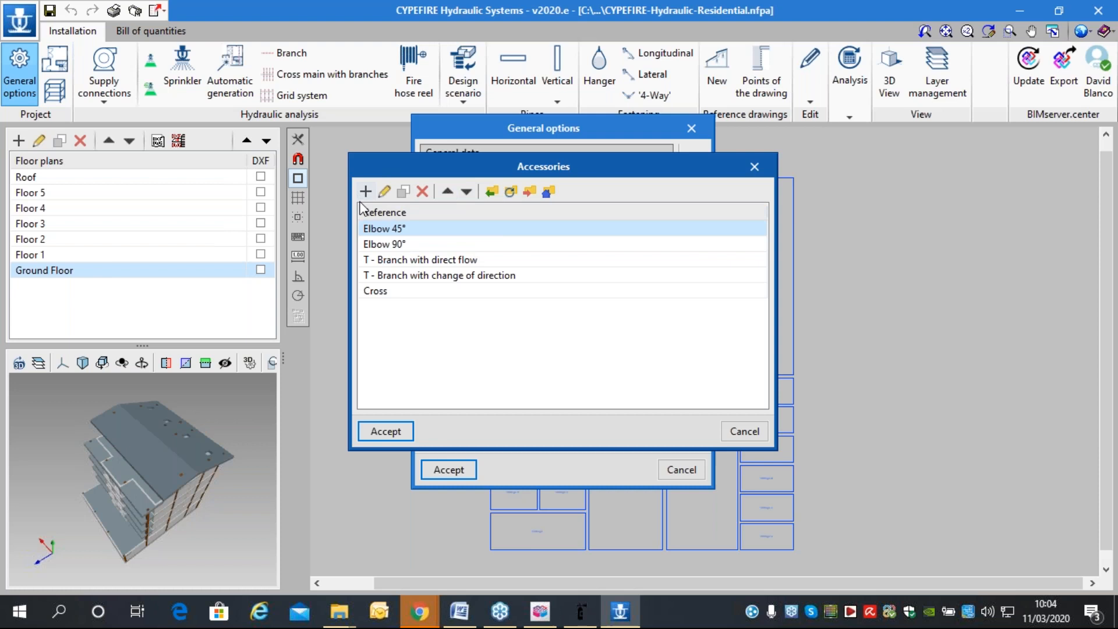
pyautogui.click(384, 192)
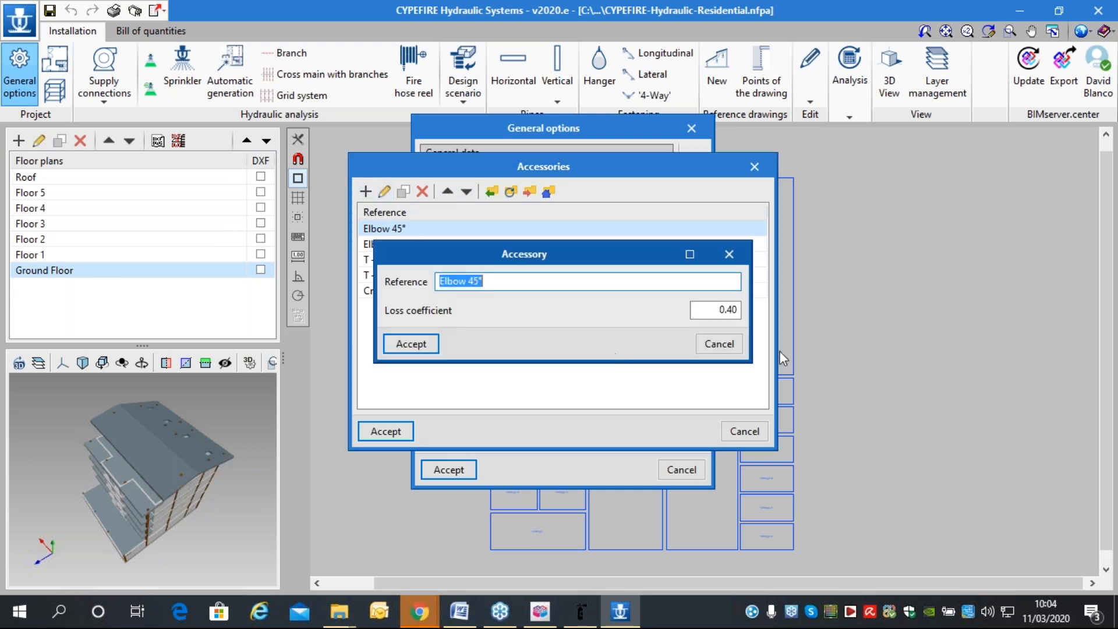
pyautogui.click(699, 343)
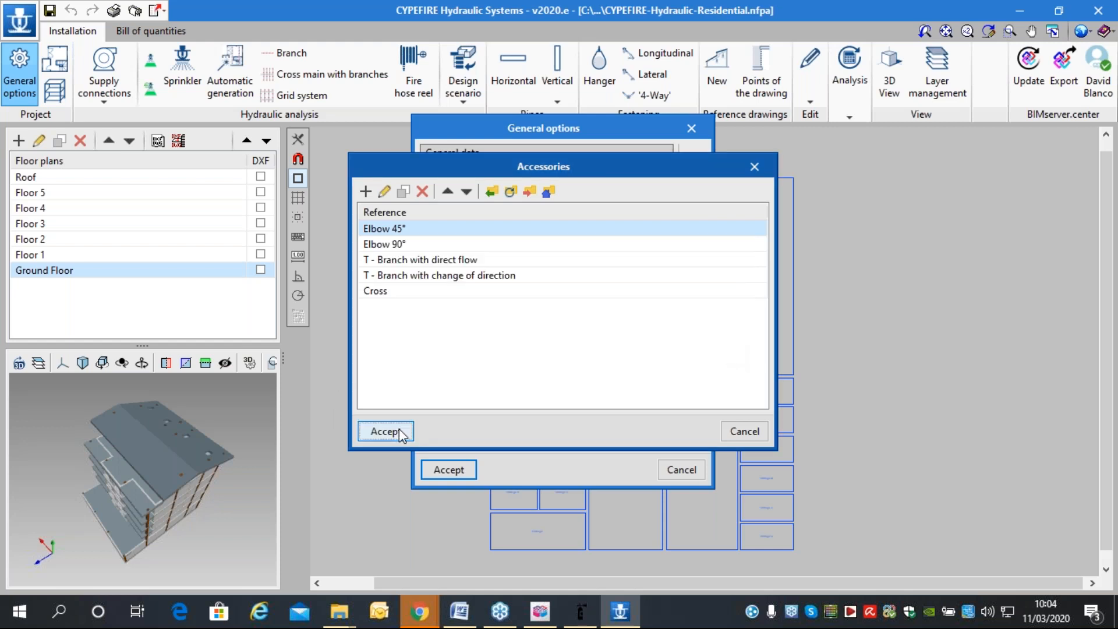
pyautogui.click(364, 431)
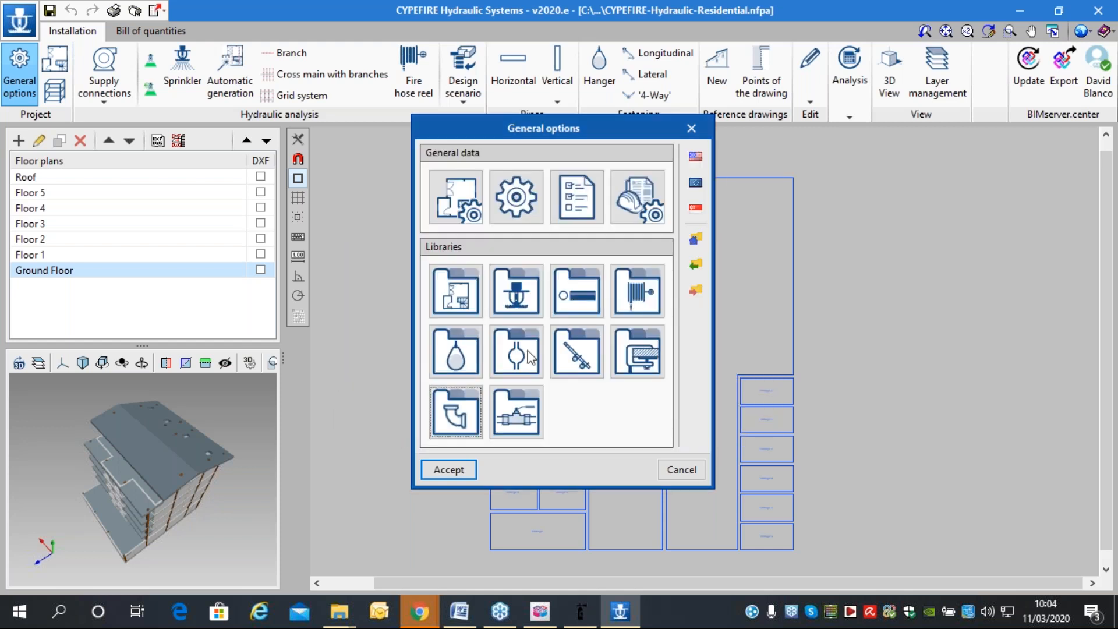
# Look through the criteria for accessory measurements without changing them, and accept the general options.
pyautogui.click(466, 416)
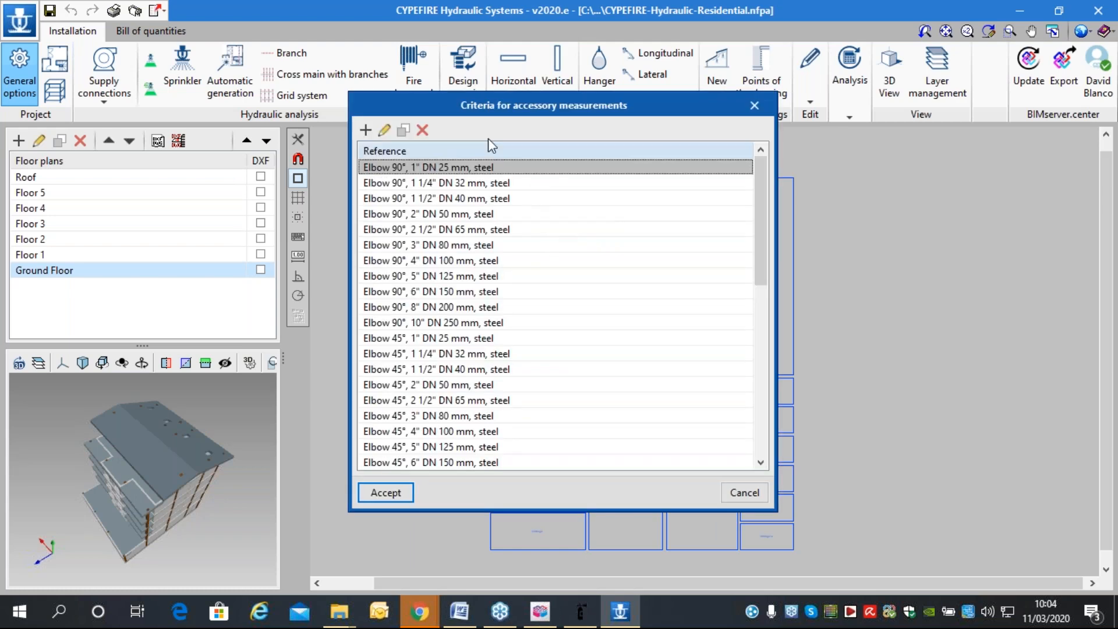
pyautogui.scroll(-8, 489, 401)
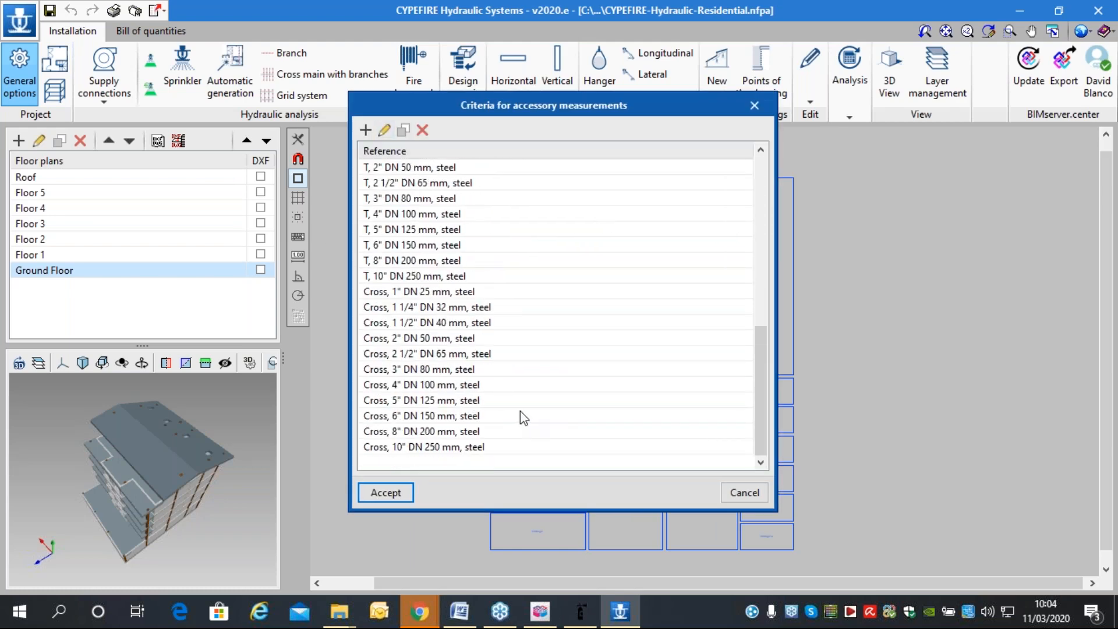
pyautogui.scroll(1, 507, 402)
pyautogui.scroll(2, 491, 379)
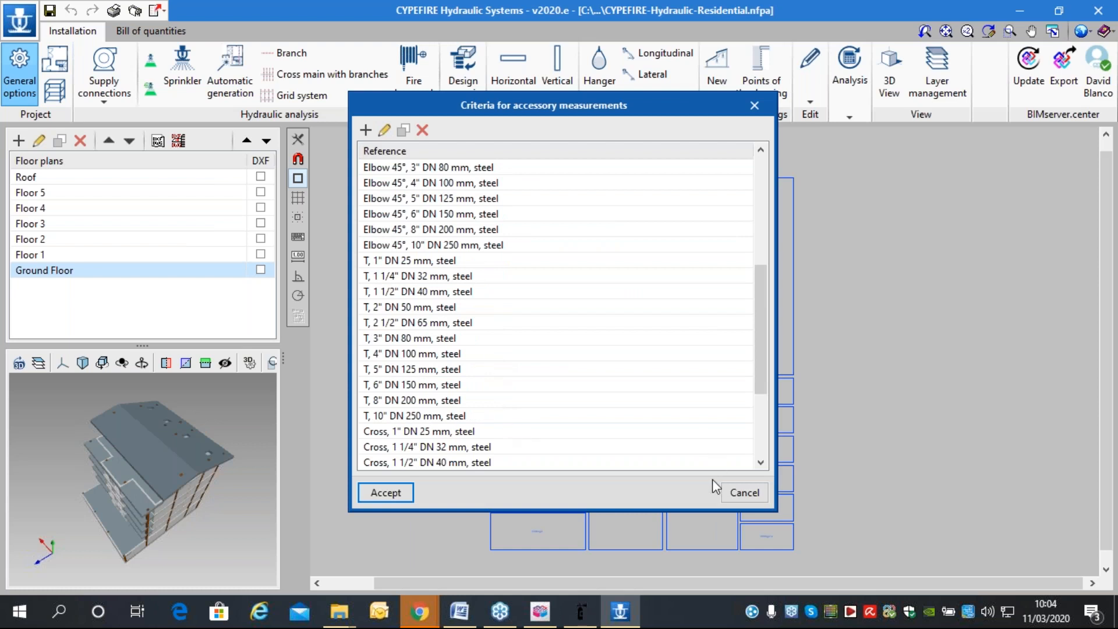
pyautogui.click(744, 492)
pyautogui.click(473, 471)
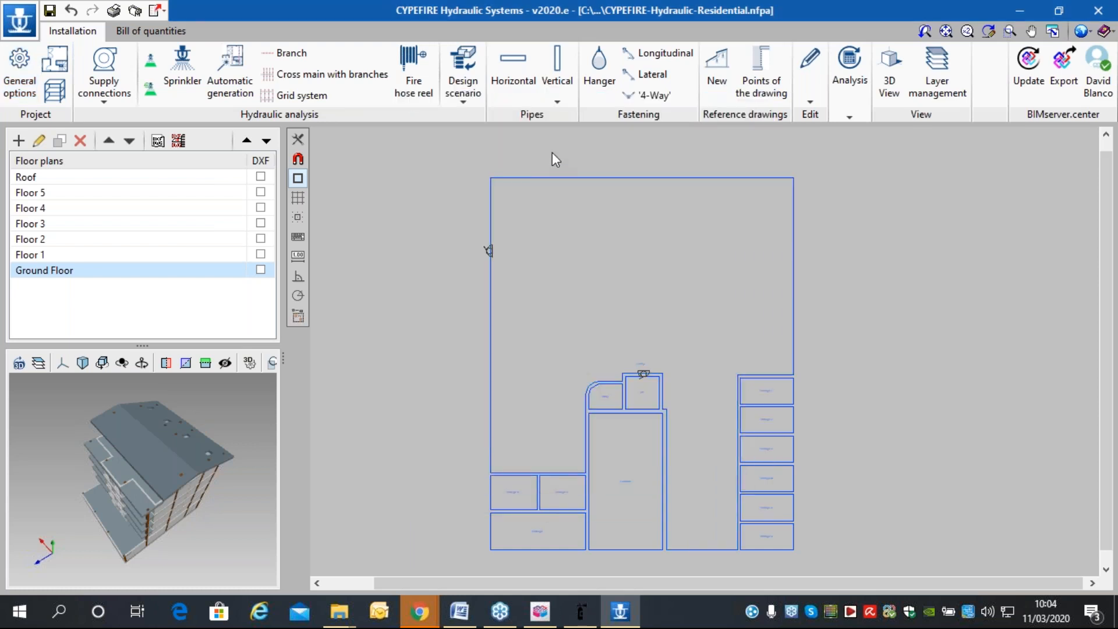
# Place a 60 m³ Light Hazard tank with a flow of 900 lpm outside the building, below the ground floor plan's lower-left corner.
pyautogui.scroll(-2, 361, 253)
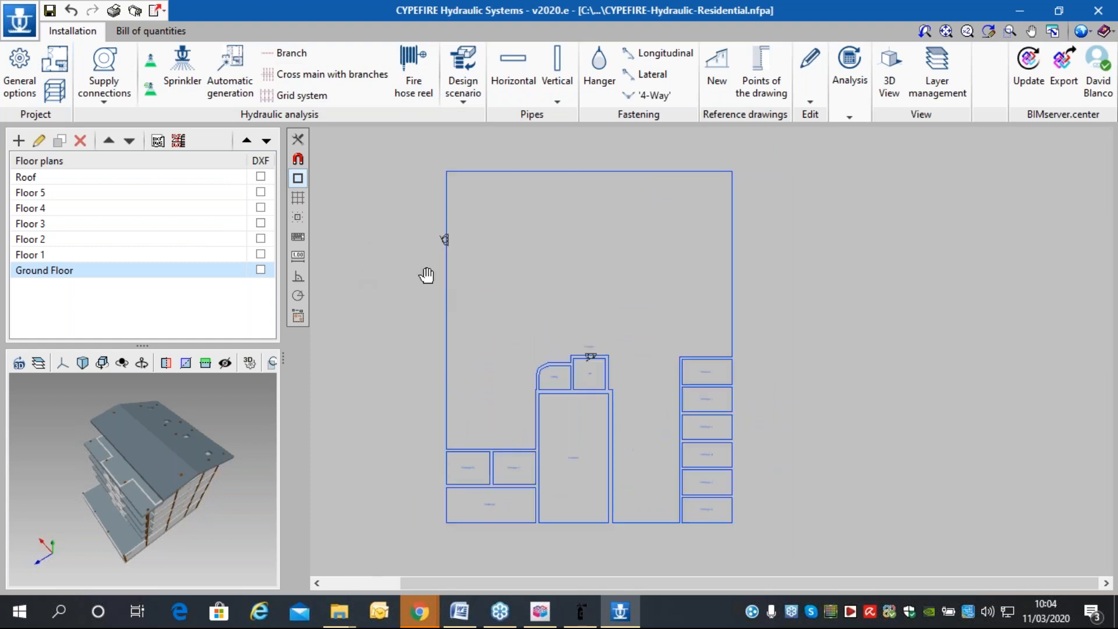
pyautogui.scroll(2, 425, 250)
pyautogui.scroll(-2, 504, 289)
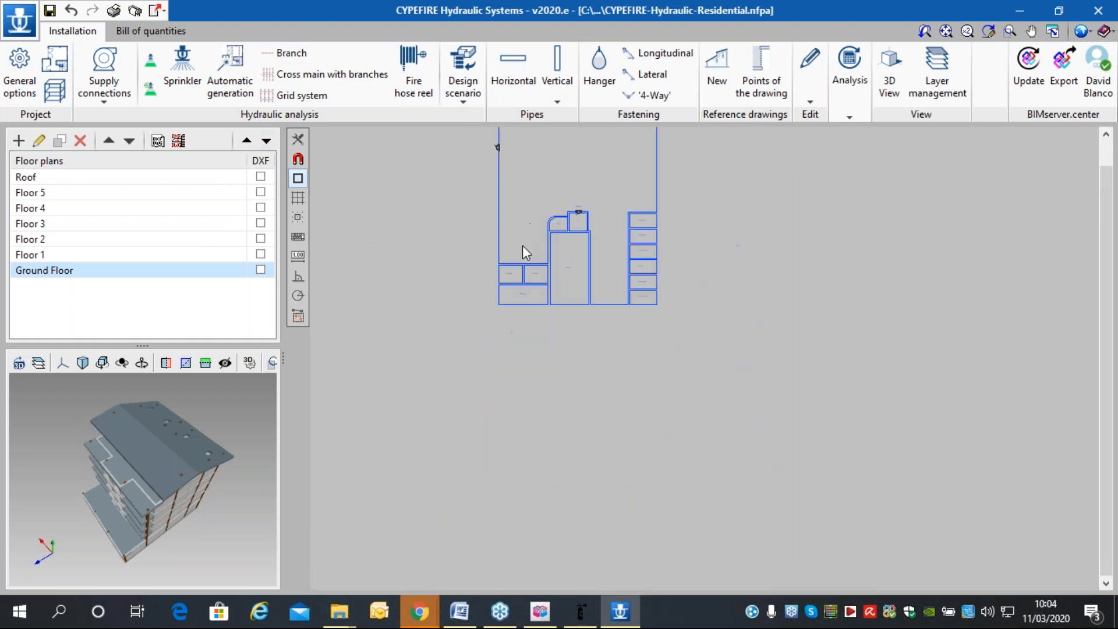
pyautogui.click(99, 87)
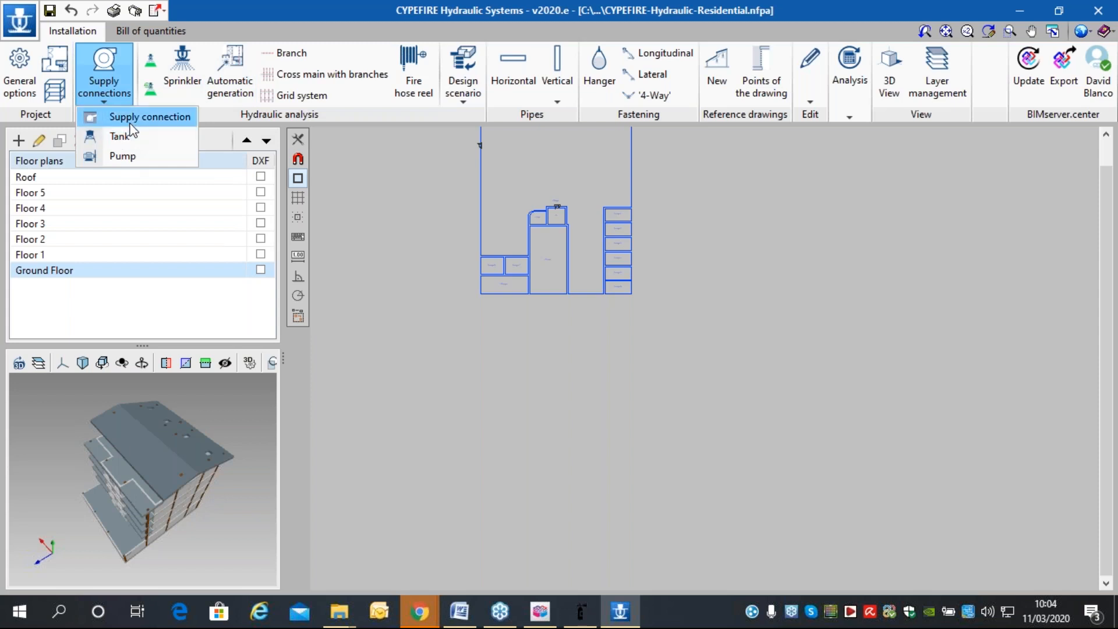
pyautogui.click(128, 139)
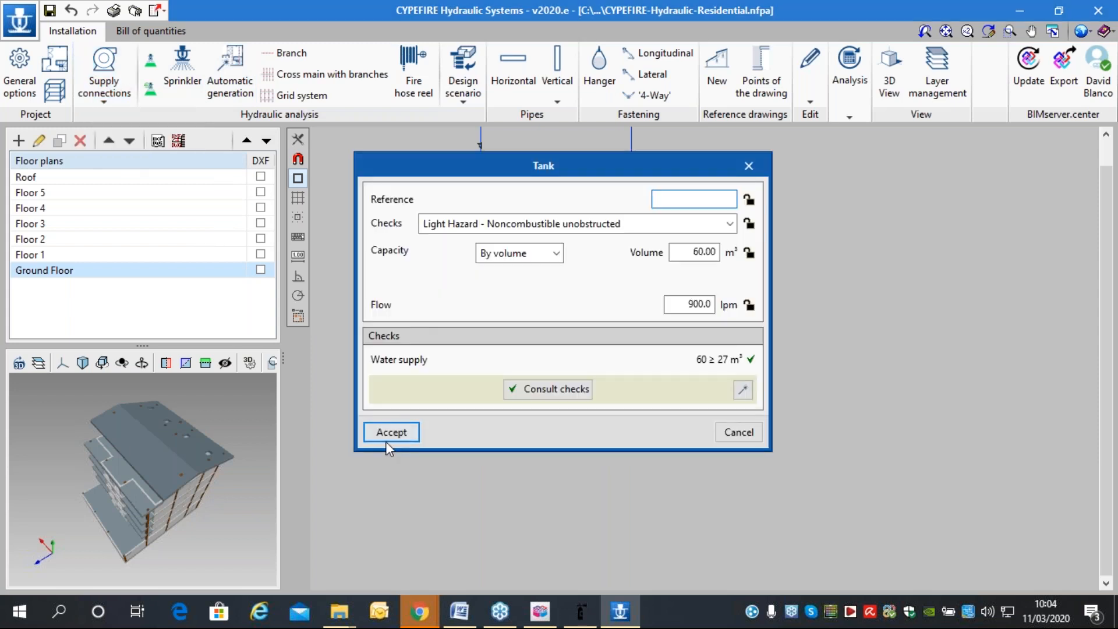
pyautogui.click(391, 433)
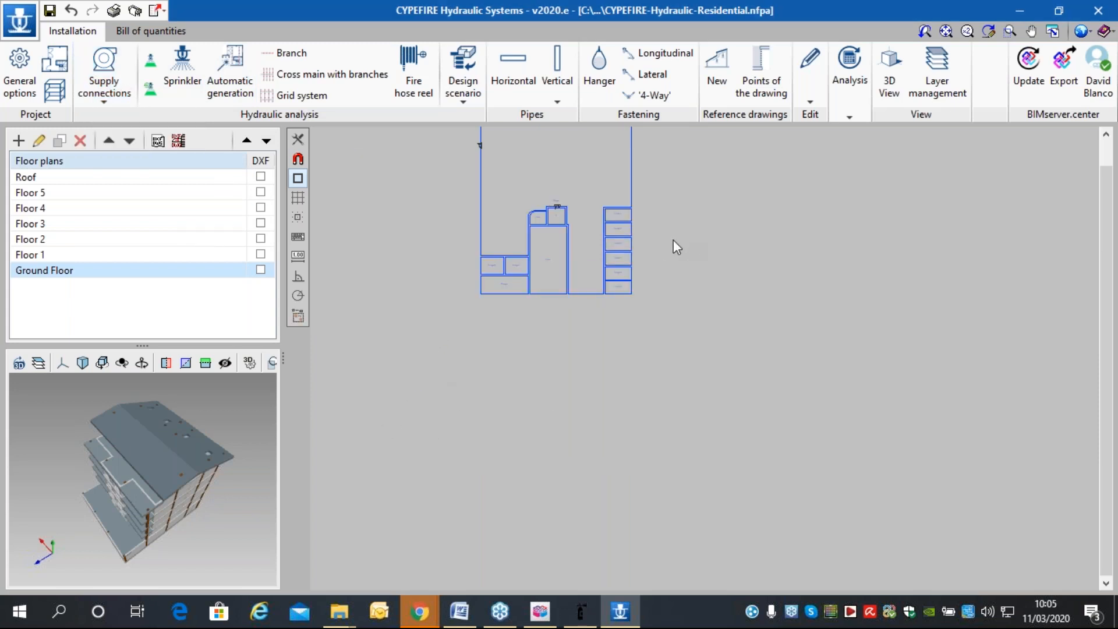
pyautogui.click(105, 93)
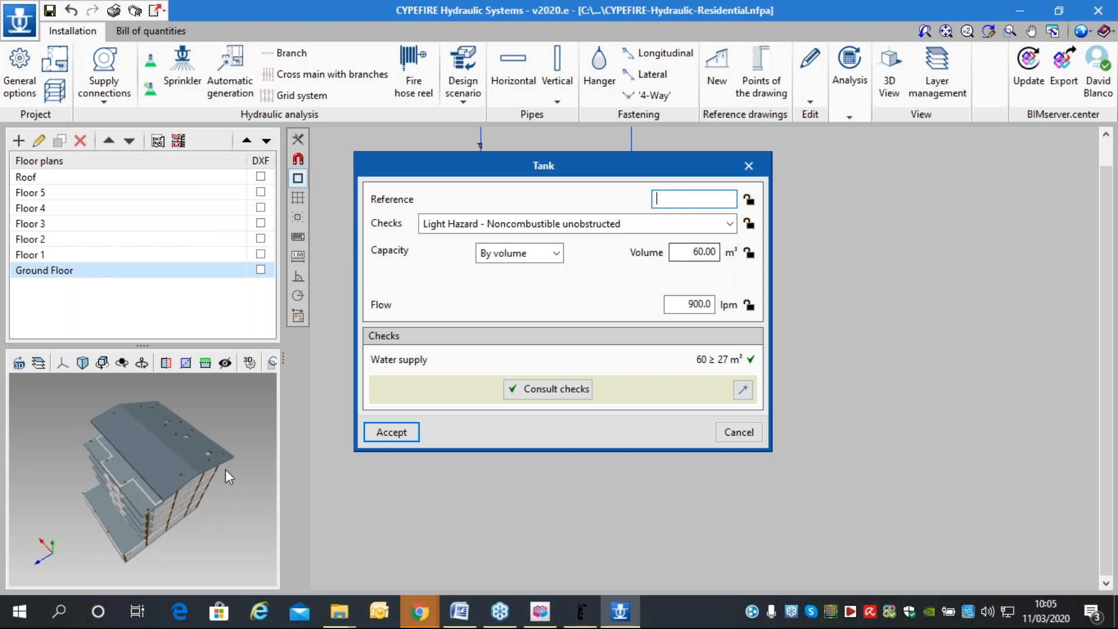
pyautogui.click(400, 435)
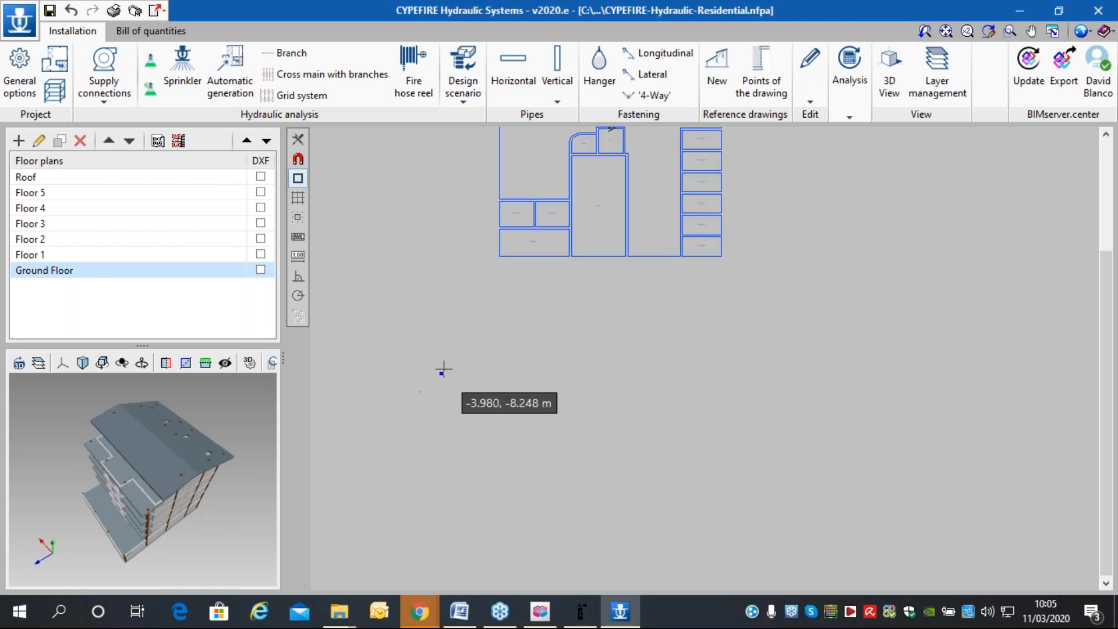
pyautogui.click(454, 332)
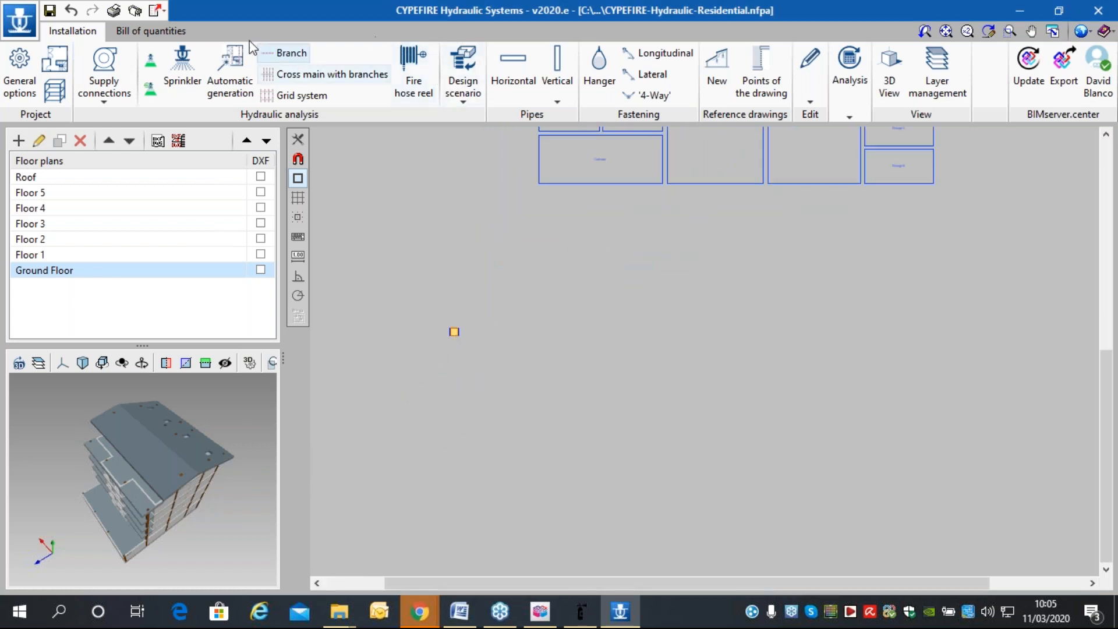
# Define a pump with the predefined Pump 65-250 pressure curve and accept the flow/pressure curve.
pyautogui.click(108, 85)
pyautogui.click(119, 155)
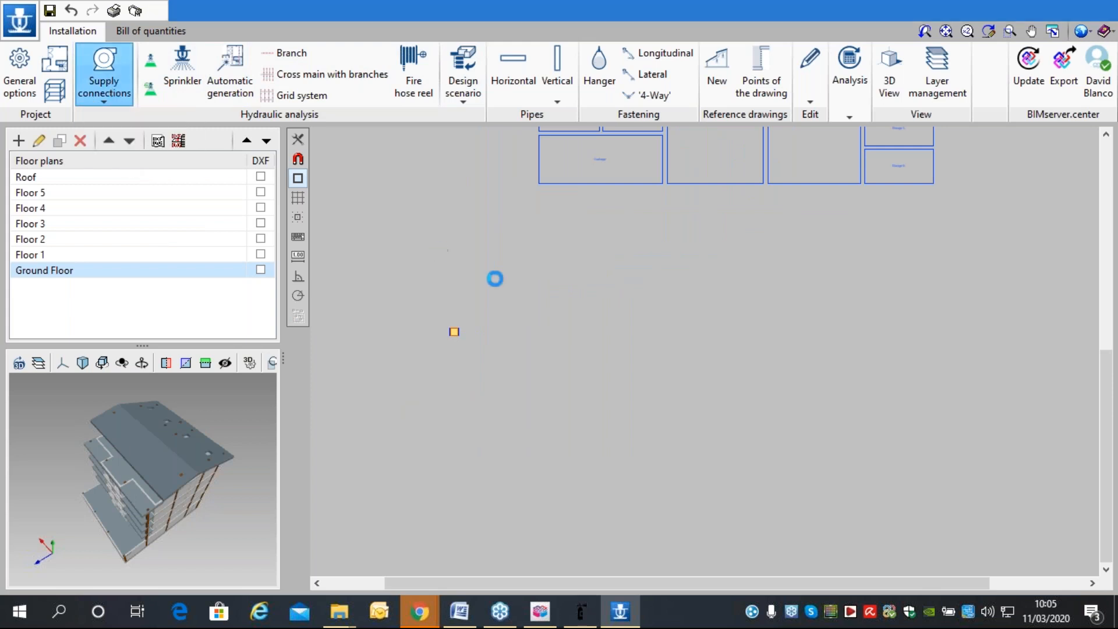
pyautogui.click(594, 257)
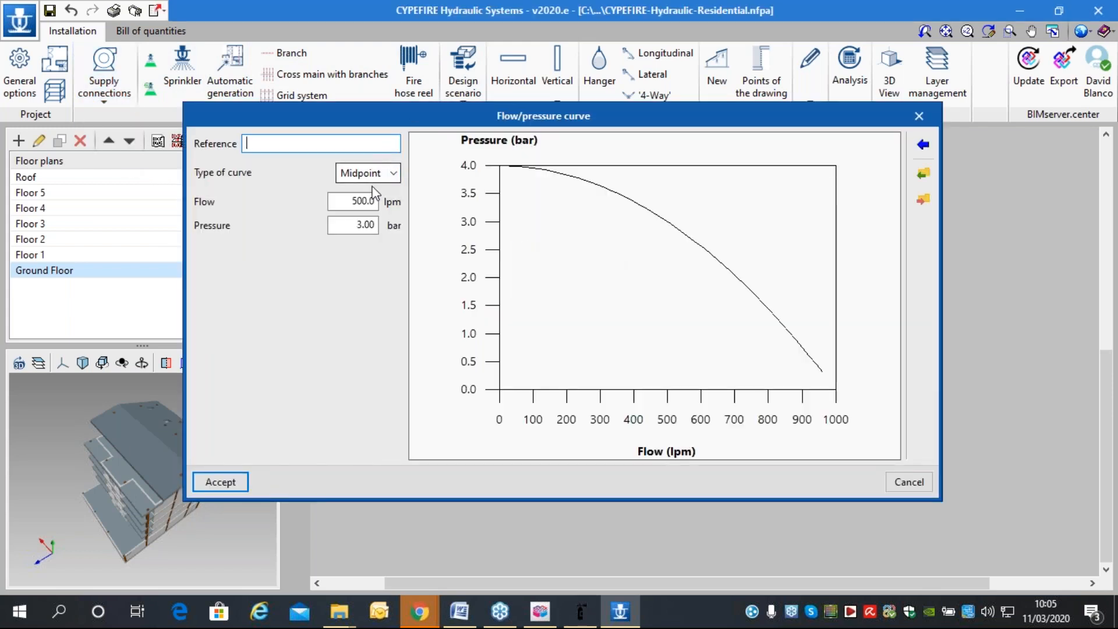
pyautogui.click(396, 173)
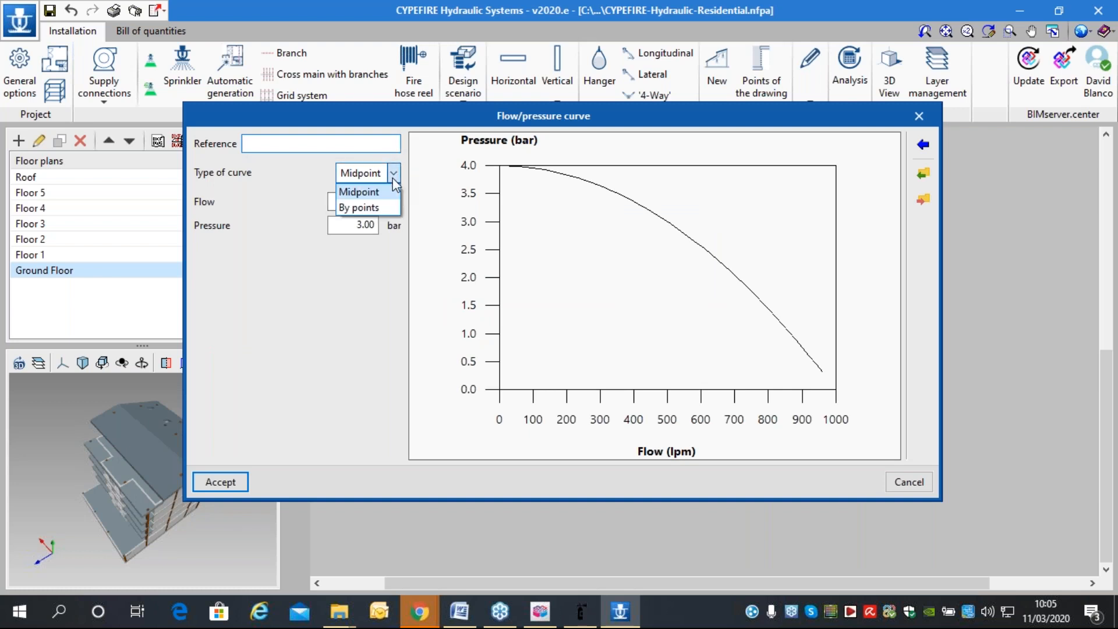
pyautogui.click(417, 149)
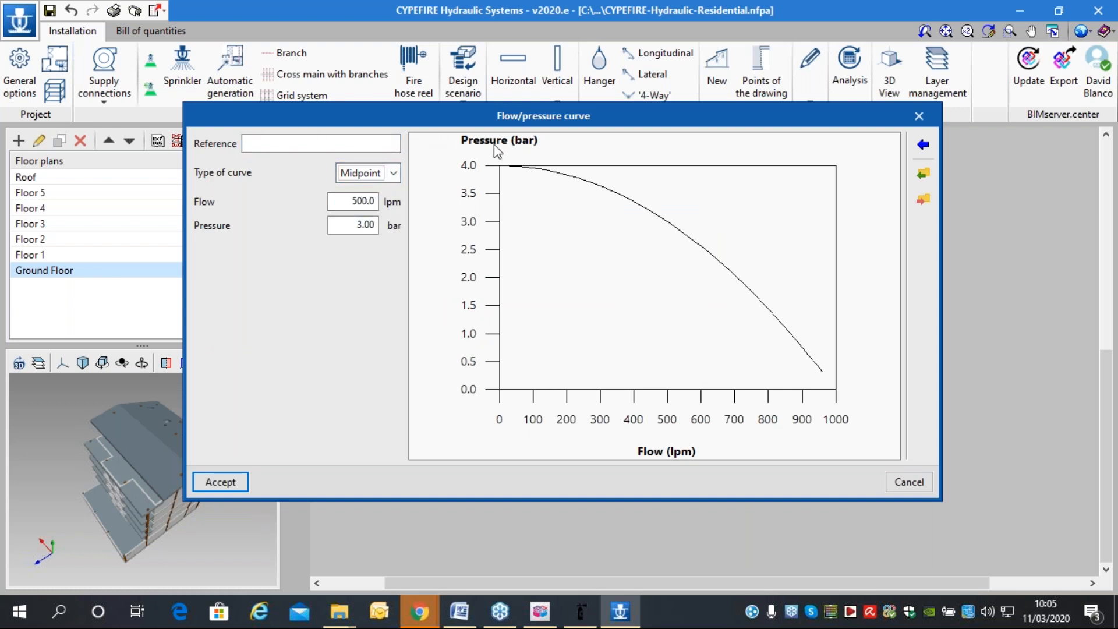
pyautogui.click(923, 144)
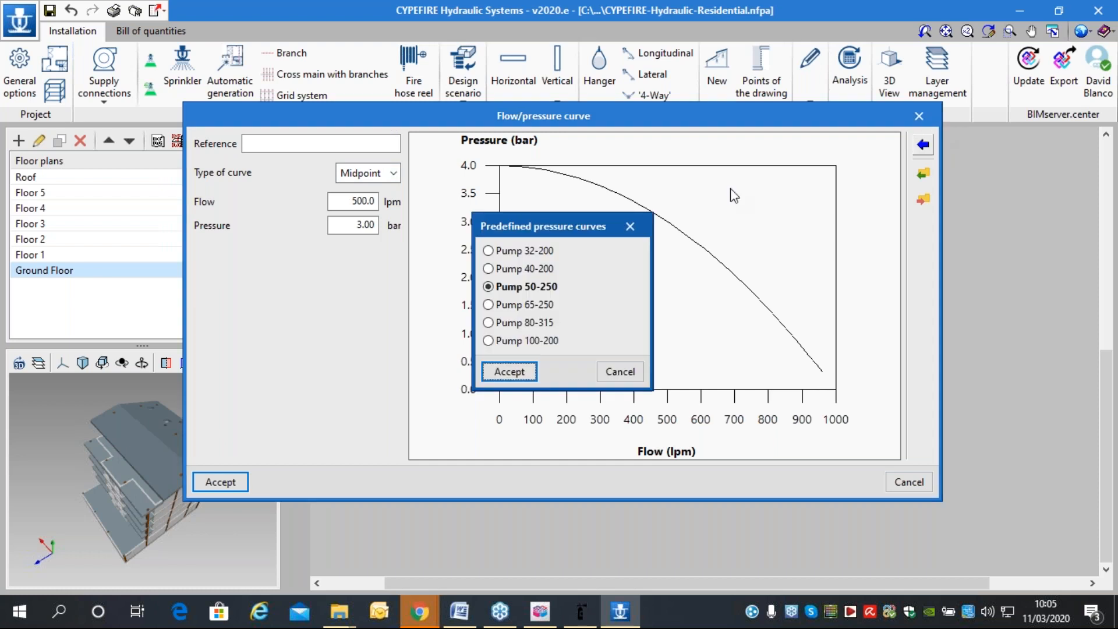
pyautogui.click(527, 303)
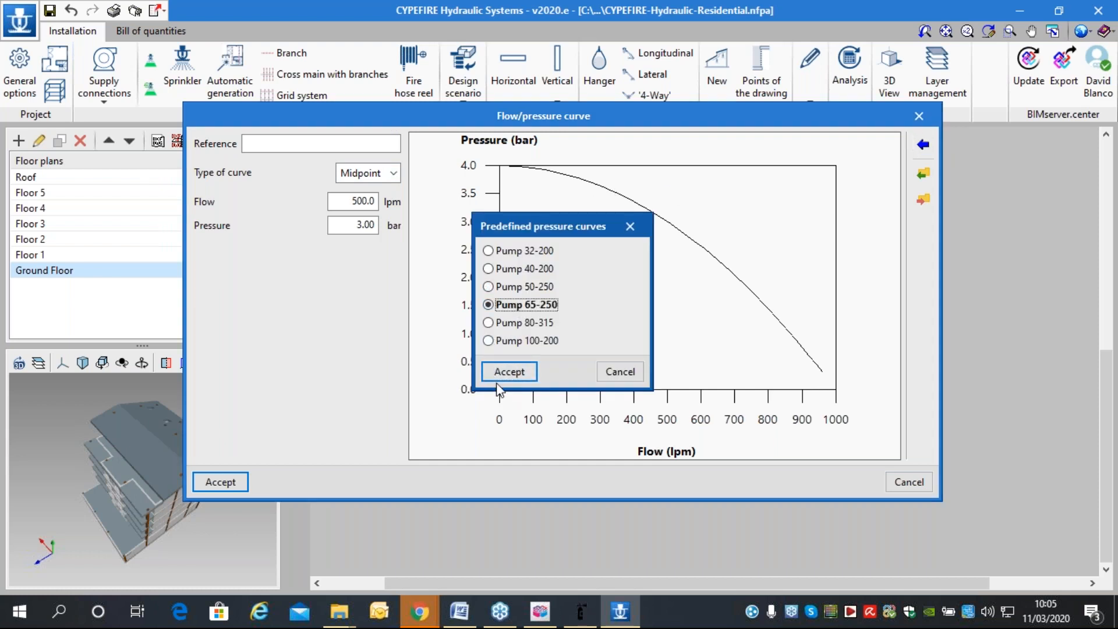
pyautogui.click(508, 373)
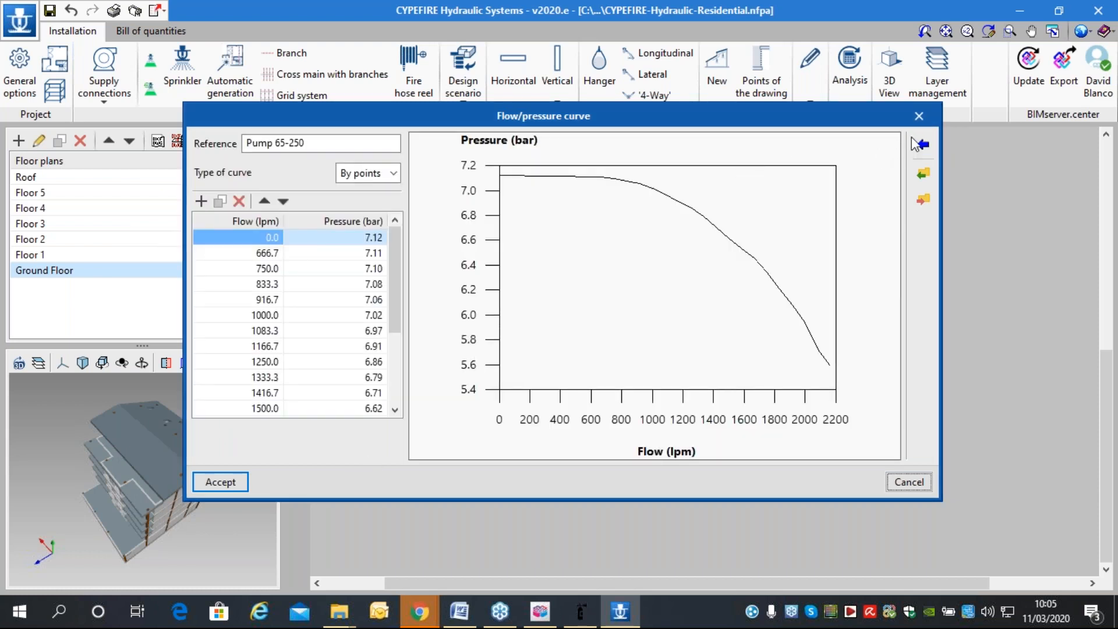
pyautogui.click(199, 476)
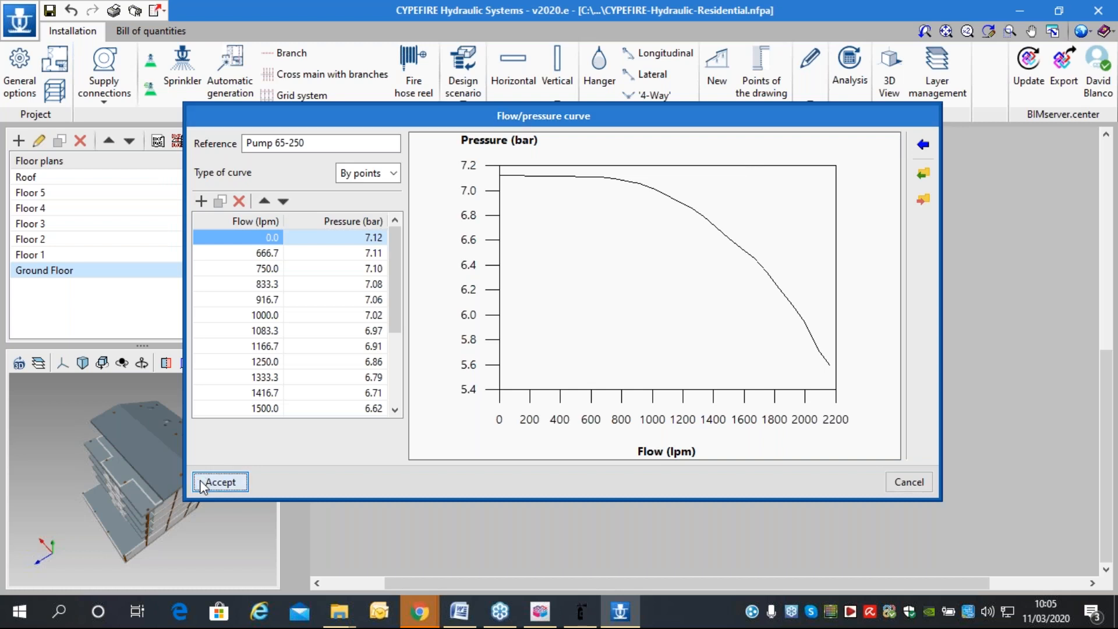
# Place the pump level with the tank and to its right, with the outlet facing away from the tank.
pyautogui.click(424, 407)
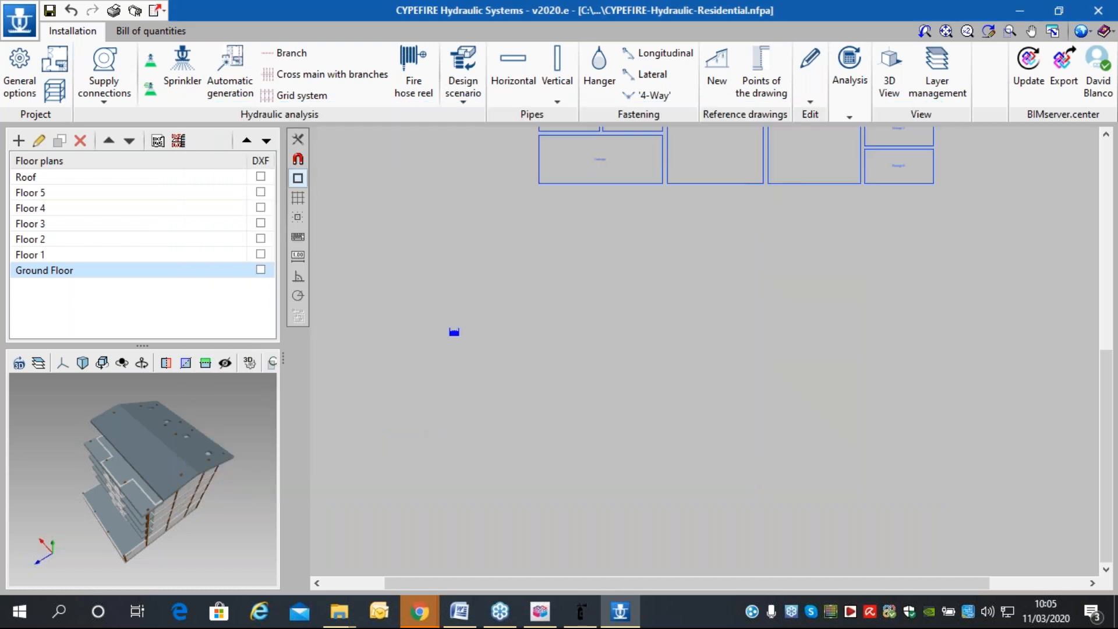
pyautogui.click(419, 315)
pyautogui.click(601, 315)
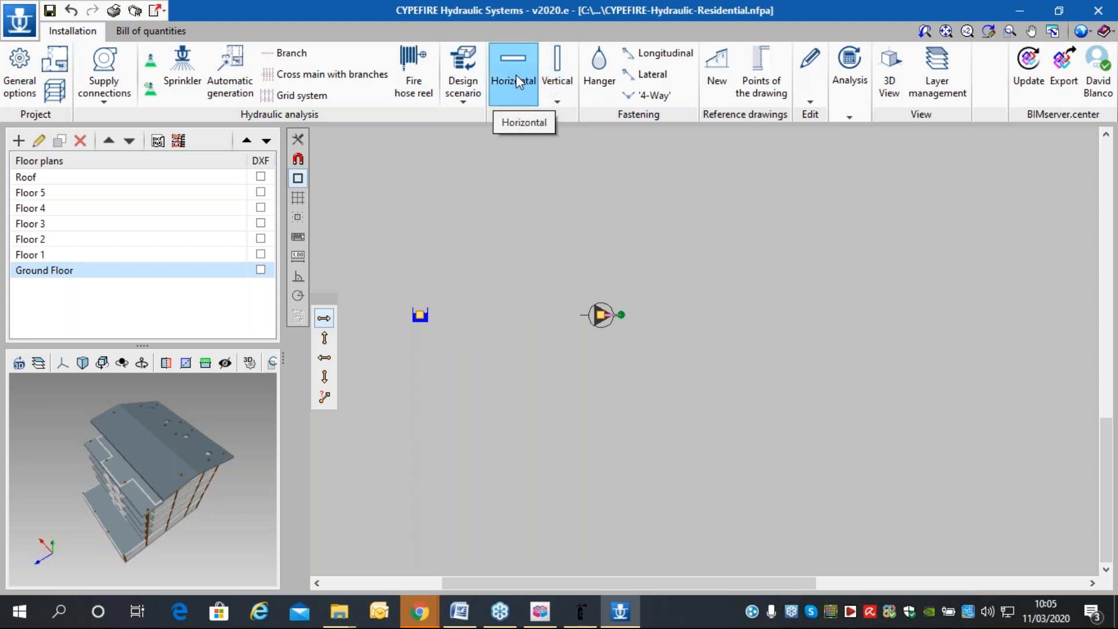
# Connect the tank to the pump inlet with a horizontal Steel, Schedule 40 pipe of size Ø3 (80 mm).
pyautogui.click(498, 83)
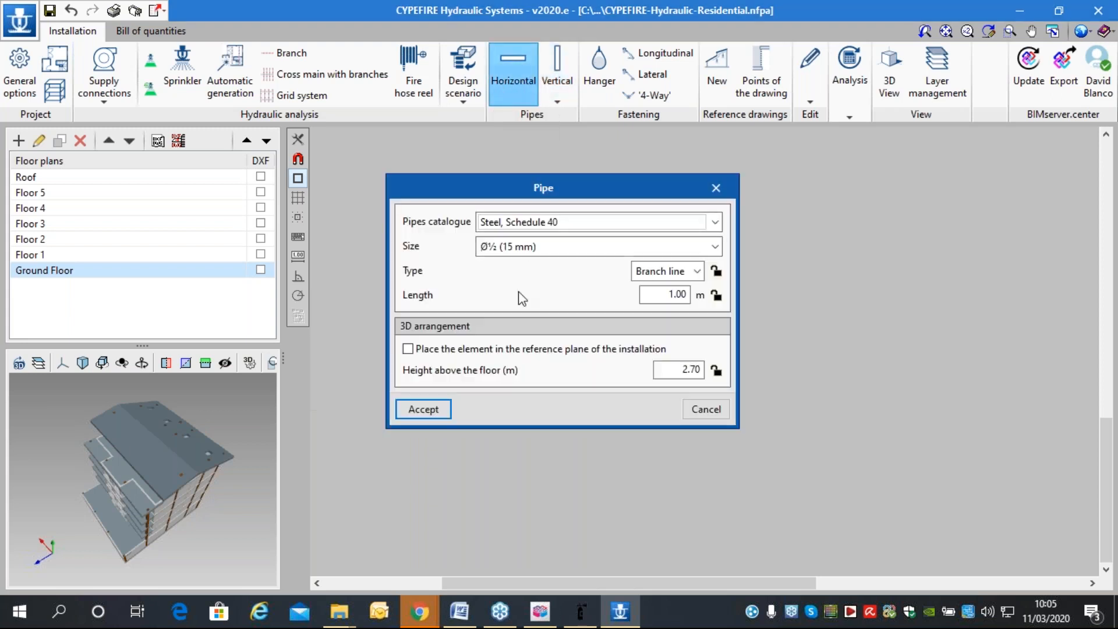
pyautogui.click(518, 251)
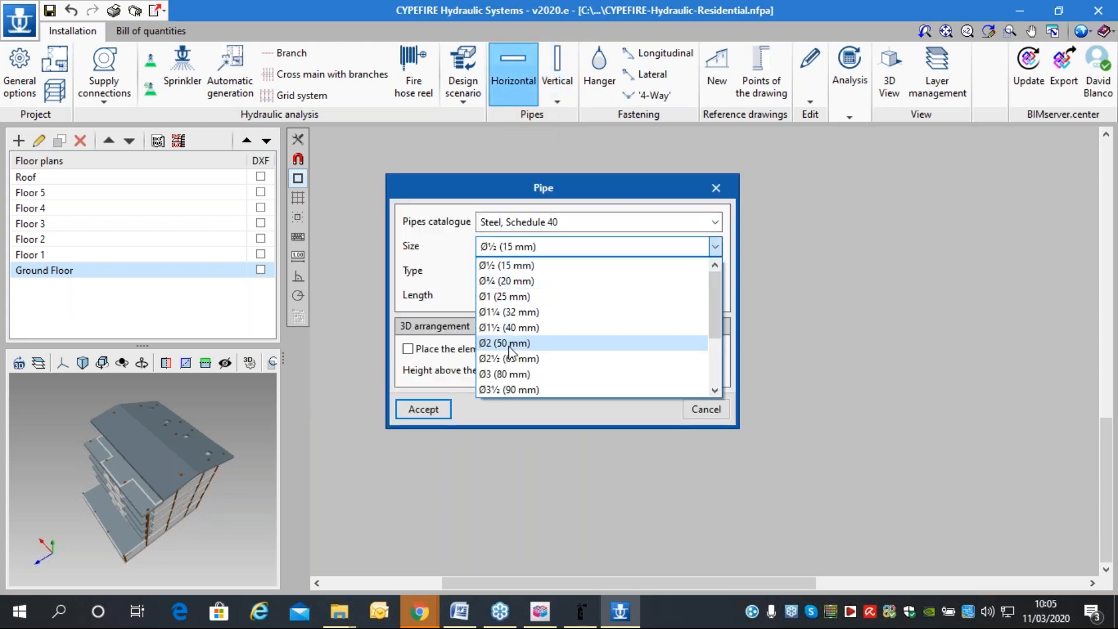
pyautogui.click(500, 376)
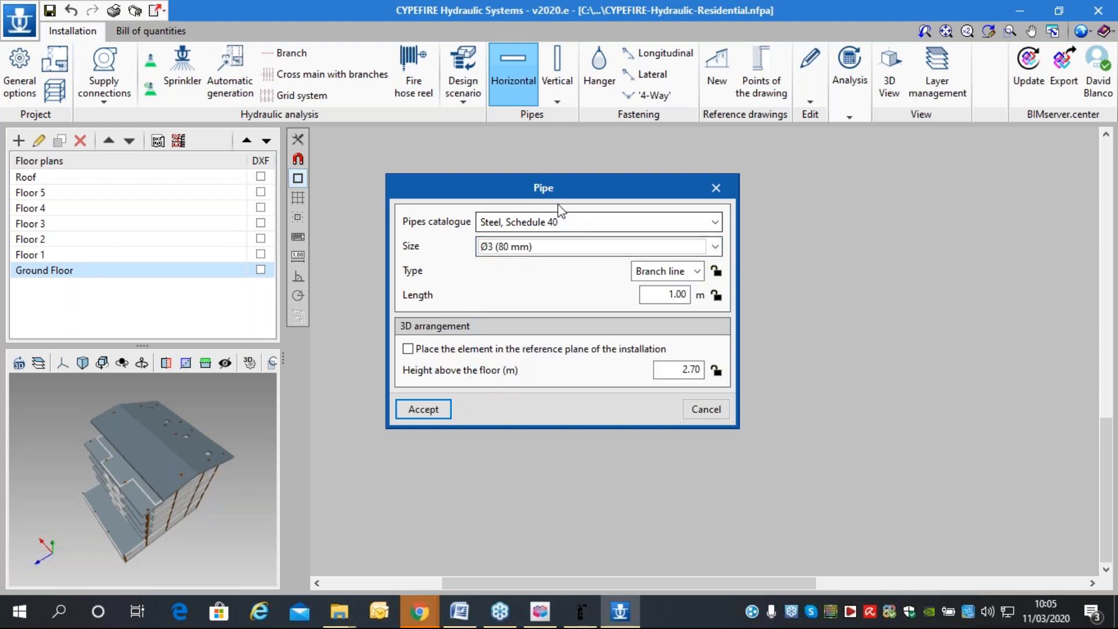
pyautogui.click(423, 409)
pyautogui.click(420, 315)
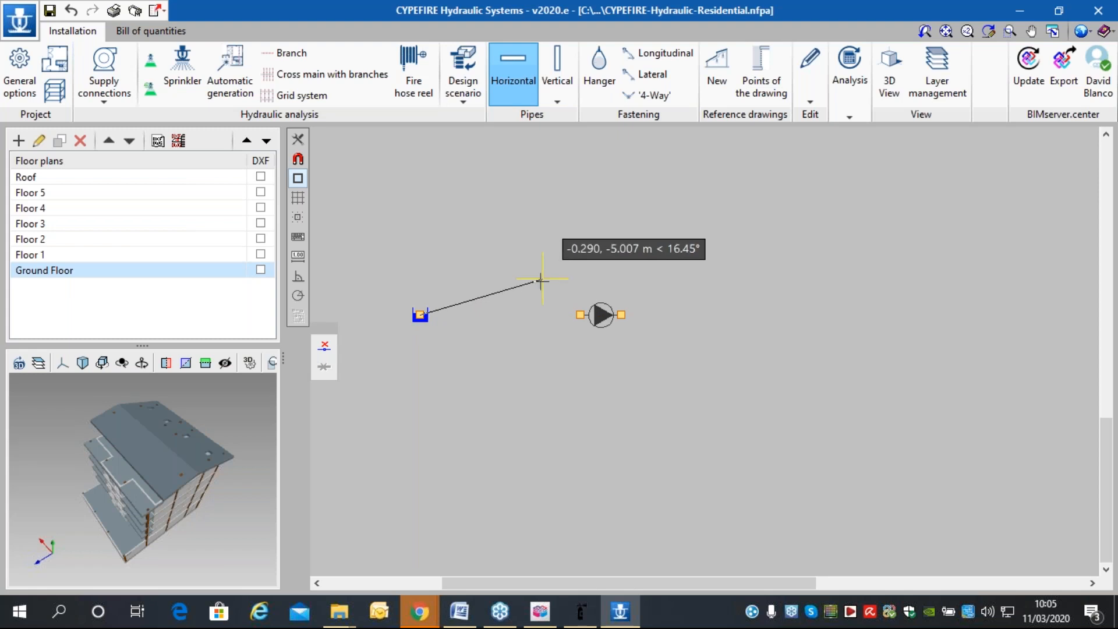
pyautogui.click(580, 315)
# Run the Ø3 horizontal pipe from the pump outlet around the lower-left storage rooms and end it just inside the garage.
pyautogui.click(620, 315)
pyautogui.scroll(-3, 918, 307)
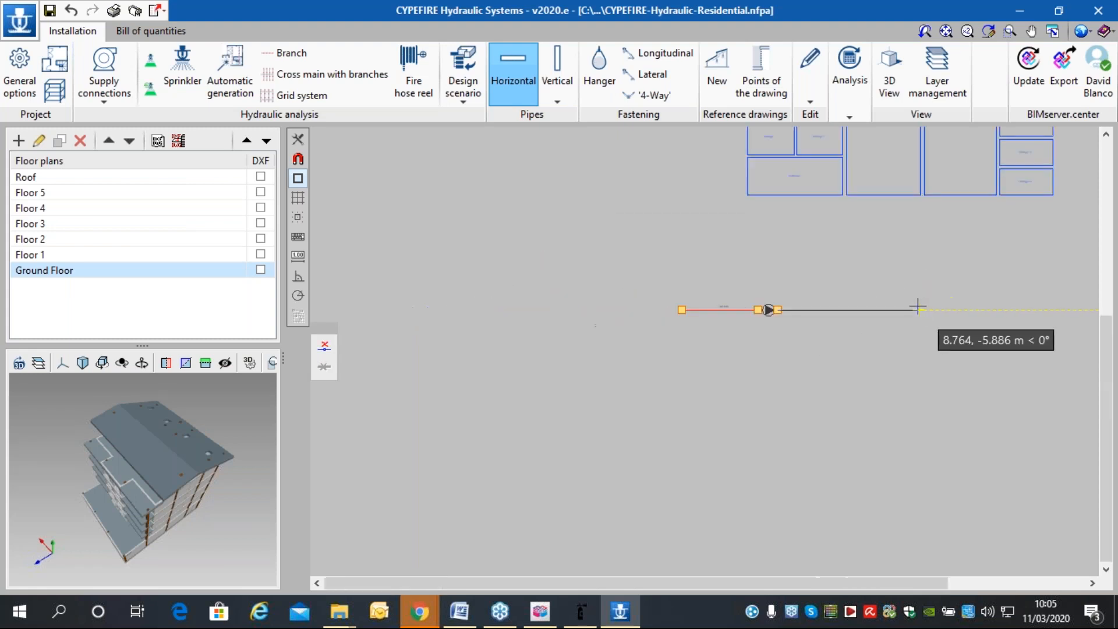
pyautogui.moveTo(918, 307); pyautogui.dragTo(631, 407, button='middle')
pyautogui.click(550, 408)
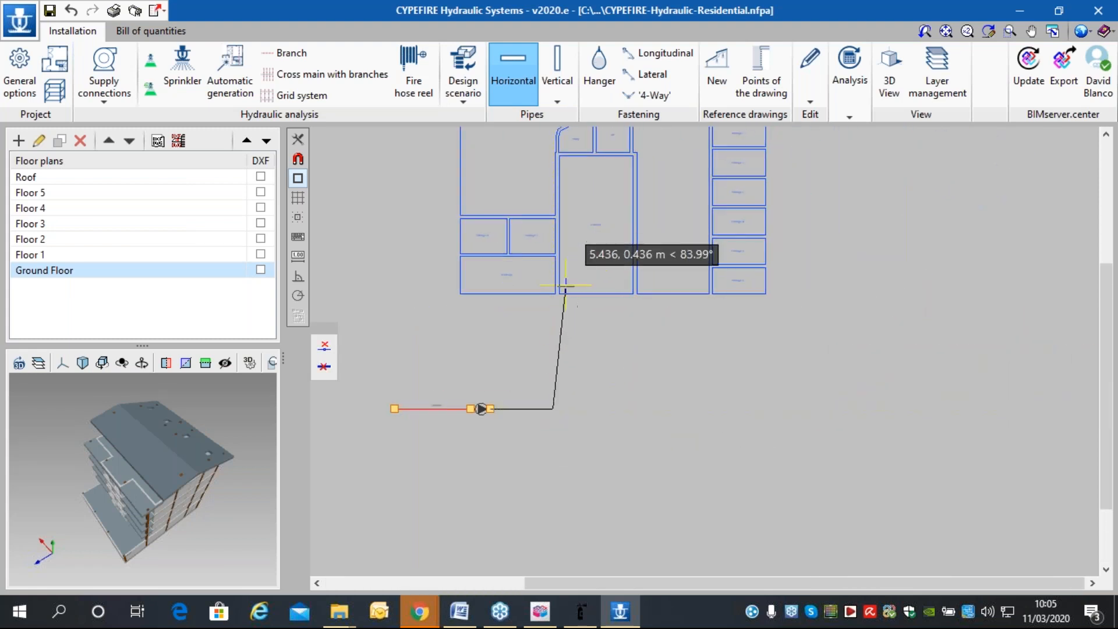
pyautogui.click(553, 301)
pyautogui.click(454, 301)
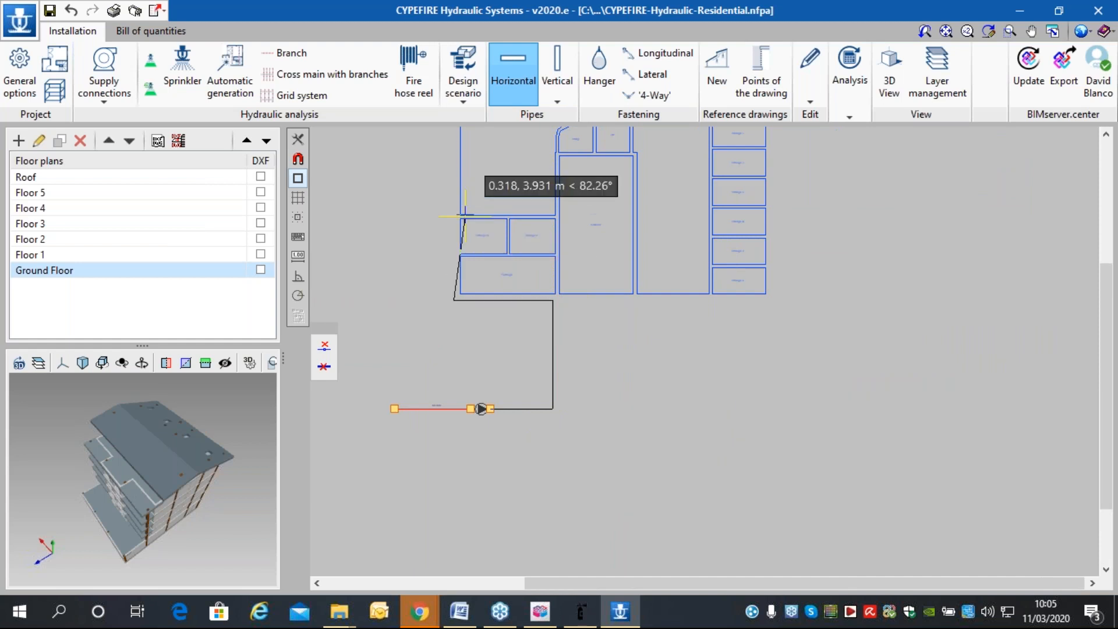
pyautogui.click(453, 205)
pyautogui.click(470, 204)
pyautogui.press('Escape')
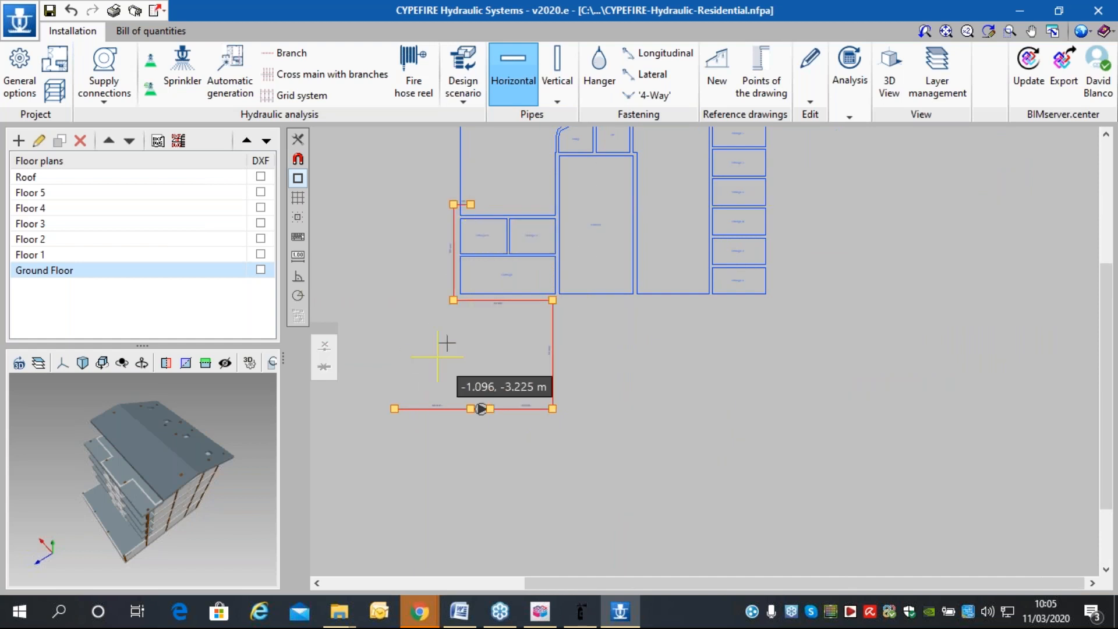
# Examine the supply pipe route and the garage area of the ground floor plan.
pyautogui.scroll(-4, 470, 319)
pyautogui.scroll(9, 473, 281)
pyautogui.scroll(-3, 541, 241)
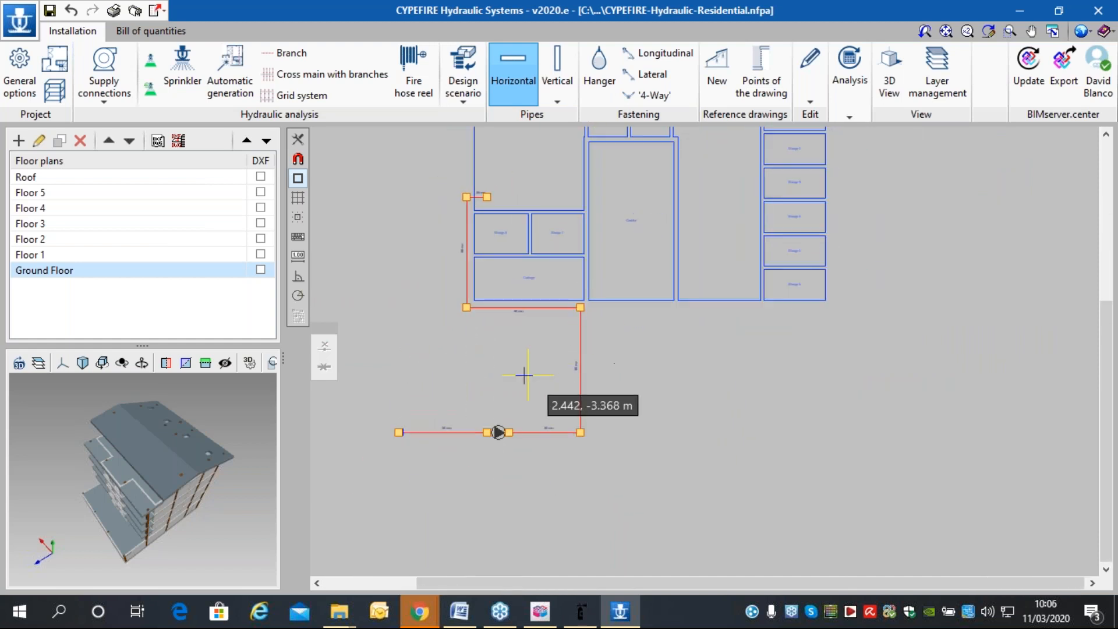
pyautogui.scroll(2, 515, 331)
pyautogui.moveTo(475, 170); pyautogui.dragTo(503, 251, button='middle')
pyautogui.scroll(-3, 504, 269)
pyautogui.moveTo(535, 187); pyautogui.dragTo(503, 398, button='middle')
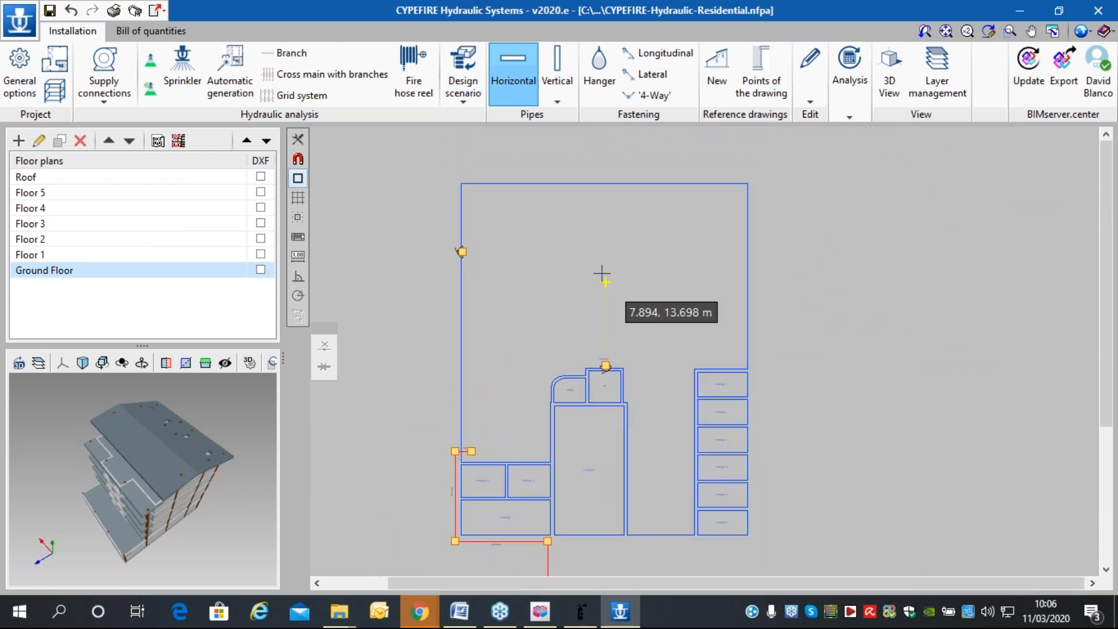
pyautogui.scroll(2, 582, 285)
pyautogui.scroll(-5, 535, 262)
pyautogui.scroll(2, 539, 270)
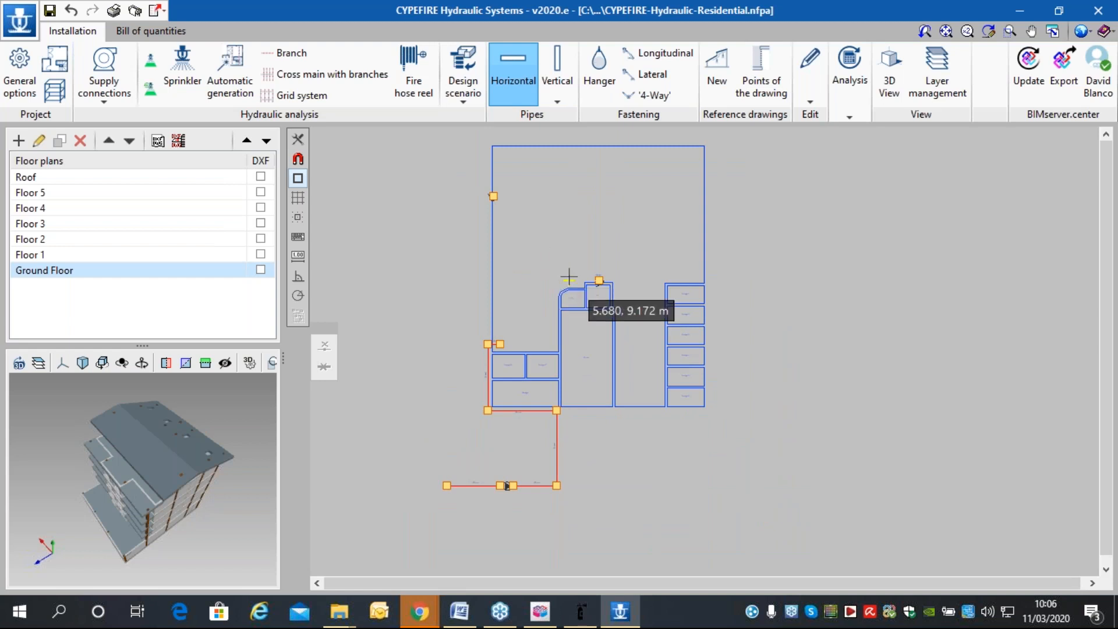
pyautogui.scroll(1, 521, 254)
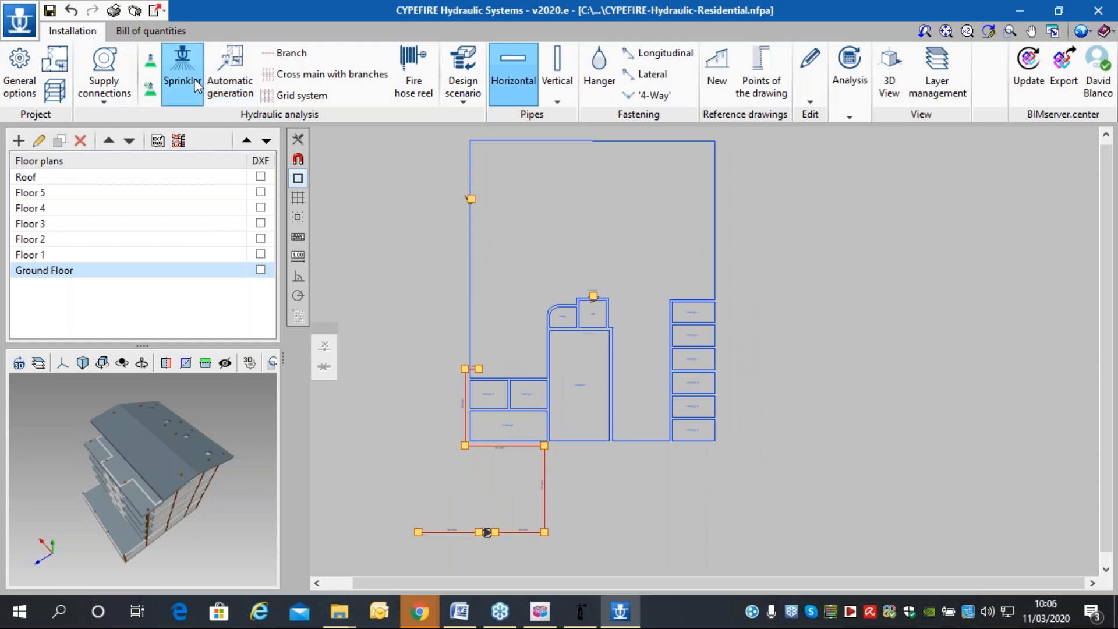
pyautogui.scroll(1, 666, 183)
pyautogui.moveTo(621, 185); pyautogui.dragTo(558, 250, button='middle')
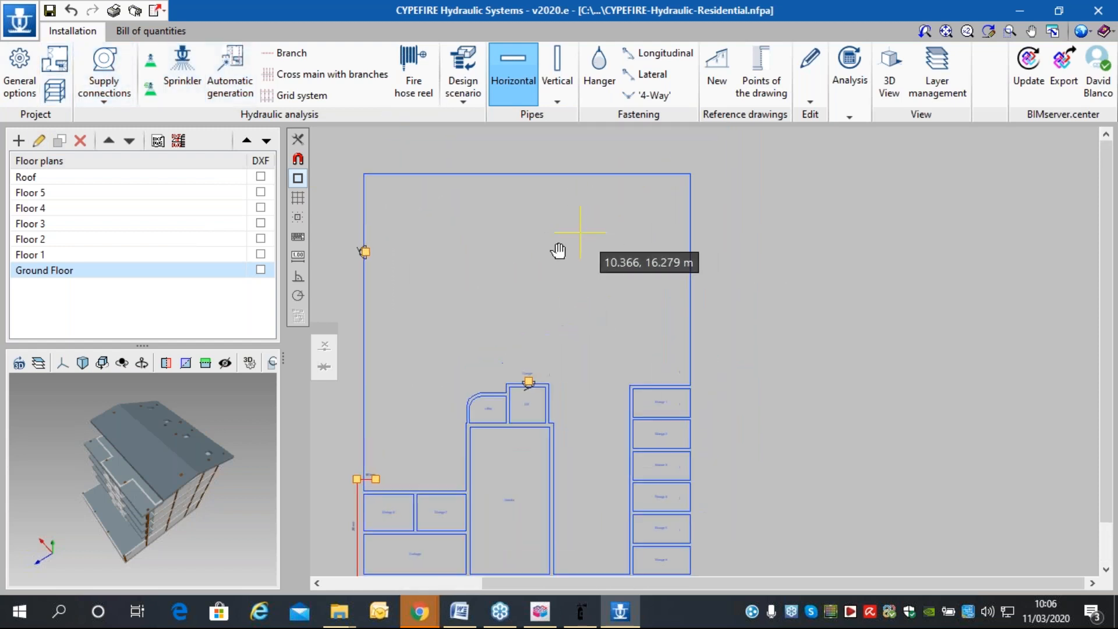
# Show the ground floor's DXF drawing to examine the parking layout, and hide it again.
pyautogui.click(260, 270)
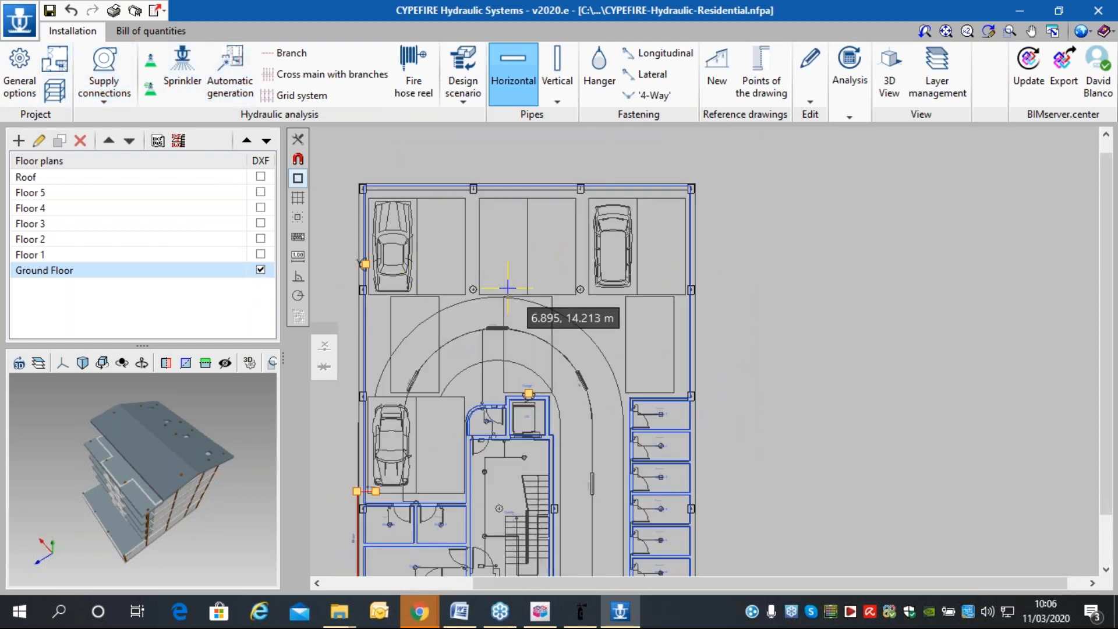
pyautogui.scroll(3, 532, 237)
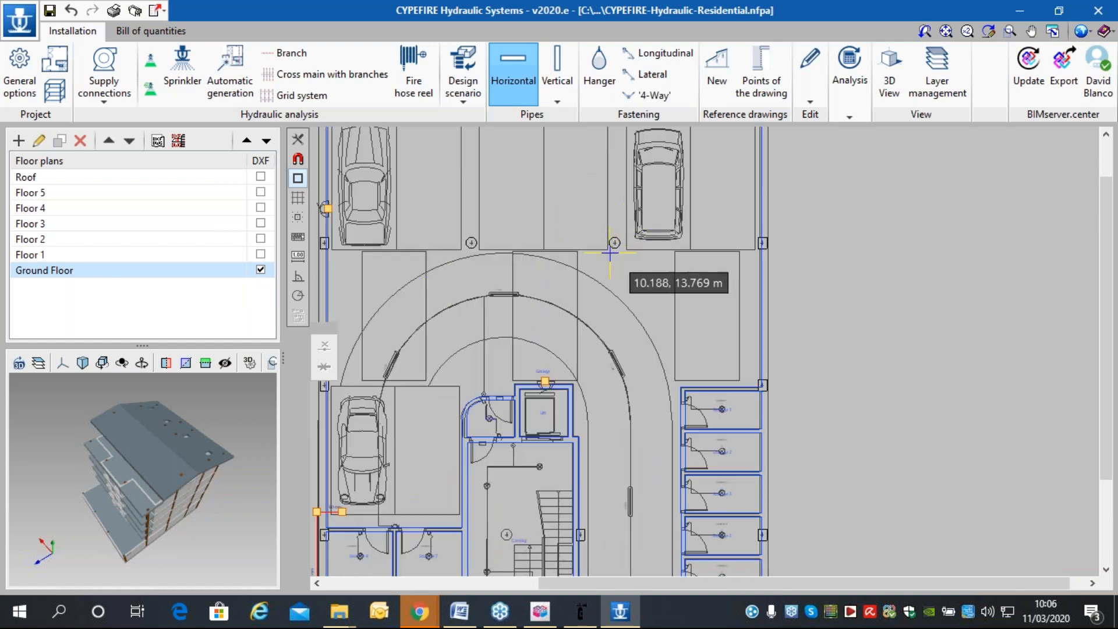
pyautogui.scroll(-1, 531, 193)
pyautogui.click(260, 270)
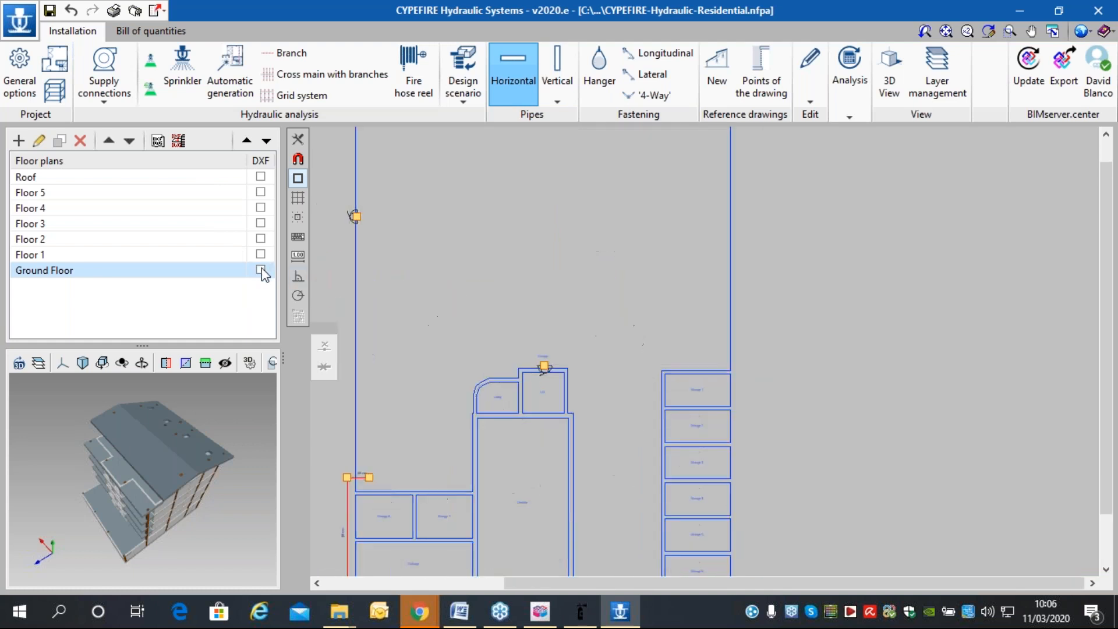
pyautogui.moveTo(454, 274); pyautogui.dragTo(588, 280, button='middle')
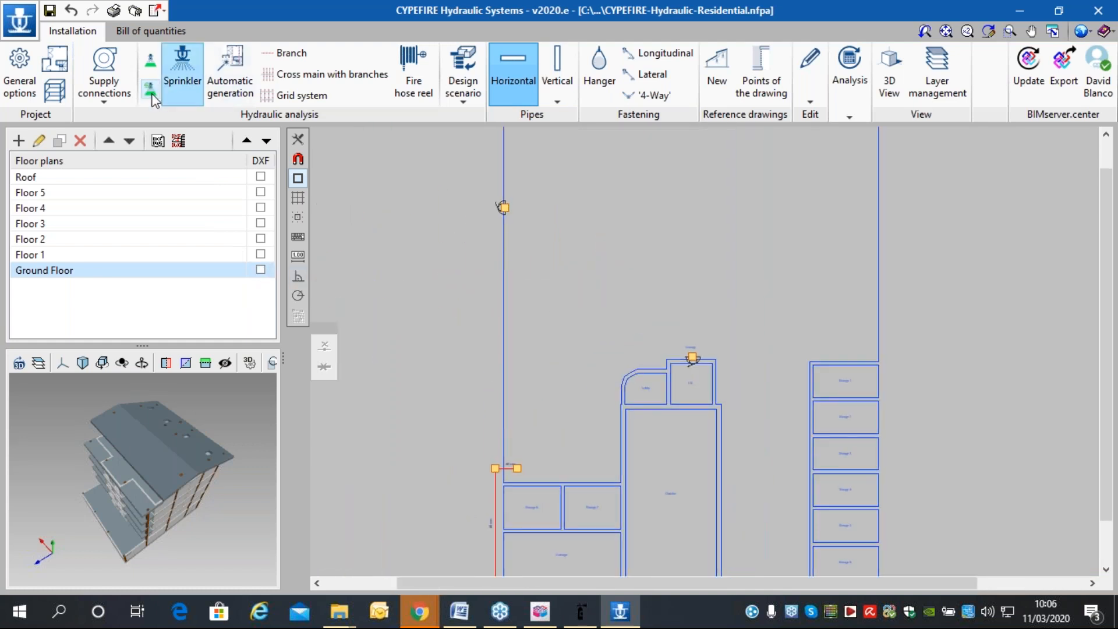
# Place three K-80 standard coverage pendent sprinklers in the open garage area, 2.70 m above the floor.
pyautogui.click(185, 87)
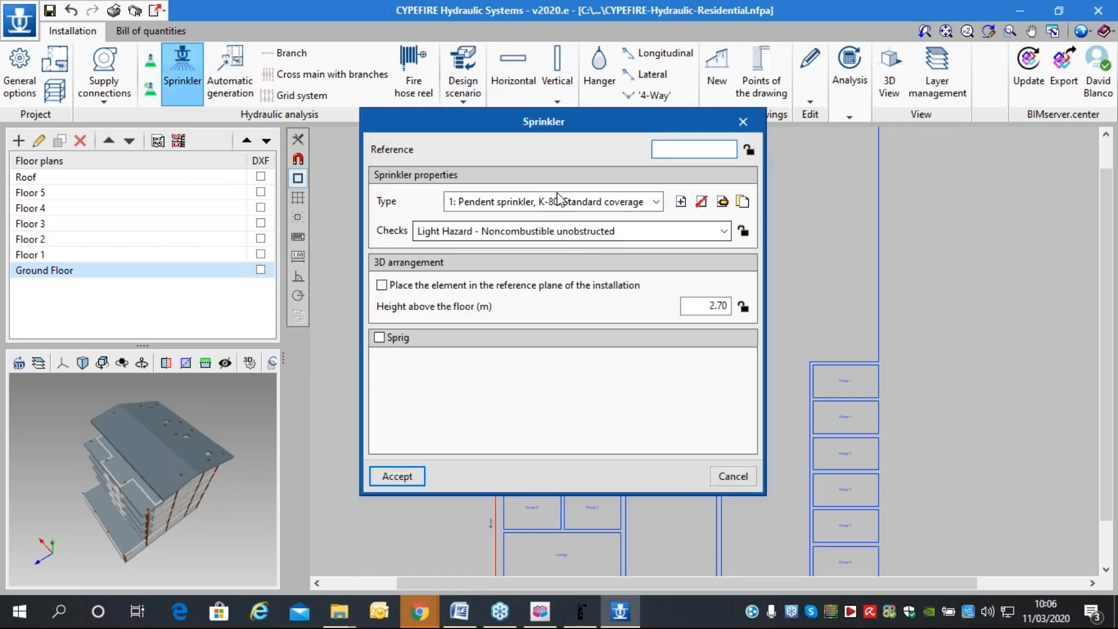
pyautogui.click(398, 477)
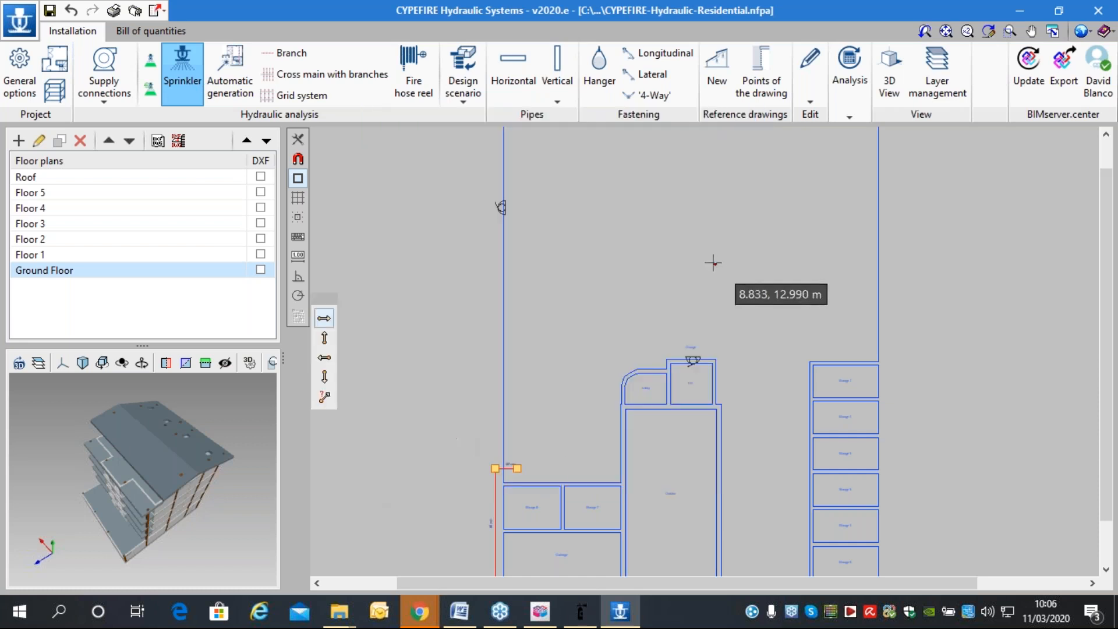
pyautogui.scroll(4, 718, 252)
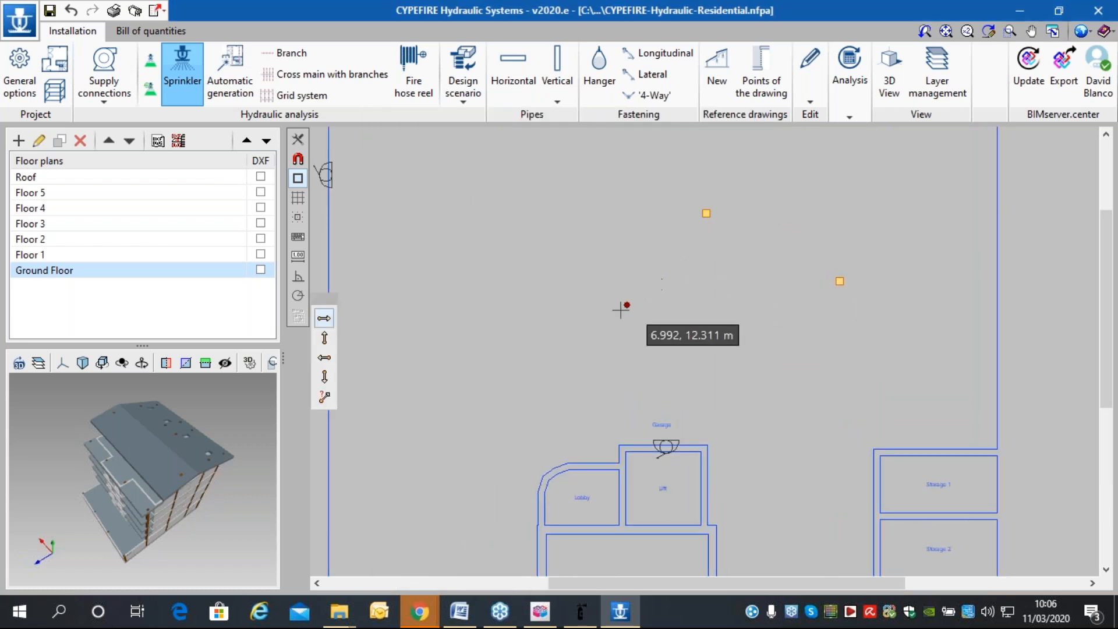
pyautogui.moveTo(810, 256); pyautogui.dragTo(703, 278, button='middle')
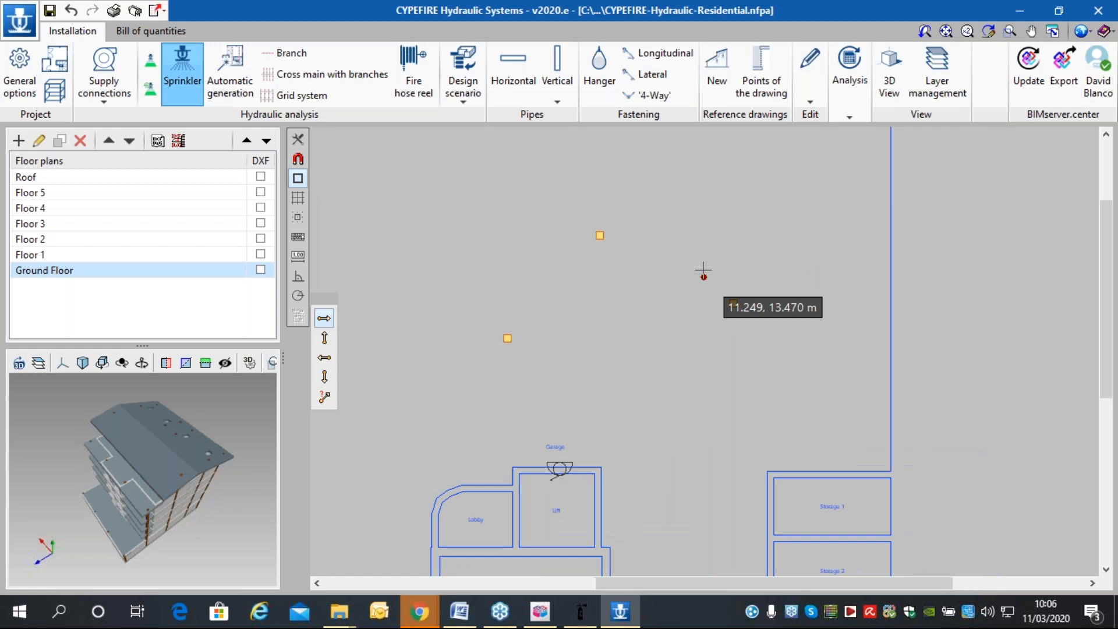
# Draw a four-sided protected area of about 1.76 m² around the uppermost garage sprinkler.
pyautogui.click(150, 64)
pyautogui.click(575, 219)
pyautogui.click(595, 256)
pyautogui.click(656, 232)
pyautogui.click(640, 186)
pyautogui.rightClick(640, 187)
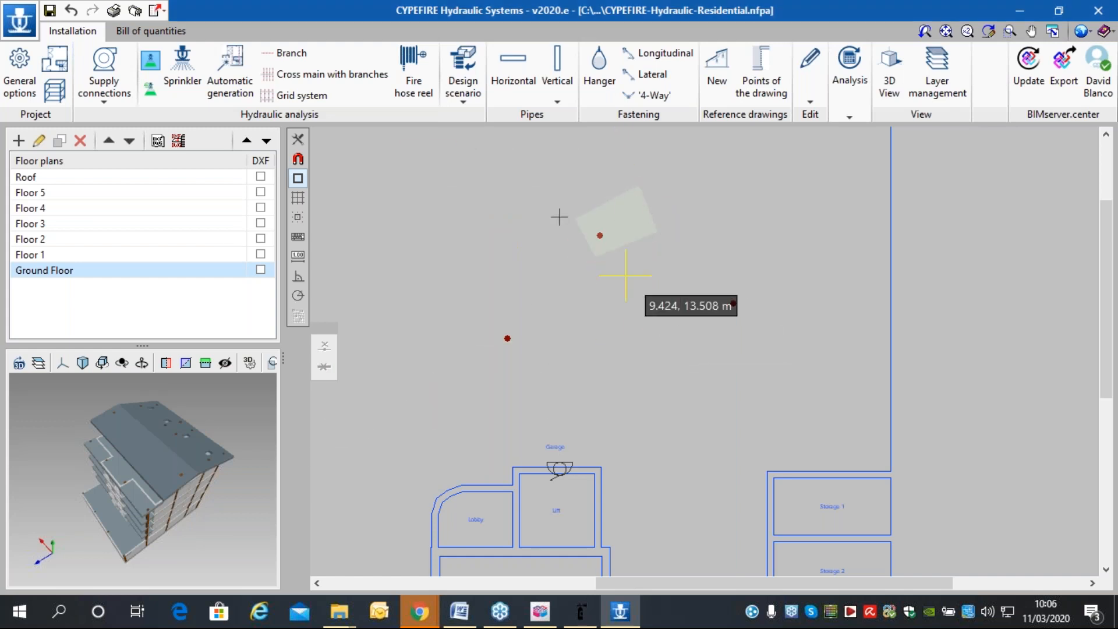
# Generate rectangular protected areas of 2.00 m x 2.00 m for the other two garage sprinklers.
pyautogui.click(151, 88)
pyautogui.click(635, 270)
pyautogui.click(617, 304)
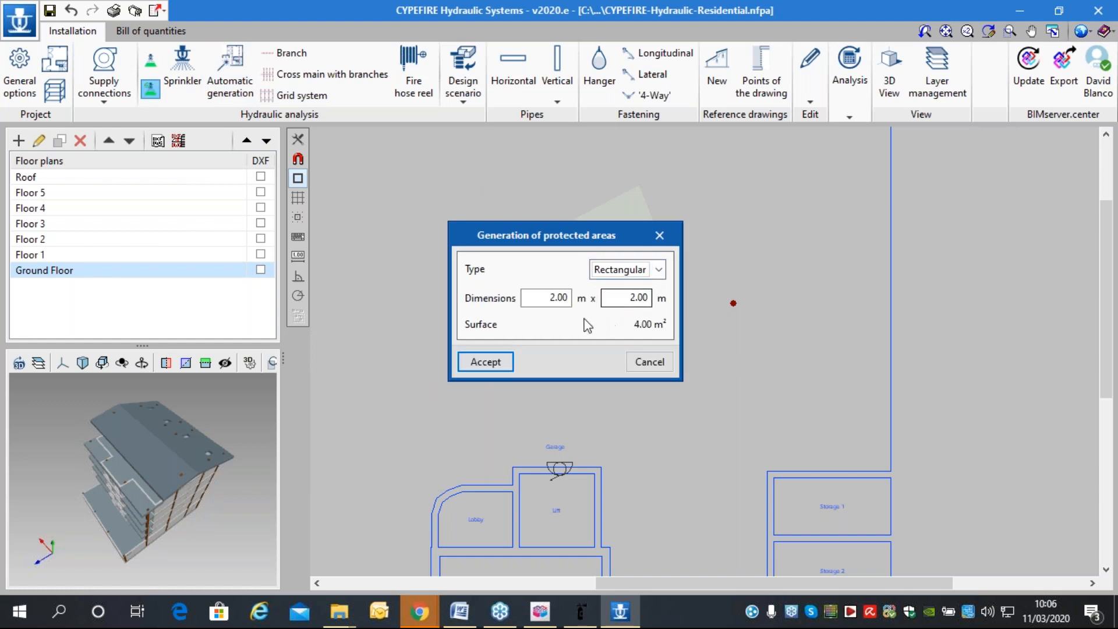
pyautogui.click(486, 369)
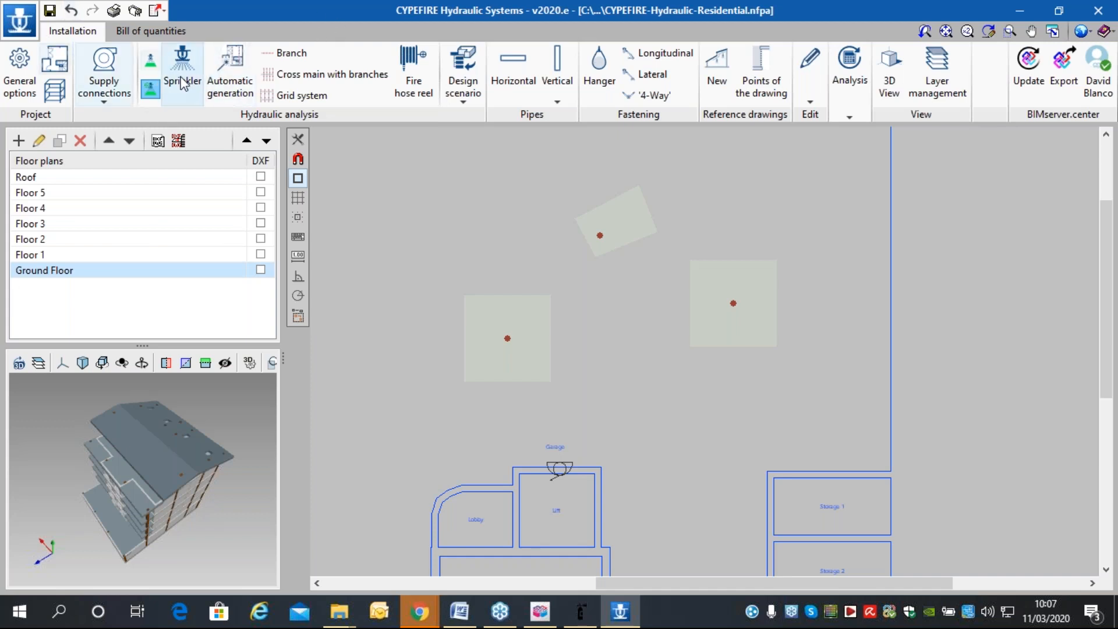
# Open the Edit tools and dock them above the drawing area.
pyautogui.scroll(-2, 324, 271)
pyautogui.moveTo(427, 176); pyautogui.dragTo(499, 190, button='middle')
pyautogui.scroll(1, 522, 173)
pyautogui.click(814, 77)
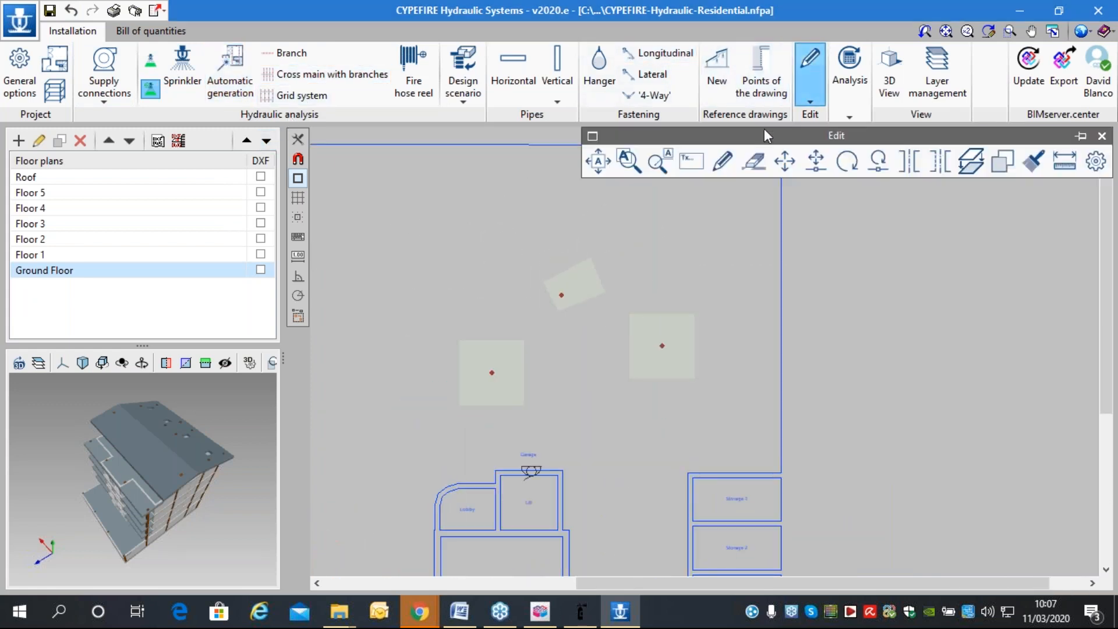
pyautogui.moveTo(667, 145)
pyautogui.mouseDown()
pyautogui.moveTo(406, 132)
pyautogui.moveTo(402, 143)
pyautogui.mouseUp()
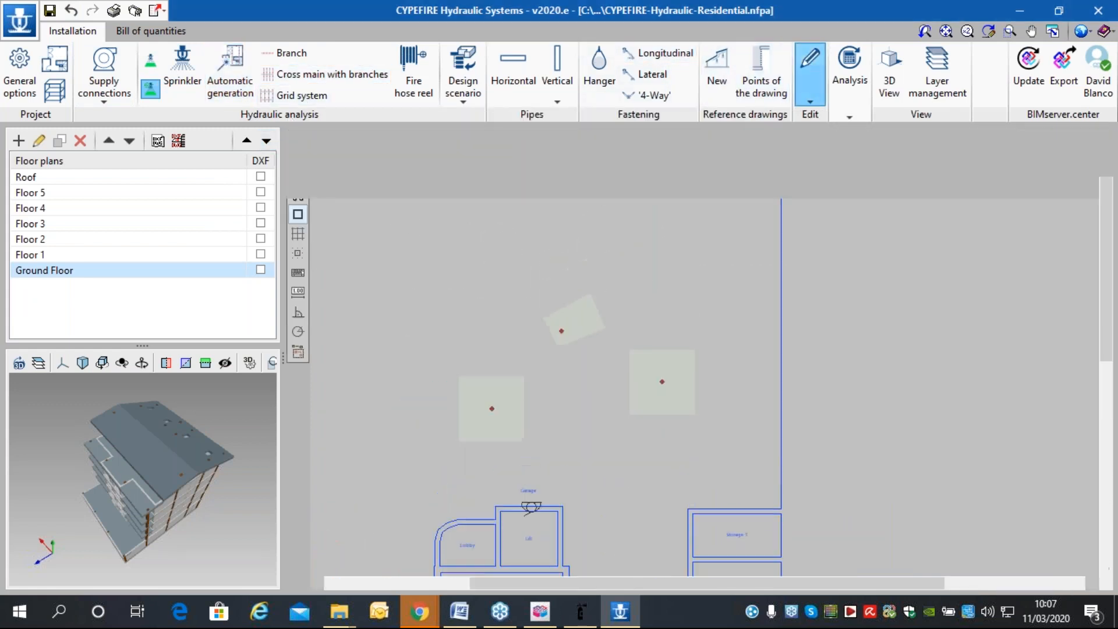
# Delete the three garage sprinklers and their protected areas.
pyautogui.click(472, 148)
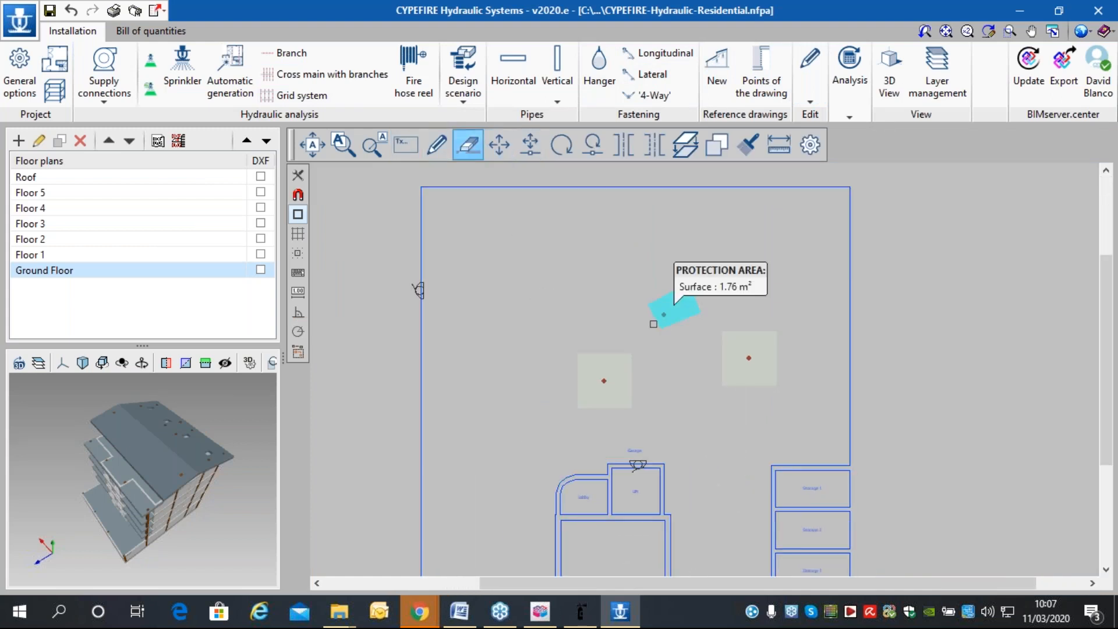
pyautogui.click(662, 310)
pyautogui.rightClick(667, 312)
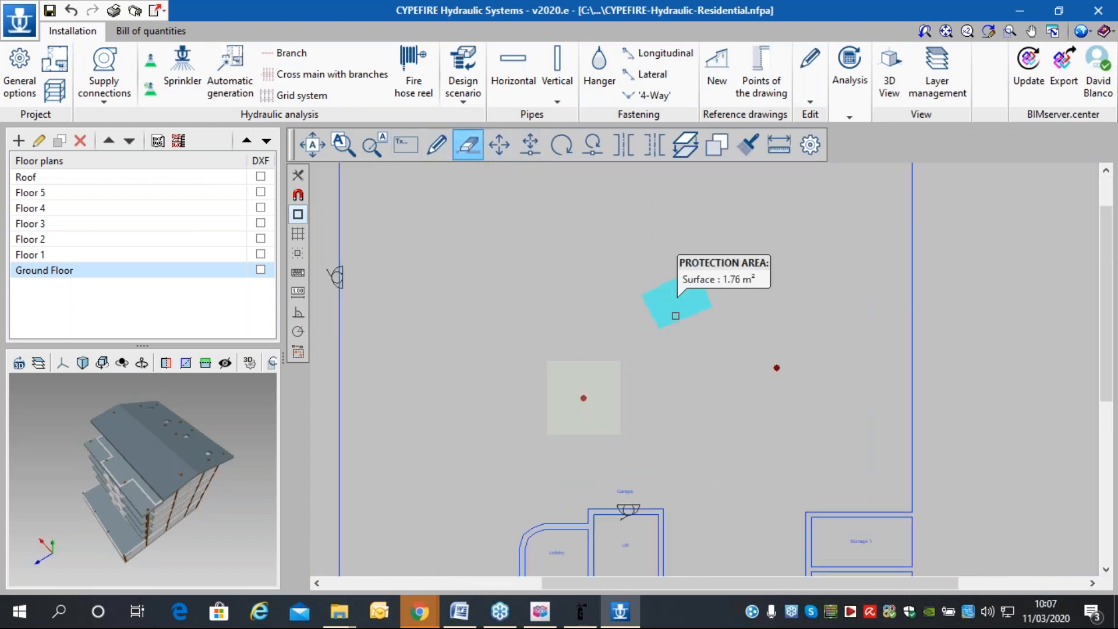
pyautogui.click(829, 400)
pyautogui.click(534, 284)
pyautogui.rightClick(532, 280)
# Draw a horizontal branch across the upper garage with K-80 pendent sprinklers spaced 2.00 m on Ø1½ (40 mm) Steel, Schedule 40 pipe.
pyautogui.scroll(-3, 534, 272)
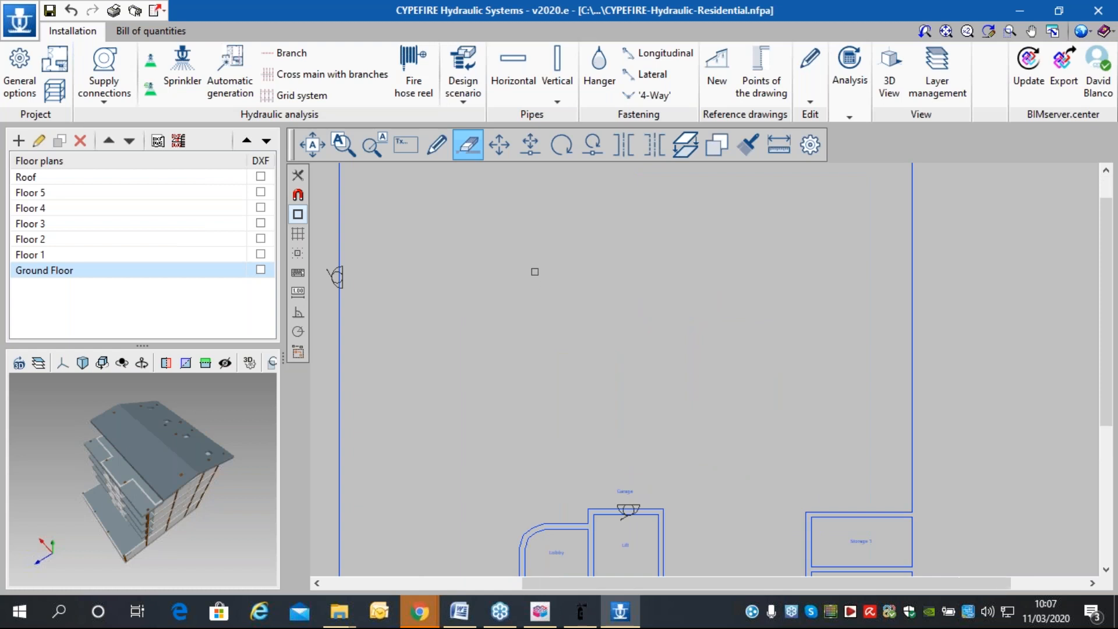
pyautogui.scroll(1, 534, 272)
pyautogui.moveTo(535, 274); pyautogui.dragTo(492, 264, button='middle')
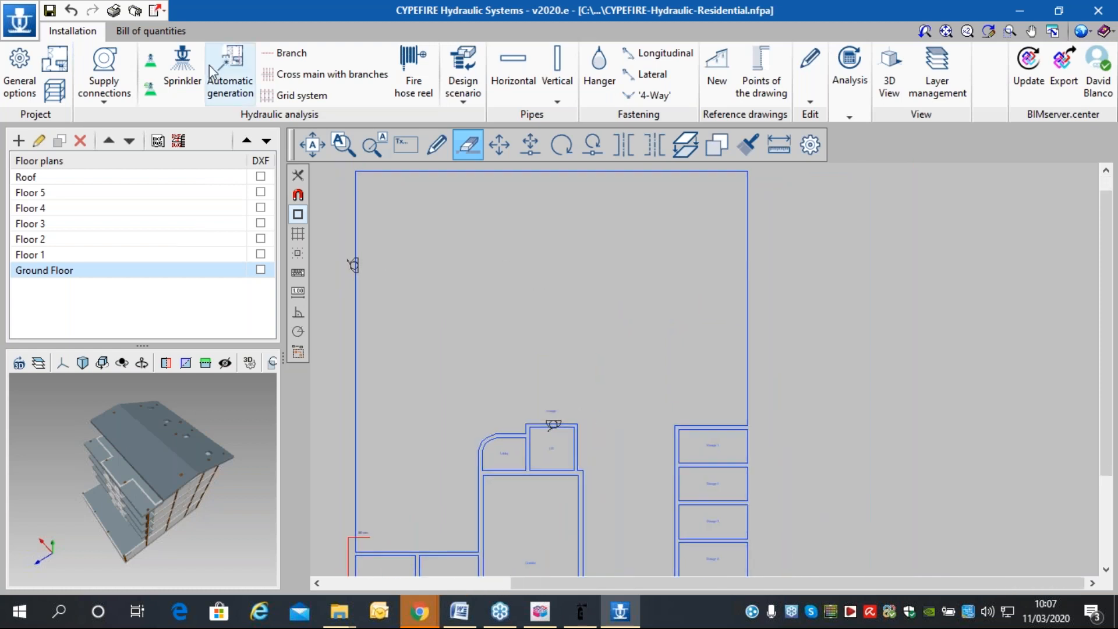
pyautogui.click(300, 54)
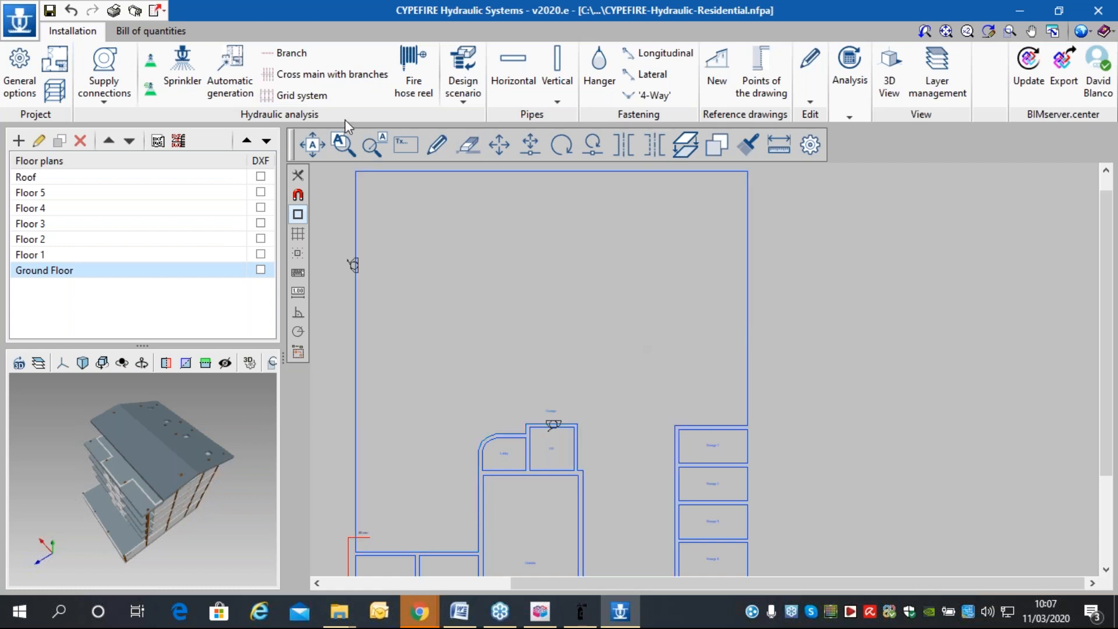
pyautogui.click(274, 49)
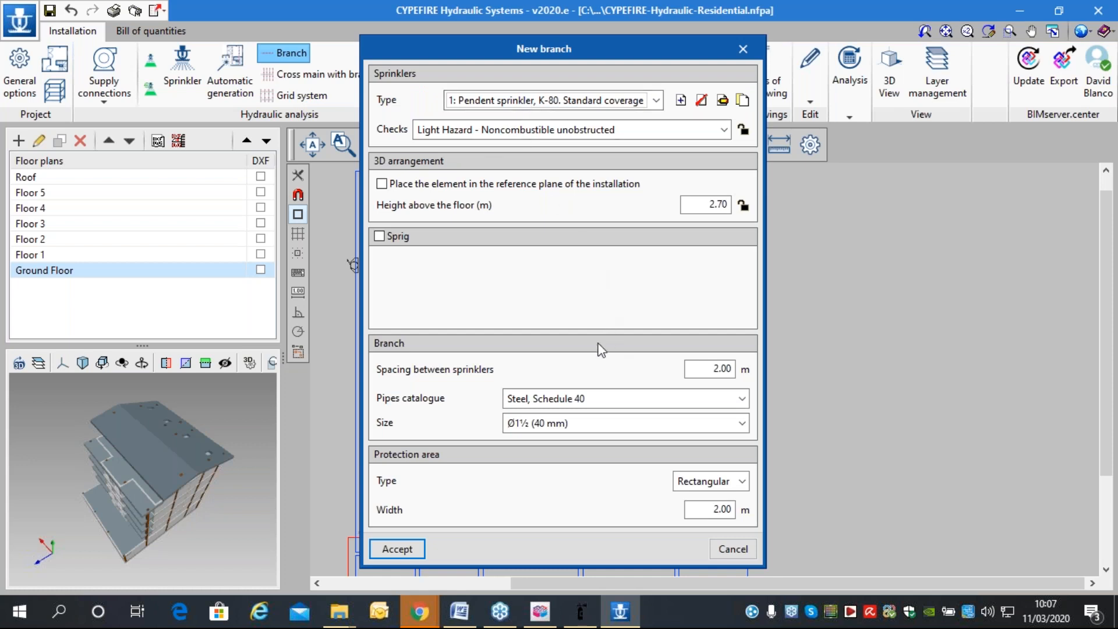
pyautogui.click(644, 417)
pyautogui.click(638, 418)
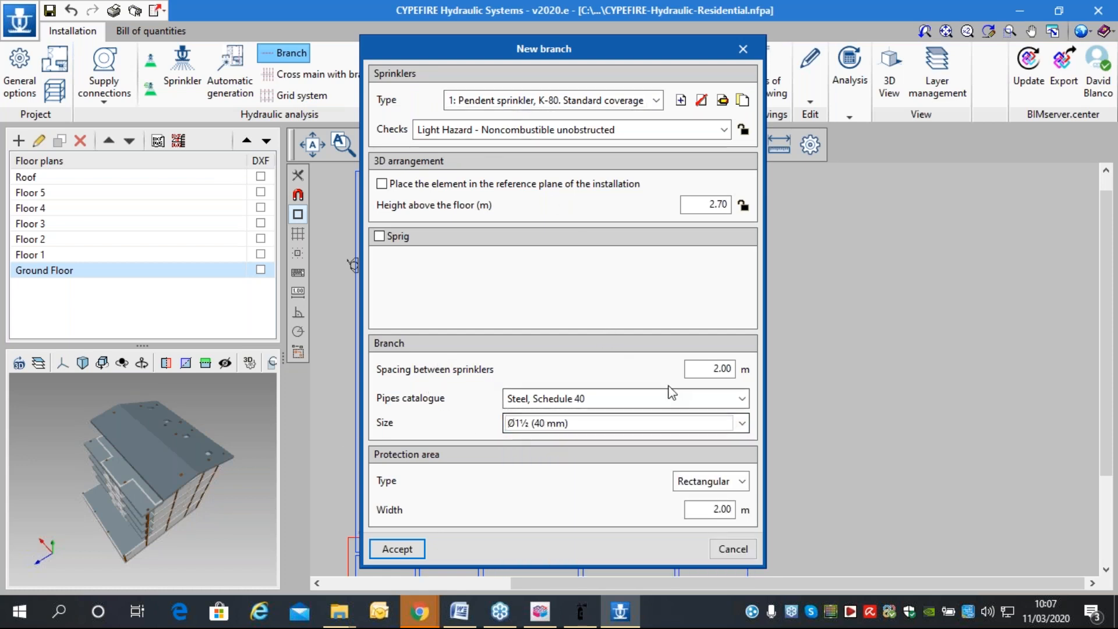
pyautogui.click(387, 551)
pyautogui.click(404, 208)
pyautogui.click(704, 205)
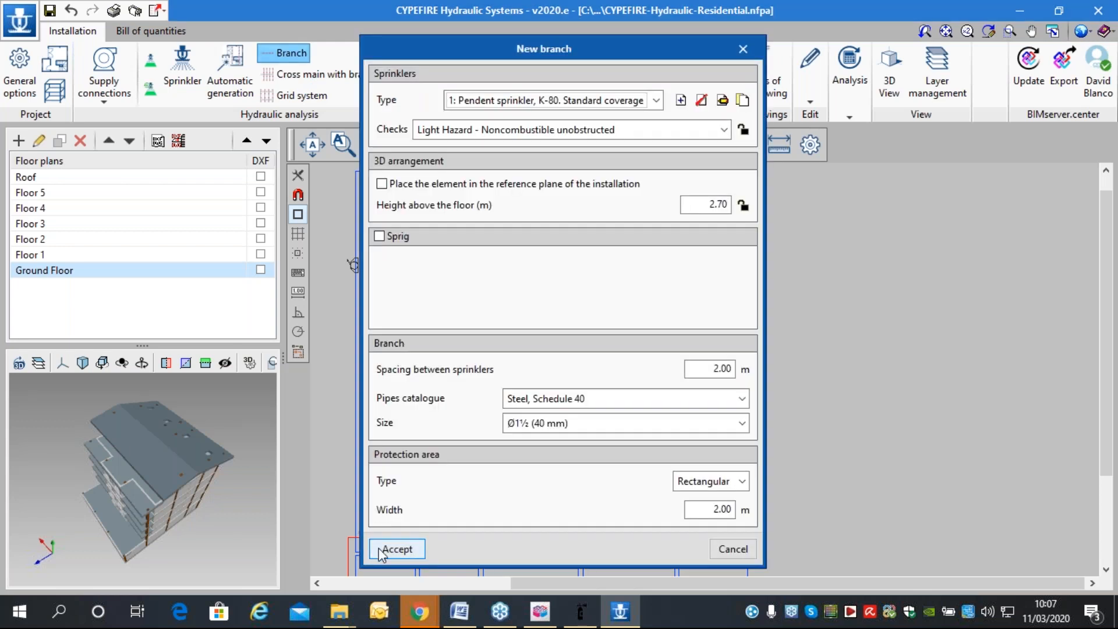
# Draw a second horizontal sprinkler branch below the first with the same 2.00 m spacing and Ø1½ (40 mm) pipe.
pyautogui.click(397, 551)
pyautogui.click(405, 280)
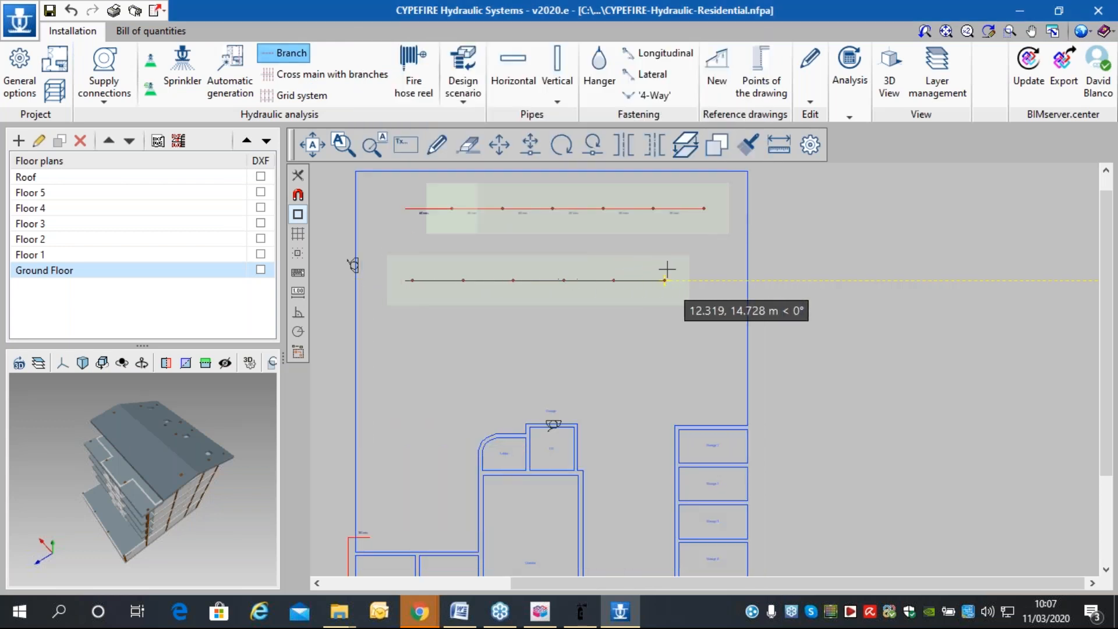
pyautogui.click(666, 281)
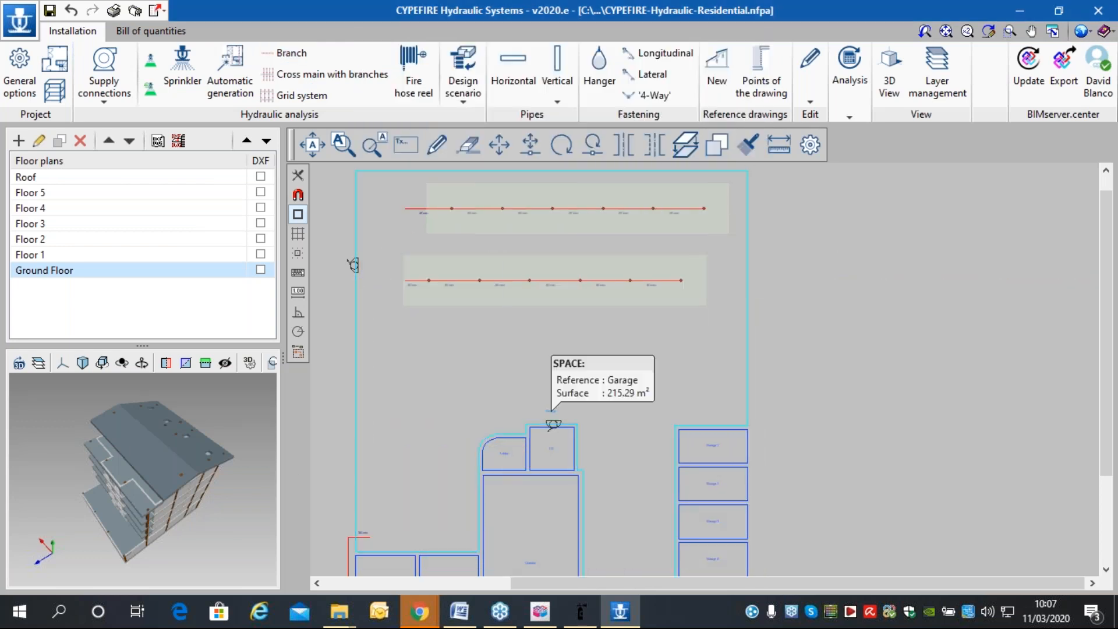
# Configure a cross main with sprinkler branches, using Steel, Schedule 40 pipe of size Ø3 (80 mm) for the central main.
pyautogui.click(322, 75)
pyautogui.scroll(-2, 597, 323)
pyautogui.scroll(-1, 596, 324)
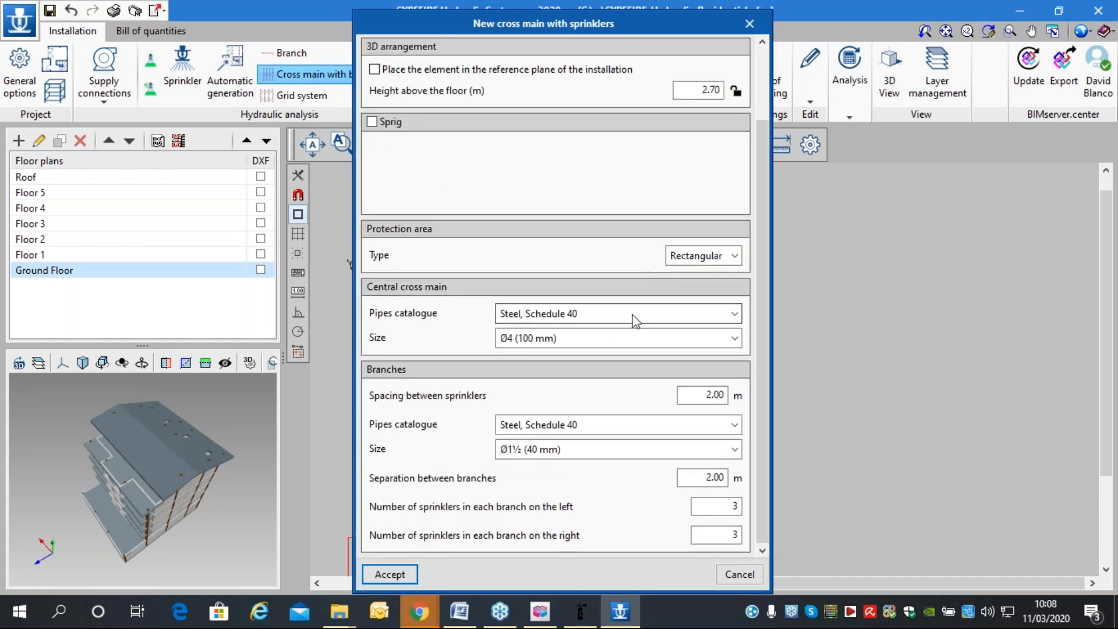
pyautogui.click(527, 345)
pyautogui.click(530, 379)
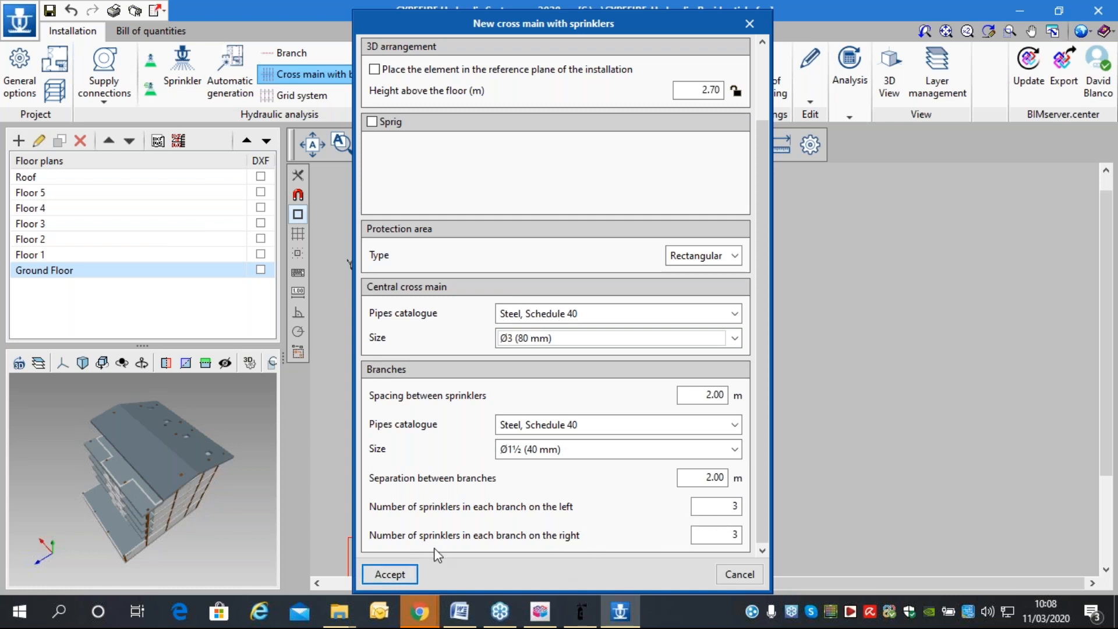
pyautogui.click(401, 575)
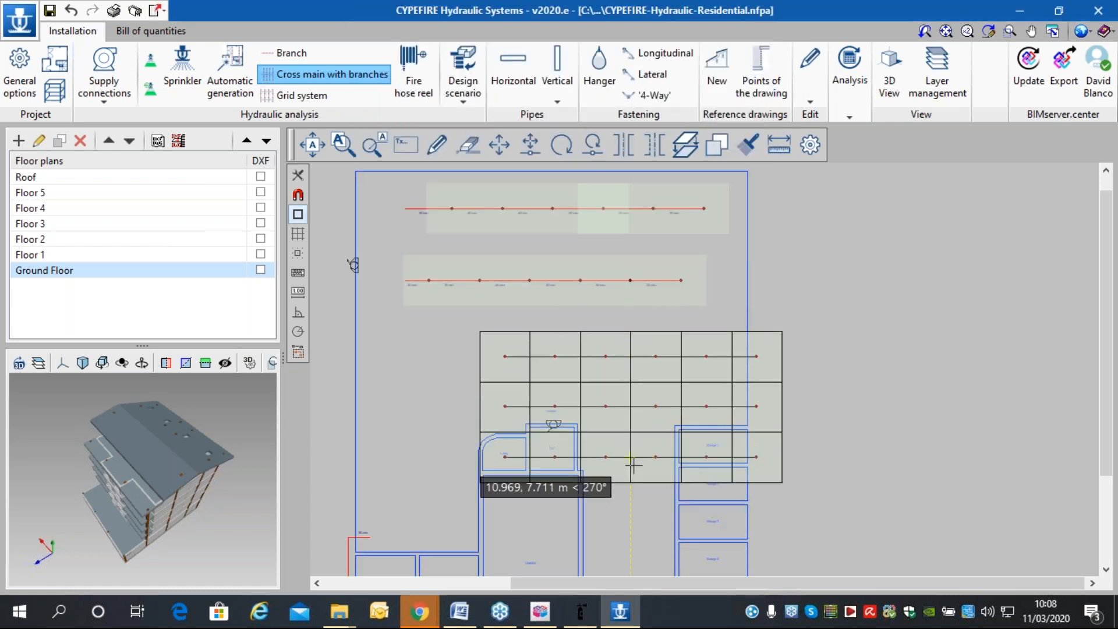
# Place the cross main vertically in the empty area beside the building, long enough for six rows of branches.
pyautogui.moveTo(660, 528); pyautogui.dragTo(521, 320, button='middle')
pyautogui.click(529, 382)
pyautogui.click(408, 570)
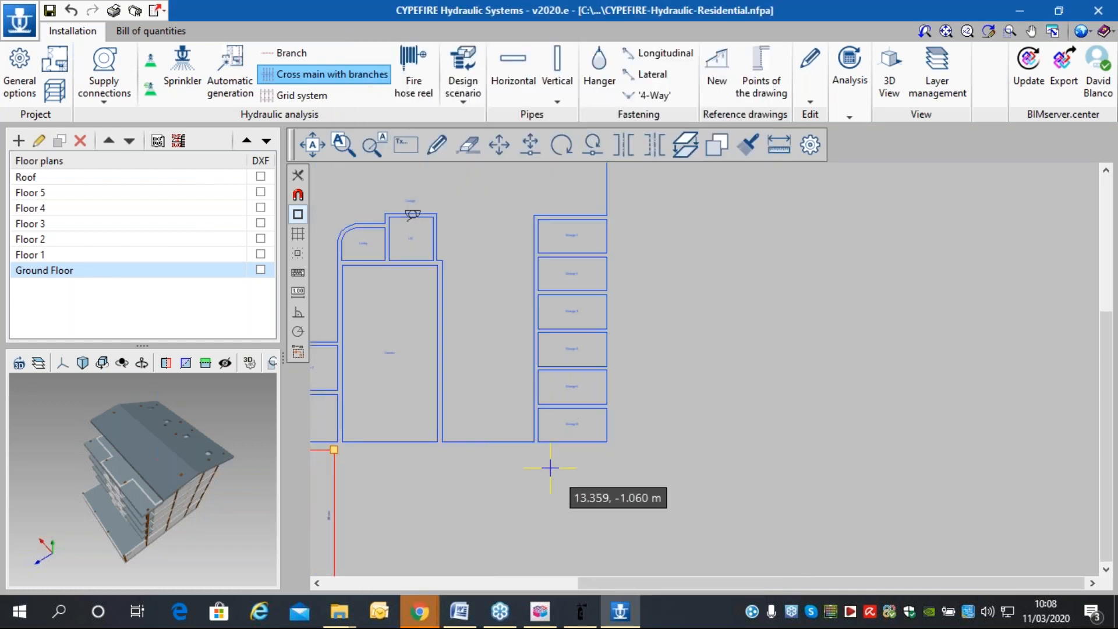
pyautogui.scroll(-3, 549, 470)
pyautogui.click(703, 249)
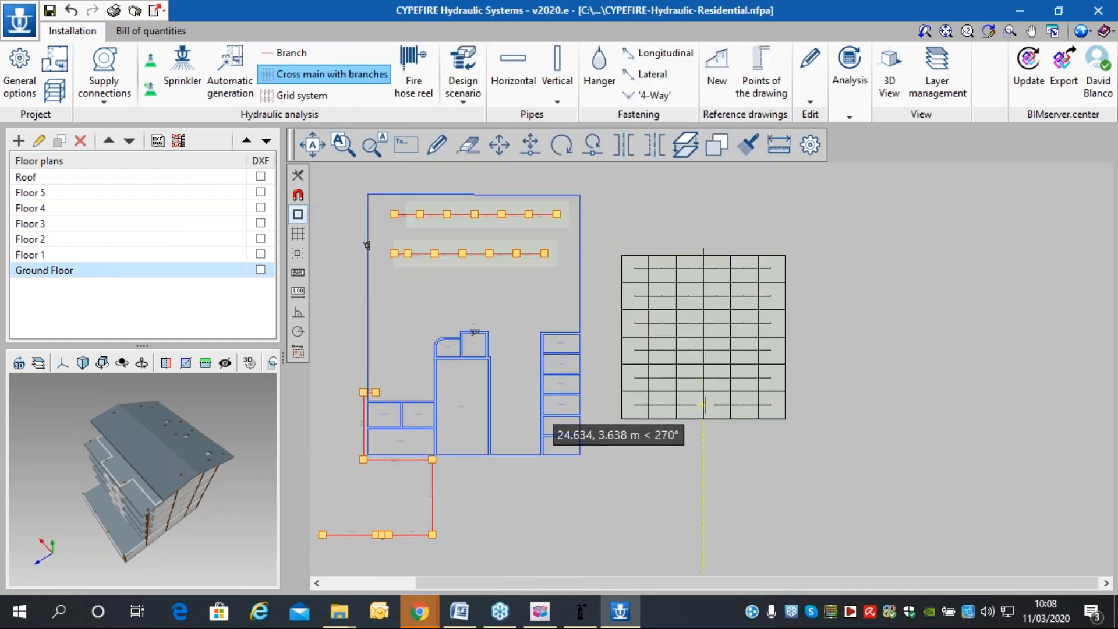
pyautogui.click(704, 407)
# Configure a grid system with branches to the left of the cross main and a cross main size of Ø3 (80 mm).
pyautogui.scroll(3, 710, 310)
pyautogui.scroll(-3, 767, 420)
pyautogui.moveTo(766, 419); pyautogui.dragTo(656, 347, button='middle')
pyautogui.scroll(1, 764, 229)
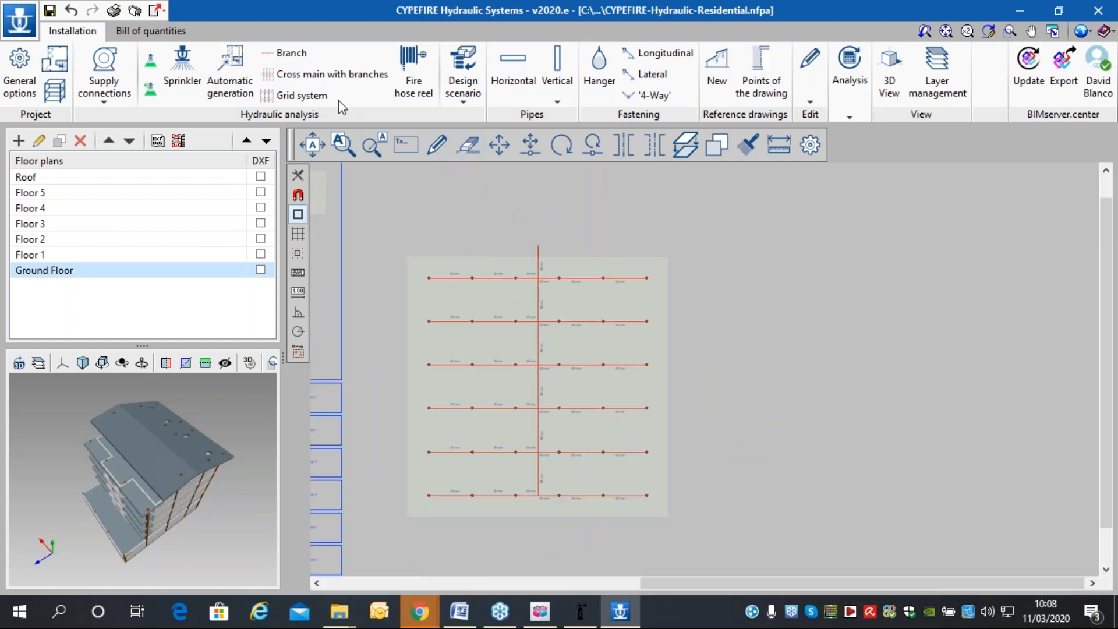
pyautogui.click(316, 96)
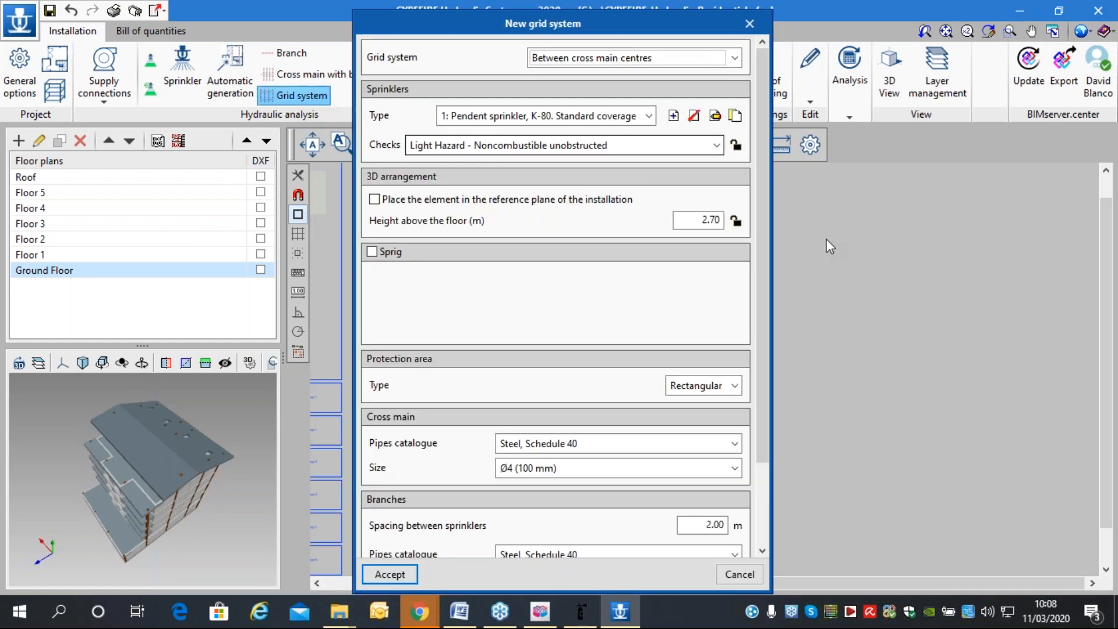
pyautogui.scroll(-1, 606, 142)
pyautogui.scroll(1, 652, 87)
pyautogui.click(660, 58)
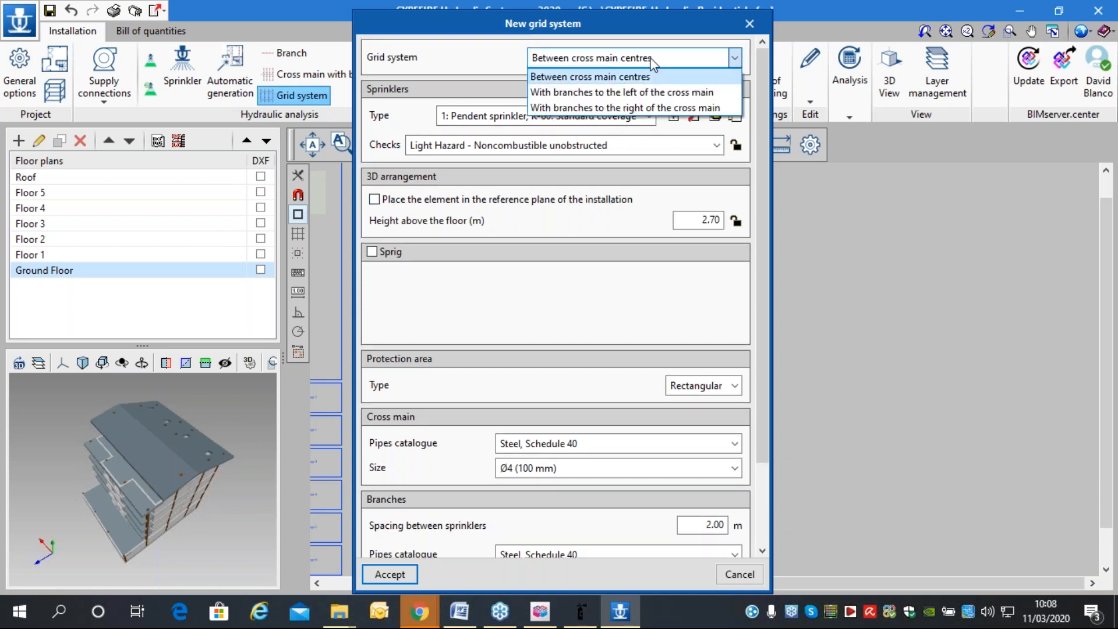
pyautogui.click(628, 94)
pyautogui.scroll(-5, 557, 312)
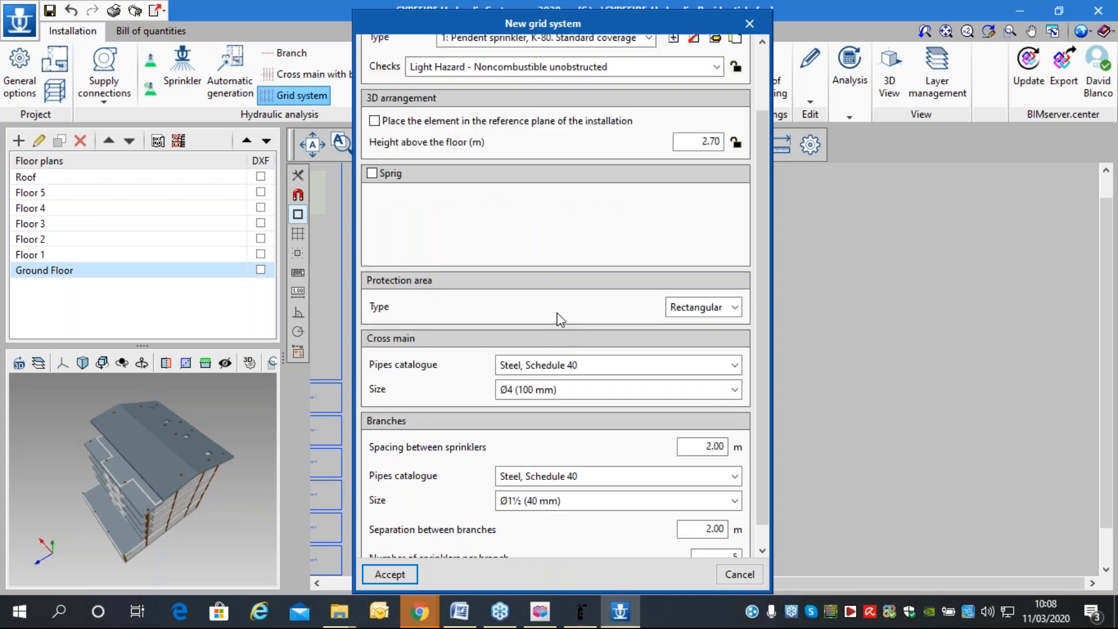
pyautogui.click(596, 370)
pyautogui.click(539, 404)
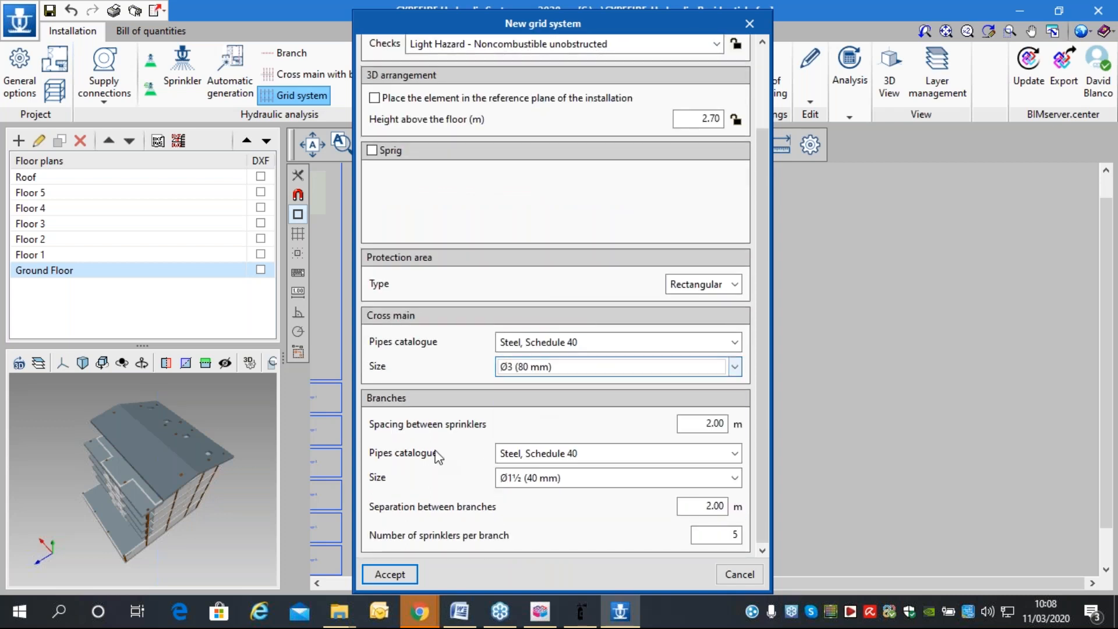
pyautogui.click(388, 574)
# Place the grid system vertically in the empty area beyond the cross main layout, with six rows of sprinklers.
pyautogui.click(868, 222)
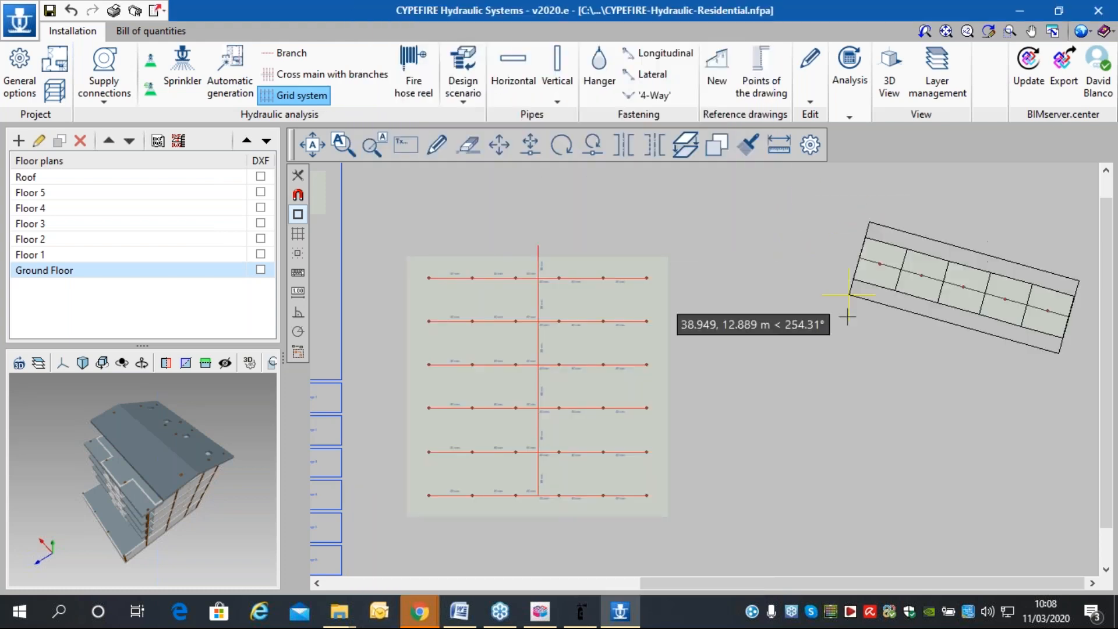
pyautogui.moveTo(863, 429); pyautogui.dragTo(570, 382, button='middle')
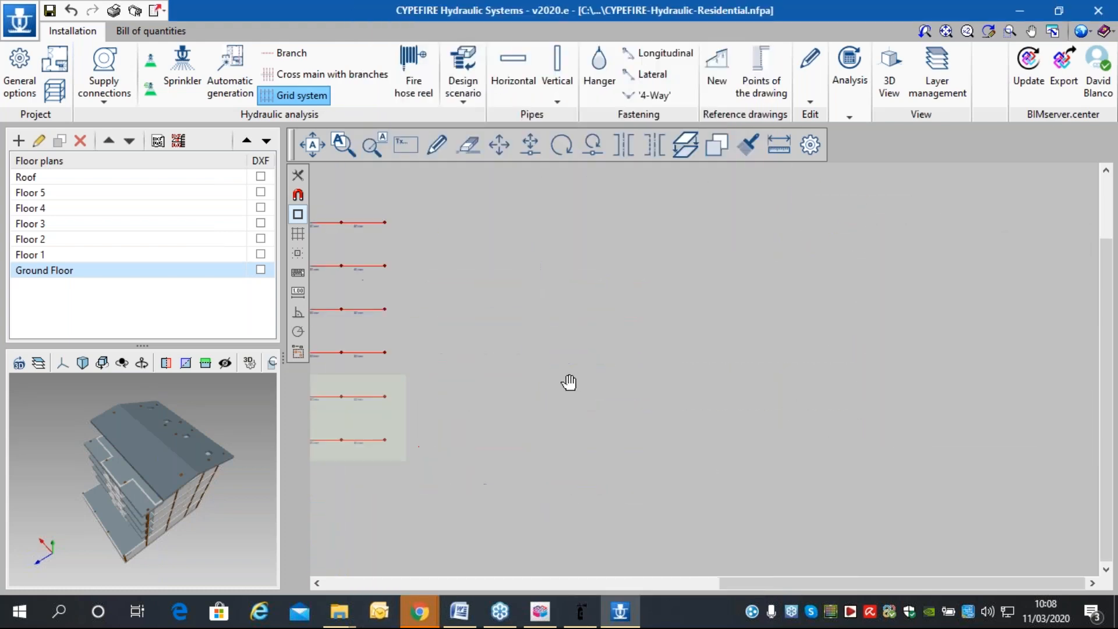
pyautogui.click(579, 434)
pyautogui.scroll(3, 676, 319)
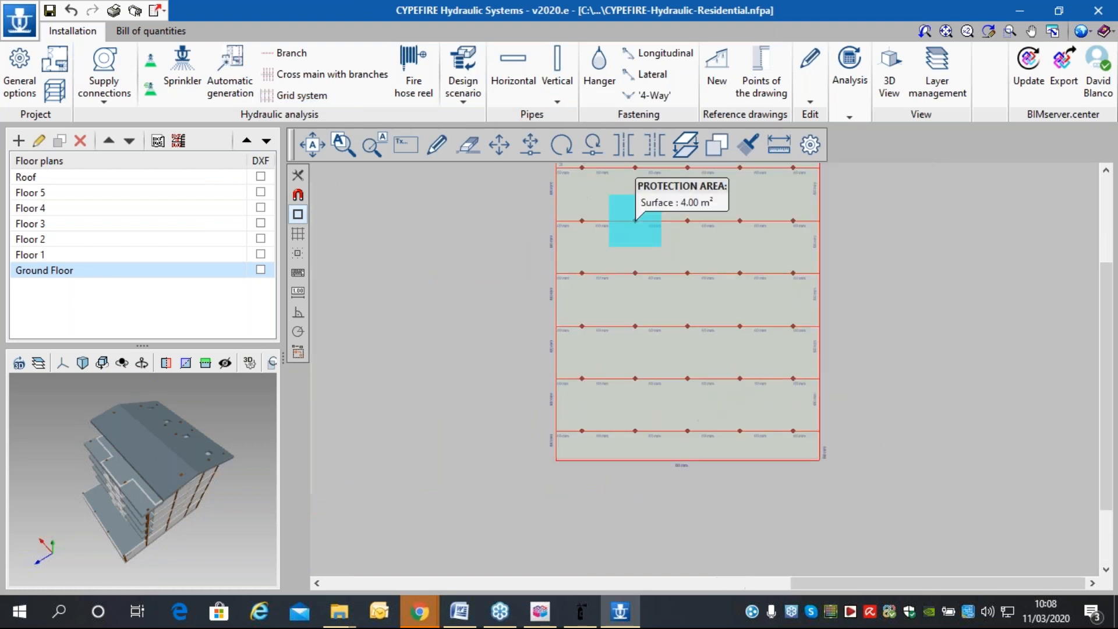
# Try to erase the trial cross main and grid system layouts placed beside the building.
pyautogui.moveTo(602, 189); pyautogui.dragTo(567, 340, button='middle')
pyautogui.click(468, 146)
pyautogui.moveTo(584, 470); pyautogui.dragTo(639, 257, button='middle')
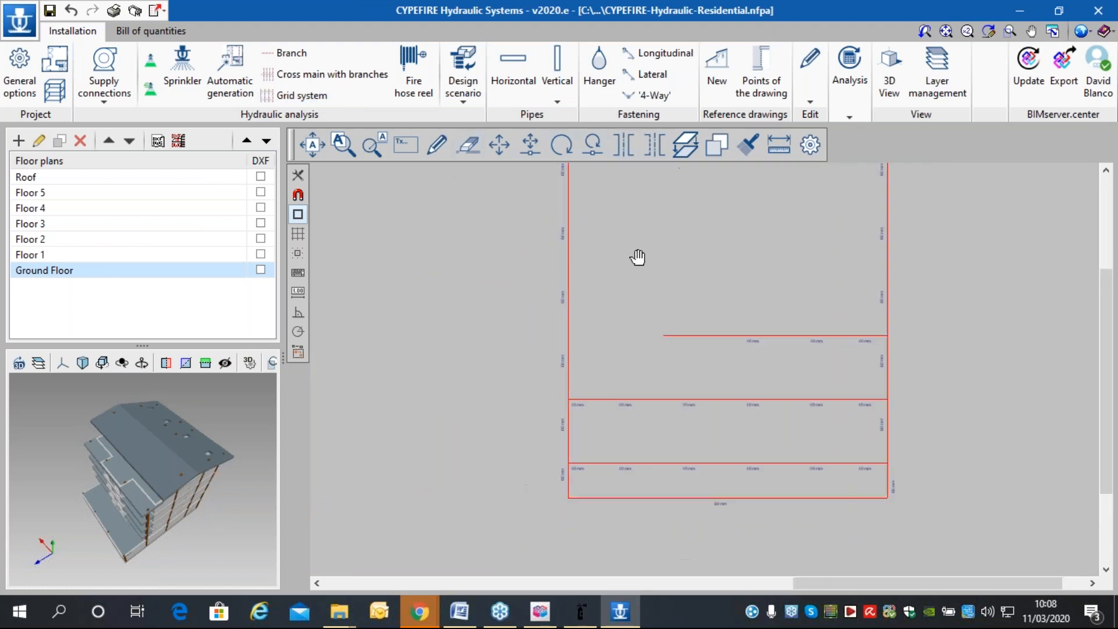
pyautogui.scroll(-3, 794, 261)
pyautogui.scroll(-4, 793, 261)
pyautogui.moveTo(584, 300); pyautogui.dragTo(684, 295, button='middle')
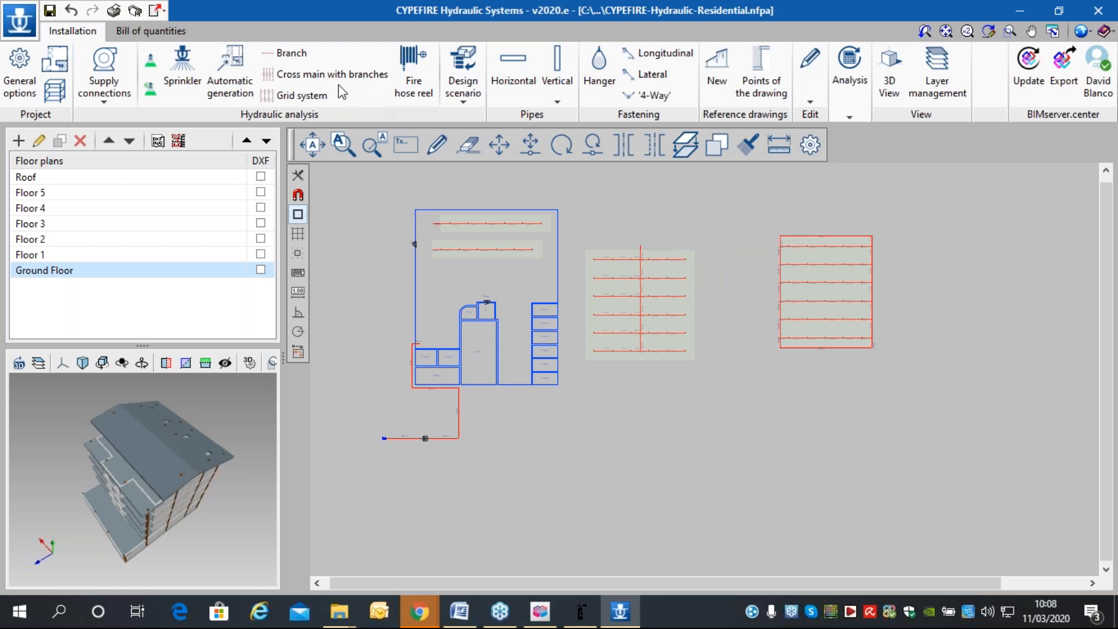
pyautogui.click(469, 144)
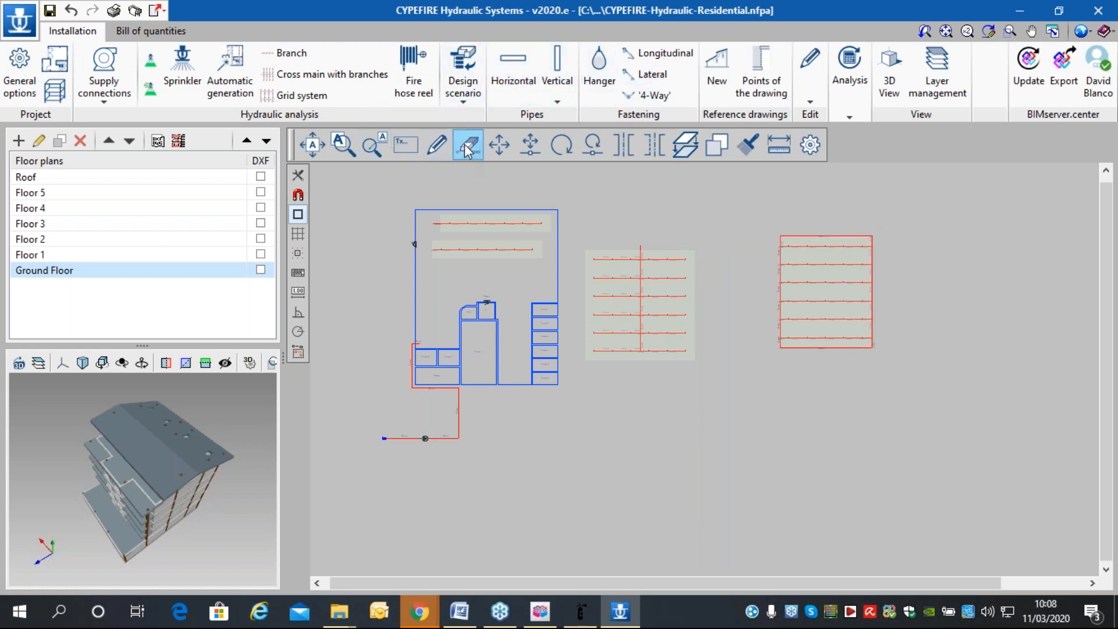
pyautogui.click(968, 424)
pyautogui.click(604, 167)
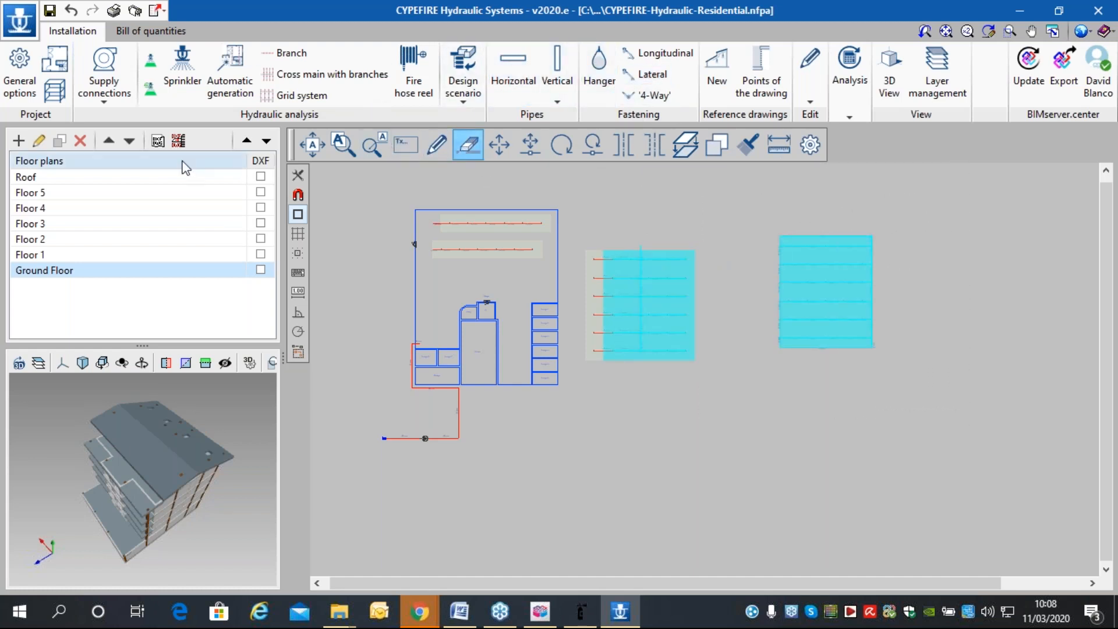
# Undo the trial branch, cross main and grid placements, and redo the last undone change to clear the individual trial sprinklers.
pyautogui.click(74, 13)
pyautogui.click(74, 13)
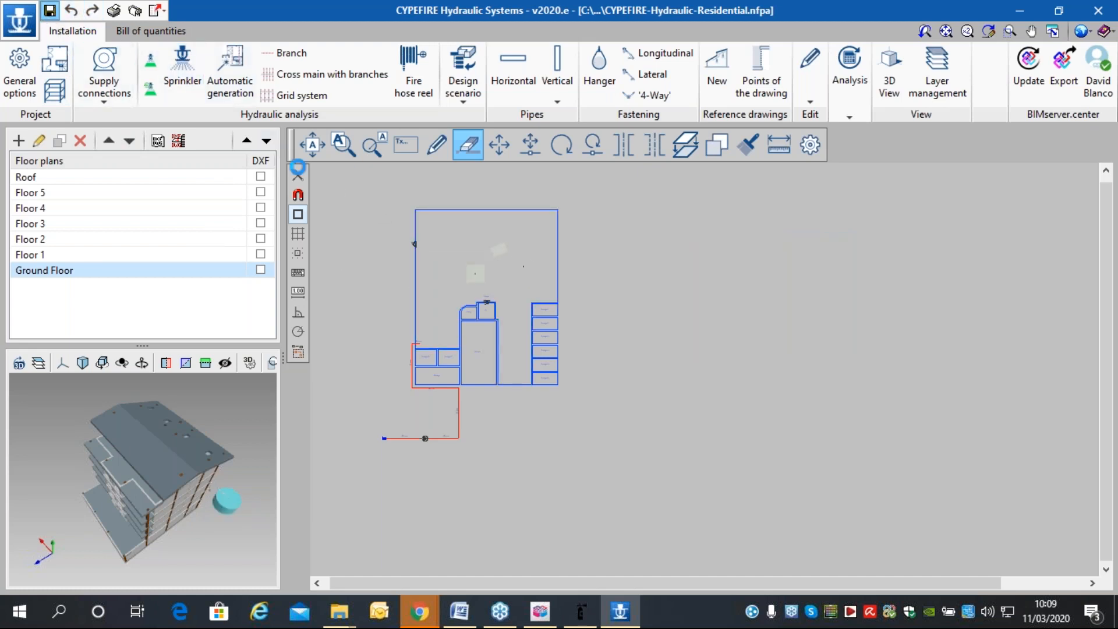
pyautogui.scroll(5, 375, 202)
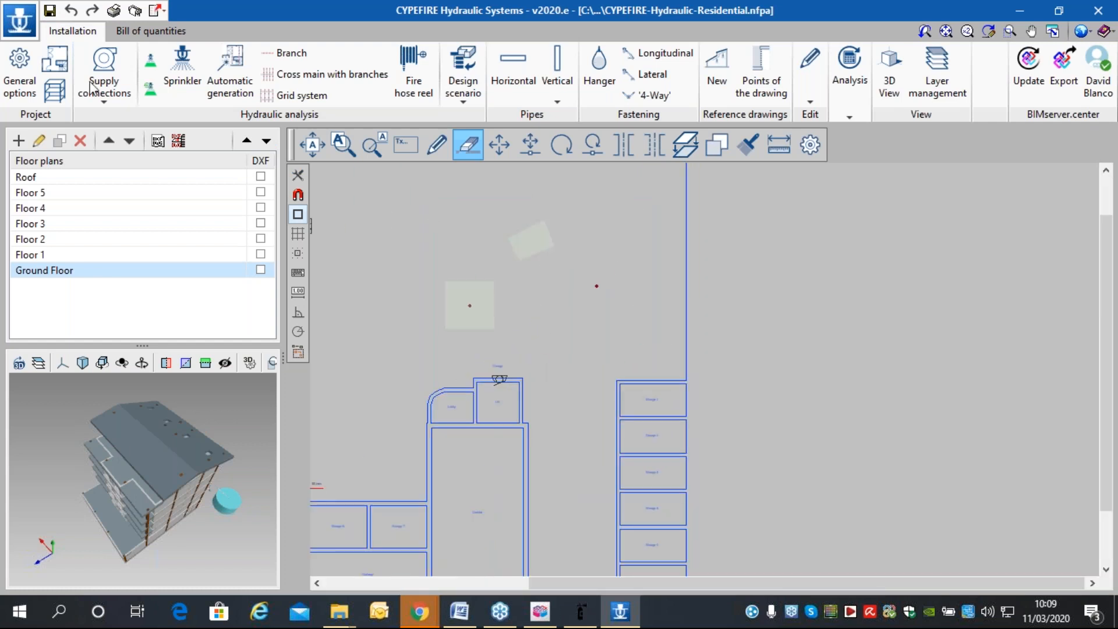
pyautogui.click(92, 10)
pyautogui.scroll(-3, 616, 302)
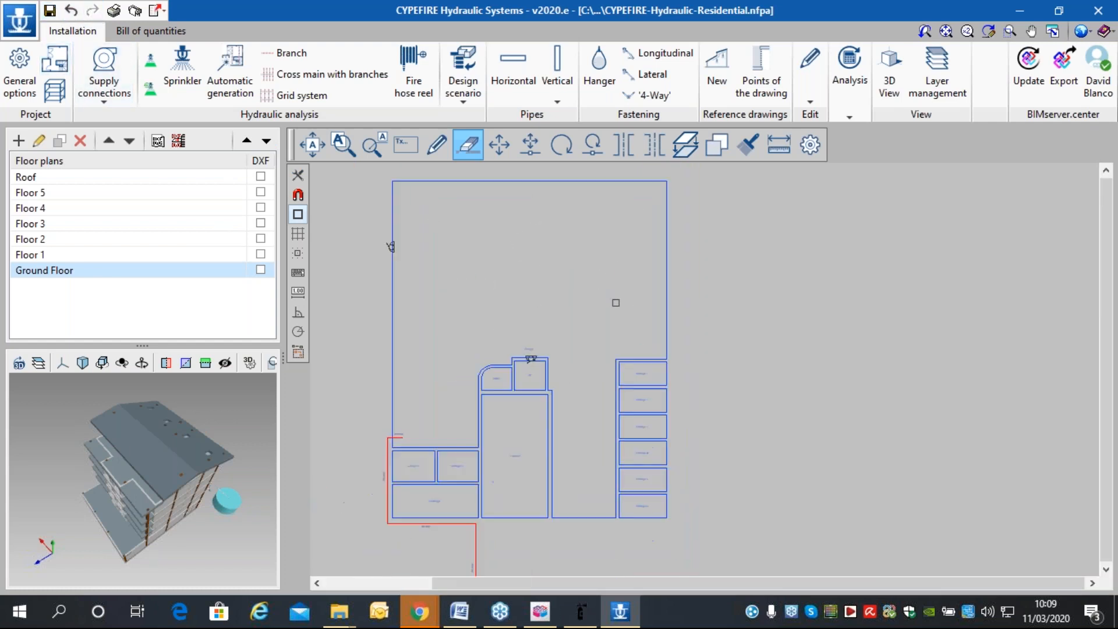
pyautogui.scroll(2, 656, 347)
pyautogui.moveTo(661, 322); pyautogui.dragTo(748, 303, button='middle')
pyautogui.rightClick(748, 303)
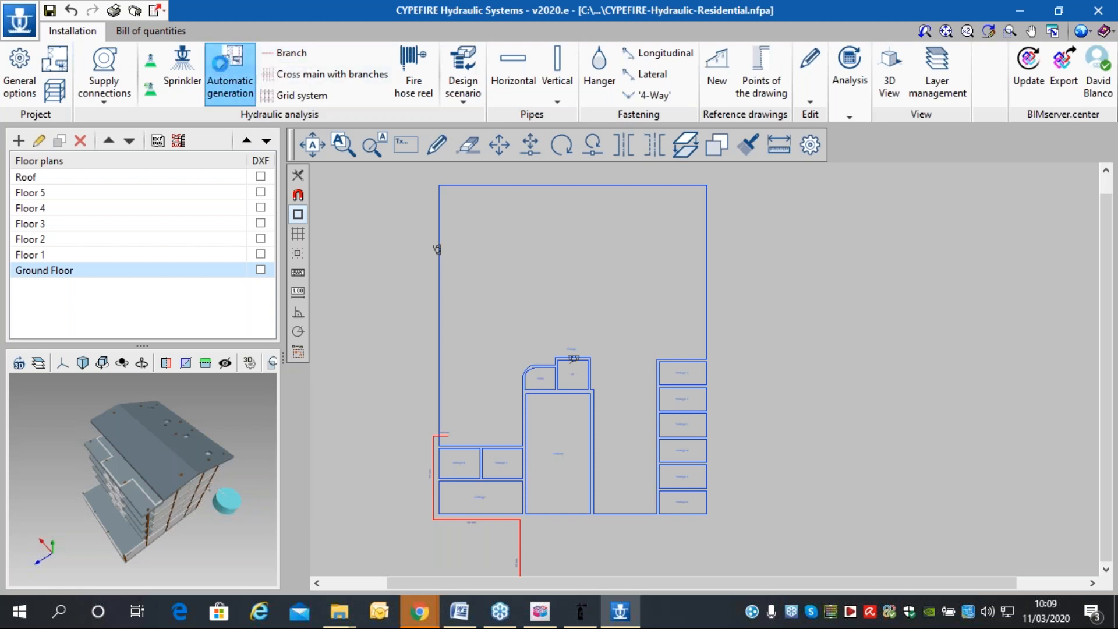
# Configure the automatic generation as a Grid system with a cross main size of Ø3 (80 mm).
pyautogui.click(220, 65)
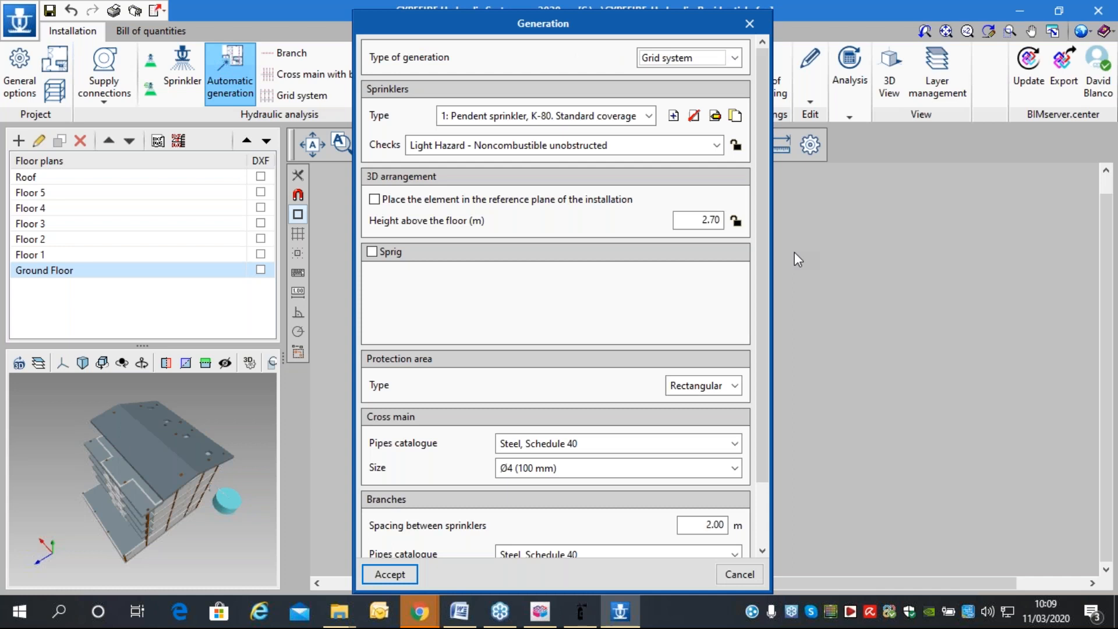
pyautogui.click(711, 64)
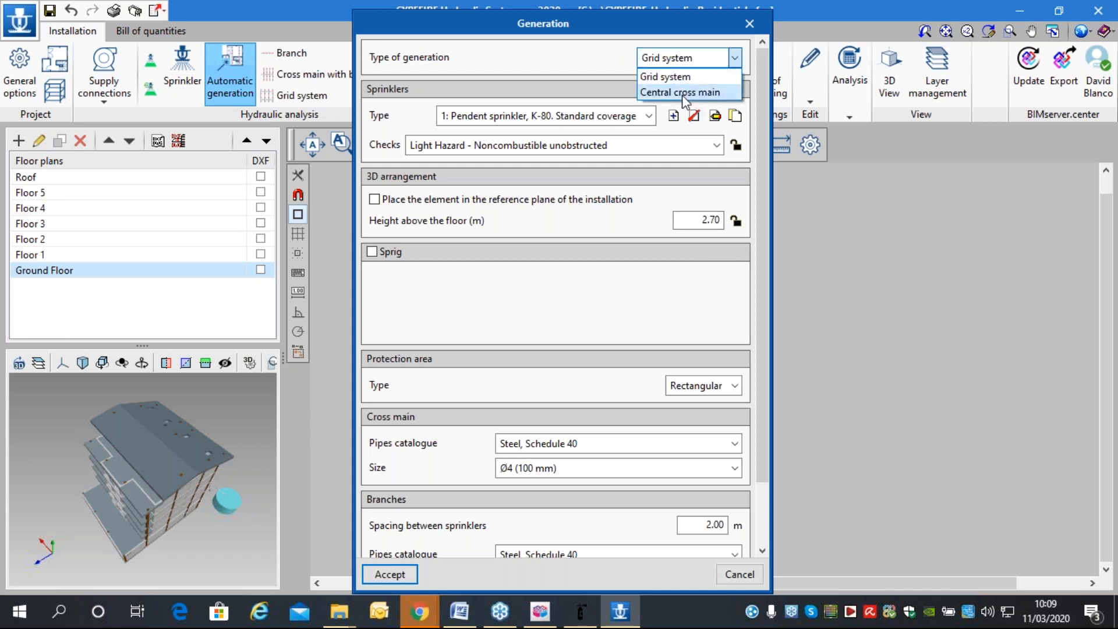
pyautogui.click(669, 80)
pyautogui.scroll(-1, 668, 372)
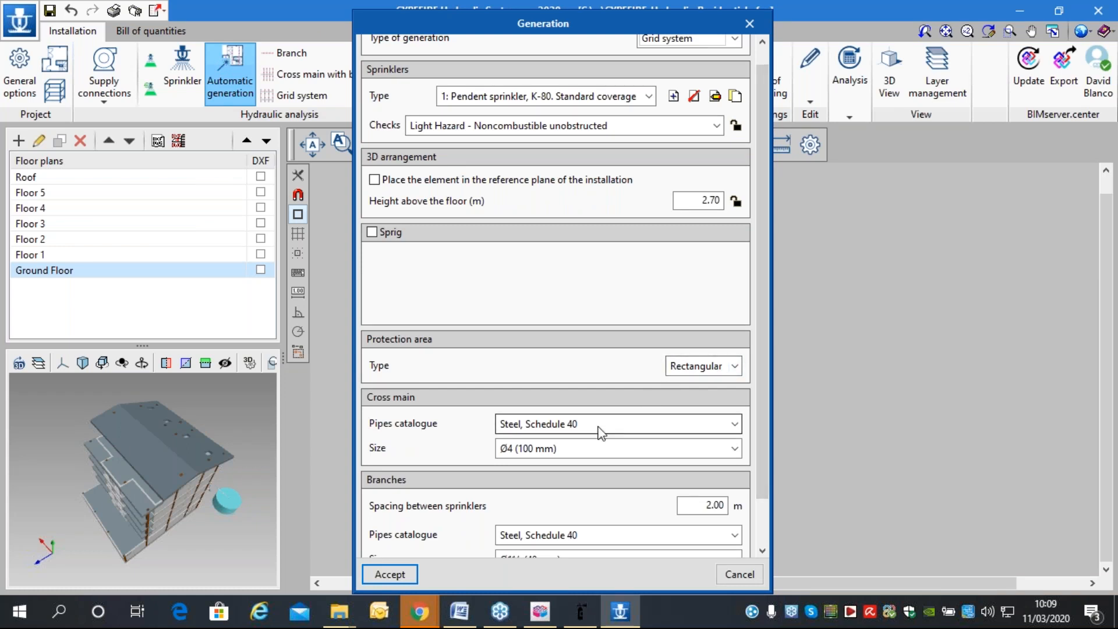
pyautogui.click(567, 449)
pyautogui.click(549, 495)
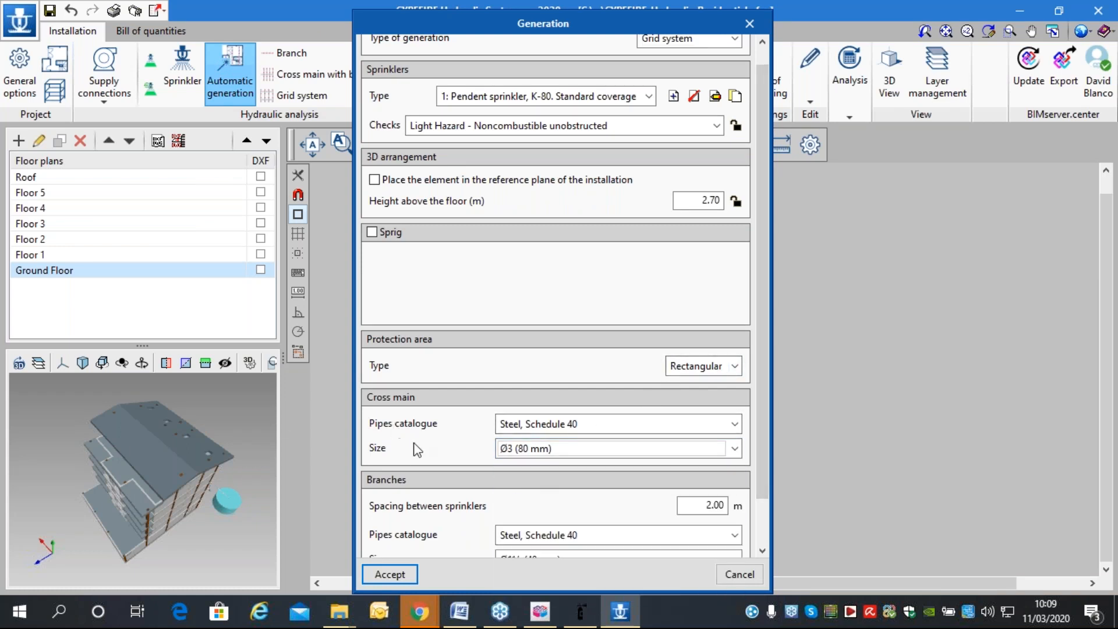
pyautogui.scroll(-3, 437, 445)
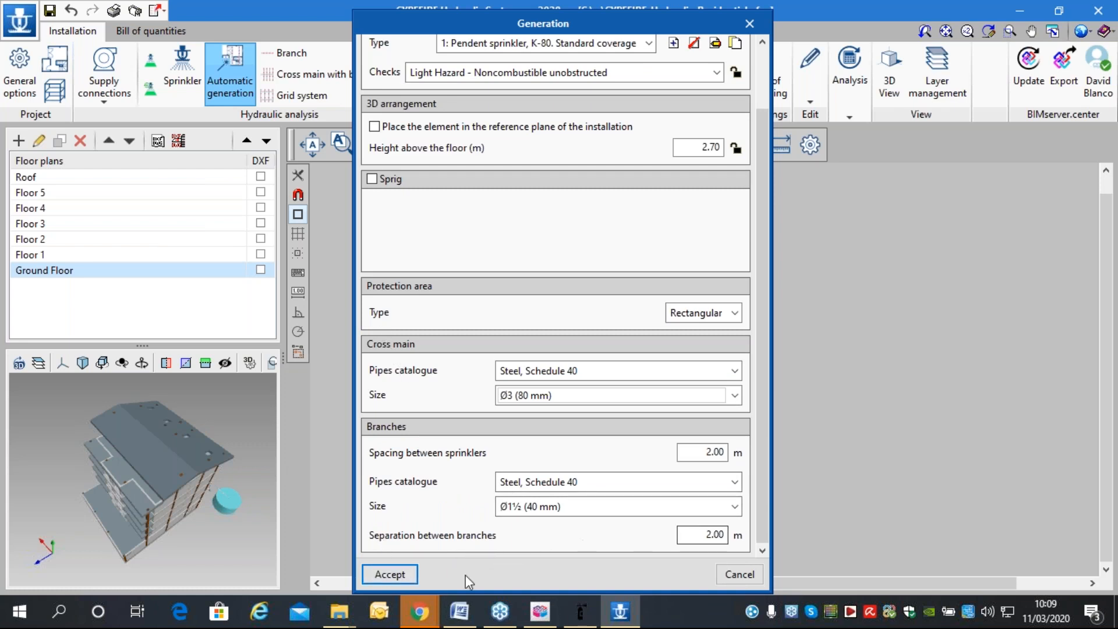
pyautogui.click(407, 573)
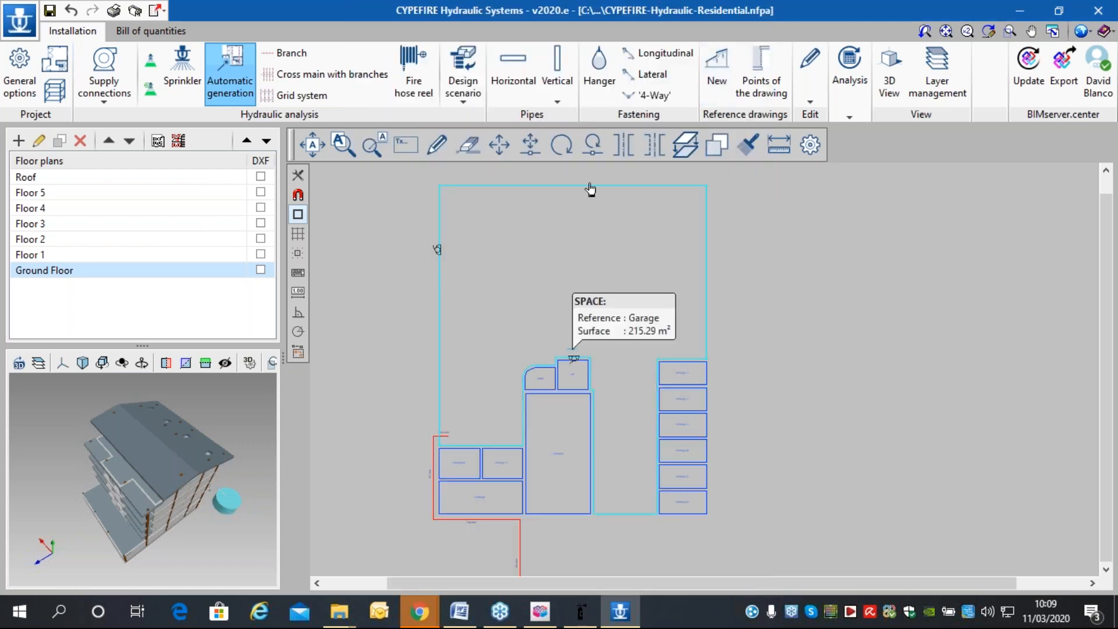
# Generate the sprinkler grid automatically inside the ground-floor Garage space.
pyautogui.click(706, 247)
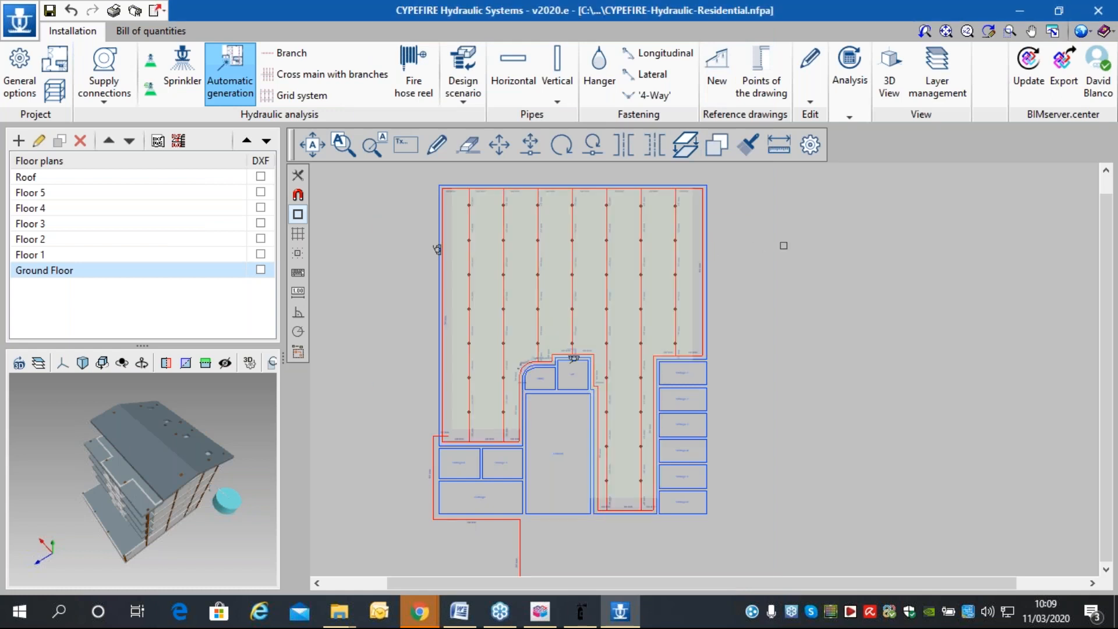
pyautogui.scroll(1, 599, 400)
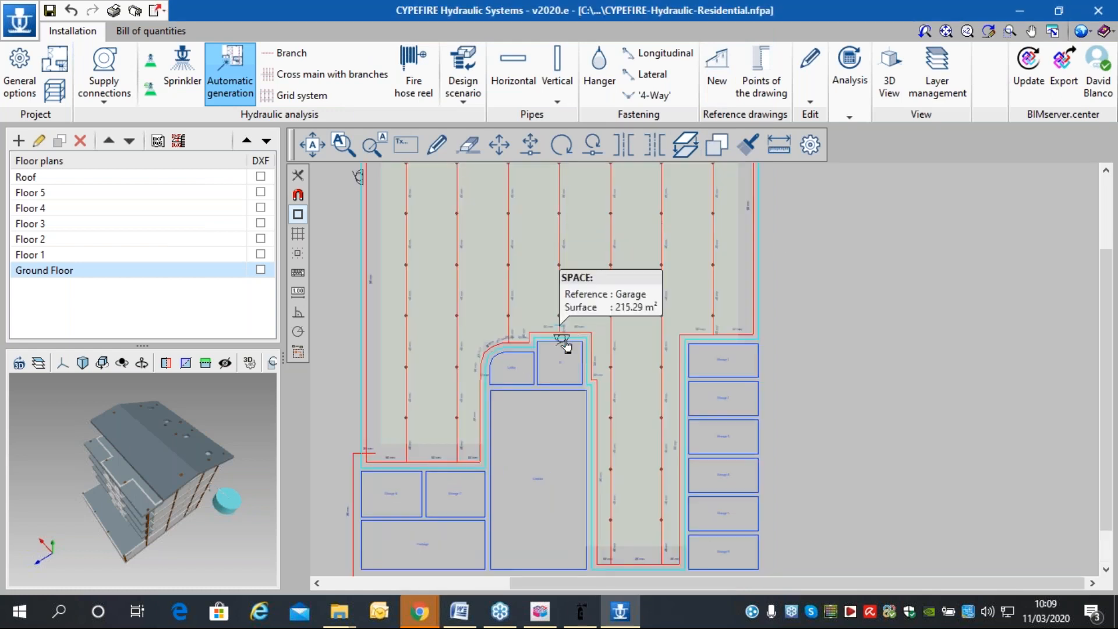
pyautogui.scroll(-3, 573, 323)
pyautogui.scroll(3, 537, 264)
pyautogui.moveTo(536, 264); pyautogui.dragTo(532, 318, button='middle')
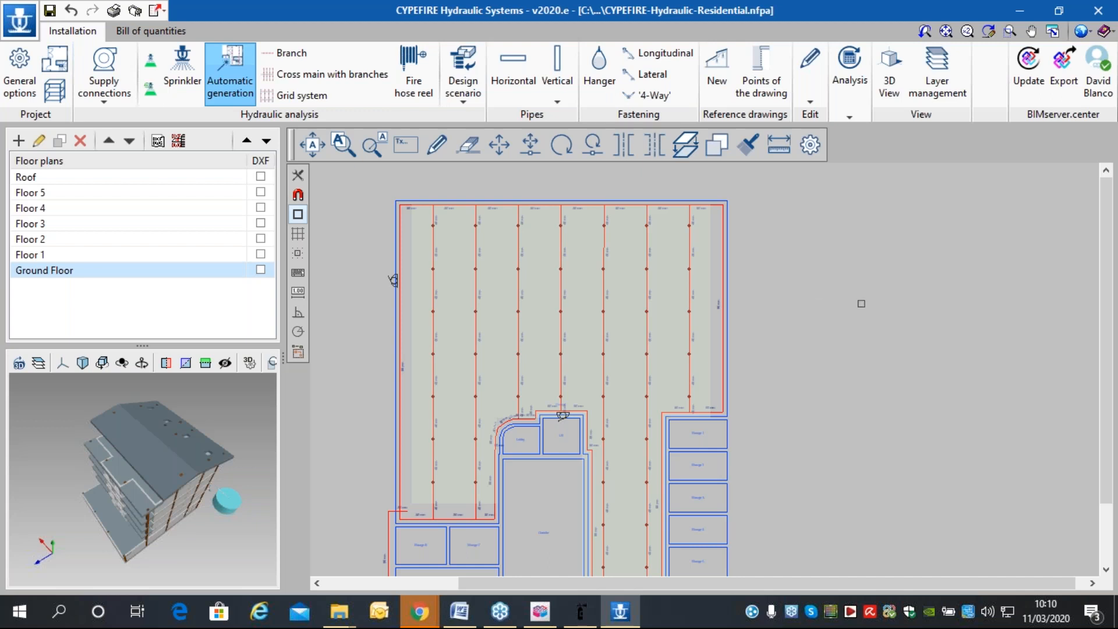
# Shorten the supply pipe at the Garage's lower-left corner by moving its free end back, clear of the grid's cross main.
pyautogui.moveTo(575, 314); pyautogui.dragTo(605, 241, button='middle')
pyautogui.scroll(4, 529, 318)
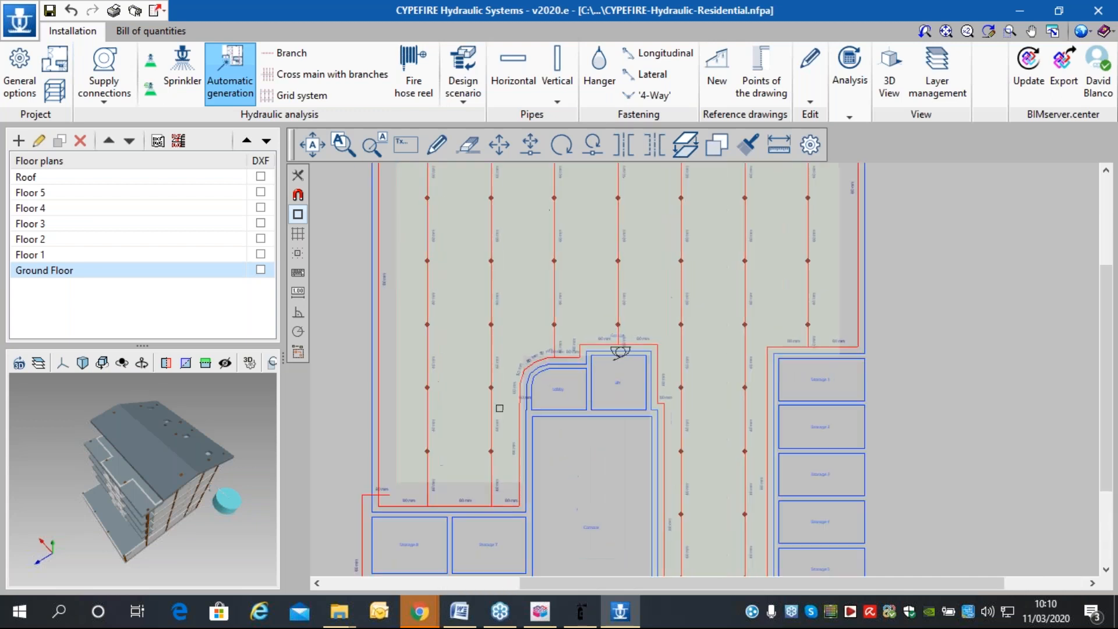
pyautogui.moveTo(488, 410); pyautogui.dragTo(477, 295, button='middle')
pyautogui.scroll(14, 379, 376)
pyautogui.moveTo(554, 359); pyautogui.dragTo(506, 359, button='middle')
pyautogui.click(530, 144)
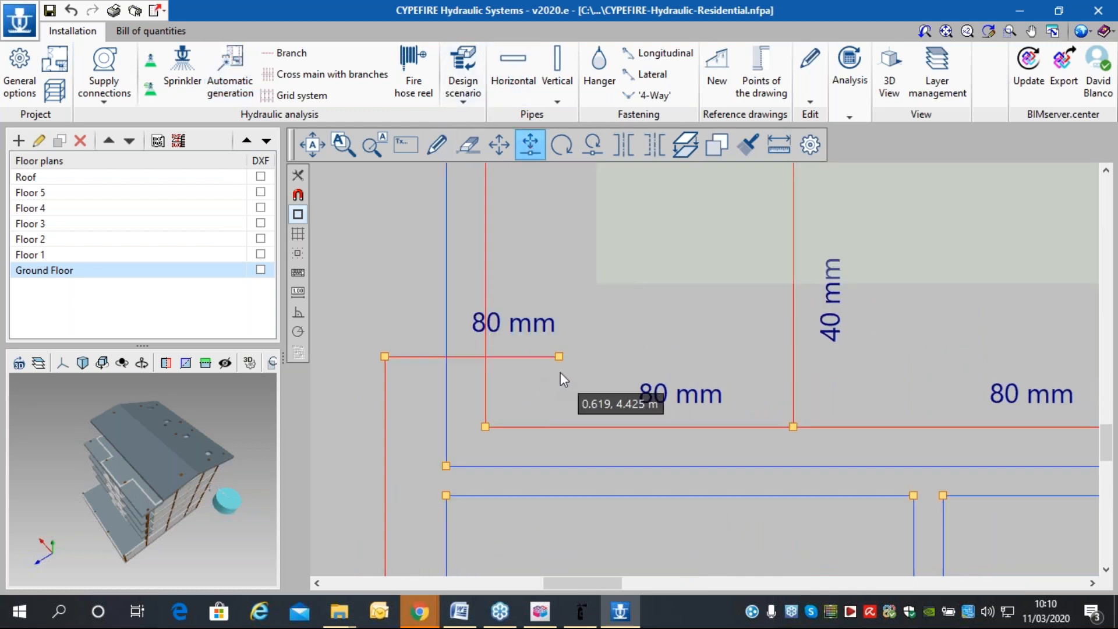
pyautogui.click(559, 356)
pyautogui.click(382, 356)
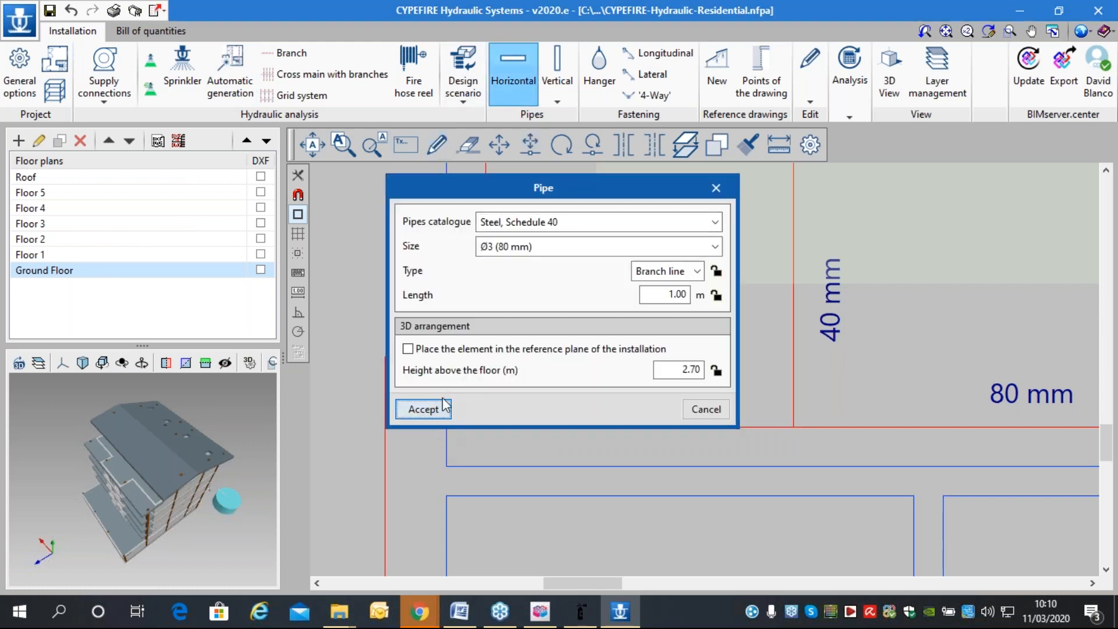
# Connect the supply pipe's end to the grid's lower-left corner with a horizontal Steel, Schedule 40 pipe, Ø3 (80 mm), at 2.70 m height.
pyautogui.click(423, 409)
pyautogui.scroll(-5, 507, 233)
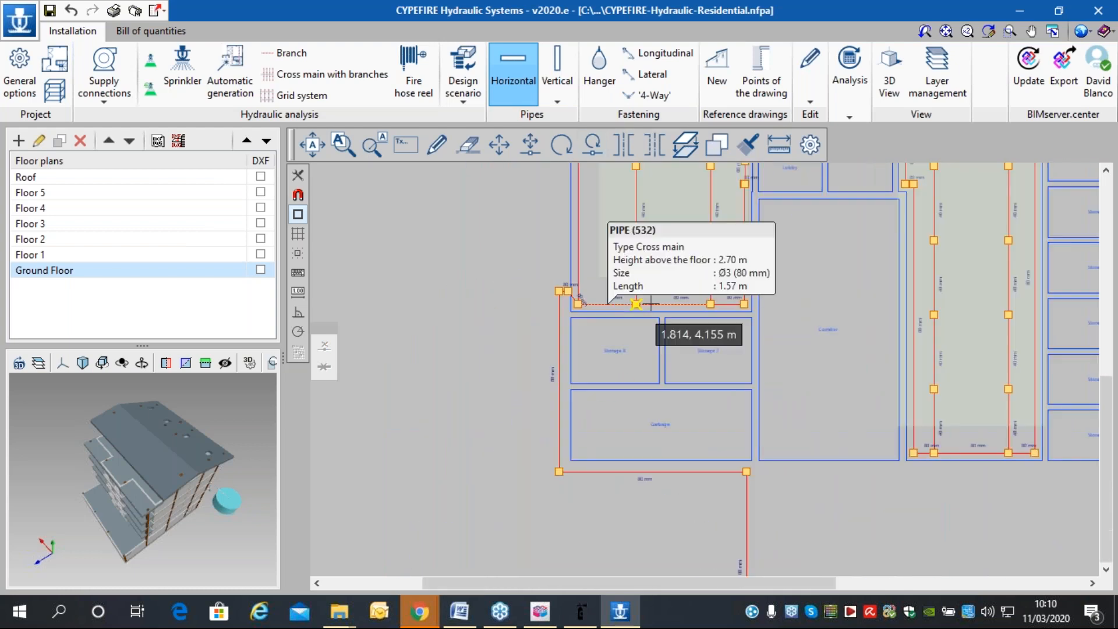
pyautogui.scroll(-5, 636, 303)
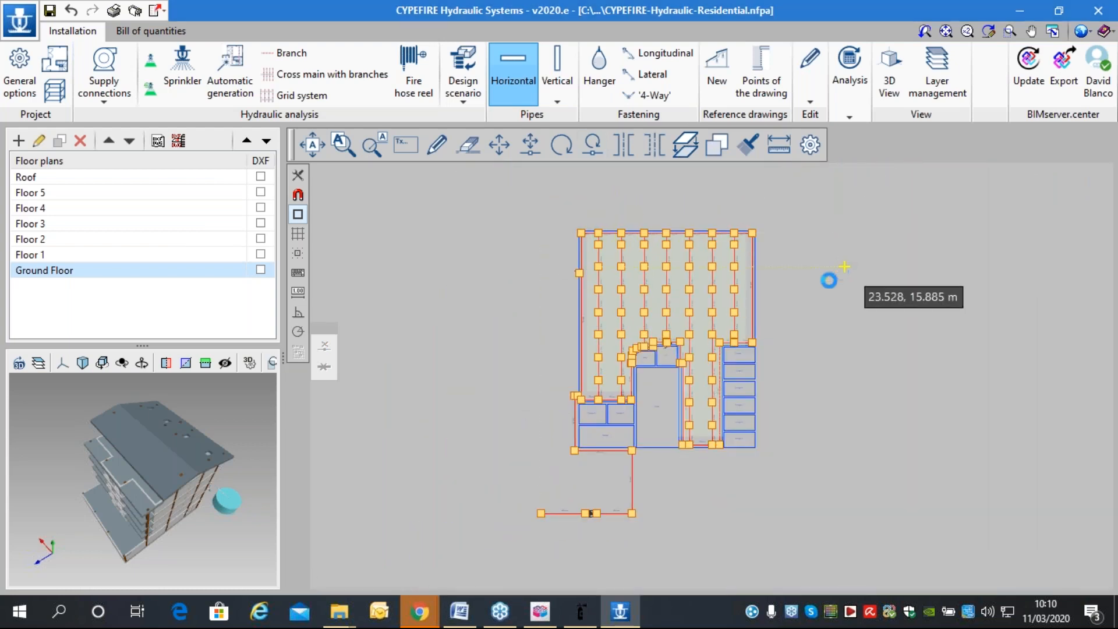
pyautogui.click(701, 410)
pyautogui.scroll(2, 858, 319)
pyautogui.scroll(-4, 792, 290)
pyautogui.scroll(2, 709, 365)
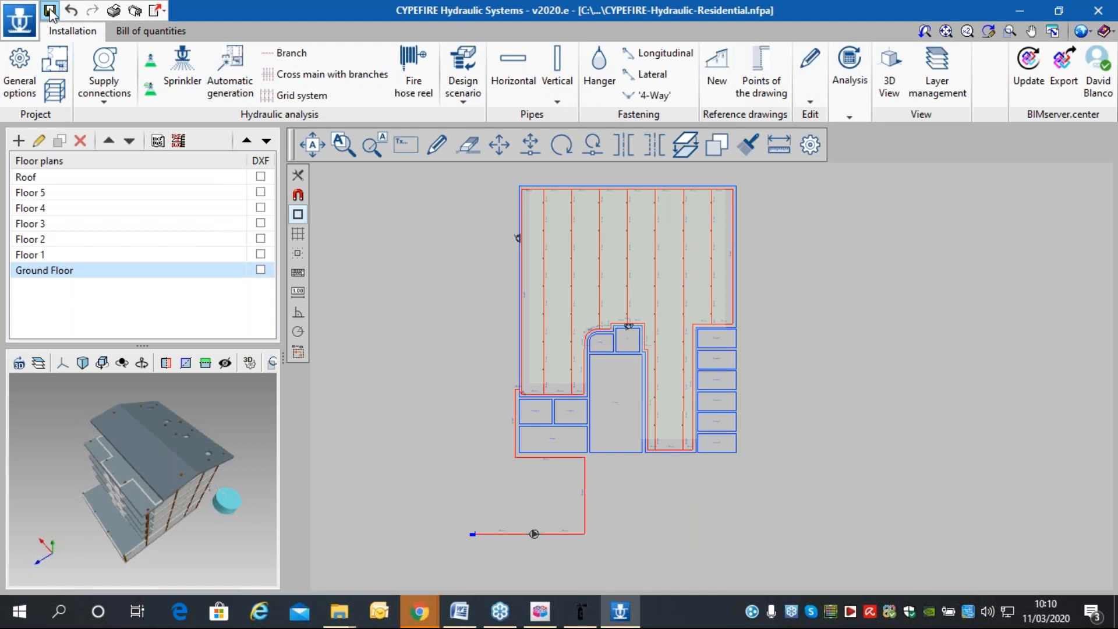
# Run the hydraulic analysis of the installation and dismiss the resulting warning.
pyautogui.click(850, 85)
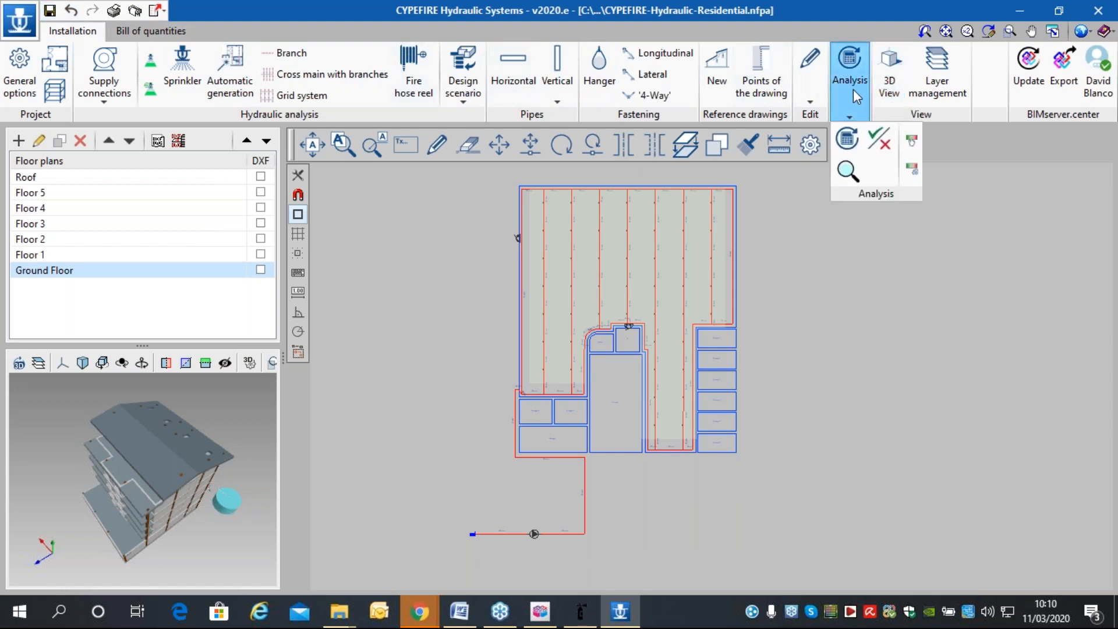
pyautogui.click(849, 140)
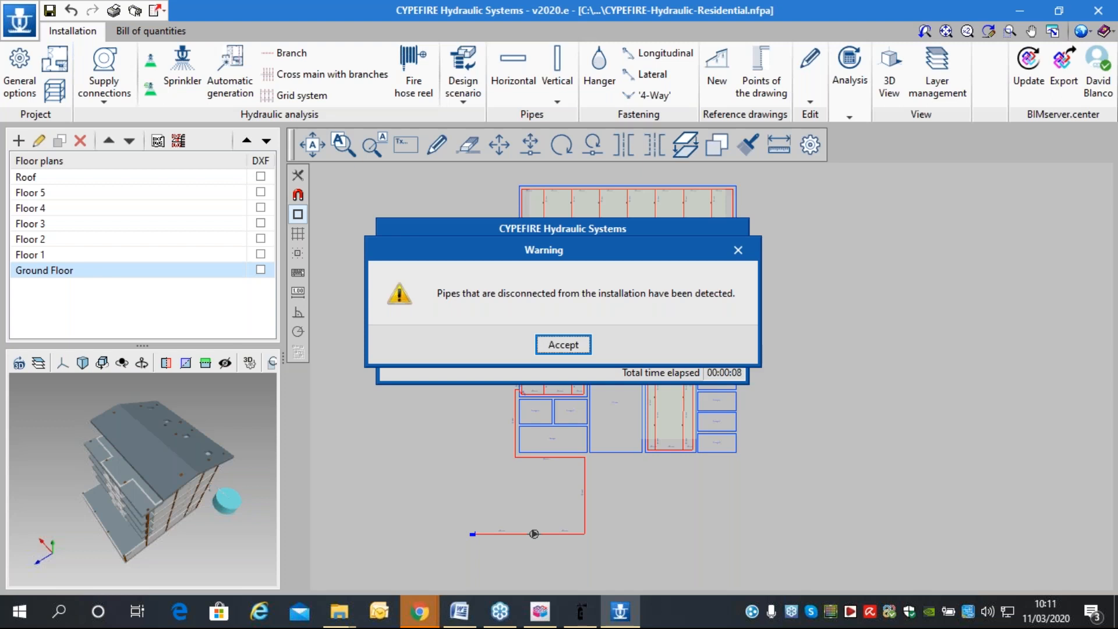
pyautogui.click(562, 344)
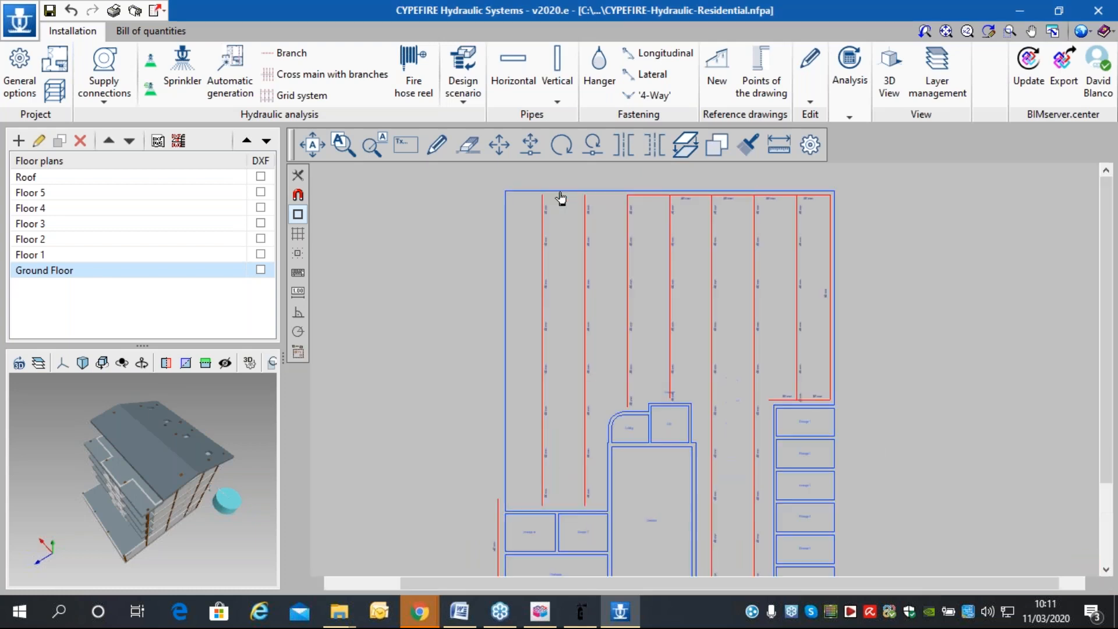
# Examine the points flagged by the analysis at the fire hose reel on the outer wall and beside the lift.
pyautogui.scroll(5, 483, 298)
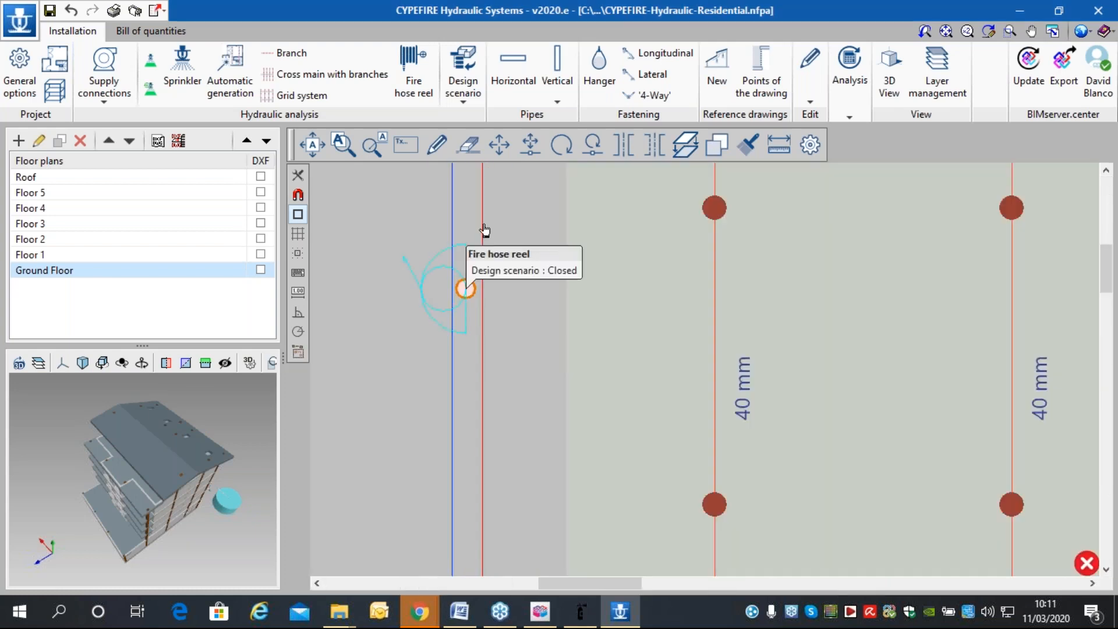
pyautogui.scroll(-6, 491, 253)
pyautogui.scroll(4, 724, 474)
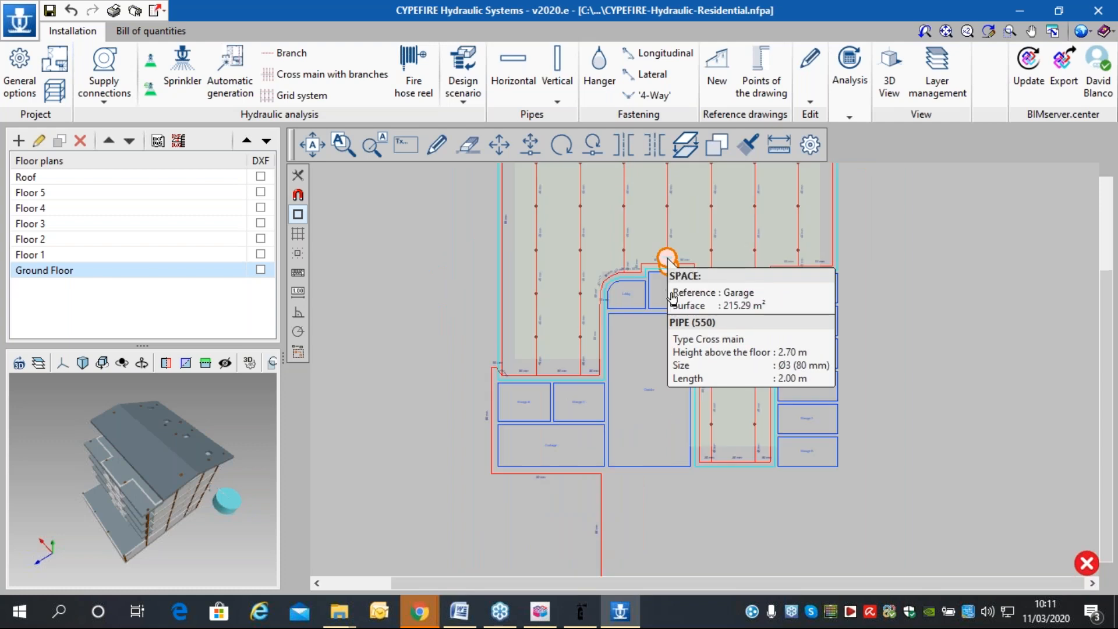
pyautogui.scroll(2, 499, 272)
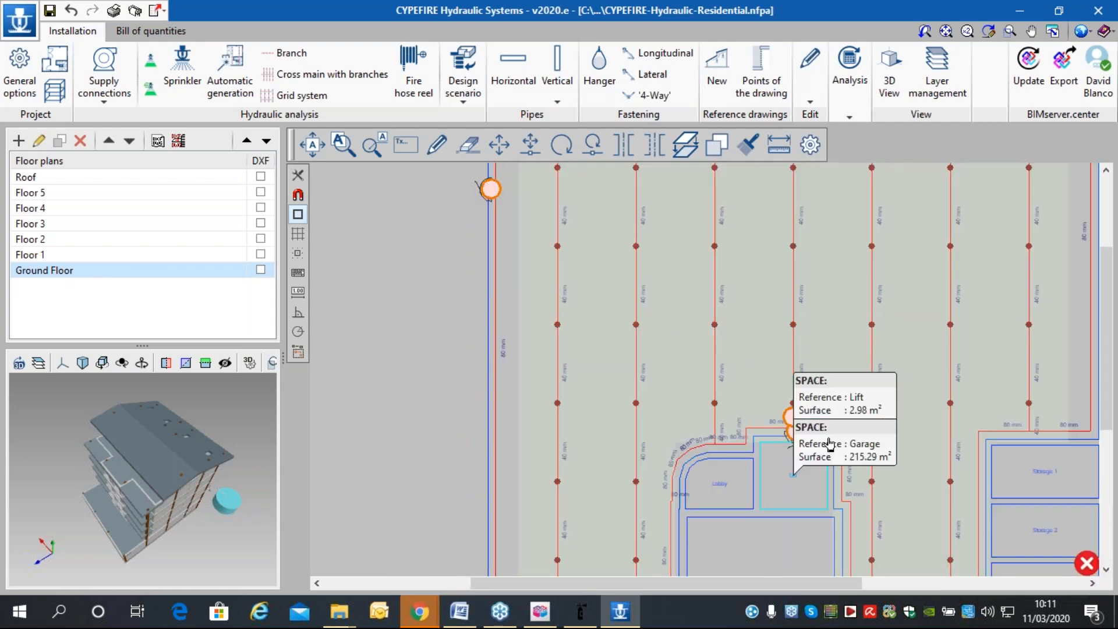
pyautogui.scroll(3, 809, 433)
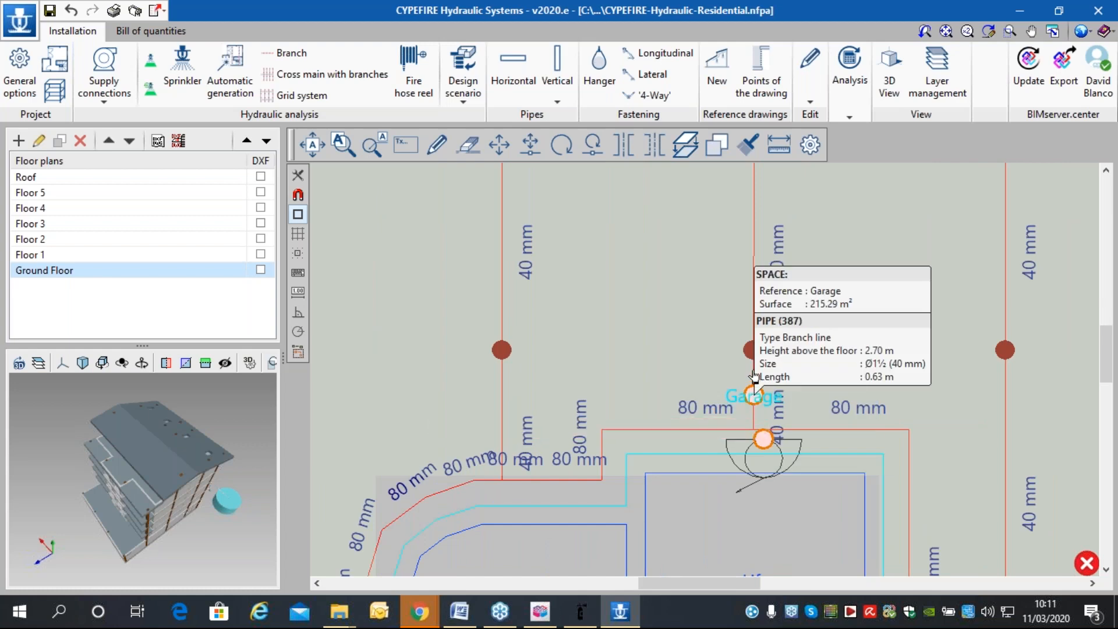
pyautogui.scroll(-3, 755, 376)
pyautogui.scroll(-3, 666, 332)
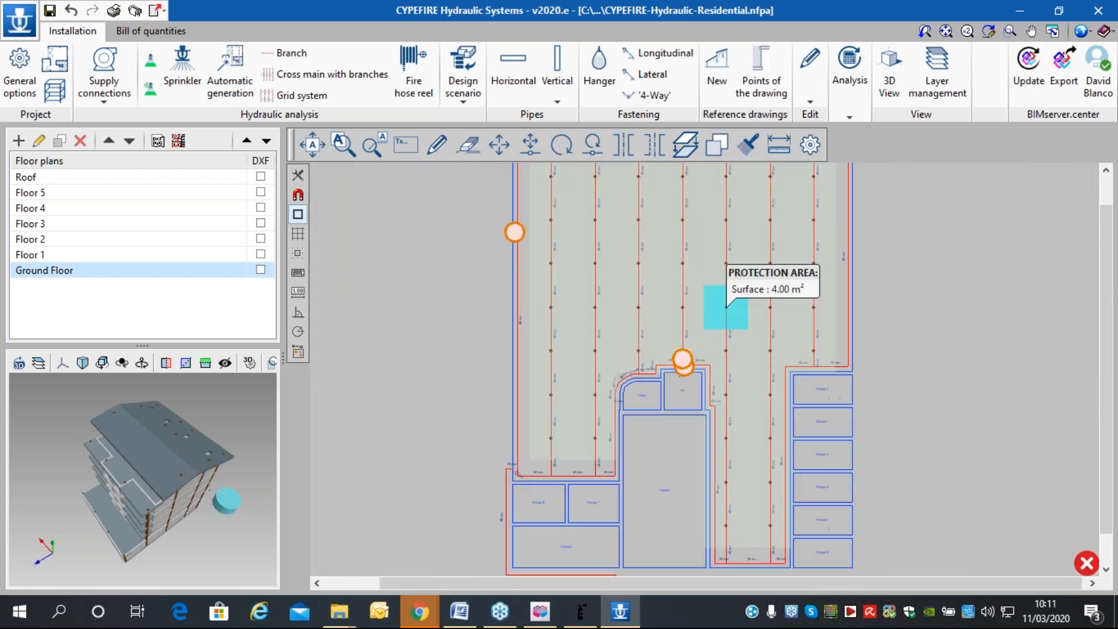
pyautogui.scroll(-1, 564, 269)
pyautogui.moveTo(645, 238); pyautogui.dragTo(624, 278, button='middle')
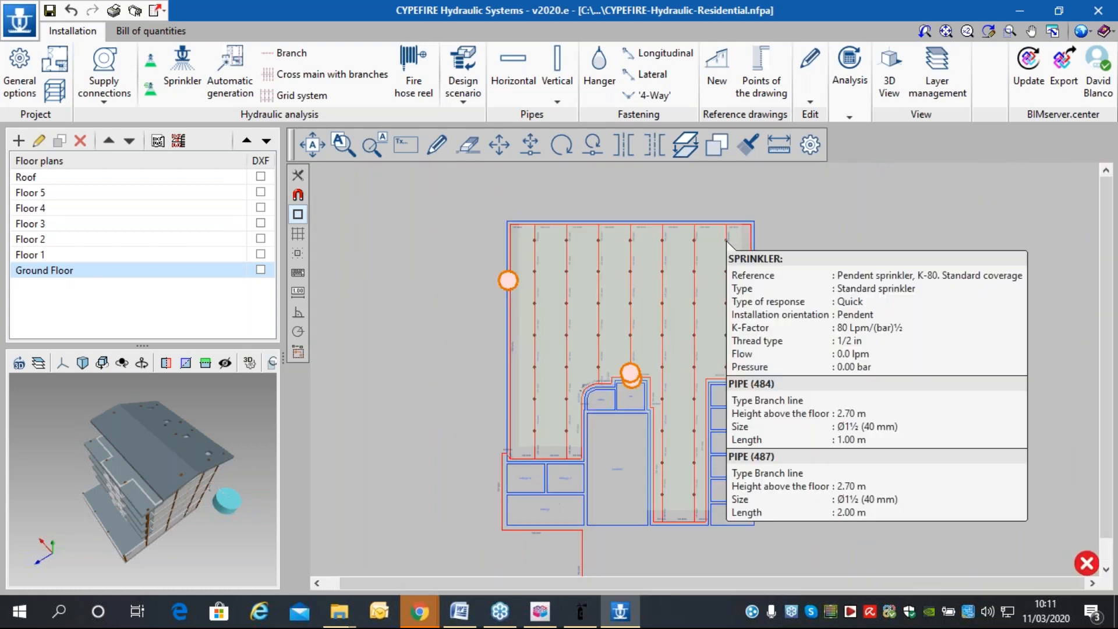
# Try to run the hydraulic analysis again and dismiss the resulting warning.
pyautogui.click(860, 77)
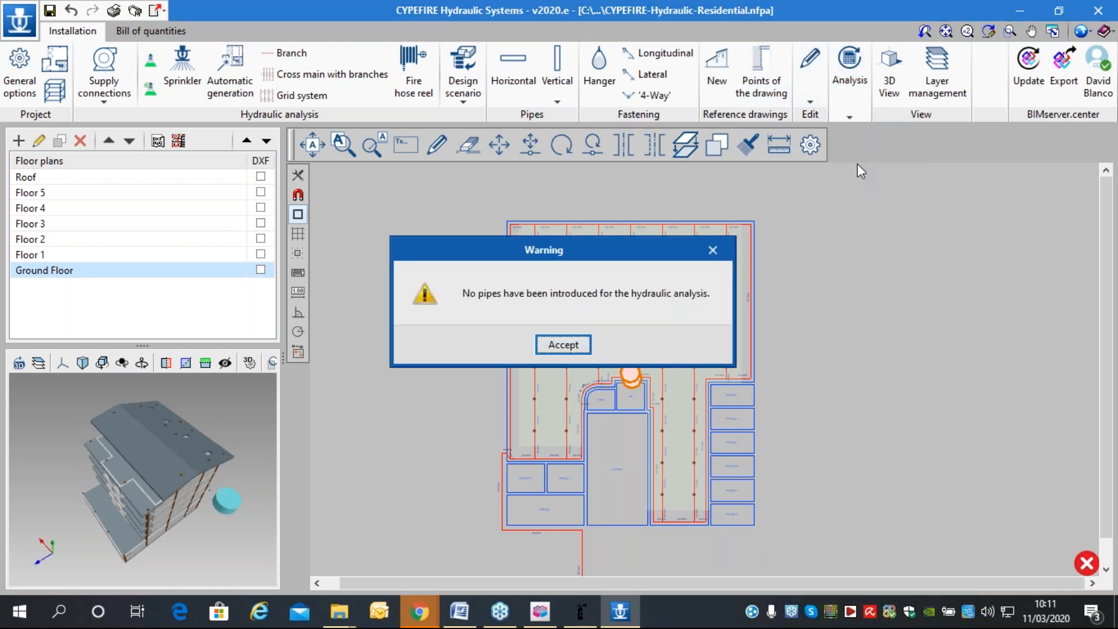
pyautogui.click(563, 345)
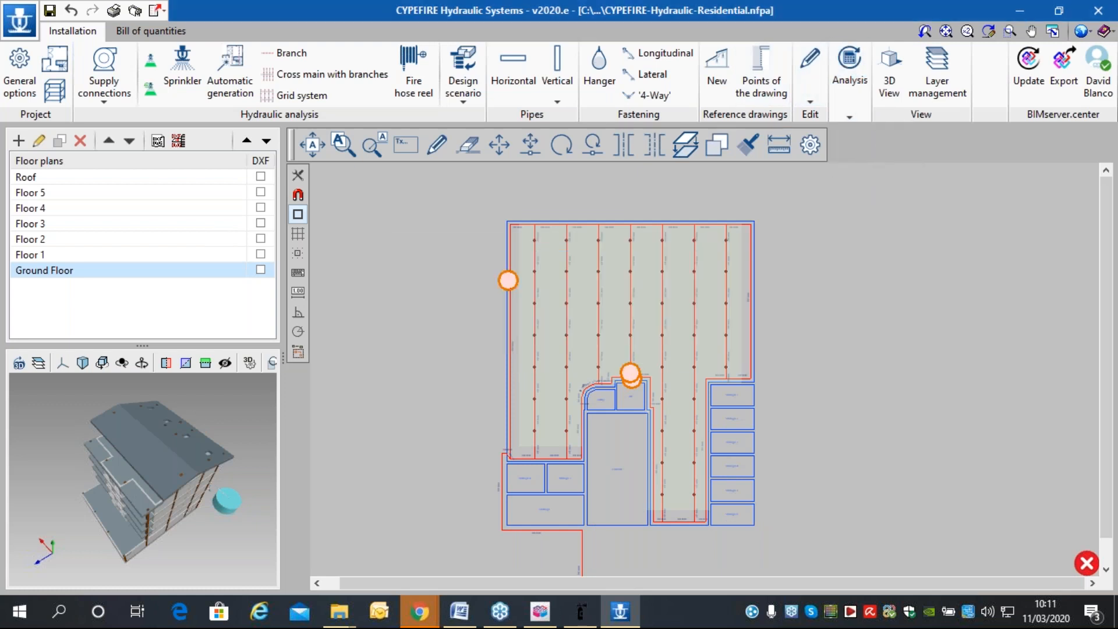
# Review the properties and the detailed NFPA 13 checks of the sprinkler in the Garage's upper-right corner.
pyautogui.click(728, 239)
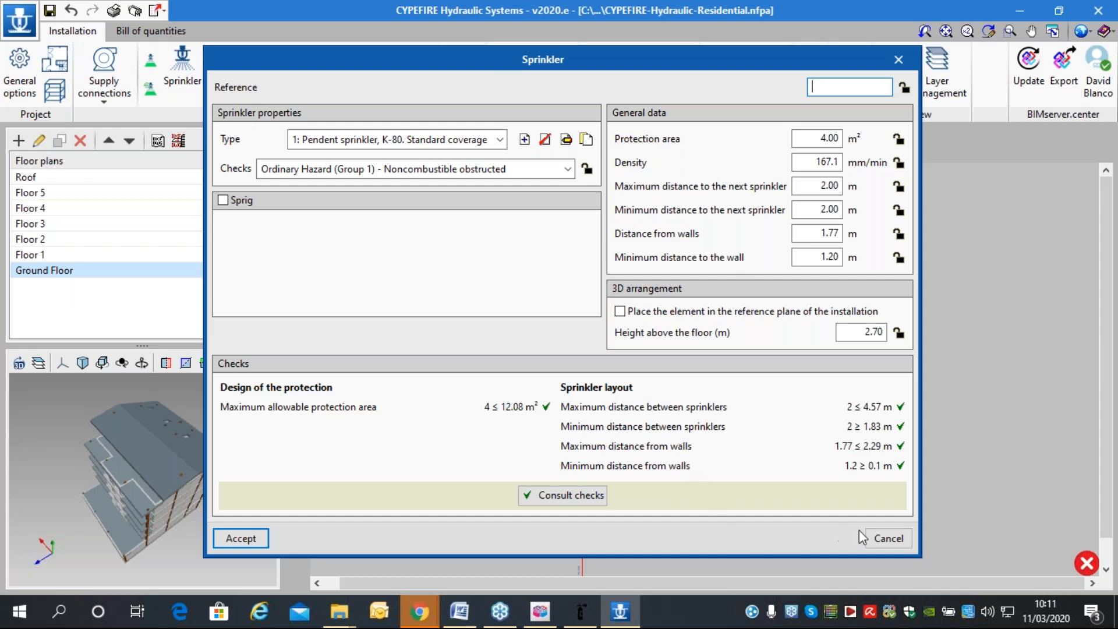
pyautogui.click(884, 537)
pyautogui.moveTo(745, 282)
pyautogui.scroll(4, 741, 251)
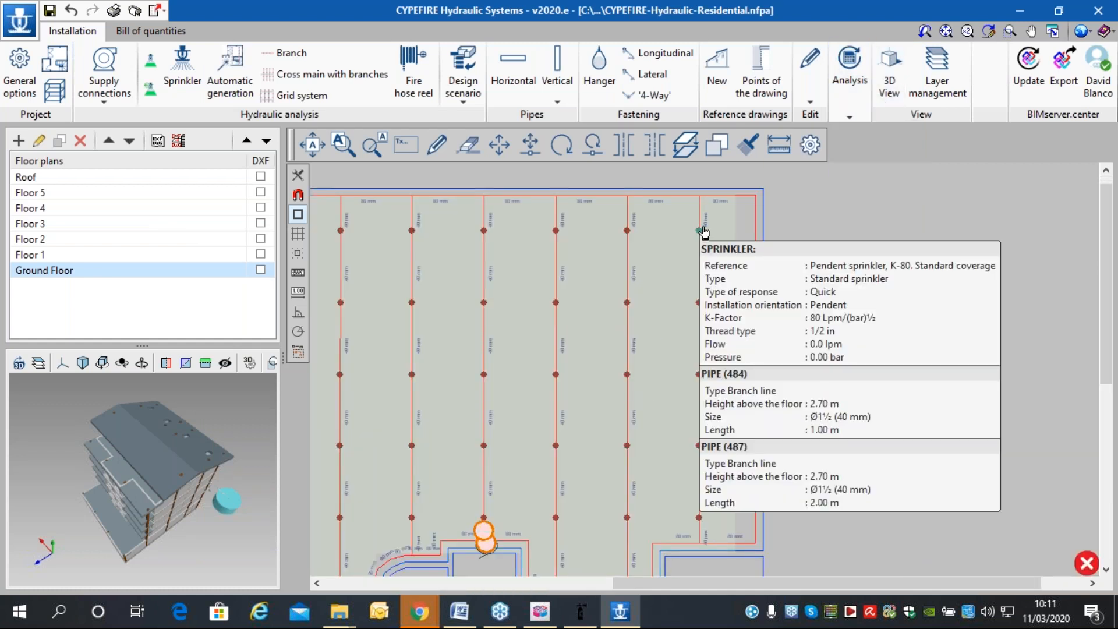
pyautogui.click(700, 233)
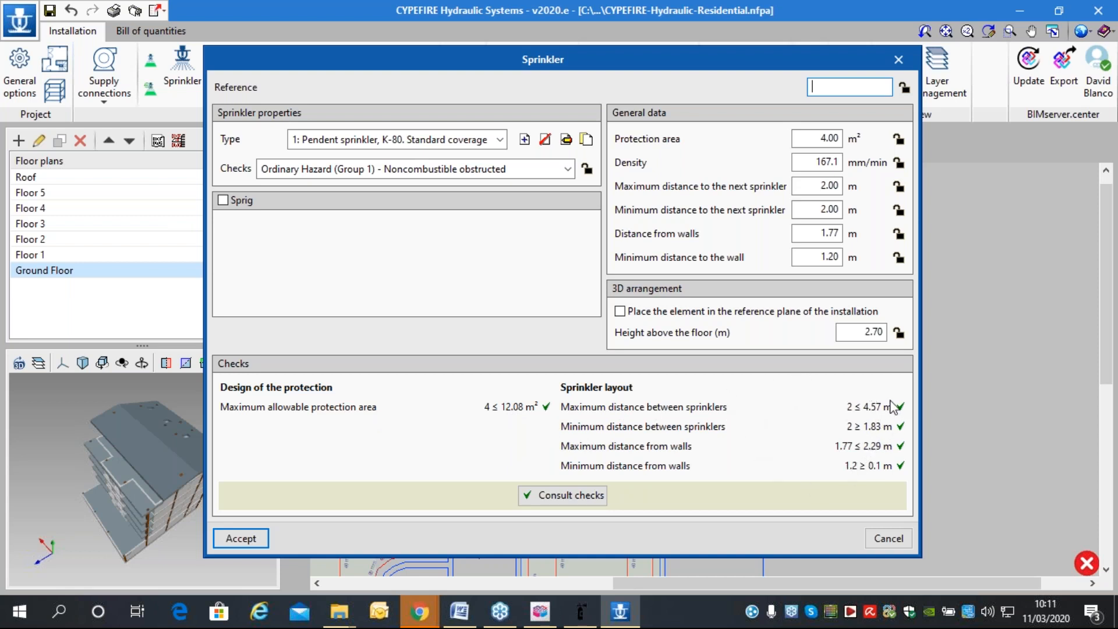
pyautogui.click(559, 496)
pyautogui.scroll(-6, 651, 286)
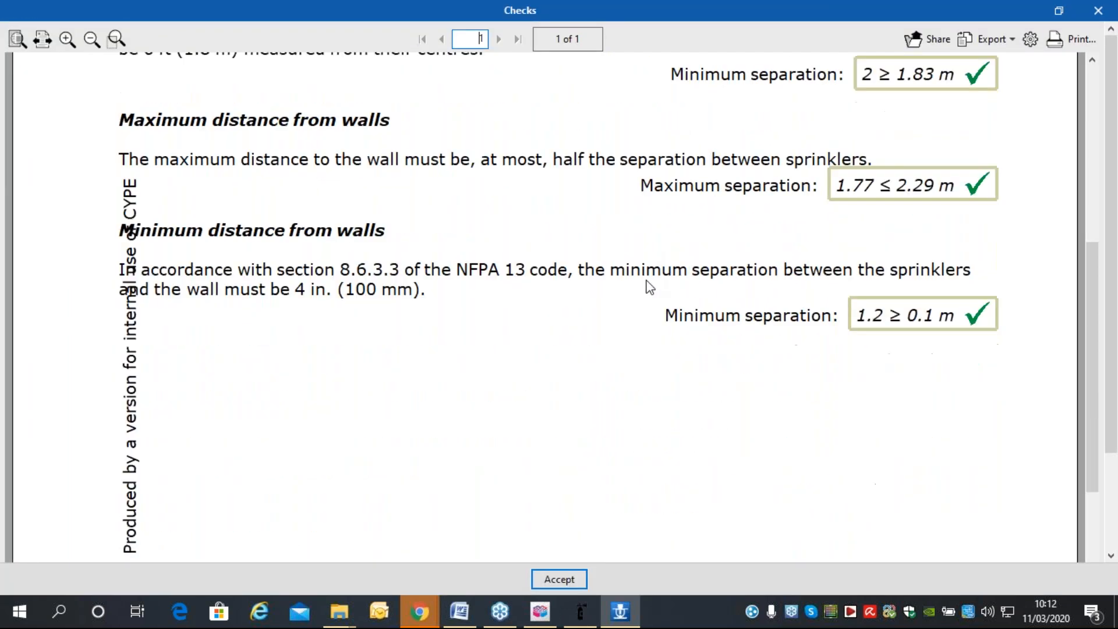
pyautogui.scroll(3, 651, 287)
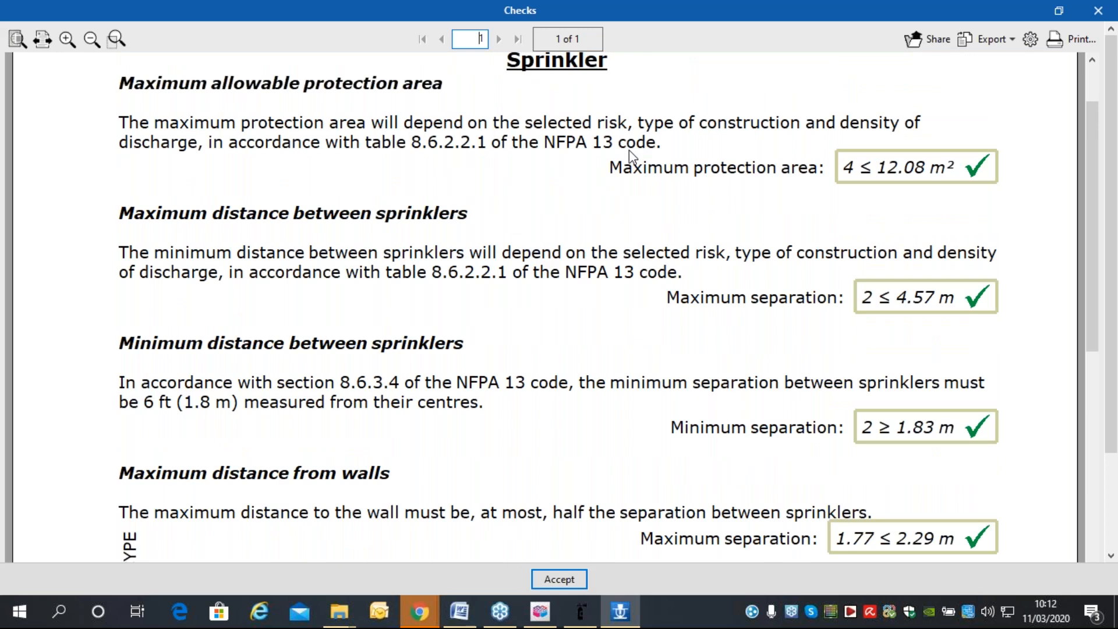
pyautogui.scroll(-5, 634, 175)
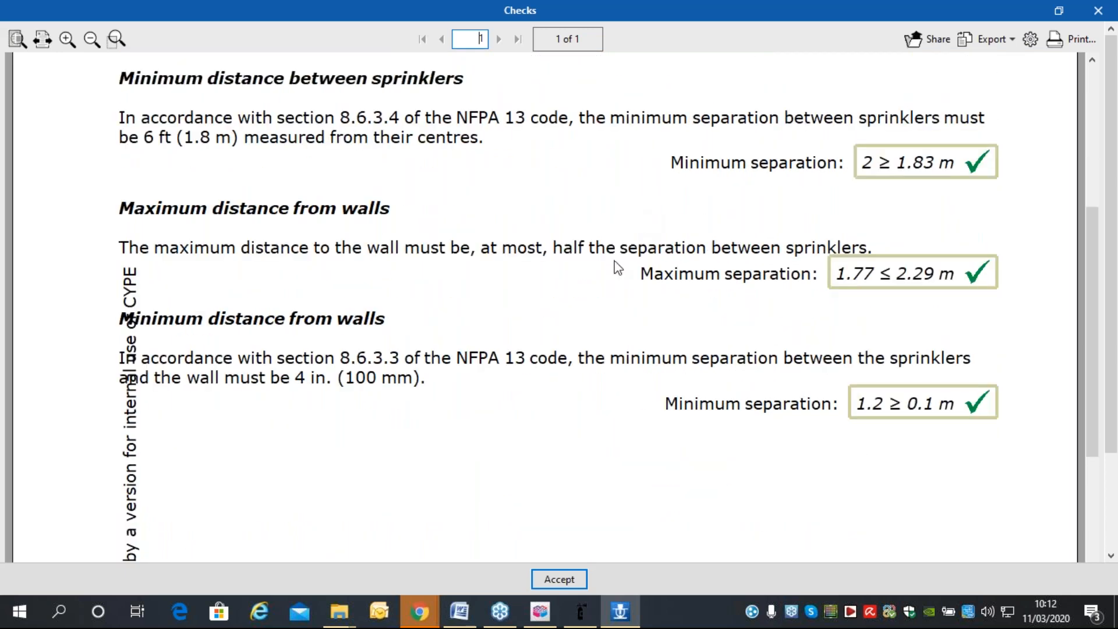
pyautogui.scroll(7, 566, 518)
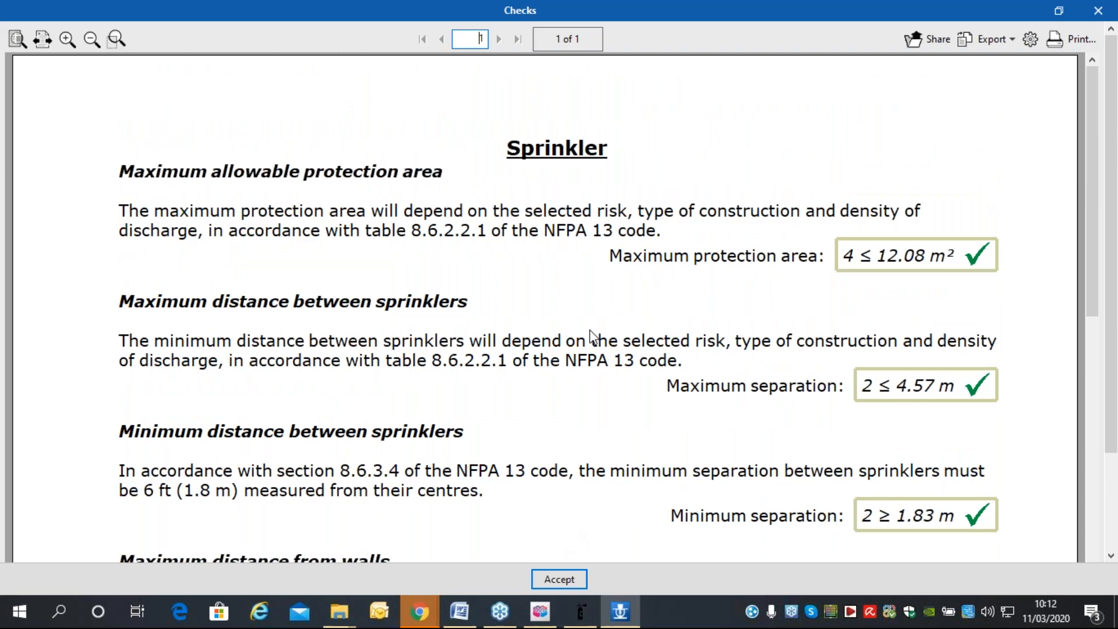
pyautogui.scroll(-9, 594, 312)
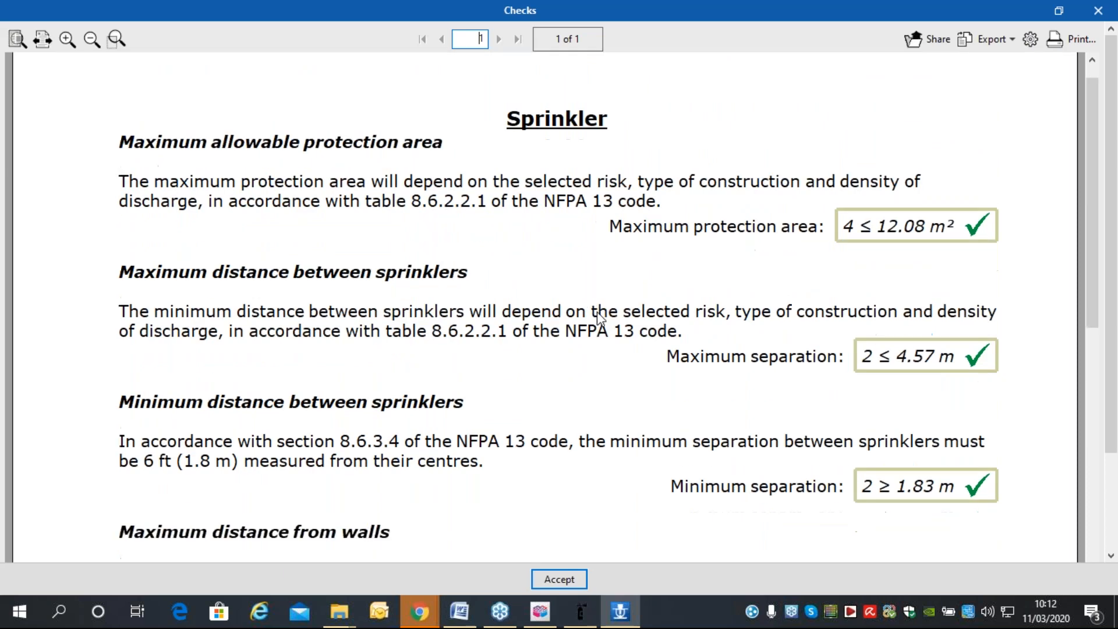
pyautogui.click(560, 582)
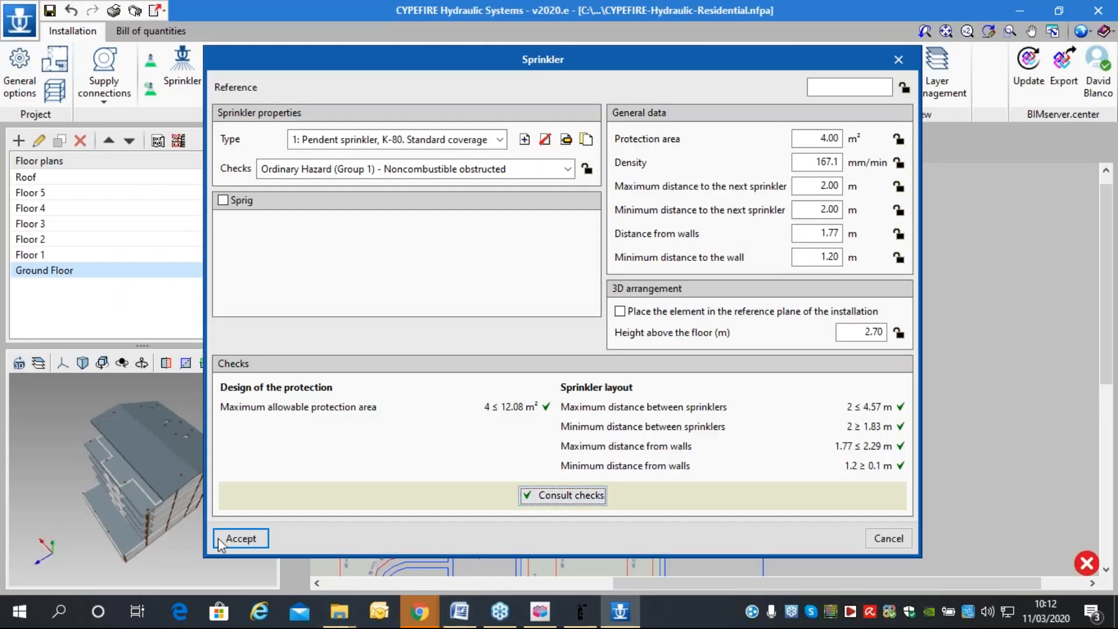
pyautogui.click(262, 536)
# Lay a horizontal Steel, Schedule 40 pipe, Ø2½ (65 mm), at 2.70 m height from the supply pipe's end along the outer wall to the hose reel.
pyautogui.scroll(-3, 534, 291)
pyautogui.moveTo(813, 222); pyautogui.dragTo(945, 134, button='middle')
pyautogui.scroll(1, 640, 256)
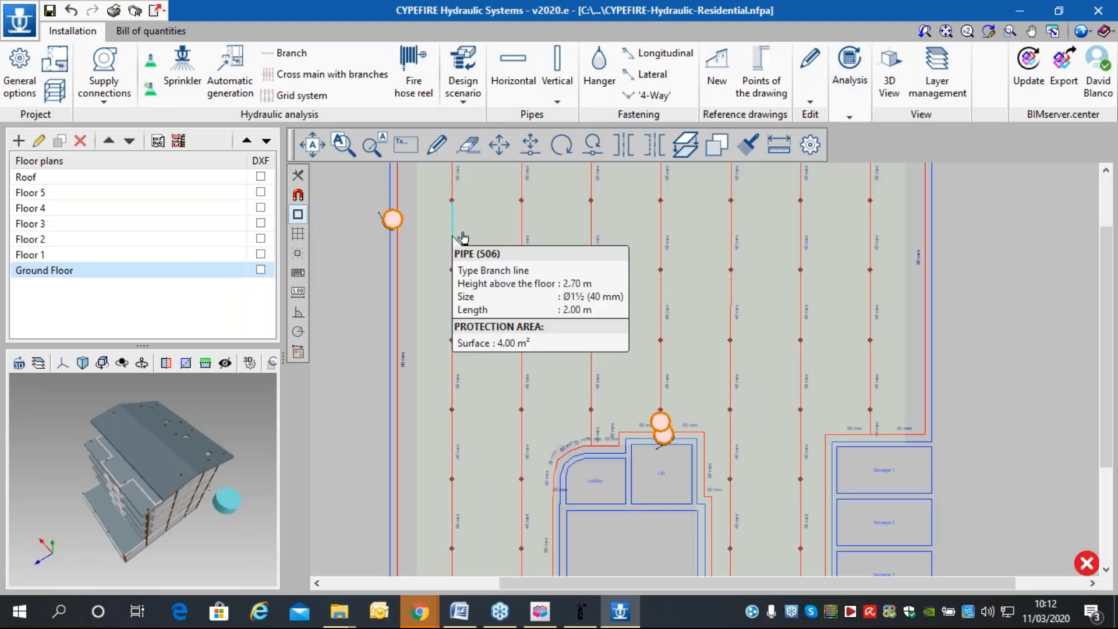
pyautogui.scroll(-3, 454, 236)
pyautogui.scroll(2, 488, 234)
pyautogui.scroll(1, 395, 227)
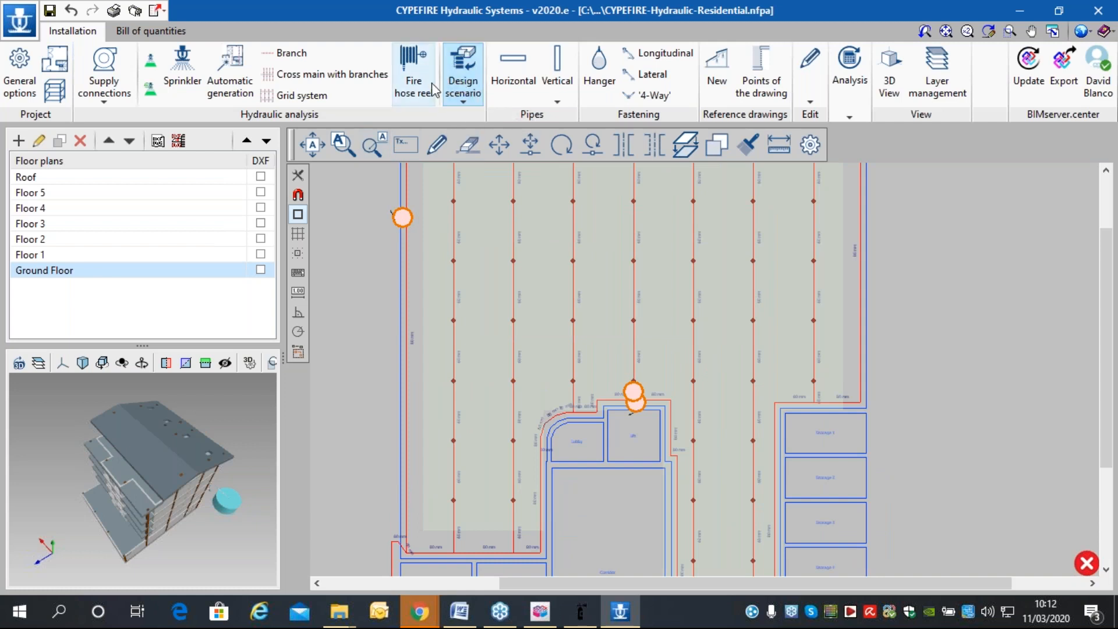
pyautogui.click(513, 68)
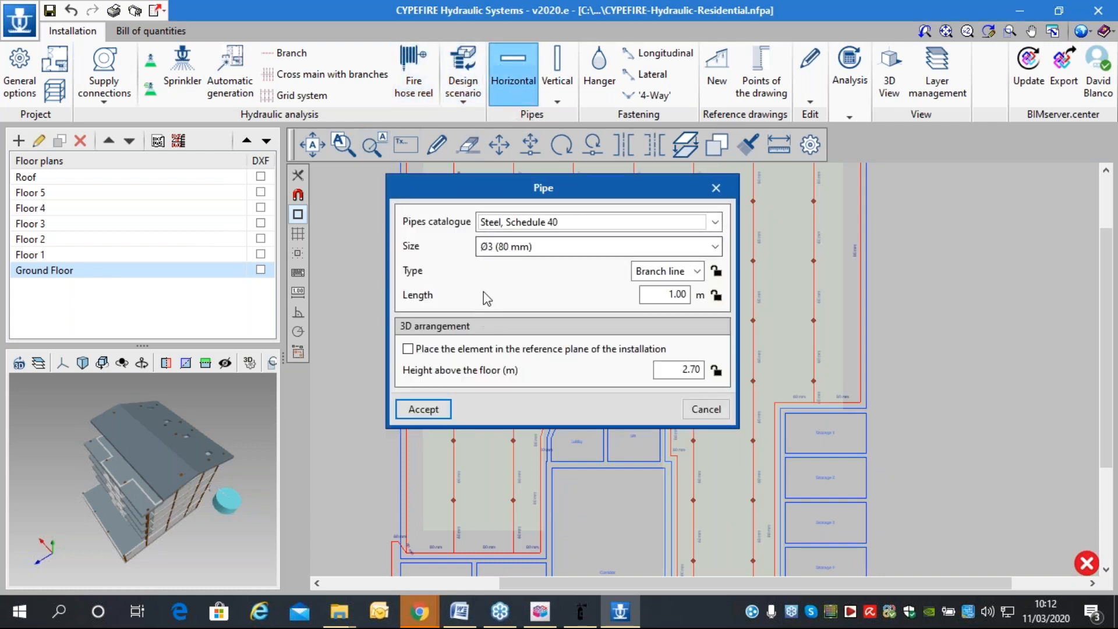
pyautogui.click(522, 245)
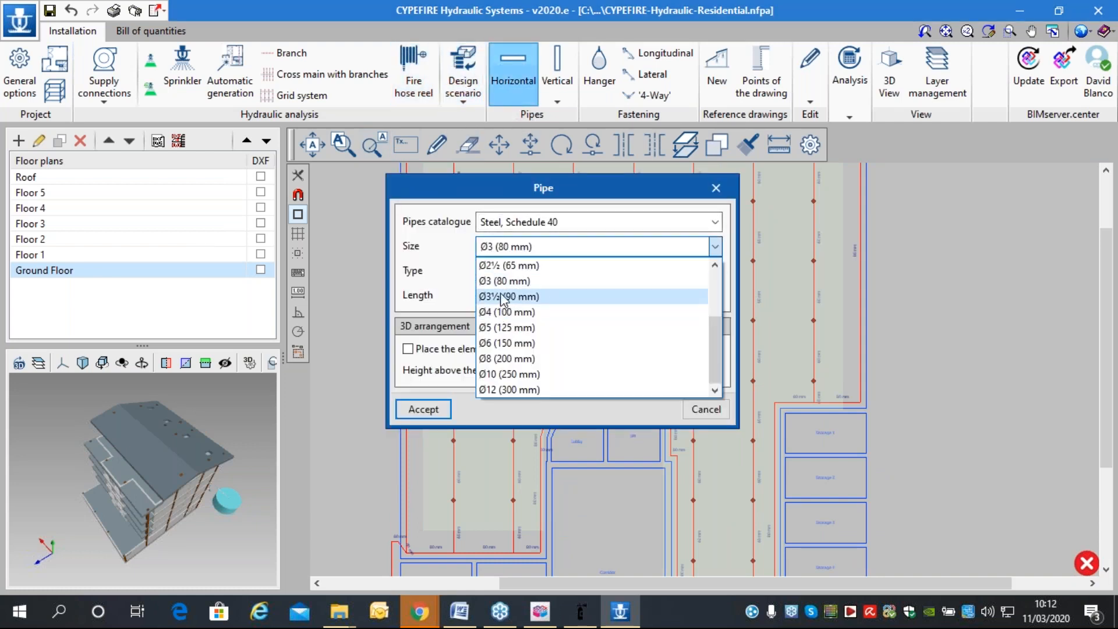
pyautogui.scroll(2, 506, 335)
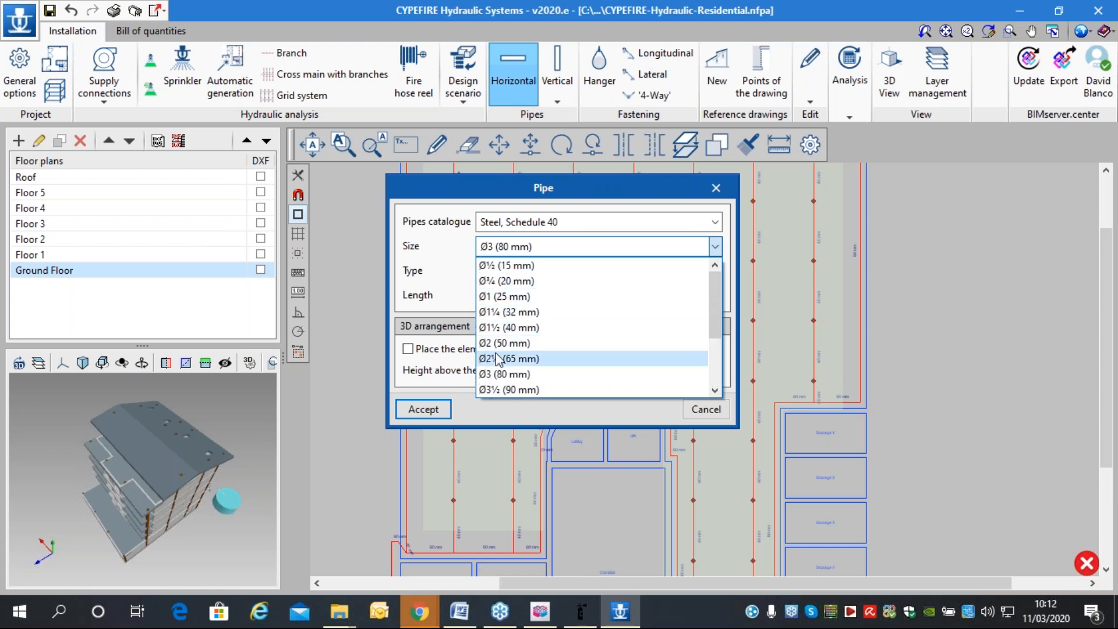
pyautogui.click(500, 358)
pyautogui.click(435, 411)
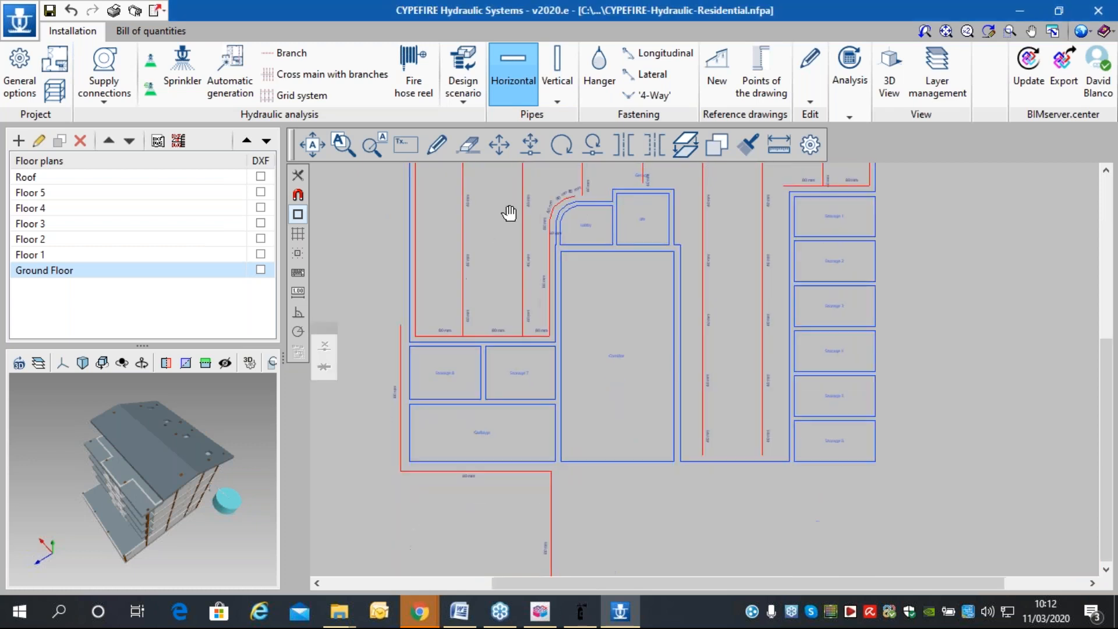
pyautogui.scroll(3, 405, 309)
pyautogui.scroll(-5, 405, 308)
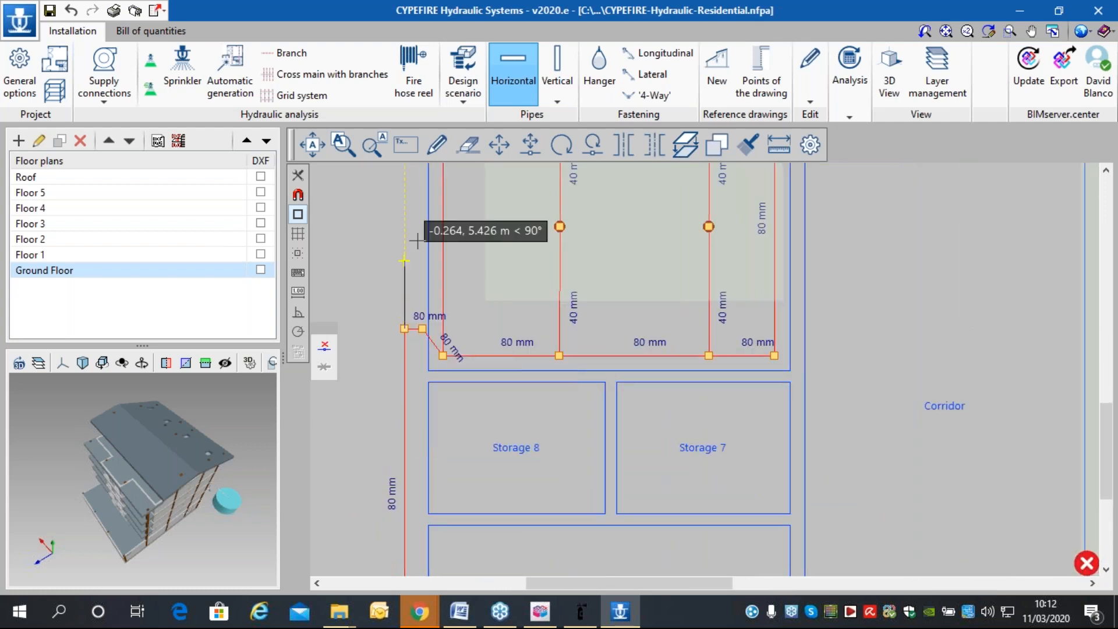
pyautogui.moveTo(399, 266); pyautogui.dragTo(377, 485, button='middle')
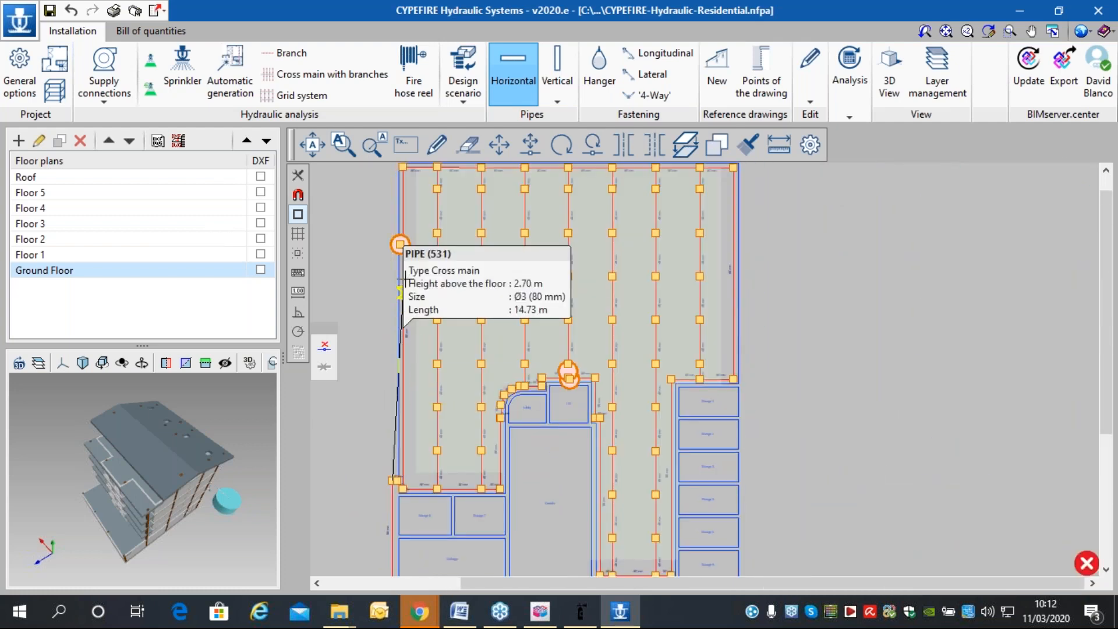
pyautogui.scroll(2, 401, 245)
pyautogui.moveTo(381, 241)
pyautogui.mouseDown(button='middle')
pyautogui.moveTo(402, 230)
pyautogui.moveTo(401, 181)
pyautogui.mouseUp(button='middle')
pyautogui.click(406, 184)
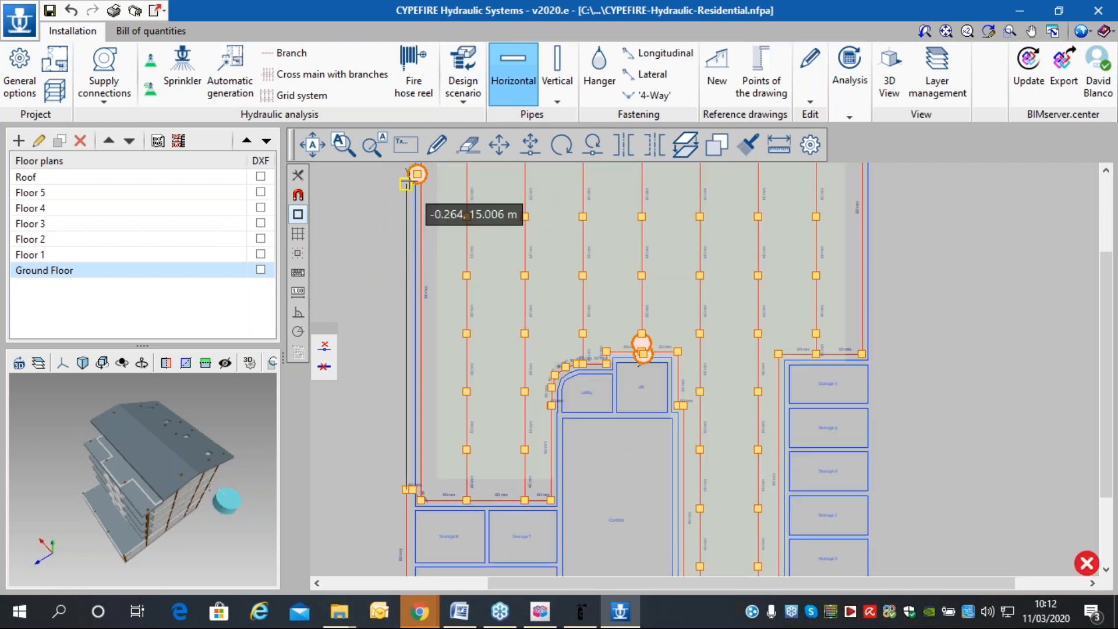
pyautogui.scroll(4, 387, 462)
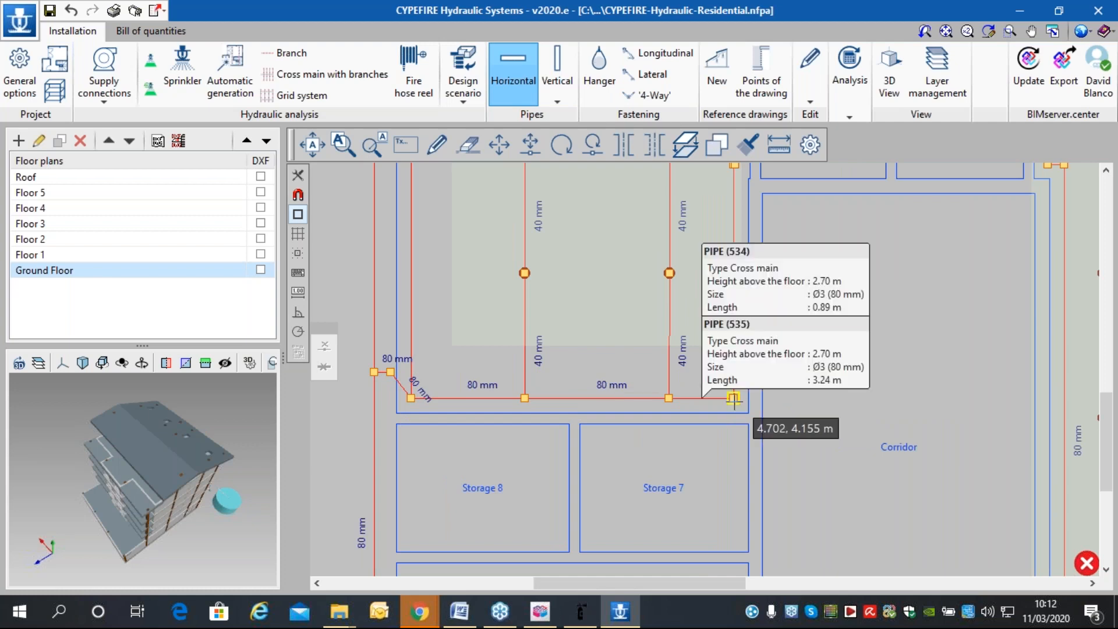
pyautogui.click(735, 399)
pyautogui.moveTo(916, 378); pyautogui.dragTo(713, 448, button='middle')
pyautogui.rightClick(711, 420)
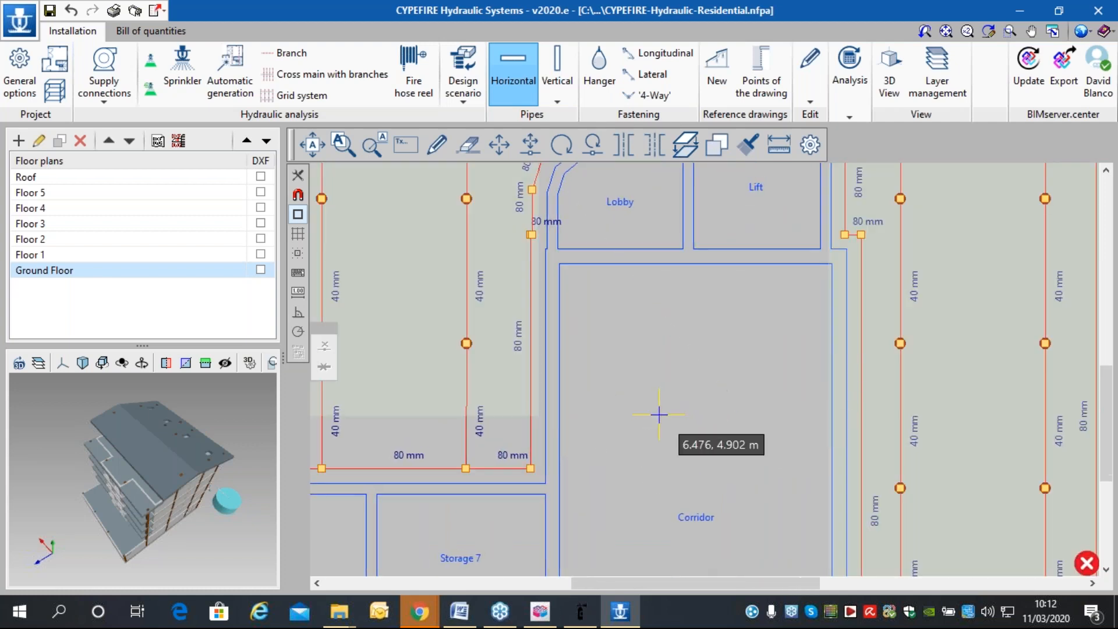
# Lay a horizontal Ø2½ (65 mm) pipe from the supply pipe above Storage 8 and 7, up the Corridor wall and around the Lobby to the Lift's hose reel.
pyautogui.scroll(-2, 783, 310)
pyautogui.scroll(2, 512, 370)
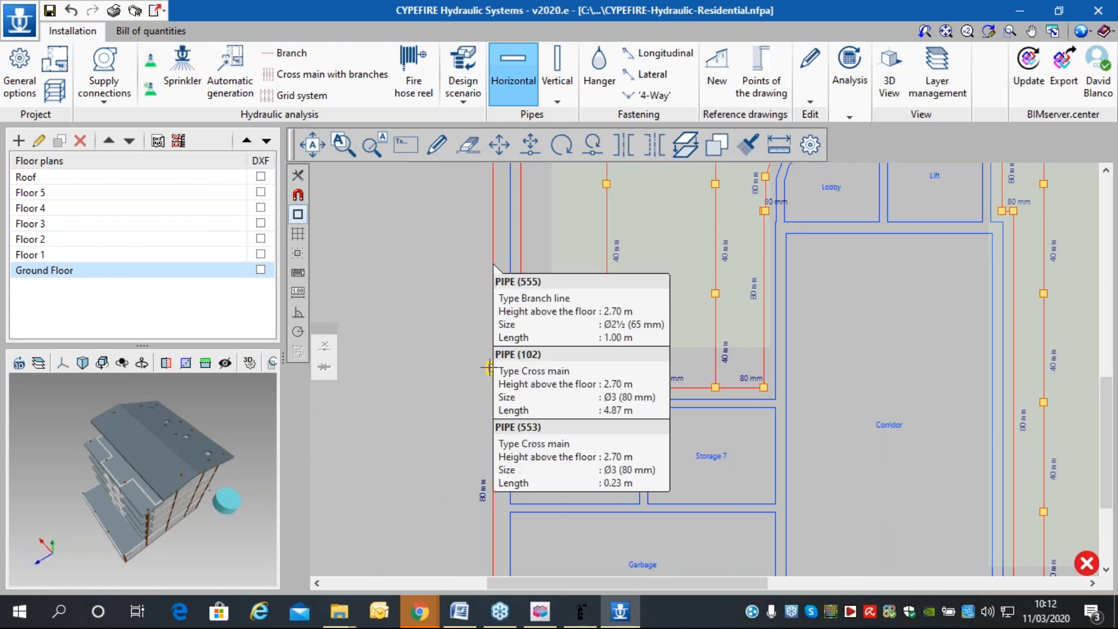
pyautogui.scroll(2, 491, 402)
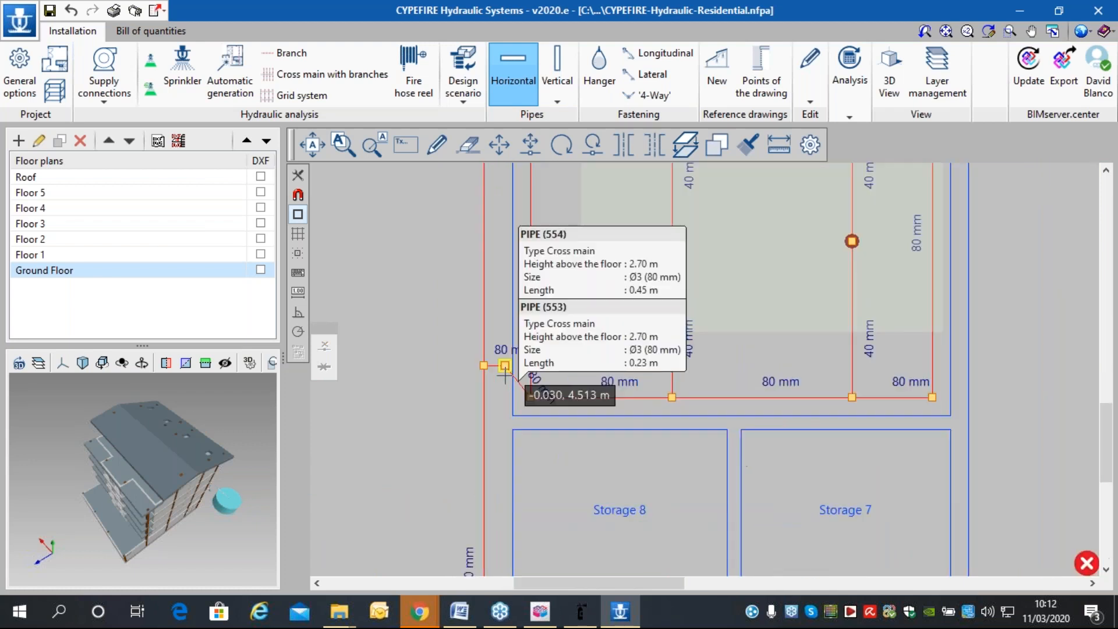
pyautogui.click(493, 398)
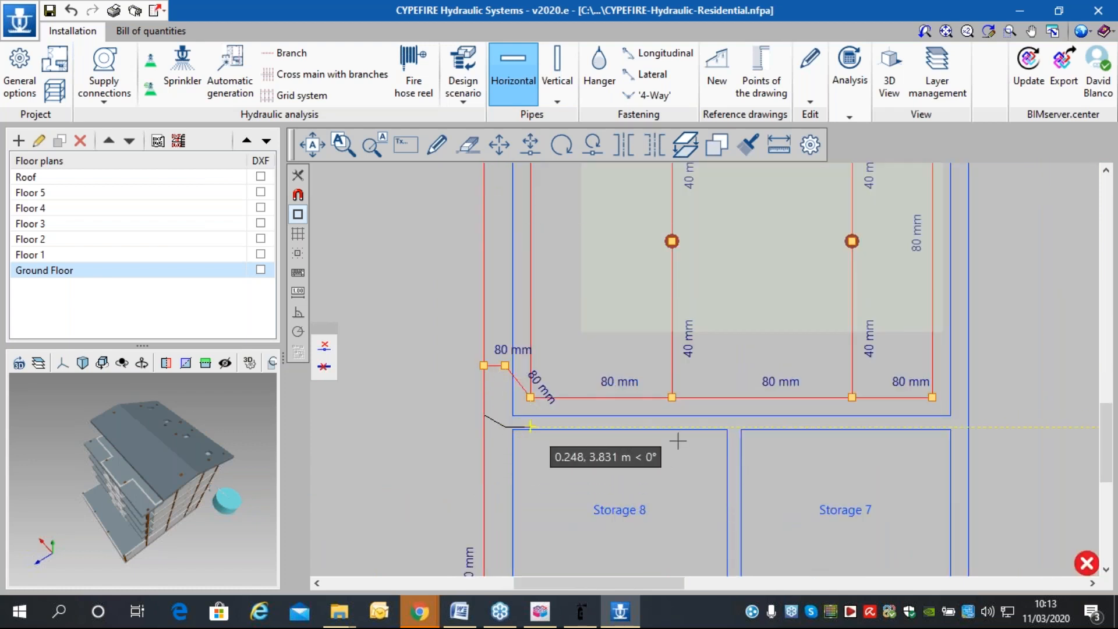
pyautogui.moveTo(1015, 428); pyautogui.dragTo(801, 442, button='middle')
pyautogui.click(749, 441)
pyautogui.moveTo(782, 180); pyautogui.dragTo(655, 440, button='middle')
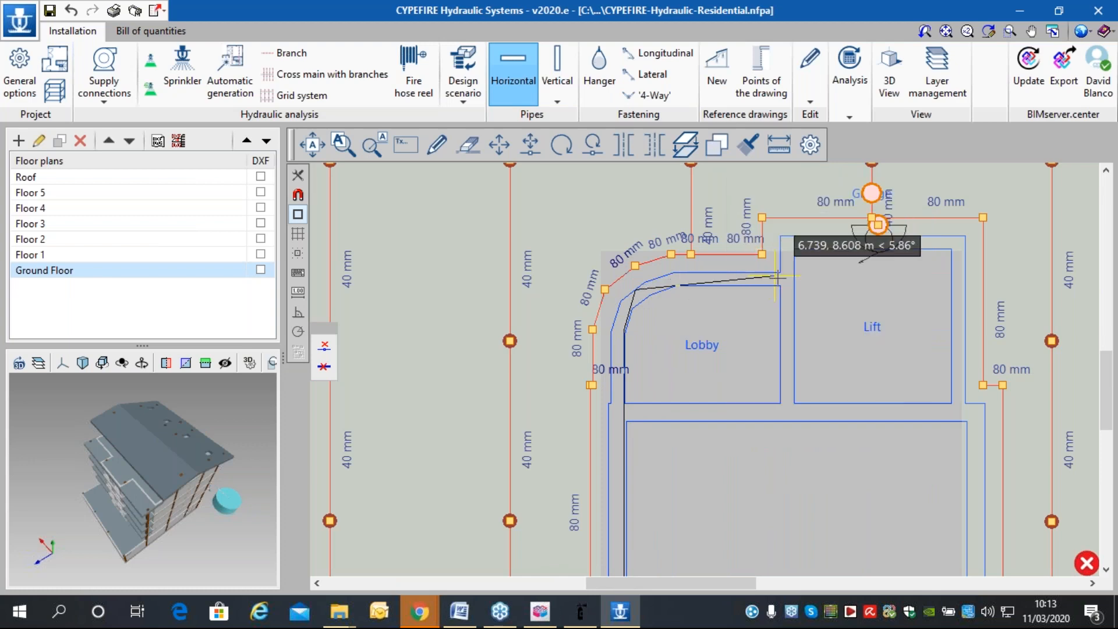
pyautogui.click(878, 225)
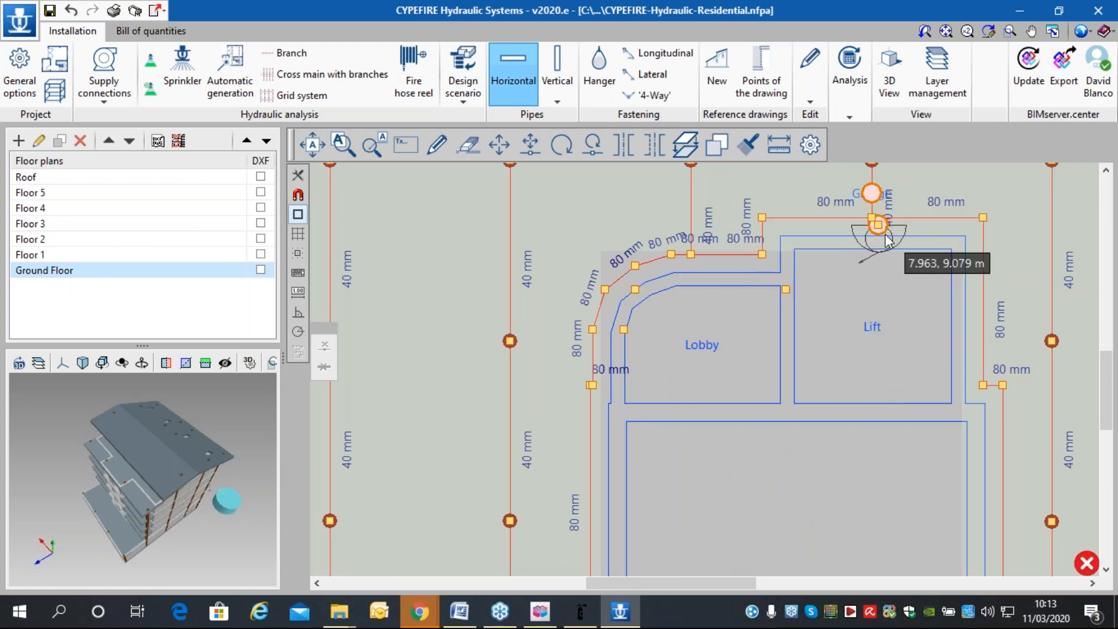
pyautogui.scroll(1, 883, 280)
pyautogui.scroll(-2, 621, 319)
pyautogui.scroll(-3, 622, 318)
pyautogui.rightClick(716, 348)
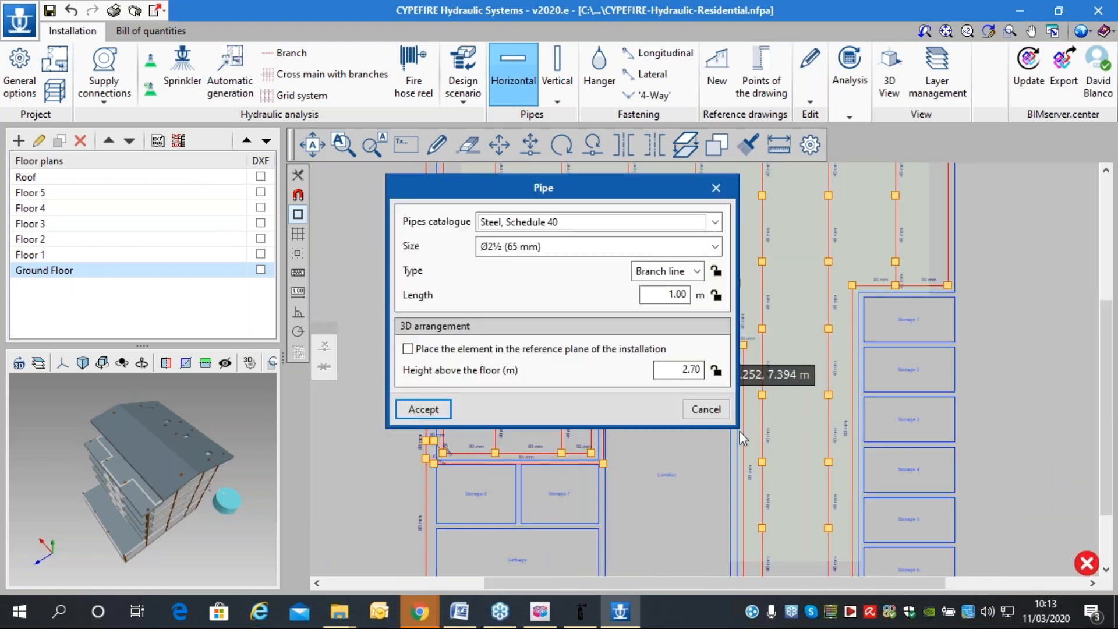
pyautogui.click(708, 414)
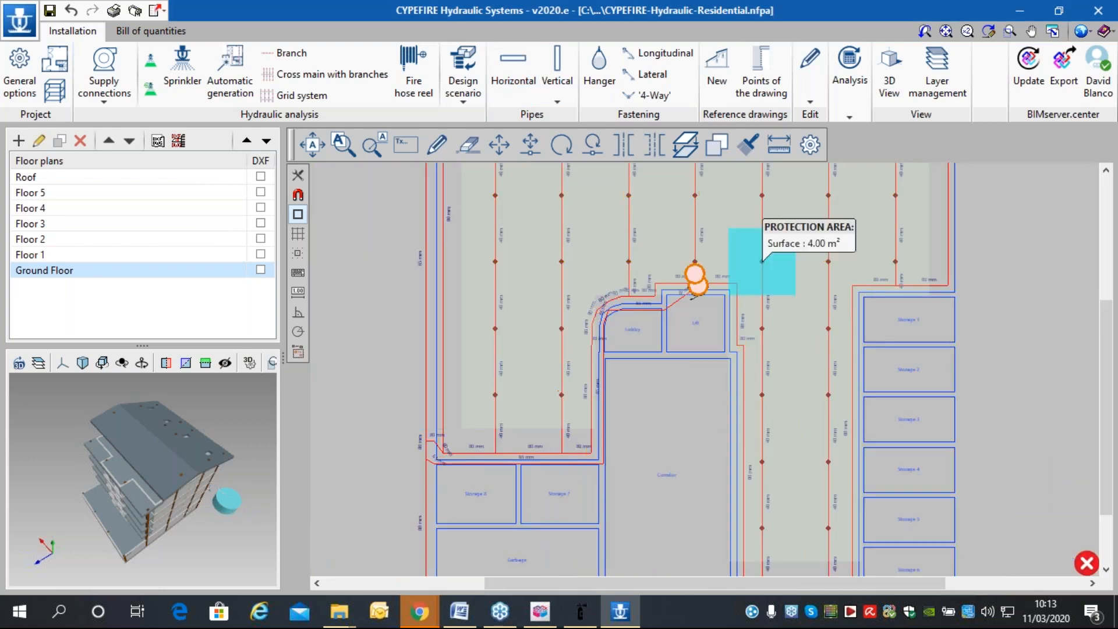
# Run the hydraulic analysis with both hose reels connected and accept the completion message.
pyautogui.click(850, 81)
pyautogui.click(850, 143)
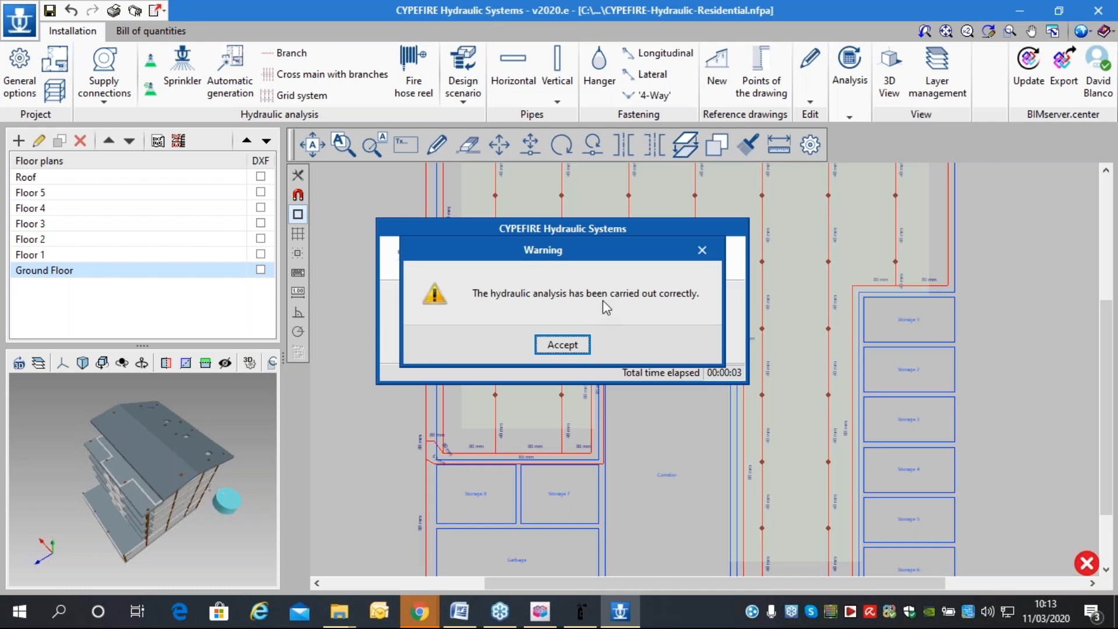
pyautogui.click(571, 346)
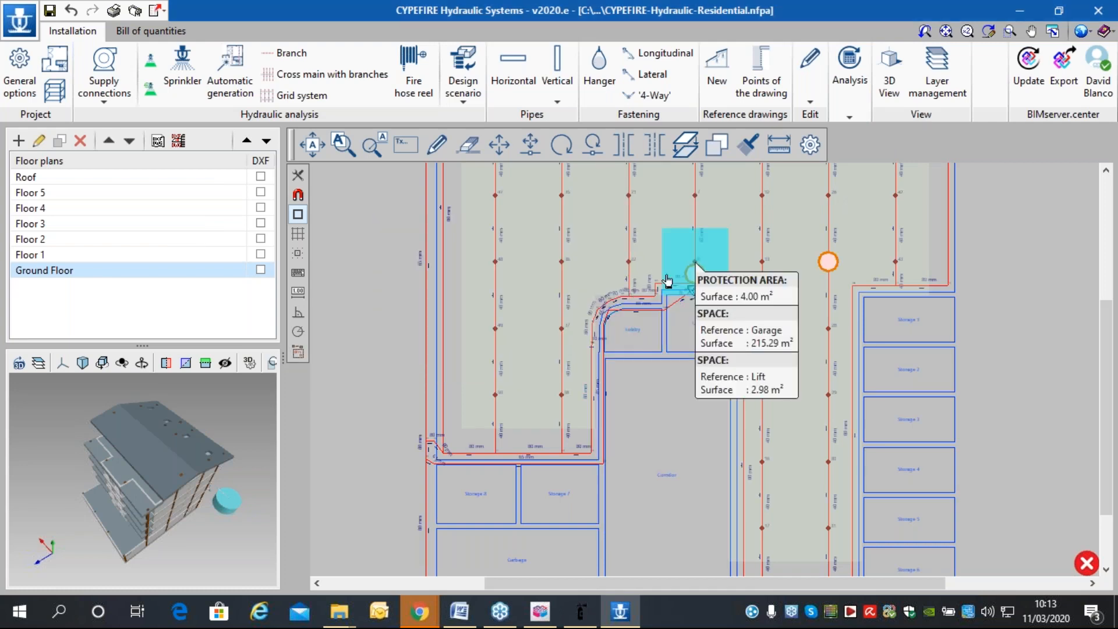
# Examine the flagged points beside the Lift and near Storage 1, and the flow and pressure results of the garage pipes.
pyautogui.scroll(-4, 670, 275)
pyautogui.moveTo(551, 179); pyautogui.dragTo(484, 268, button='middle')
pyautogui.scroll(2, 484, 268)
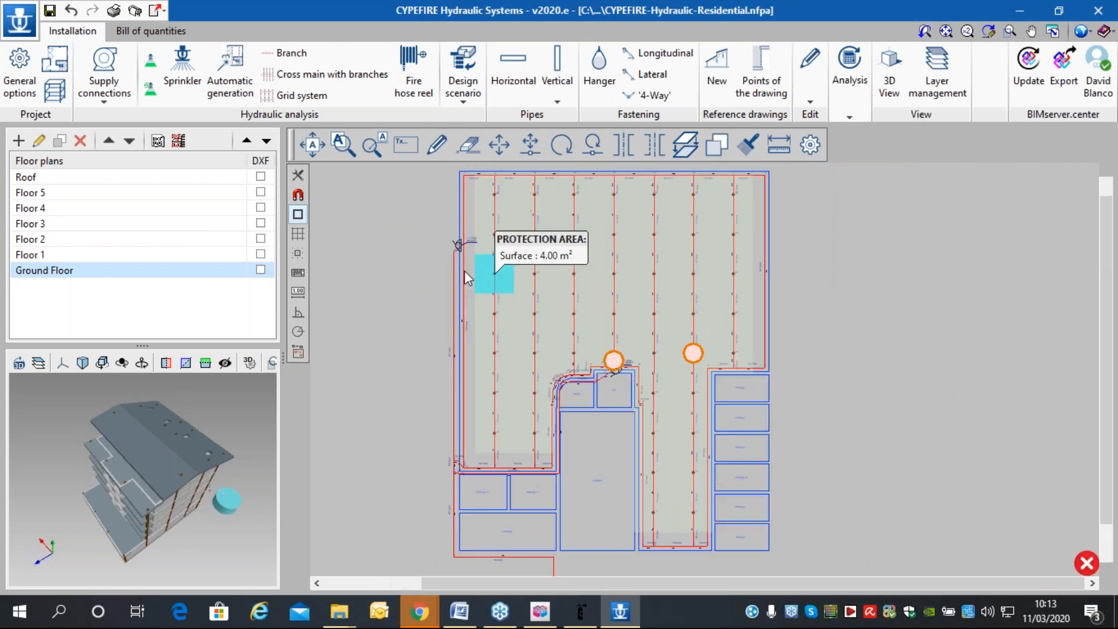
pyautogui.moveTo(455, 243)
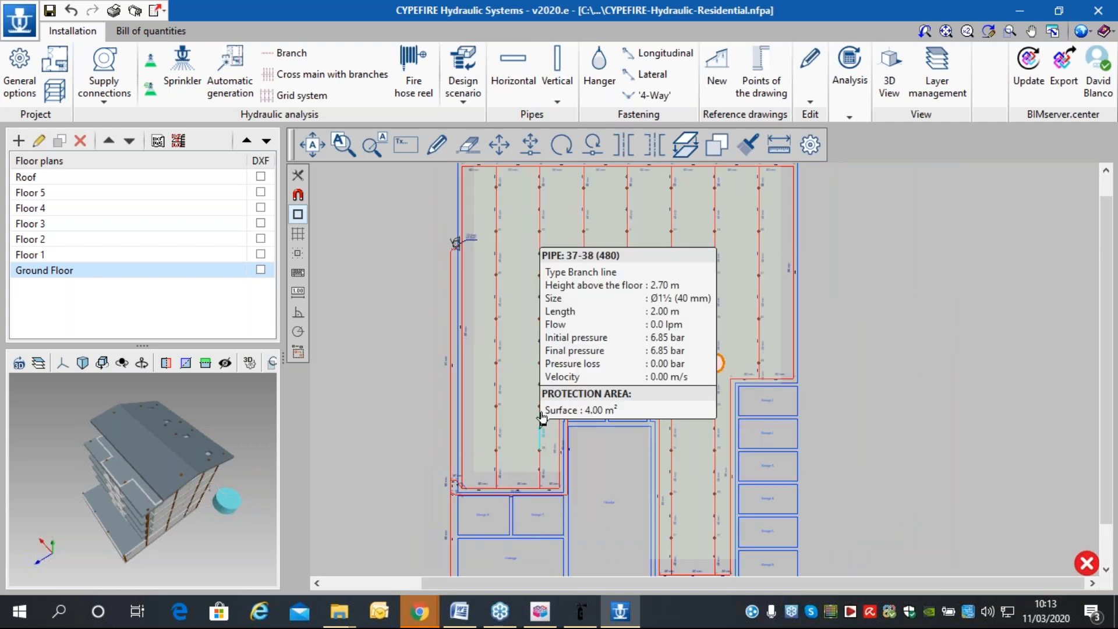
pyautogui.scroll(1, 872, 260)
pyautogui.scroll(-2, 844, 218)
pyautogui.scroll(4, 691, 407)
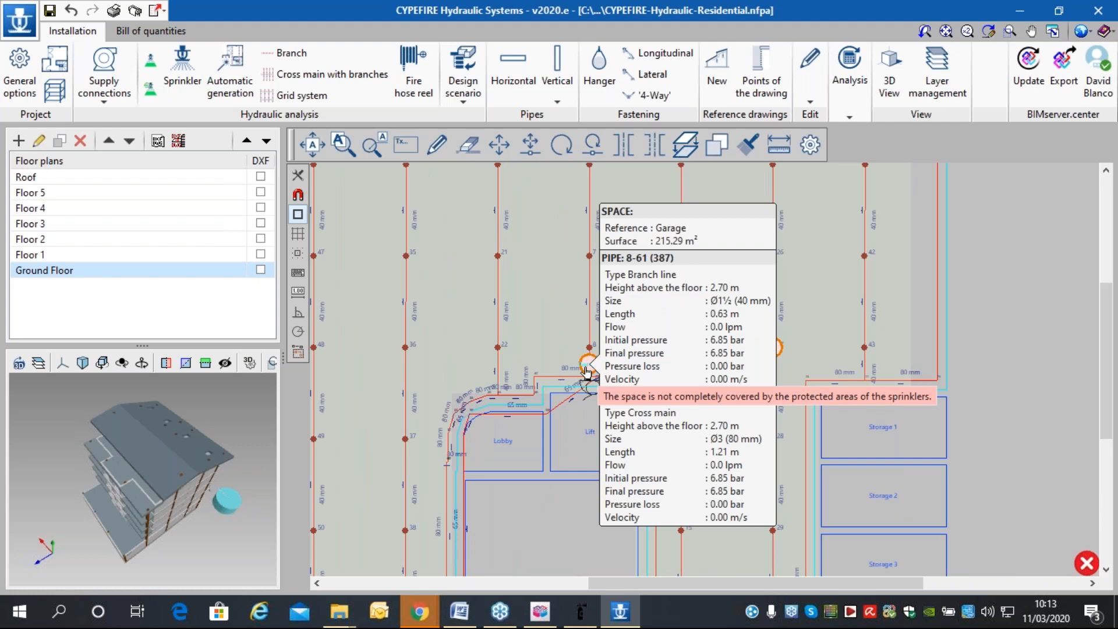
pyautogui.scroll(-3, 585, 343)
pyautogui.moveTo(603, 336); pyautogui.dragTo(646, 344, button='middle')
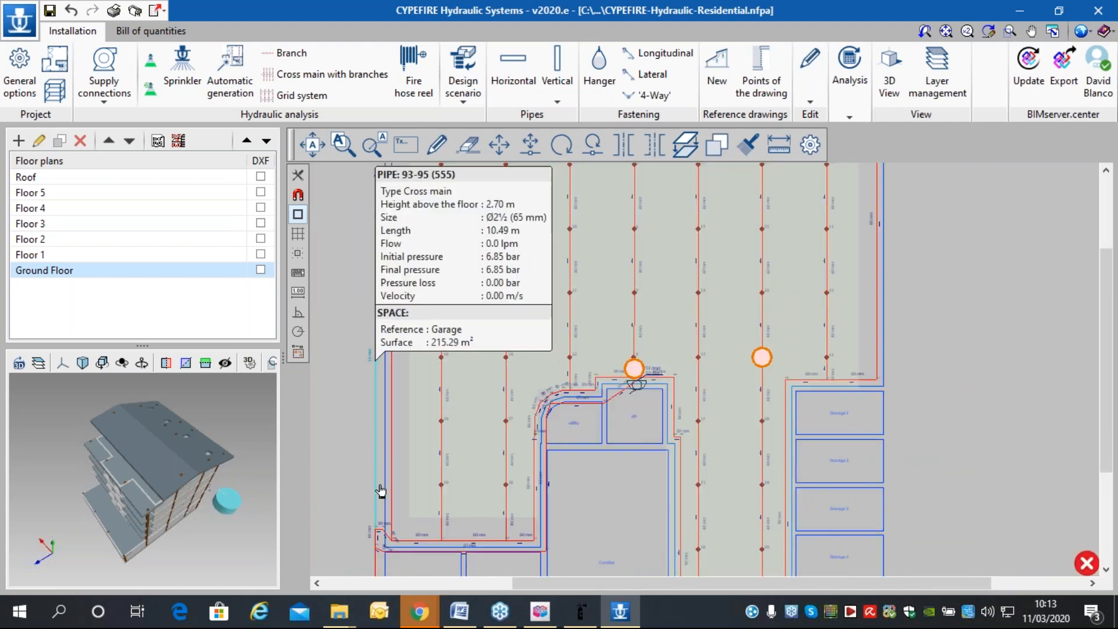
# Examine the garage's pipe results and the message on the flagged most remote sprinkler near Storage 1.
pyautogui.moveTo(723, 523); pyautogui.dragTo(652, 293, button='middle')
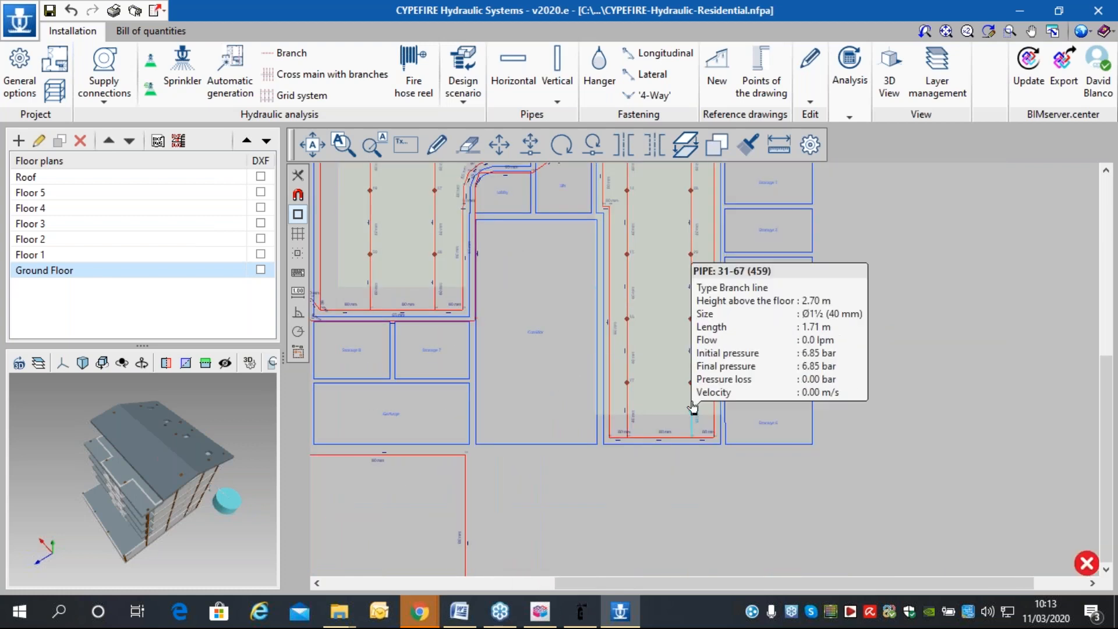
pyautogui.moveTo(644, 572); pyautogui.dragTo(641, 578, button='middle')
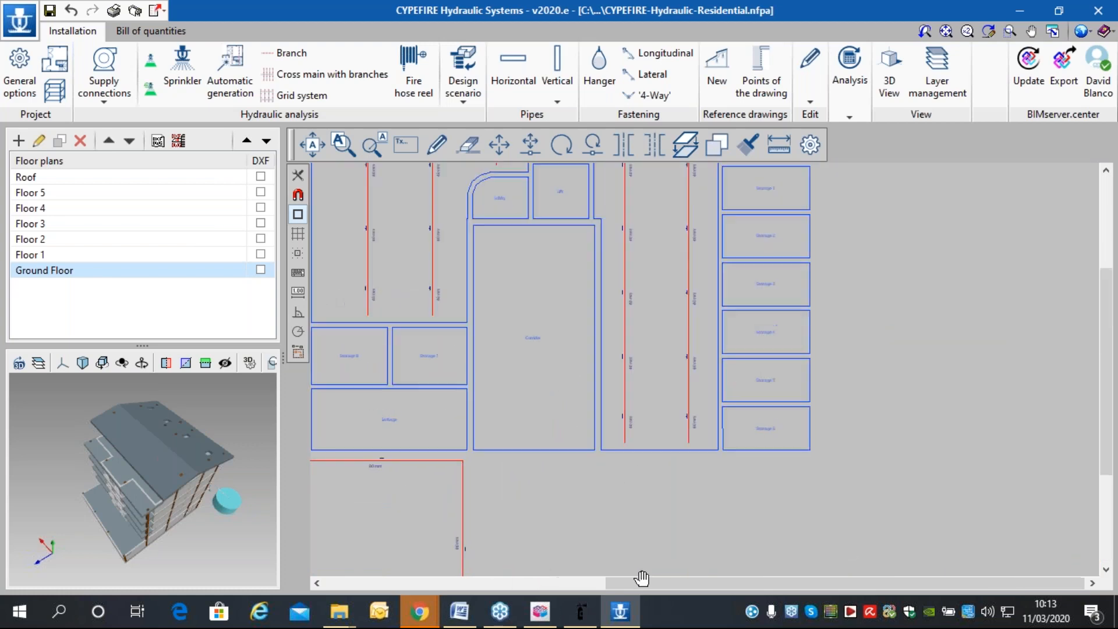
pyautogui.moveTo(689, 176); pyautogui.dragTo(699, 383, button='middle')
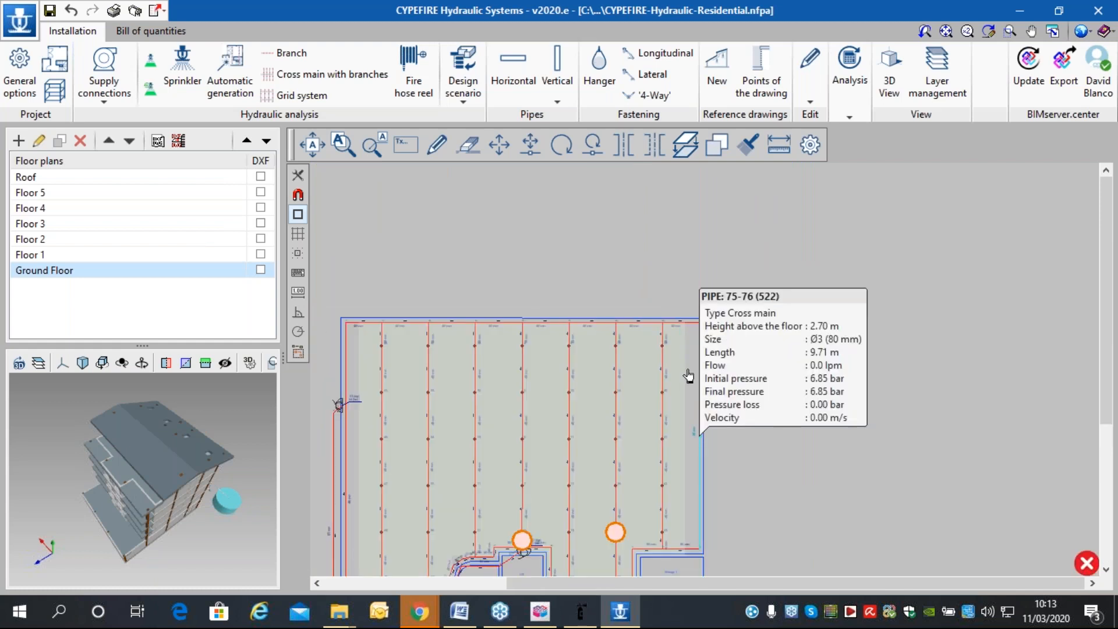
pyautogui.moveTo(687, 365); pyautogui.dragTo(685, 293, button='middle')
pyautogui.scroll(4, 669, 432)
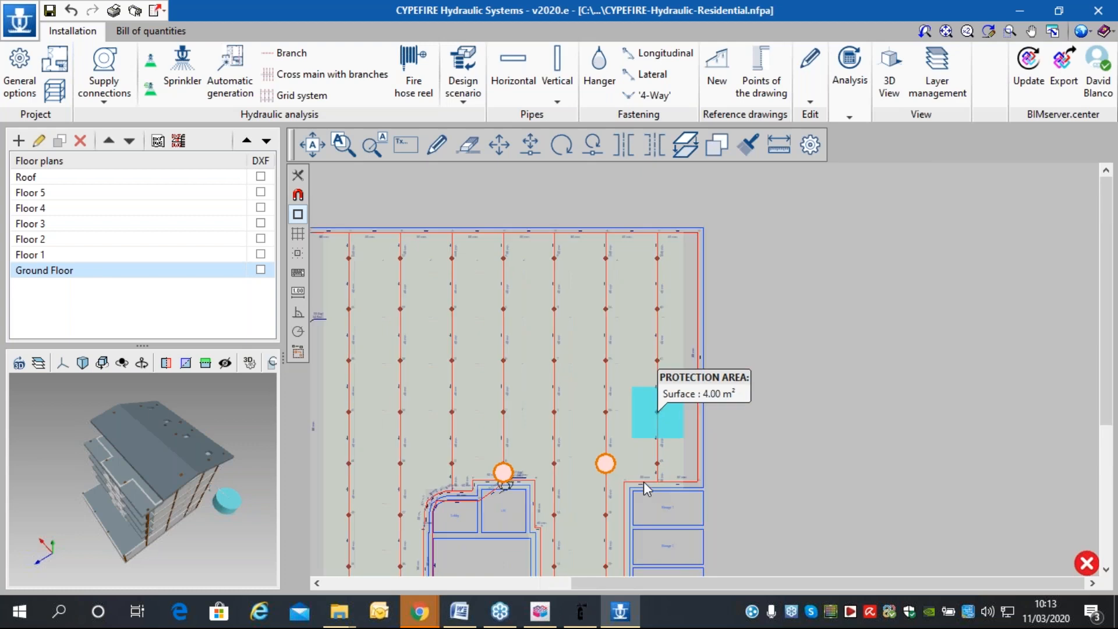
pyautogui.scroll(3, 624, 461)
pyautogui.moveTo(557, 487)
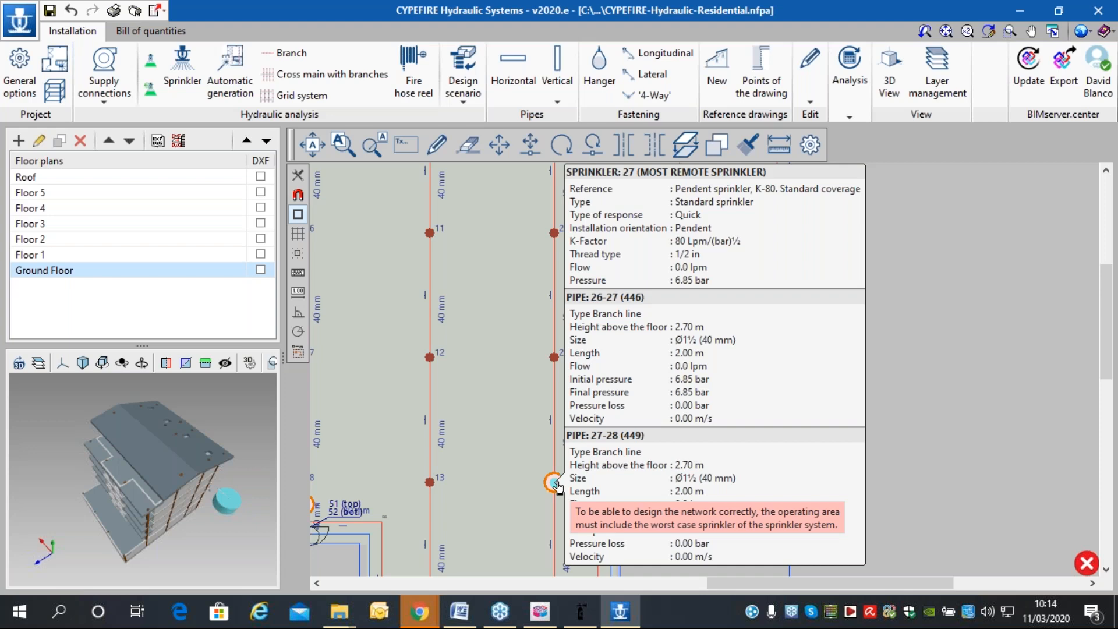
pyautogui.scroll(-5, 725, 313)
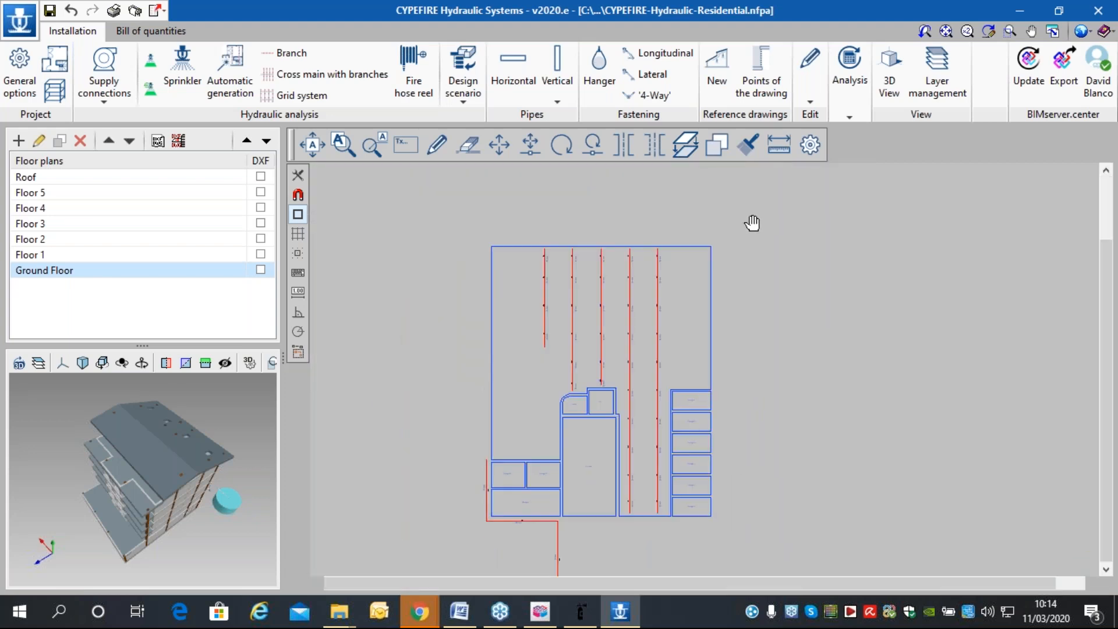
pyautogui.scroll(2, 763, 231)
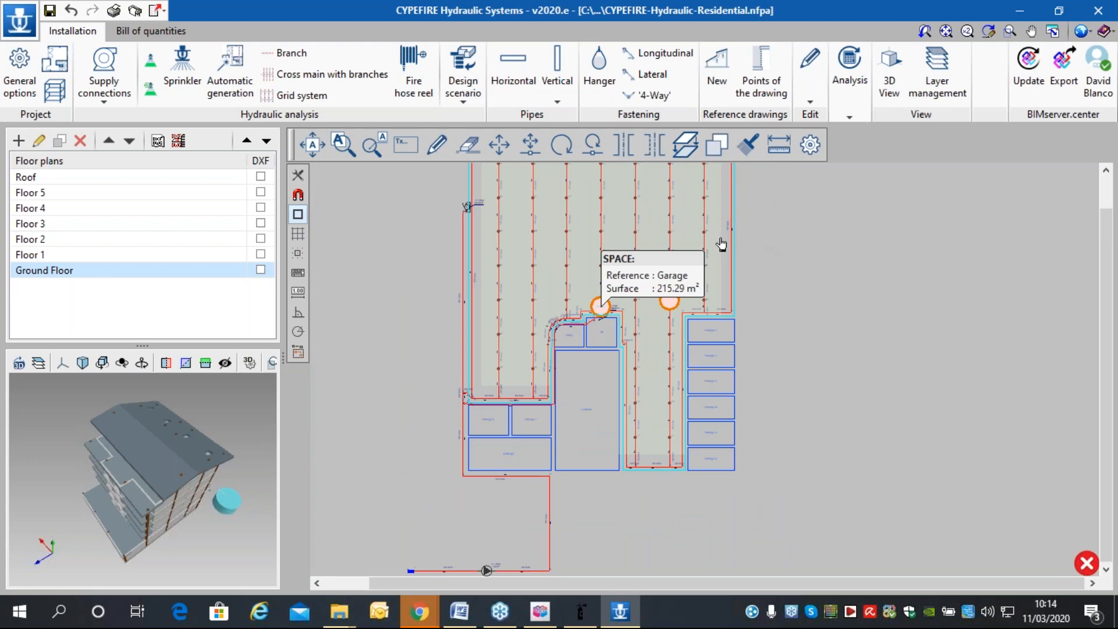
# Draw a rectangular area of operation in the garage beside Storage 1, enclosing sprinklers 24 to 27 and 40 to 43.
pyautogui.click(463, 78)
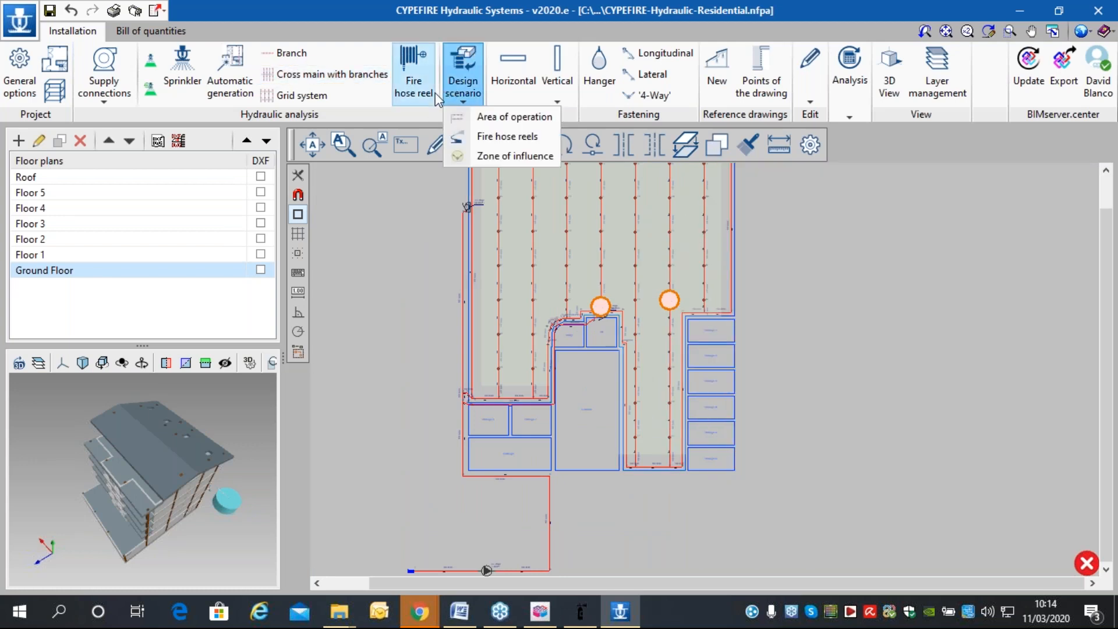
pyautogui.click(502, 115)
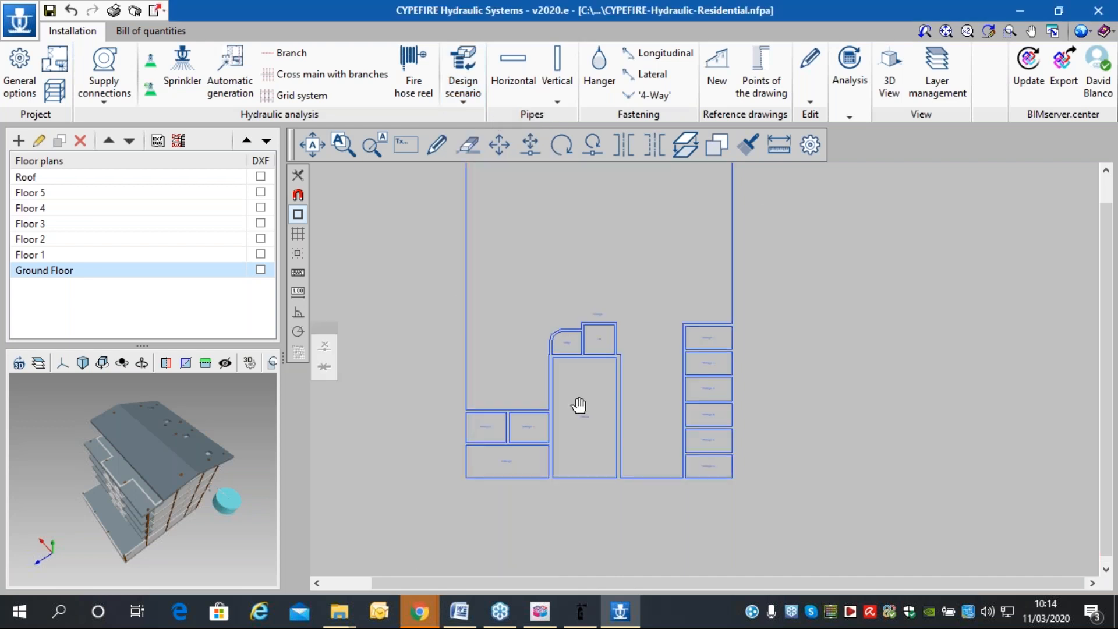
pyautogui.moveTo(615, 328); pyautogui.dragTo(555, 439, button='middle')
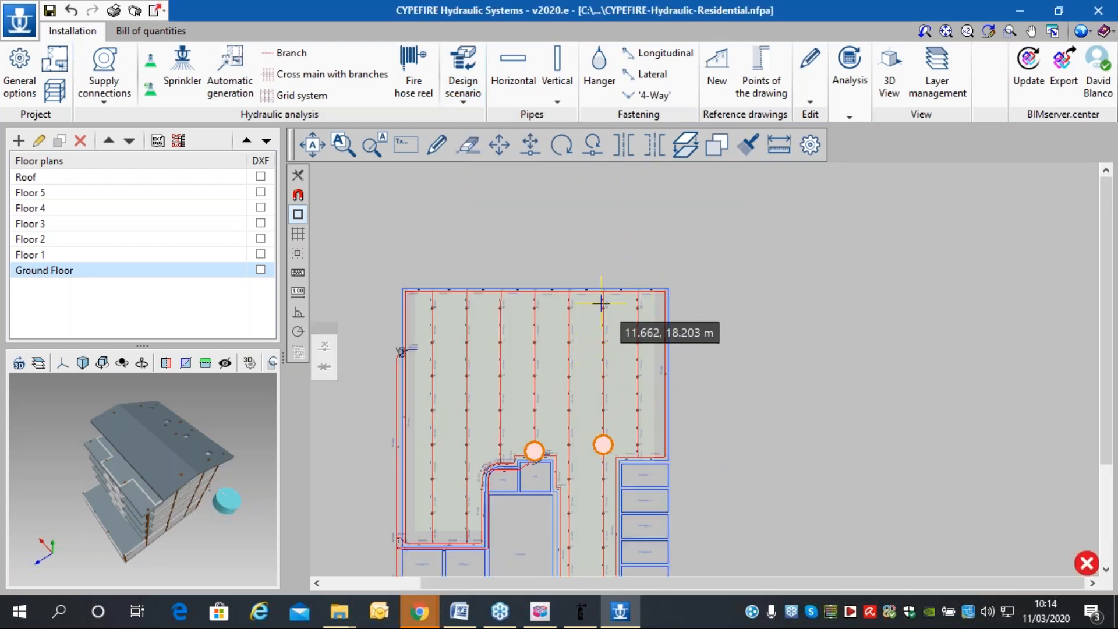
pyautogui.click(589, 329)
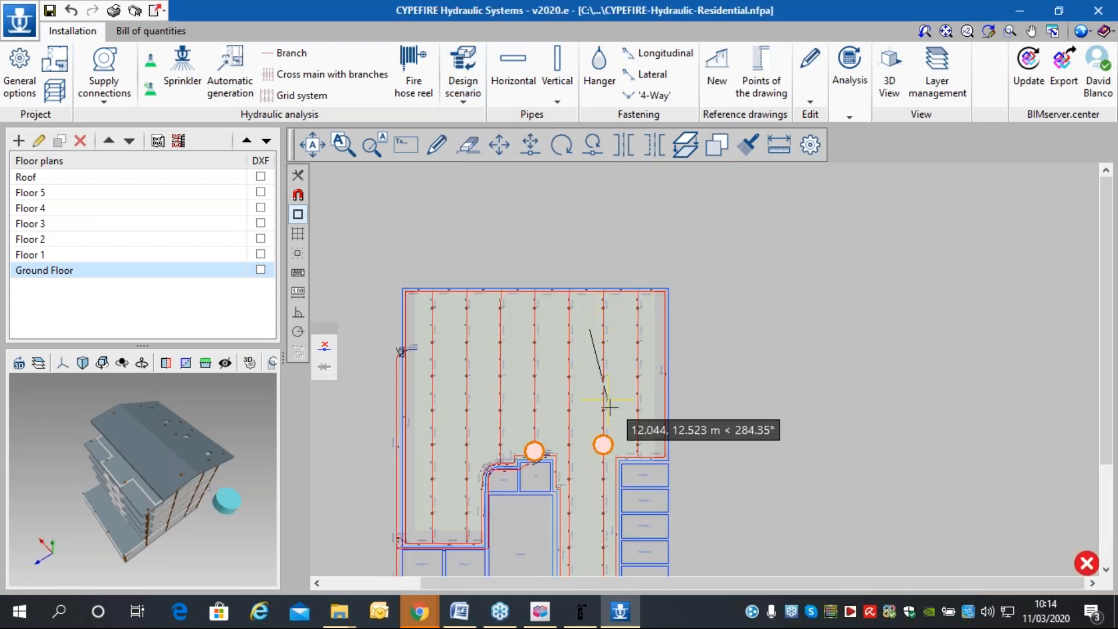
pyautogui.click(589, 454)
pyautogui.click(653, 454)
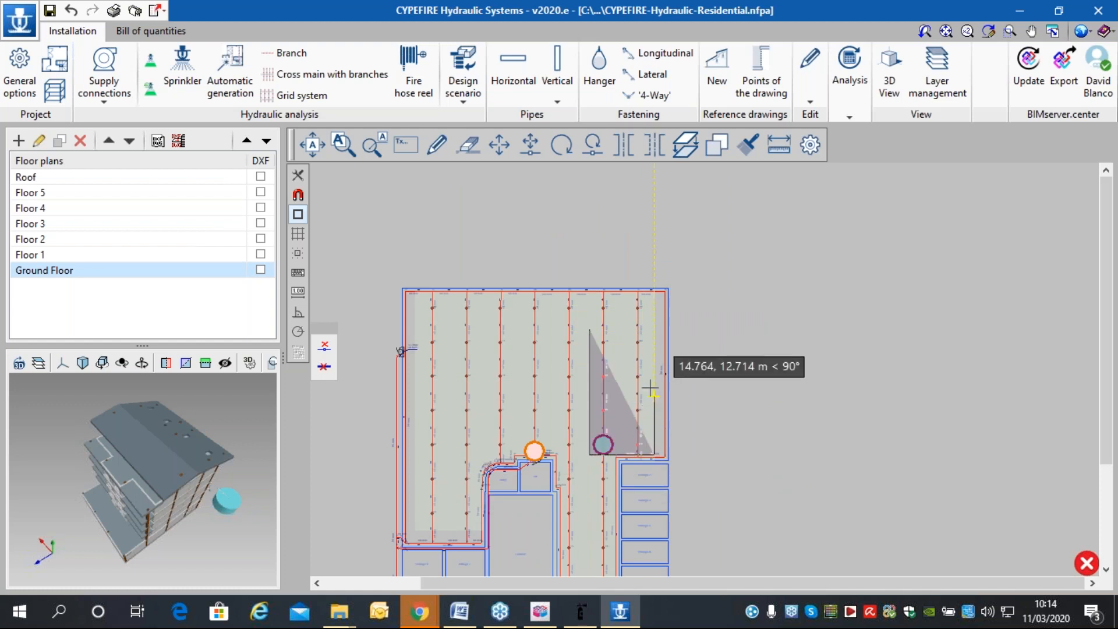
pyautogui.click(654, 331)
pyautogui.rightClick(653, 332)
pyautogui.scroll(5, 654, 394)
pyautogui.moveTo(622, 294); pyautogui.dragTo(663, 291, button='middle')
pyautogui.scroll(2, 627, 311)
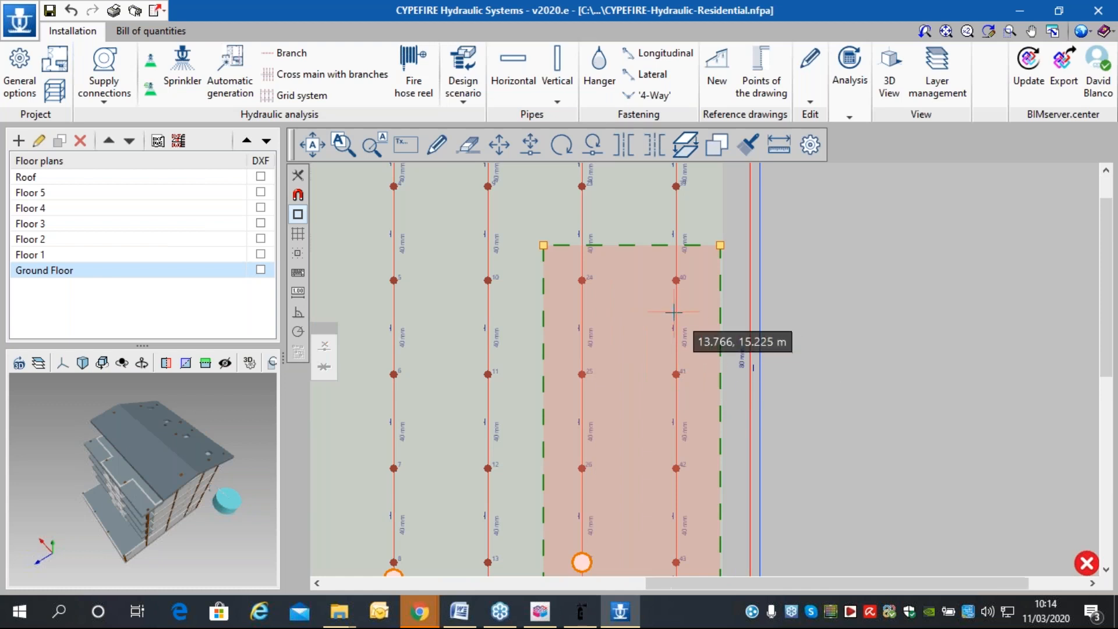
# Run the hydraulic analysis with the area of operation included and accept the completion message.
pyautogui.scroll(-2, 673, 308)
pyautogui.click(849, 114)
pyautogui.click(848, 175)
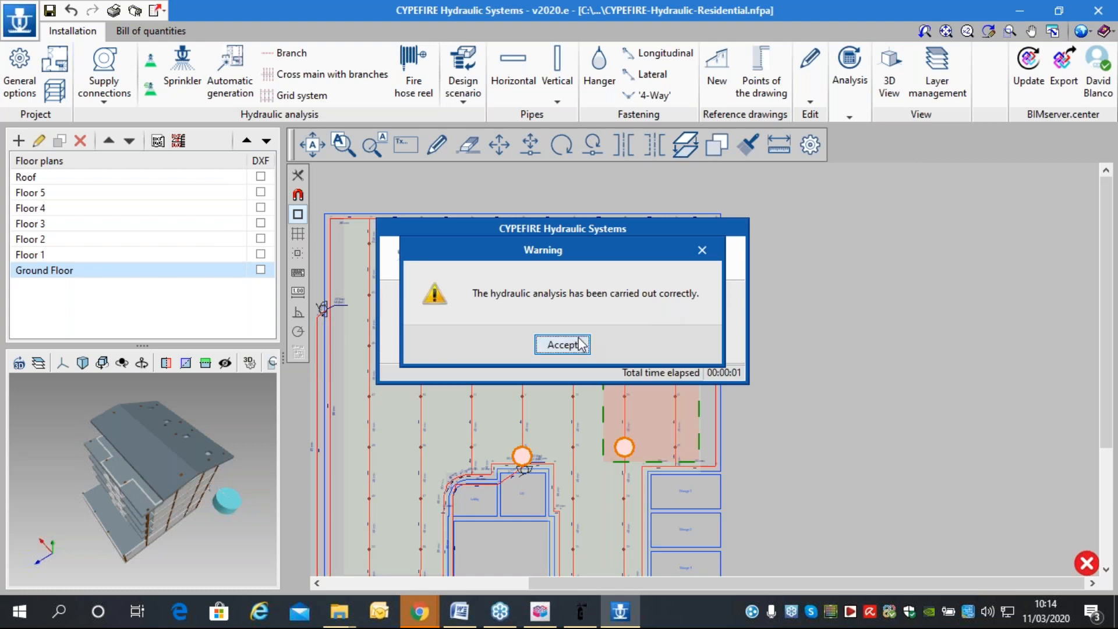
pyautogui.click(578, 344)
# Examine the area of operation, its most remote sprinkler and the surrounding garage pipes after the analysis.
pyautogui.scroll(1, 725, 373)
pyautogui.moveTo(726, 373); pyautogui.dragTo(735, 309, button='middle')
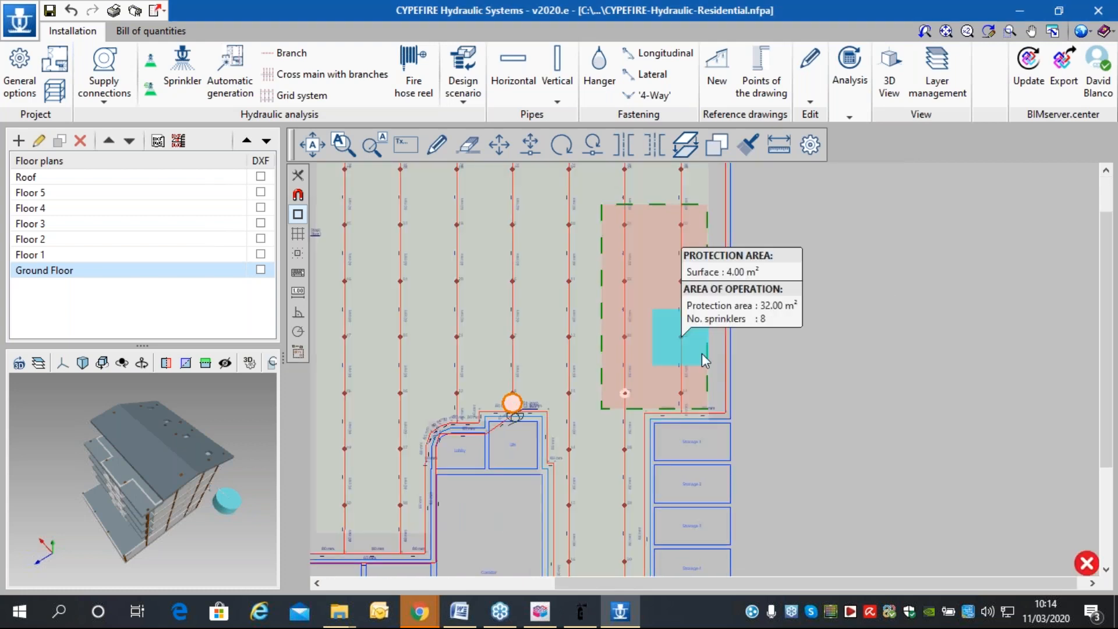
pyautogui.scroll(4, 708, 309)
pyautogui.scroll(-3, 706, 310)
pyautogui.moveTo(620, 398)
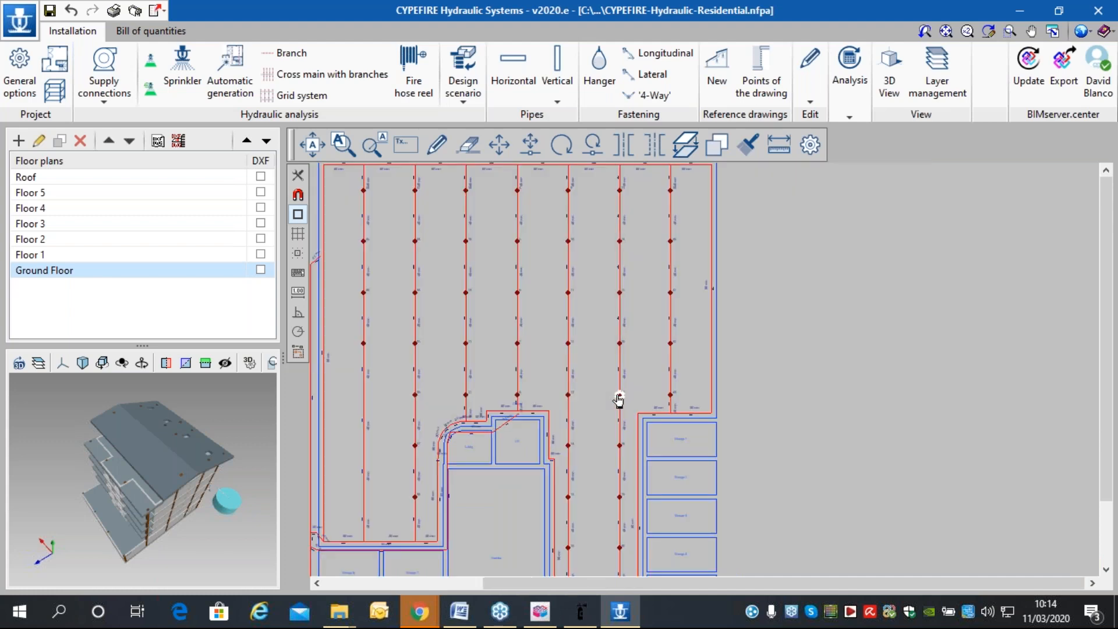
pyautogui.scroll(-2, 618, 398)
pyautogui.moveTo(659, 354)
pyautogui.scroll(3, 659, 354)
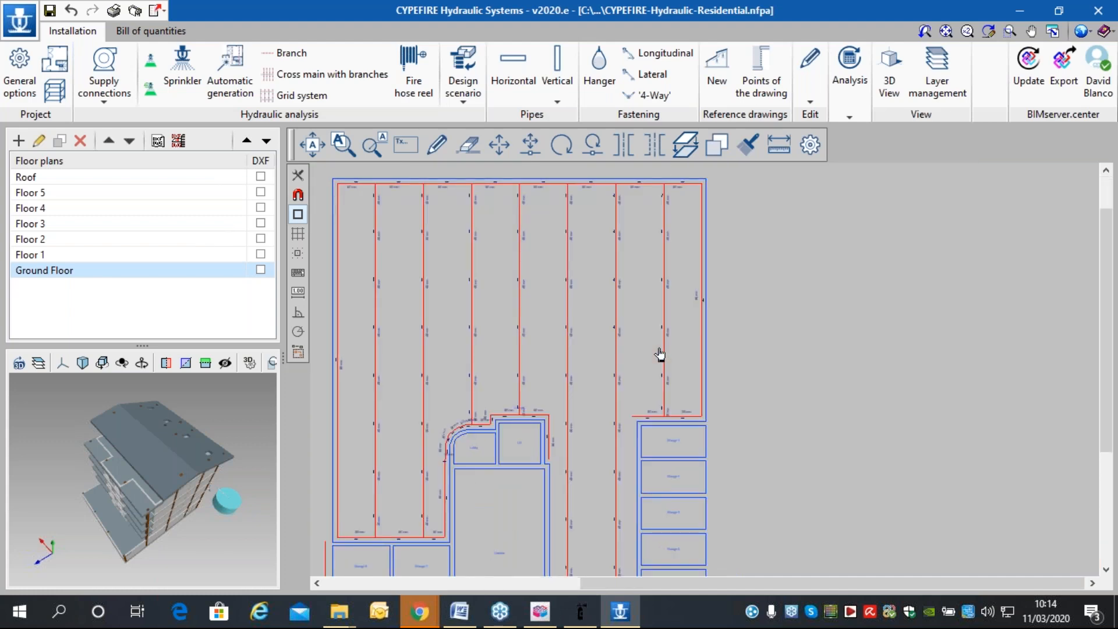
pyautogui.moveTo(746, 230); pyautogui.dragTo(738, 207, button='middle')
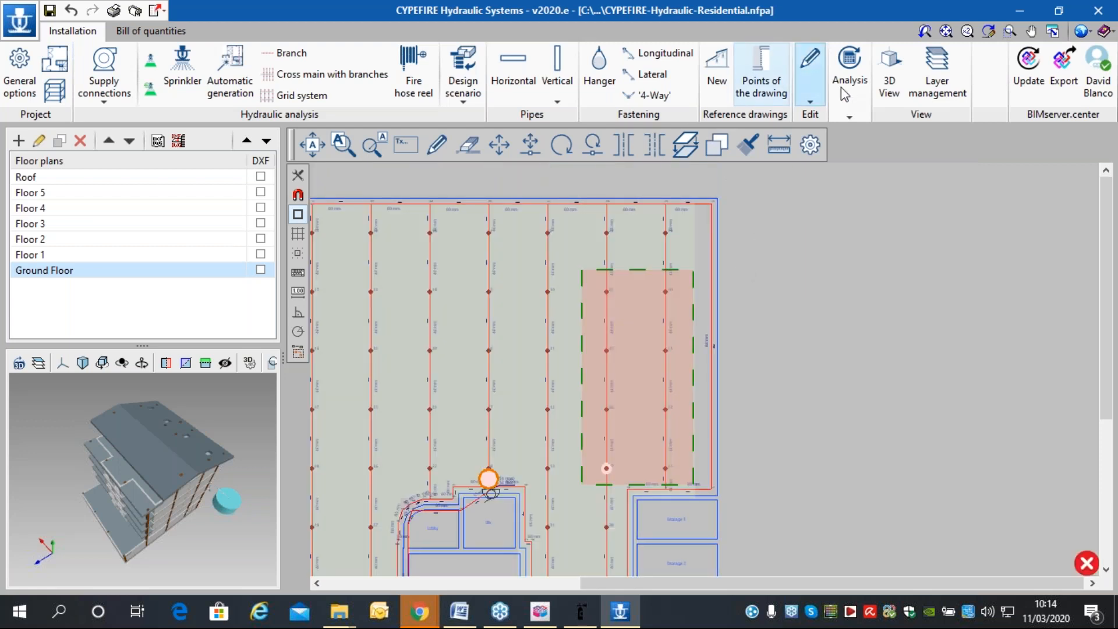
# Open the code check report for sprinkler 42 inside the area of operation.
pyautogui.click(862, 105)
pyautogui.click(888, 146)
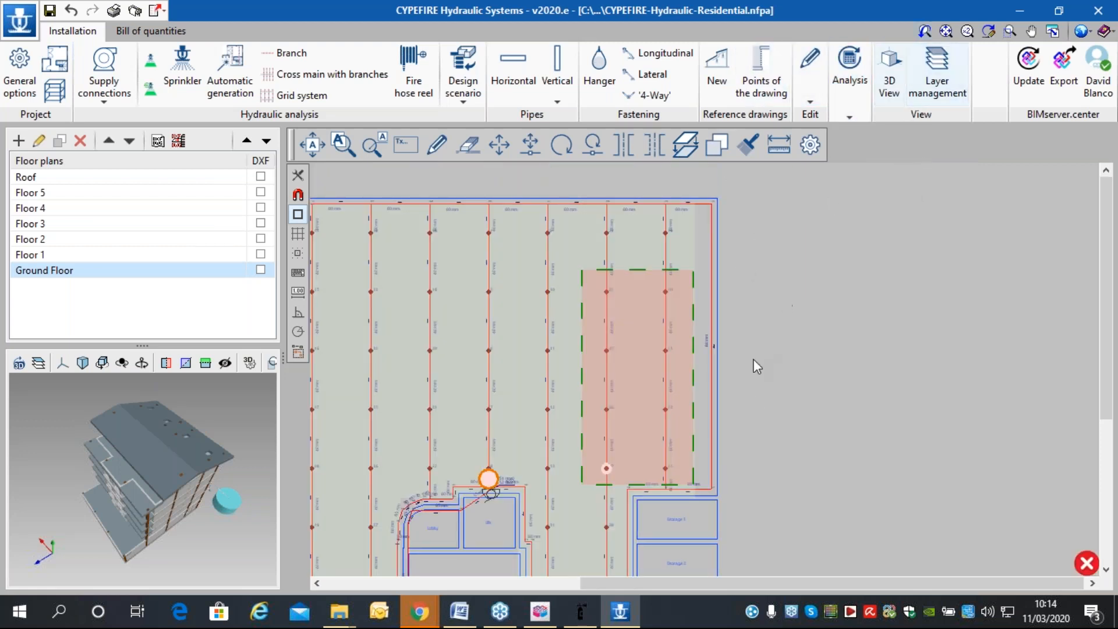
pyautogui.scroll(9, 681, 428)
pyautogui.moveTo(650, 405); pyautogui.dragTo(635, 391, button='middle')
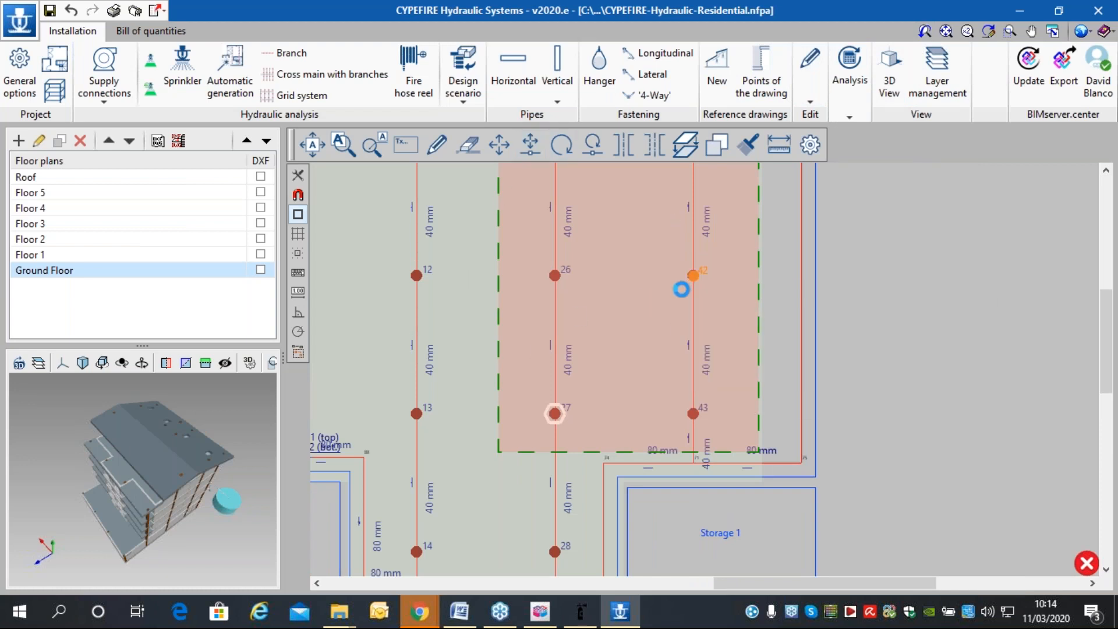
pyautogui.click(682, 288)
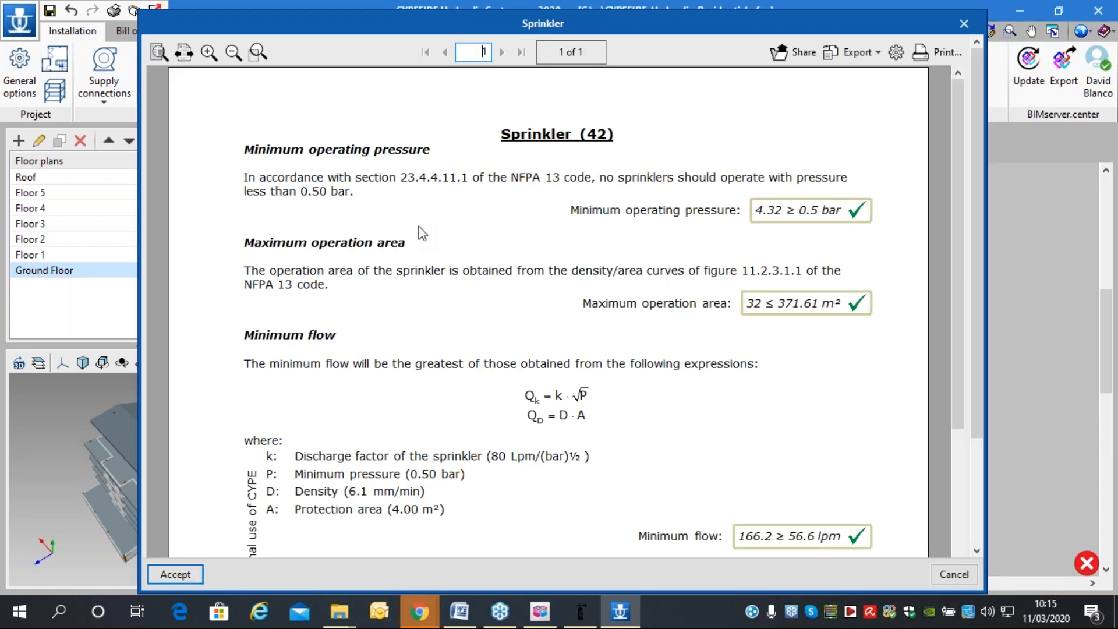
# Read sprinkler 42's NFPA 13 checks on pressure, operation area, flow, protection area and spacing, and close the report.
pyautogui.scroll(-1, 469, 225)
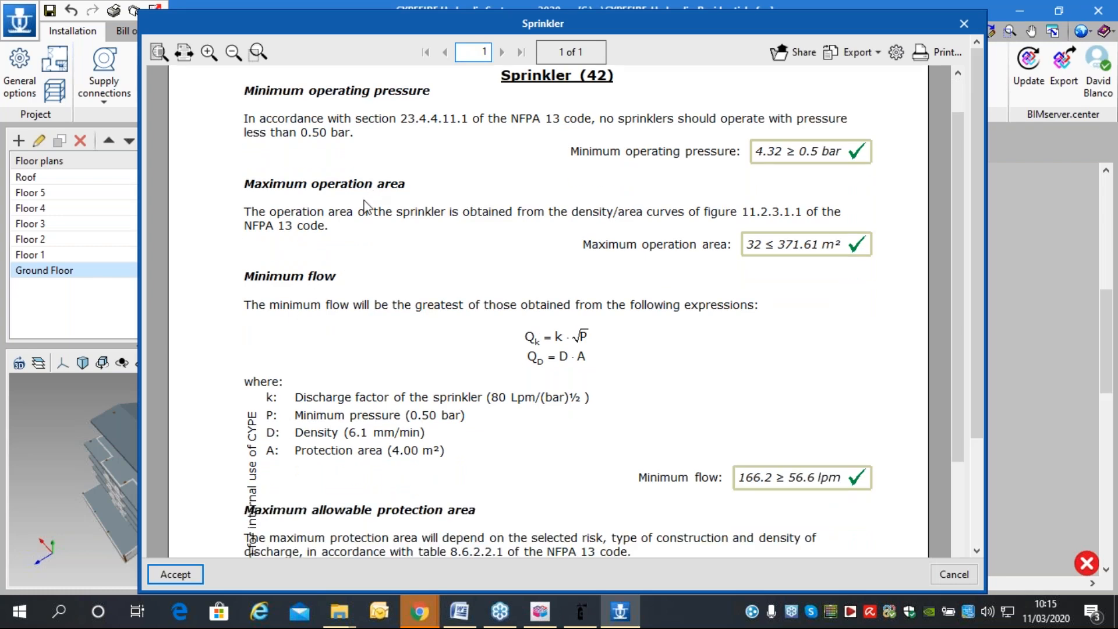
pyautogui.scroll(1, 408, 204)
pyautogui.scroll(-6, 407, 233)
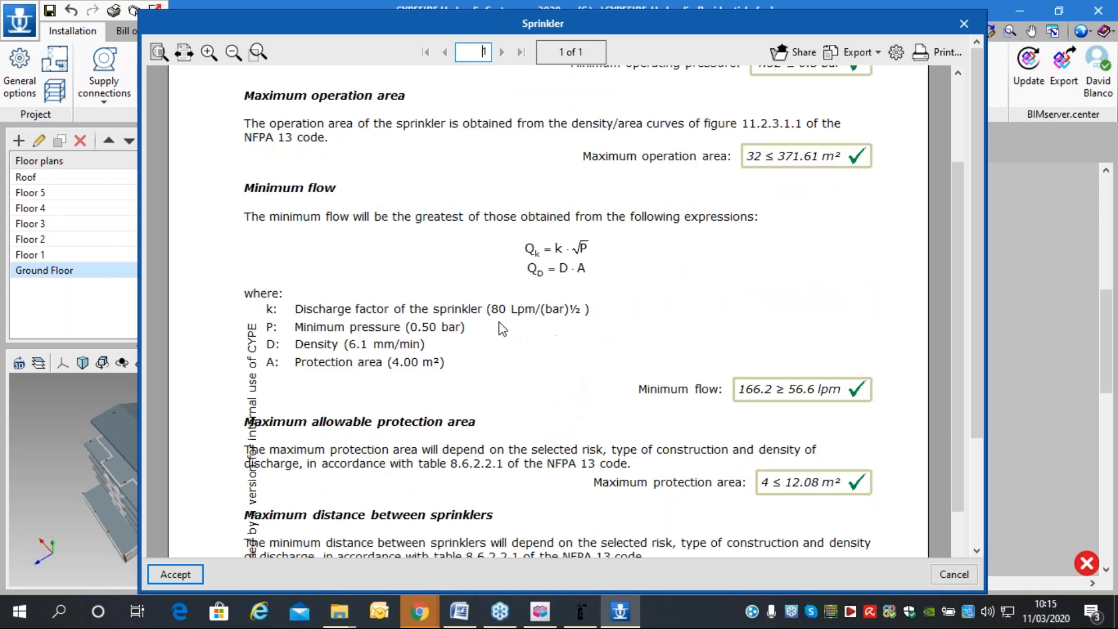
pyautogui.scroll(-3, 378, 257)
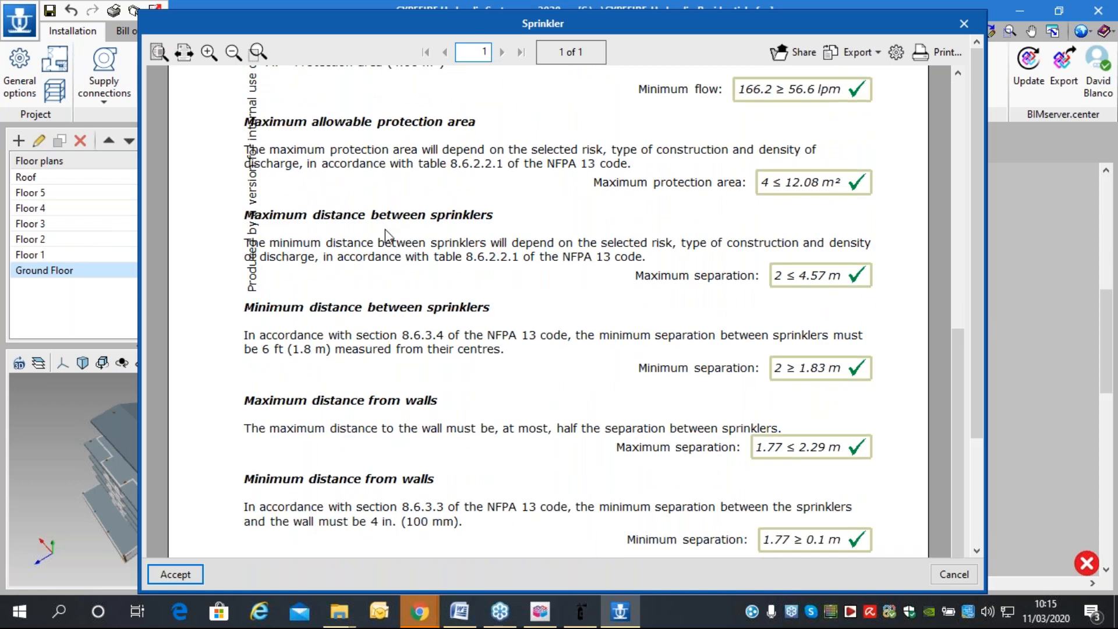
pyautogui.moveTo(962, 357); pyautogui.dragTo(960, 226)
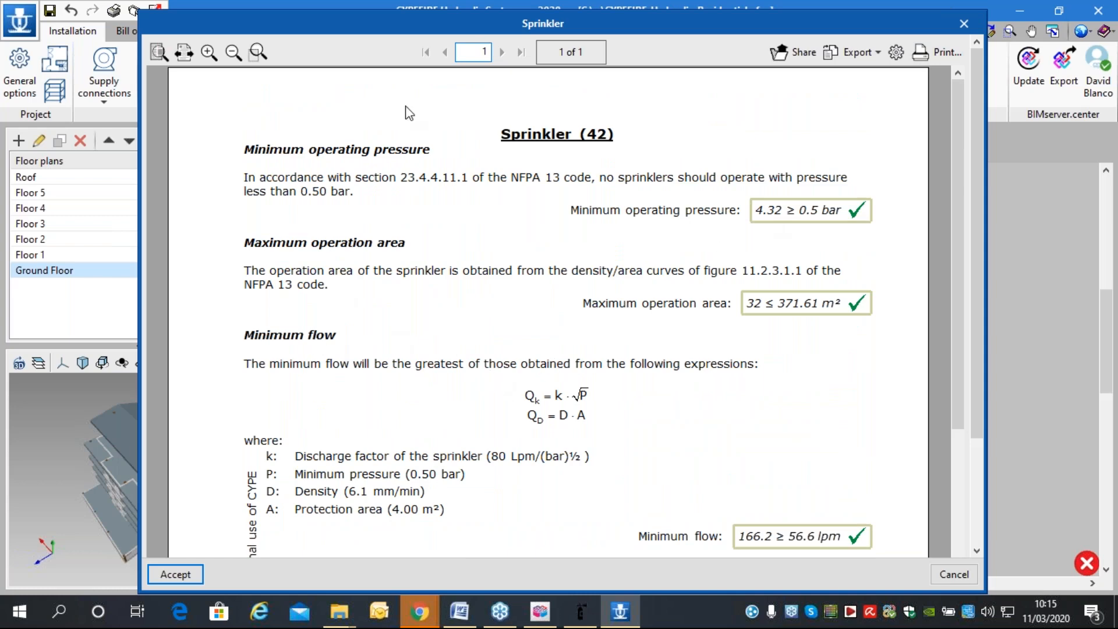
pyautogui.scroll(-12, 701, 249)
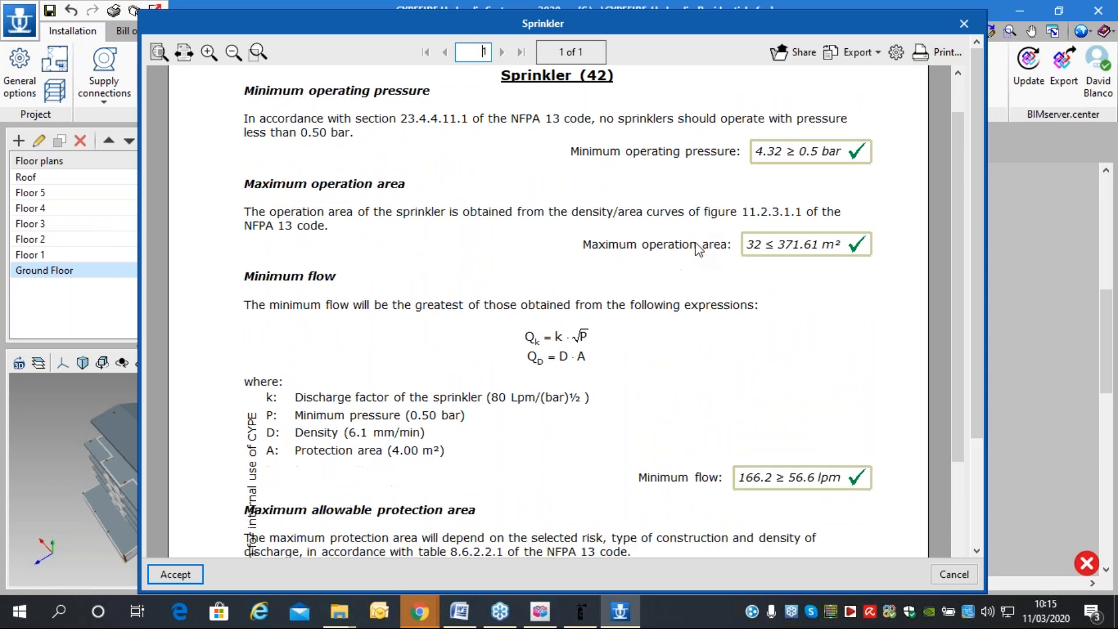
pyautogui.click(964, 23)
# Open the 3D view with Residential Building 3D as wireframe and inspect the tank, pump and supply pipe.
pyautogui.scroll(-5, 754, 280)
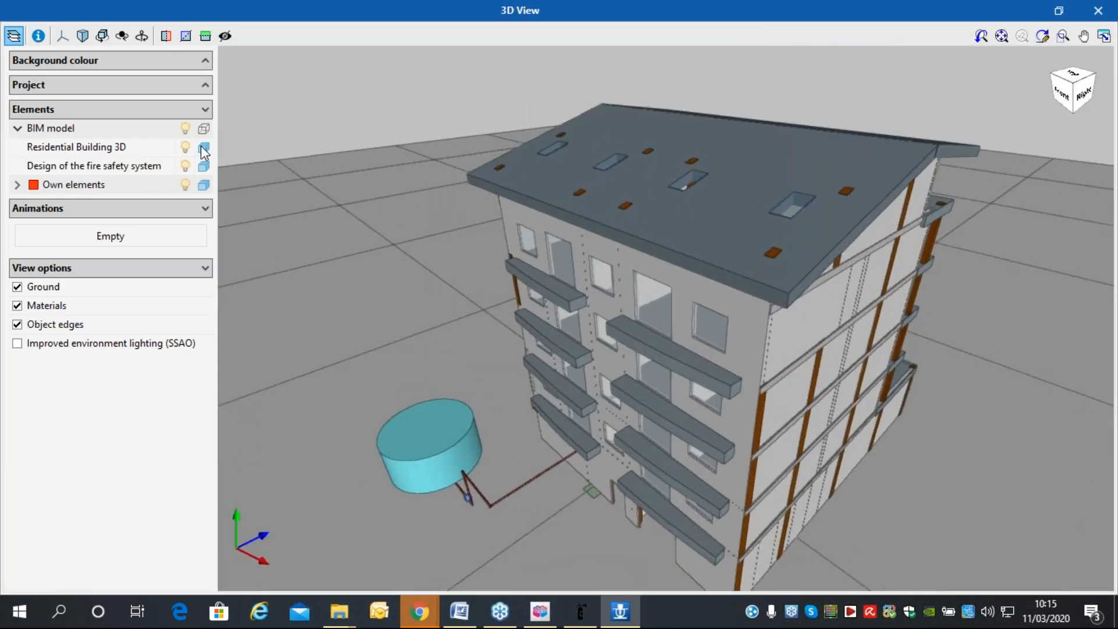
pyautogui.moveTo(697, 233); pyautogui.dragTo(918, 219, button='middle')
pyautogui.moveTo(748, 364); pyautogui.dragTo(776, 257, button='middle')
pyautogui.moveTo(676, 419); pyautogui.dragTo(609, 529, button='middle')
pyautogui.scroll(2, 638, 353)
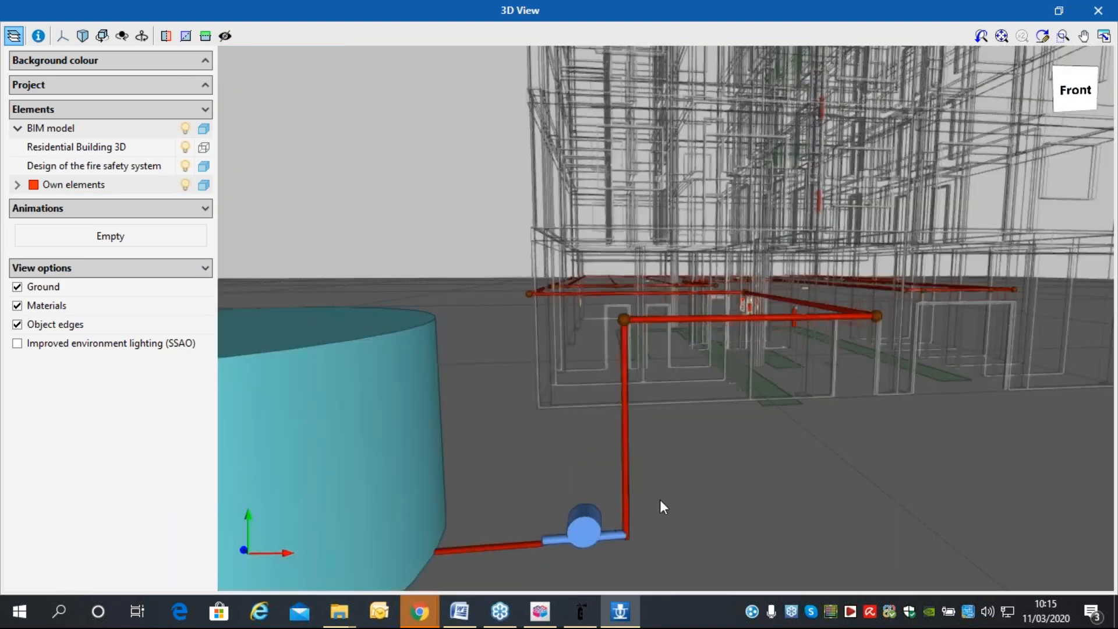
pyautogui.scroll(3, 738, 309)
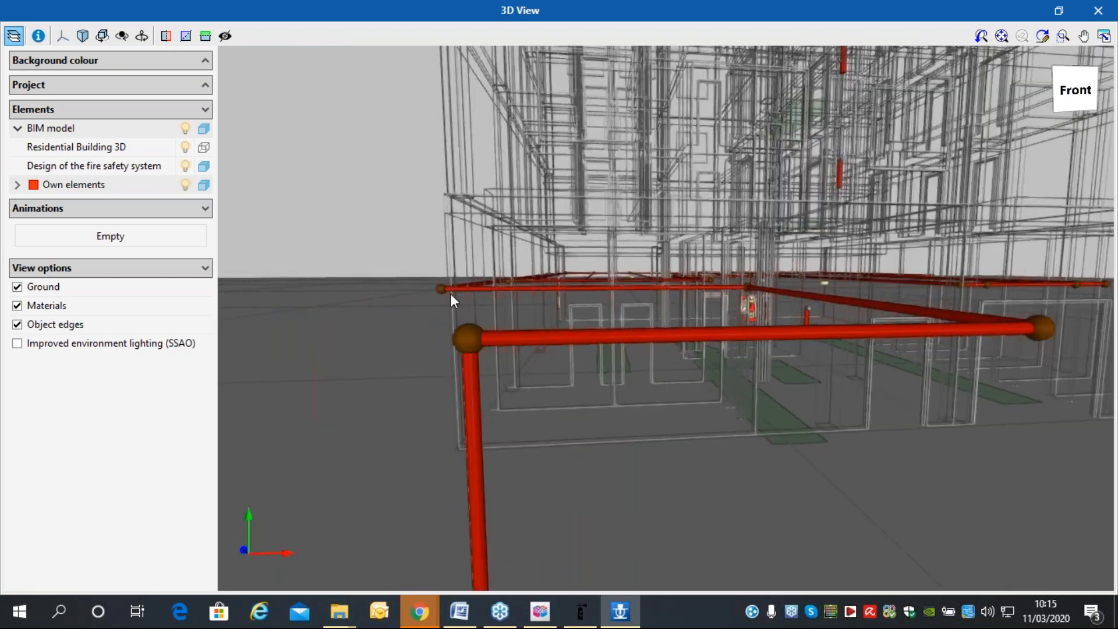
# Inspect the ground-floor pipework from inside the wireframe building, looking back towards the supply pump.
pyautogui.moveTo(450, 296); pyautogui.dragTo(624, 299, button='middle')
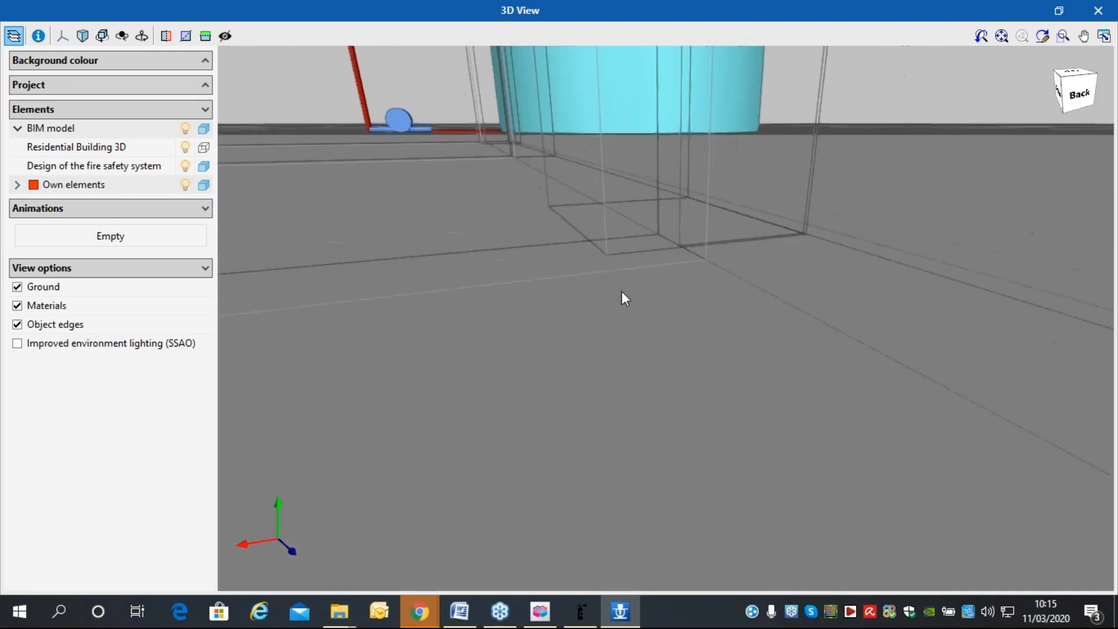
pyautogui.scroll(-2, 615, 203)
pyautogui.moveTo(576, 107)
pyautogui.mouseDown(button='middle')
pyautogui.moveTo(566, 88)
pyautogui.moveTo(539, 77)
pyautogui.moveTo(512, 99)
pyautogui.moveTo(541, 150)
pyautogui.moveTo(667, 229)
pyautogui.moveTo(1008, 387)
pyautogui.moveTo(1077, 402)
pyautogui.mouseUp(button='middle')
pyautogui.moveTo(350, 195); pyautogui.dragTo(1049, 350, button='middle')
pyautogui.moveTo(349, 268); pyautogui.dragTo(1078, 285, button='middle')
pyautogui.moveTo(391, 187); pyautogui.dragTo(617, 192, button='middle')
pyautogui.moveTo(394, 135); pyautogui.dragTo(375, 118, button='middle')
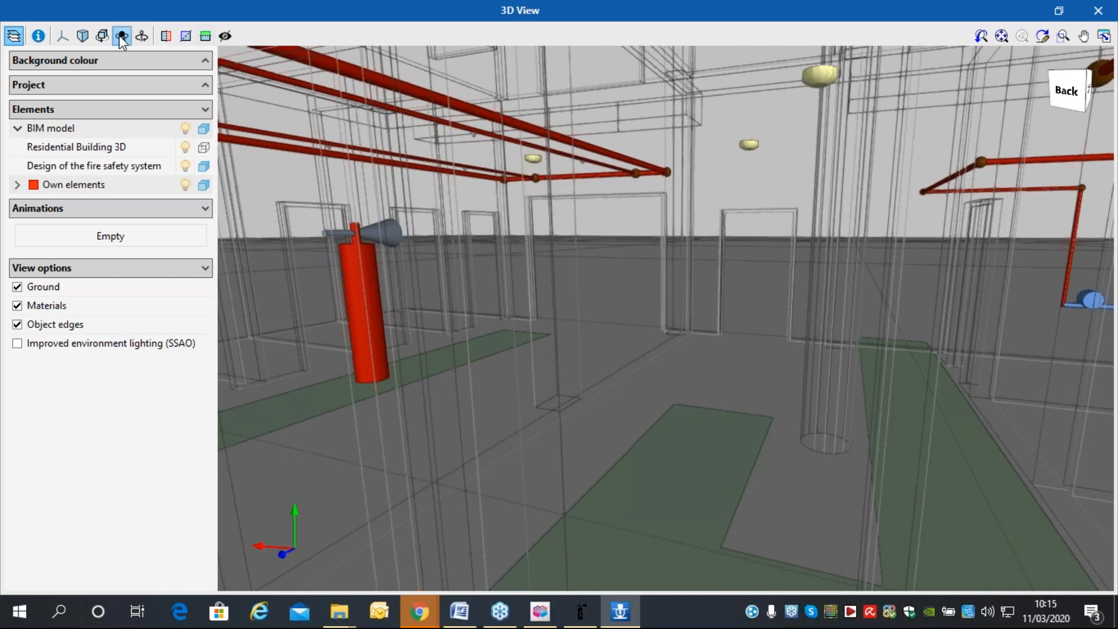
# Look up along the garage's sprinkler branch lines and show the properties of the nearest branch pipe.
pyautogui.moveTo(615, 220); pyautogui.dragTo(554, 169)
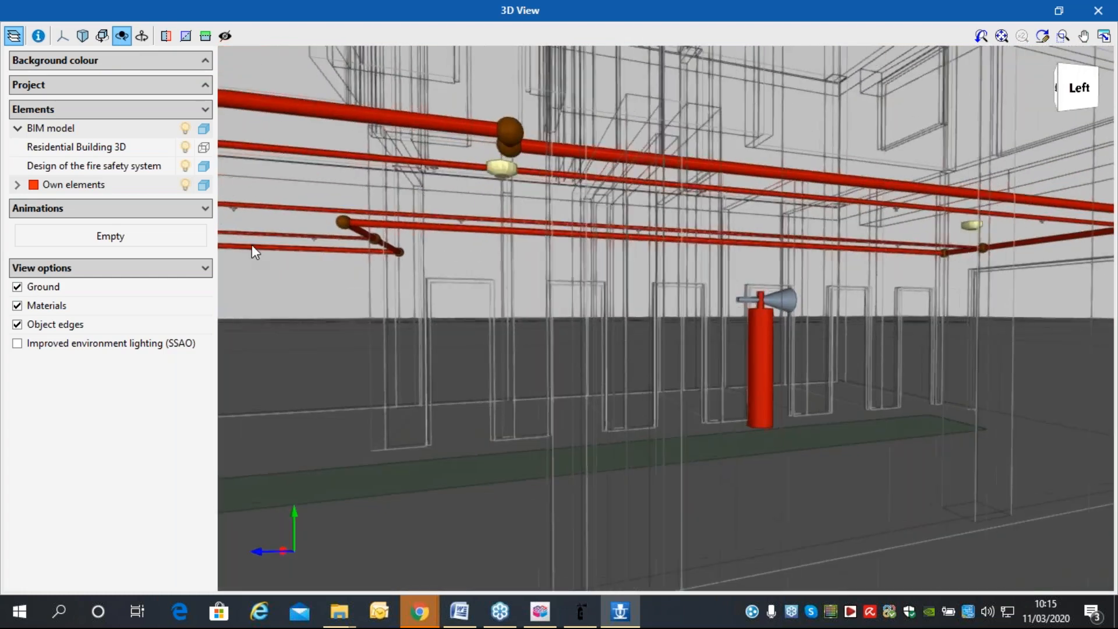
pyautogui.scroll(2, 253, 244)
pyautogui.scroll(5, 232, 208)
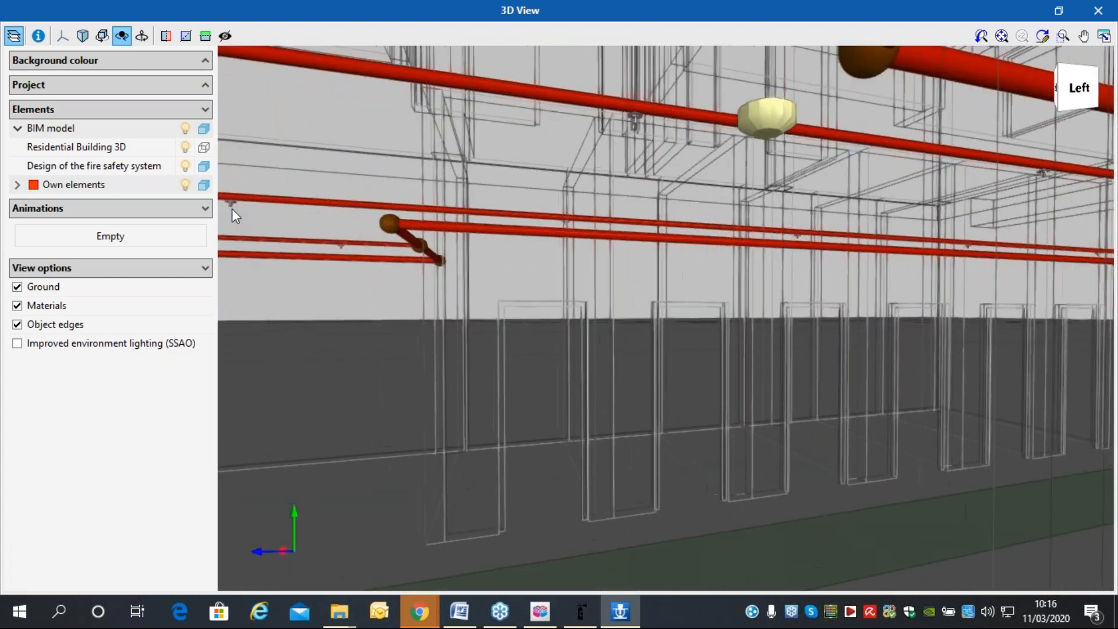
pyautogui.moveTo(352, 205); pyautogui.dragTo(401, 168)
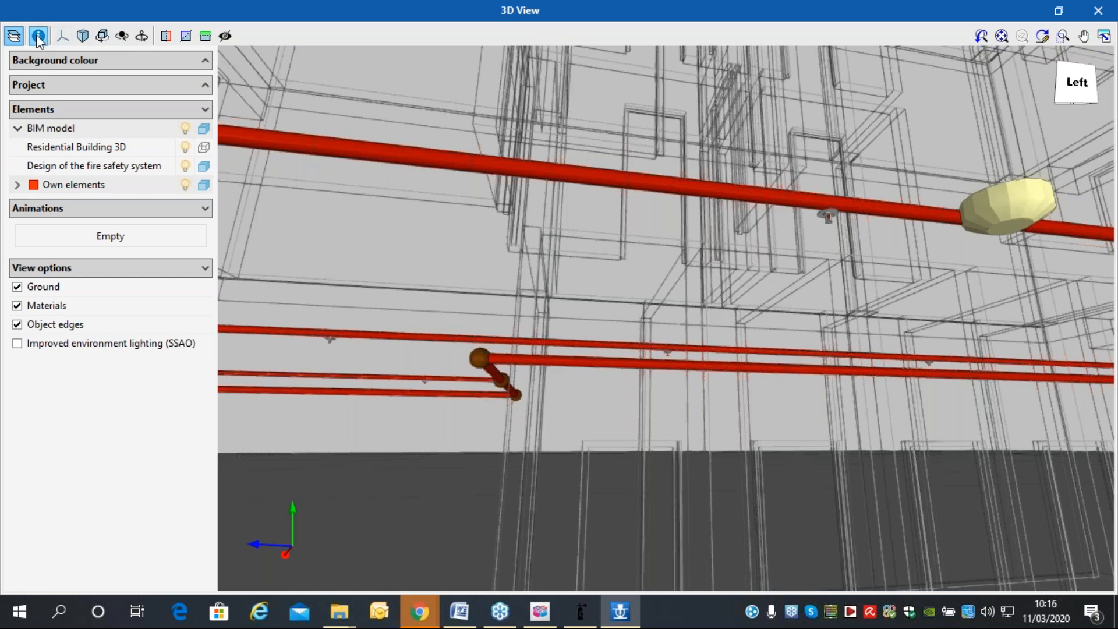
pyautogui.click(354, 151)
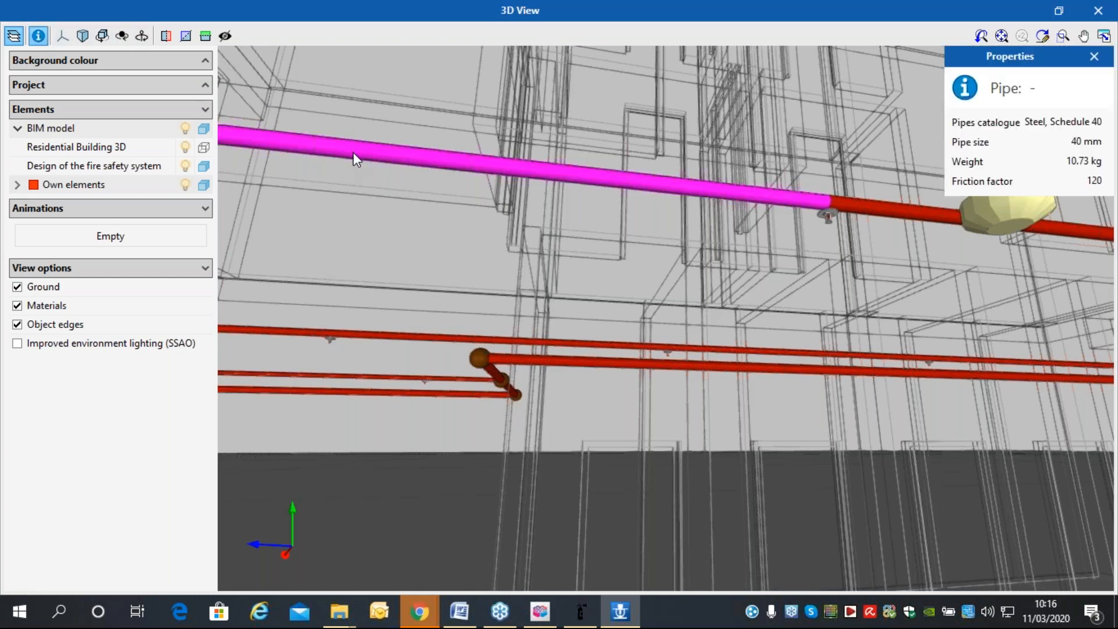
# Show the properties of a garage sprinkler, the supply pipe behind it and the elbow at that pipe's end.
pyautogui.click(345, 172)
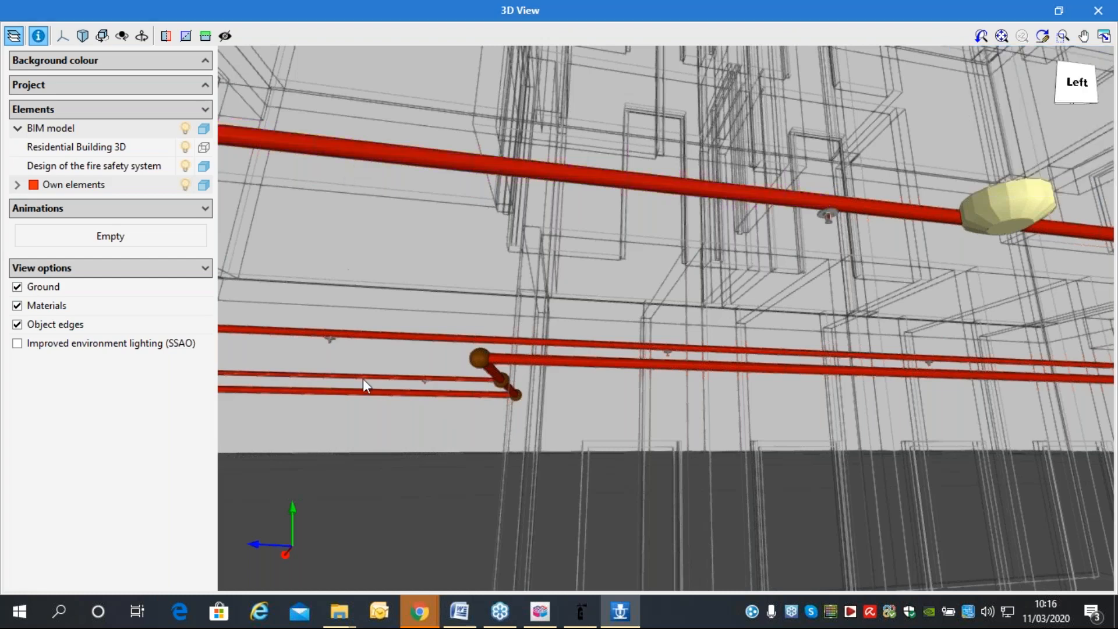
pyautogui.click(330, 340)
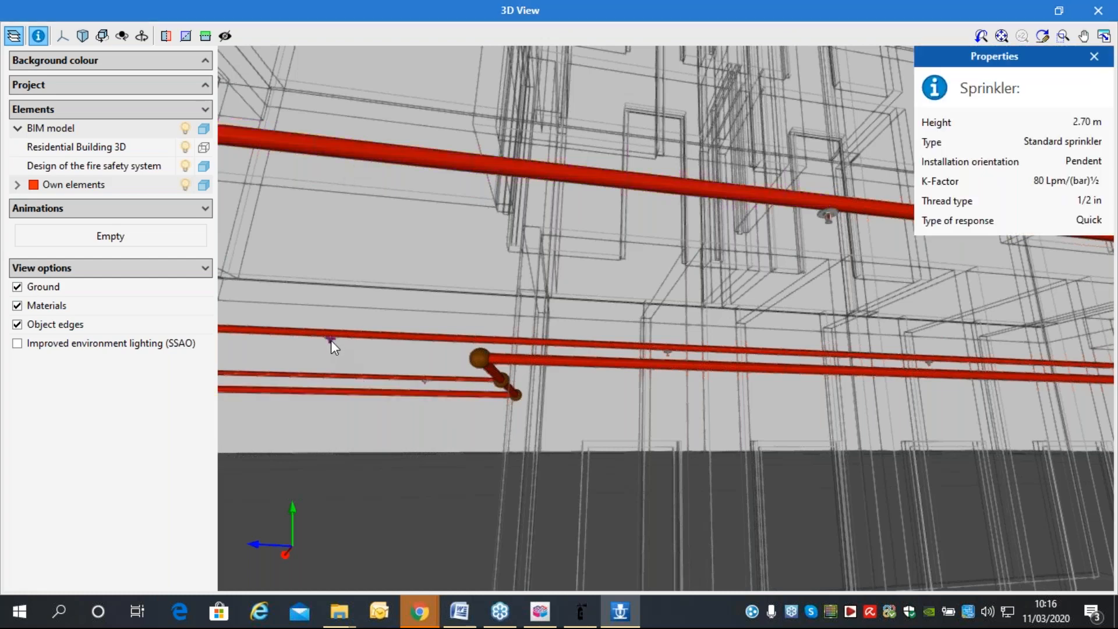
pyautogui.click(492, 359)
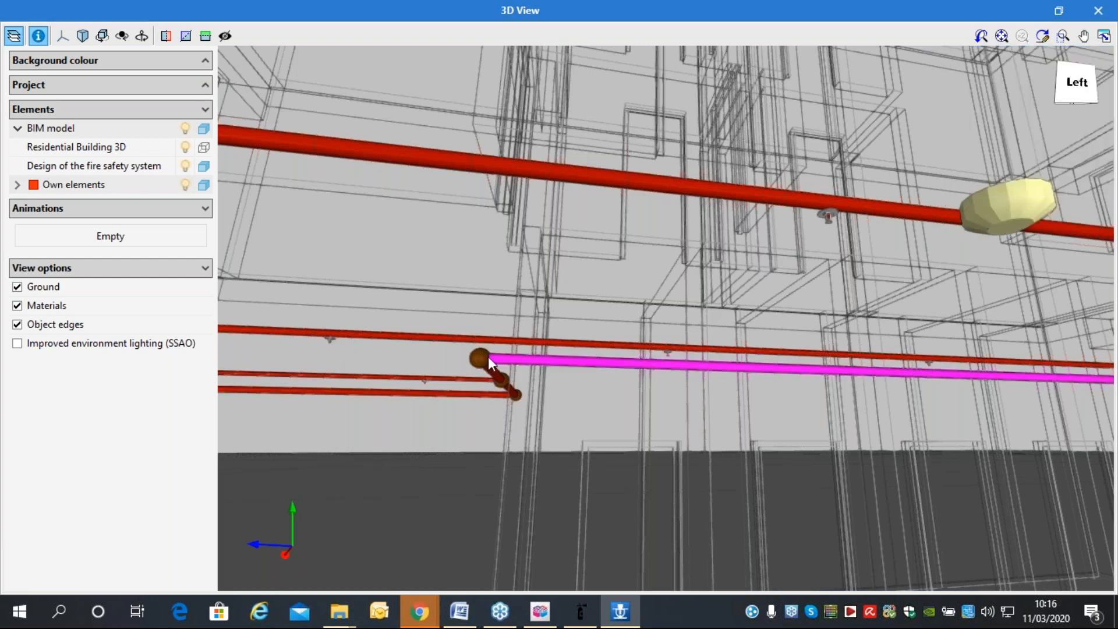
pyautogui.click(481, 357)
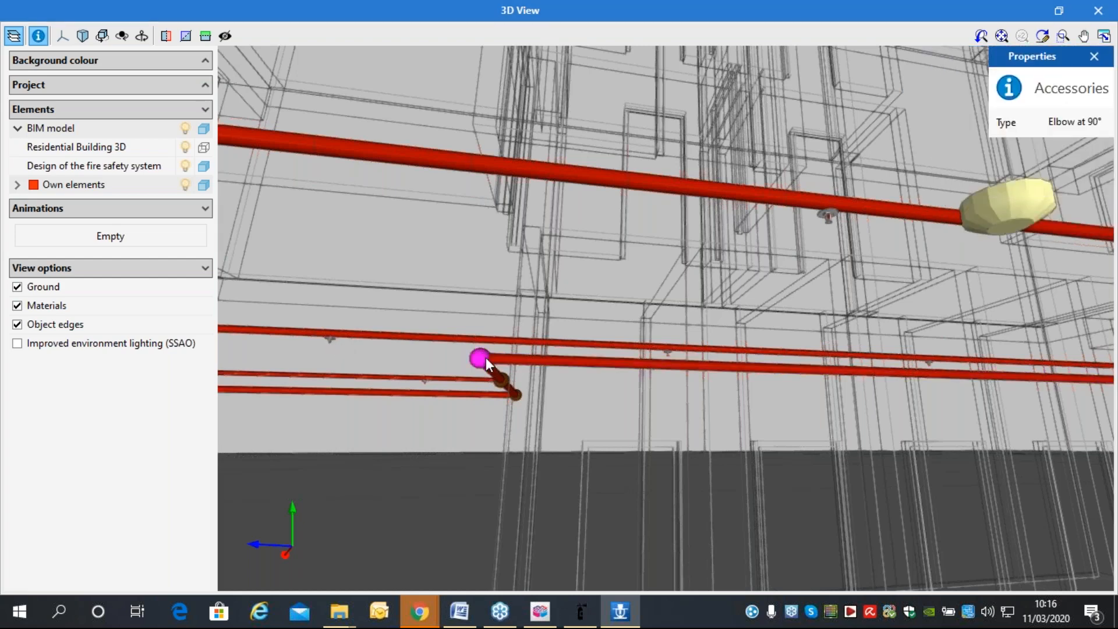
pyautogui.click(497, 379)
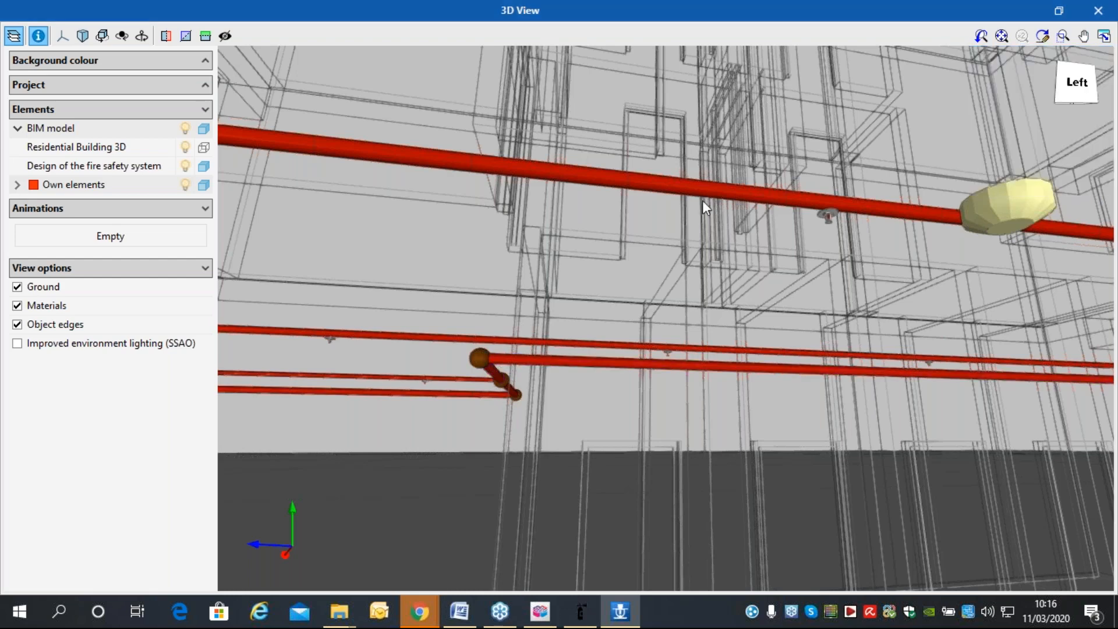
# Inspect the hose reel, extinguishers and surrounding pipework inside the wireframe building, and close the 3D view.
pyautogui.scroll(-6, 804, 333)
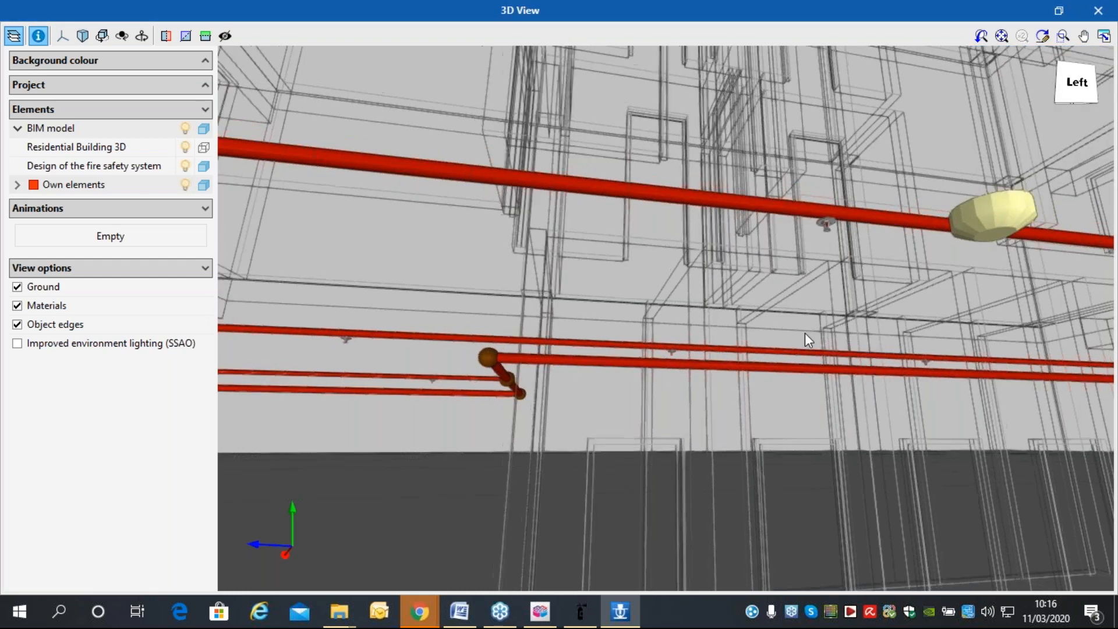
pyautogui.scroll(-10, 774, 306)
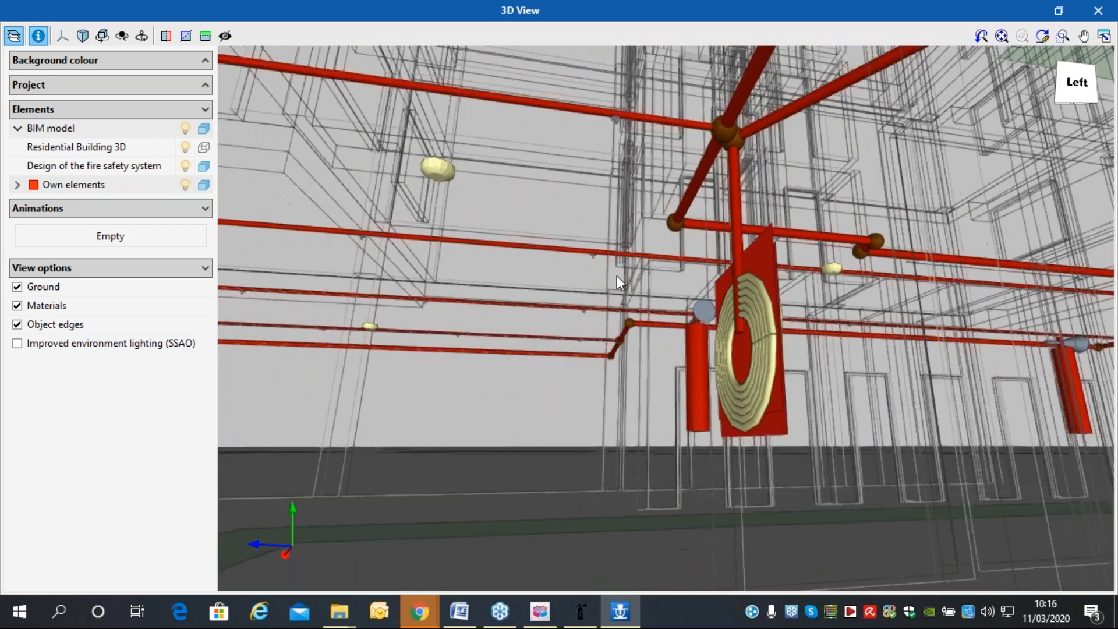
pyautogui.moveTo(584, 279); pyautogui.dragTo(402, 286)
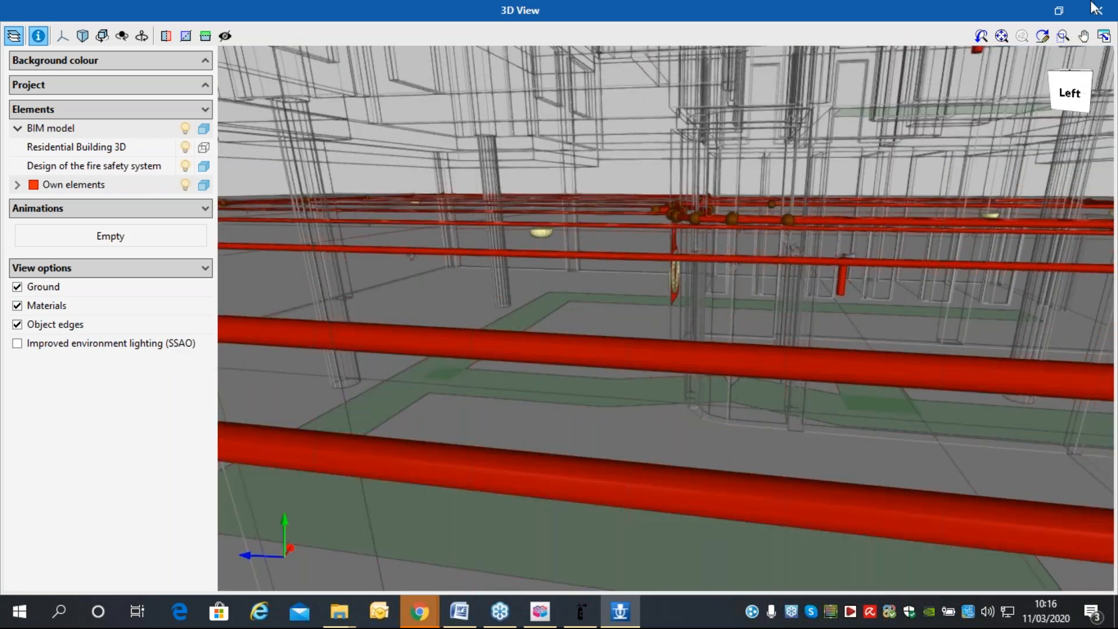
pyautogui.click(1097, 9)
# Set up a Loop Hanger of type Ref004 (40 mm) for the ground floor's sprinkler branch lines.
pyautogui.scroll(-6, 547, 322)
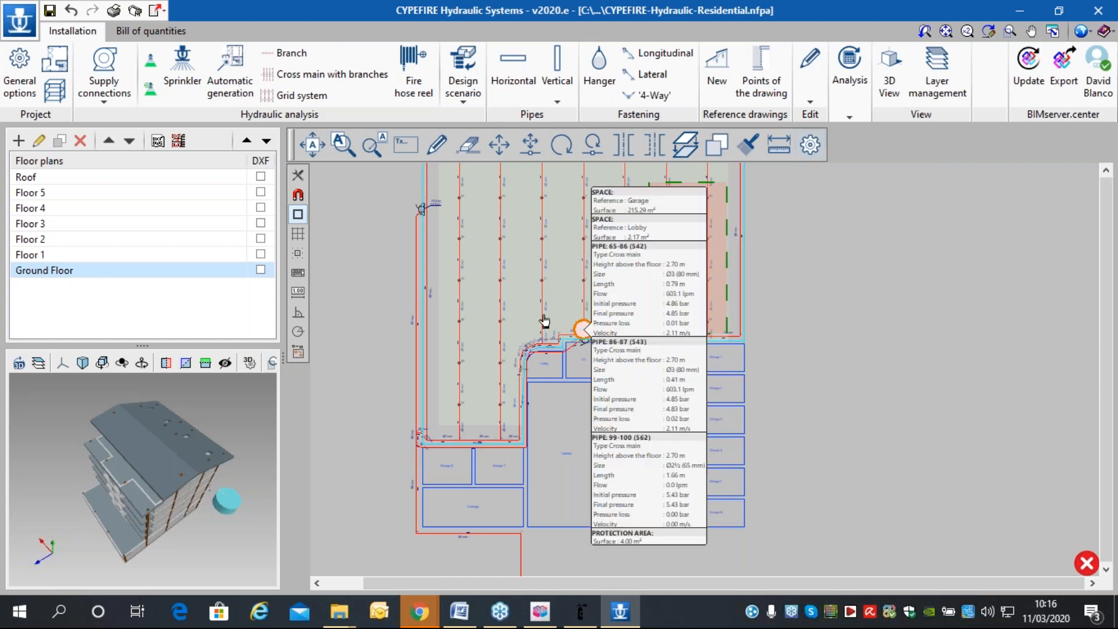
pyautogui.scroll(1, 519, 212)
pyautogui.scroll(6, 520, 213)
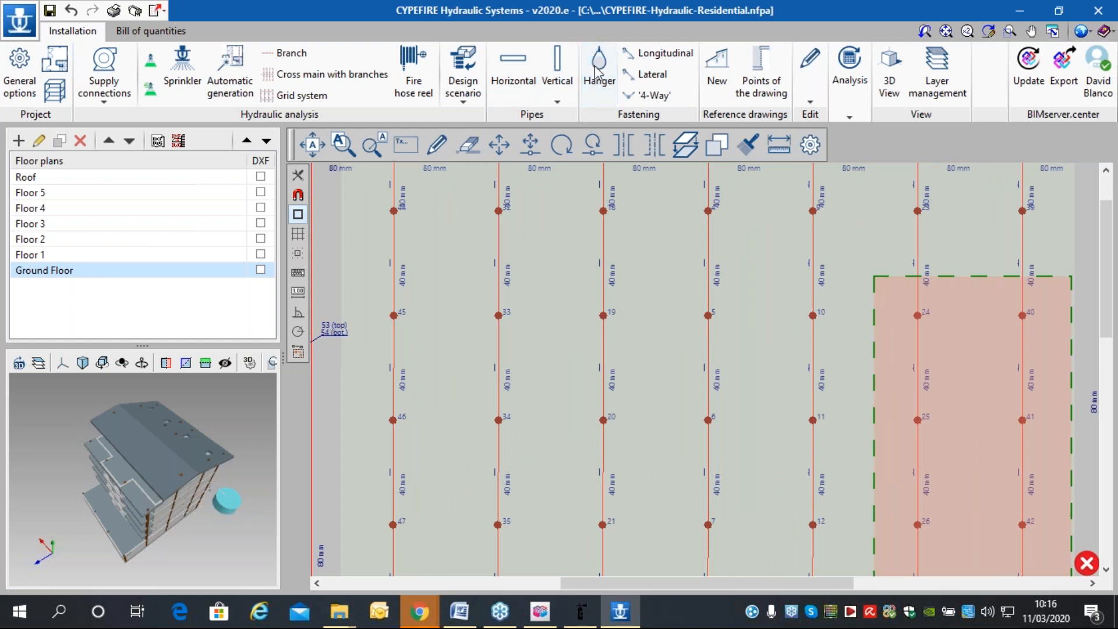
pyautogui.click(598, 88)
pyautogui.click(600, 89)
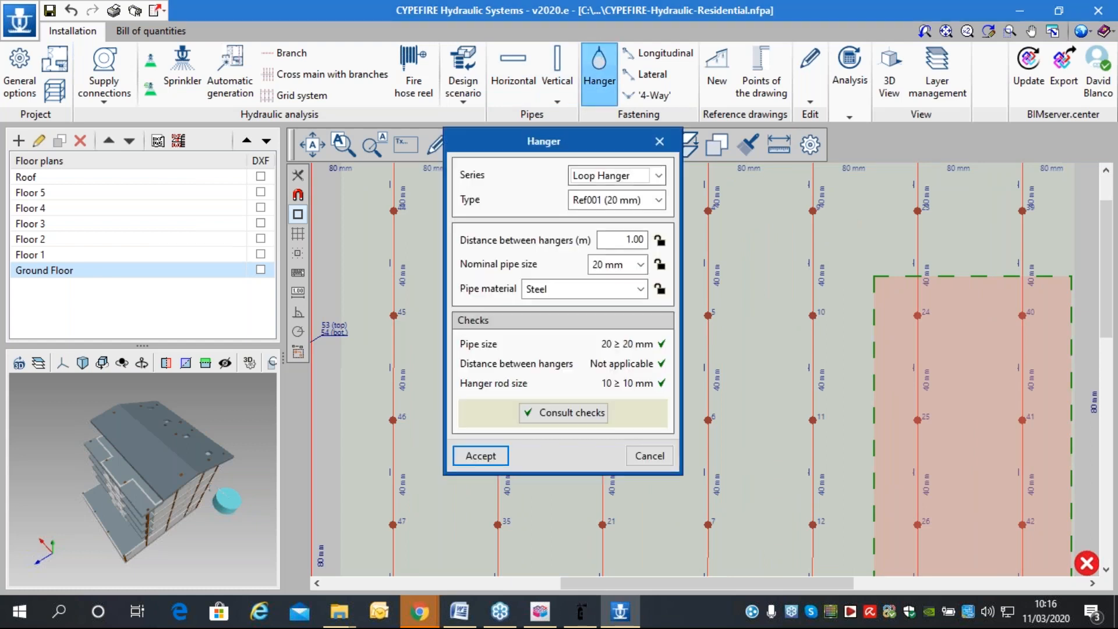
pyautogui.click(637, 204)
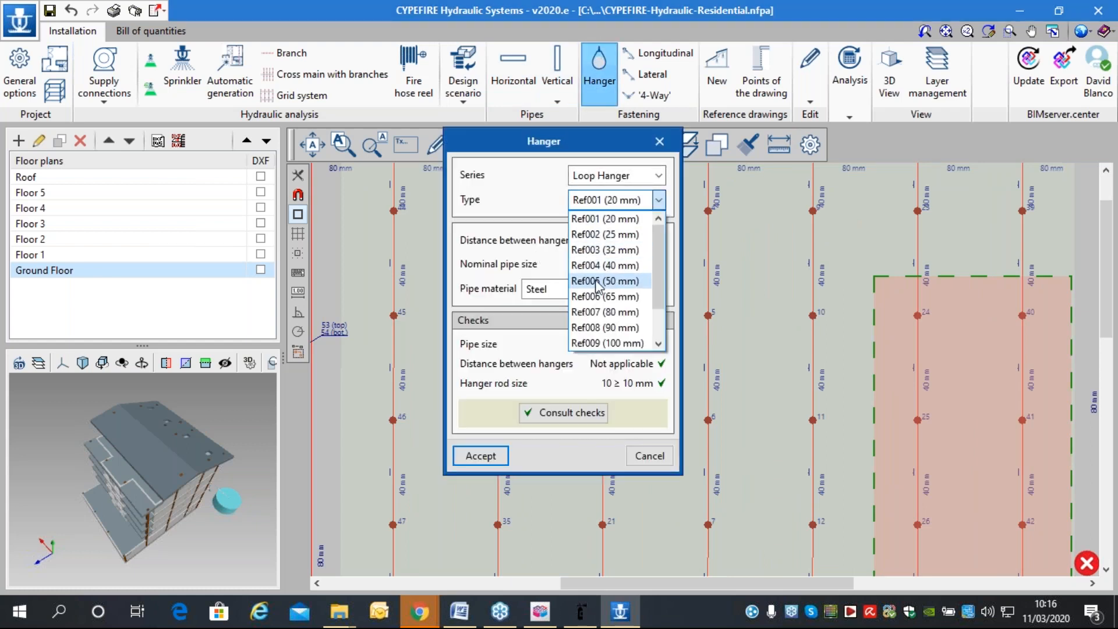
pyautogui.click(606, 265)
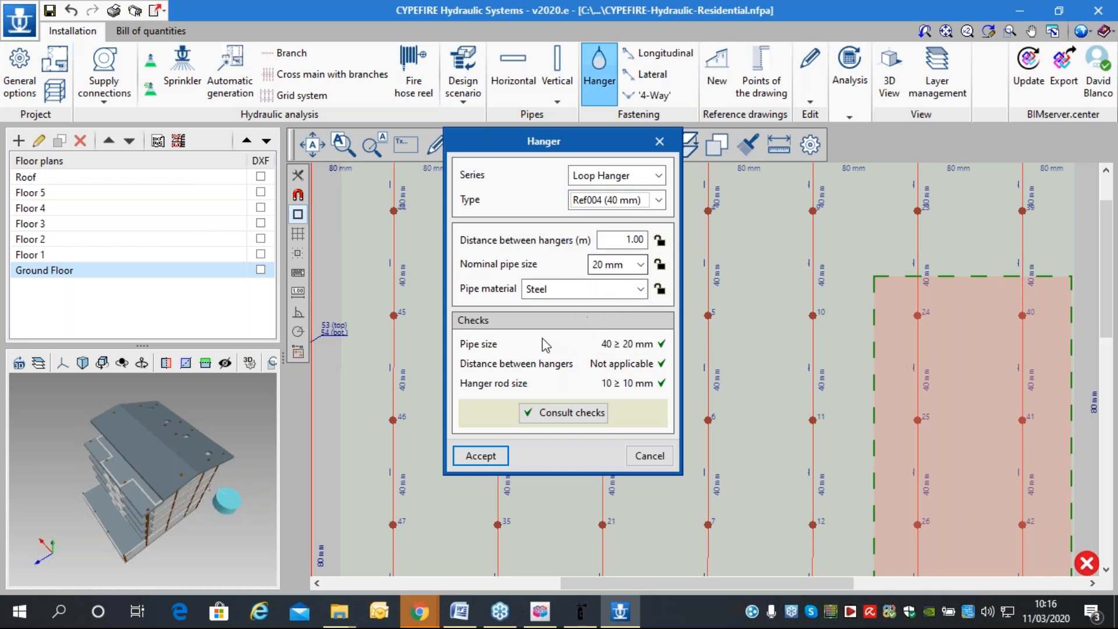
pyautogui.click(481, 456)
# Place hangers at staggered positions on the garage's four branch lines next to the area of operation.
pyautogui.scroll(2, 495, 259)
pyautogui.moveTo(508, 481); pyautogui.dragTo(448, 270, button='middle')
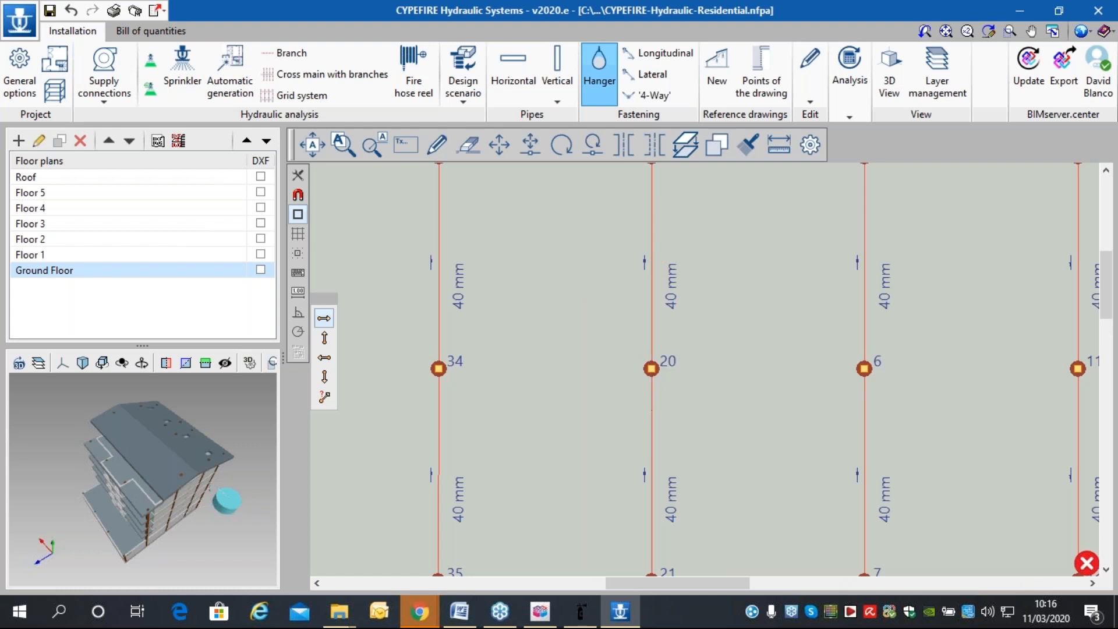
pyautogui.scroll(-3, 516, 287)
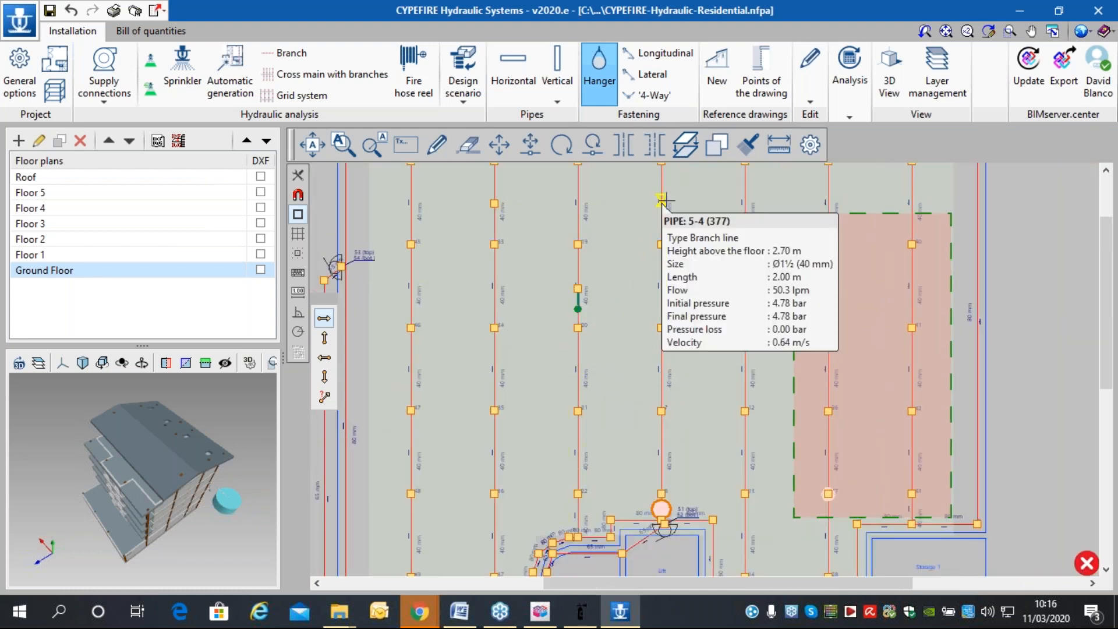
pyautogui.click(745, 309)
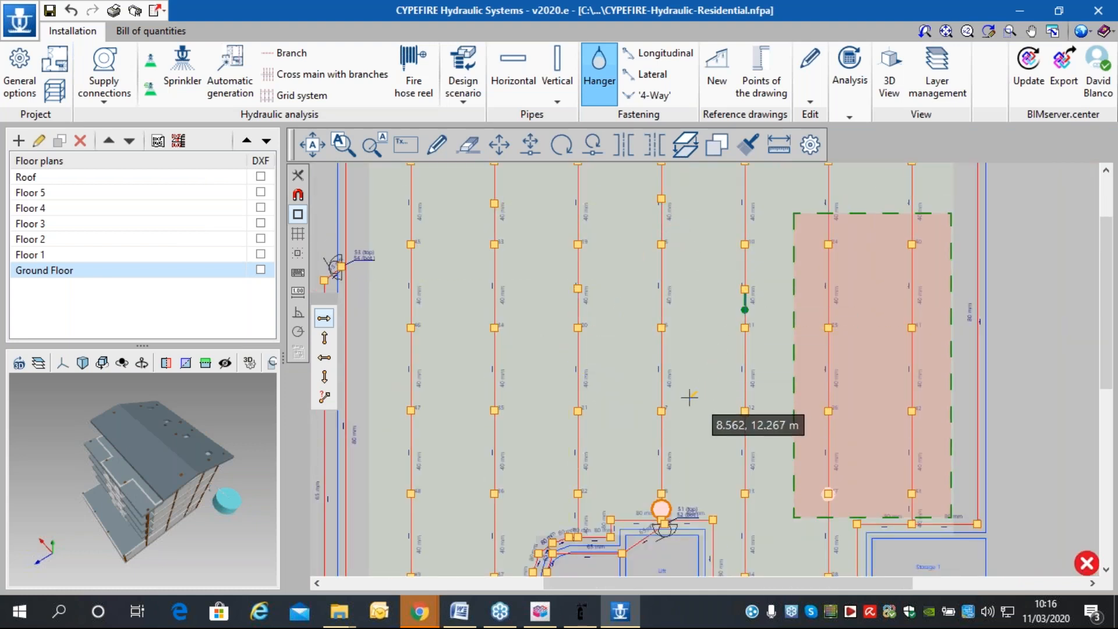
pyautogui.click(661, 402)
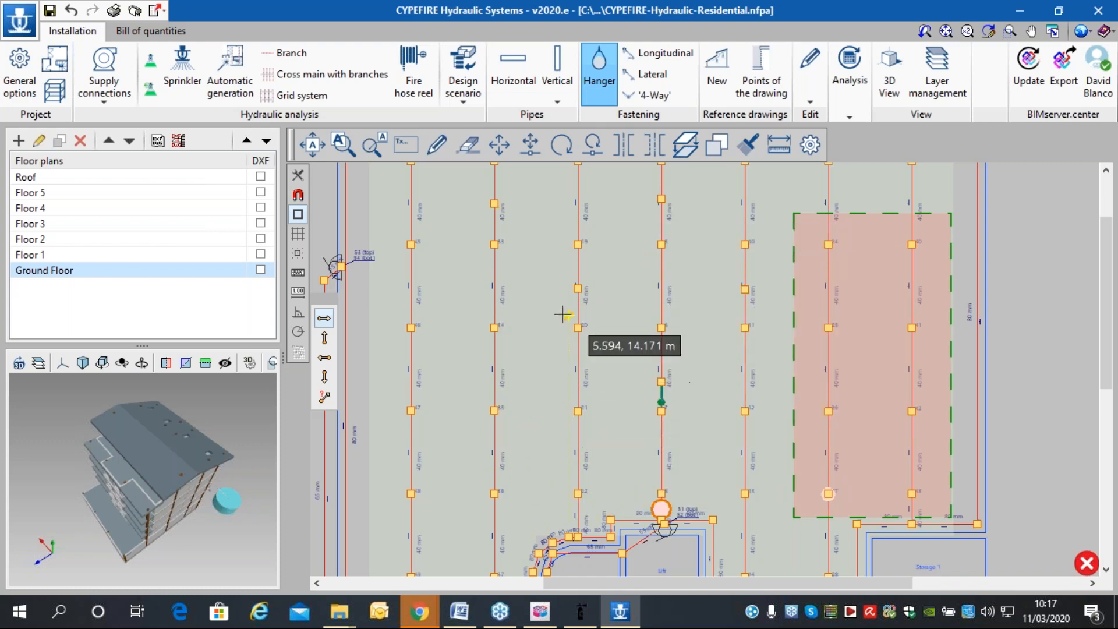
pyautogui.scroll(3, 565, 314)
pyautogui.moveTo(593, 438); pyautogui.dragTo(620, 304, button='middle')
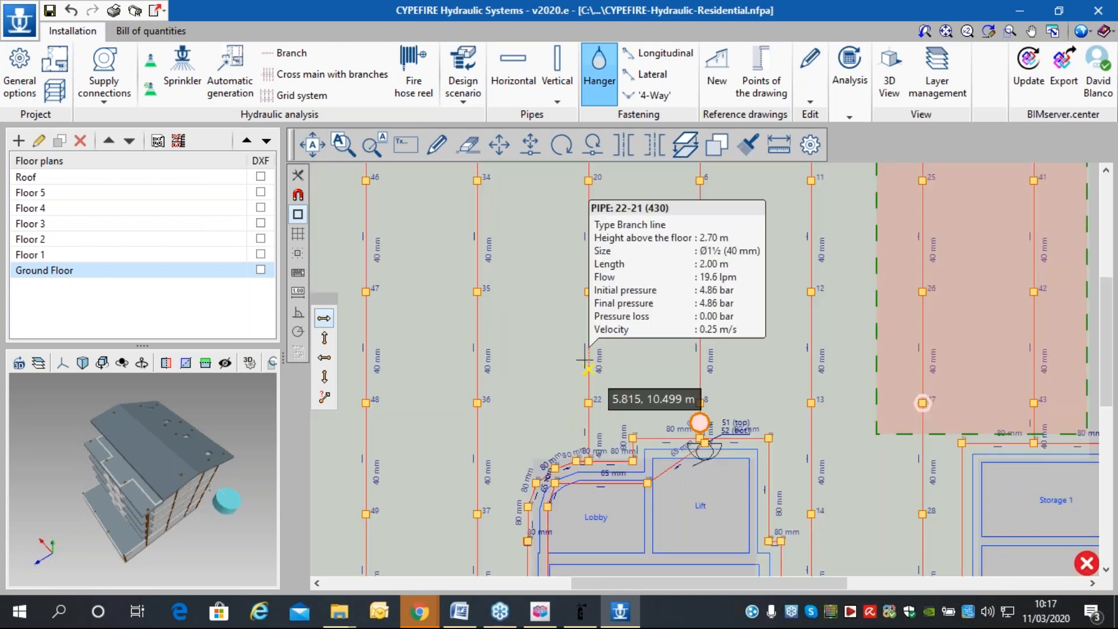
pyautogui.click(588, 343)
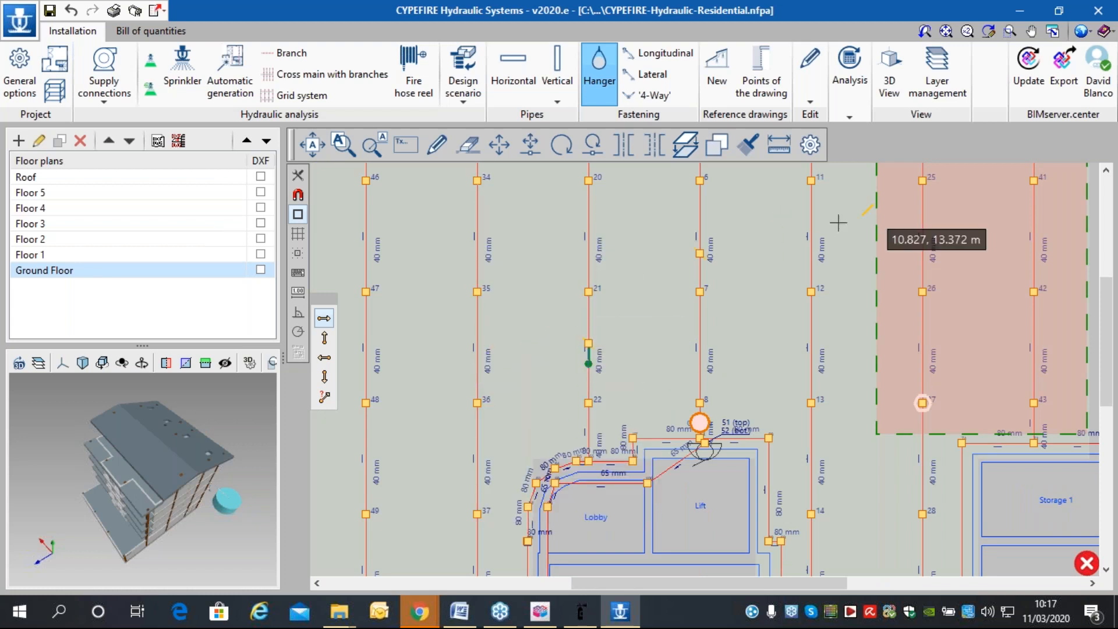
# Run the hydraulic analysis and show the result summary of the flagged hanger between sprinklers 32 and 33.
pyautogui.click(850, 65)
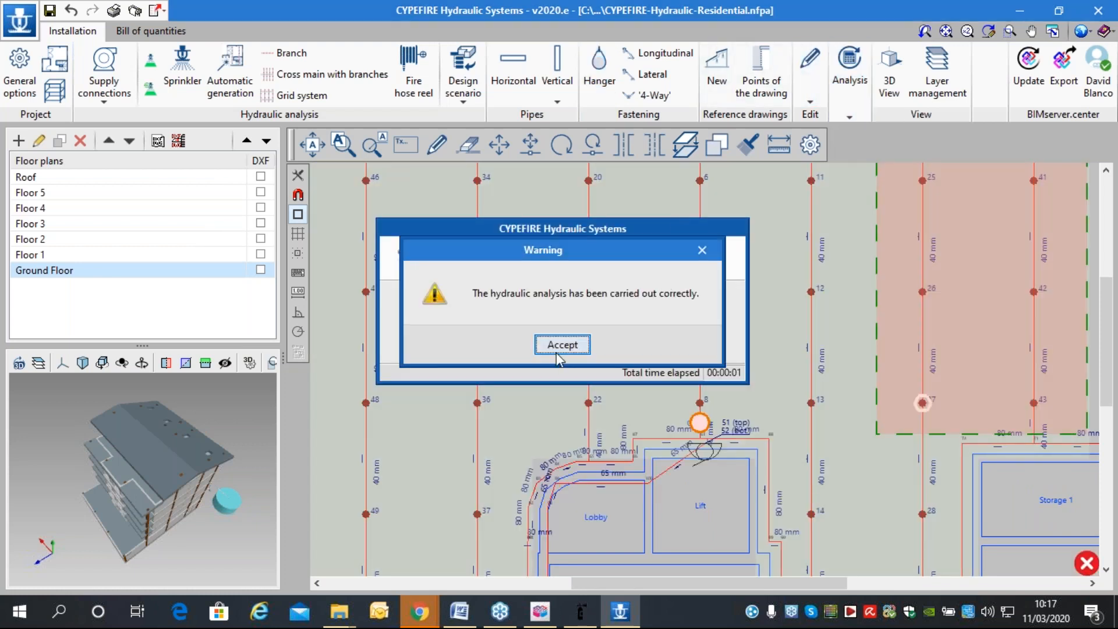
pyautogui.click(564, 343)
pyautogui.scroll(-2, 713, 308)
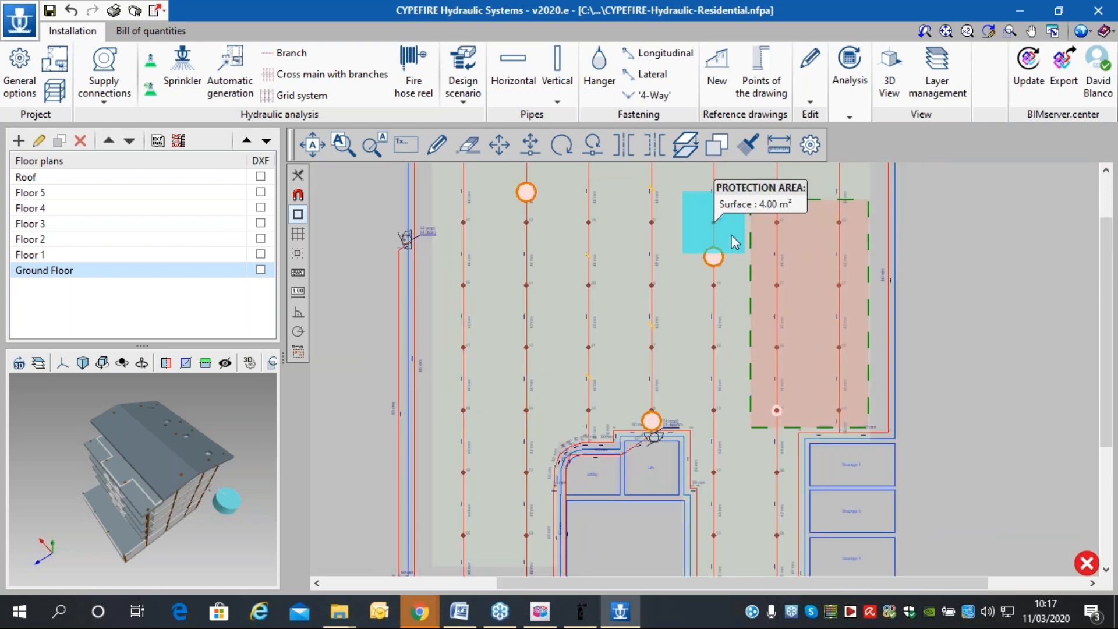
pyautogui.scroll(-2, 551, 183)
pyautogui.scroll(3, 515, 201)
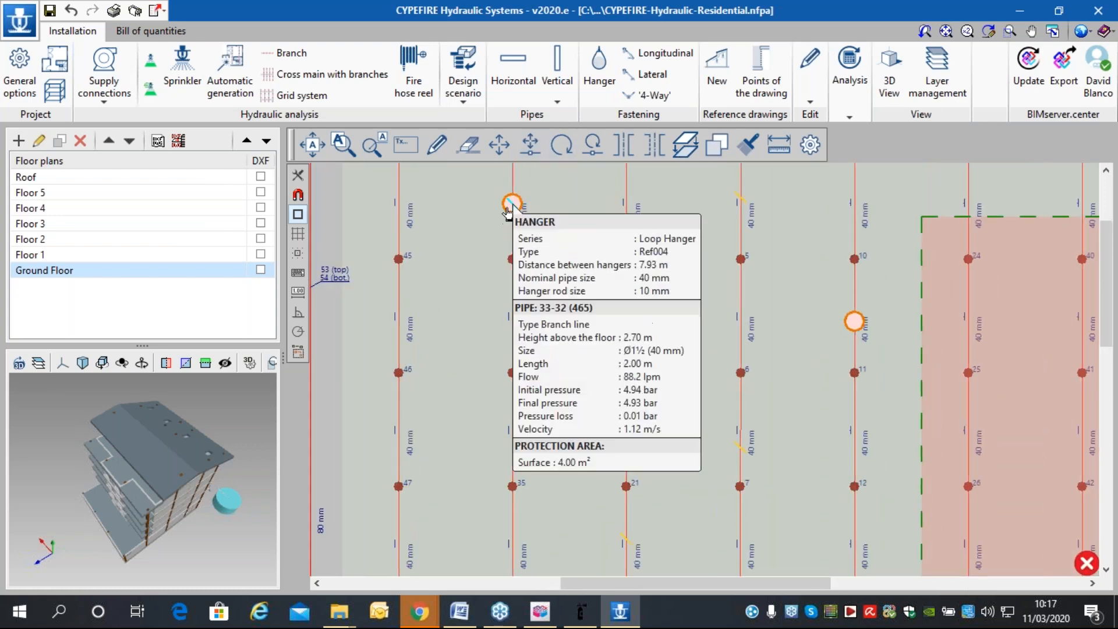
# Read this hanger's check report on pipe size, distance between hangers and rod size, and leave its settings without changes.
pyautogui.click(514, 208)
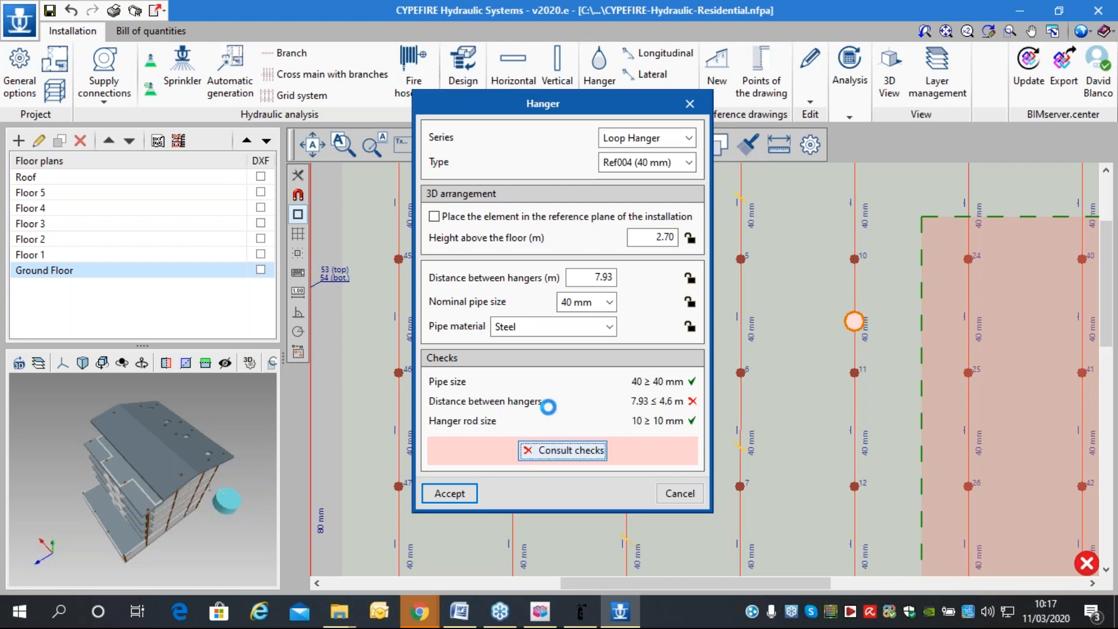
pyautogui.scroll(-7, 549, 323)
pyautogui.scroll(4, 549, 323)
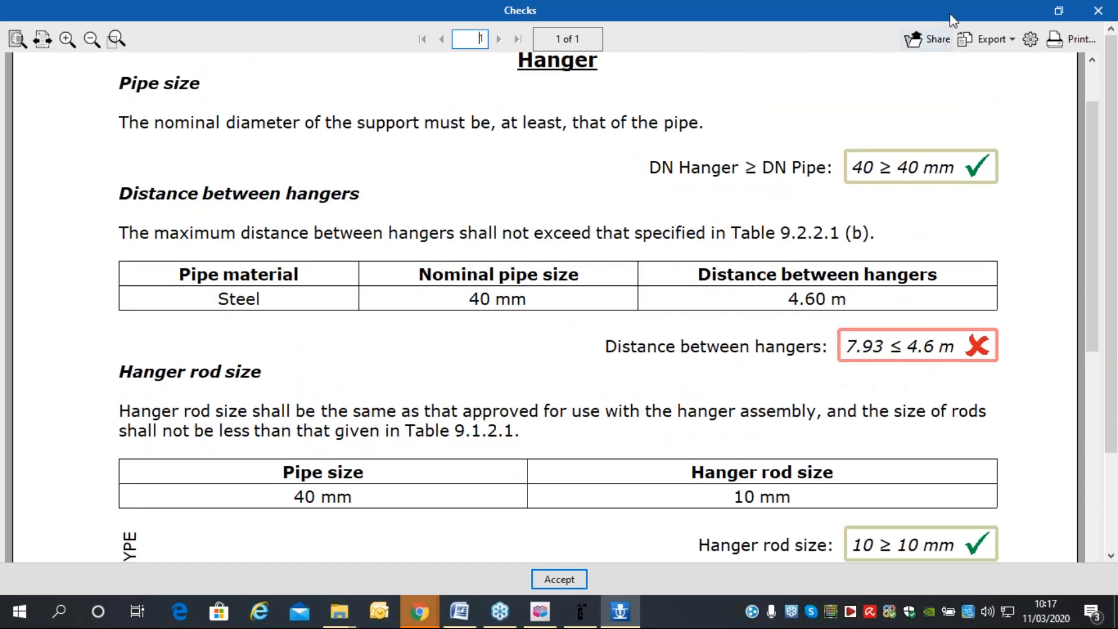
pyautogui.click(1098, 10)
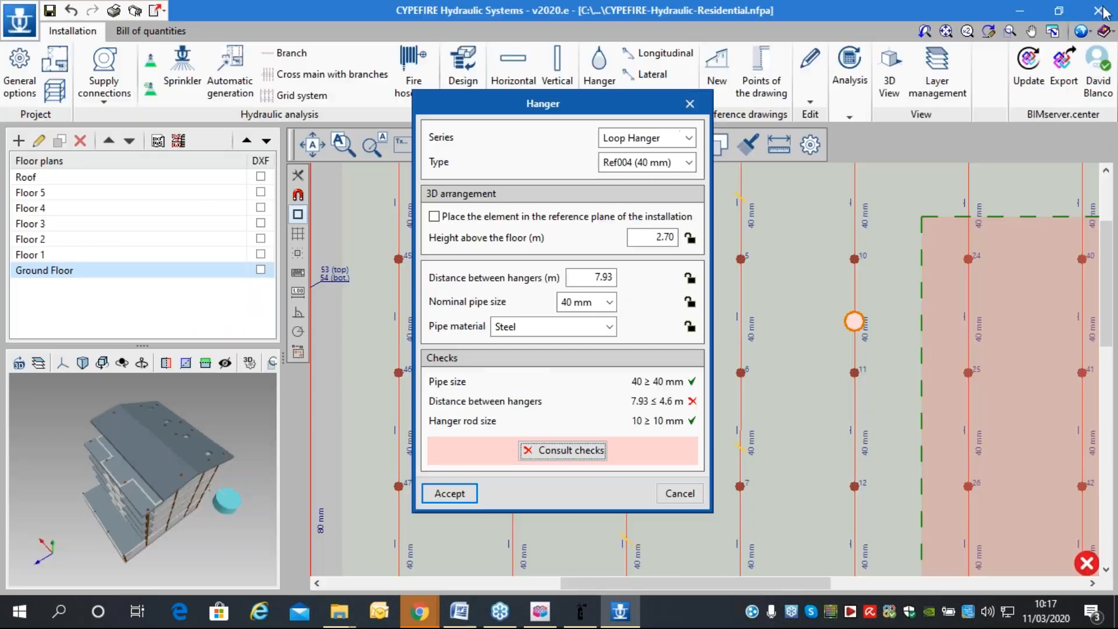
pyautogui.click(692, 499)
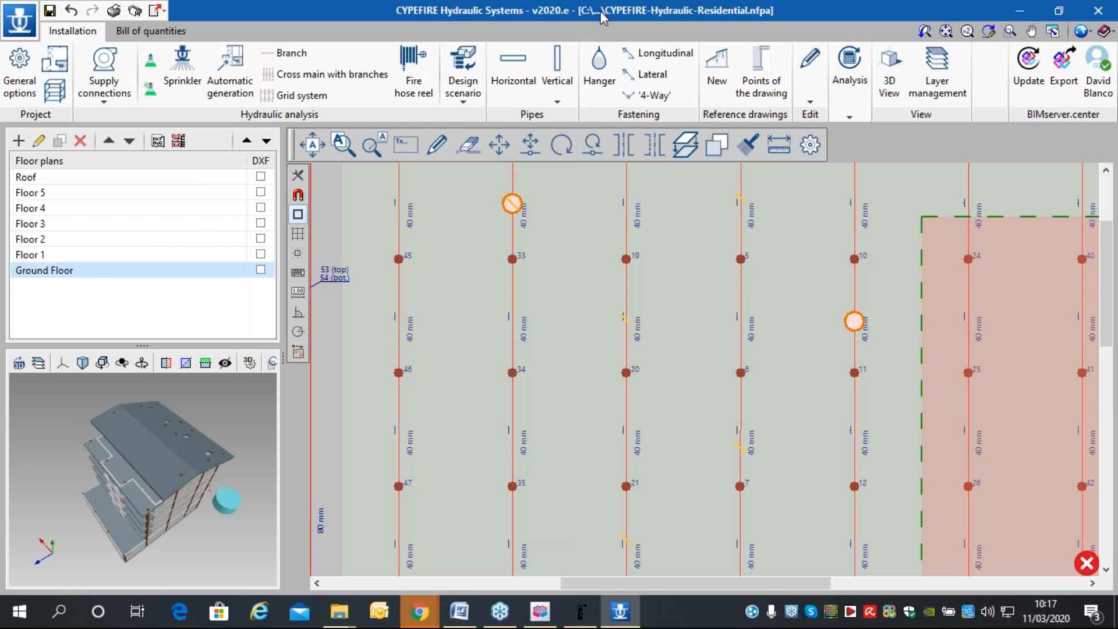
# Add another Ref004 (40 mm) Loop Hanger on the same branch line, between sprinklers 34 and 35.
pyautogui.click(599, 73)
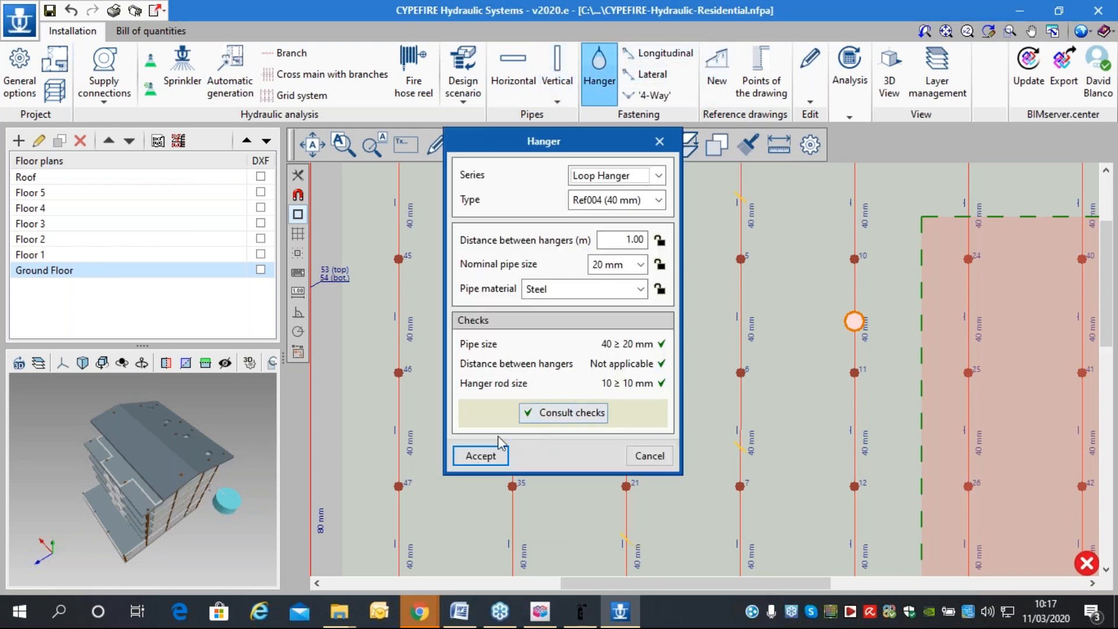
pyautogui.click(483, 456)
pyautogui.click(512, 427)
# Rerun the hydraulic analysis and review the hangers on the garage's branch lines.
pyautogui.click(847, 81)
pyautogui.click(845, 142)
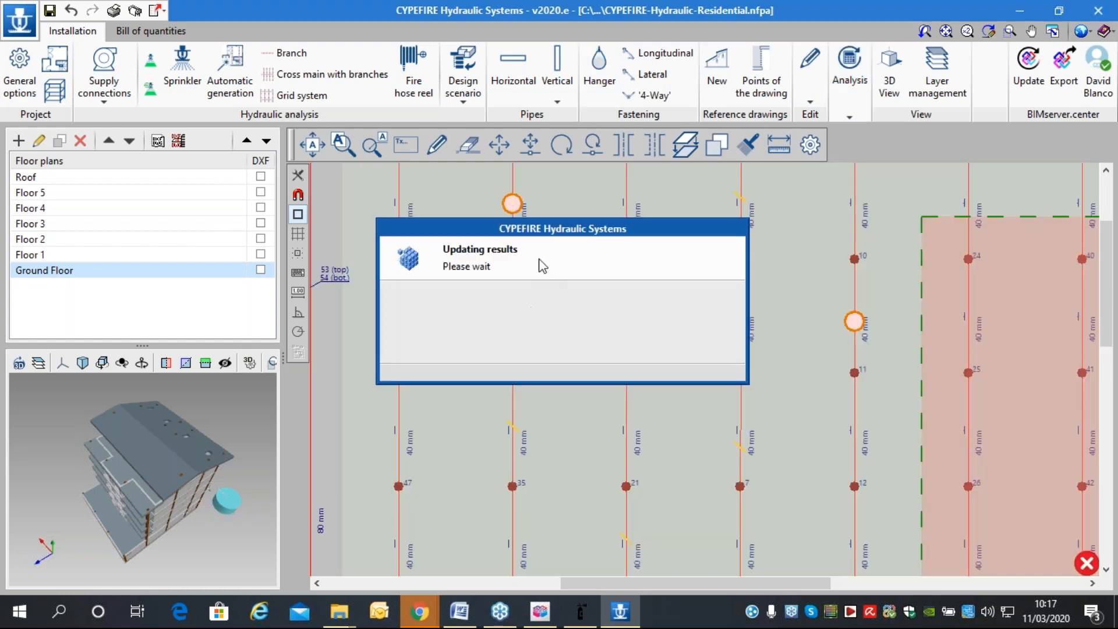
pyautogui.click(562, 344)
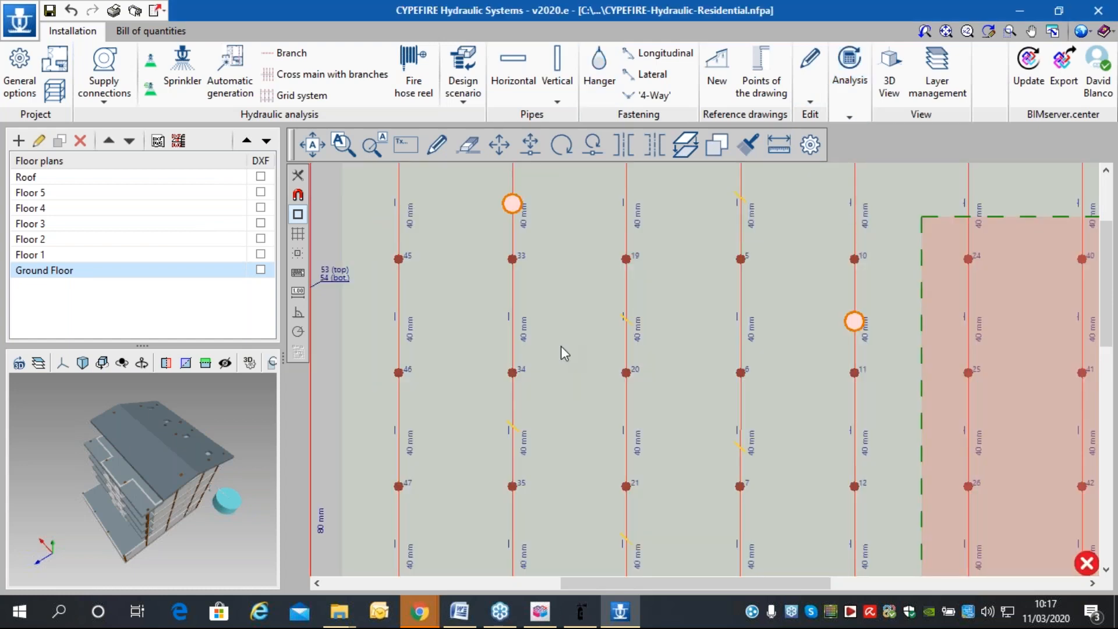
pyautogui.moveTo(515, 214)
pyautogui.scroll(-3, 524, 268)
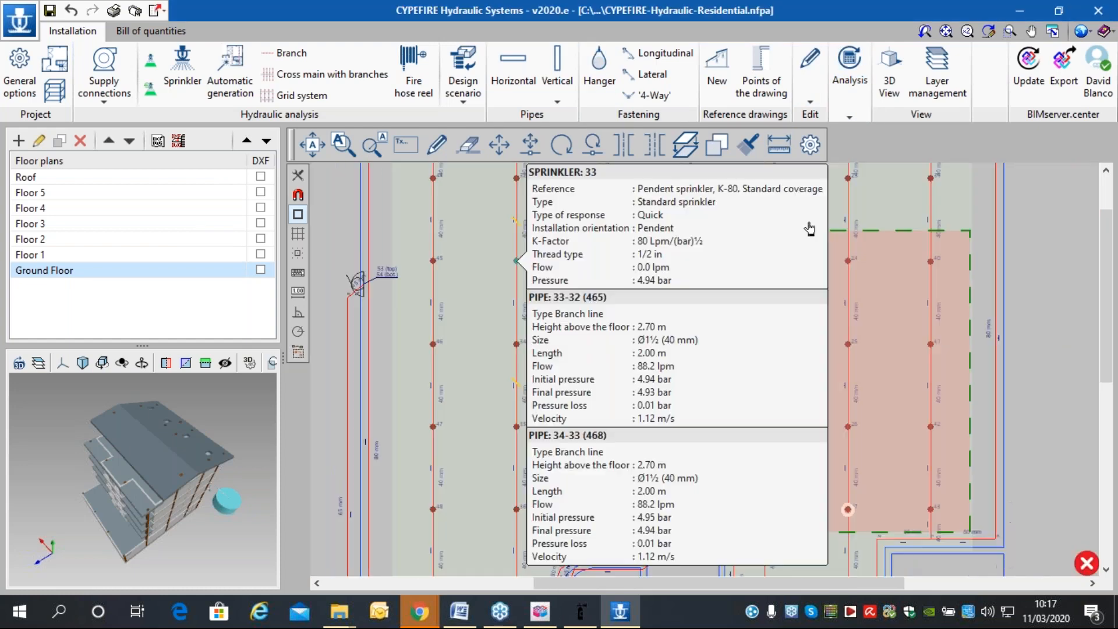
pyautogui.scroll(1, 891, 429)
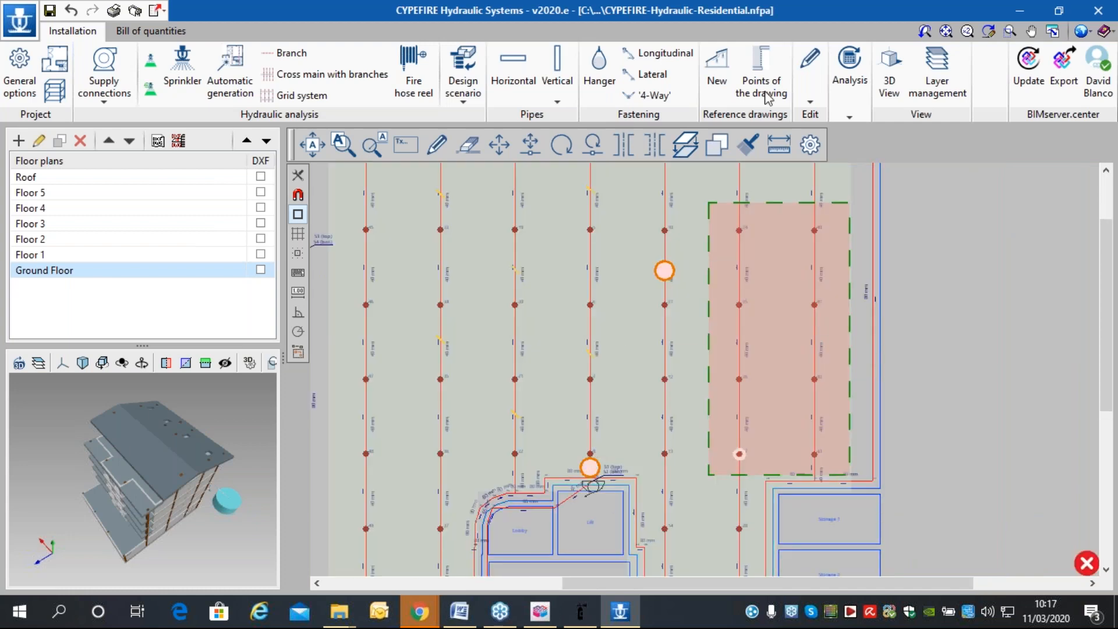
# Open the full 3D view and section the building horizontally to examine a hanger on the garage's branch line up close.
pyautogui.click(892, 87)
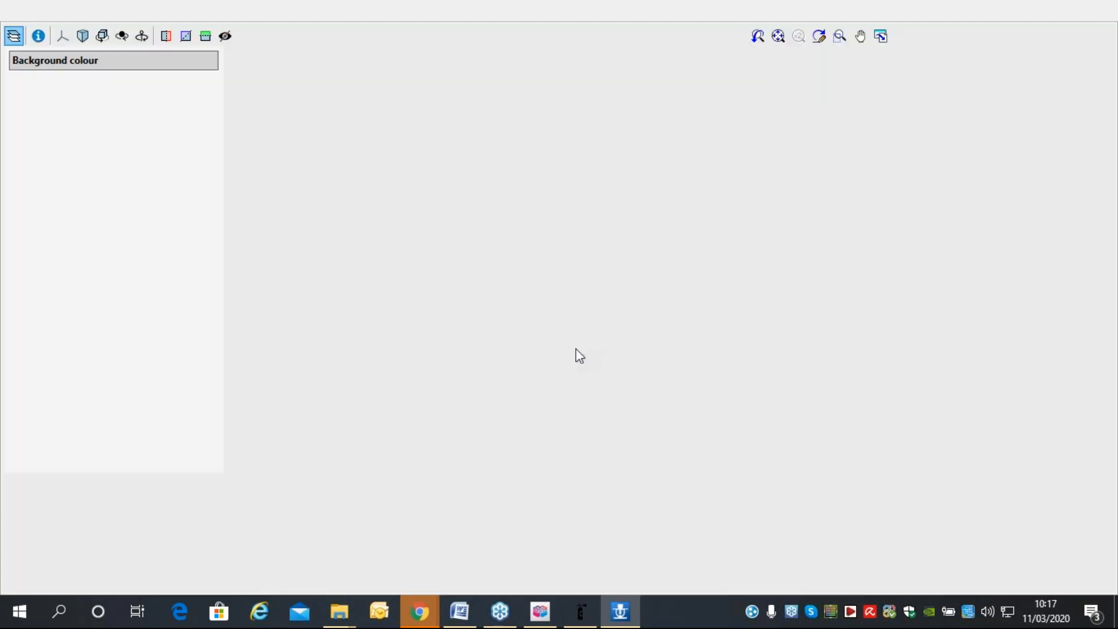
pyautogui.scroll(10, 628, 365)
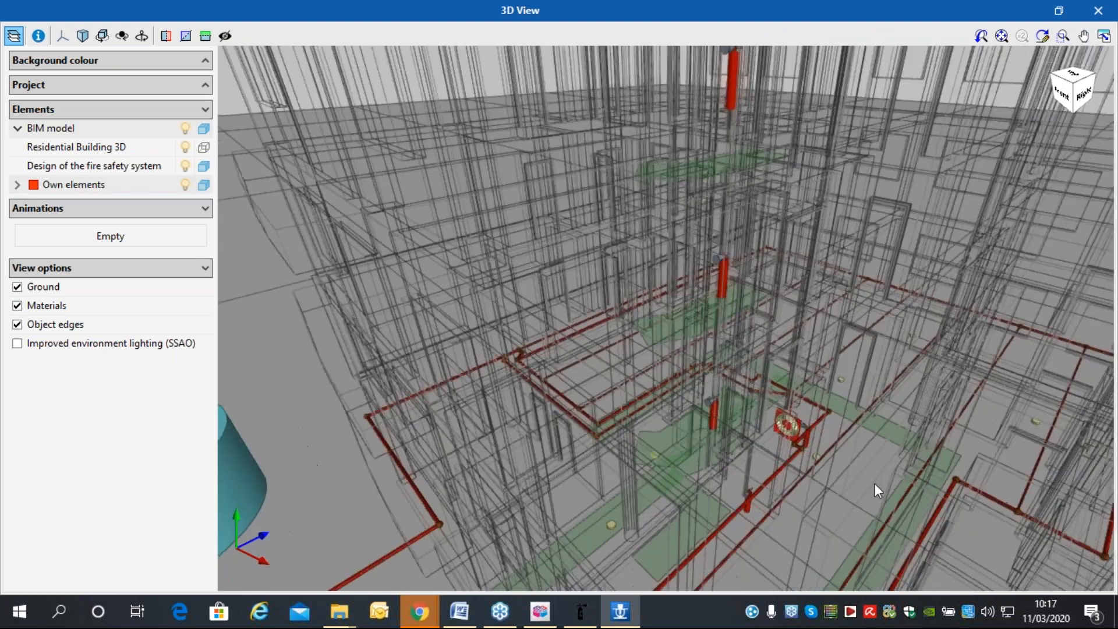
pyautogui.scroll(5, 875, 483)
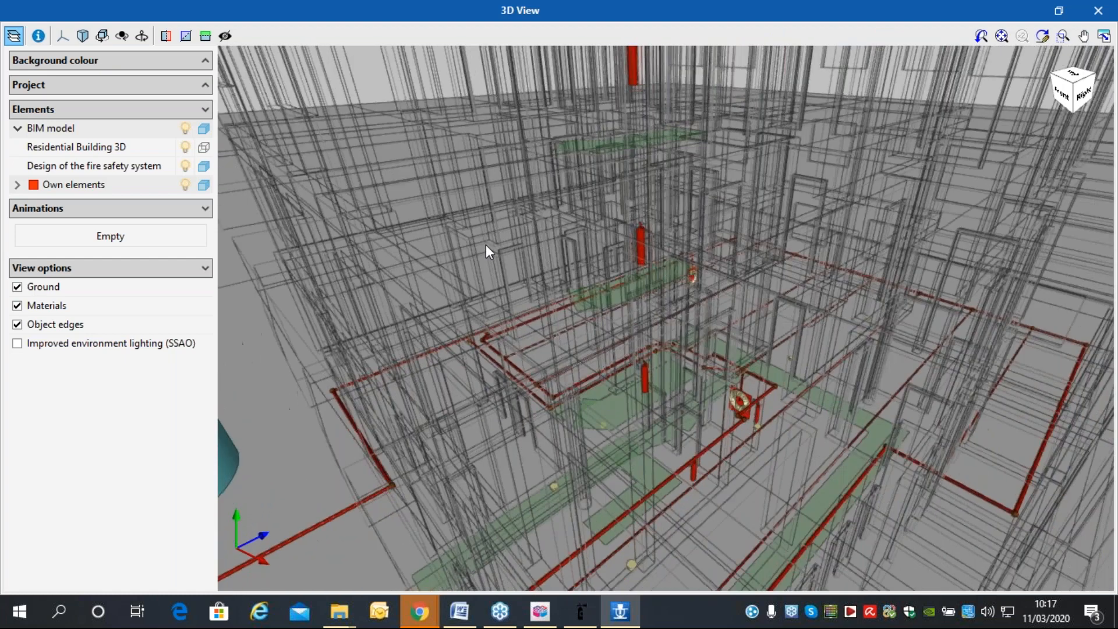
pyautogui.click(205, 35)
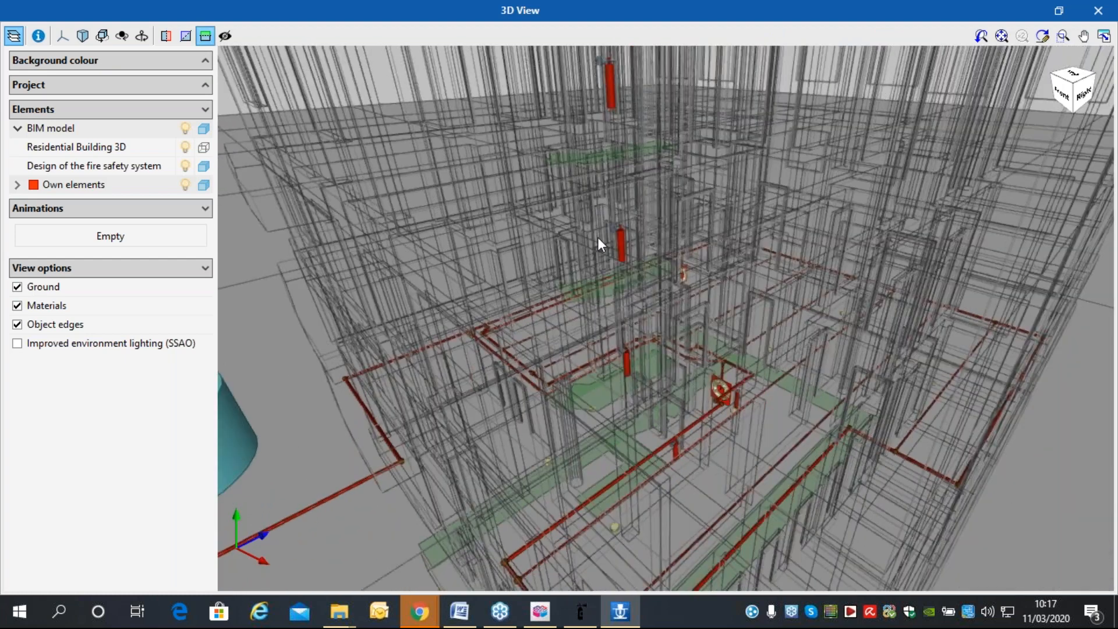
pyautogui.scroll(-3, 597, 236)
pyautogui.moveTo(561, 63); pyautogui.dragTo(616, 374)
pyautogui.moveTo(924, 521); pyautogui.dragTo(1063, 386)
pyautogui.moveTo(977, 367); pyautogui.dragTo(663, 249)
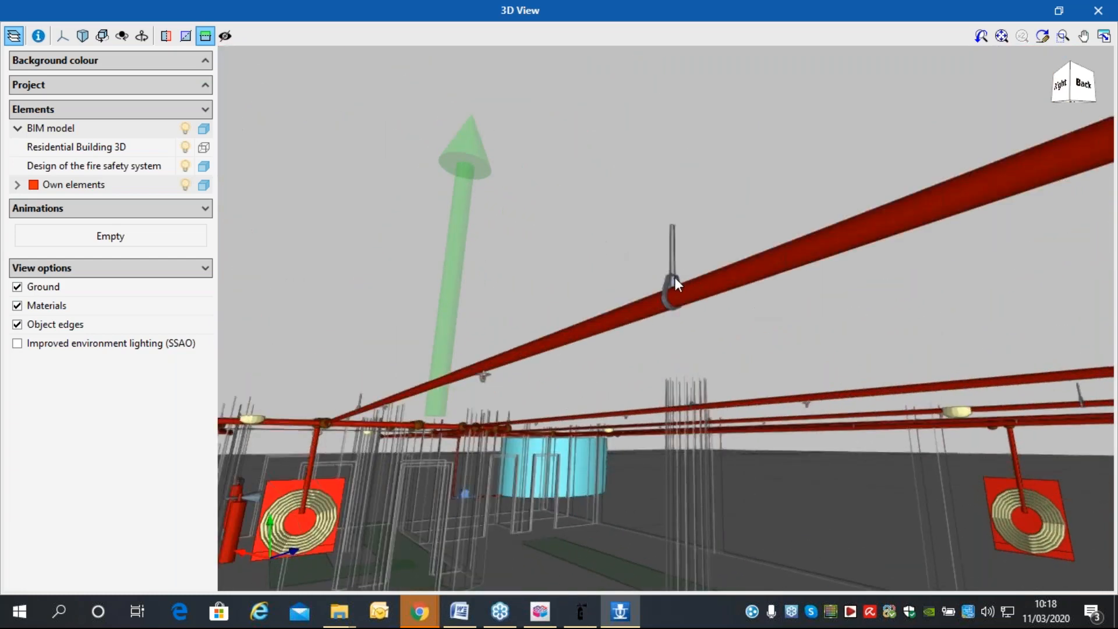
# Query the properties of the branch line's hanger and its pipe in the 3D model, then return to the floor plan.
pyautogui.click(39, 36)
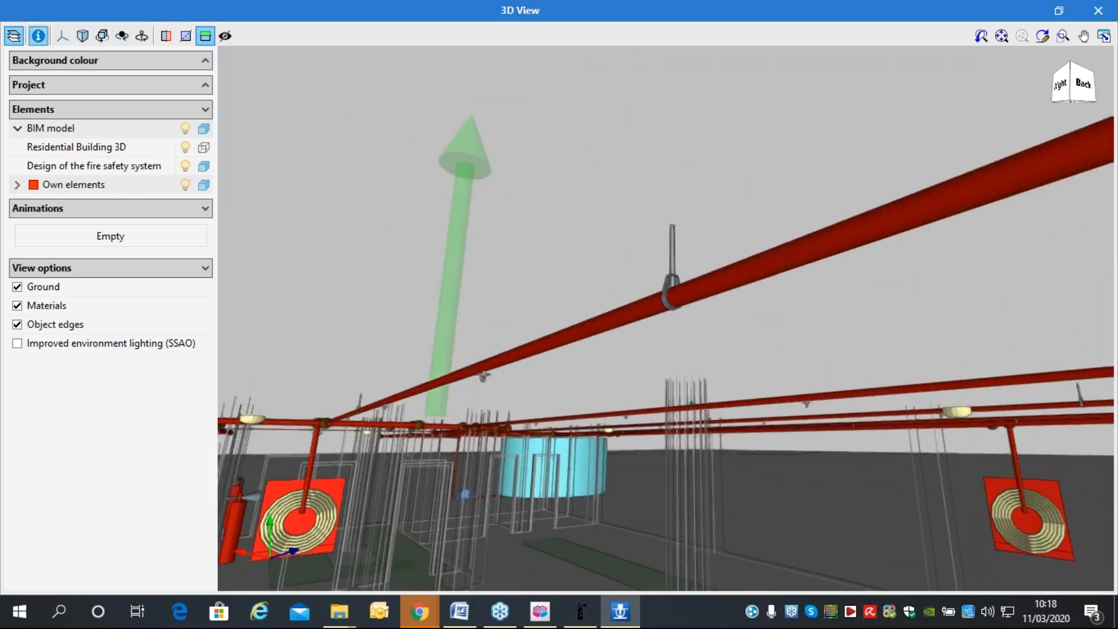
pyautogui.click(668, 326)
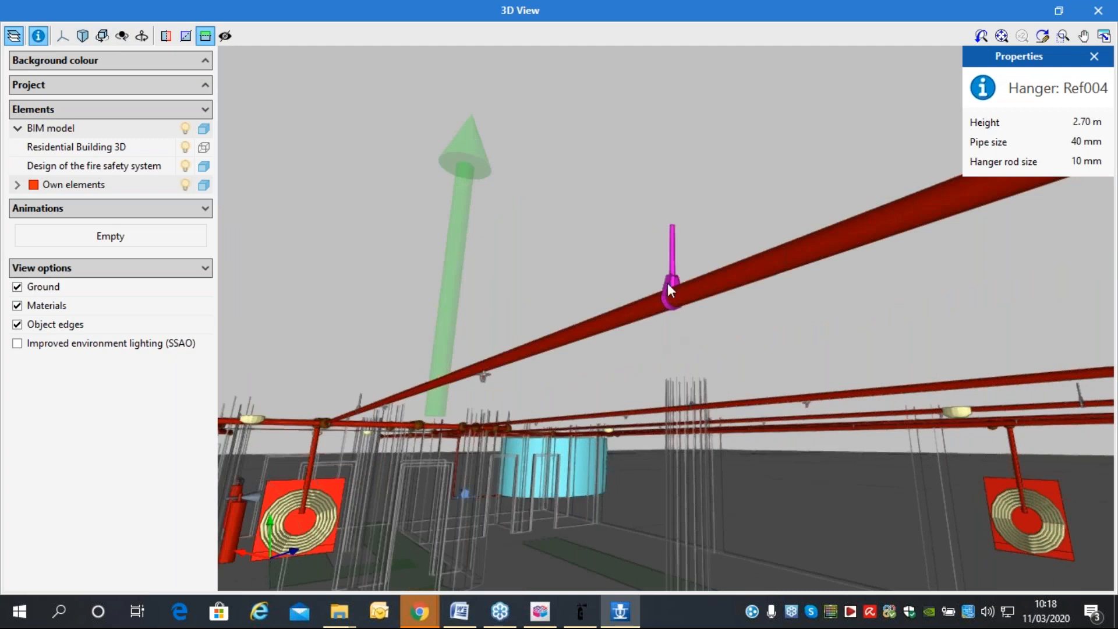
pyautogui.click(696, 297)
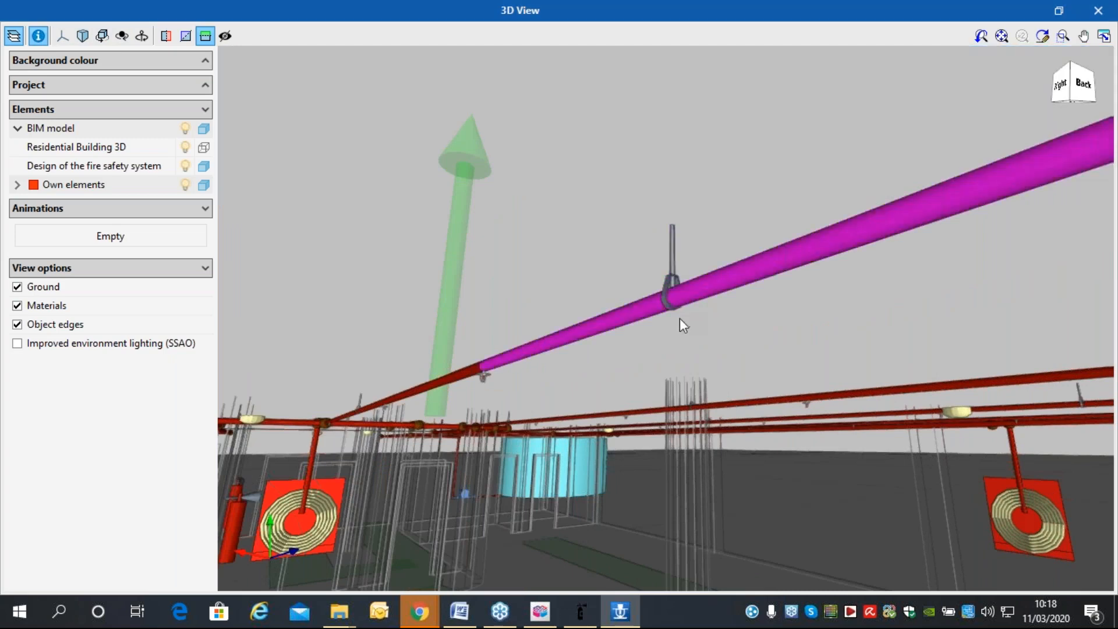
pyautogui.scroll(-3, 676, 320)
pyautogui.moveTo(613, 356); pyautogui.dragTo(708, 194, button='middle')
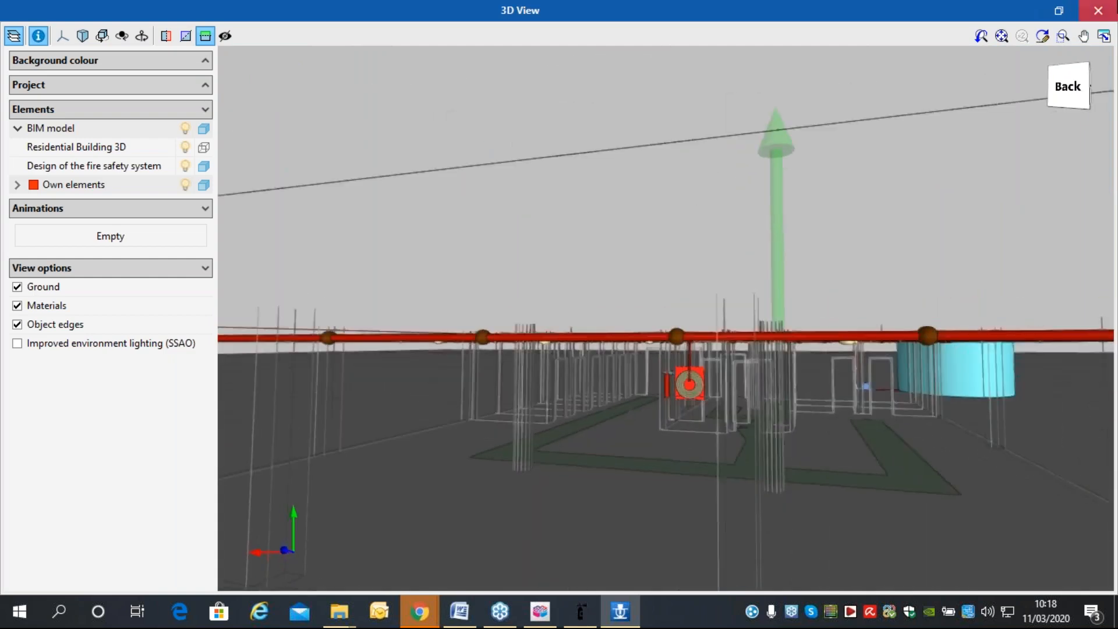
pyautogui.click(1098, 9)
# Generate the Project report and skim its index and Hydraulic Analysis section.
pyautogui.scroll(-1, 505, 273)
pyautogui.moveTo(474, 247); pyautogui.dragTo(478, 210, button='middle')
pyautogui.scroll(3, 482, 217)
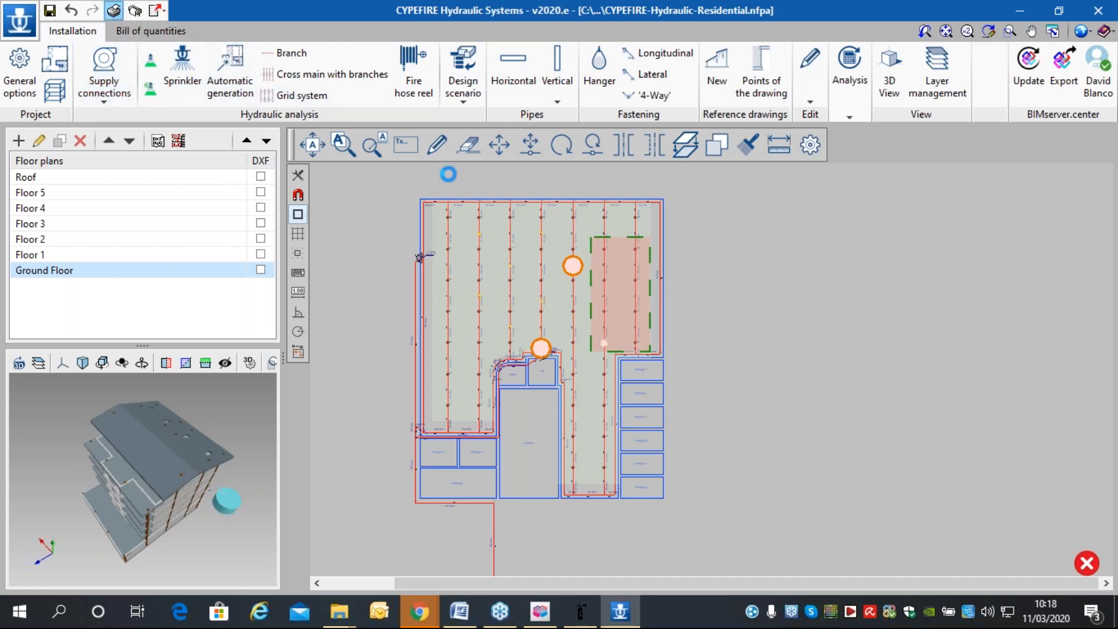
pyautogui.click(552, 347)
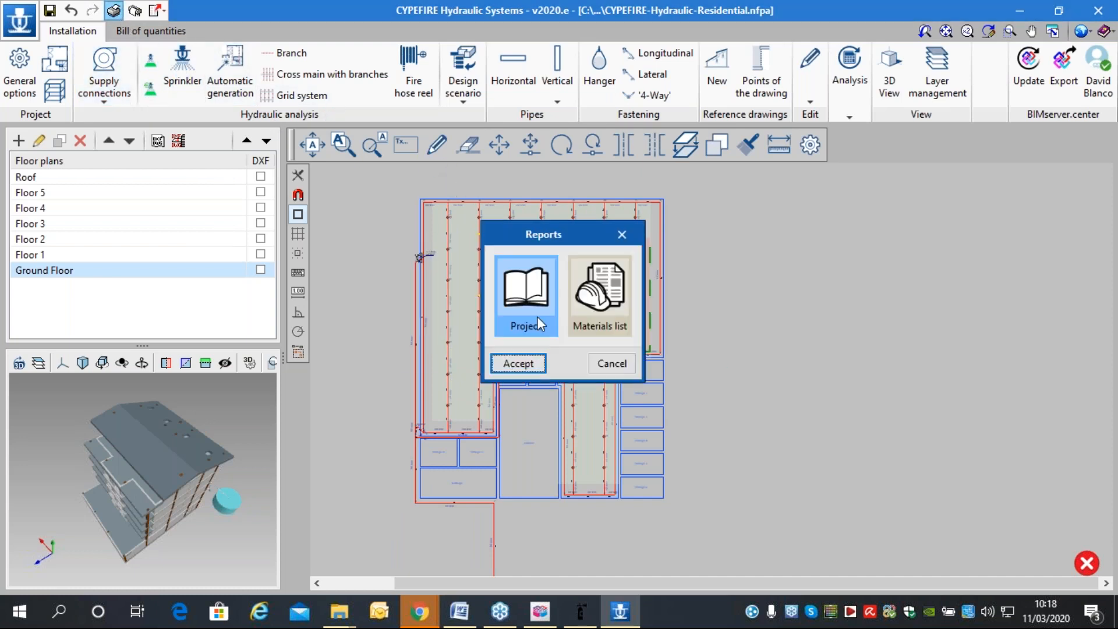
pyautogui.click(520, 363)
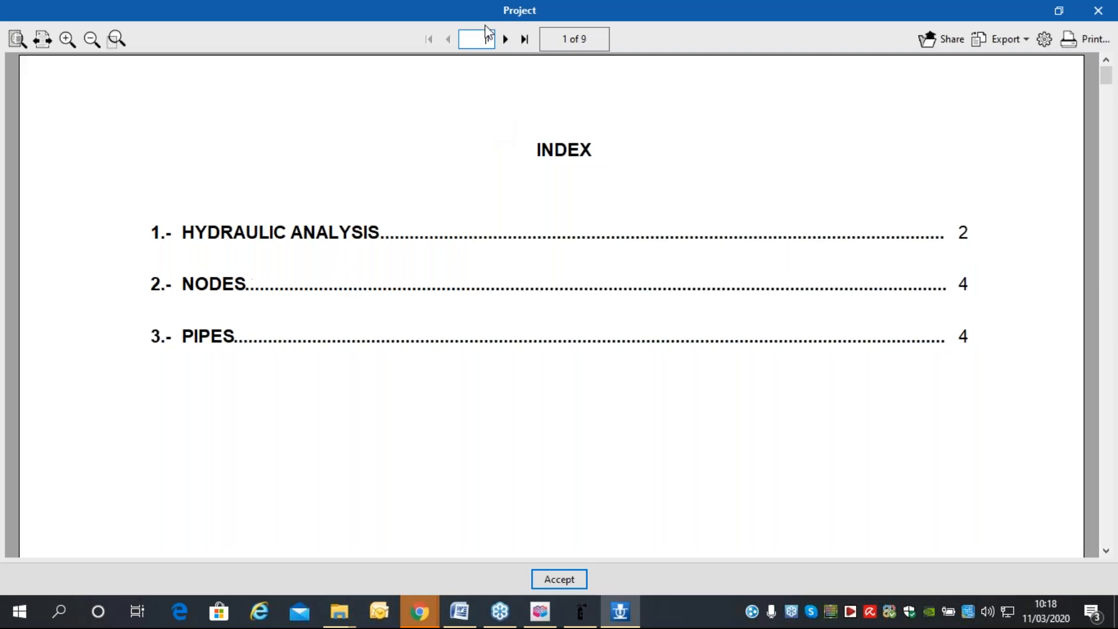
pyautogui.click(506, 38)
pyautogui.scroll(-6, 489, 180)
pyautogui.scroll(-3, 475, 197)
pyautogui.scroll(8, 474, 197)
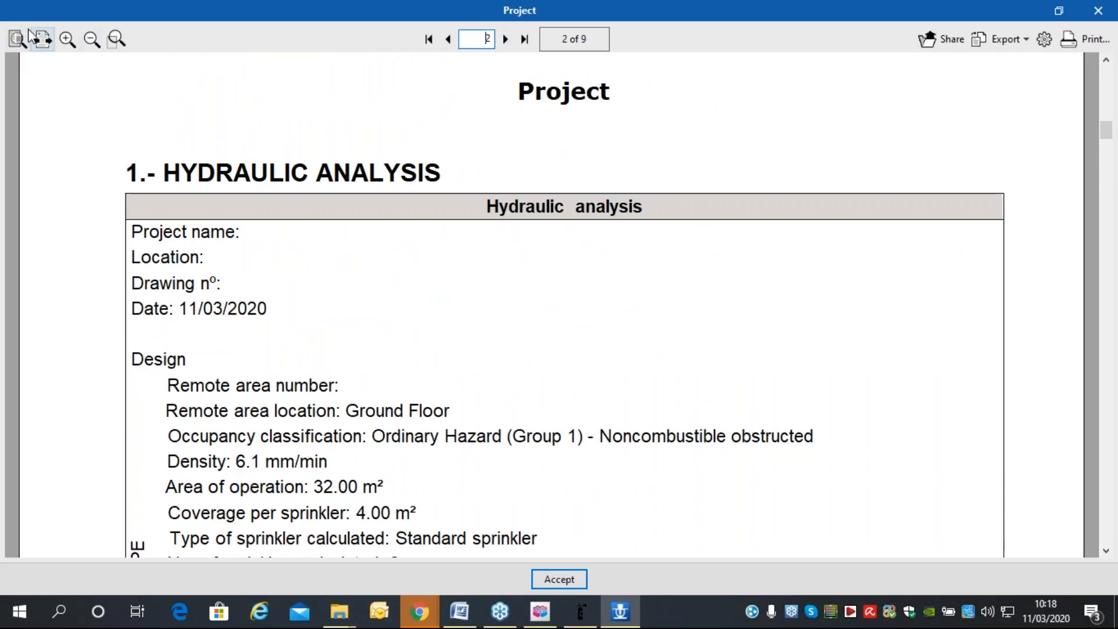
# Fit the report to whole pages and read through the hydraulic analysis data and the flow test summary sheet.
pyautogui.click(19, 38)
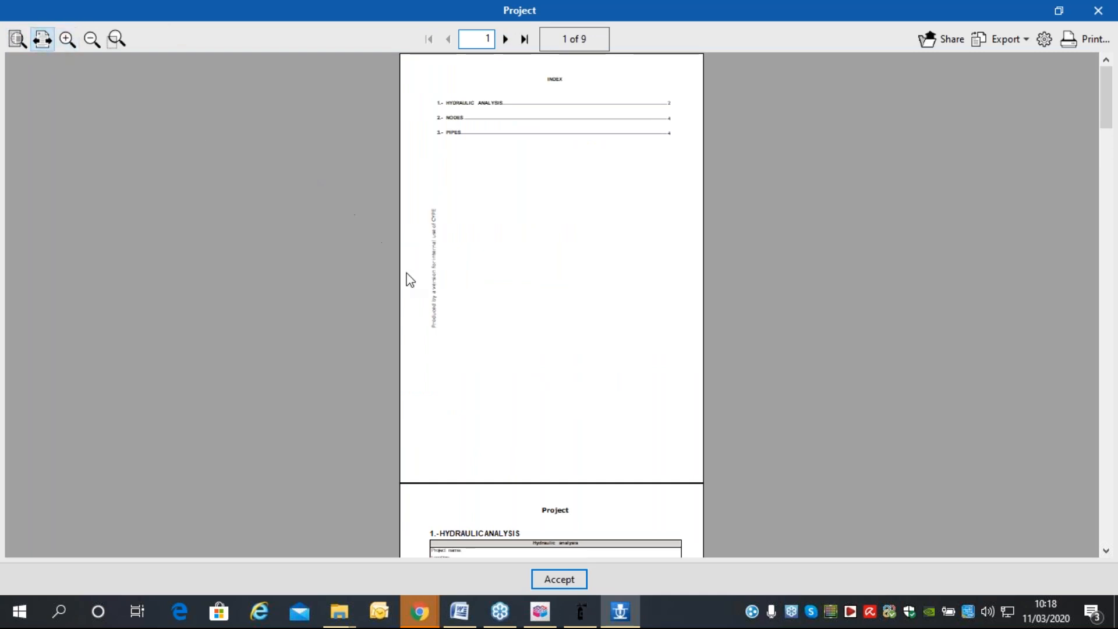
pyautogui.keyDown('ctrl'); pyautogui.scroll(2, 561, 303); pyautogui.keyUp('ctrl')
pyautogui.scroll(-8, 564, 257)
pyautogui.scroll(-15, 501, 170)
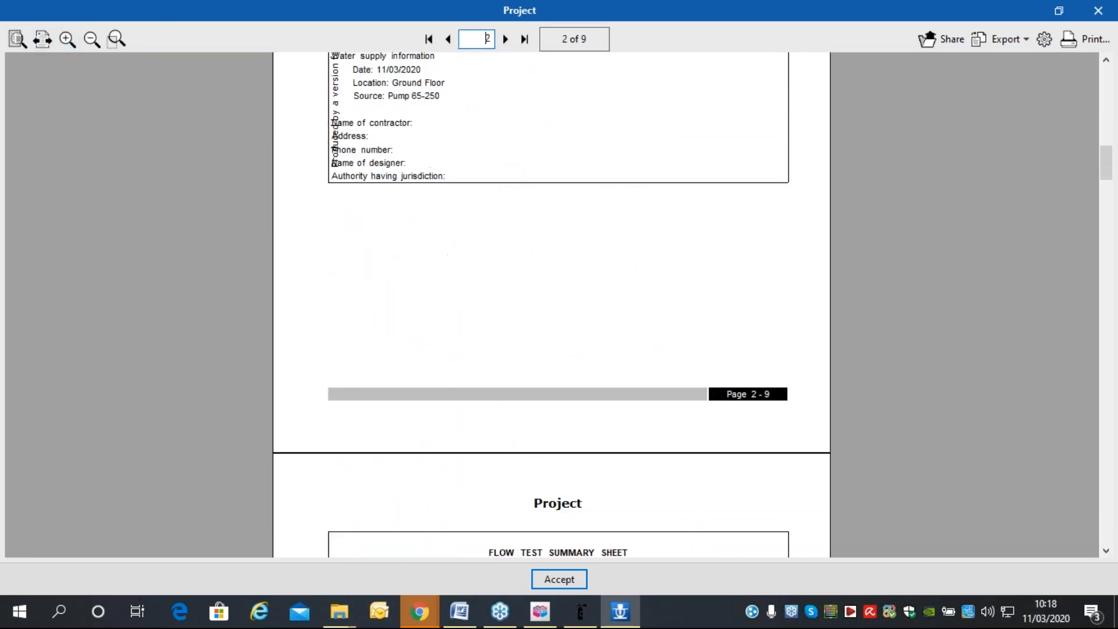
pyautogui.scroll(2, 526, 192)
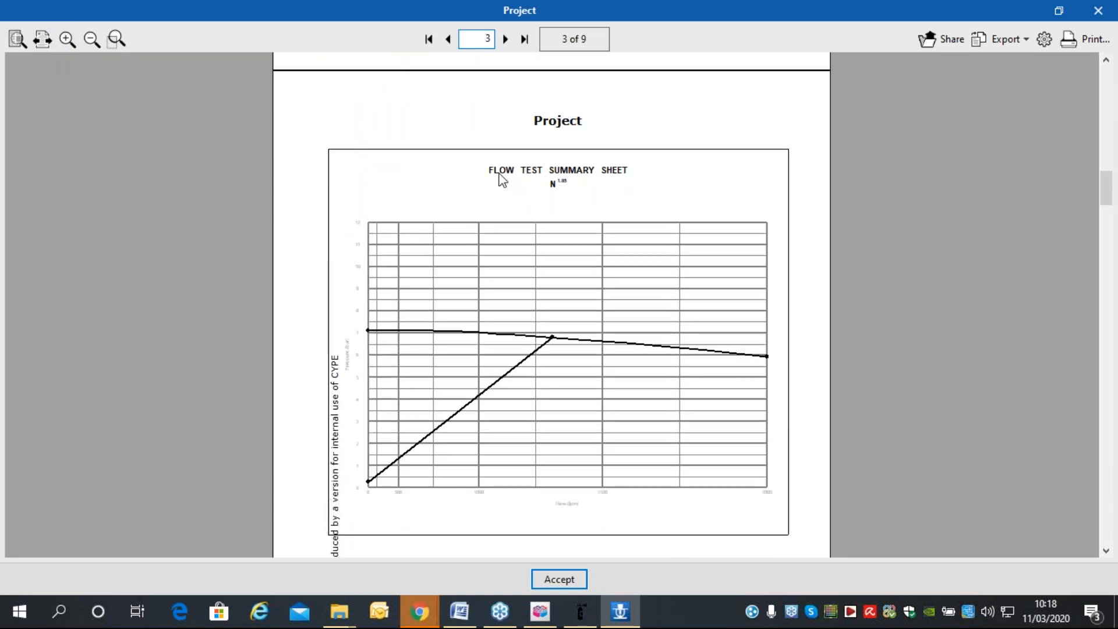
pyautogui.scroll(-10, 586, 218)
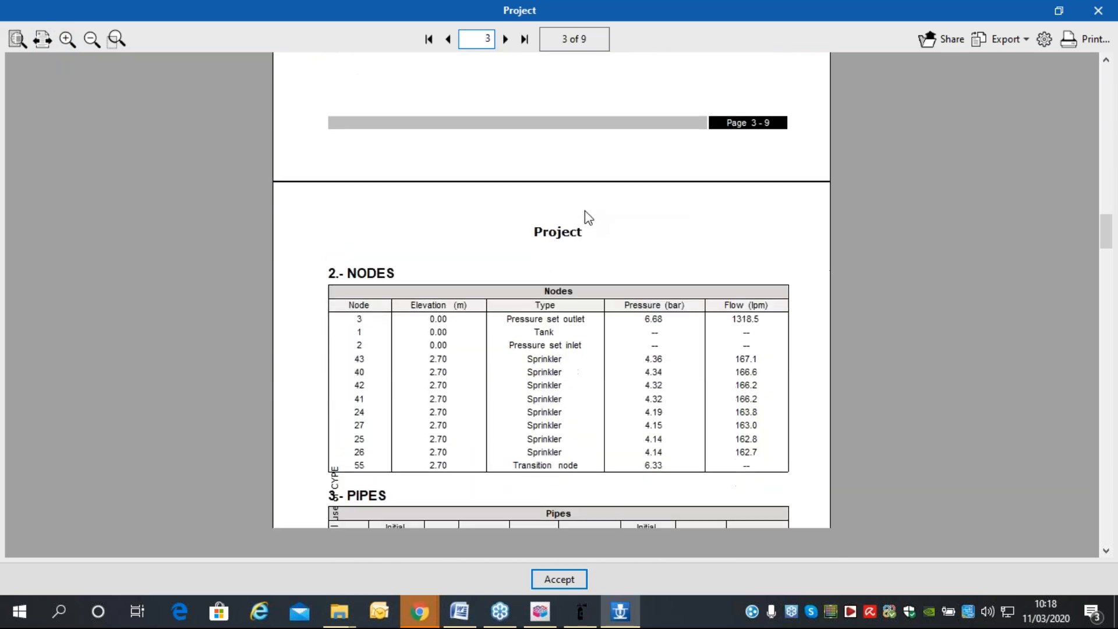
# Examine the report's Nodes and Pipes tables for pressures, flows, velocities and loss coefficients, and close the report.
pyautogui.keyDown('ctrl'); pyautogui.scroll(1, 587, 220); pyautogui.keyUp('ctrl')
pyautogui.scroll(1, 585, 311)
pyautogui.scroll(-10, 603, 321)
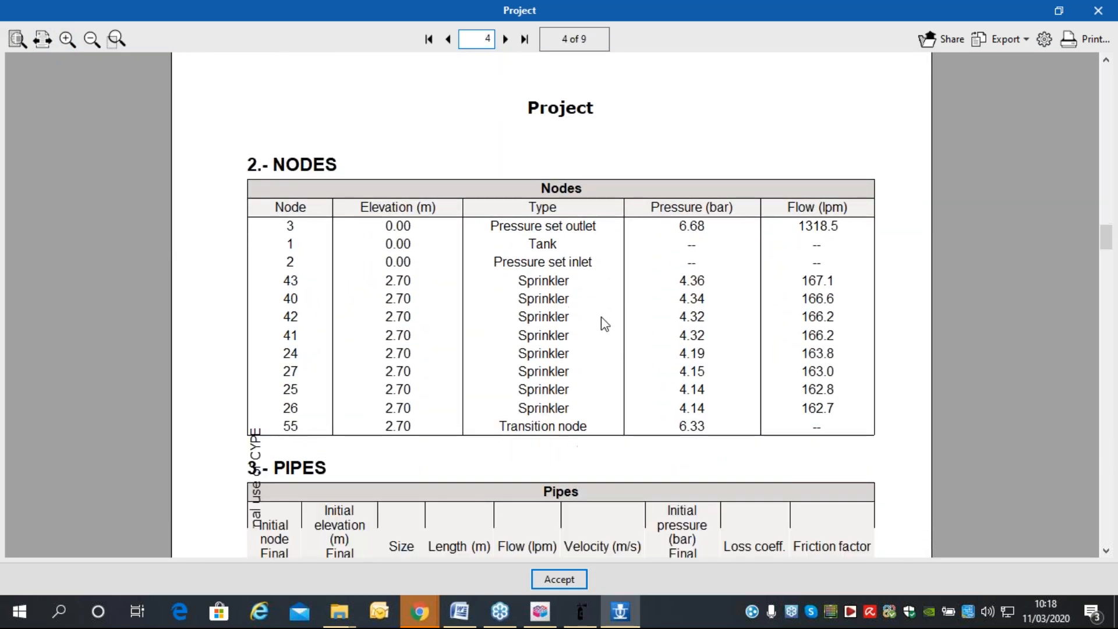
pyautogui.scroll(-4, 604, 324)
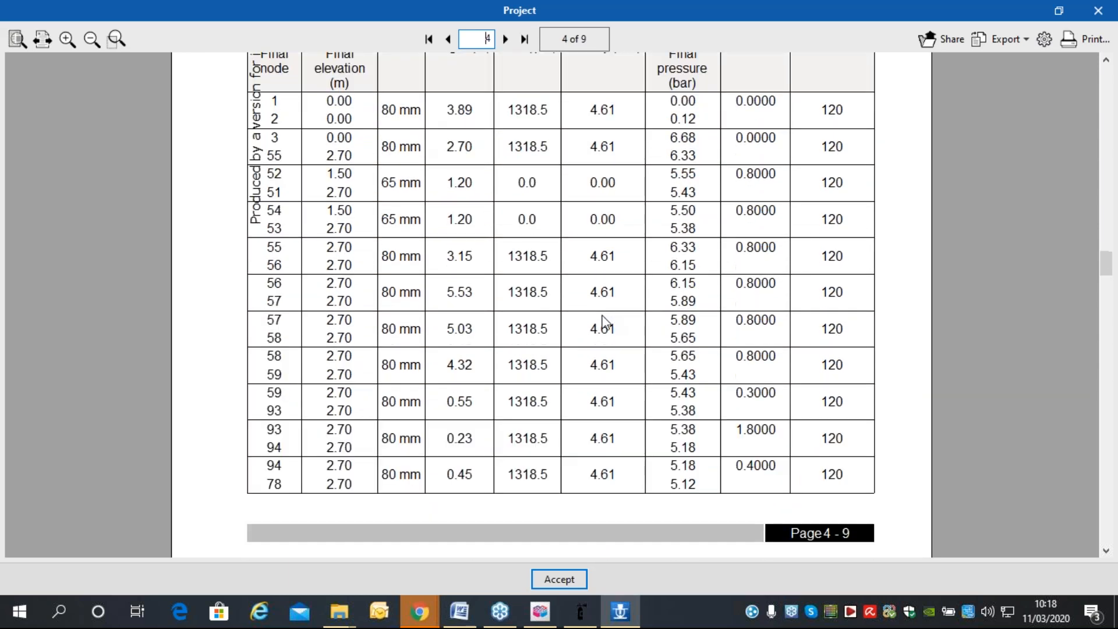
pyautogui.scroll(3, 519, 180)
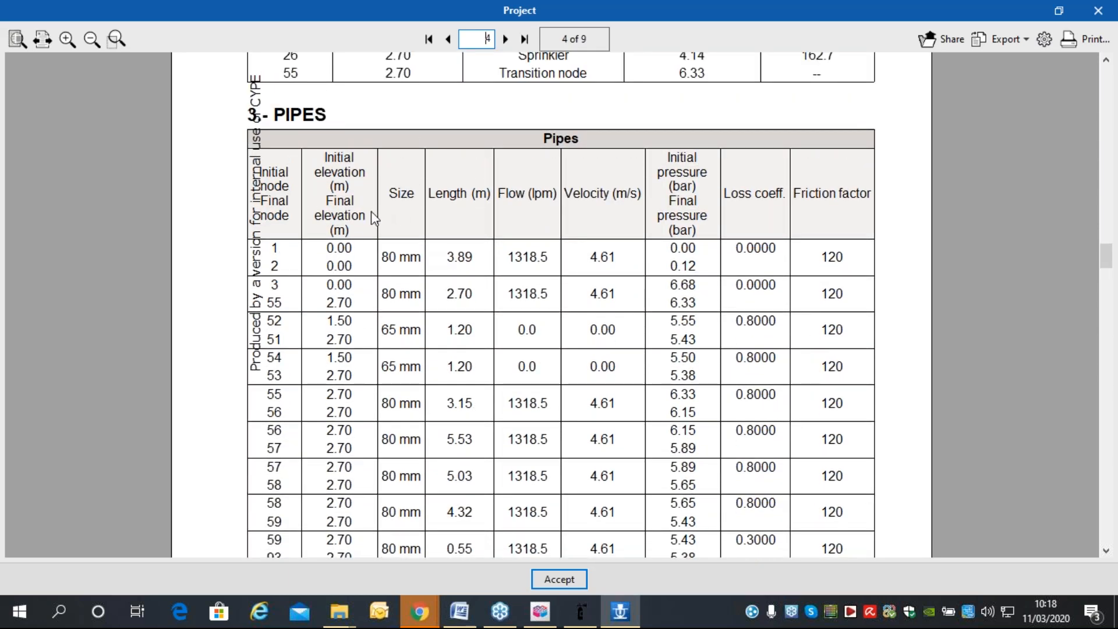
pyautogui.scroll(-20, 406, 219)
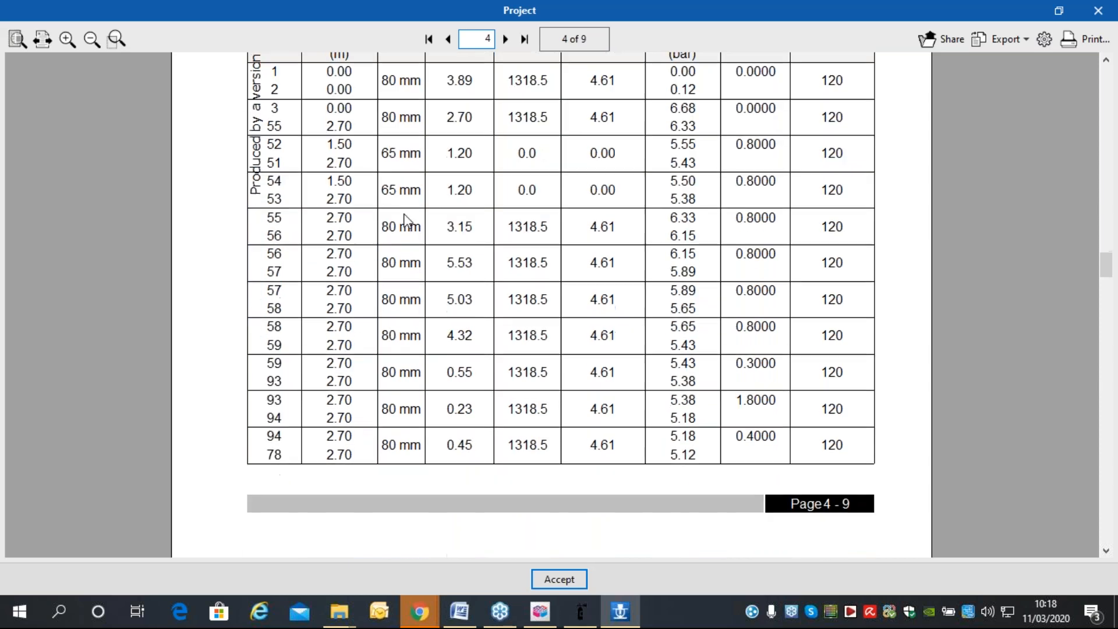
pyautogui.scroll(-1, 407, 220)
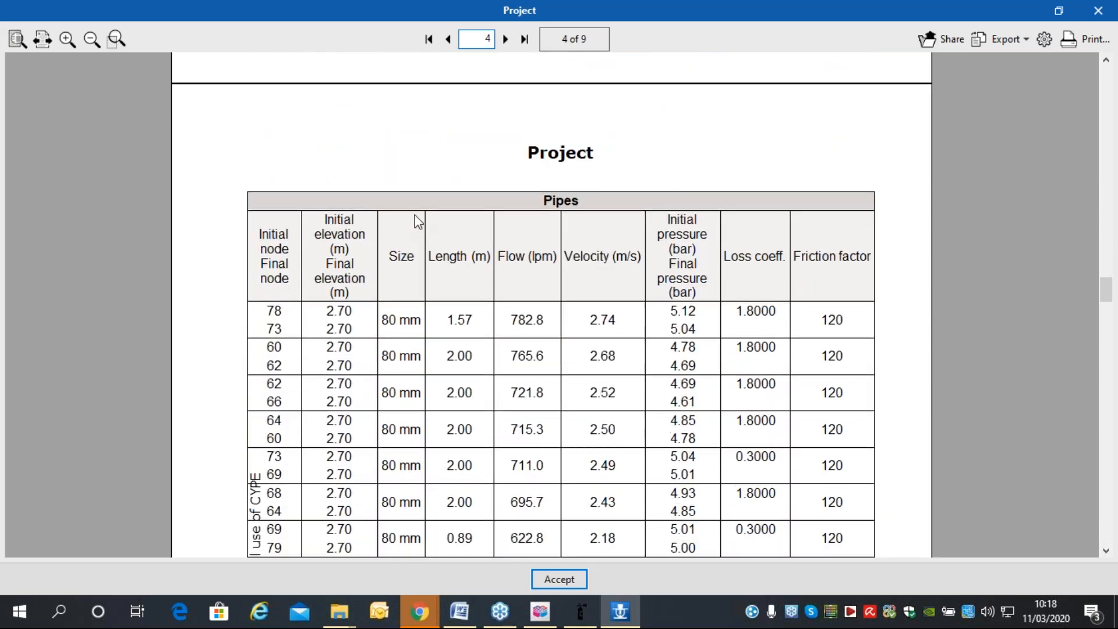
pyautogui.scroll(-3, 570, 236)
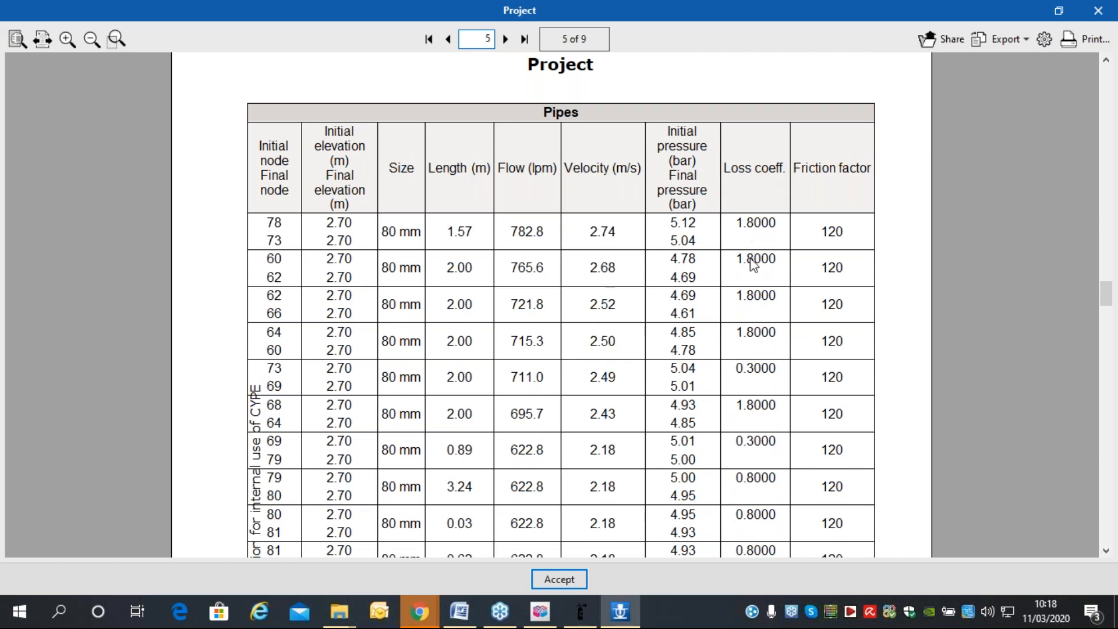
pyautogui.scroll(-4, 745, 336)
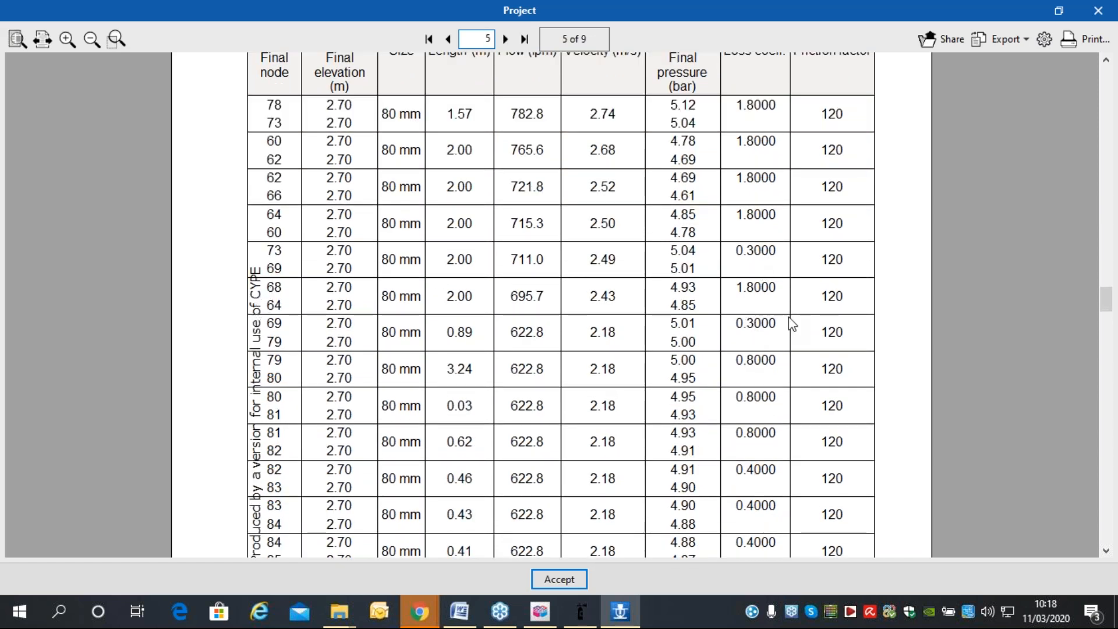
pyautogui.scroll(4, 773, 143)
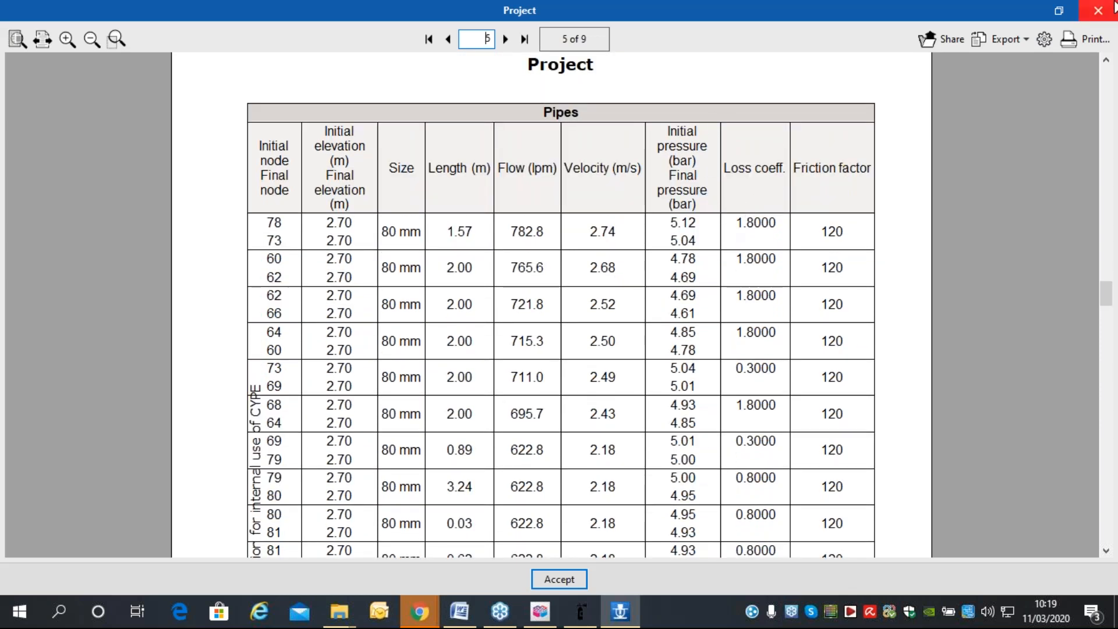
pyautogui.click(1099, 10)
# Check the accessories and loss coefficients of the cross main pipes between nodes 78-73 and 73-69, leaving them unchanged.
pyautogui.scroll(6, 456, 363)
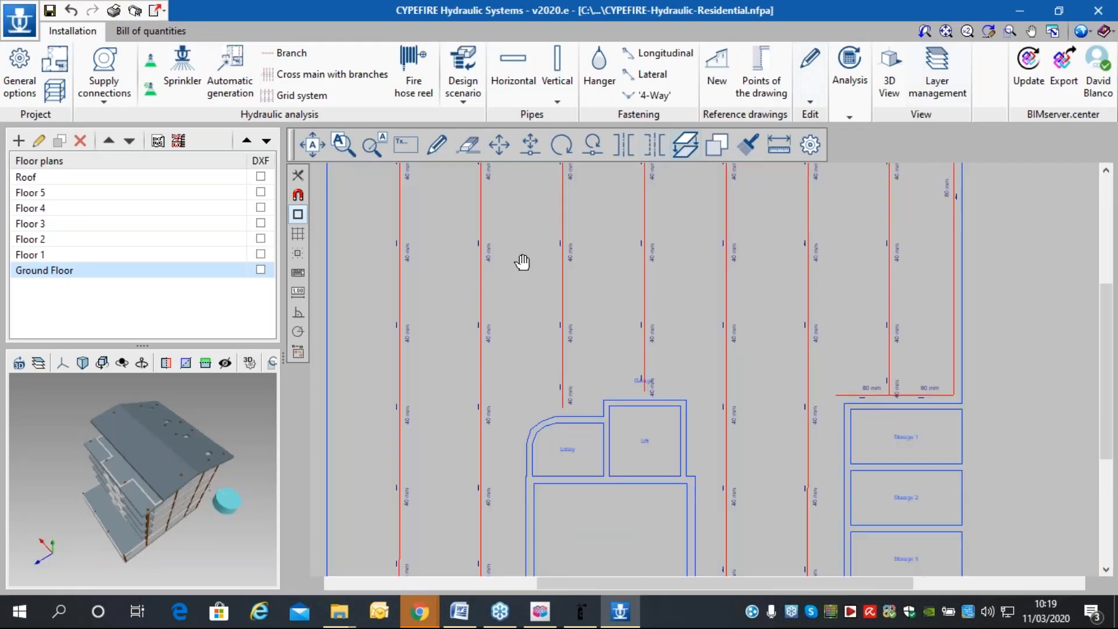
pyautogui.scroll(3, 466, 404)
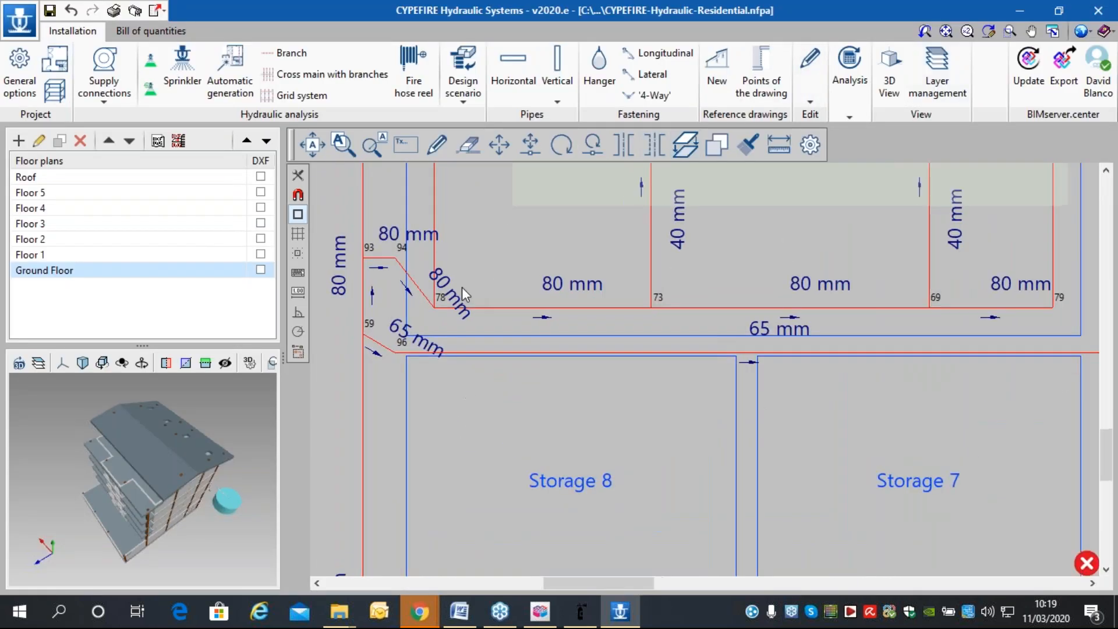
pyautogui.click(520, 339)
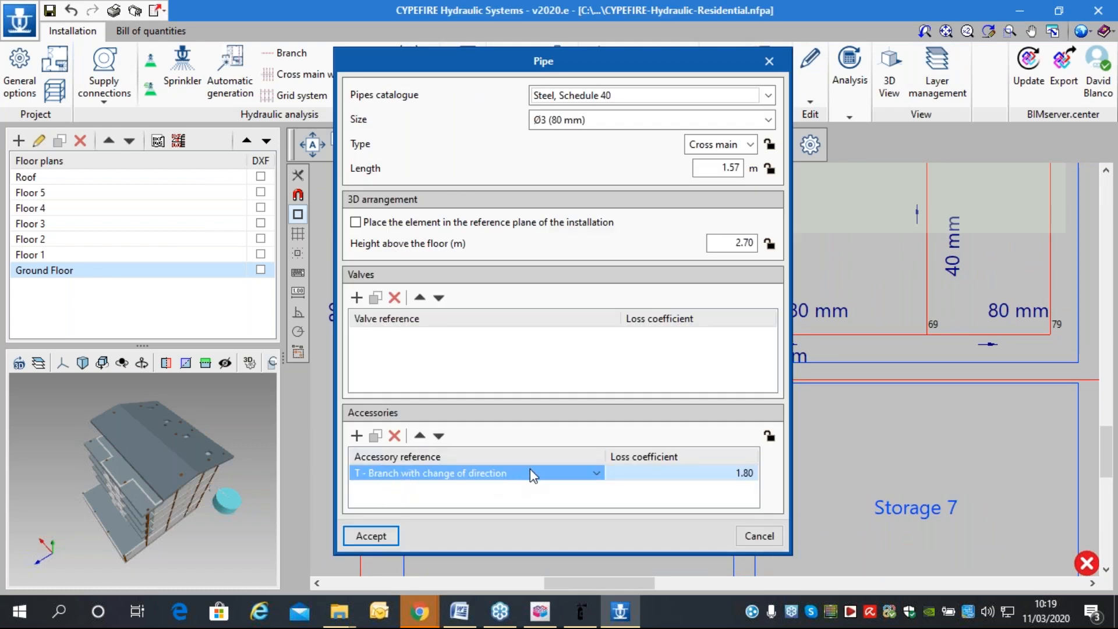
pyautogui.click(756, 536)
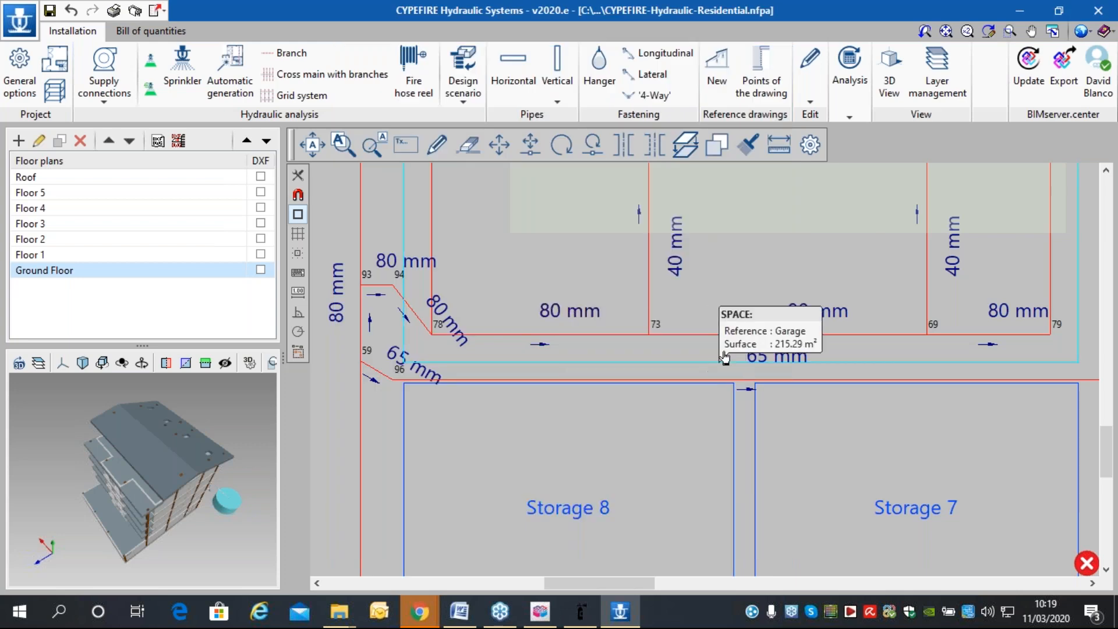
pyautogui.click(732, 334)
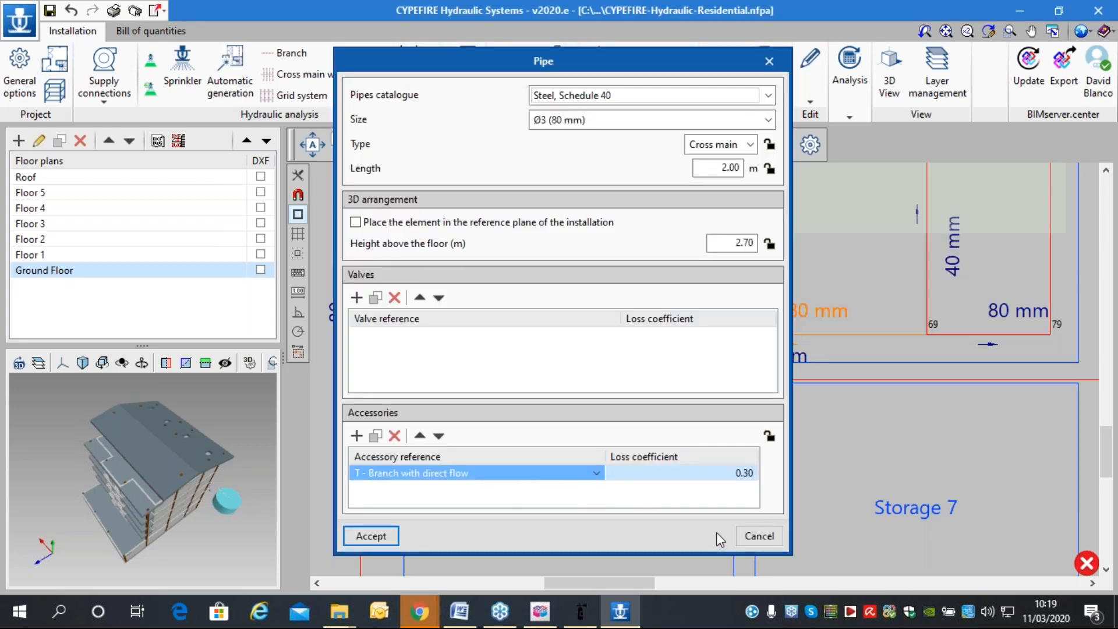
pyautogui.click(759, 536)
pyautogui.scroll(-3, 770, 340)
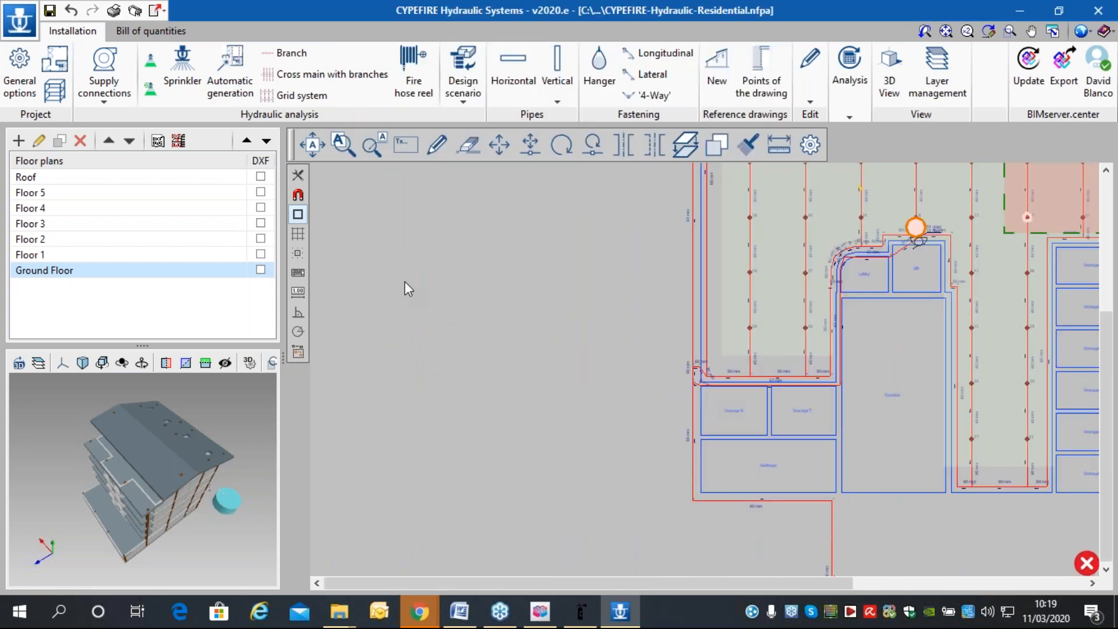
# Draw a straight horizontal Steel, Schedule 40 branch line of Ø2½ (65 mm), 2.70 m above the floor, outside the building.
pyautogui.click(513, 71)
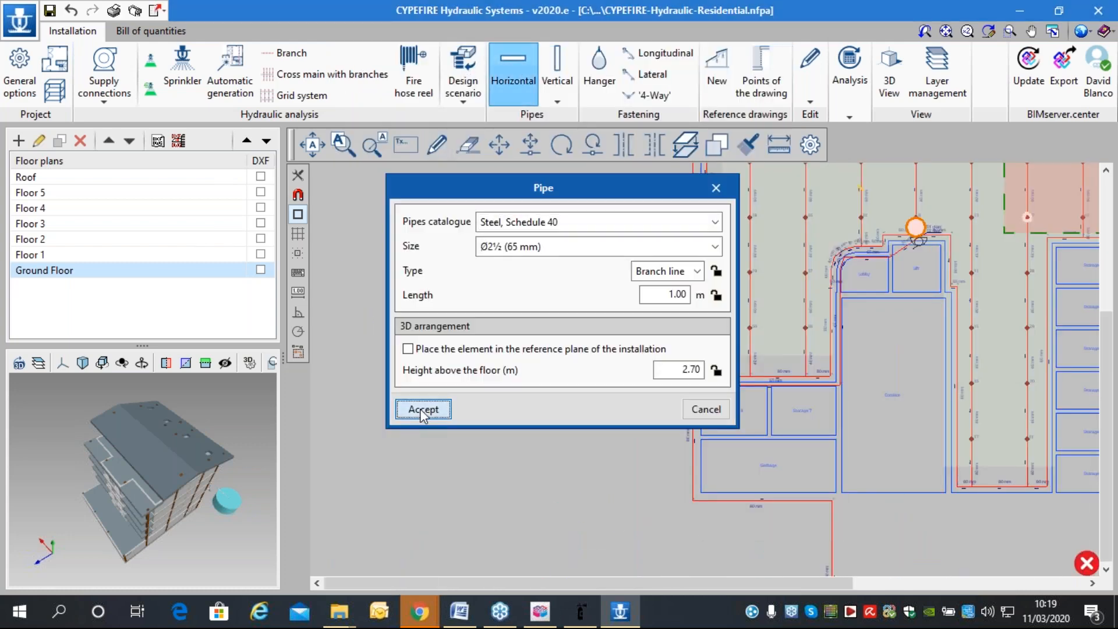
pyautogui.click(424, 405)
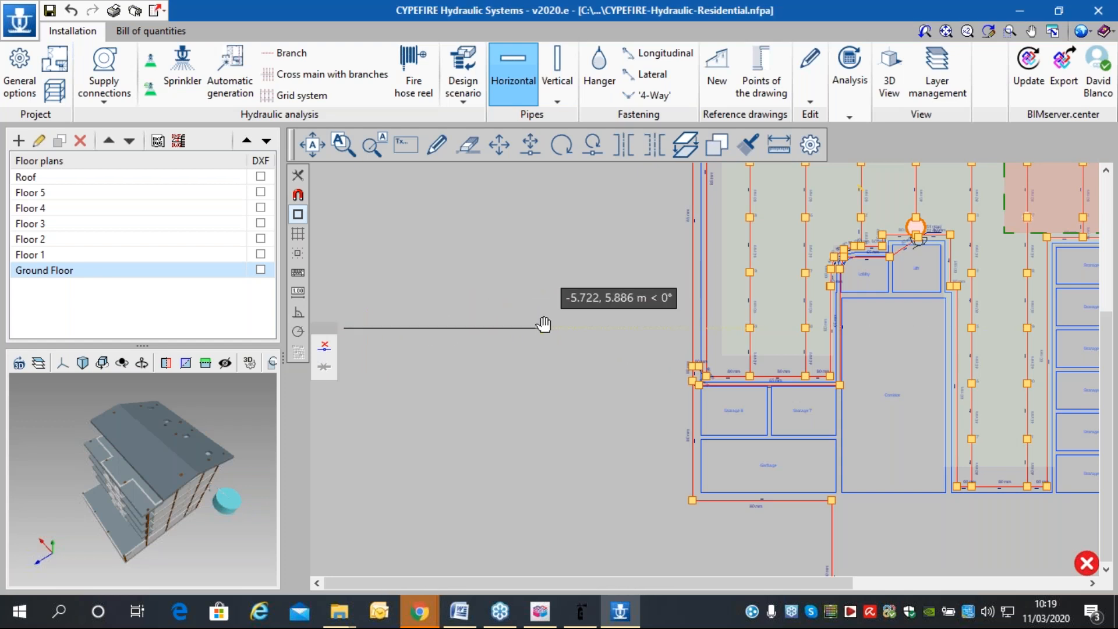
pyautogui.moveTo(537, 324); pyautogui.dragTo(630, 328, button='middle')
pyautogui.click(636, 332)
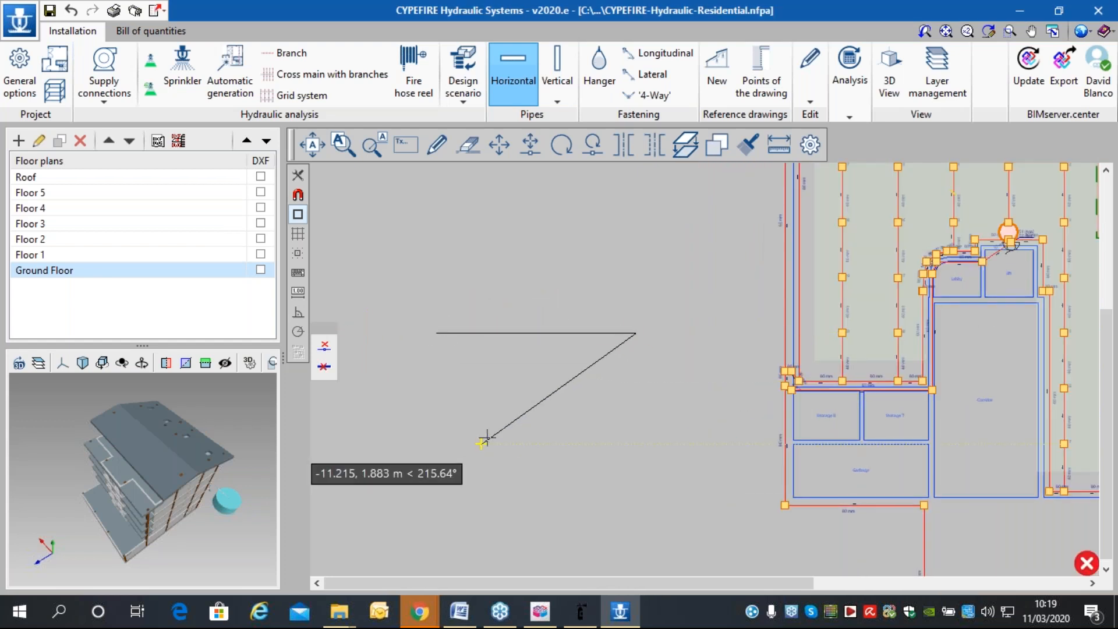
# Draw a separate zigzag run of nine connected horizontal 65 mm pipes just below the straight pipe outside the building.
pyautogui.click(455, 354)
pyautogui.click(519, 353)
pyautogui.click(506, 407)
pyautogui.click(555, 407)
pyautogui.click(557, 382)
pyautogui.click(585, 388)
pyautogui.click(599, 430)
pyautogui.click(636, 430)
pyautogui.click(607, 354)
pyautogui.click(636, 354)
pyautogui.rightClick(636, 354)
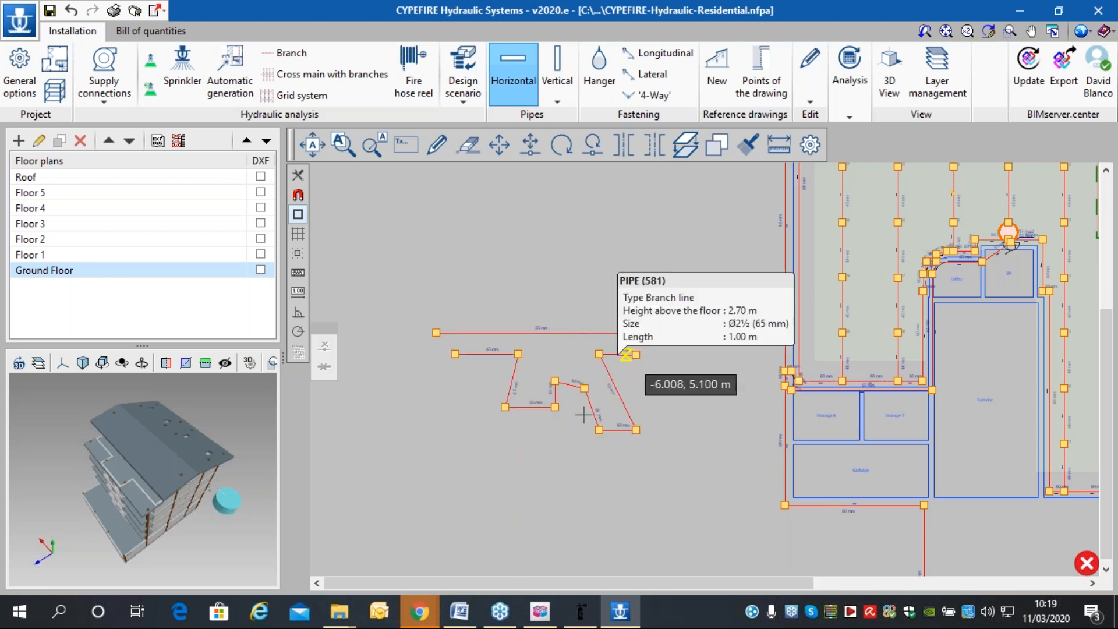
# Try adding an Elbow 90° accessory to the straight 65 mm pipe outside the building and duplicate it in the accessories list.
pyautogui.scroll(2, 585, 413)
pyautogui.scroll(2, 575, 395)
pyautogui.scroll(-2, 615, 442)
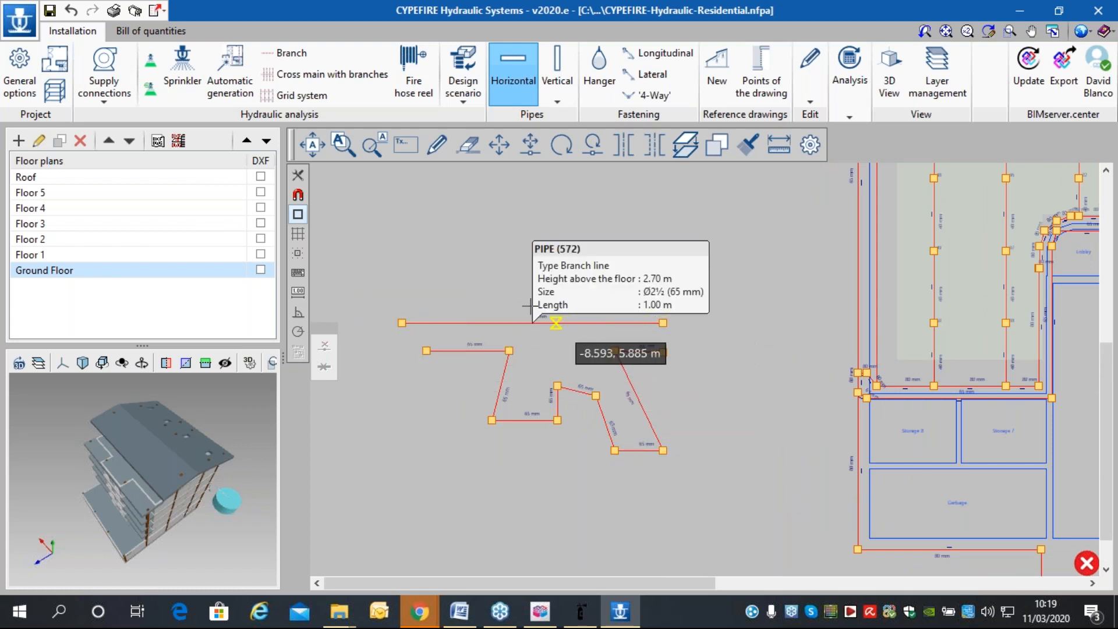
pyautogui.rightClick(567, 244)
pyautogui.click(706, 410)
pyautogui.click(558, 333)
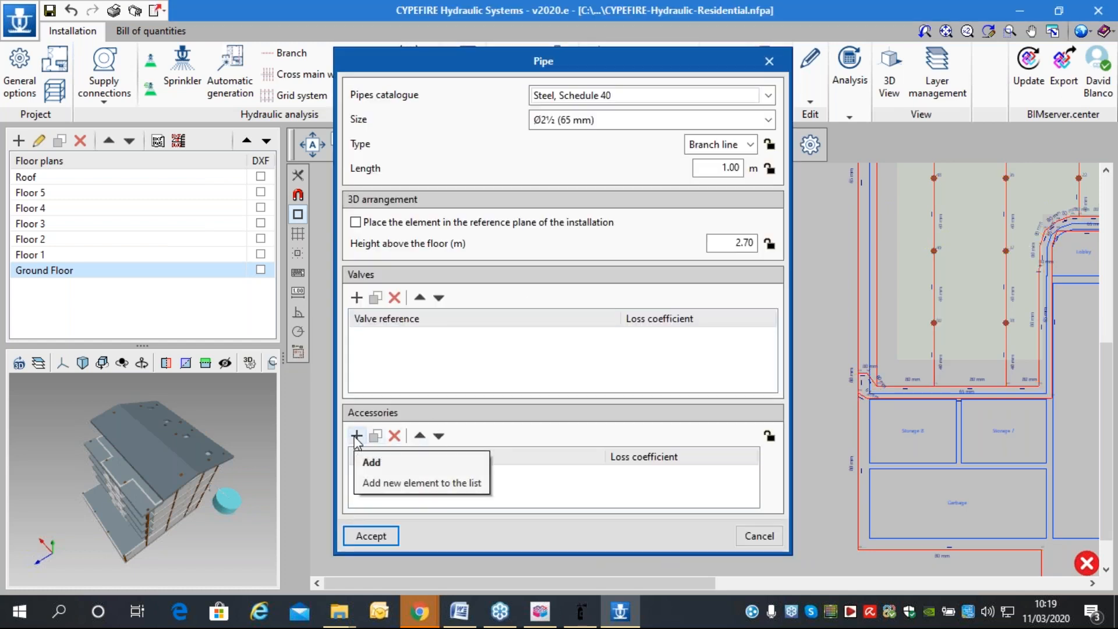
pyautogui.click(356, 436)
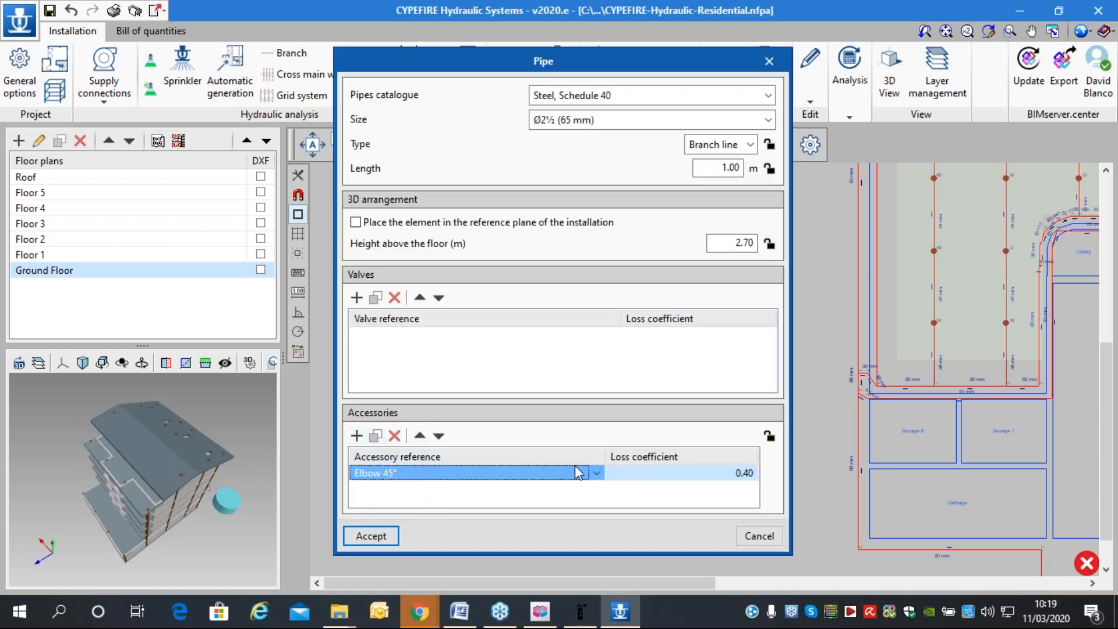
pyautogui.click(596, 473)
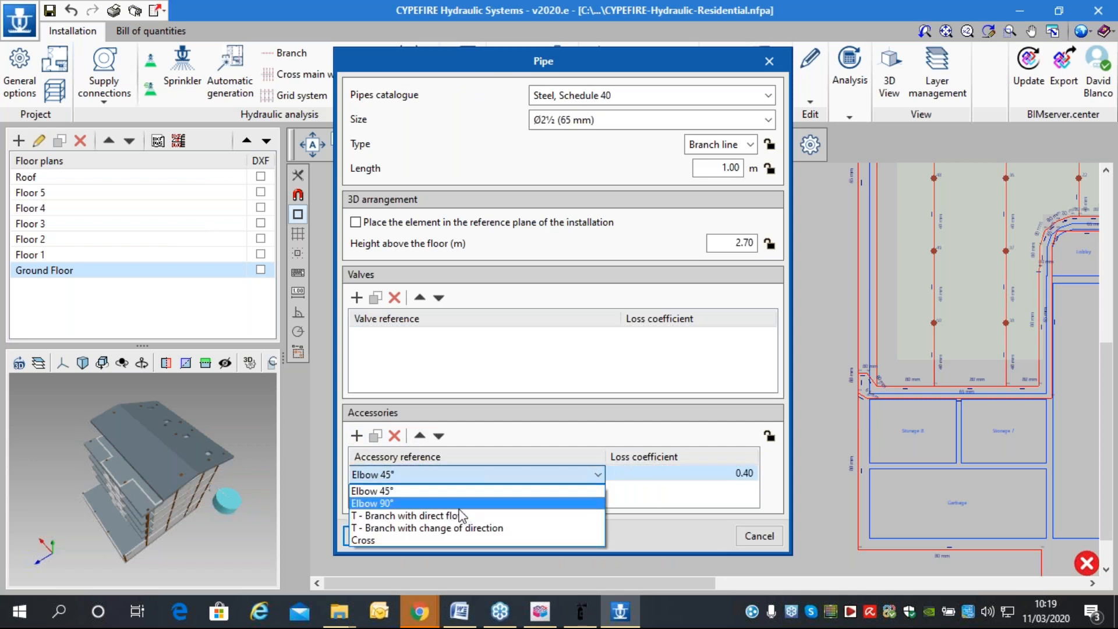
pyautogui.click(460, 502)
pyautogui.click(682, 476)
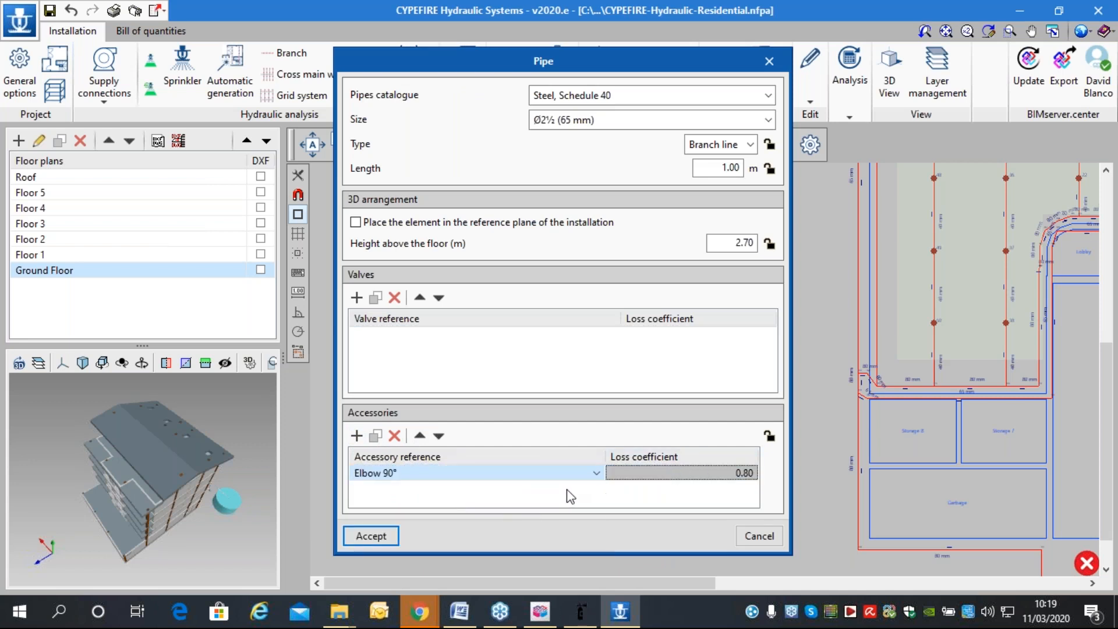
pyautogui.click(421, 483)
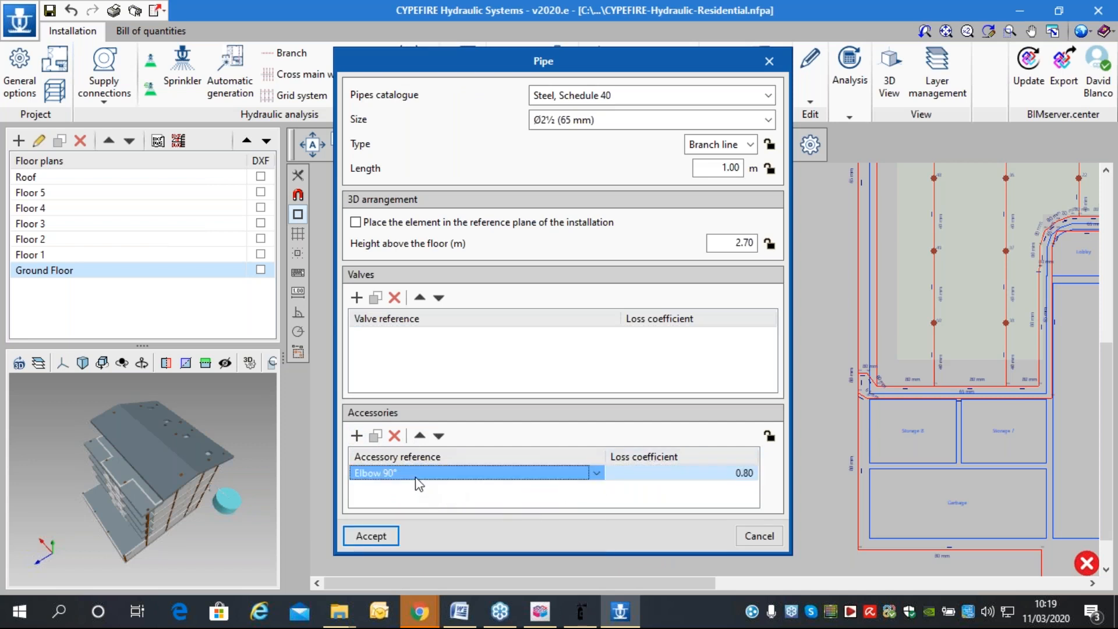
pyautogui.click(375, 436)
pyautogui.click(373, 438)
pyautogui.scroll(-1, 406, 478)
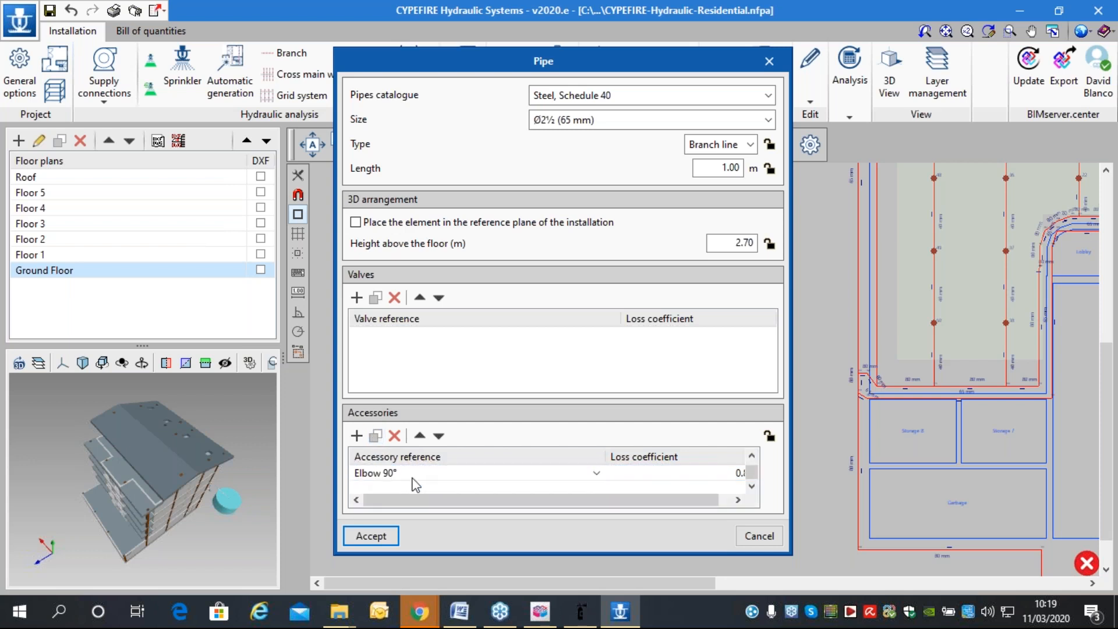
pyautogui.click(379, 439)
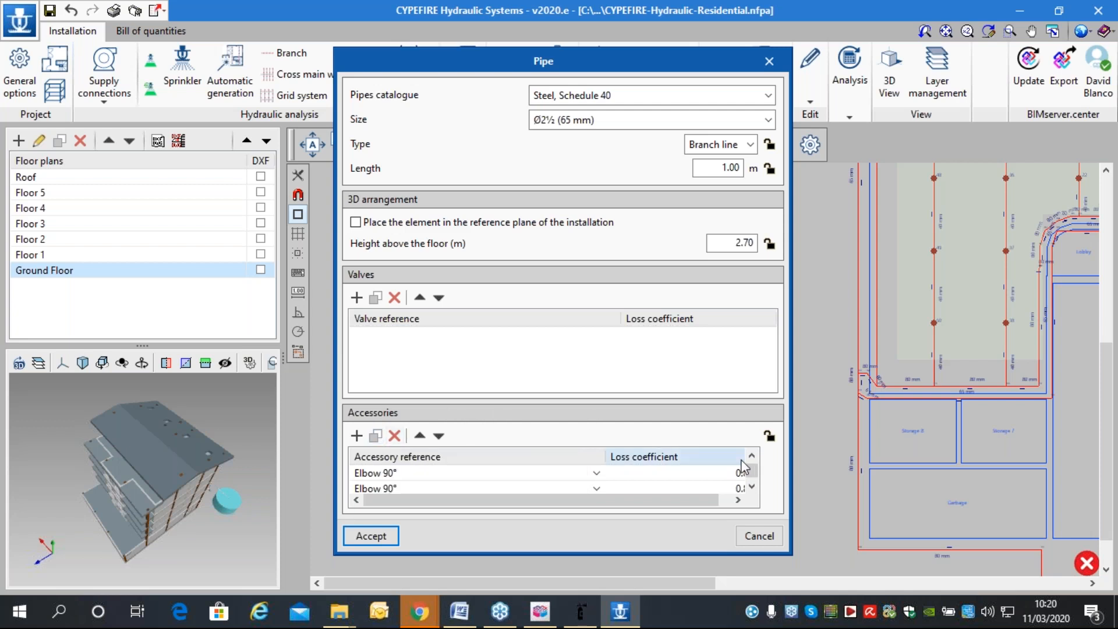
# Try locking the pipe's accessories and adding a T - Branch with direct flow, and cancel the pipe edit.
pyautogui.click(768, 438)
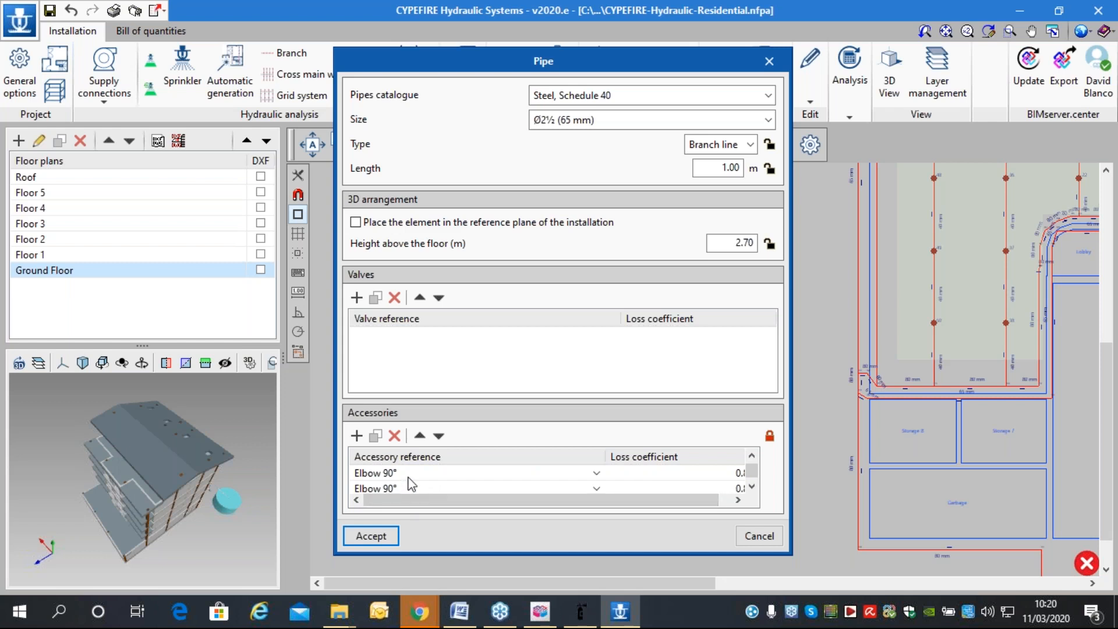
pyautogui.click(357, 436)
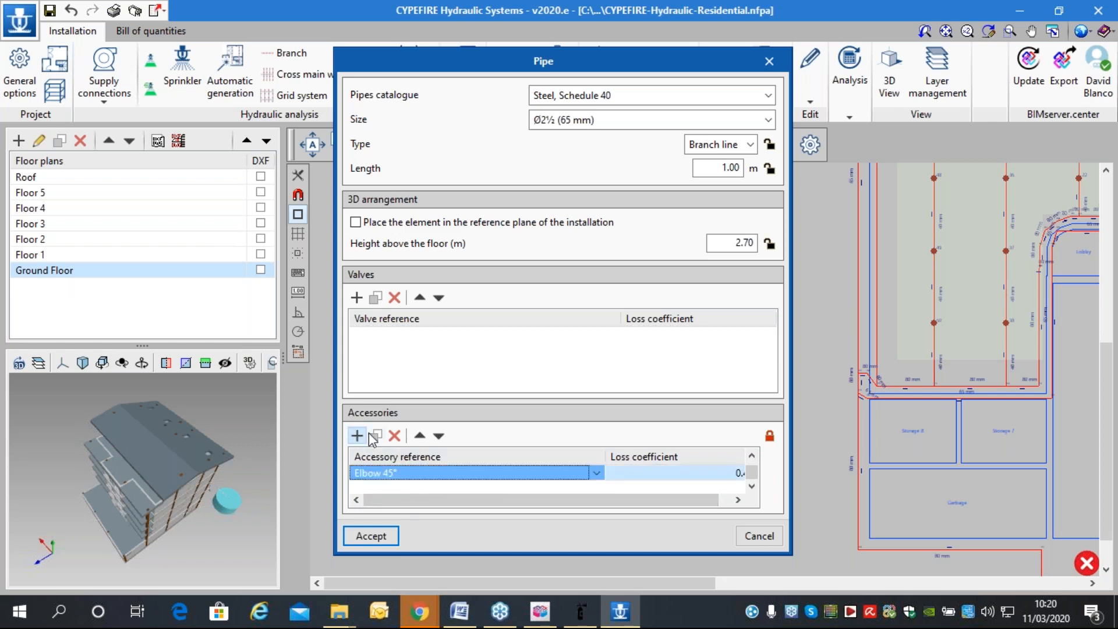
pyautogui.click(597, 473)
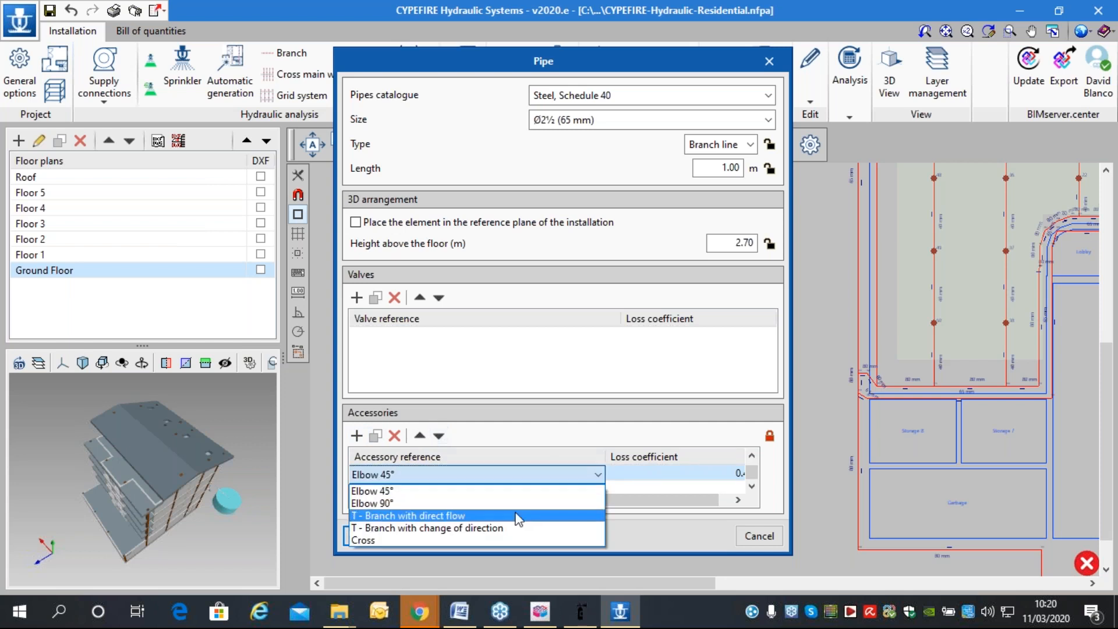
pyautogui.click(490, 516)
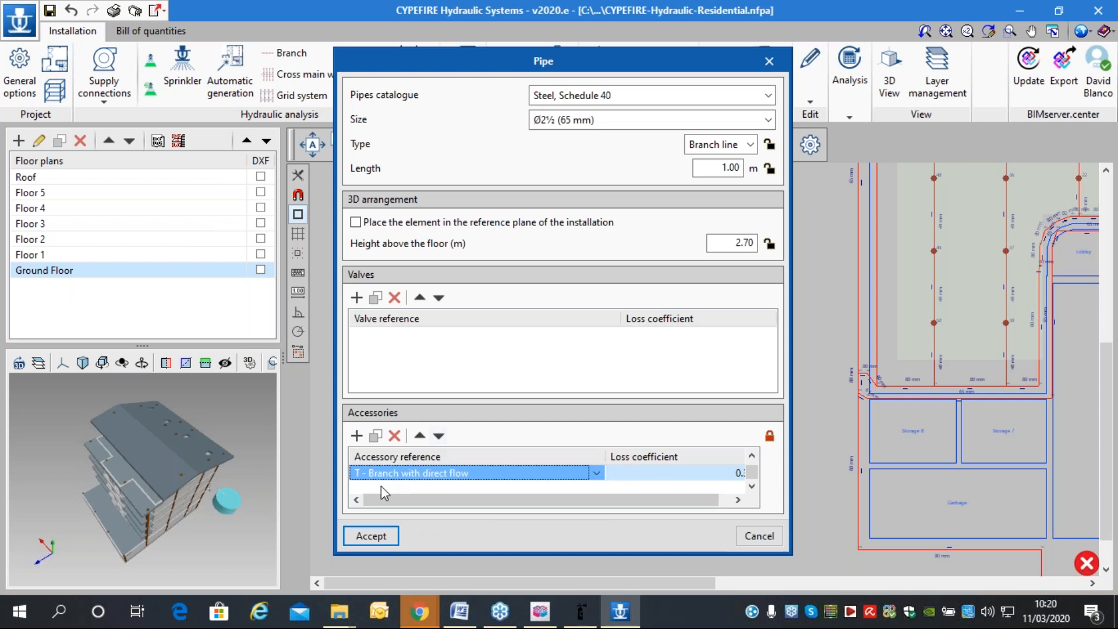
pyautogui.click(763, 534)
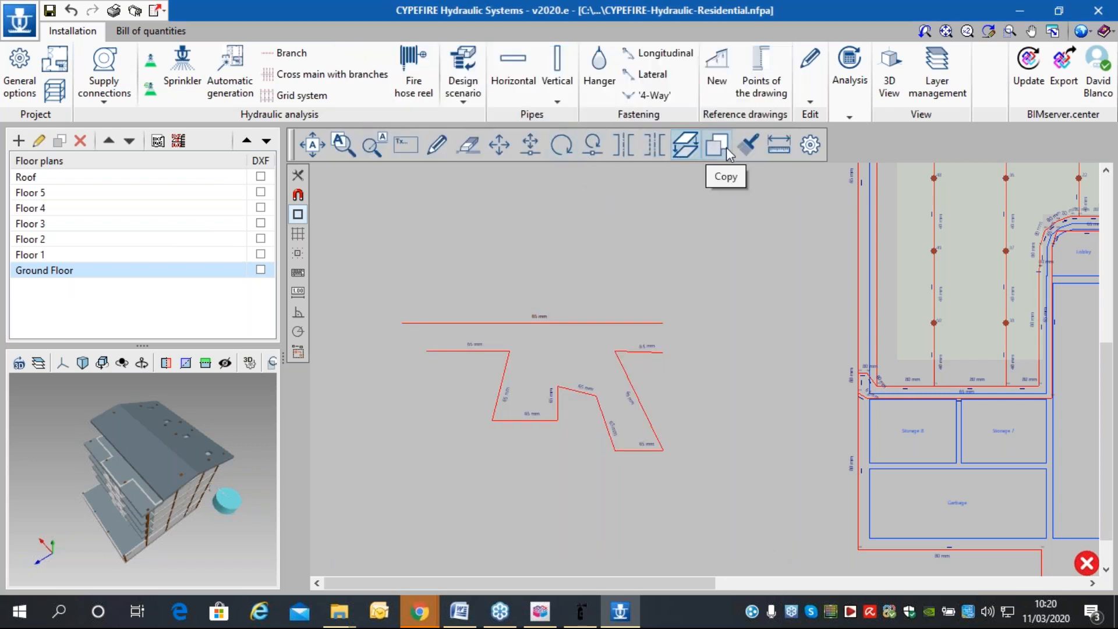
# Try adding a Globe valve, completely open, to the 80 mm cross main between nodes 78 and 73, and cancel the edit.
pyautogui.scroll(-2, 768, 201)
pyautogui.moveTo(767, 201); pyautogui.dragTo(541, 185, button='middle')
pyautogui.scroll(4, 639, 251)
pyautogui.scroll(2, 570, 362)
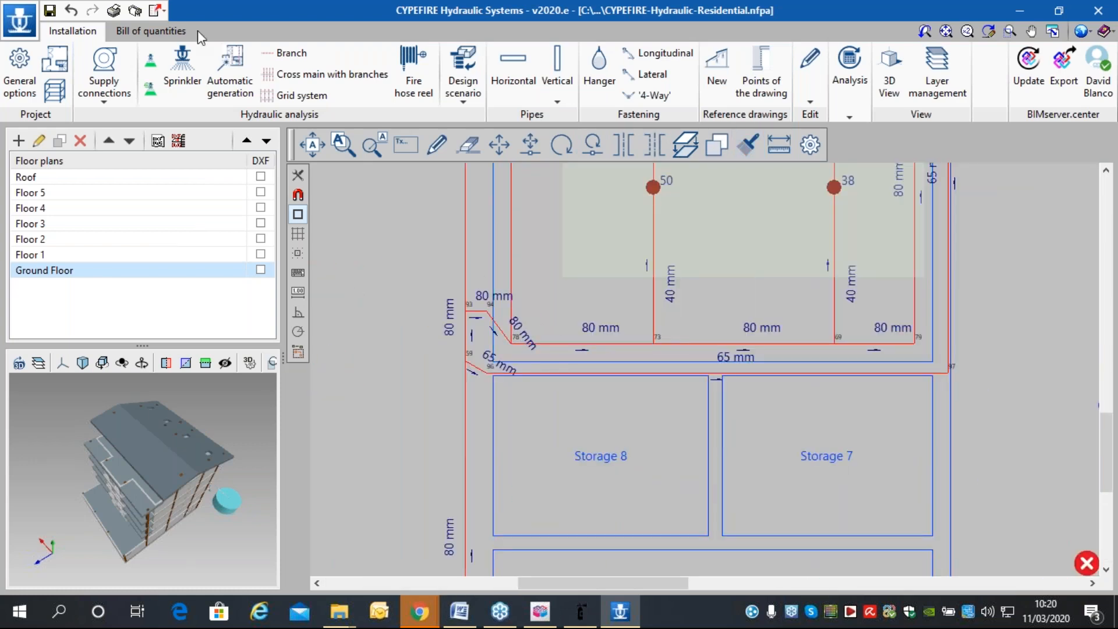
pyautogui.click(584, 355)
pyautogui.click(356, 297)
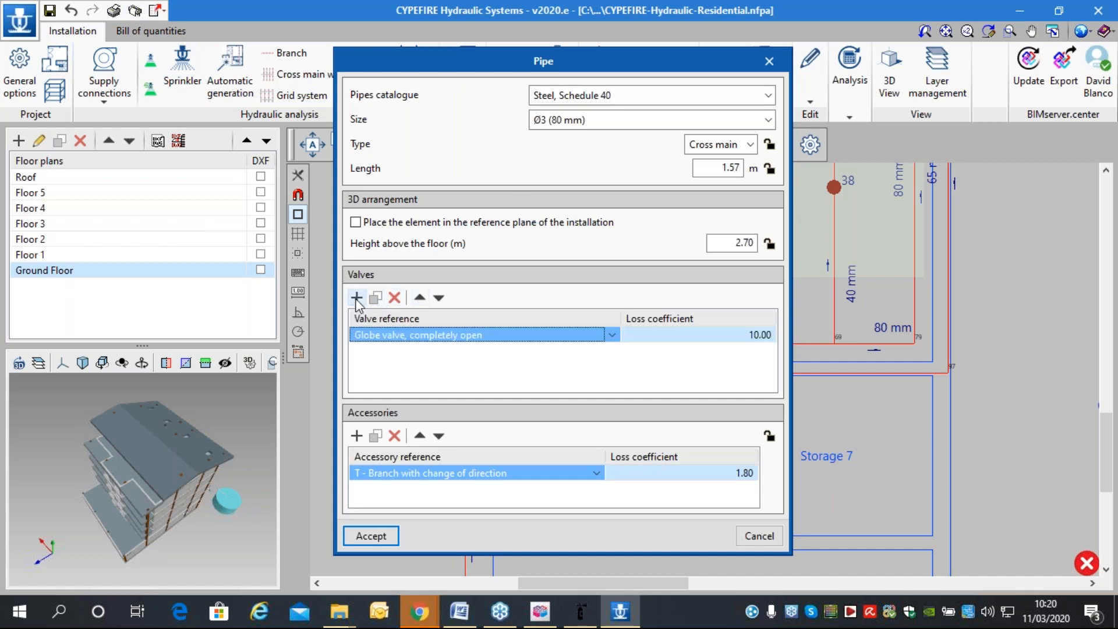
pyautogui.click(757, 535)
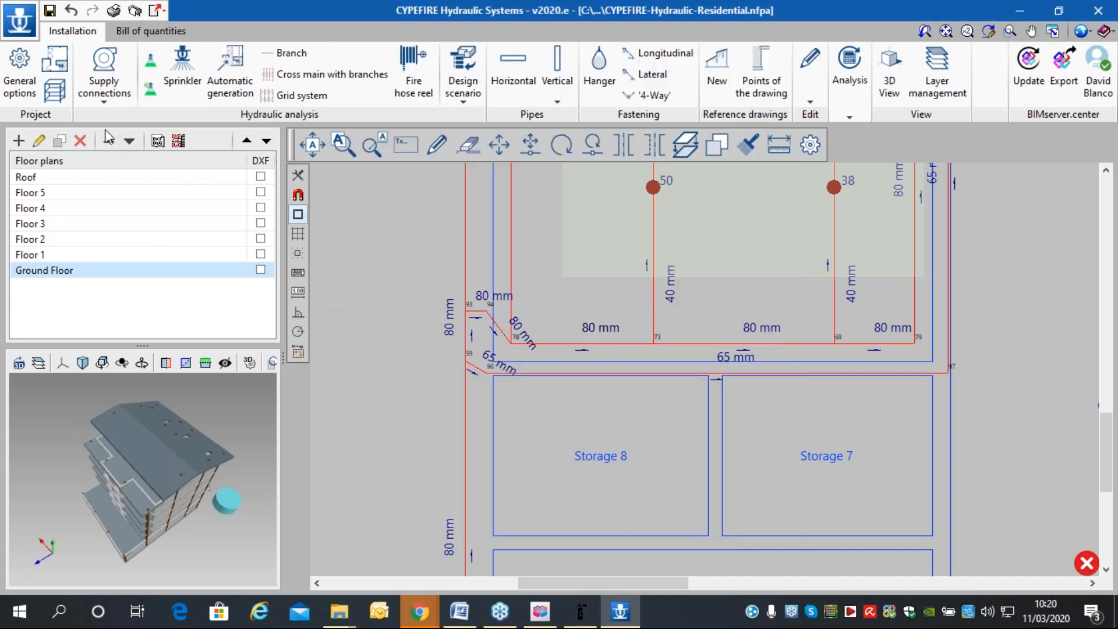
# Check the fully open globe valve's reference and loss coefficient in the valves library, and close the general options without changes.
pyautogui.click(19, 73)
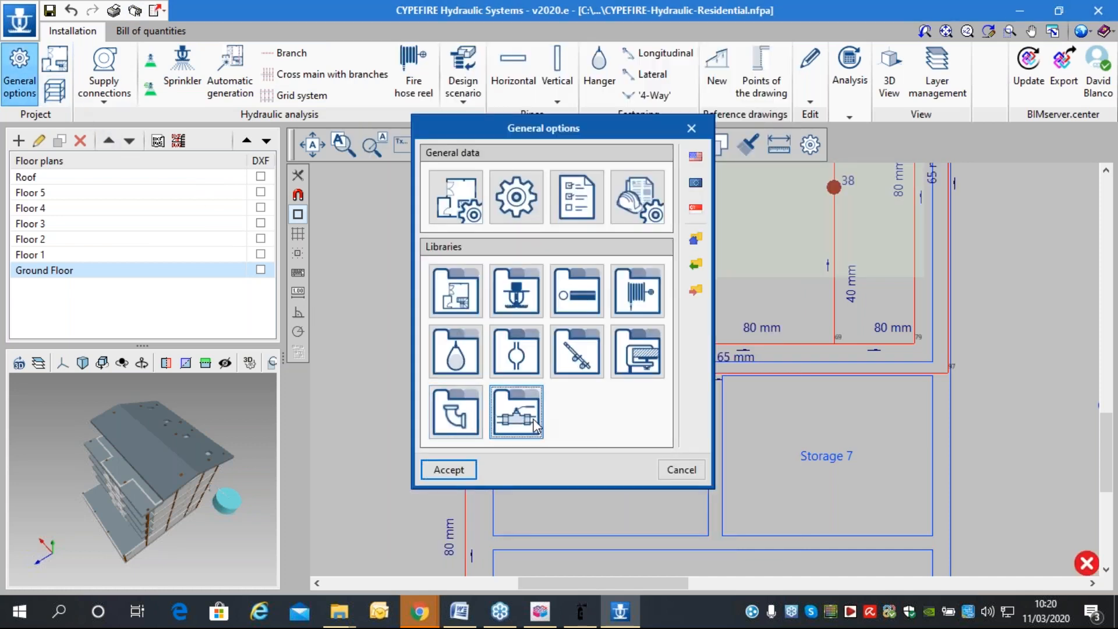
pyautogui.click(512, 390)
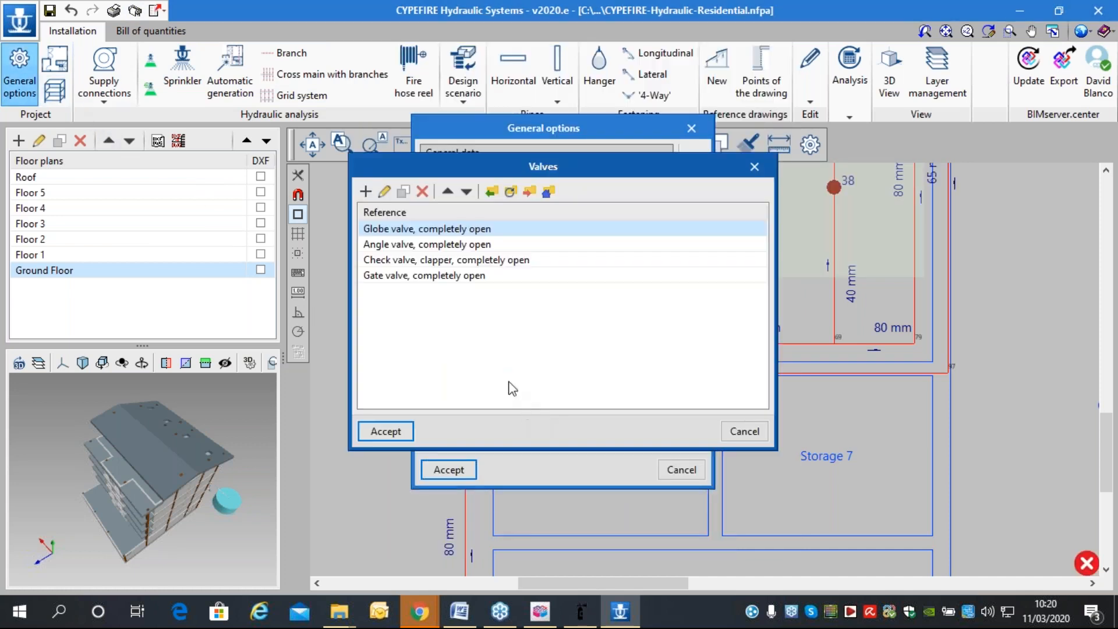
pyautogui.click(385, 192)
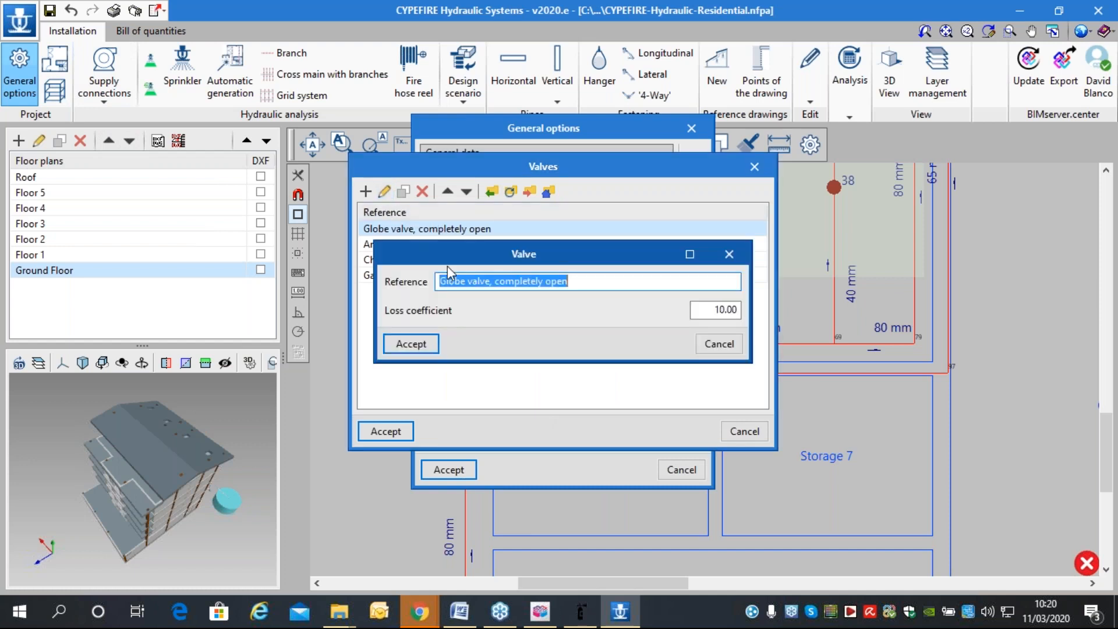
pyautogui.click(723, 343)
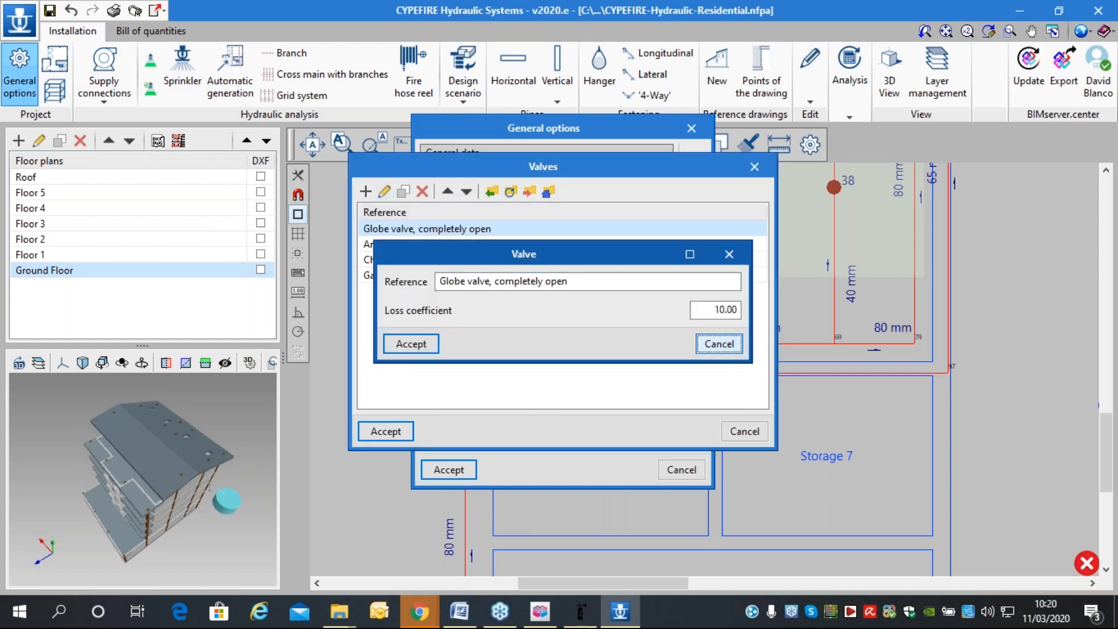
pyautogui.moveTo(592, 256); pyautogui.dragTo(602, 362)
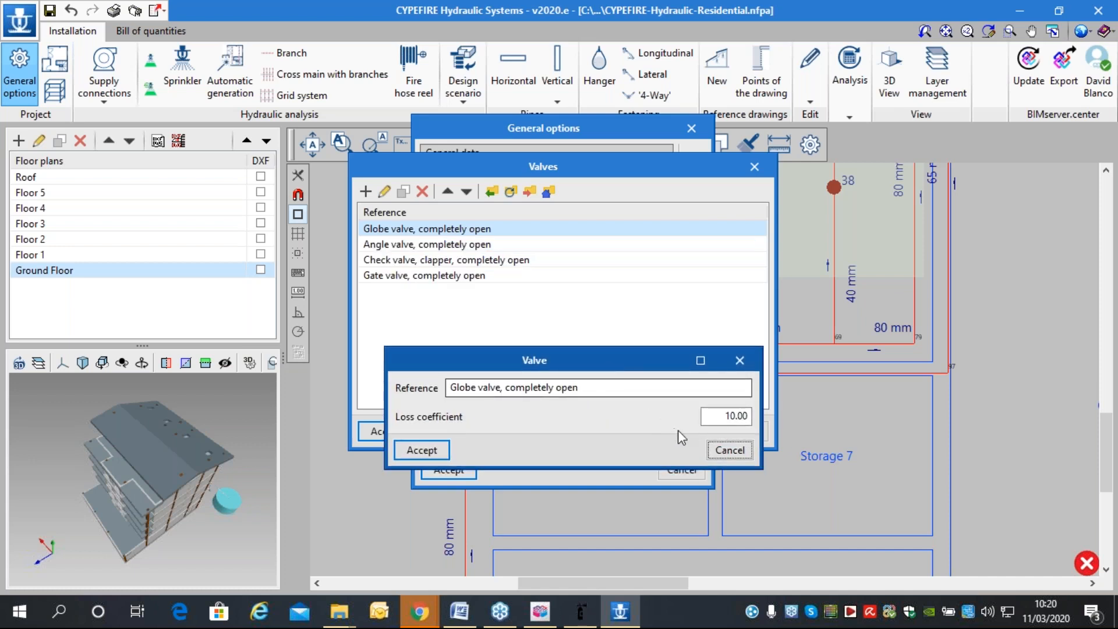
pyautogui.click(731, 450)
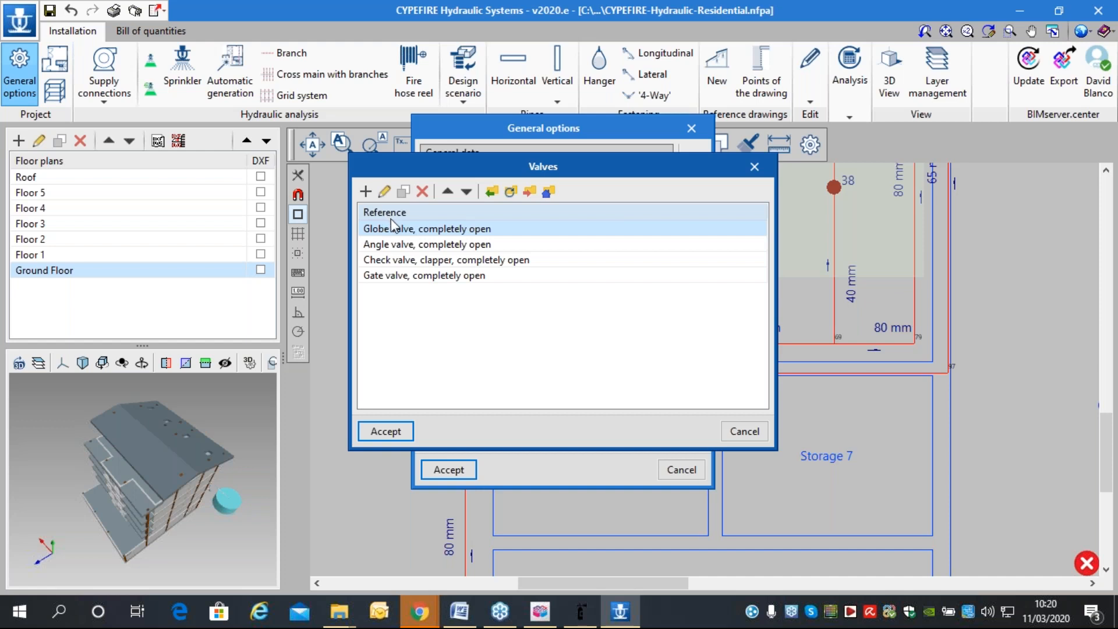
pyautogui.click(731, 431)
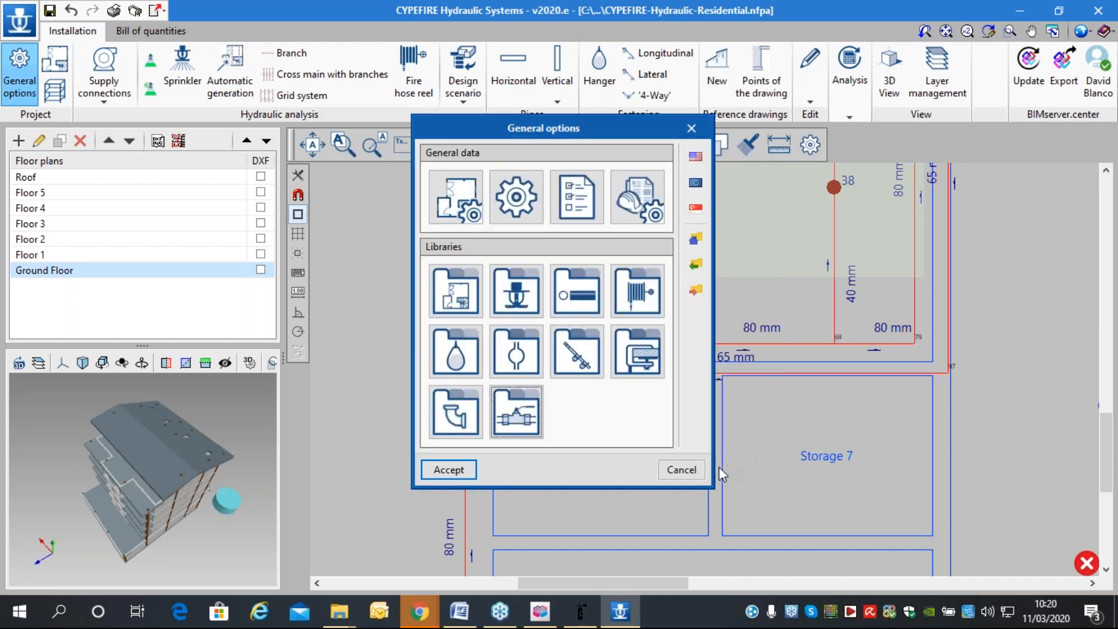
pyautogui.click(696, 468)
# Add a Globe valve, completely open, to the 80 mm cross main pipe between nodes 78 and 73.
pyautogui.moveTo(596, 357)
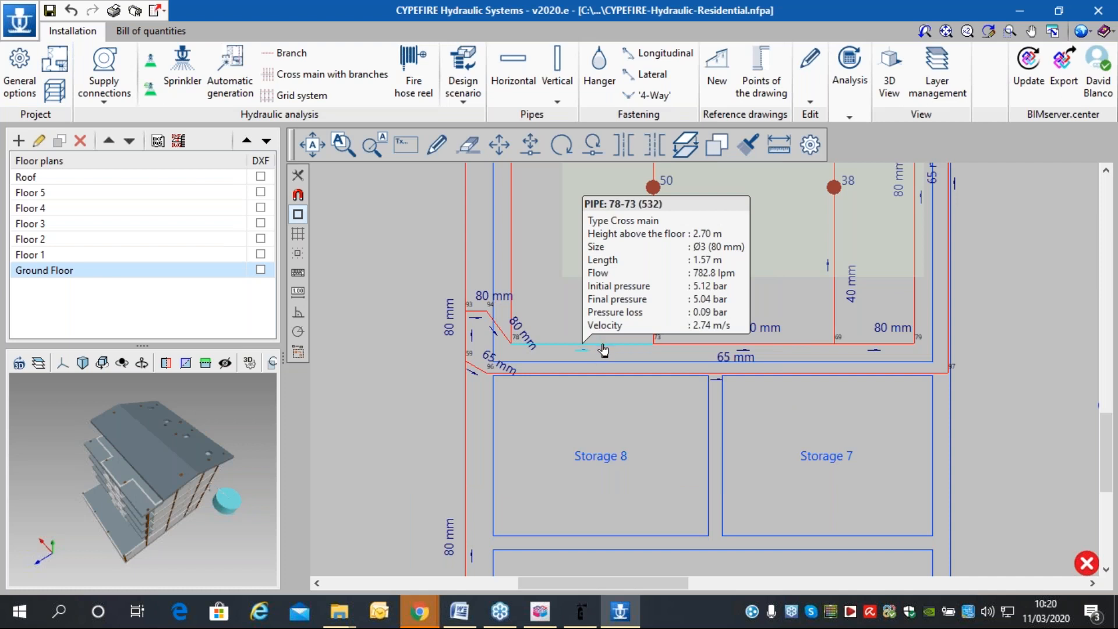
pyautogui.click(603, 347)
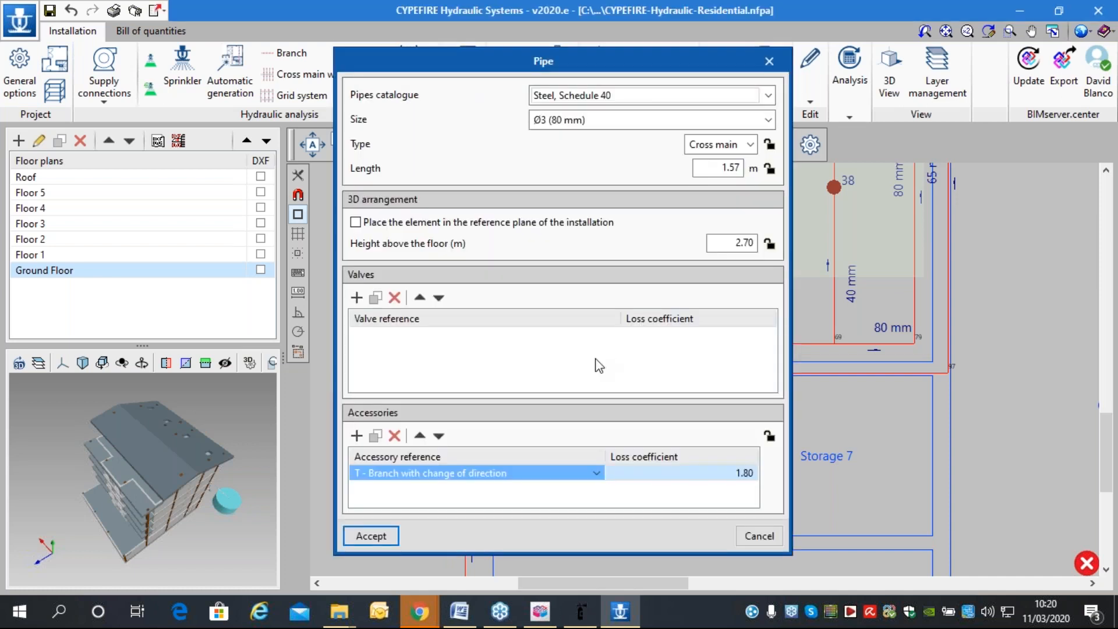
pyautogui.click(357, 297)
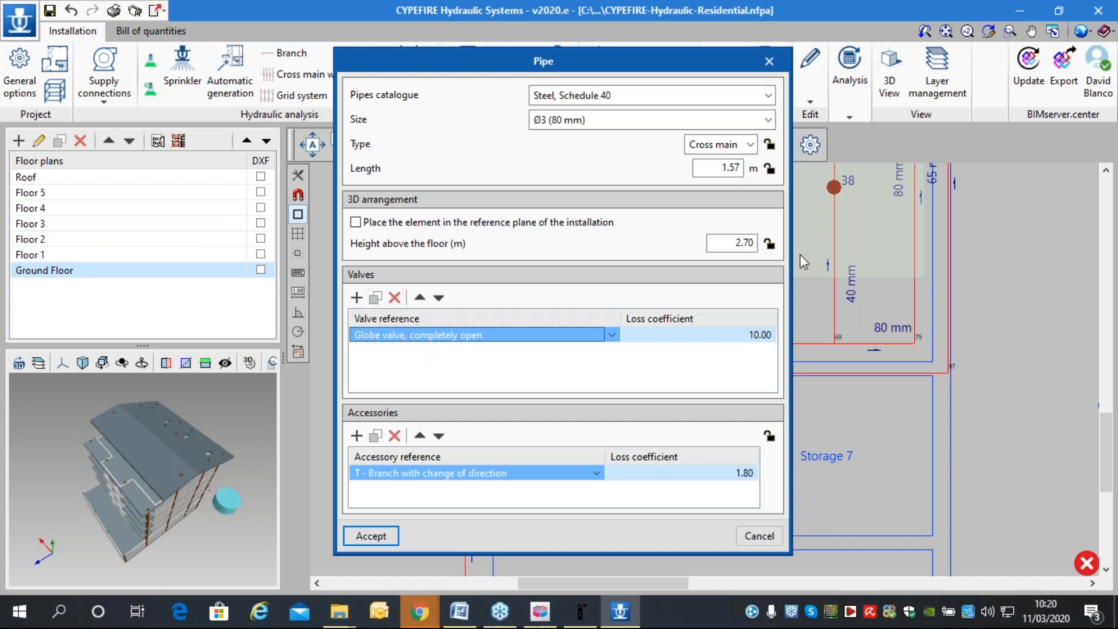
pyautogui.click(372, 536)
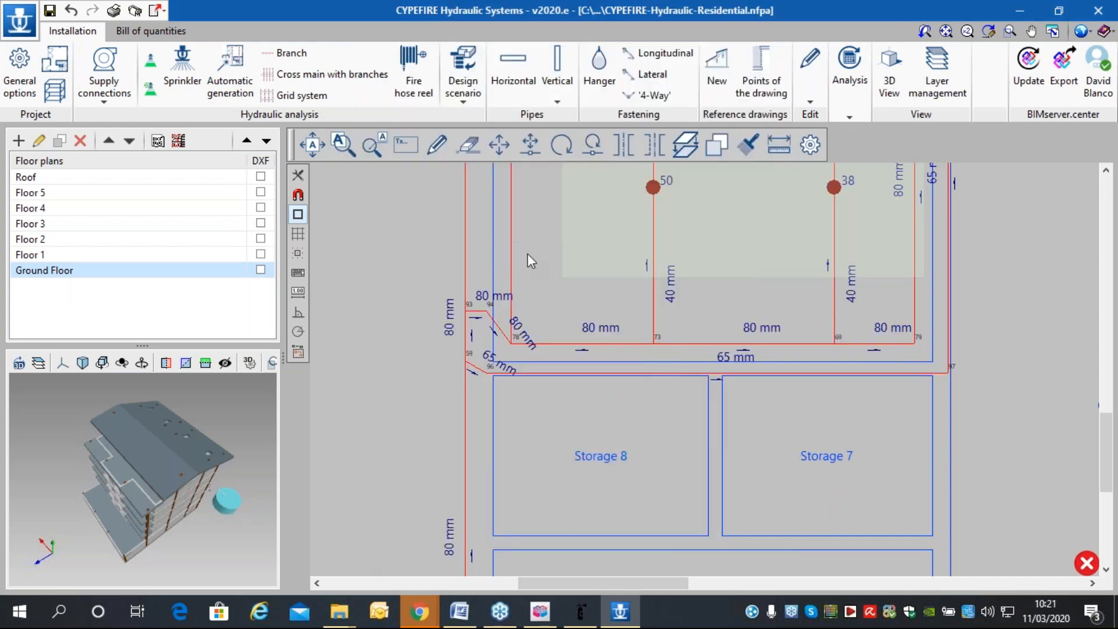
pyautogui.moveTo(560, 344)
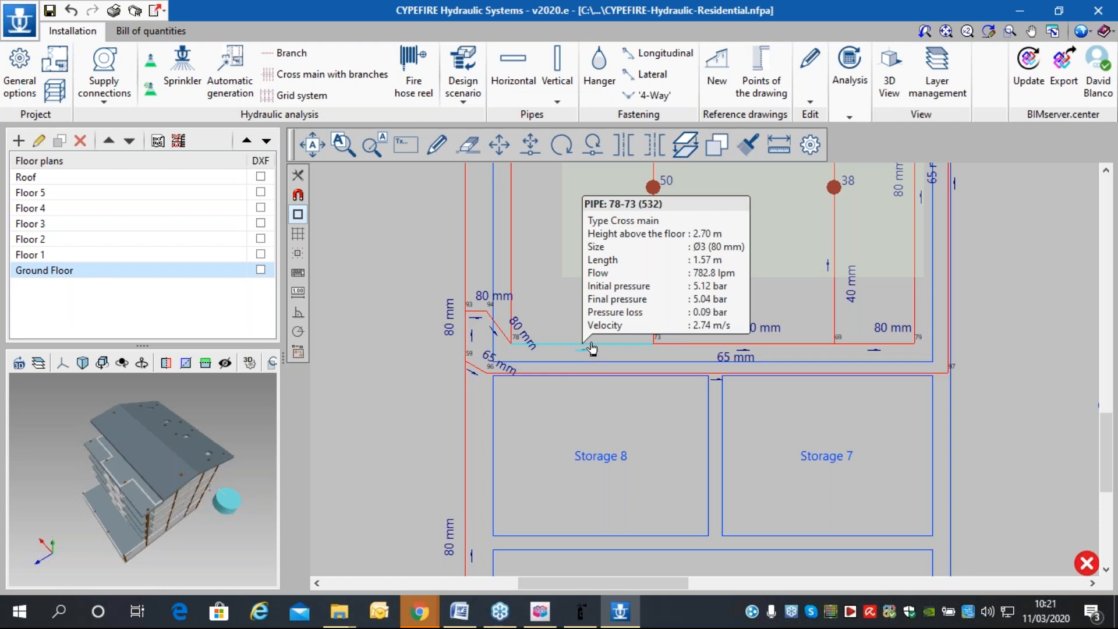
# Delete the straight pipe and the zigzag run of pipes drawn outside the building.
pyautogui.scroll(-5, 684, 327)
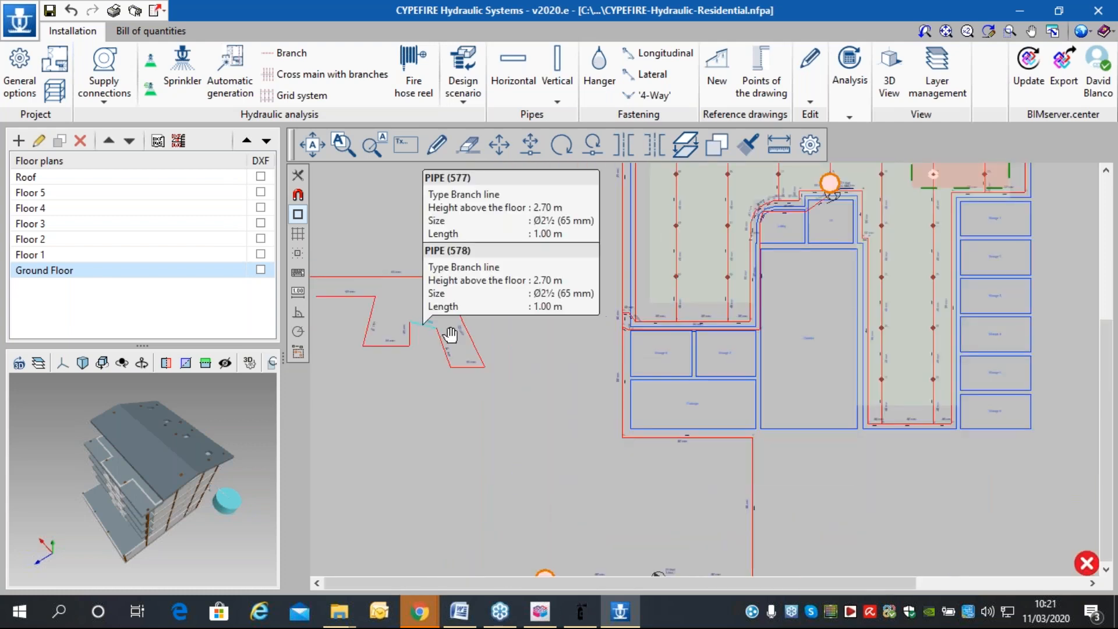
pyautogui.click(468, 145)
pyautogui.click(601, 440)
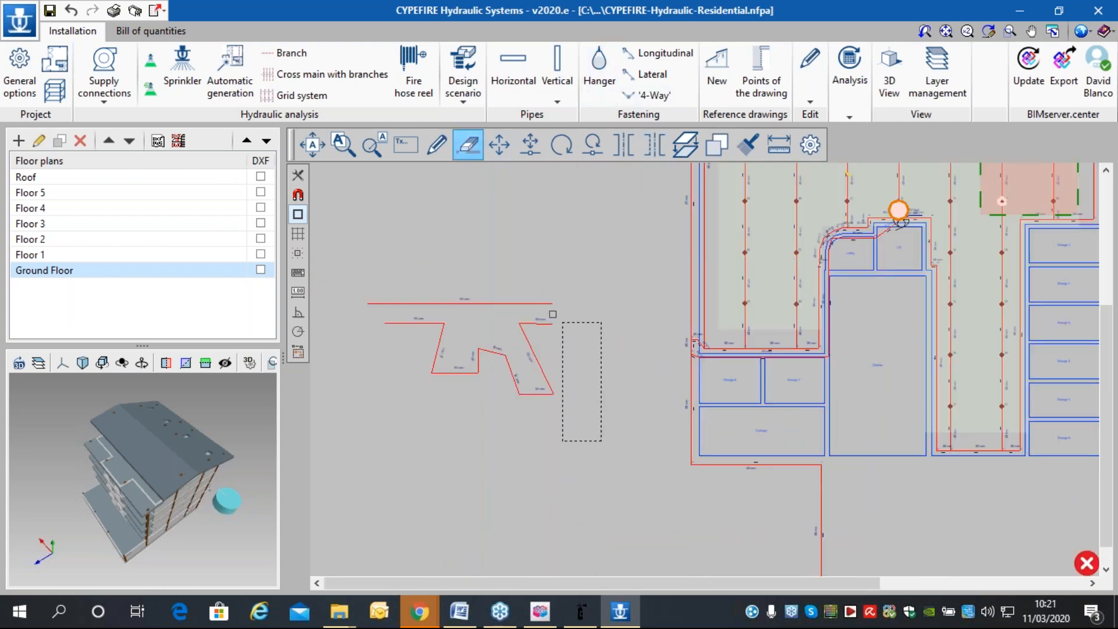
pyautogui.click(350, 258)
pyautogui.scroll(-4, 394, 314)
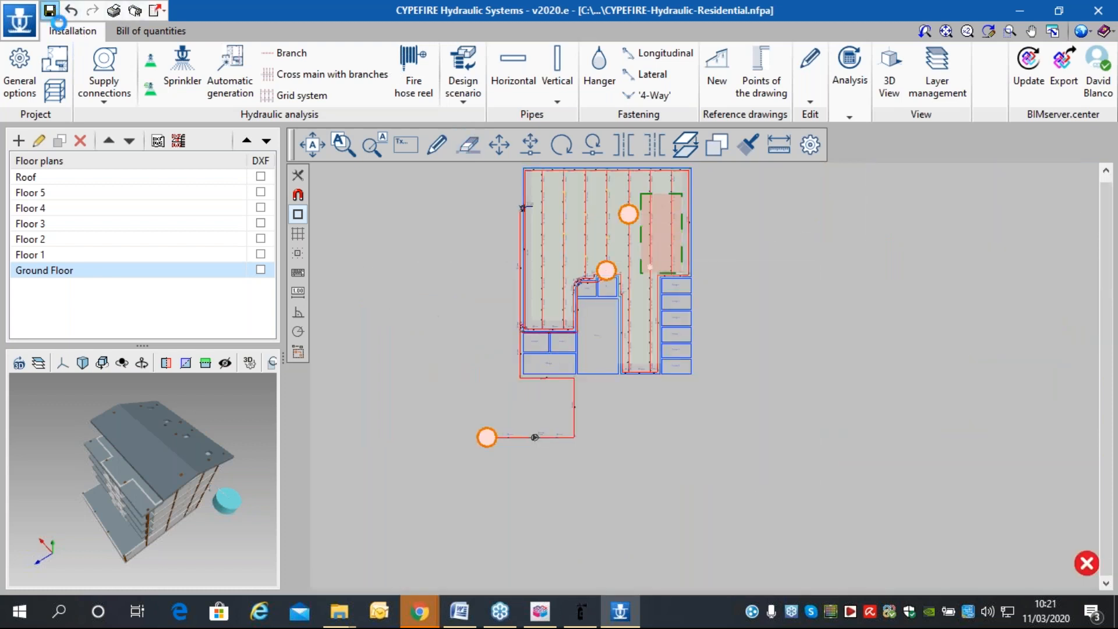
# Run the hydraulic analysis of the installation again and close its completion message.
pyautogui.click(865, 84)
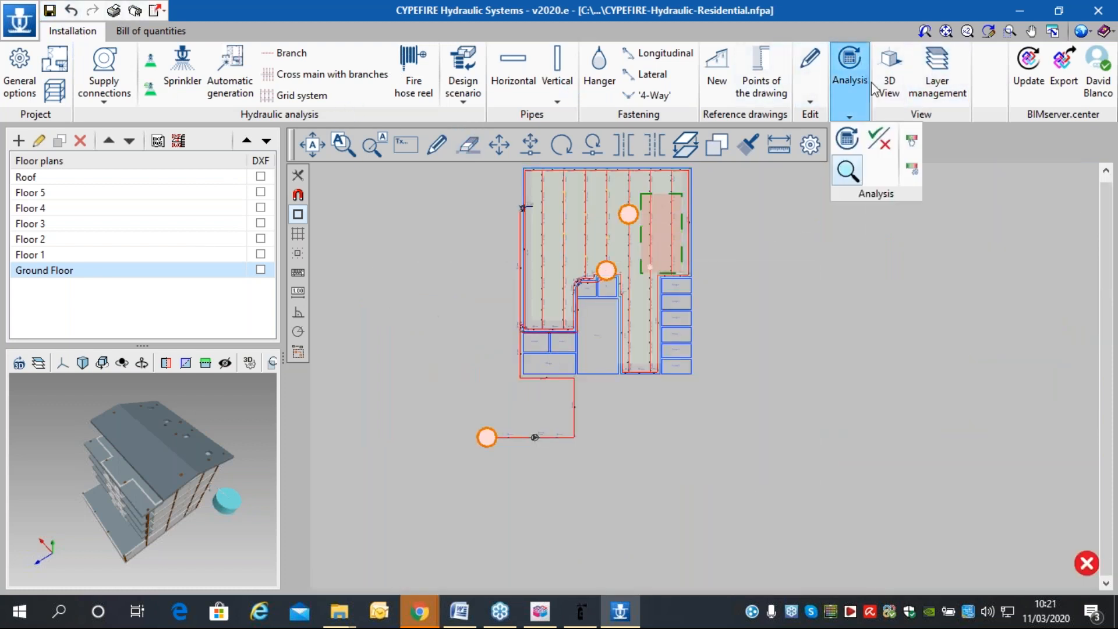
pyautogui.click(849, 140)
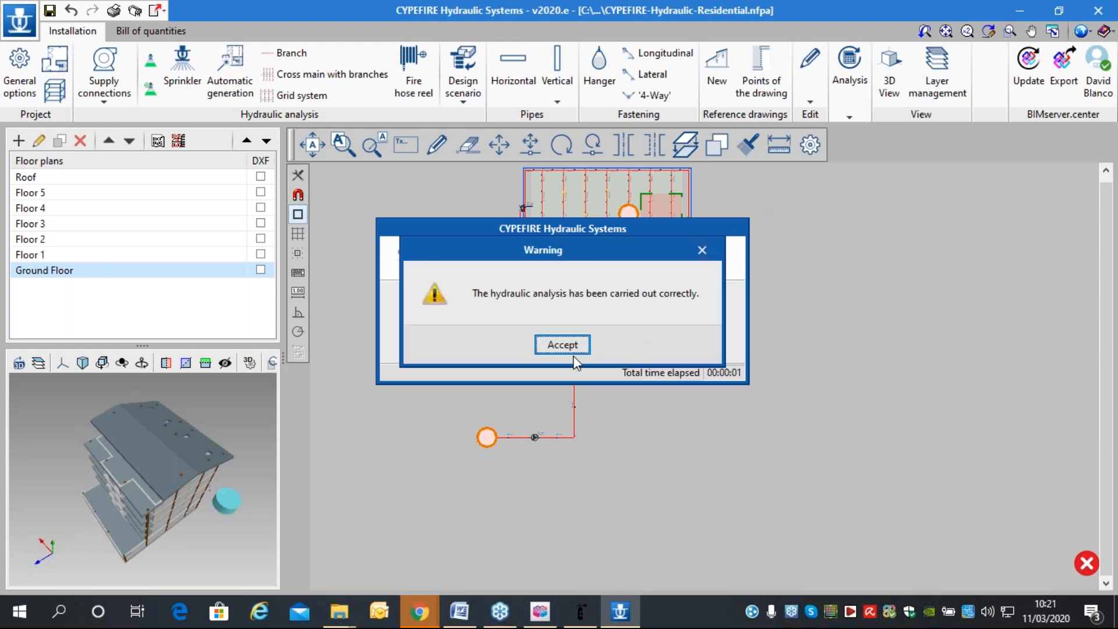
pyautogui.click(575, 345)
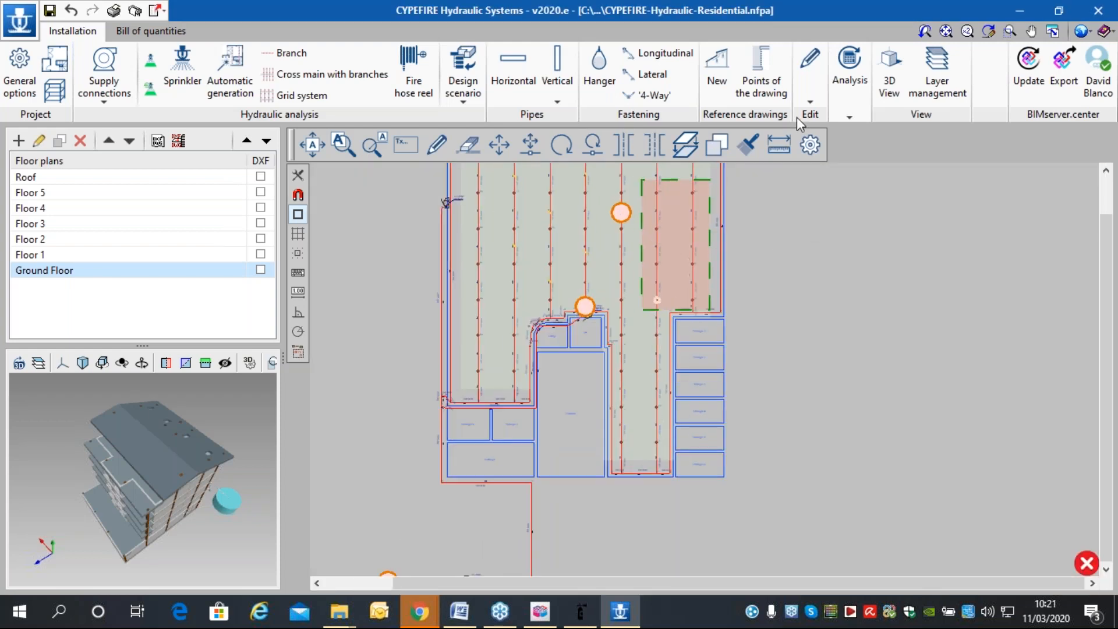
# Turn on the graphical analysis of the results, displaying the pipes by pressure loss.
pyautogui.click(850, 81)
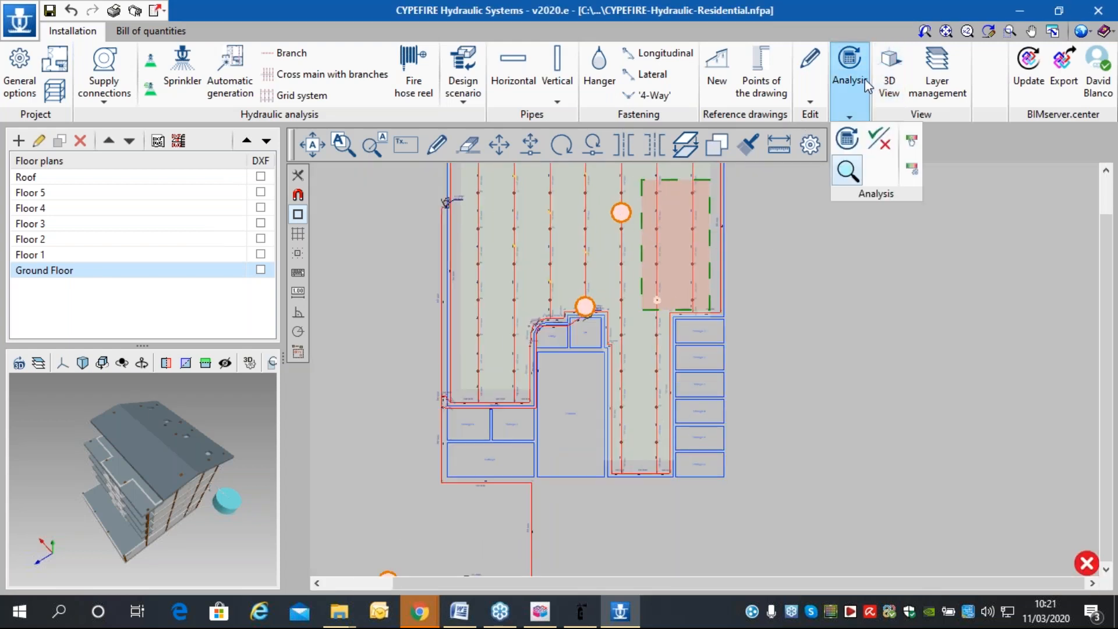
pyautogui.click(910, 143)
pyautogui.click(495, 248)
pyautogui.click(512, 304)
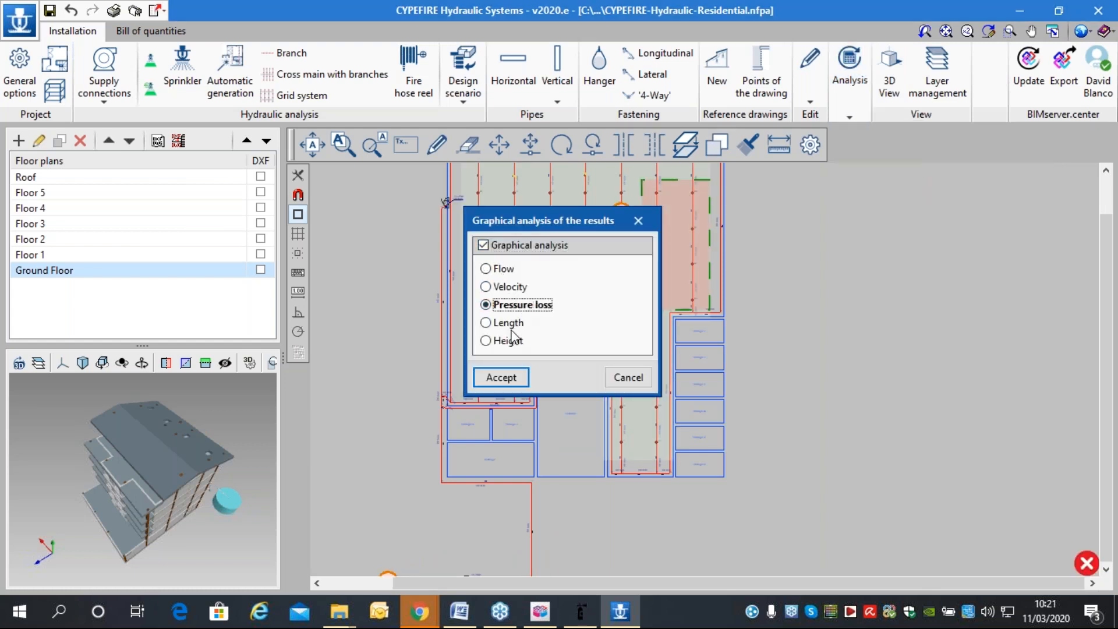
pyautogui.click(503, 378)
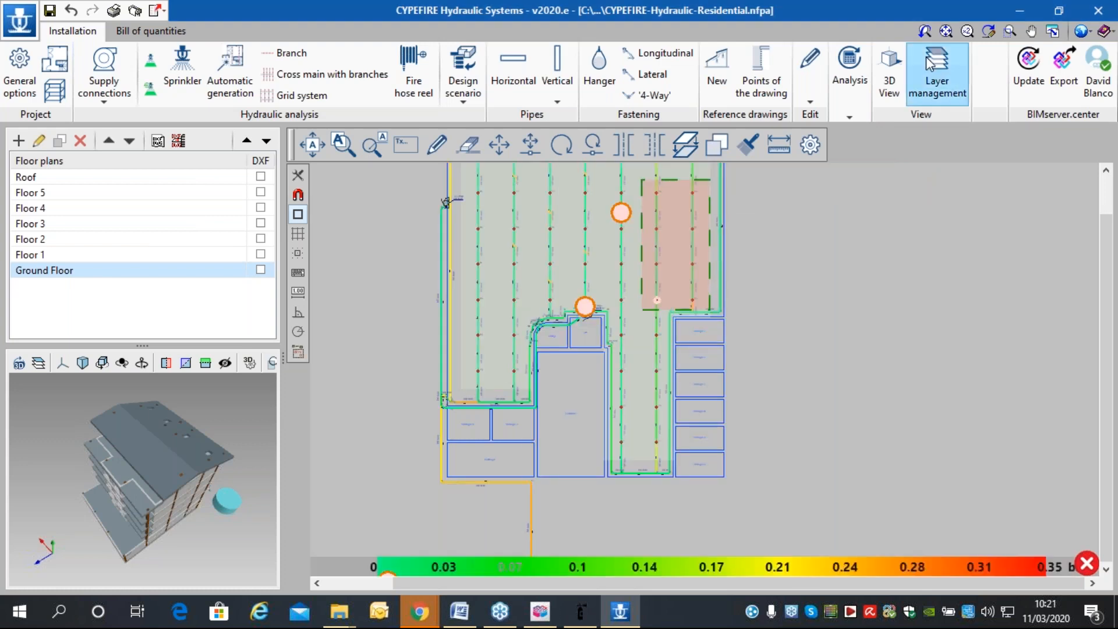
# Examine the pressure loss colours along the ground floor branch lines and supply pipe, and open the 3D view of the installation.
pyautogui.scroll(1, 647, 269)
pyautogui.scroll(2, 635, 268)
pyautogui.moveTo(525, 315); pyautogui.dragTo(566, 240, button='middle')
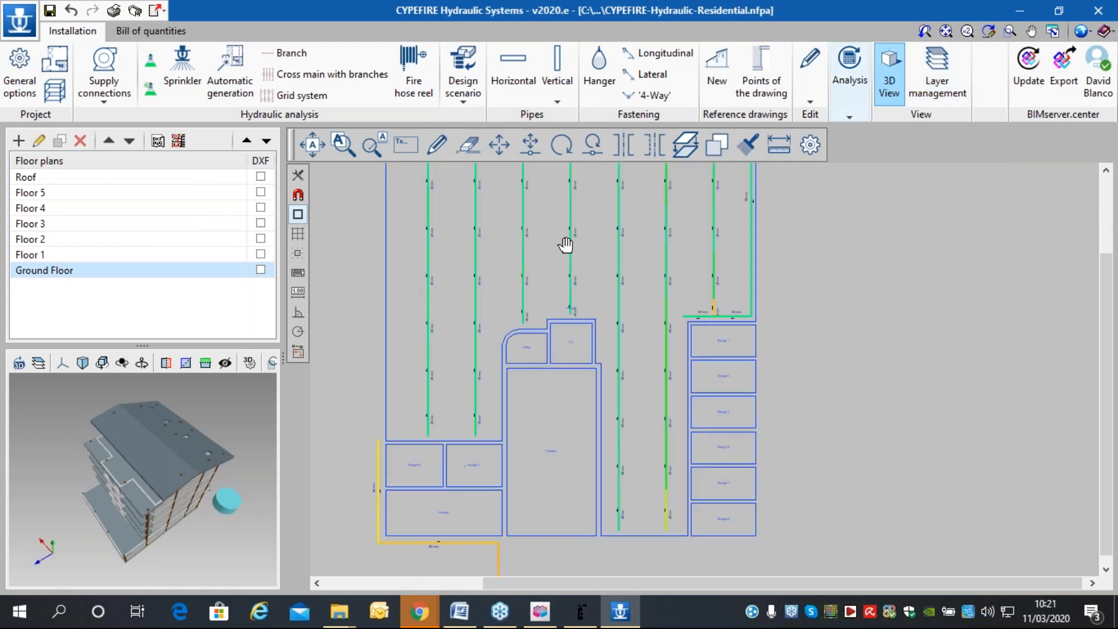
pyautogui.scroll(-5, 499, 370)
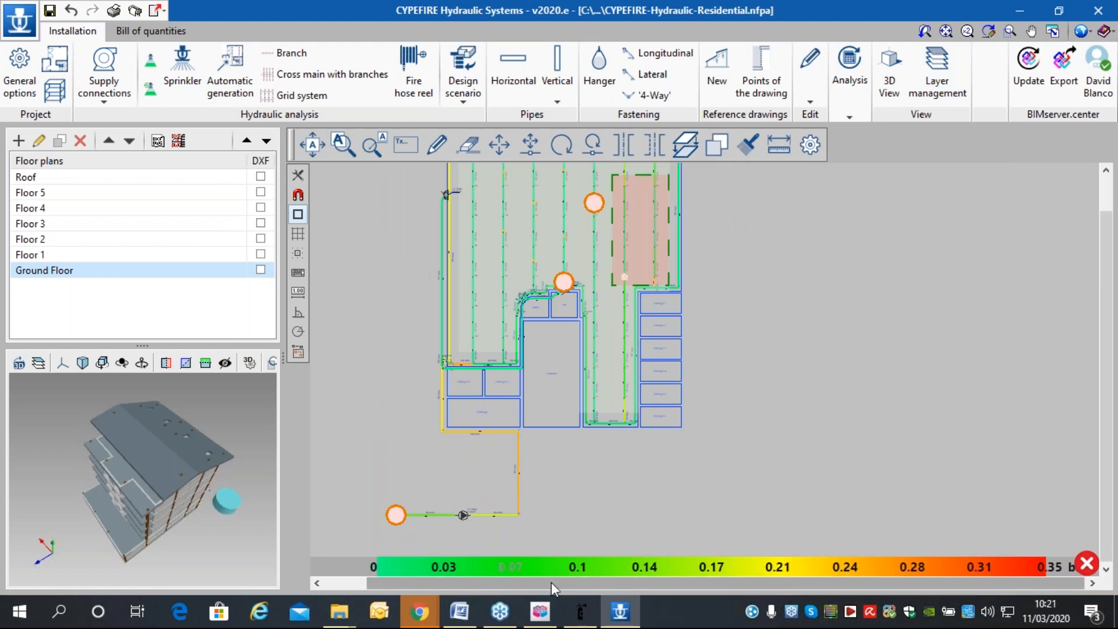
pyautogui.moveTo(396, 527)
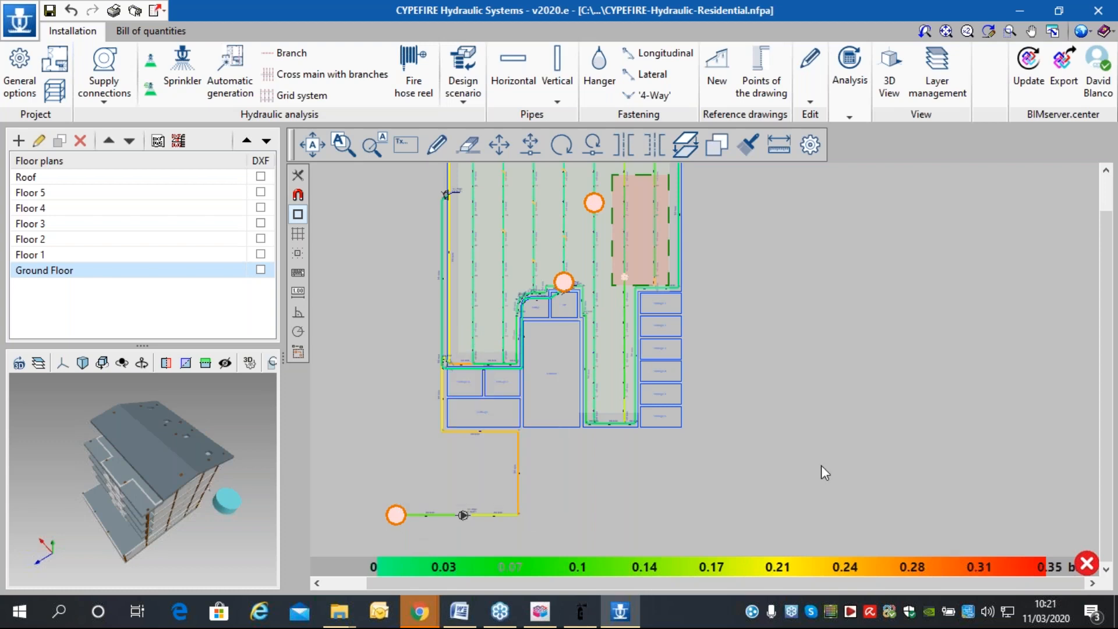
pyautogui.scroll(1, 1026, 545)
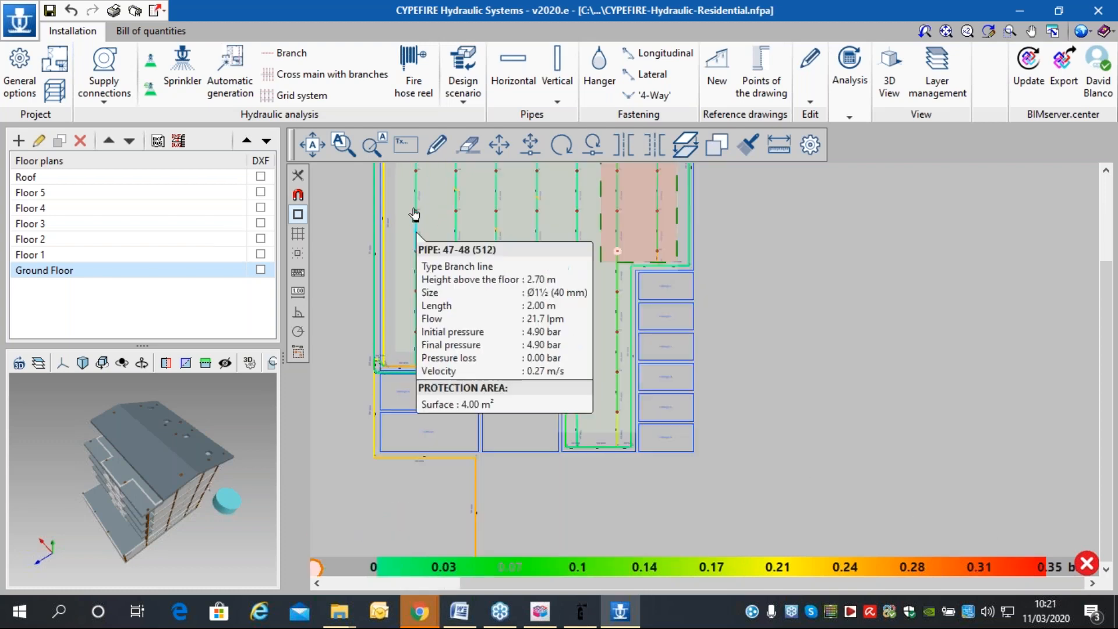
pyautogui.scroll(3, 410, 232)
pyautogui.scroll(-1, 377, 379)
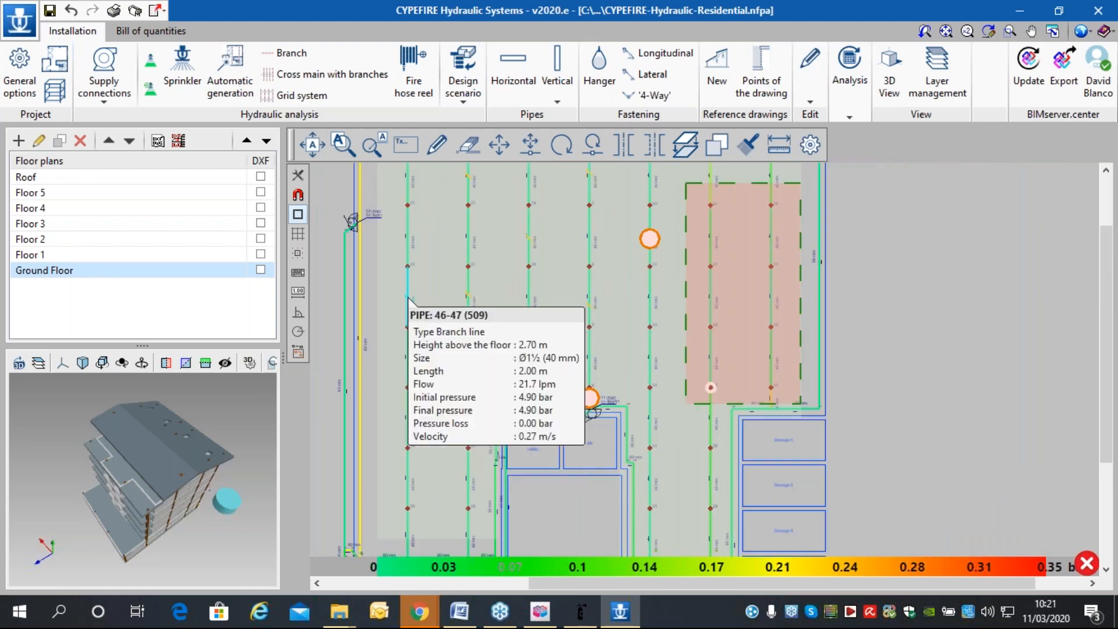
pyautogui.click(896, 71)
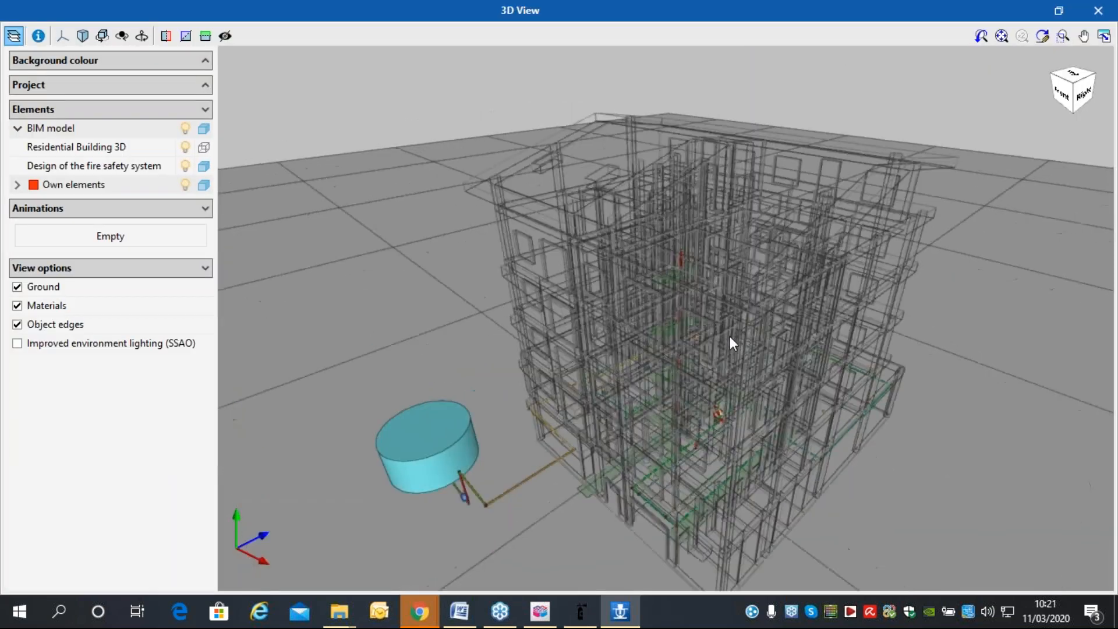
# Inspect the wireframe building and its fire safety system from different angles in the 3D view, and close that view.
pyautogui.scroll(3, 729, 337)
pyautogui.moveTo(721, 344); pyautogui.dragTo(775, 280, button='middle')
pyautogui.moveTo(775, 287); pyautogui.dragTo(276, 128)
pyautogui.scroll(-4, 599, 284)
pyautogui.moveTo(588, 285); pyautogui.dragTo(472, 332)
pyautogui.click(1098, 10)
# Turn off the graphical analysis of the results on the Ground Floor plan.
pyautogui.scroll(-5, 843, 290)
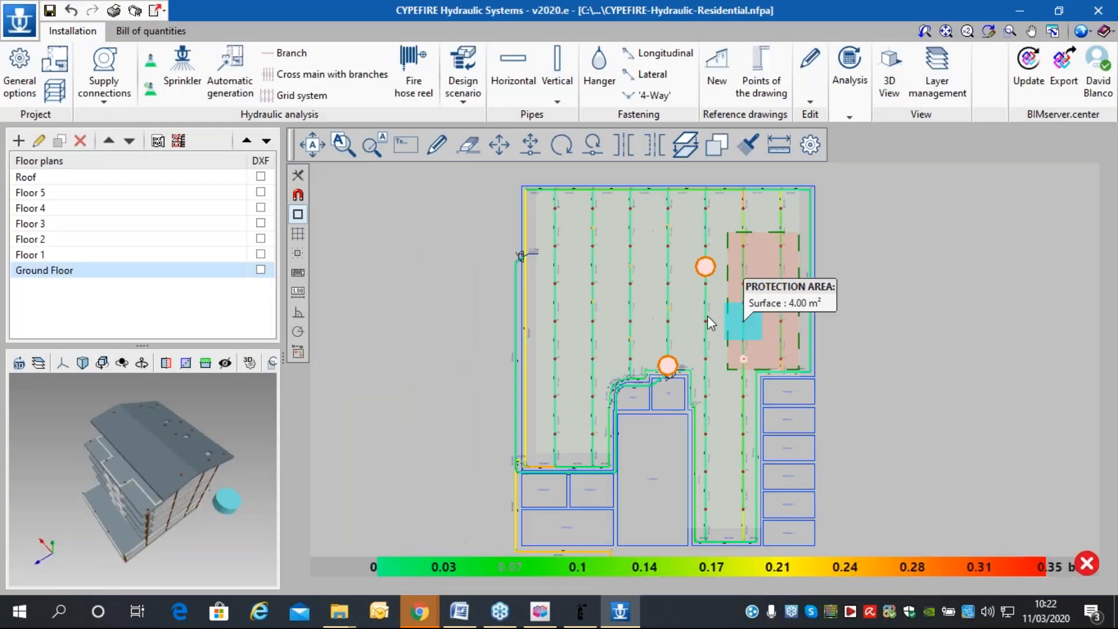
pyautogui.click(852, 106)
pyautogui.click(910, 149)
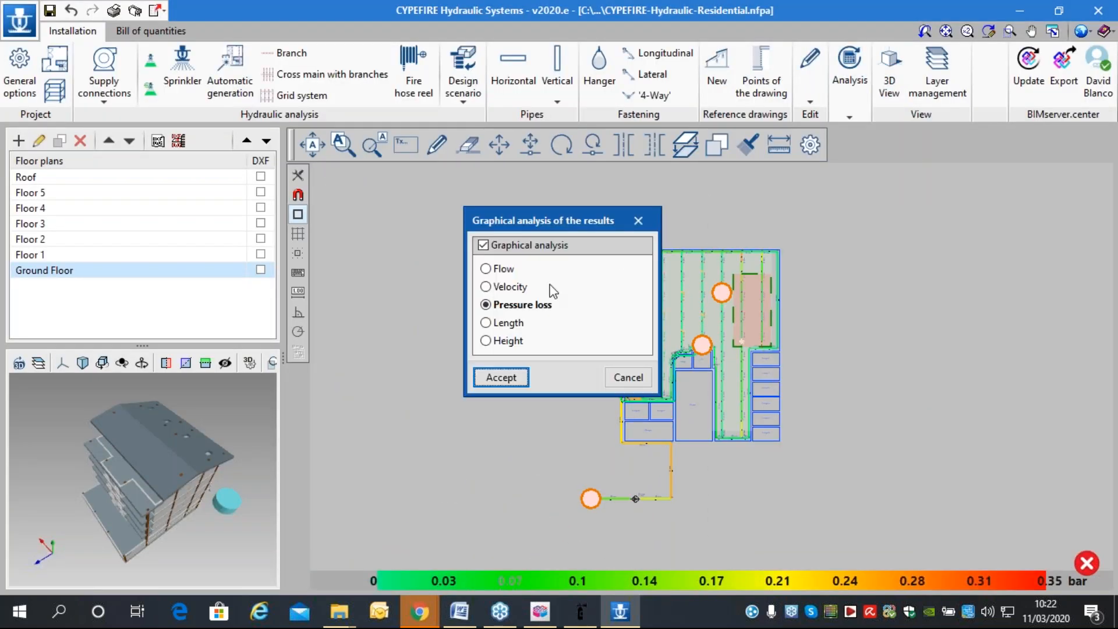
pyautogui.click(518, 245)
pyautogui.click(513, 378)
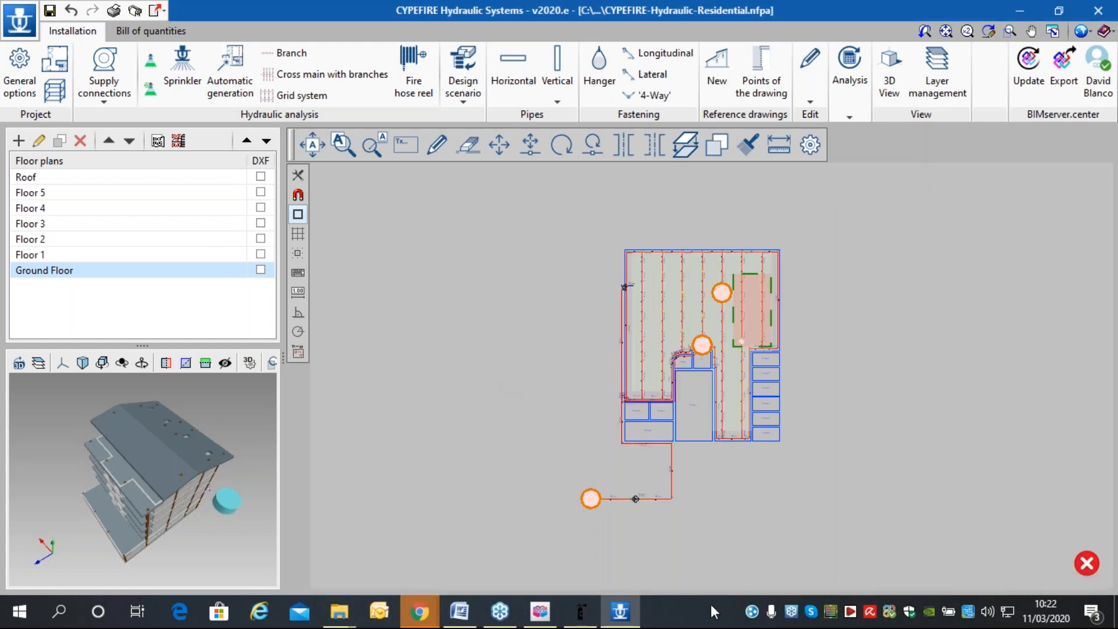
# Open the properties of the tank feeding the pump and consult its water supply check report.
pyautogui.scroll(8, 594, 512)
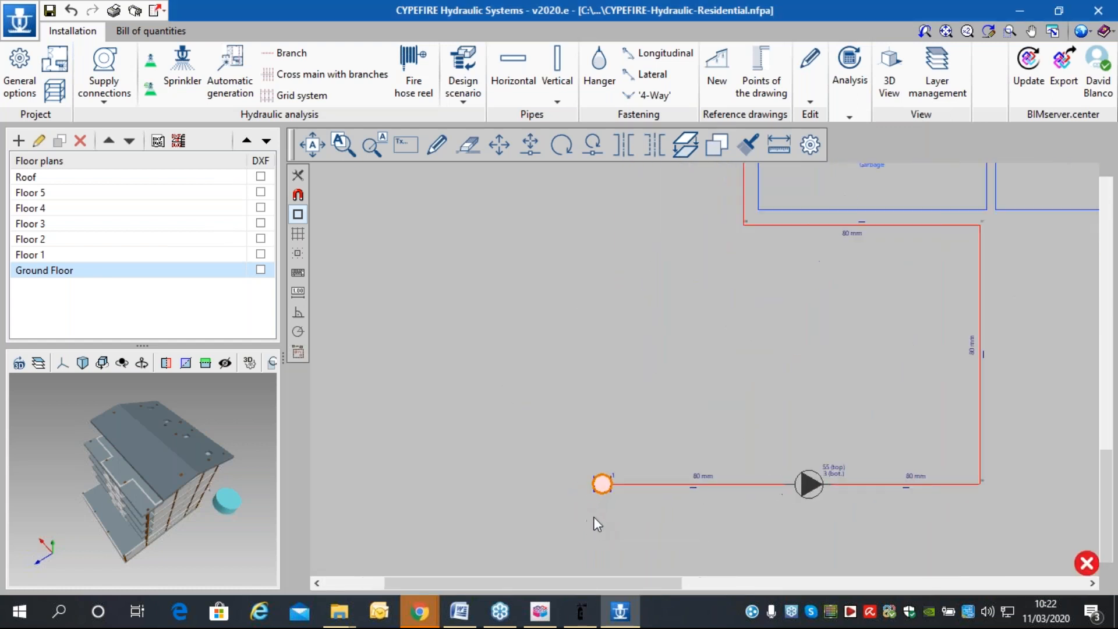
pyautogui.click(611, 456)
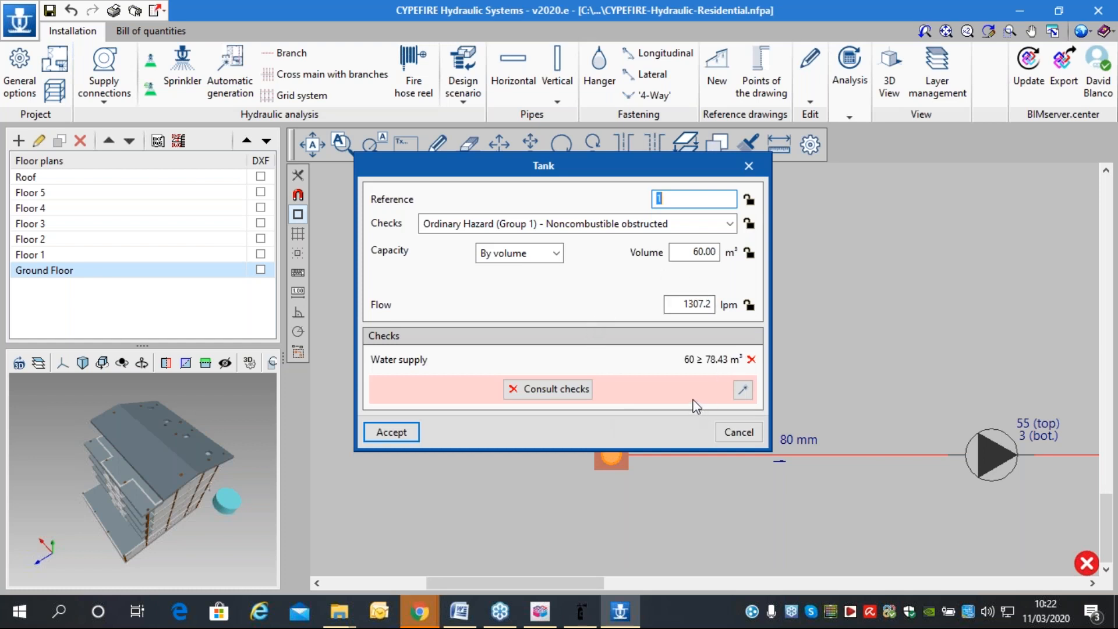
pyautogui.click(569, 388)
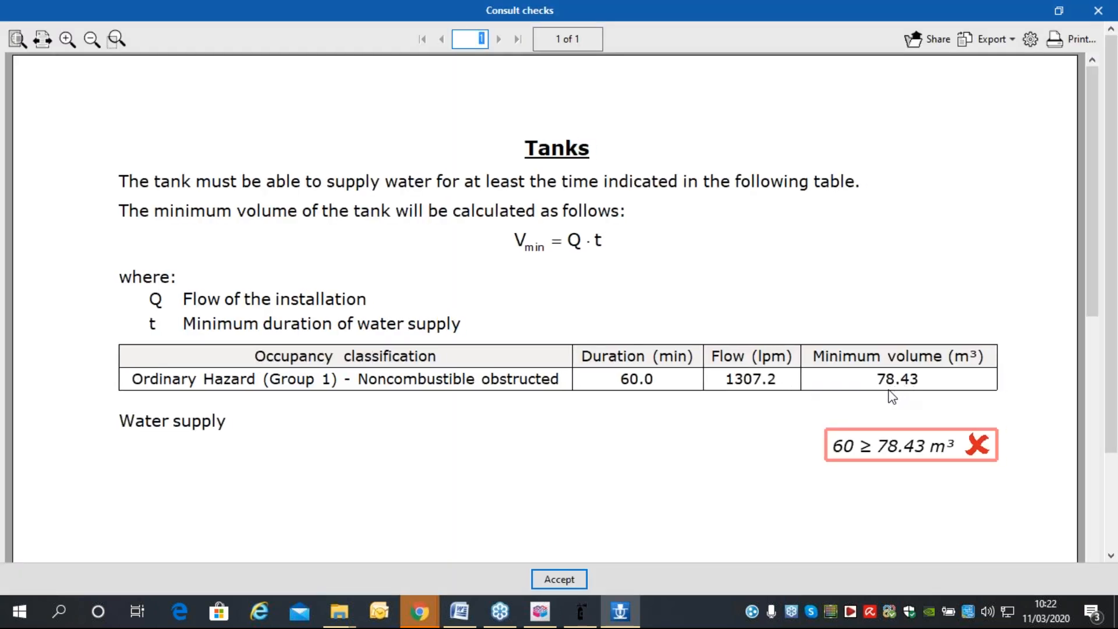
pyautogui.click(558, 579)
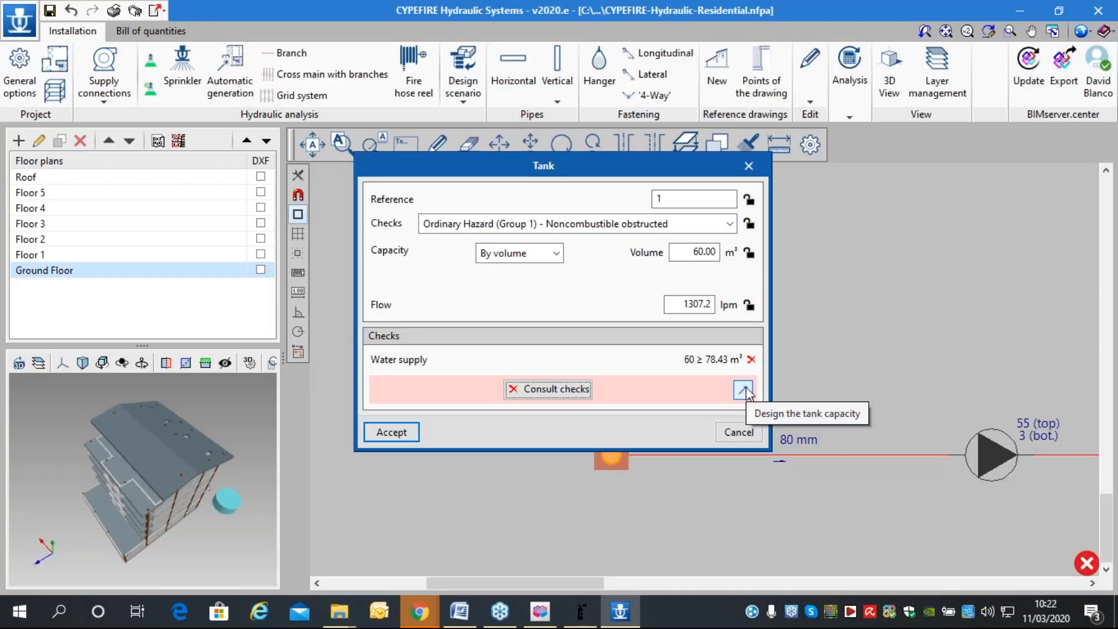
# Design the tank capacity automatically, override the volume with 100 m³ and accept the tank properties.
pyautogui.click(743, 390)
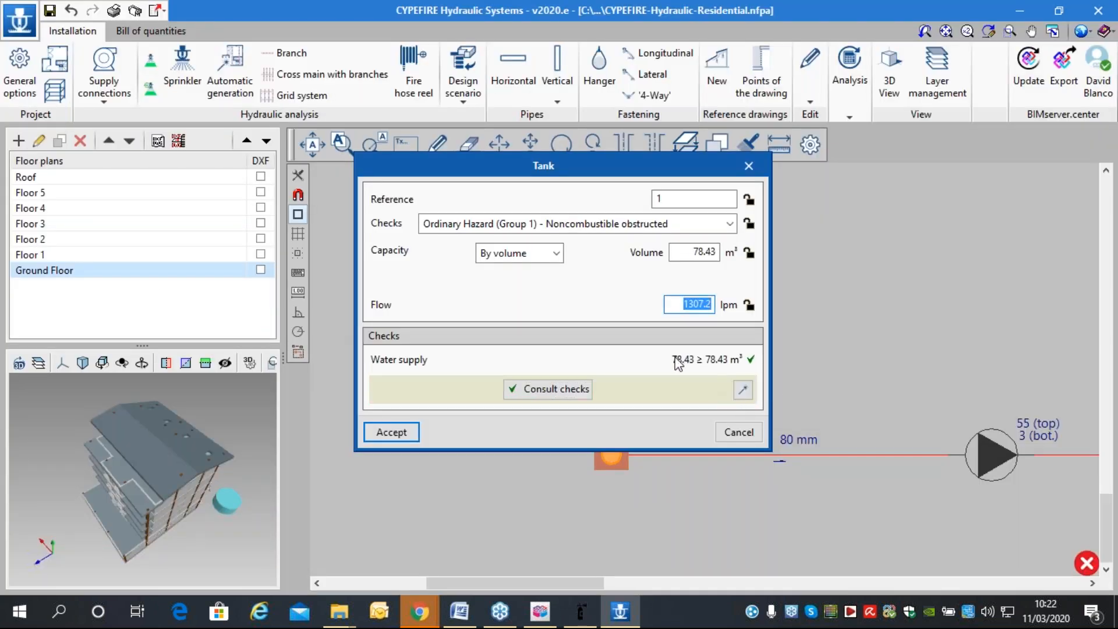
pyautogui.click(693, 258)
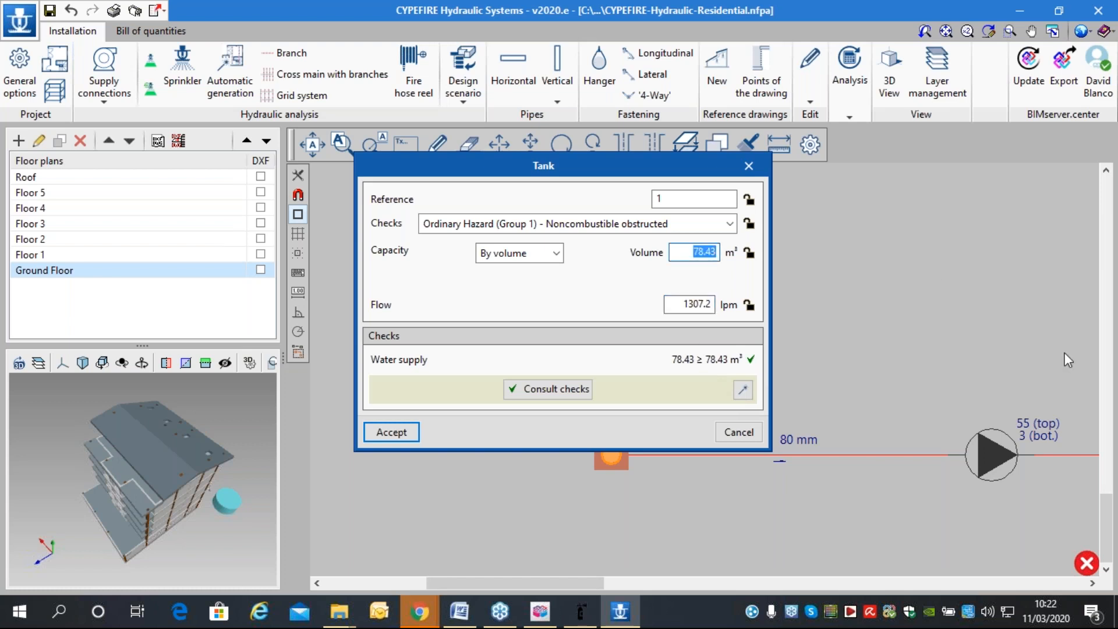
pyautogui.write('100')
pyautogui.press('Tab')
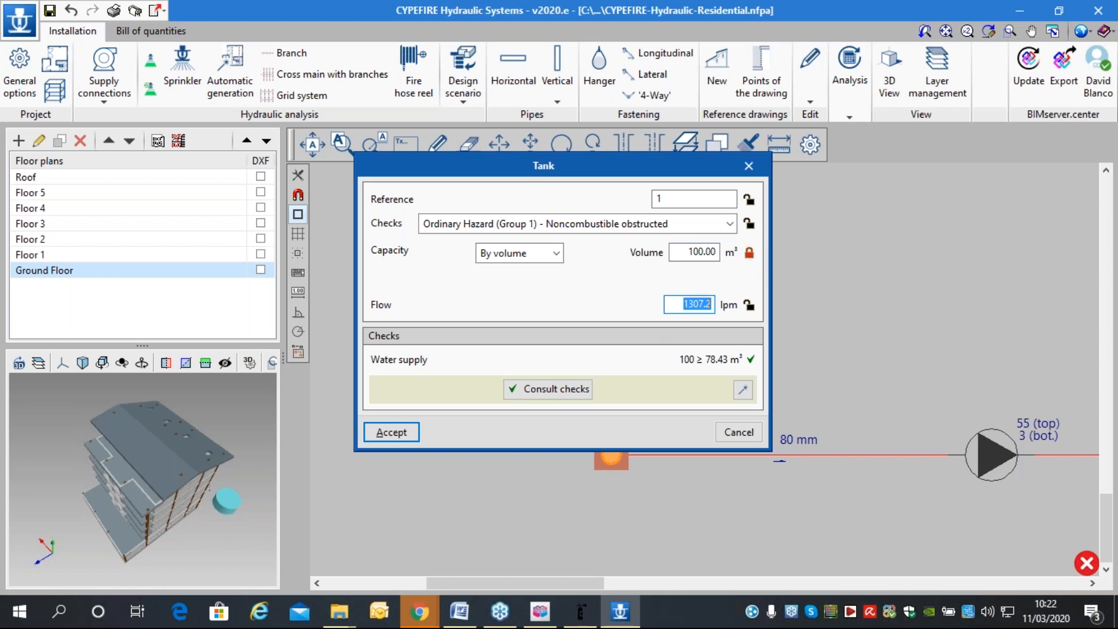
pyautogui.click(413, 430)
# Run the hydraulic analysis again with the modified tank.
pyautogui.click(857, 69)
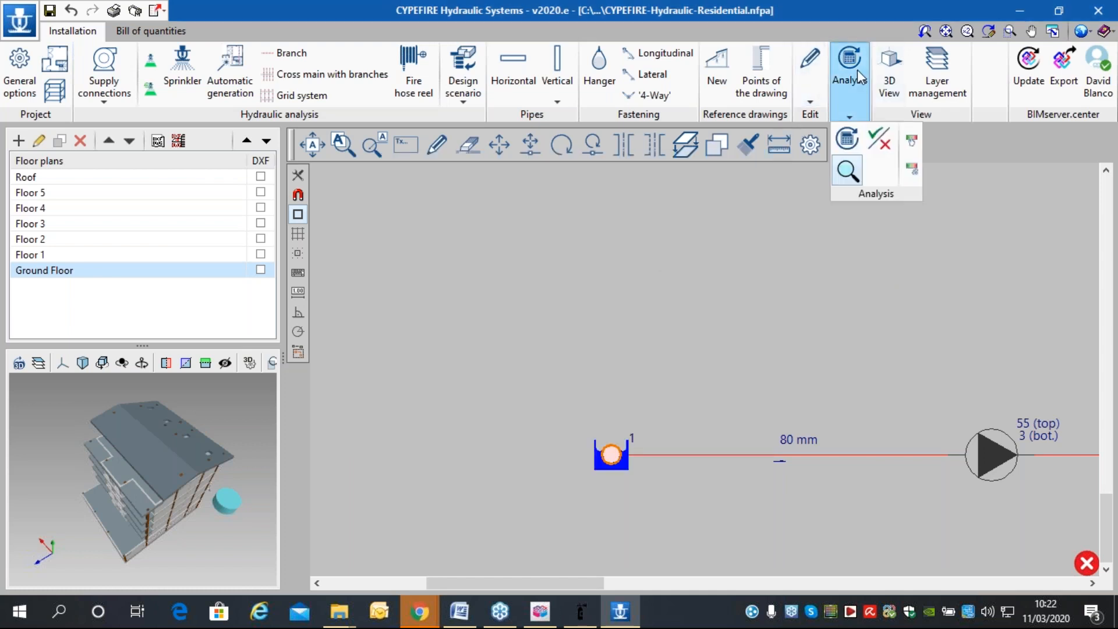
pyautogui.click(847, 140)
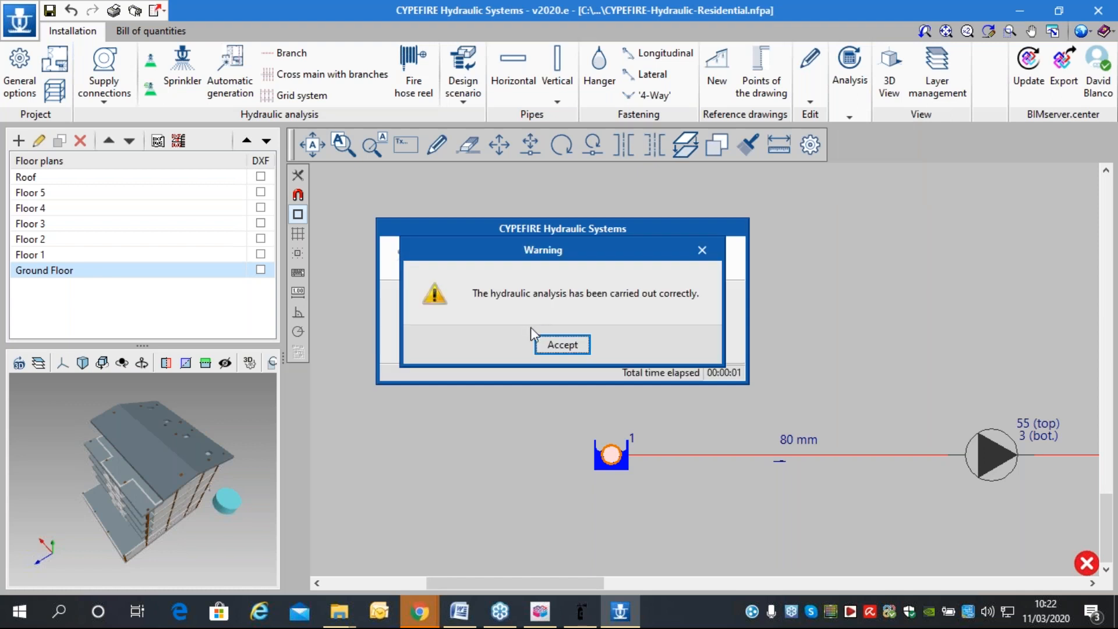
pyautogui.click(553, 345)
pyautogui.scroll(-12, 505, 372)
pyautogui.moveTo(595, 315)
pyautogui.mouseDown(button='middle')
pyautogui.moveTo(589, 387)
pyautogui.moveTo(594, 347)
pyautogui.moveTo(602, 358)
pyautogui.mouseUp(button='middle')
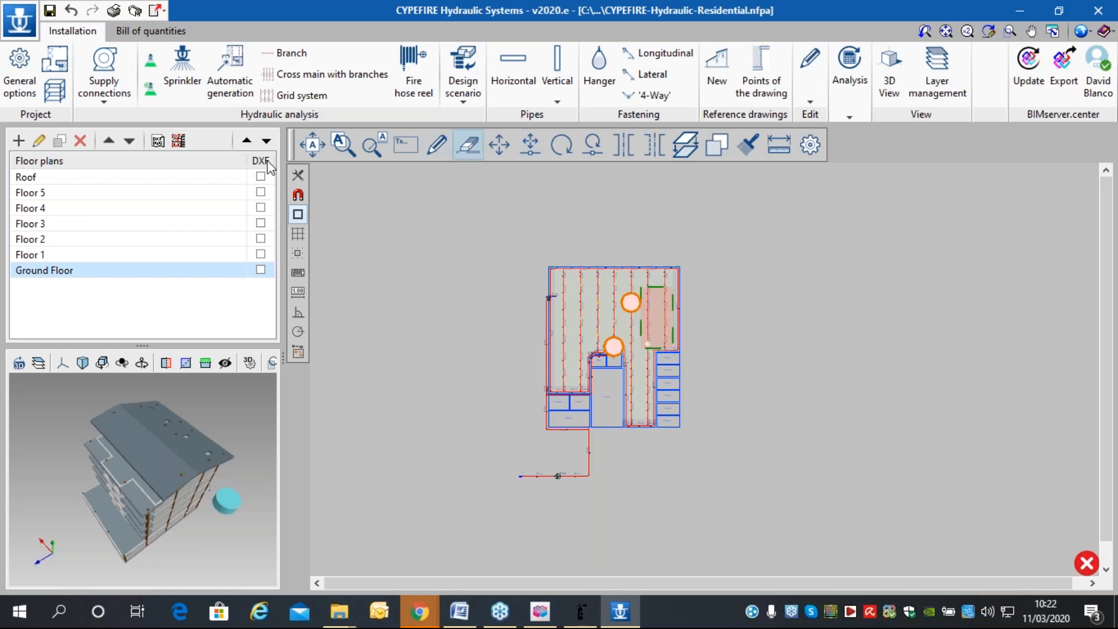
# Generate the materials list report, review the quantities on page 2 and close the report.
pyautogui.click(114, 12)
pyautogui.click(561, 342)
pyautogui.click(594, 315)
pyautogui.click(520, 363)
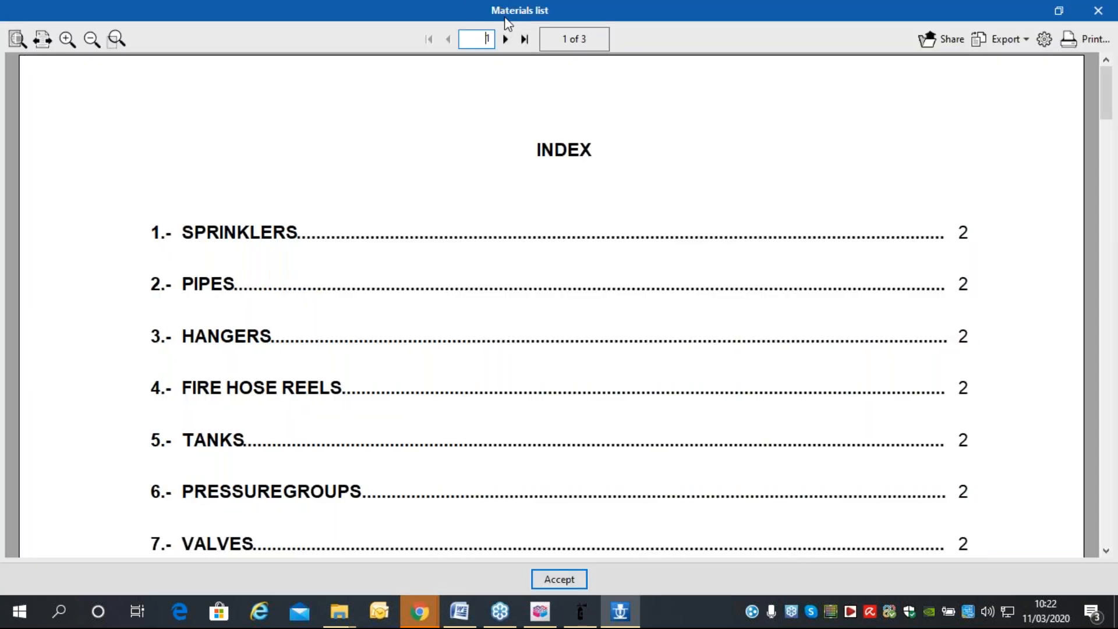
pyautogui.click(505, 39)
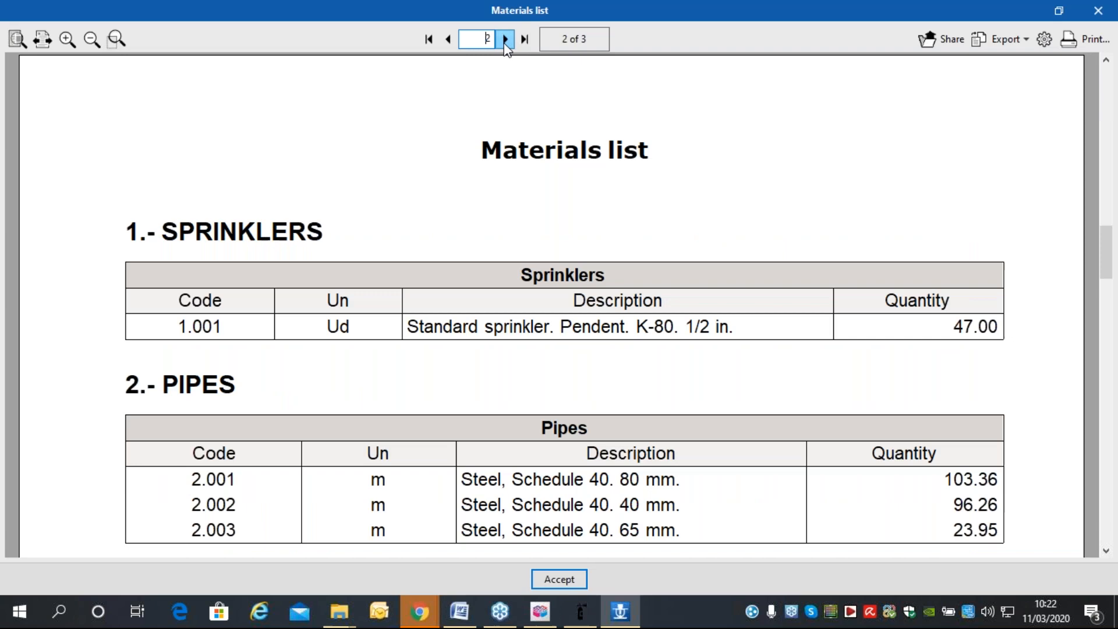
pyautogui.scroll(-10, 509, 216)
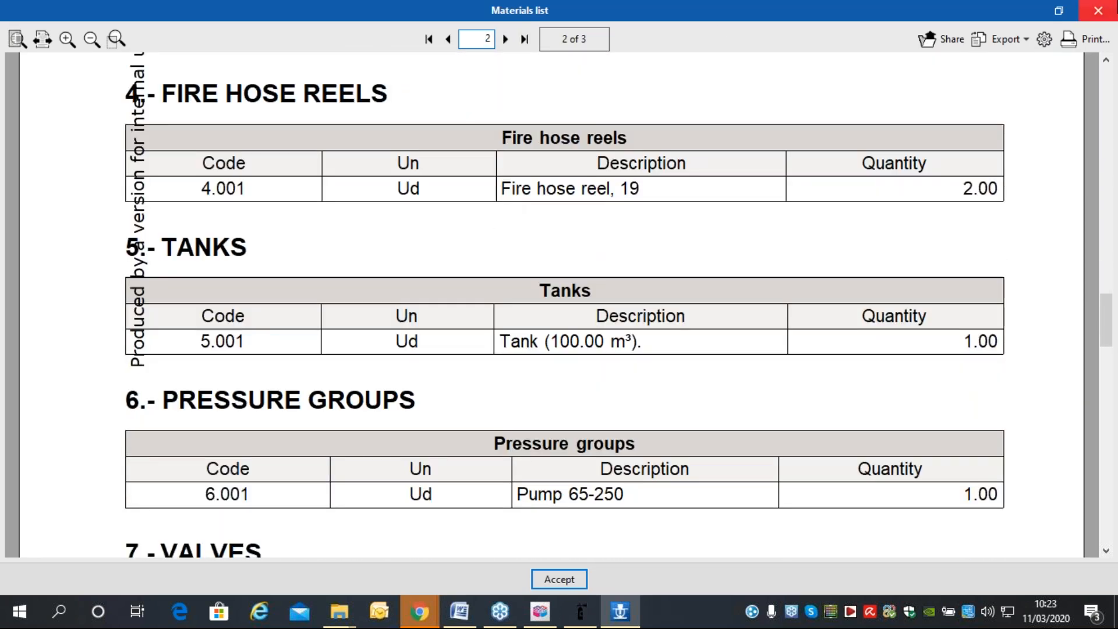
pyautogui.click(1099, 11)
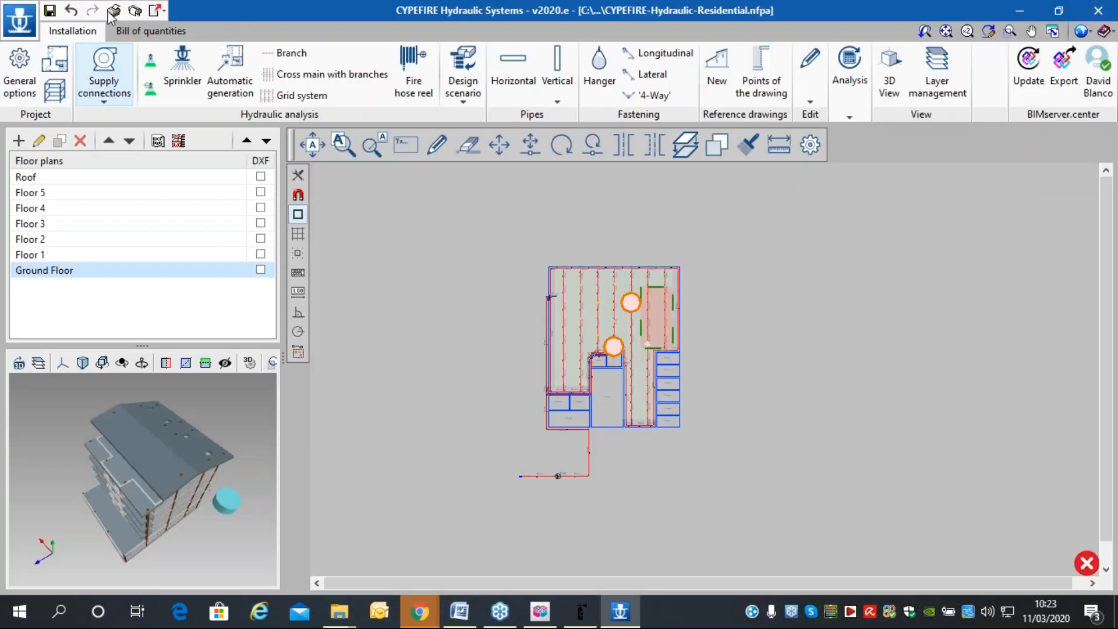
# Add a floor plans drawing for DWG output at 1:100 containing only the Ground Floor, with Show DXF disabled.
pyautogui.click(134, 11)
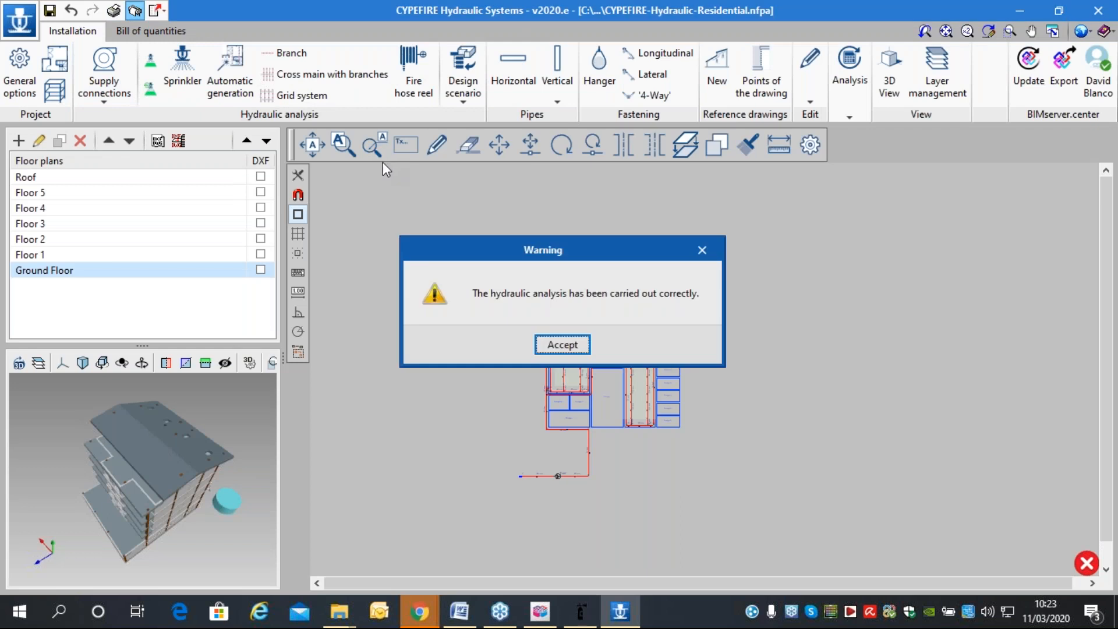
pyautogui.click(581, 342)
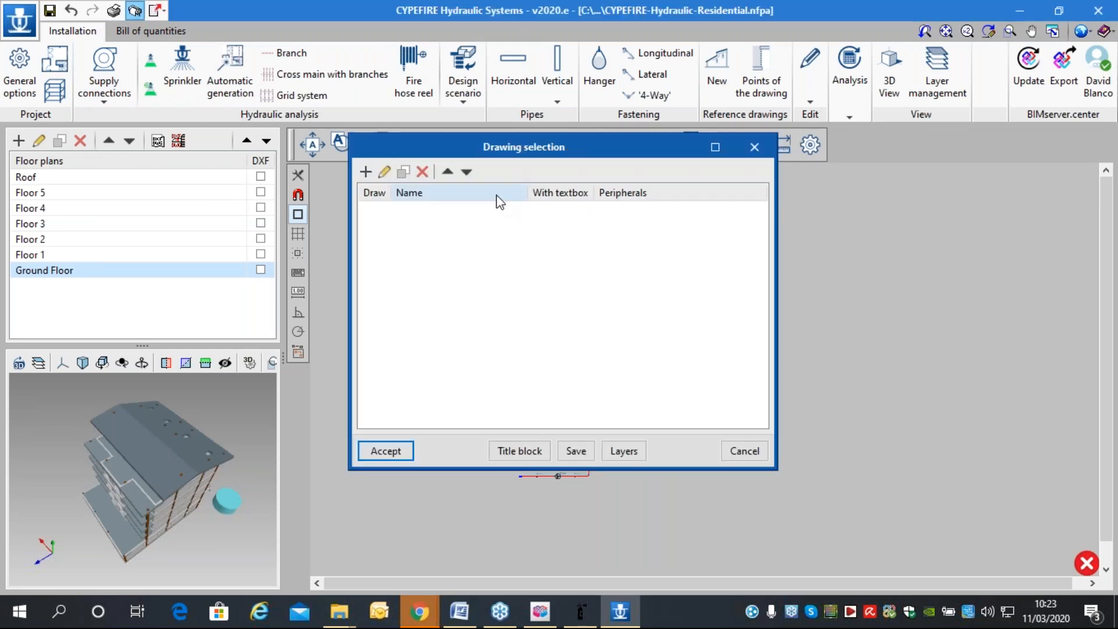
pyautogui.click(365, 171)
pyautogui.click(428, 226)
pyautogui.click(428, 241)
pyautogui.click(429, 256)
pyautogui.doubleClick(481, 171)
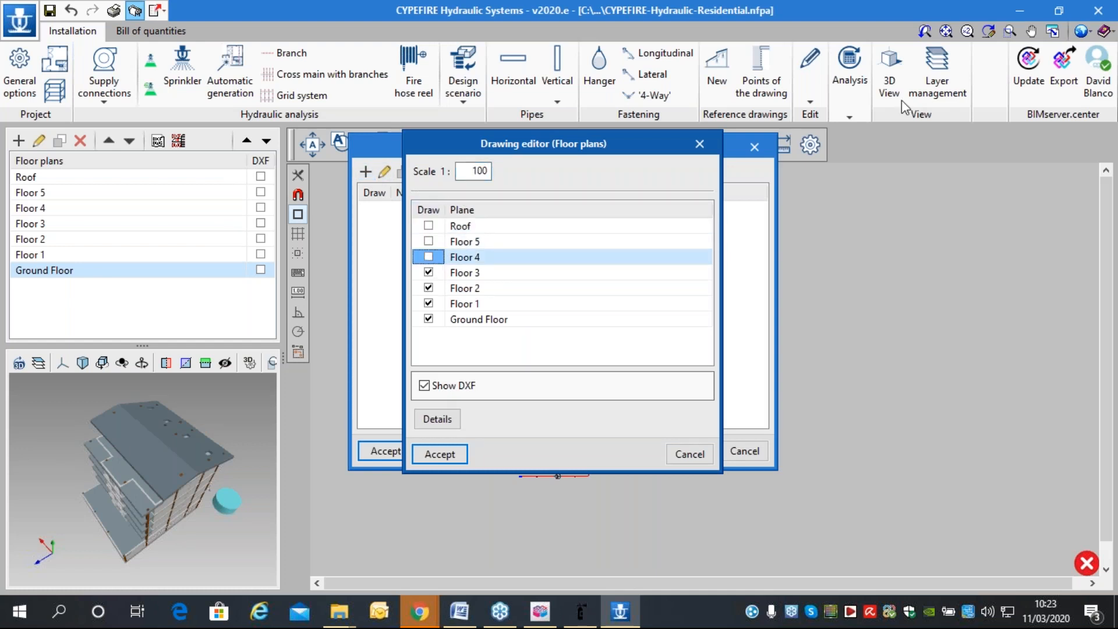
pyautogui.click(428, 272)
pyautogui.click(428, 288)
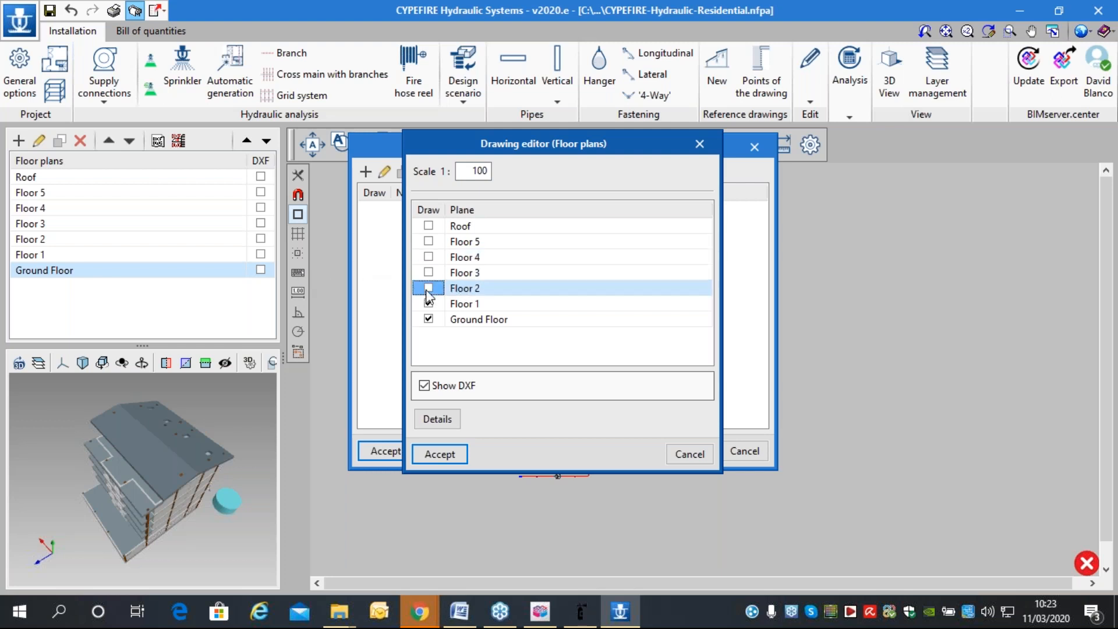
pyautogui.click(429, 304)
pyautogui.click(463, 320)
pyautogui.click(436, 389)
pyautogui.click(455, 457)
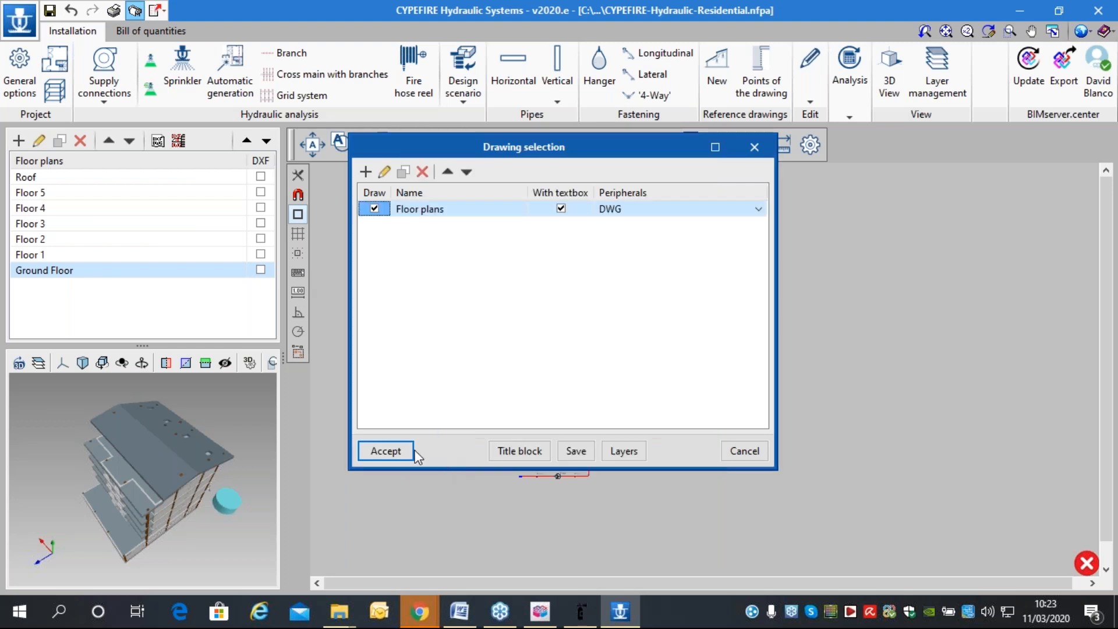
# Generate the drawing composition in full detail and examine the sprinkler rows and pipe sizes on the Ground Floor sheet.
pyautogui.click(393, 448)
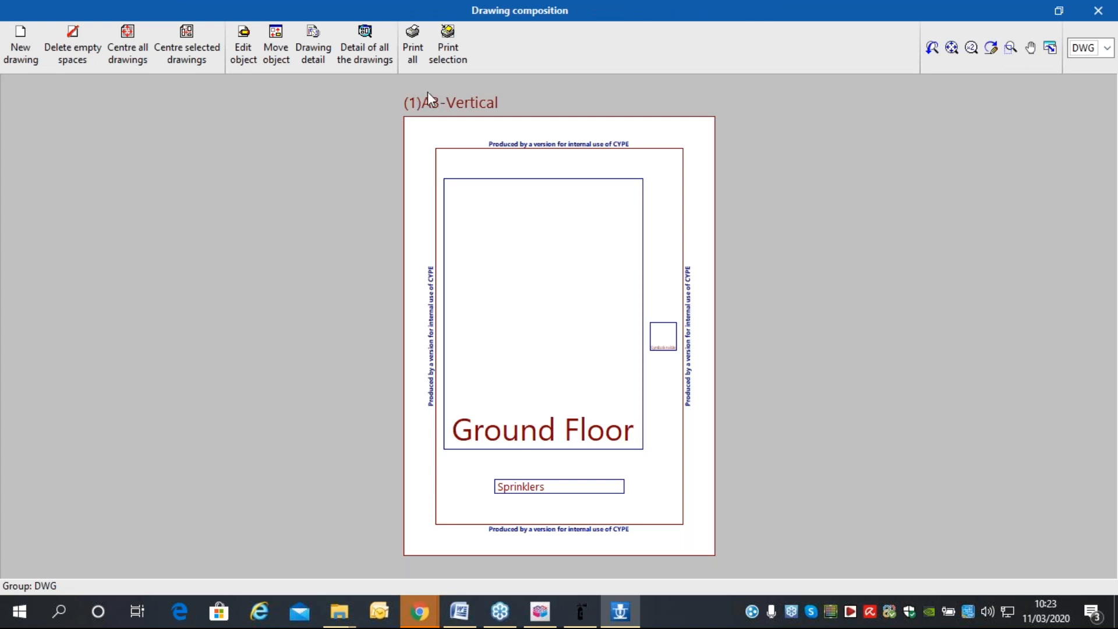
pyautogui.click(365, 46)
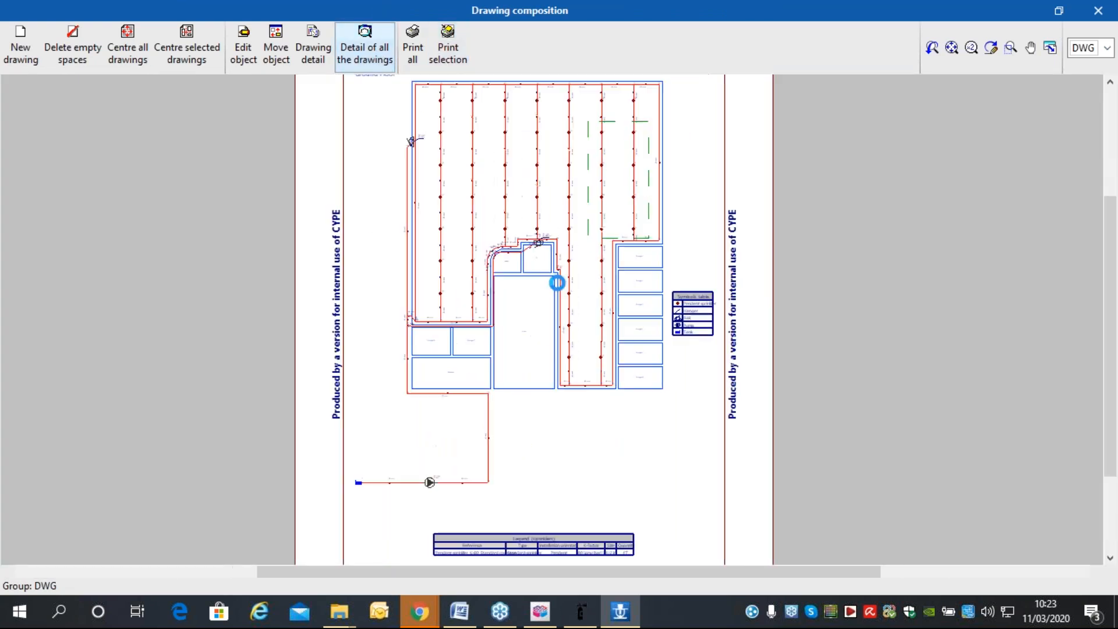
pyautogui.scroll(4, 558, 283)
pyautogui.moveTo(462, 191)
pyautogui.mouseDown(button='middle')
pyautogui.moveTo(452, 344)
pyautogui.moveTo(461, 421)
pyautogui.mouseUp(button='middle')
pyautogui.scroll(-1, 344, 195)
pyautogui.scroll(8, 387, 195)
pyautogui.moveTo(724, 315); pyautogui.dragTo(585, 362, button='middle')
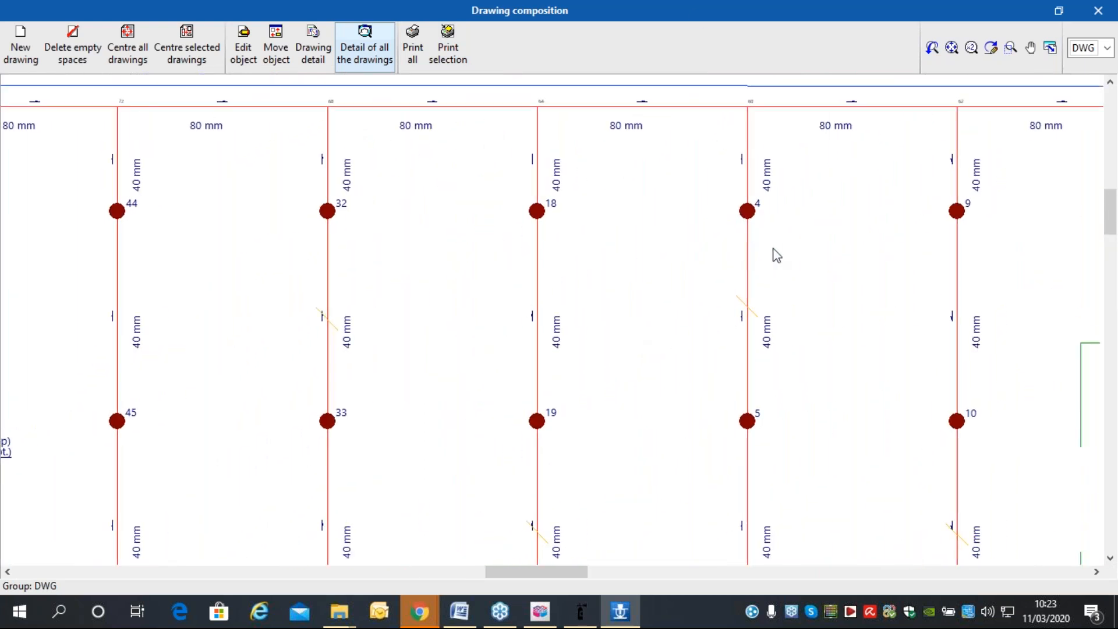
# Examine the lower sprinkler branches and the symbols table beside the storage rooms.
pyautogui.scroll(-1, 775, 262)
pyautogui.moveTo(759, 437); pyautogui.dragTo(669, 240, button='middle')
pyautogui.scroll(-3, 665, 251)
pyautogui.moveTo(675, 516); pyautogui.dragTo(705, 182, button='middle')
pyautogui.moveTo(709, 340)
pyautogui.mouseDown(button='middle')
pyautogui.moveTo(359, 225)
pyautogui.moveTo(284, 227)
pyautogui.mouseUp(button='middle')
pyautogui.scroll(2, 637, 197)
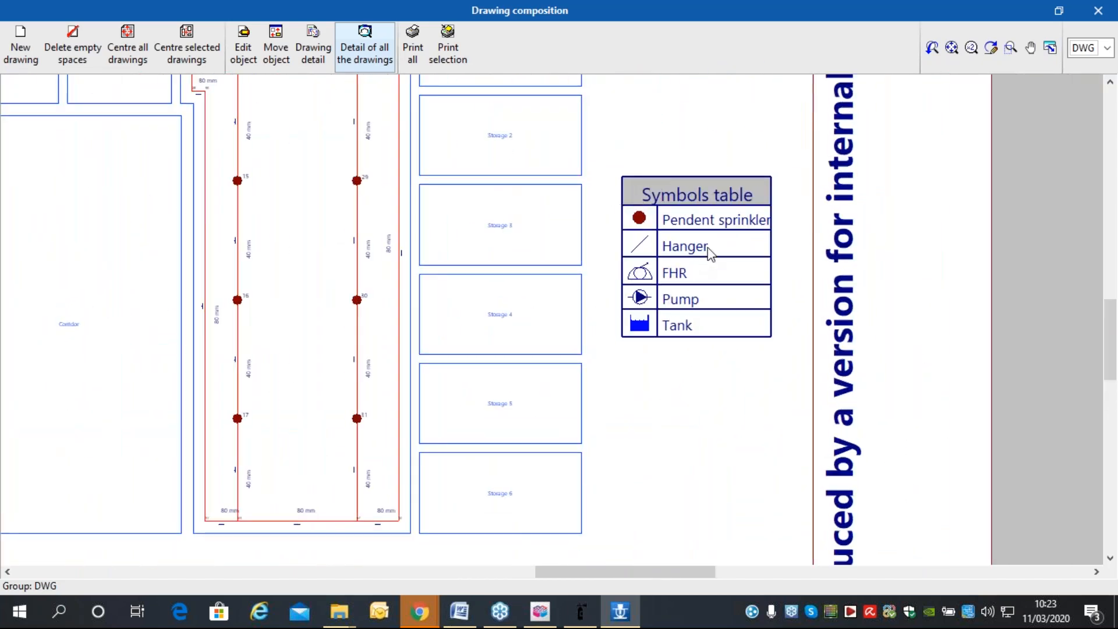
# Examine the sprinkler legend and the tank and pump connection on the Ground Floor drawing.
pyautogui.scroll(-6, 847, 215)
pyautogui.moveTo(520, 455); pyautogui.dragTo(503, 317, button='middle')
pyautogui.scroll(5, 493, 451)
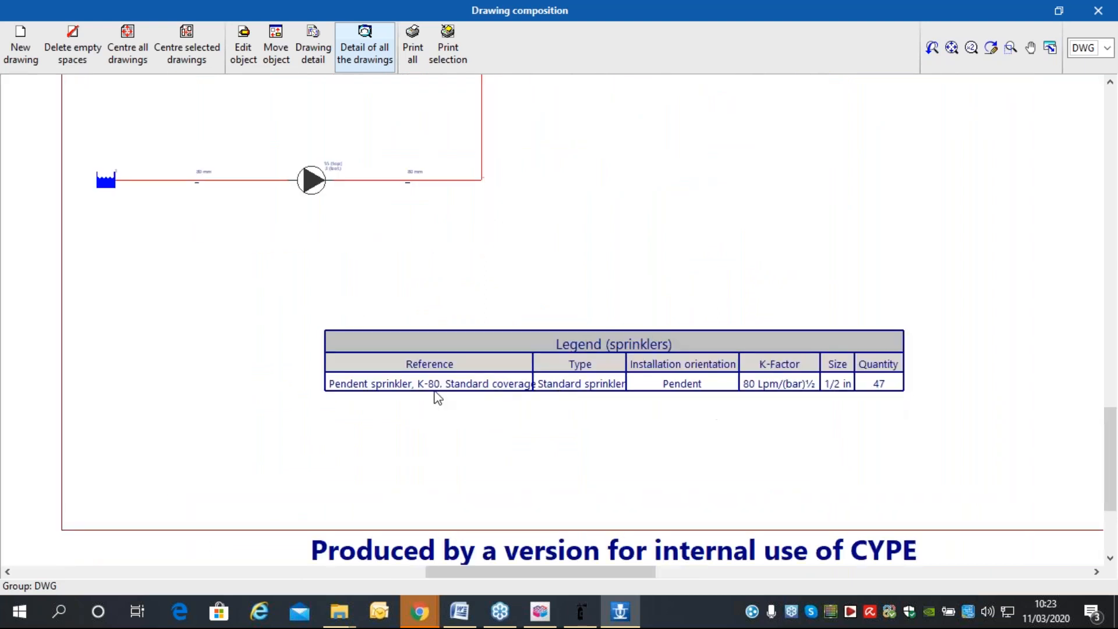
pyautogui.scroll(2, 891, 387)
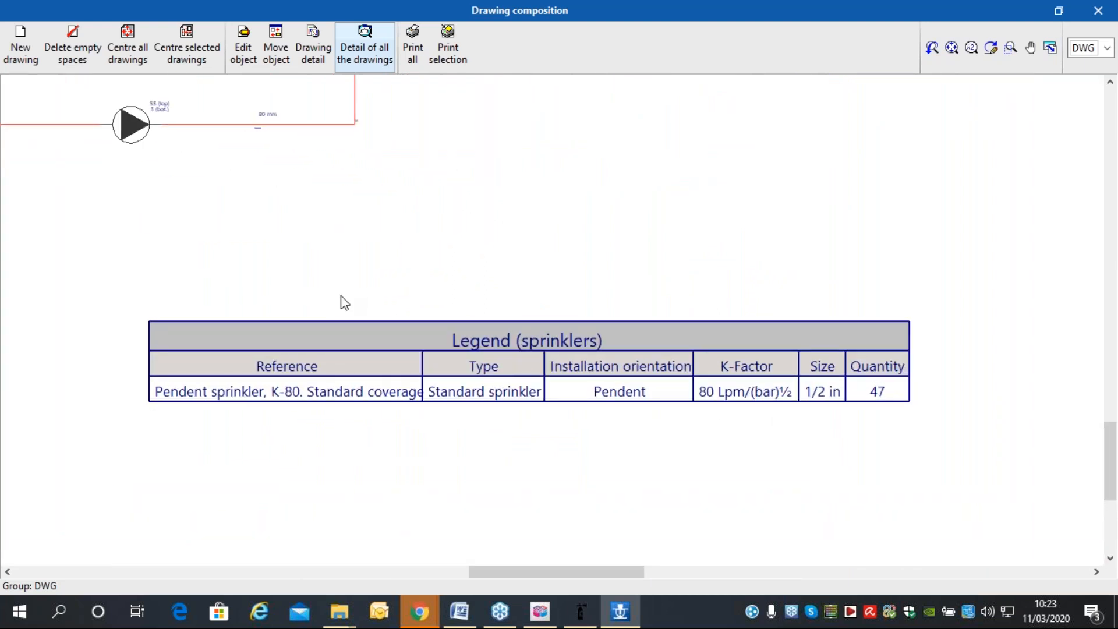
pyautogui.scroll(-1, 302, 387)
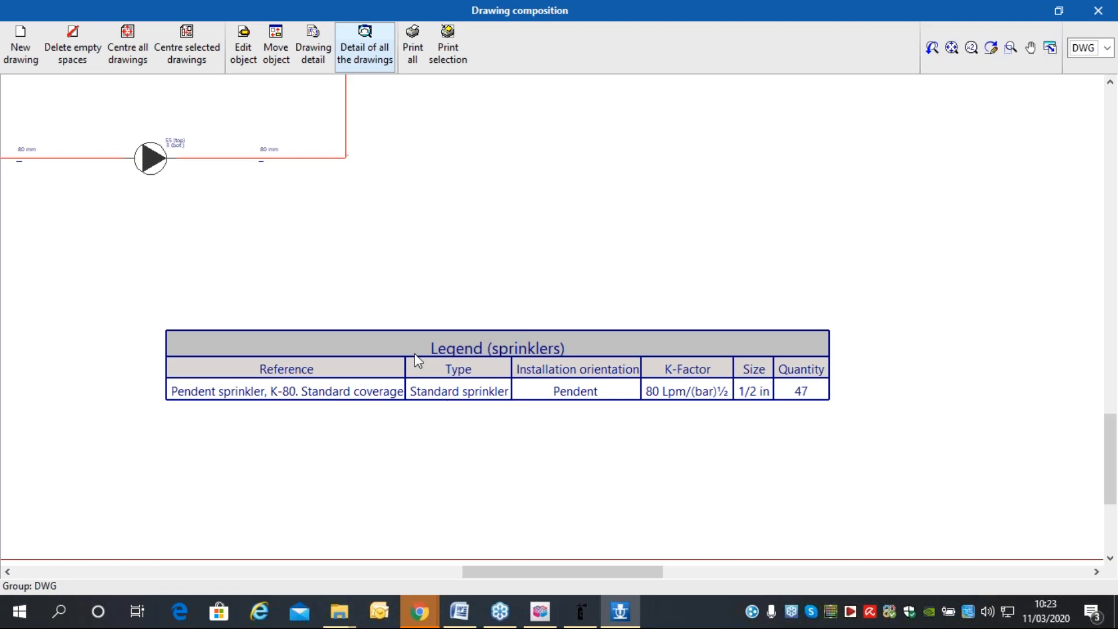
pyautogui.scroll(-4, 417, 361)
pyautogui.scroll(8, 365, 297)
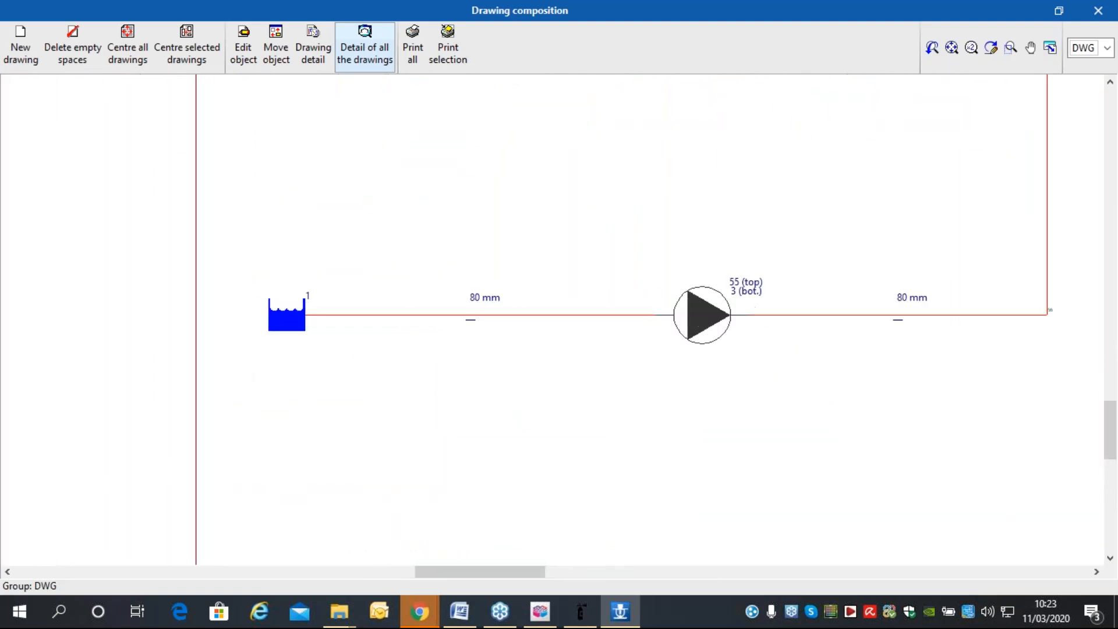
pyautogui.scroll(-6, 492, 146)
pyautogui.scroll(1, 646, 323)
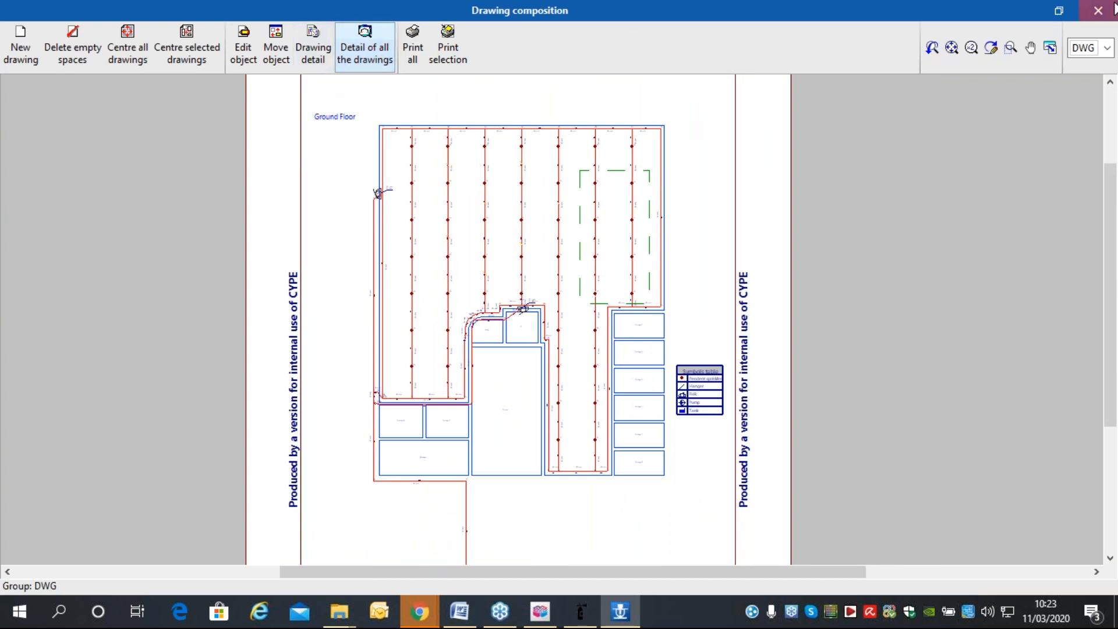
# Check the DWG file name settings for printing all drawings, cancel the export and leave the drawing composition and selection.
pyautogui.click(419, 53)
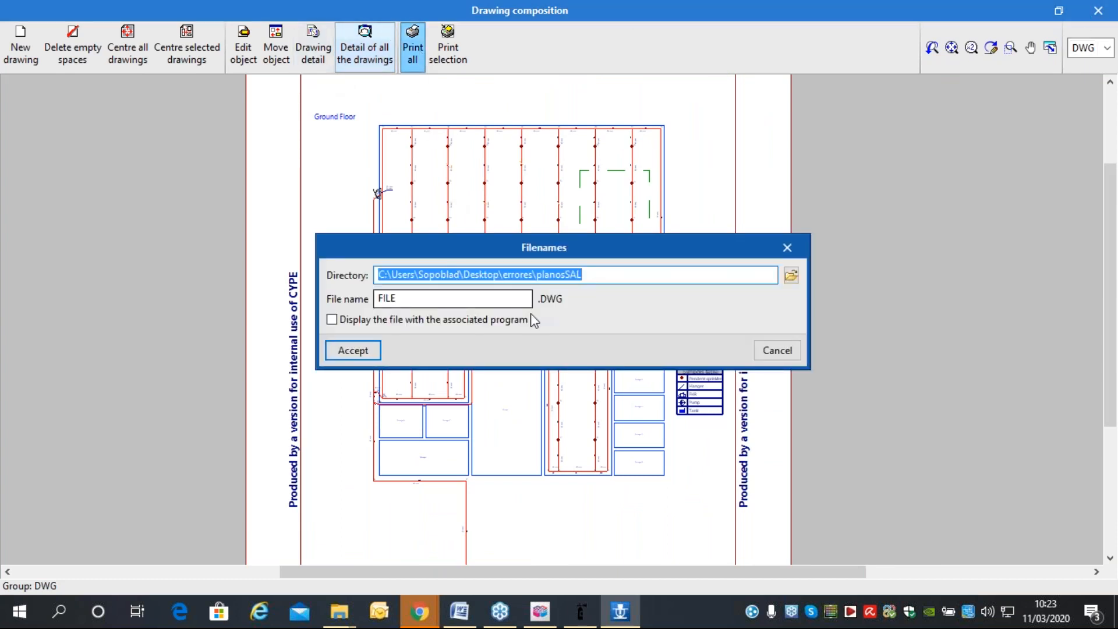
pyautogui.click(789, 356)
pyautogui.click(1116, 3)
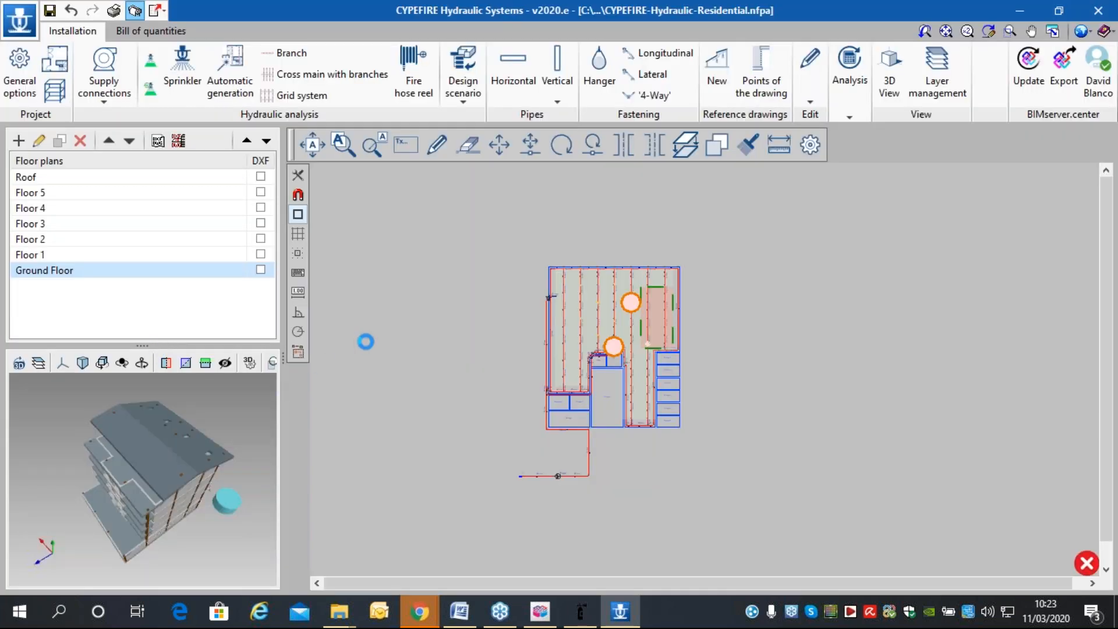
pyautogui.click(744, 452)
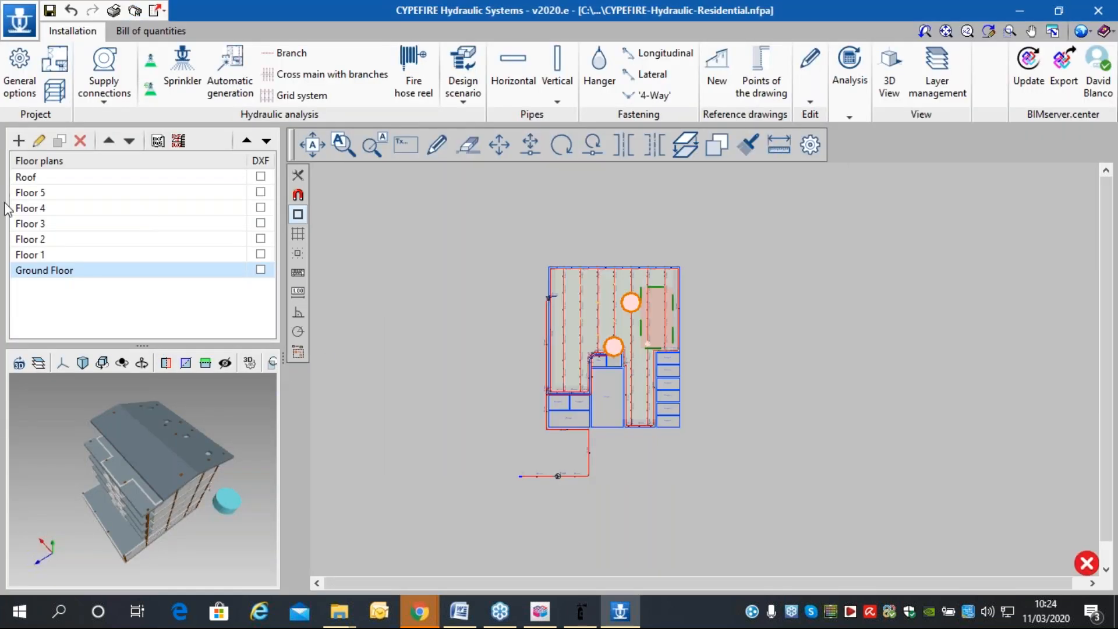
# Display the Floor 4 plan around its central corridor.
pyautogui.click(72, 207)
pyautogui.scroll(5, 582, 361)
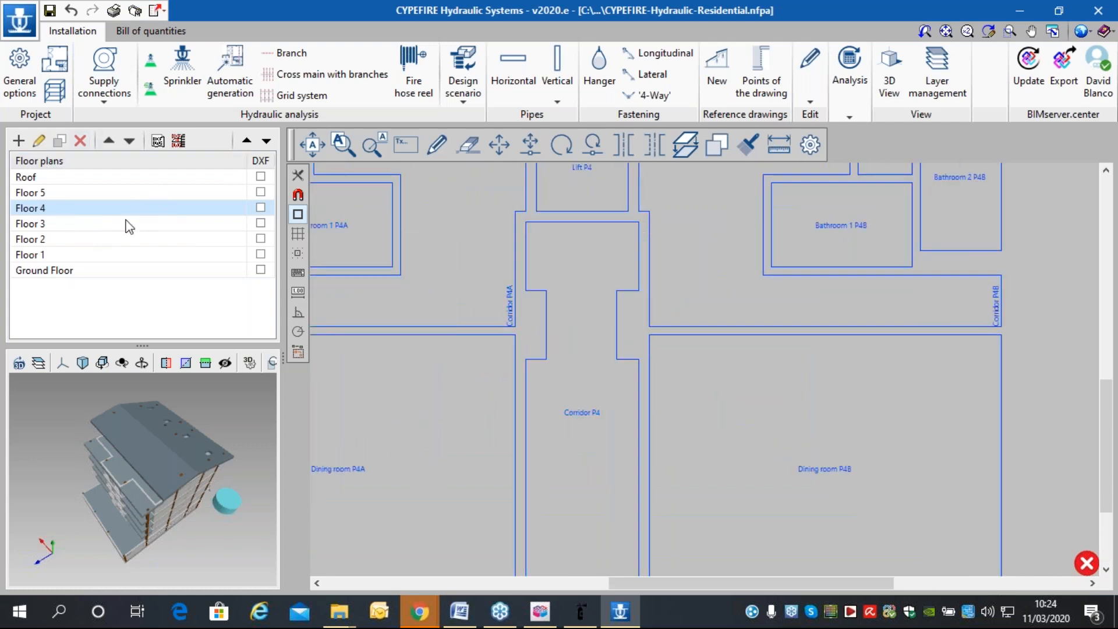
# On the Ground Floor, draw a short Ø3 (80 mm) Steel, Schedule 40 horizontal pipe from node 79 towards the corridor above Storage 7.
pyautogui.click(68, 273)
pyautogui.scroll(-3, 480, 344)
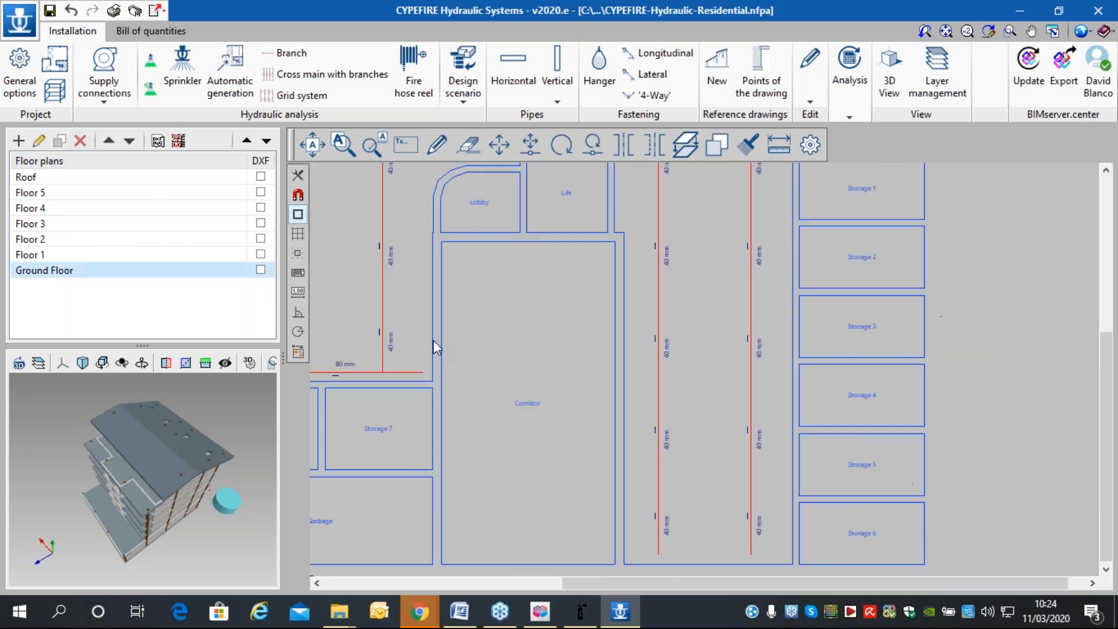
pyautogui.moveTo(350, 327); pyautogui.dragTo(584, 290, button='middle')
pyautogui.scroll(5, 927, 338)
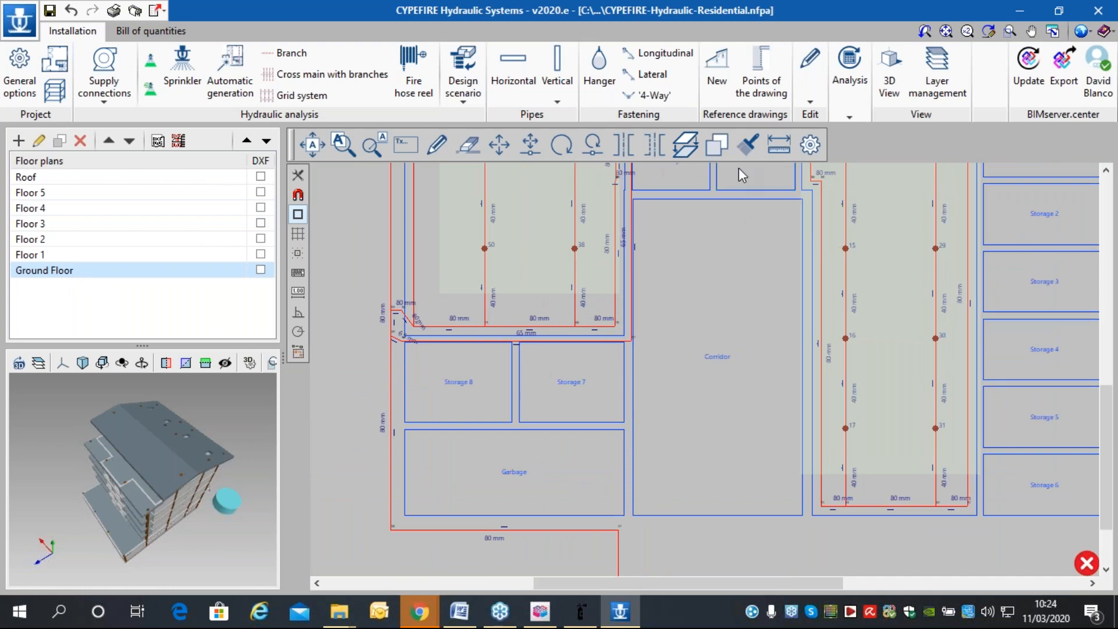
pyautogui.scroll(2, 413, 293)
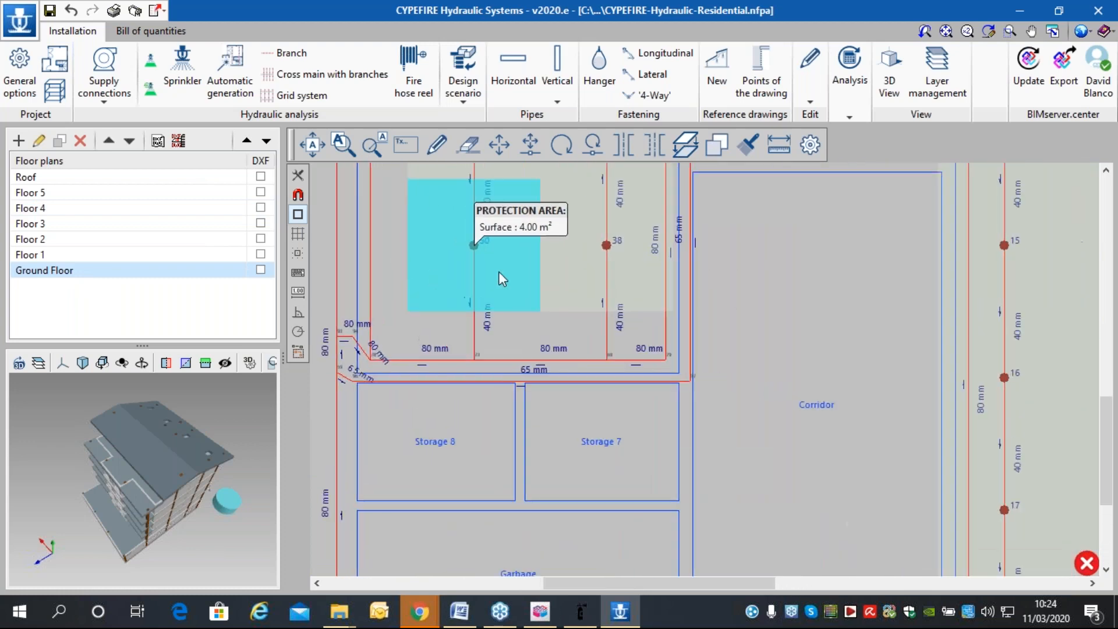
pyautogui.moveTo(621, 265); pyautogui.dragTo(529, 385, button='middle')
pyautogui.click(517, 80)
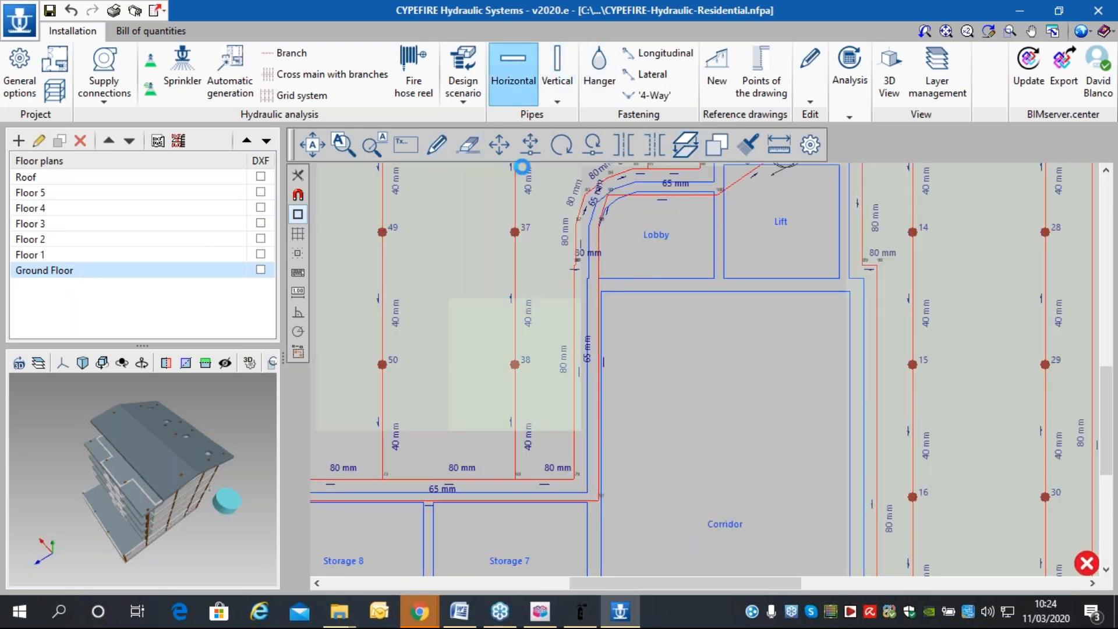
pyautogui.click(505, 247)
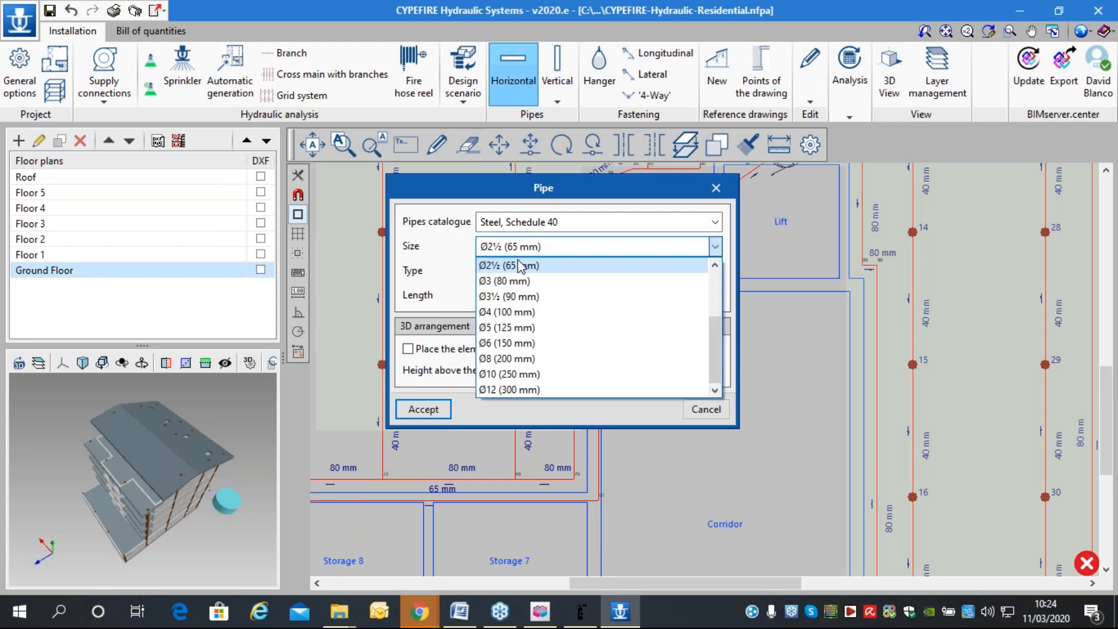
pyautogui.click(504, 327)
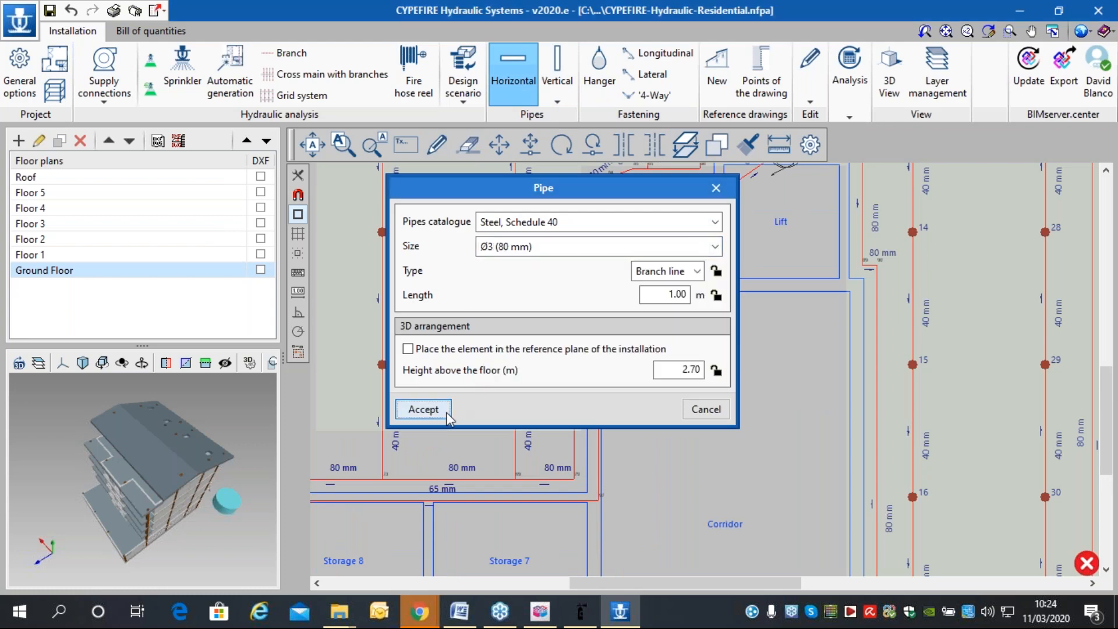
pyautogui.click(428, 408)
pyautogui.scroll(5, 580, 279)
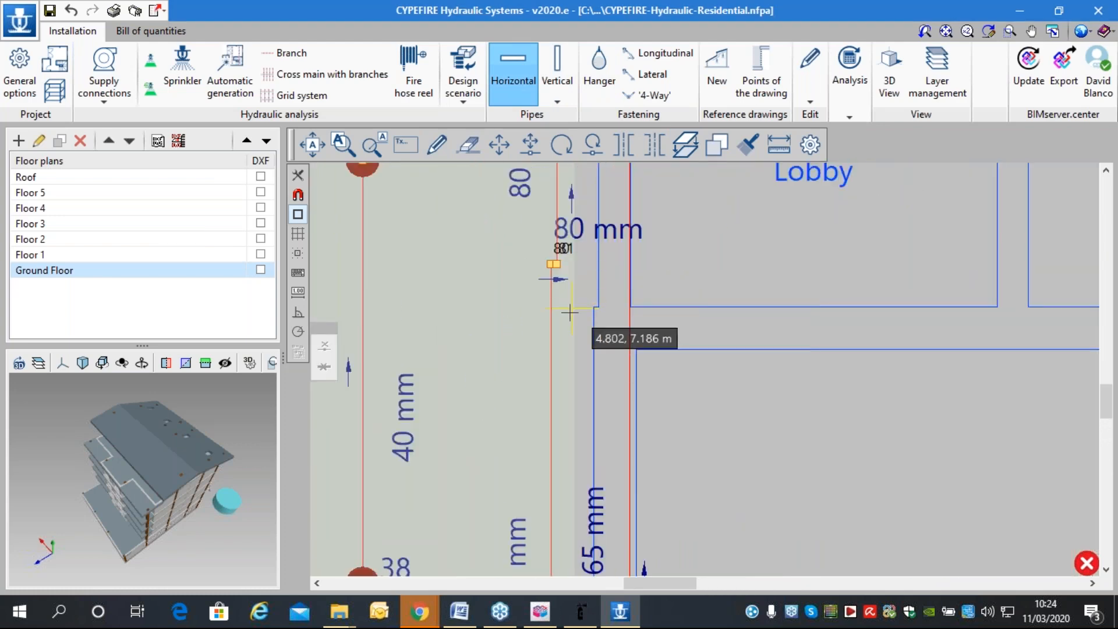
pyautogui.scroll(-5, 547, 280)
pyautogui.moveTo(553, 461); pyautogui.dragTo(521, 261, button='middle')
pyautogui.click(512, 363)
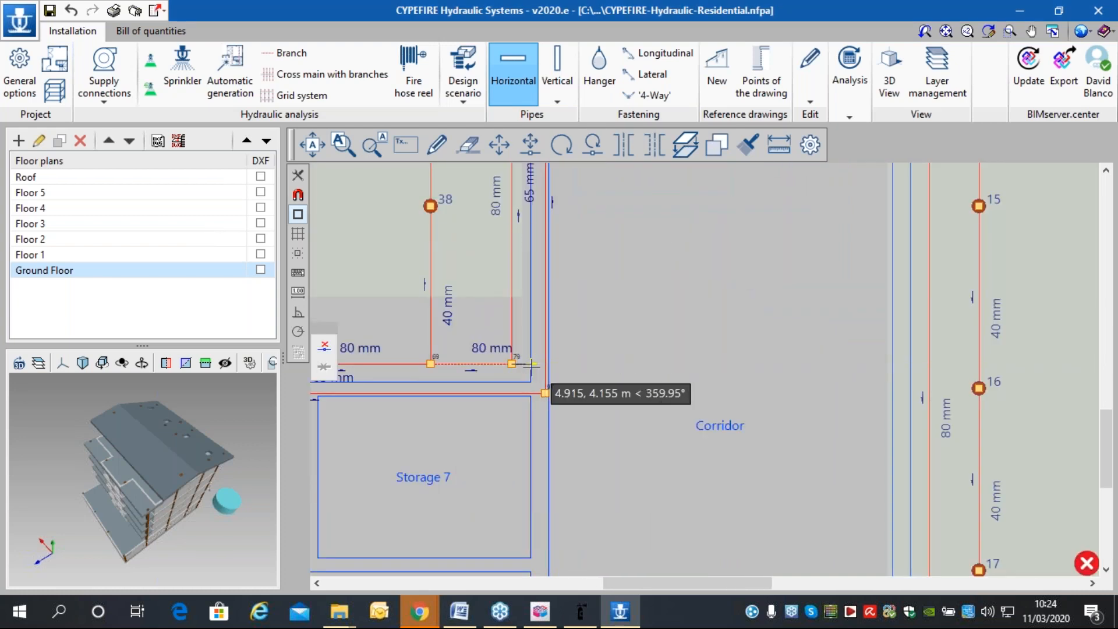
pyautogui.scroll(2, 535, 356)
pyautogui.click(536, 357)
pyautogui.click(557, 98)
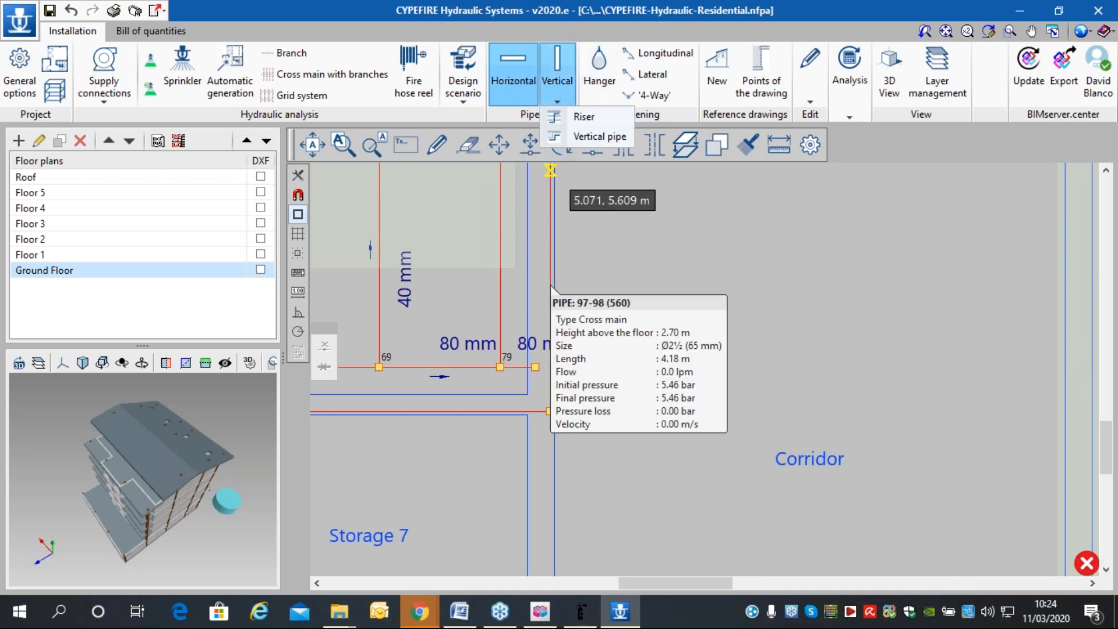
pyautogui.click(583, 137)
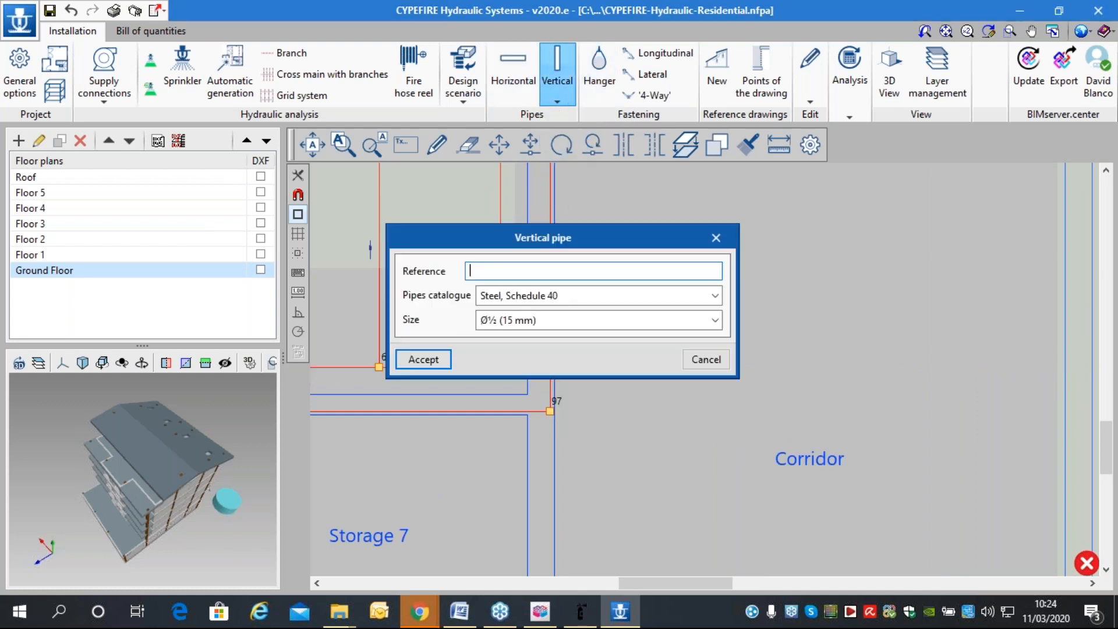
pyautogui.click(544, 320)
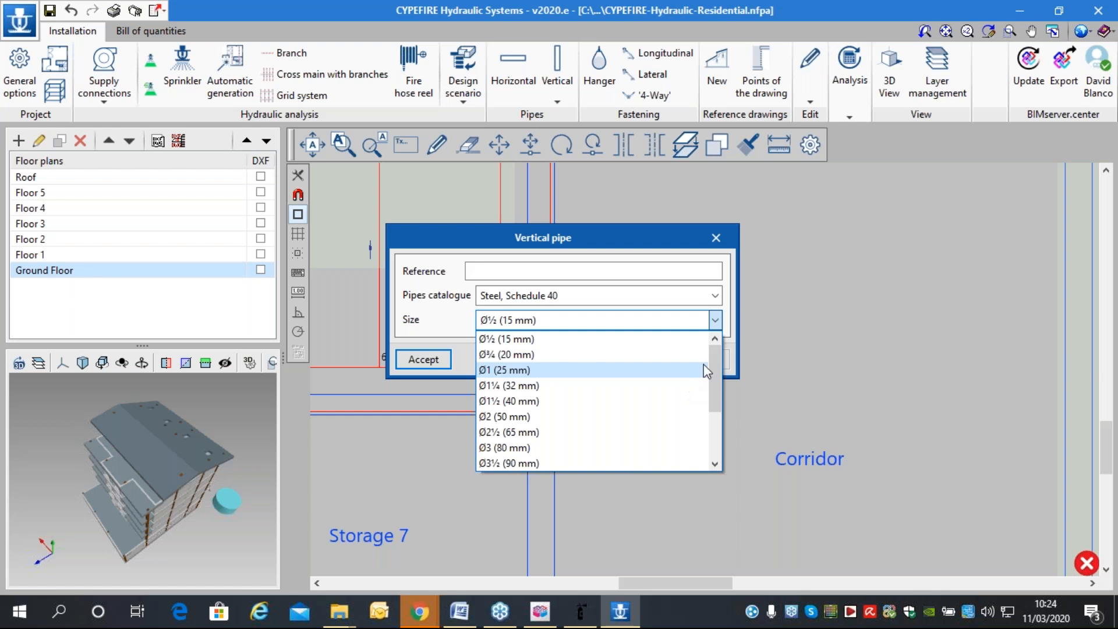
pyautogui.click(716, 238)
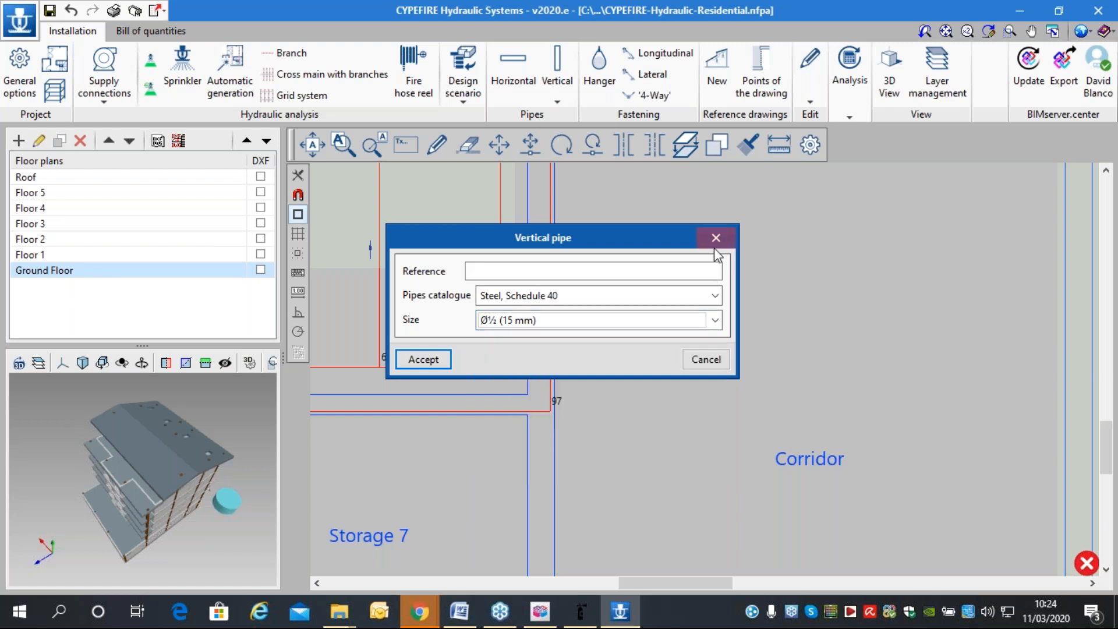
pyautogui.click(716, 238)
# Place a Ø3 (80 mm) Steel, Schedule 40 riser from the Ground Floor to Floor 4 at the free end of the short pipe.
pyautogui.click(570, 93)
pyautogui.click(582, 116)
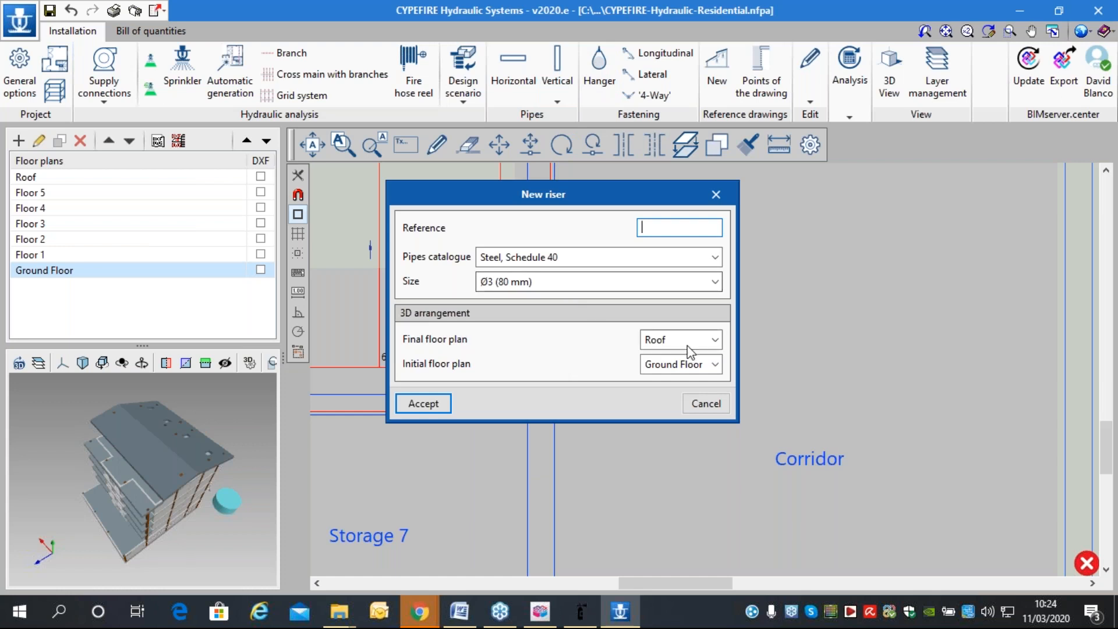
pyautogui.click(672, 345)
pyautogui.click(661, 389)
pyautogui.click(427, 404)
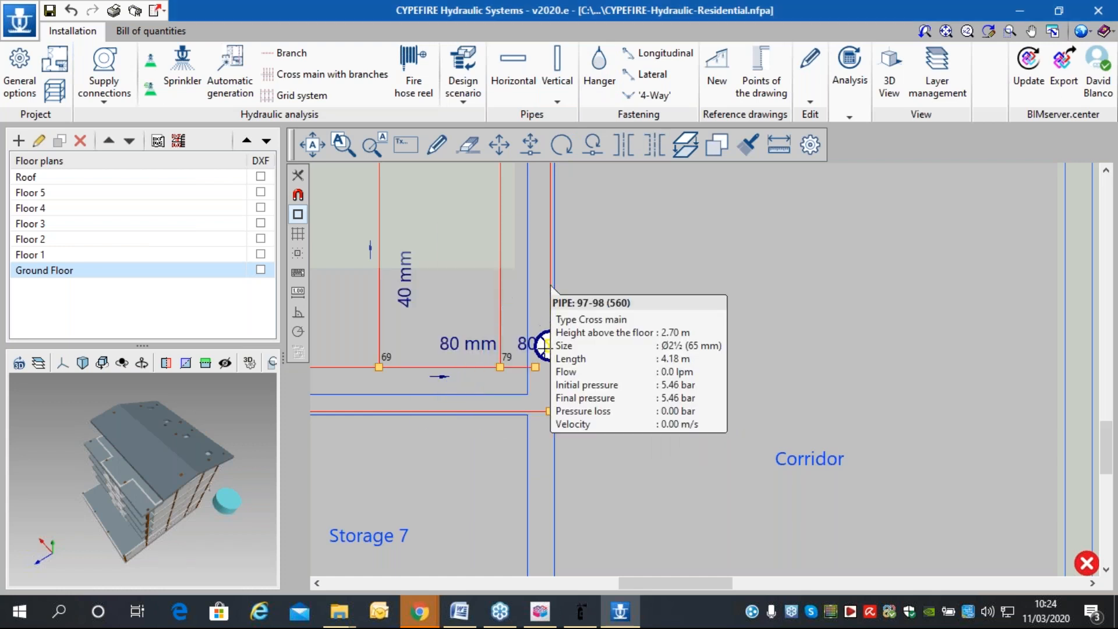
pyautogui.click(534, 366)
pyautogui.rightClick(759, 435)
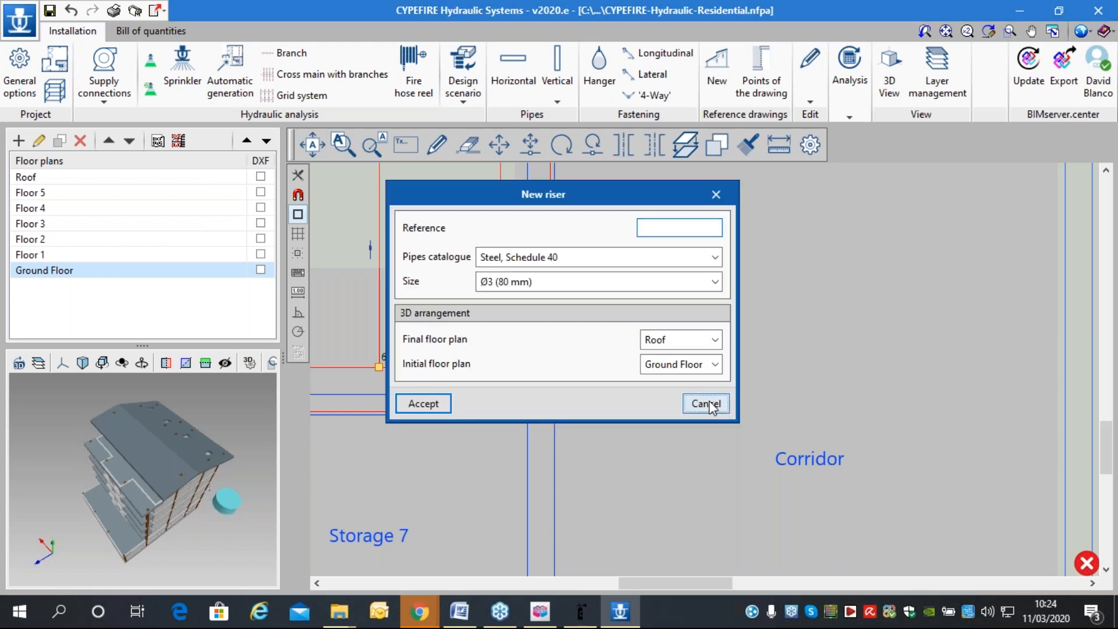
pyautogui.click(705, 404)
# On Floor 4, run a Ø3 (80 mm) Steel, Schedule 40 horizontal pipe at 2.70 m height from the riser into Corridor P4.
pyautogui.click(101, 210)
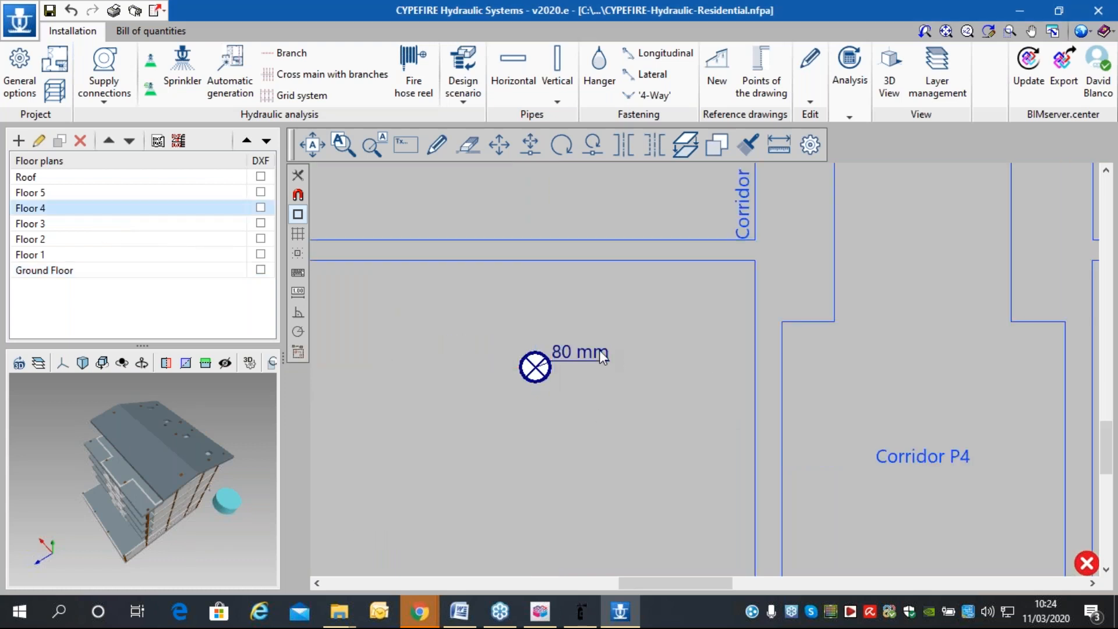
pyautogui.scroll(-3, 599, 351)
pyautogui.scroll(3, 571, 342)
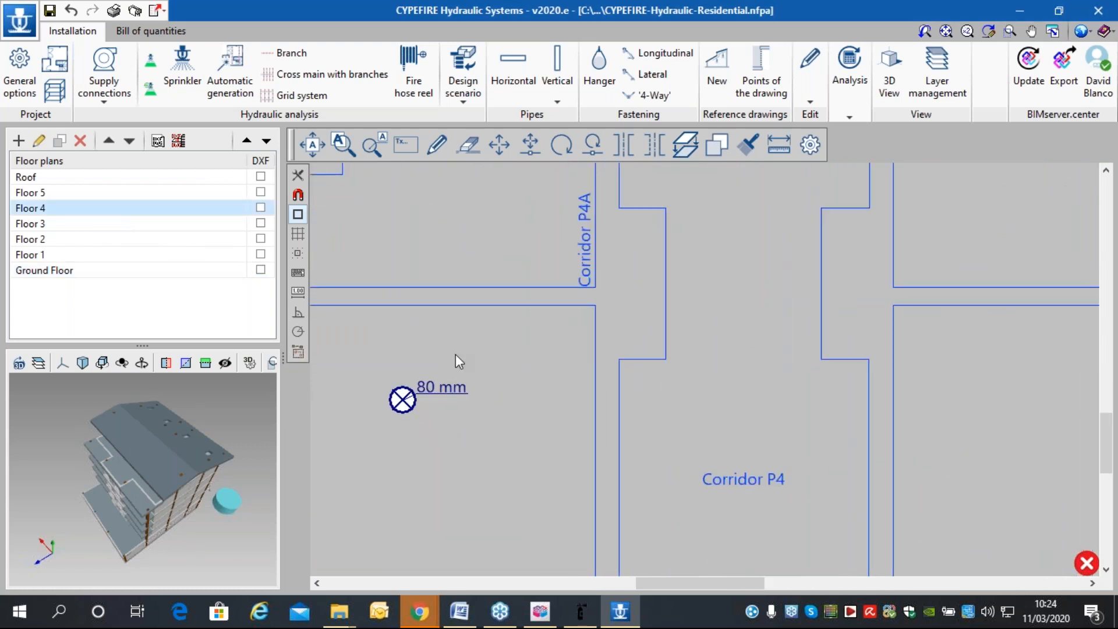
pyautogui.scroll(-2, 562, 307)
pyautogui.scroll(2, 567, 336)
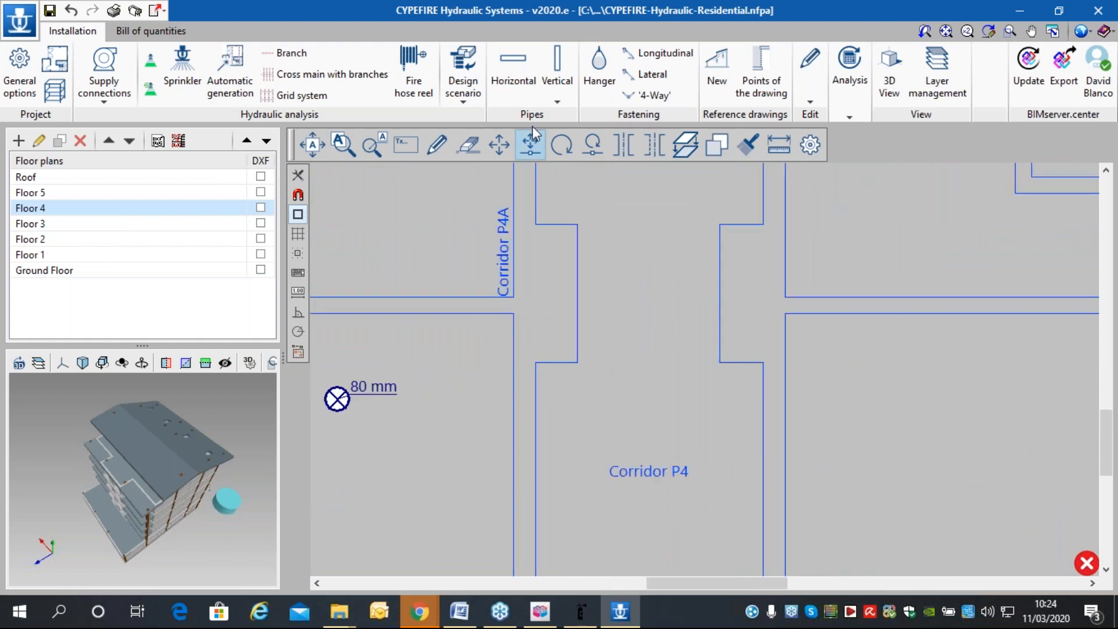
pyautogui.click(514, 81)
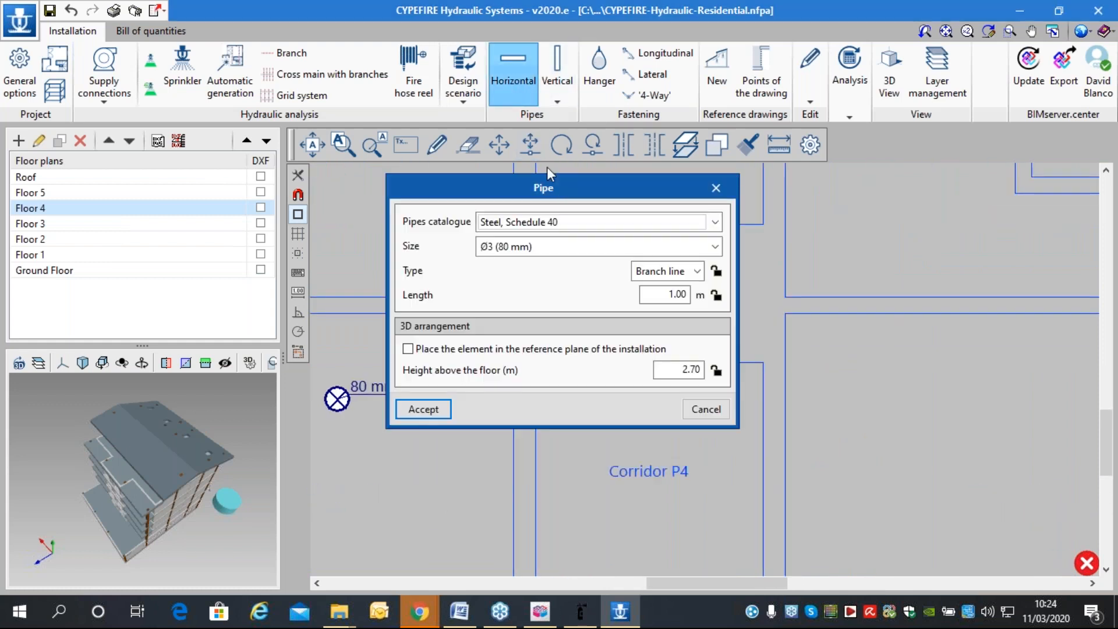
pyautogui.click(538, 249)
pyautogui.click(538, 249)
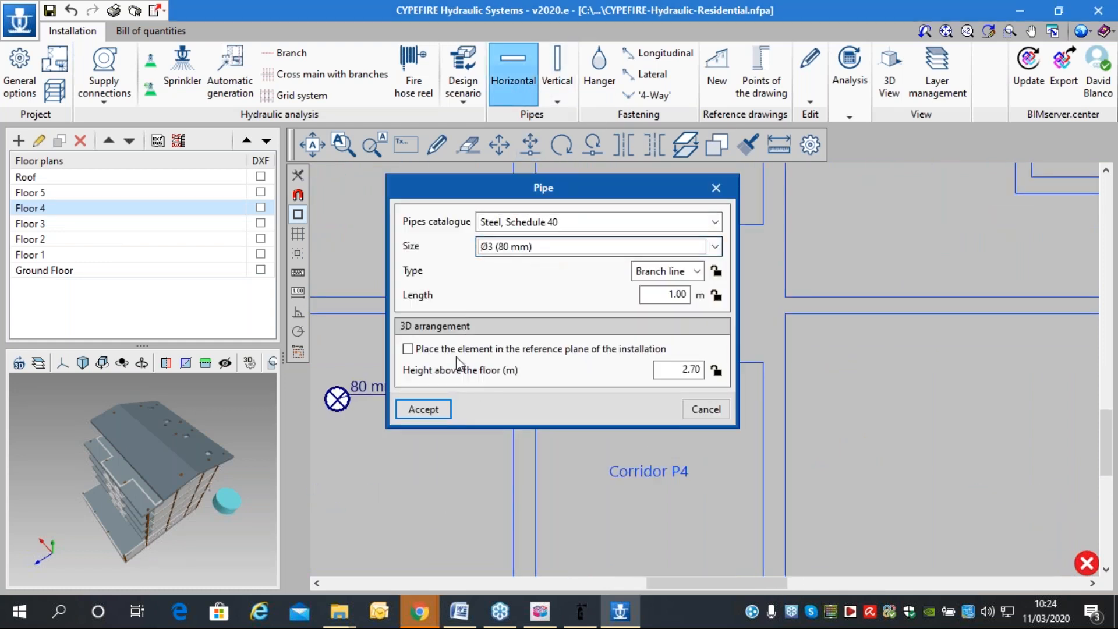
pyautogui.click(423, 409)
pyautogui.click(337, 398)
pyautogui.click(532, 398)
pyautogui.click(533, 256)
pyautogui.click(569, 258)
# Place a Ø1½ (40 mm) branch with three K-80 pendent sprinklers spaced 2.00 m along the middle of Corridor P4.
pyautogui.scroll(-2, 579, 295)
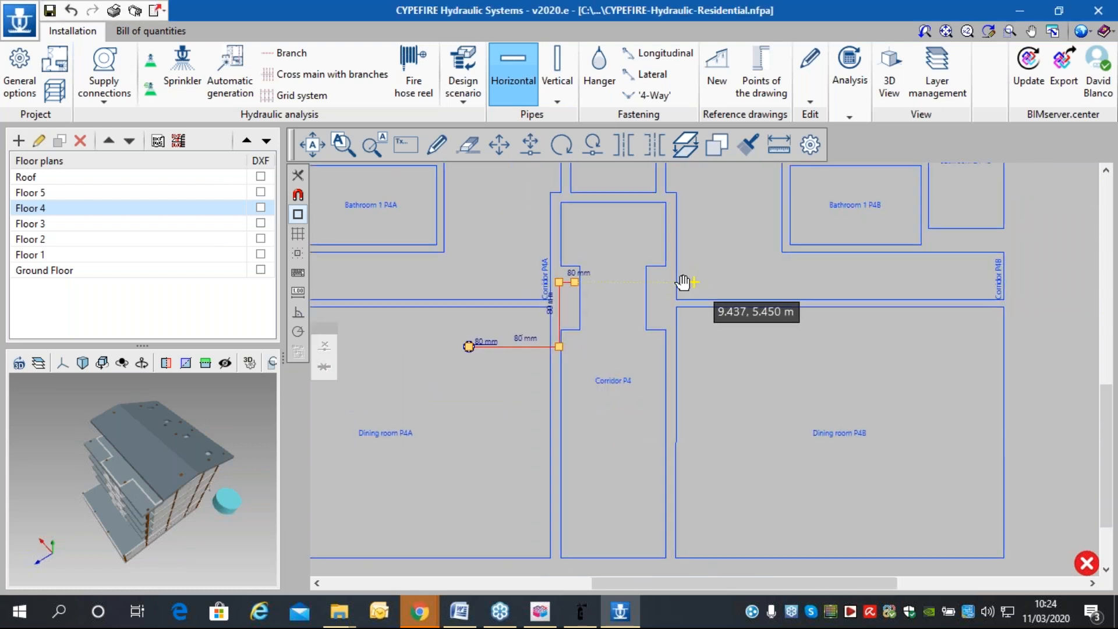
pyautogui.moveTo(683, 282); pyautogui.dragTo(656, 277, button='middle')
pyautogui.click(290, 52)
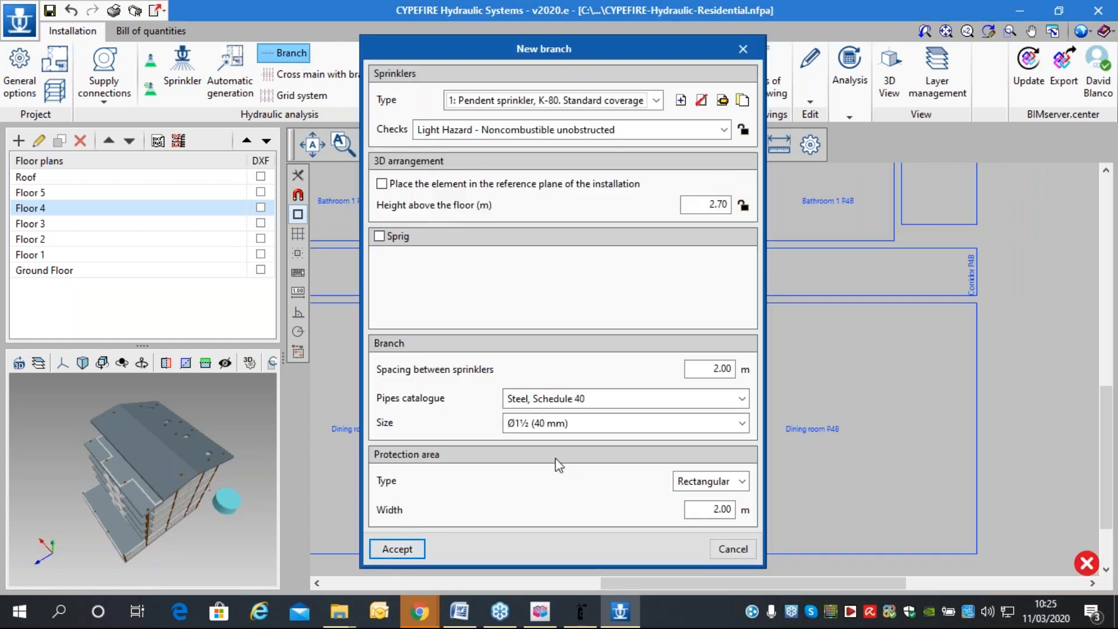
pyautogui.click(397, 549)
pyautogui.click(587, 274)
pyautogui.click(587, 374)
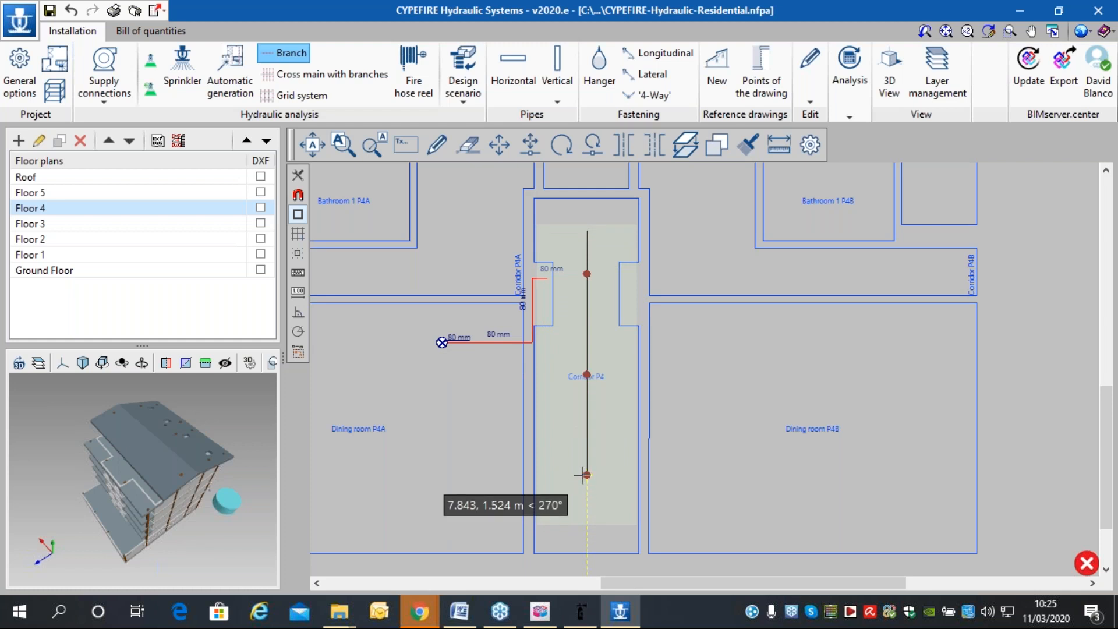
pyautogui.click(587, 474)
pyautogui.press('Escape')
# Connect the supply pipe's end to the upper end of the sprinkler branch with Ø3 (80 mm) horizontal pipes around the corridor's upper end.
pyautogui.scroll(3, 517, 195)
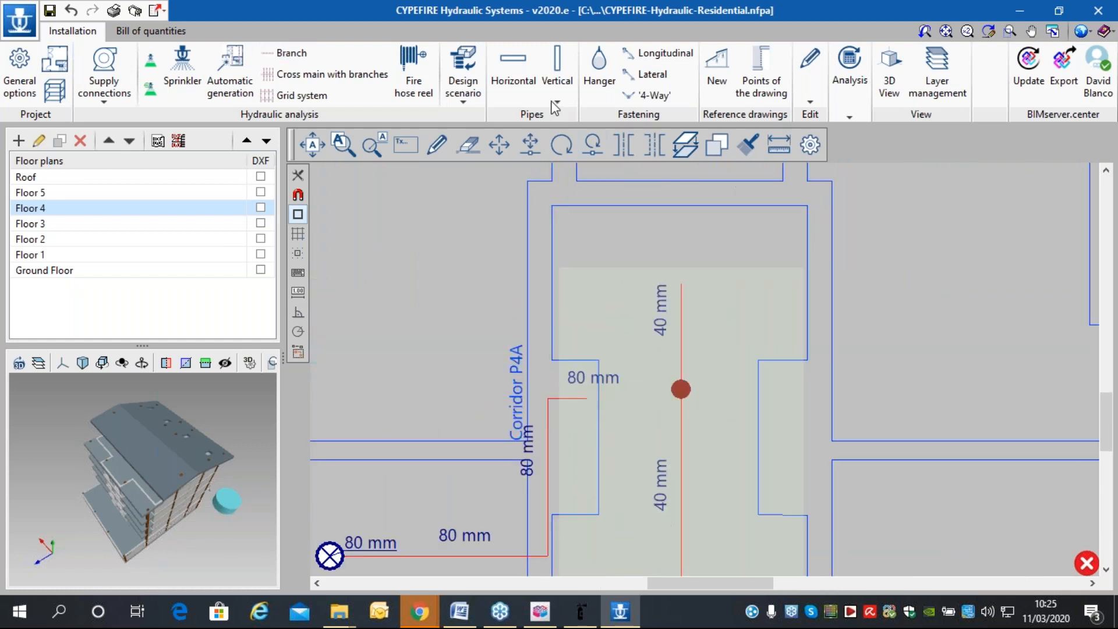
pyautogui.click(431, 408)
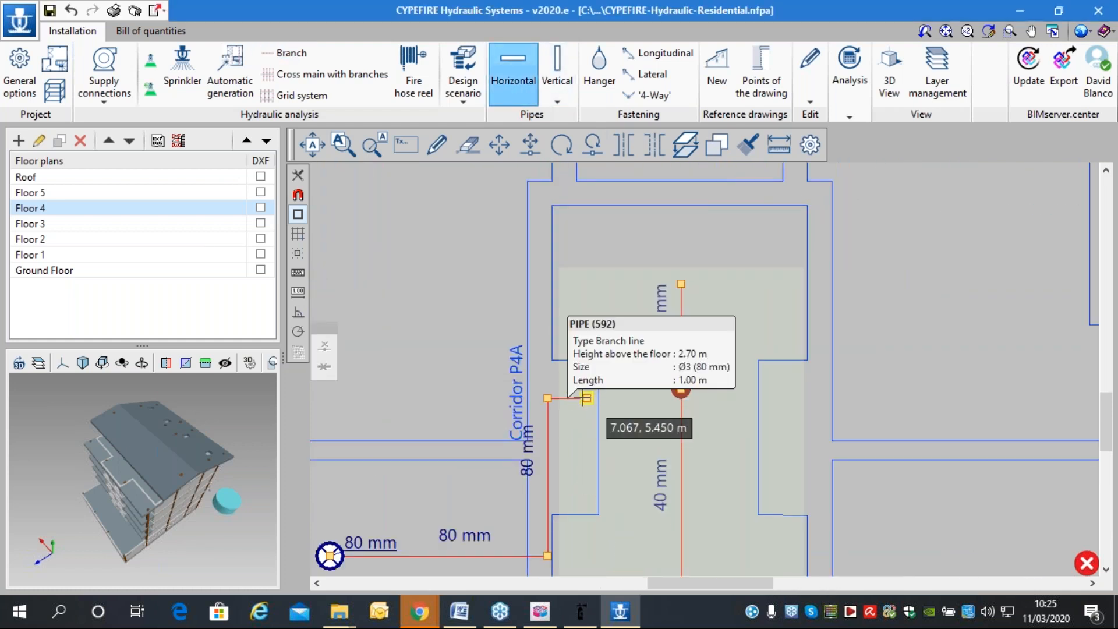
pyautogui.click(587, 398)
pyautogui.click(587, 235)
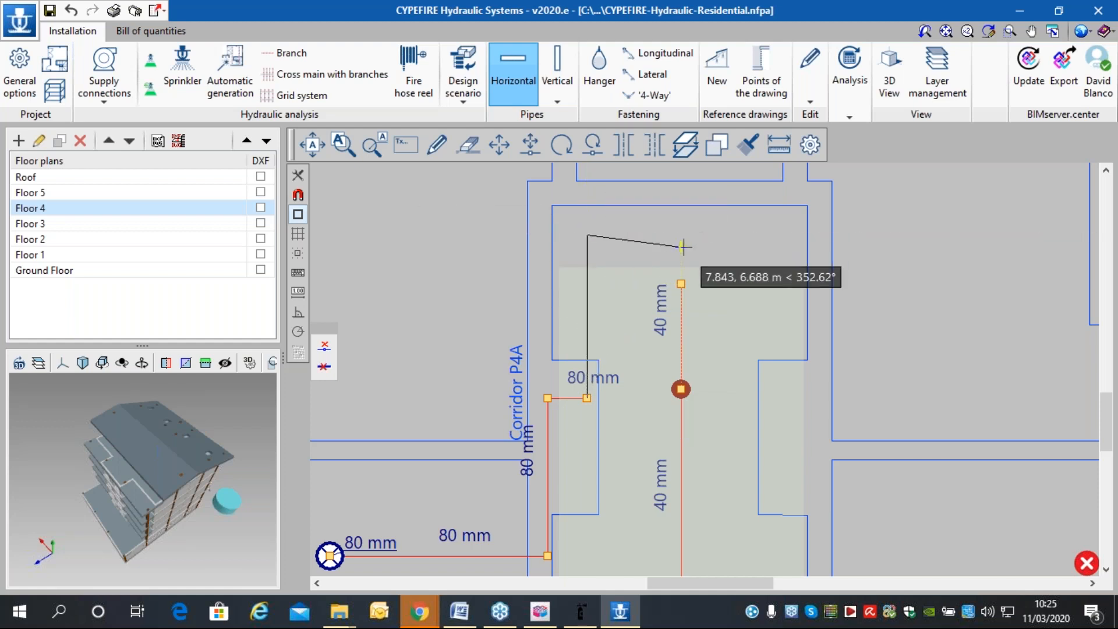
pyautogui.click(681, 235)
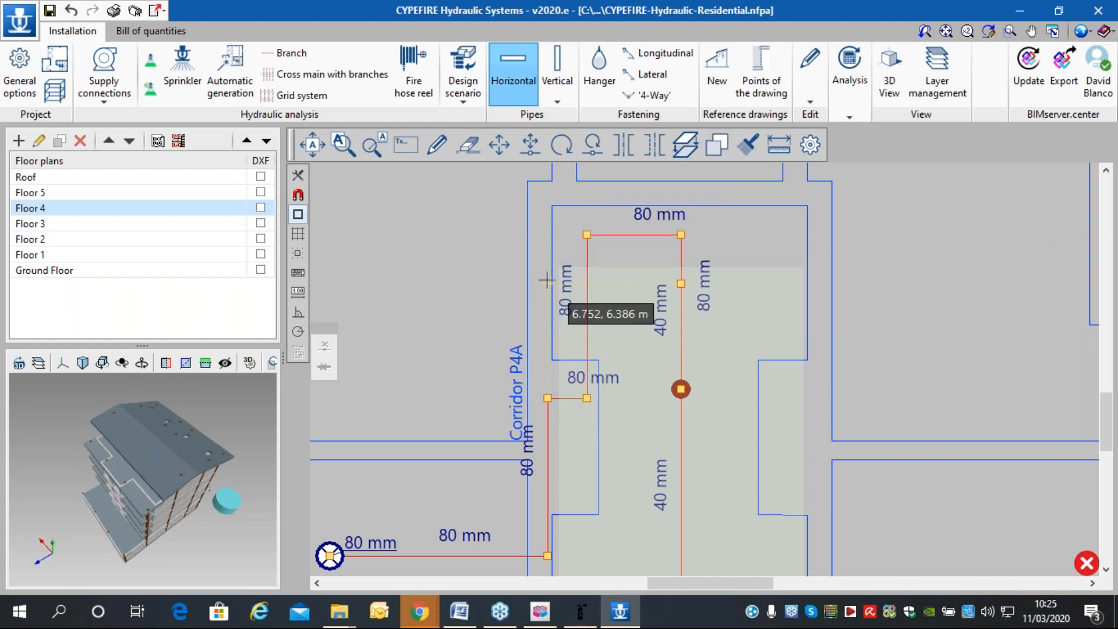
pyautogui.scroll(-3, 548, 278)
pyautogui.moveTo(629, 317); pyautogui.dragTo(757, 189, button='middle')
pyautogui.rightClick(769, 204)
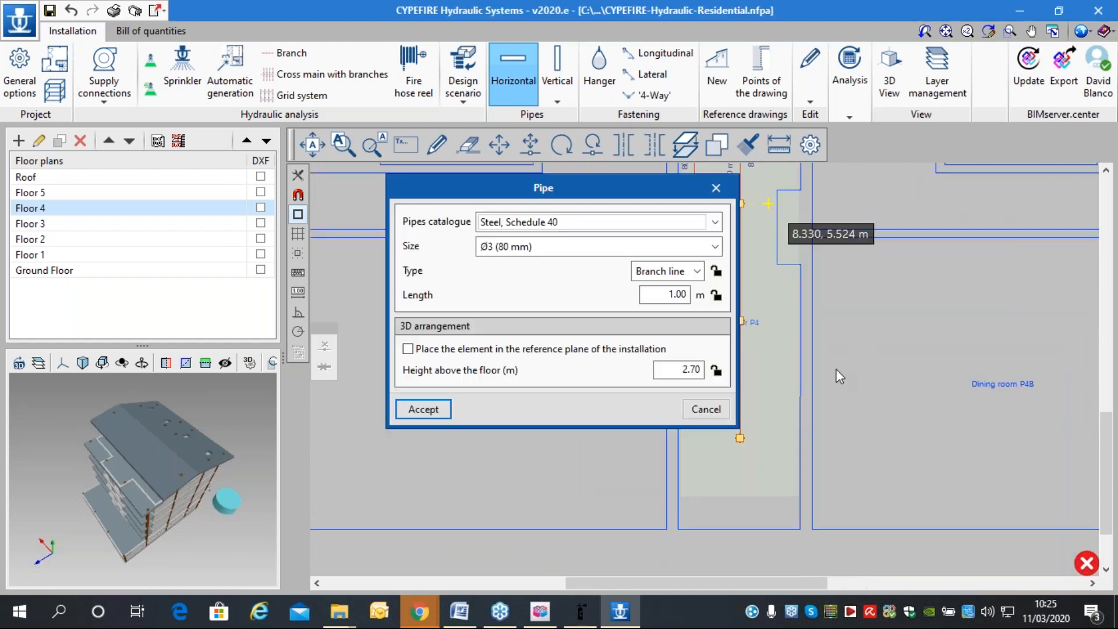
pyautogui.click(697, 409)
# Define a four-sided area of operation around the two lower sprinklers in Corridor P4.
pyautogui.click(463, 81)
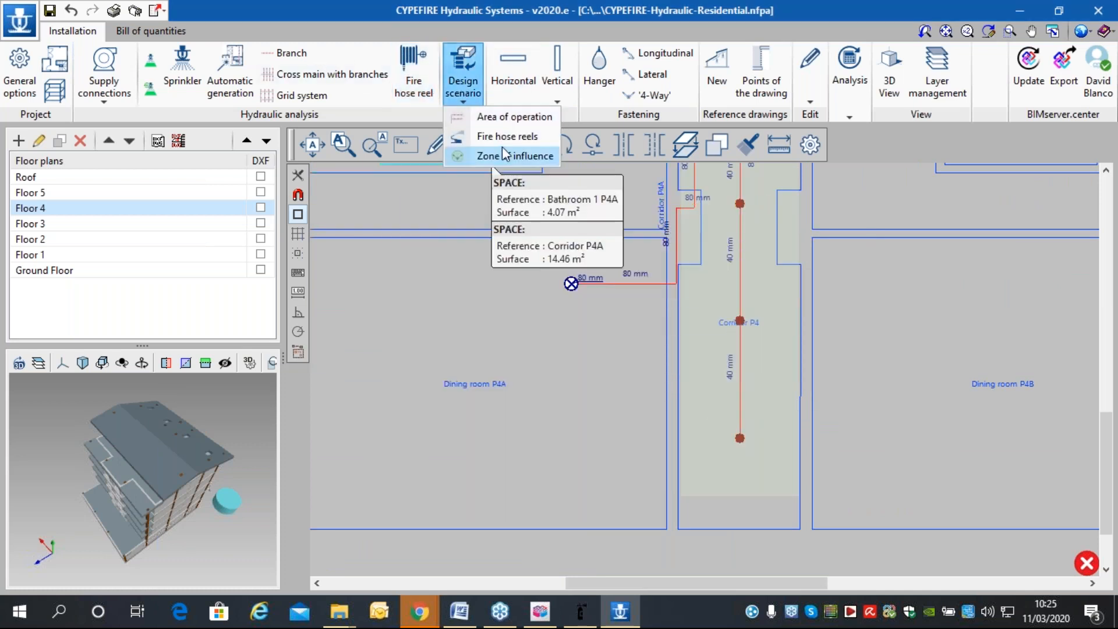
pyautogui.click(508, 117)
pyautogui.click(702, 287)
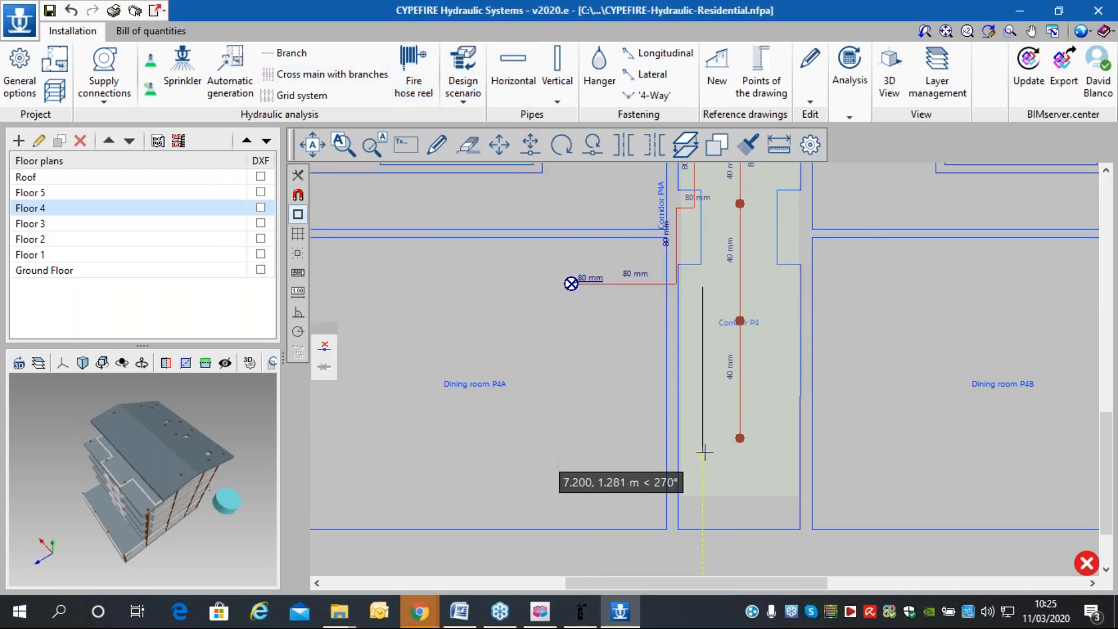
pyautogui.click(703, 452)
pyautogui.click(780, 452)
pyautogui.click(764, 298)
pyautogui.rightClick(798, 301)
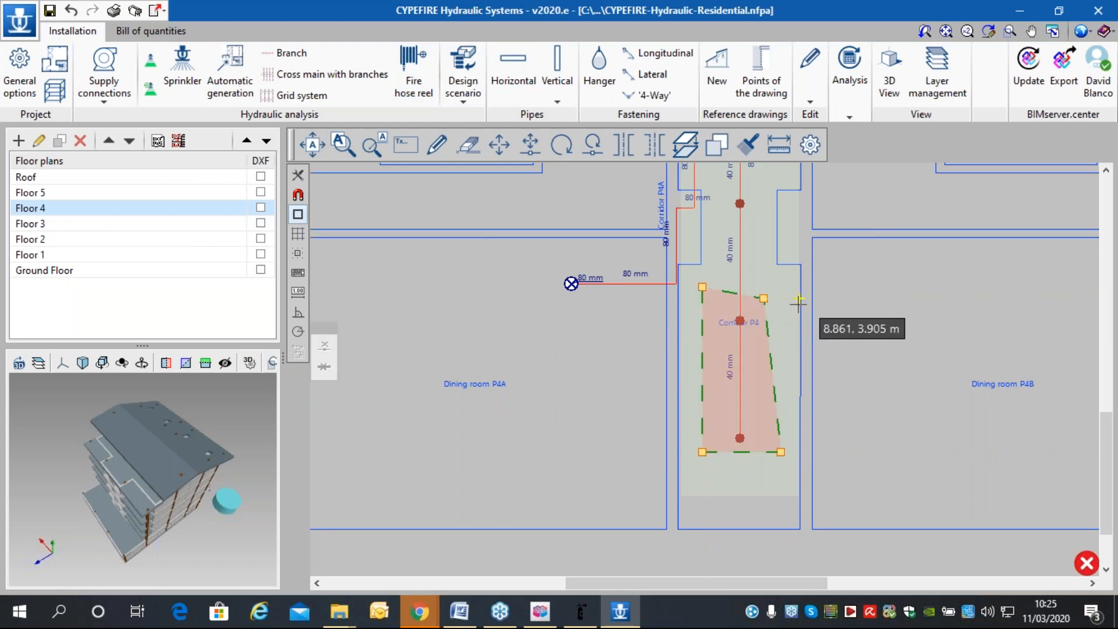
# Analyse the installation and check the results of the upper flagged sprinkler in Corridor P4.
pyautogui.moveTo(816, 310); pyautogui.dragTo(734, 372, button='middle')
pyautogui.click(849, 117)
pyautogui.click(847, 138)
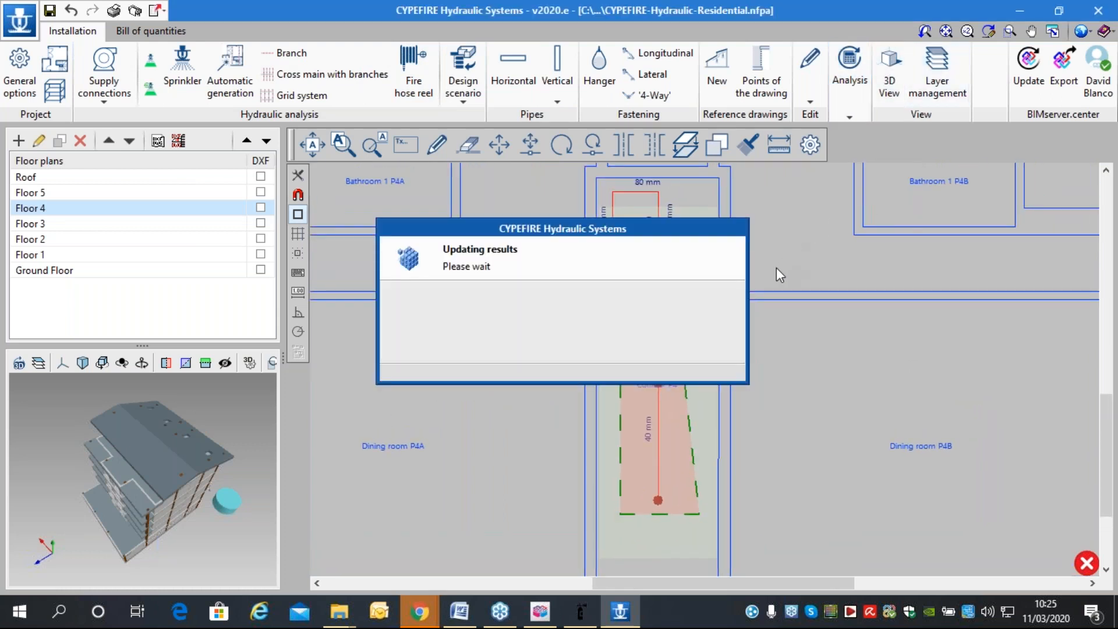
pyautogui.click(551, 353)
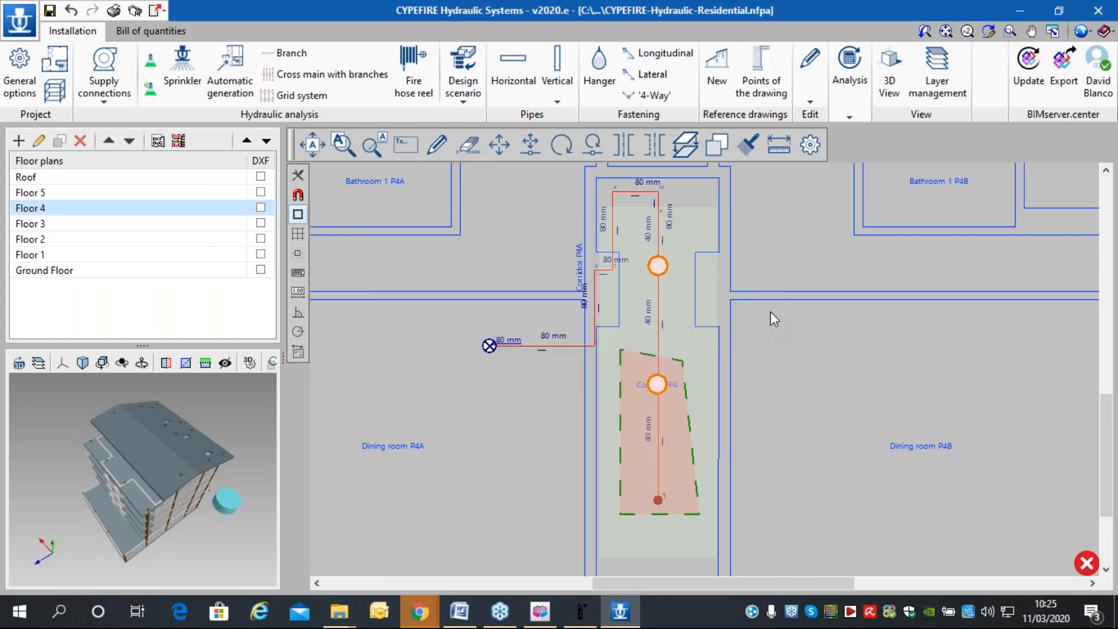
pyautogui.moveTo(661, 268)
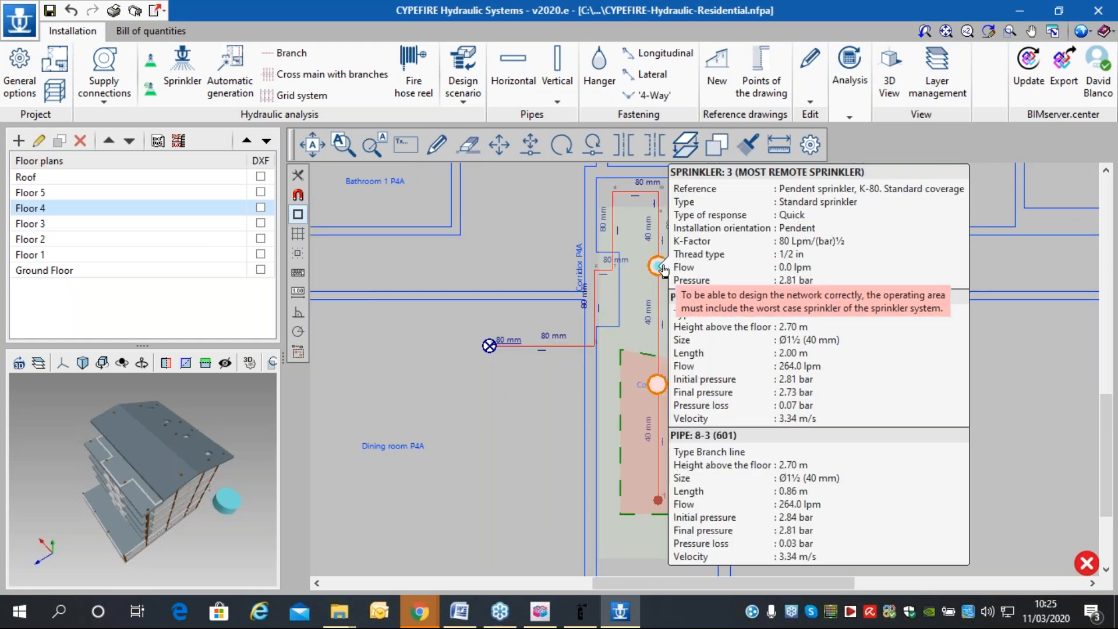
pyautogui.scroll(2, 707, 281)
pyautogui.scroll(-1, 675, 259)
pyautogui.moveTo(639, 331)
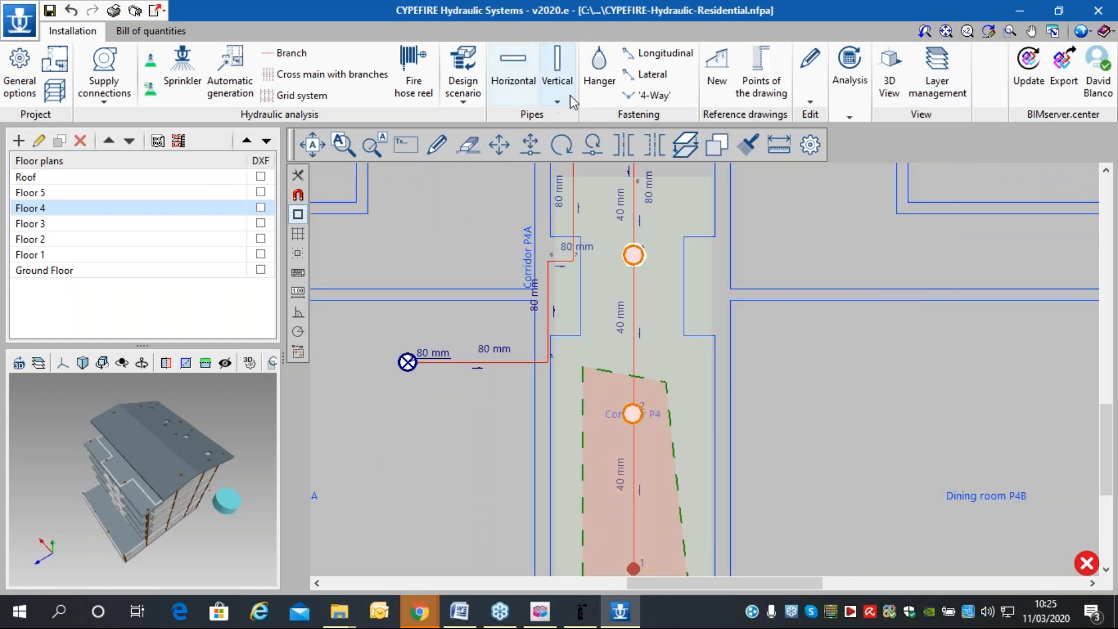
# Reshape the area of operation in Corridor P4 by stretching its two upper corners upwards to also enclose the upper sprinkler.
pyautogui.click(527, 149)
pyautogui.click(665, 382)
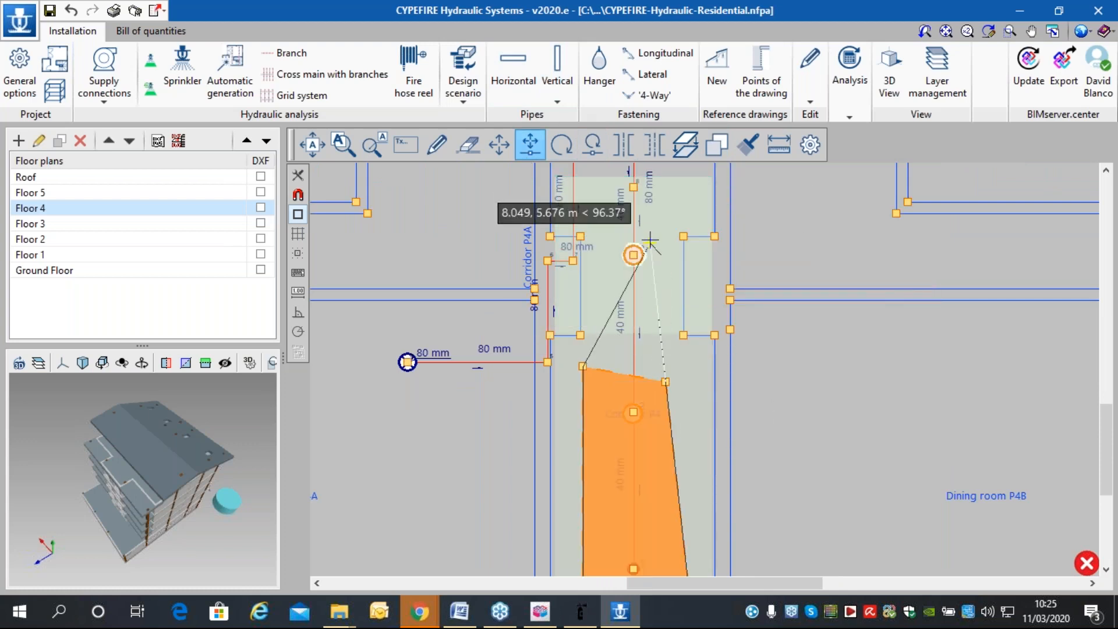
pyautogui.click(665, 238)
pyautogui.click(583, 365)
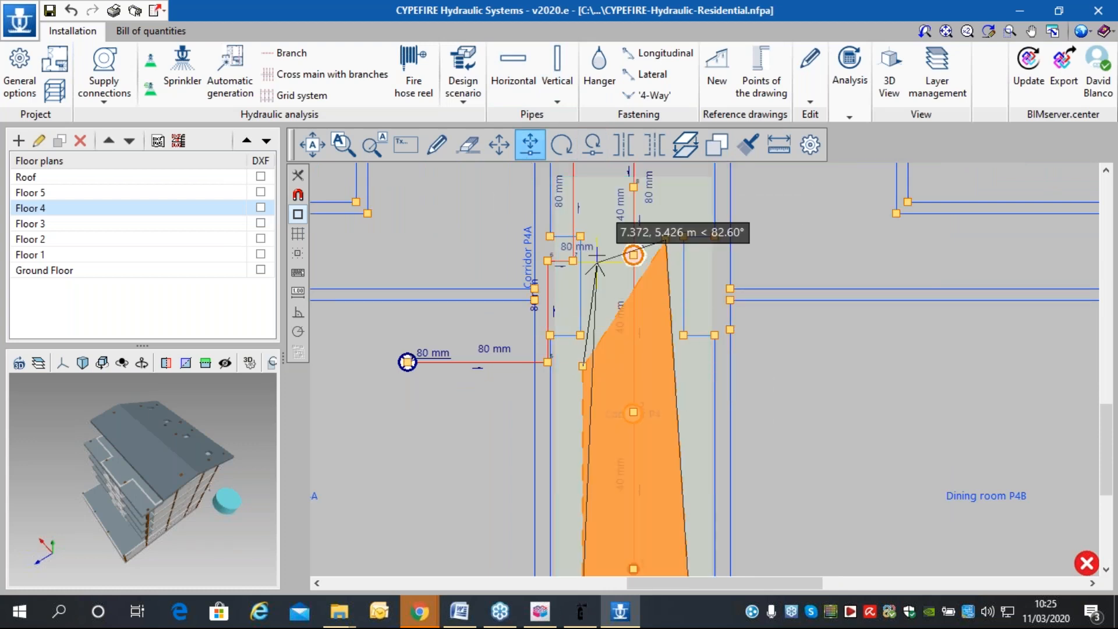
pyautogui.click(592, 228)
pyautogui.click(665, 239)
pyautogui.click(681, 239)
pyautogui.scroll(-2, 614, 184)
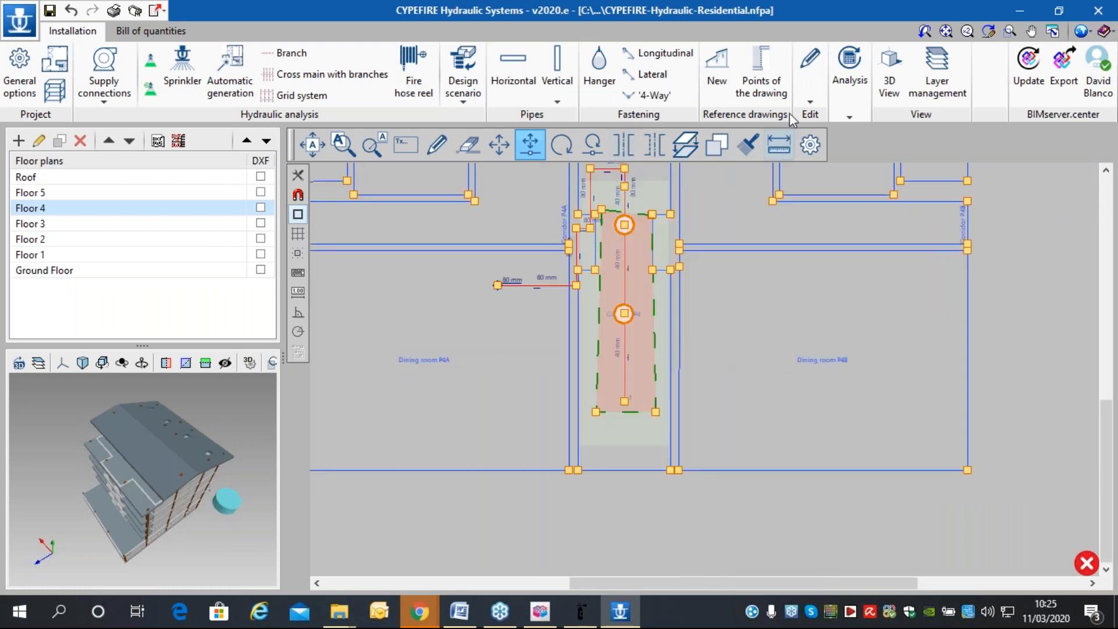
# Reanalyse the installation and review the hydraulic and layout checks of the upper sprinkler in Corridor P4.
pyautogui.click(849, 115)
pyautogui.click(850, 142)
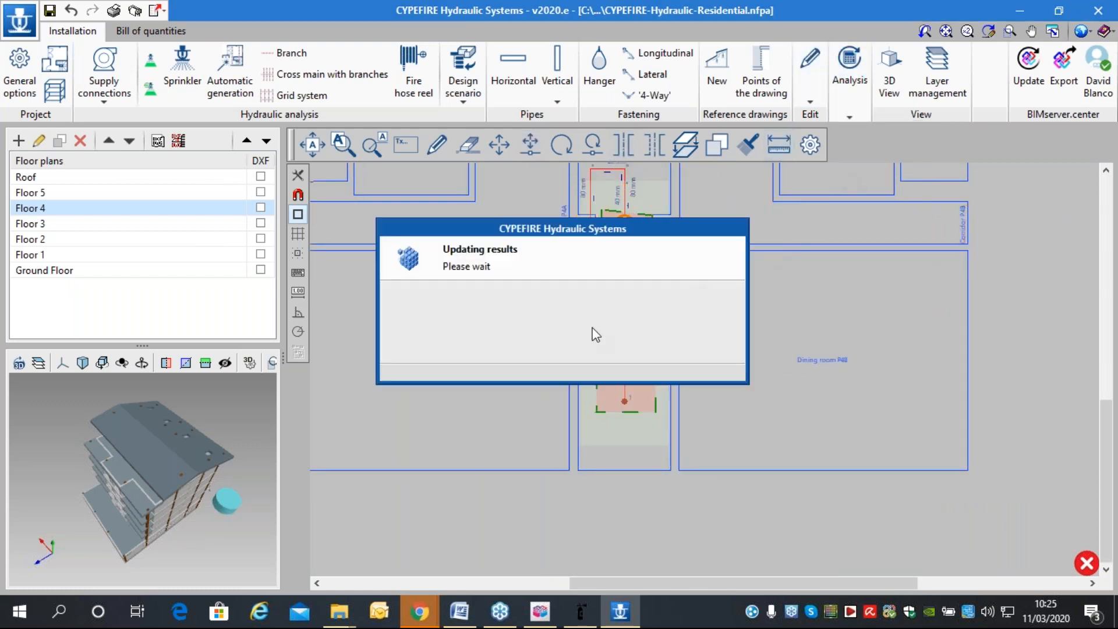
pyautogui.click(562, 344)
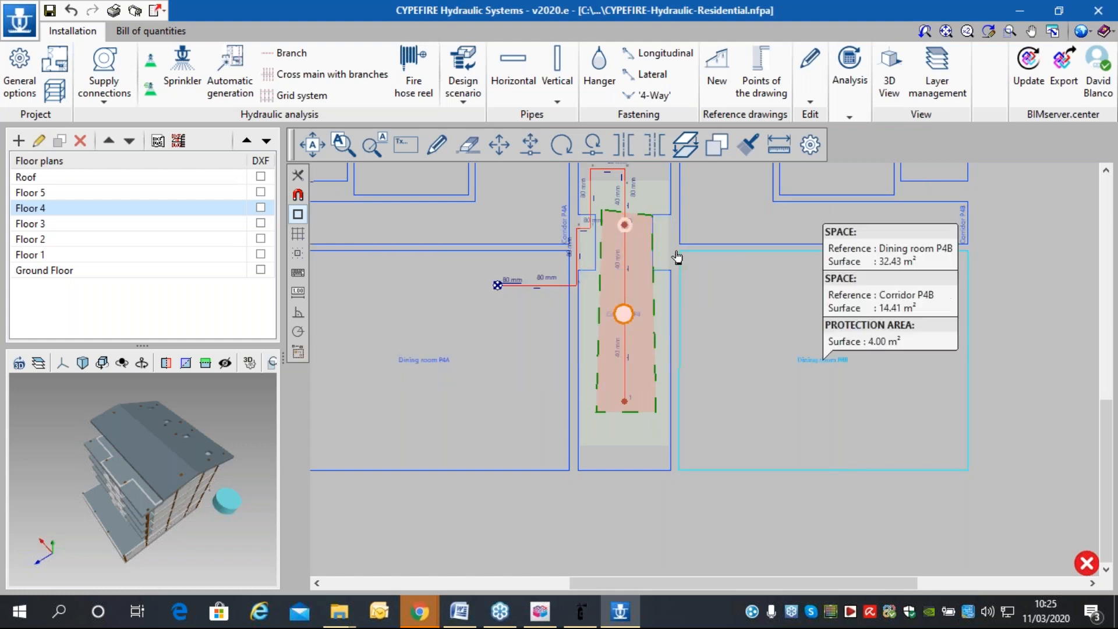
pyautogui.moveTo(625, 314)
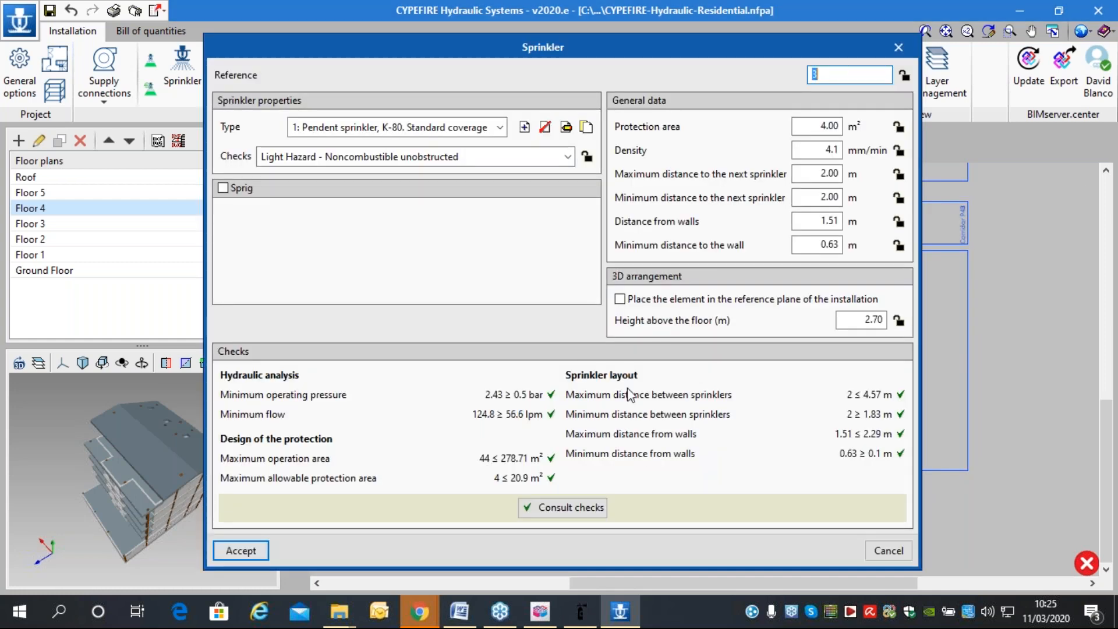
pyautogui.click(898, 551)
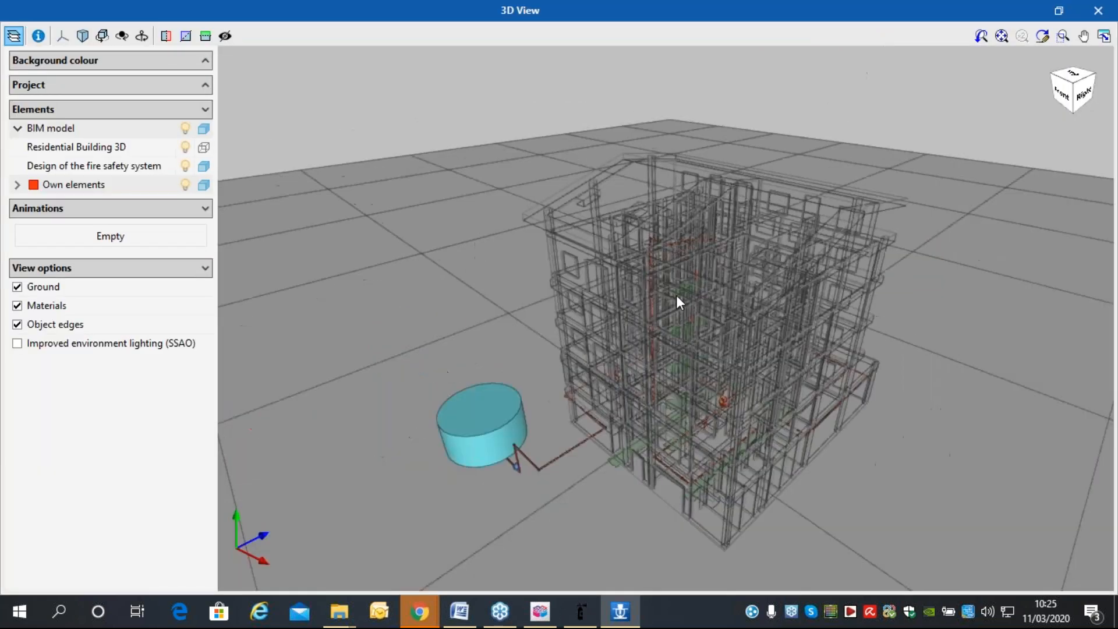
# Hide the Residential Building 3D model in the 3D view and examine the riser, Floor 4 branch, ground-floor pipework and tank.
pyautogui.click(185, 151)
pyautogui.moveTo(724, 311); pyautogui.dragTo(797, 268)
pyautogui.scroll(3, 568, 451)
pyautogui.moveTo(775, 322); pyautogui.dragTo(631, 465, button='middle')
pyautogui.scroll(2, 559, 260)
pyautogui.scroll(3, 643, 162)
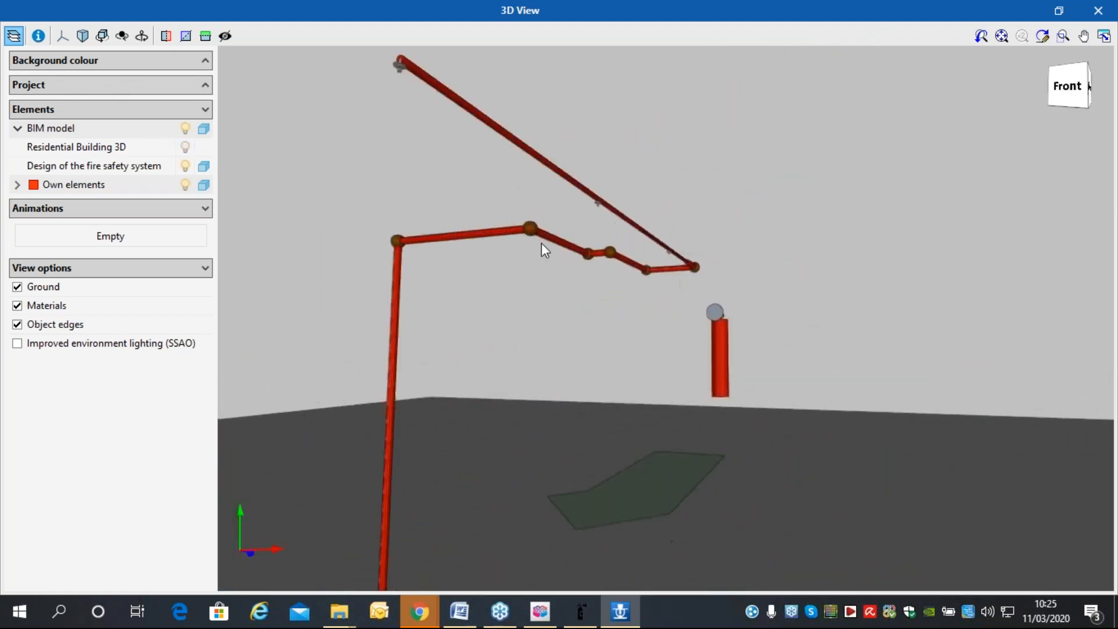
pyautogui.moveTo(519, 163); pyautogui.dragTo(454, 179)
pyautogui.scroll(-4, 454, 180)
pyautogui.scroll(-3, 454, 179)
pyautogui.moveTo(518, 314); pyautogui.dragTo(635, 358, button='middle')
pyautogui.scroll(4, 591, 361)
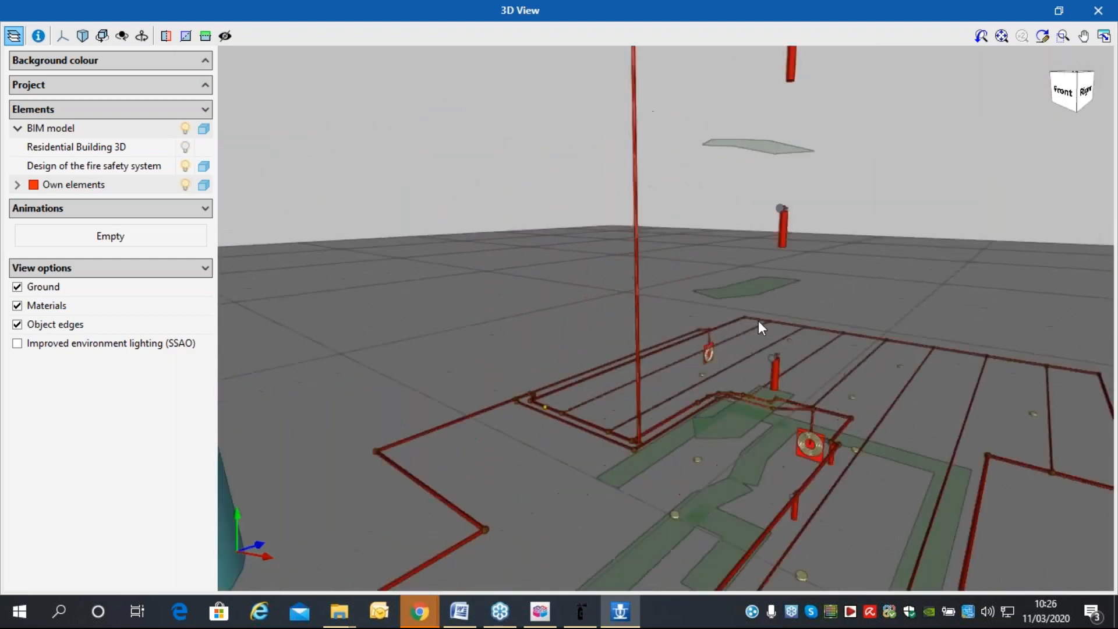
pyautogui.scroll(-2, 766, 314)
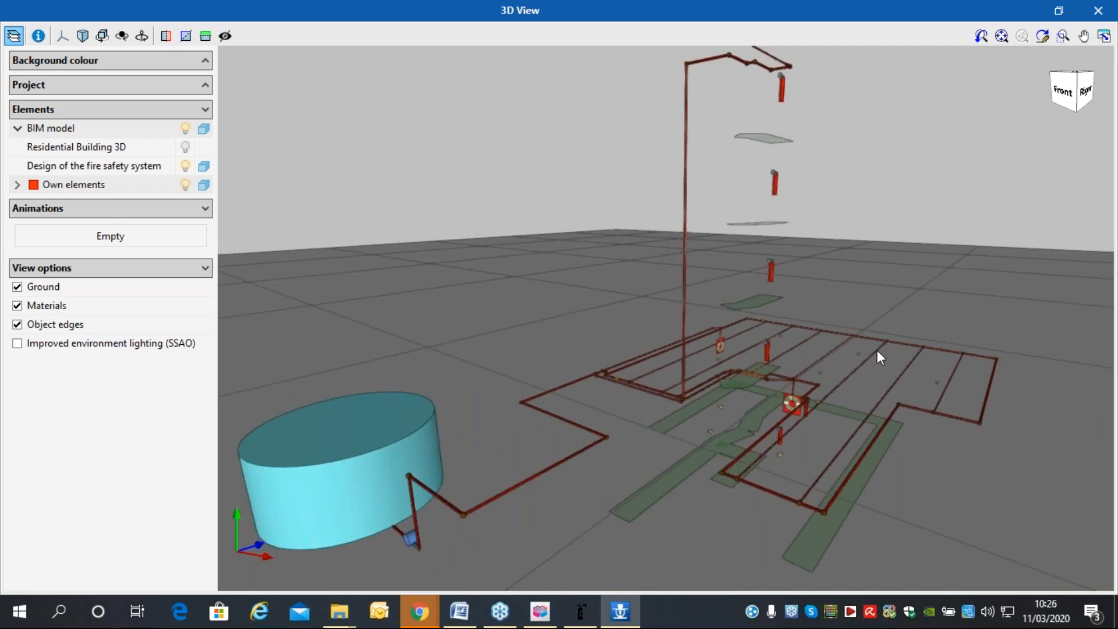
pyautogui.moveTo(808, 397); pyautogui.dragTo(760, 475)
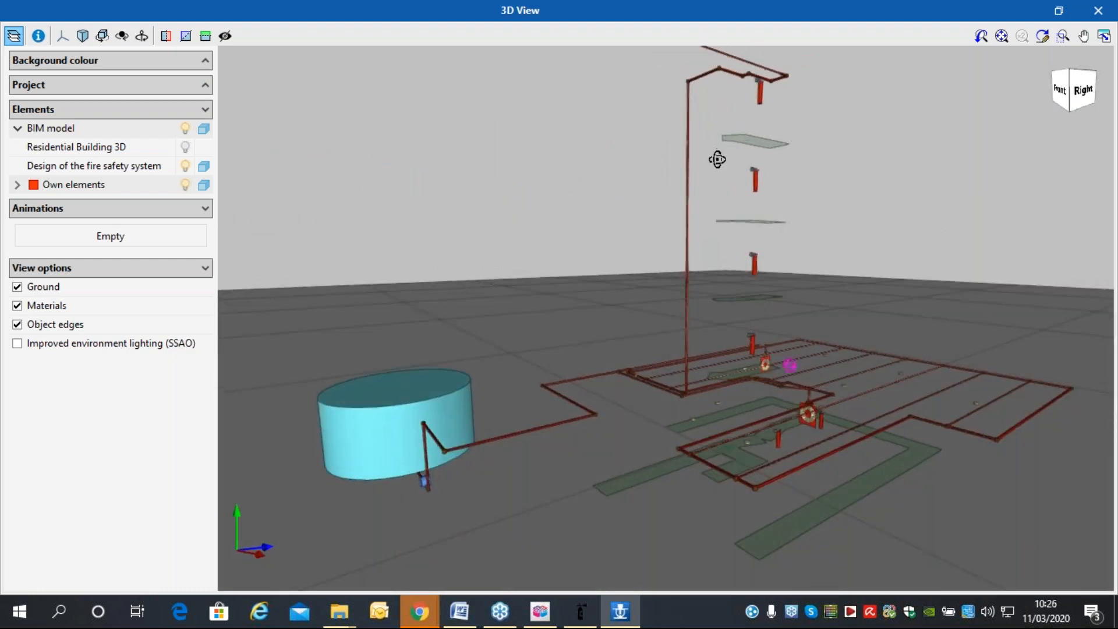
pyautogui.moveTo(716, 158); pyautogui.dragTo(722, 192)
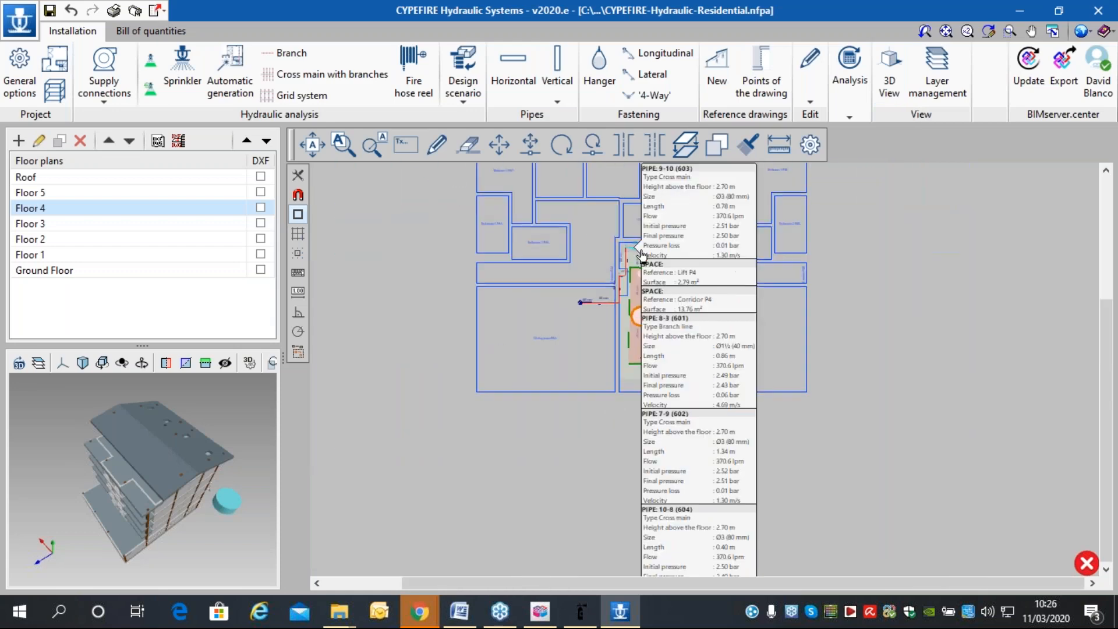
# Export the project as the IFC file Fire extinguishing installation, with only the flow and pressure loss graphical analyses as additional files.
pyautogui.scroll(3, 641, 256)
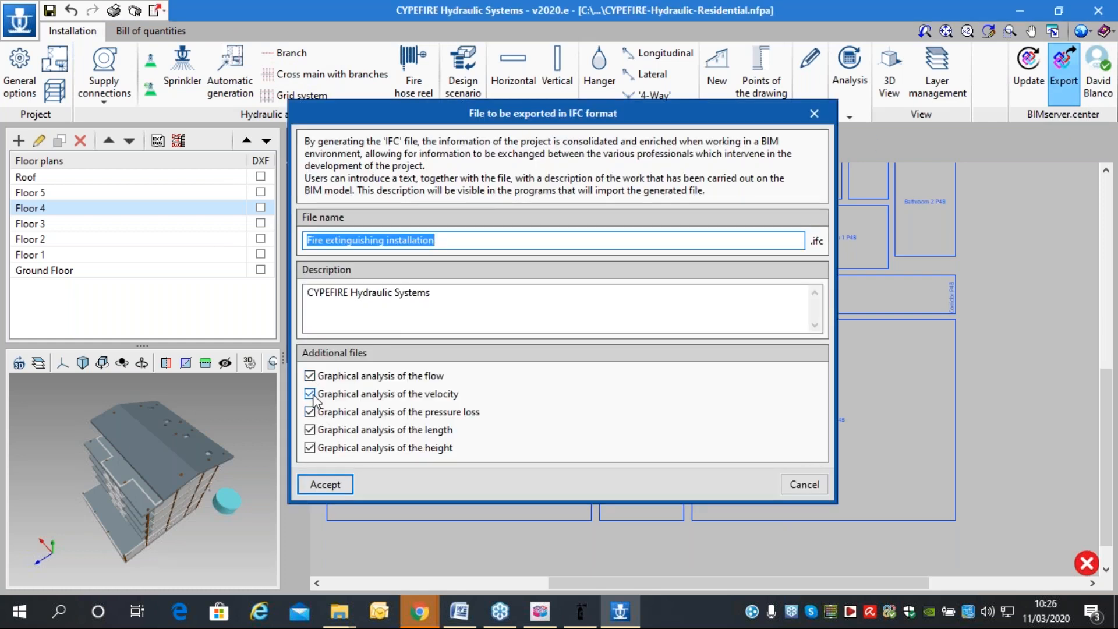
pyautogui.click(310, 396)
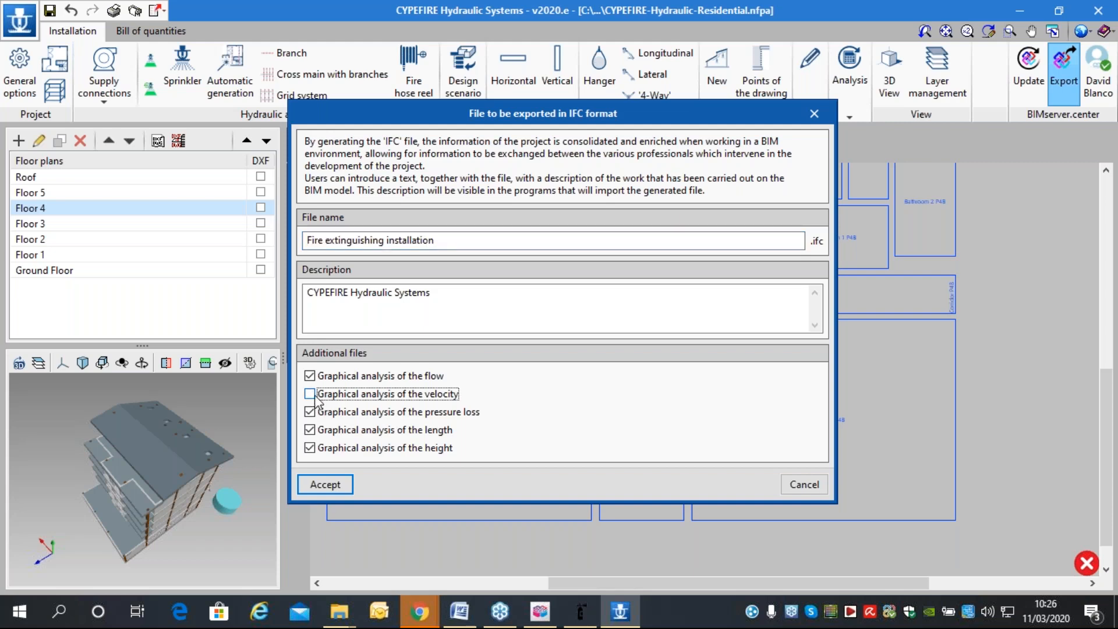
pyautogui.click(315, 431)
pyautogui.click(312, 447)
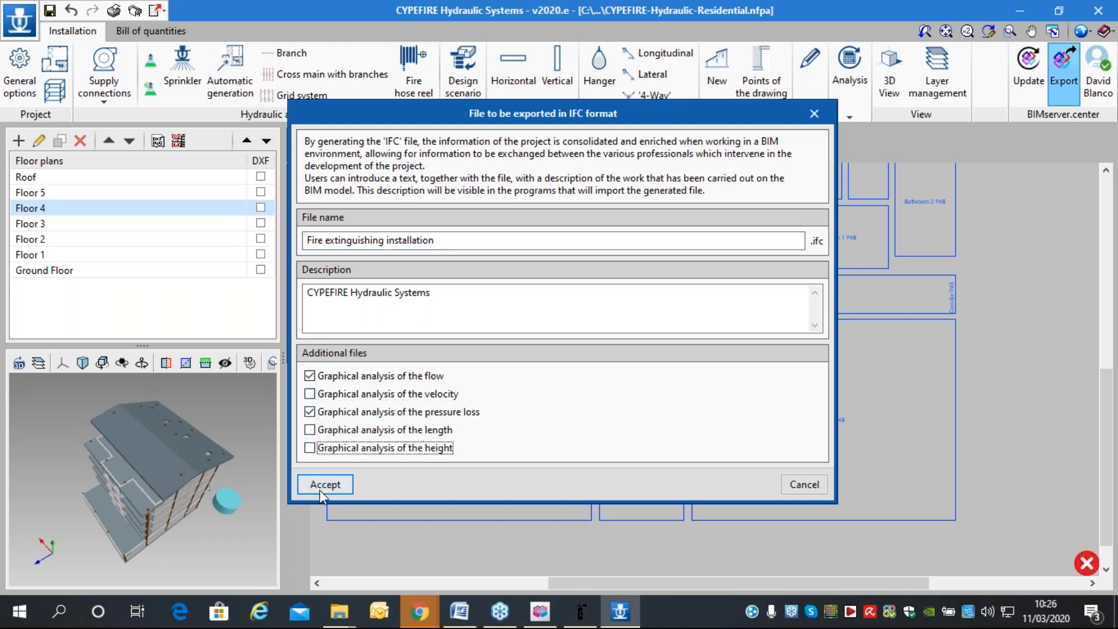
pyautogui.click(325, 485)
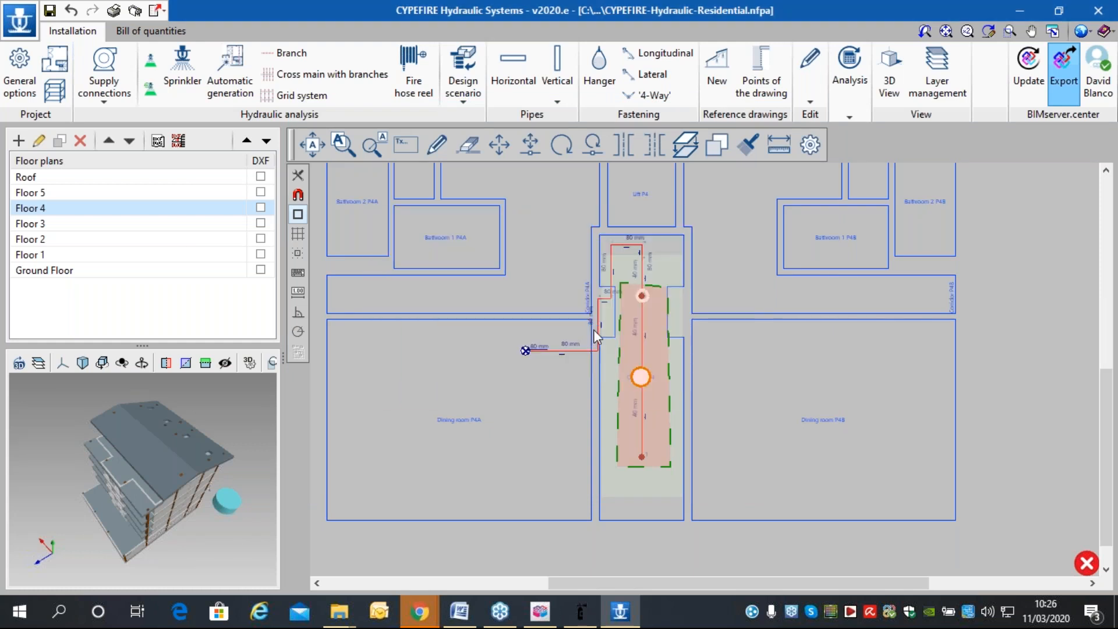
pyautogui.click(376, 452)
pyautogui.click(563, 349)
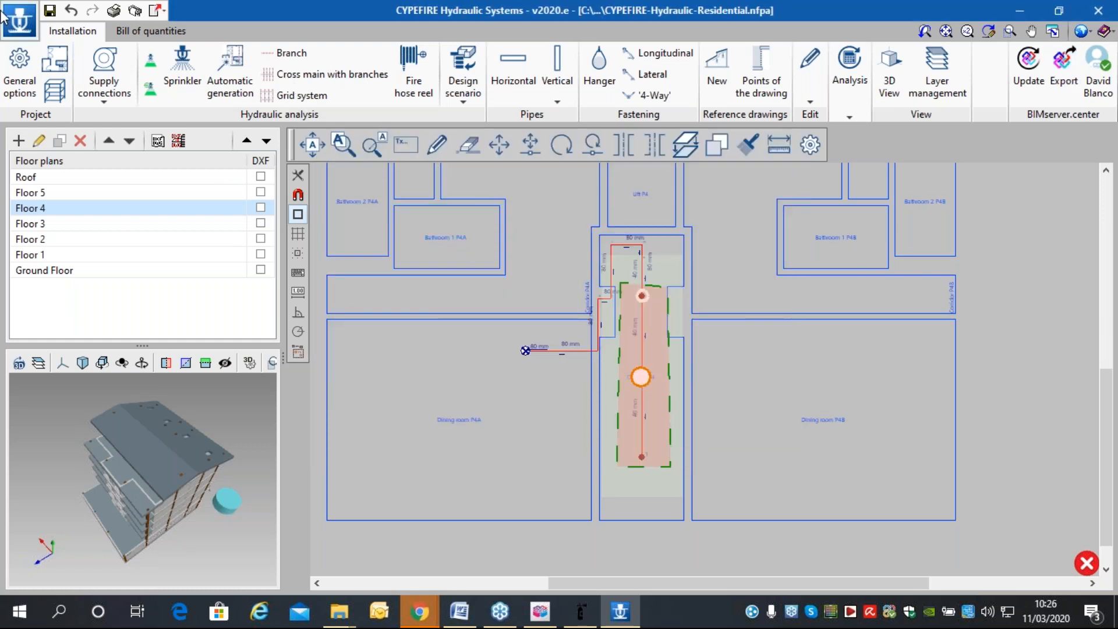
# Leave the current project for the file manager, saving its data.
pyautogui.click(19, 21)
pyautogui.click(69, 89)
pyautogui.click(442, 346)
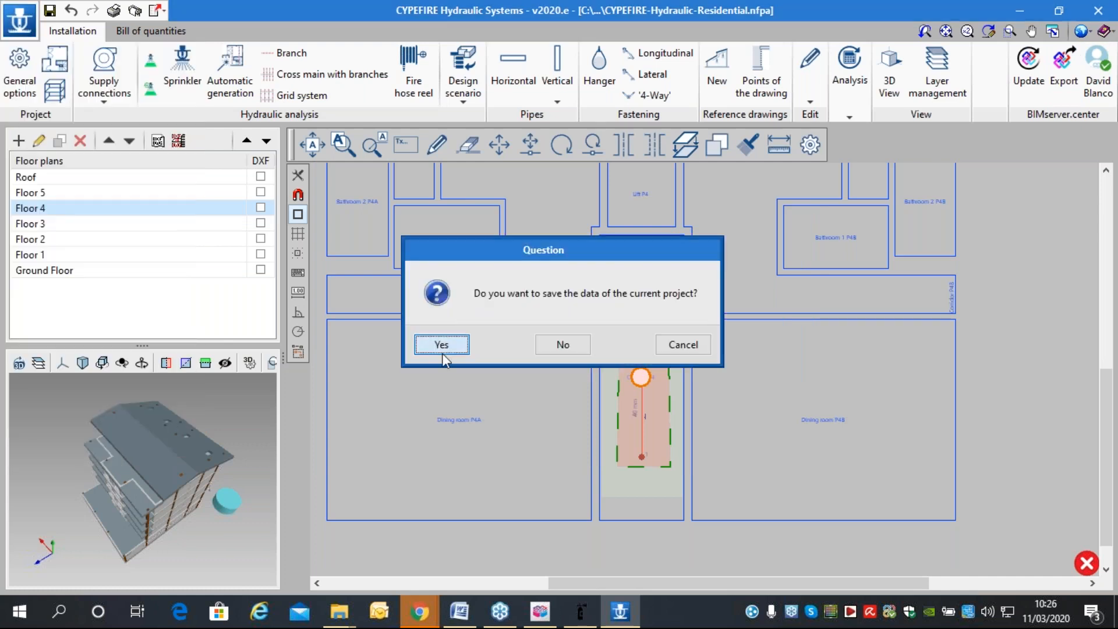
# Install the example projects and open the Restaurant example.
pyautogui.click(537, 44)
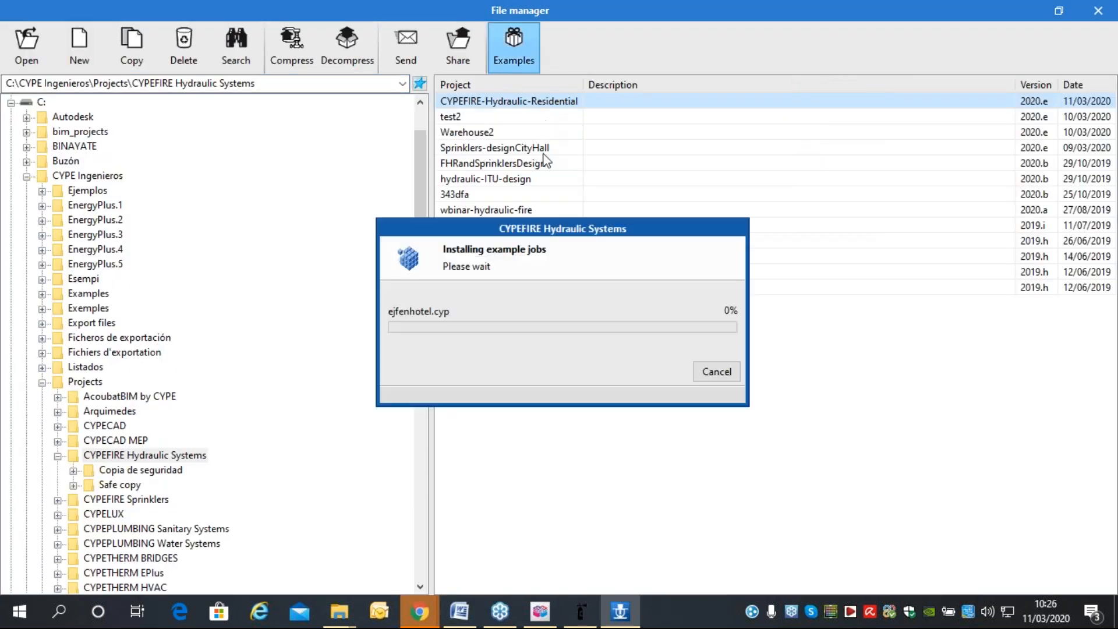
pyautogui.click(352, 358)
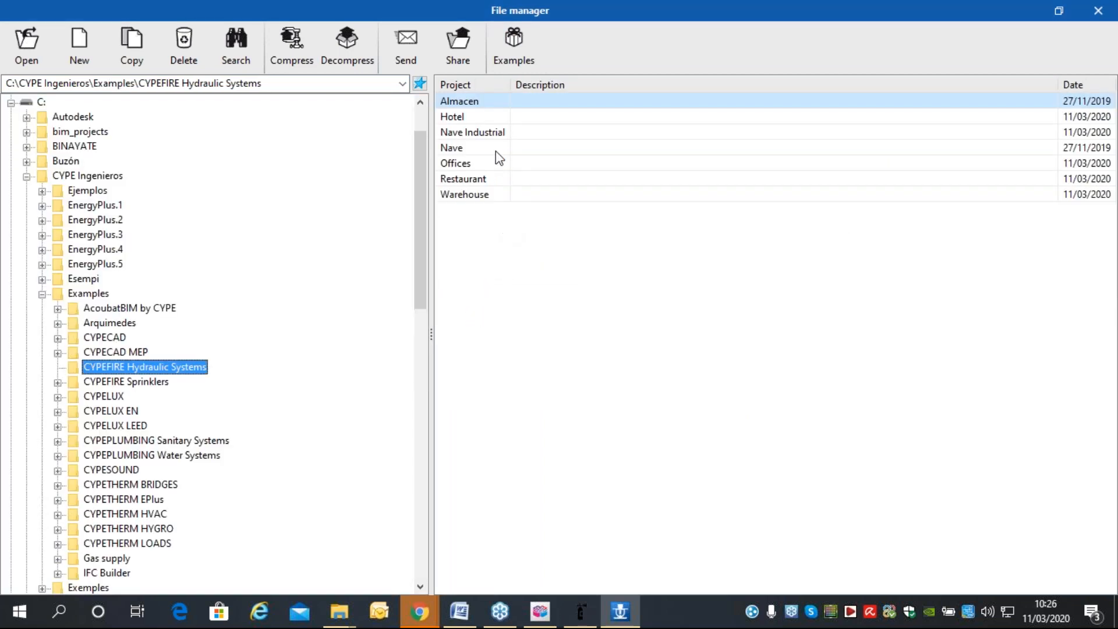
pyautogui.doubleClick(487, 179)
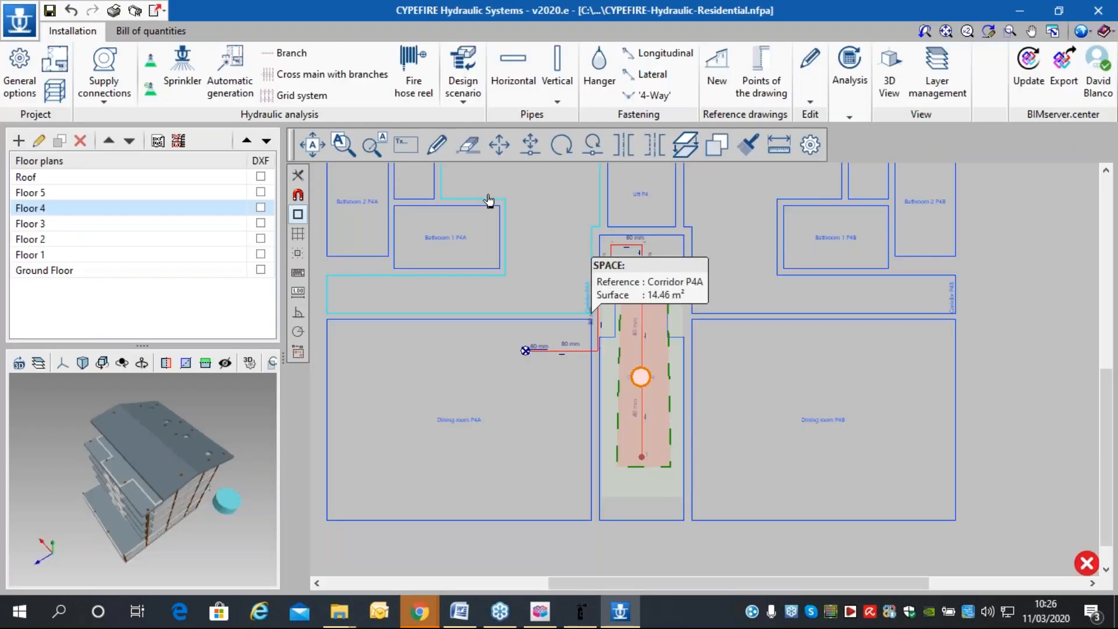
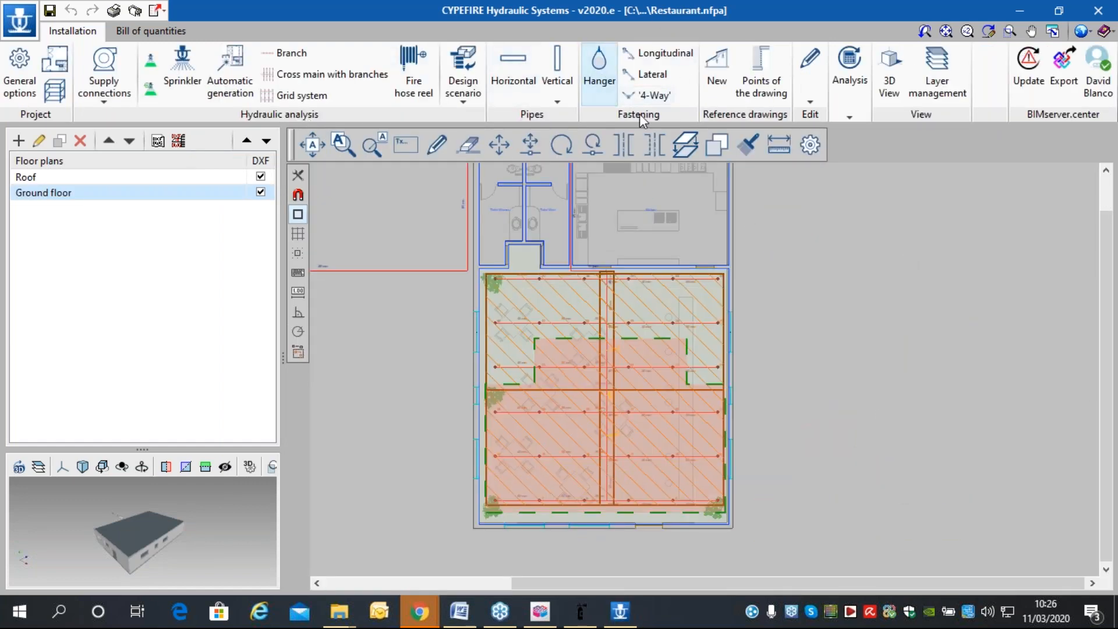
# Review the braces and sway braces catalogues in the project's general options, leaving them unmodified.
pyautogui.click(5, 75)
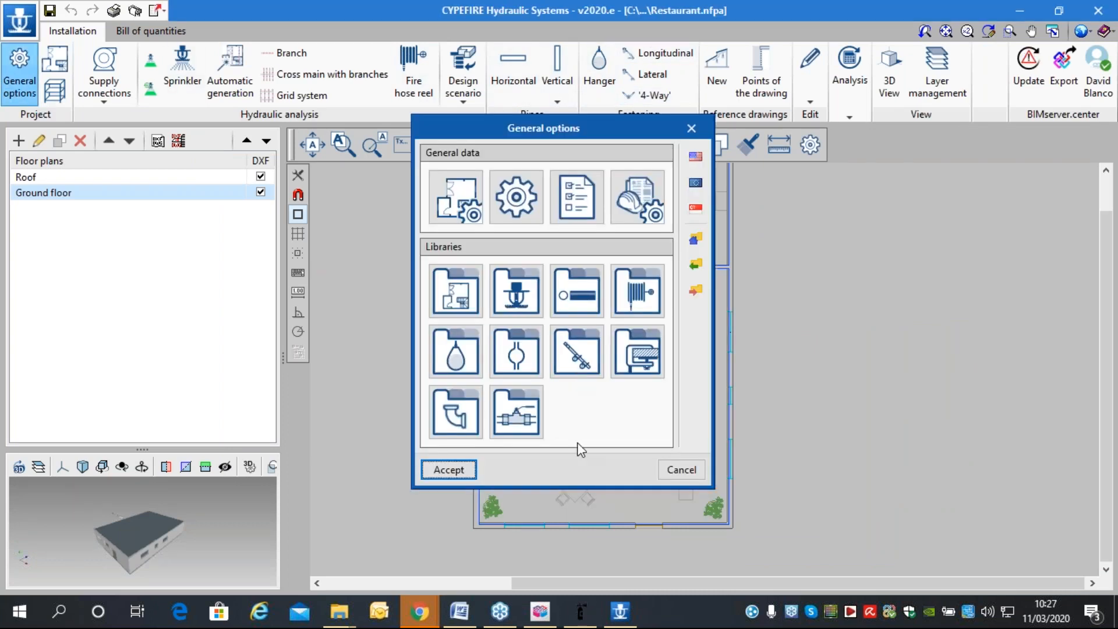
pyautogui.click(588, 349)
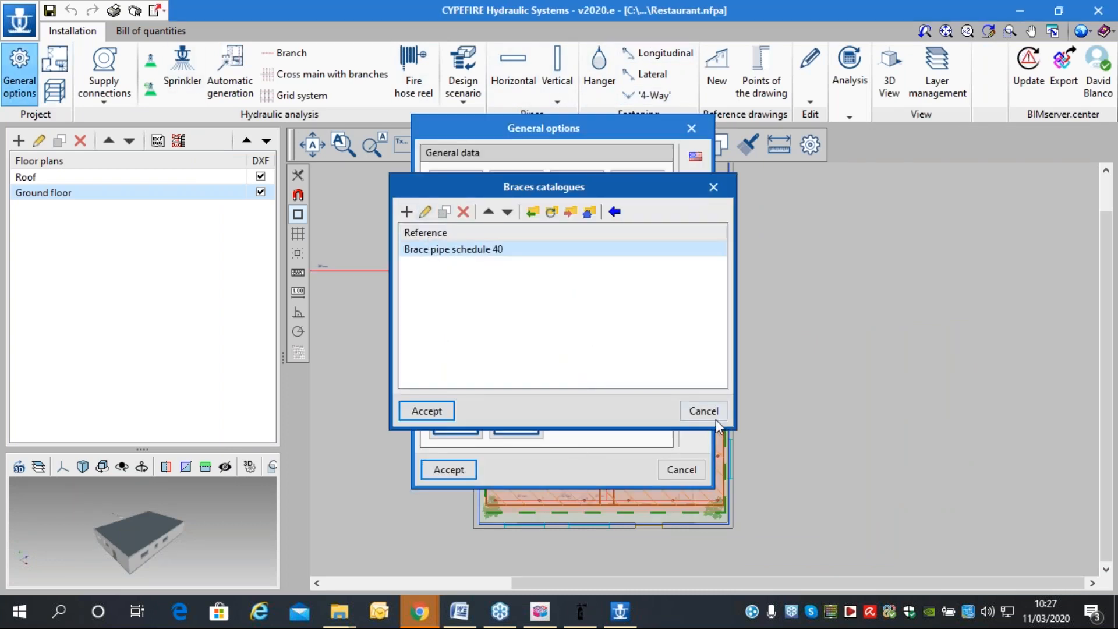
pyautogui.click(712, 414)
pyautogui.click(532, 359)
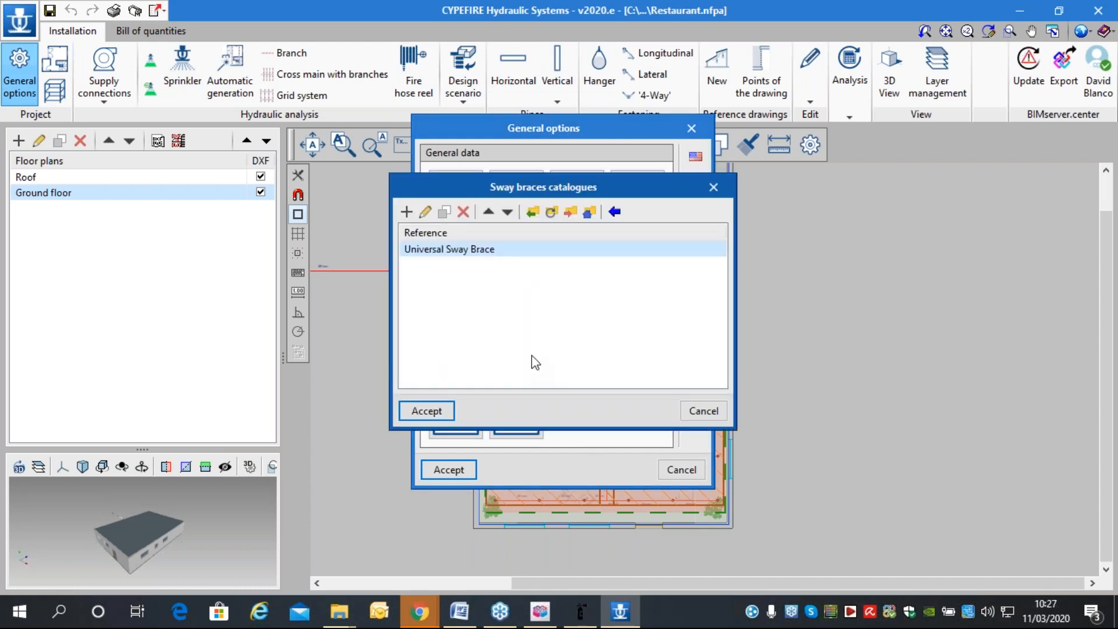
pyautogui.click(703, 412)
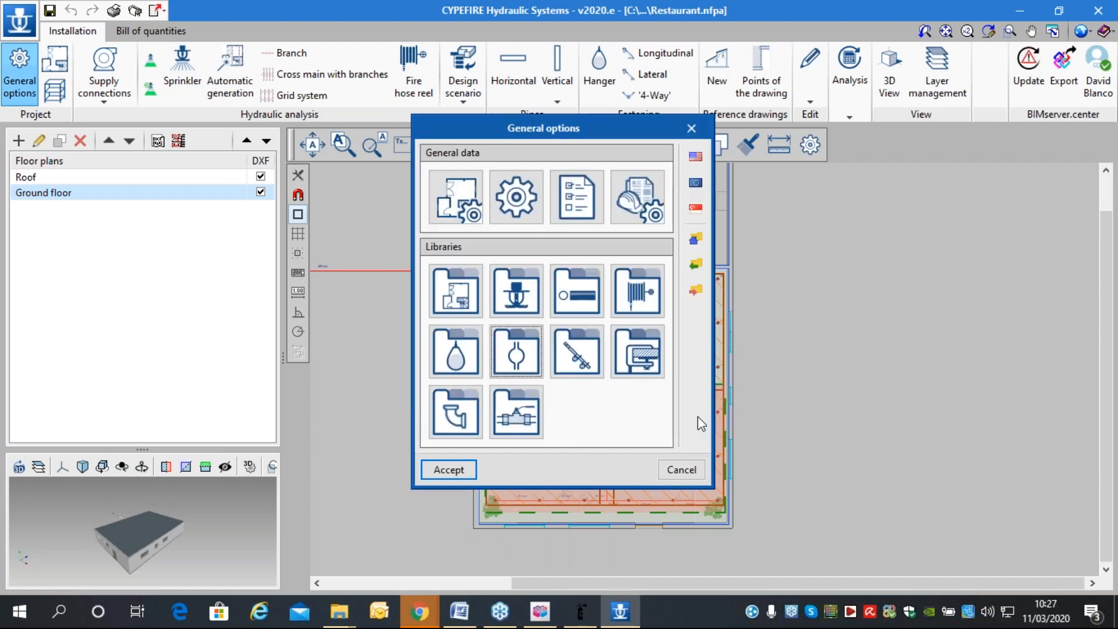
# Review the fastener types in the Universal Fastener catalogue and leave the general options without changes.
pyautogui.click(644, 355)
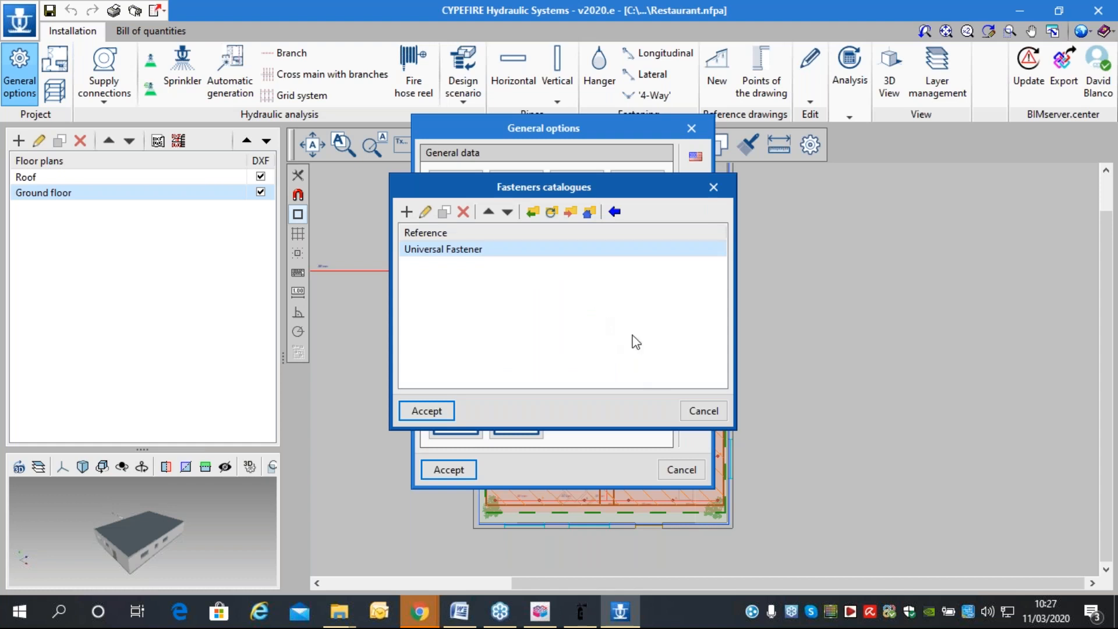
pyautogui.click(695, 410)
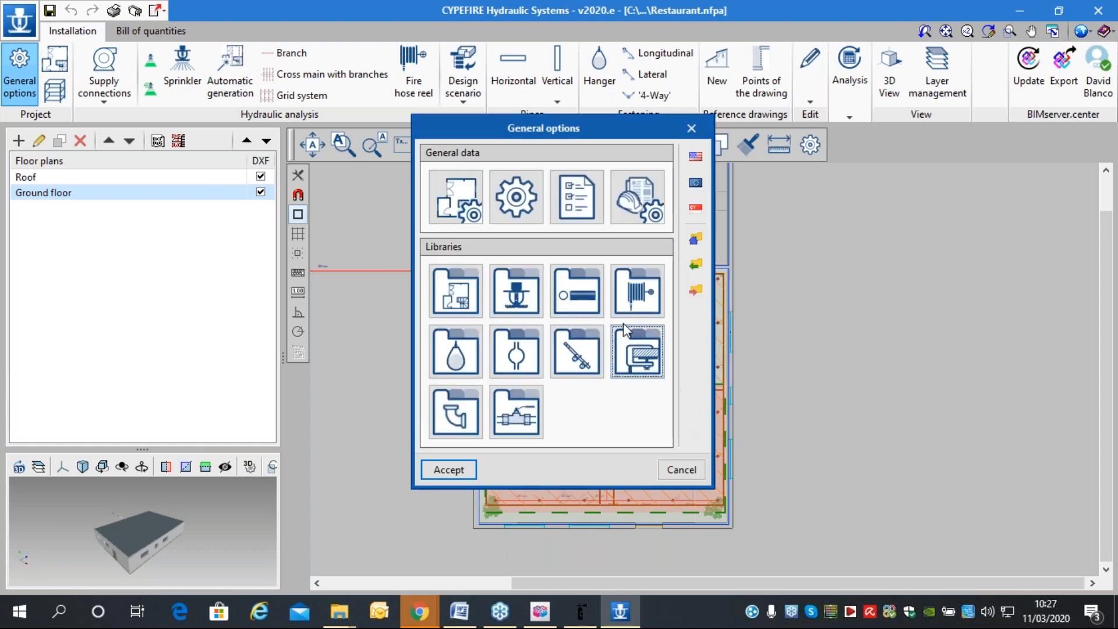
pyautogui.click(650, 360)
pyautogui.click(426, 212)
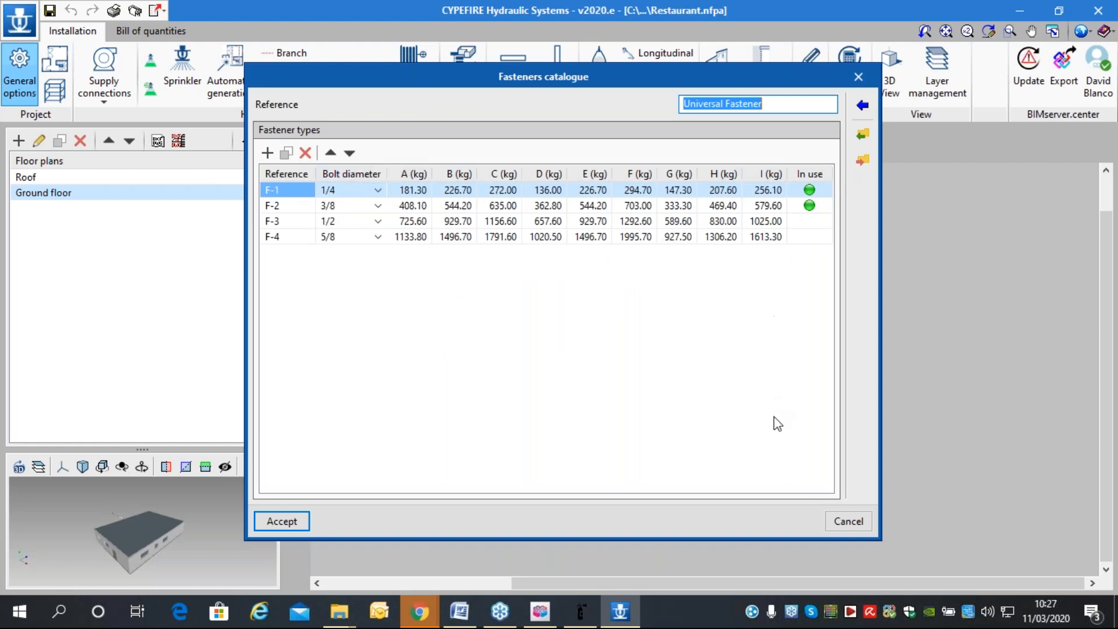
pyautogui.click(849, 520)
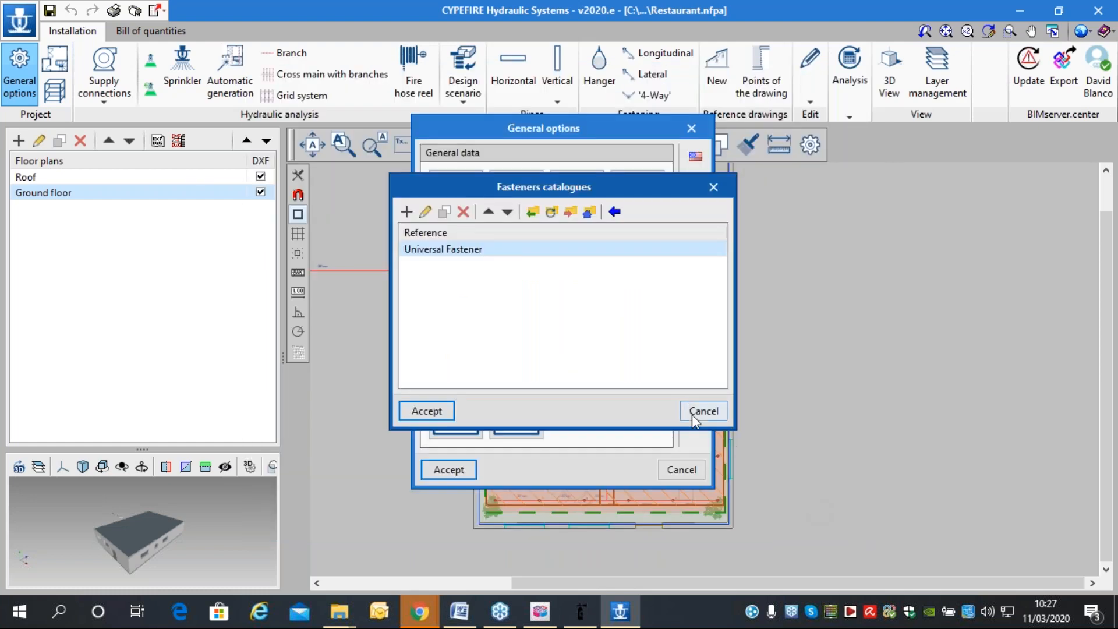
pyautogui.click(701, 410)
pyautogui.click(700, 470)
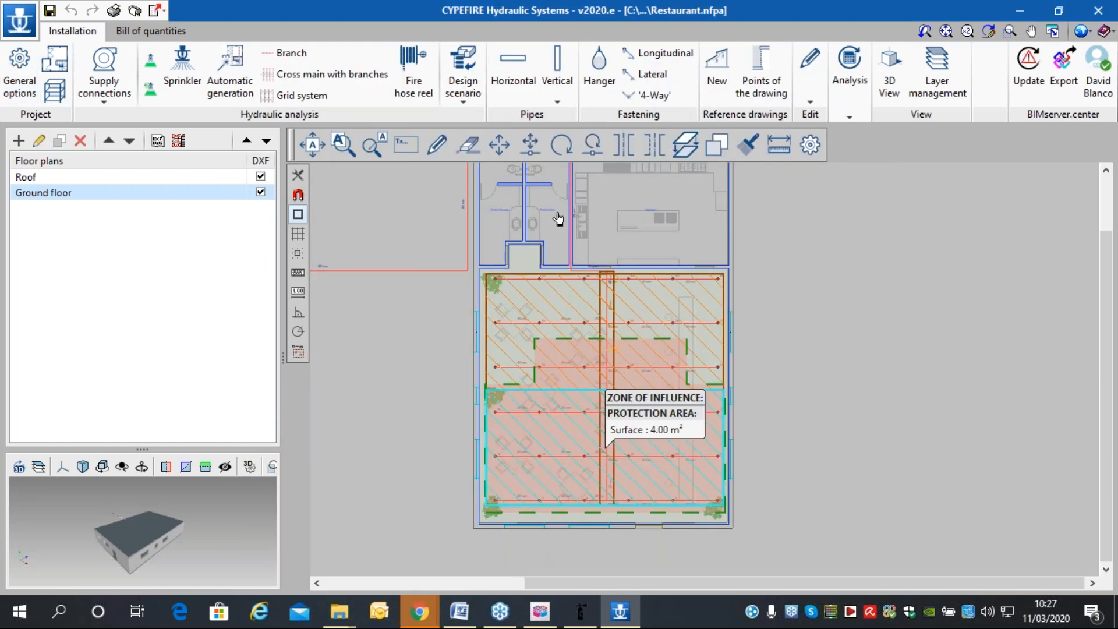
# Examine the lateral and longitudinal sway braces along the central cross main in the restaurant's dining room.
pyautogui.scroll(2, 554, 217)
pyautogui.click(462, 96)
pyautogui.click(462, 96)
pyautogui.click(462, 96)
pyautogui.click(463, 96)
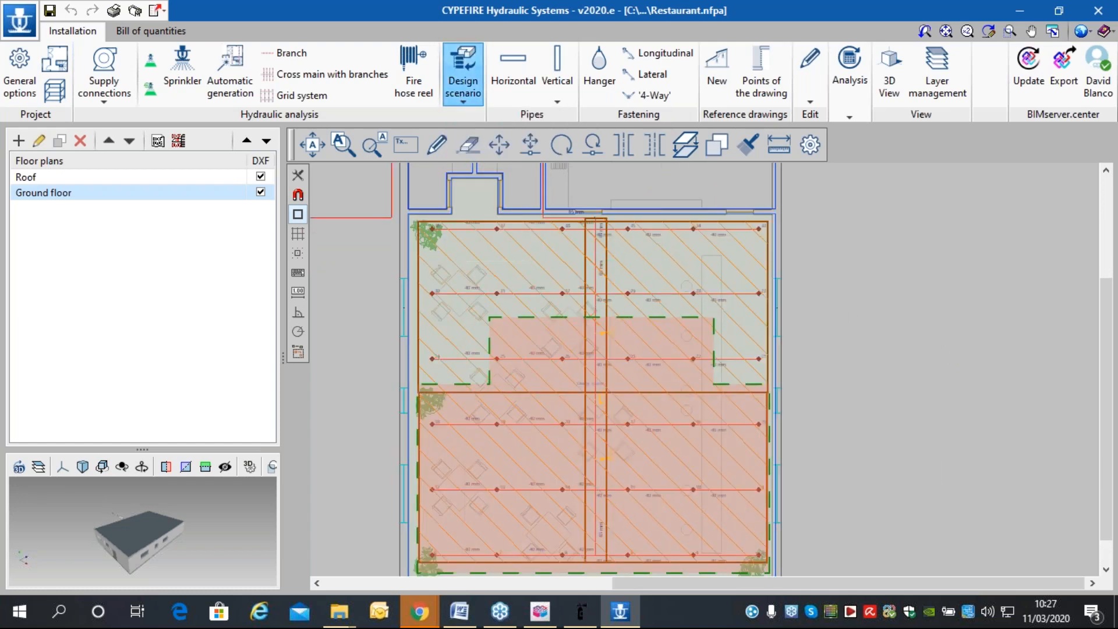
pyautogui.scroll(-1, 762, 279)
pyautogui.scroll(1, 651, 281)
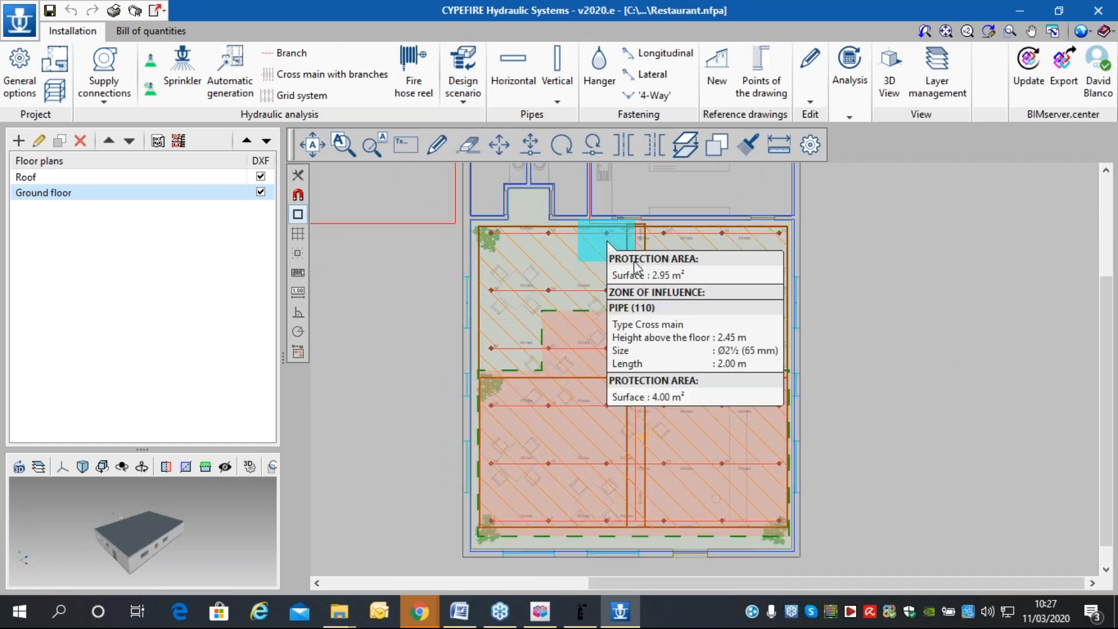
pyautogui.scroll(3, 646, 281)
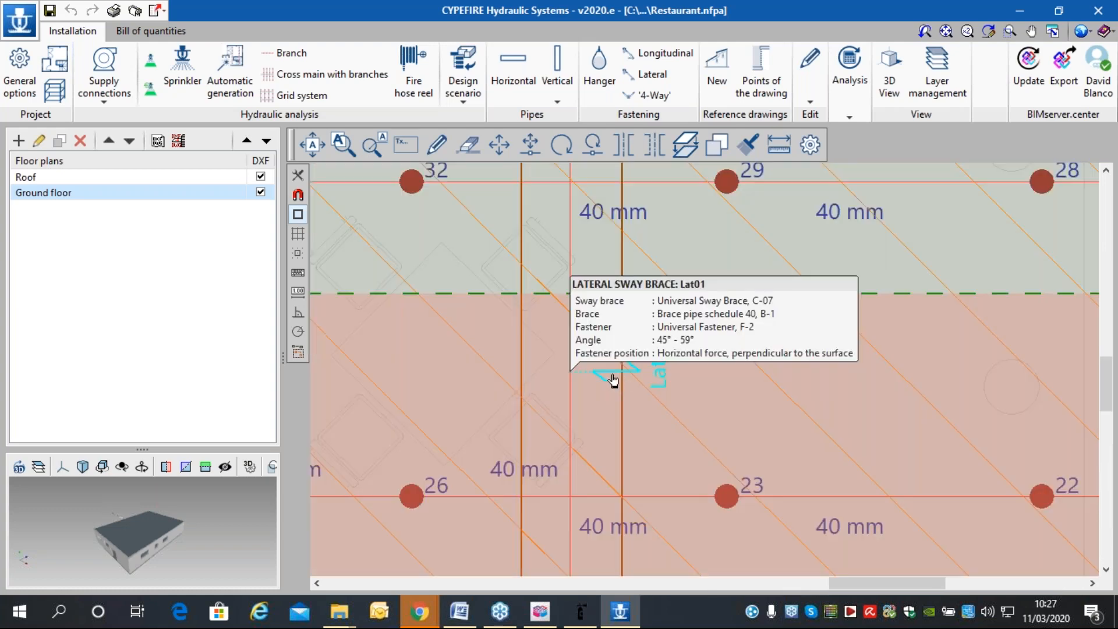
pyautogui.moveTo(602, 464); pyautogui.dragTo(571, 151, button='middle')
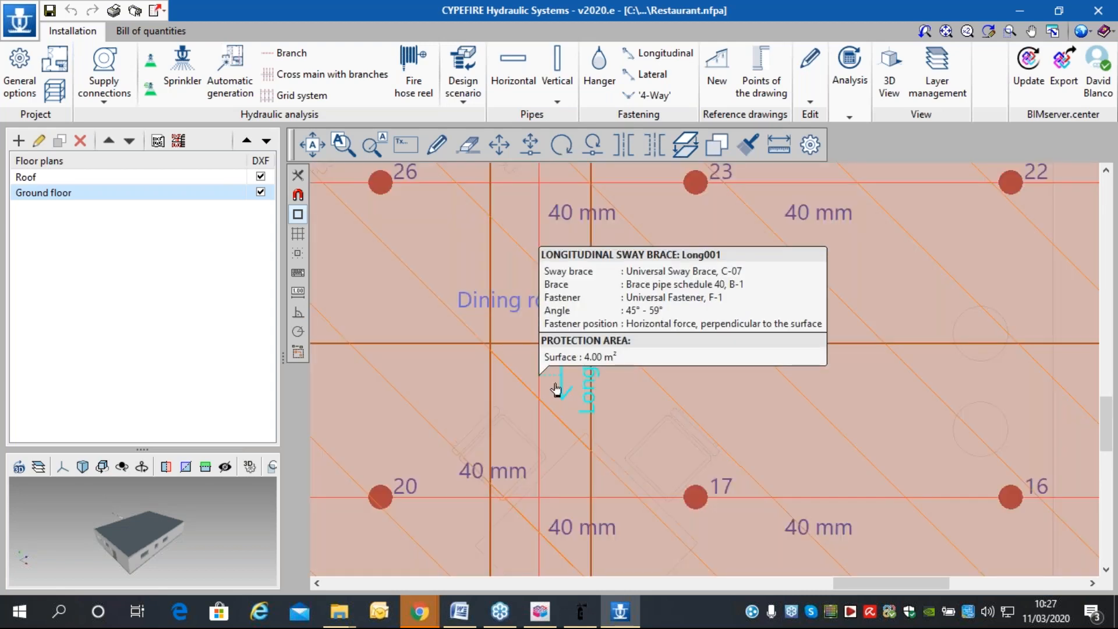
# Review the seismic analysis settings and the seismic coefficient 'Cp' in the project's general data, leaving the values unmodified.
pyautogui.scroll(-2, 556, 389)
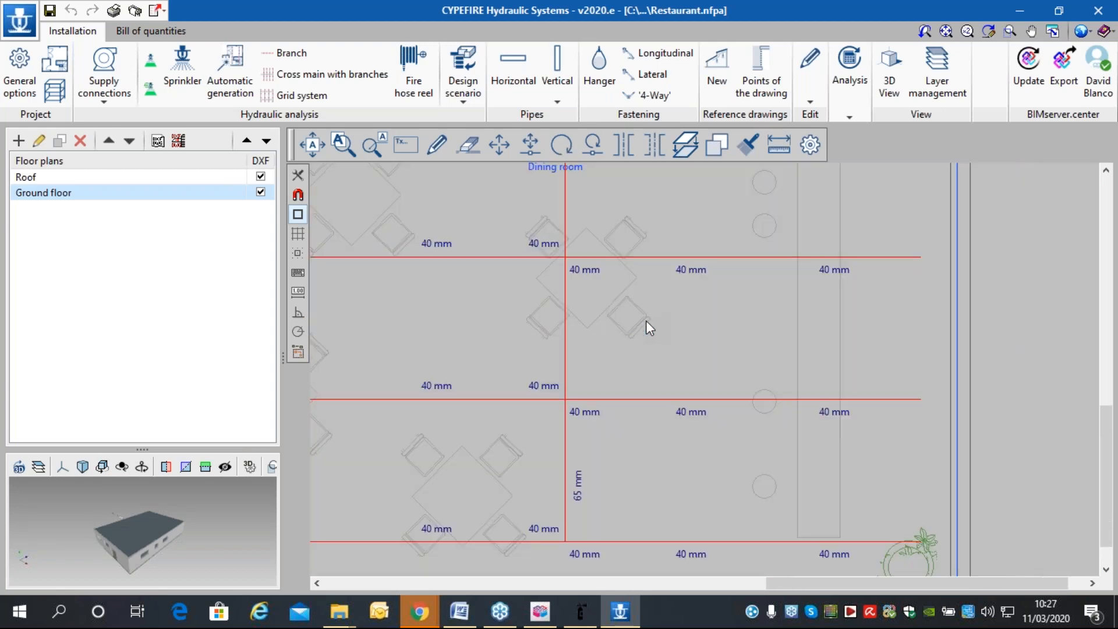
pyautogui.scroll(-1, 647, 321)
pyautogui.click(849, 117)
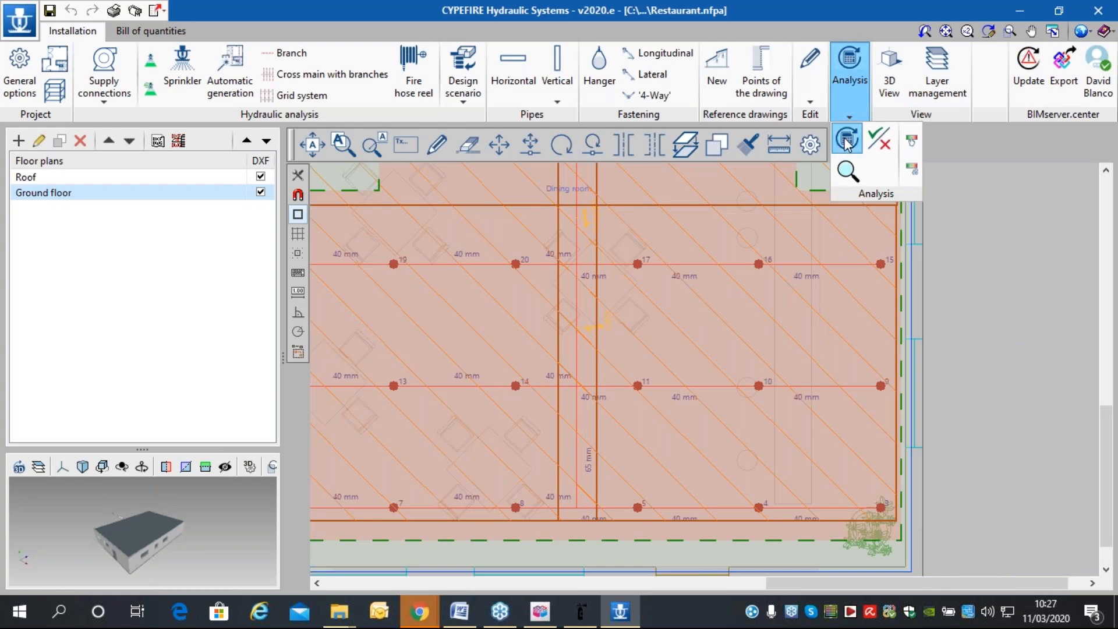
pyautogui.click(19, 71)
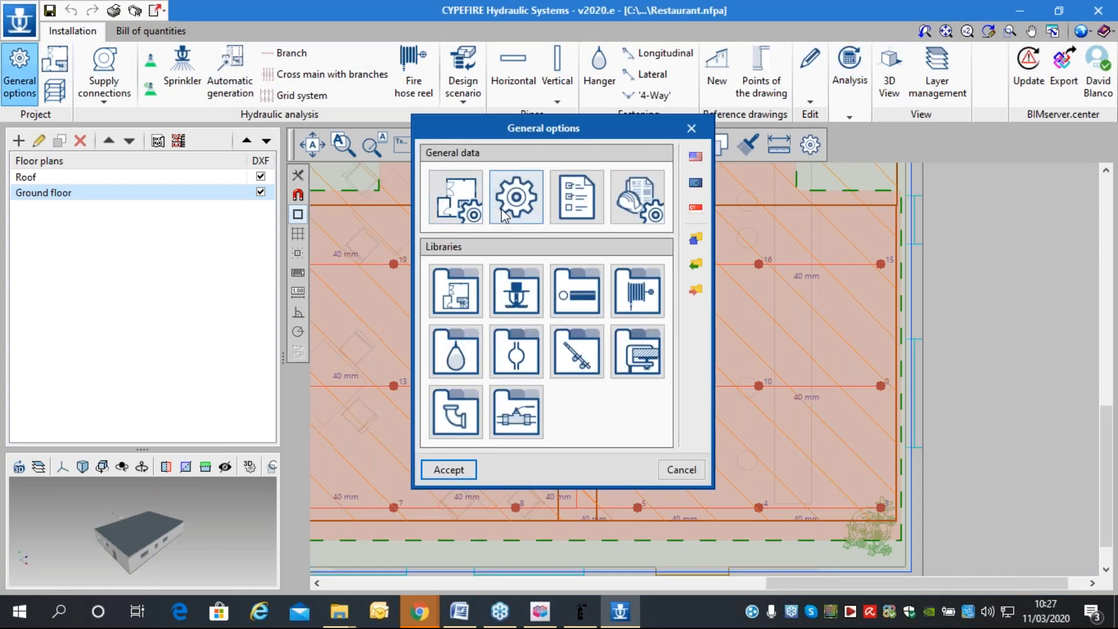
pyautogui.click(503, 215)
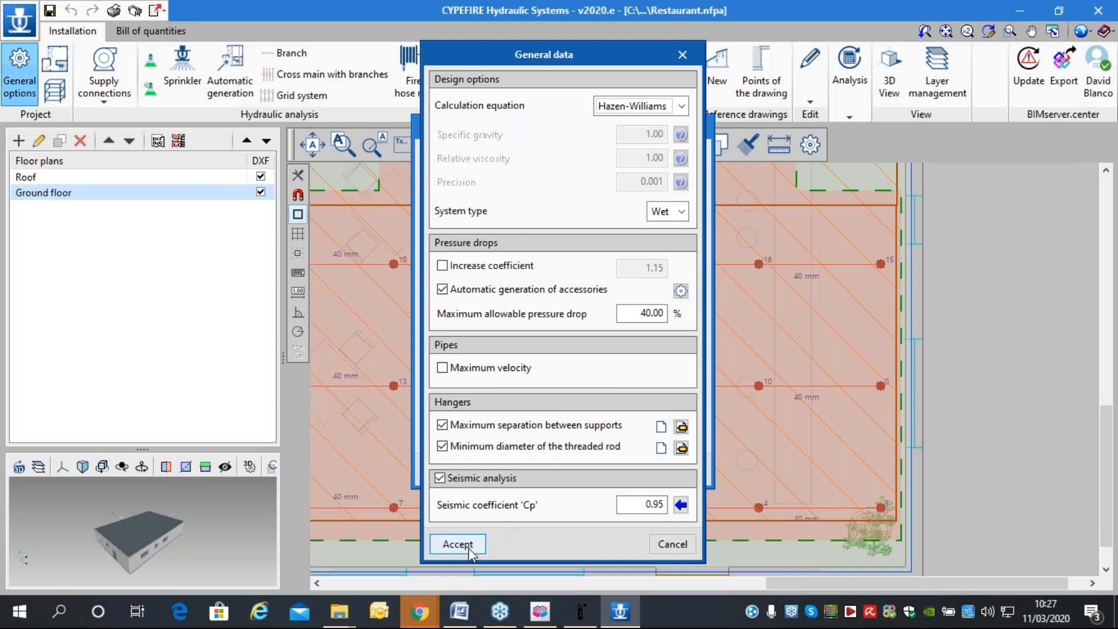
pyautogui.click(680, 505)
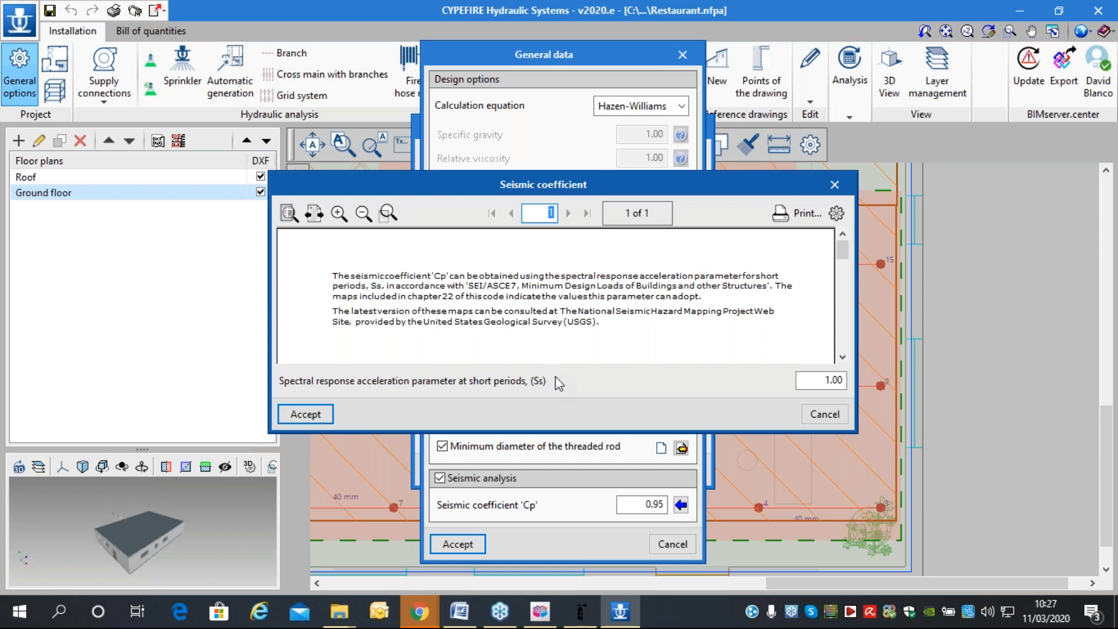
pyautogui.click(824, 414)
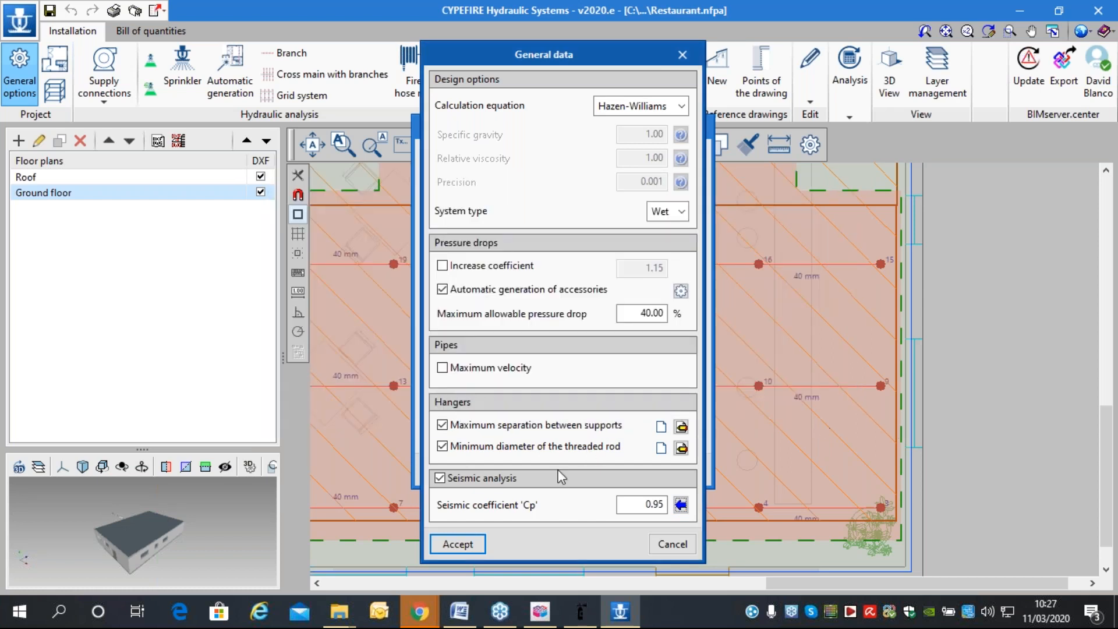
pyautogui.click(460, 543)
pyautogui.click(469, 470)
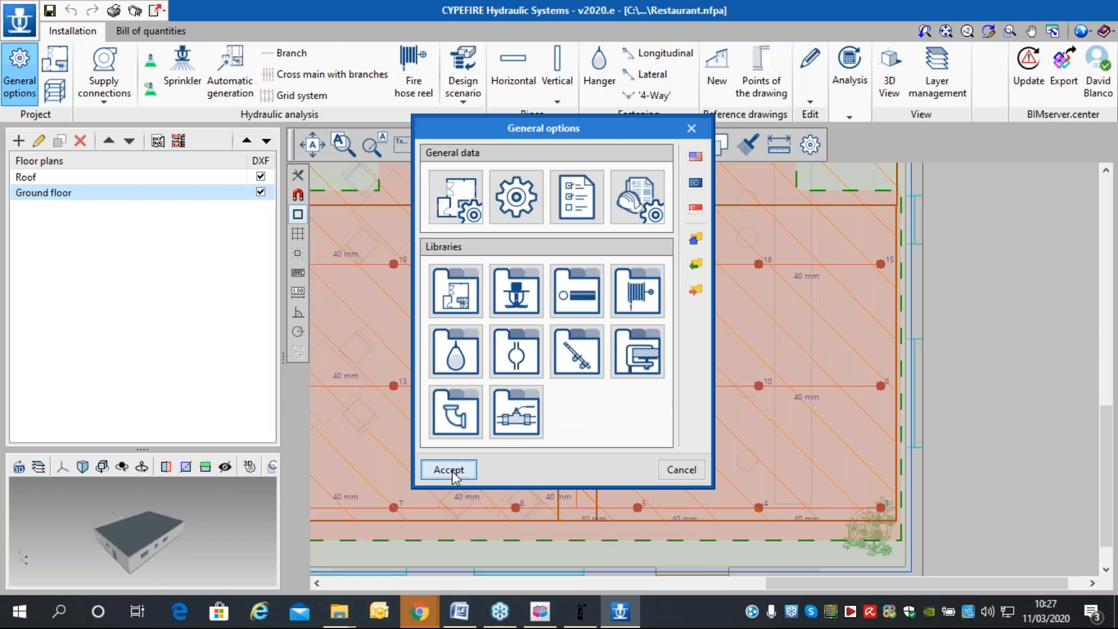
# Run the hydraulic analysis of the Restaurant project and dismiss its completion message.
pyautogui.click(861, 119)
pyautogui.click(848, 140)
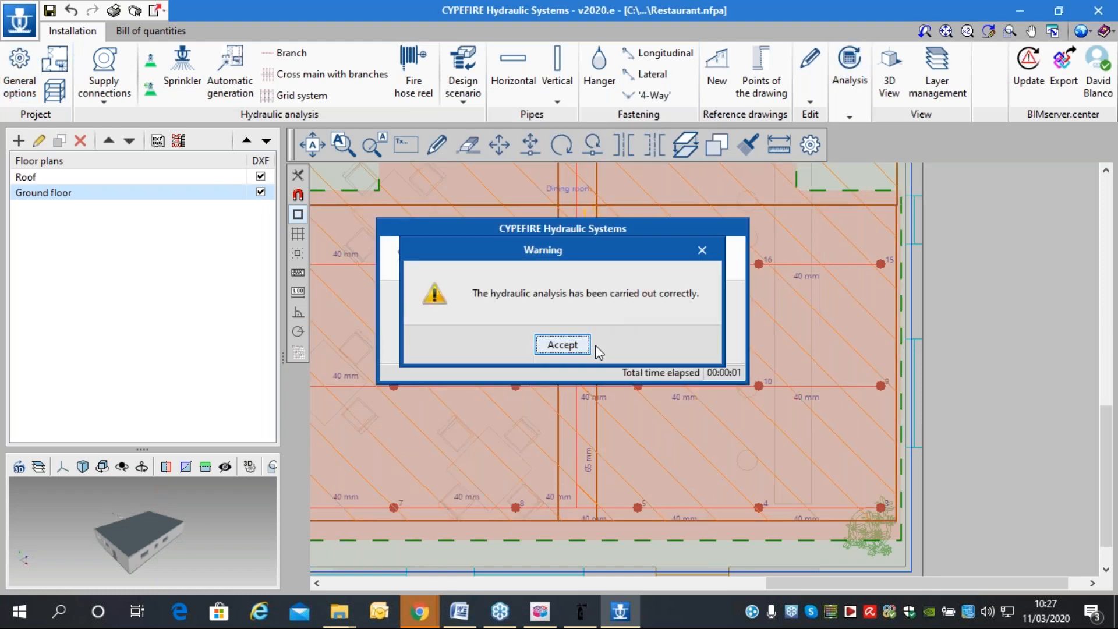
pyautogui.click(593, 344)
# Examine the seismic bracing calculation report for the lateral sway brace on the dining room's 65 mm cross main, leaving the brace unmodified.
pyautogui.scroll(3, 593, 321)
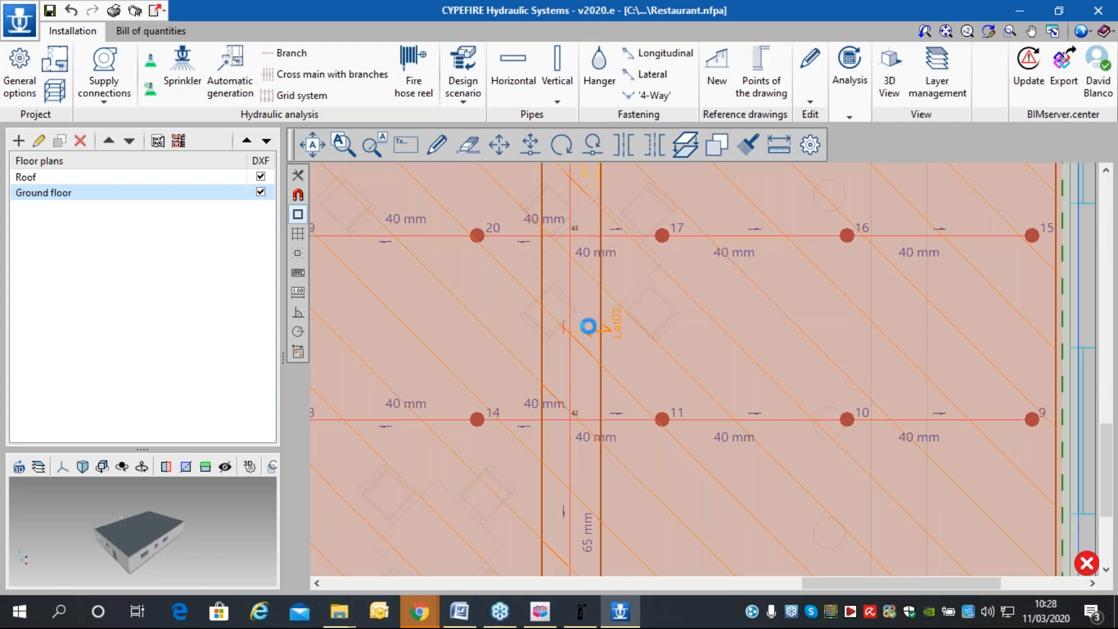
pyautogui.doubleClick(588, 327)
pyautogui.scroll(-1, 587, 331)
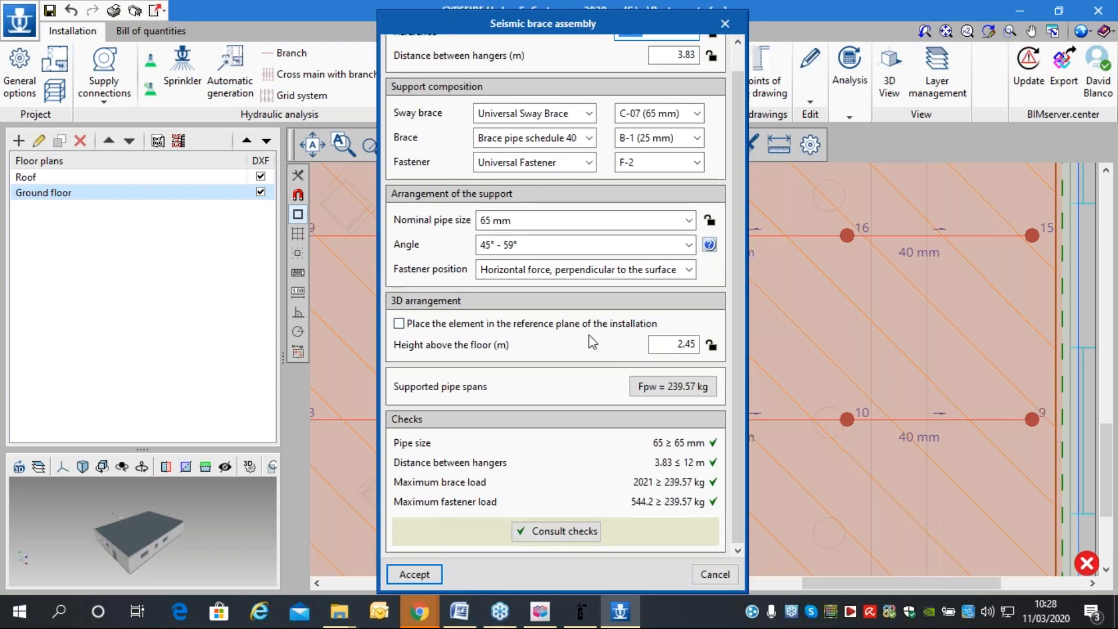
pyautogui.click(559, 531)
pyautogui.scroll(-3, 620, 217)
pyautogui.scroll(-6, 620, 217)
pyautogui.scroll(8, 606, 260)
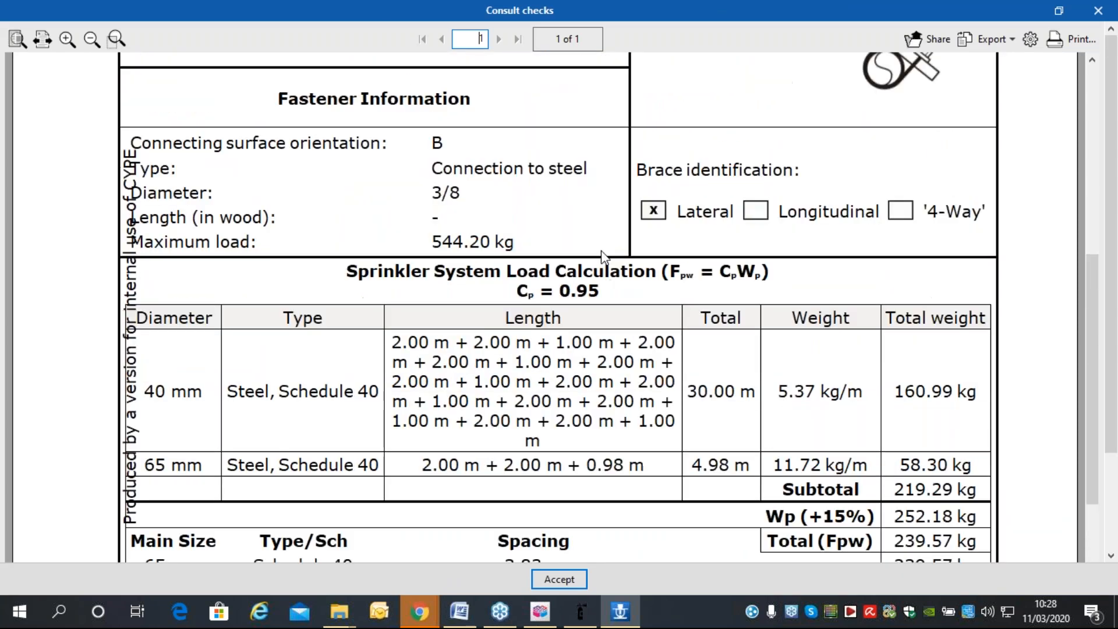
pyautogui.scroll(-2, 606, 259)
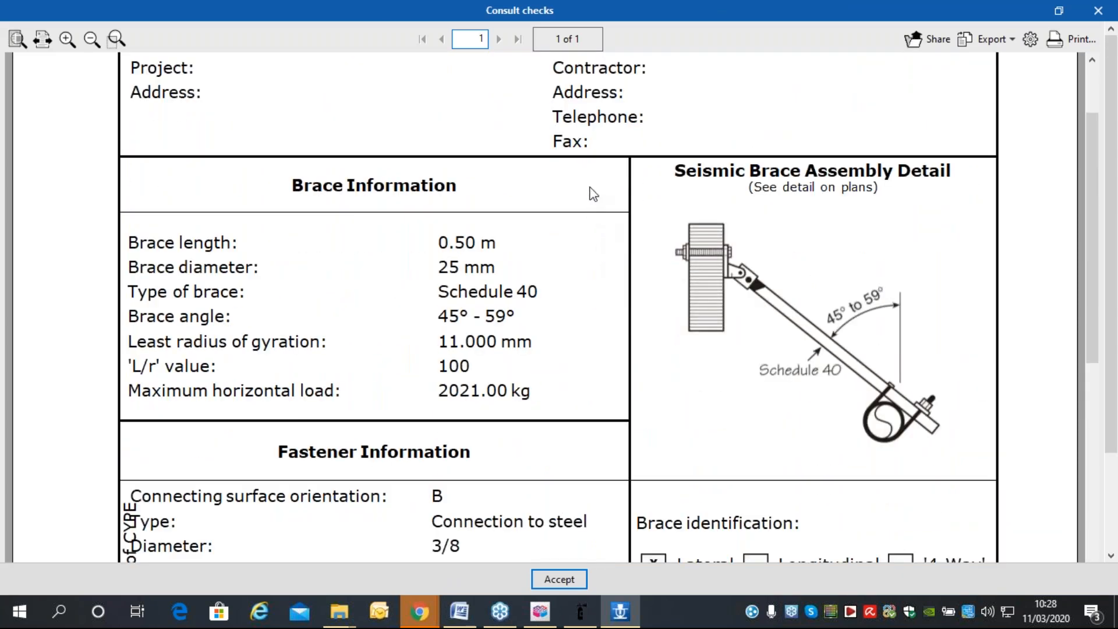
pyautogui.scroll(-10, 589, 252)
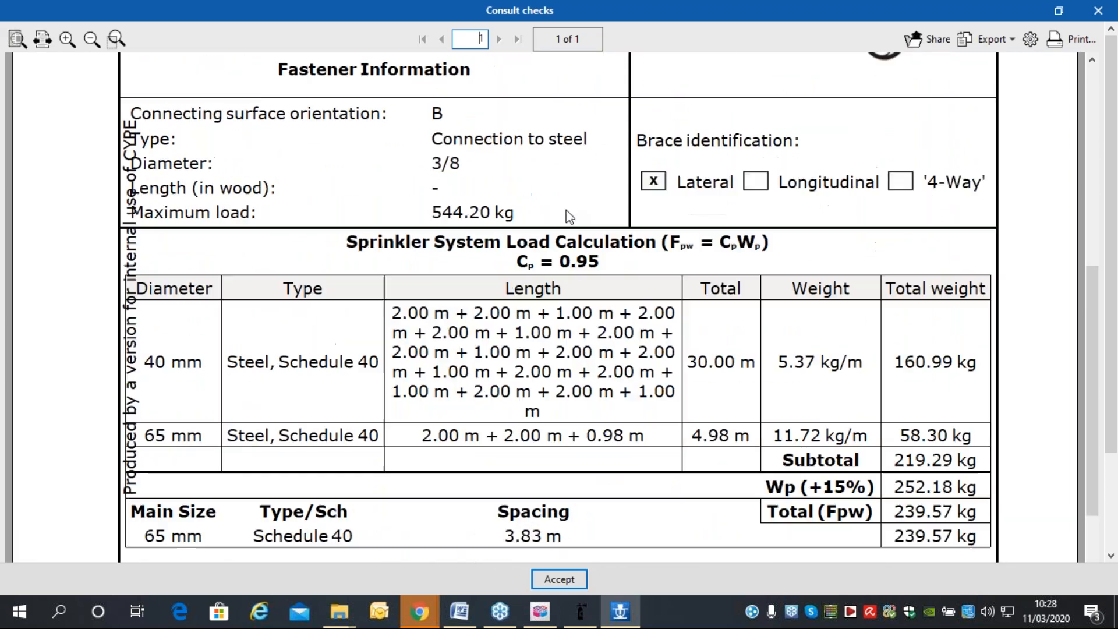
pyautogui.scroll(10, 569, 217)
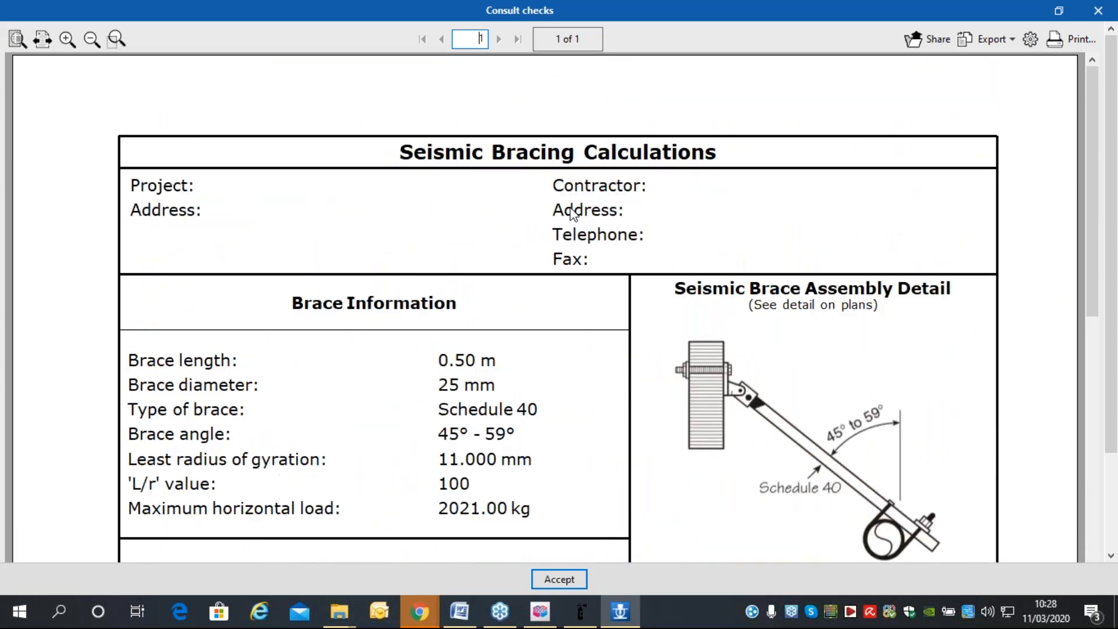
pyautogui.click(1098, 10)
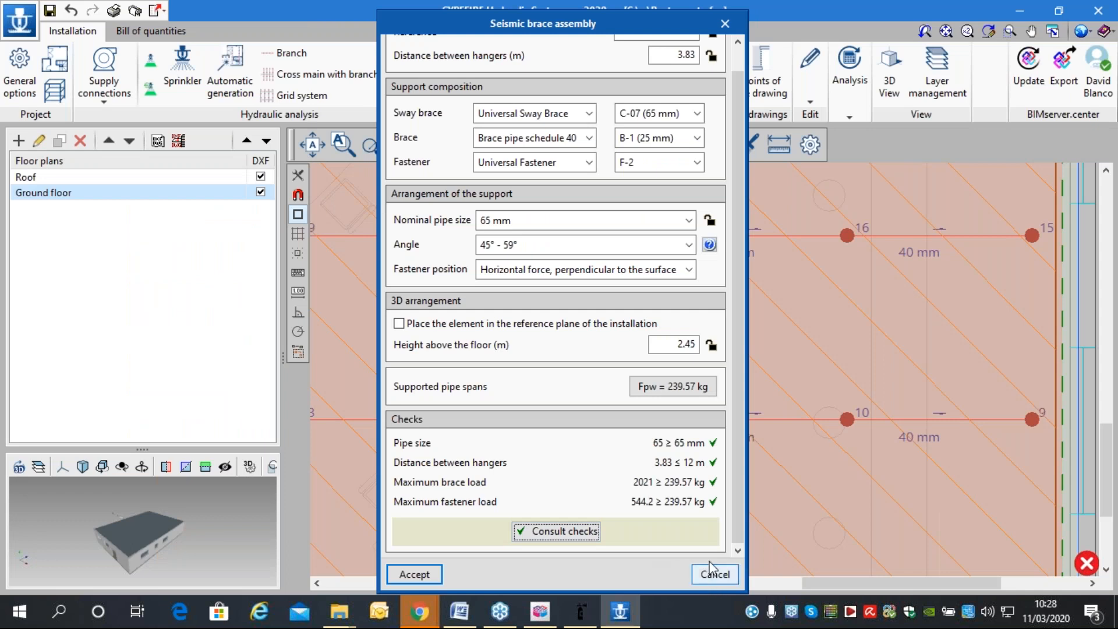
pyautogui.scroll(1, 644, 524)
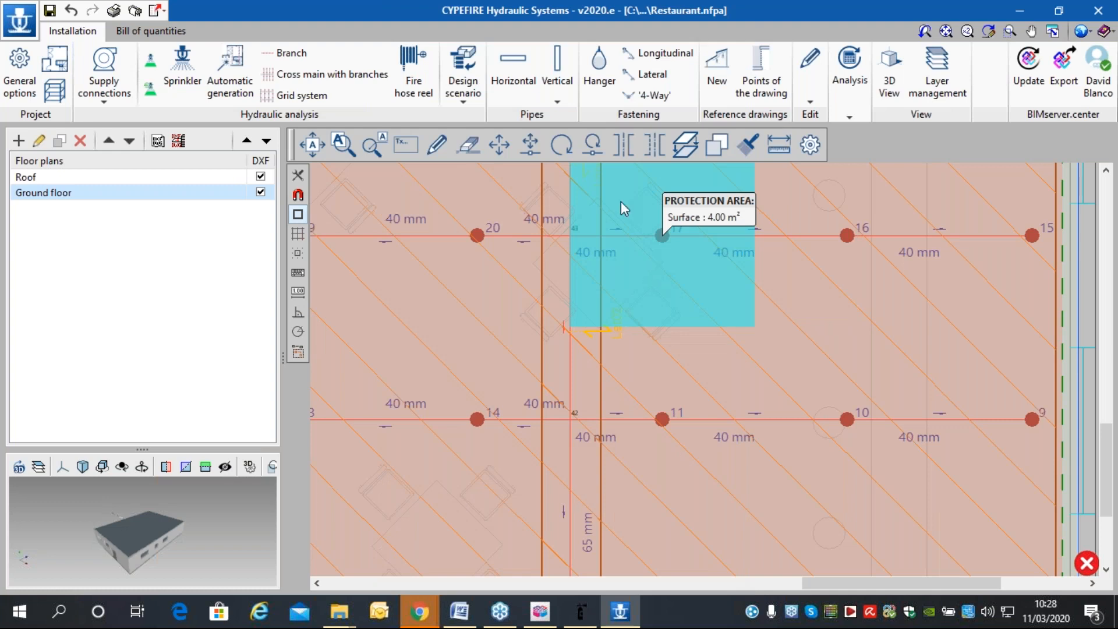
# Open the Warehouse example project.
pyautogui.click(19, 19)
pyautogui.click(57, 88)
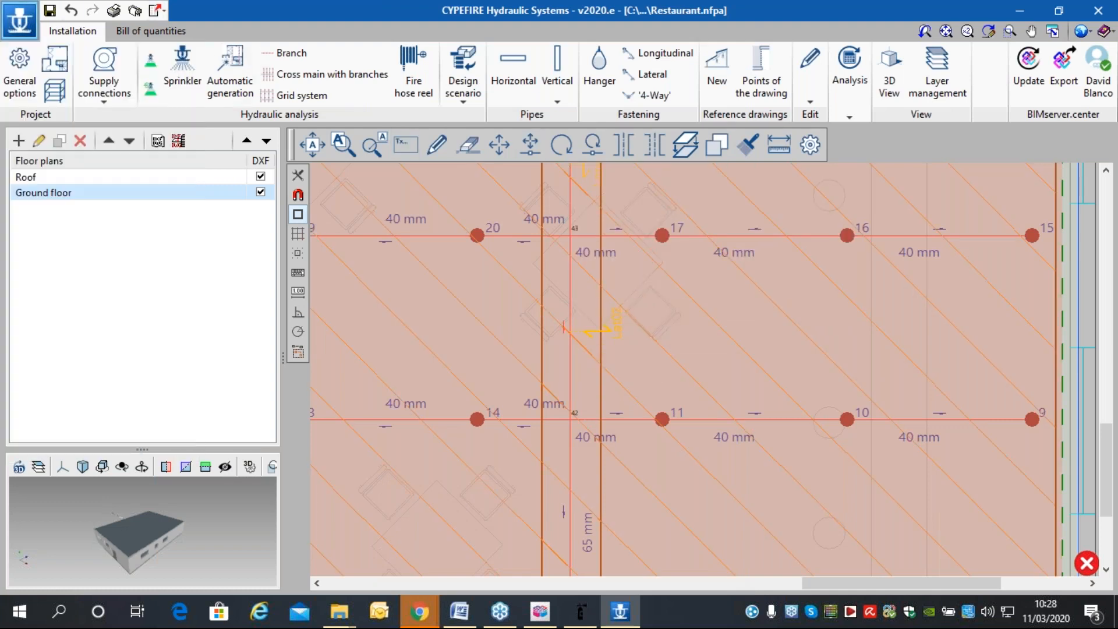
pyautogui.click(440, 346)
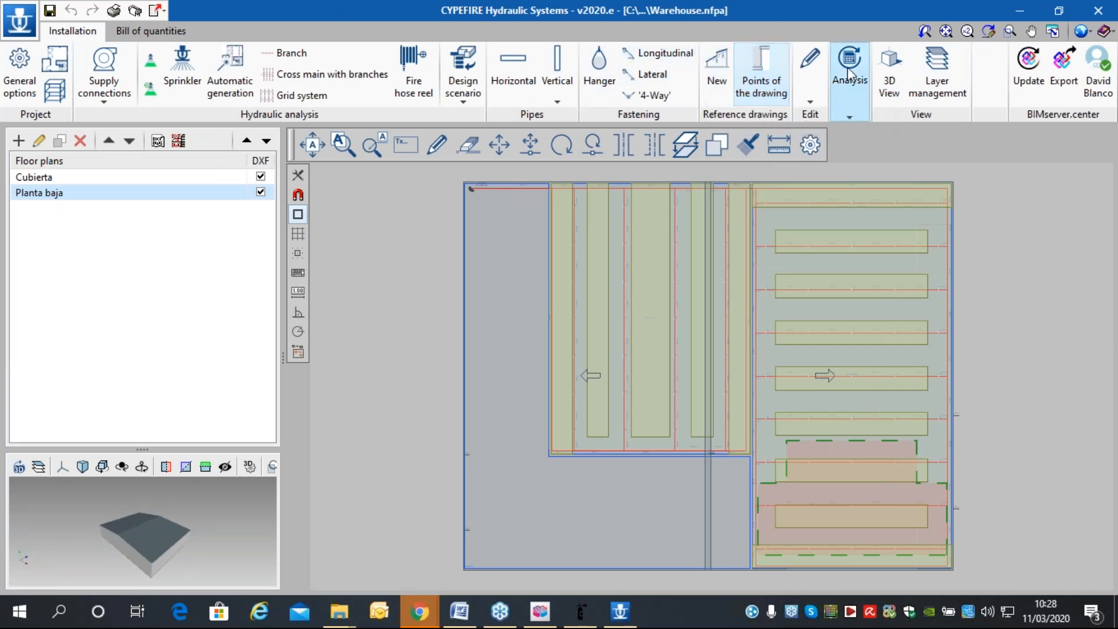
# Open the 3D view of the warehouse and display the Warehouse BIM model as a wireframe.
pyautogui.click(891, 77)
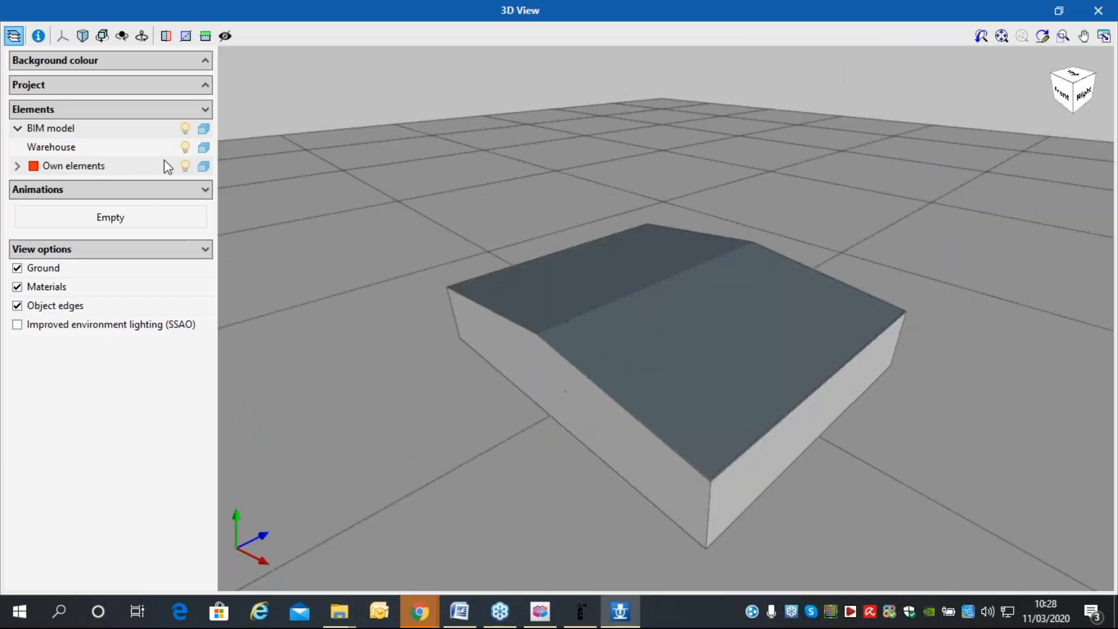
pyautogui.click(202, 149)
pyautogui.moveTo(757, 303); pyautogui.dragTo(867, 275)
pyautogui.scroll(8, 810, 288)
pyautogui.scroll(-5, 774, 295)
# Examine the sloped sprinkler pipes under the warehouse roof above the storage racks in 3D, and close the 3D view.
pyautogui.moveTo(683, 319); pyautogui.dragTo(676, 309)
pyautogui.scroll(-2, 676, 309)
pyautogui.moveTo(676, 309); pyautogui.dragTo(757, 345, button='middle')
pyautogui.scroll(5, 586, 358)
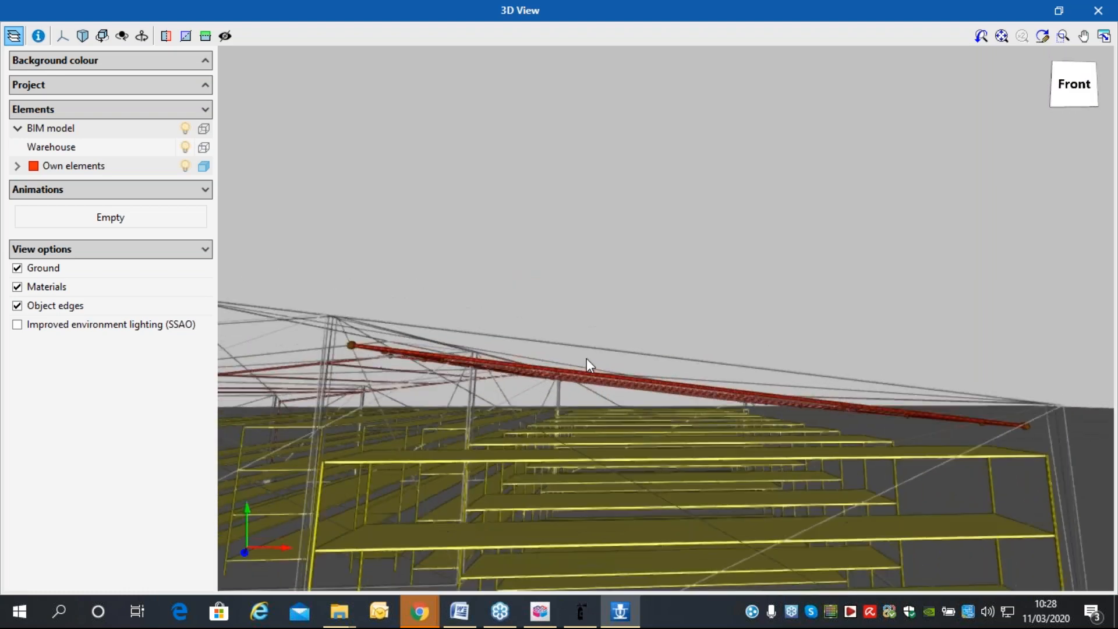
pyautogui.scroll(2, 543, 377)
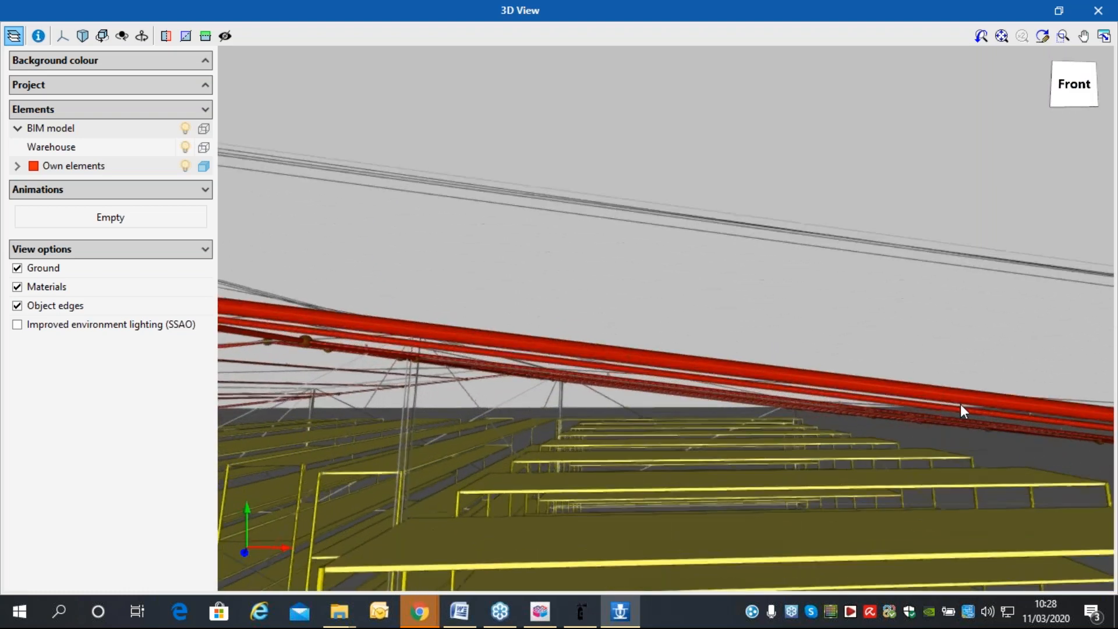
pyautogui.moveTo(959, 403); pyautogui.dragTo(778, 347, button='middle')
pyautogui.scroll(3, 875, 386)
pyautogui.moveTo(855, 386); pyautogui.dragTo(676, 463)
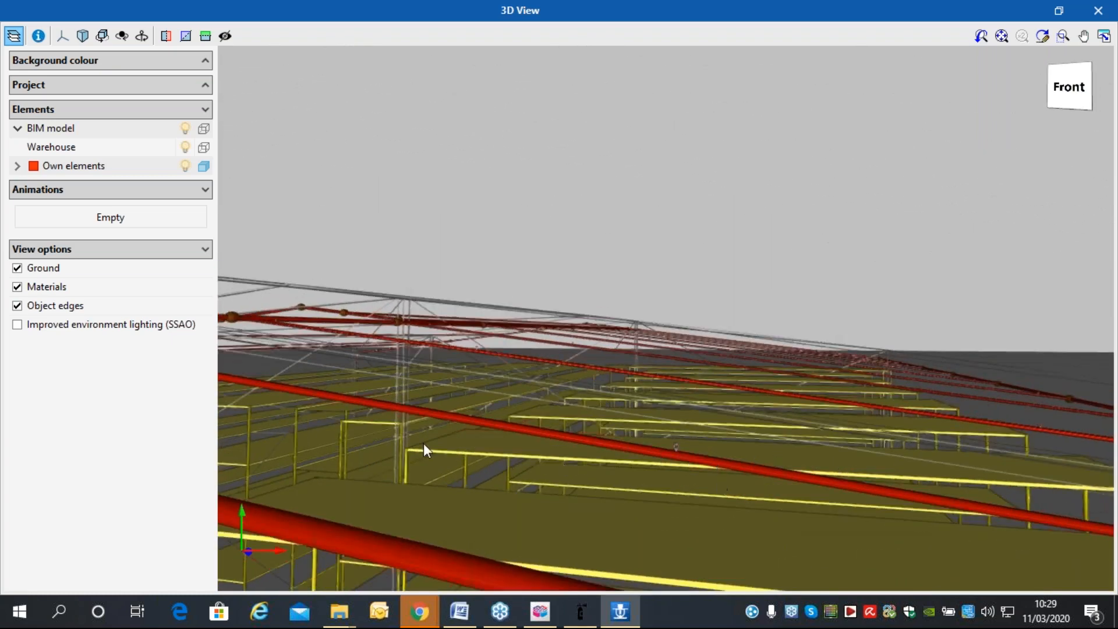
pyautogui.moveTo(599, 431); pyautogui.dragTo(341, 431)
pyautogui.scroll(-6, 354, 421)
pyautogui.moveTo(846, 395); pyautogui.dragTo(955, 415)
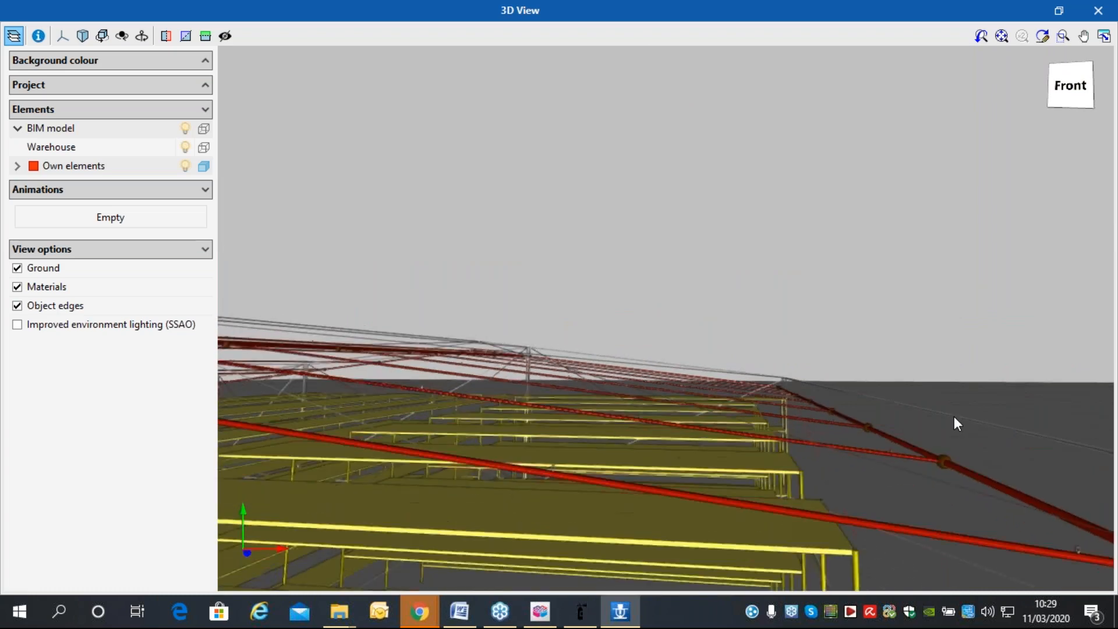
pyautogui.scroll(-5, 953, 417)
pyautogui.scroll(5, 930, 396)
pyautogui.scroll(-5, 932, 380)
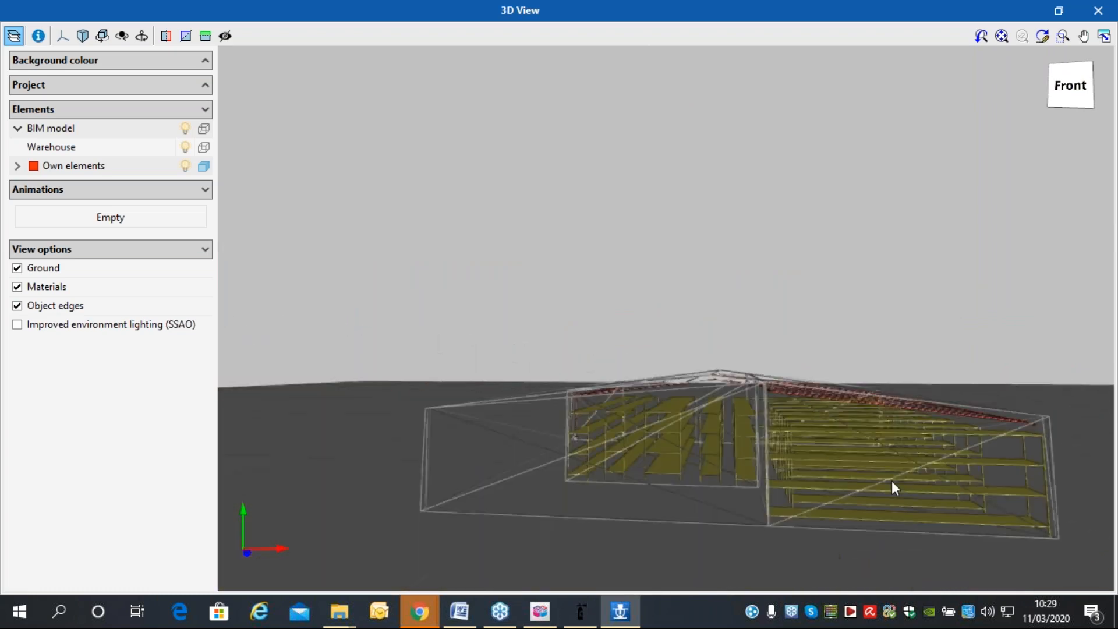
pyautogui.click(1098, 11)
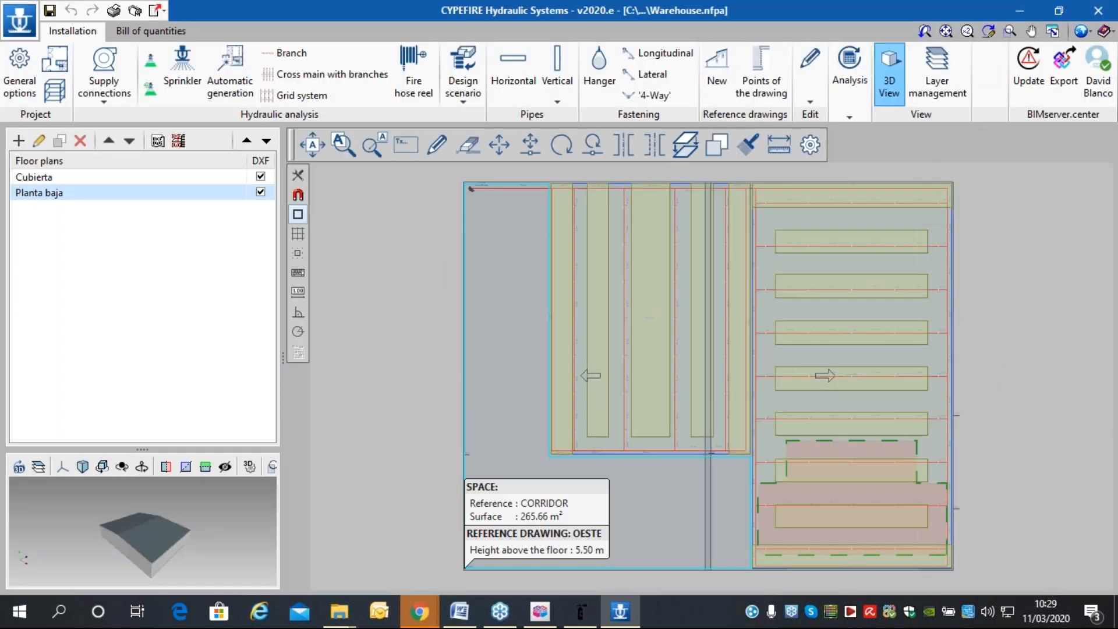
# Reopen the recent project CYPEFIRE-Hydraulic-Residential.nfpa.
pyautogui.click(17, 24)
pyautogui.moveTo(75, 333)
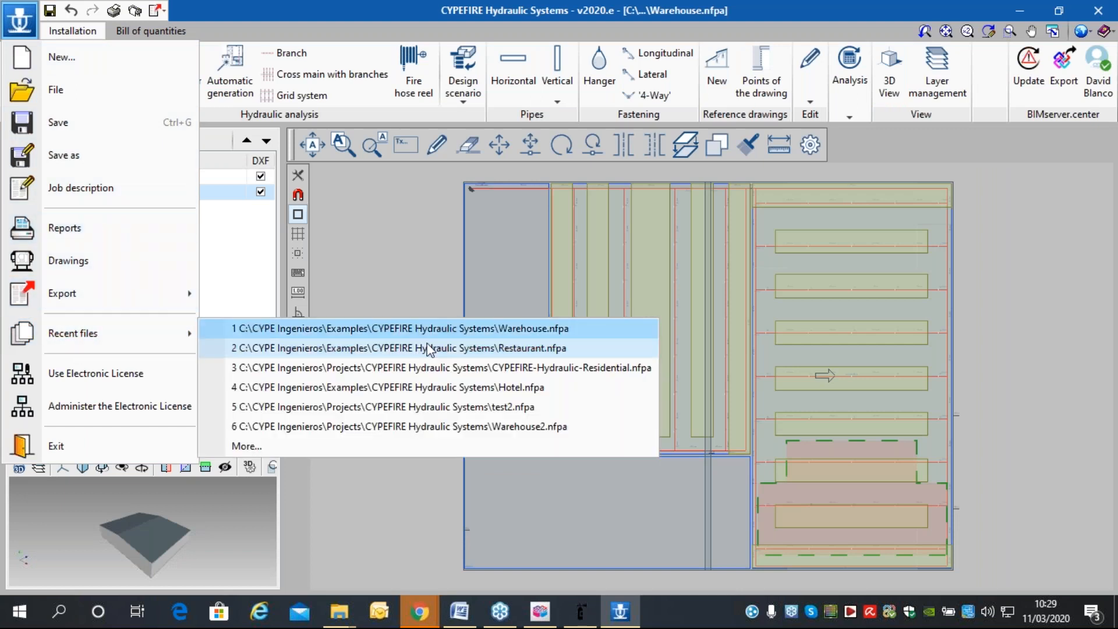
pyautogui.click(465, 367)
pyautogui.click(456, 343)
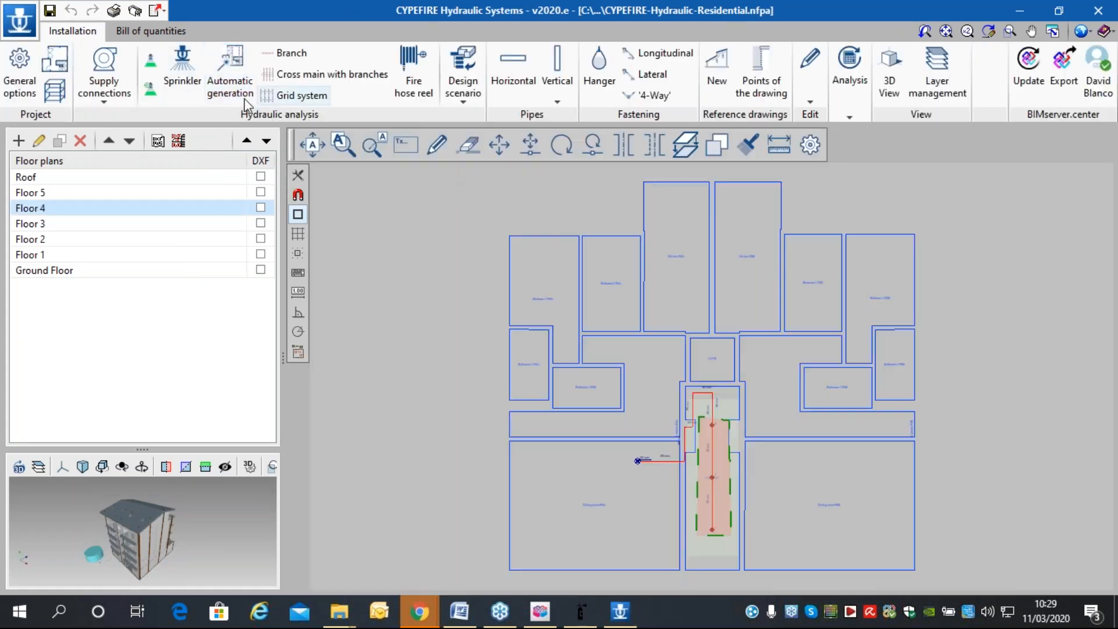
# Review the bill of quantities' decimals and percentages, and accept its general data with $ as the currency, symbol on the right.
pyautogui.click(146, 34)
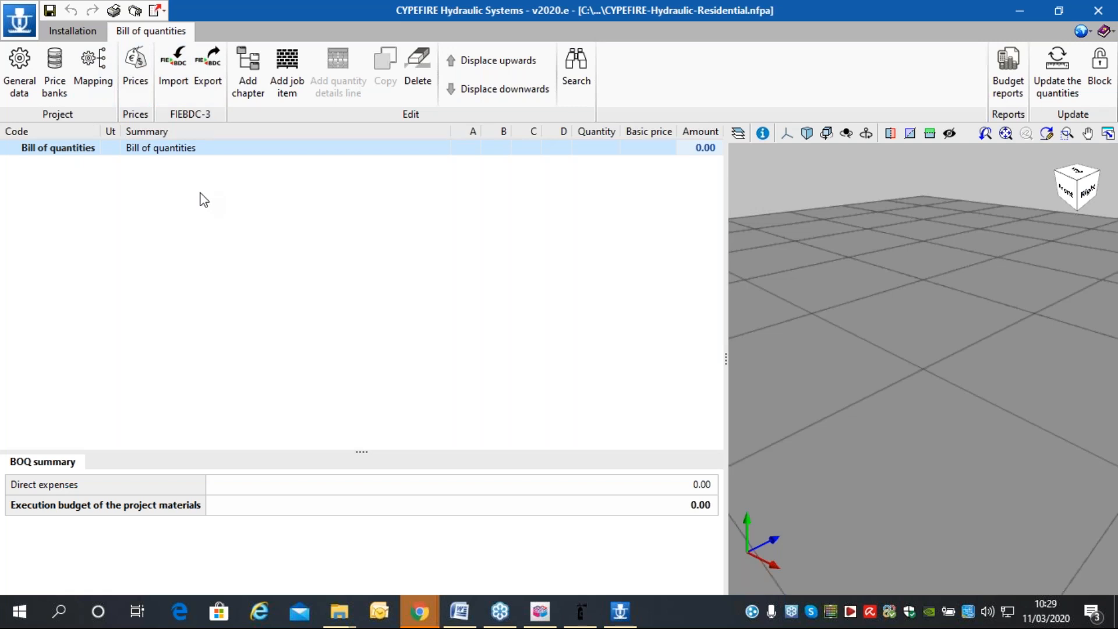
pyautogui.click(8, 96)
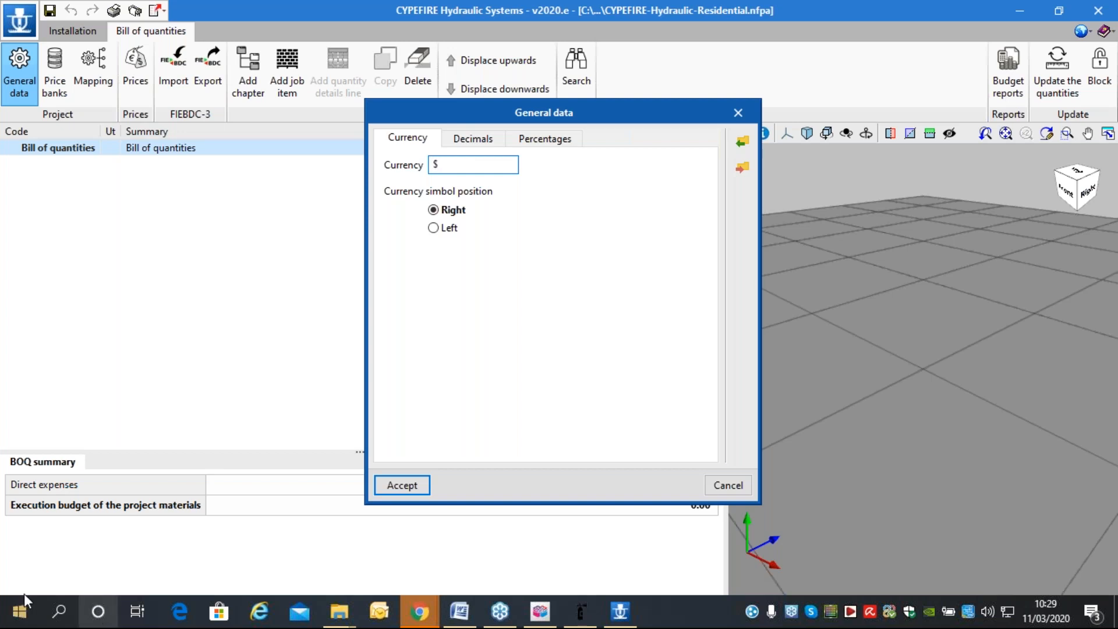
pyautogui.click(482, 142)
pyautogui.click(544, 140)
pyautogui.click(402, 485)
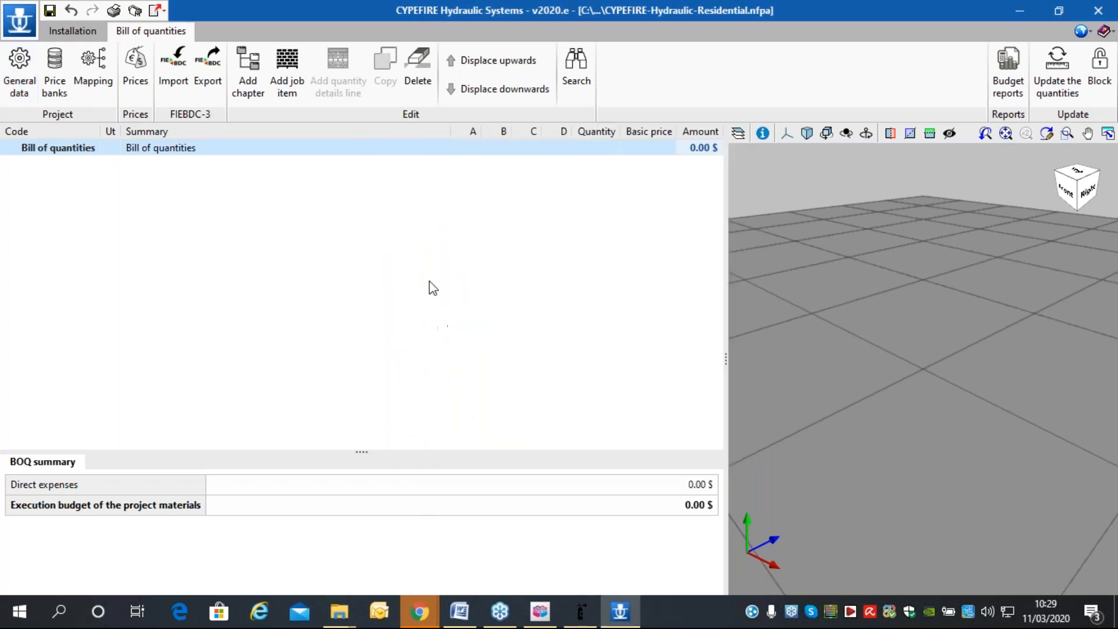
# Open the CYPE International price bank for editing.
pyautogui.click(53, 81)
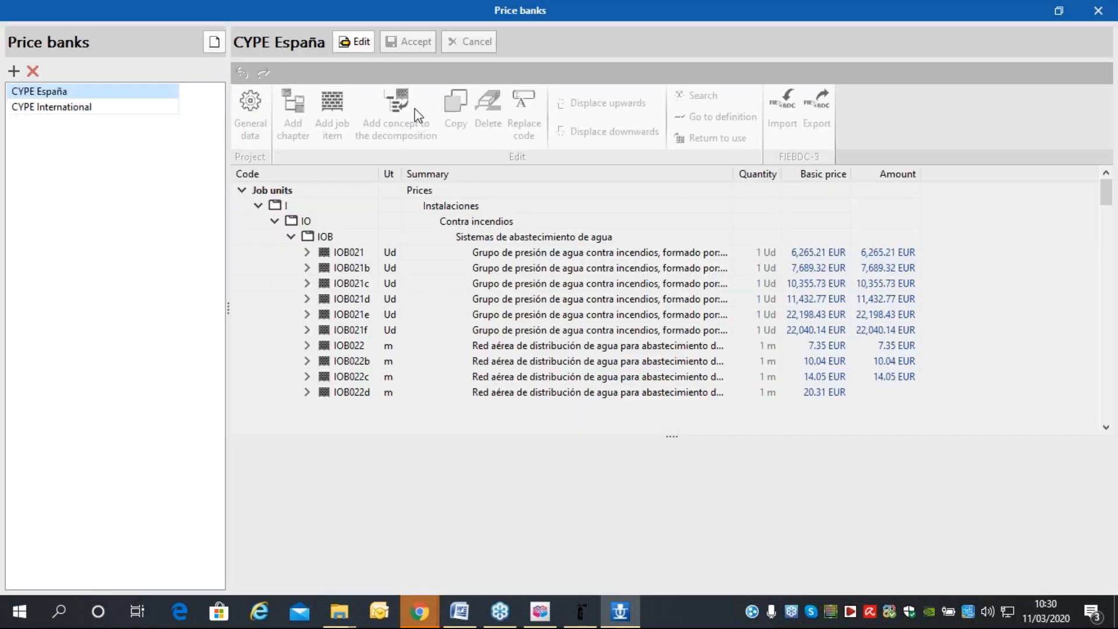
pyautogui.click(107, 111)
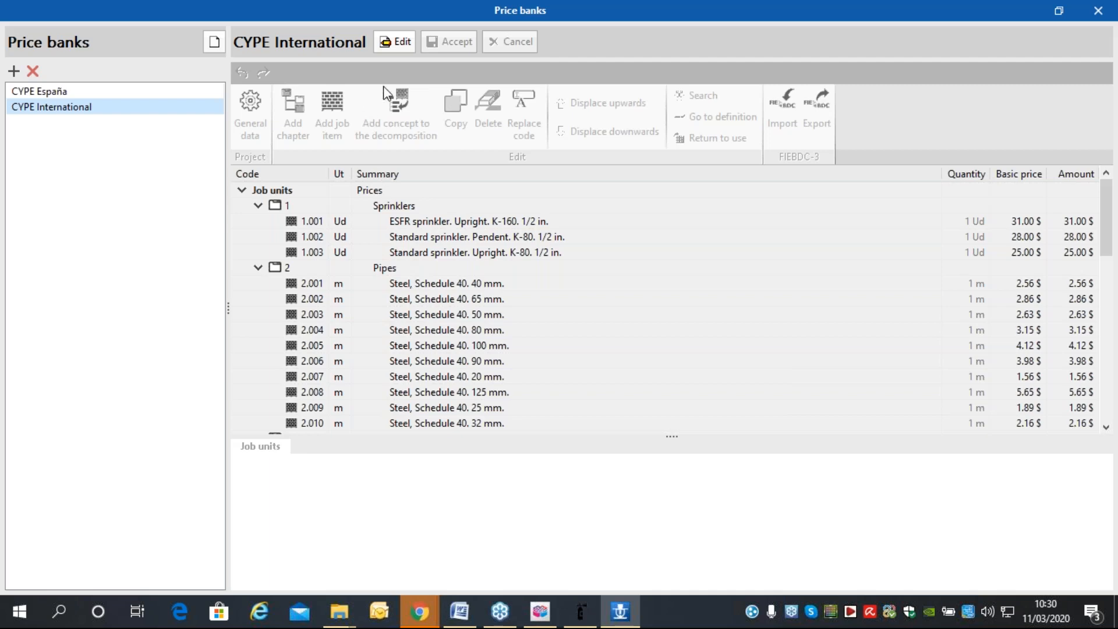
pyautogui.click(402, 40)
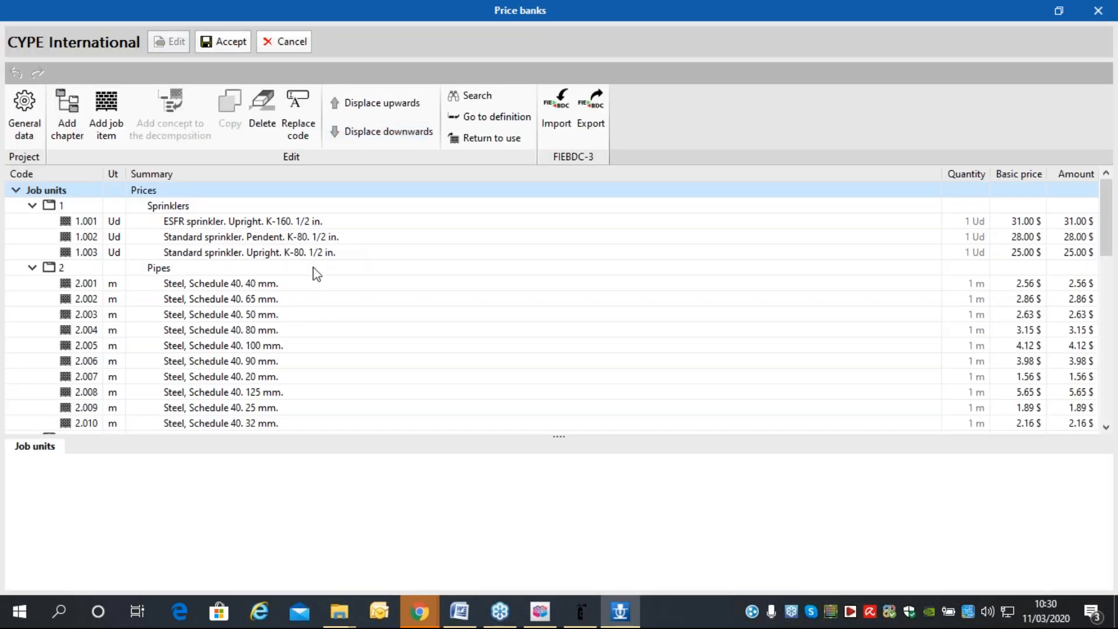
# Review the CYPE International job units and basic prices from sprinklers to accessories, accept the price bank and close the price banks.
pyautogui.scroll(-11, 263, 292)
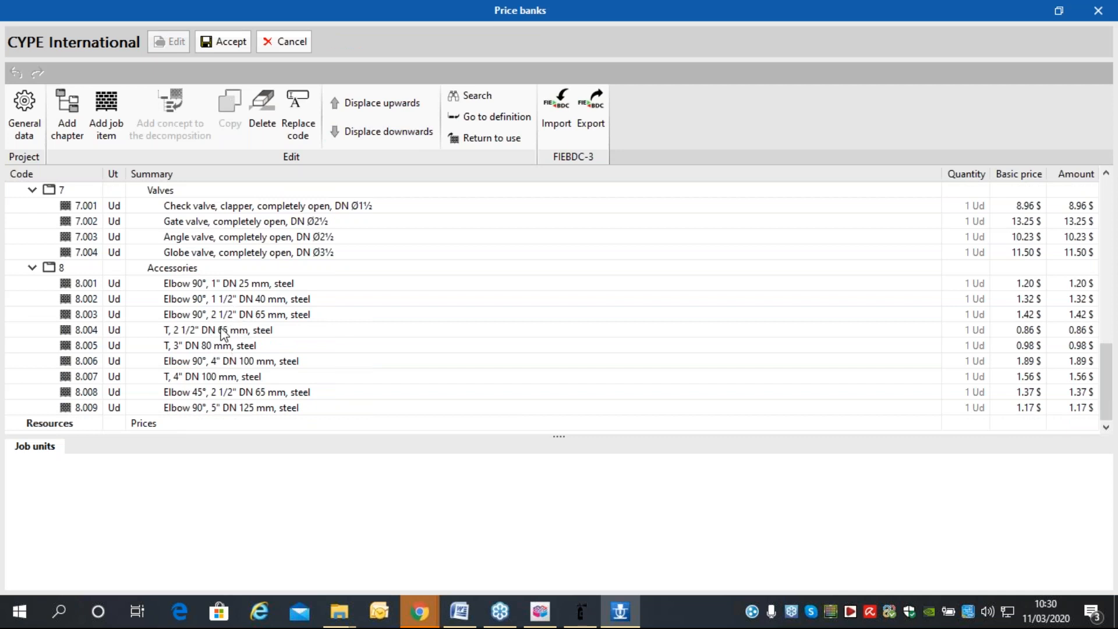
pyautogui.scroll(3, 221, 335)
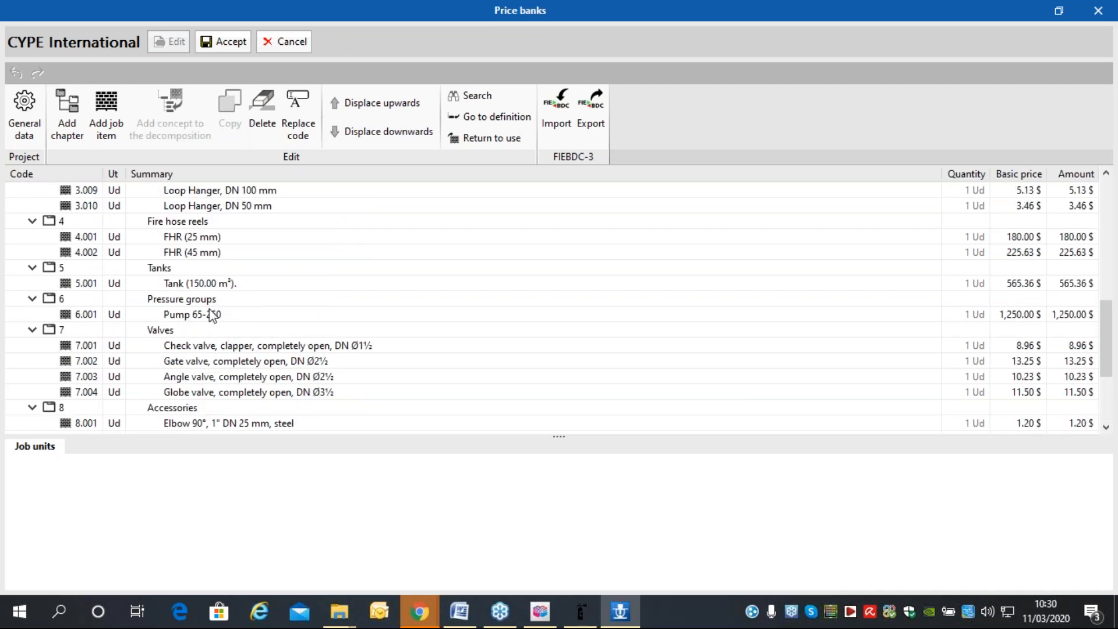
pyautogui.scroll(2, 209, 314)
pyautogui.scroll(7, 221, 326)
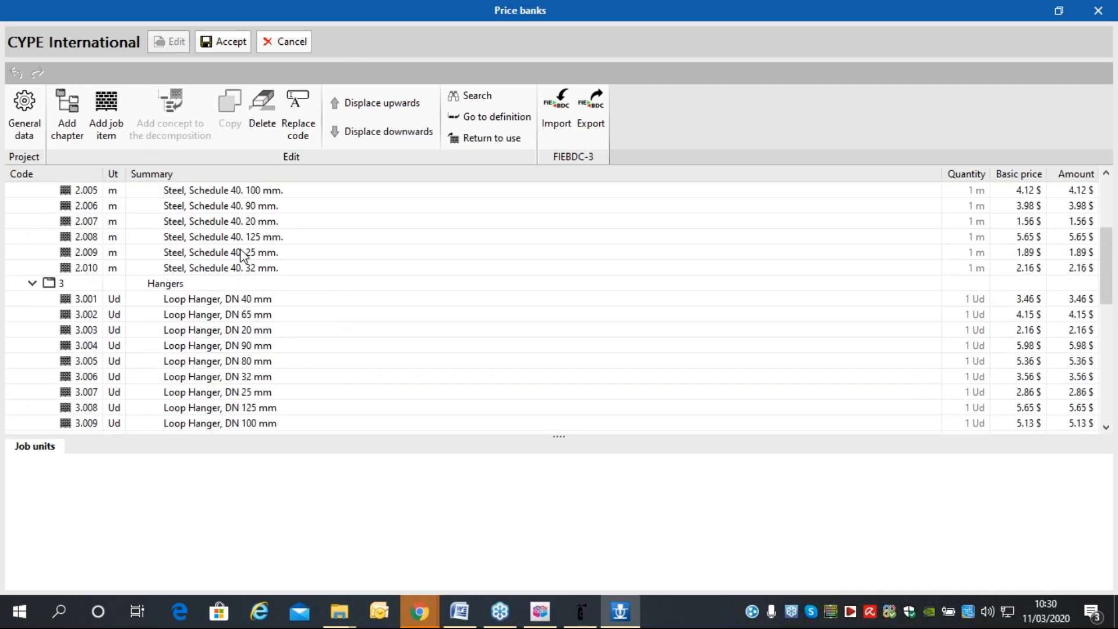
pyautogui.scroll(-3, 262, 252)
pyautogui.scroll(3, 262, 252)
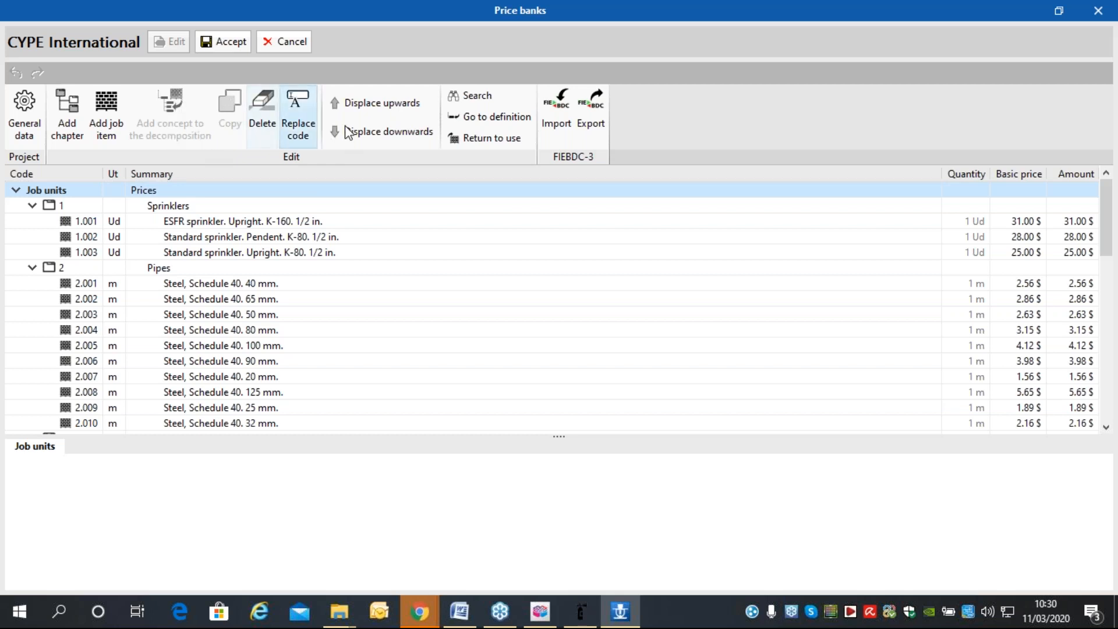
pyautogui.scroll(-9, 1032, 220)
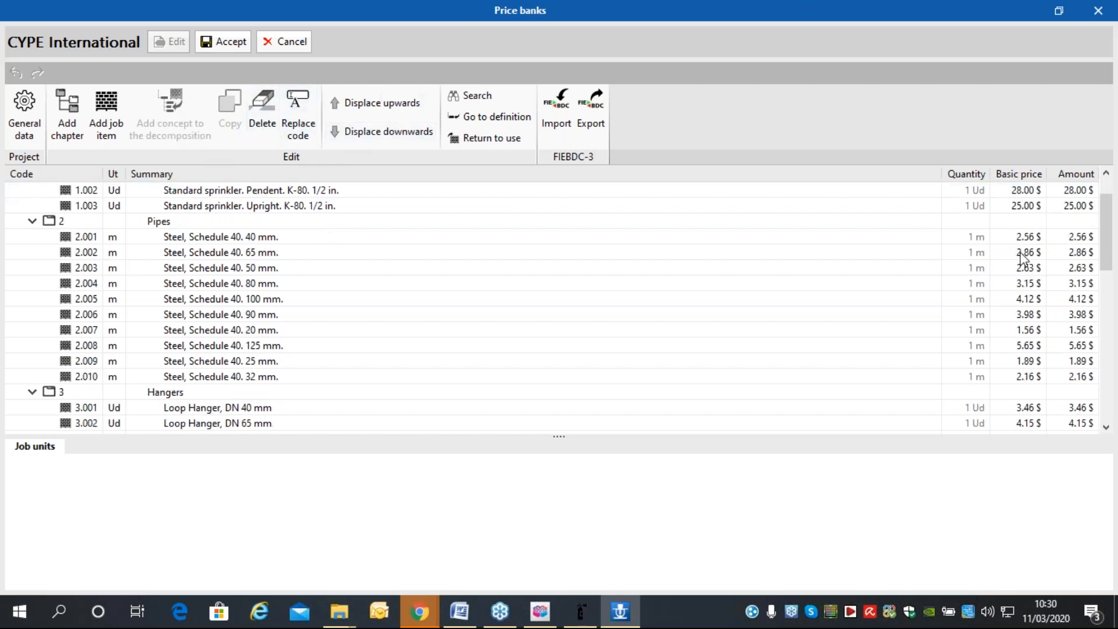
pyautogui.scroll(-3, 1042, 239)
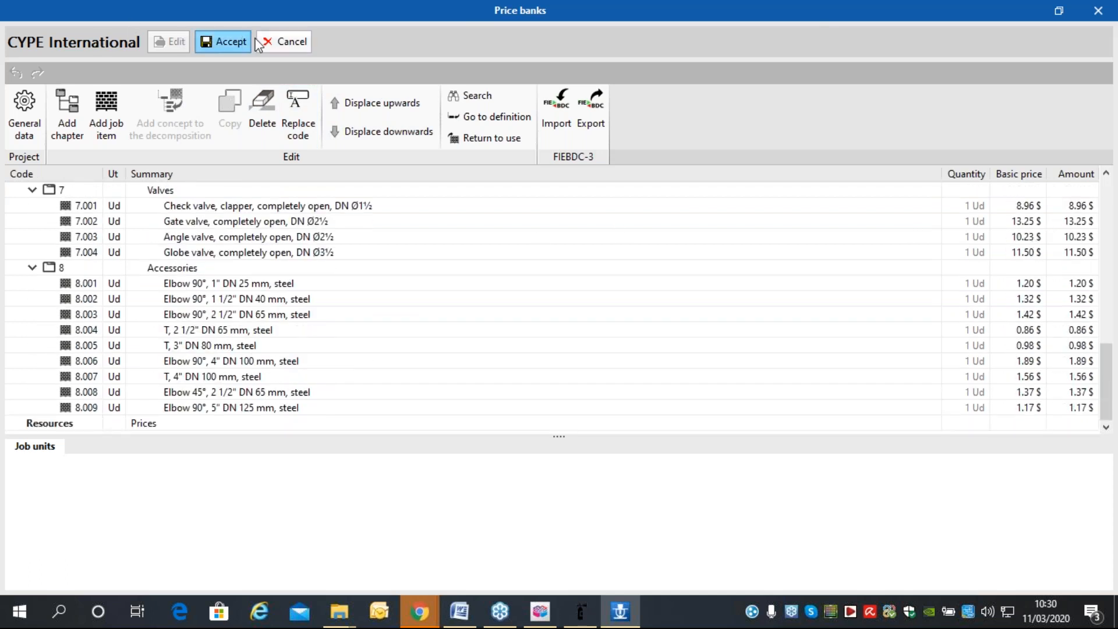
pyautogui.click(227, 41)
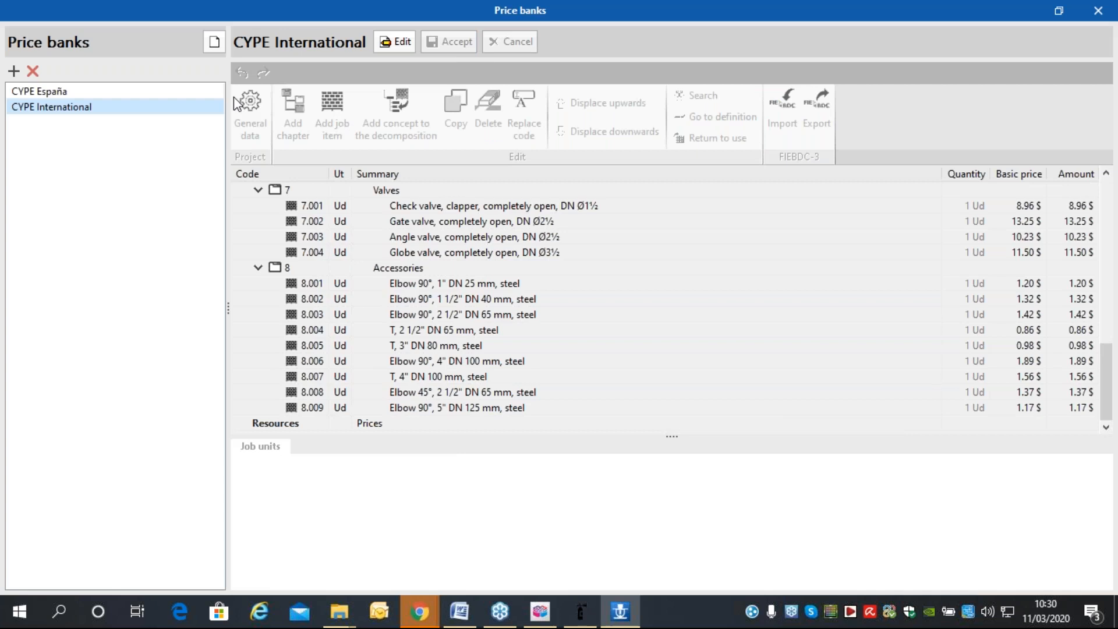
pyautogui.click(1113, 6)
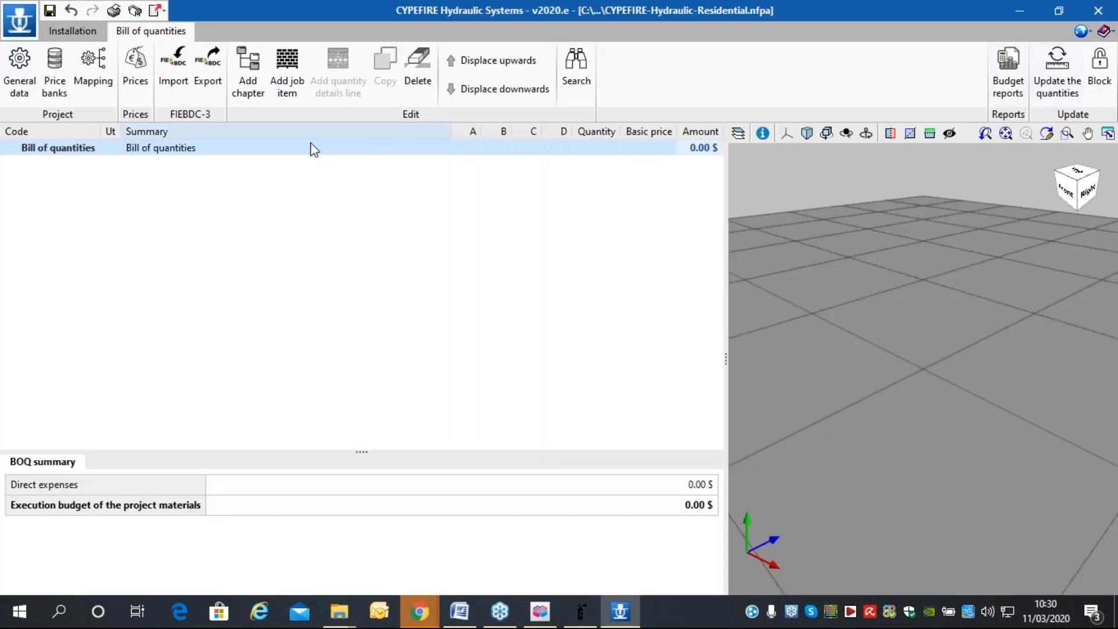
# Review the InternationalMapping and M2 mapping files with their work sections and codes, and close the mapping files.
pyautogui.click(99, 78)
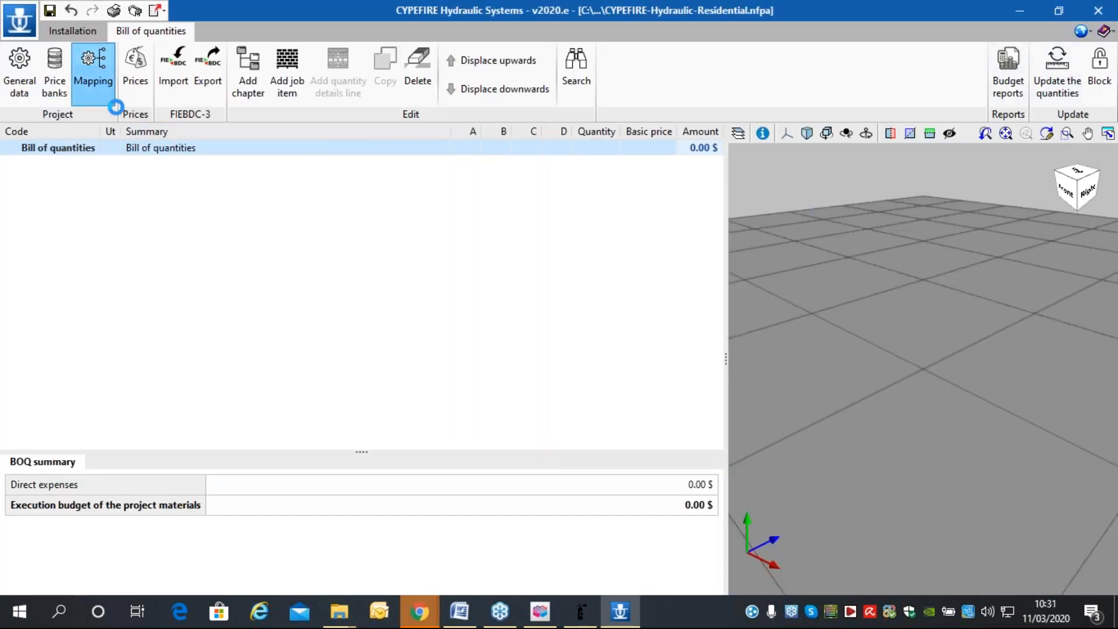
pyautogui.click(68, 123)
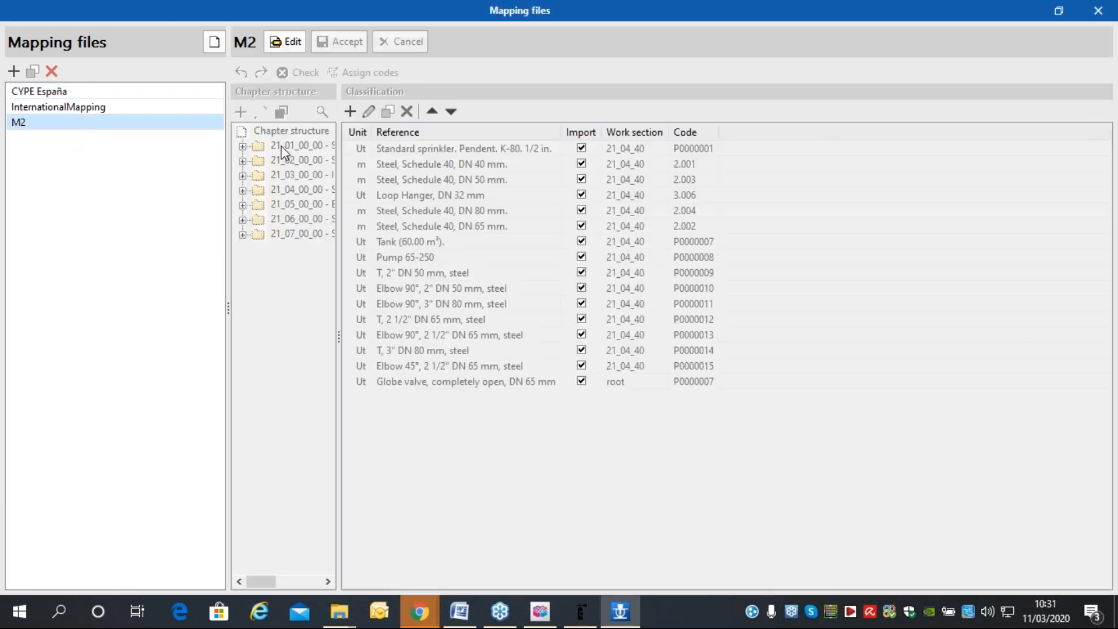
pyautogui.click(47, 93)
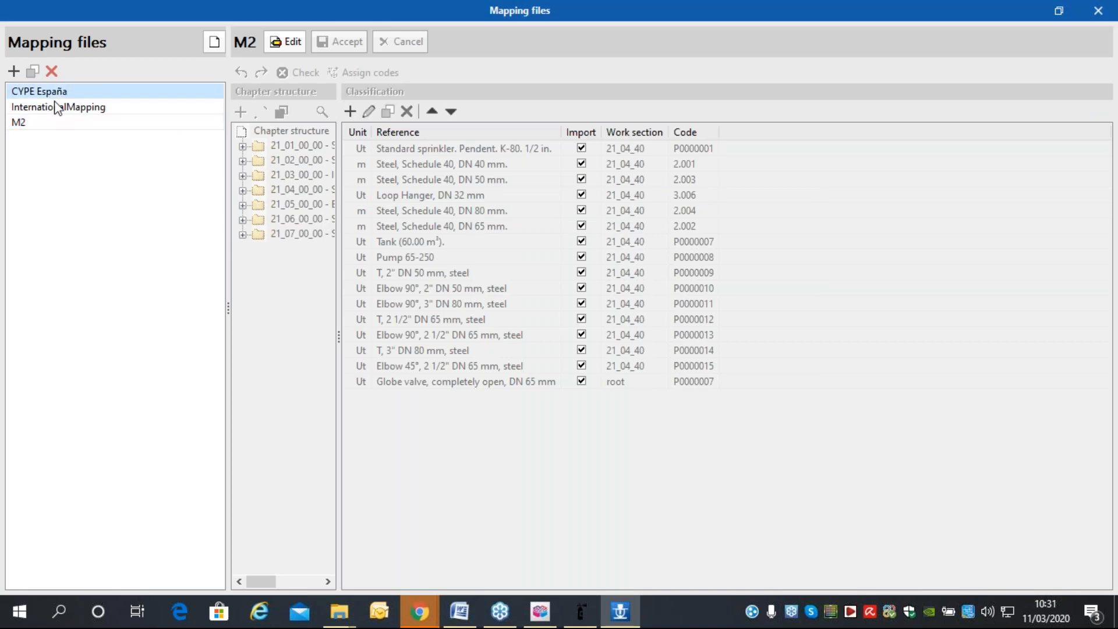
pyautogui.click(60, 108)
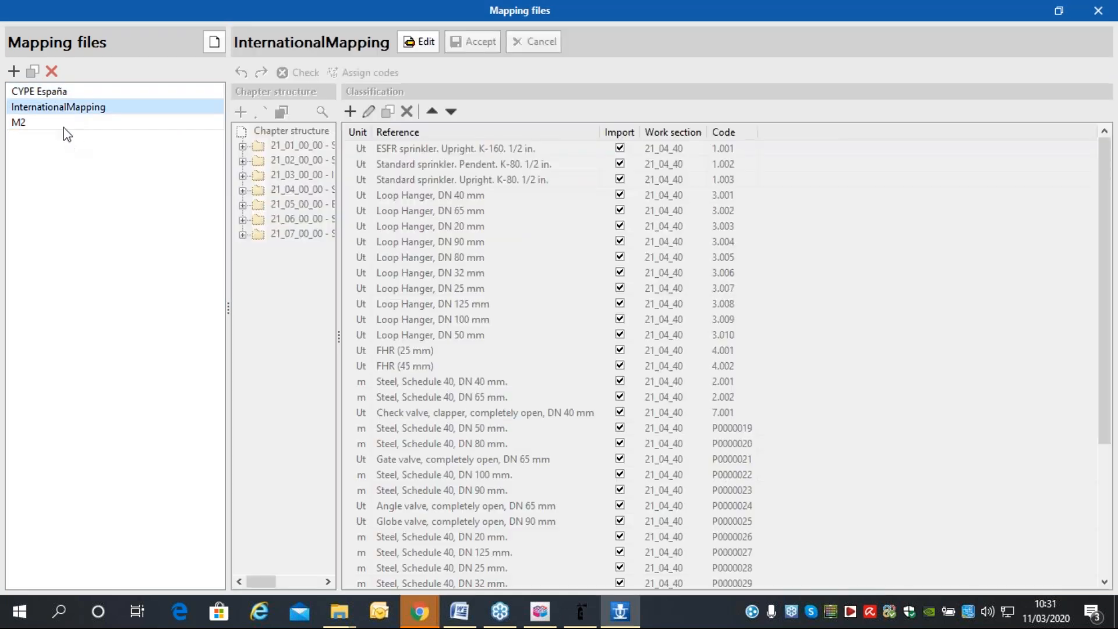
pyautogui.click(65, 127)
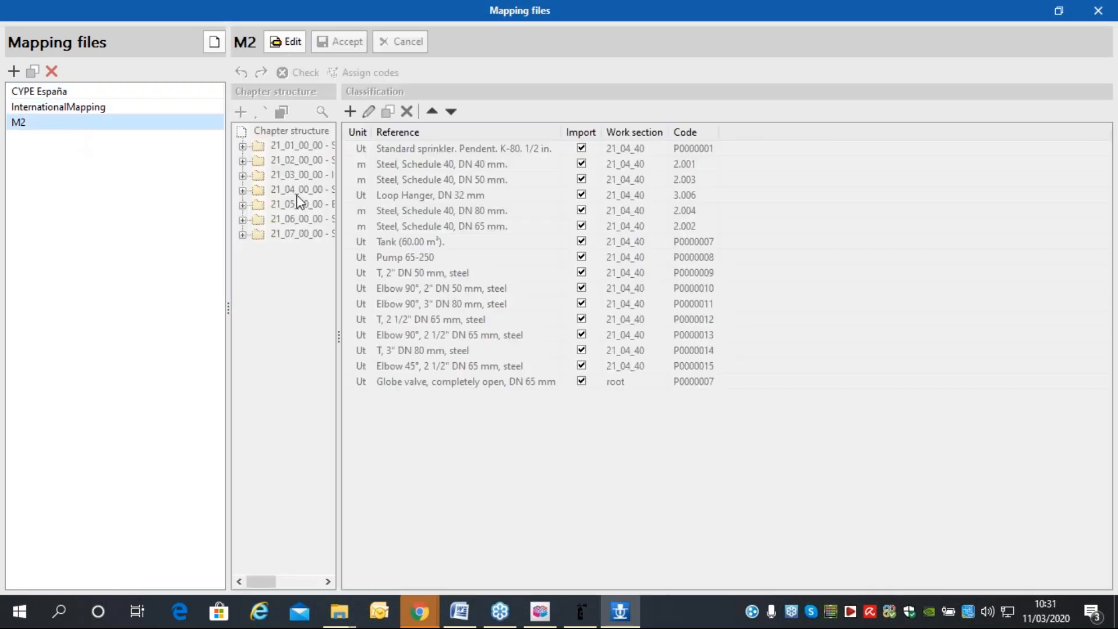
pyautogui.click(1098, 11)
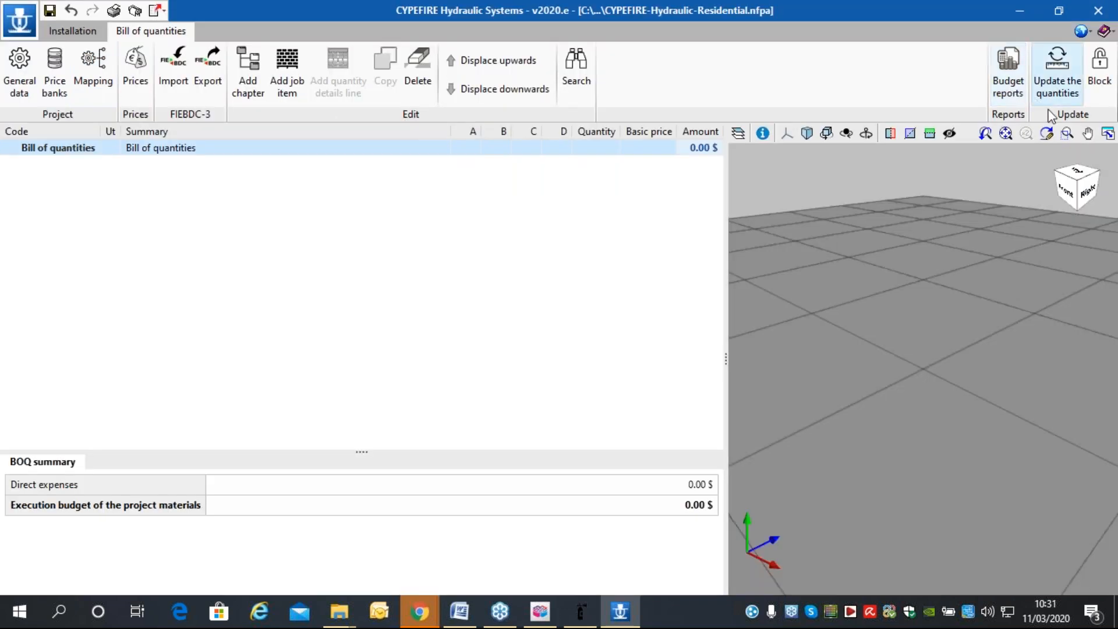
# Update the quantities, deleting the current budget's data, with mapping M2 and price bank CYPE International, and continue to the mapping editor.
pyautogui.click(1058, 75)
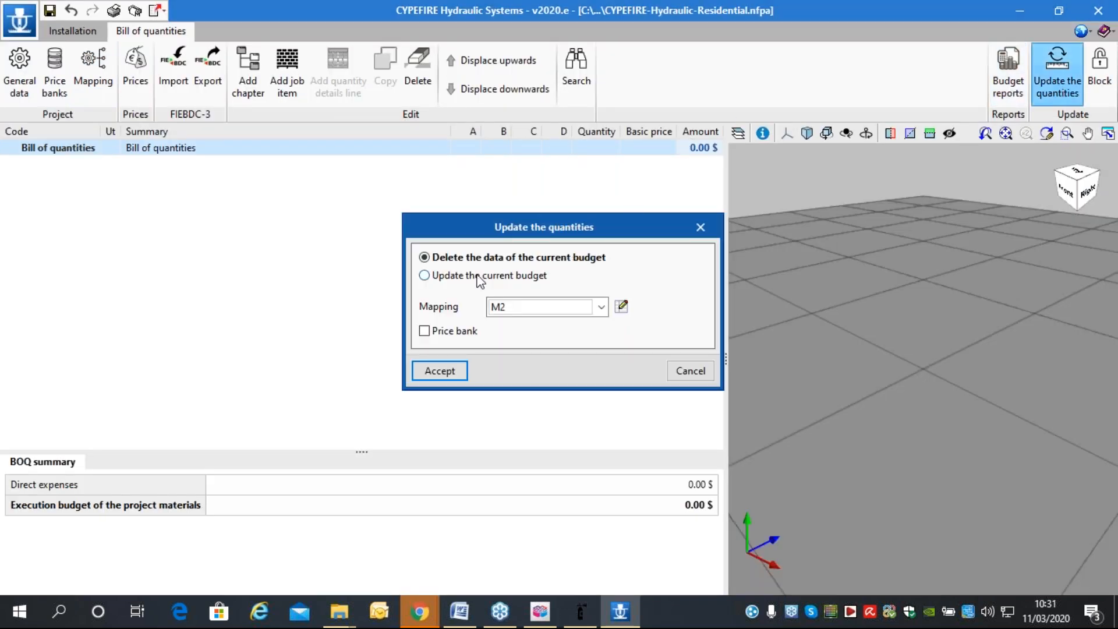
pyautogui.click(457, 330)
pyautogui.click(533, 332)
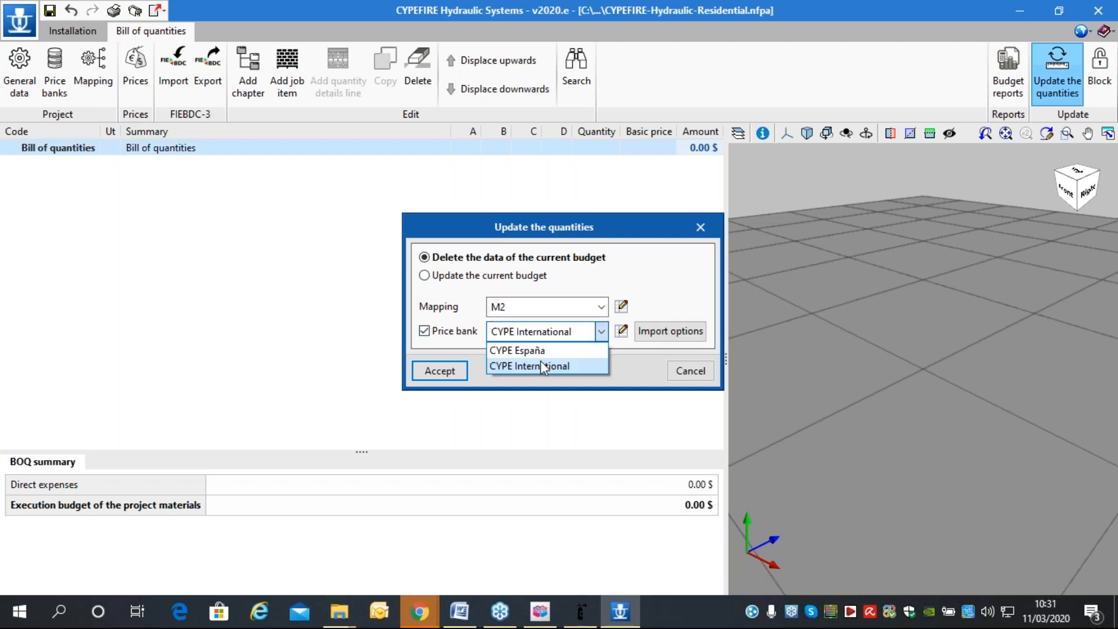
pyautogui.click(536, 365)
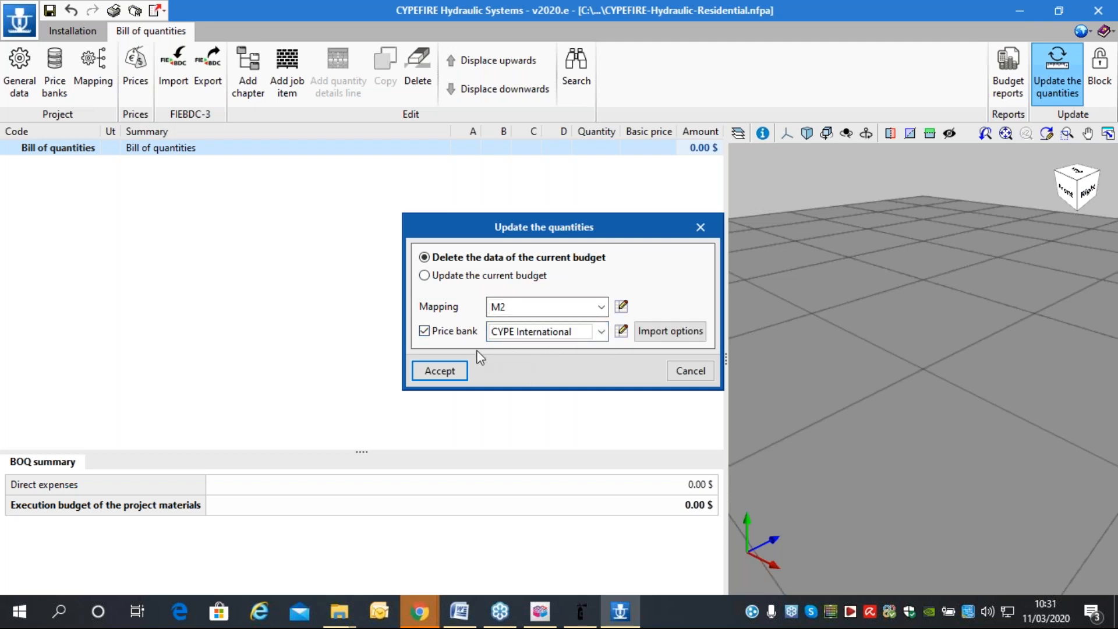
pyautogui.click(456, 368)
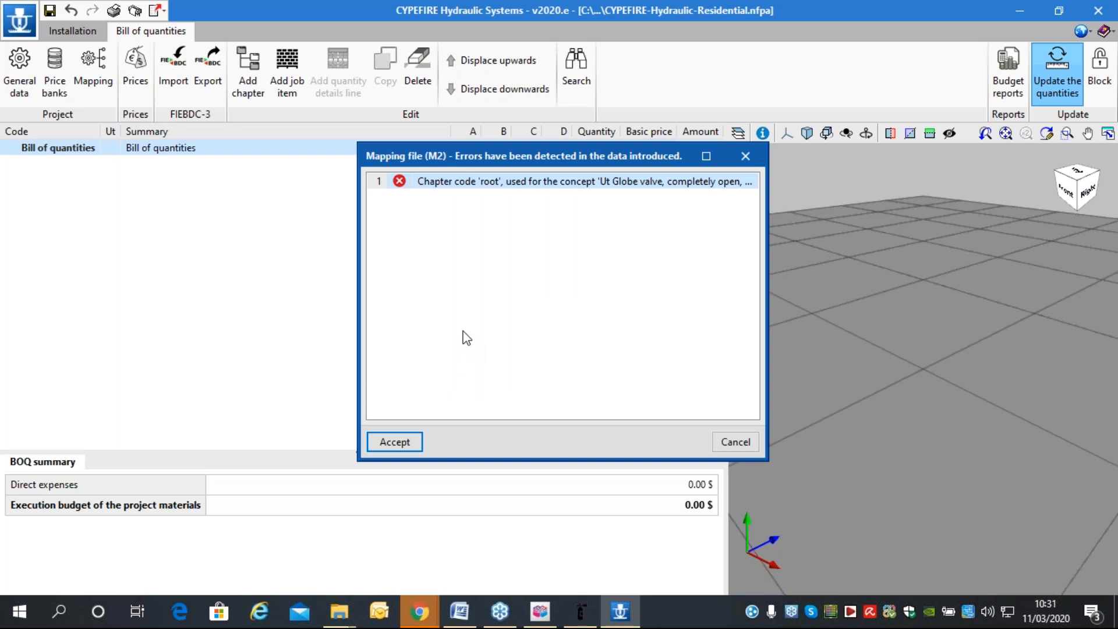
pyautogui.click(407, 441)
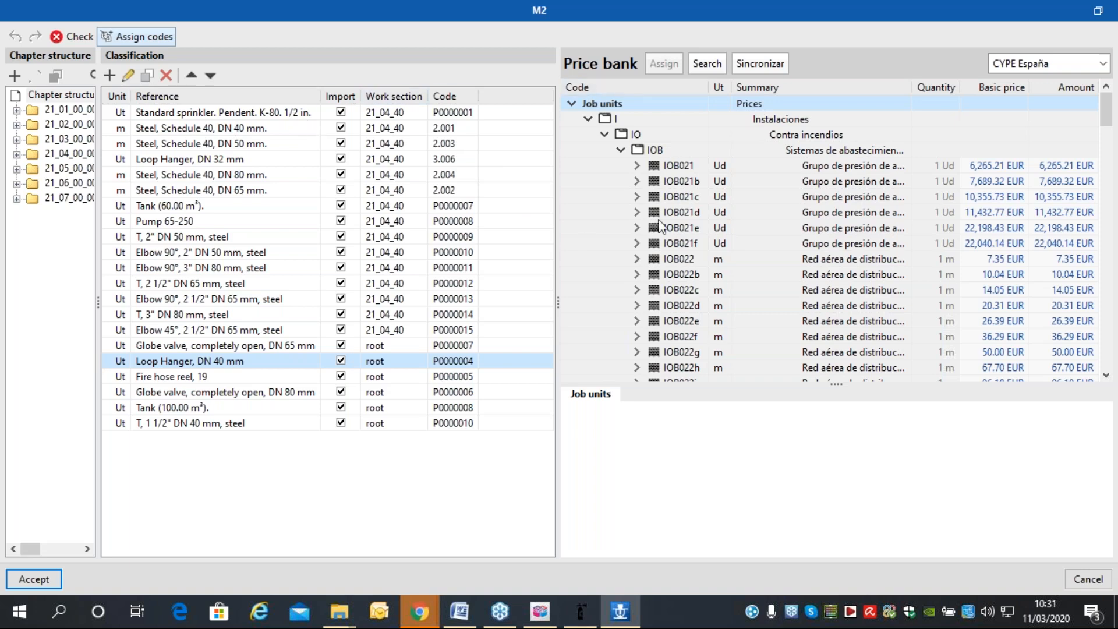
# Load the CYPE International price bank and change the work section of all classification entries set to root to 21_04_40.
pyautogui.click(1040, 69)
pyautogui.click(1031, 98)
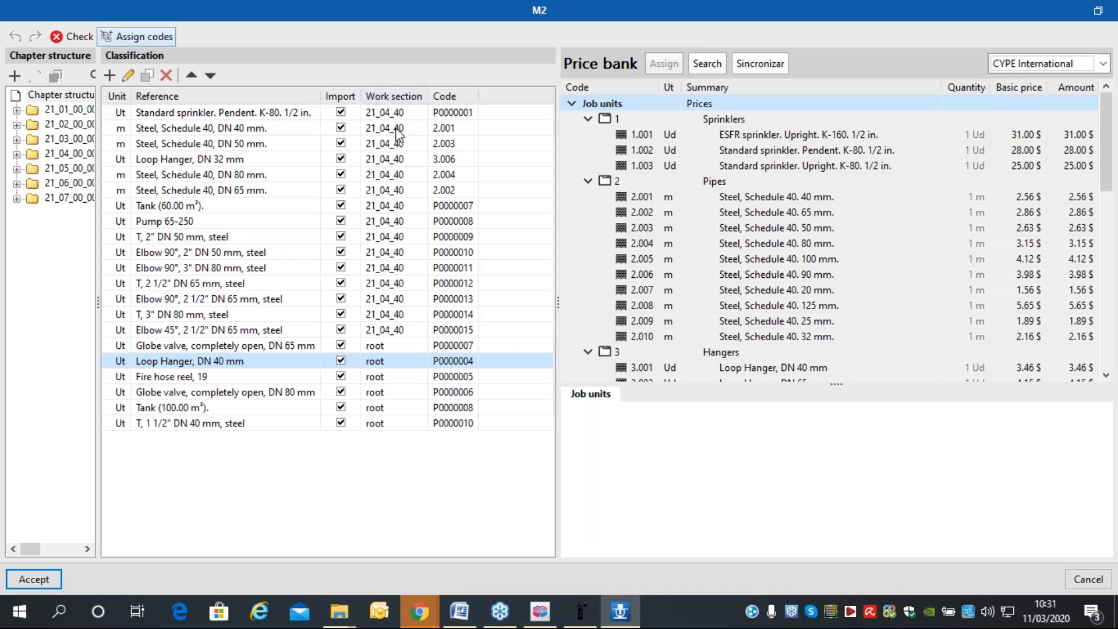
pyautogui.click(394, 329)
pyautogui.click(400, 331)
pyautogui.hotkey('ctrl', 'c')
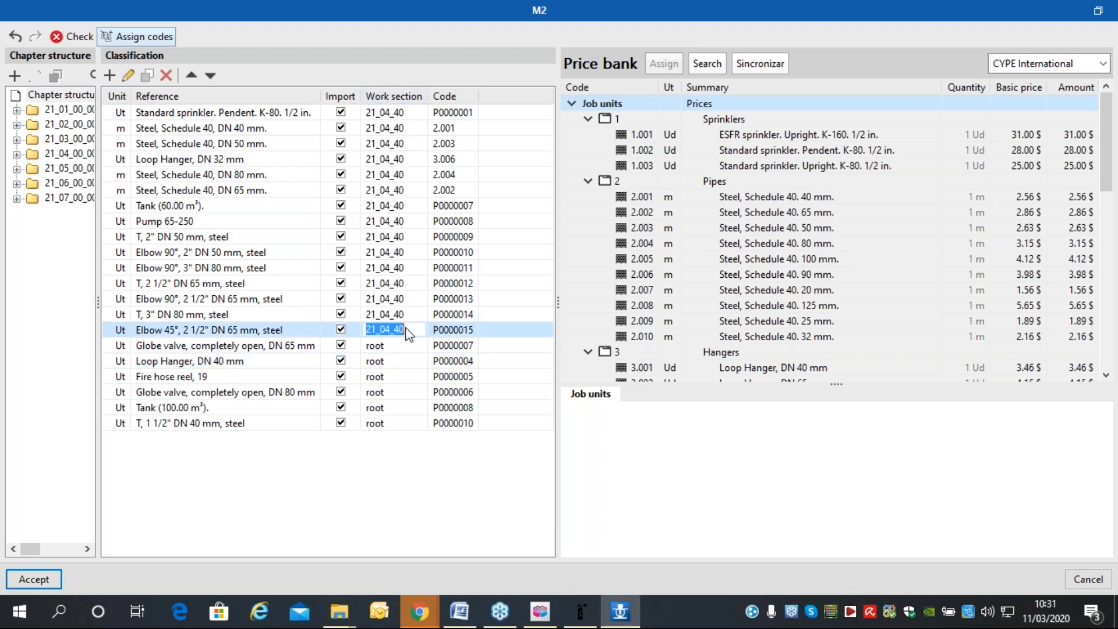
pyautogui.moveTo(389, 346); pyautogui.dragTo(397, 416)
pyautogui.click(396, 425)
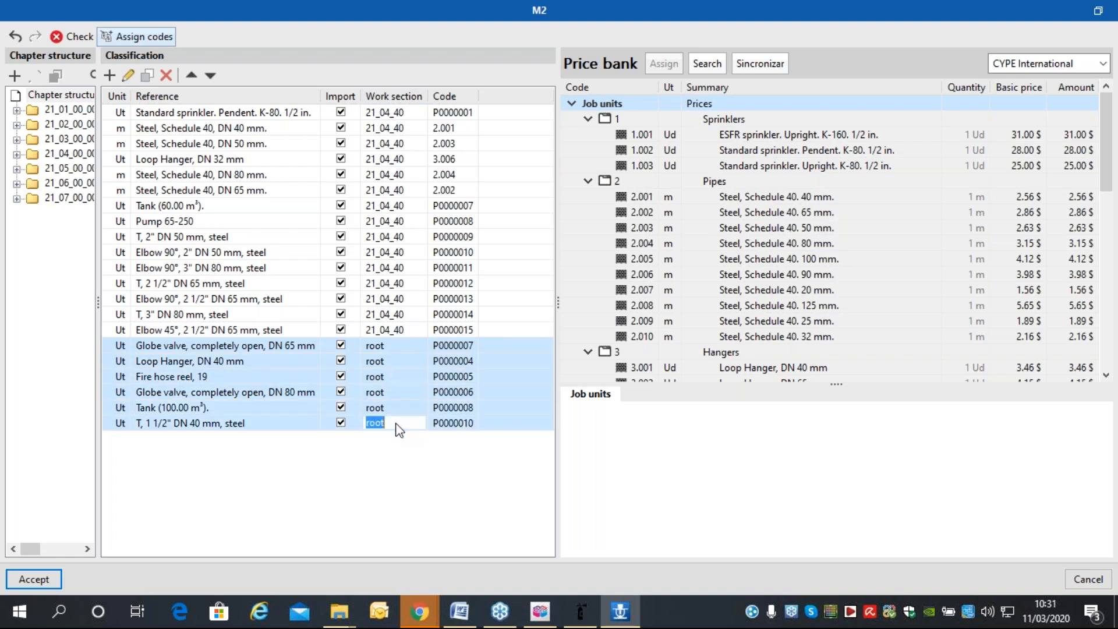
pyautogui.hotkey('ctrl', 'v')
pyautogui.press('Return')
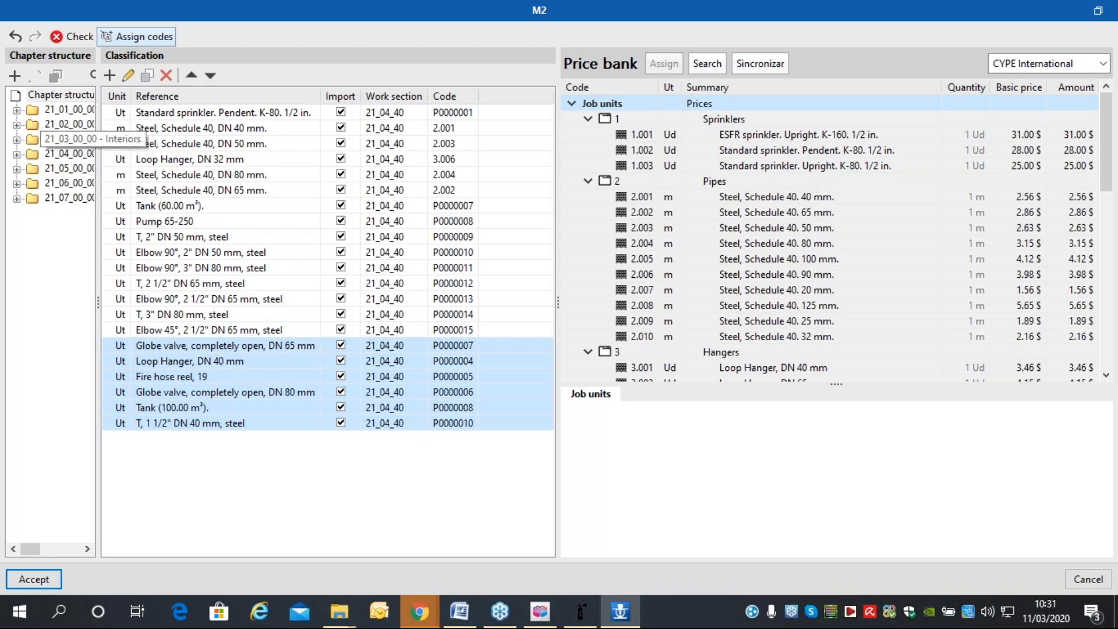
pyautogui.moveTo(165, 193); pyautogui.dragTo(174, 192)
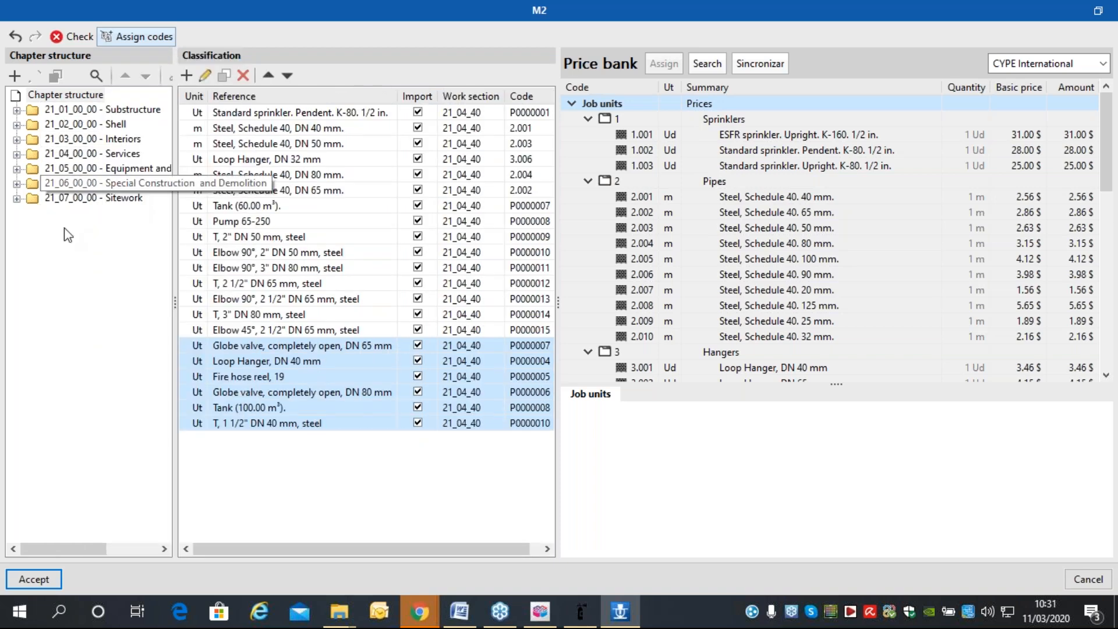
pyautogui.moveTo(176, 302); pyautogui.dragTo(98, 293)
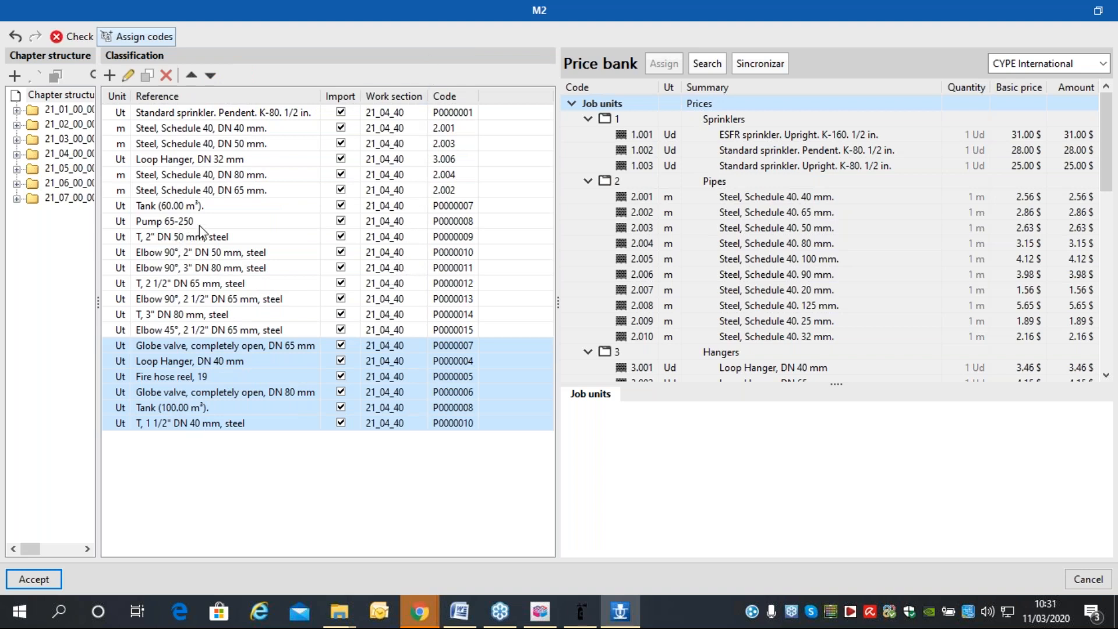
# Assign price bank code 1.002 to the Standard sprinkler. Pendent. K-80. 1/2 in. entry.
pyautogui.click(464, 144)
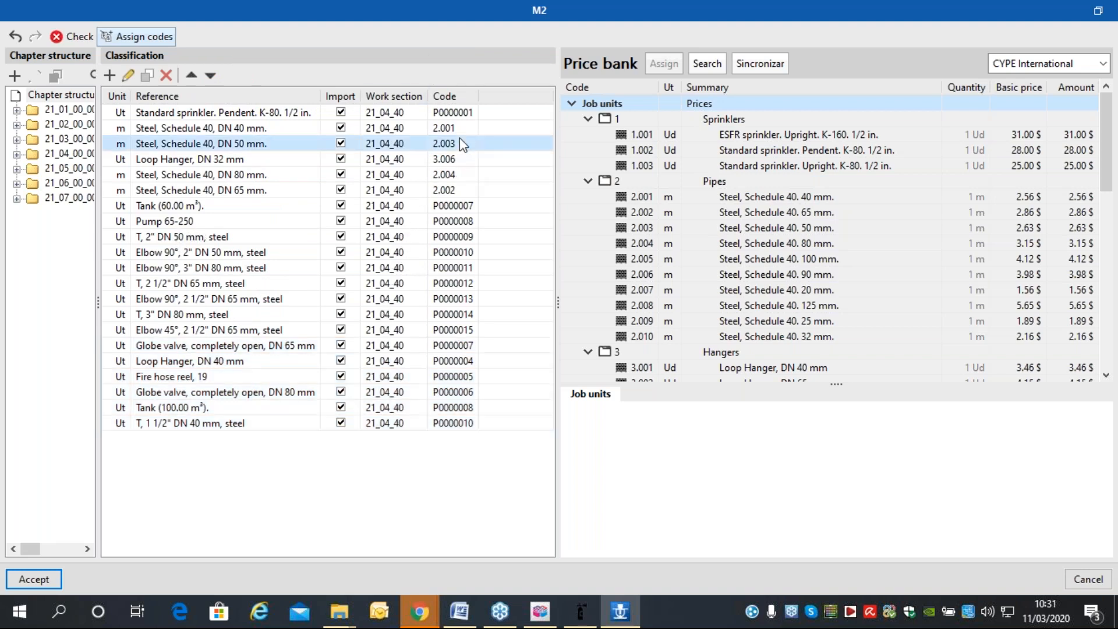
pyautogui.click(456, 175)
pyautogui.click(458, 113)
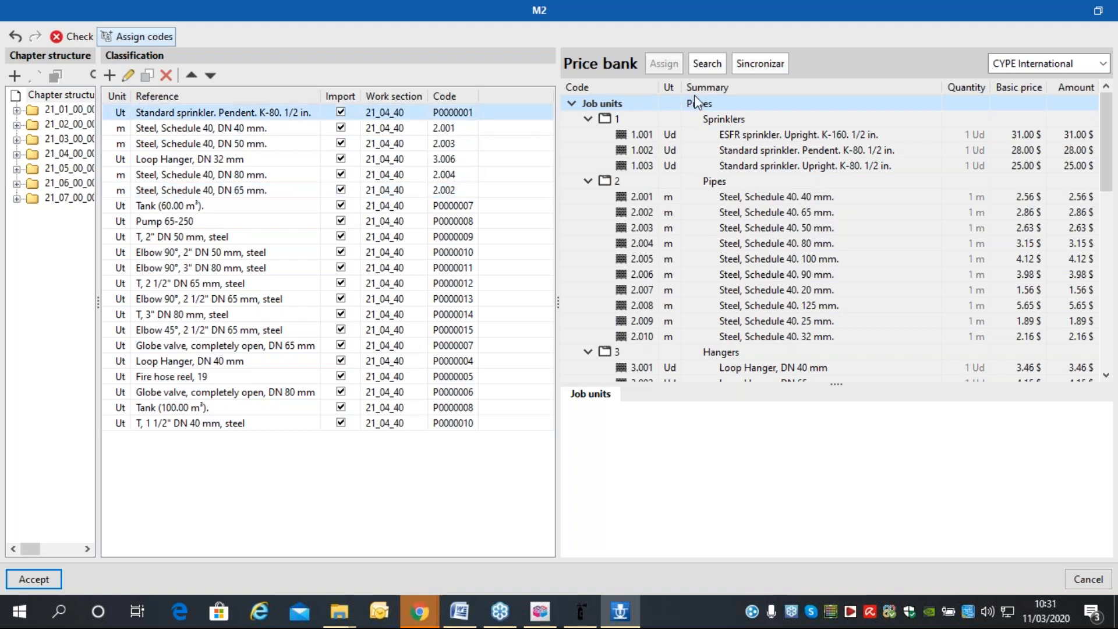
pyautogui.click(788, 151)
pyautogui.click(664, 64)
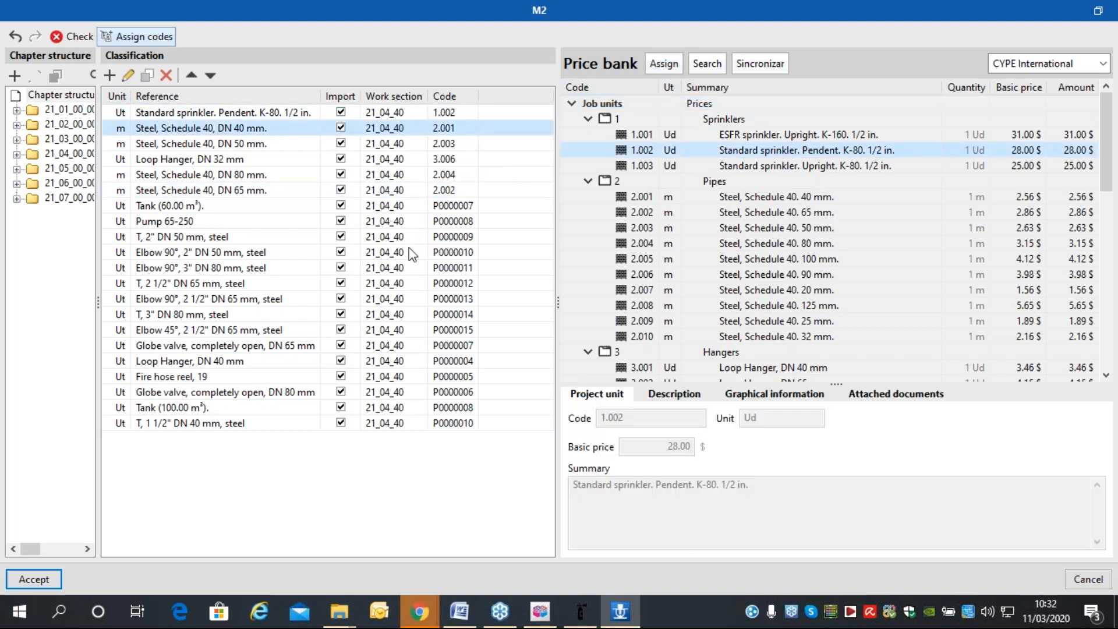
# Assign price bank code 5.001, Tank (150.00 m³), to the Tank (60.00 m³) entry.
pyautogui.click(454, 210)
pyautogui.scroll(-4, 740, 233)
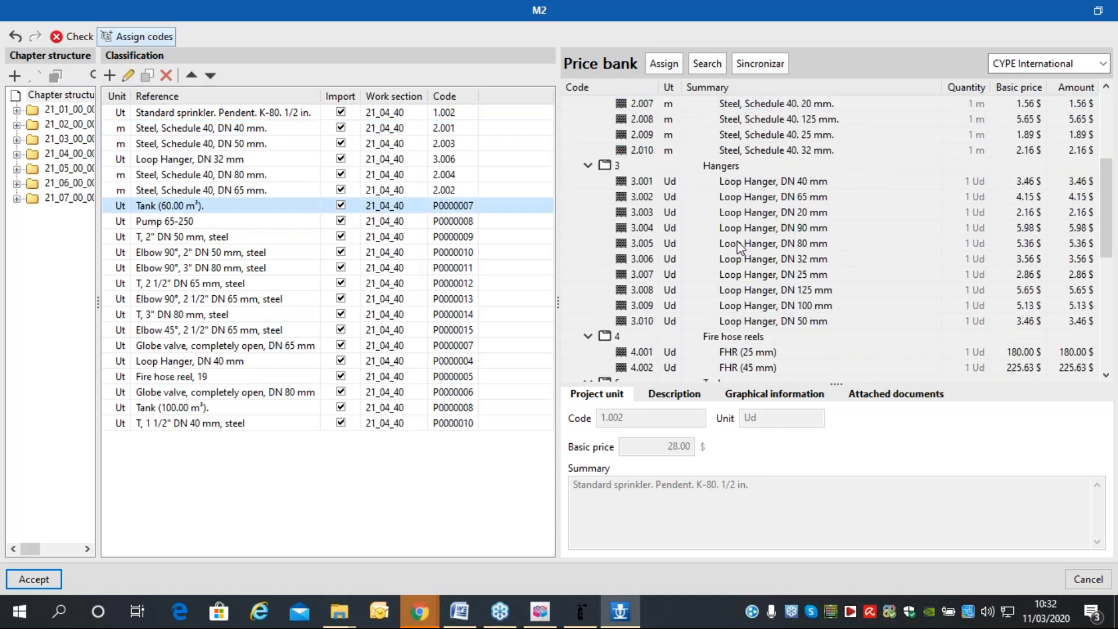
pyautogui.scroll(-3, 749, 239)
pyautogui.click(749, 260)
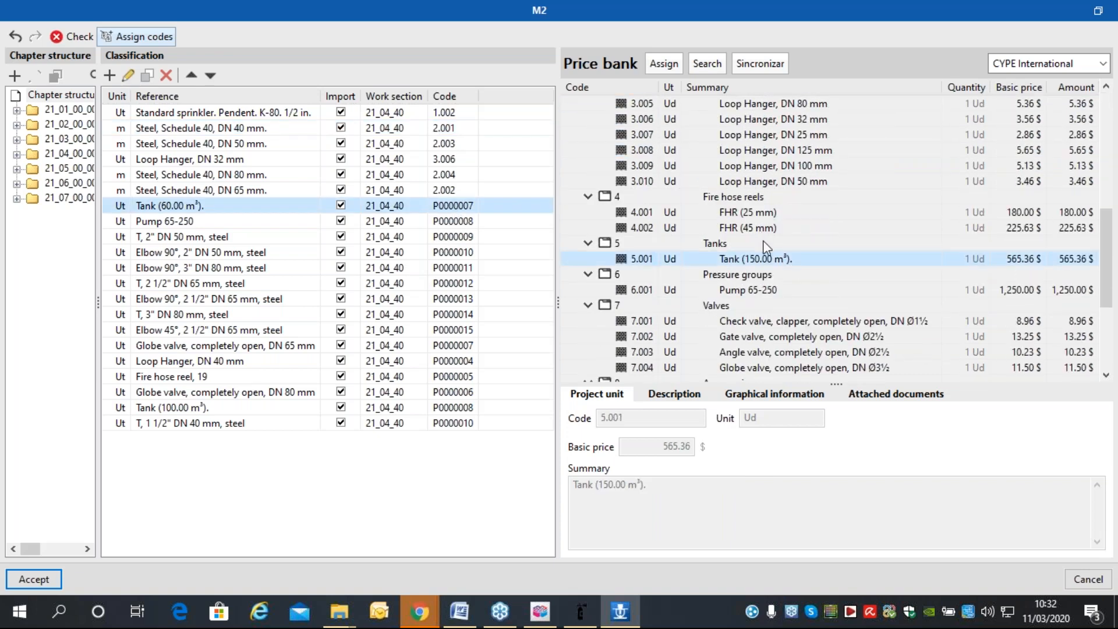
pyautogui.click(655, 65)
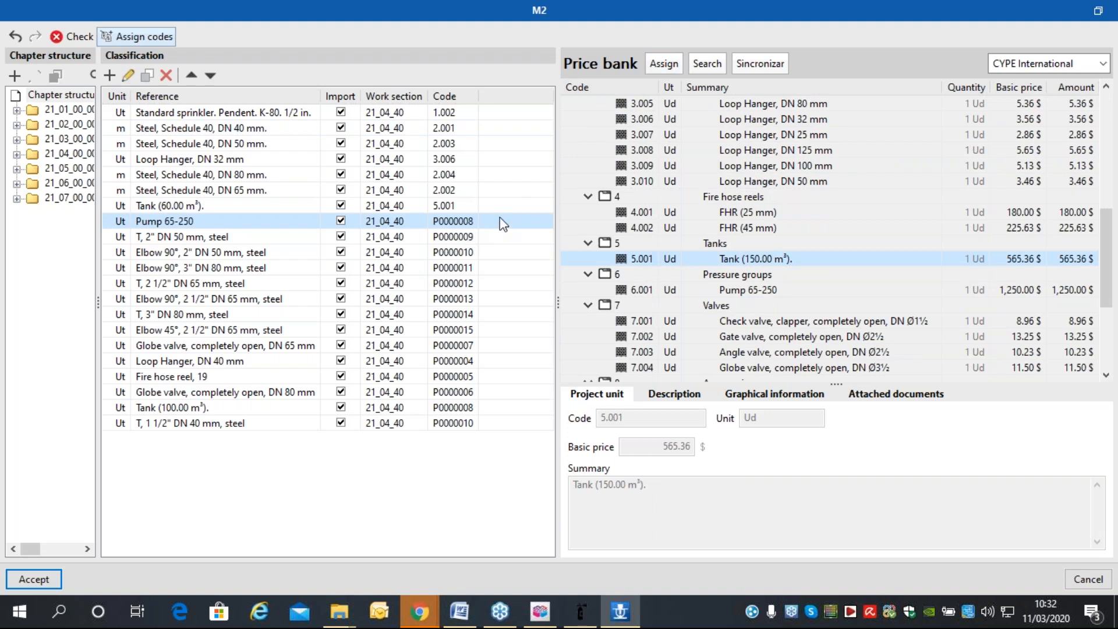
# Assign price bank code 6.001 to the Pump 65-250 entry and 4.001, FHR (25 mm), to Fire hose reel, 19.
pyautogui.click(751, 289)
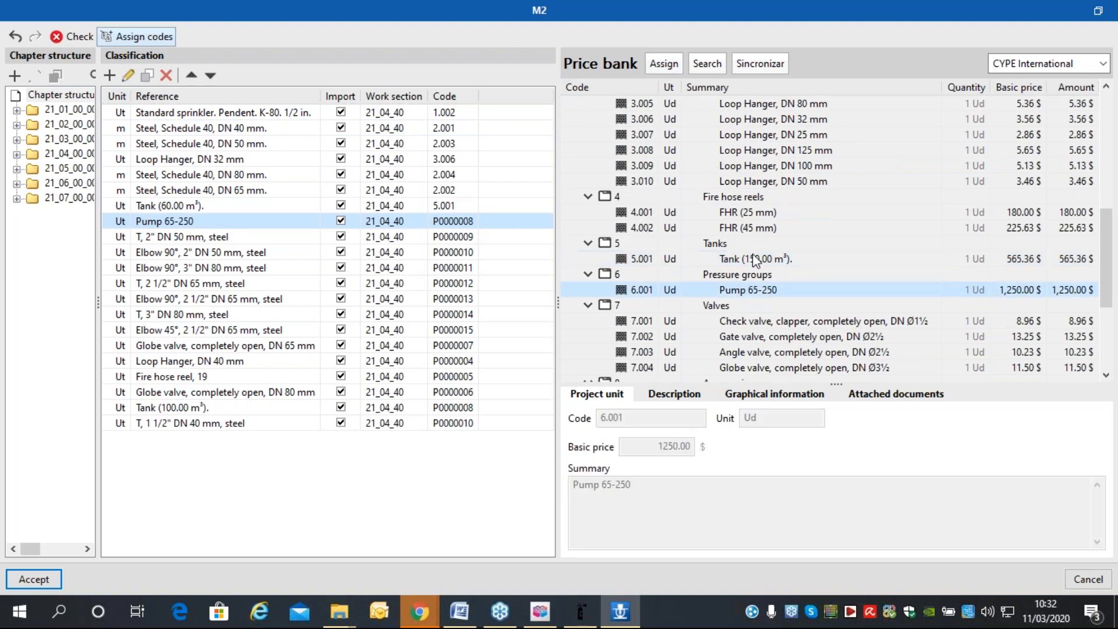
pyautogui.click(664, 63)
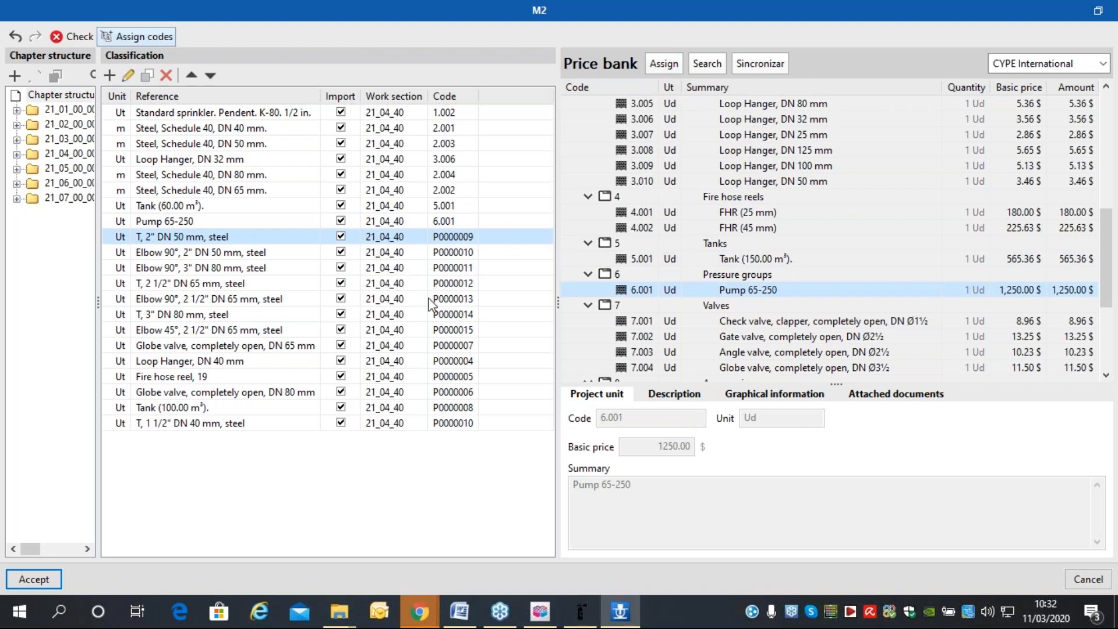
pyautogui.click(434, 378)
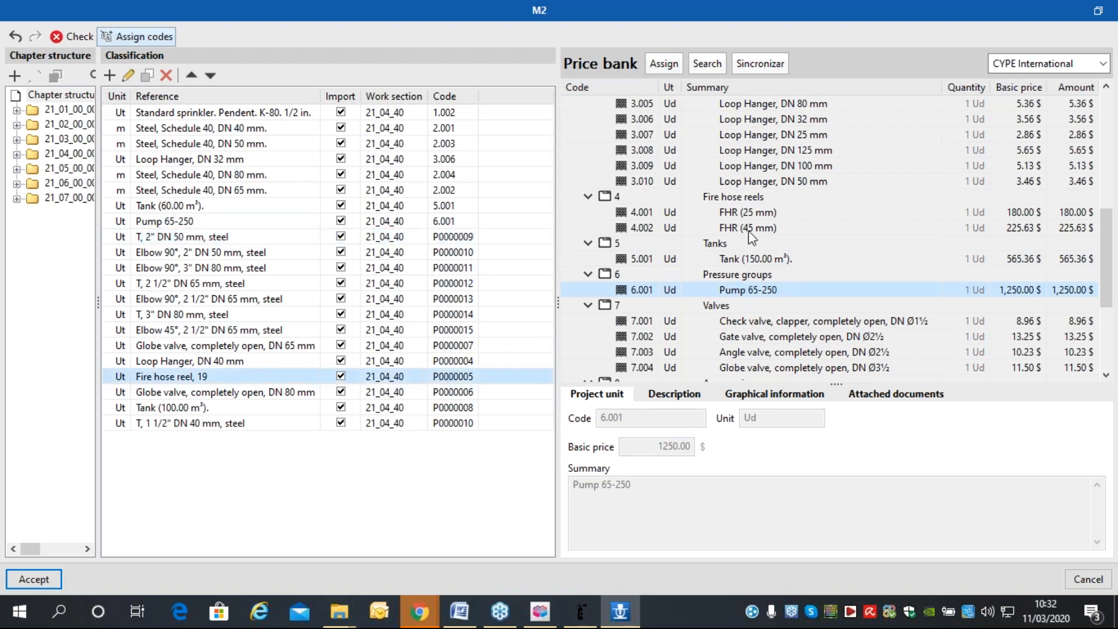
pyautogui.click(766, 212)
pyautogui.click(661, 60)
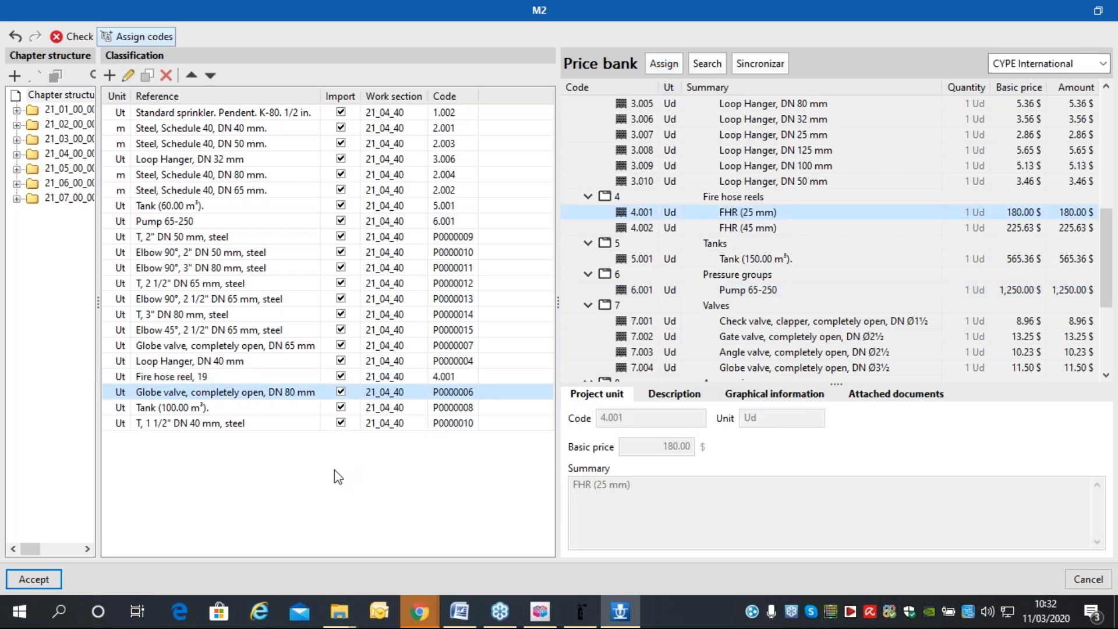
# Assign price bank code 7.004 to the DN 80 mm globe valve entry and 5.001 to the Tank (100.00 m³) entry.
pyautogui.scroll(-3, 737, 271)
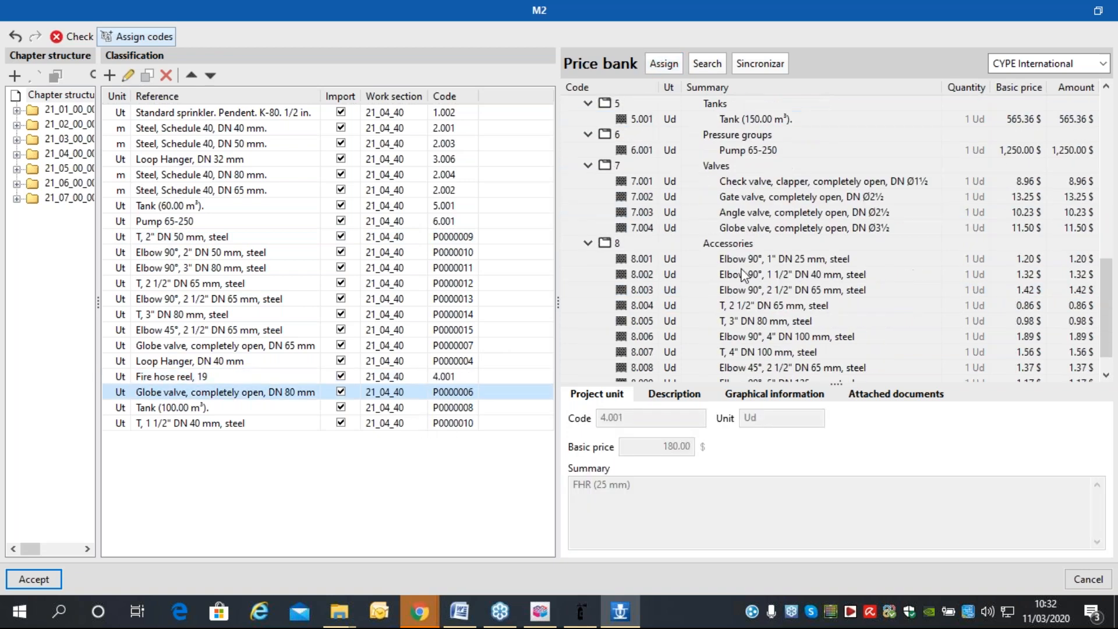
pyautogui.click(781, 228)
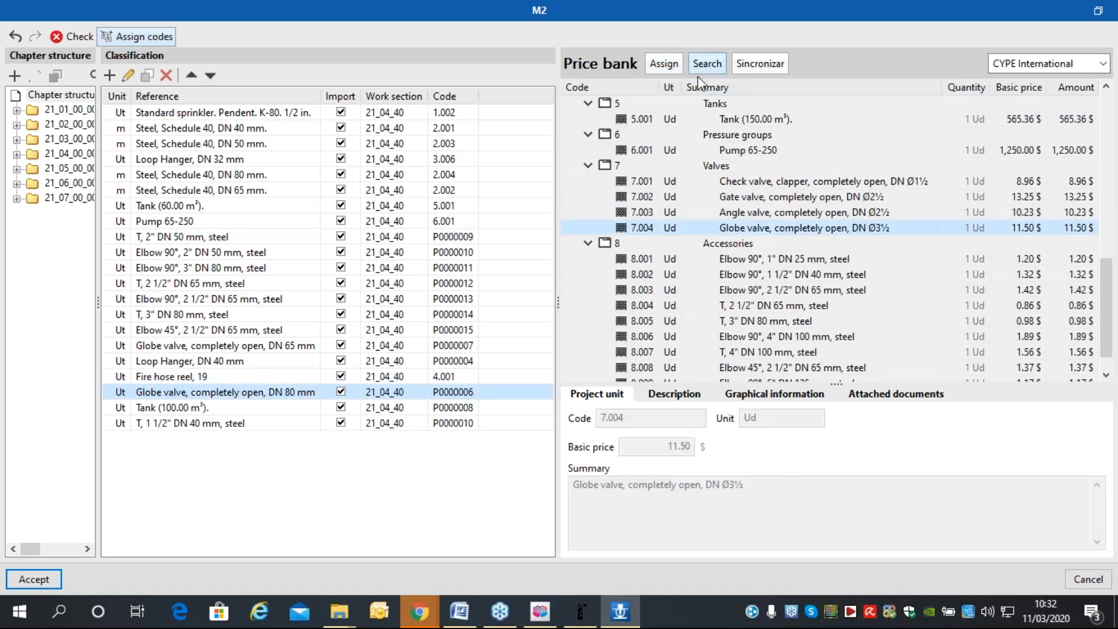
pyautogui.click(661, 64)
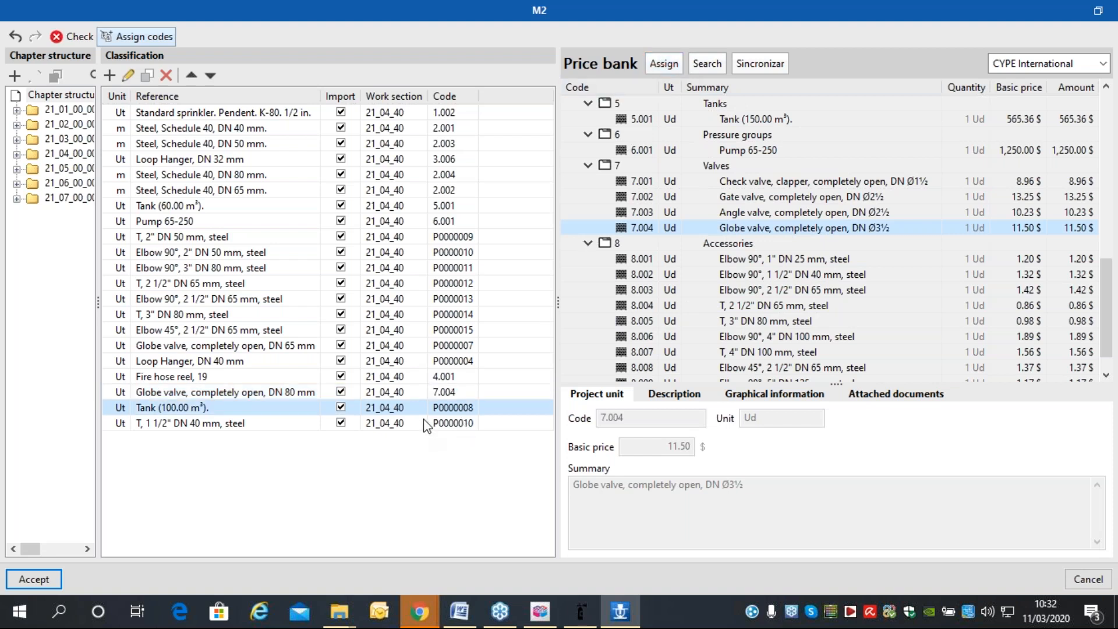
pyautogui.scroll(1, 756, 180)
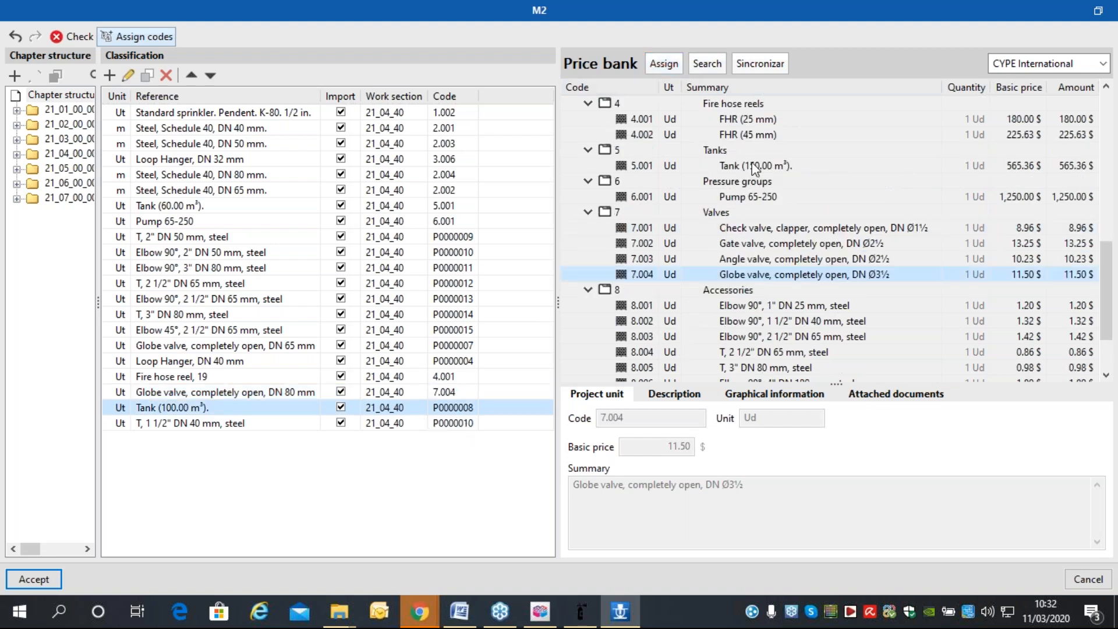
pyautogui.click(754, 165)
pyautogui.click(663, 64)
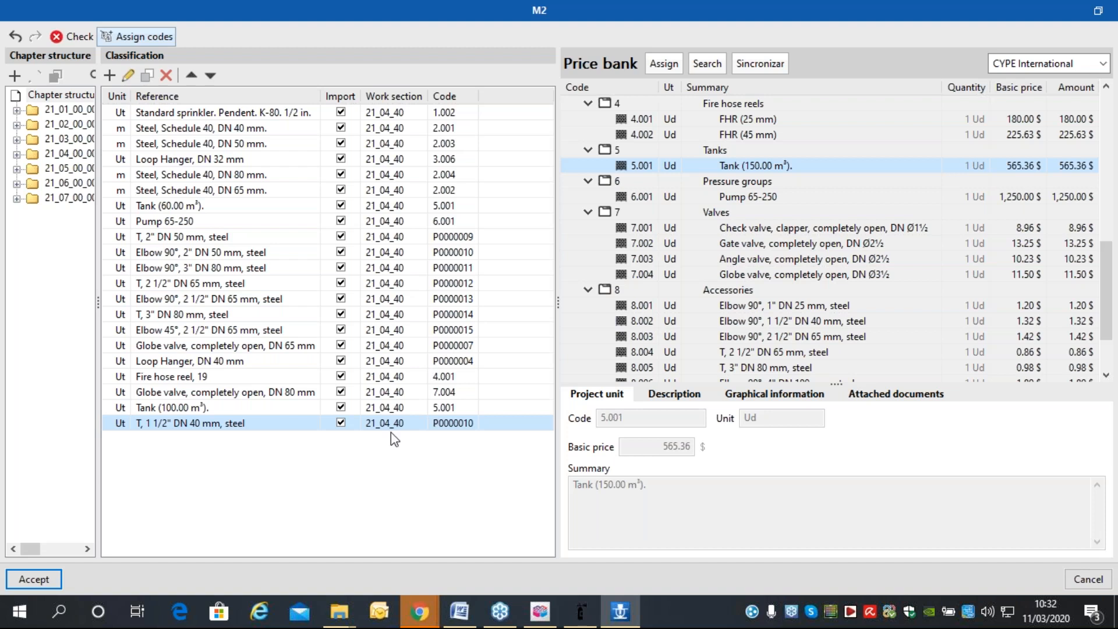
# Assign price bank code 8.004 to the T, 1 1/2" DN 40 mm and T, 2" DN 50 mm steel entries.
pyautogui.scroll(-1, 757, 291)
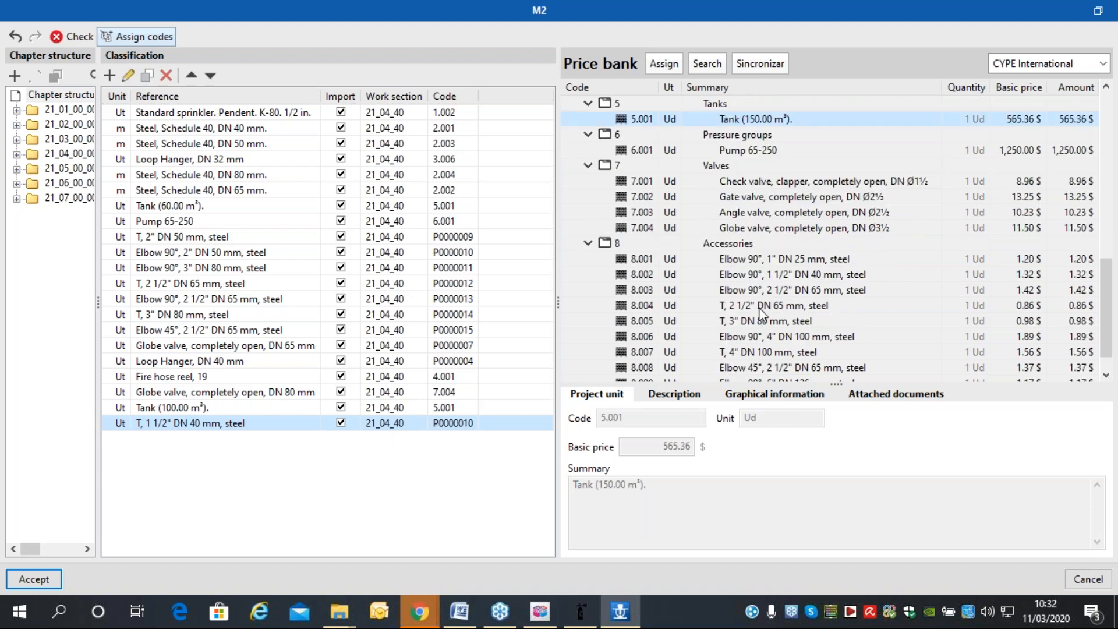
pyautogui.scroll(-1, 761, 315)
pyautogui.click(763, 274)
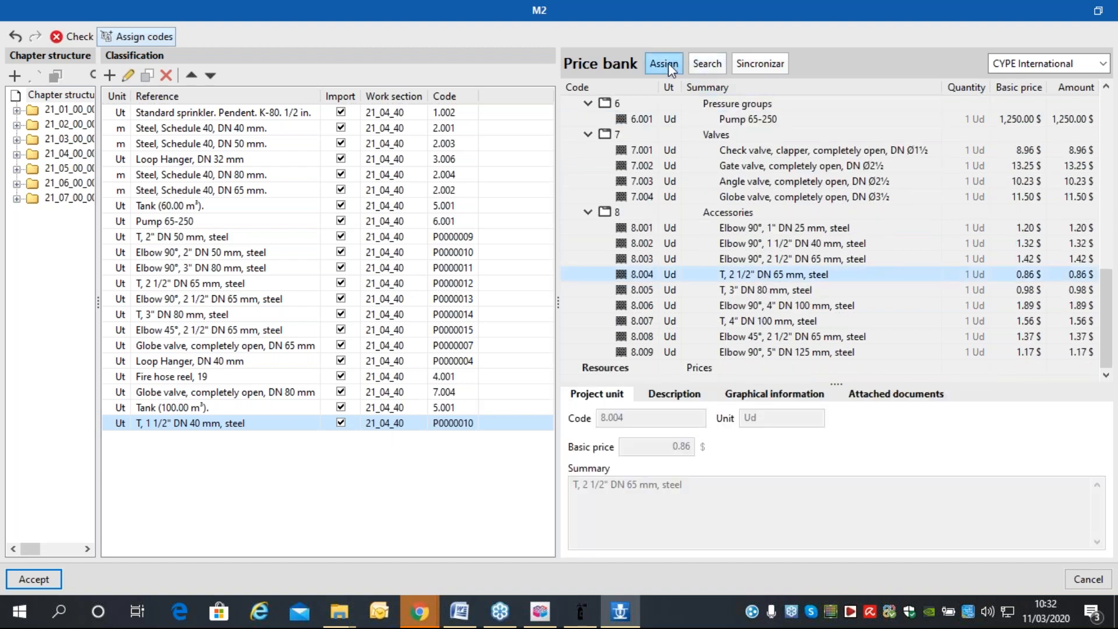
pyautogui.click(663, 62)
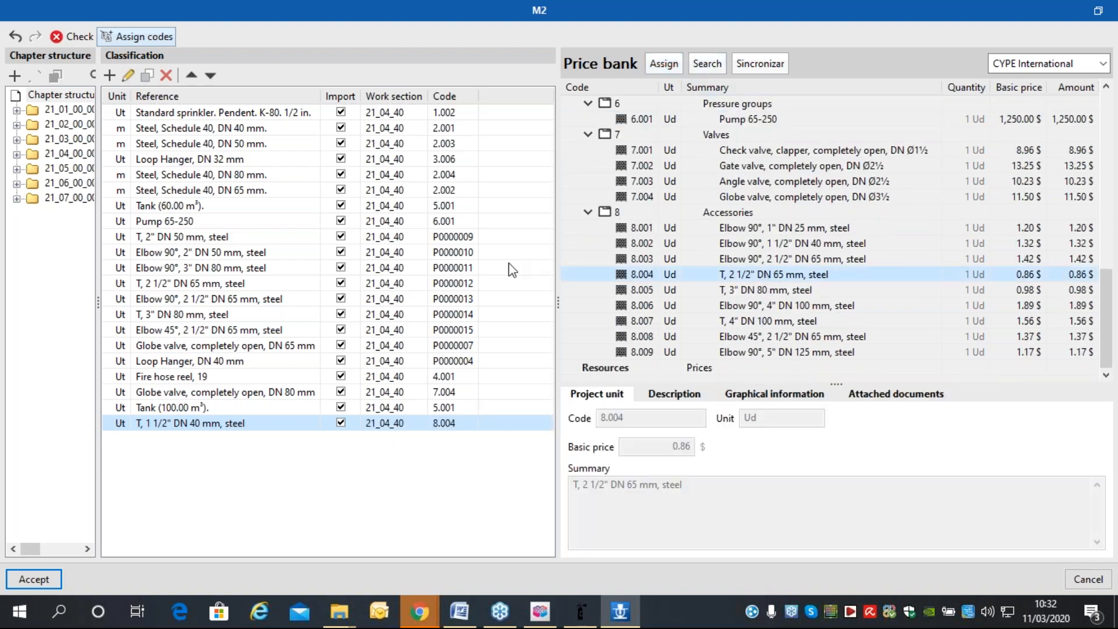
pyautogui.click(456, 241)
pyautogui.click(664, 64)
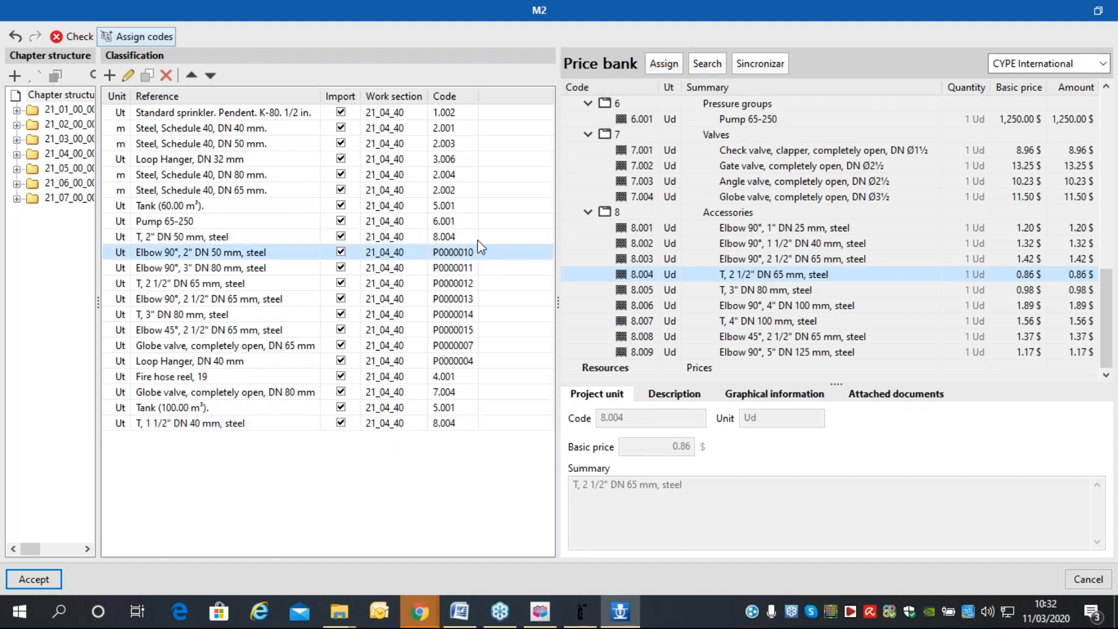
# Assign price bank code 8.001 to the Elbow 90°, 2" DN 50 mm entry and 8.003 to Elbow 90°, 3" DN 80 mm.
pyautogui.click(737, 226)
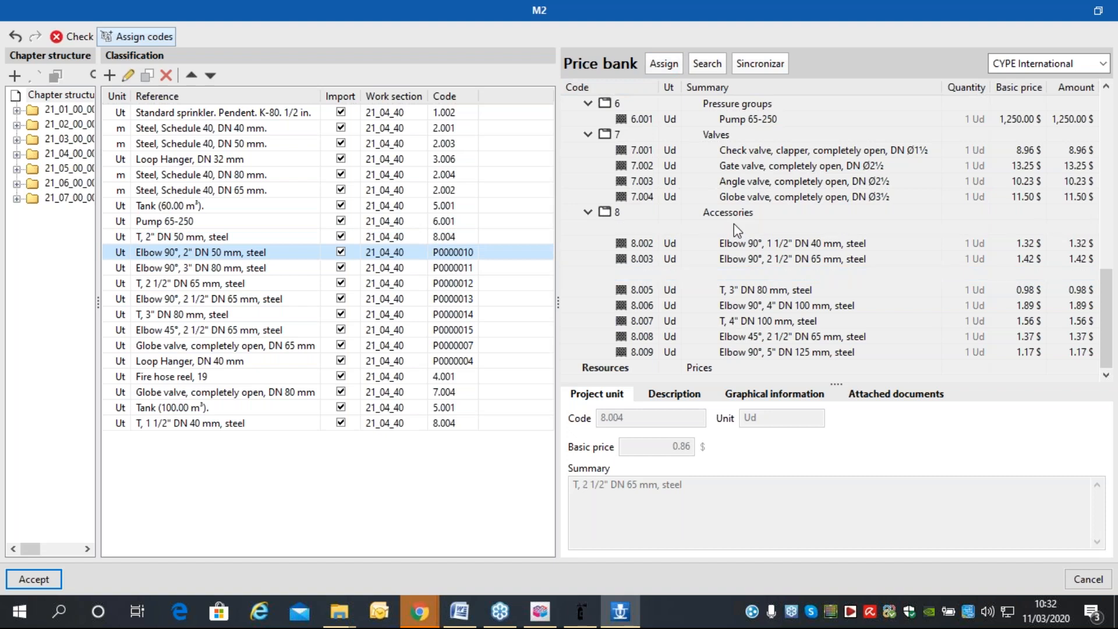
pyautogui.click(664, 63)
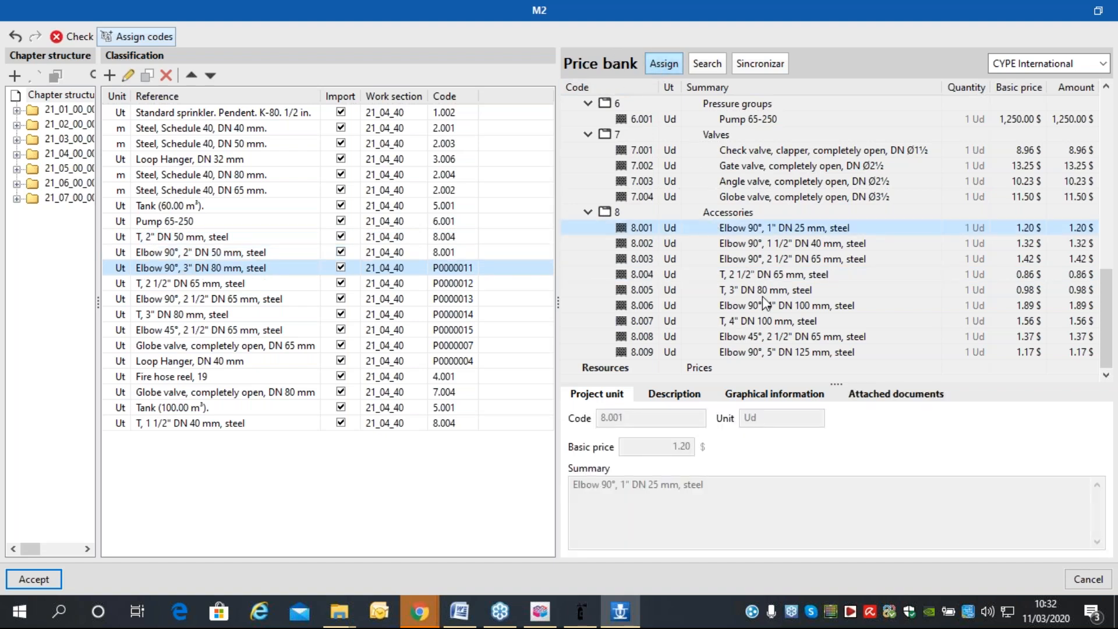
pyautogui.click(784, 259)
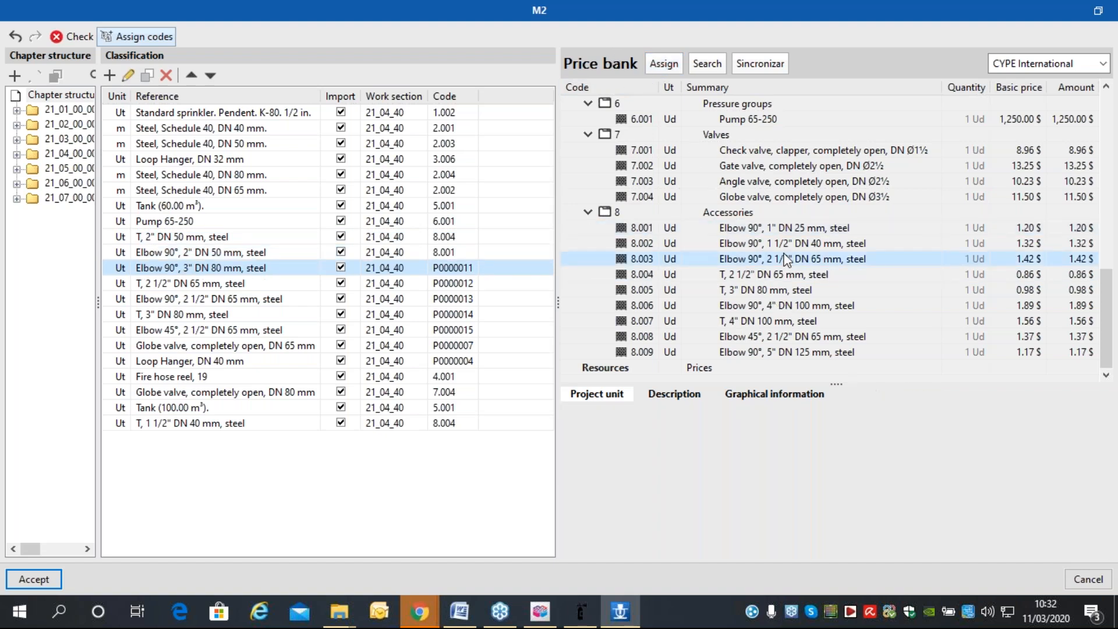
pyautogui.click(664, 63)
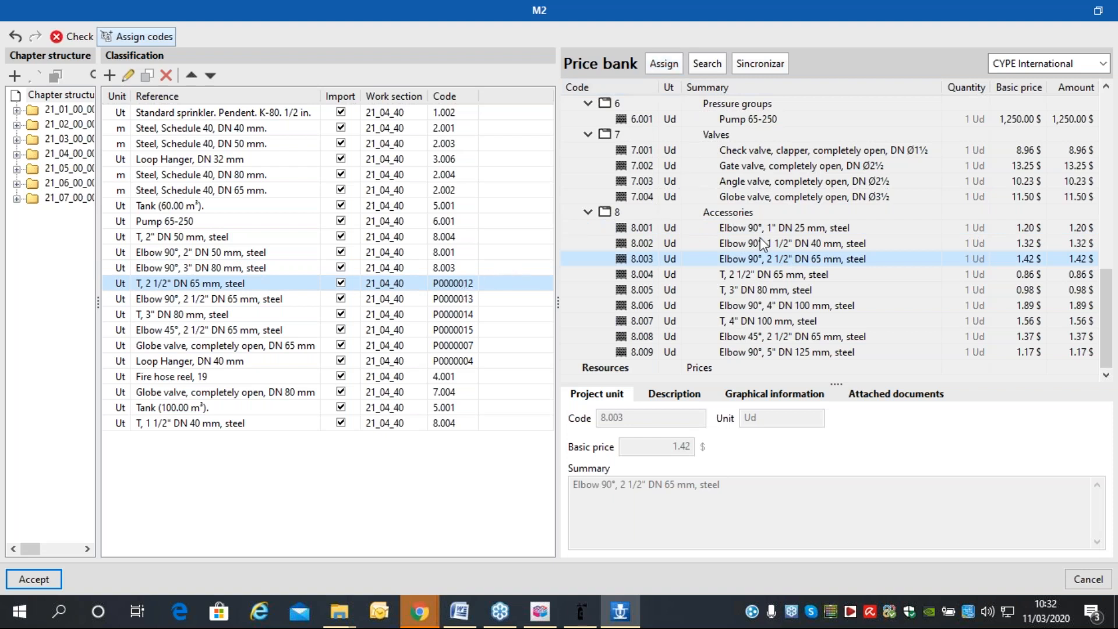
# Assign price bank code 8.004 to the T, 2 1/2" DN 65 mm entry and 8.006 to Elbow 90°, 2 1/2" DN 65 mm.
pyautogui.click(757, 274)
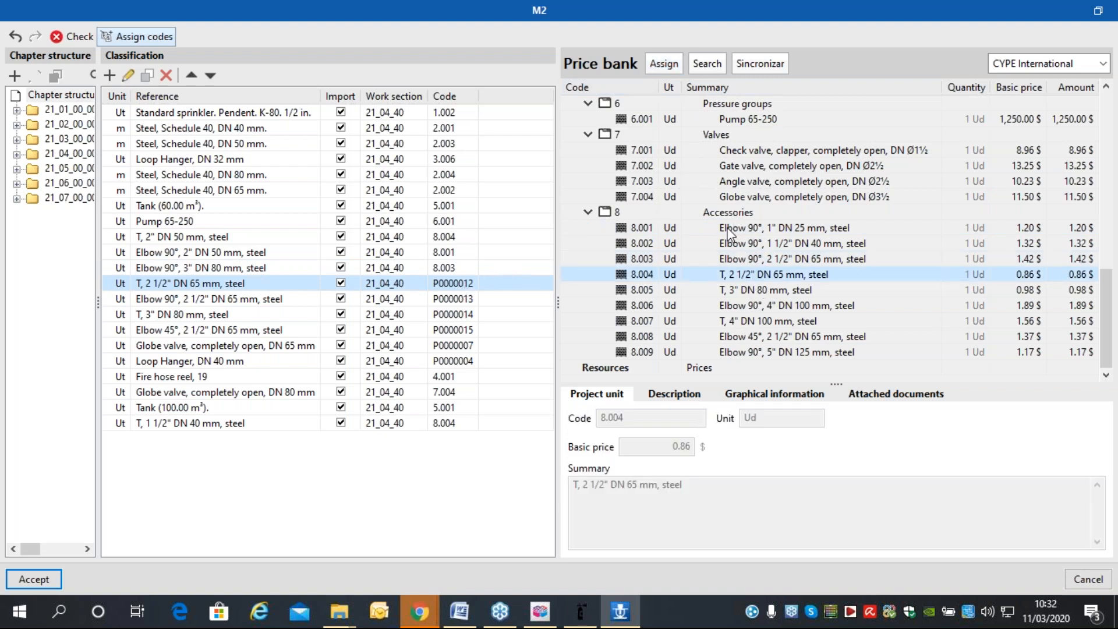
pyautogui.click(664, 64)
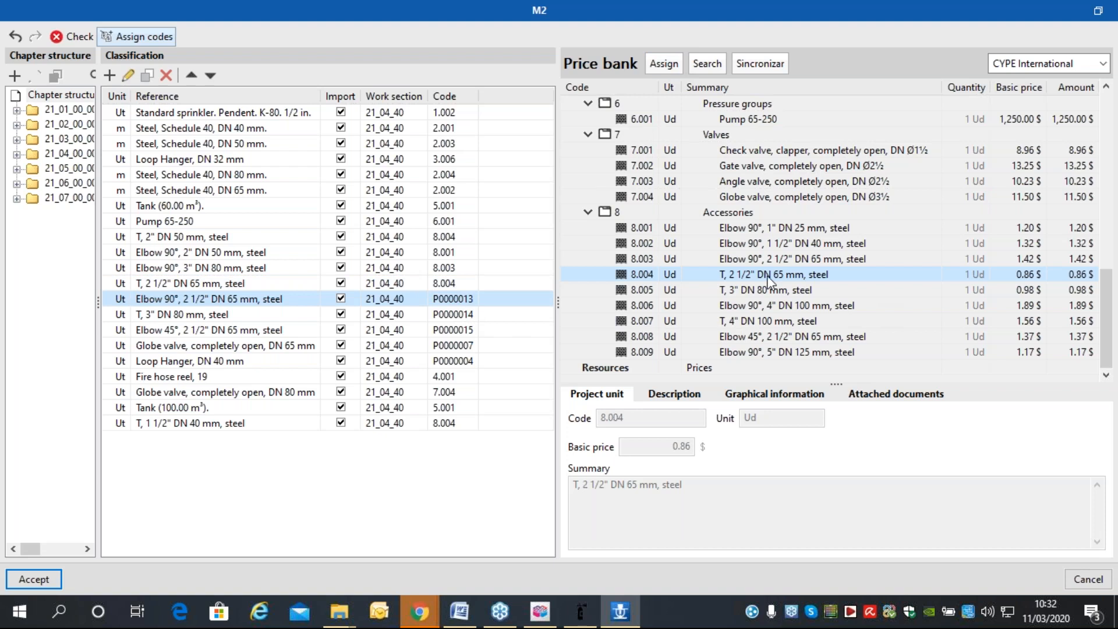
pyautogui.click(753, 259)
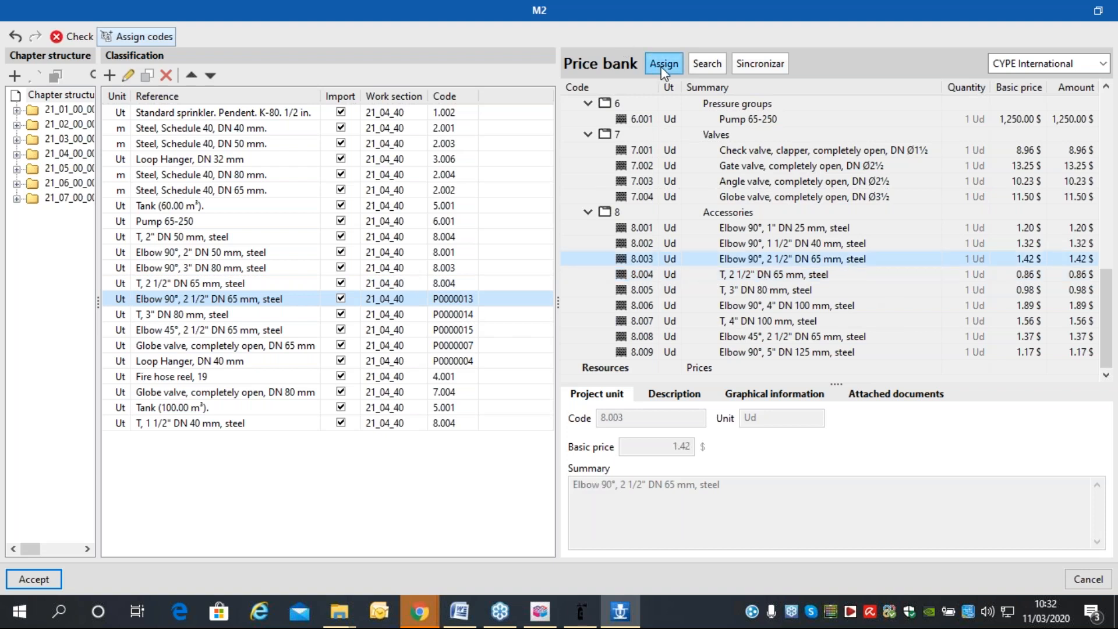
pyautogui.click(810, 307)
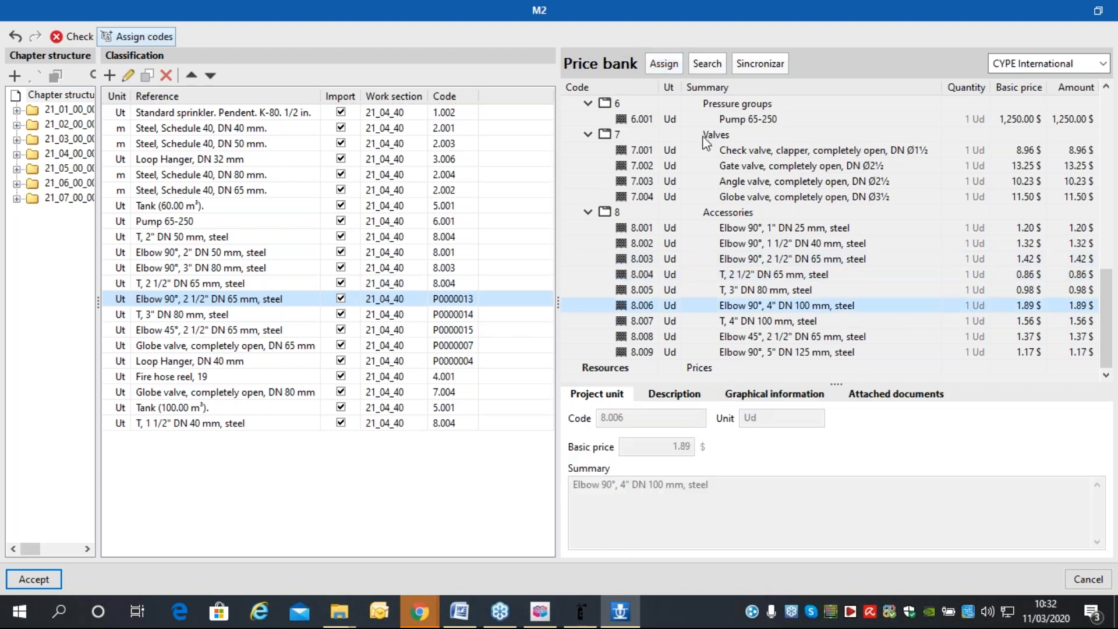
pyautogui.click(665, 64)
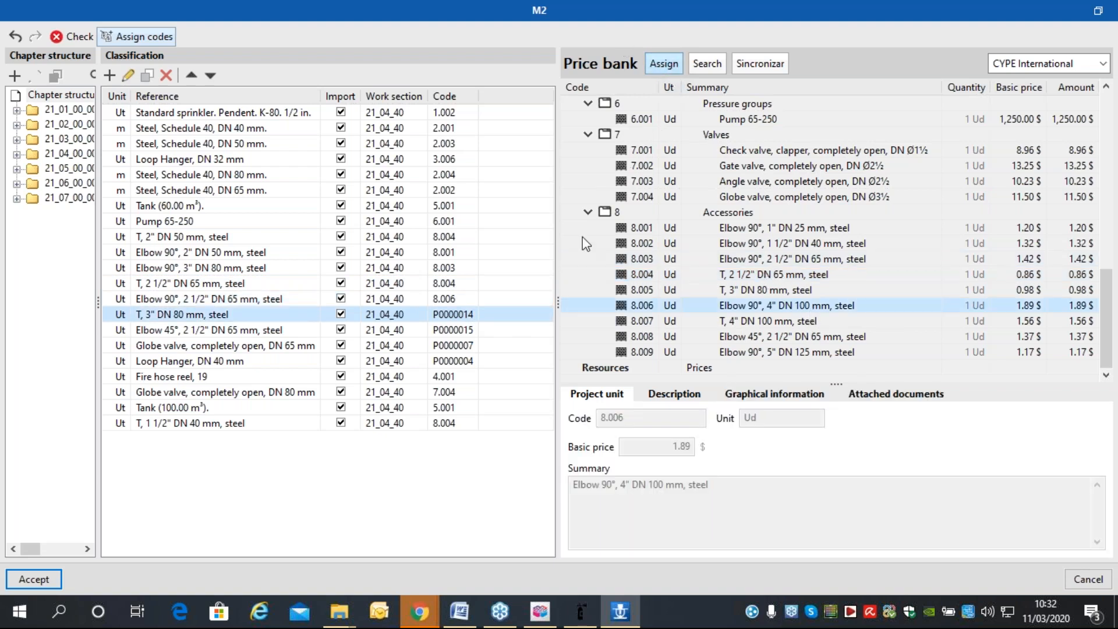
# Assign price bank code 8.005 to the T, 3" DN 80 mm entry and 7.004 to the DN 65 mm globe valve entry.
pyautogui.click(758, 289)
pyautogui.click(664, 64)
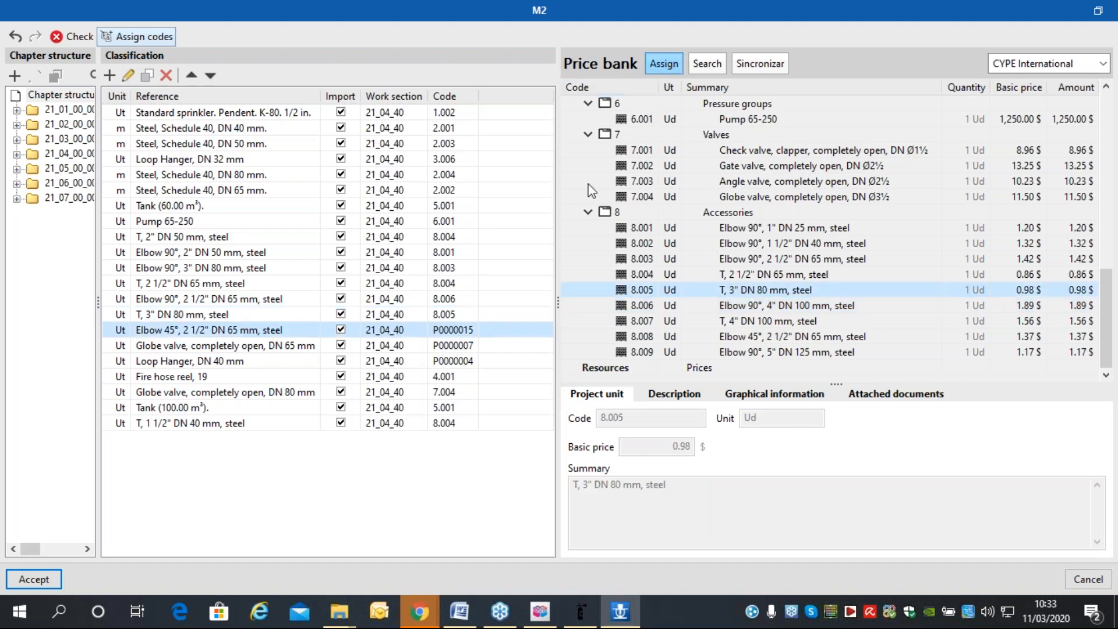
pyautogui.click(455, 346)
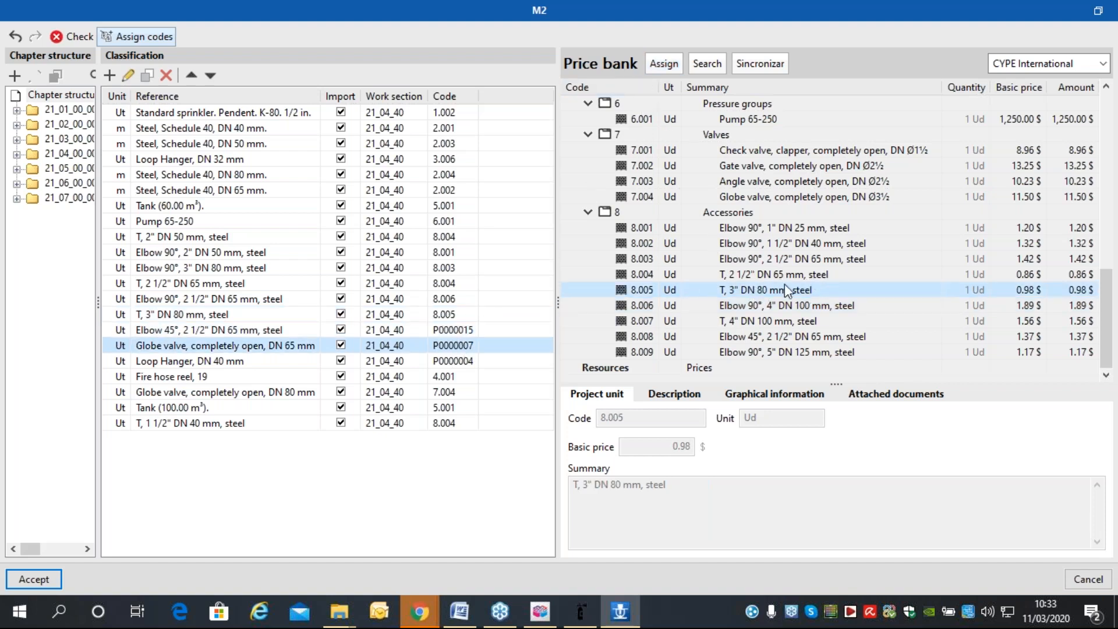
pyautogui.click(763, 198)
pyautogui.click(664, 64)
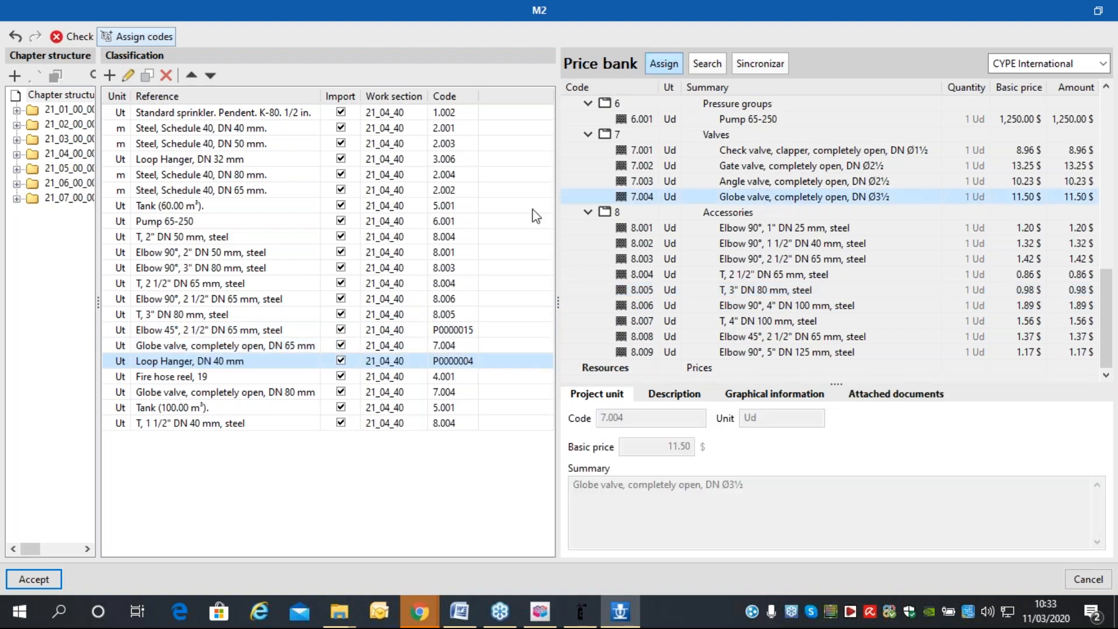
# Assign price bank code 8.008 to the Elbow 45°, 2 1/2" DN 65 mm entry and 3.001 to Loop Hanger, DN 40 mm.
pyautogui.click(463, 331)
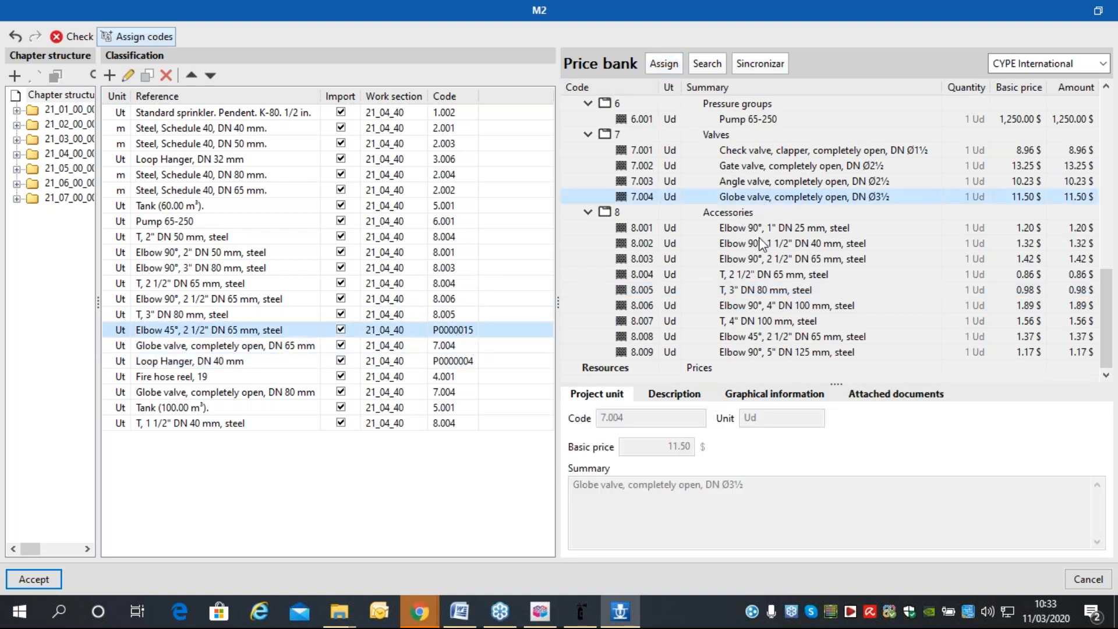
pyautogui.click(727, 336)
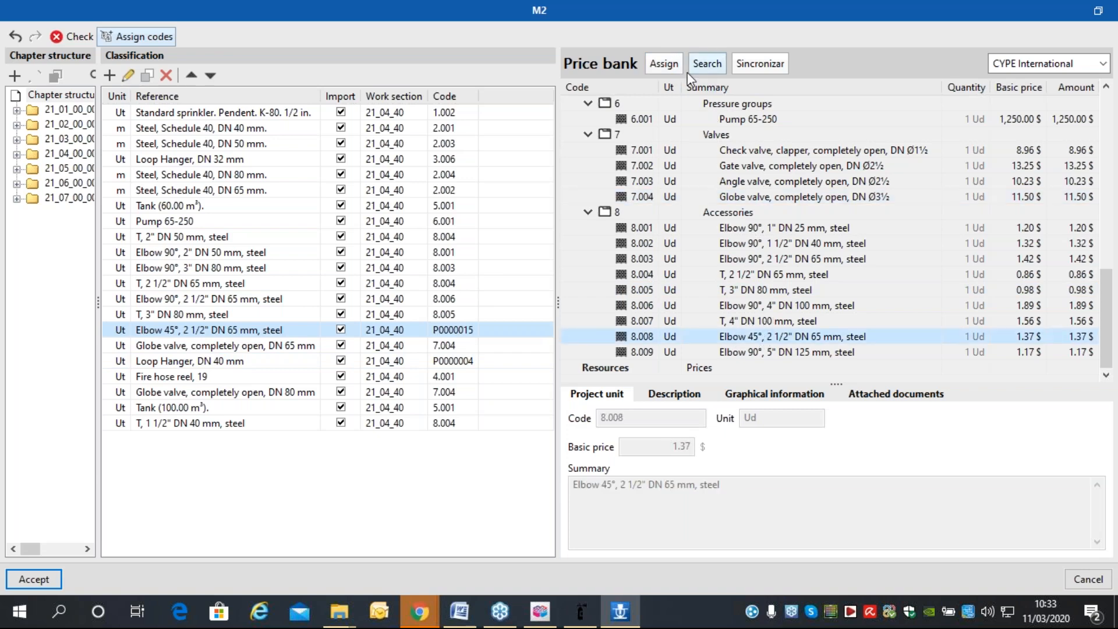
pyautogui.click(664, 64)
pyautogui.click(467, 363)
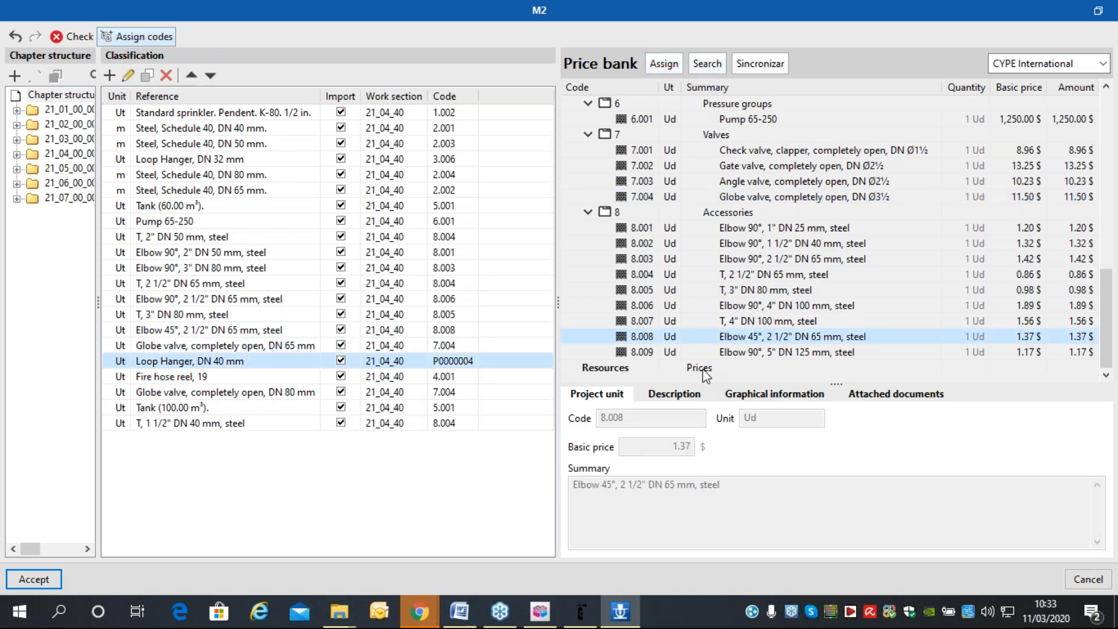
pyautogui.scroll(10, 757, 326)
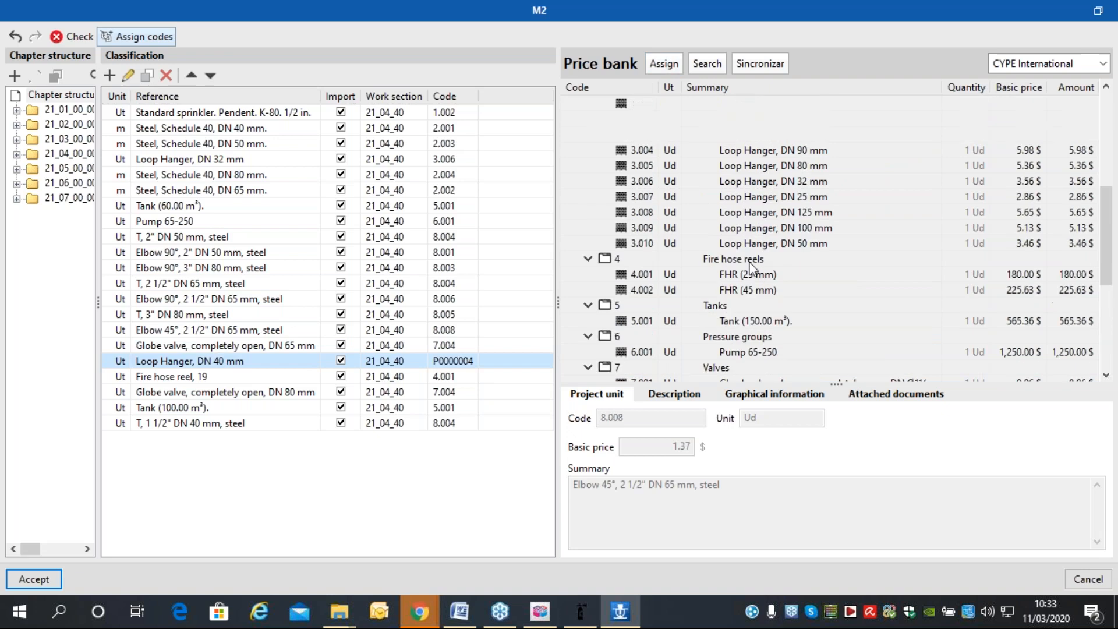
pyautogui.scroll(-2, 750, 262)
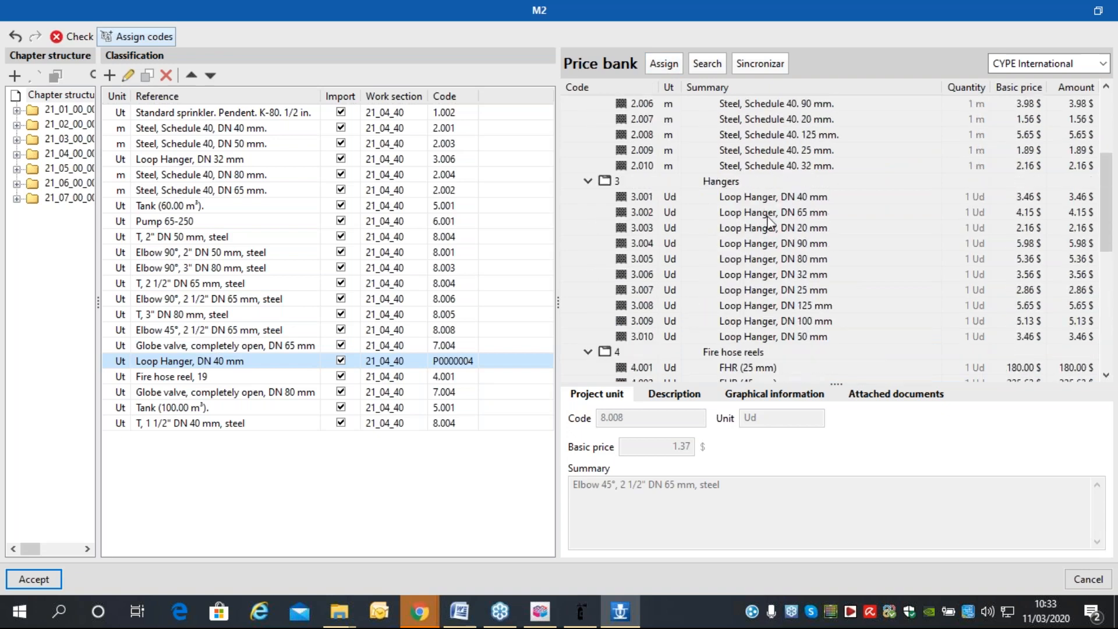
pyautogui.click(796, 199)
pyautogui.click(673, 64)
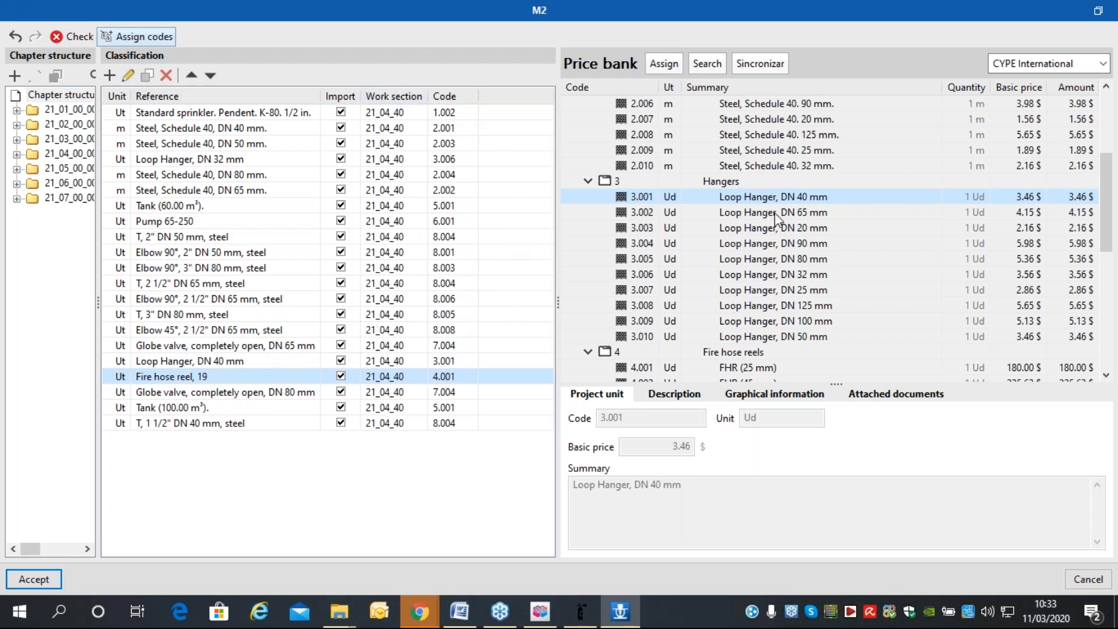
# Accept the completed M2 mapping to import the quantities, and review the sprinkler and 80 mm steel pipe prices in the bill of quantities.
pyautogui.scroll(4, 890, 229)
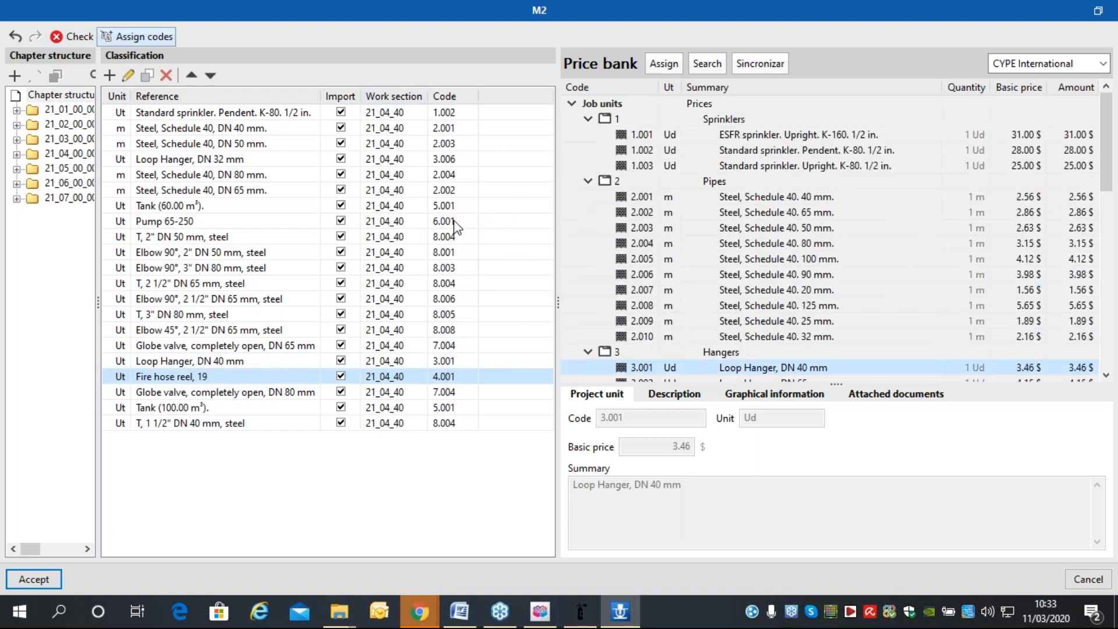
pyautogui.click(31, 579)
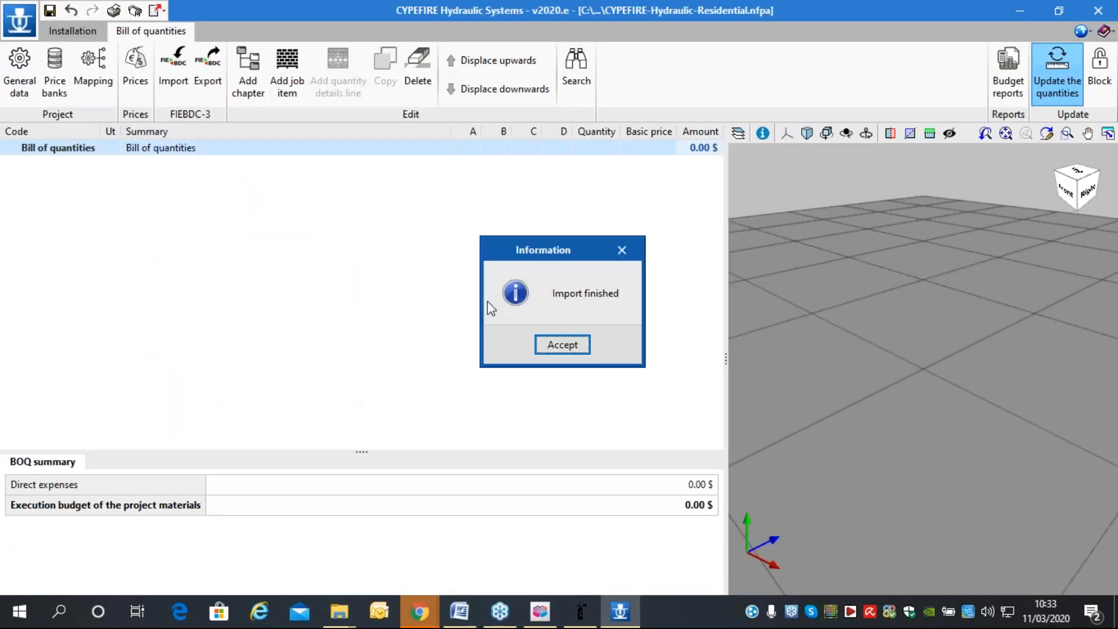
pyautogui.click(560, 346)
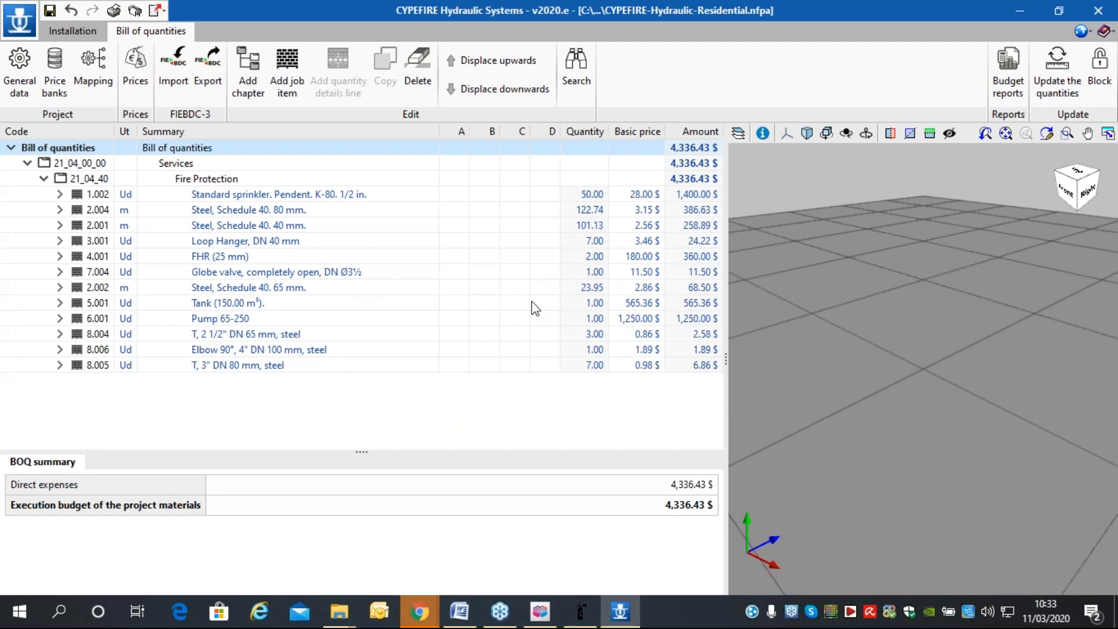
pyautogui.click(633, 197)
pyautogui.click(646, 211)
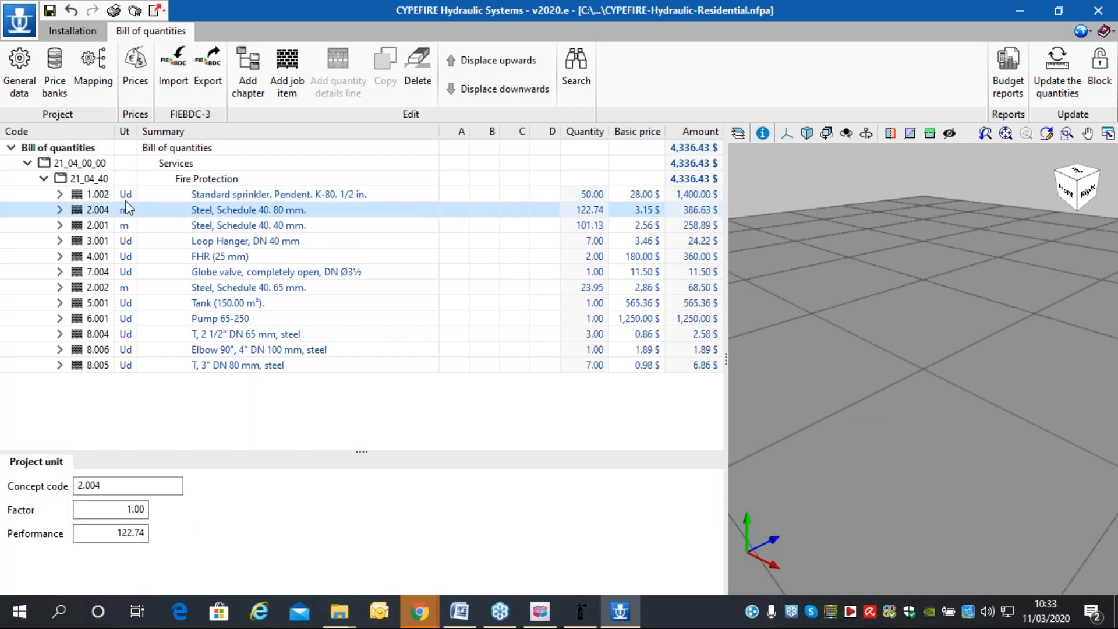
# Review the standard sprinkler entry and the steel pipe entries below it in the bill of quantities.
pyautogui.click(297, 196)
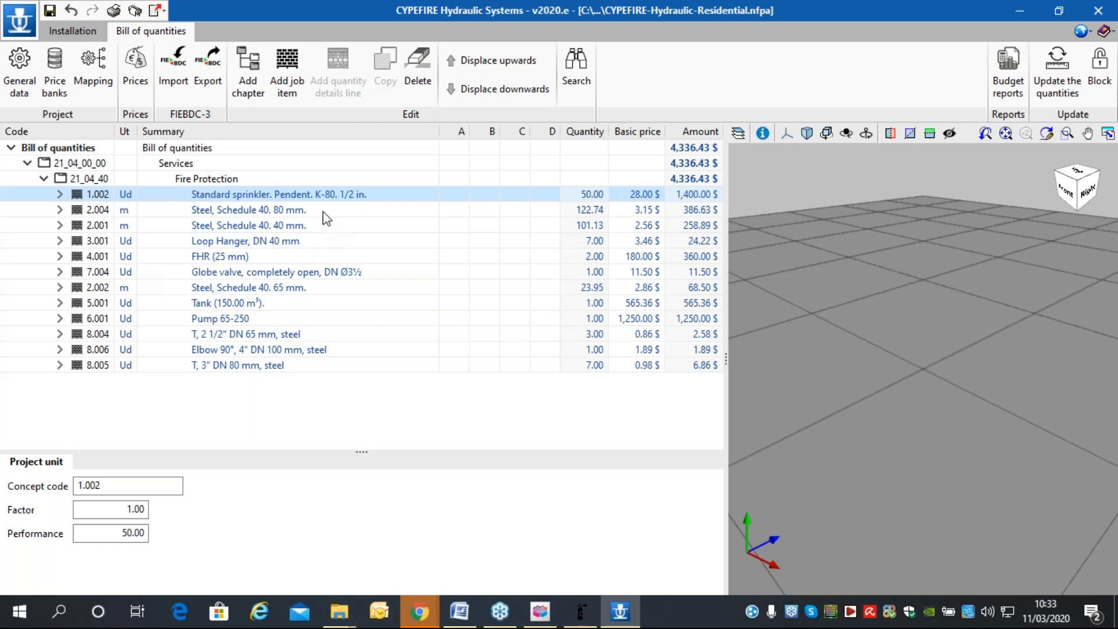
pyautogui.press('Down')
pyautogui.press('Down')
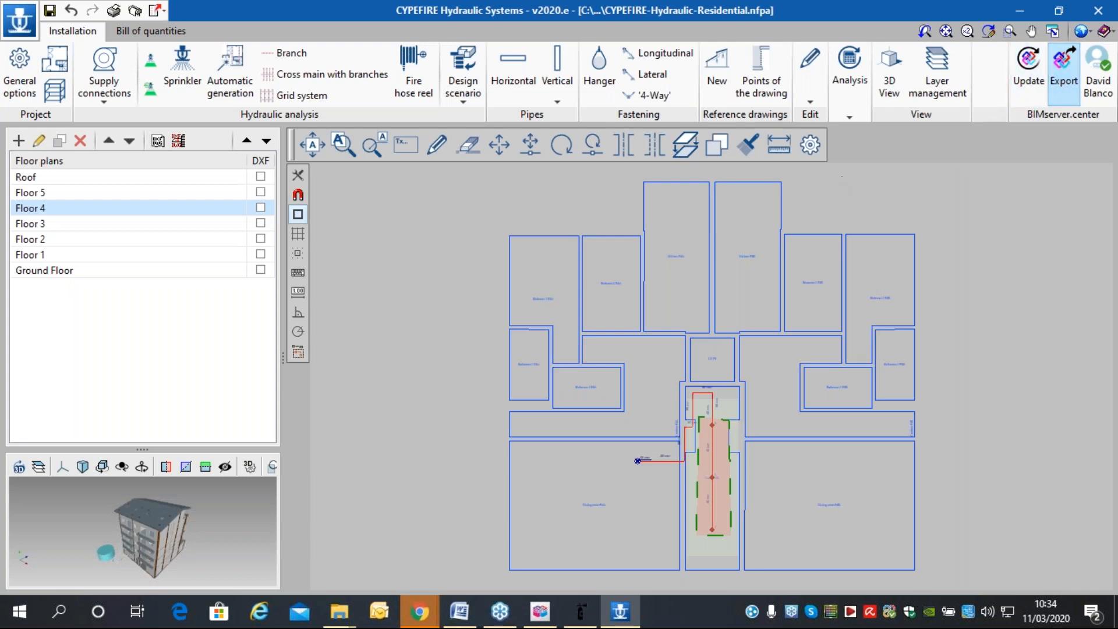
# Run the hydraulic analysis of the residential installation in CYPEFIRE Hydraulic Systems and accept its completion.
pyautogui.click(606, 621)
pyautogui.click(581, 611)
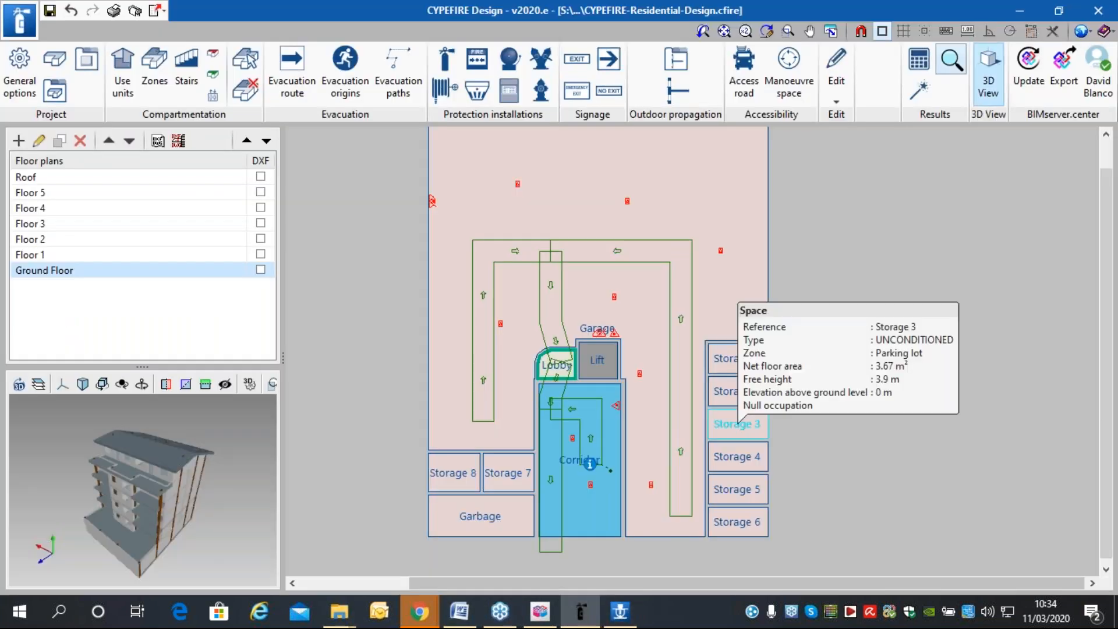
pyautogui.click(620, 611)
pyautogui.click(850, 81)
pyautogui.click(846, 141)
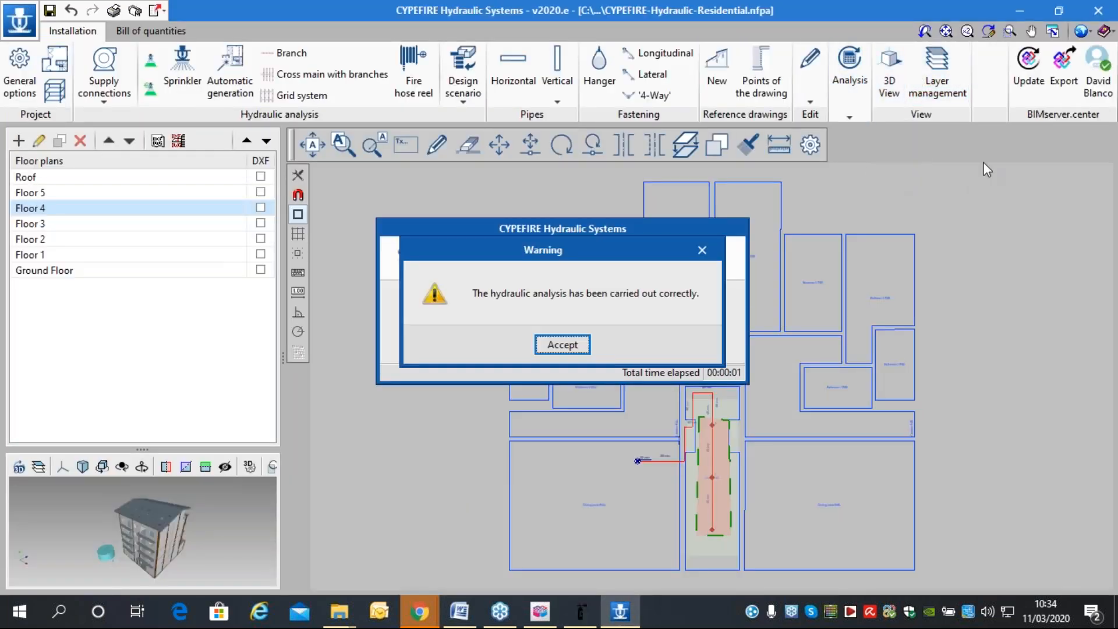
pyautogui.click(560, 345)
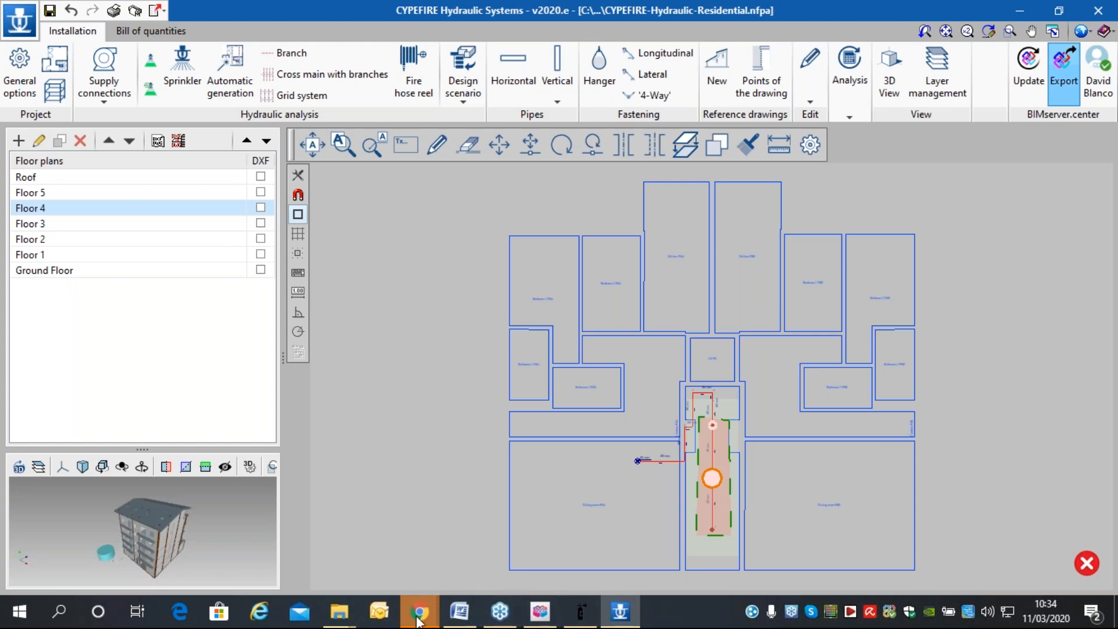
# Export the IFC file Fire extinguishing installation with flow and pressure loss analyses, overwriting the existing file and including the floor plans as DWG.
pyautogui.moveTo(419, 612)
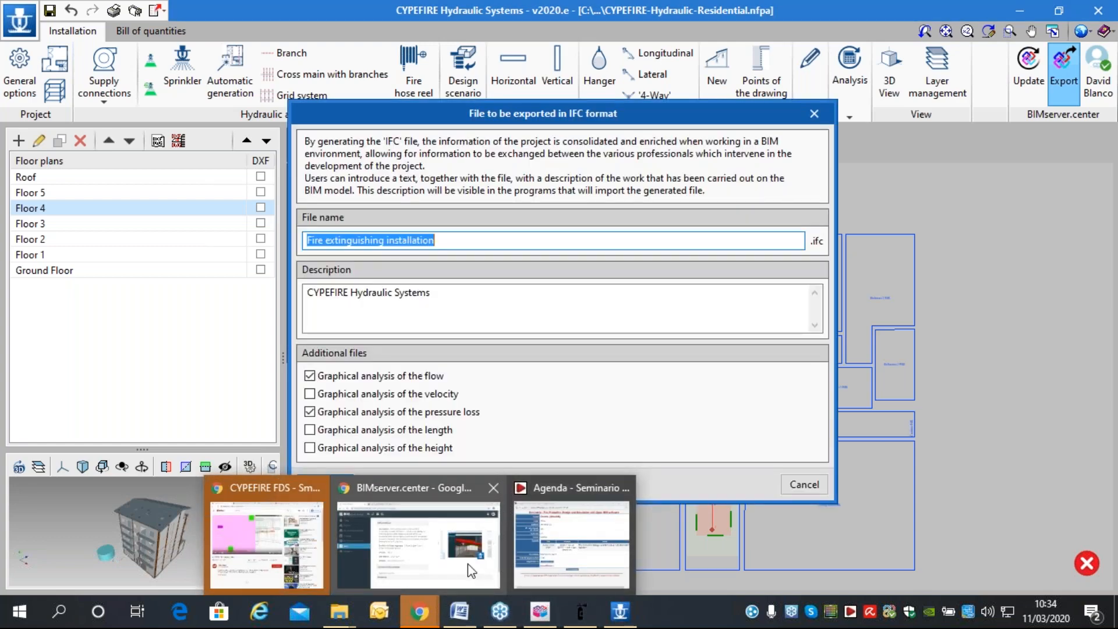
pyautogui.click(467, 564)
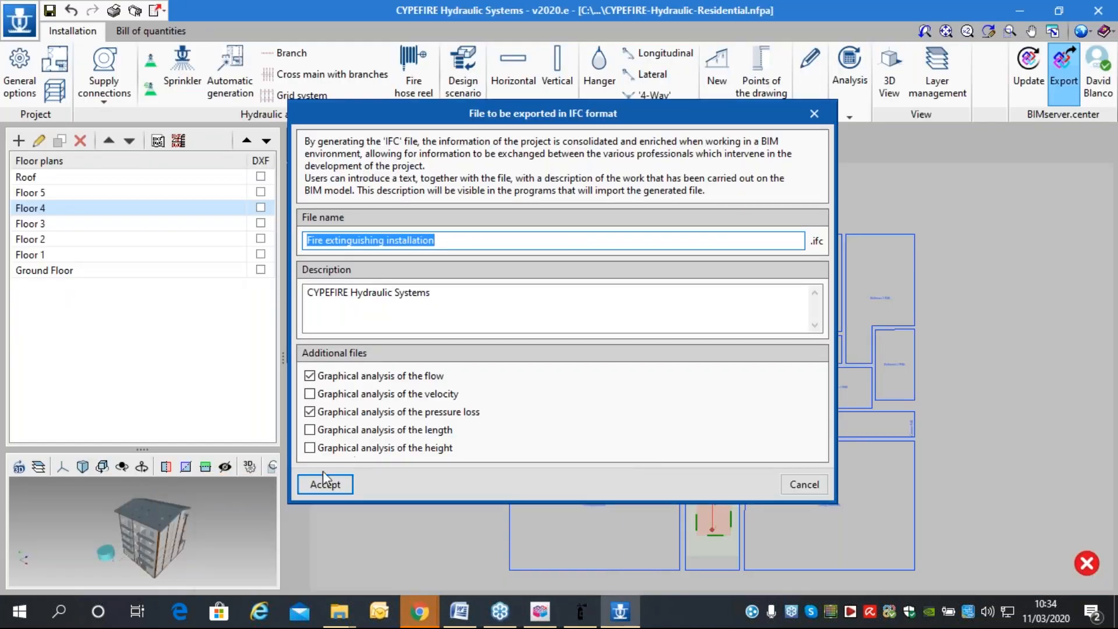
pyautogui.click(324, 483)
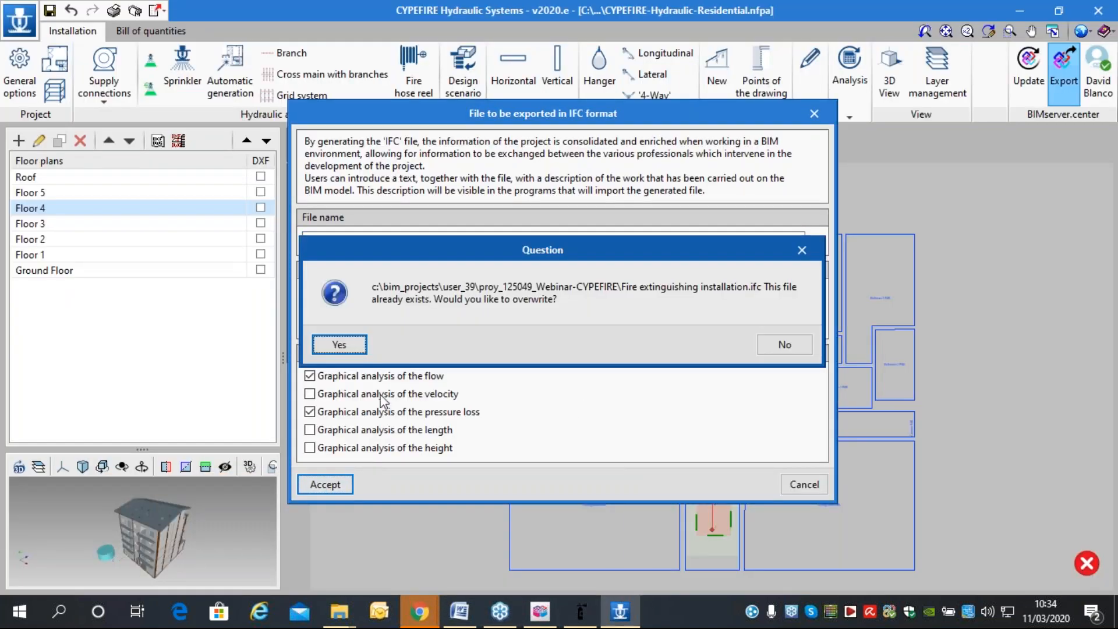
pyautogui.click(339, 346)
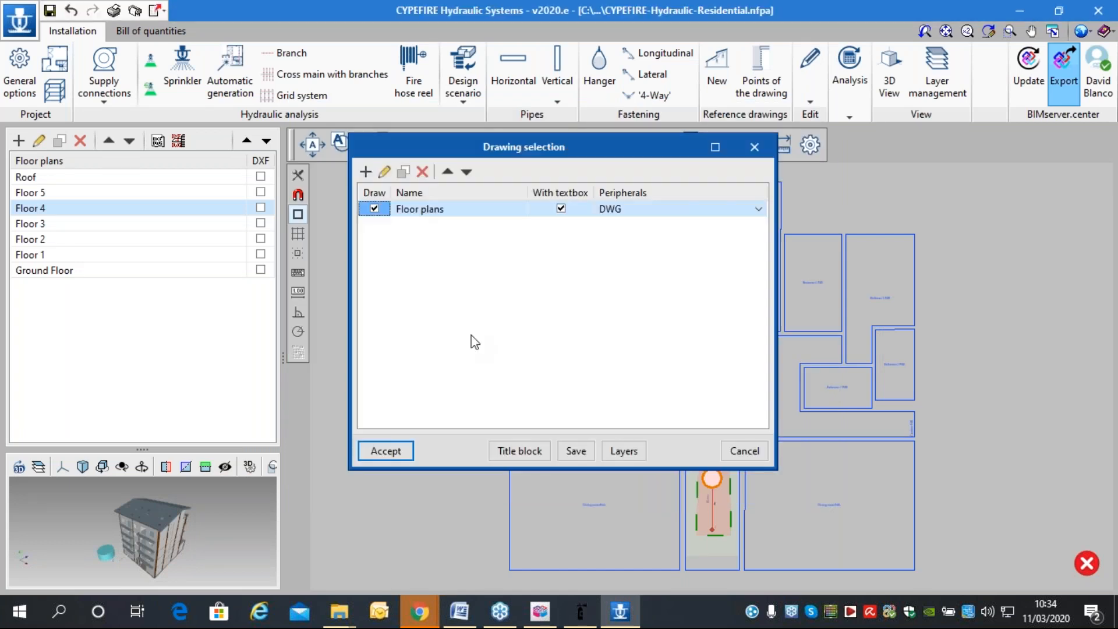
pyautogui.click(376, 445)
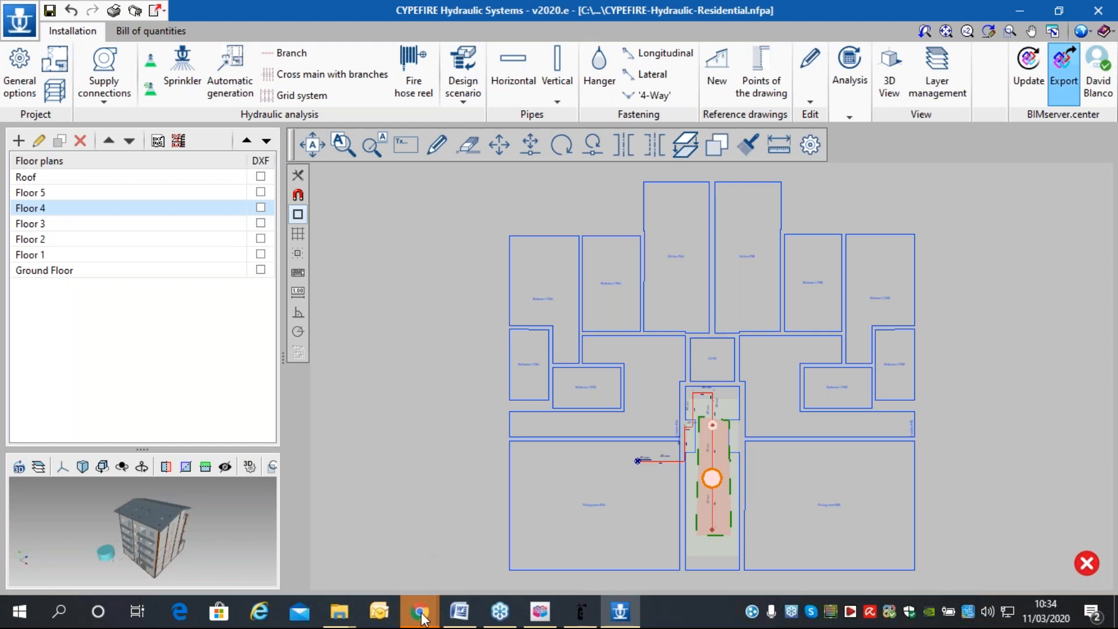
pyautogui.moveTo(420, 617)
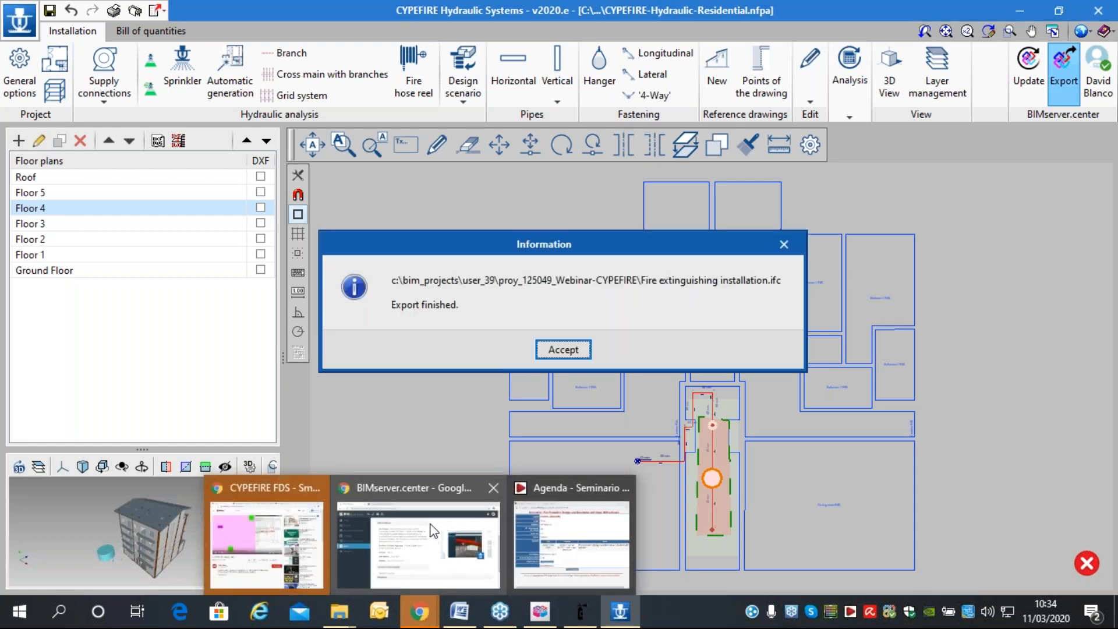
pyautogui.press('Return')
# Switch to BIMserver.center in the browser and open the file list of the Webinar-CYPEFIRE project.
pyautogui.scroll(-3, 452, 262)
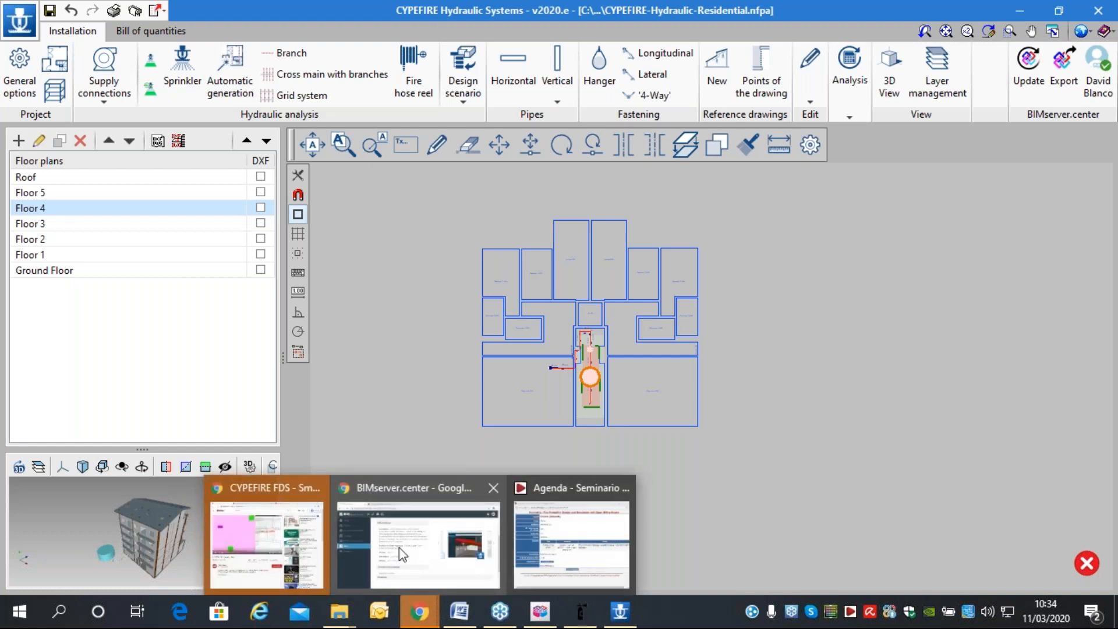
pyautogui.click(400, 548)
pyautogui.click(130, 174)
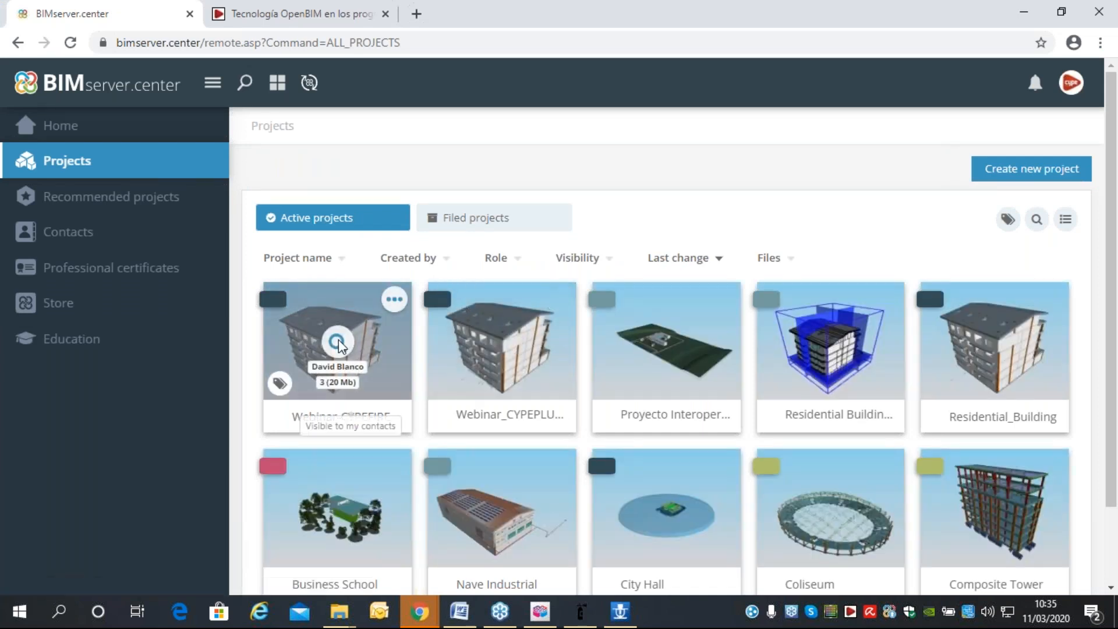
pyautogui.click(338, 344)
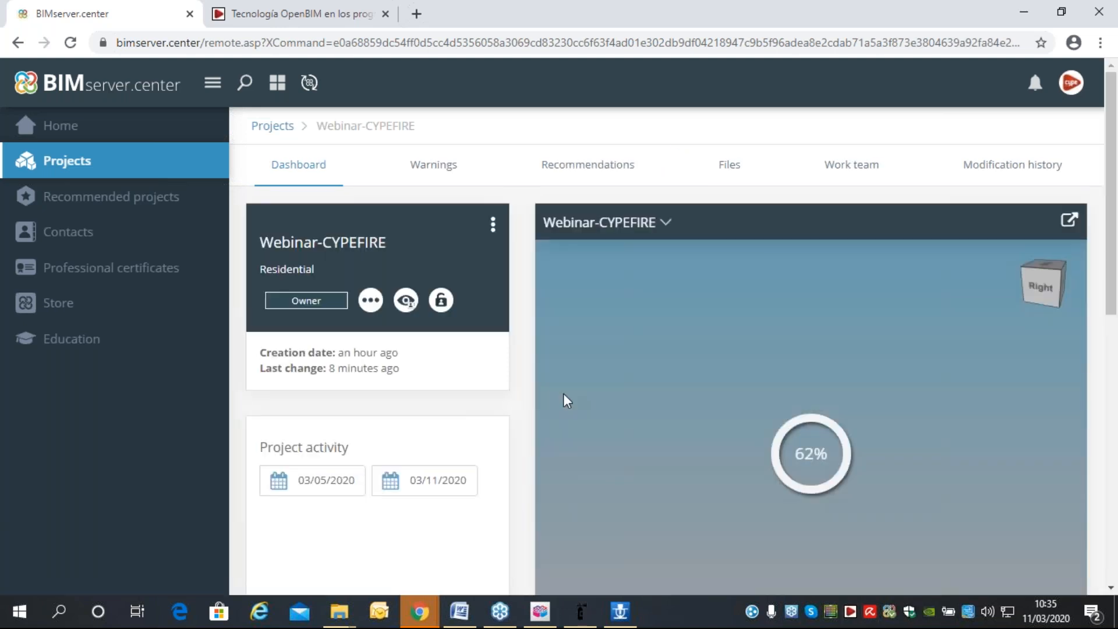
pyautogui.click(640, 175)
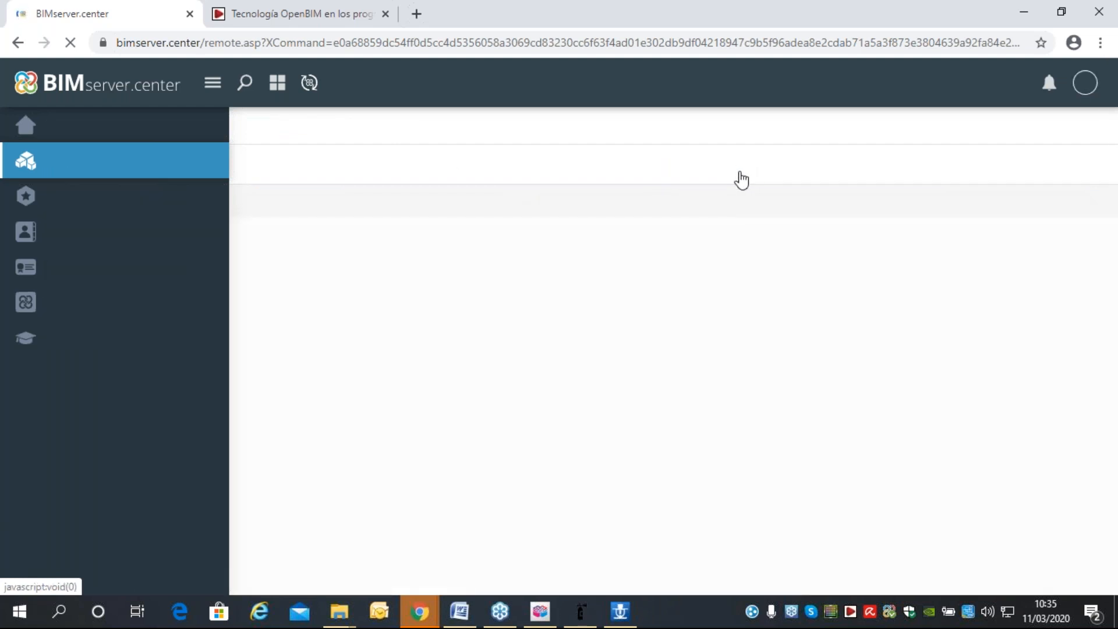
pyautogui.click(743, 178)
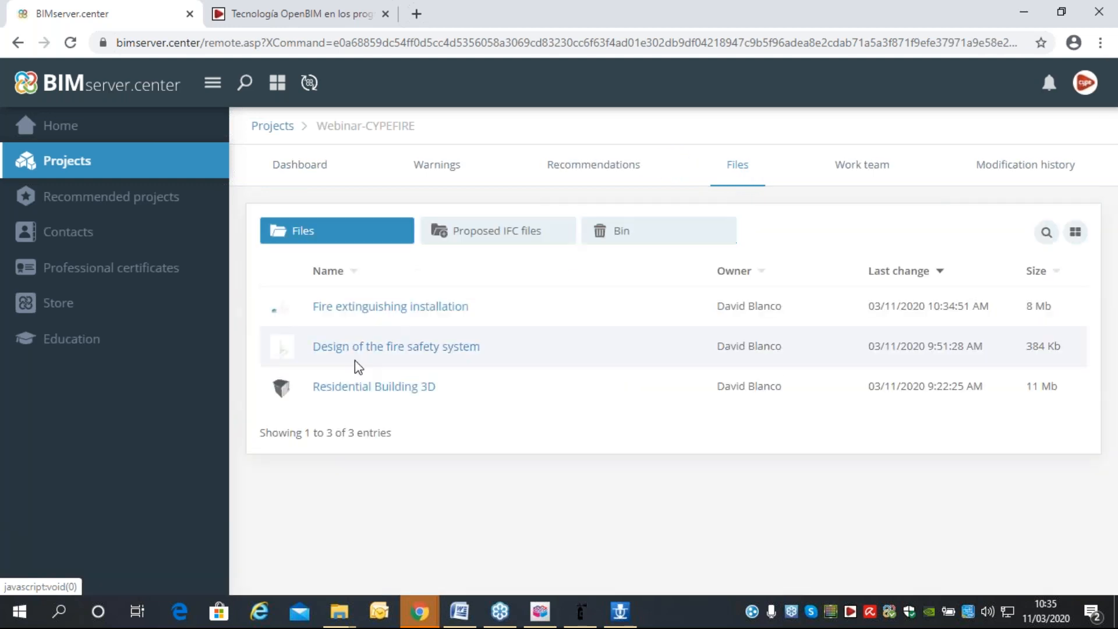
# List the documents attached to Fire extinguishing installation and read through the Project PDF report.
pyautogui.click(394, 312)
pyautogui.scroll(-3, 722, 297)
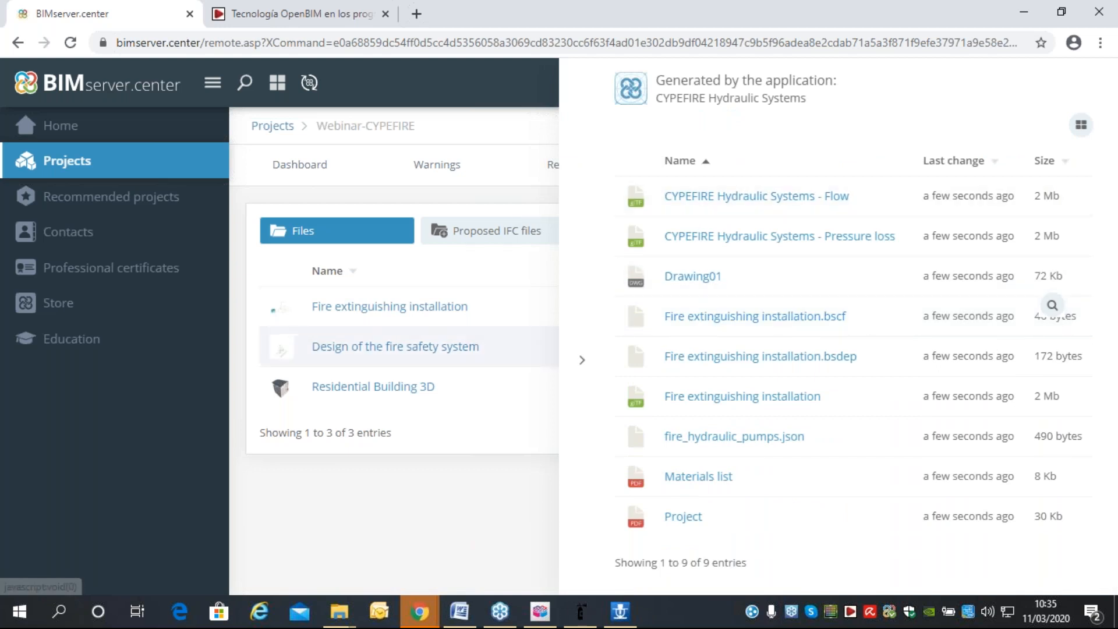
pyautogui.click(684, 521)
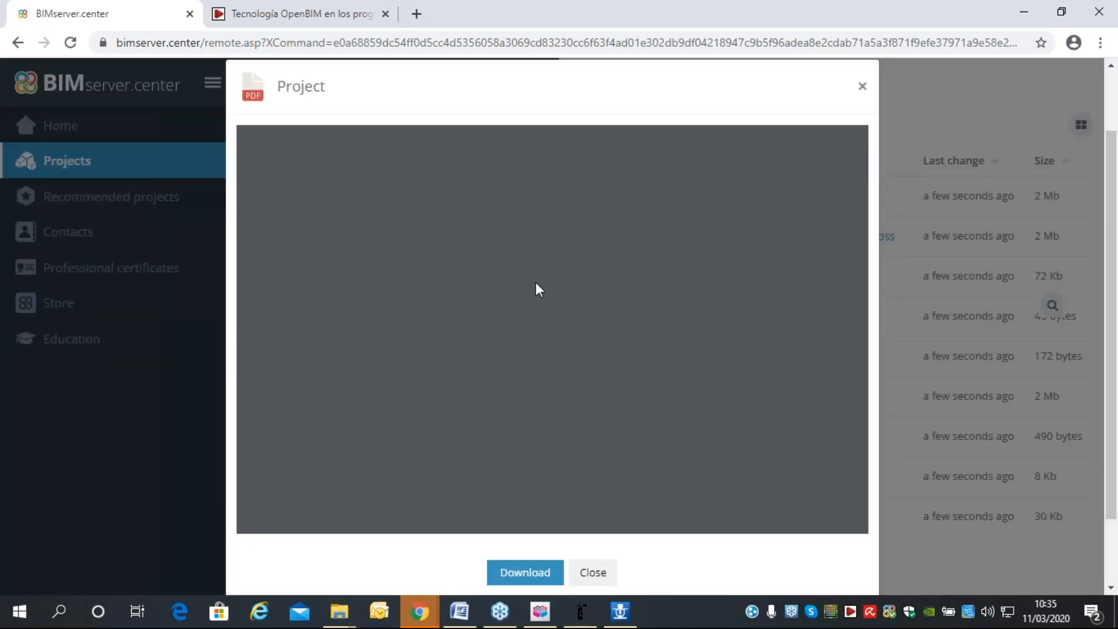
pyautogui.scroll(-15, 545, 262)
pyautogui.scroll(-20, 545, 262)
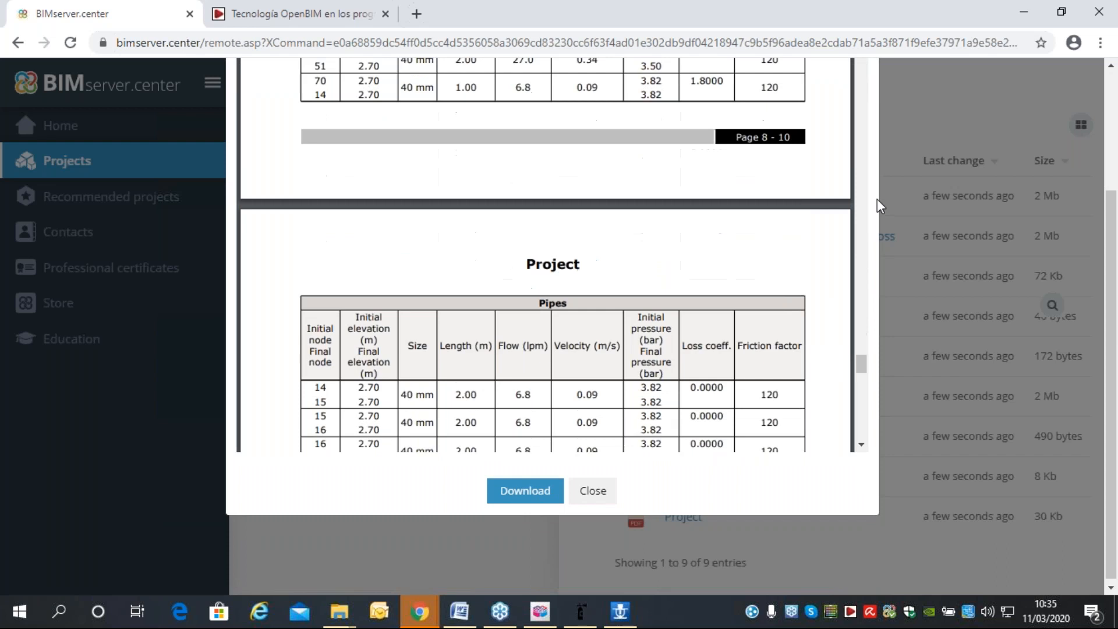
pyautogui.scroll(3, 877, 198)
pyautogui.click(861, 167)
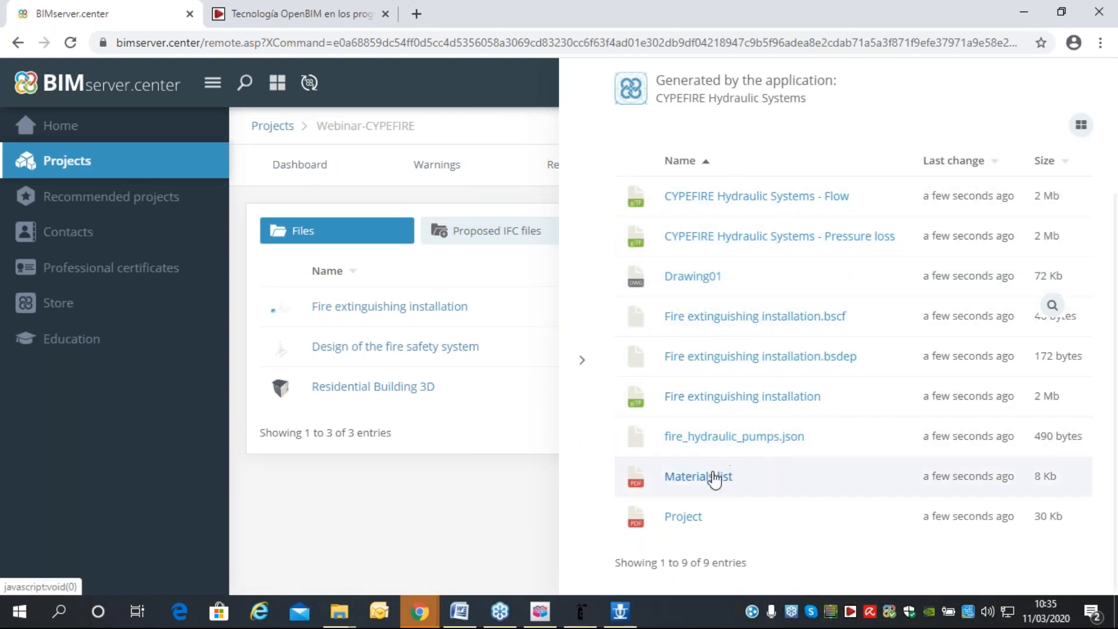
pyautogui.click(581, 361)
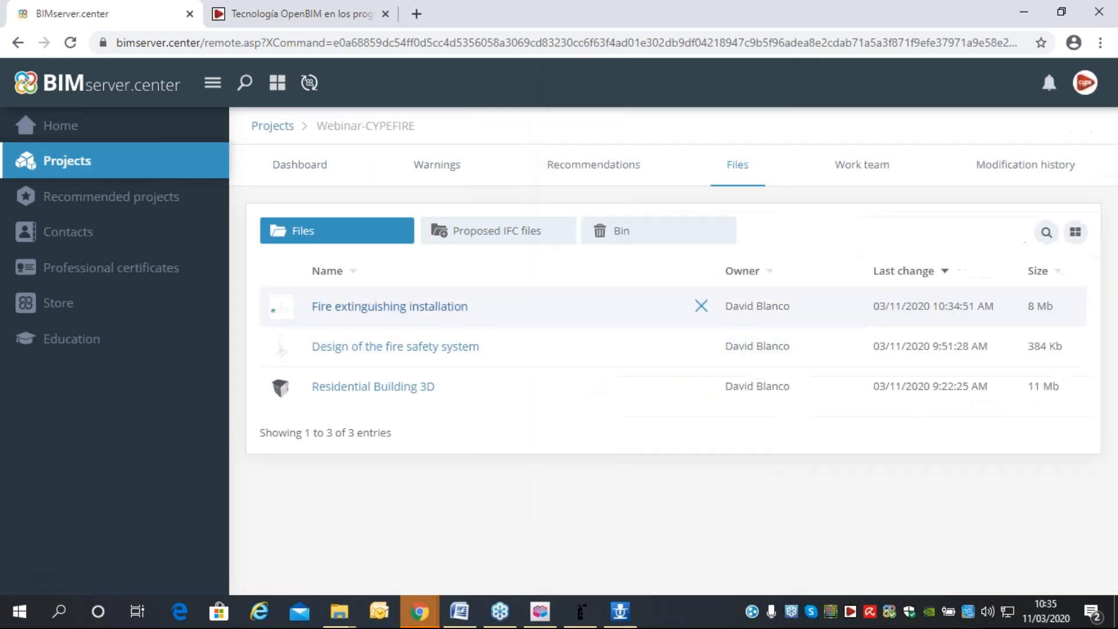
# In the project's full 3D design view, show the fire safety and fire extinguishing models and make Residential Building 3D transparent.
pyautogui.click(310, 169)
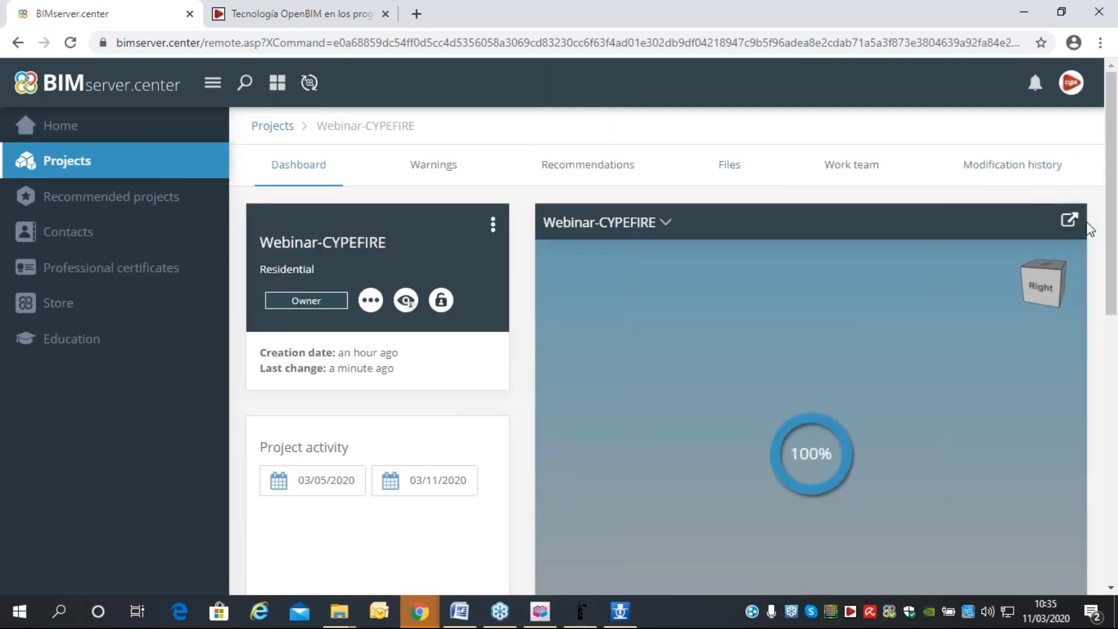
pyautogui.click(1066, 224)
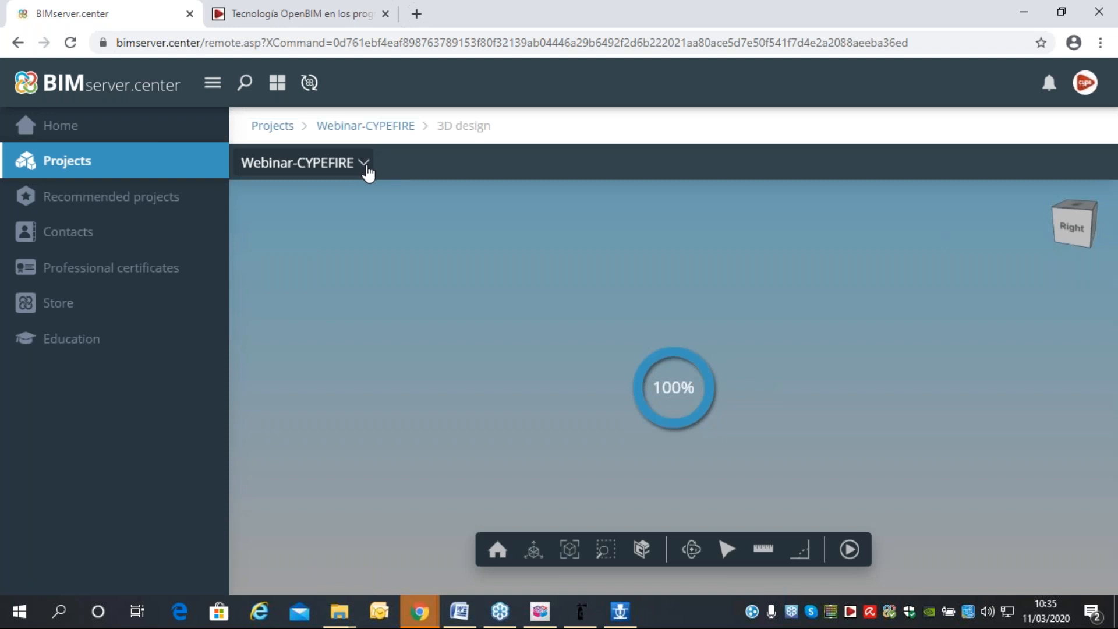
pyautogui.click(366, 166)
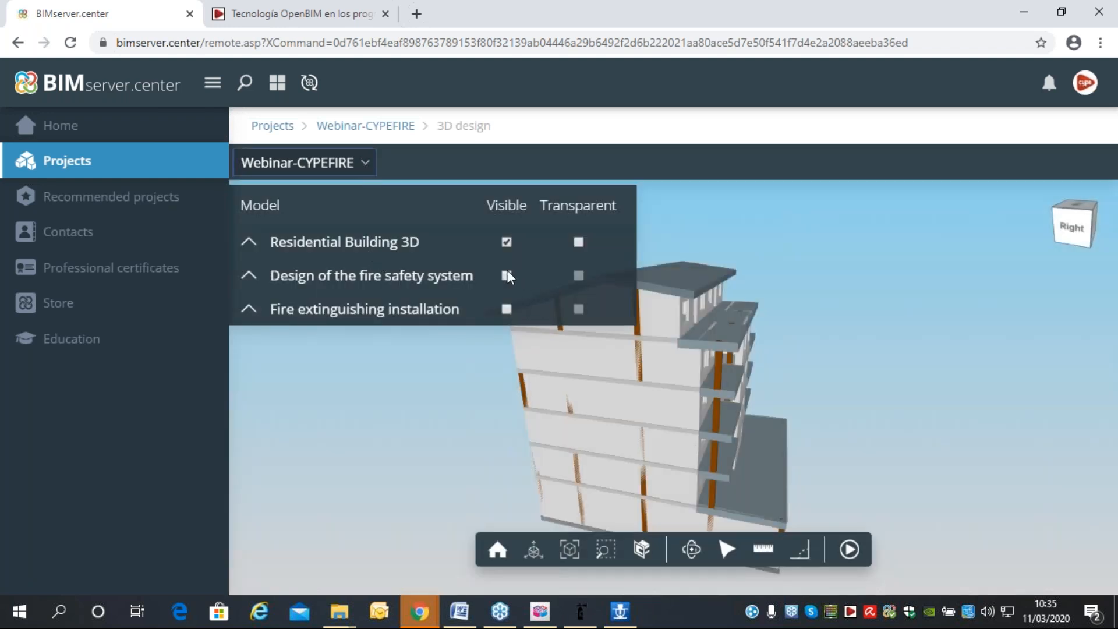
pyautogui.click(506, 275)
pyautogui.click(507, 309)
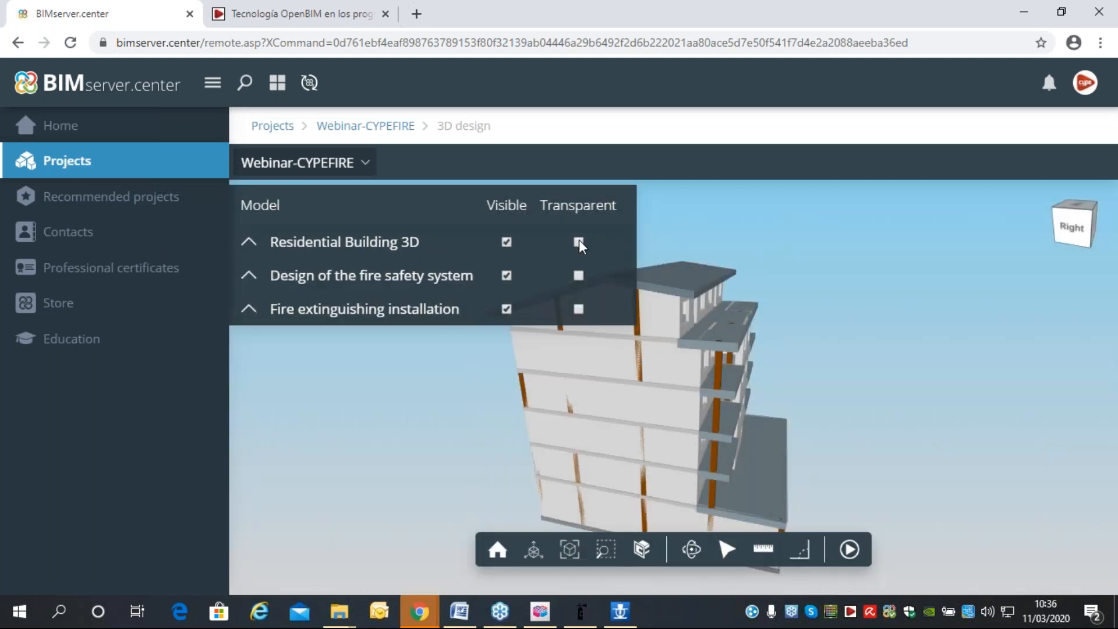
pyautogui.click(579, 241)
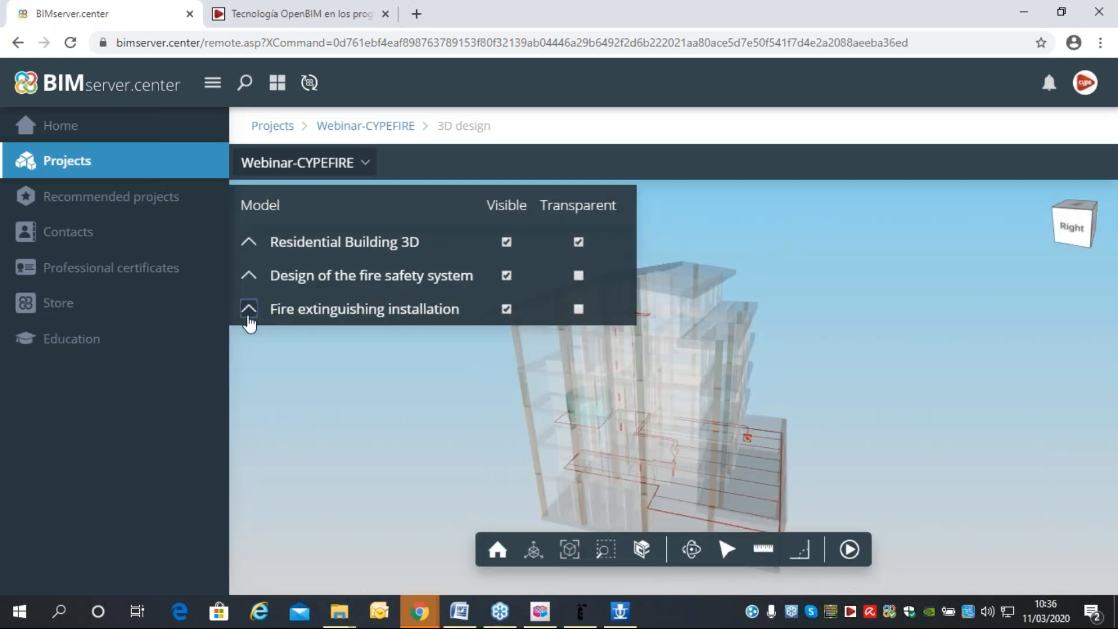
pyautogui.click(248, 310)
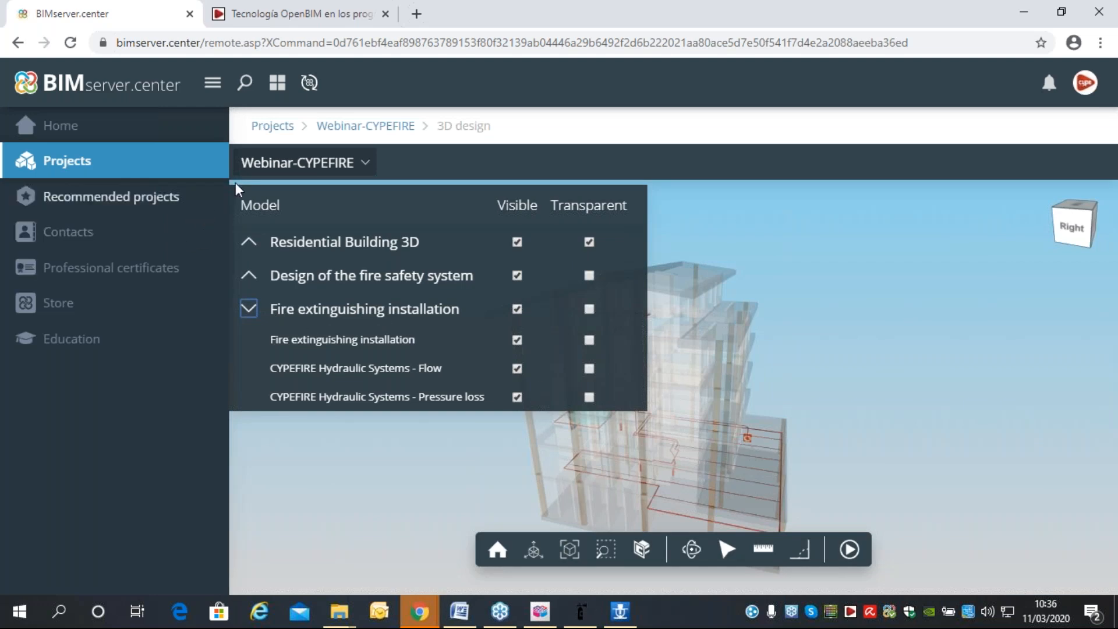
pyautogui.click(365, 163)
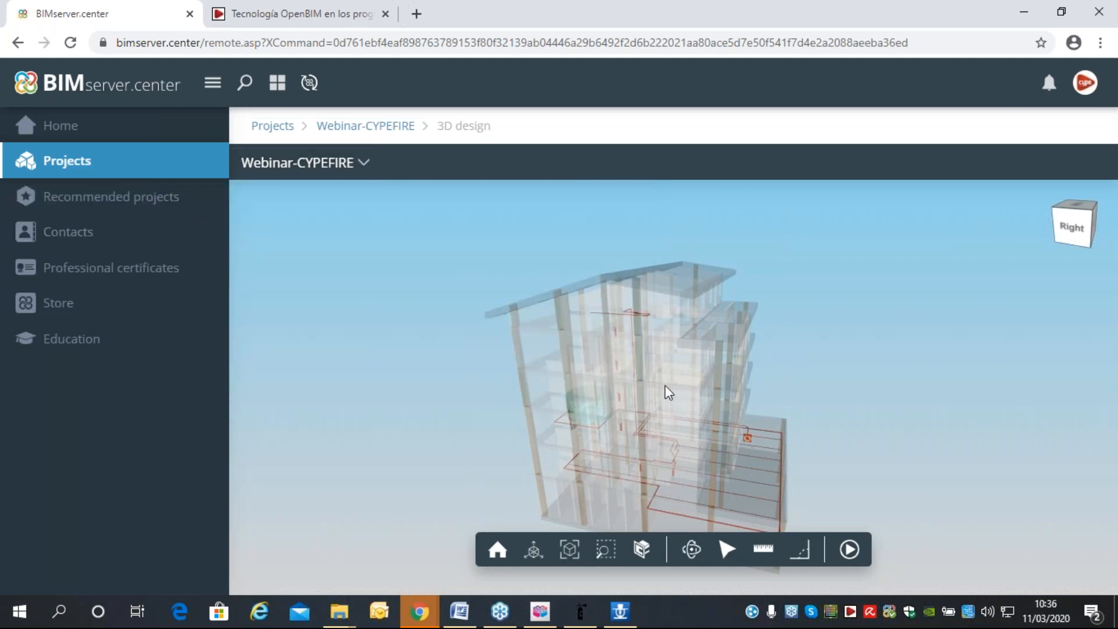
# Examine the sprinkler pipework, fire hose reels and water tank from several sides through the transparent building model.
pyautogui.moveTo(510, 373); pyautogui.dragTo(524, 340)
pyautogui.scroll(4, 612, 414)
pyautogui.moveTo(617, 410); pyautogui.dragTo(385, 217, button='middle')
pyautogui.moveTo(478, 290); pyautogui.dragTo(519, 344, button='middle')
pyautogui.scroll(3, 519, 344)
pyautogui.moveTo(473, 356); pyautogui.dragTo(376, 353)
pyautogui.moveTo(657, 365); pyautogui.dragTo(690, 512)
pyautogui.scroll(5, 679, 504)
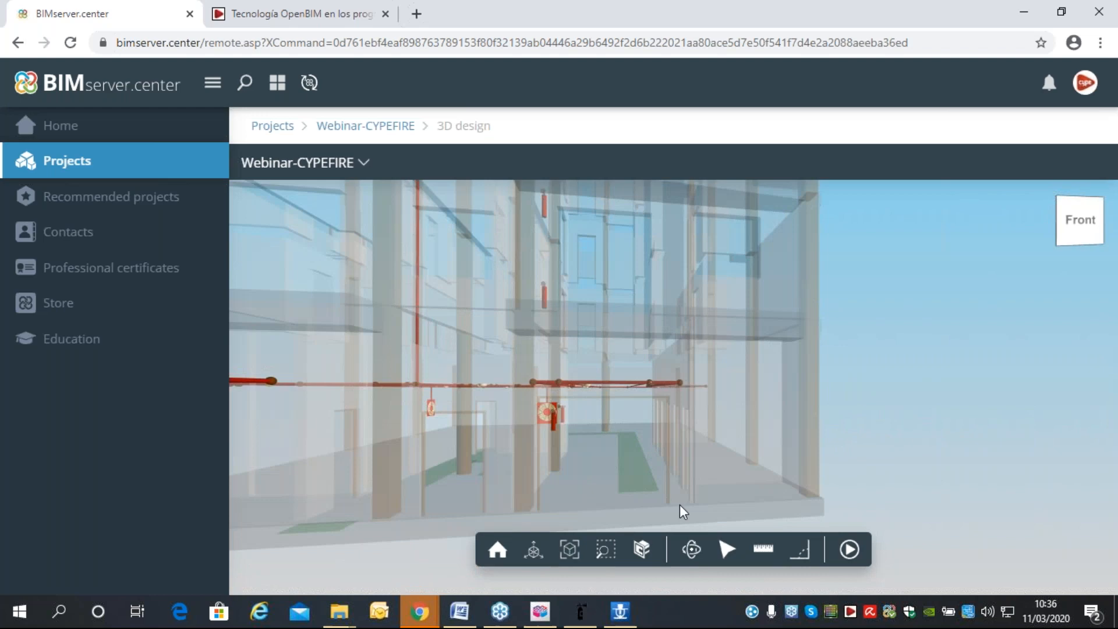
pyautogui.scroll(-4, 663, 471)
pyautogui.moveTo(621, 432); pyautogui.dragTo(612, 414)
pyautogui.scroll(4, 613, 413)
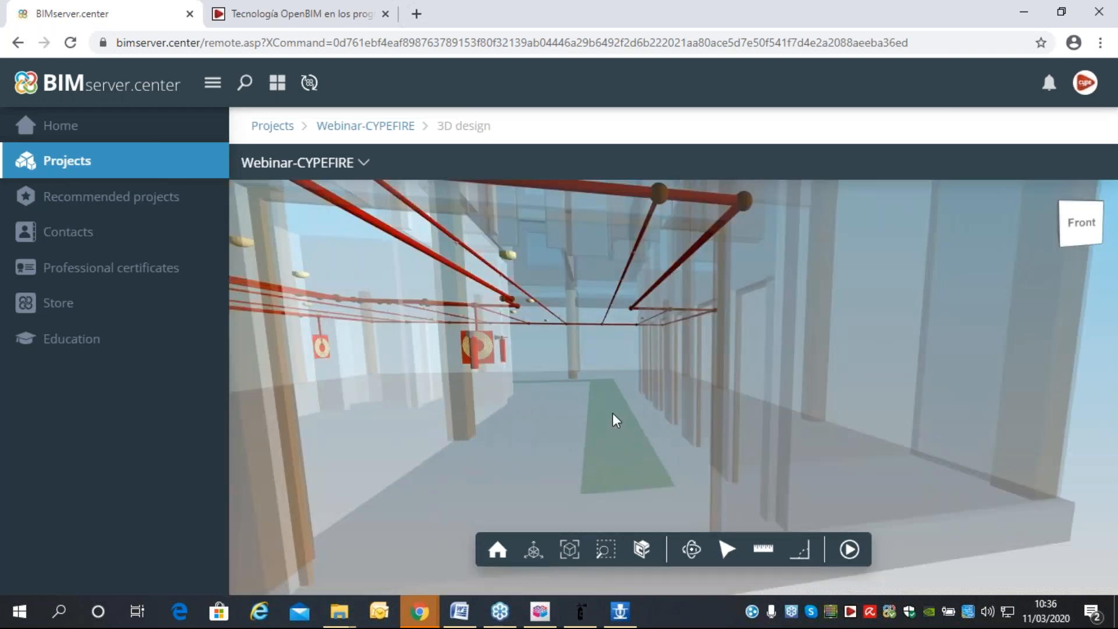
pyautogui.scroll(2, 631, 422)
pyautogui.scroll(-3, 649, 270)
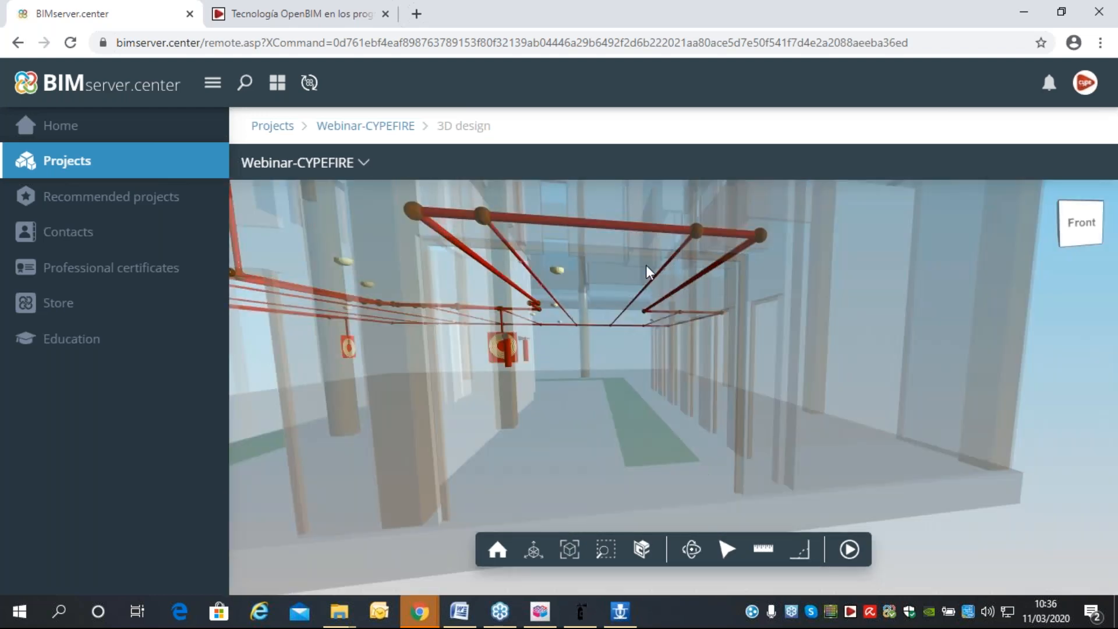
pyautogui.moveTo(559, 292); pyautogui.dragTo(729, 399)
pyautogui.scroll(-4, 730, 396)
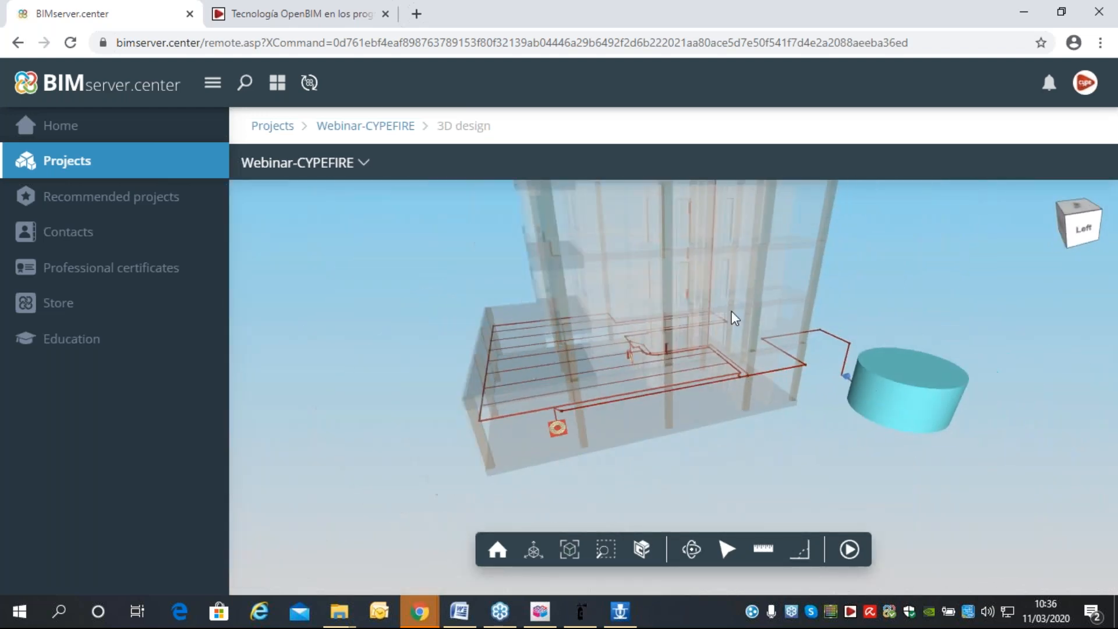
pyautogui.moveTo(842, 333); pyautogui.dragTo(641, 358)
pyautogui.scroll(-3, 640, 358)
pyautogui.scroll(2, 554, 309)
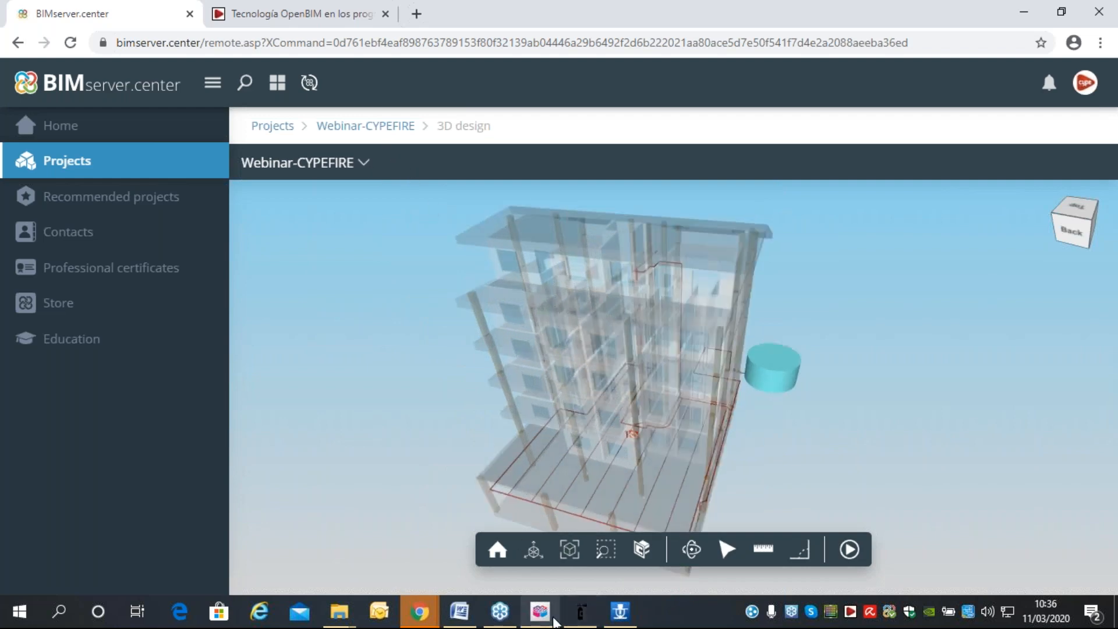
# Search the BIMserver.center Store for applications by the name cypefire.
pyautogui.click(58, 304)
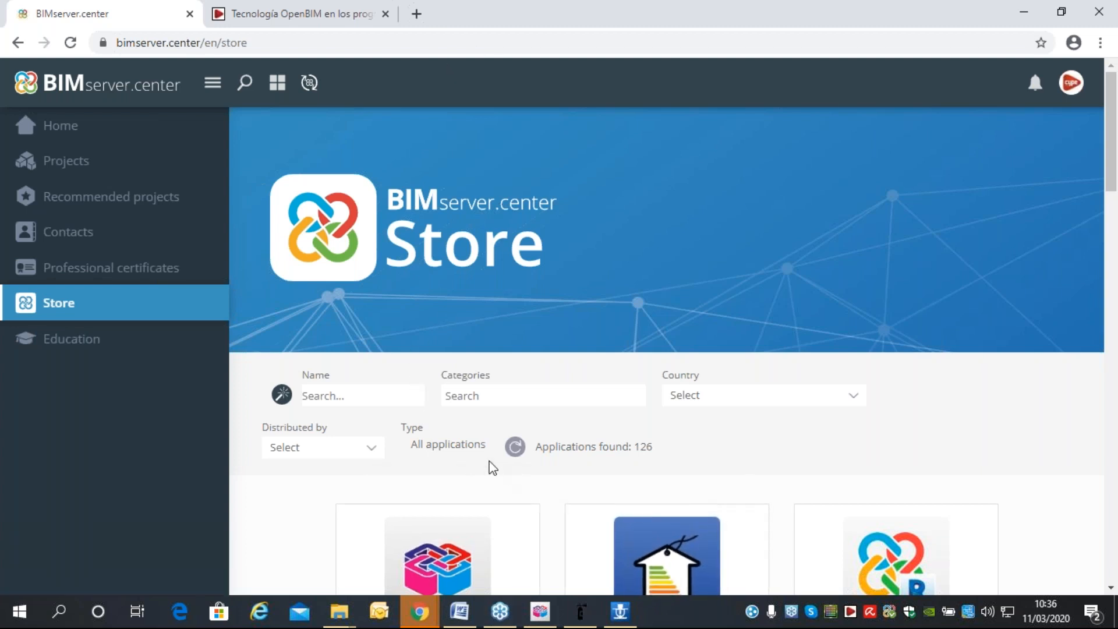
pyautogui.write('cypefire')
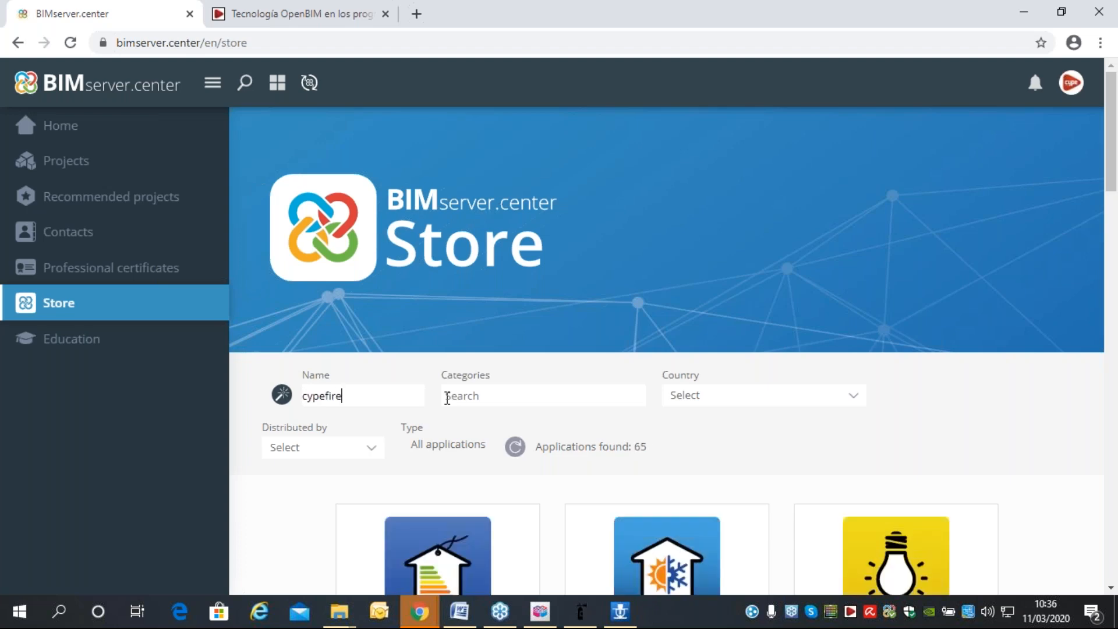
# Look through the CYPEFIRE applications found in the Store and read the CYPEFIRE Pressure Systems page.
pyautogui.scroll(-7, 638, 230)
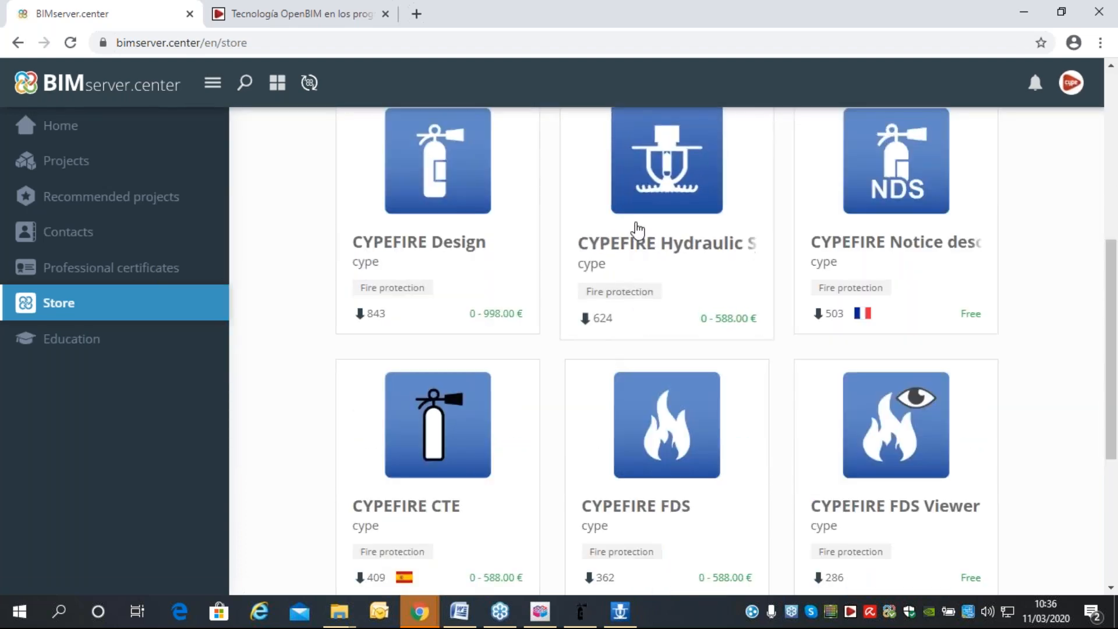
pyautogui.scroll(-2, 534, 238)
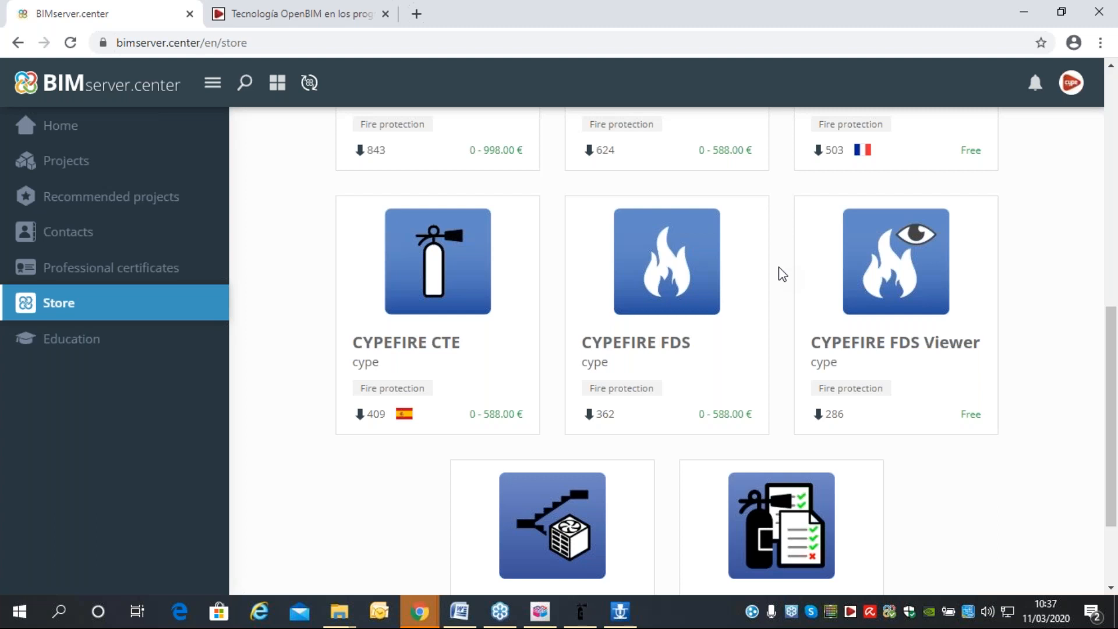
pyautogui.scroll(-2, 789, 285)
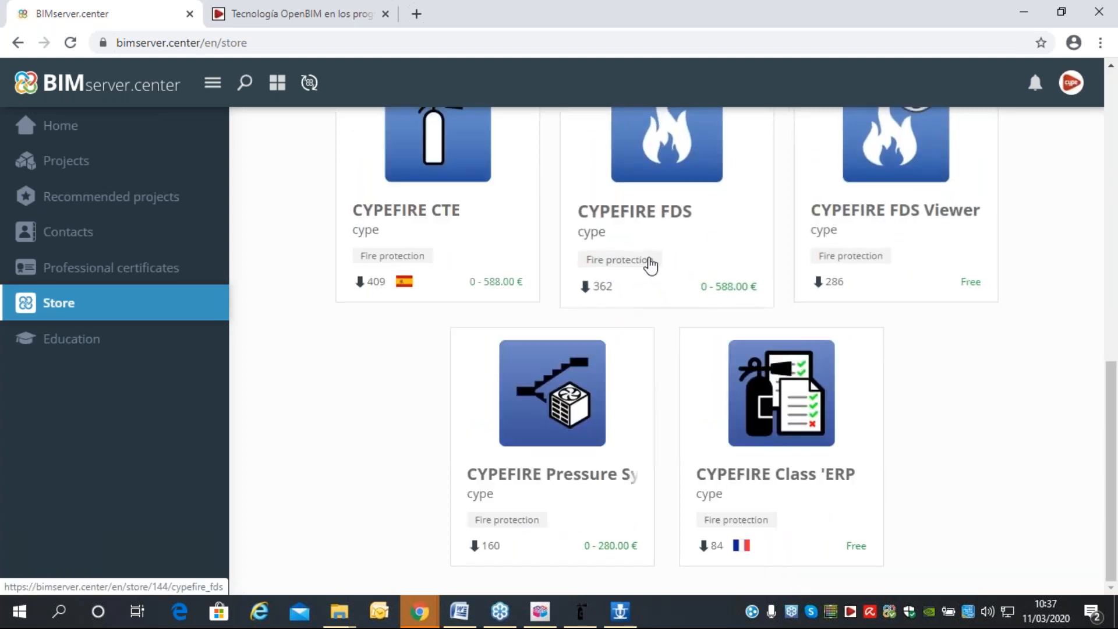
pyautogui.click(590, 408)
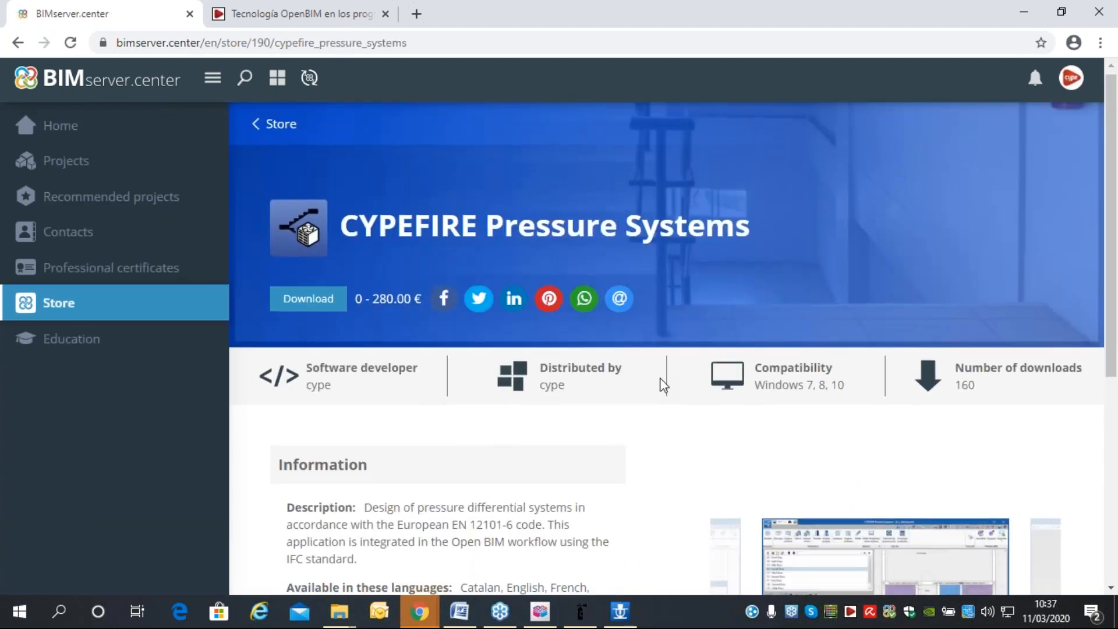
pyautogui.scroll(-4, 664, 385)
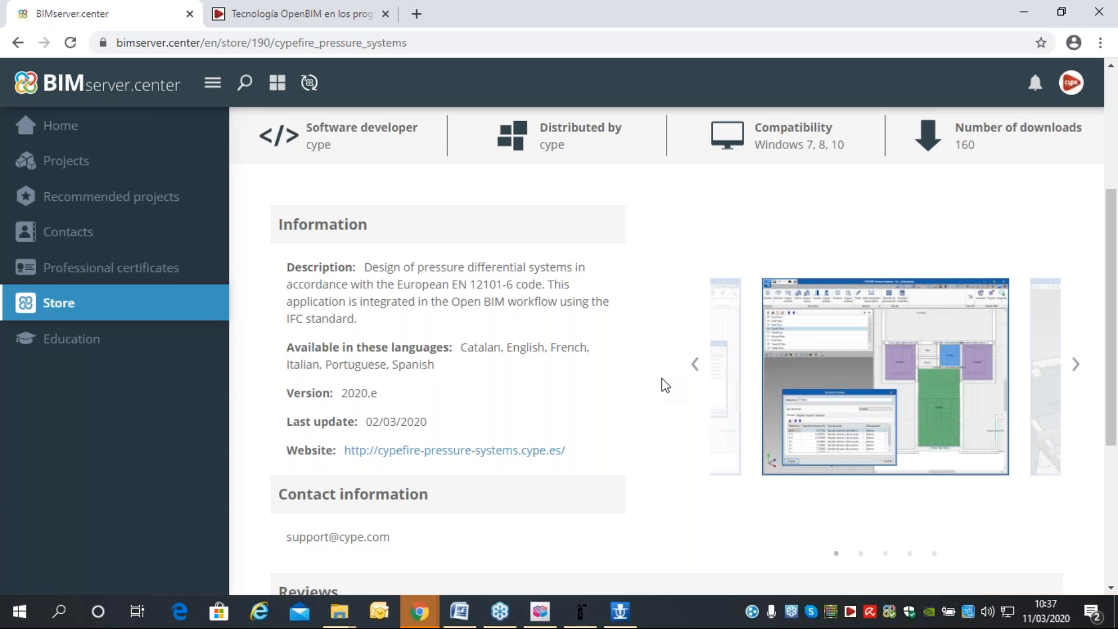
pyautogui.scroll(5, 566, 260)
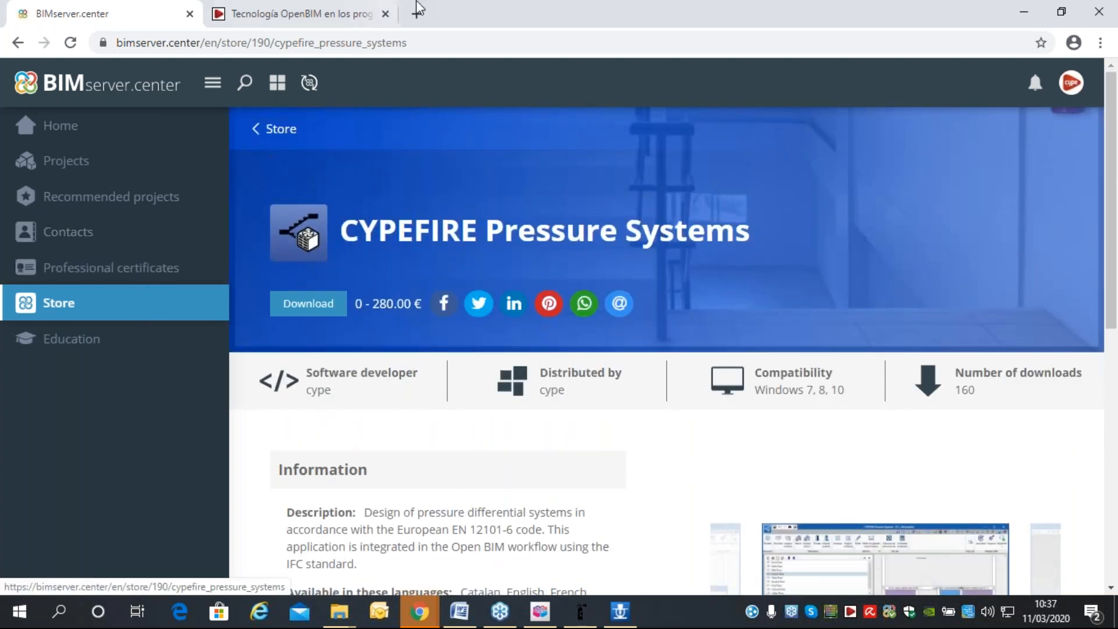
# Launch CYPEFIRE FDS from the CYPEFIRE shortcuts folder and open the recent example file Offices.cfds.
pyautogui.click(1038, 8)
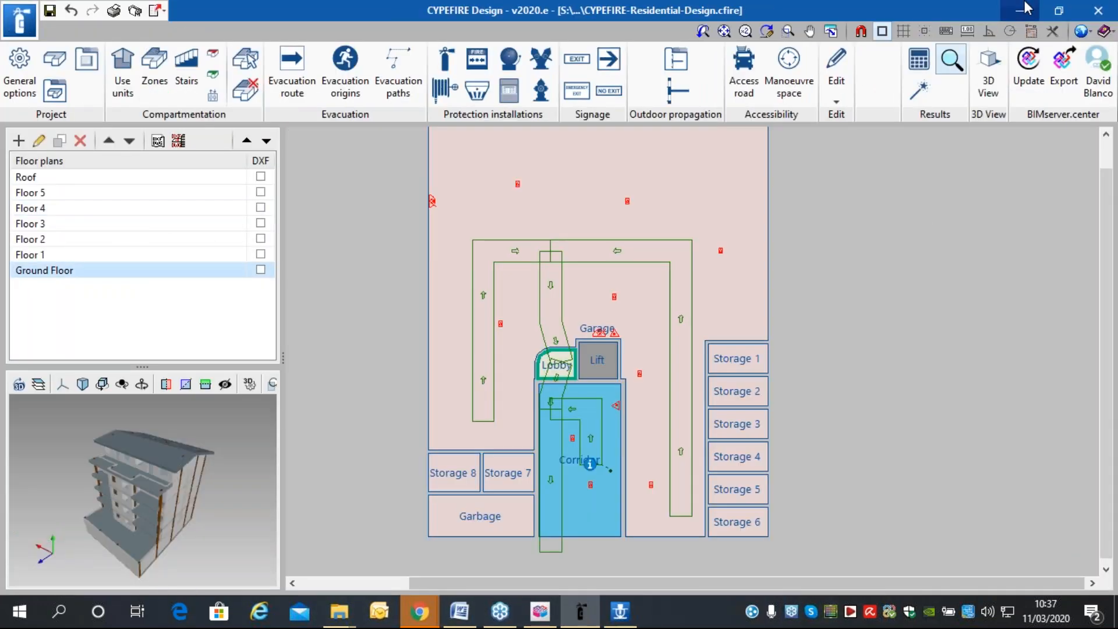
pyautogui.click(1025, 9)
pyautogui.moveTo(339, 611)
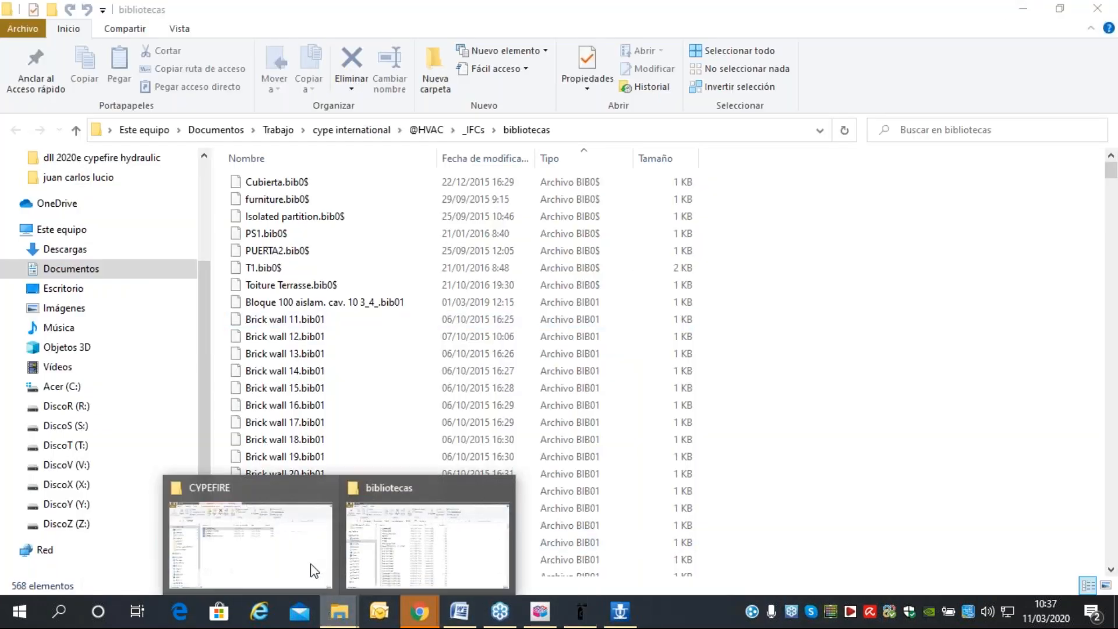
pyautogui.click(271, 538)
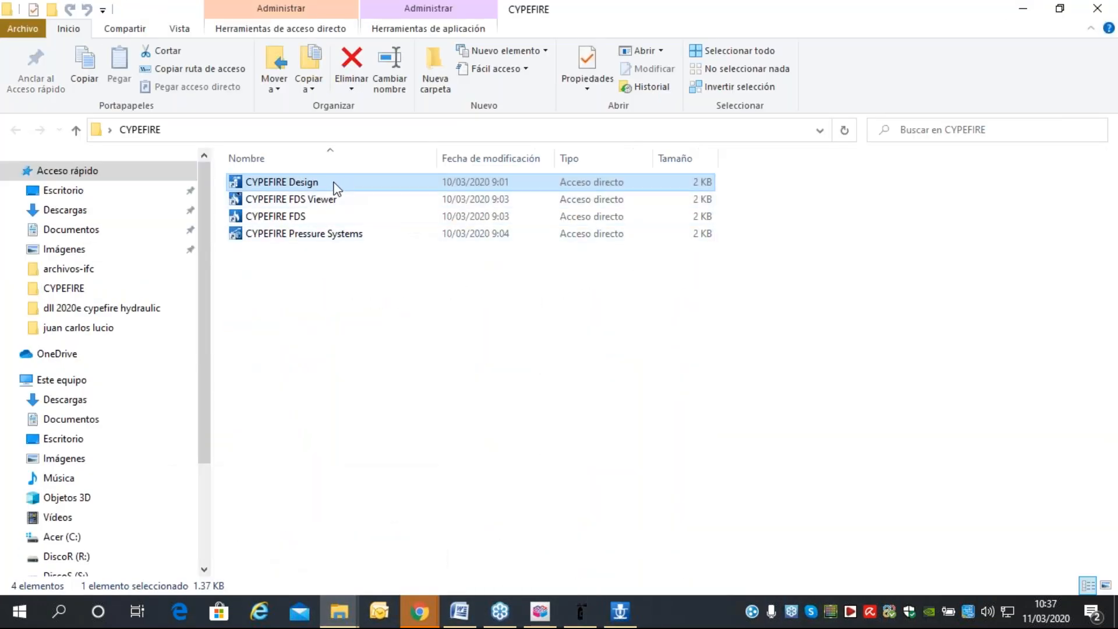
pyautogui.doubleClick(307, 217)
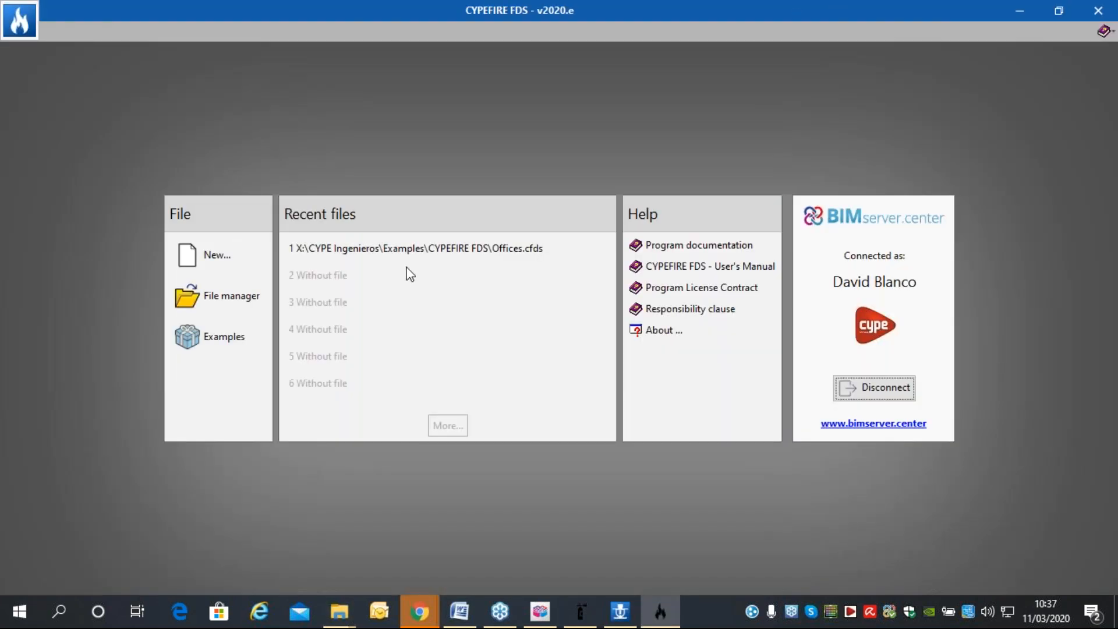
pyautogui.click(424, 248)
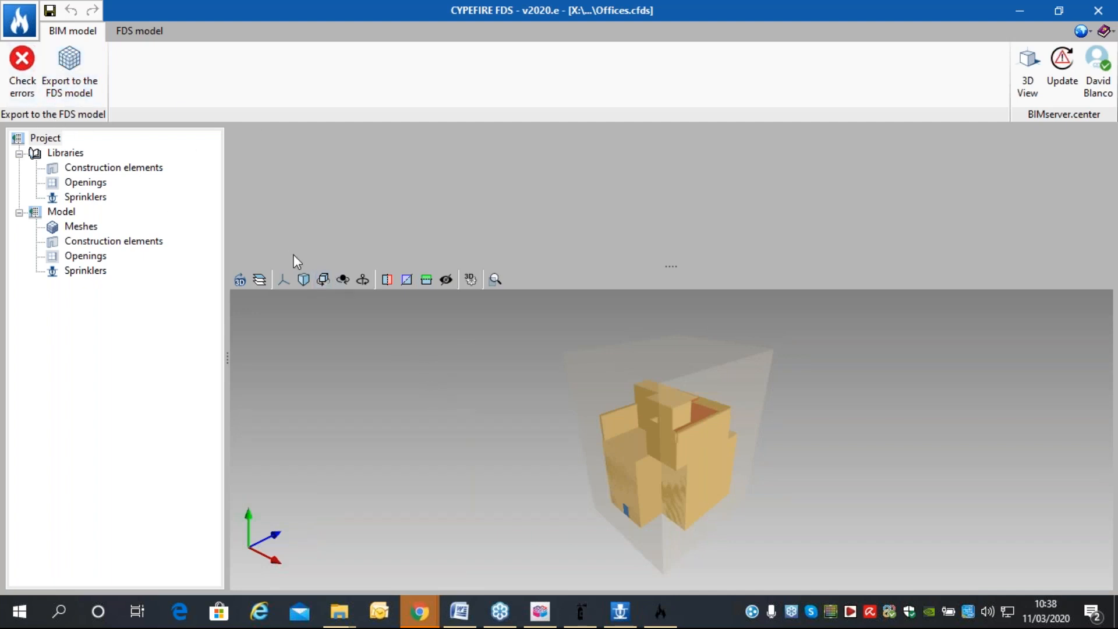
# Review the BIM model's libraries of construction elements, openings and sprinklers, and the model's meshes, construction elements and openings.
pyautogui.click(87, 167)
pyautogui.click(87, 182)
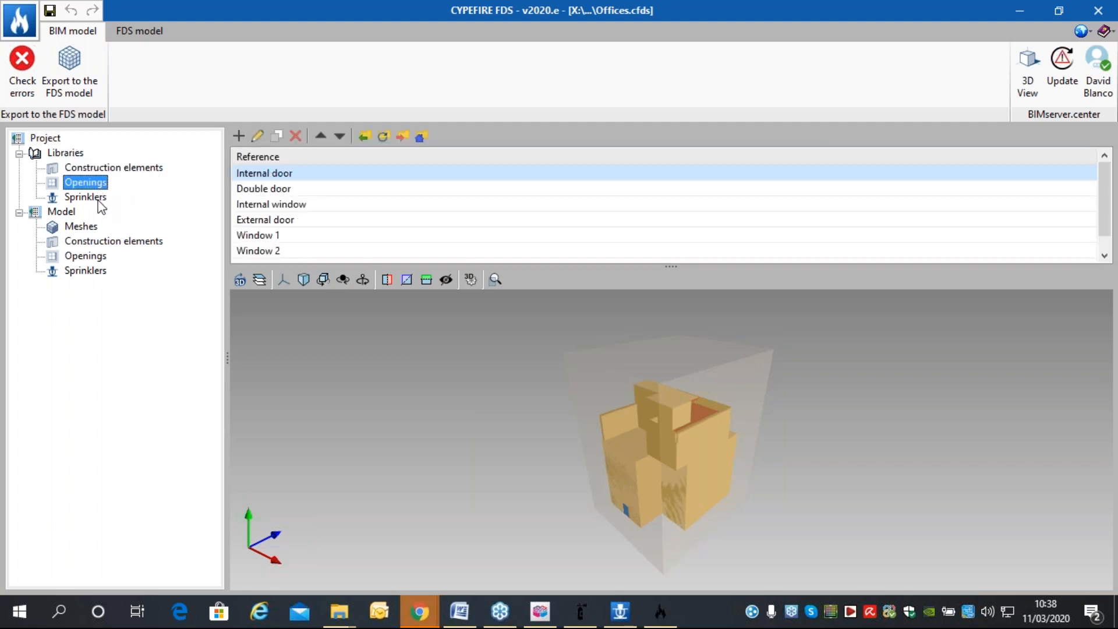
pyautogui.click(98, 198)
pyautogui.click(72, 228)
pyautogui.click(85, 241)
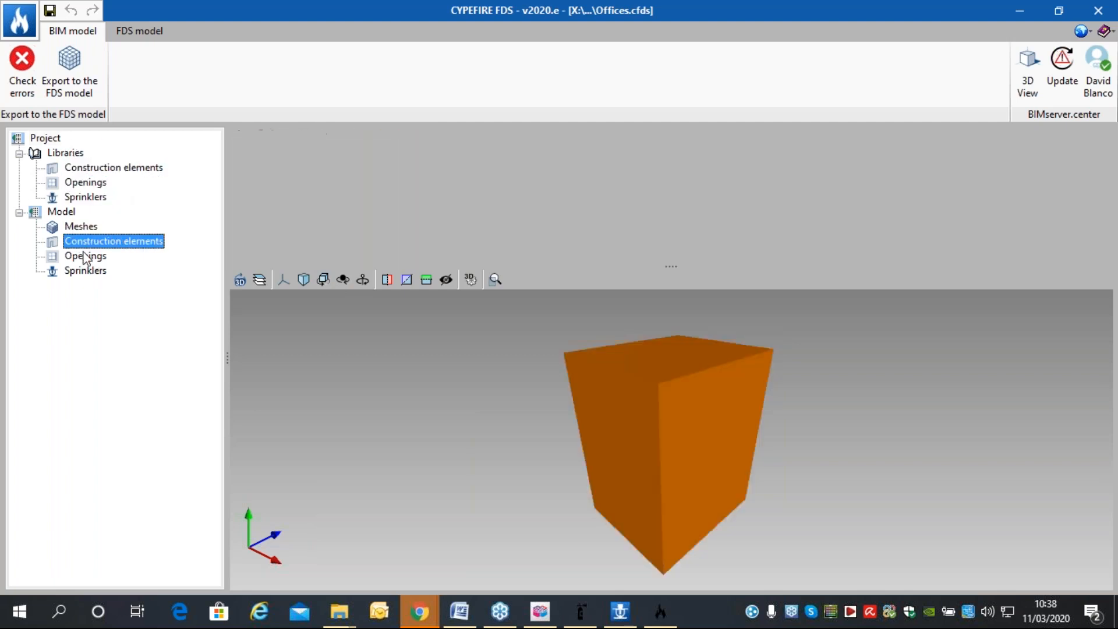
pyautogui.click(83, 269)
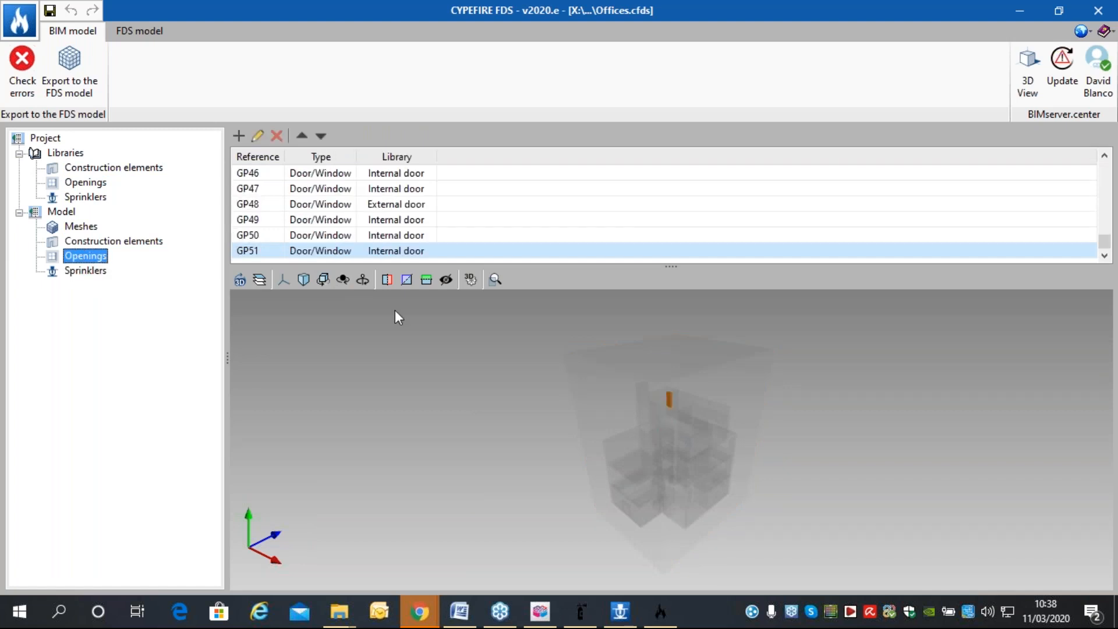
# Switch to the FDS model and examine its element tree and the meshed office building in 3D.
pyautogui.click(142, 31)
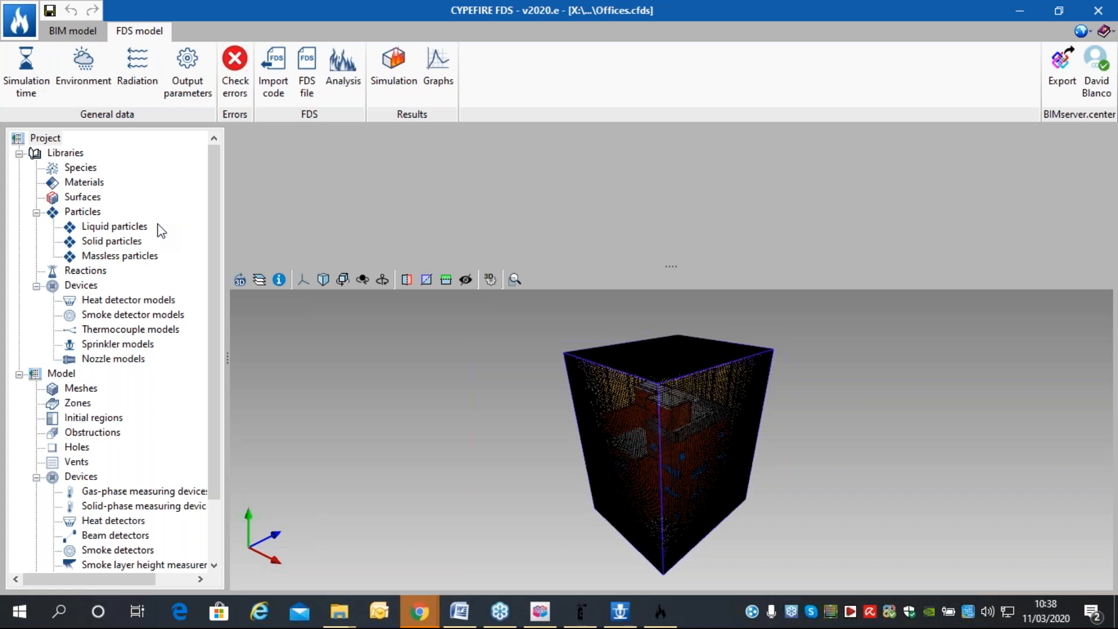
pyautogui.moveTo(574, 429)
pyautogui.mouseDown(button='middle')
pyautogui.moveTo(477, 417)
pyautogui.moveTo(585, 446)
pyautogui.mouseUp(button='middle')
pyautogui.scroll(3, 623, 398)
pyautogui.scroll(-3, 617, 396)
pyautogui.scroll(-2, 82, 353)
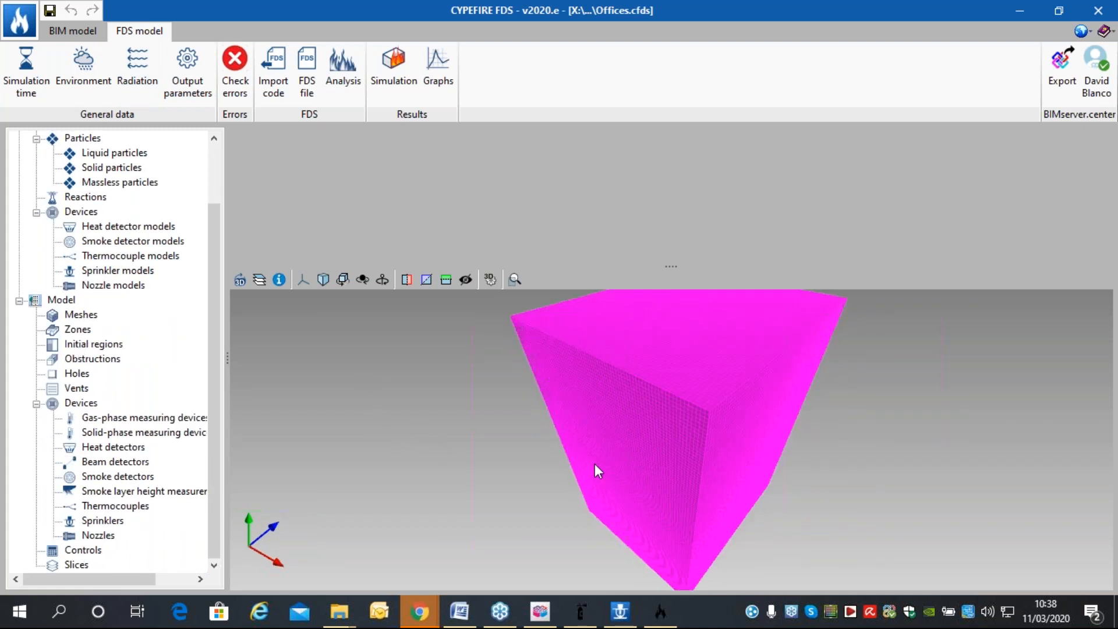
pyautogui.scroll(2, 700, 373)
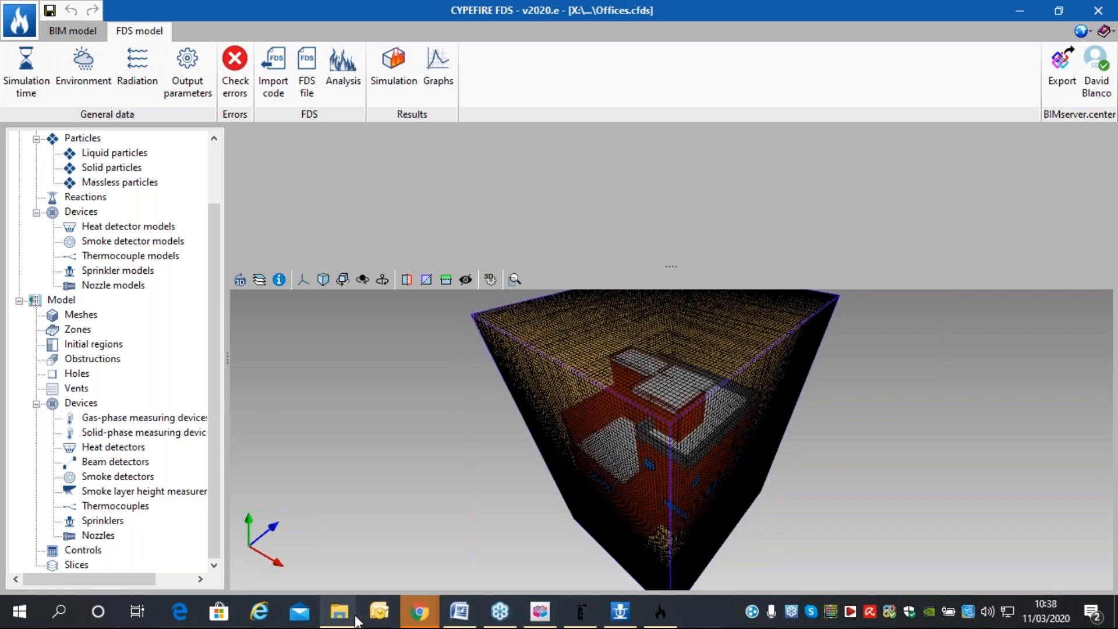
# Launch CYPEFIRE FDS Viewer from the CYPEFIRE shortcuts folder and load the project Residential Building - Smoke Control.
pyautogui.moveTo(378, 612)
pyautogui.click(295, 522)
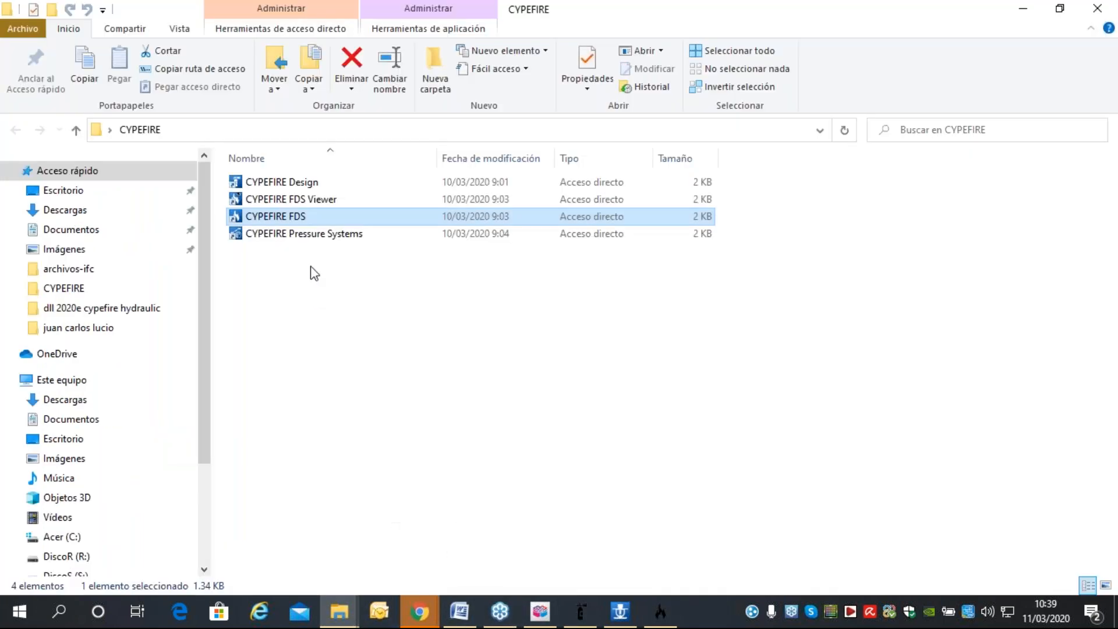
pyautogui.doubleClick(317, 201)
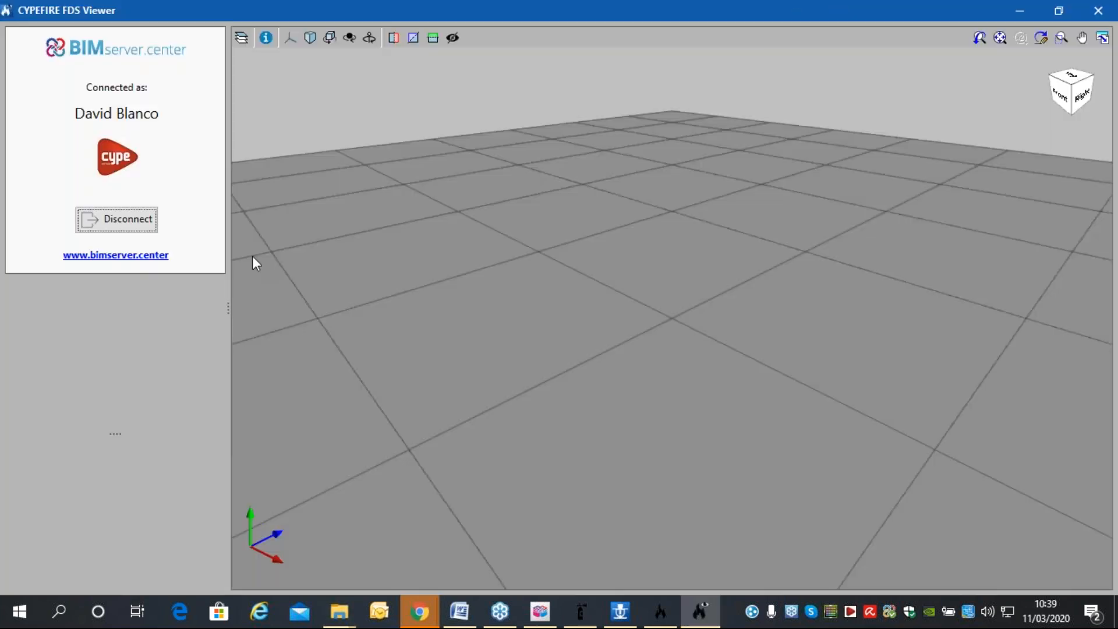
pyautogui.scroll(-20, 144, 382)
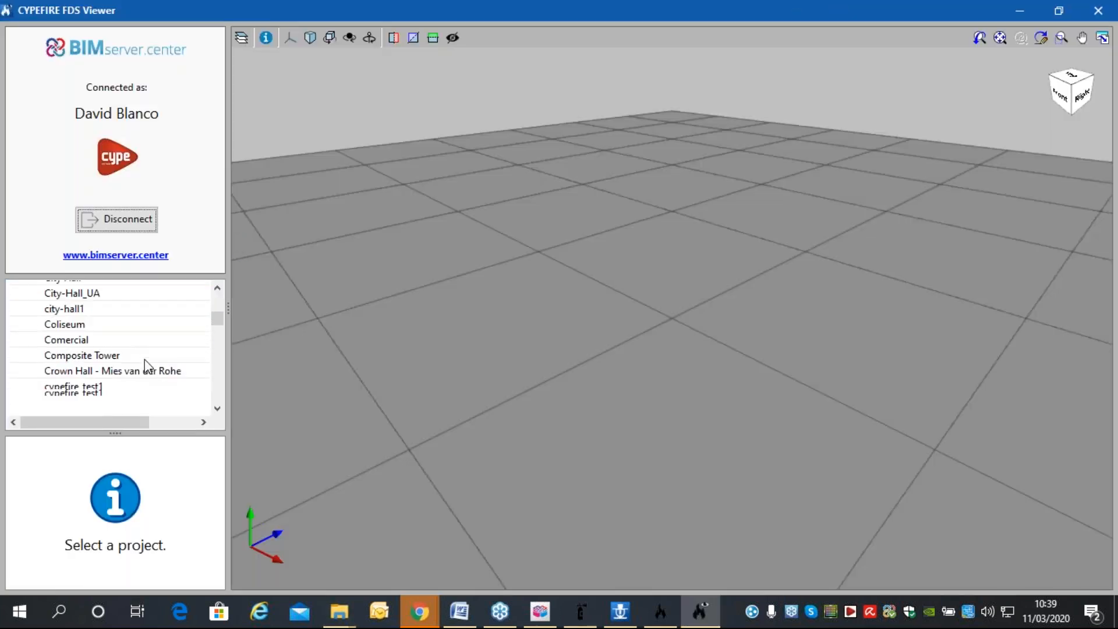
pyautogui.scroll(4, 147, 356)
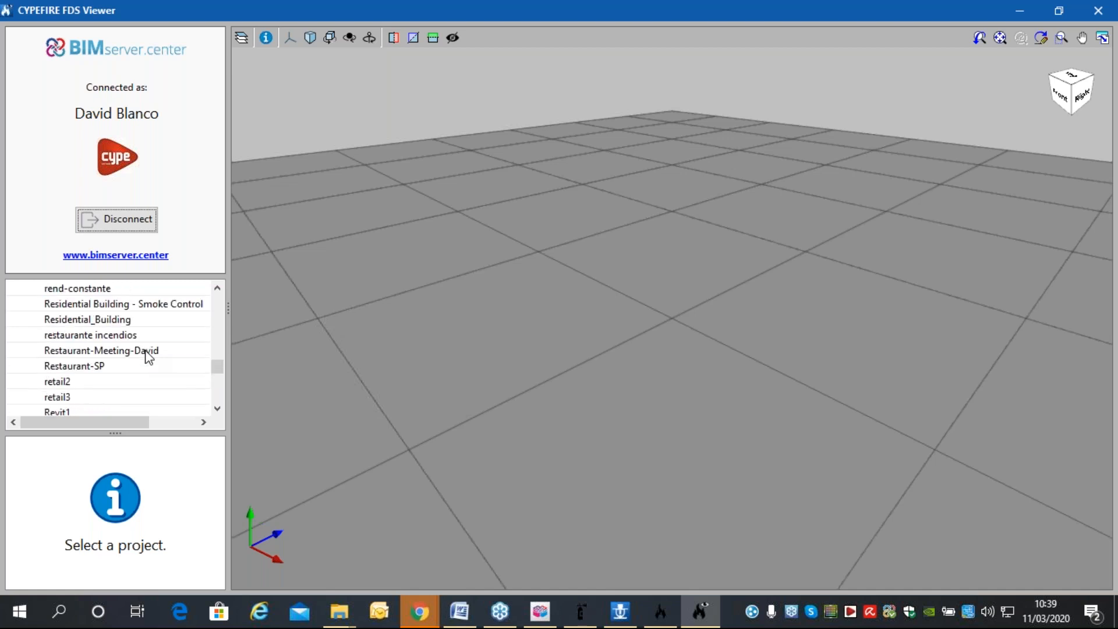
pyautogui.click(158, 305)
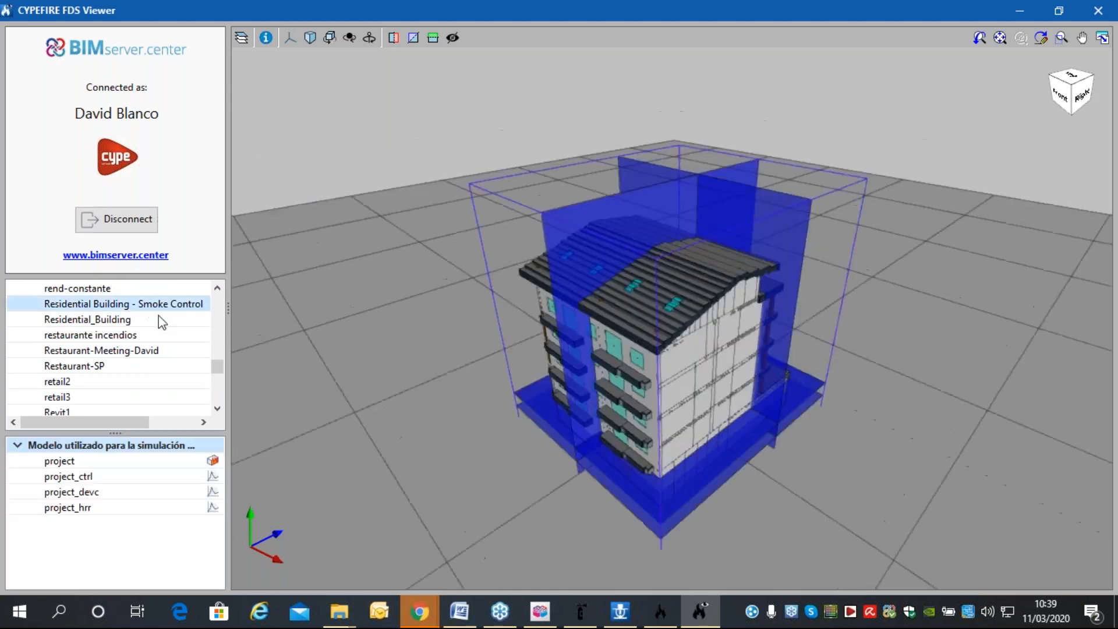
# Inspect the simulated building from another side and view the project_ctrl graph of GP1 status over time.
pyautogui.moveTo(752, 253); pyautogui.dragTo(756, 315)
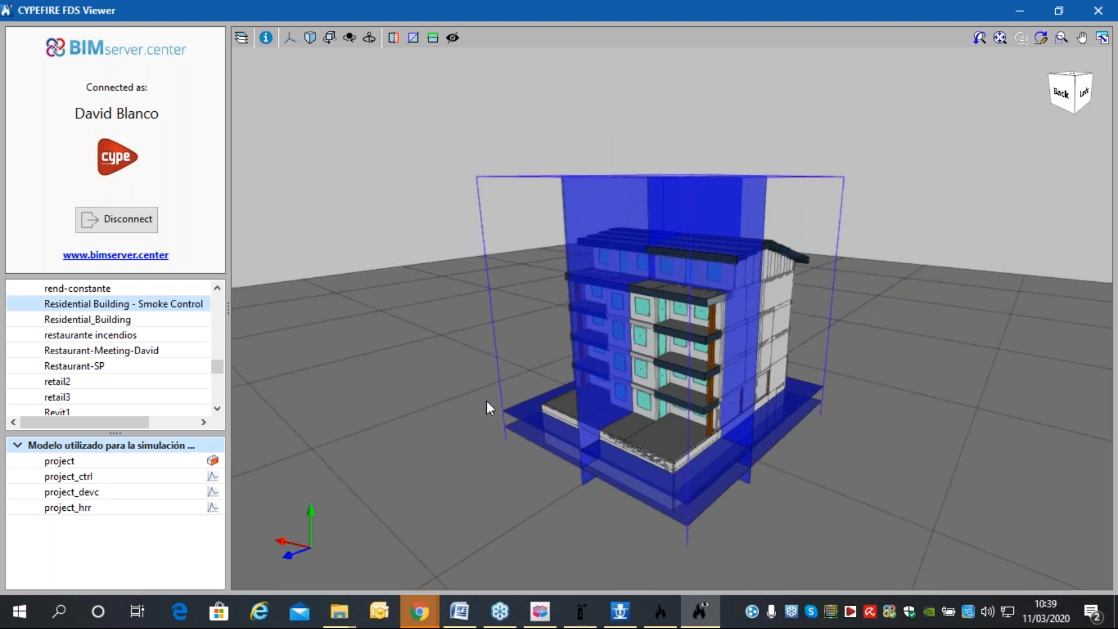
pyautogui.click(120, 477)
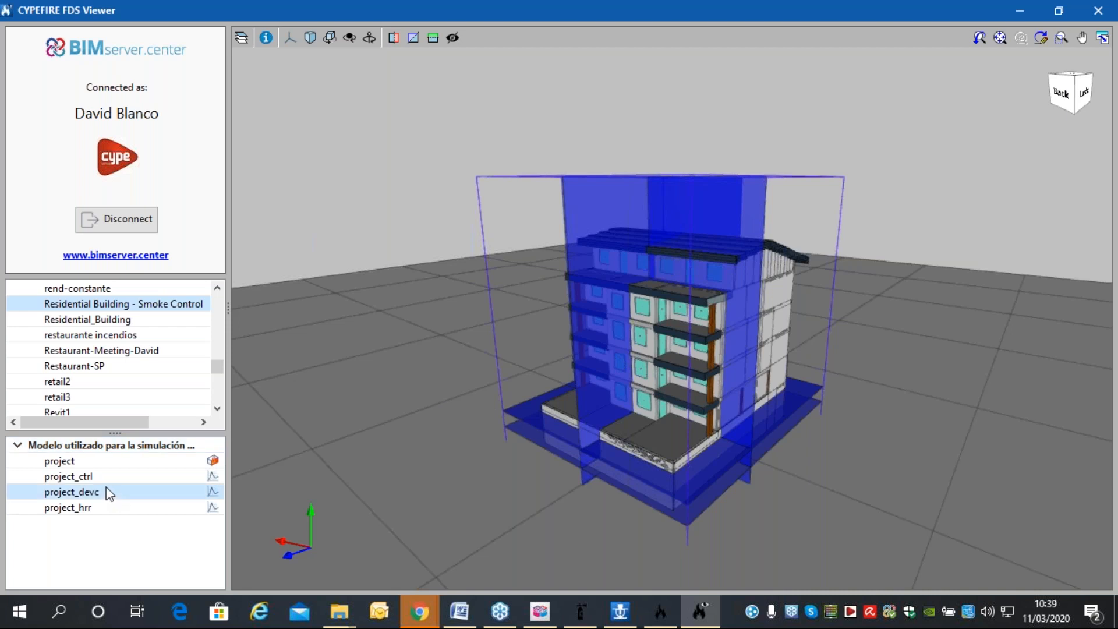
pyautogui.click(213, 476)
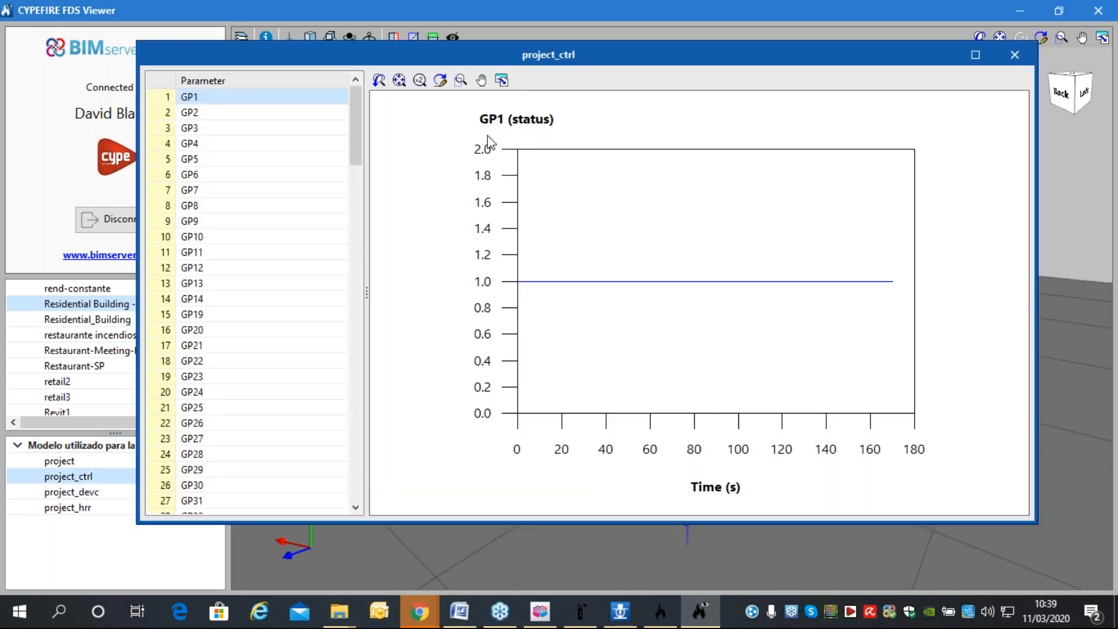
pyautogui.click(1015, 55)
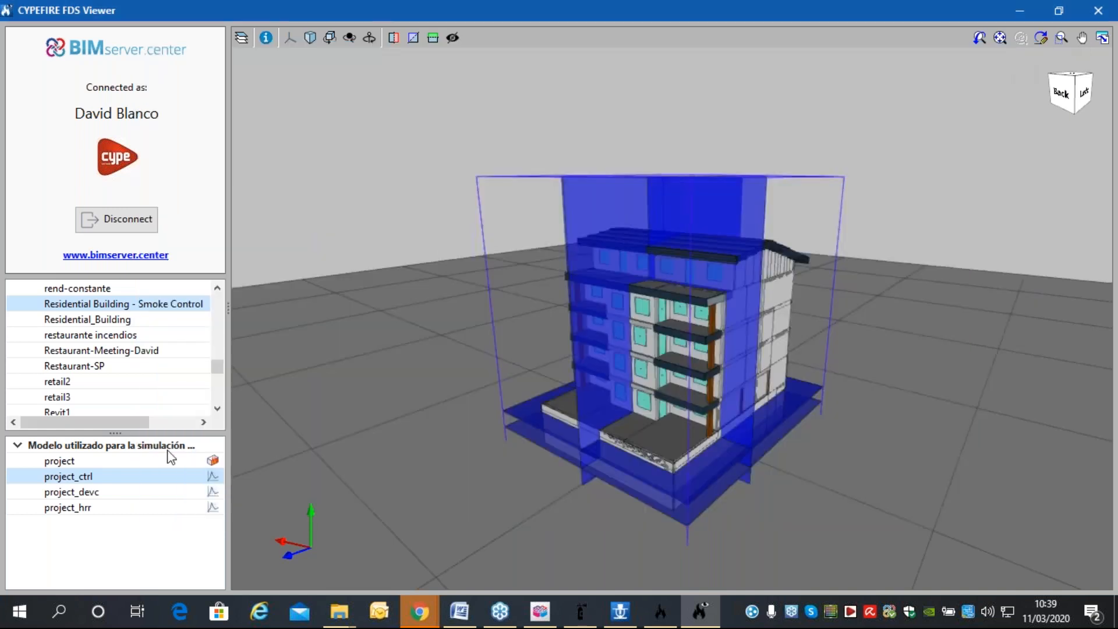
# View the project_hrr graphs for Q_DIFF, Q_GEOM and MLR_FUEL over time, and close the graph window.
pyautogui.click(175, 492)
pyautogui.click(170, 509)
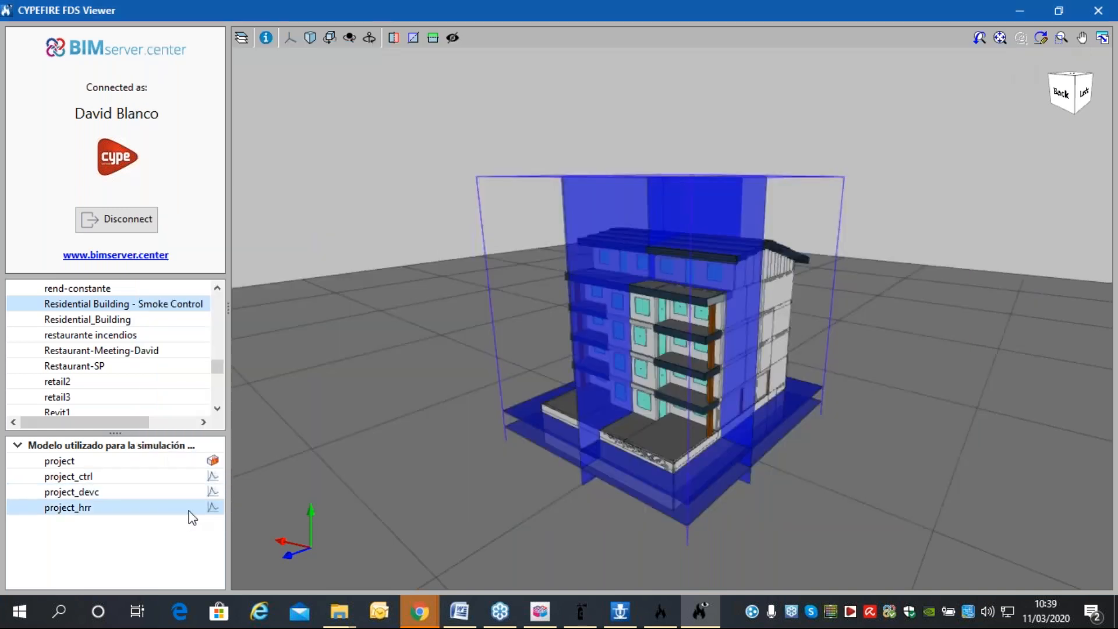
pyautogui.click(213, 508)
pyautogui.click(239, 159)
pyautogui.click(233, 206)
pyautogui.click(220, 252)
pyautogui.click(222, 159)
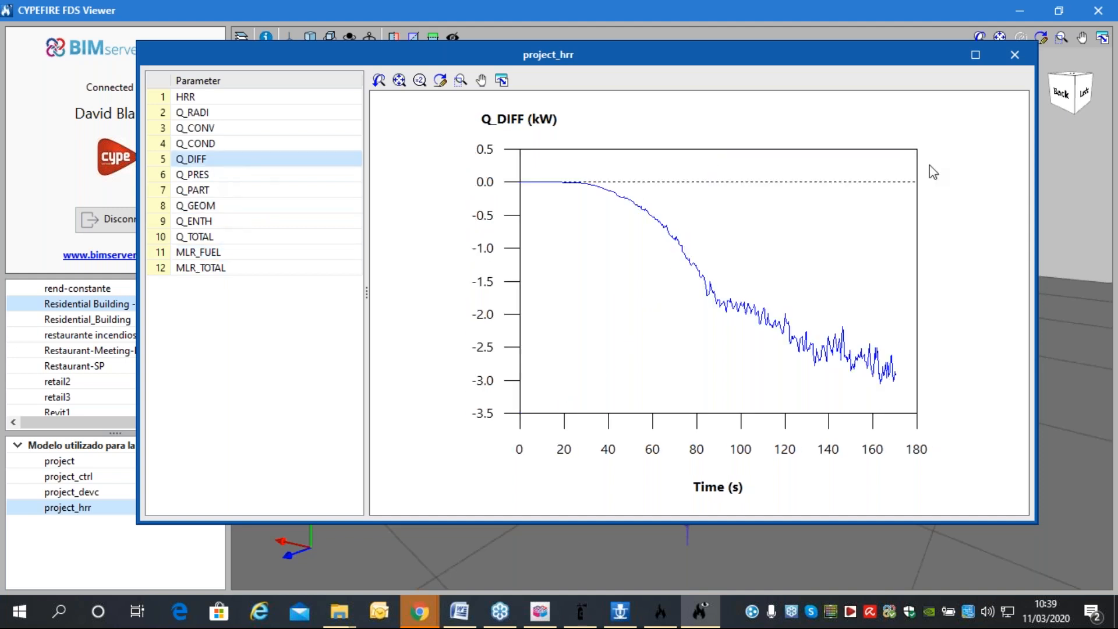
pyautogui.click(1015, 56)
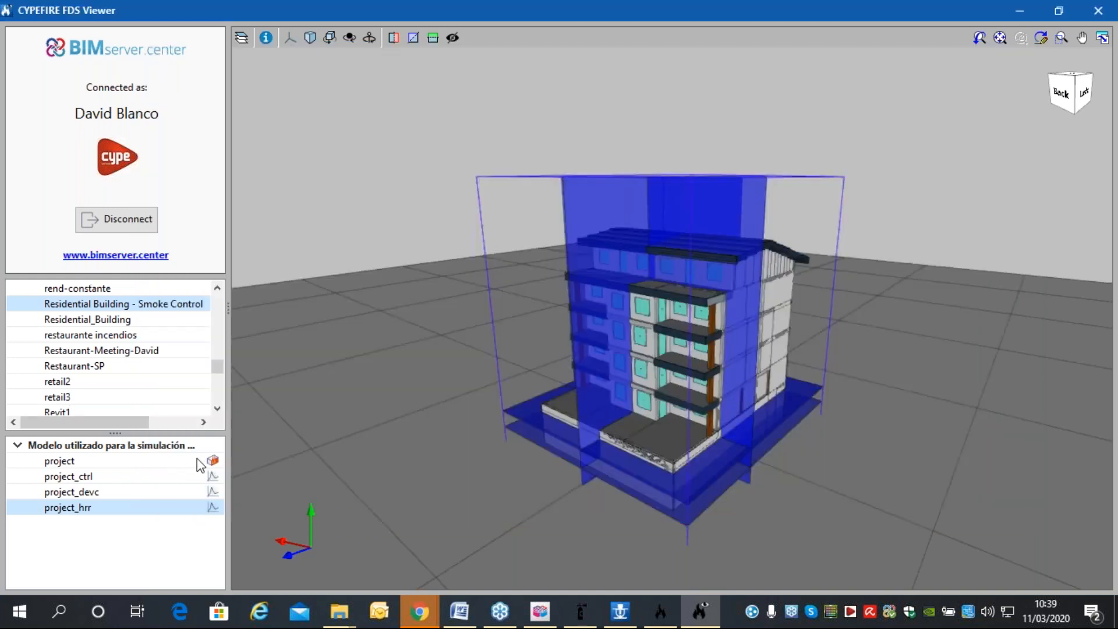
# Open the project simulation in a maximized Smokeview window and turn the building to a corner view.
pyautogui.click(217, 459)
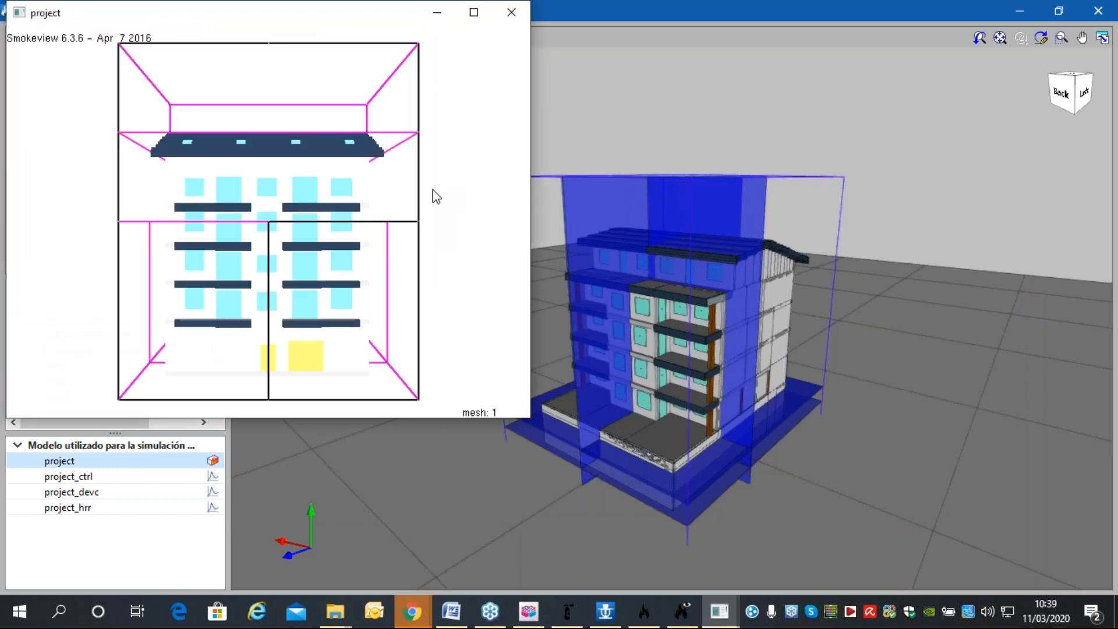
pyautogui.click(474, 13)
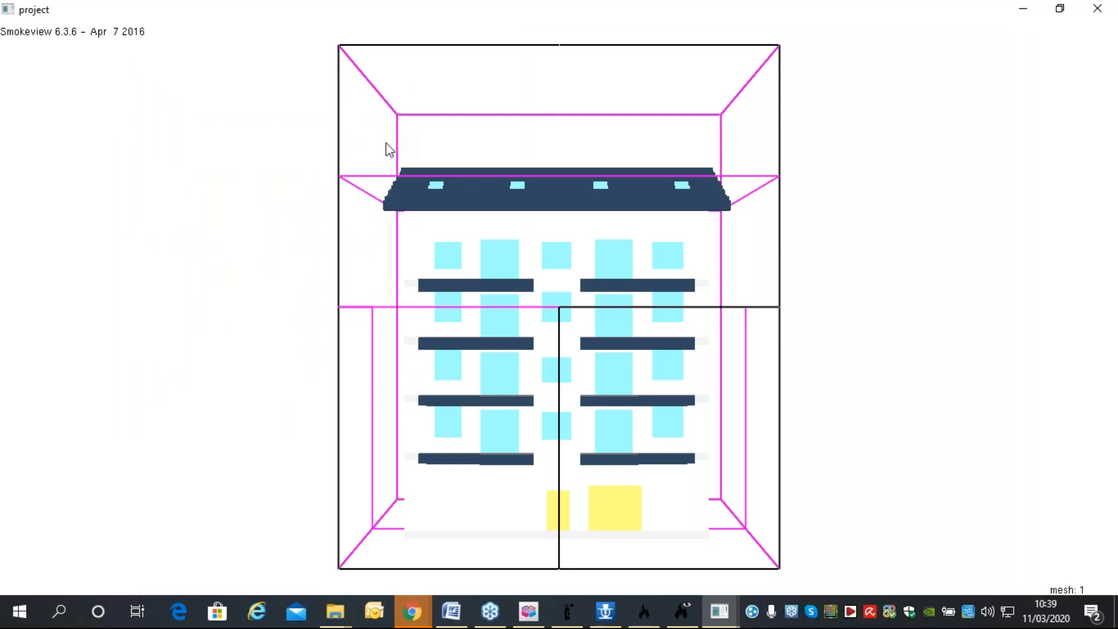
pyautogui.moveTo(646, 237); pyautogui.dragTo(562, 234)
# Display the building's obstacles as outlines only in the Smokeview model.
pyautogui.rightClick(950, 106)
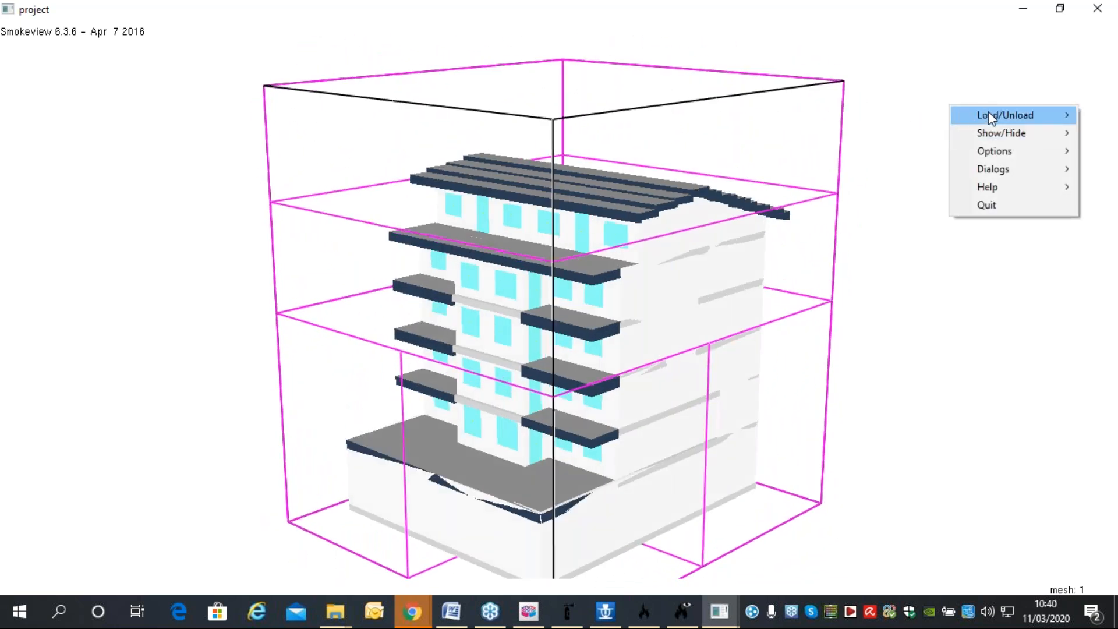
pyautogui.moveTo(1002, 134)
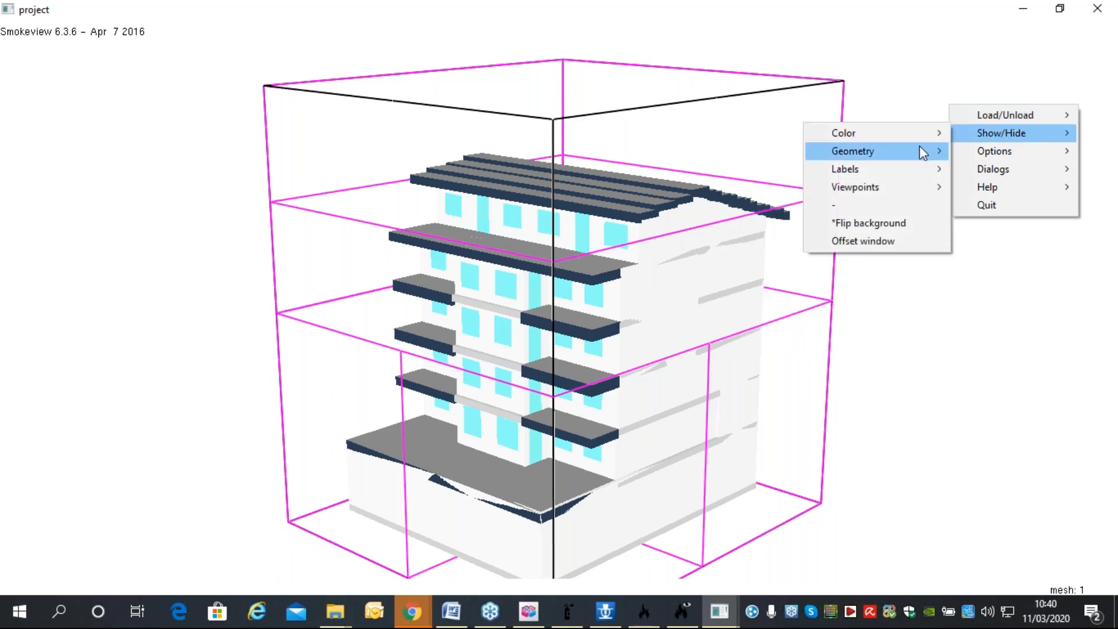
pyautogui.moveTo(907, 150)
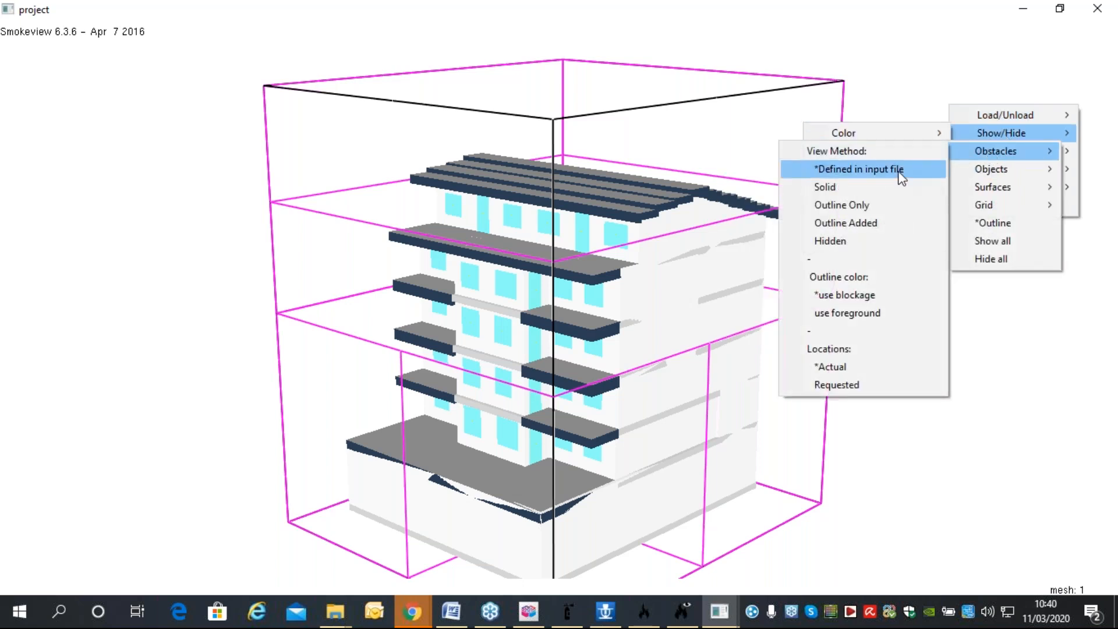
pyautogui.click(865, 218)
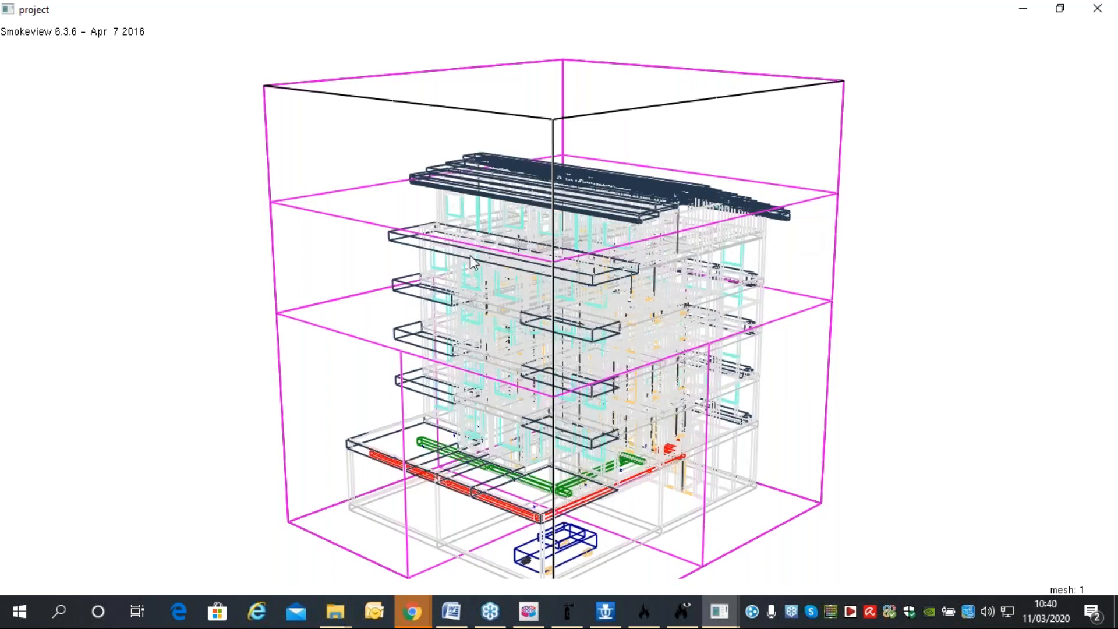
# Examine the outlined building model from the front, corner and below, including the car and the ducts at parking level.
pyautogui.moveTo(639, 317); pyautogui.dragTo(648, 531)
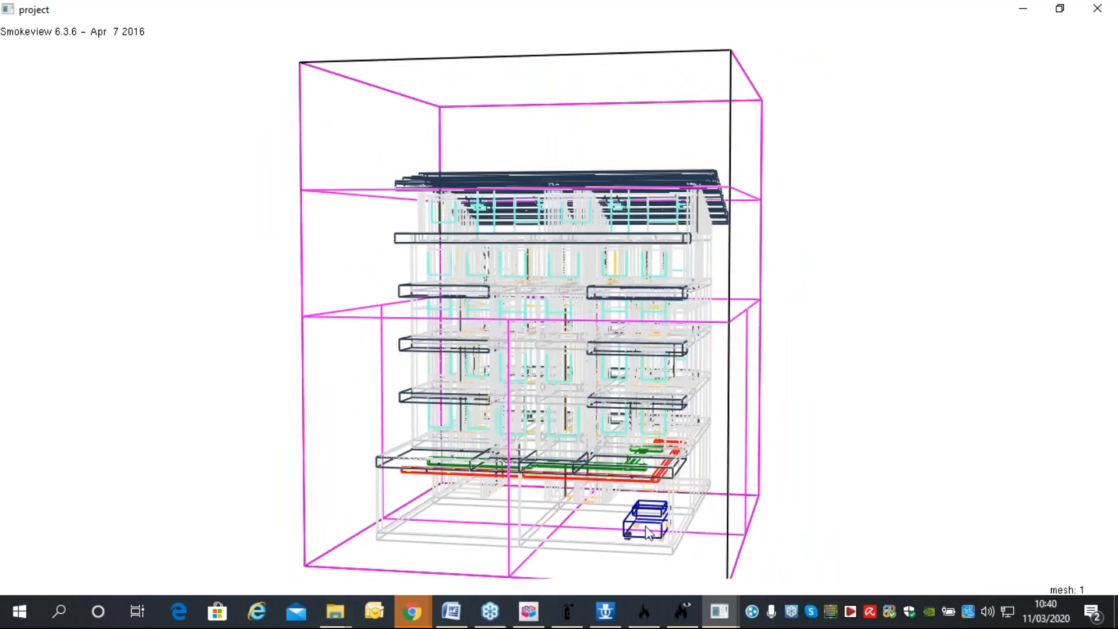
pyautogui.moveTo(617, 478); pyautogui.dragTo(702, 437)
pyautogui.moveTo(734, 481); pyautogui.dragTo(707, 521)
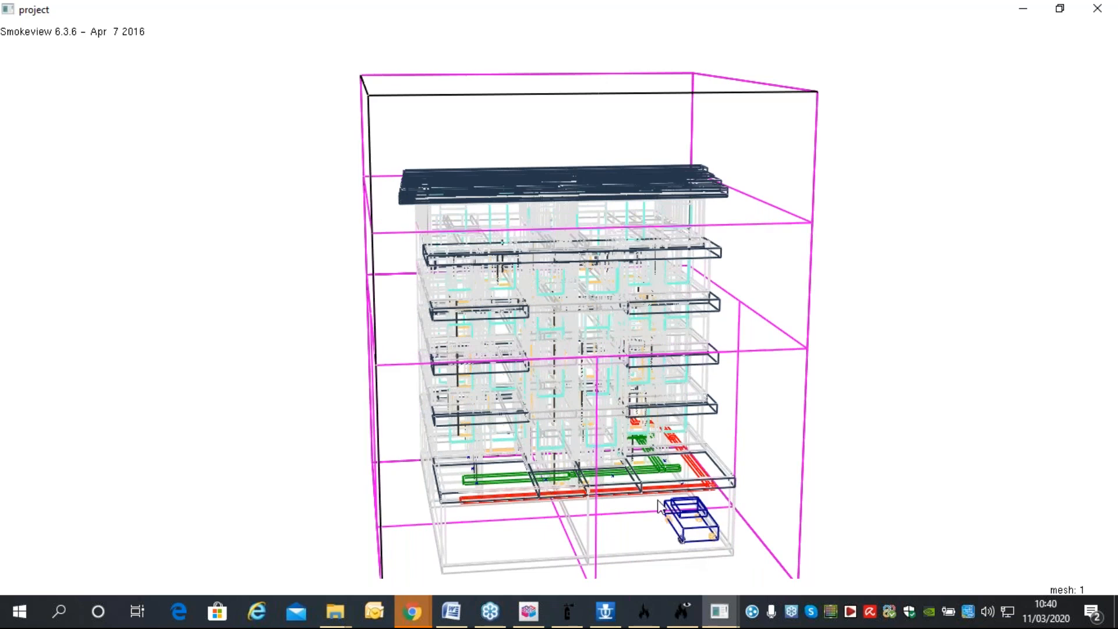
pyautogui.moveTo(586, 483); pyautogui.dragTo(631, 471)
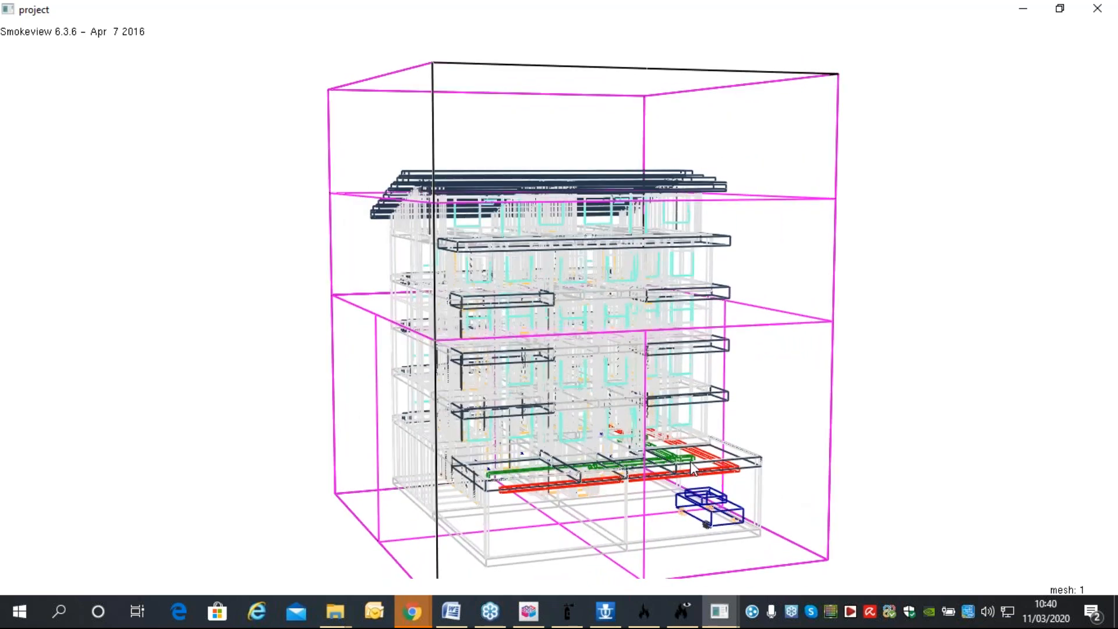
pyautogui.moveTo(766, 499); pyautogui.dragTo(738, 478)
pyautogui.moveTo(731, 460); pyautogui.dragTo(716, 405, button='middle')
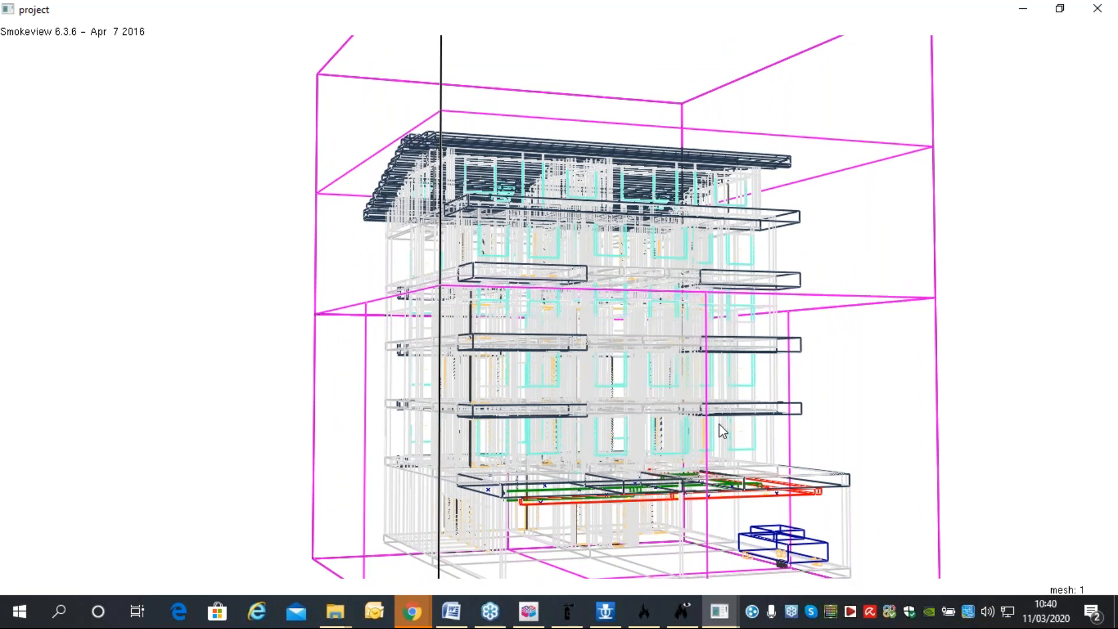
pyautogui.keyDown('alt'); pyautogui.moveTo(709, 405); pyautogui.dragTo(705, 430); pyautogui.keyUp('alt')
pyautogui.moveTo(769, 404); pyautogui.dragTo(776, 413)
# Load the soot visibility multi-slice Y=12.46203 - SliceParking04 and view it from the front of the building.
pyautogui.rightClick(963, 244)
pyautogui.moveTo(993, 255)
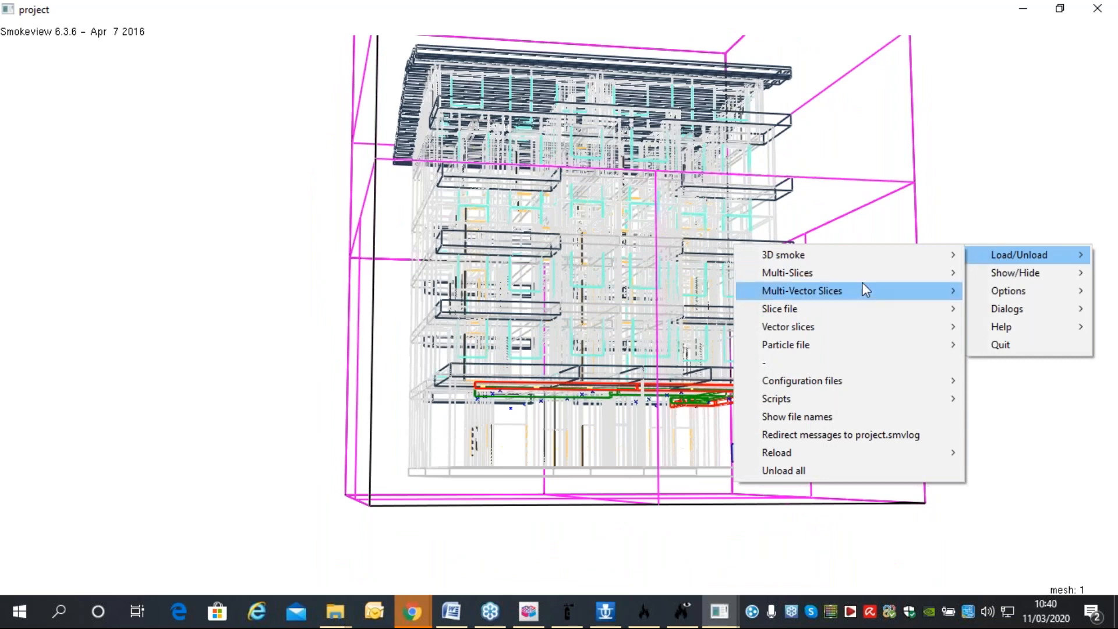
pyautogui.moveTo(691, 297)
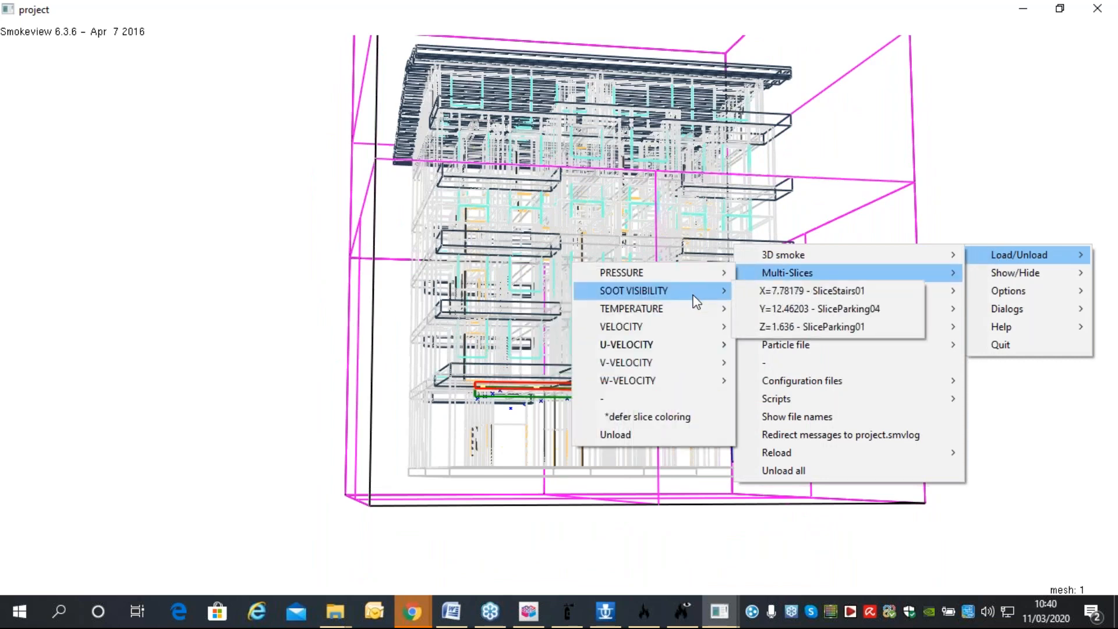
pyautogui.click(783, 309)
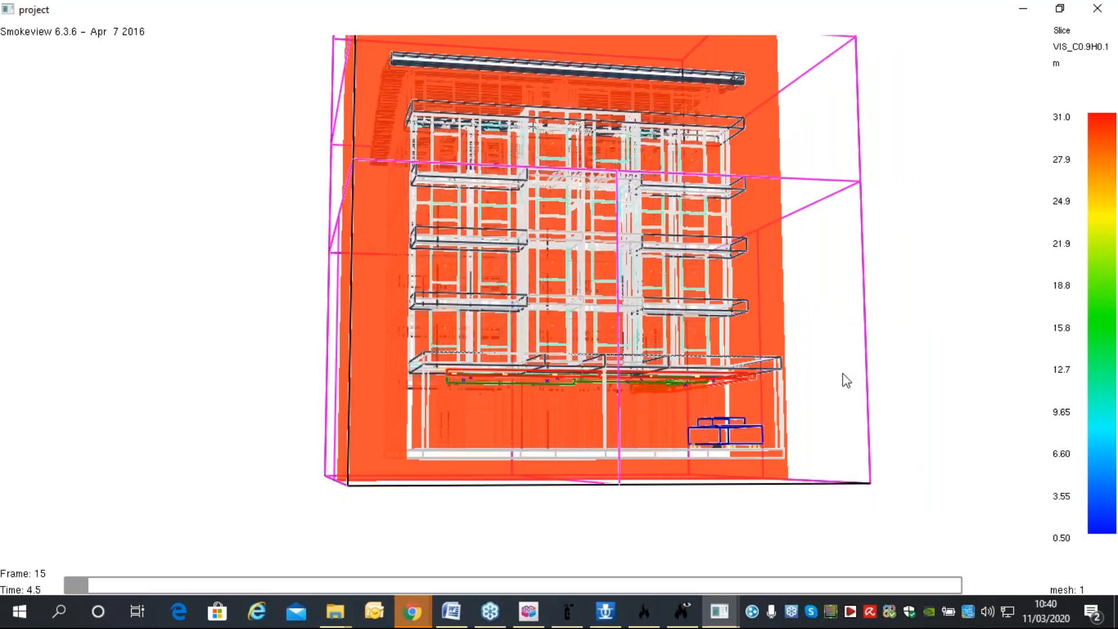
pyautogui.moveTo(659, 402)
pyautogui.mouseDown()
pyautogui.moveTo(674, 407)
pyautogui.moveTo(651, 399)
pyautogui.mouseUp()
# Load the 3D smoke SOOT MASS FRACTION for all meshes and zoom in on the car in the parking level.
pyautogui.rightClick(933, 280)
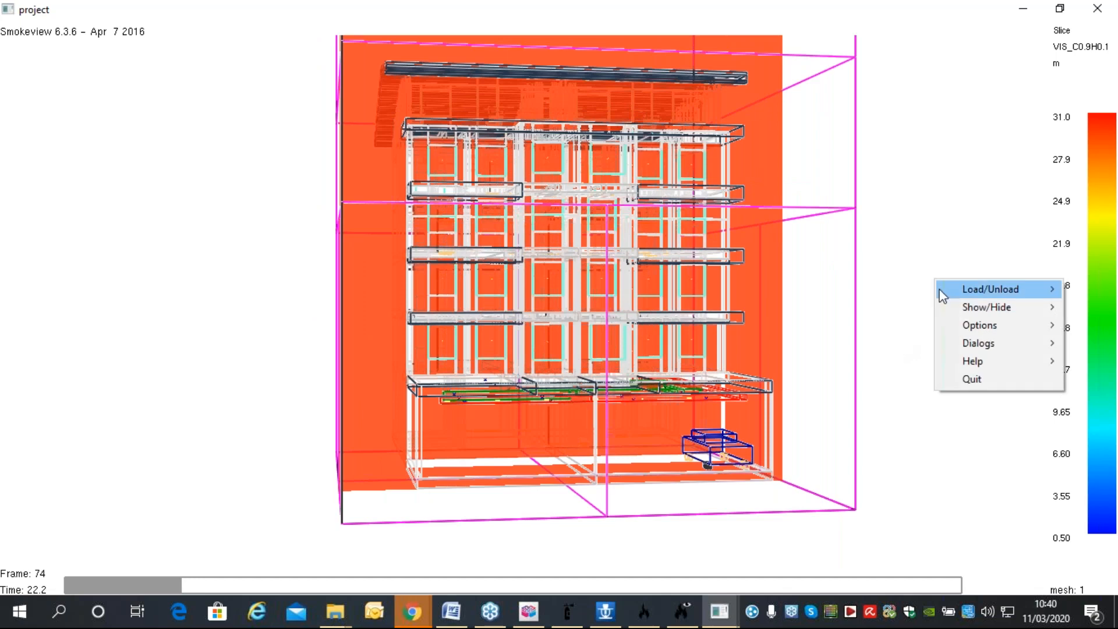
pyautogui.moveTo(956, 288)
pyautogui.moveTo(833, 301)
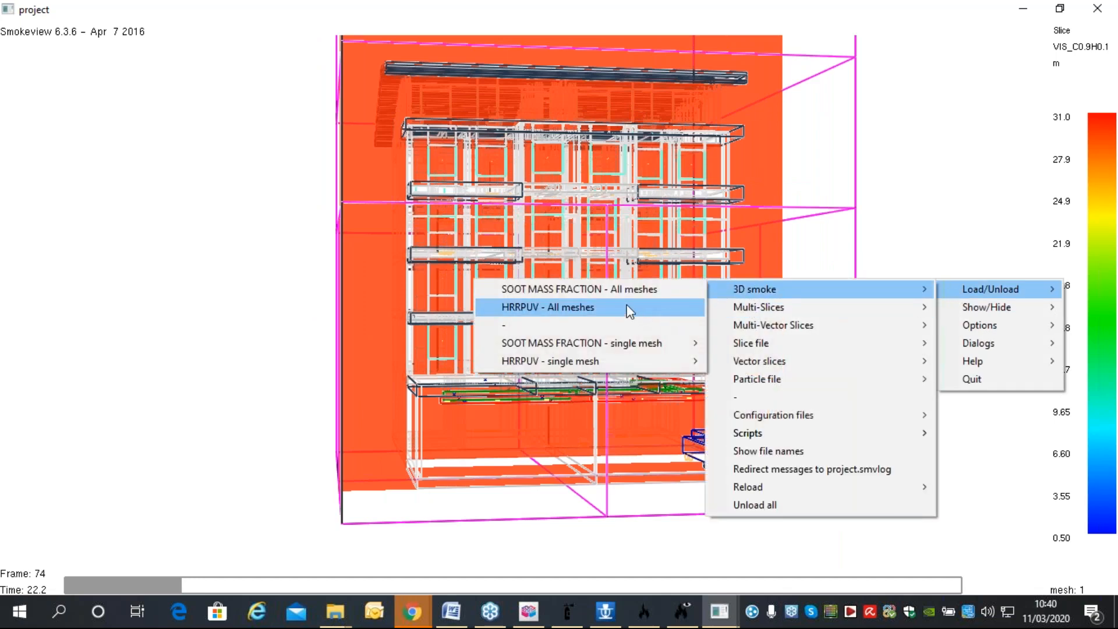
pyautogui.click(620, 290)
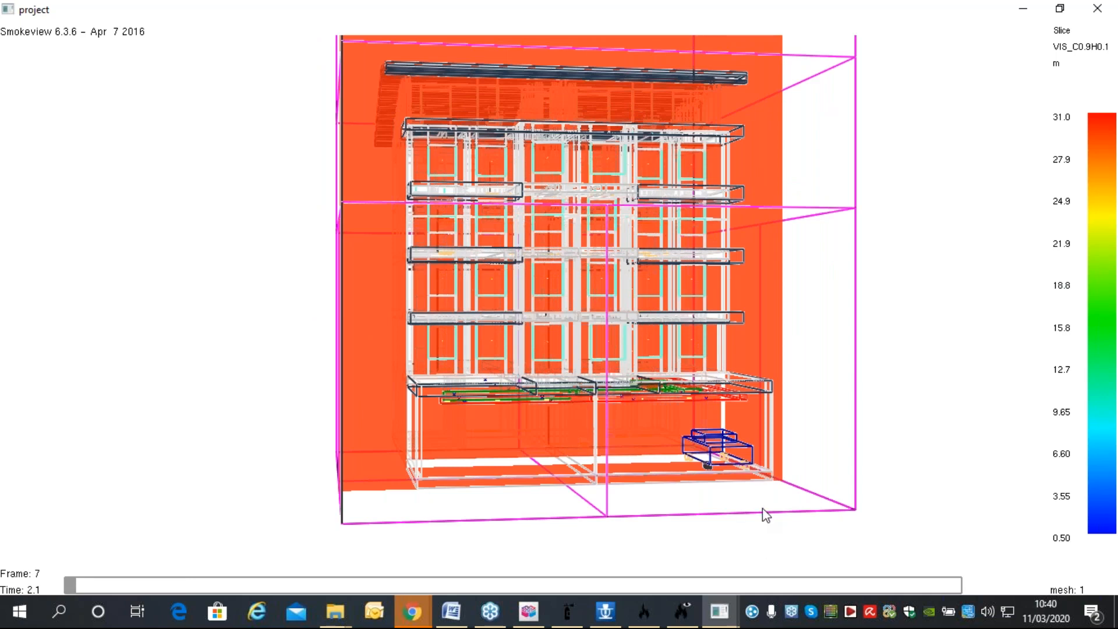
pyautogui.moveTo(775, 448); pyautogui.dragTo(796, 297)
pyautogui.keyDown('ctrl'); pyautogui.moveTo(820, 474); pyautogui.dragTo(825, 408); pyautogui.keyUp('ctrl')
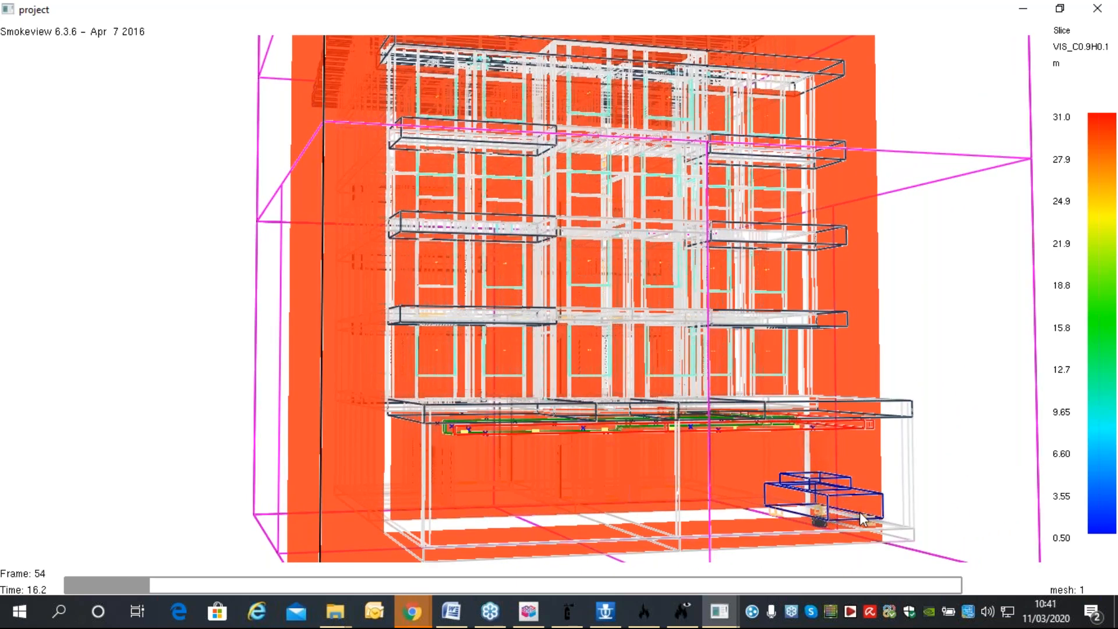
pyautogui.moveTo(860, 513); pyautogui.dragTo(868, 531)
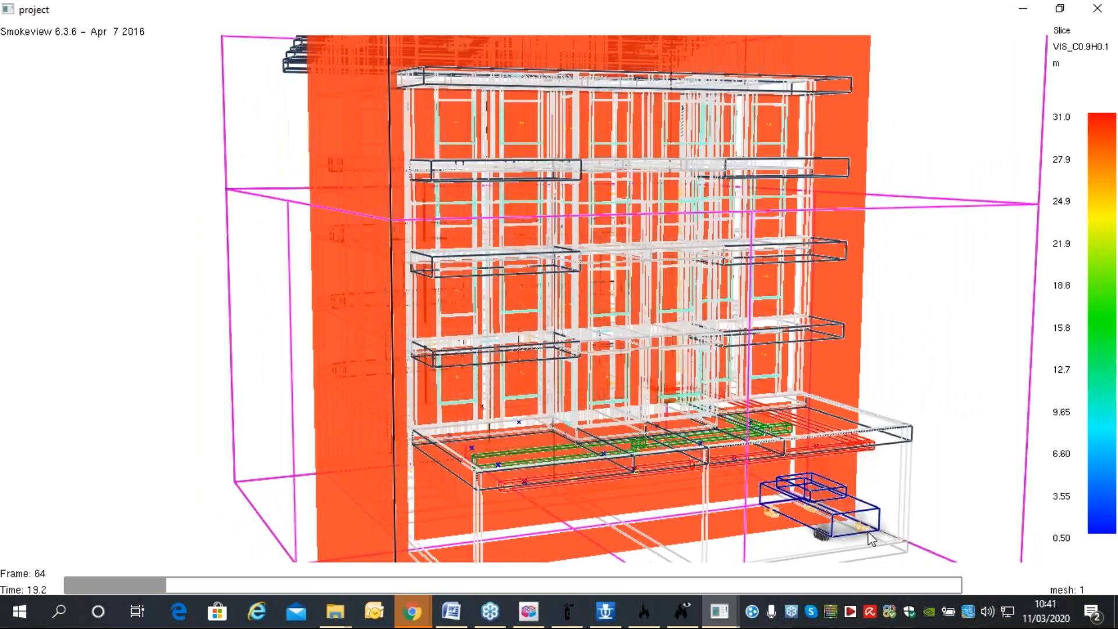
# Set the maximum frame rate to 4 x Real time and watch the soot visibility slice develop in the parking level.
pyautogui.rightClick(928, 432)
pyautogui.click(965, 302)
pyautogui.rightClick(972, 281)
pyautogui.moveTo(1002, 330)
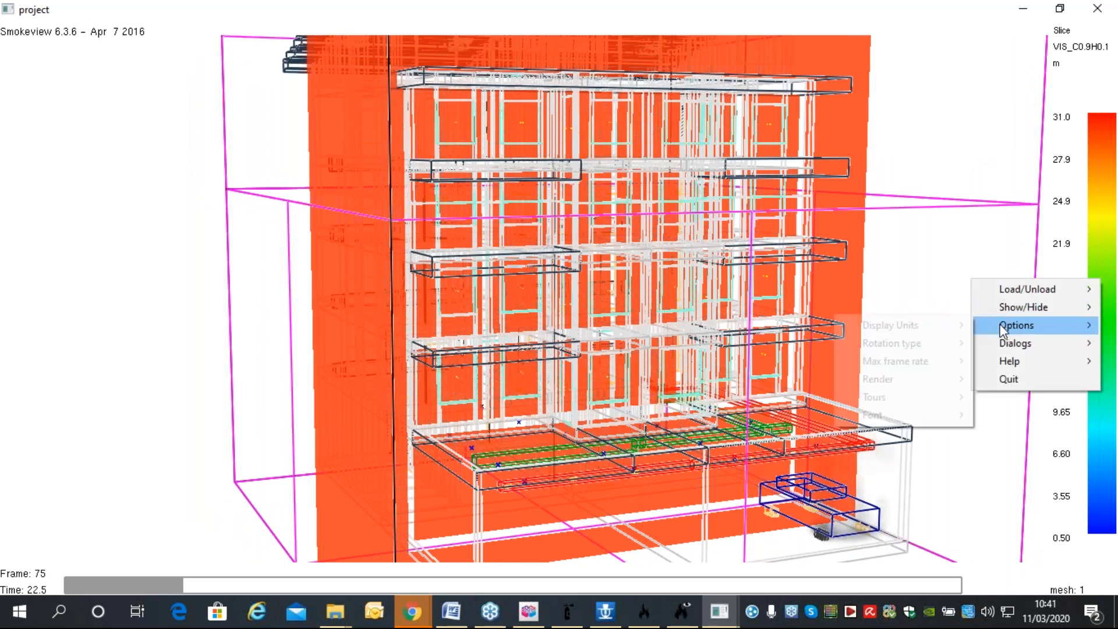
pyautogui.moveTo(920, 362)
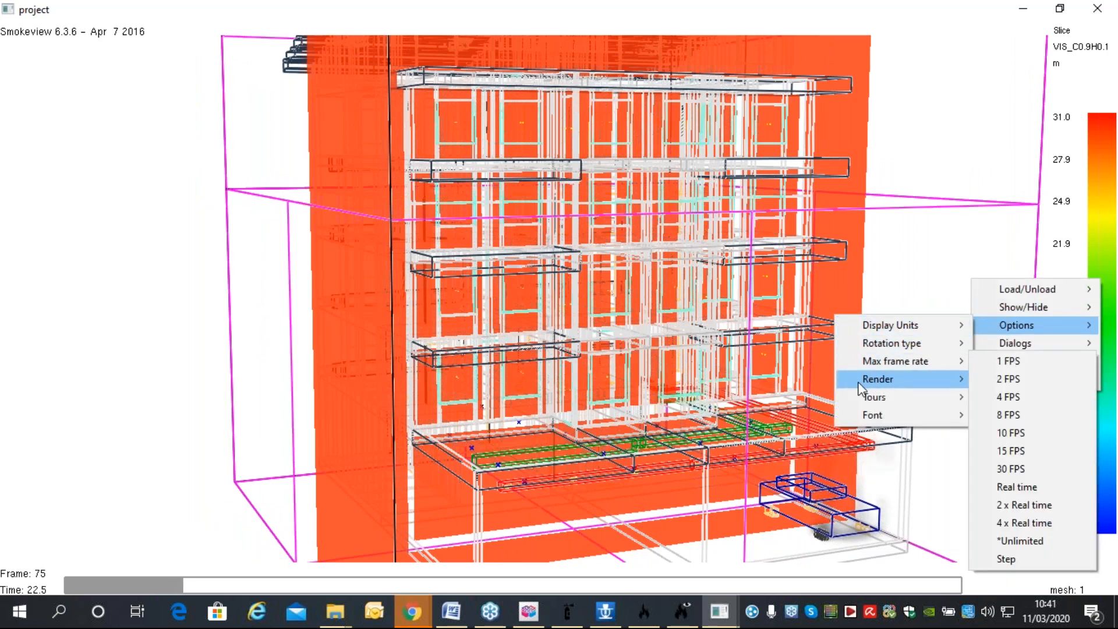
pyautogui.click(1018, 524)
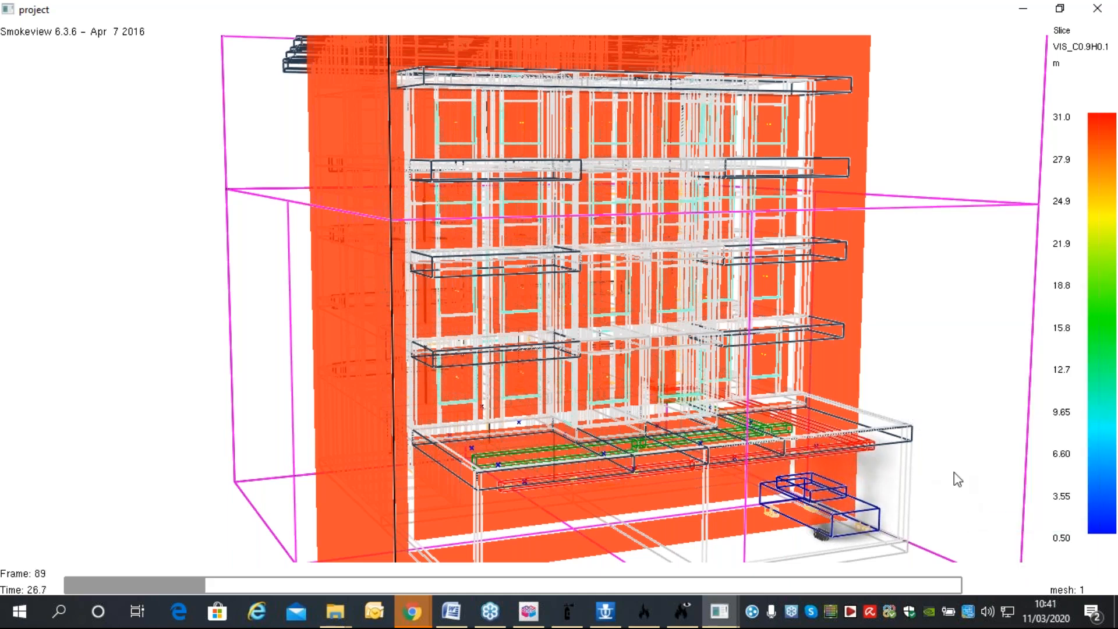
pyautogui.moveTo(895, 329); pyautogui.dragTo(812, 299)
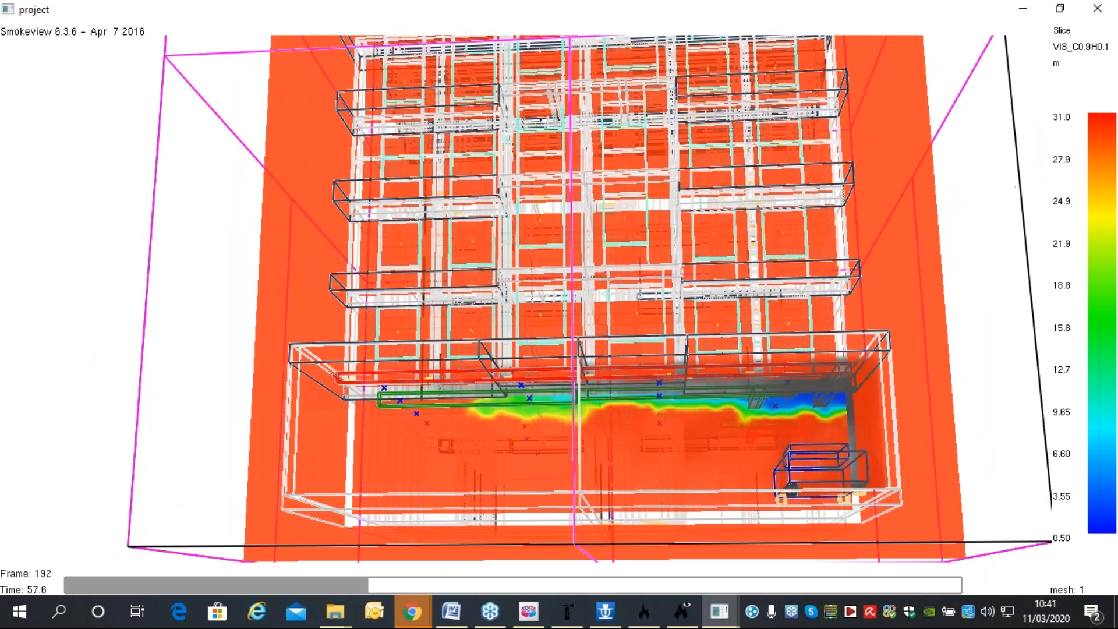
pyautogui.moveTo(830, 358); pyautogui.dragTo(975, 331)
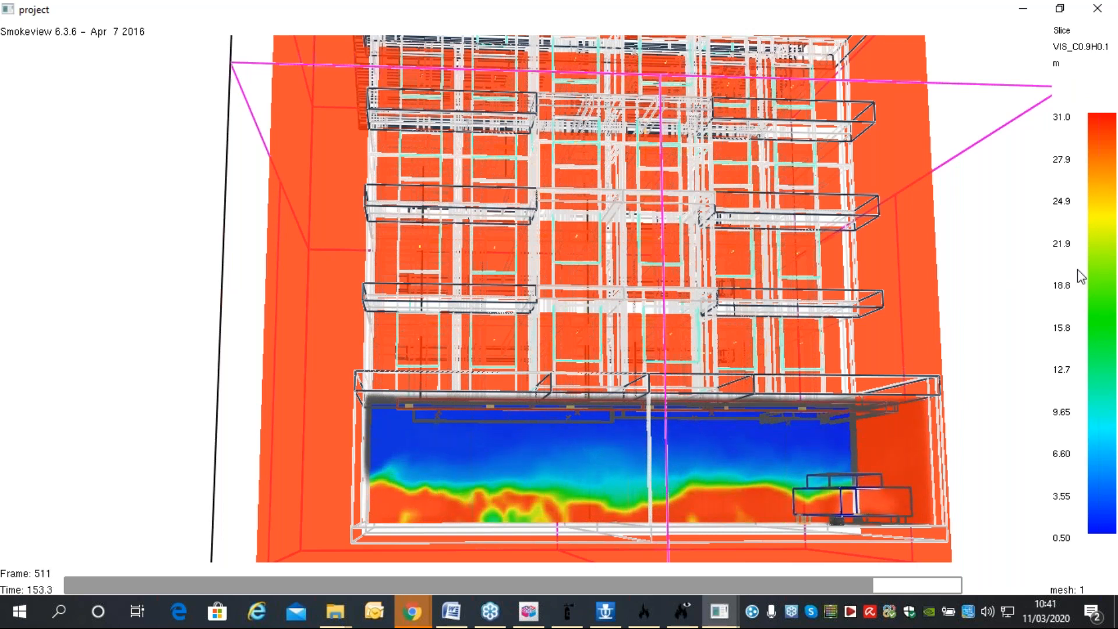
# Unload the soot visibility multi-slice.
pyautogui.rightClick(964, 254)
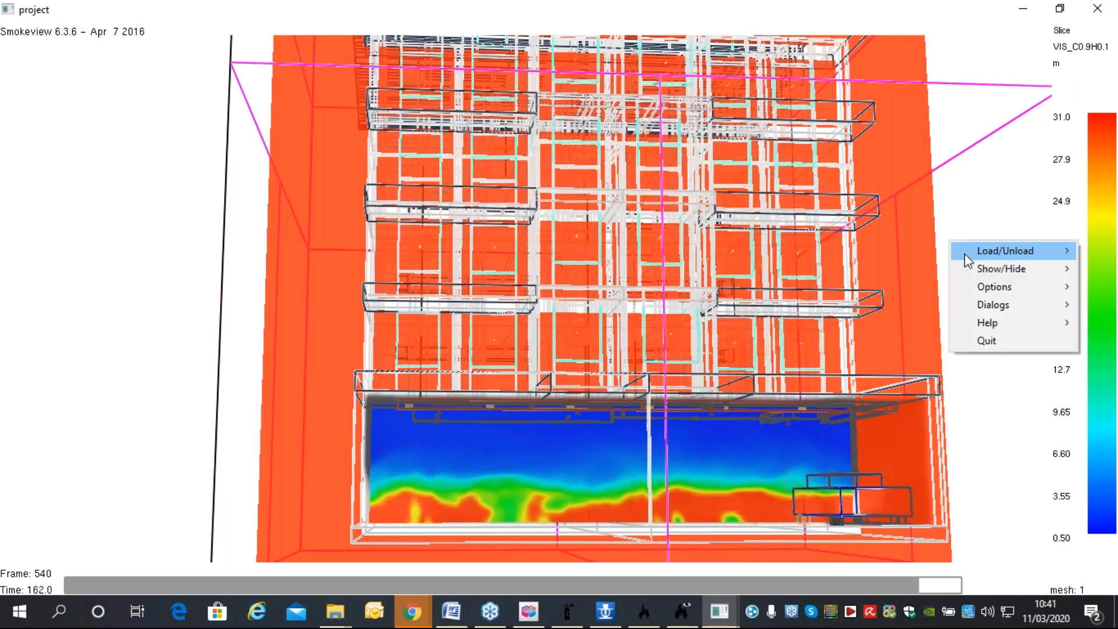
pyautogui.moveTo(965, 254)
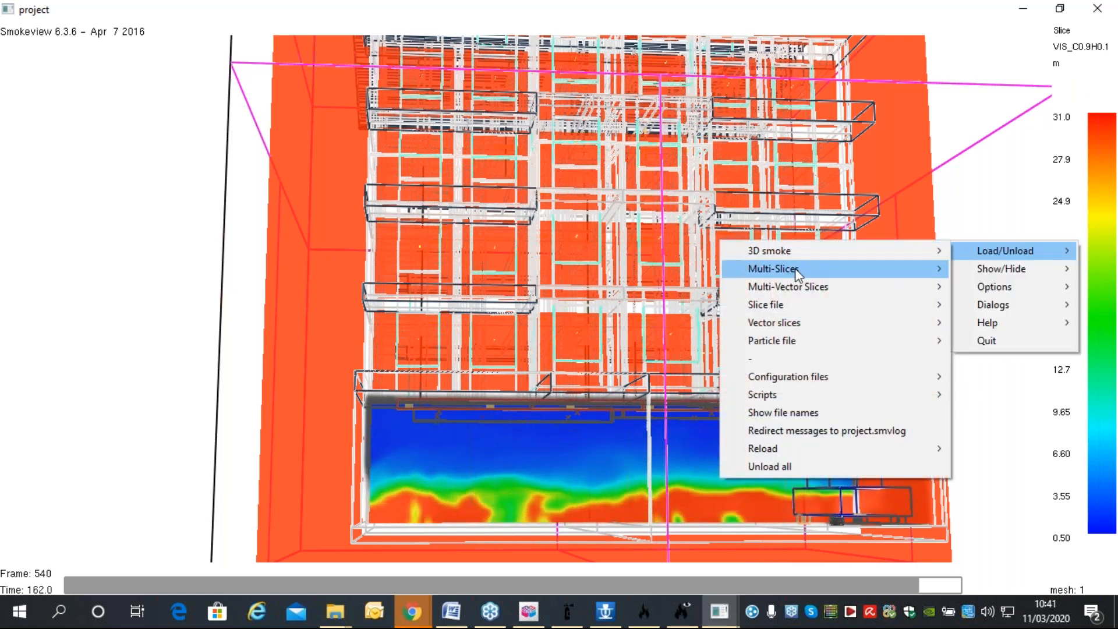
pyautogui.moveTo(795, 268)
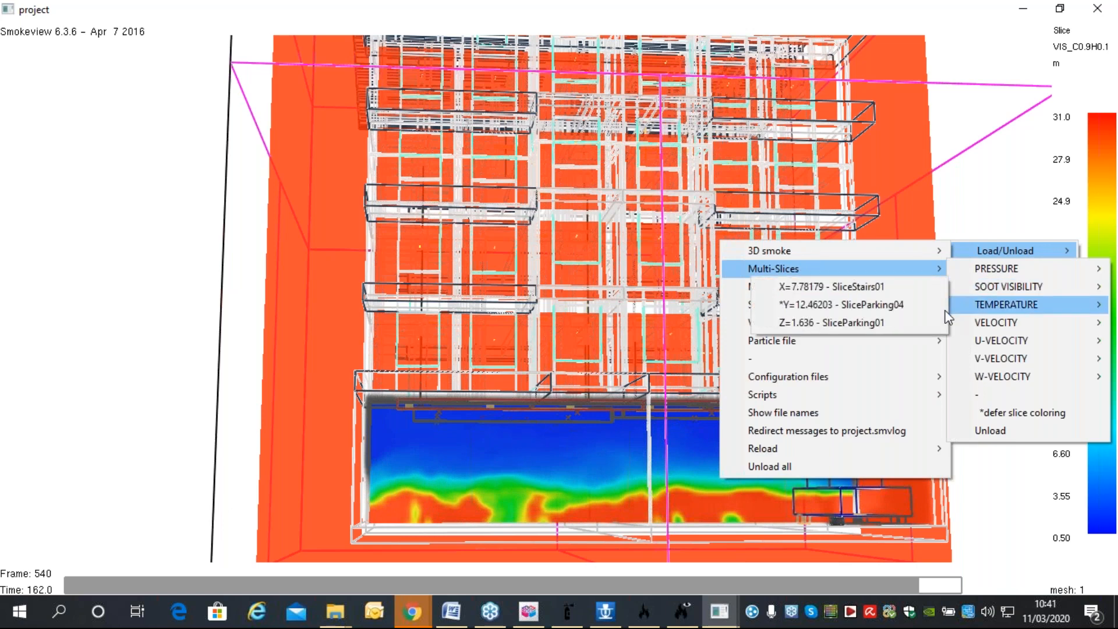
pyautogui.moveTo(890, 291)
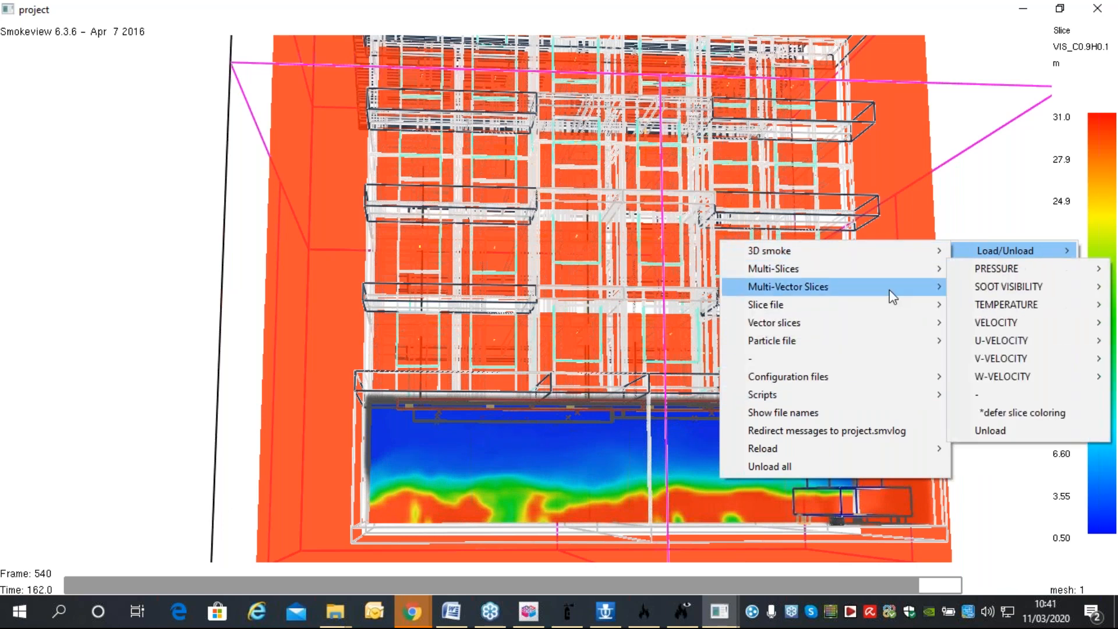
pyautogui.click(1001, 432)
# Load the temperature multi-slice Y=12.46203 - SliceParking04.
pyautogui.rightClick(999, 240)
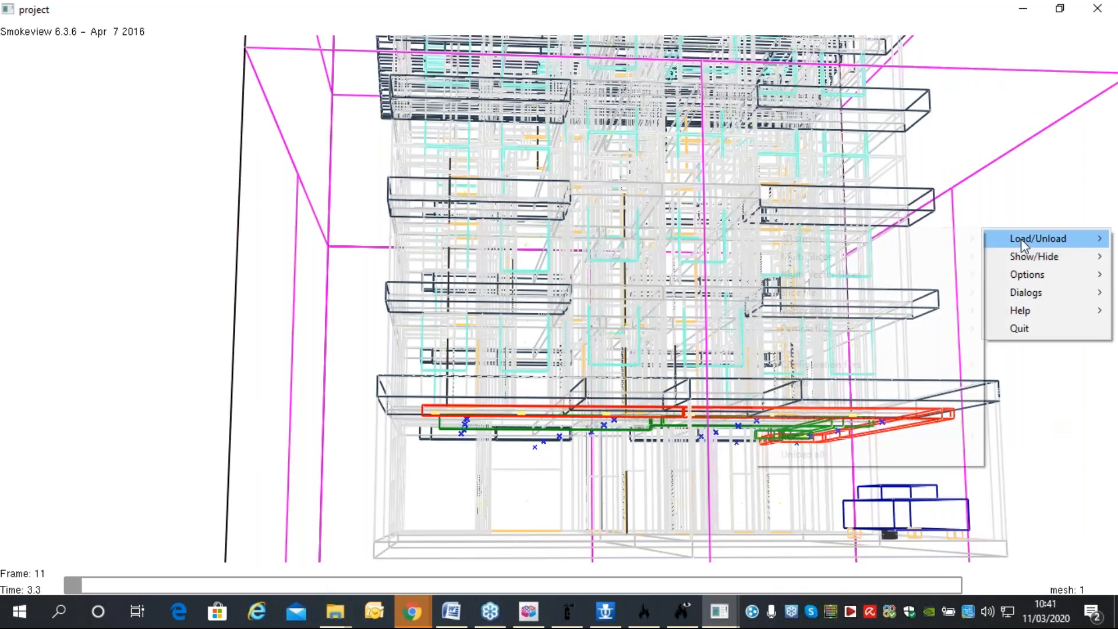
pyautogui.moveTo(868, 256)
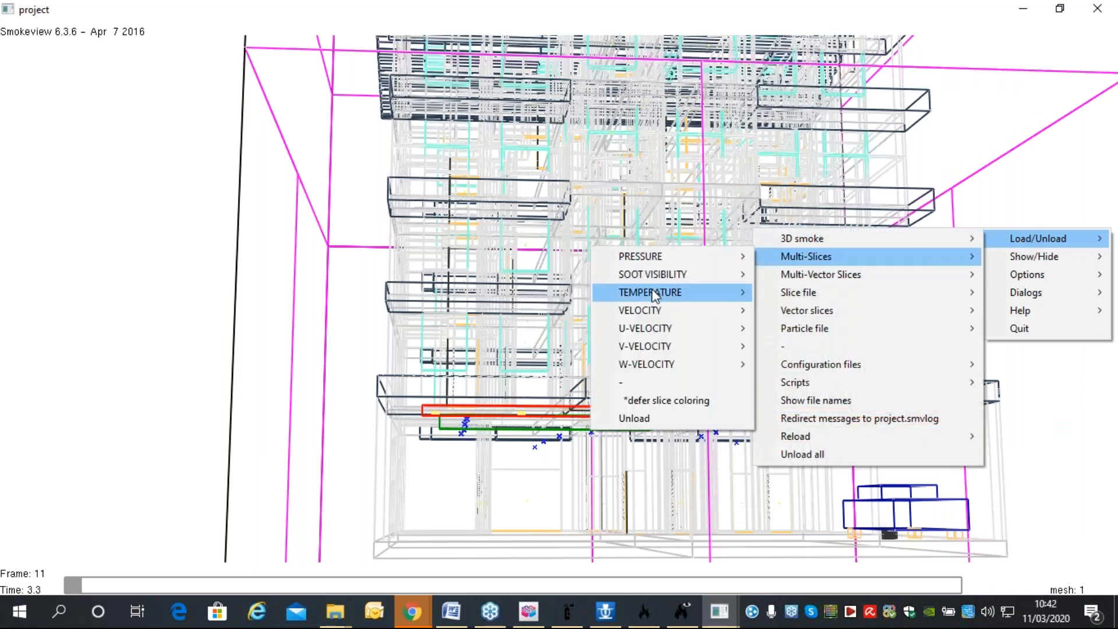
pyautogui.click(821, 312)
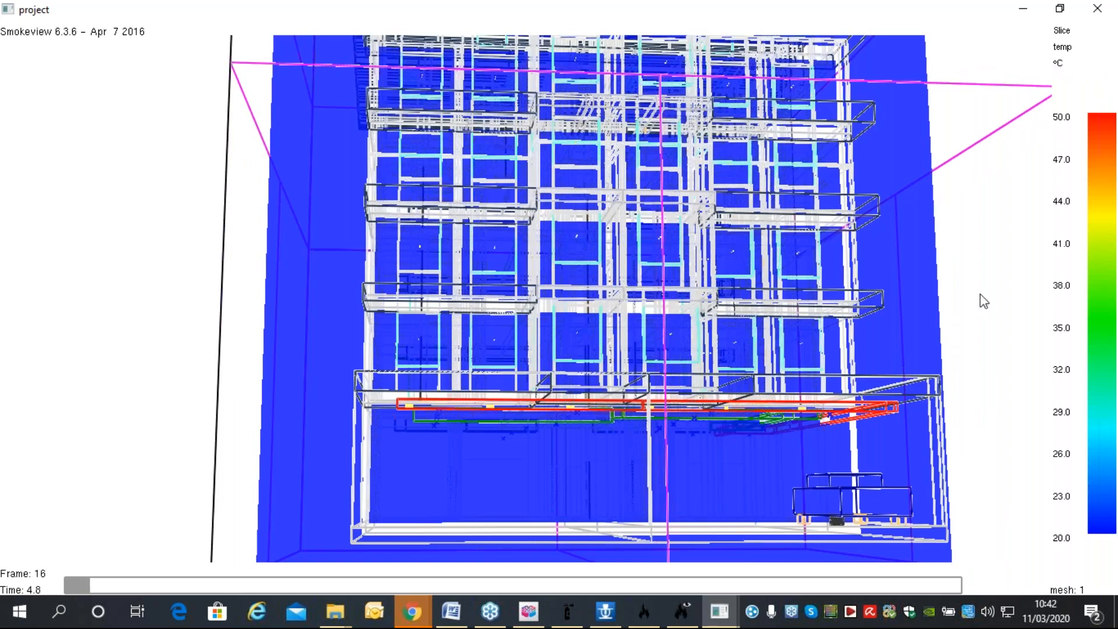
# Load the 3D smoke HRRPUV for all meshes and turn the building to a corner view.
pyautogui.rightClick(983, 298)
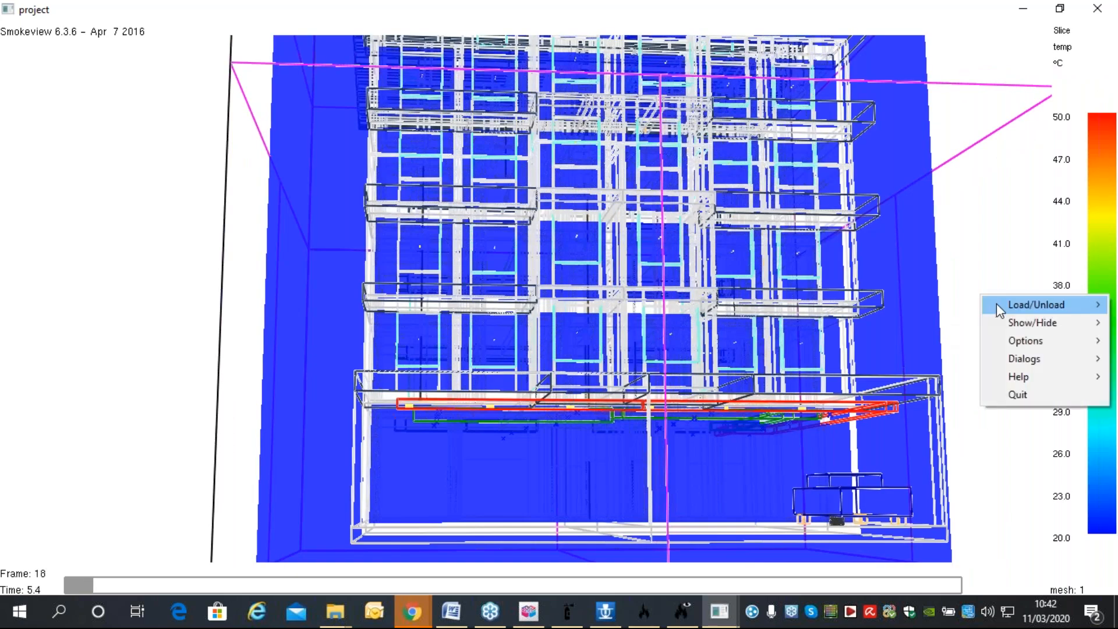
pyautogui.moveTo(996, 303)
pyautogui.moveTo(878, 307)
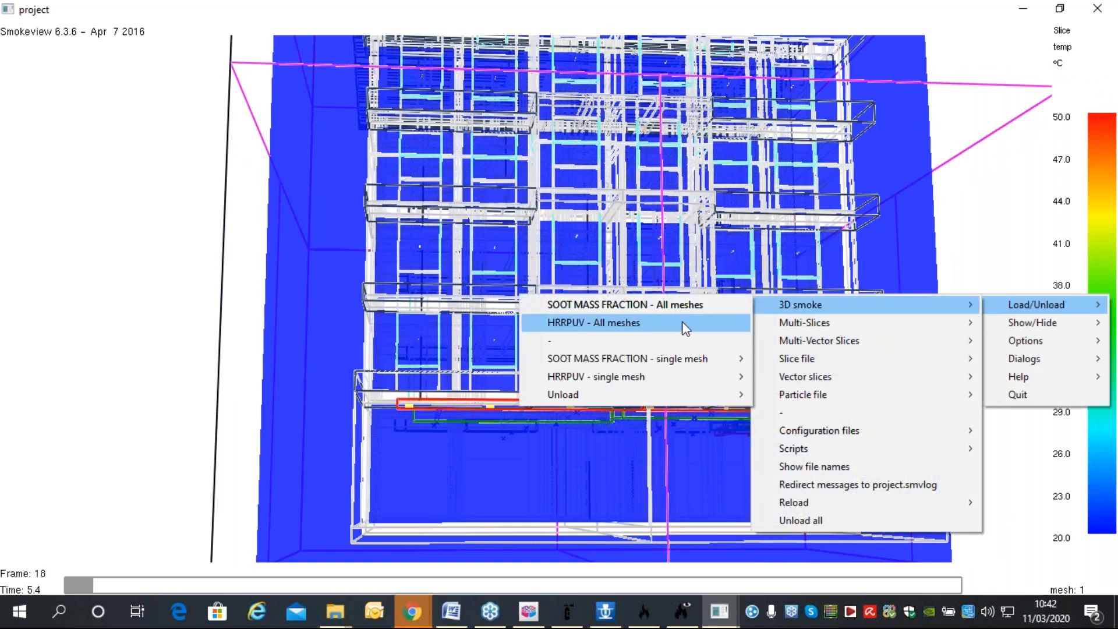
pyautogui.click(639, 323)
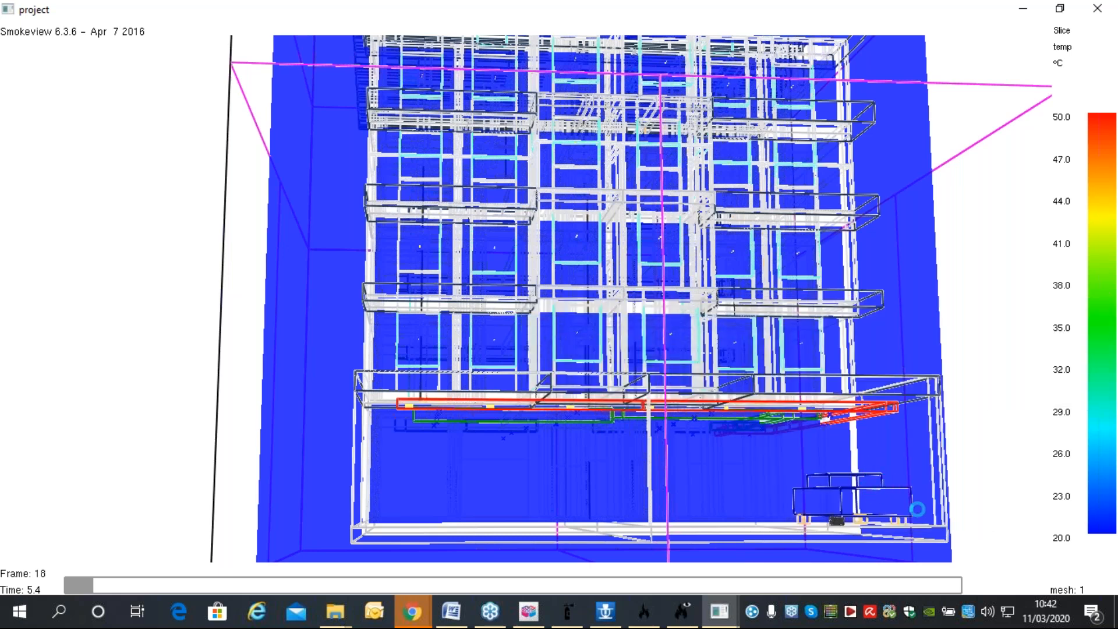
pyautogui.moveTo(881, 463); pyautogui.dragTo(943, 419)
# Set the maximum frame rate to 4 x Real time again and watch temperature and smoke spread through the parking level.
pyautogui.rightClick(975, 358)
pyautogui.moveTo(1022, 389)
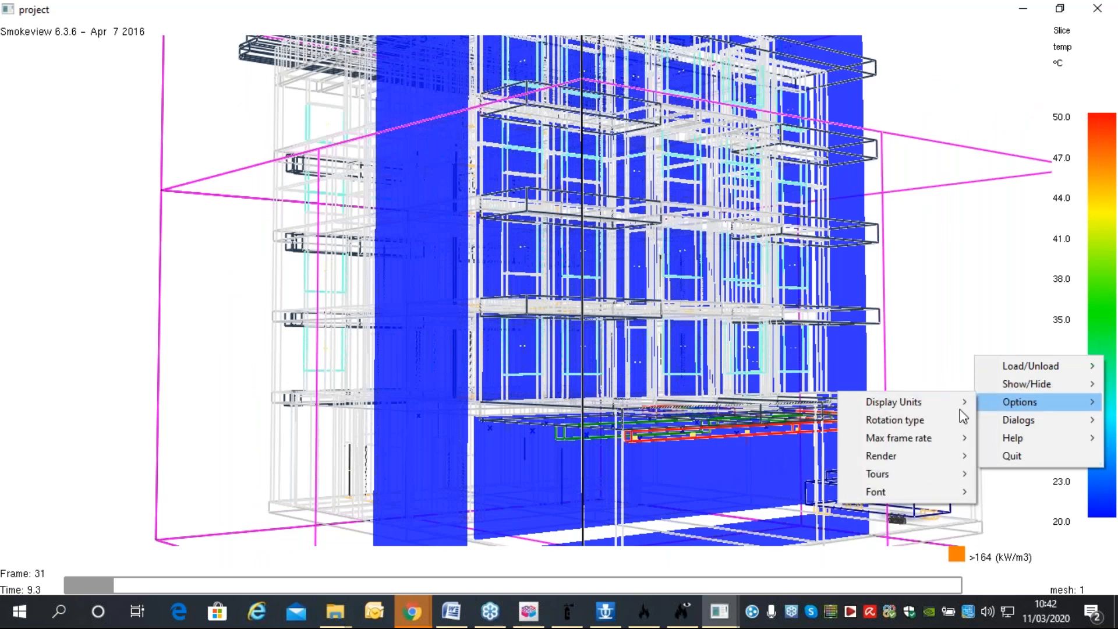
pyautogui.moveTo(903, 437)
pyautogui.click(1020, 400)
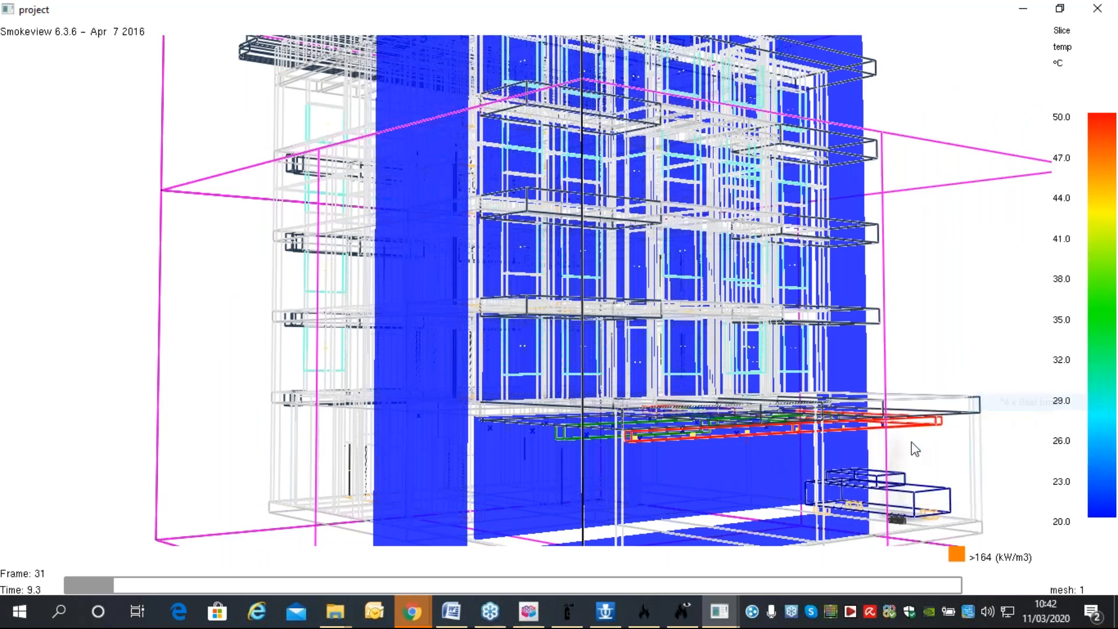
pyautogui.moveTo(751, 366); pyautogui.dragTo(981, 486)
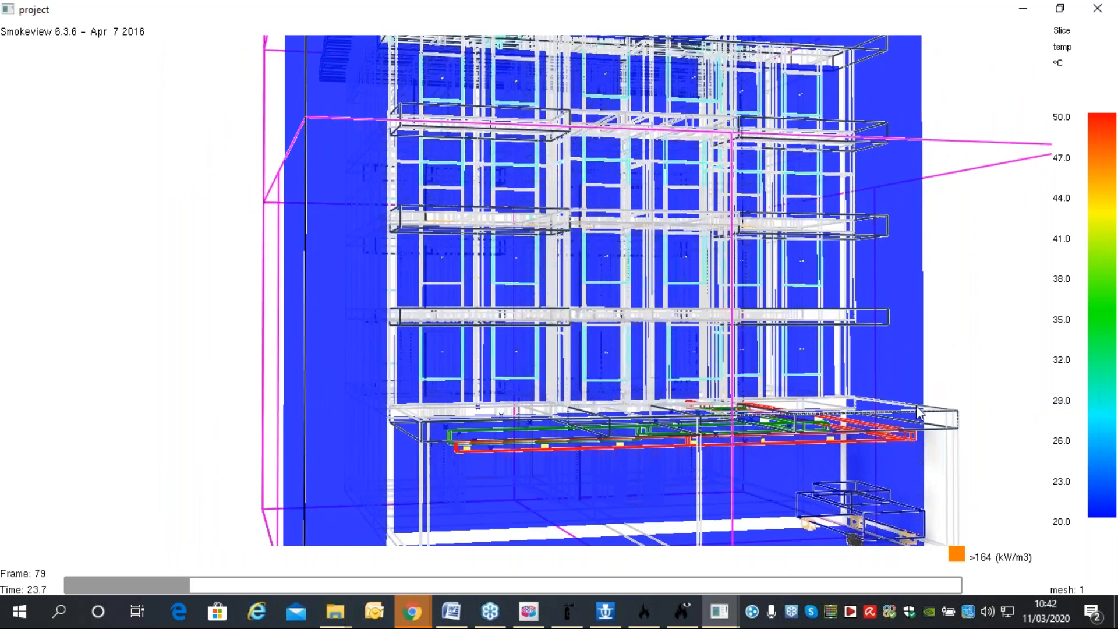
pyautogui.keyDown('ctrl'); pyautogui.moveTo(779, 396); pyautogui.dragTo(885, 375); pyautogui.keyUp('ctrl')
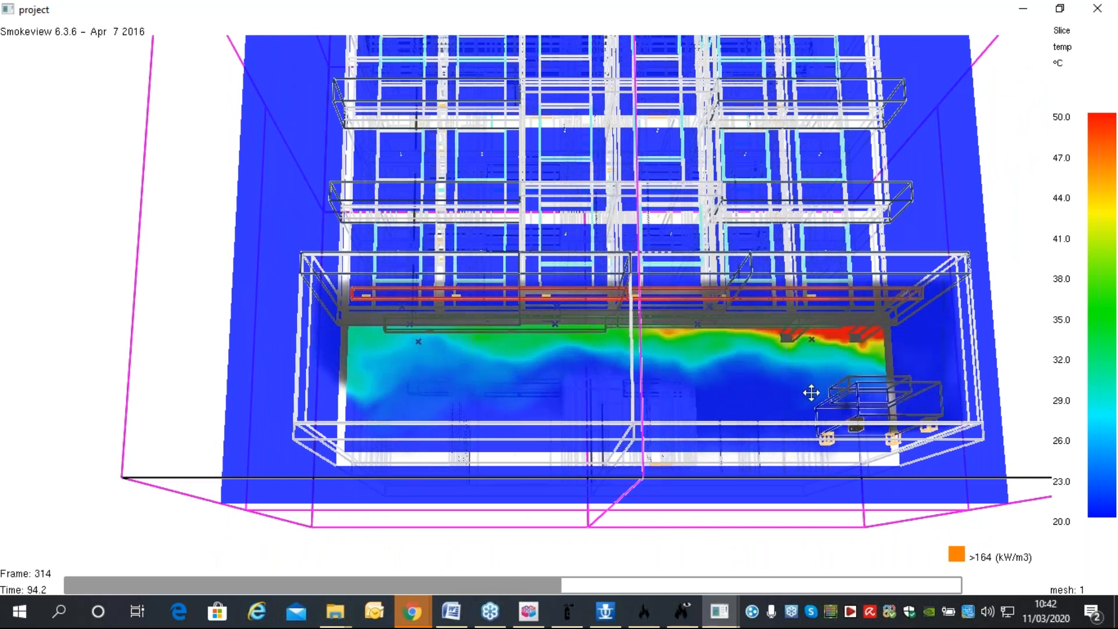
pyautogui.moveTo(811, 392); pyautogui.dragTo(896, 461)
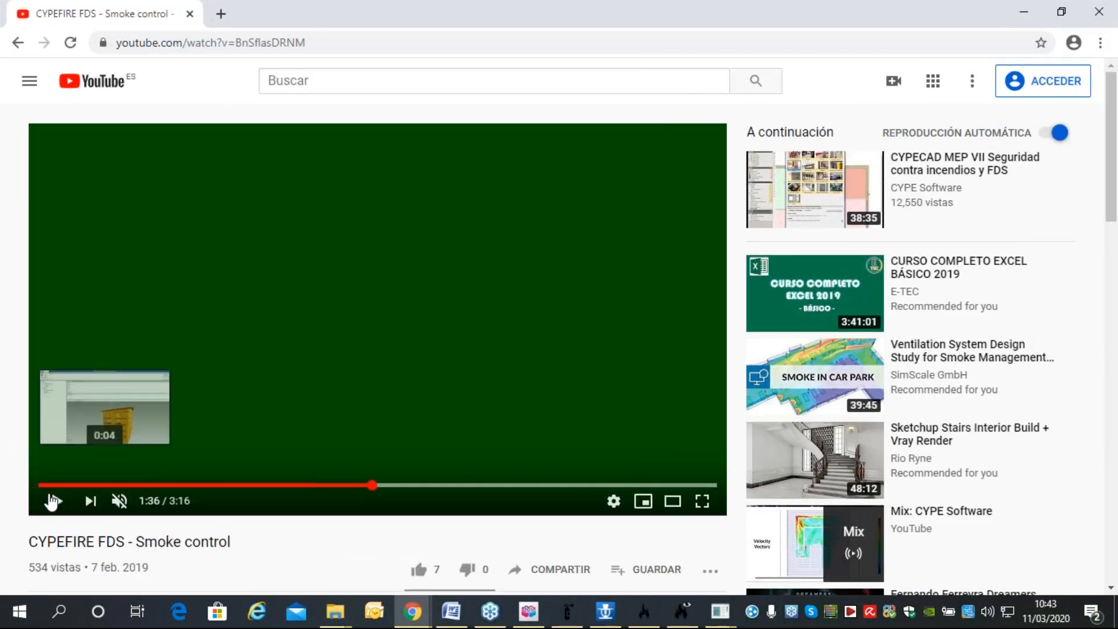
# Switch to the CYPEFIRE FDS - Smoke control video on YouTube, restart it and skip ahead to the velocity vectors at about 2:07.
pyautogui.click(46, 485)
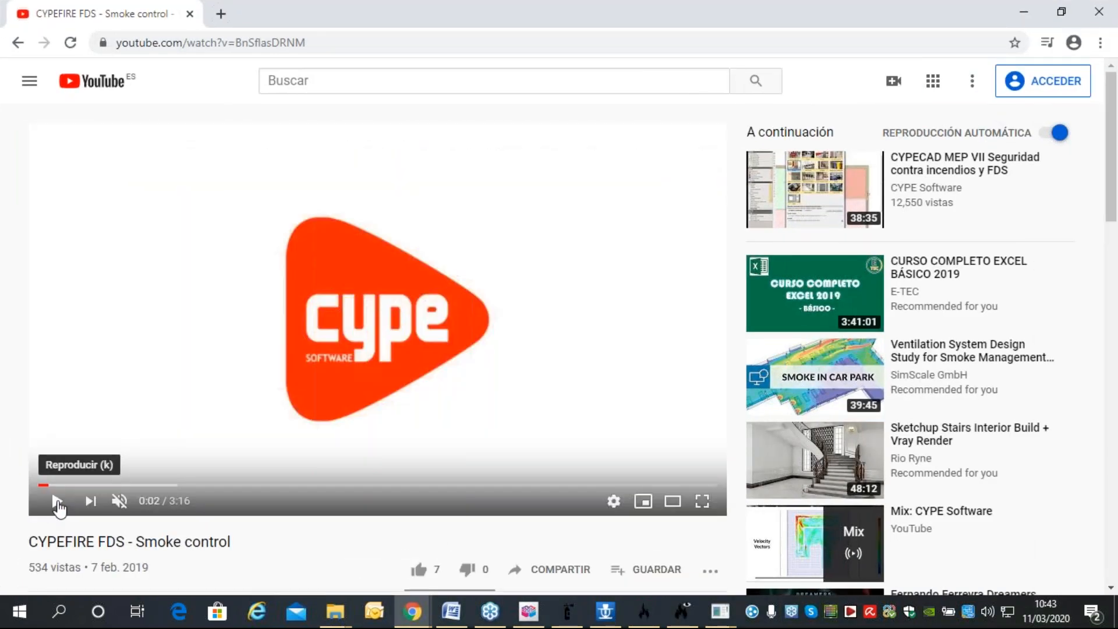
pyautogui.click(188, 485)
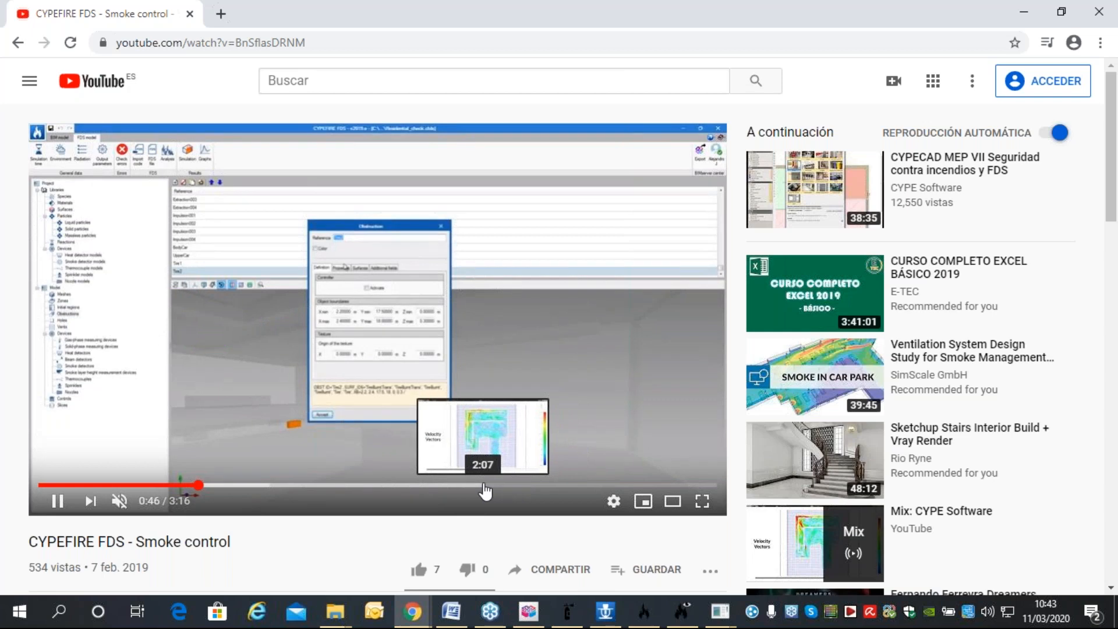
pyautogui.click(481, 488)
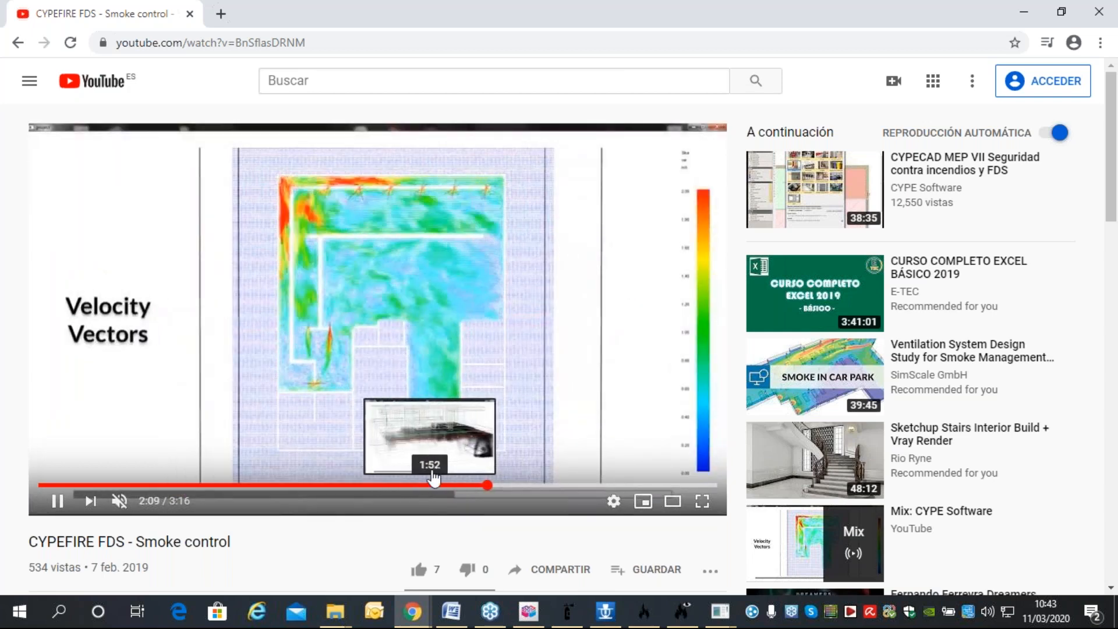